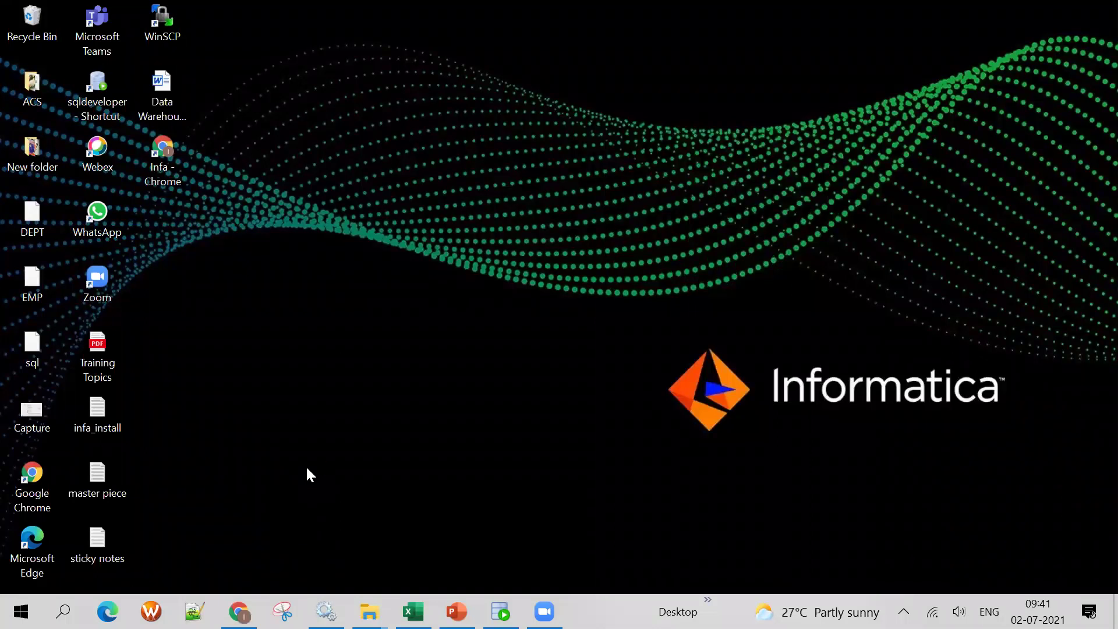
End the Google Chrome (5) process in Task Manager and return to the Excel workbook
key(ctrl+shift+Escape)
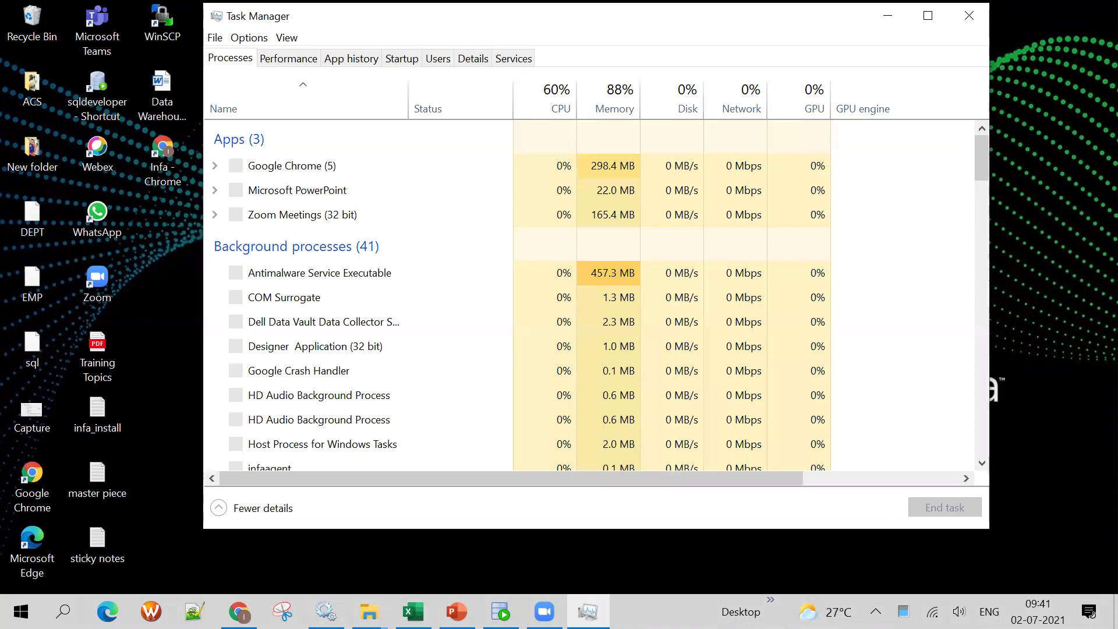
click(297, 166)
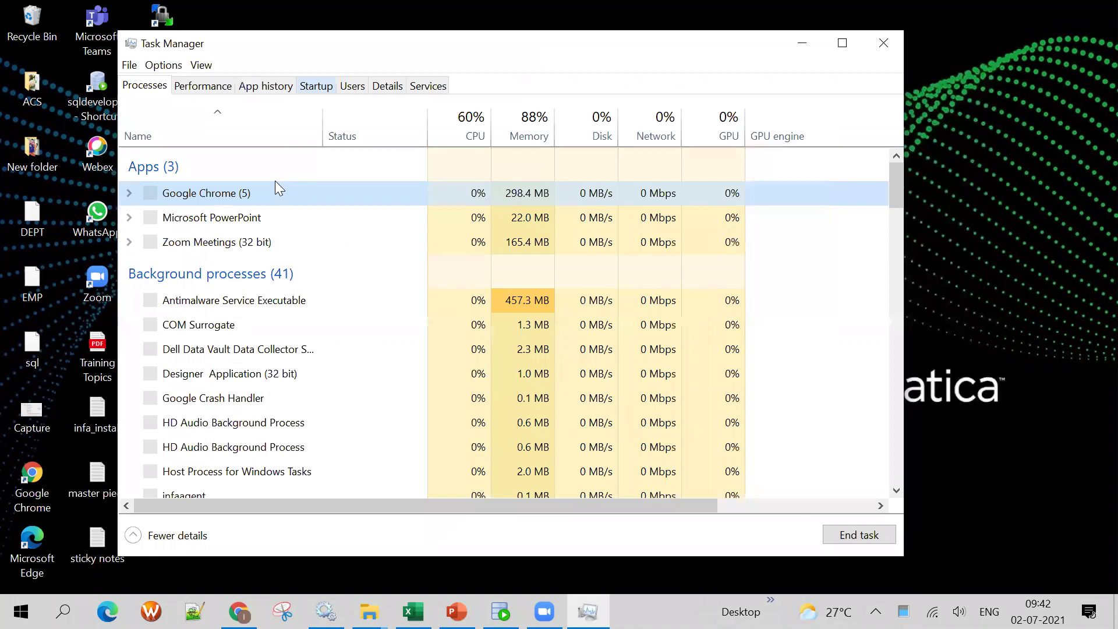
click(860, 537)
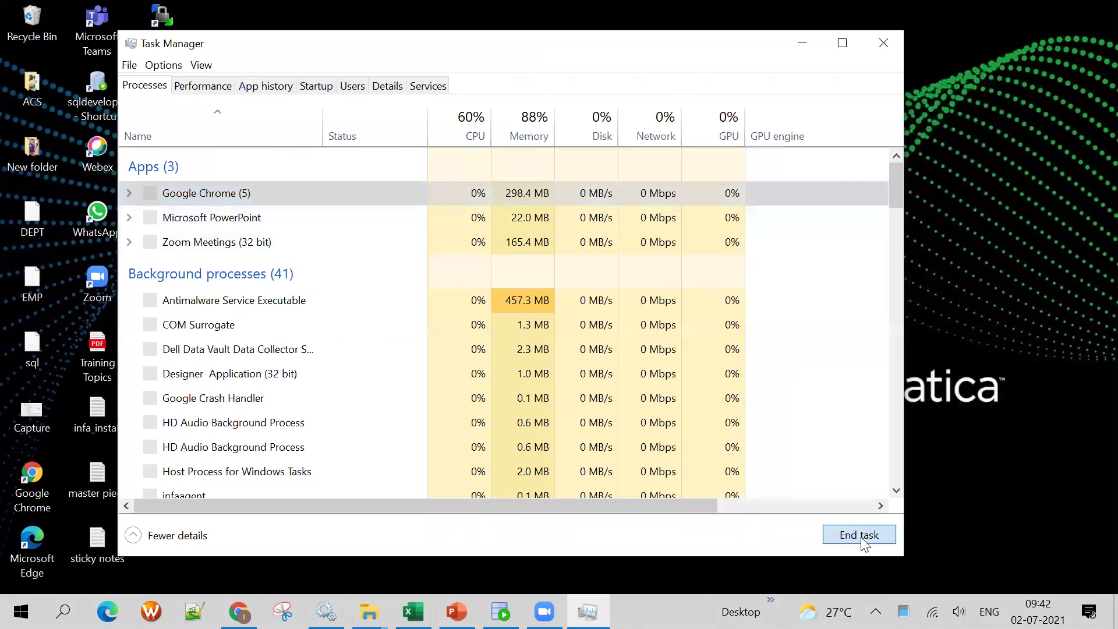
click(414, 611)
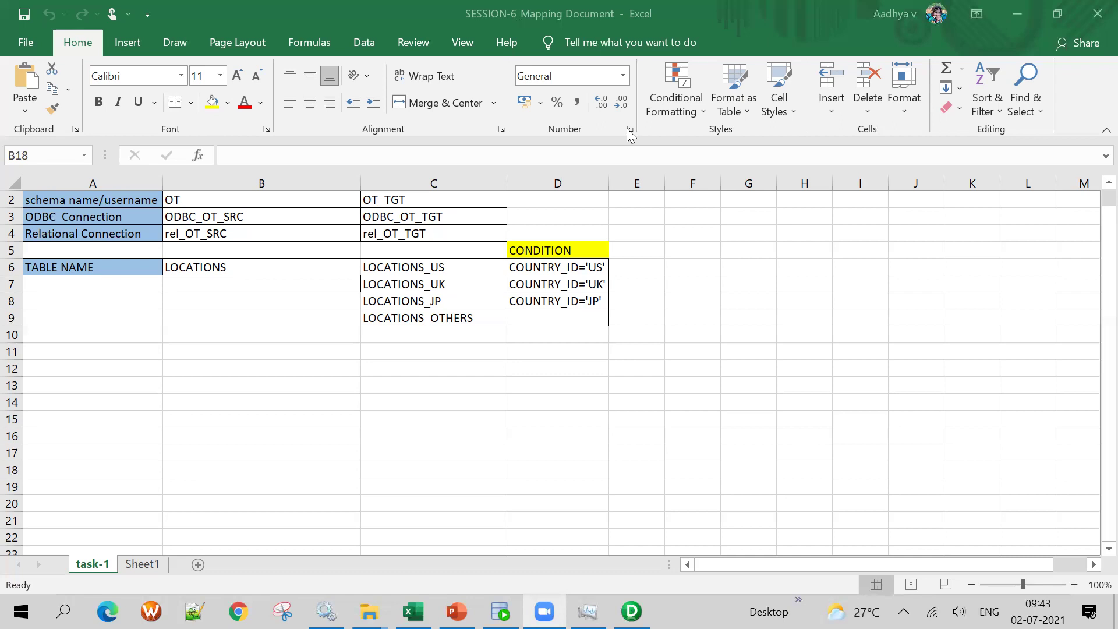
Focus the Excel mapping document, then switch to Oracle SQL Developer
click(283, 421)
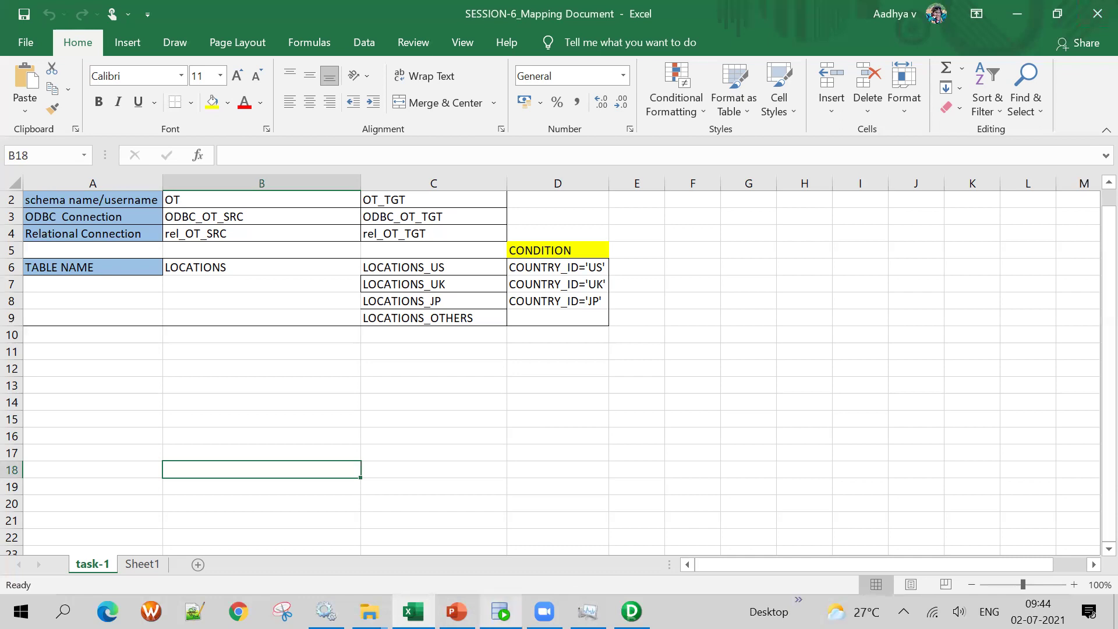
click(500, 611)
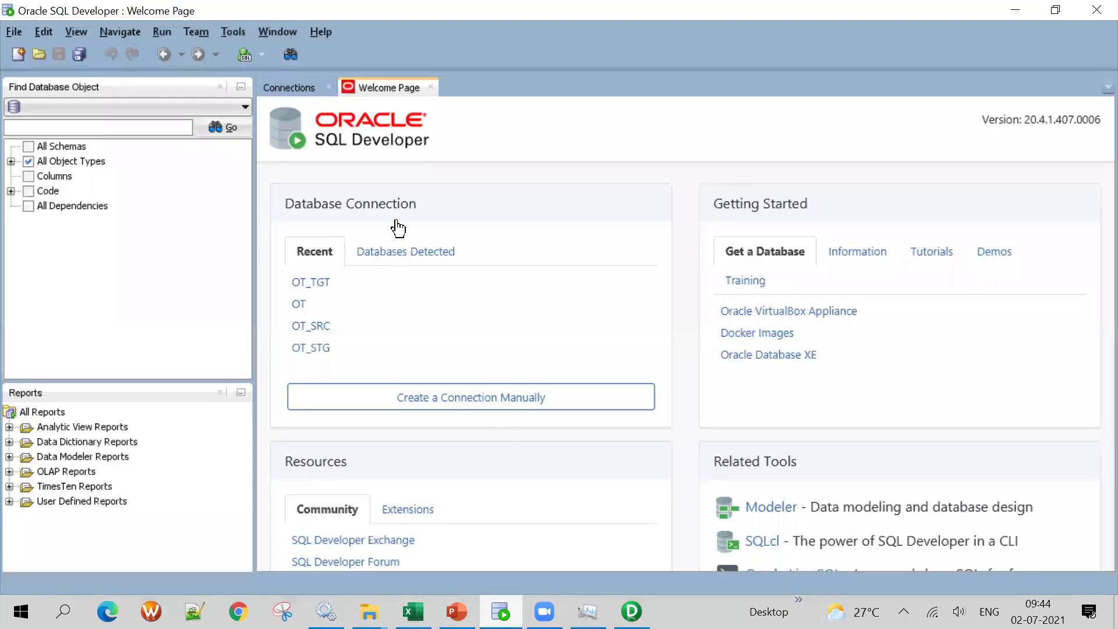
Close the Find Database Object and Reports panels and log in to the OT connection with its password
click(220, 87)
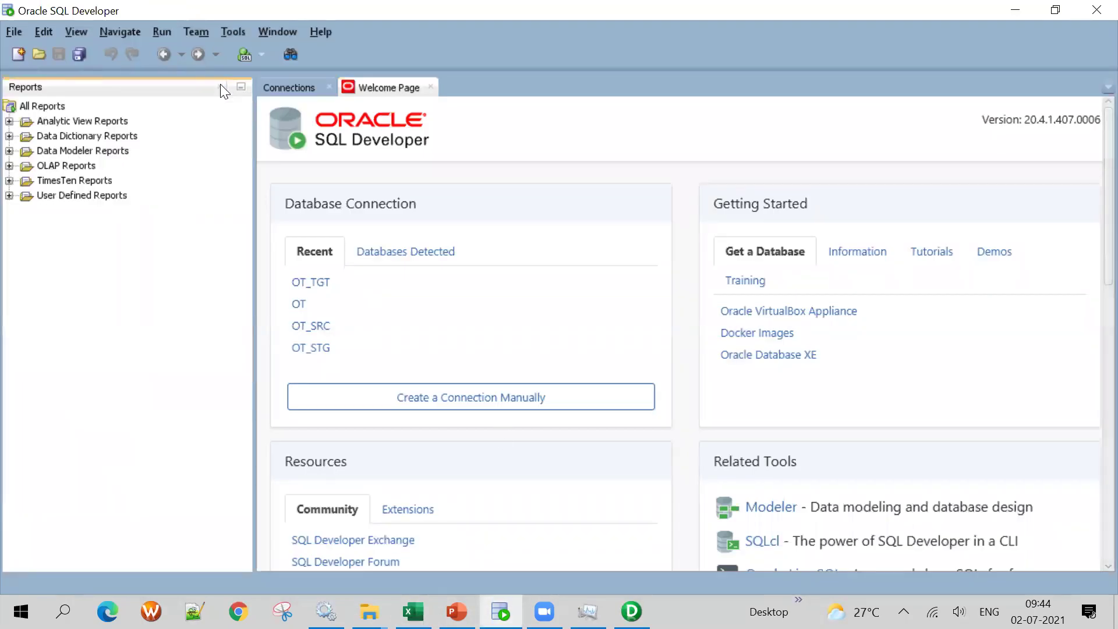
click(220, 86)
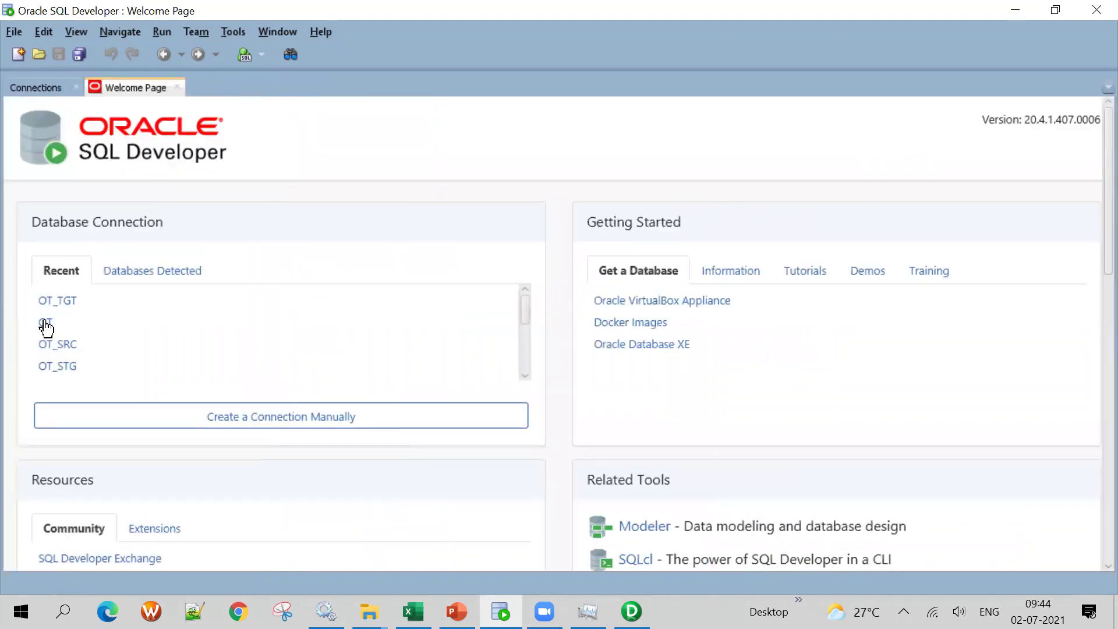
click(45, 322)
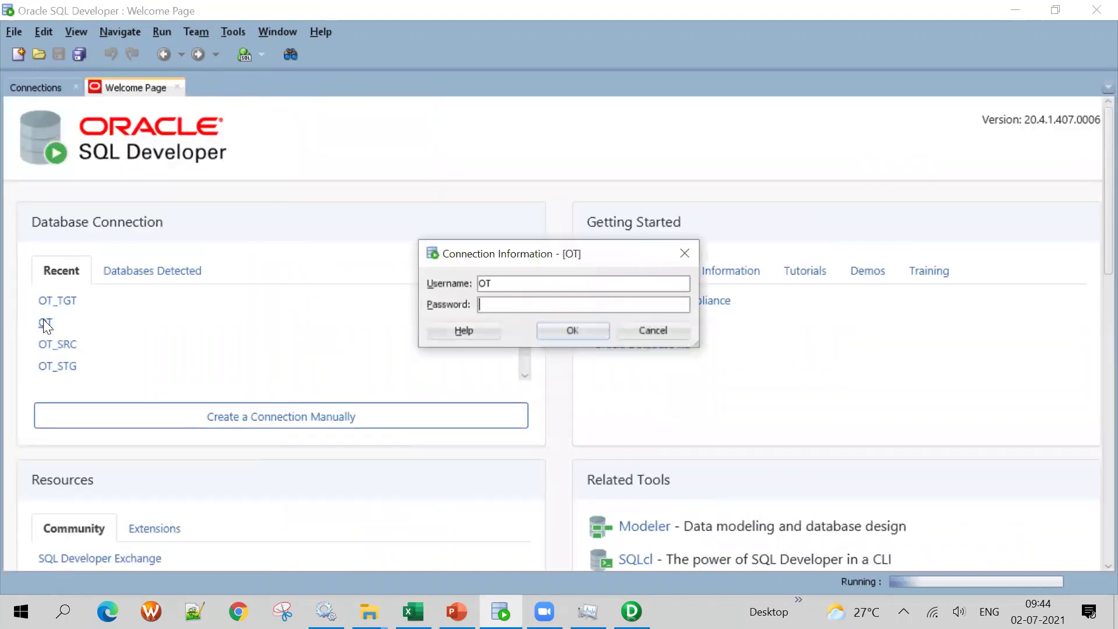
click(504, 305)
key(Return)
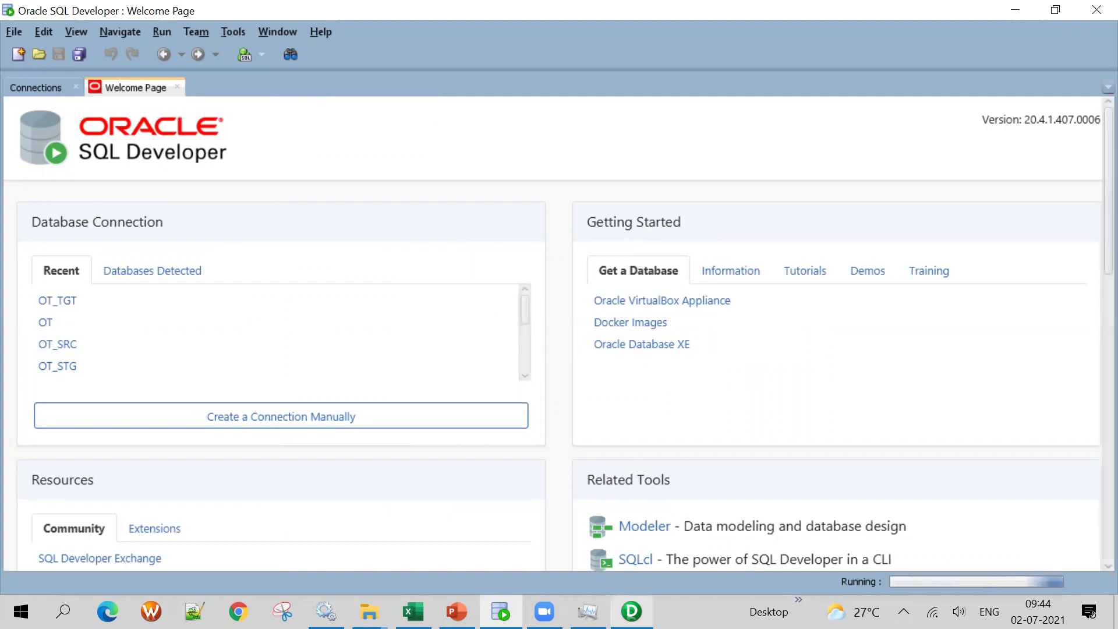
Write 'select * from LOCATIONS' using the table name copied from Excel cell B6, and run it
mouse_move(631, 611)
click(414, 611)
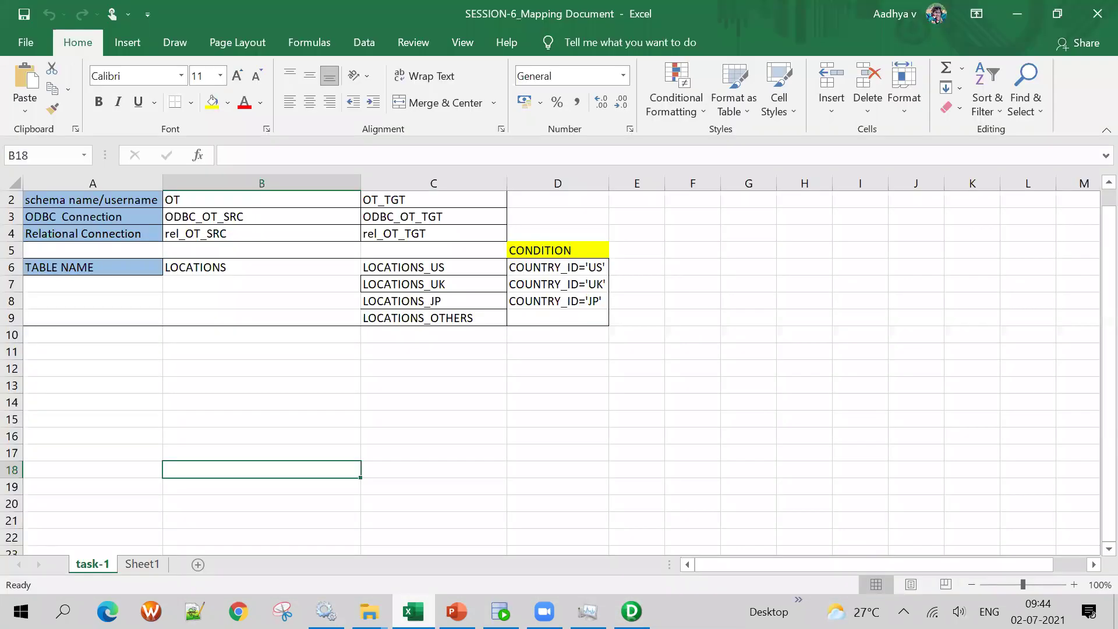
click(413, 611)
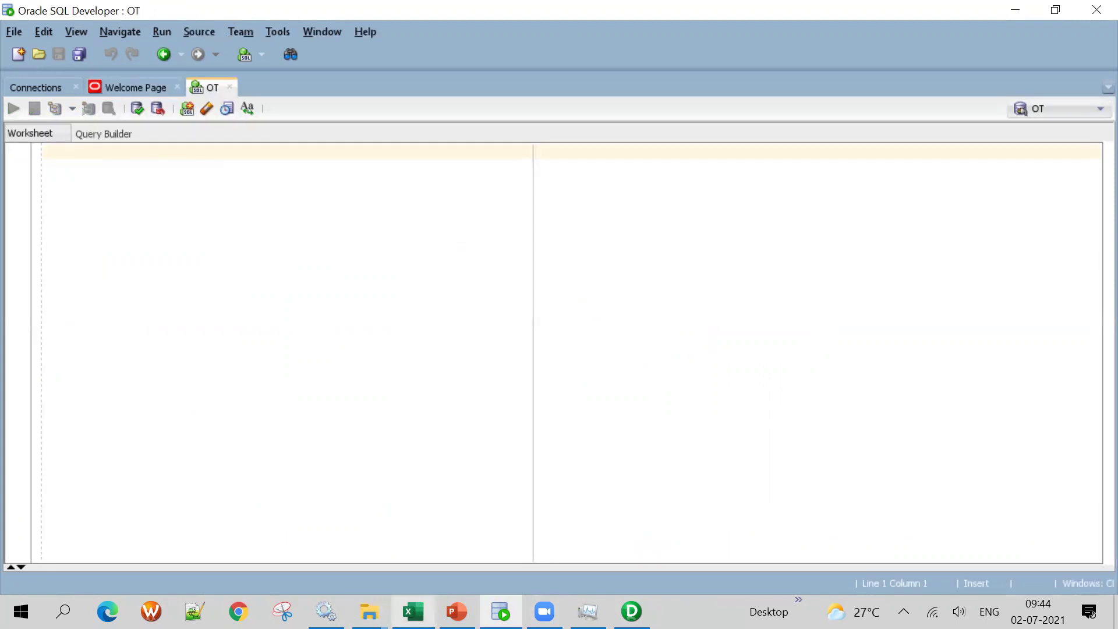
click(413, 612)
click(253, 266)
key(ctrl+c)
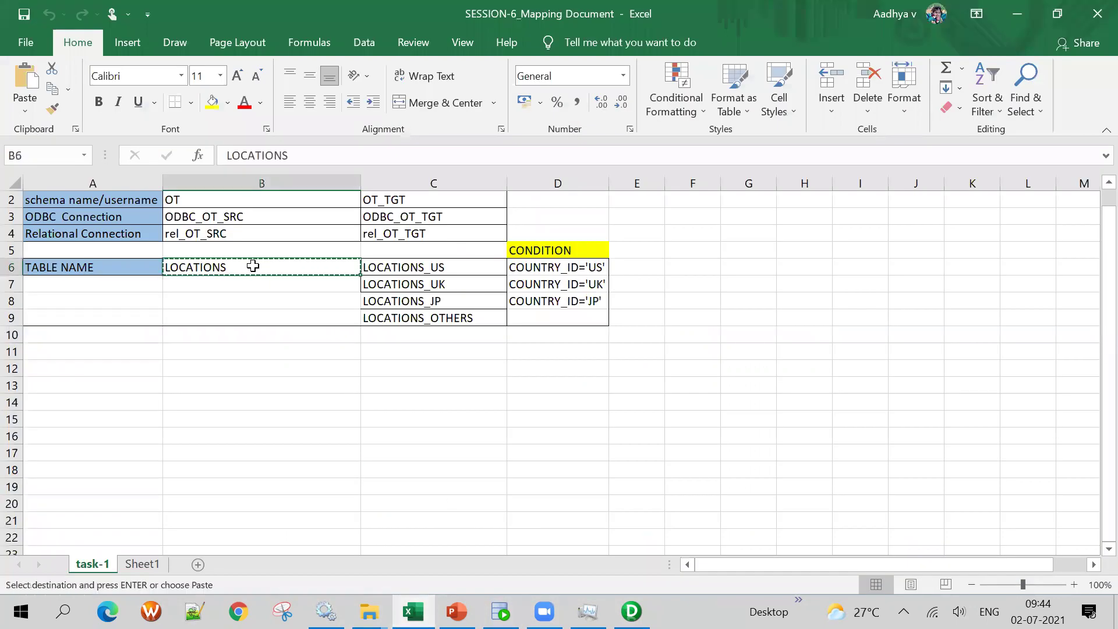
key(alt+Tab)
text(sele)
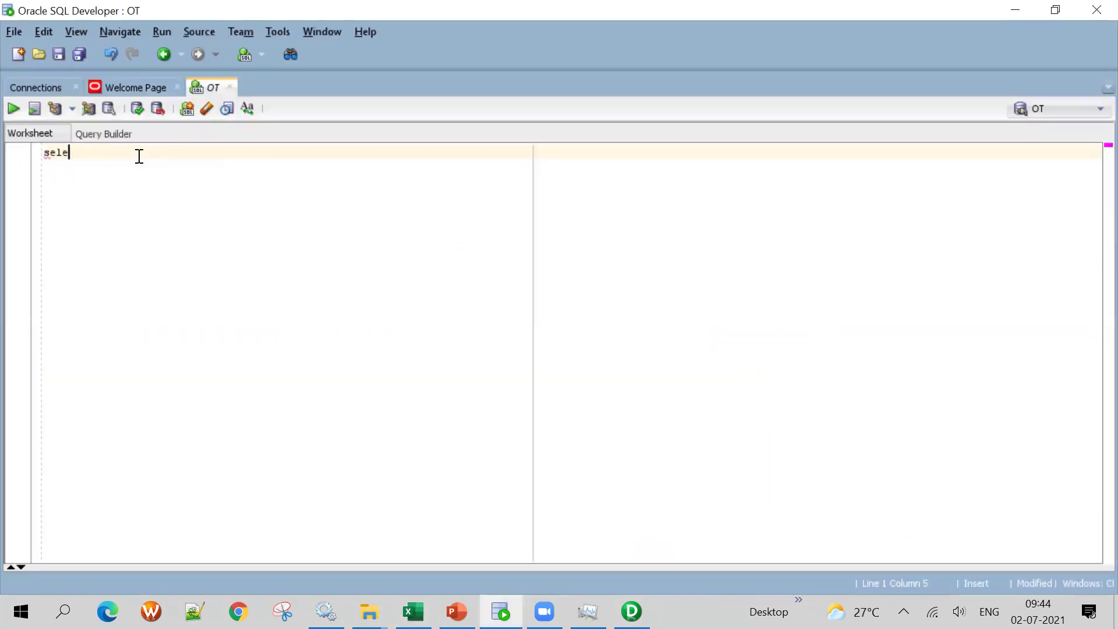
text(ct * from)
key(ctrl+v)
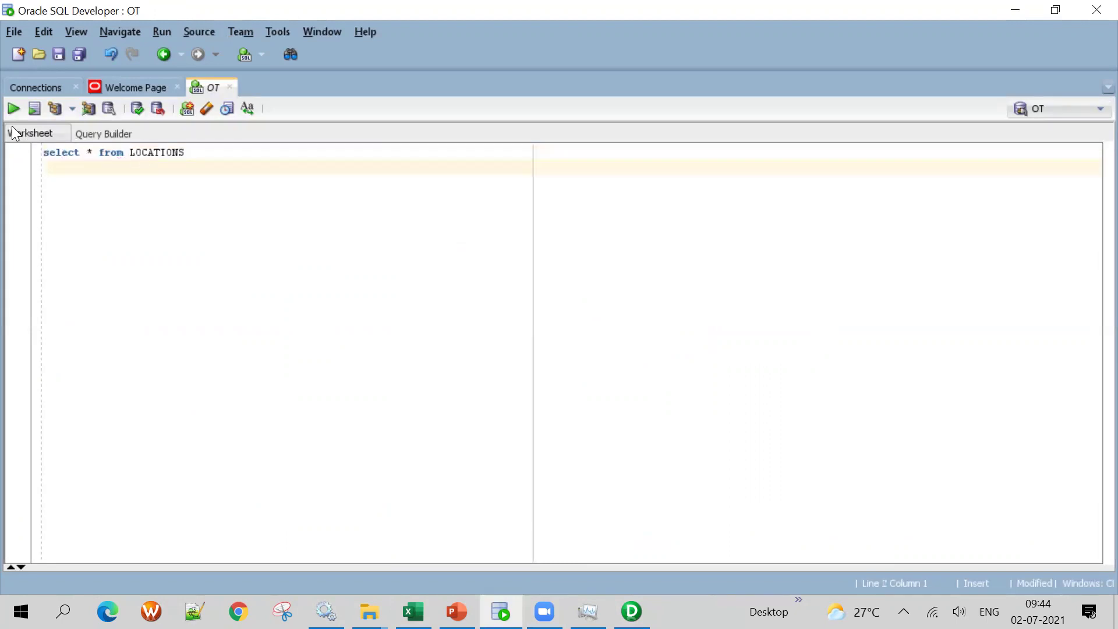
click(13, 109)
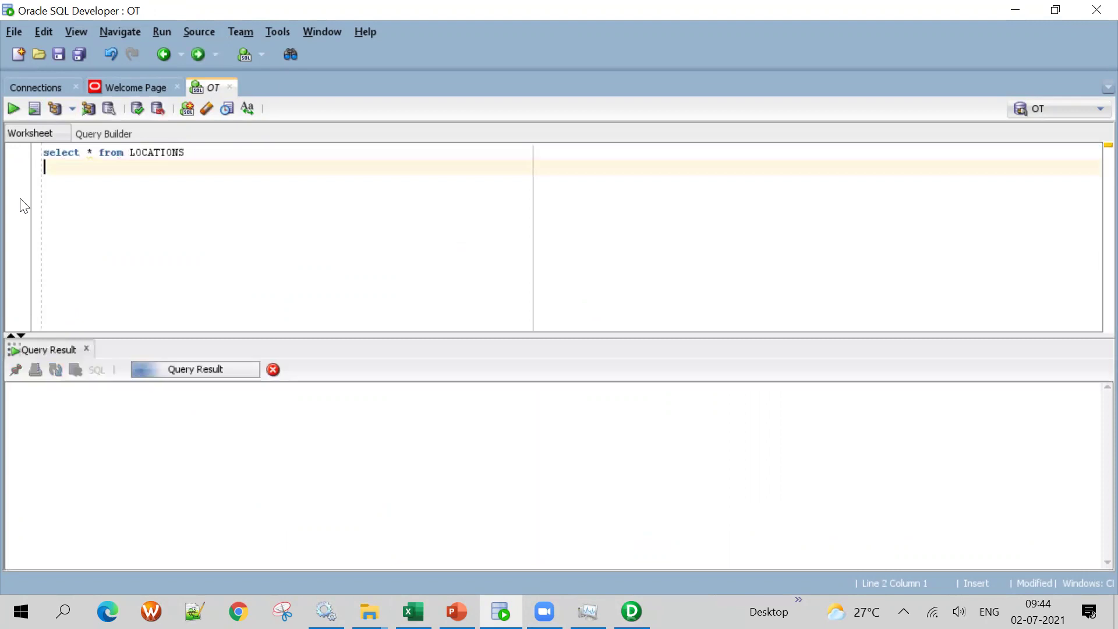
Enlarge the query results pane and scroll through the LOCATIONS rows
drag(476, 340, 466, 266)
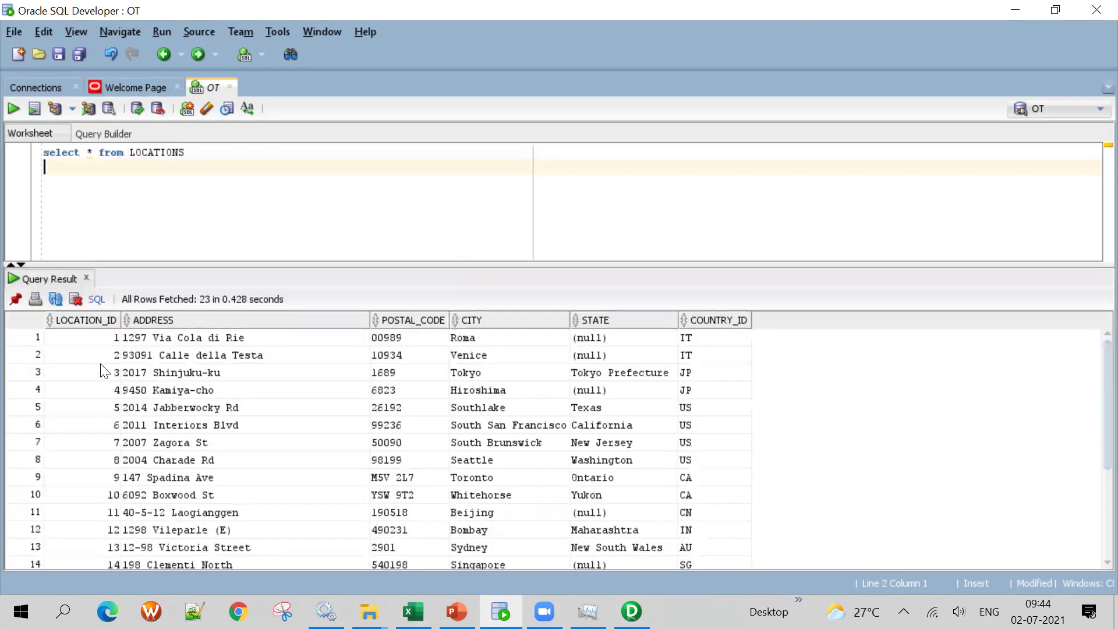
click(87, 355)
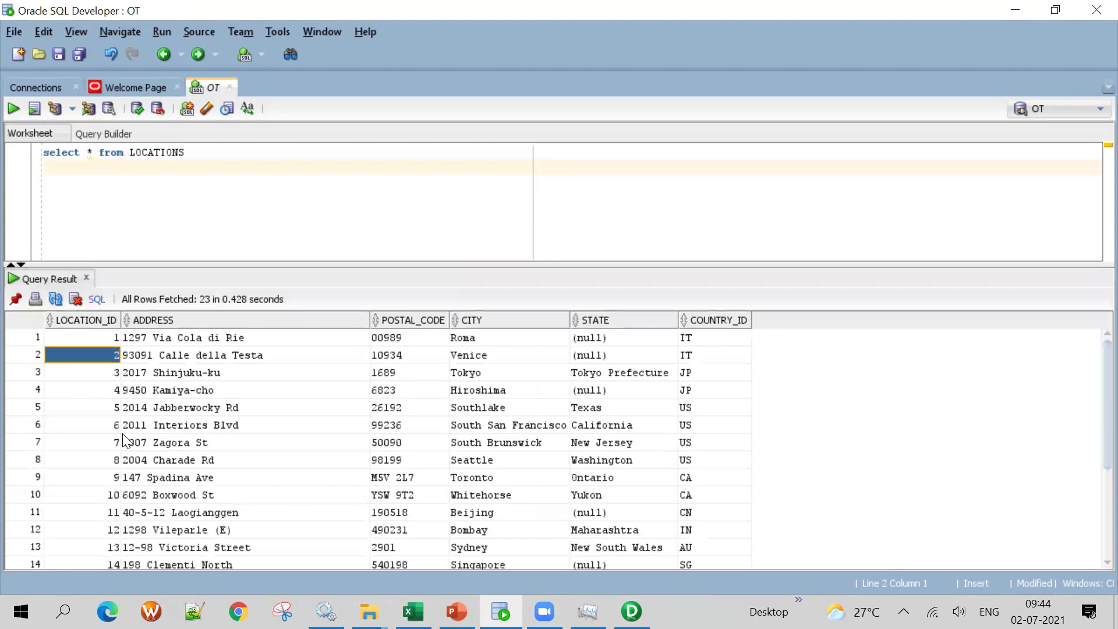
scroll(124, 441, down, 3)
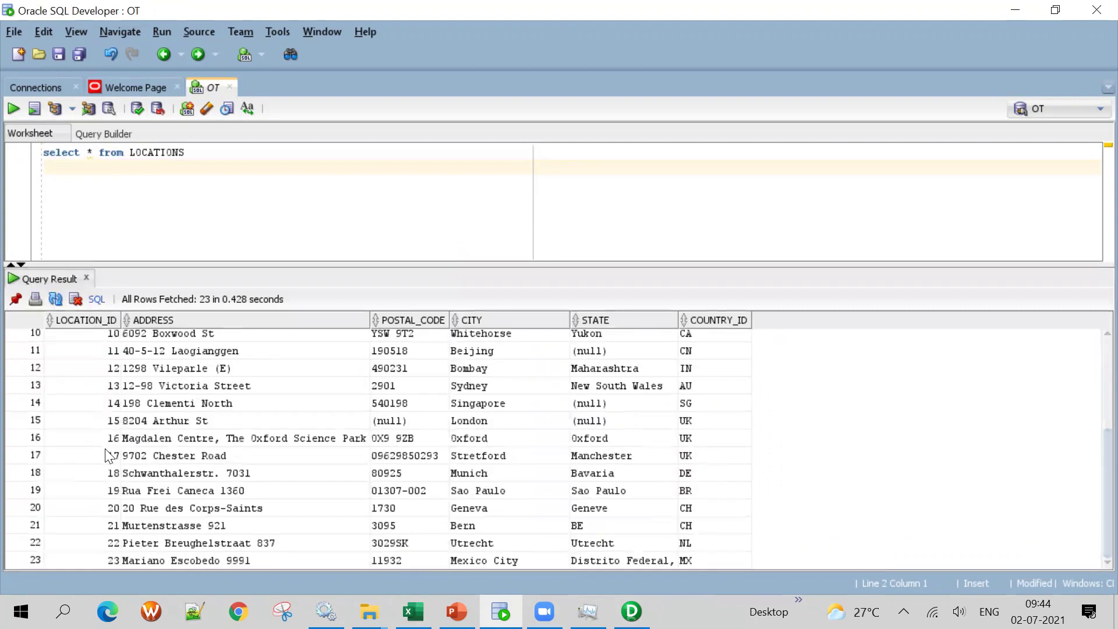
scroll(105, 411, up, 1)
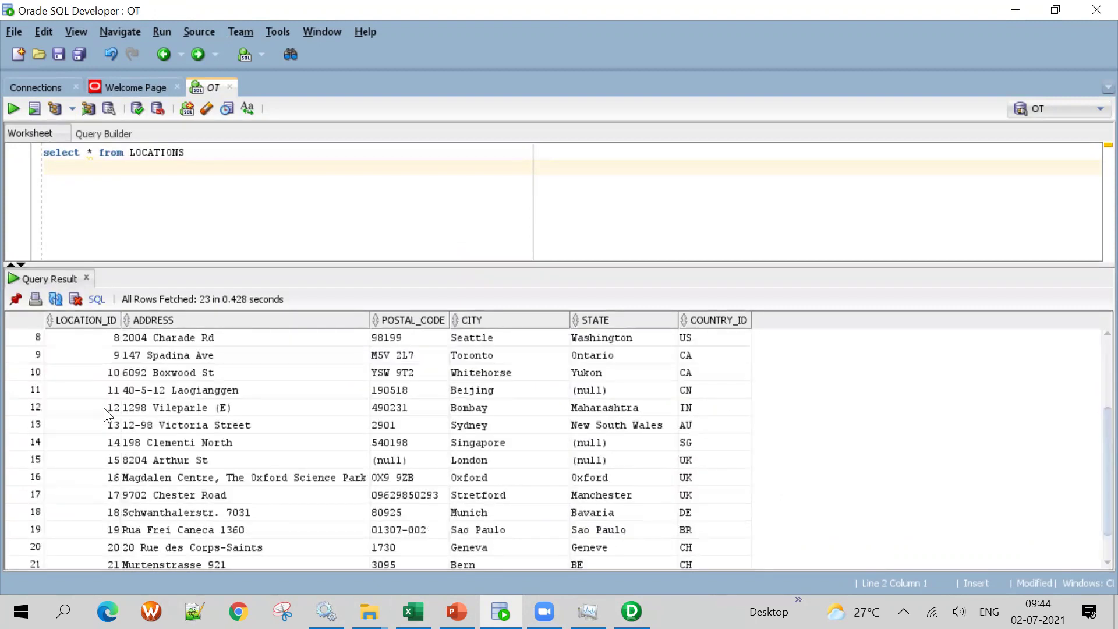
scroll(107, 422, down, 1)
scroll(107, 434, up, 3)
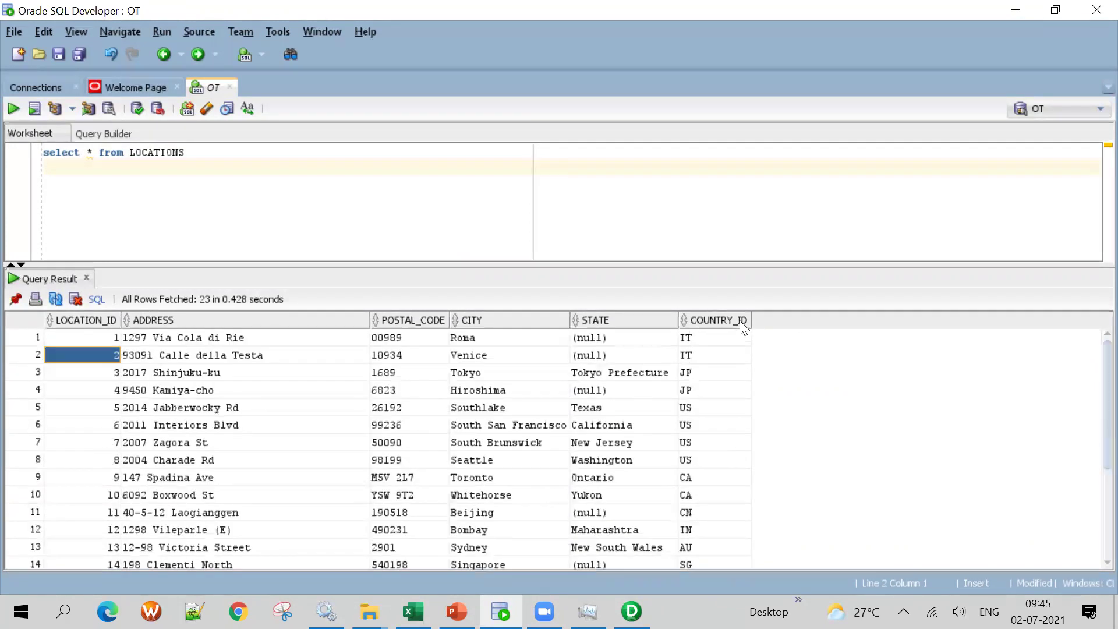
scroll(147, 473, down, 3)
scroll(703, 408, up, 3)
Step through the COUNTRY_ID values in the results, then return to Excel
click(716, 339)
key(Down)
key(Down)
key(Down)
key(Down)
key(Down)
key(Down)
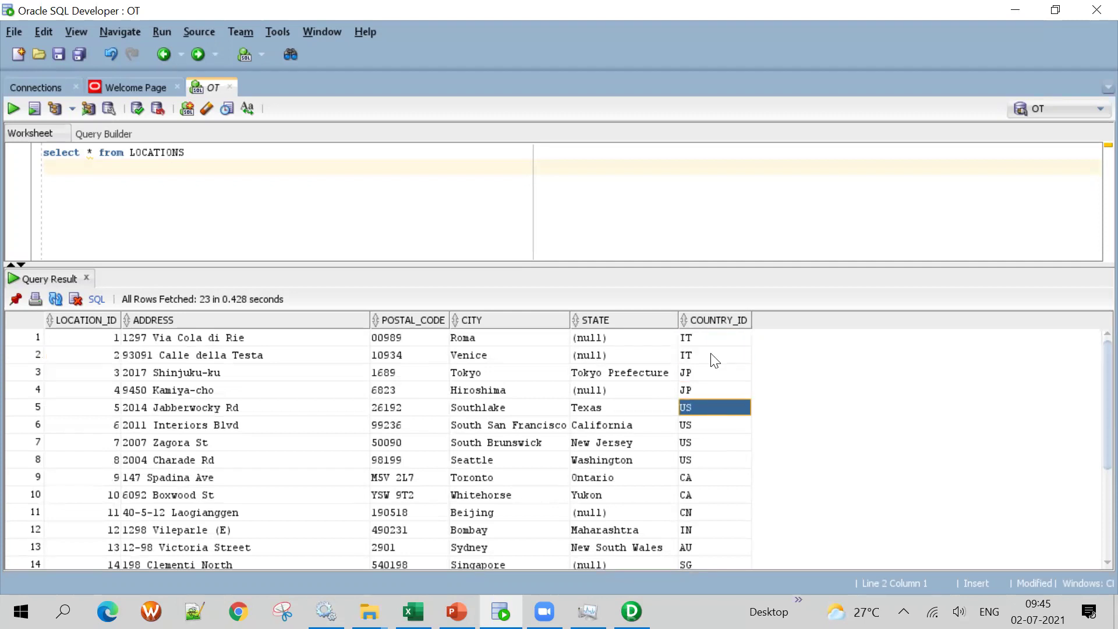
key(Down)
key(Down)
key(Down)
key(Down)
key(Down)
key(Down)
key(Down)
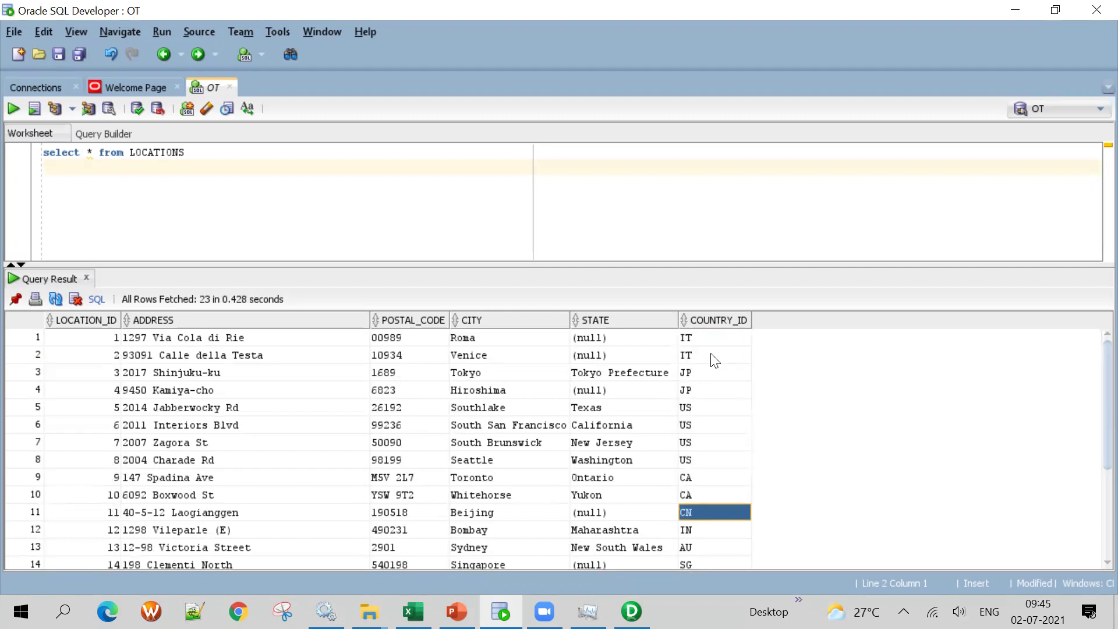
key(Down)
key(Down)
key(Up)
key(Down)
key(Down)
key(Down)
key(Down)
key(Down)
key(Down)
key(Down)
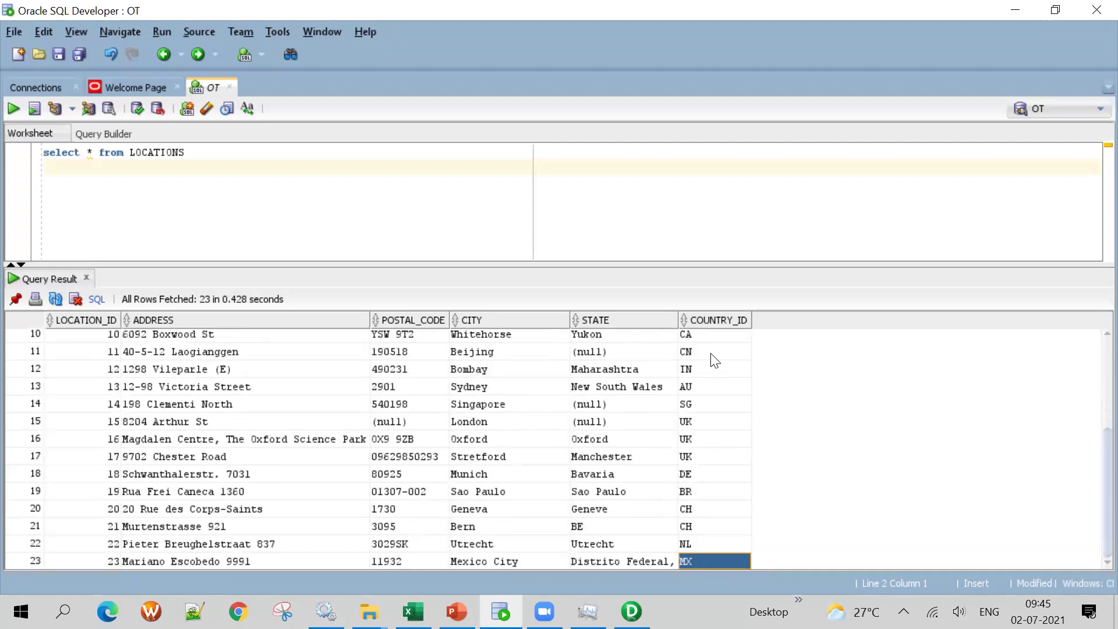
key(Up)
key(Up)
key(Up)
key(Up)
key(Up)
key(Up)
key(Up)
key(Up)
key(Up)
key(Up)
key(Up)
key(Up)
key(Up)
key(Up)
key(Up)
key(Up)
key(Up)
key(Up)
key(Up)
key(Up)
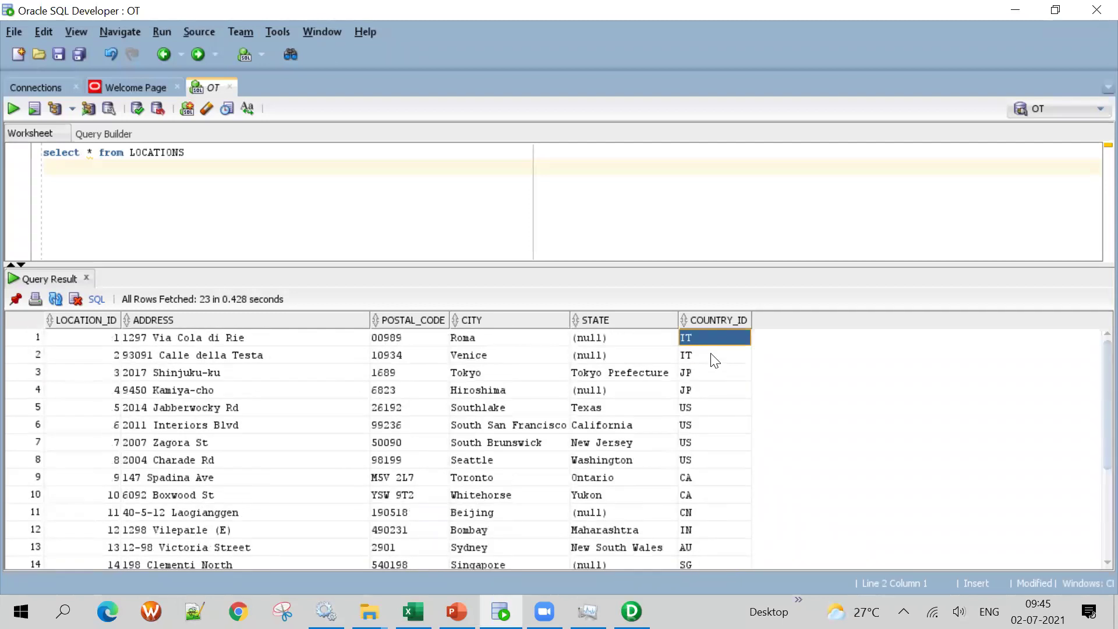
key(alt+Tab)
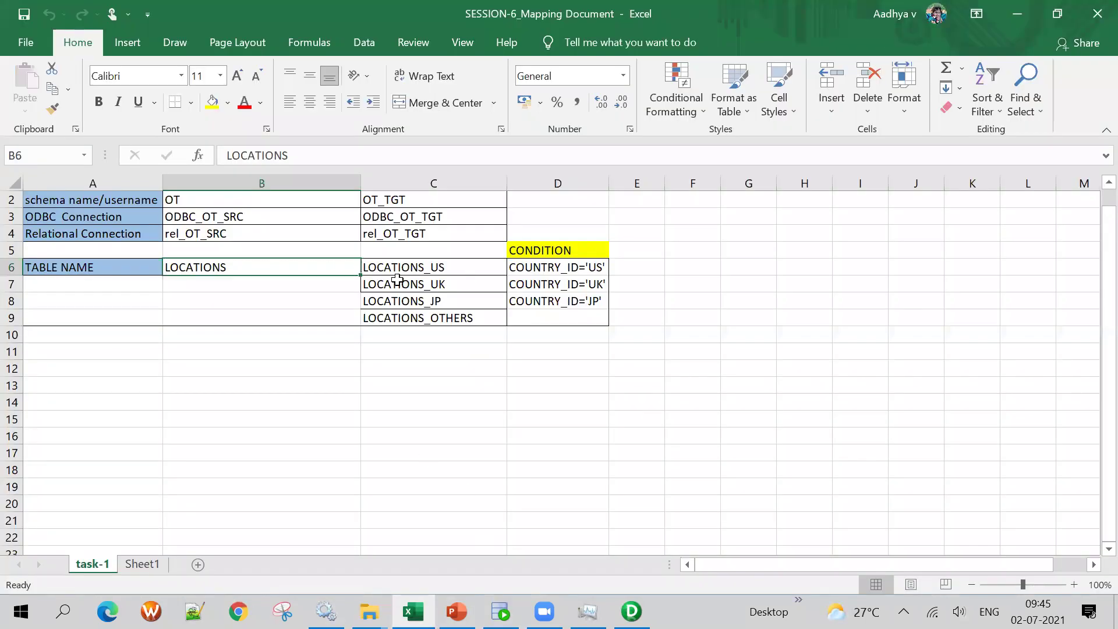
Enter the note '4 TARGET TABLES' in H6 and fit column H to it
click(806, 266)
text(4 tag)
key(BackSpace)
key(BackSpace)
key(BackSpace)
key(BackSpace)
key(BackSpace)
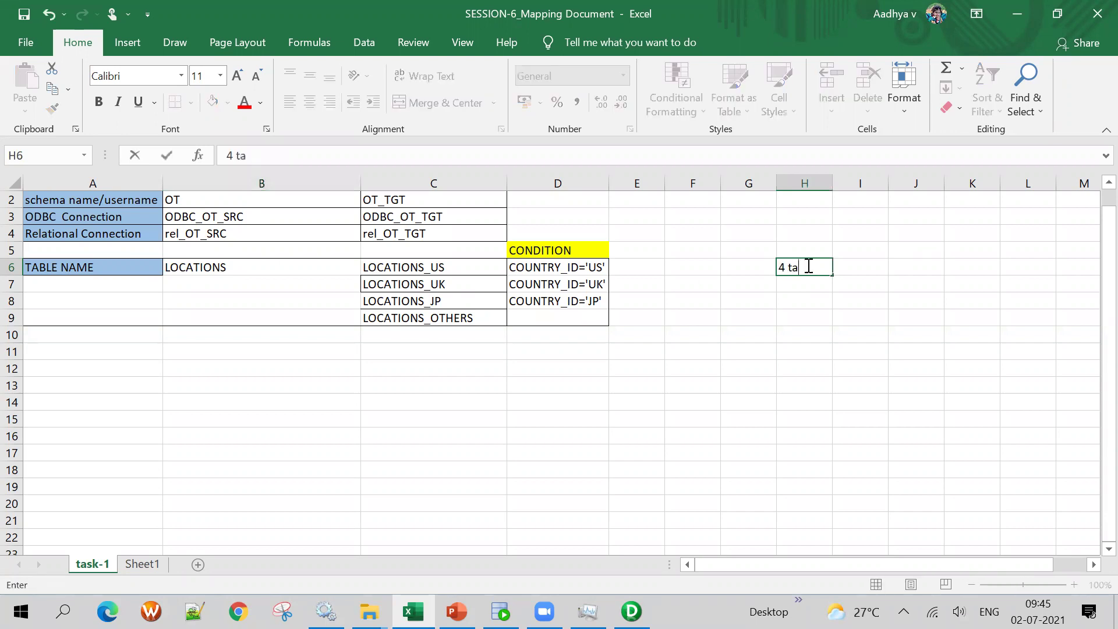
text(4 TARGET TABLE)
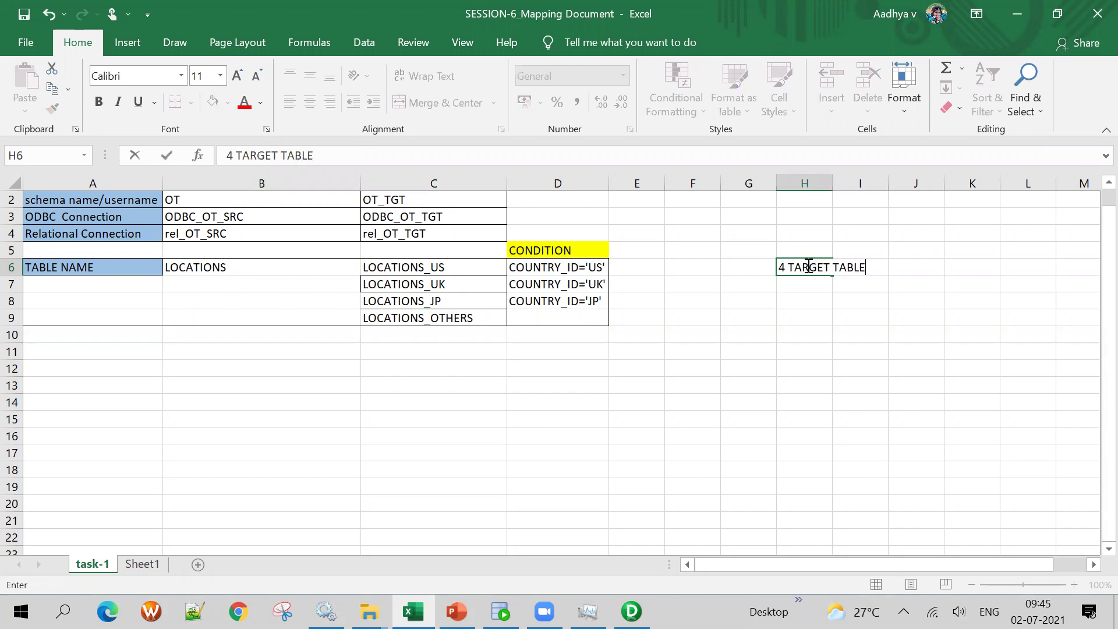
click(790, 356)
double_click(835, 188)
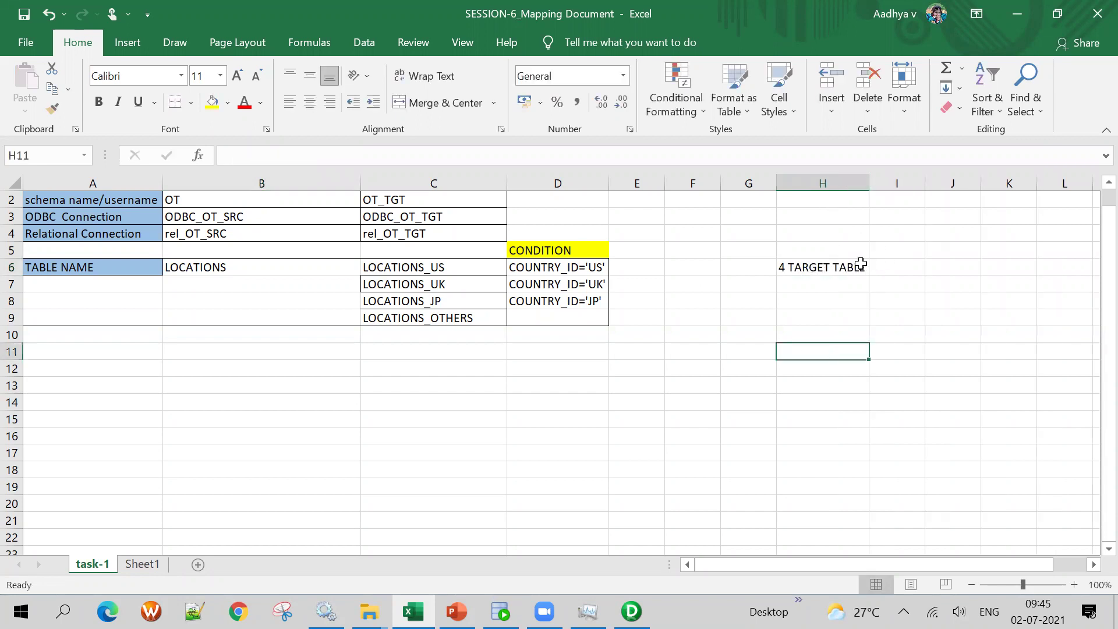
double_click(861, 266)
text(S)
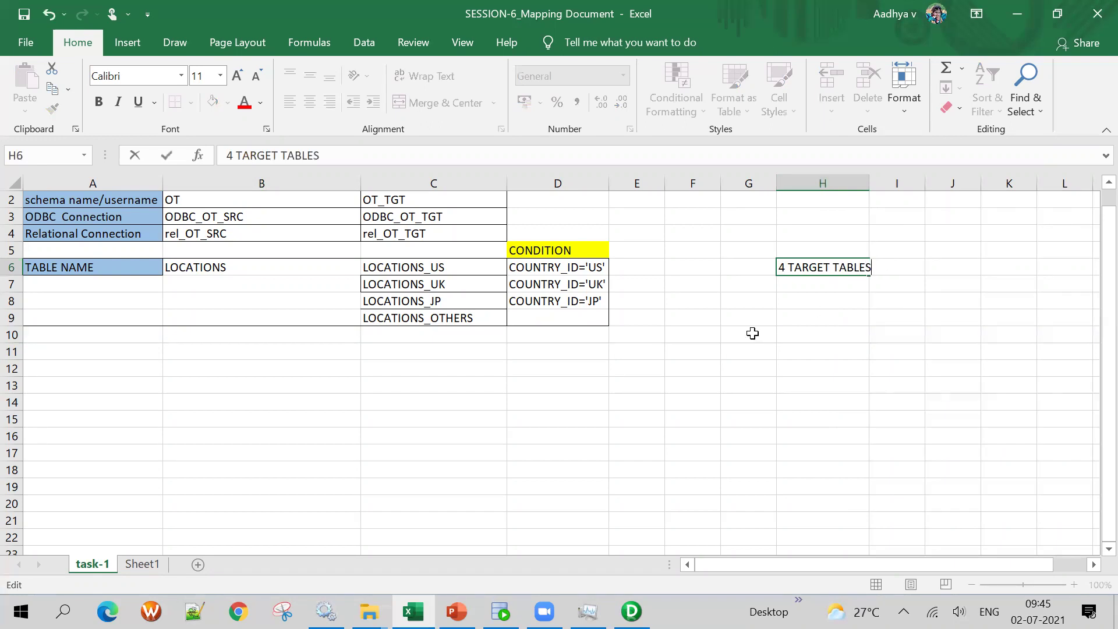
click(752, 333)
Enter US_TABLE in G6 and fit column G to it
click(571, 267)
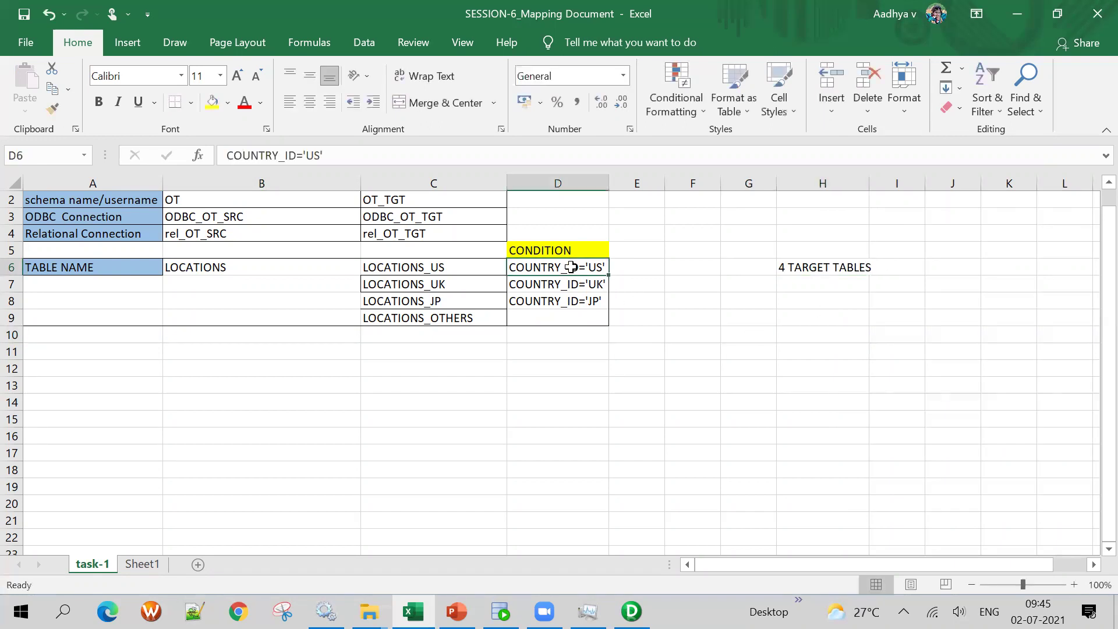
click(740, 267)
text(US_TABE)
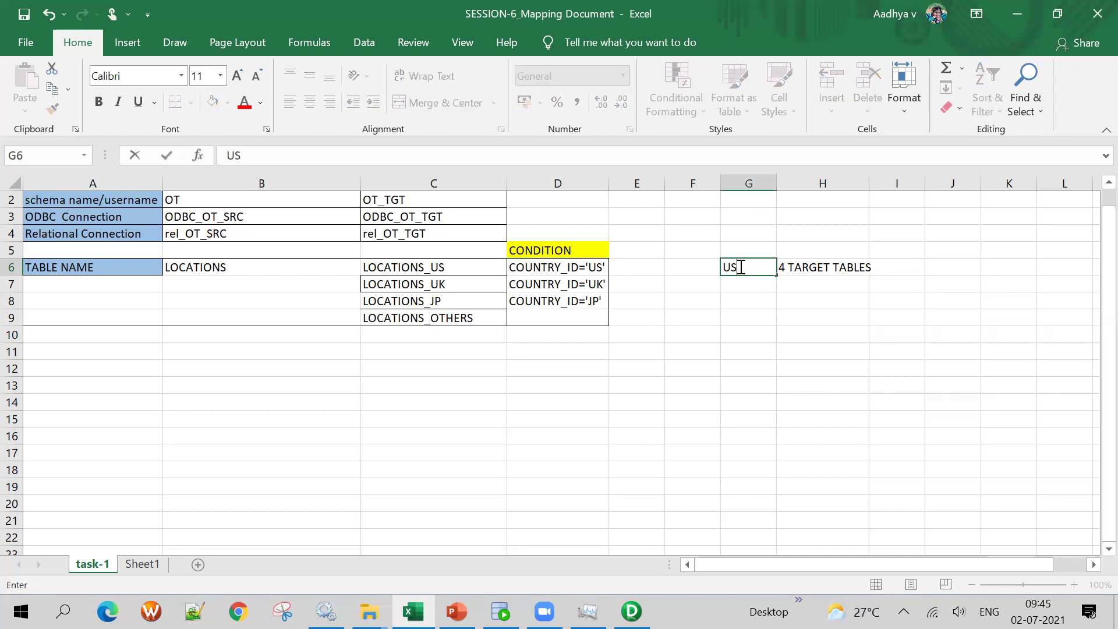
key(BackSpace)
text(LE)
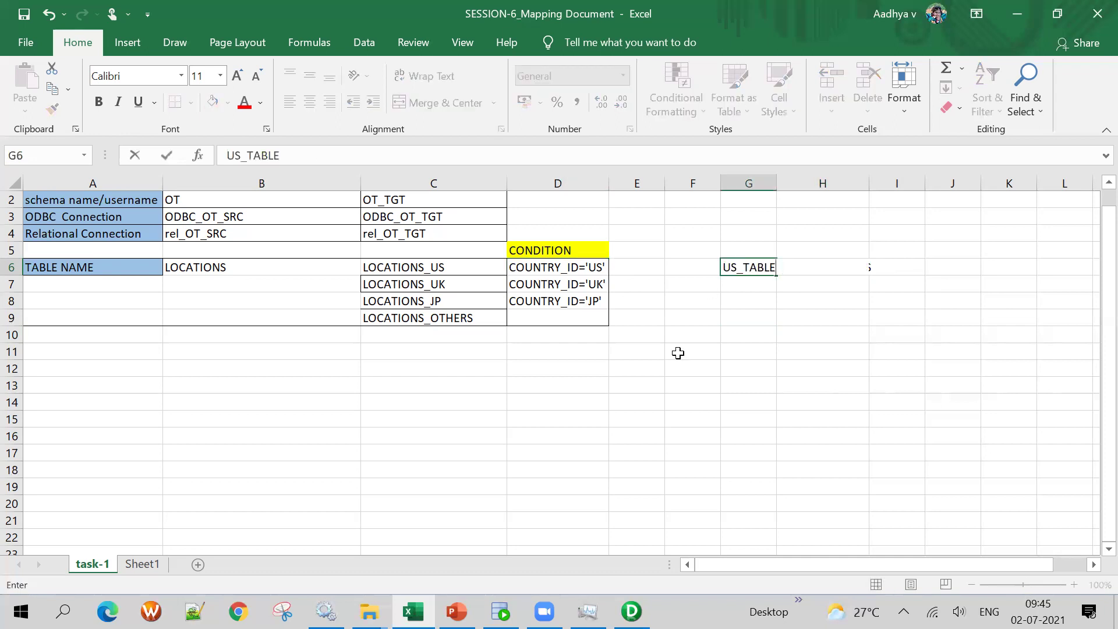
drag(679, 367, 677, 353)
double_click(777, 184)
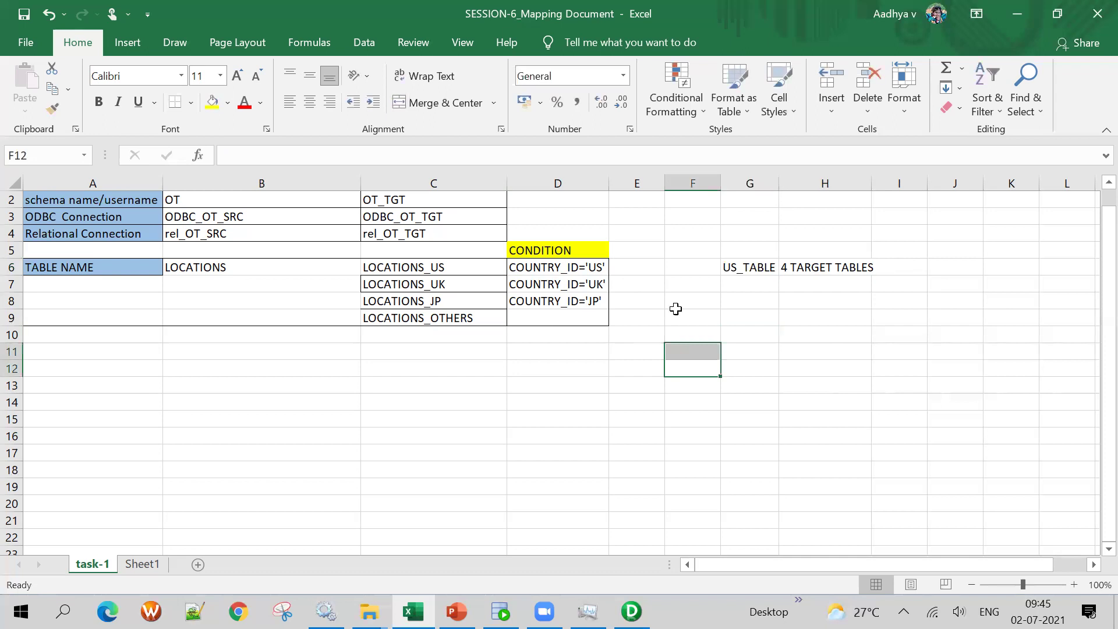
Enter UK_TABLE, JP_TABLE and OTHERS_TABLE in G7:G9 and refit column G
click(747, 285)
text(UK_TABLE)
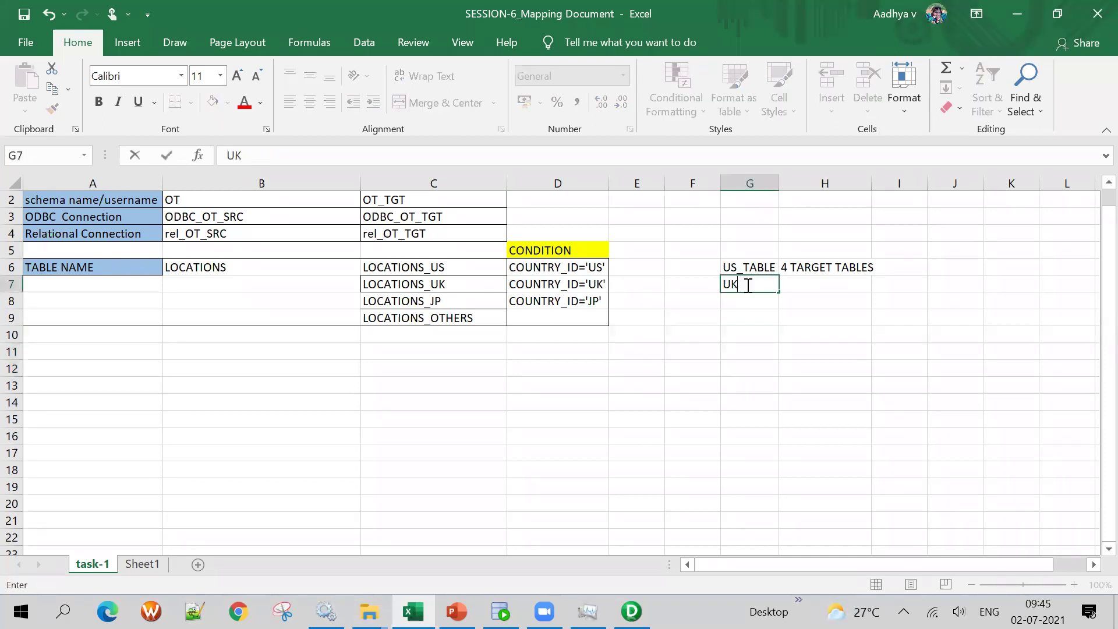
click(745, 303)
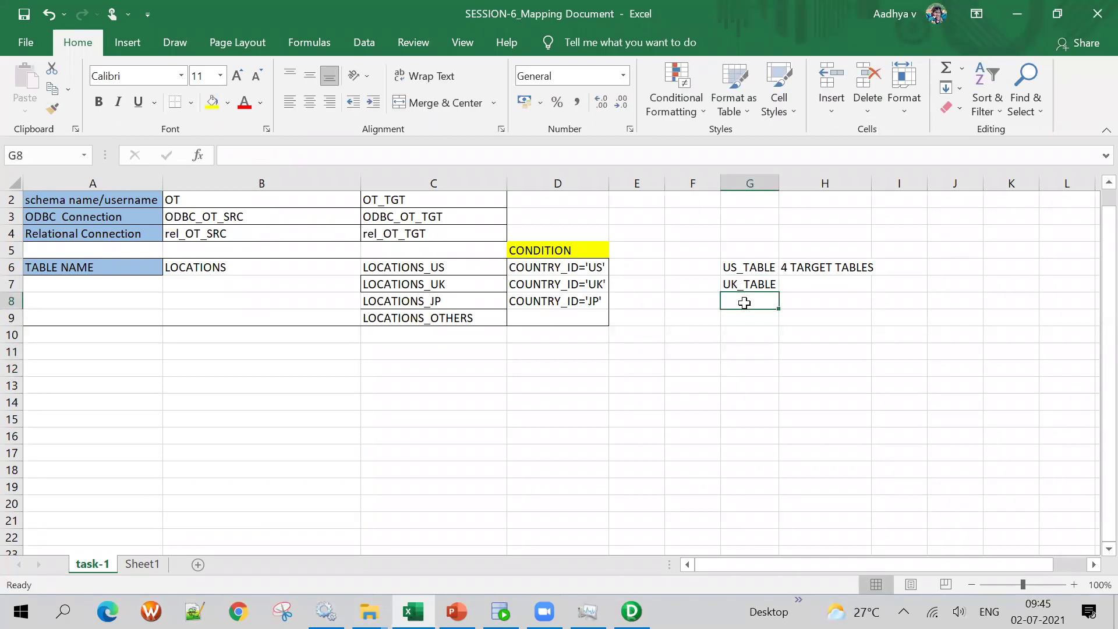
text(JP_TABLE)
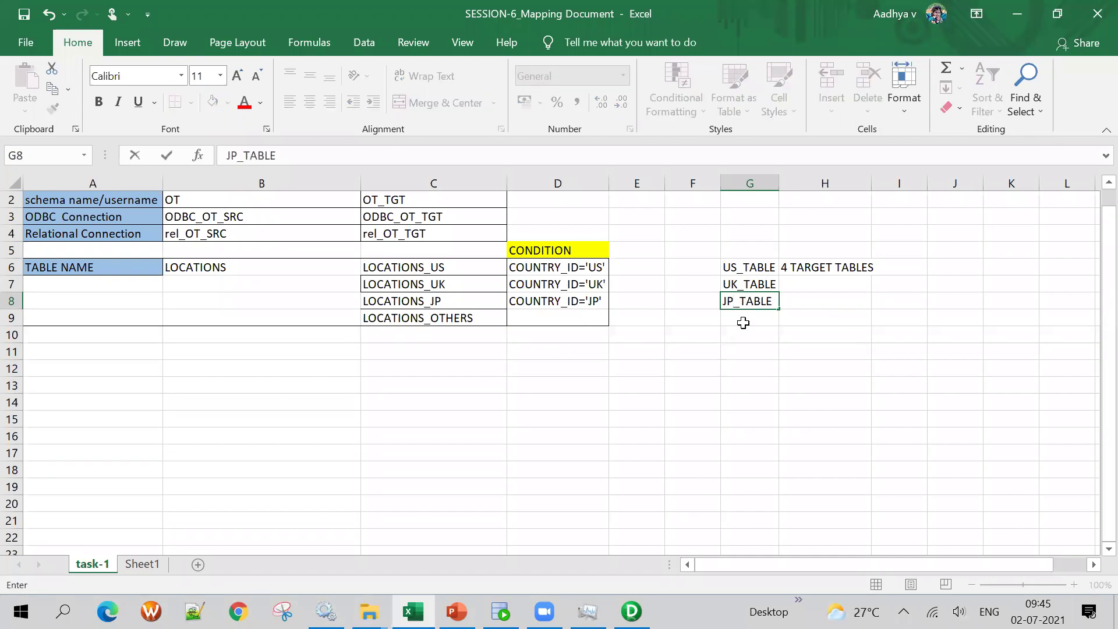
click(743, 319)
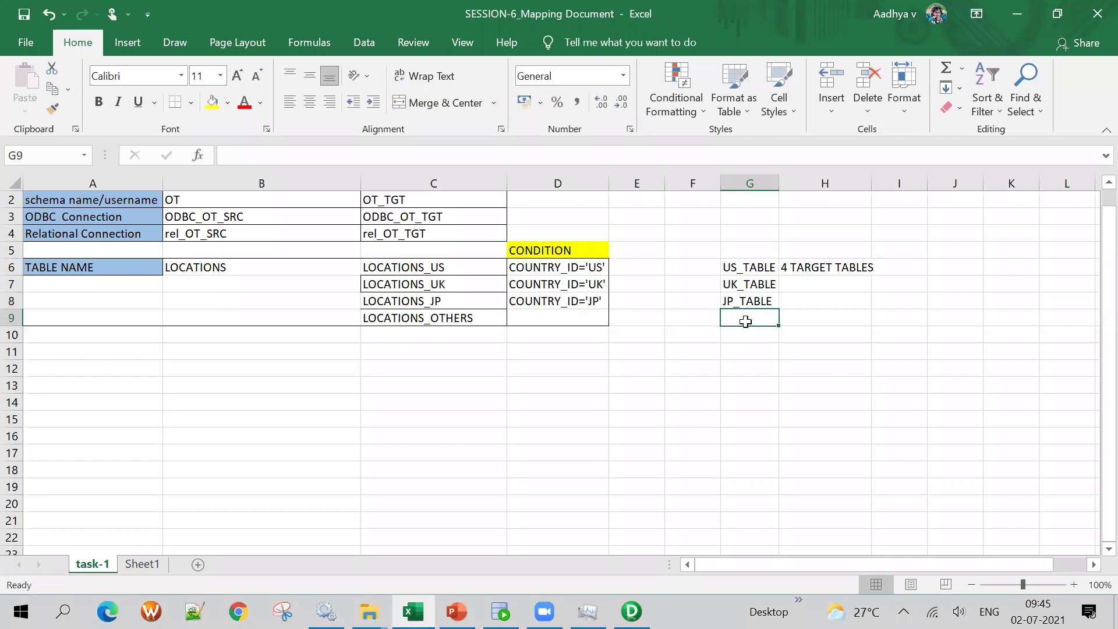
text(OT)
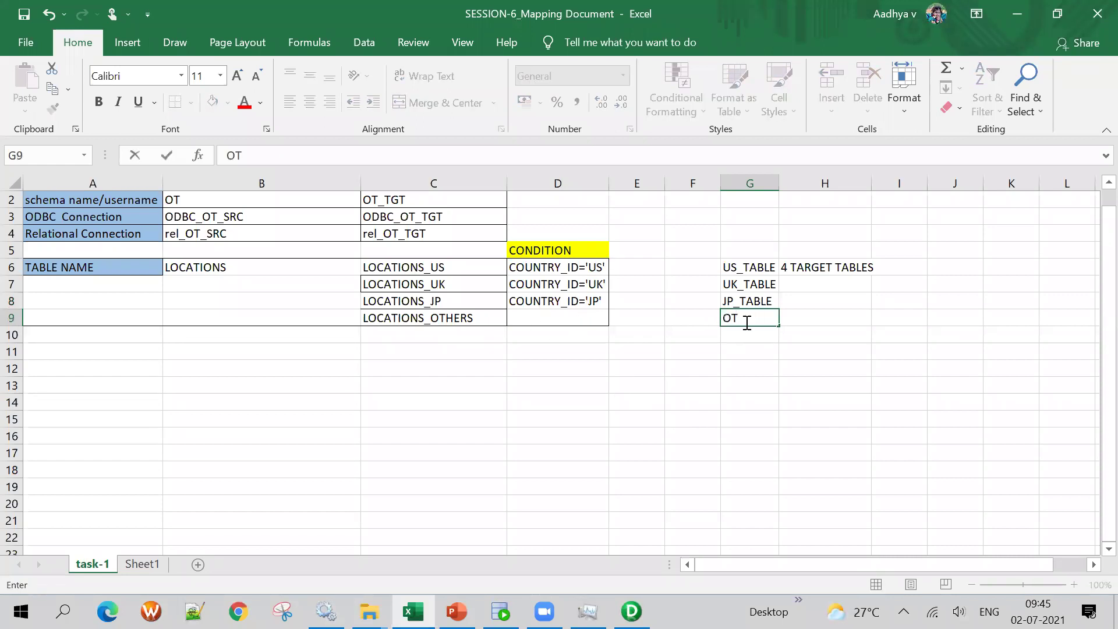
text(HERS_TABLE)
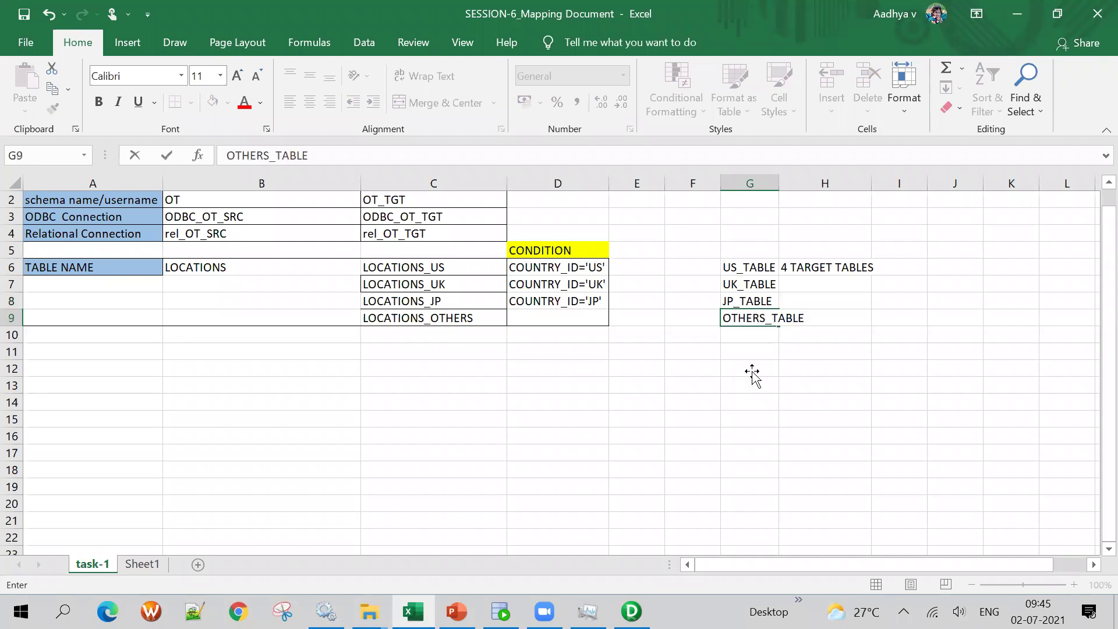
click(751, 401)
double_click(778, 184)
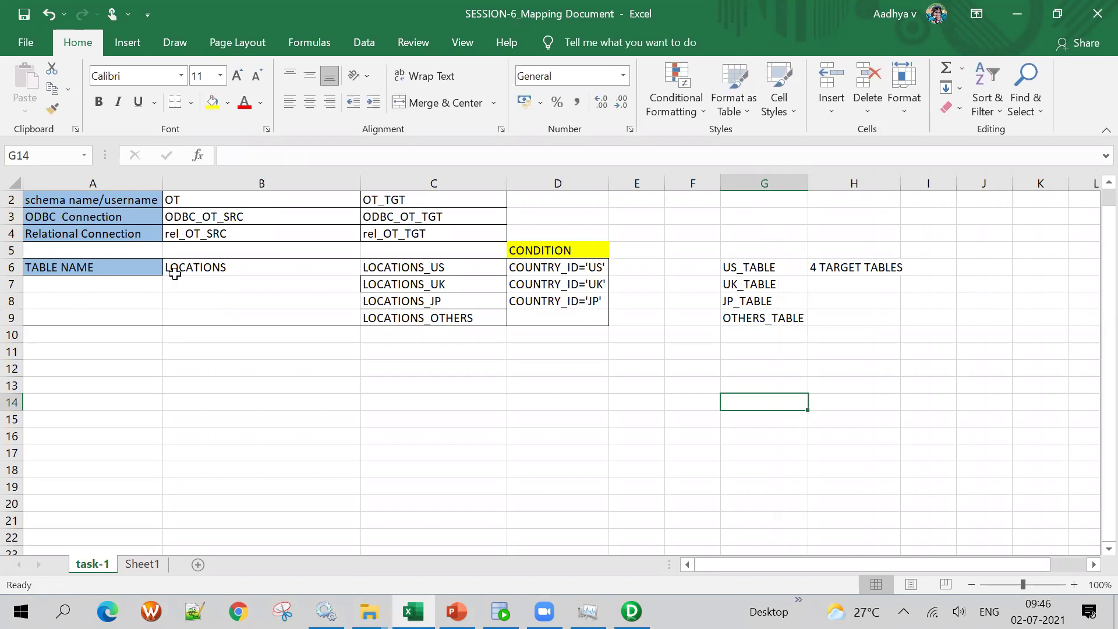
click(218, 260)
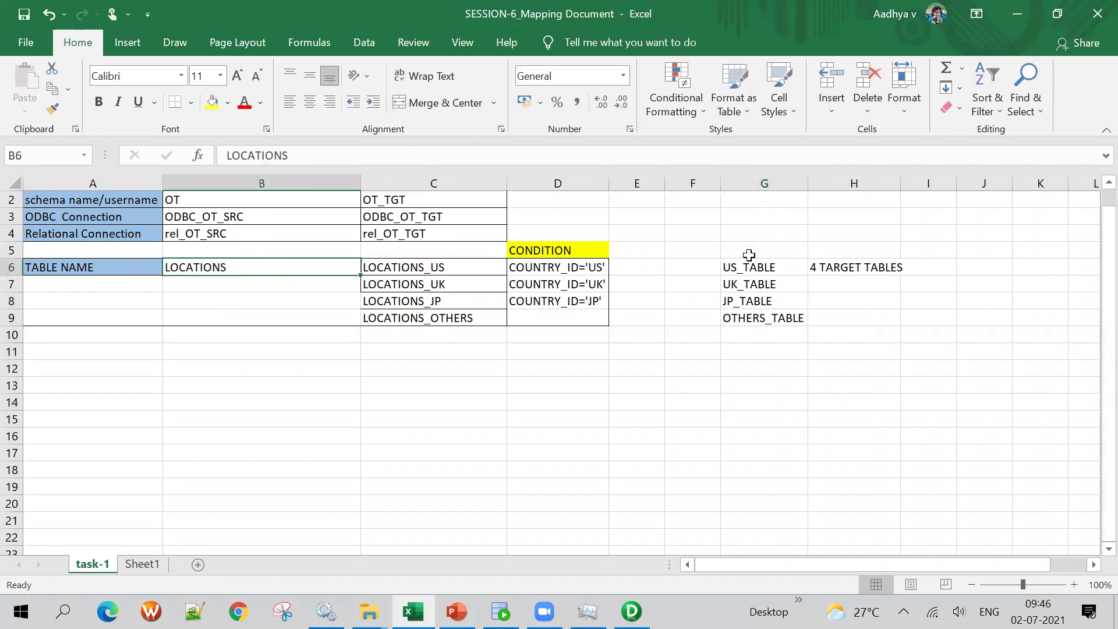
drag(749, 266, 761, 322)
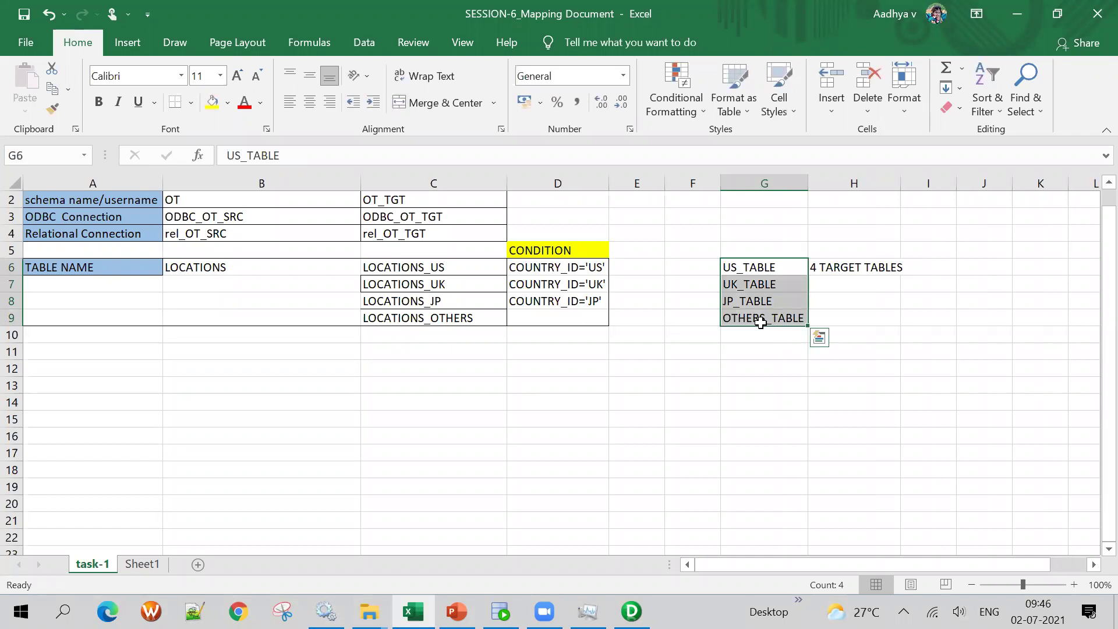
click(745, 397)
drag(761, 265, 774, 319)
key(alt+Tab)
scroll(588, 415, down, 3)
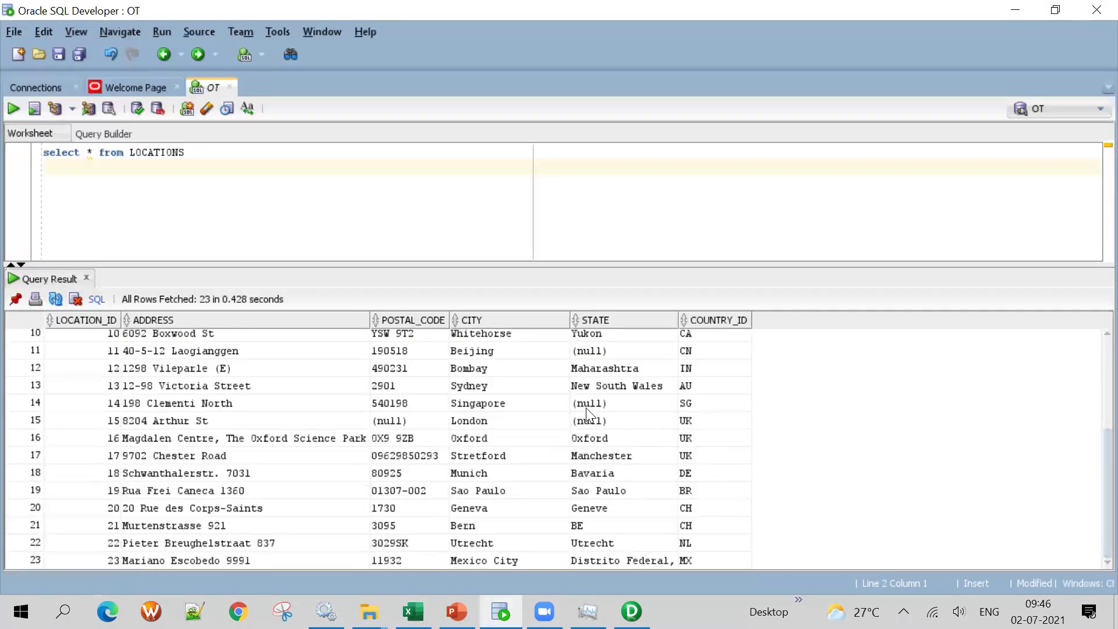
scroll(586, 411, up, 3)
key(alt+Tab)
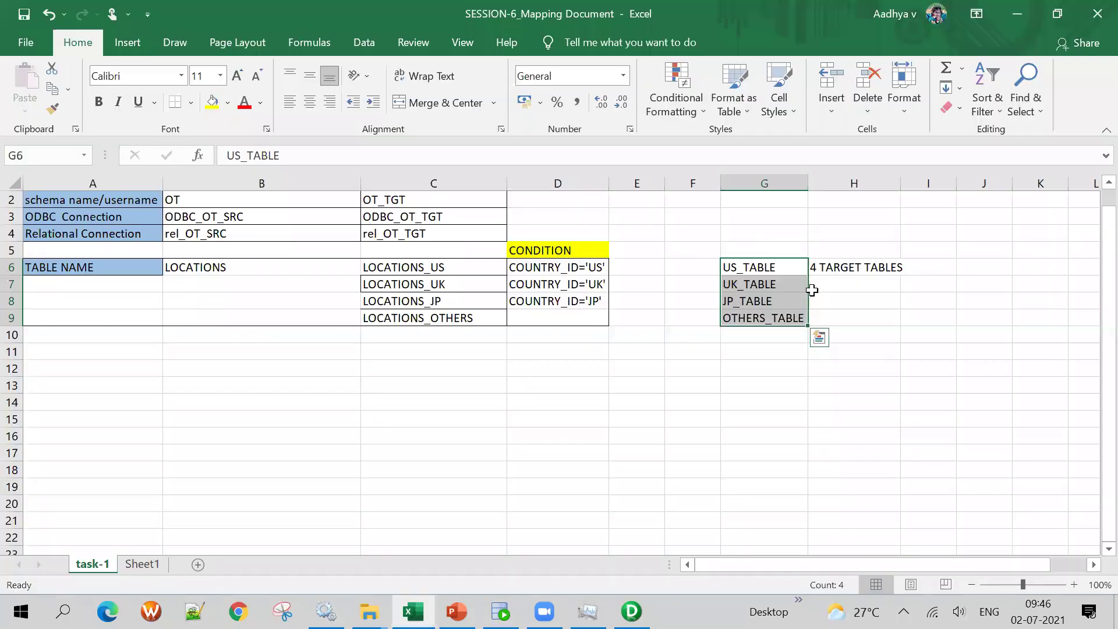
key(alt+Tab)
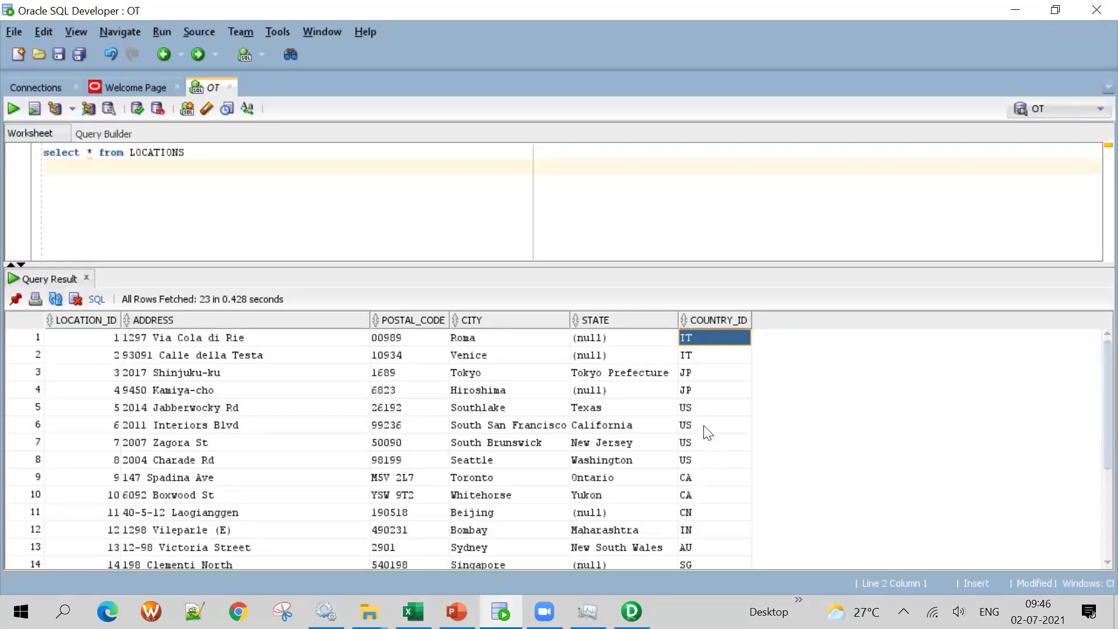
click(713, 407)
drag(711, 407, 720, 458)
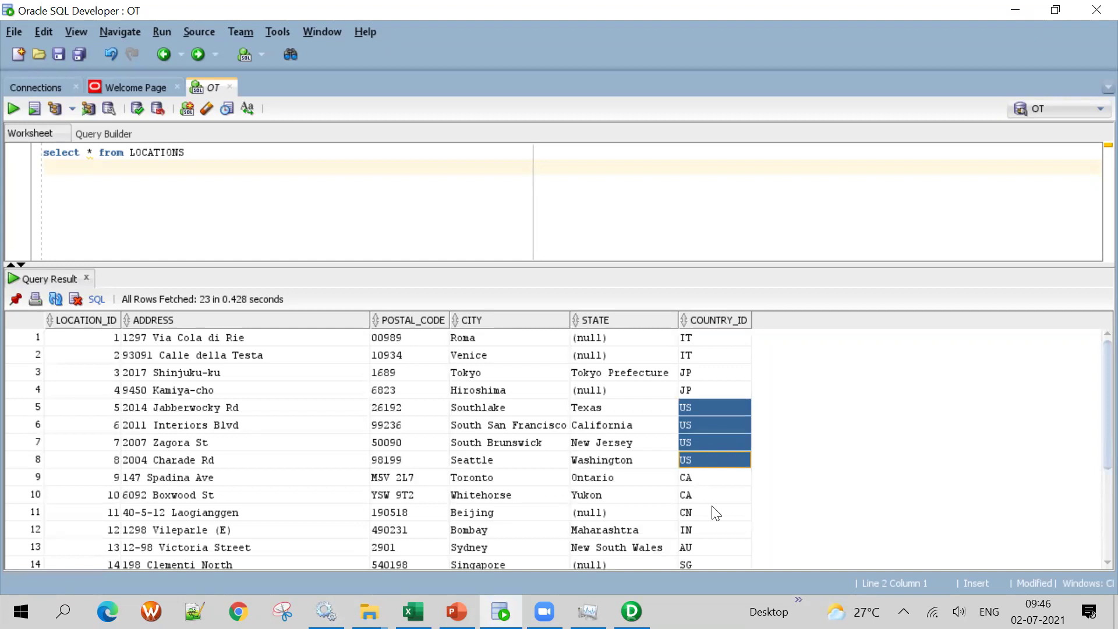
scroll(711, 512, down, 3)
drag(699, 420, 701, 458)
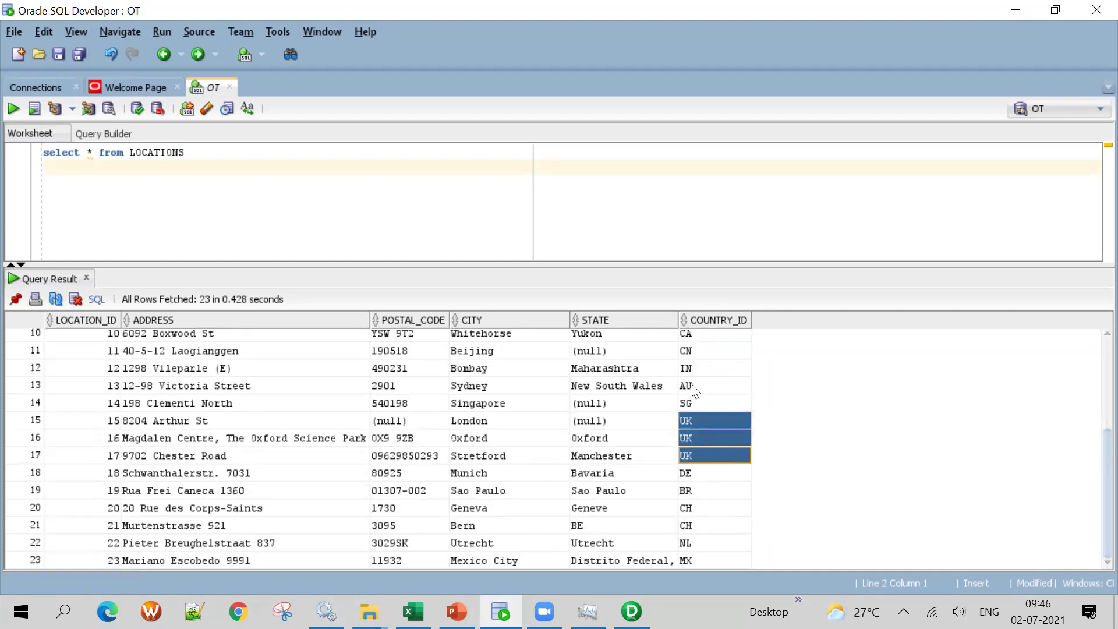
click(694, 369)
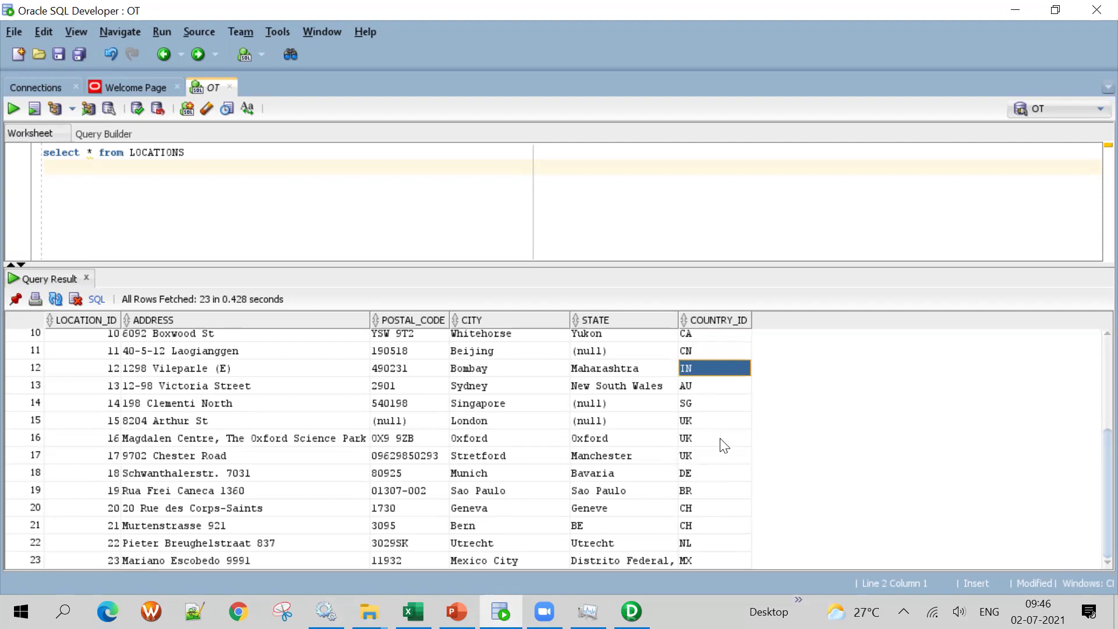
key(alt+Tab)
key(alt+Tab)
scroll(721, 424, up, 4)
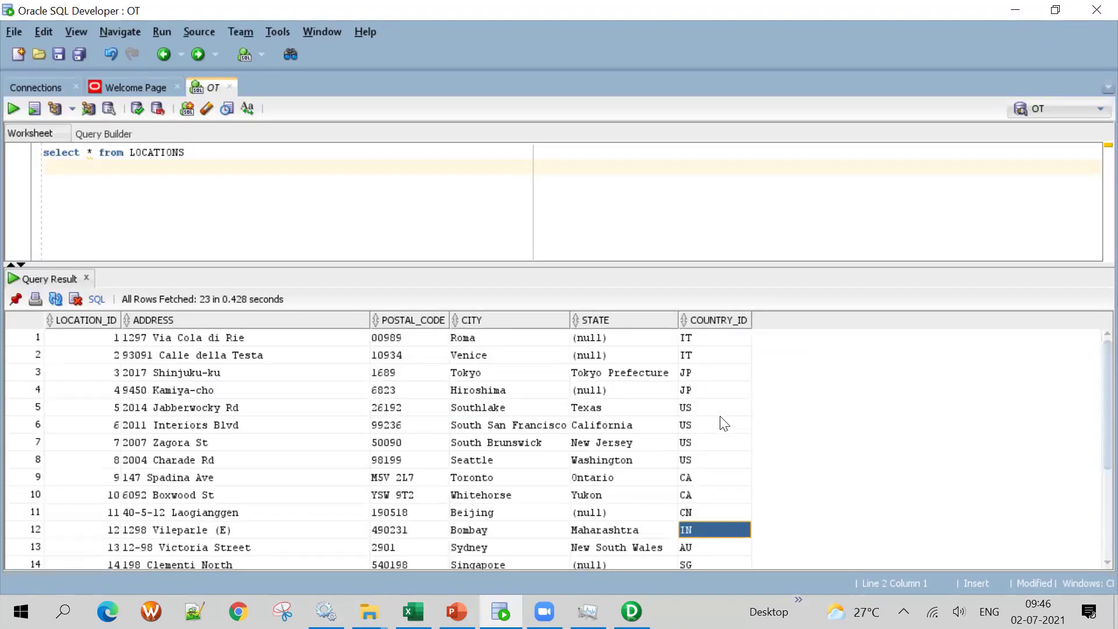
mouse_move(704, 377)
mouse_down()
mouse_move(713, 411)
mouse_move(705, 390)
mouse_up()
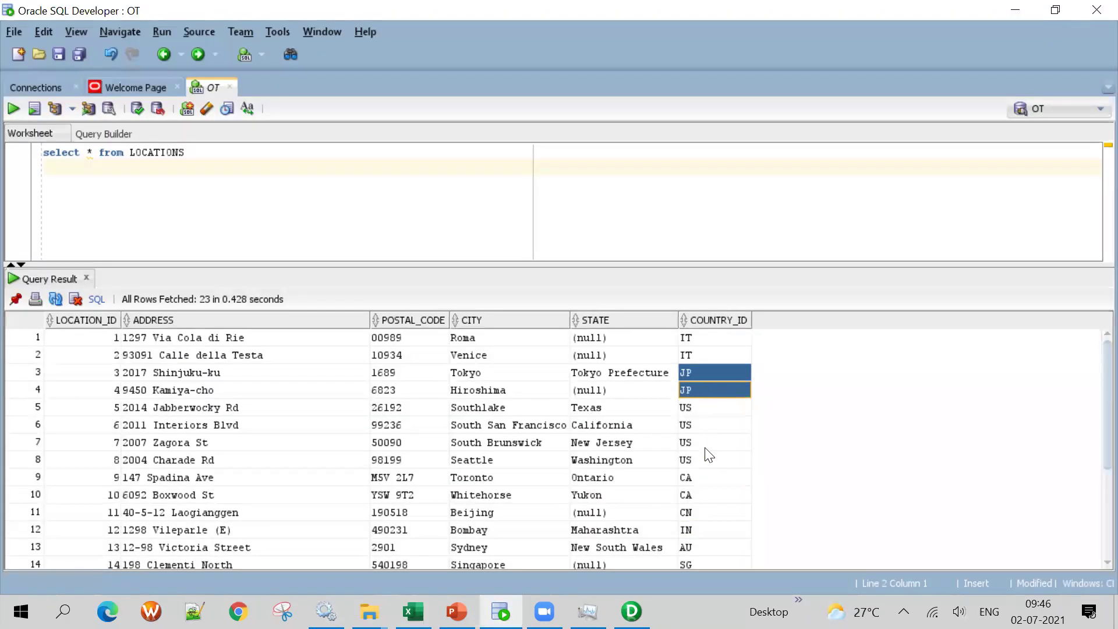
scroll(706, 460, down, 3)
scroll(714, 419, up, 3)
scroll(716, 408, down, 3)
scroll(714, 419, up, 3)
key(alt+Tab)
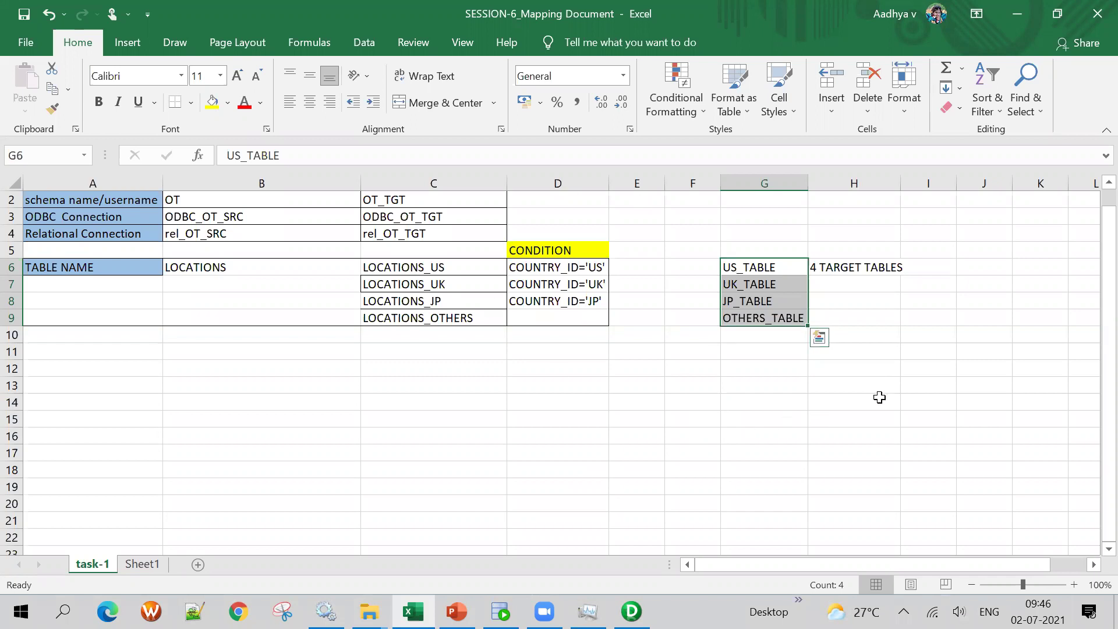
Delete the helper table names from column G
double_click(451, 265)
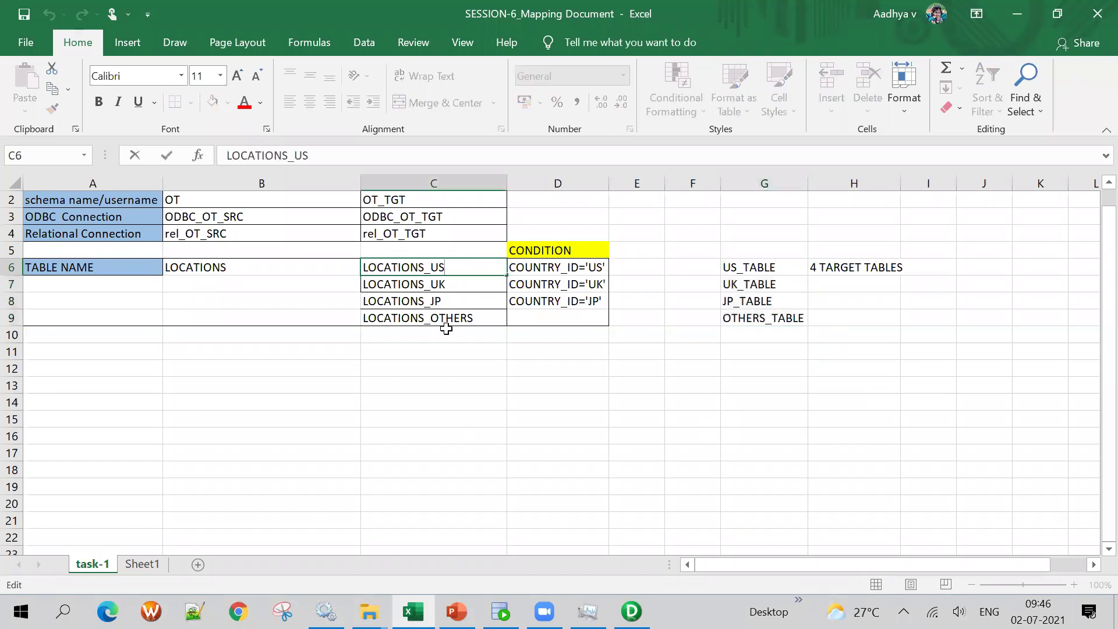
drag(746, 269, 759, 348)
key(Delete)
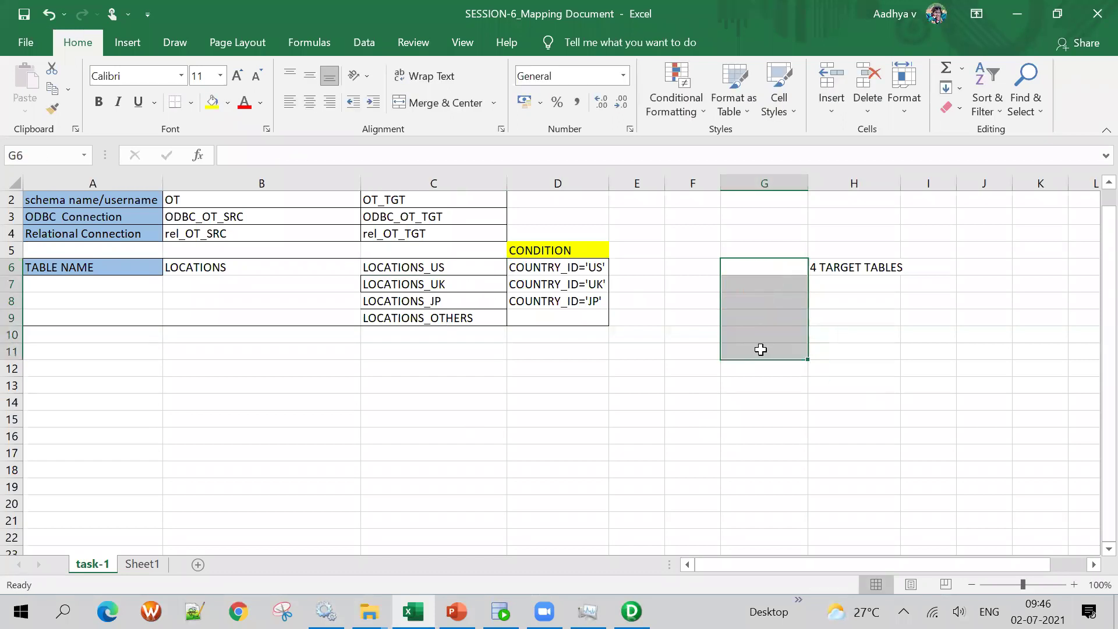
Rename the targets to LOCATIONS_US_TGT, LOCATIONS_UK_TGT, LOCATIONS_JP_TGT and LOCATIONS_OTHERS_TGT
double_click(463, 268)
text(_TGT)
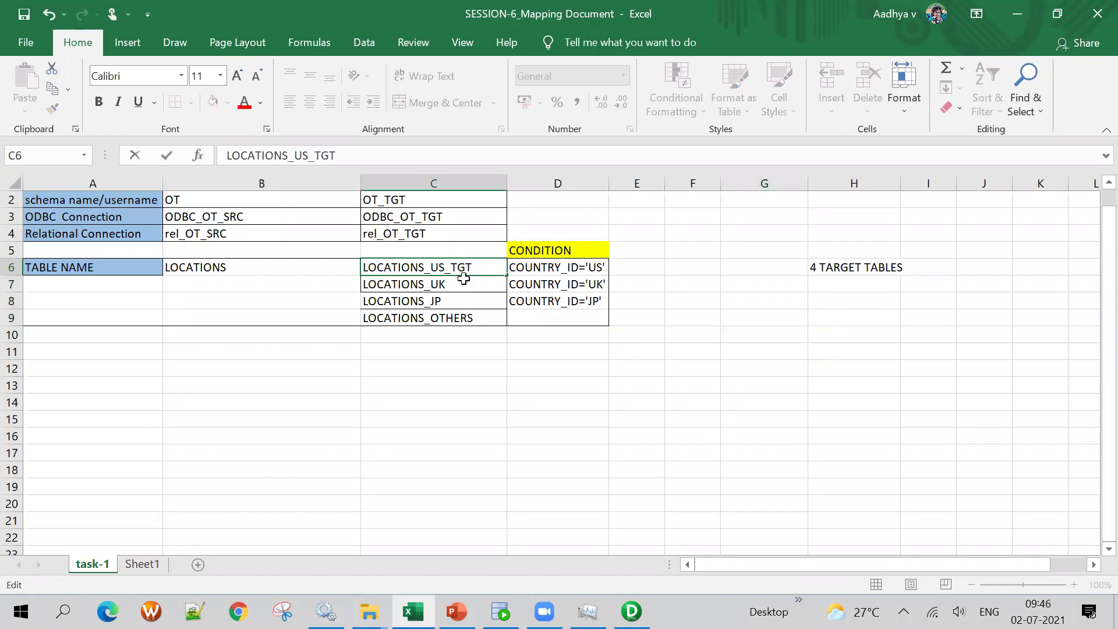
click(461, 281)
double_click(461, 283)
text(_TGT)
click(455, 300)
double_click(455, 300)
text(_TGT)
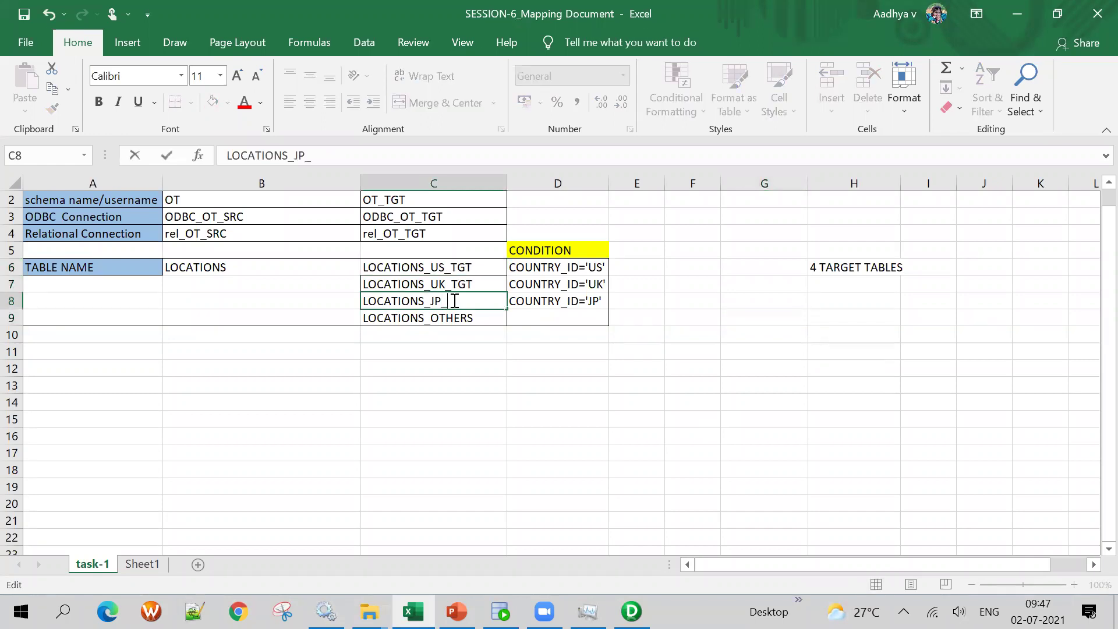
click(493, 318)
double_click(492, 318)
text(_TGT)
click(456, 403)
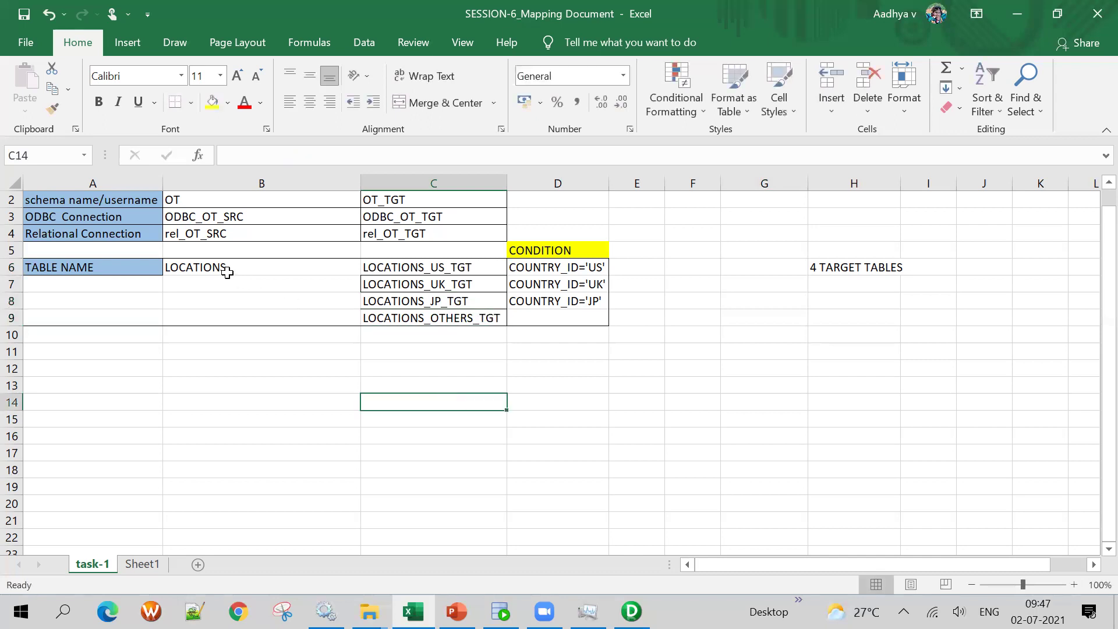
Highlight the LOCATIONS source in B6 and the four target names, then clear the selection
click(227, 269)
click(440, 268)
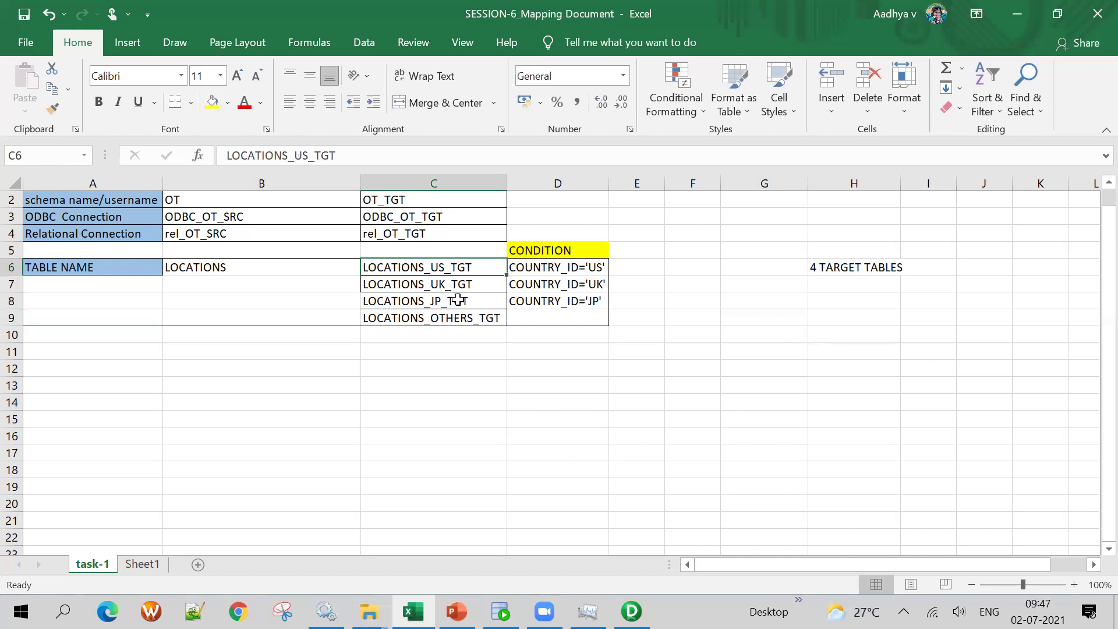
drag(487, 268, 486, 305)
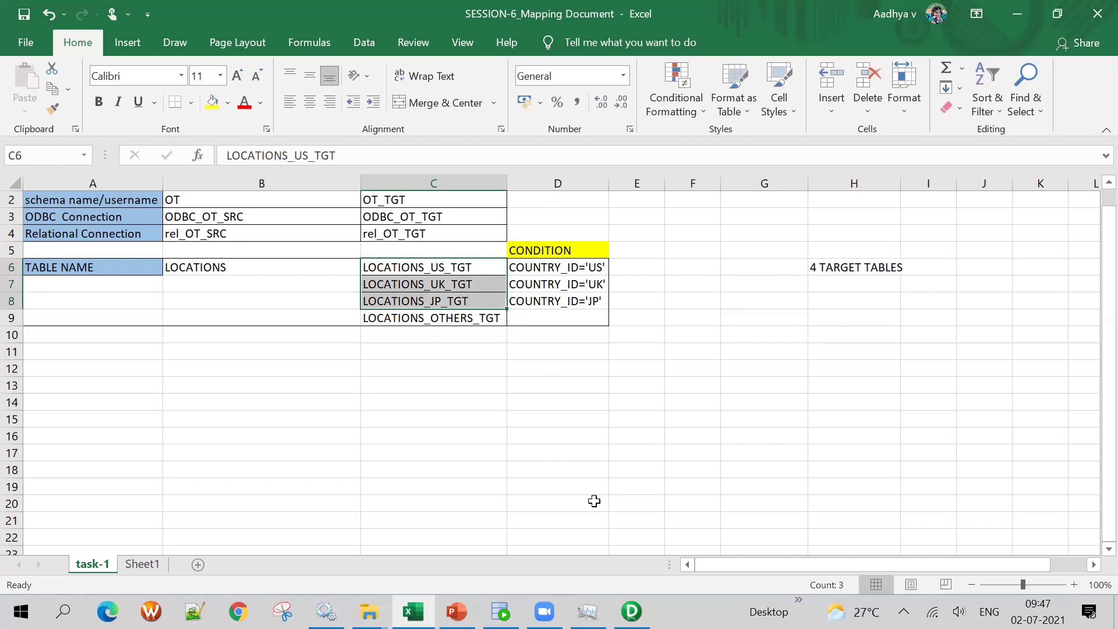
click(264, 264)
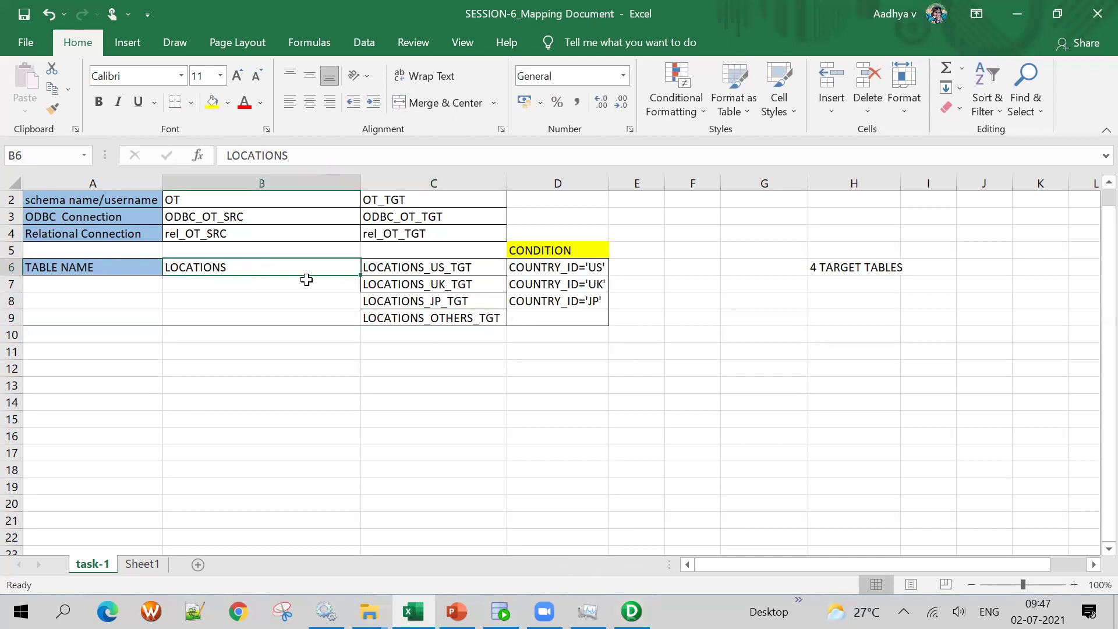
drag(445, 266, 452, 319)
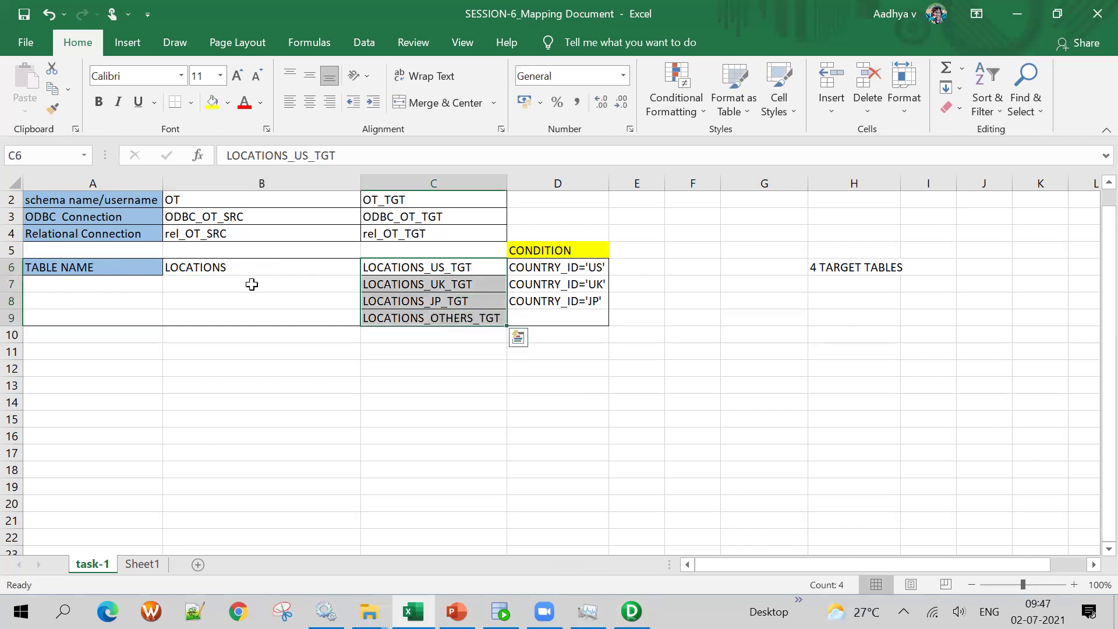
click(263, 267)
drag(466, 265, 477, 319)
click(459, 364)
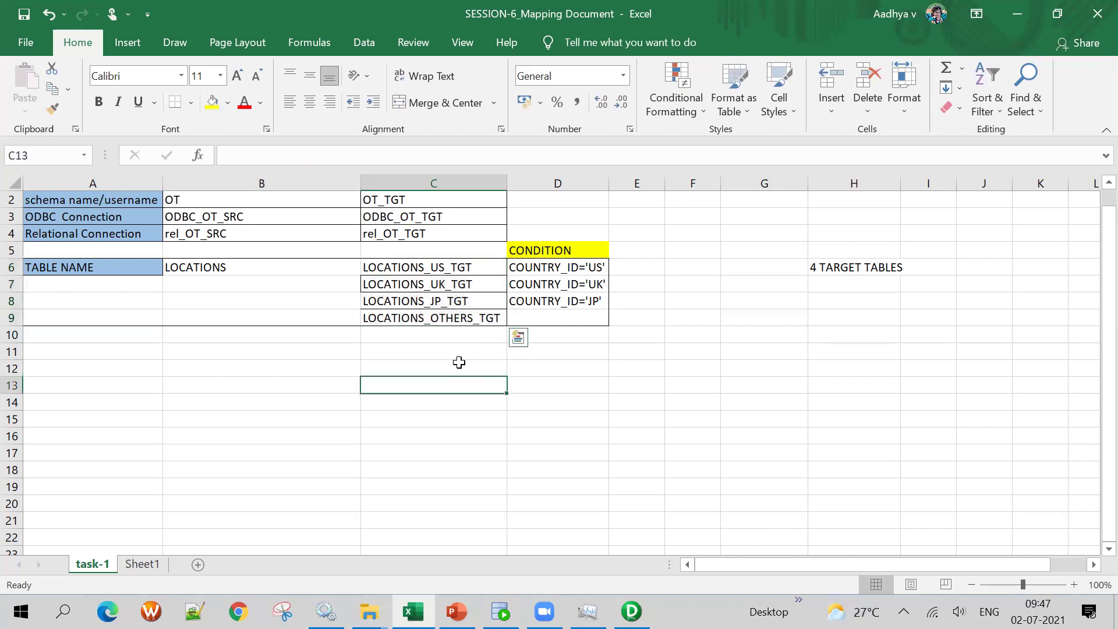
drag(439, 264, 461, 336)
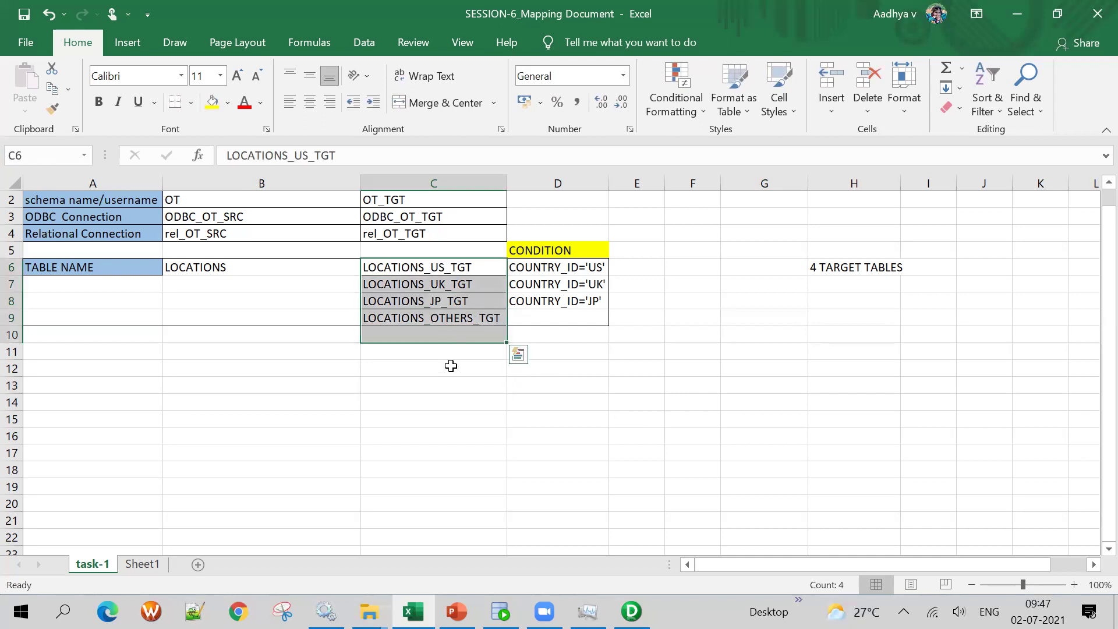
click(576, 434)
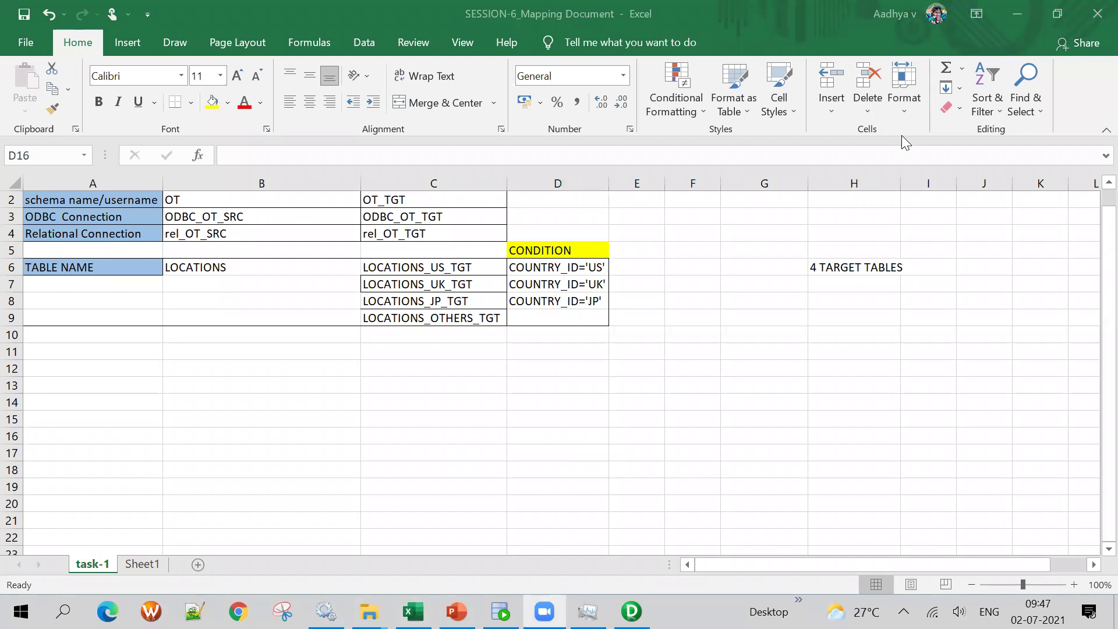
click(596, 586)
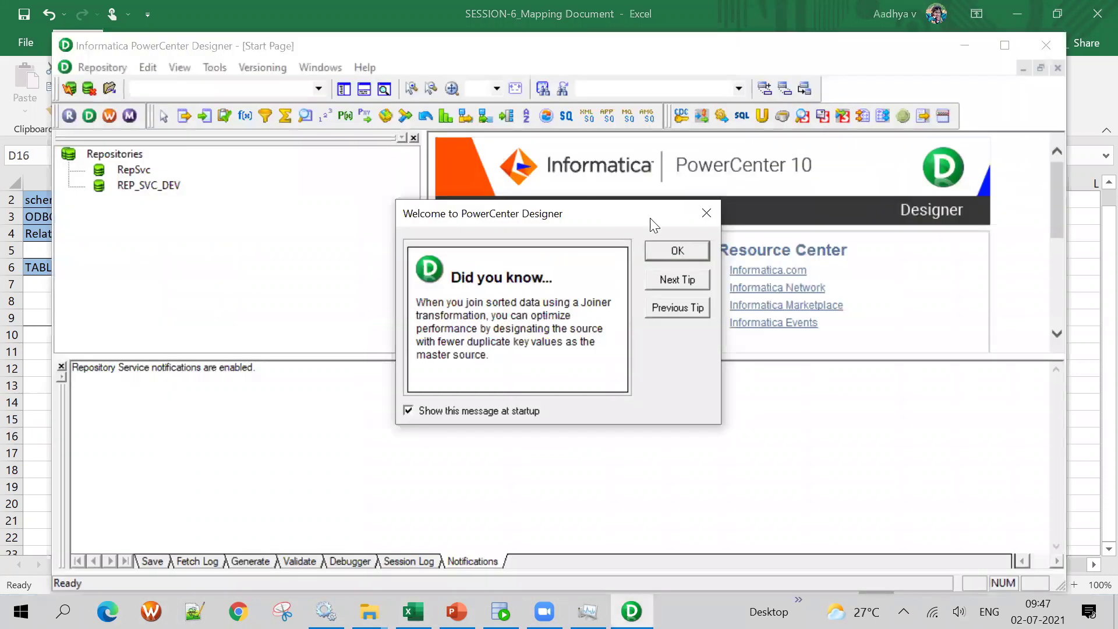
Dismiss the tip, maximize Designer, and attempt a login to the RepSvc repository
click(676, 250)
double_click(484, 46)
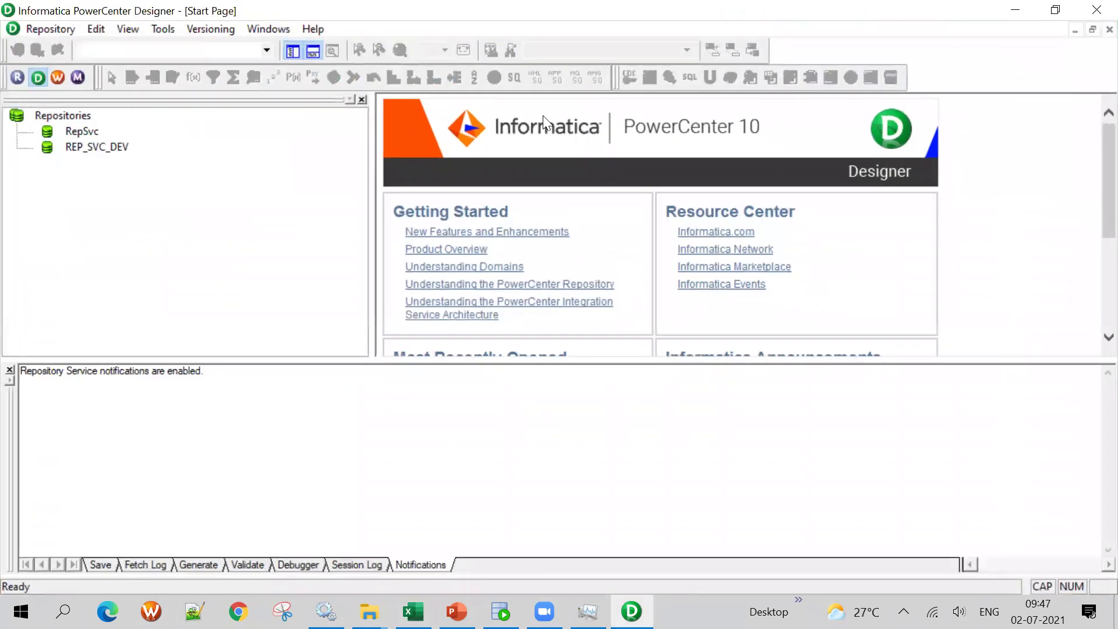
scroll(670, 265, down, 3)
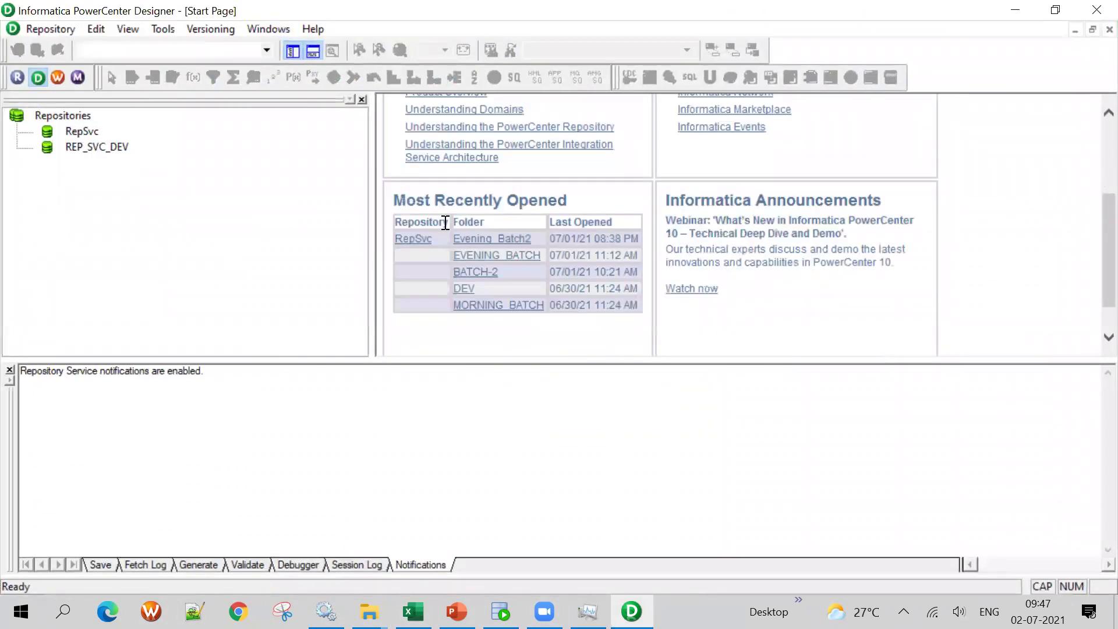
double_click(76, 130)
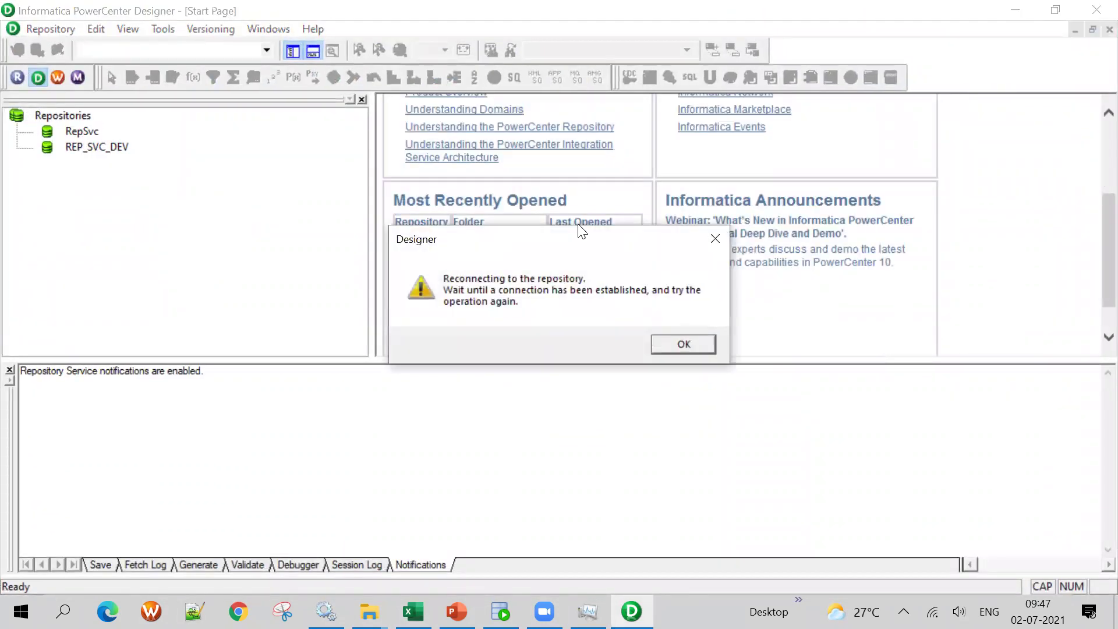
click(685, 345)
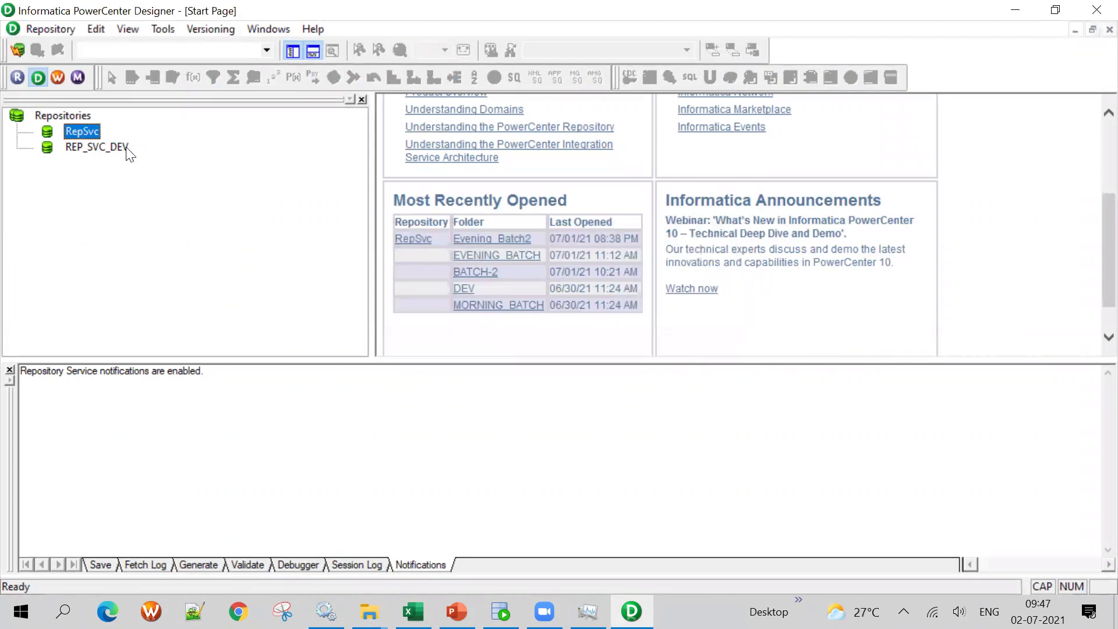
click(37, 75)
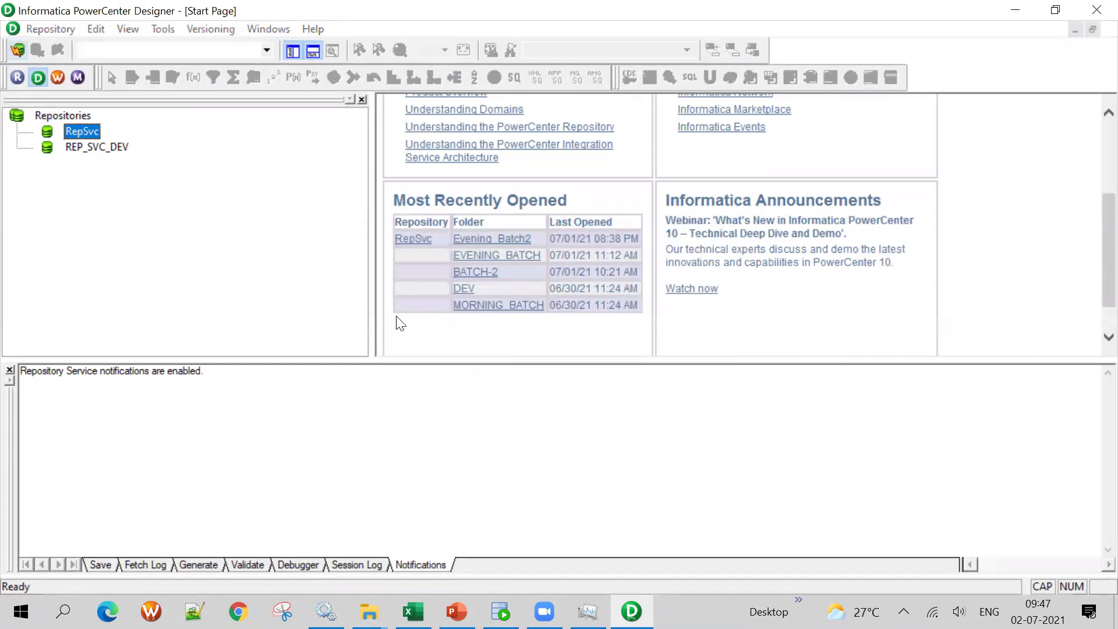
click(592, 323)
text(***)
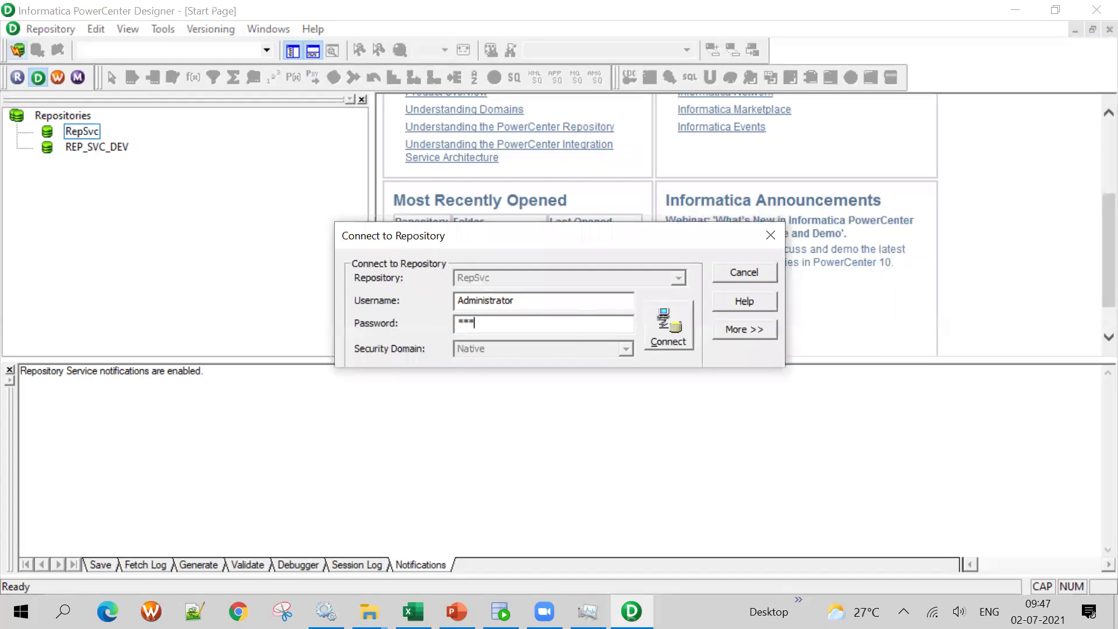
text(*)
key(Return)
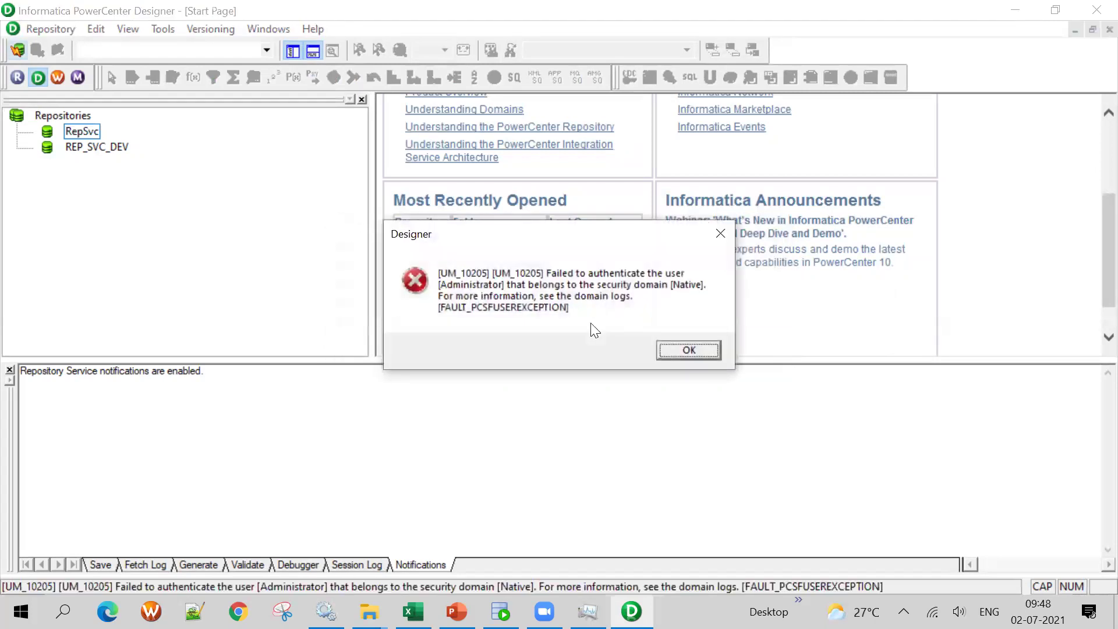
Clear the login errors and reconnect to RepSvc with the correct password
click(690, 350)
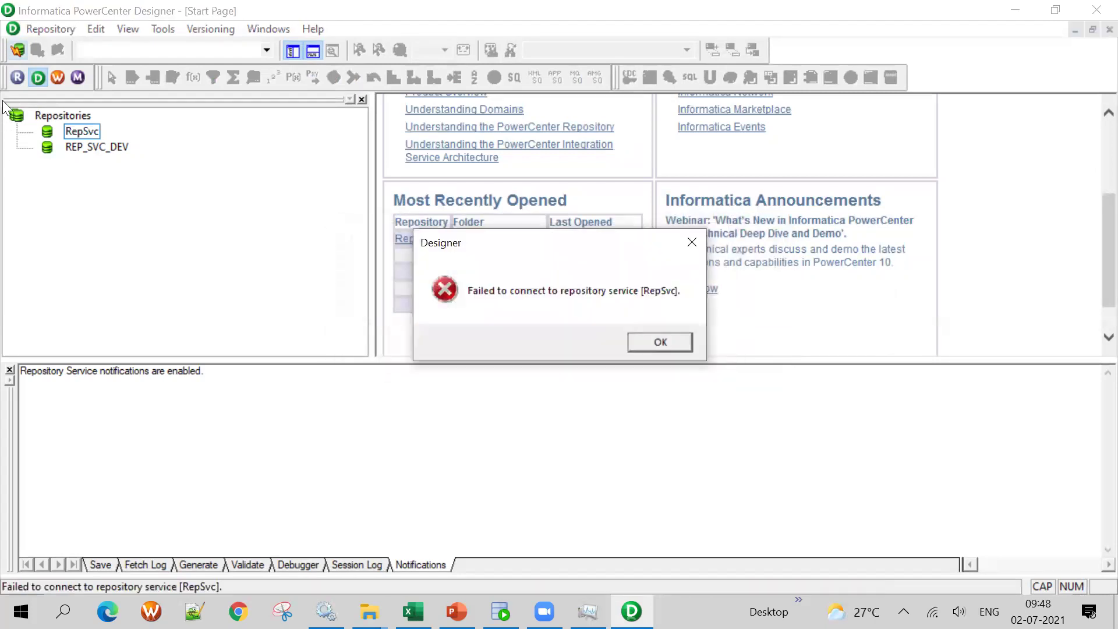
click(661, 343)
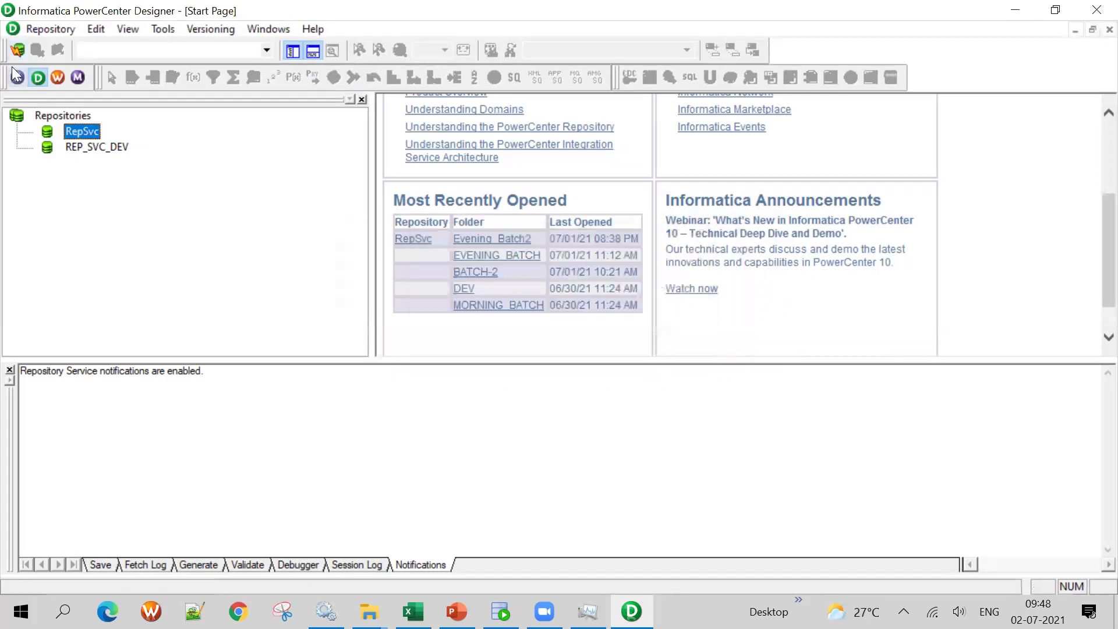
click(18, 50)
click(601, 327)
text(*)
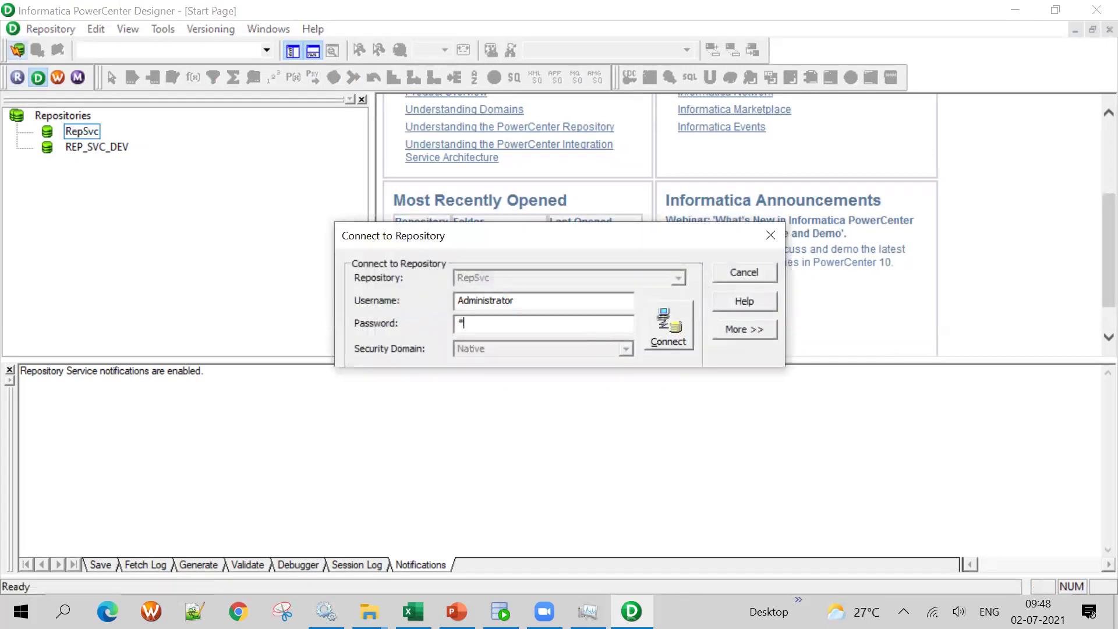
key(Return)
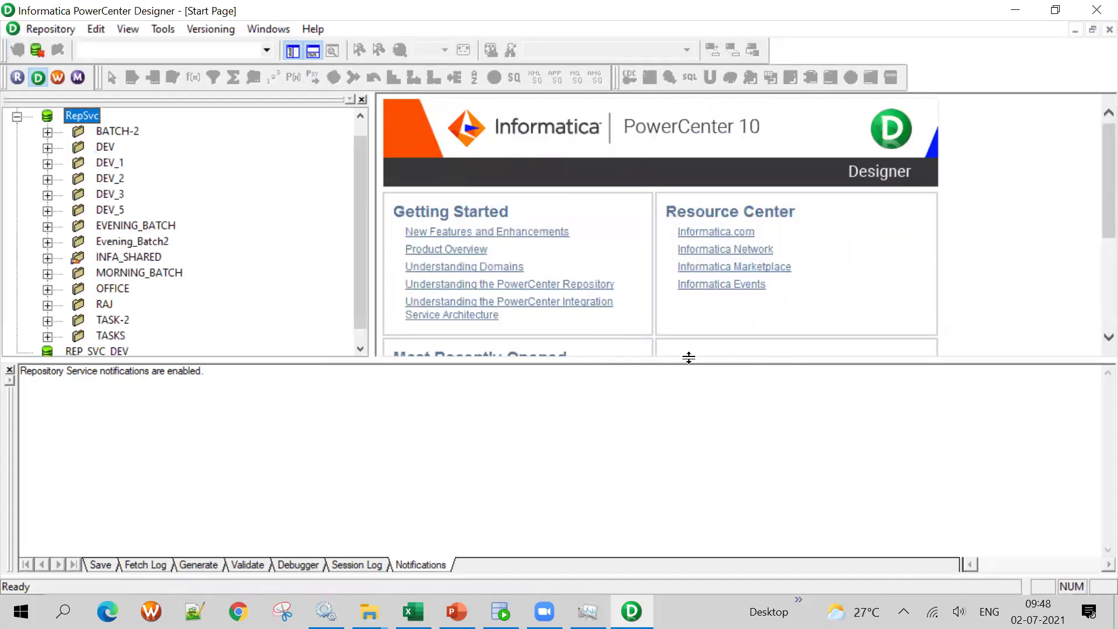
Open the BATCH-2 folder and expand its Mappings
right_click(124, 132)
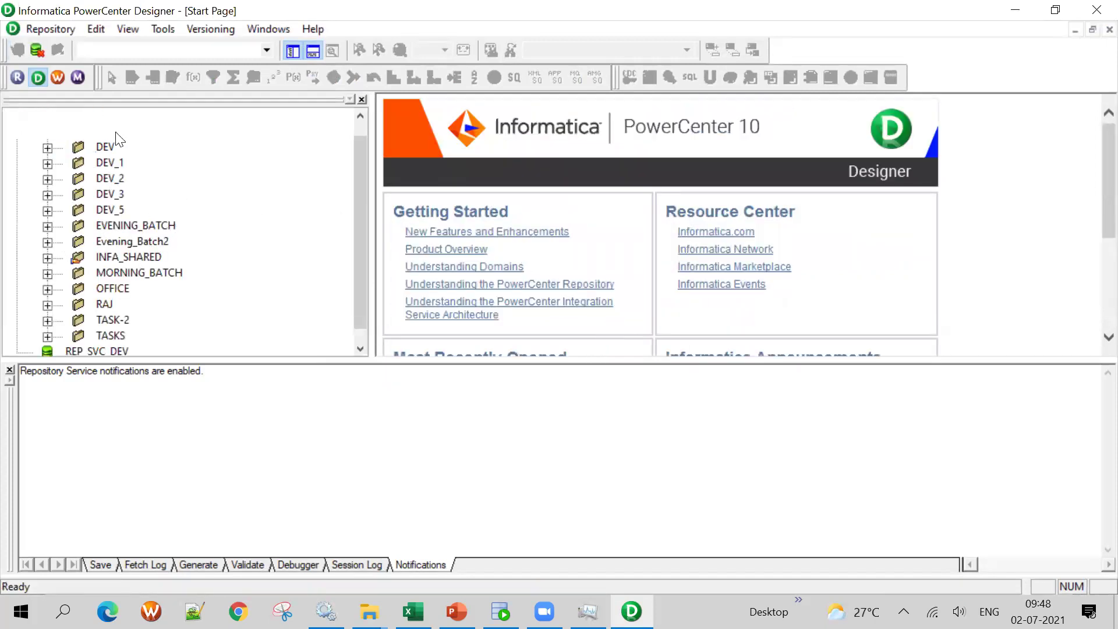
click(145, 231)
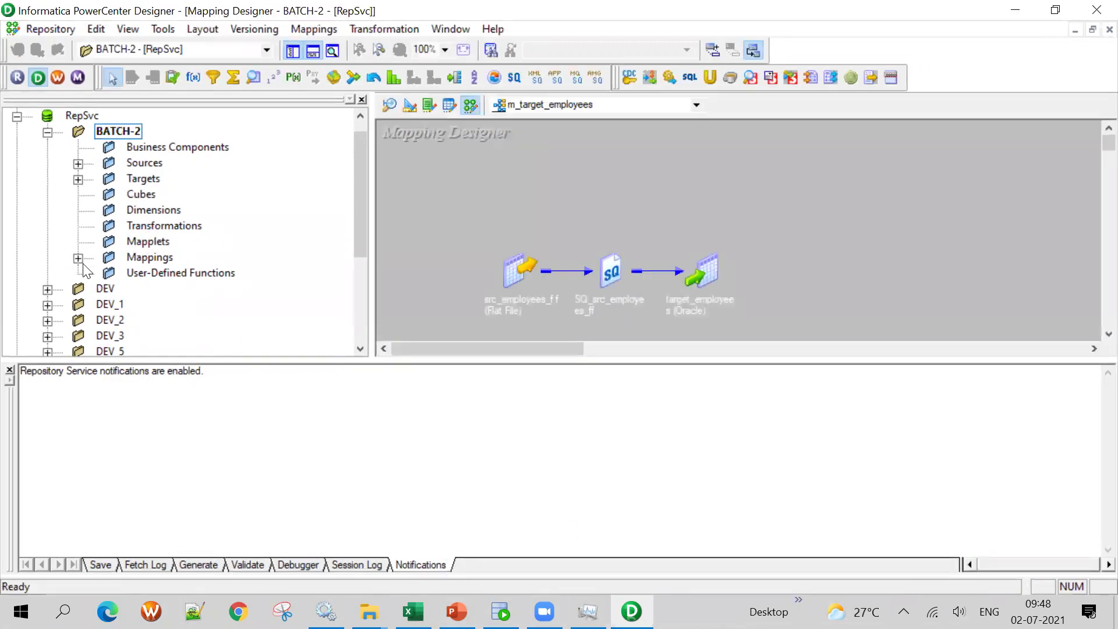
double_click(149, 257)
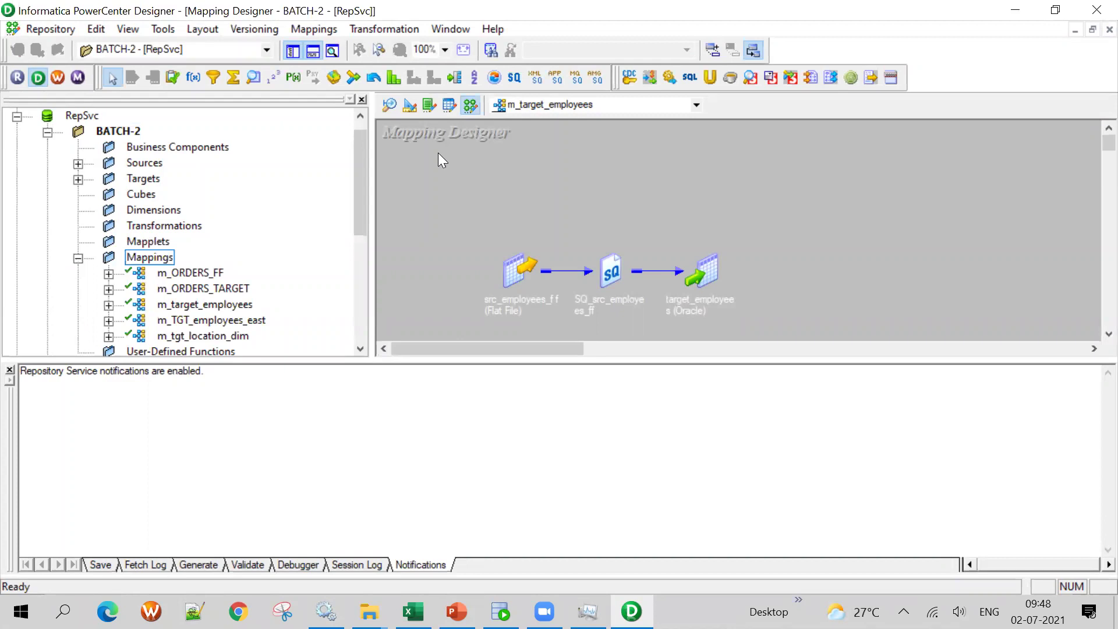
In the Source Analyzer, expand Sources down to the ODBC_OT_SRC node
click(390, 105)
click(78, 164)
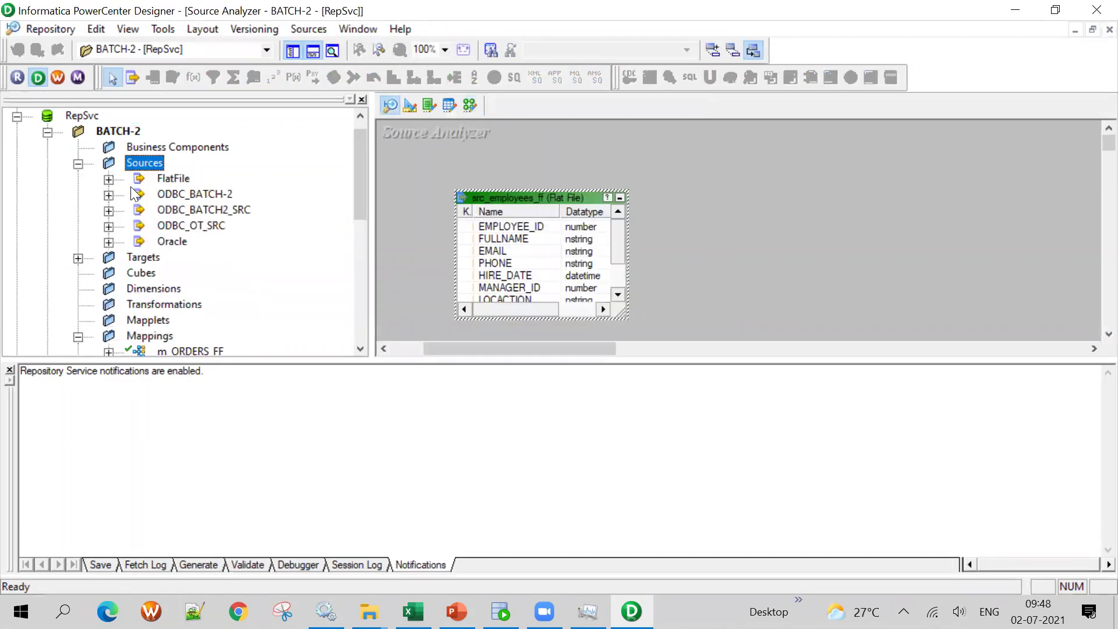
click(109, 195)
click(109, 258)
scroll(125, 245, down, 2)
click(108, 210)
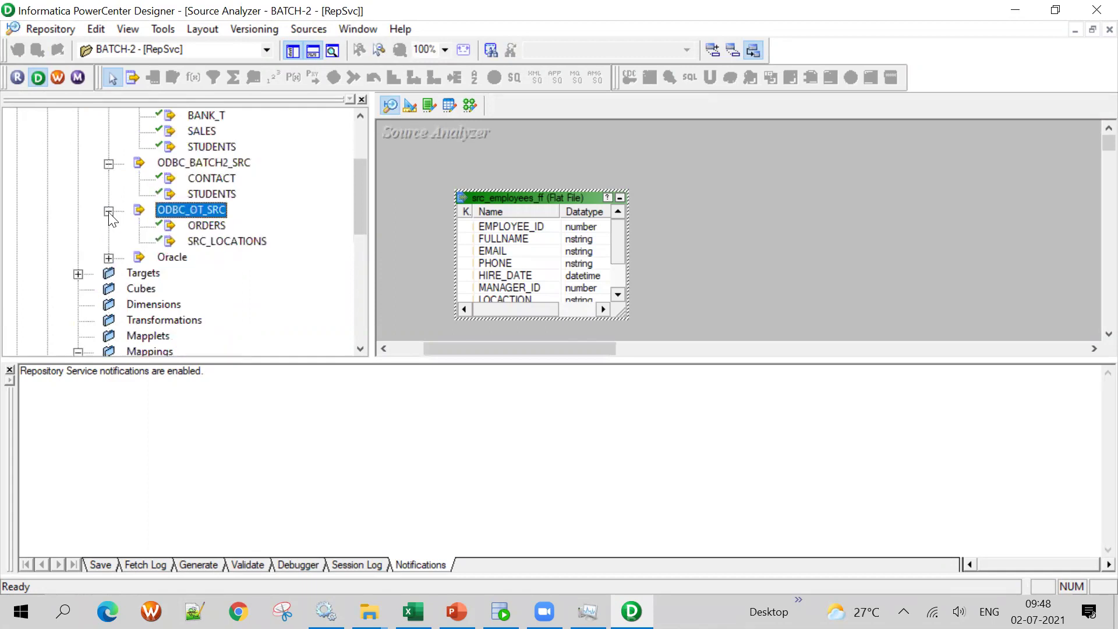
scroll(243, 233, up, 3)
scroll(244, 233, down, 5)
scroll(243, 233, up, 4)
Start Sources > Import from Database in Designer
key(alt+Tab)
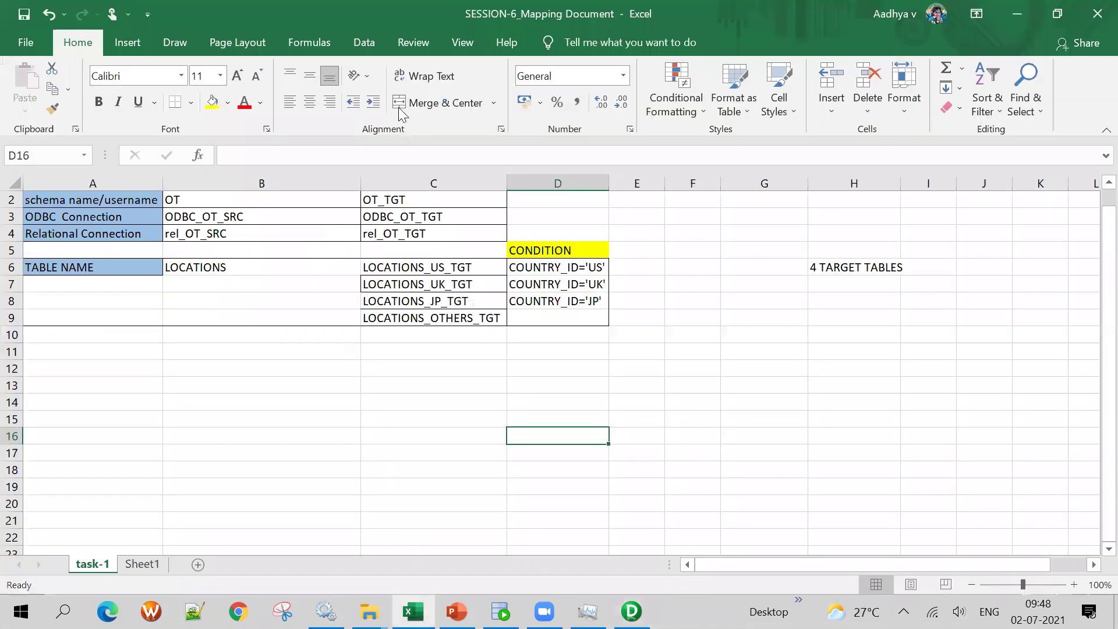
key(alt+Tab)
click(308, 29)
click(328, 49)
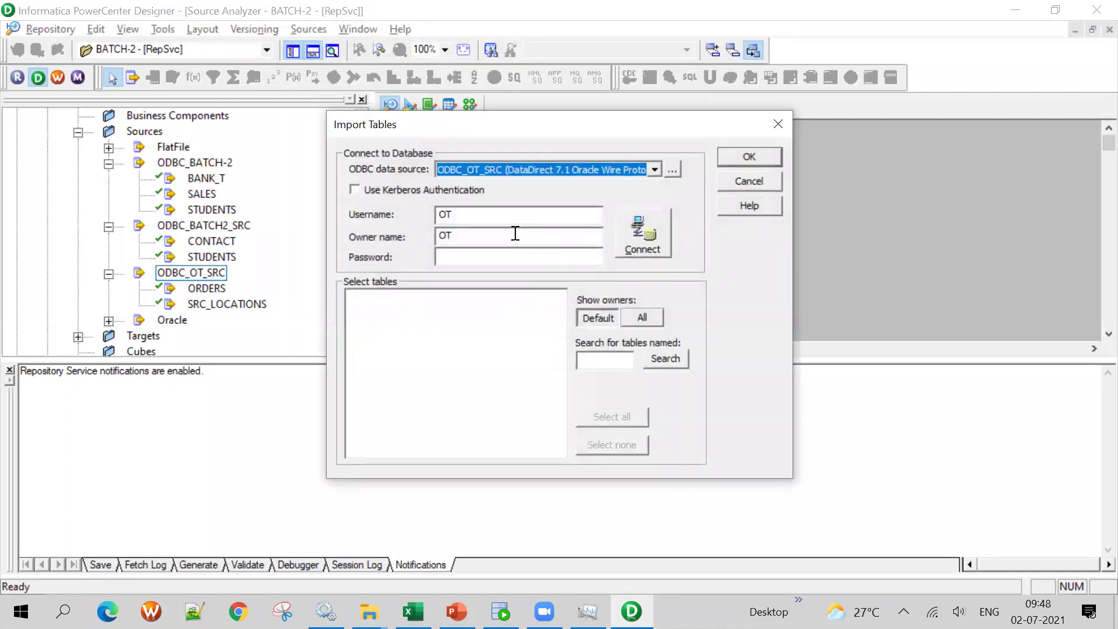
Connect as OT, import the LOCATIONS table, and move the flat-file source aside
click(466, 257)
text(*****)
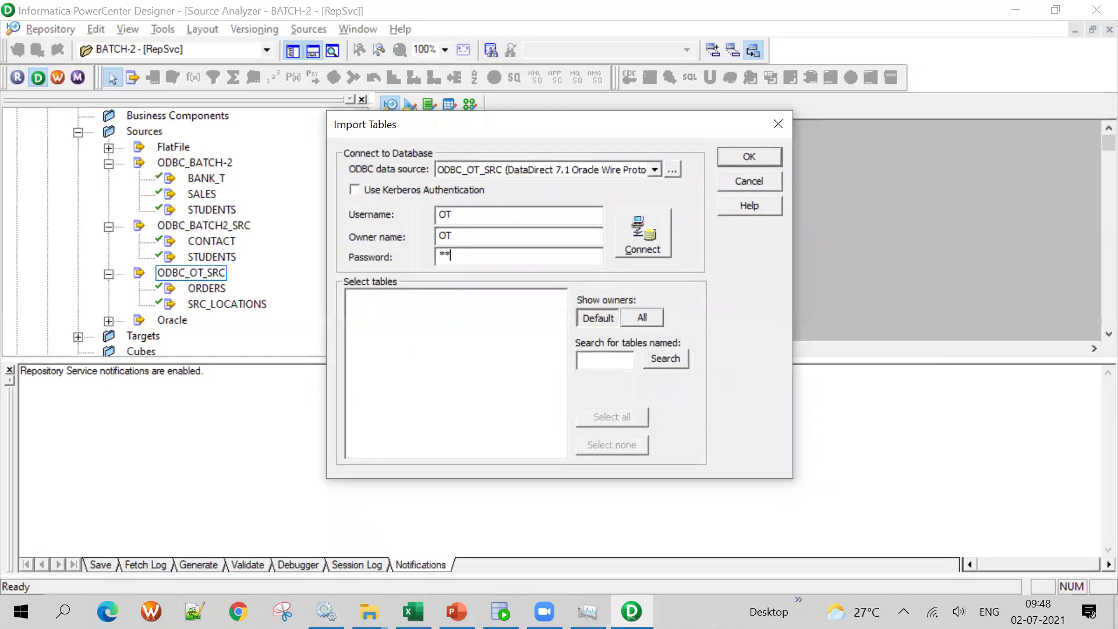
key(Return)
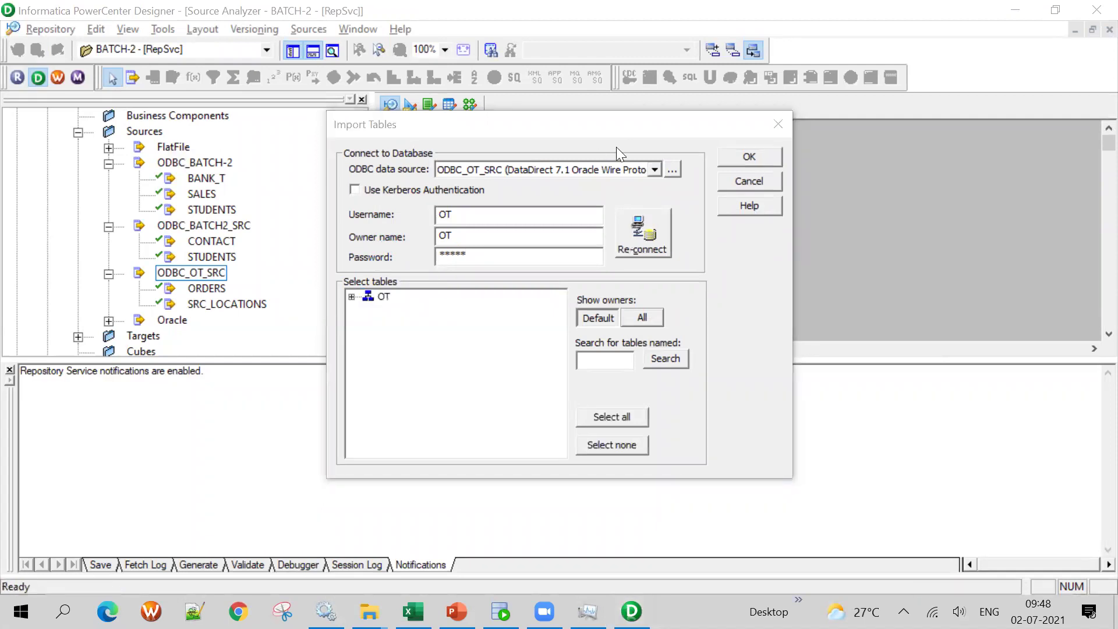
click(351, 297)
click(370, 307)
click(444, 338)
key(l)
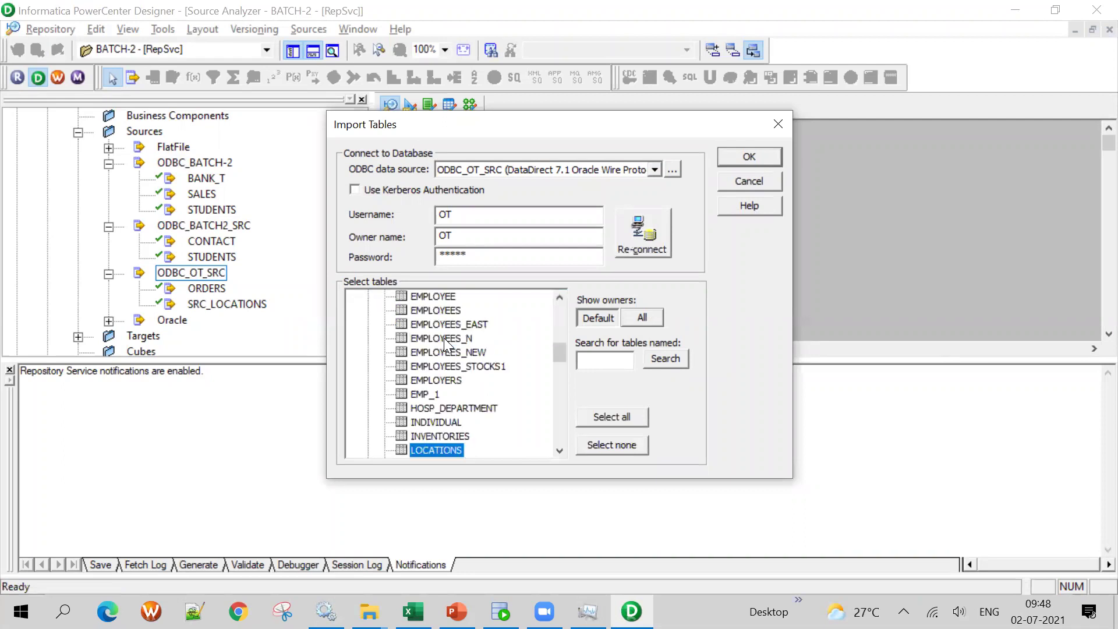
click(746, 158)
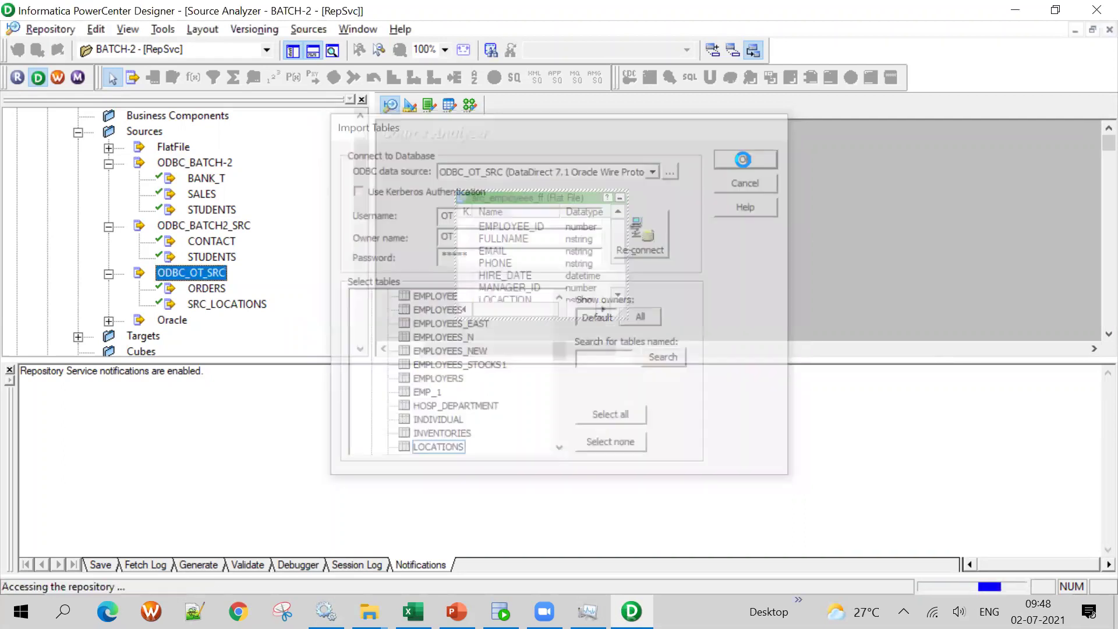
drag(589, 201, 792, 177)
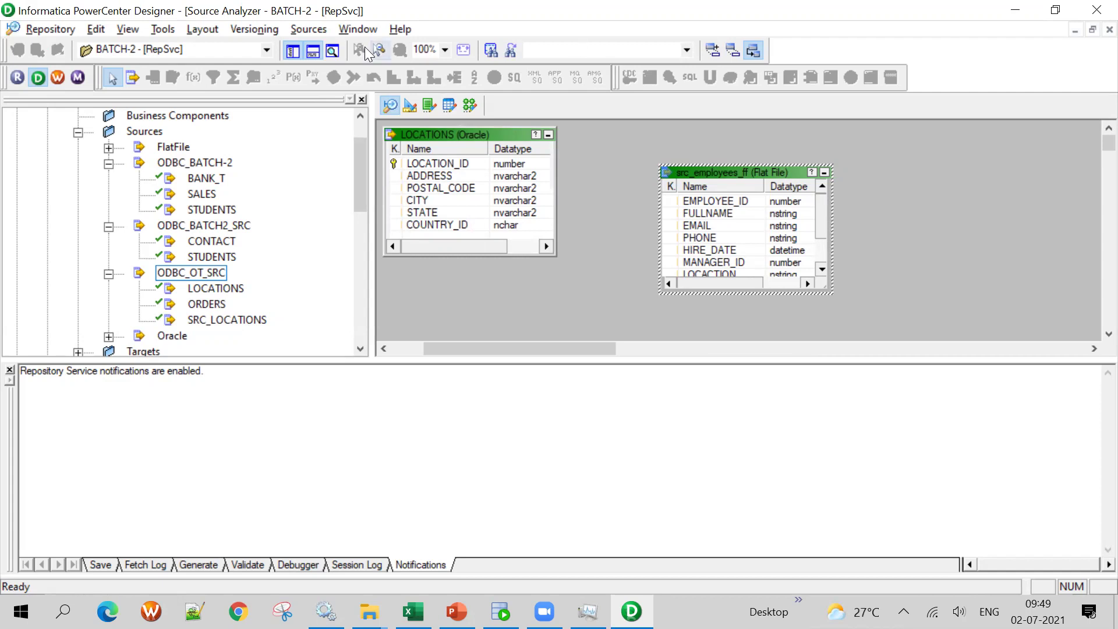
Hide the Output window, clear all boxes from the workspace, and bring in the LOCATIONS source
click(312, 50)
right_click(956, 163)
click(978, 191)
drag(423, 272, 646, 132)
drag(433, 90, 703, 250)
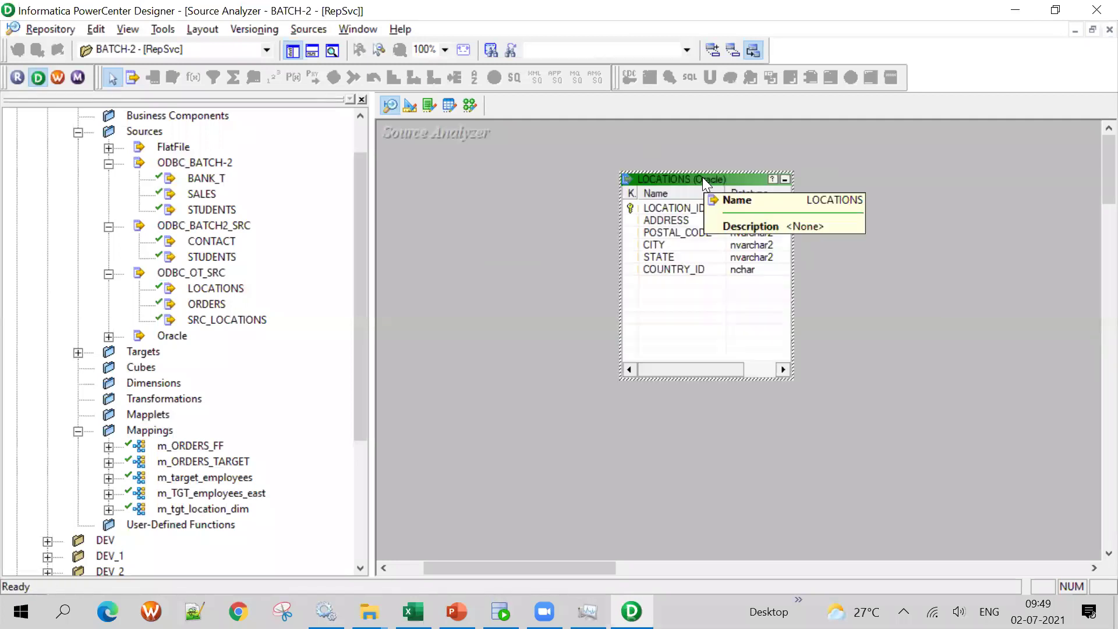
Reposition and enlarge the LOCATIONS box so every field's length is visible
drag(698, 172, 561, 213)
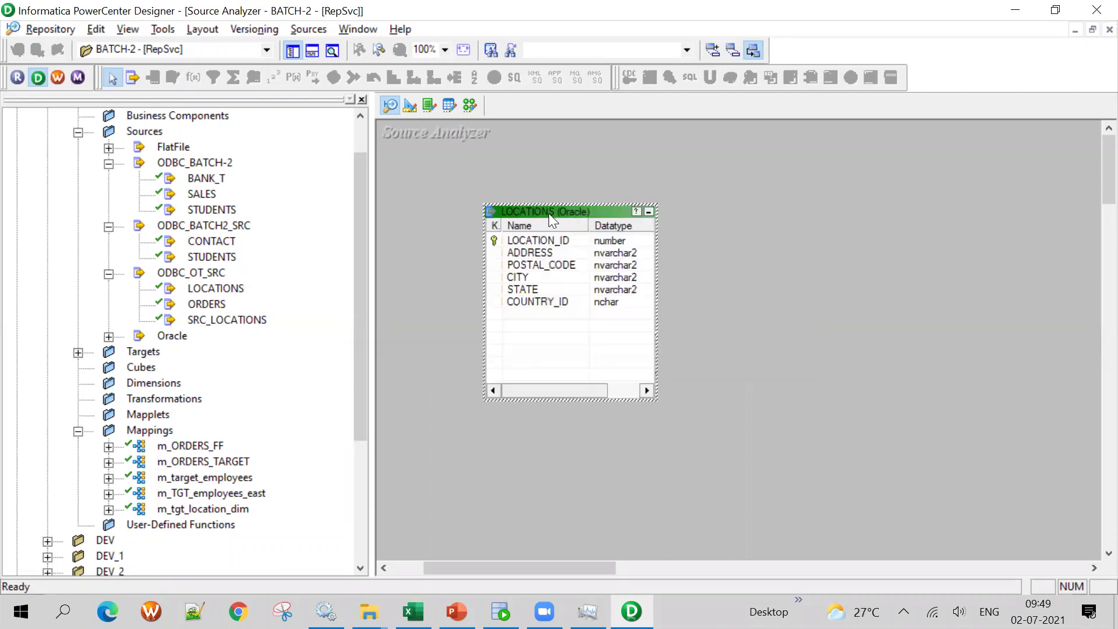
drag(548, 204, 492, 188)
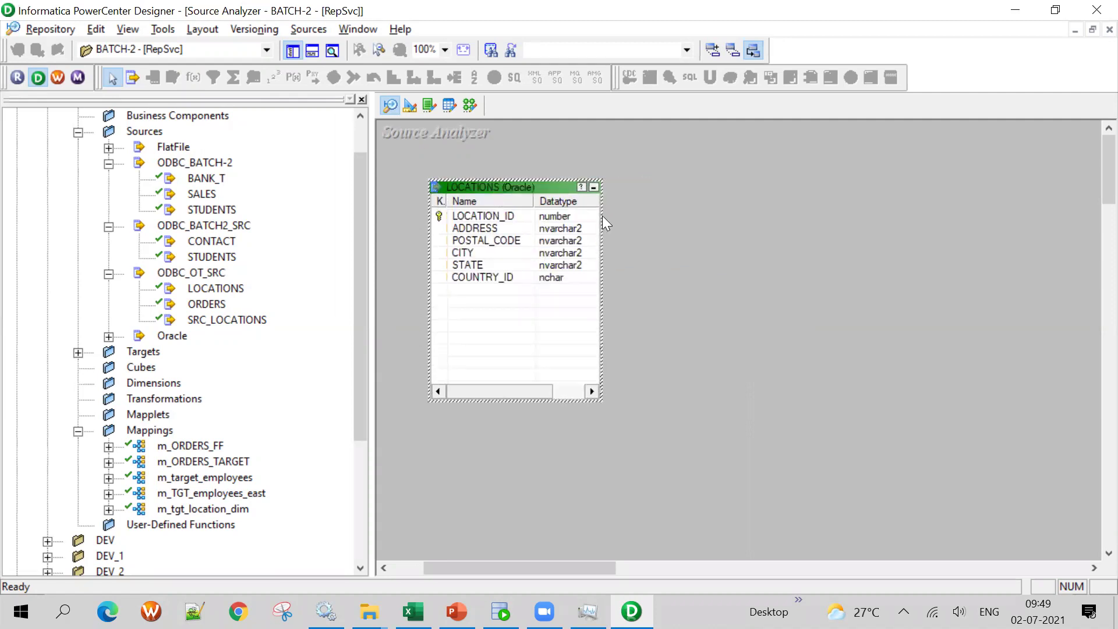
drag(600, 220, 662, 227)
drag(533, 194, 573, 196)
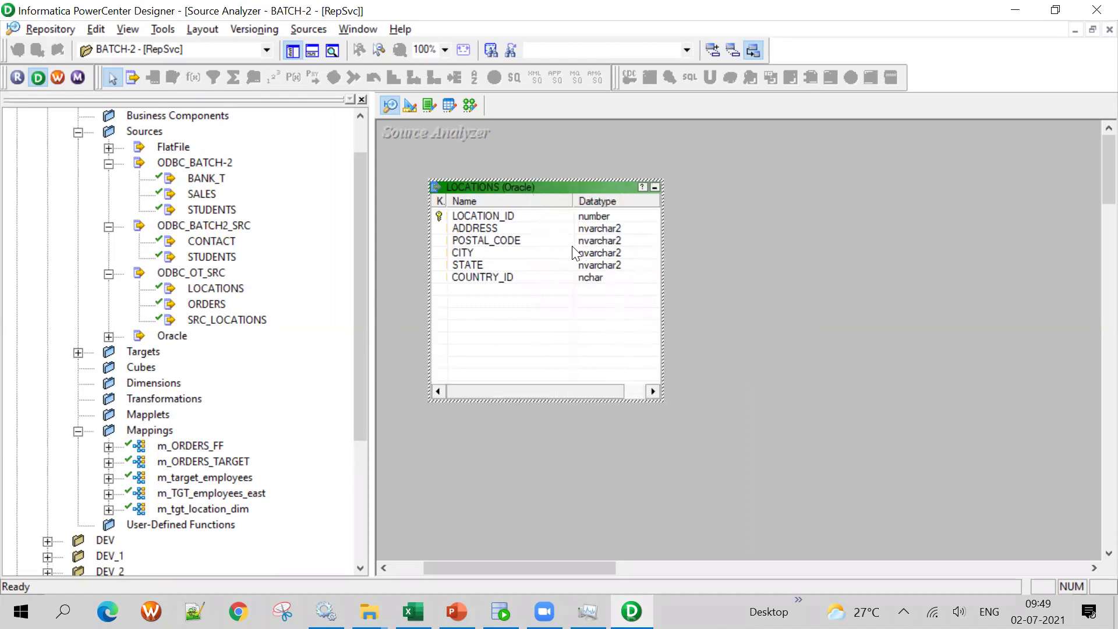
drag(661, 217, 736, 218)
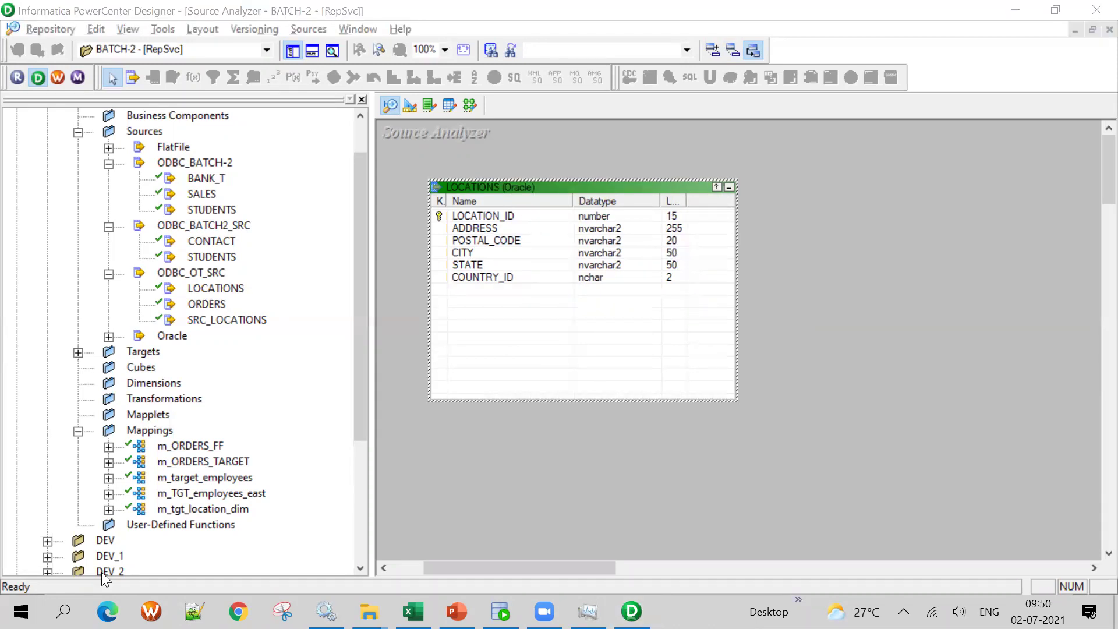
click(666, 305)
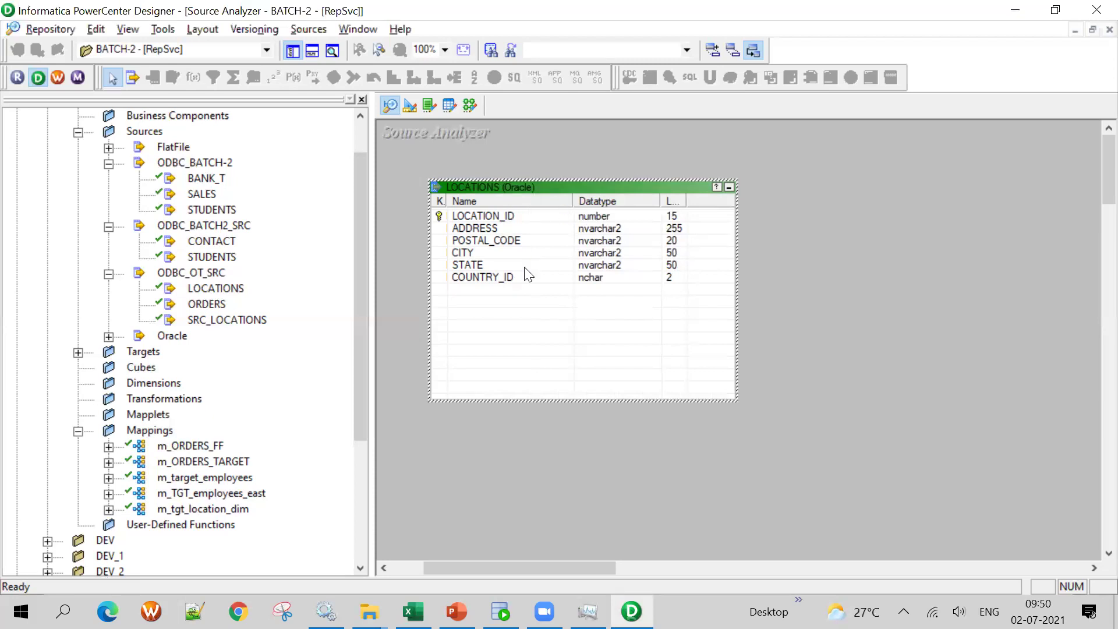
right_click(490, 186)
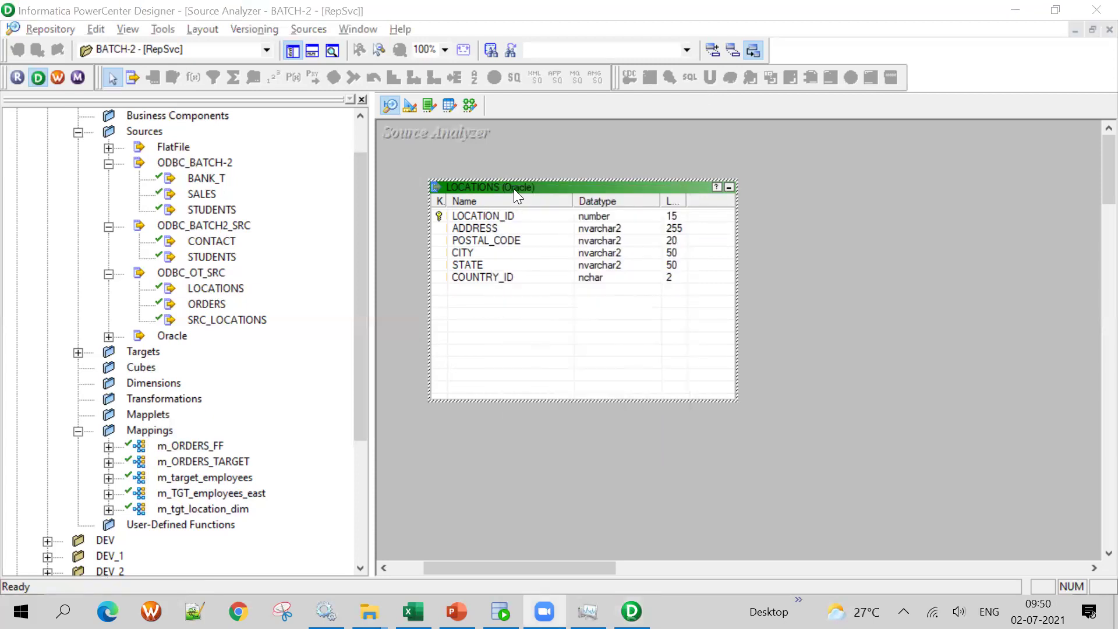
drag(514, 185, 622, 160)
right_click(513, 167)
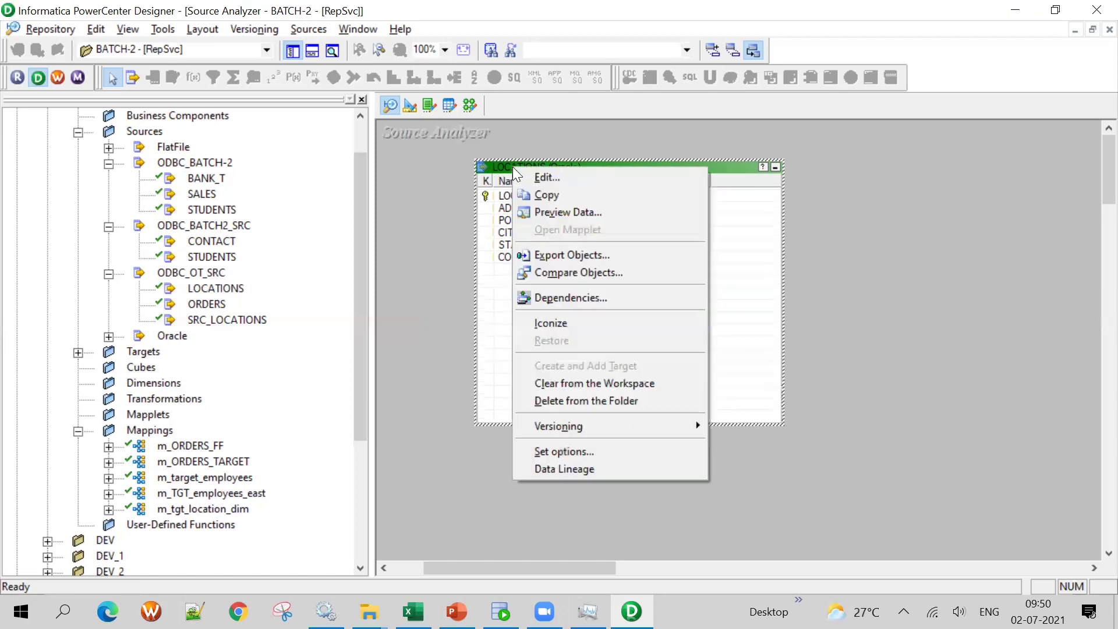
click(555, 253)
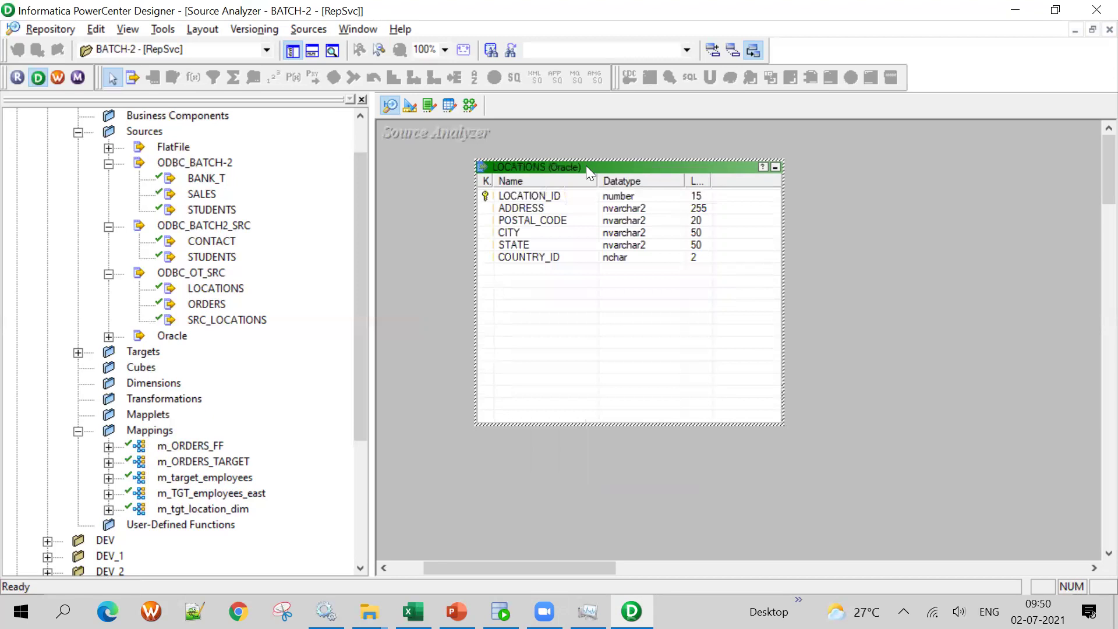
click(747, 152)
right_click(548, 166)
click(604, 213)
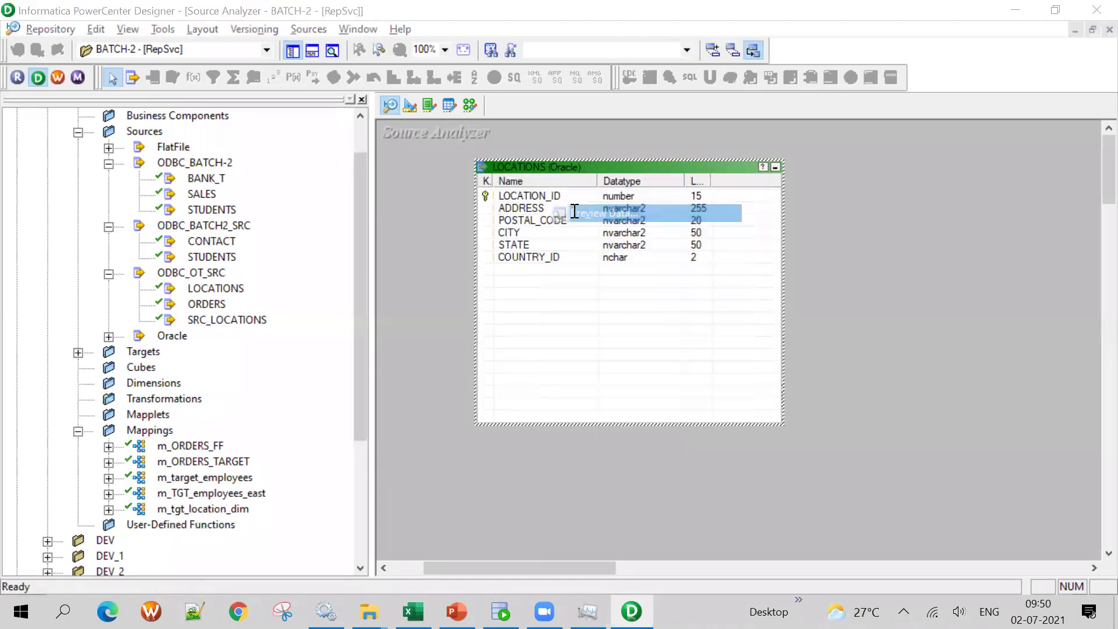
click(579, 125)
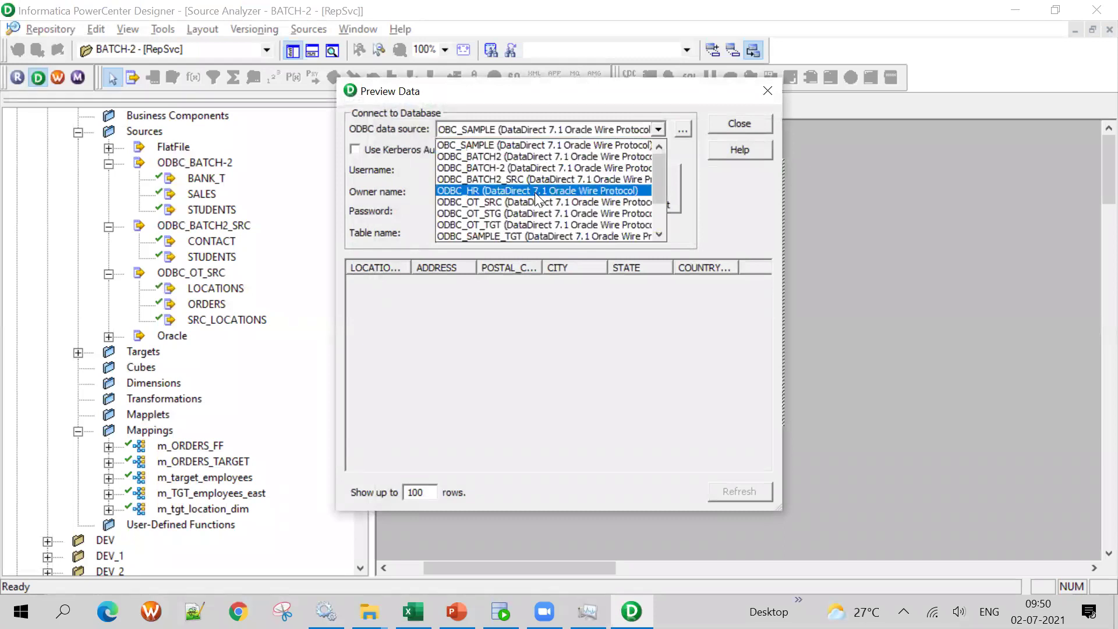
click(529, 202)
click(486, 168)
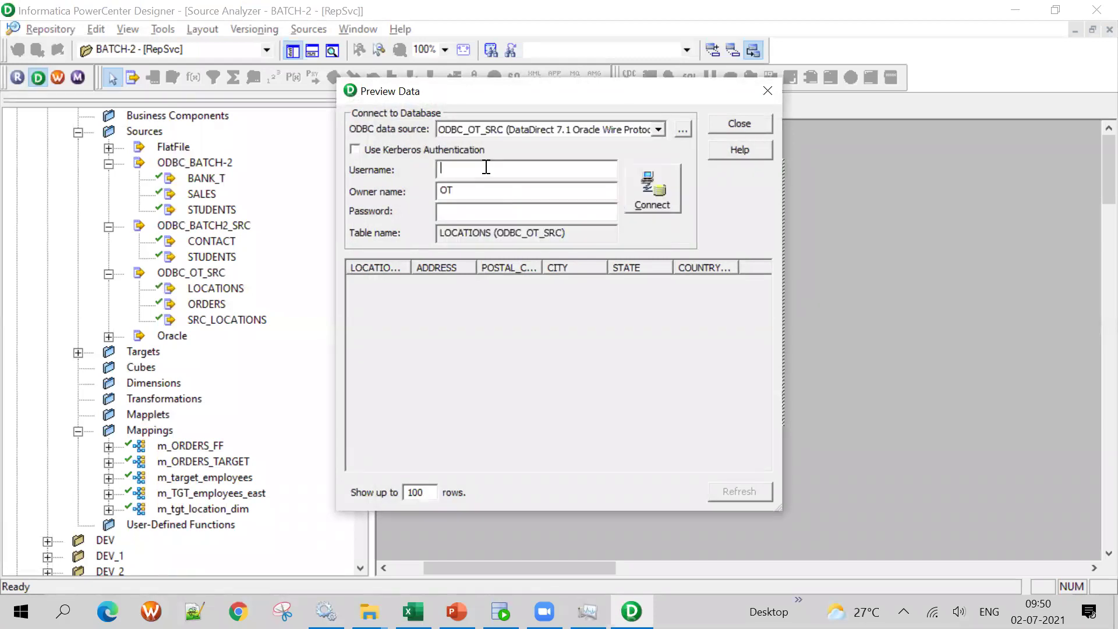
text(OT)
key(Tab)
key(Tab)
key(Return)
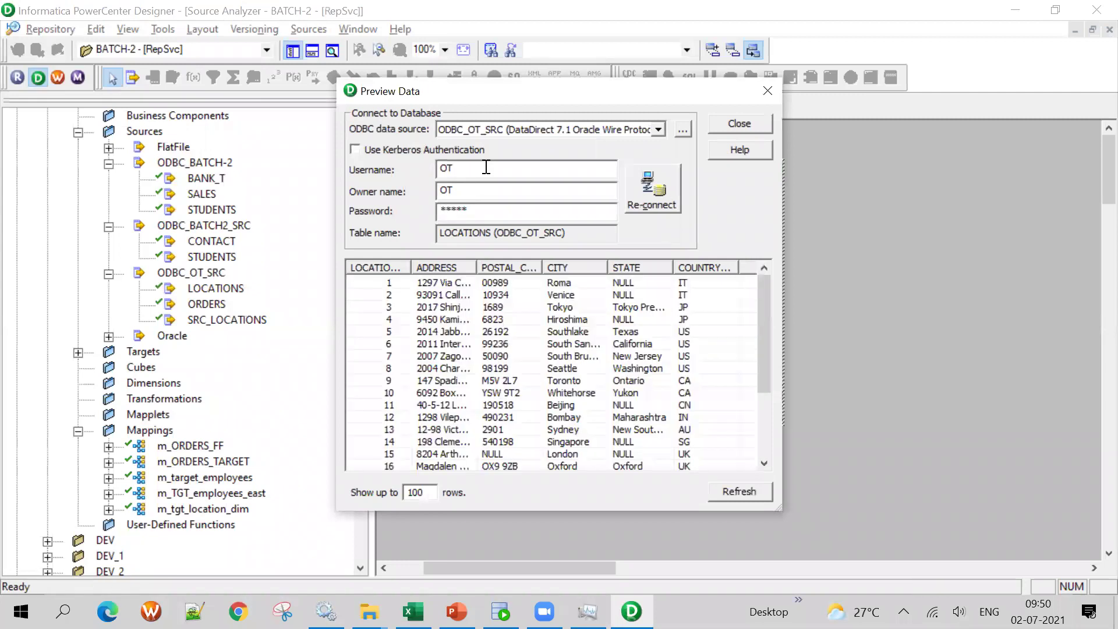
scroll(562, 397, down, 3)
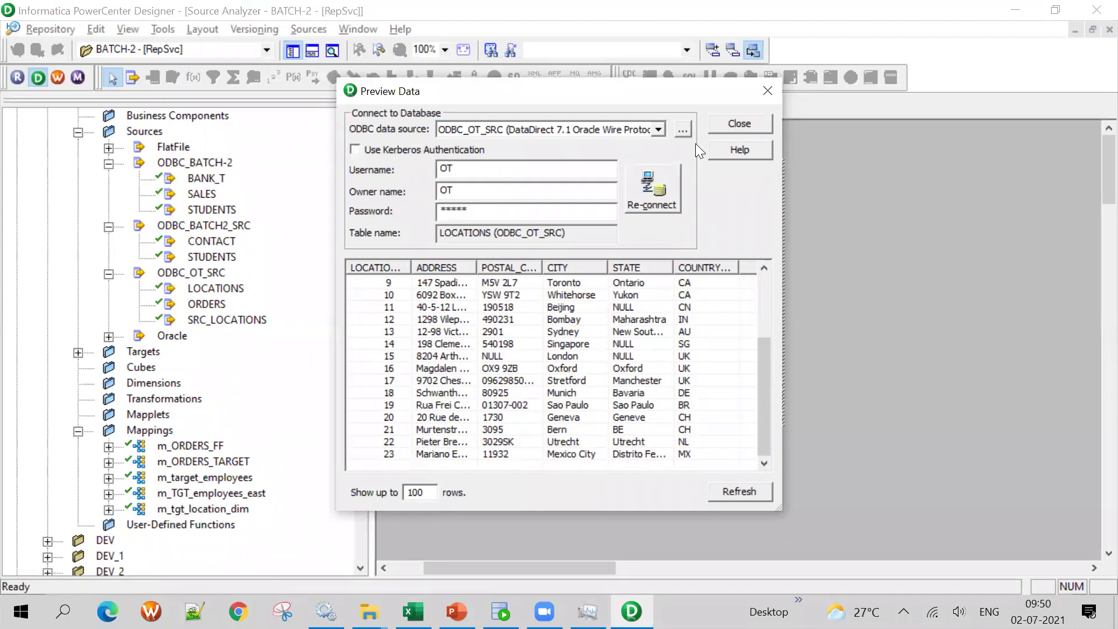
click(769, 90)
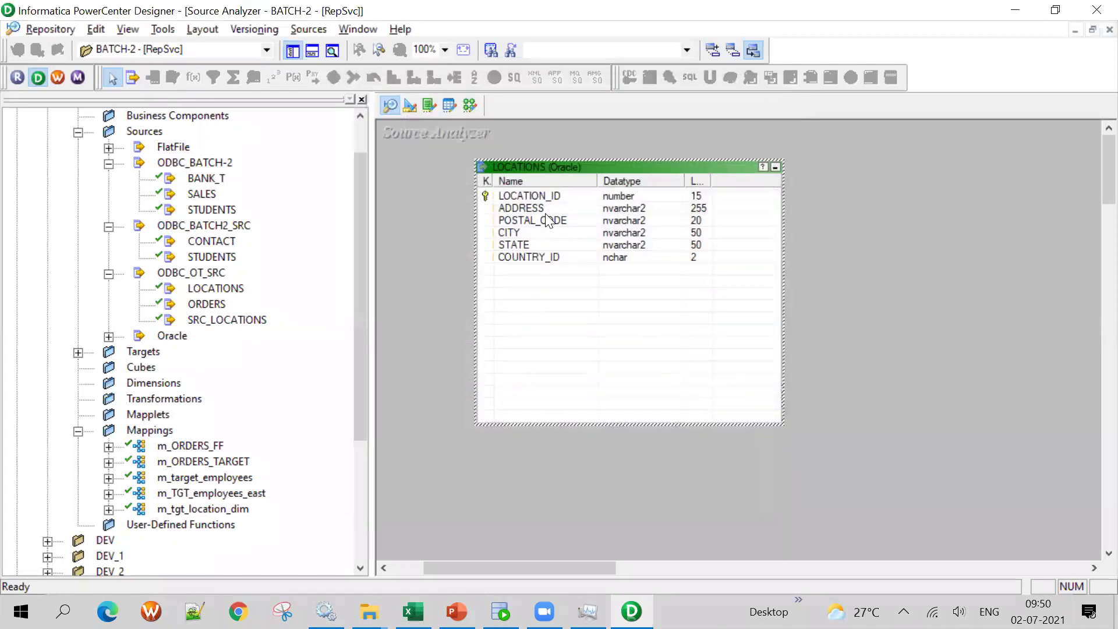
right_click(517, 168)
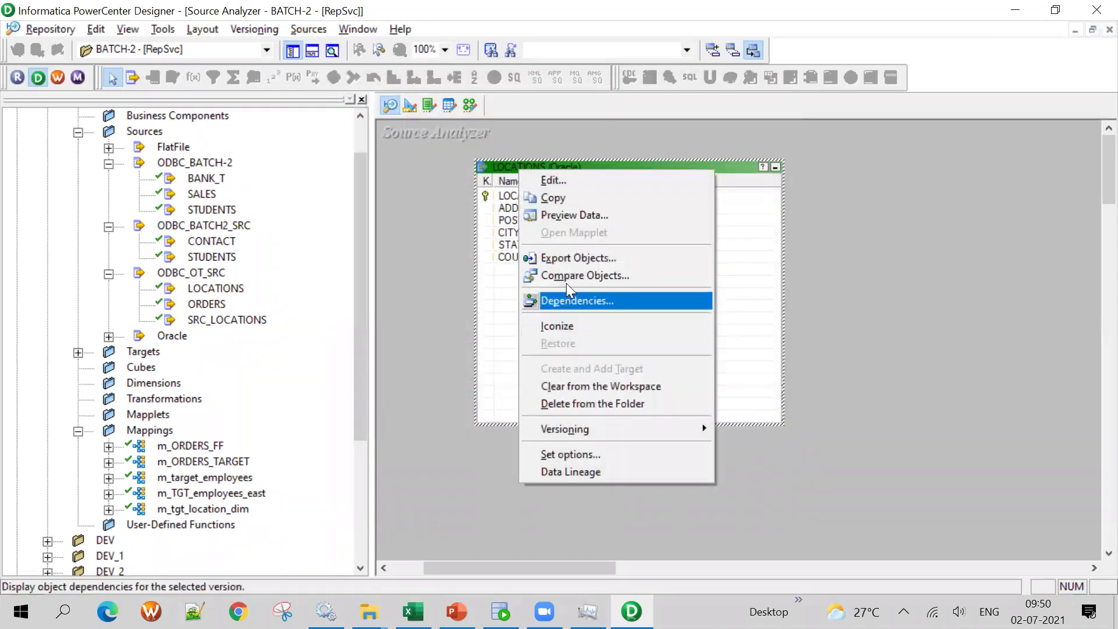
click(574, 214)
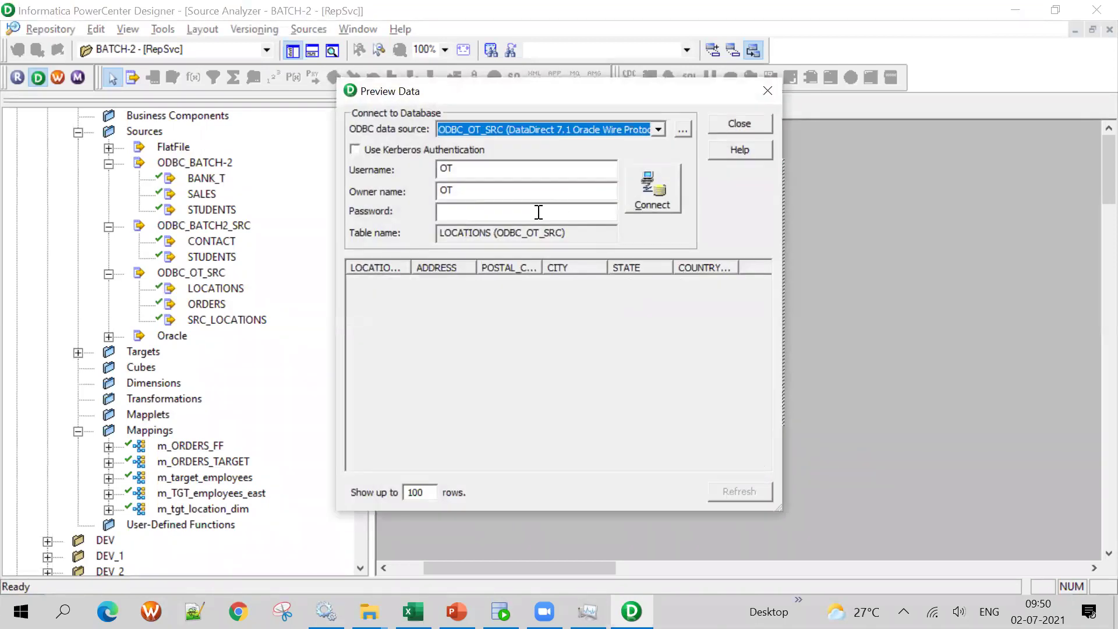
click(539, 212)
text(*****)
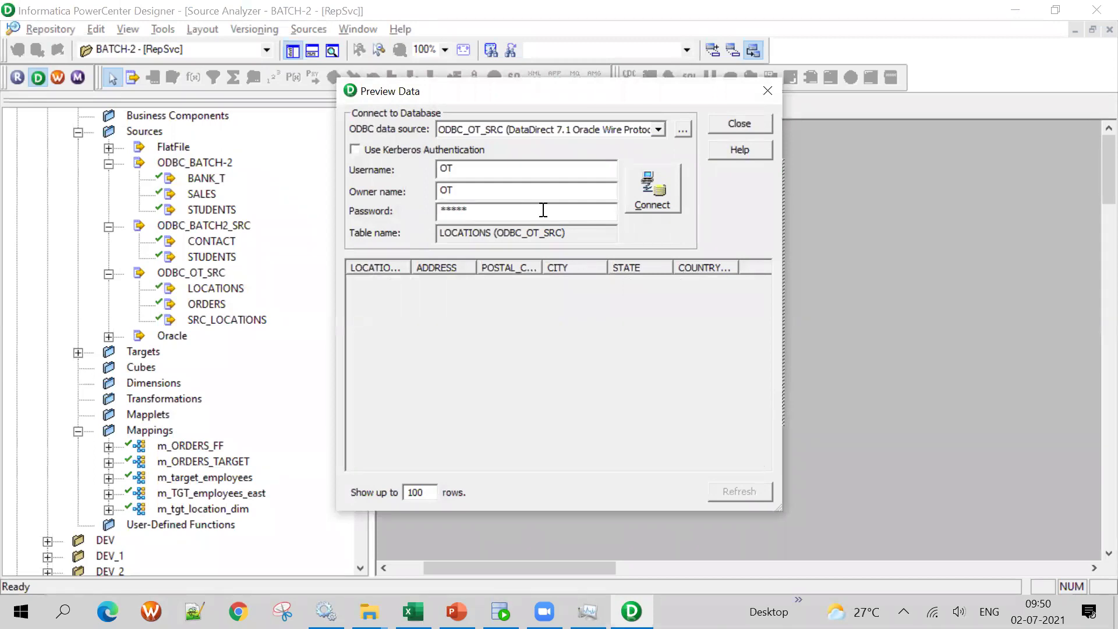
click(634, 184)
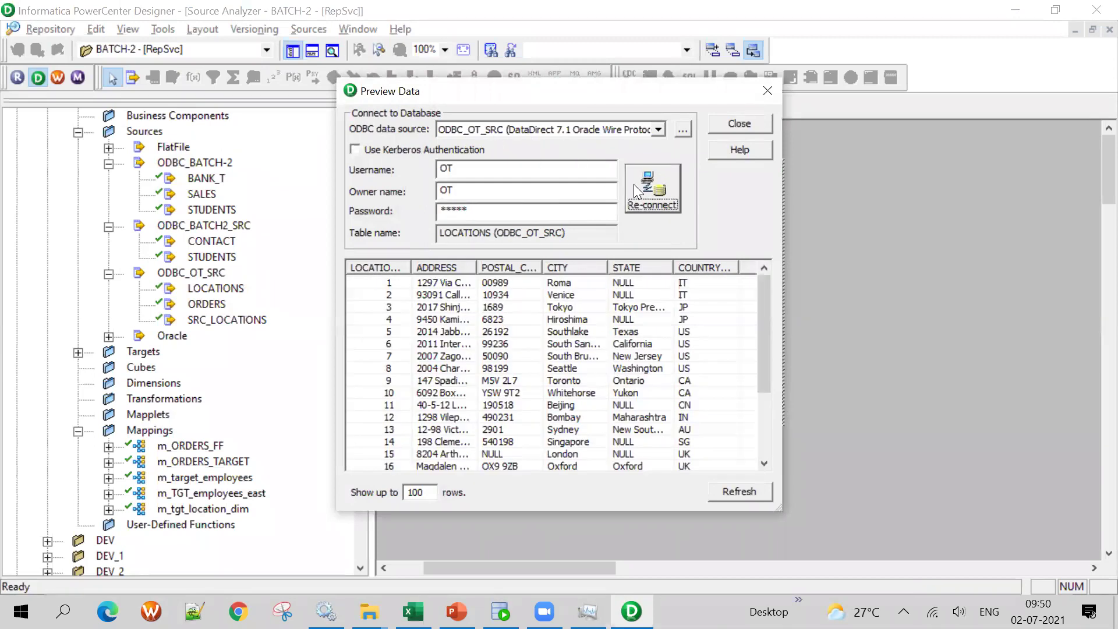
drag(478, 267, 609, 267)
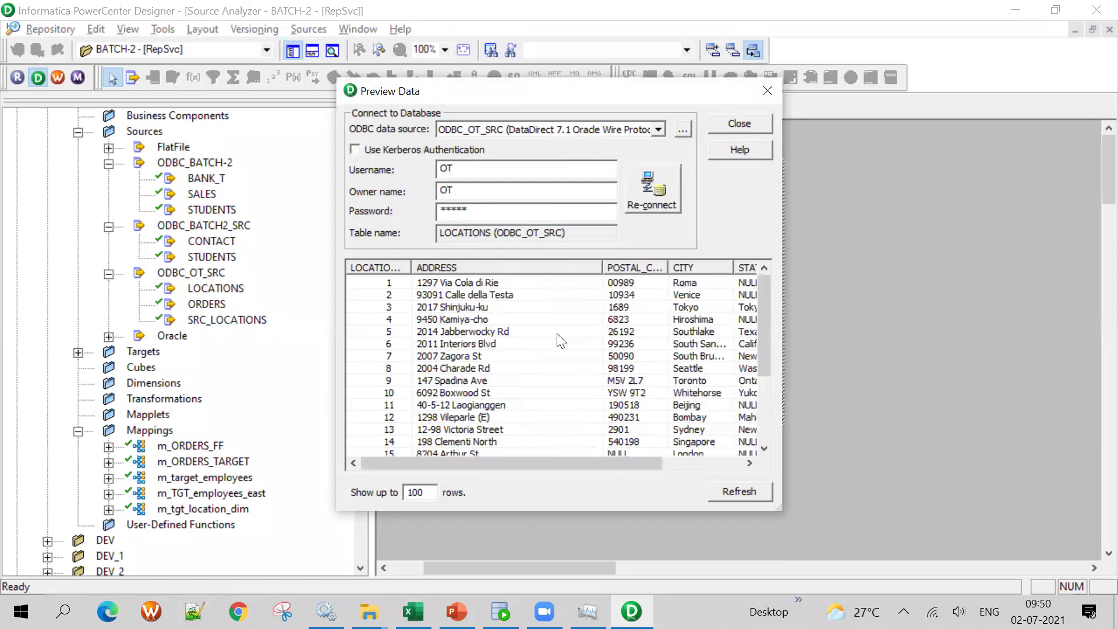
scroll(559, 407, down, 3)
drag(566, 461, 410, 468)
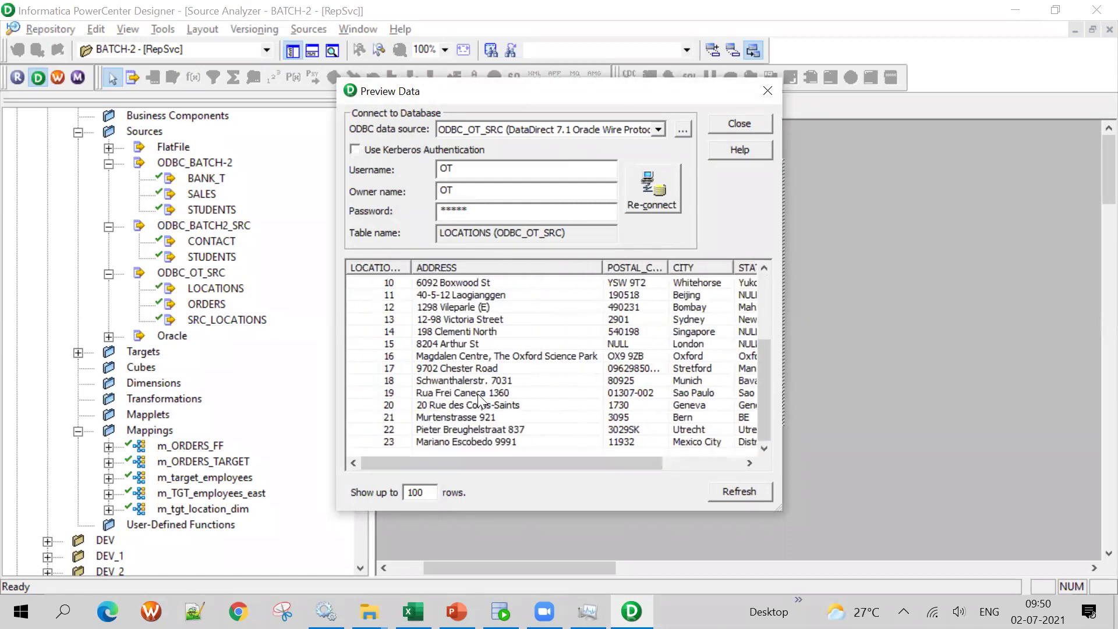
scroll(478, 394, up, 3)
click(767, 91)
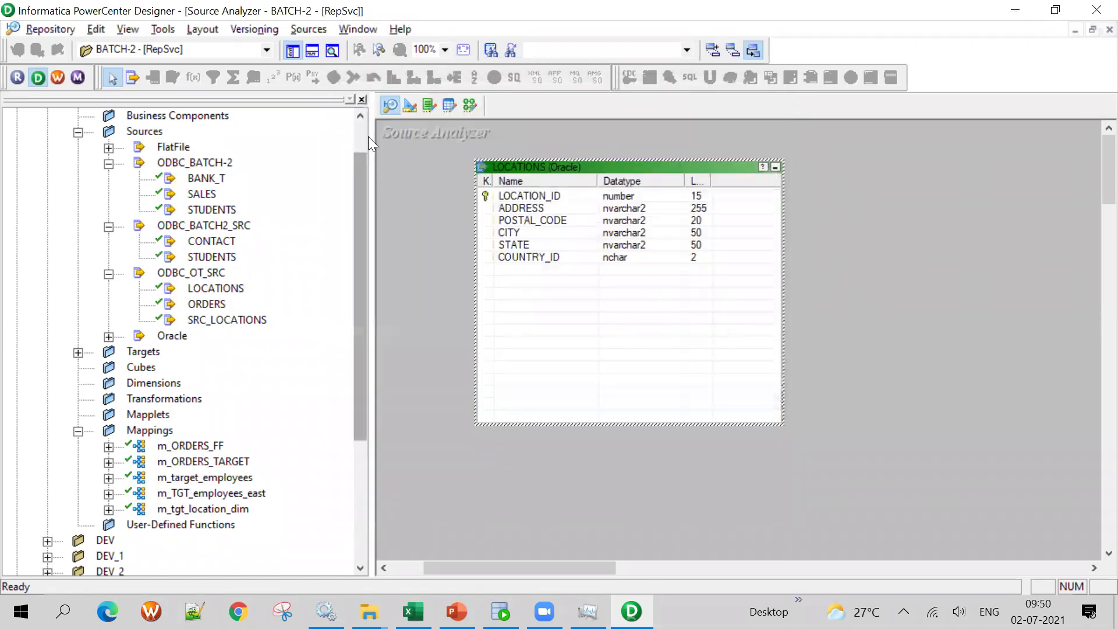
click(410, 105)
Clear the Target Designer workspace and check the LOCATIONS_US_TGT, UK_TGT and JP_TGT names in the Excel mapping document
right_click(870, 185)
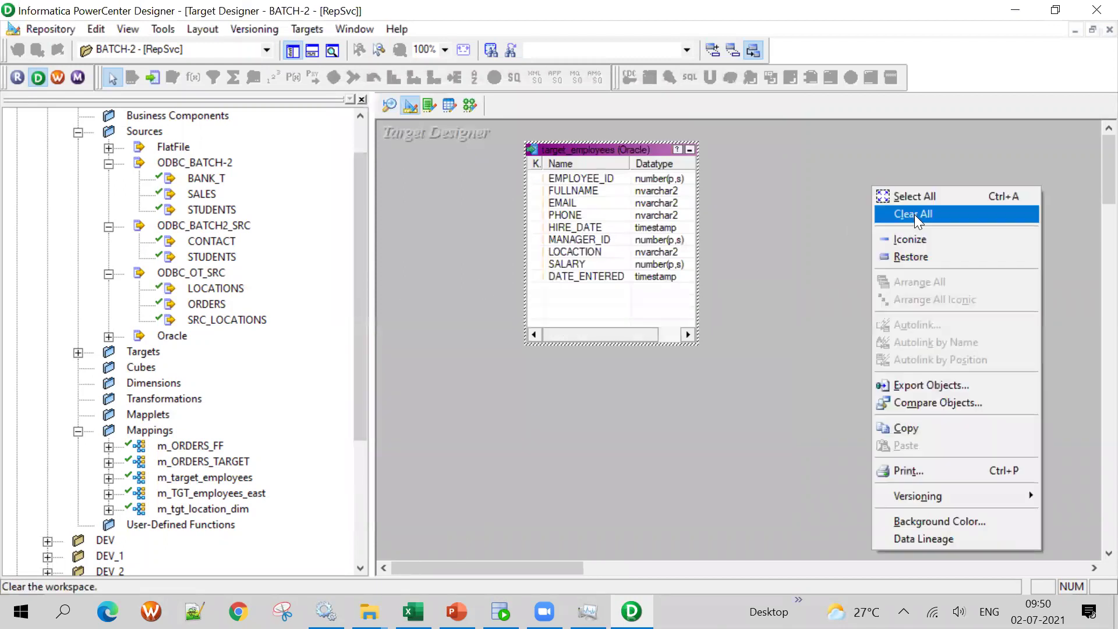
click(914, 214)
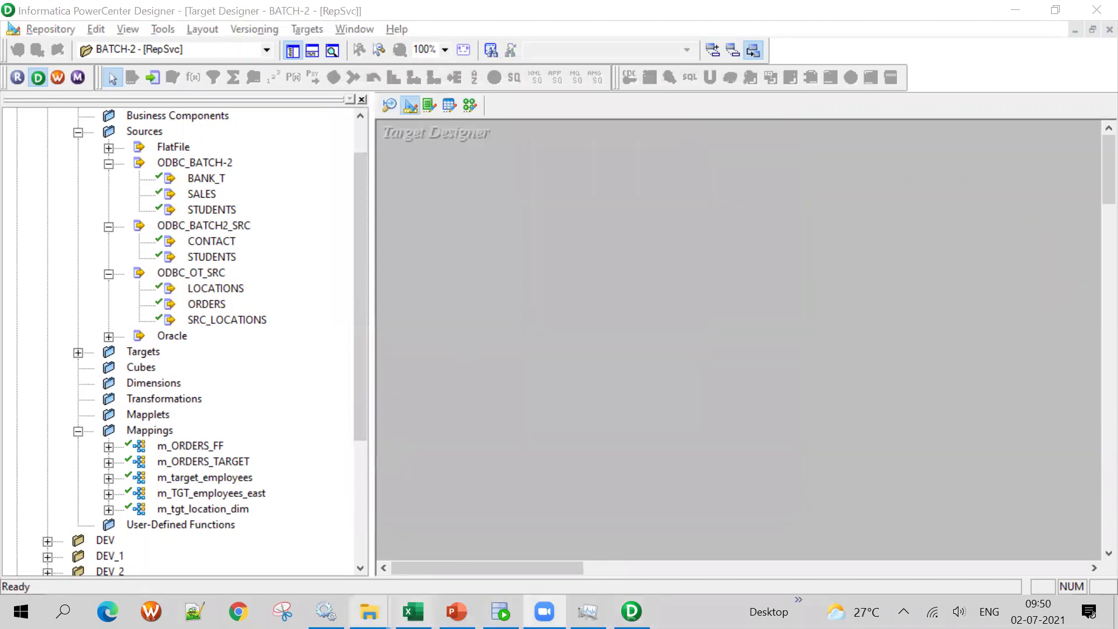
click(413, 612)
click(391, 271)
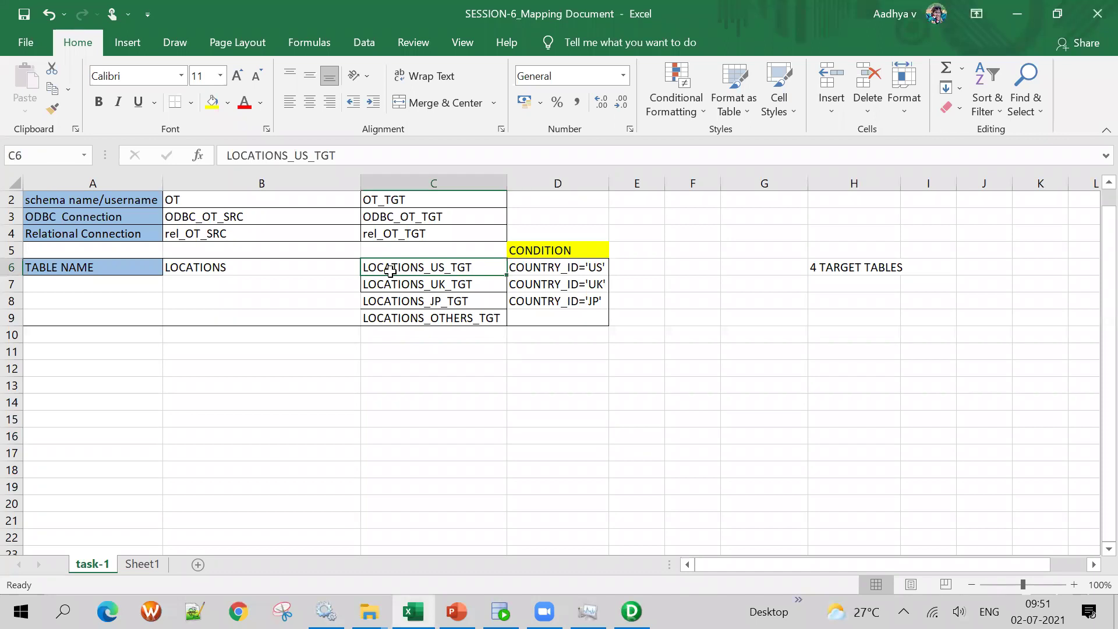
click(422, 287)
click(470, 301)
click(476, 267)
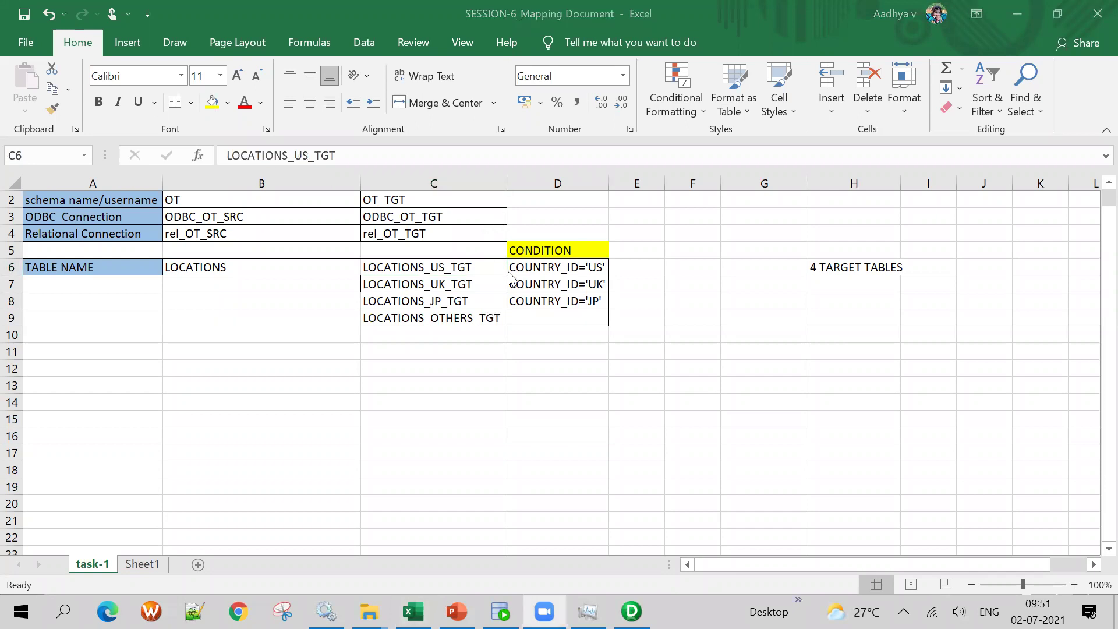
Back in Designer, drag the LOCATIONS source from ODBC_OT_SRC into the Target Designer
key(alt+Tab)
click(599, 173)
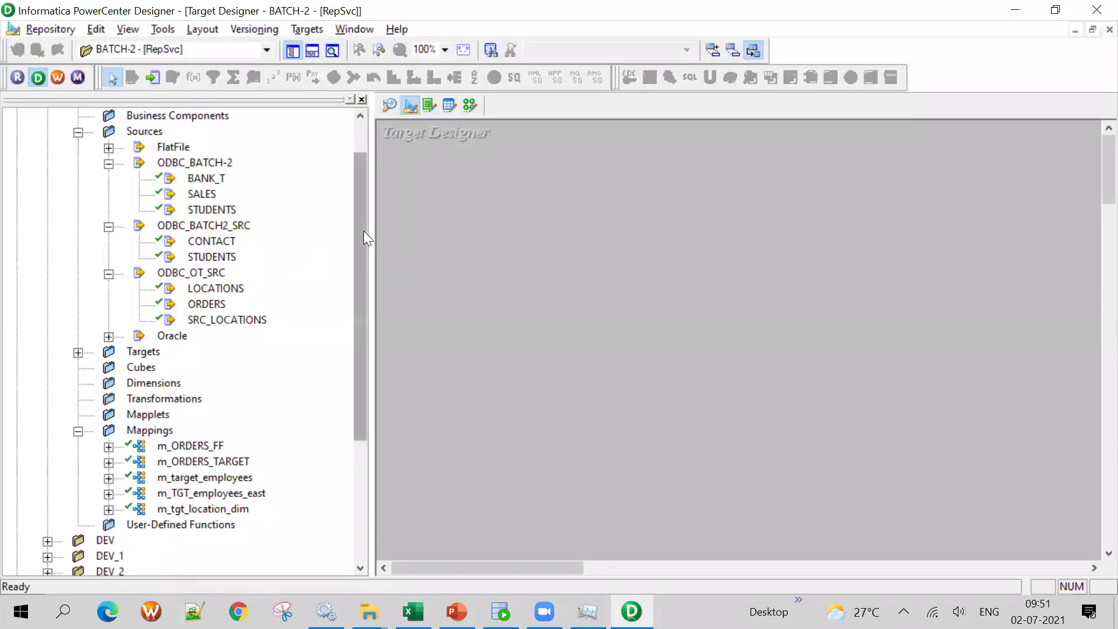
drag(363, 231, 370, 199)
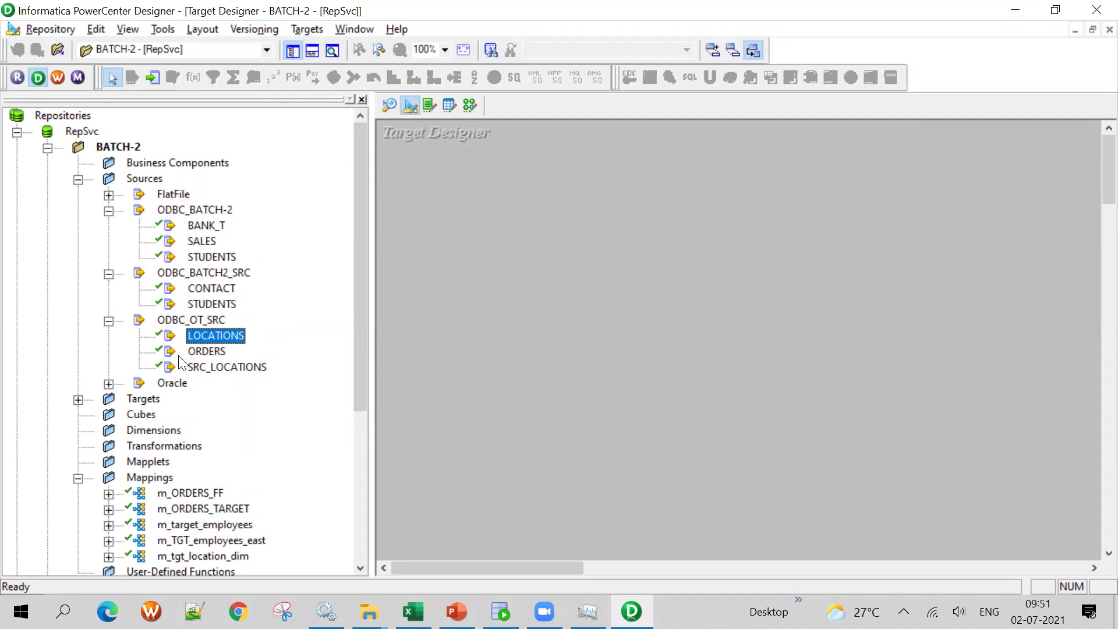
drag(225, 335, 524, 239)
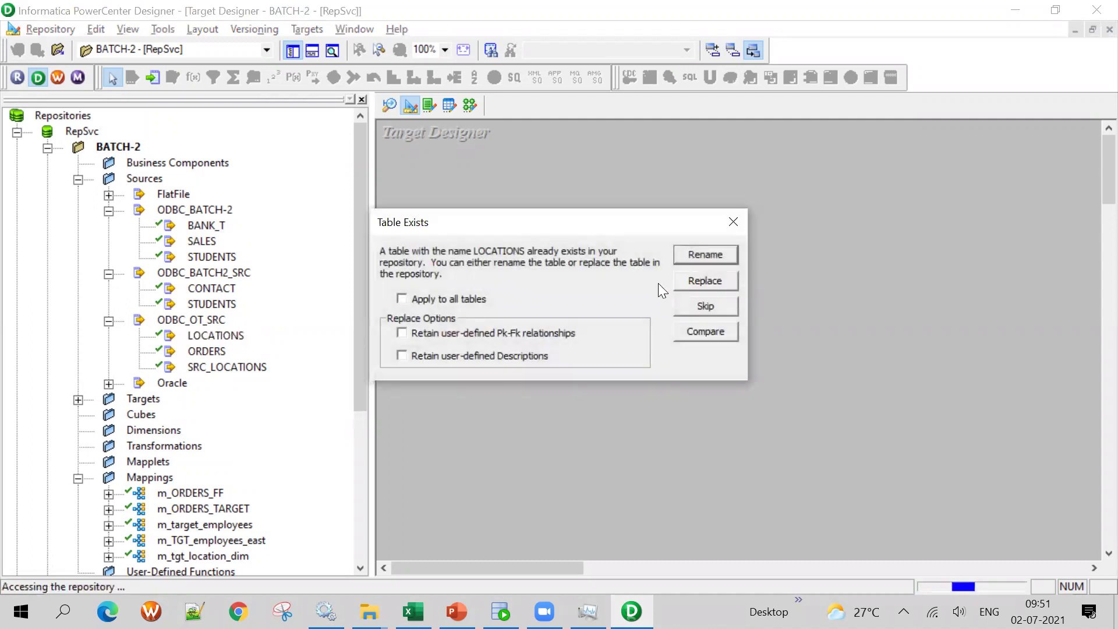
Rename the duplicate LOCATIONS target to LOCATIONS_US_TGT, copying the name from cell C6 in Excel
click(705, 255)
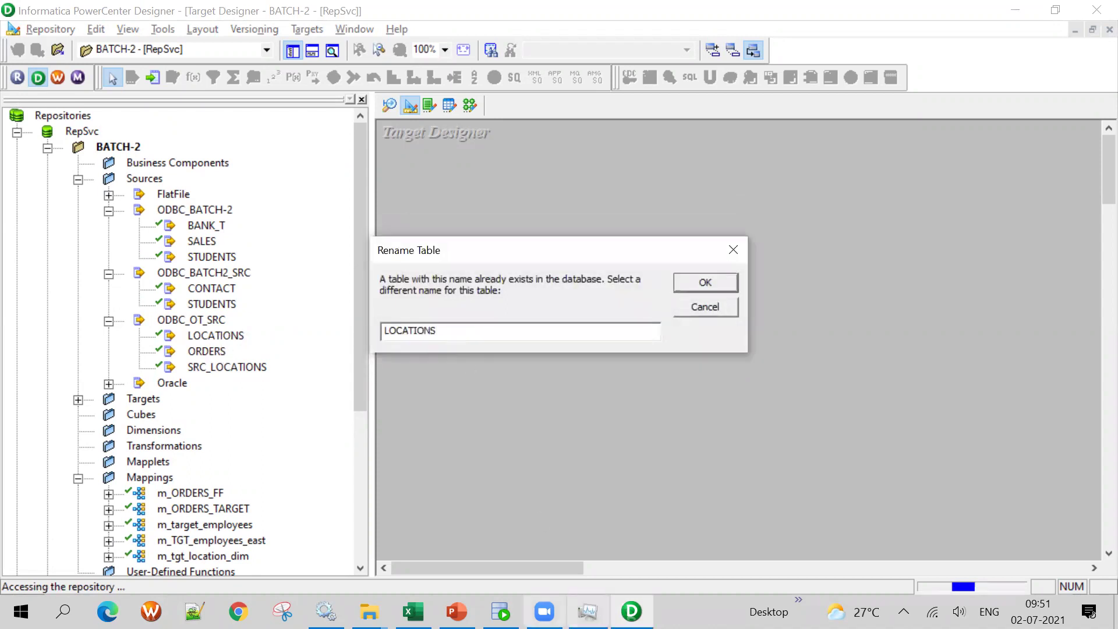
click(413, 612)
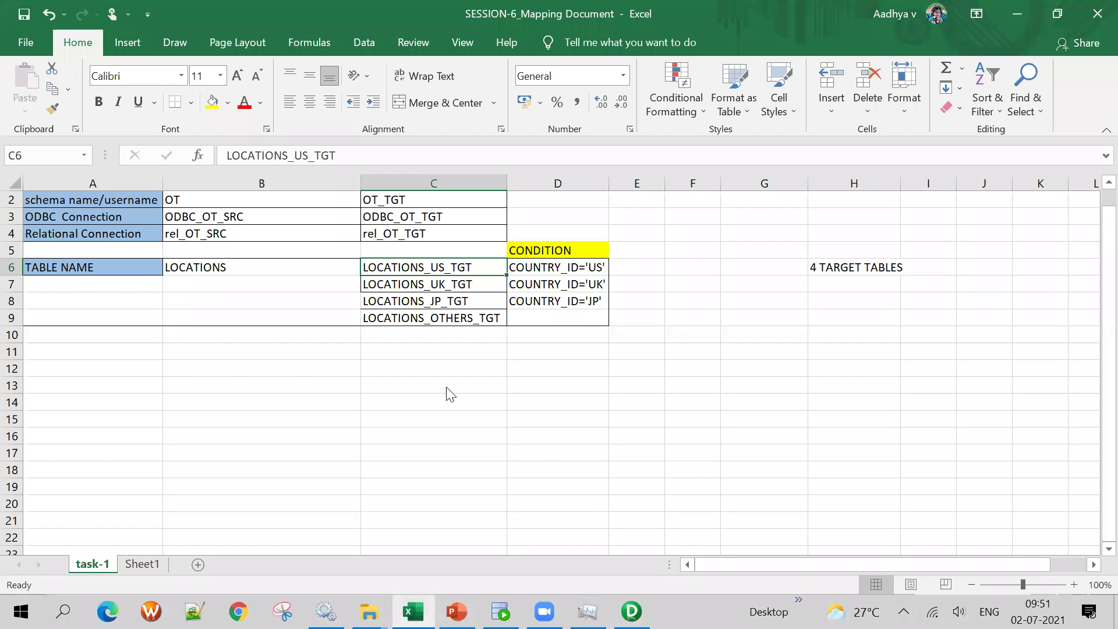
key(alt+Tab)
drag(447, 335, 307, 332)
key(BackSpace)
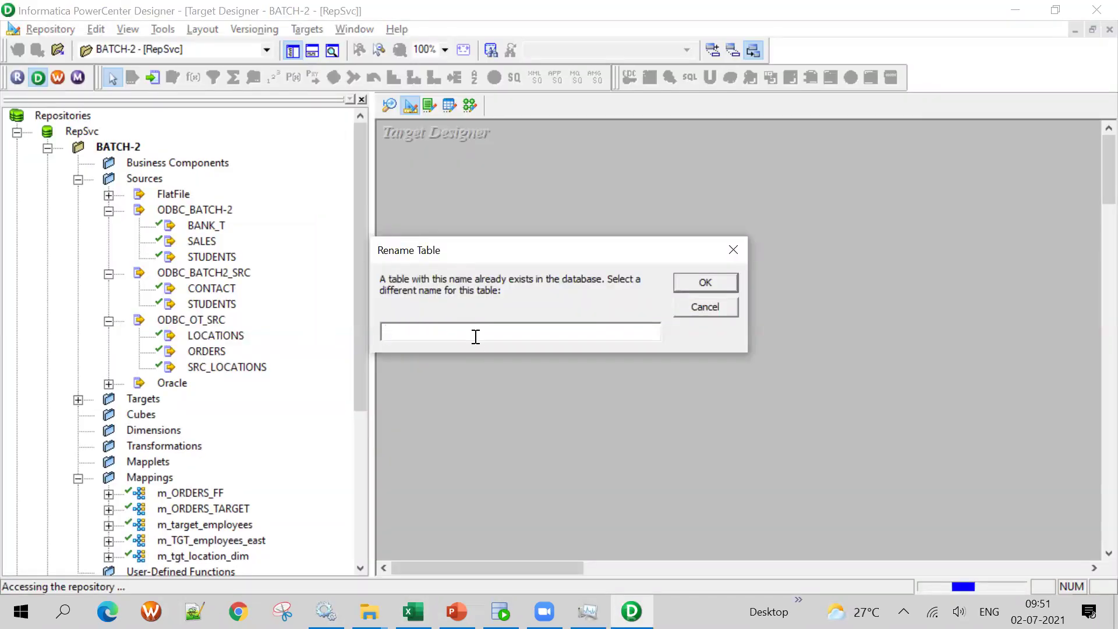
key(alt+Tab)
double_click(469, 267)
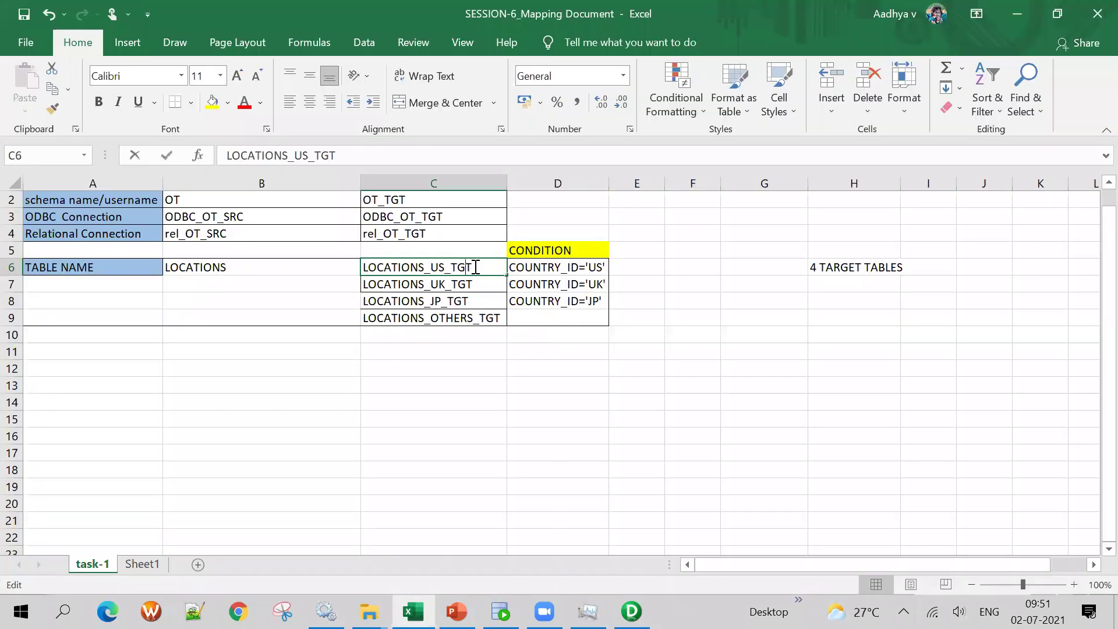
drag(472, 267, 243, 271)
key(ctrl+c)
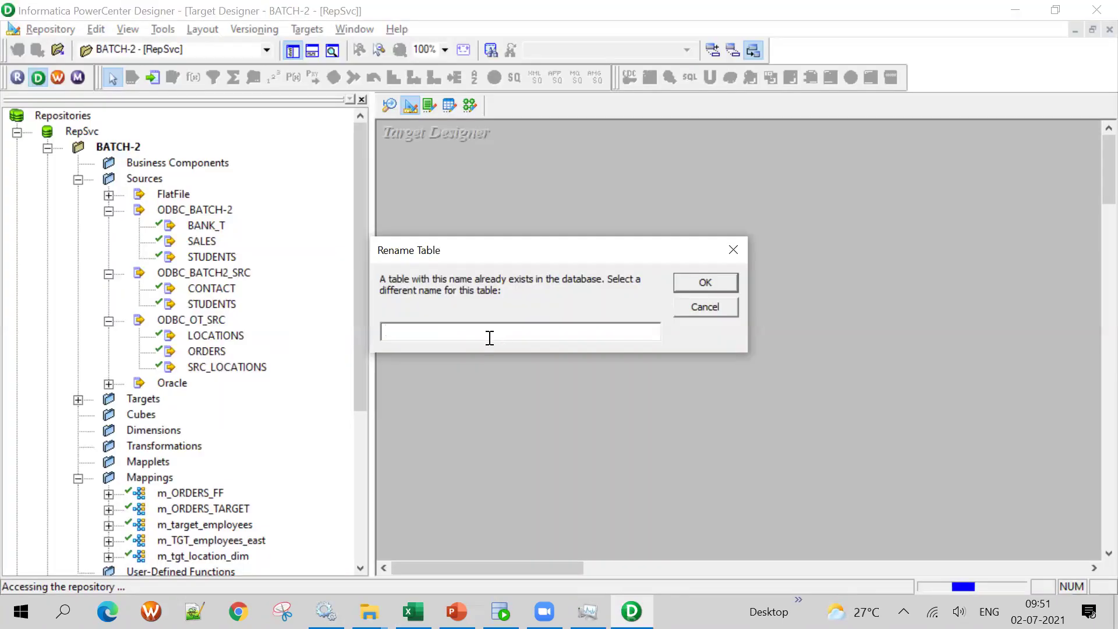
key(ctrl+v)
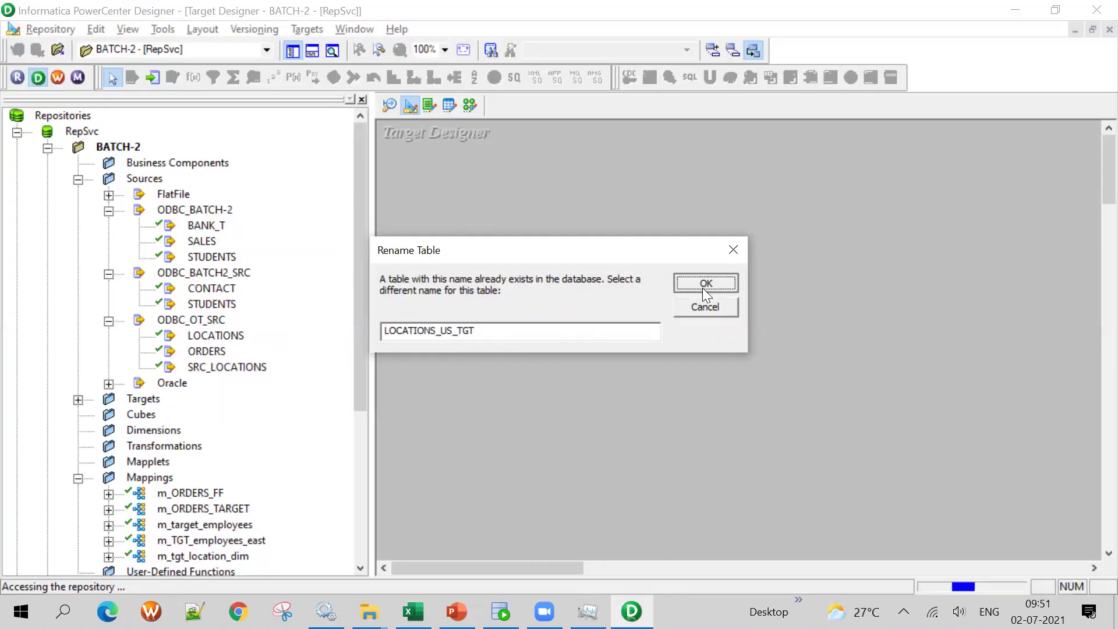
click(703, 288)
Make LOCATIONS_US_TGT taller, save the repository, and collapse the table to an icon
drag(591, 243, 591, 184)
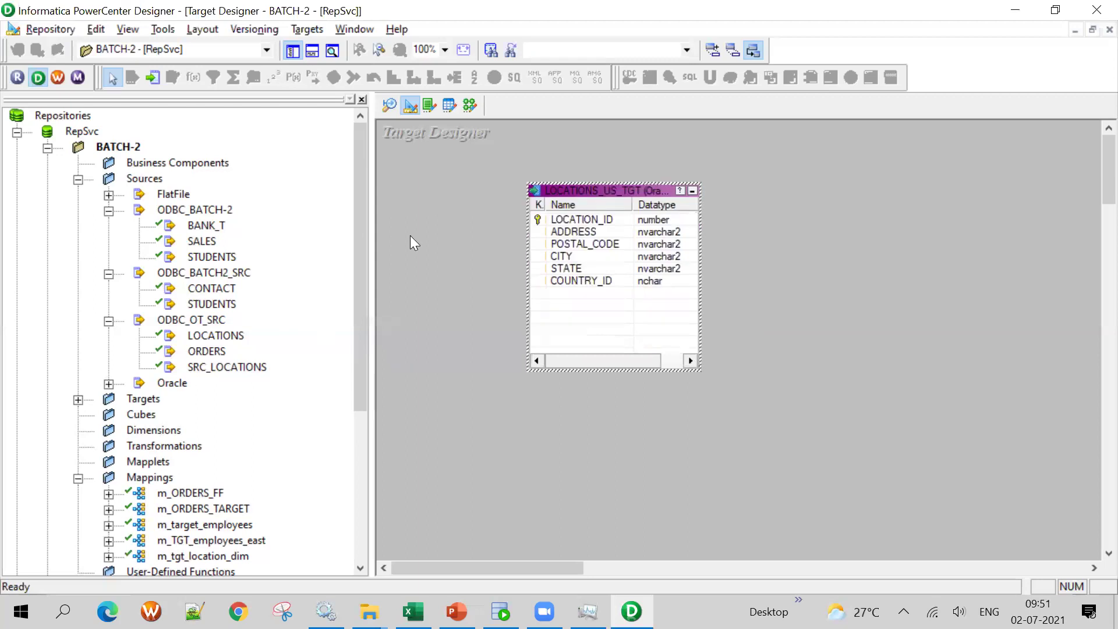
key(ctrl+s)
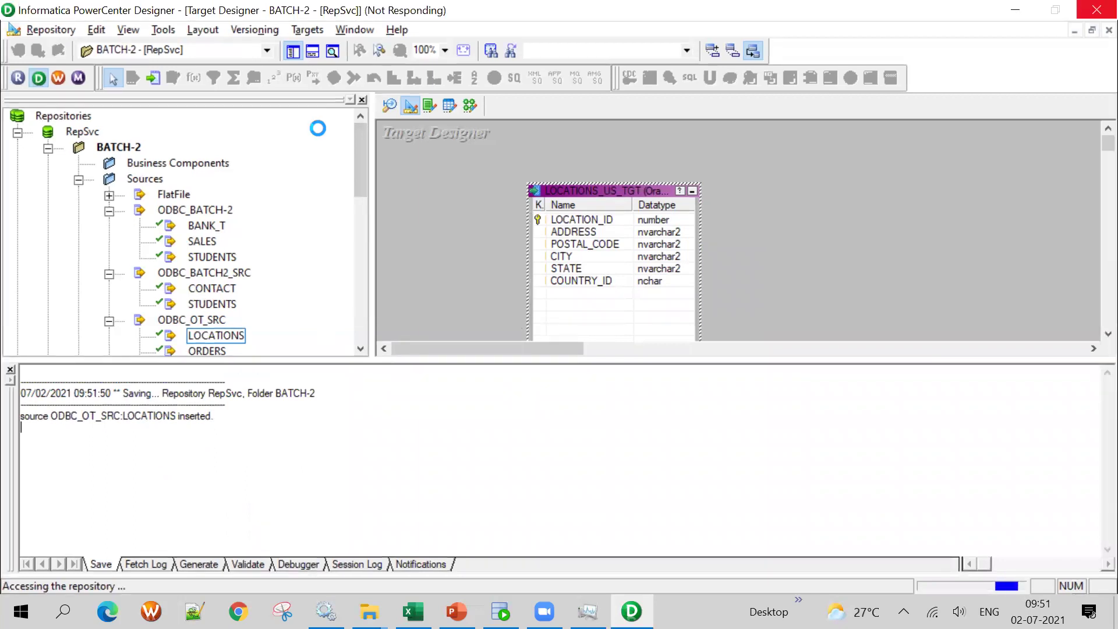
click(313, 51)
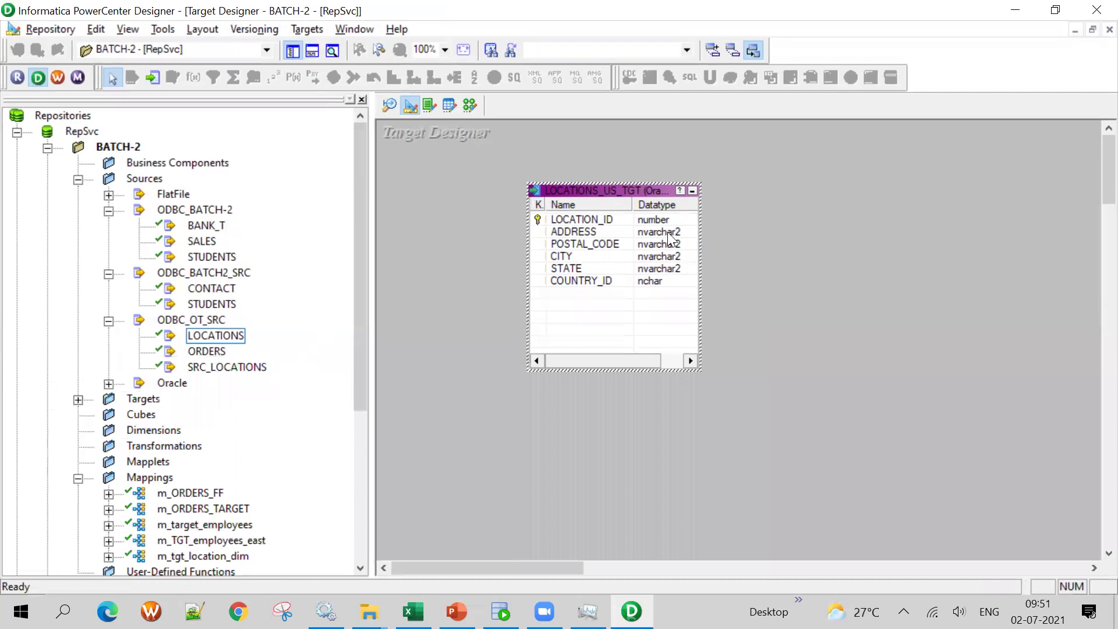
click(693, 191)
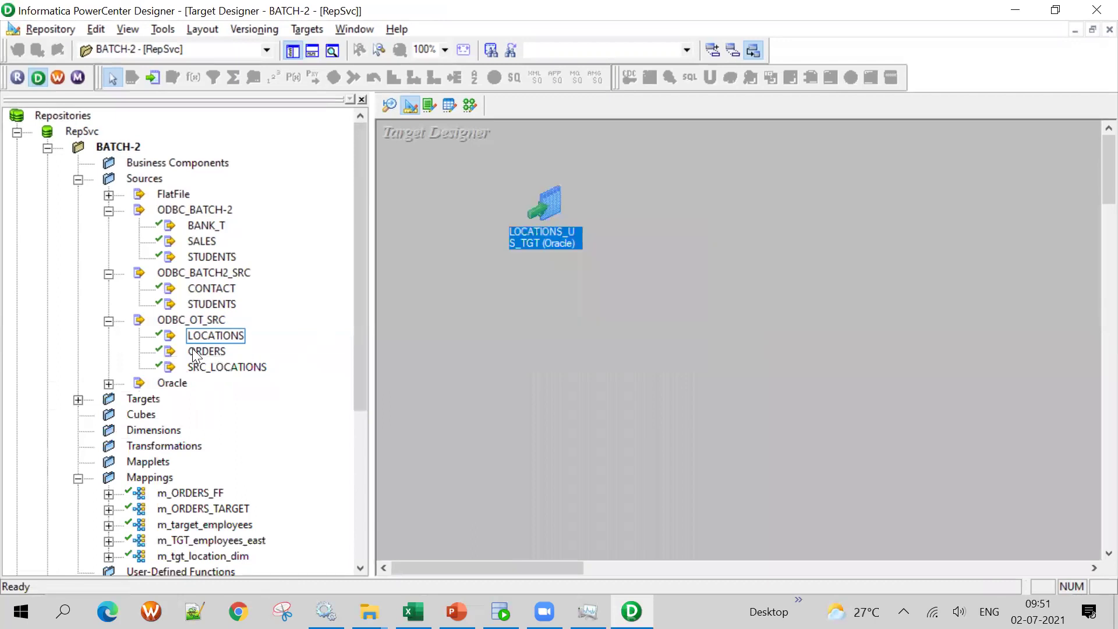
Create a LOCATIONS_UK_TGT target from LOCATIONS, using the name copied from cell C7
drag(215, 335, 586, 316)
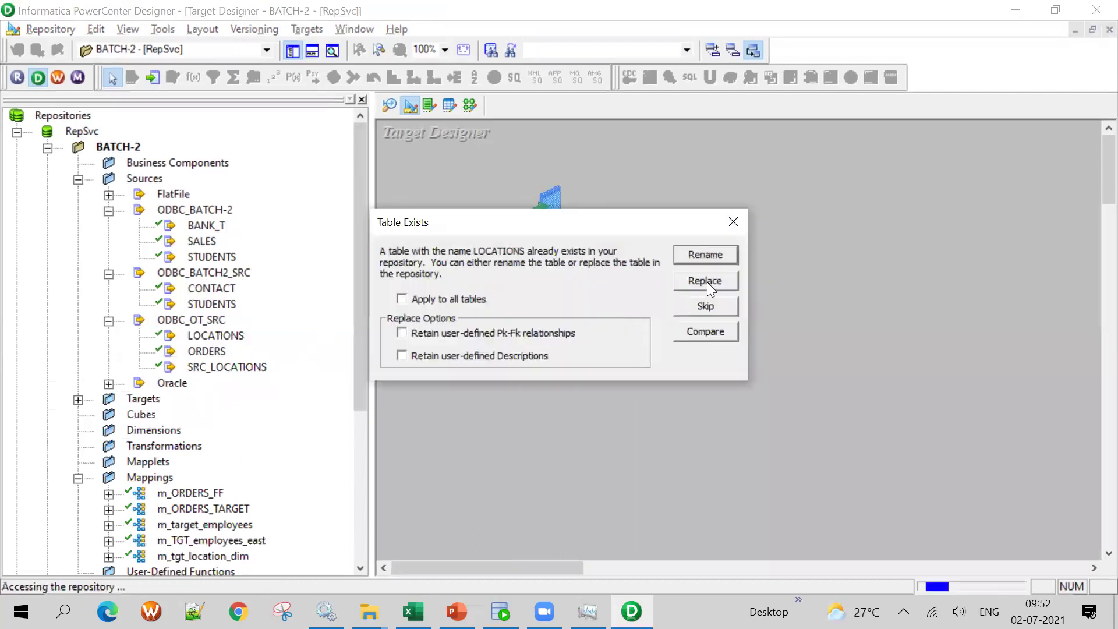
click(716, 256)
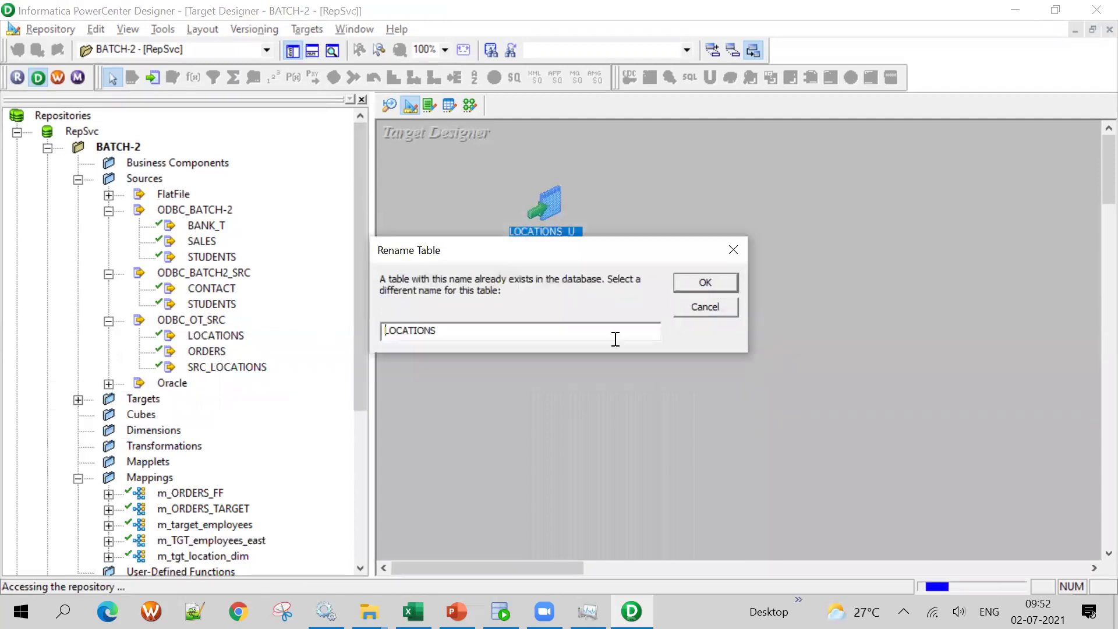
key(alt+Tab)
key(Down)
key(ctrl+c)
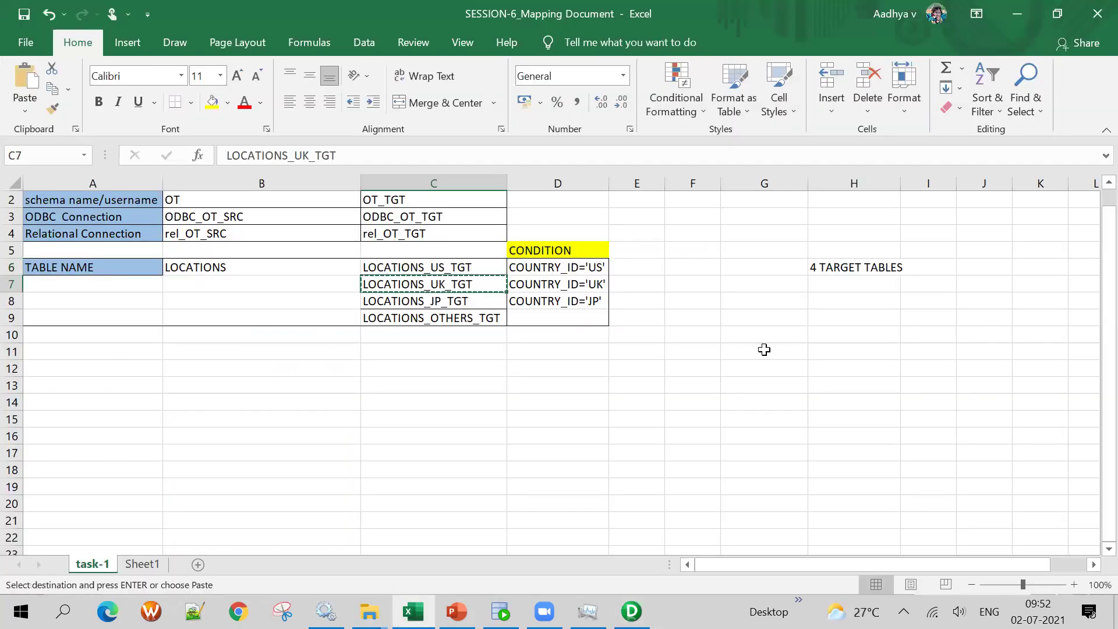
key(alt+Tab)
key(ctrl+v)
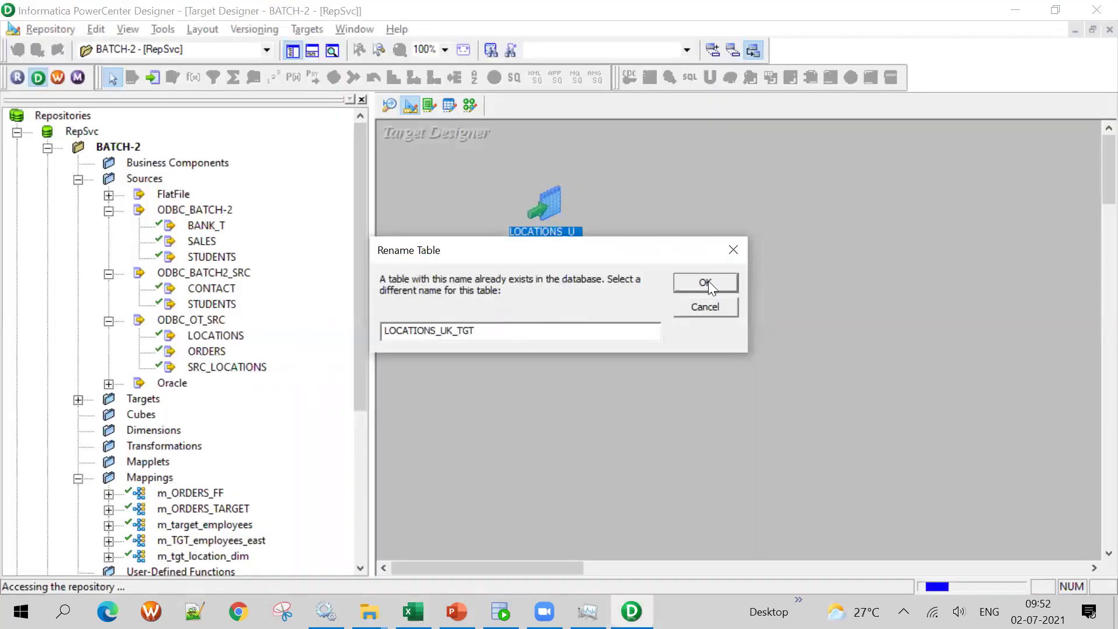
key(Return)
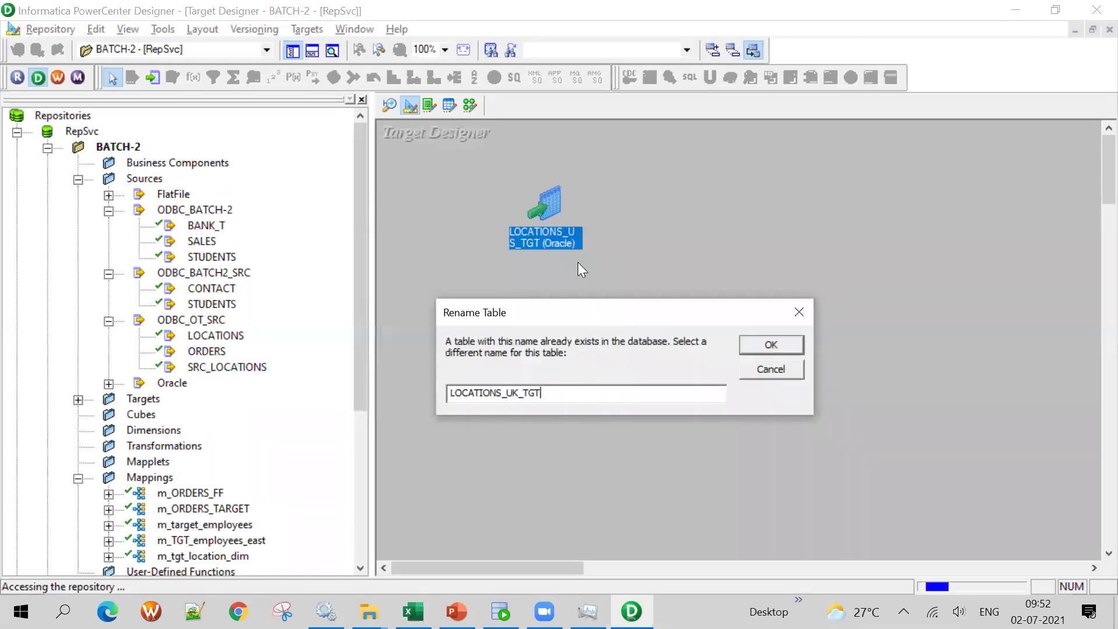
click(787, 344)
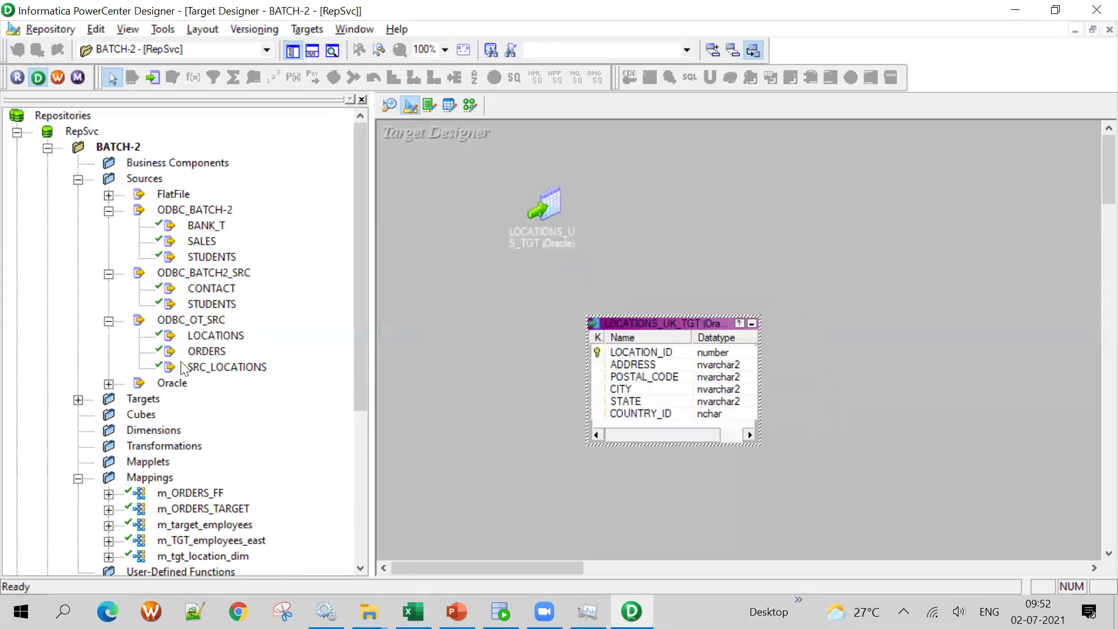
Create a LOCATIONS_JP_TGT target from LOCATIONS, using the name copied from cell C8
drag(215, 337, 996, 244)
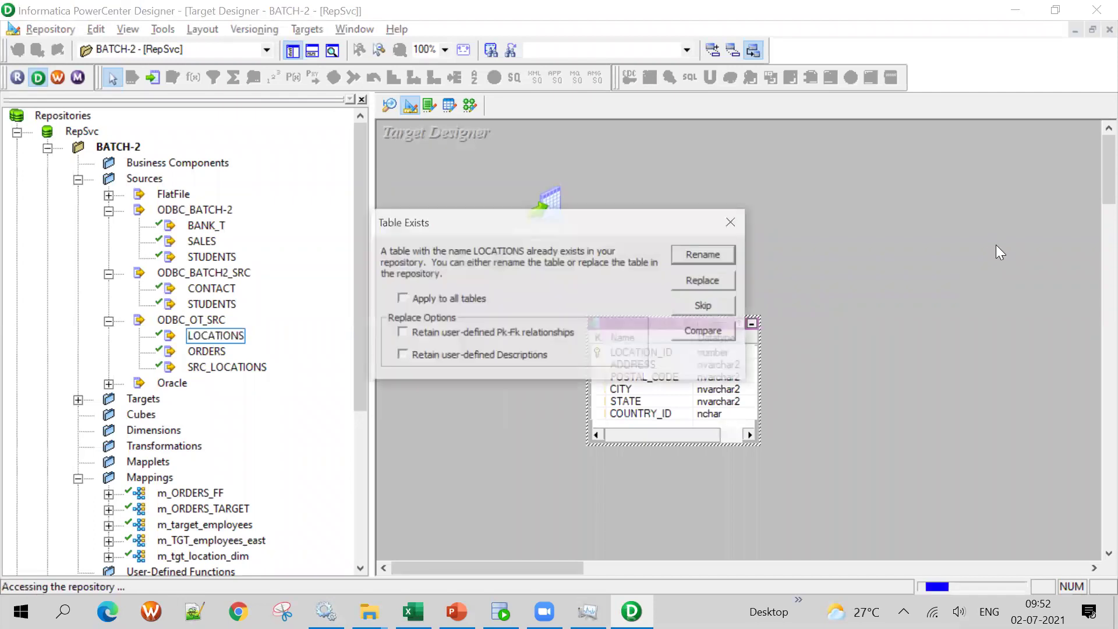
key(alt+Tab)
click(474, 301)
key(ctrl+c)
key(alt+Tab)
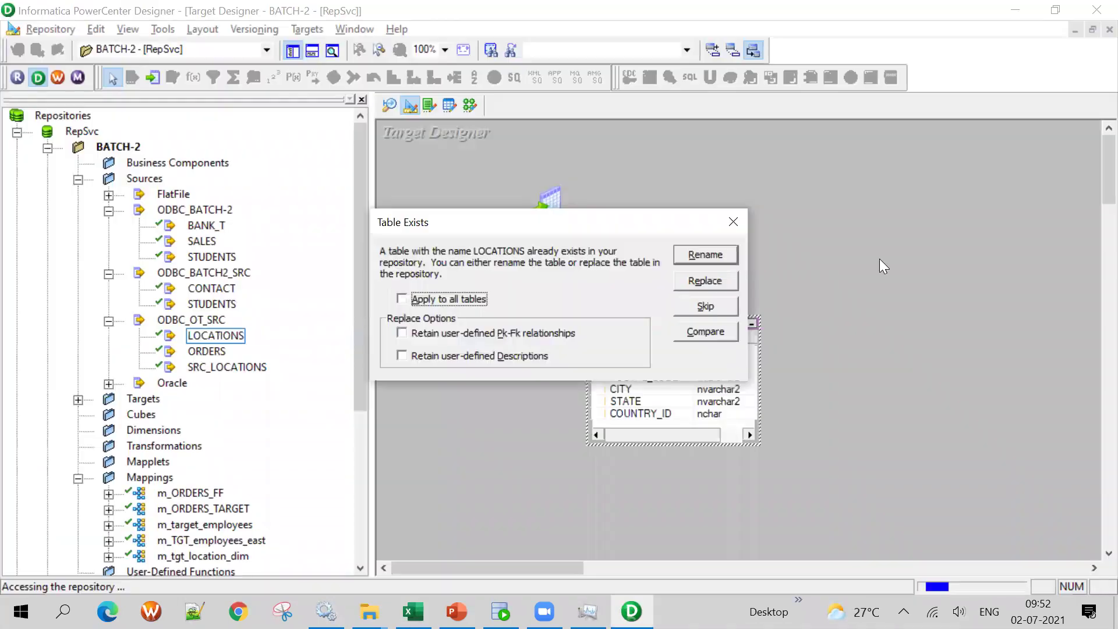
click(706, 256)
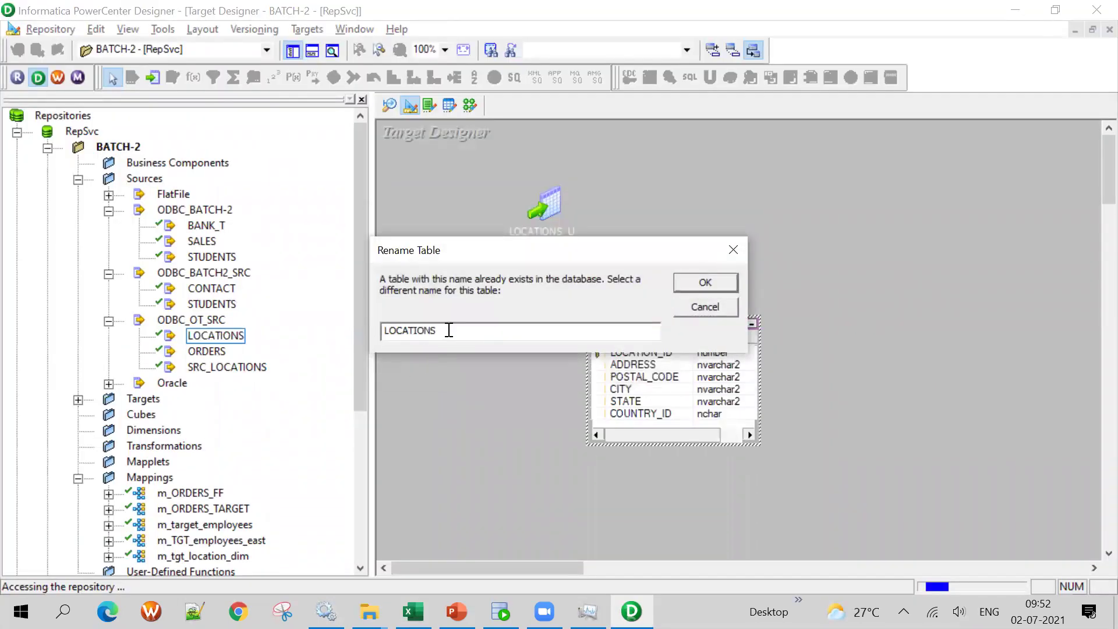
key(ctrl+v)
click(706, 282)
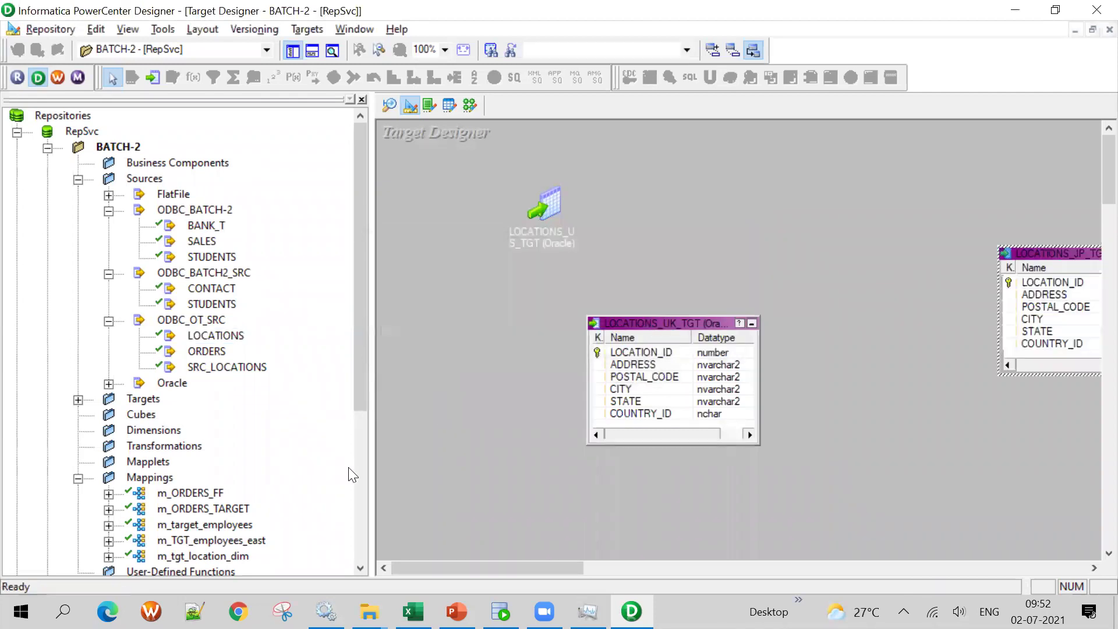
key(alt+Tab)
Create a LOCATIONS_OTHERS_TGT target from LOCATIONS, named from cell C9, and save the repository
click(455, 316)
key(ctrl+c)
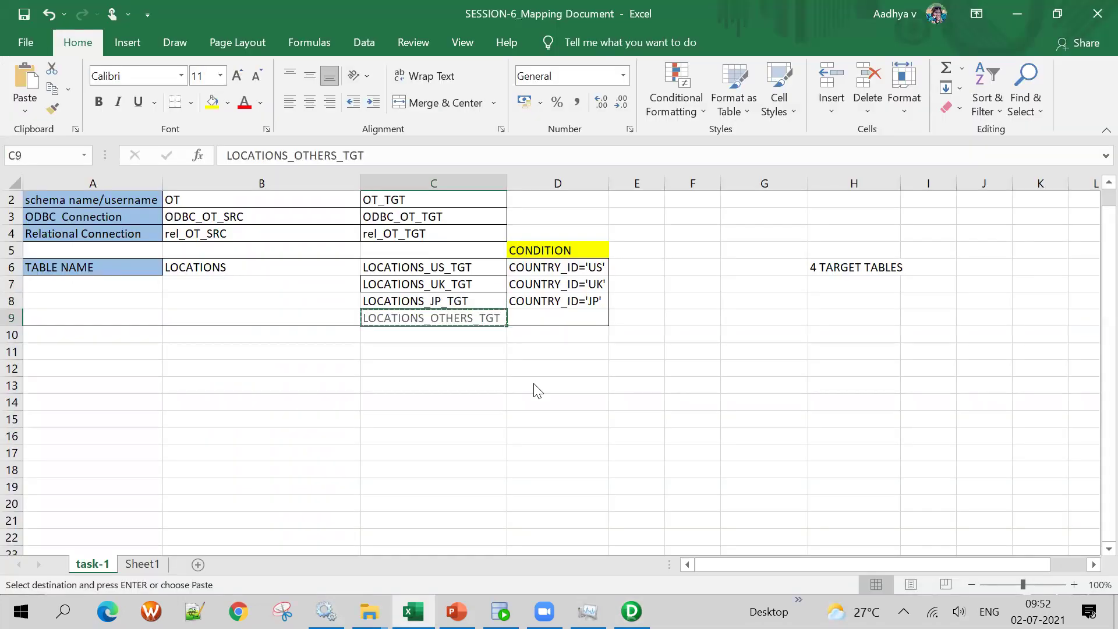
key(alt+Tab)
drag(217, 337, 874, 234)
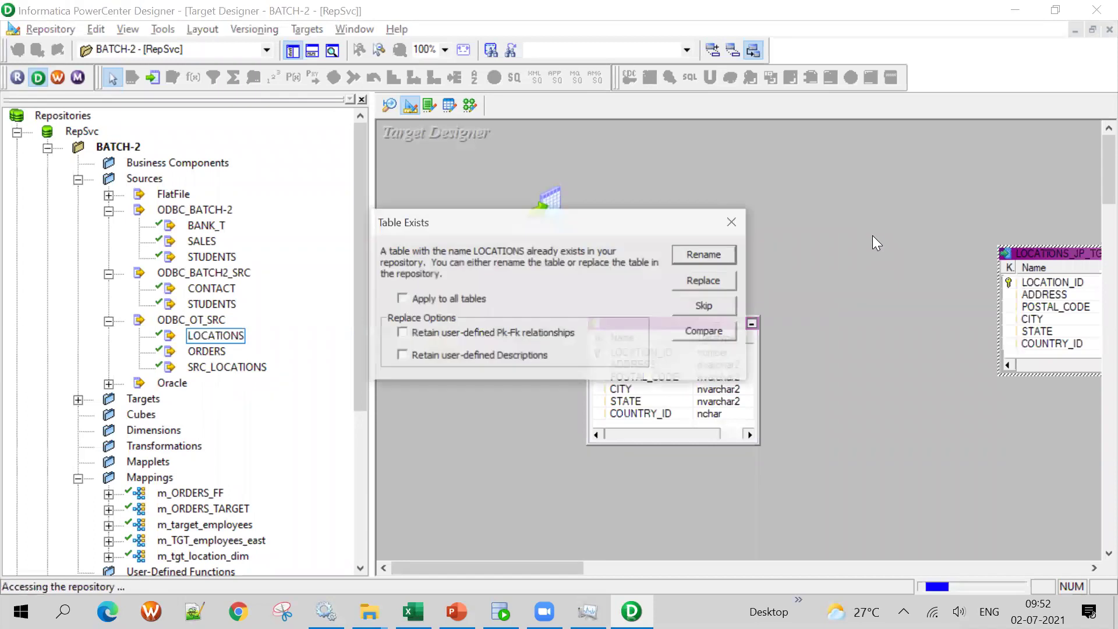
click(712, 255)
drag(485, 331, 336, 326)
key(ctrl+v)
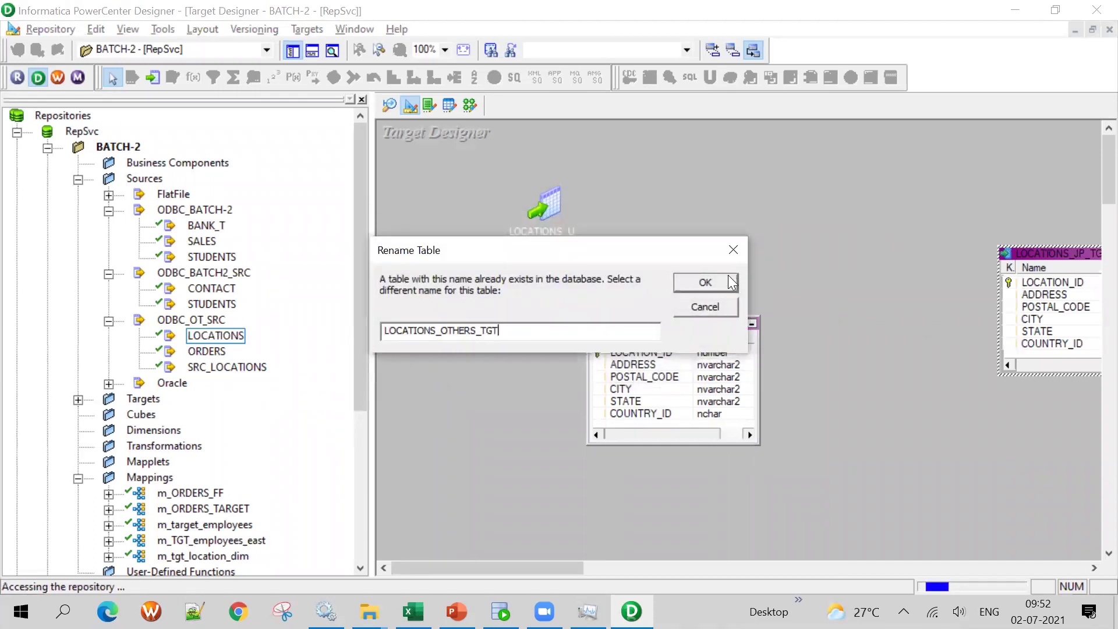
click(706, 283)
key(ctrl+s)
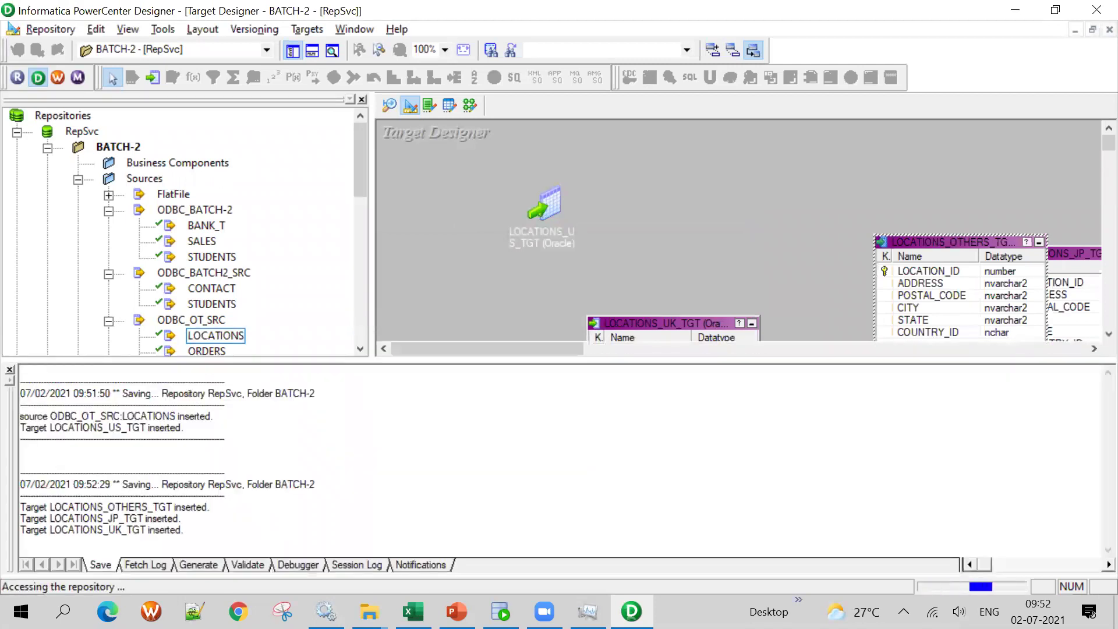
Arrange the four LOCATIONS targets across the canvas, enlarging UK and JP, then go to SQL Developer
click(318, 52)
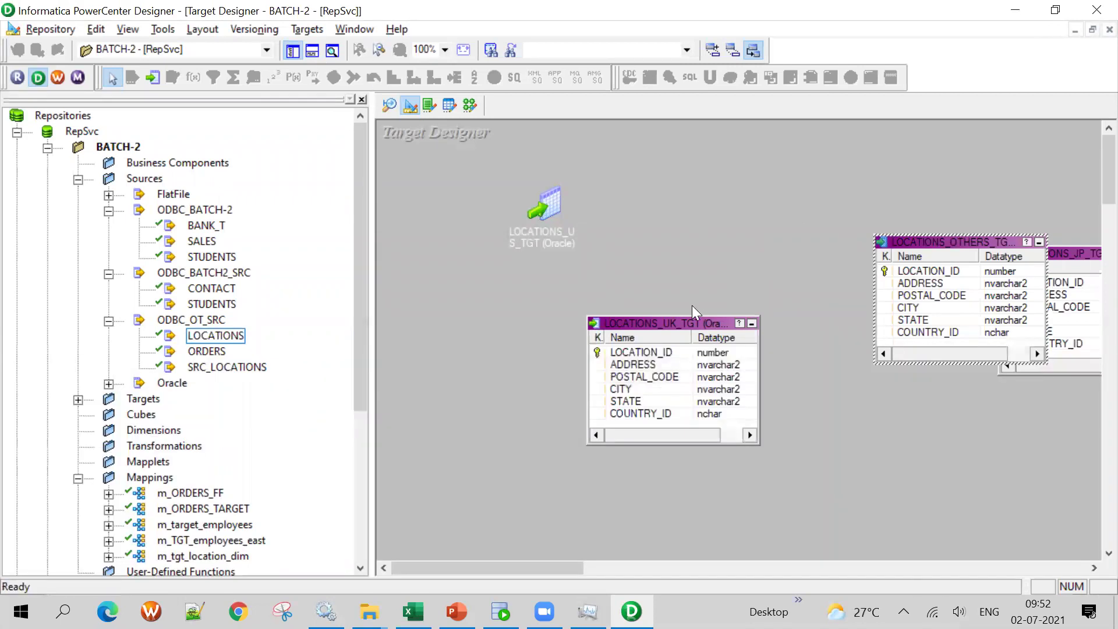
drag(652, 332, 541, 358)
drag(967, 242, 816, 181)
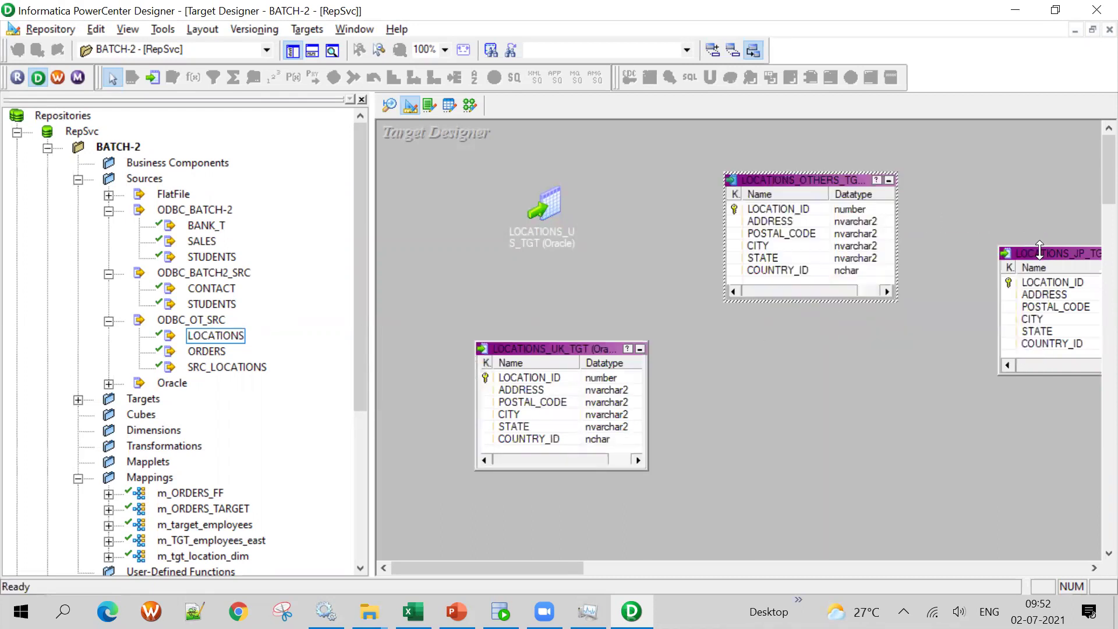
drag(871, 364, 872, 364)
double_click(546, 204)
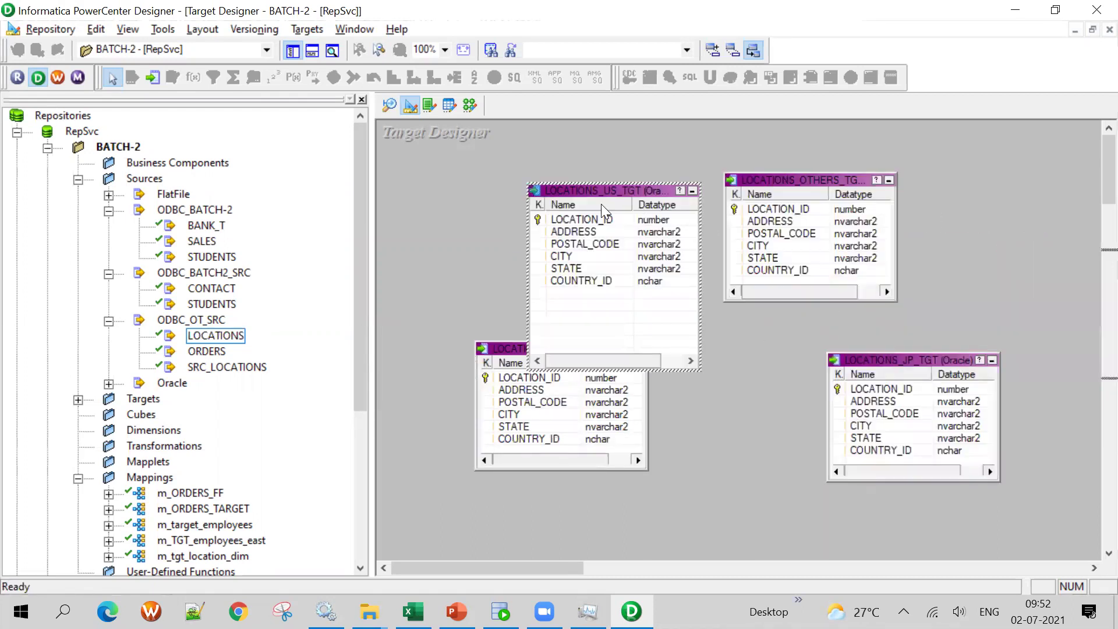
drag(536, 190, 435, 140)
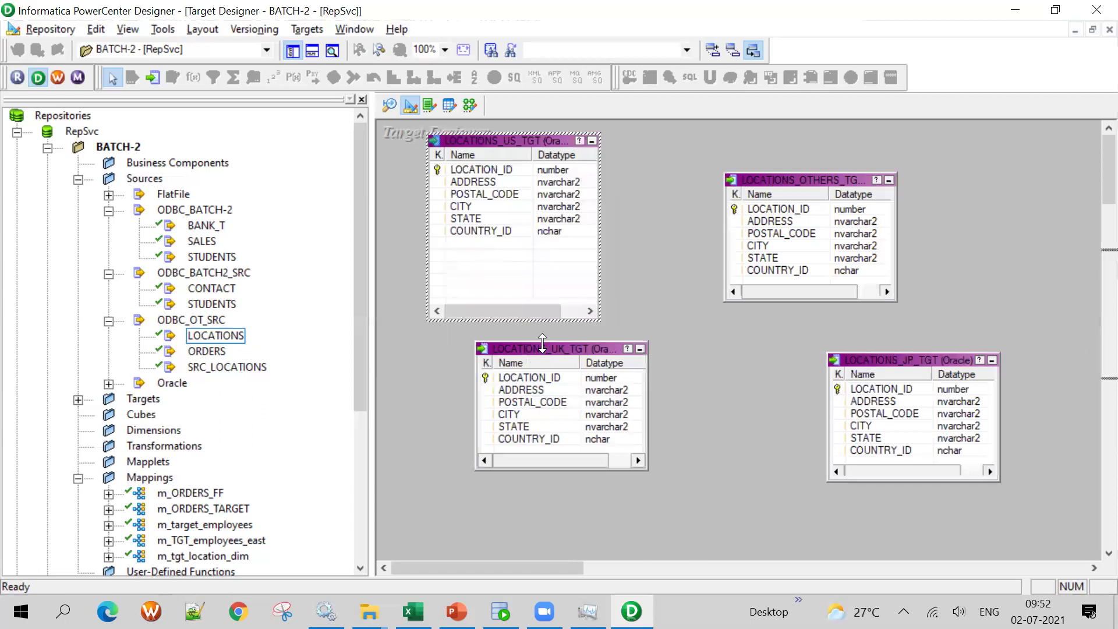
drag(539, 348, 494, 374)
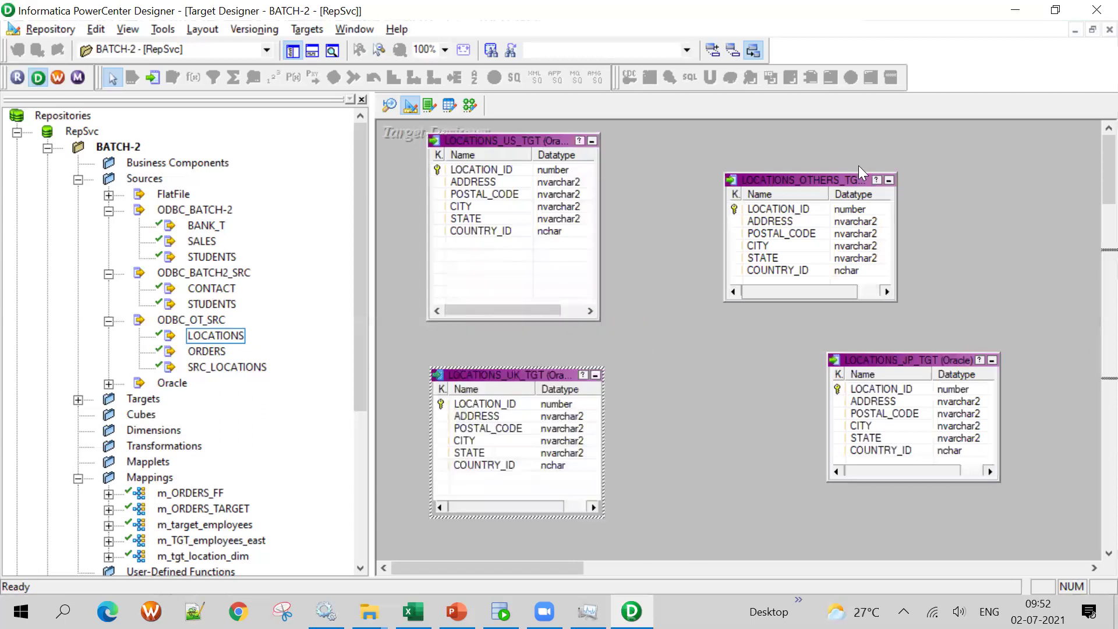
drag(835, 176, 779, 143)
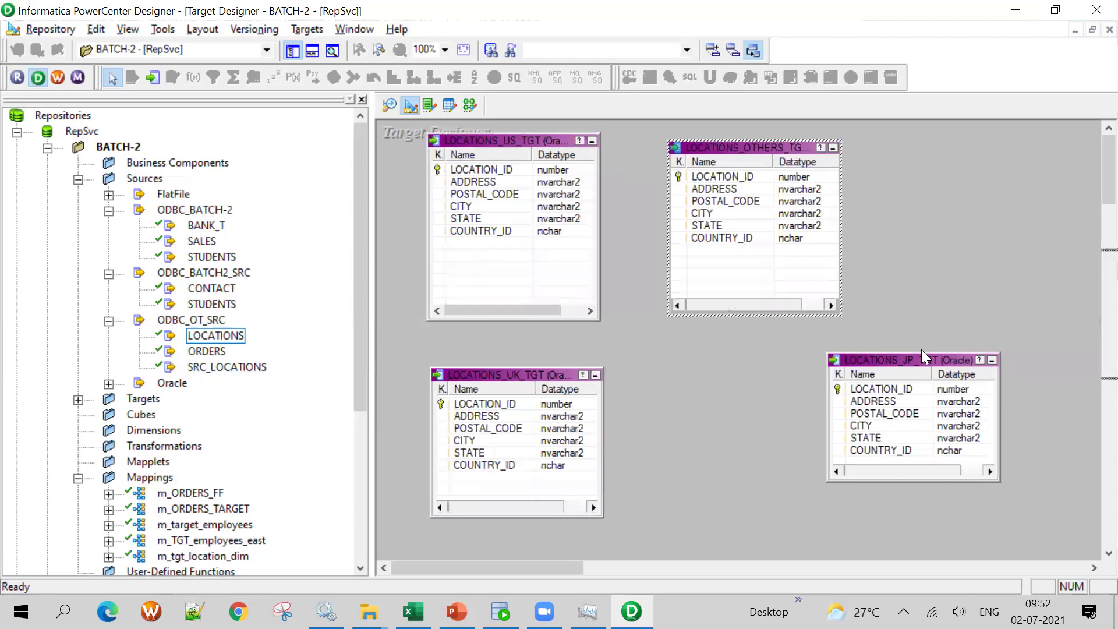
drag(923, 369, 794, 364)
drag(536, 367, 529, 358)
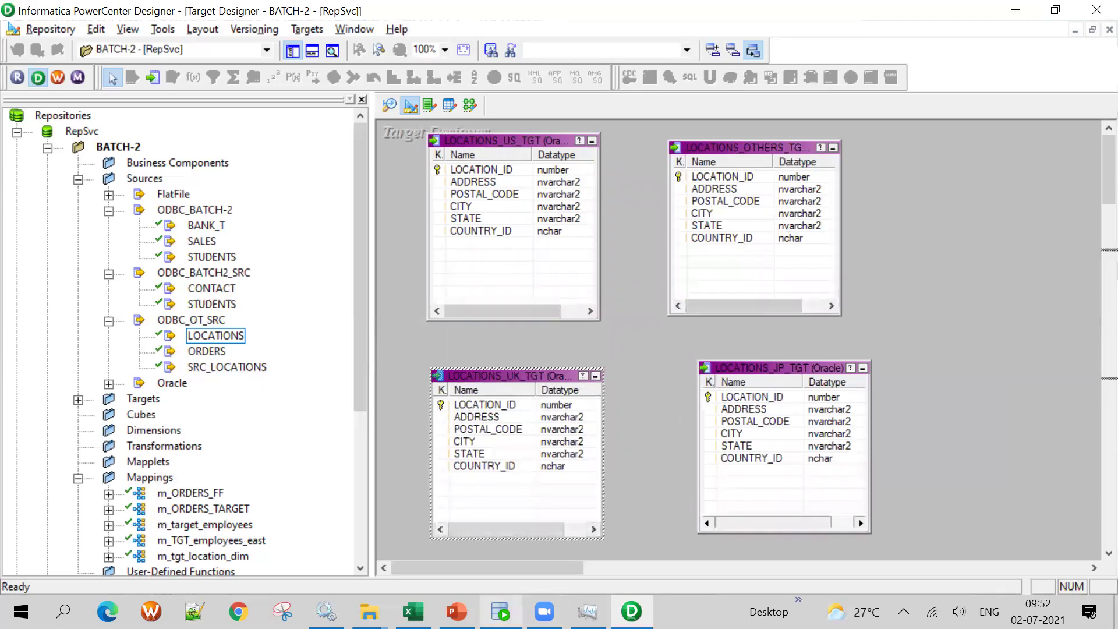
key(alt+Tab)
click(26, 91)
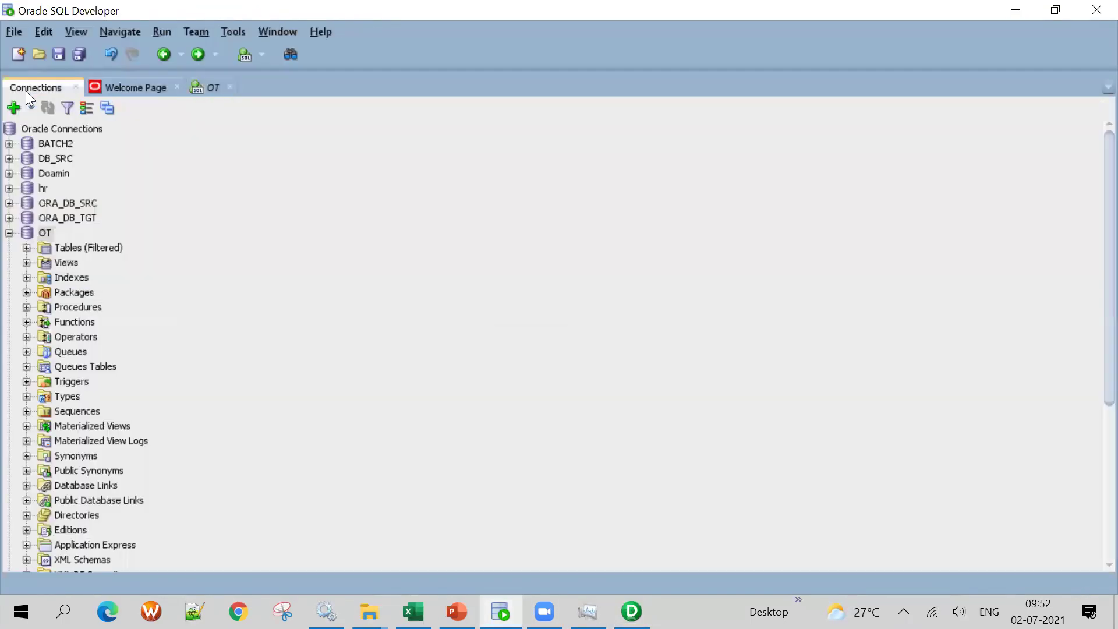
Run 'select * from LOCATIONS_US_TGT' on the OT_TGT worksheet, then return to Designer
click(10, 233)
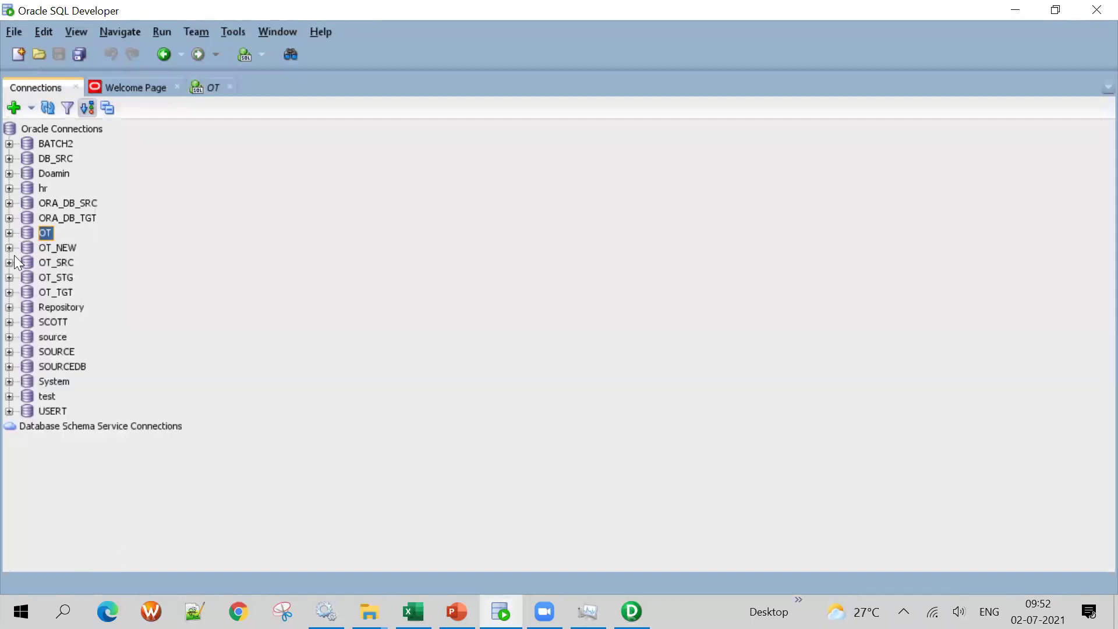
click(10, 292)
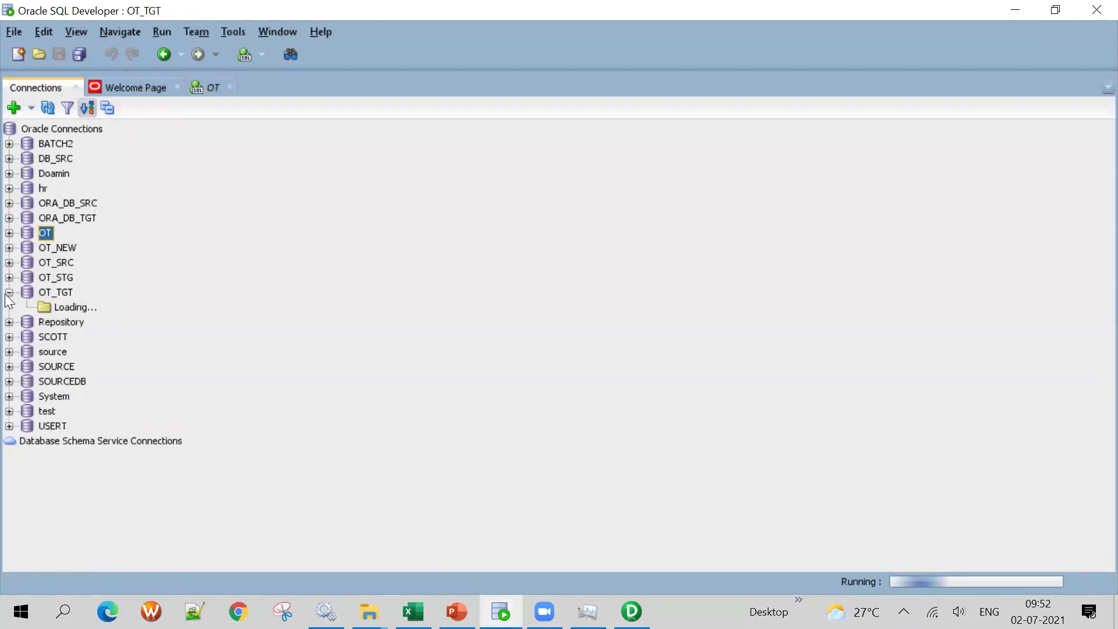
text(sel)
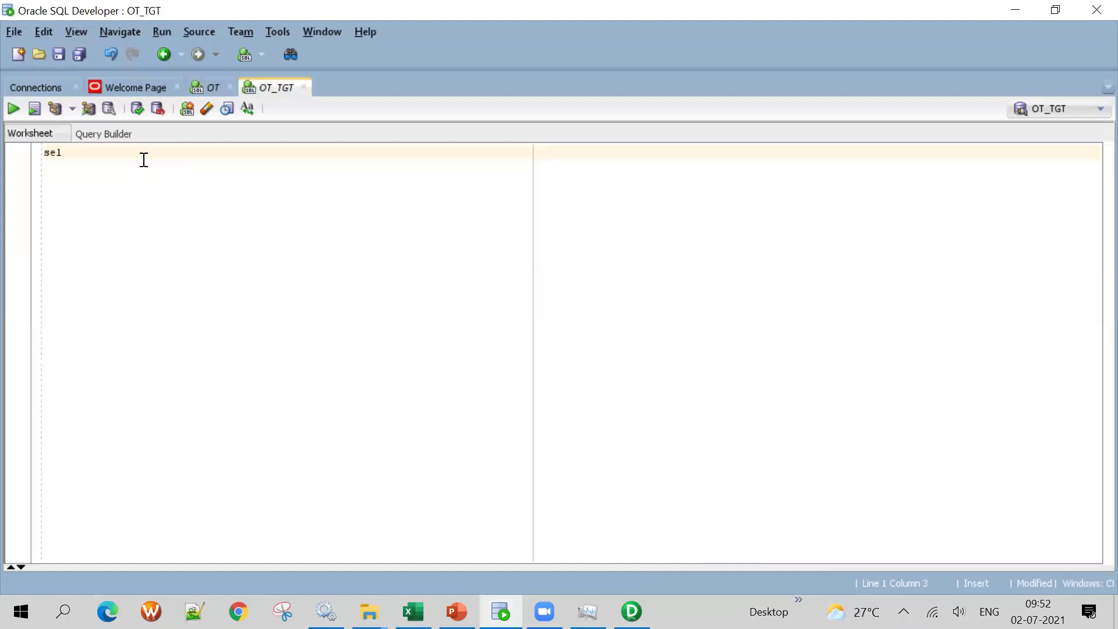
text(ect *)
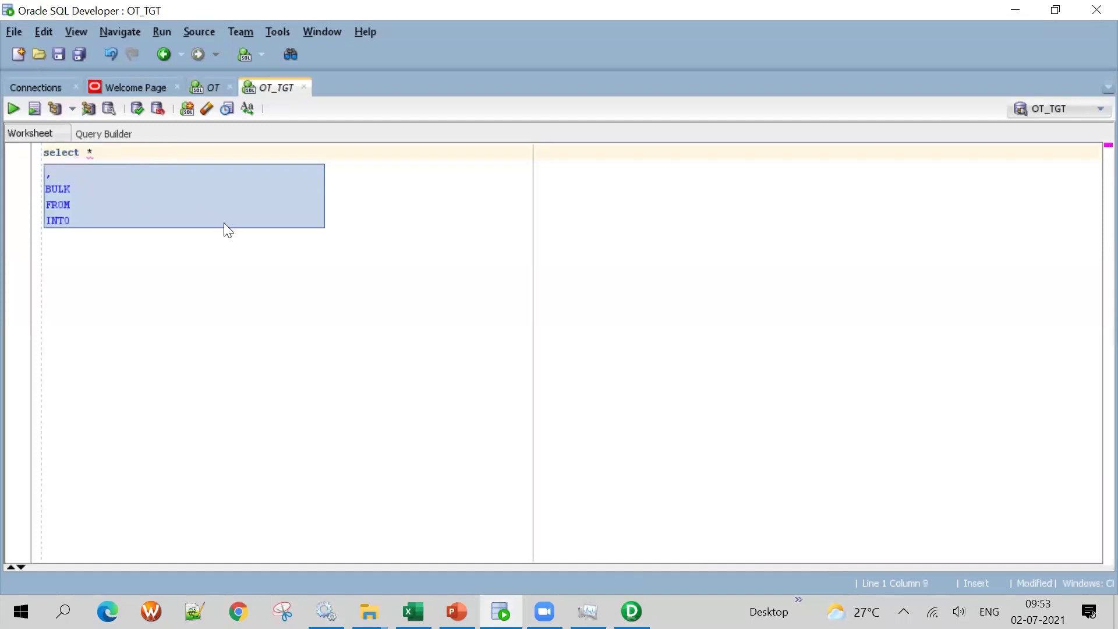
key(Escape)
click(413, 612)
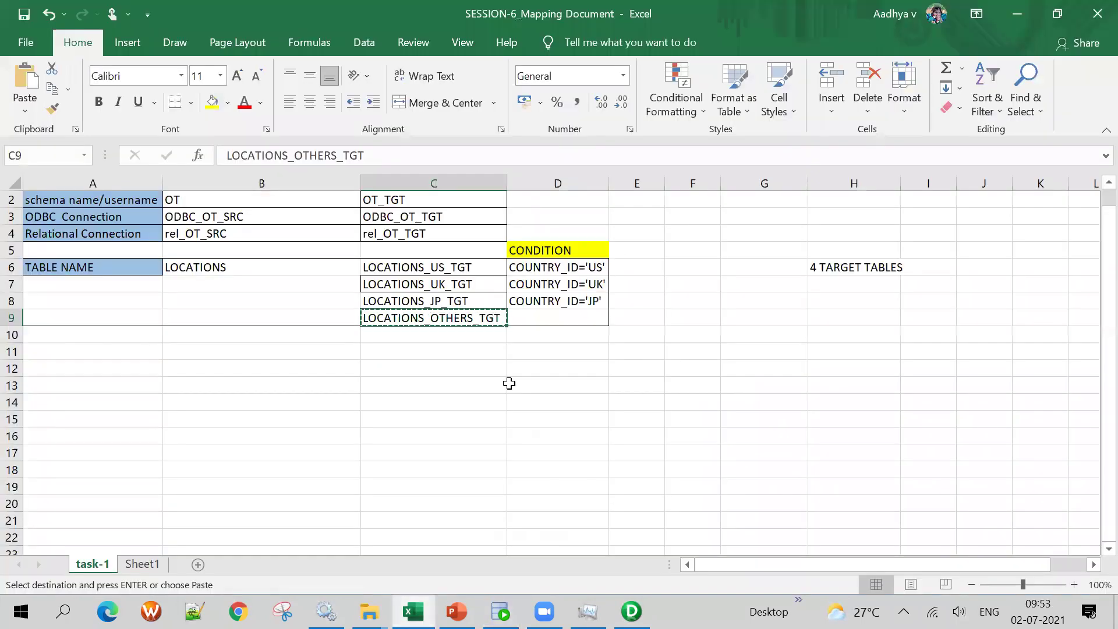
click(474, 268)
key(ctrl+c)
key(alt+Tab)
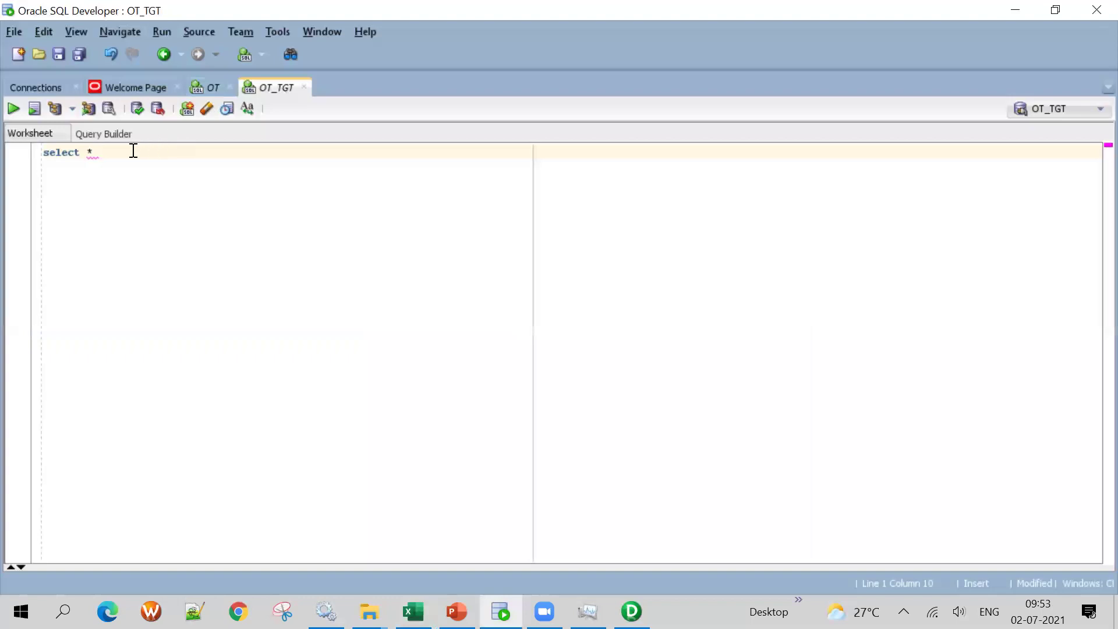
text(from)
key(ctrl+v)
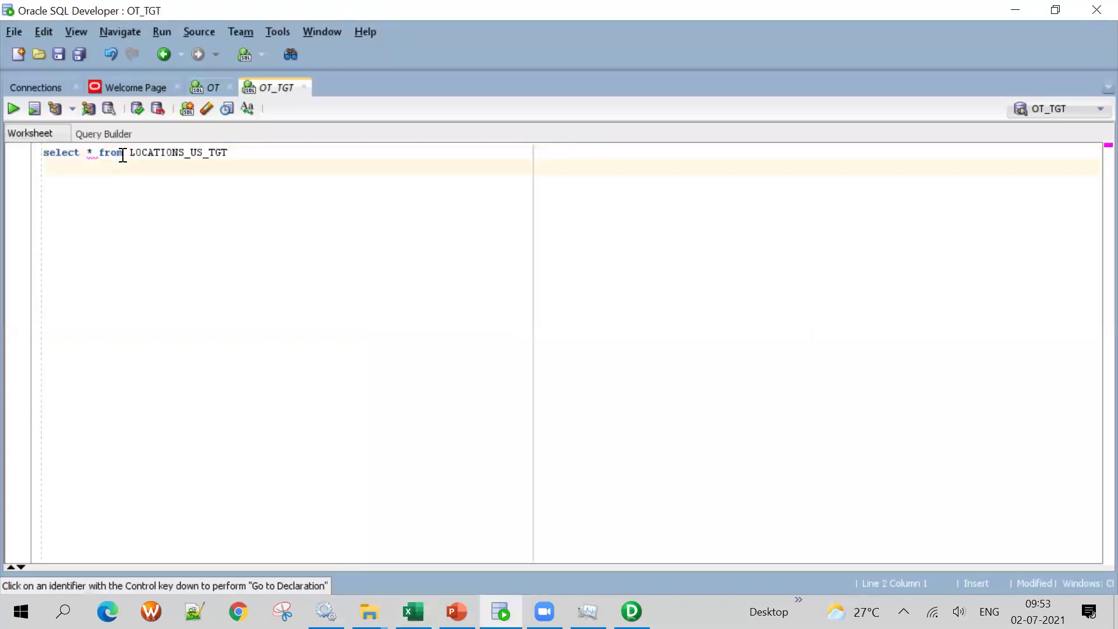
click(13, 109)
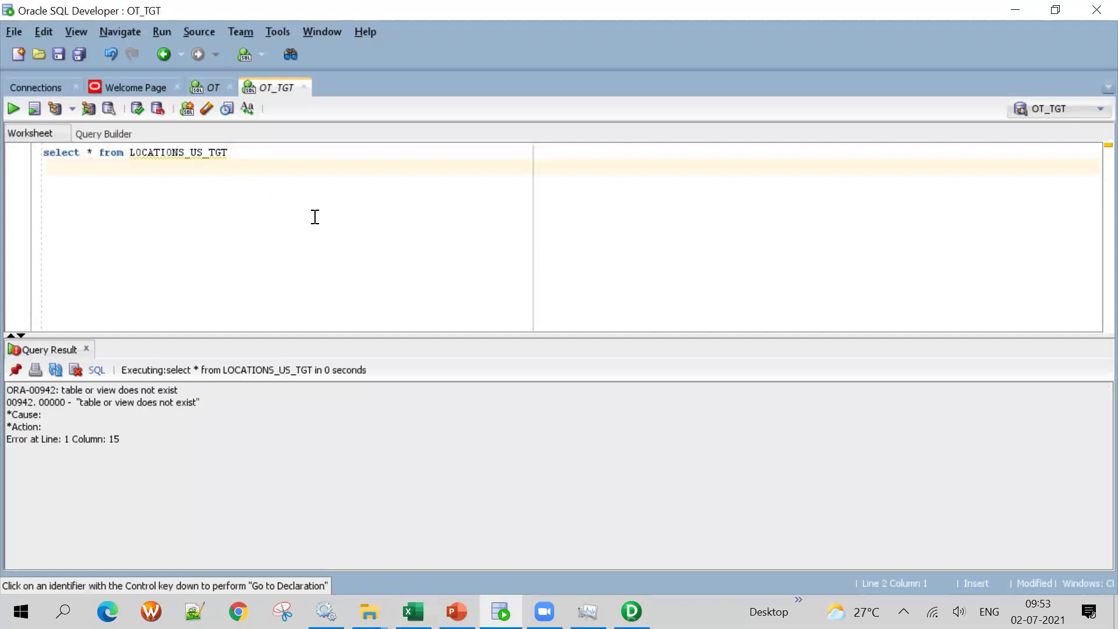
key(alt+Tab)
key(alt+Tab)
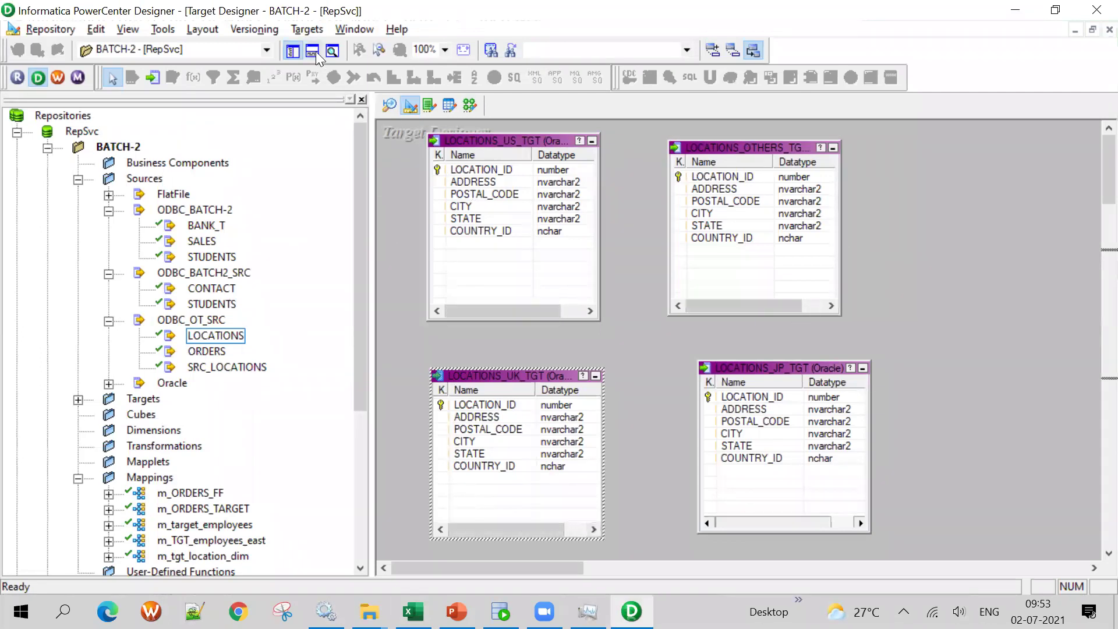
Generate and execute the target table SQL on ODBC_OT_TGT, overwriting MKTABLES.SQL, then close the dialog
click(300, 29)
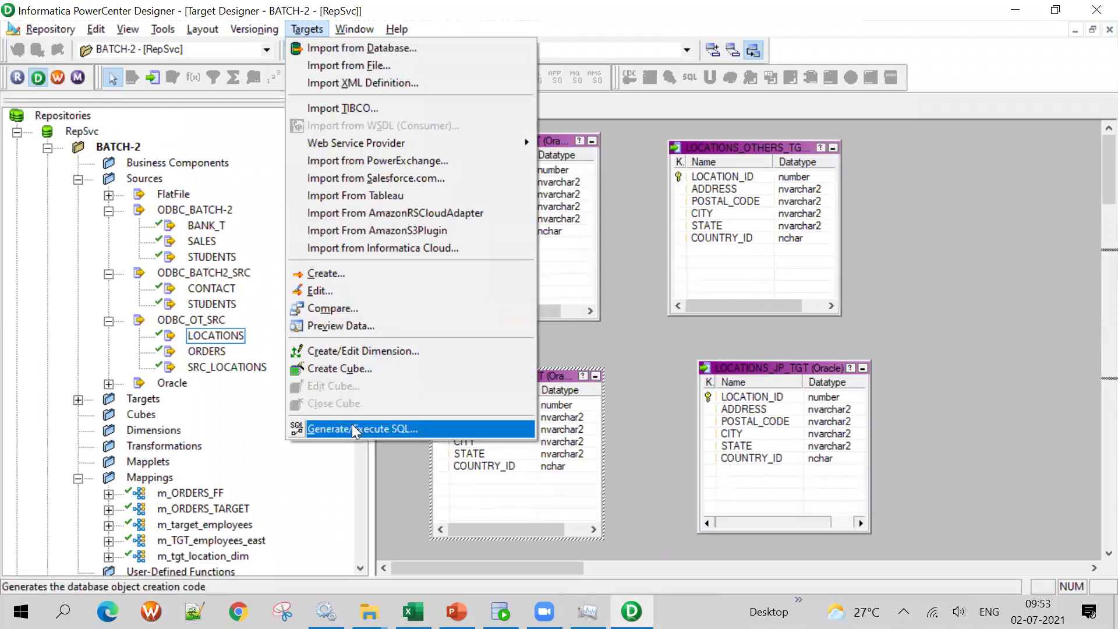
click(352, 424)
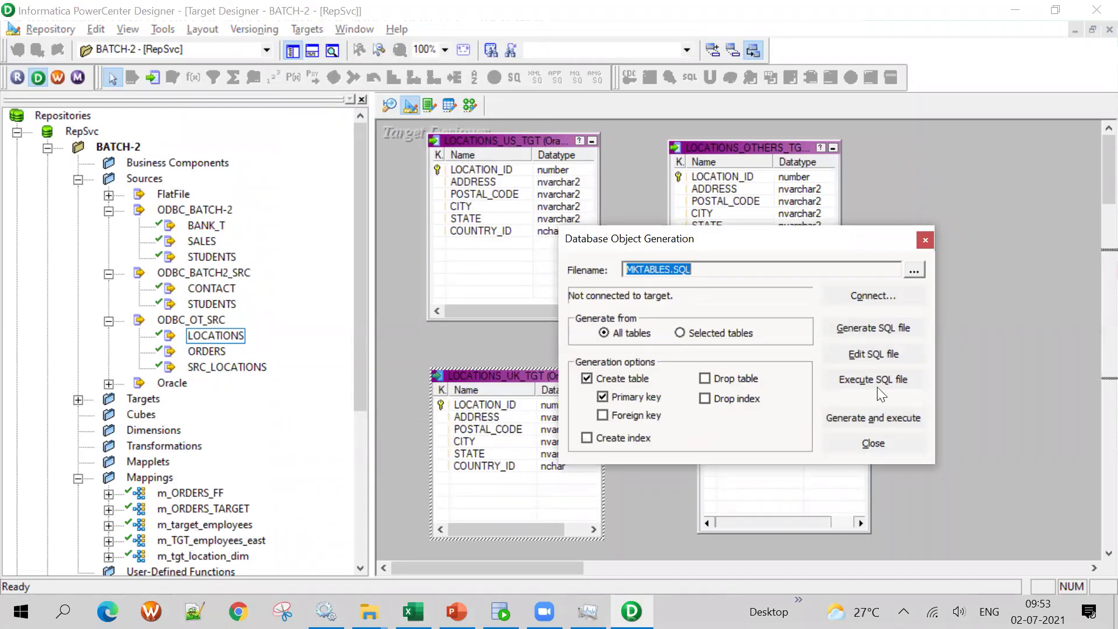
click(882, 415)
click(760, 319)
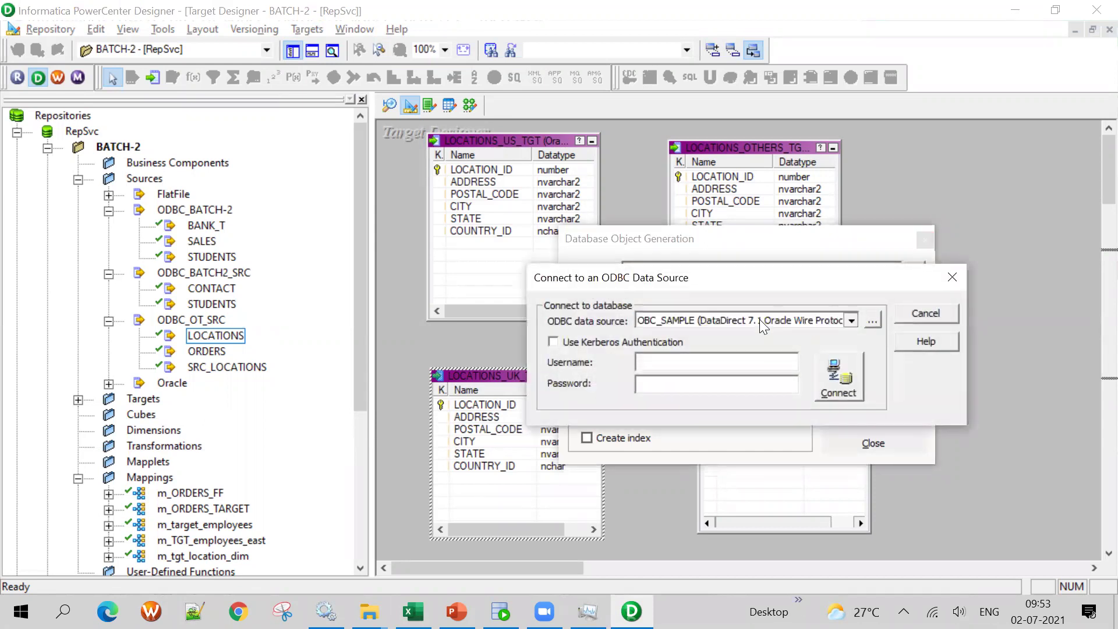
click(723, 414)
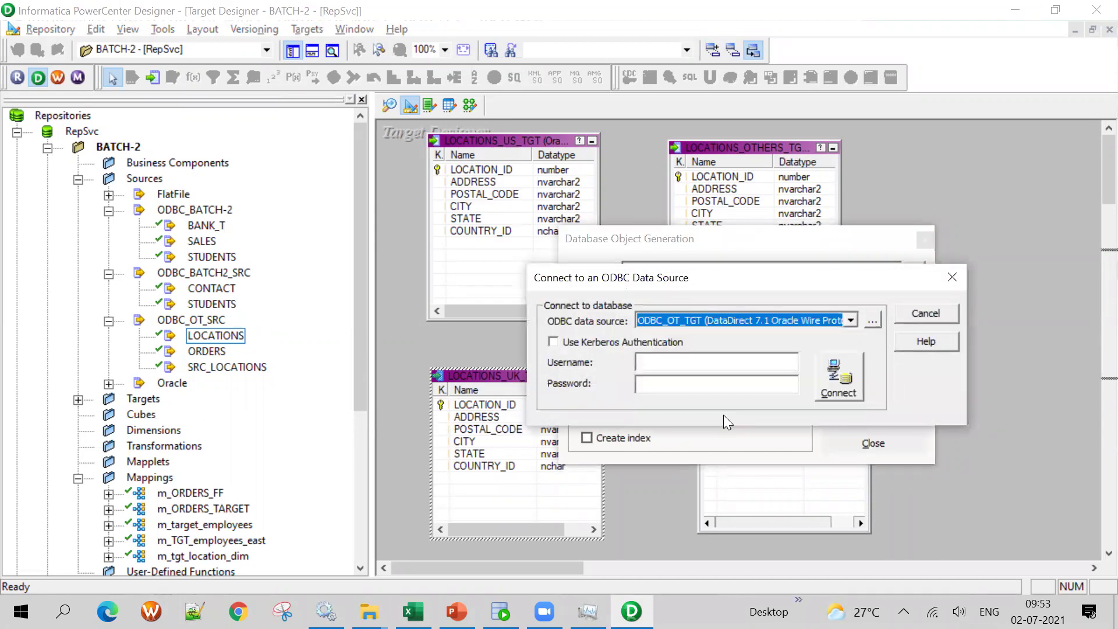
click(685, 364)
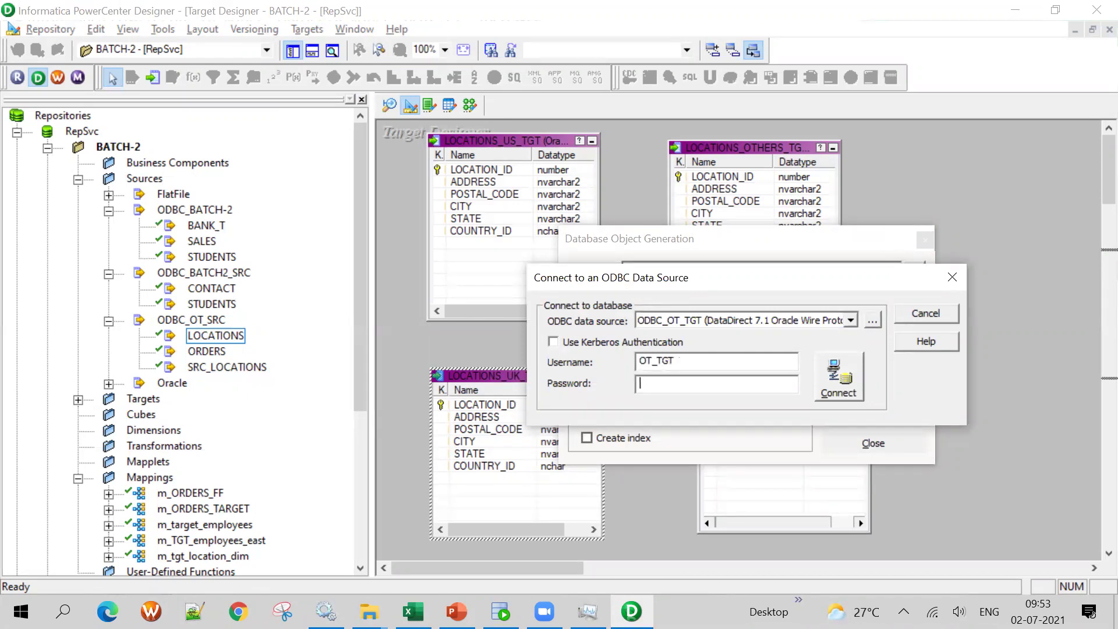
key(Return)
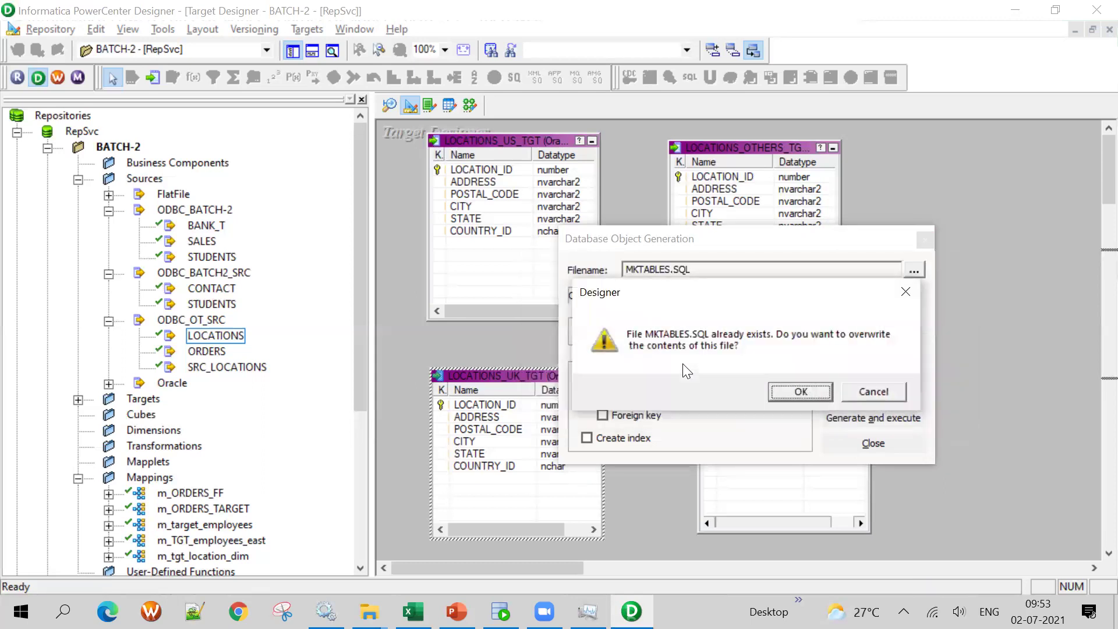
click(797, 392)
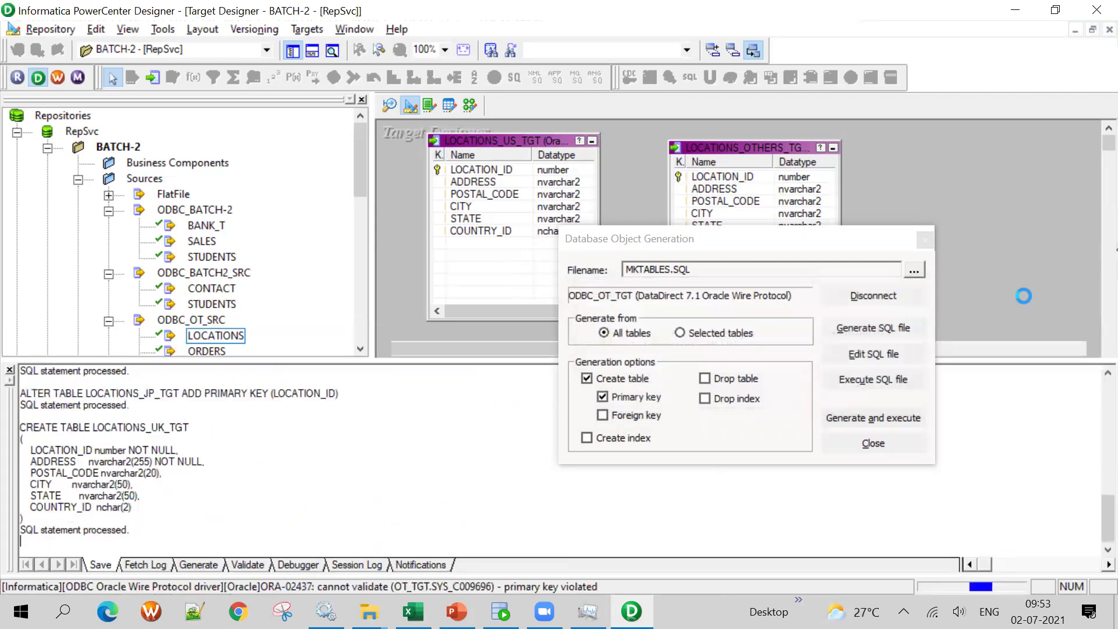
click(925, 240)
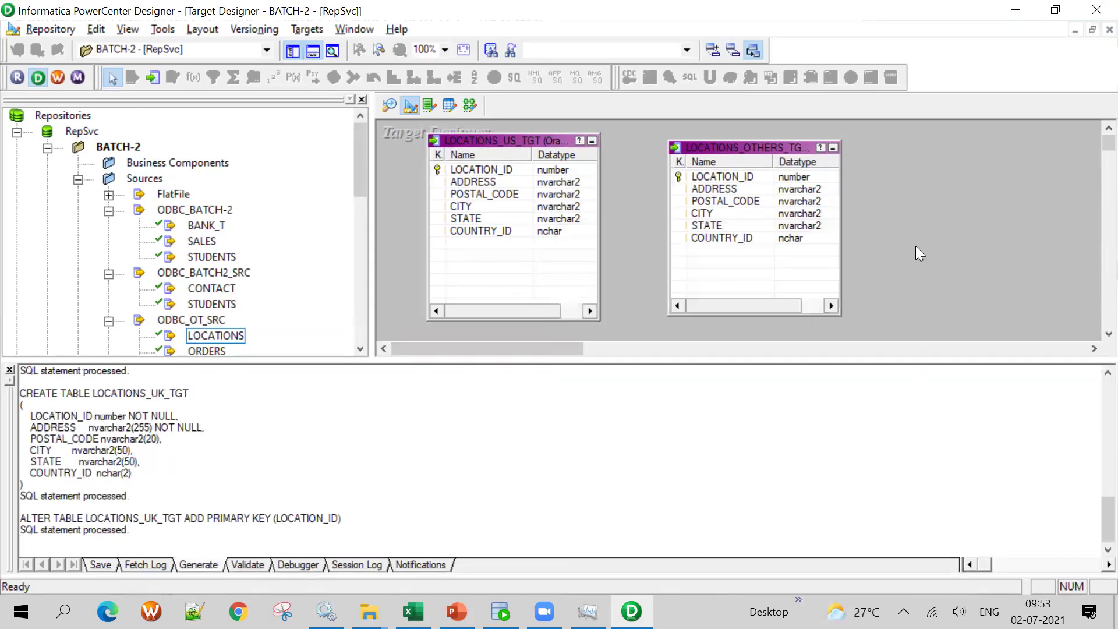
Review the LOCATIONS targets' CREATE TABLE and primary key statements in the Output log
scroll(424, 467, up, 6)
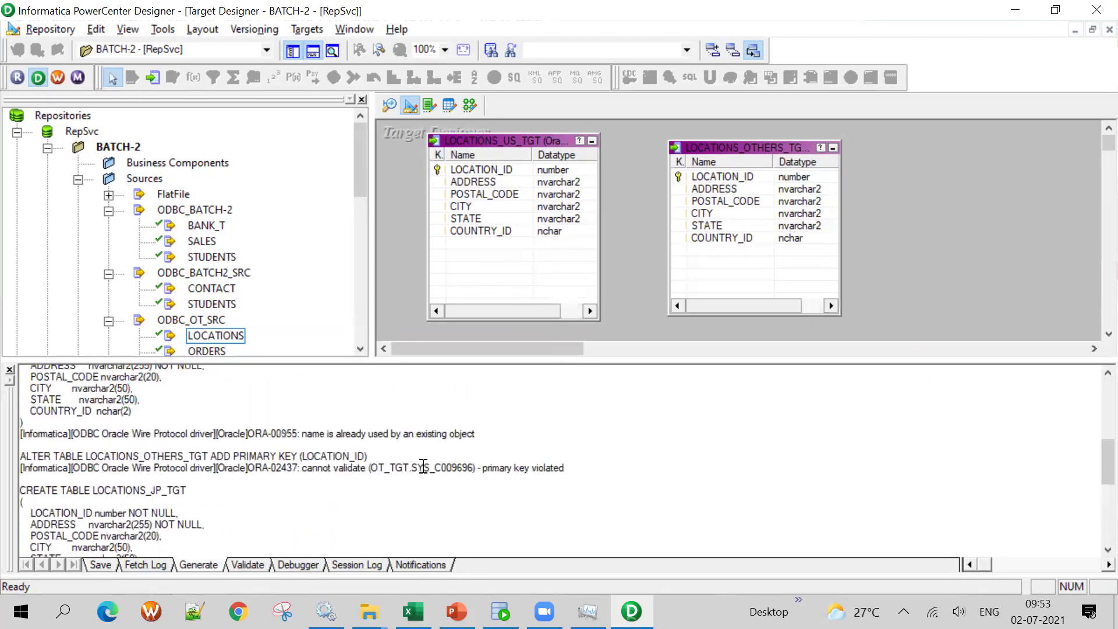
scroll(423, 466, up, 5)
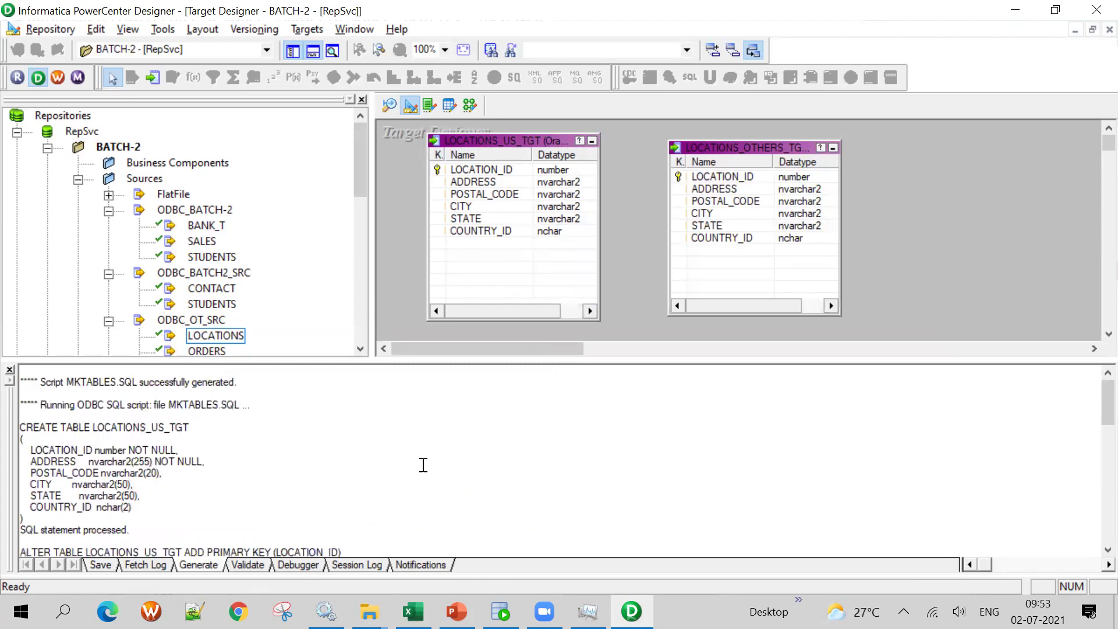
drag(93, 427, 201, 427)
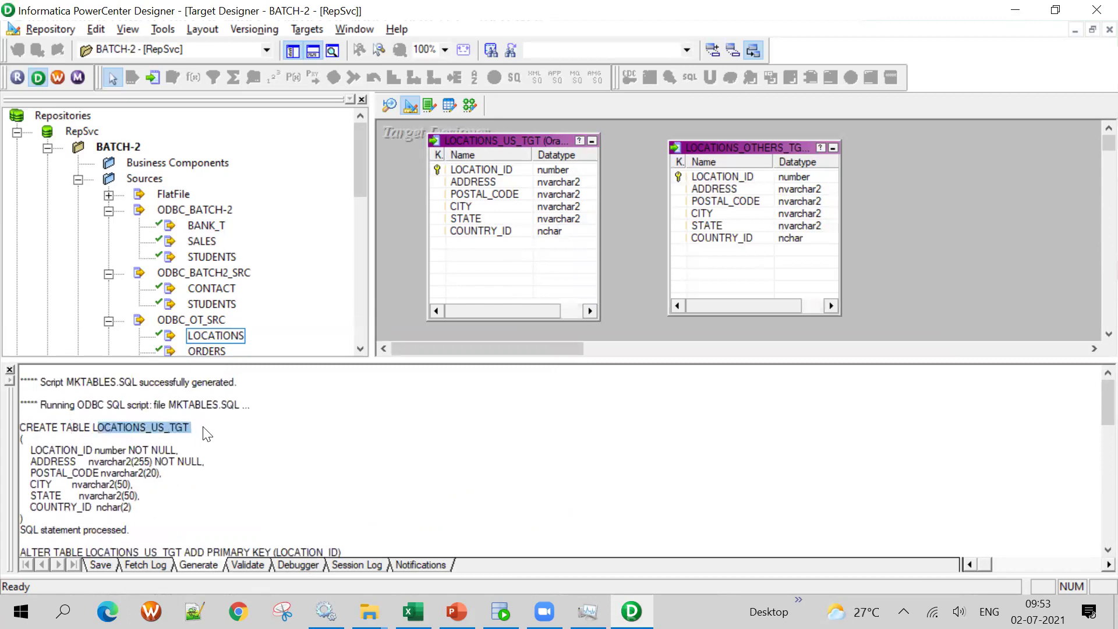
scroll(174, 437, down, 1)
drag(139, 476, 39, 434)
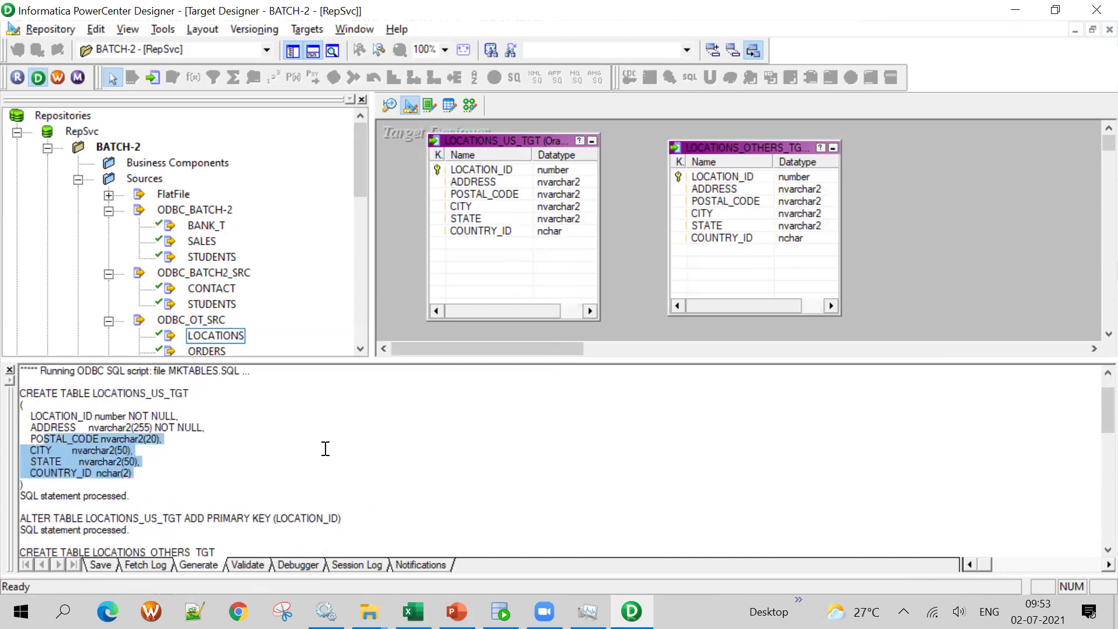
scroll(326, 448, down, 2)
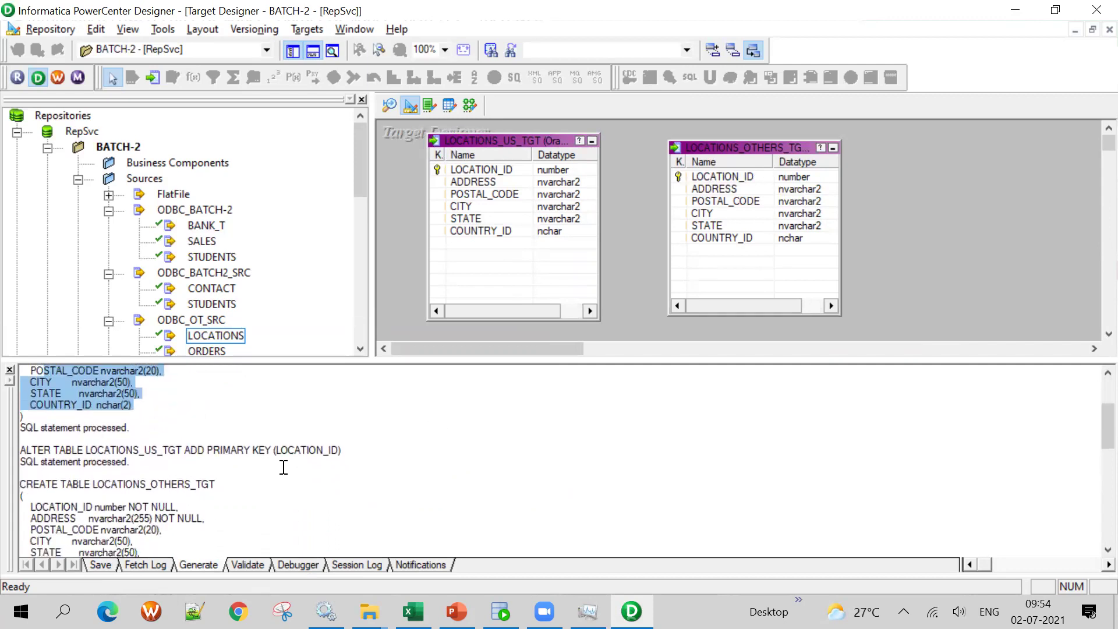
drag(369, 449, 39, 428)
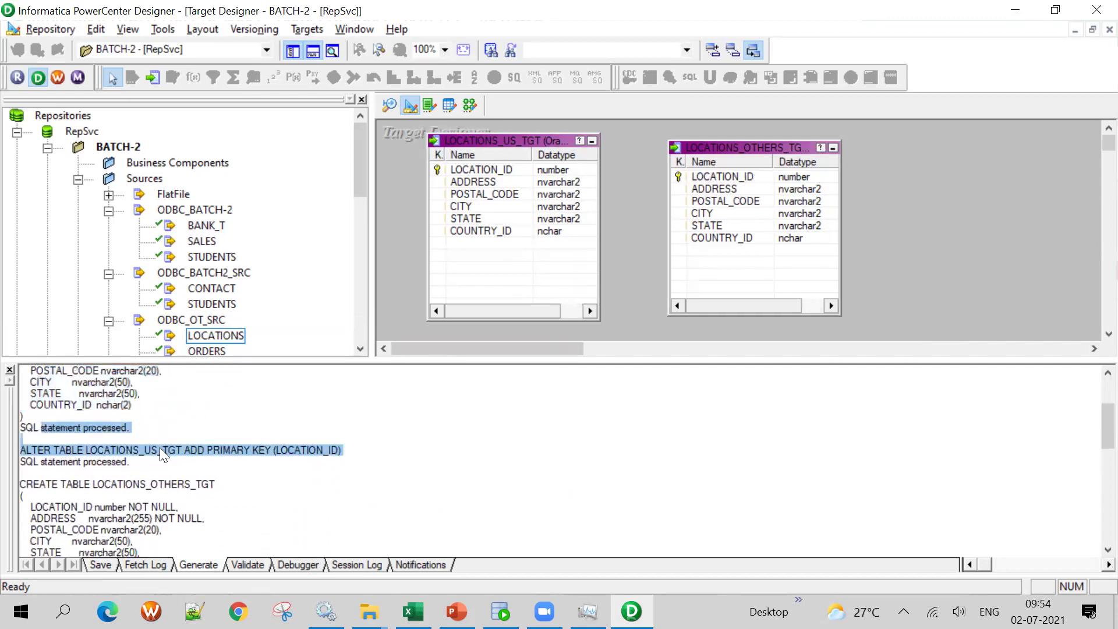
drag(157, 447, 161, 447)
drag(252, 450, 350, 461)
scroll(350, 460, down, 2)
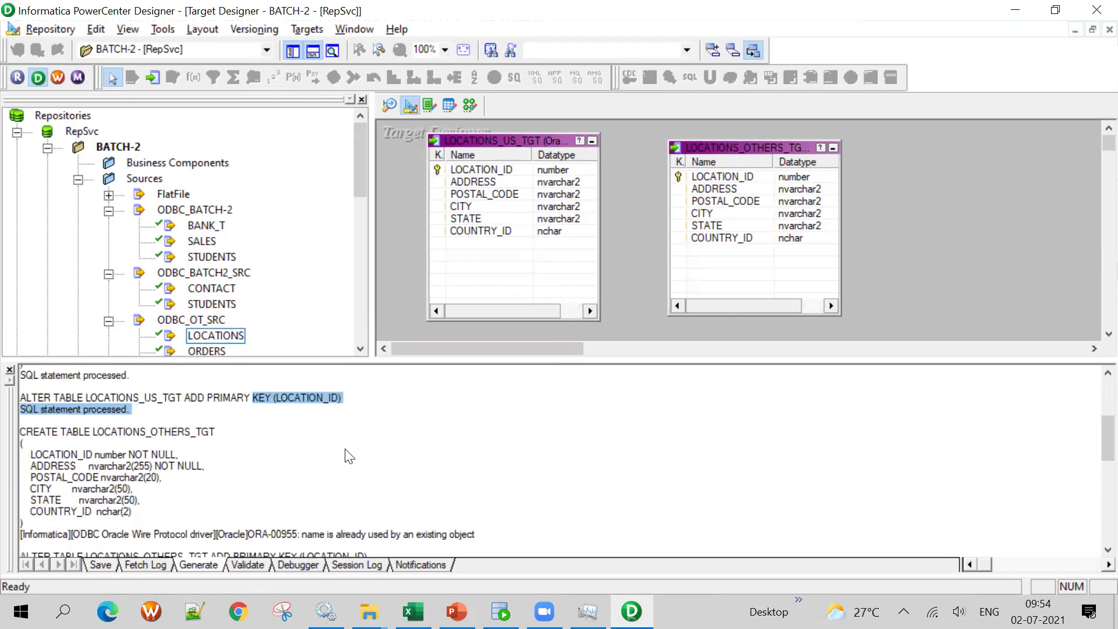
double_click(93, 421)
scroll(272, 439, down, 2)
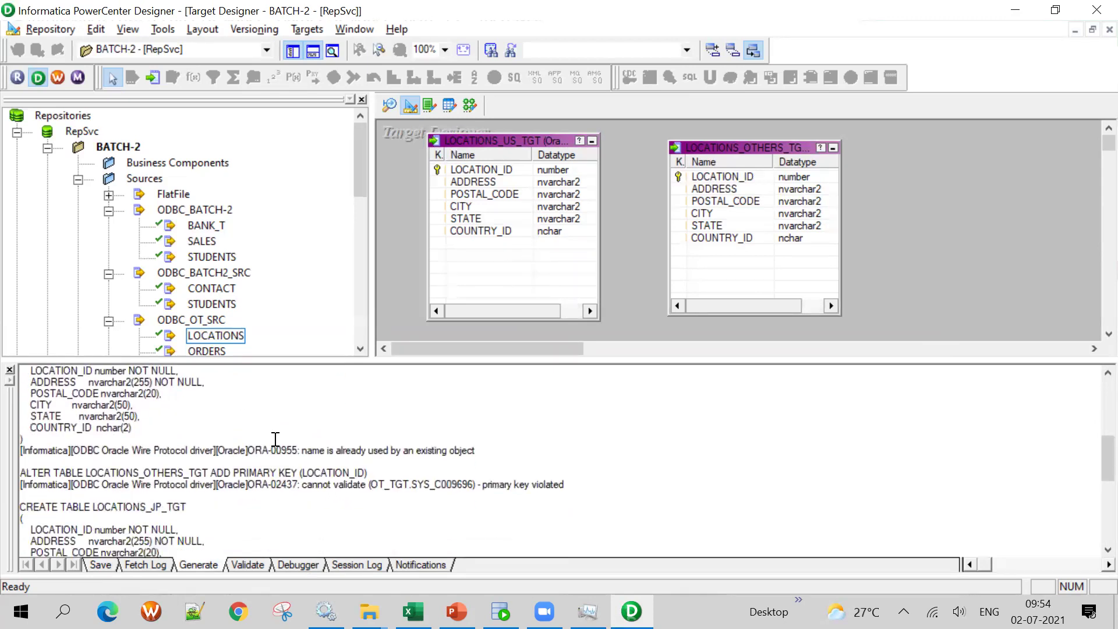
scroll(276, 439, up, 1)
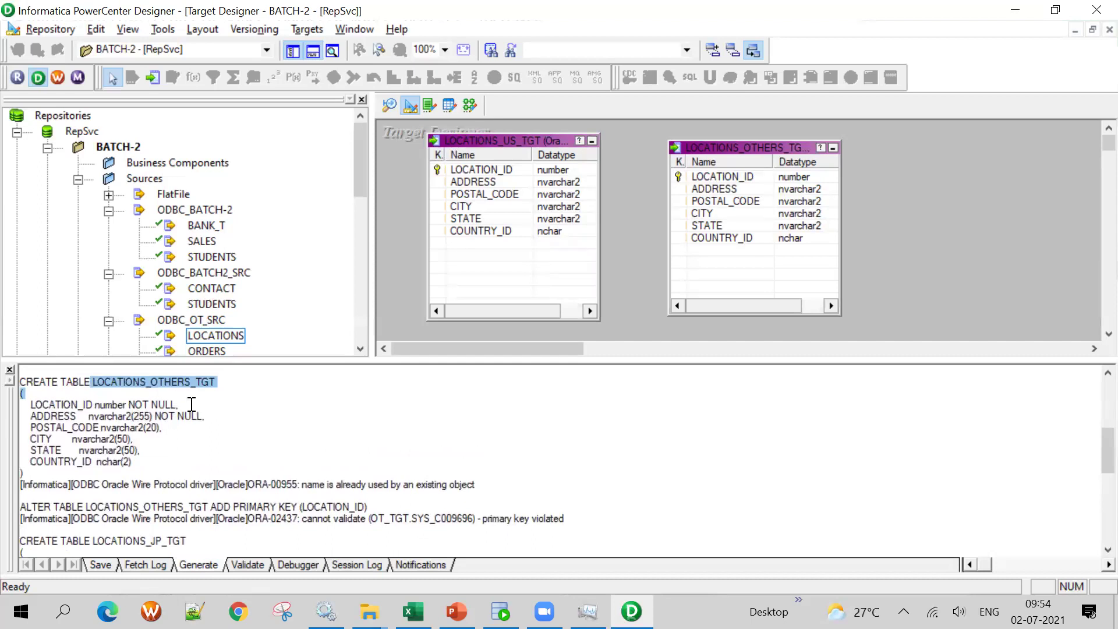
click(141, 384)
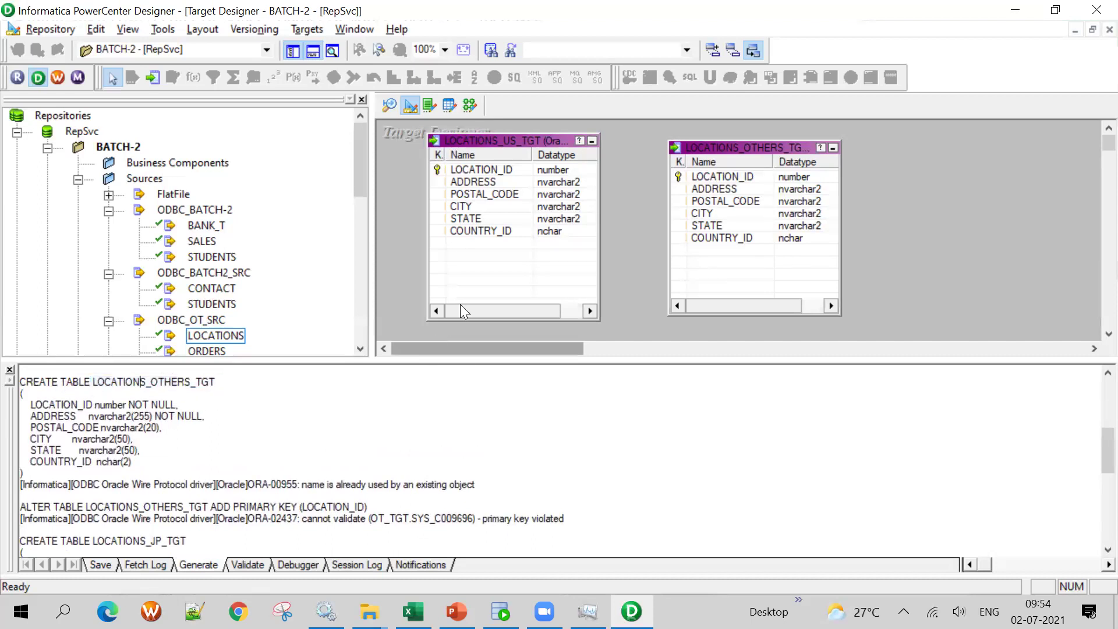
Clear the target tables from the workspace and rerun the LOCATIONS_US_TGT query in SQL Developer
right_click(869, 165)
click(905, 193)
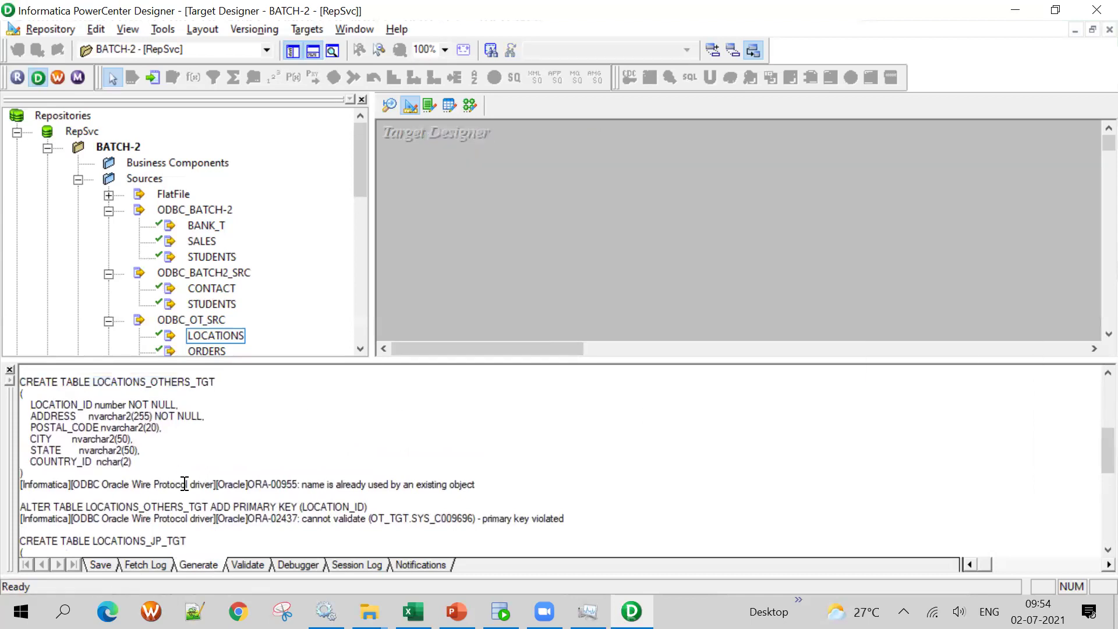
scroll(220, 452, up, 6)
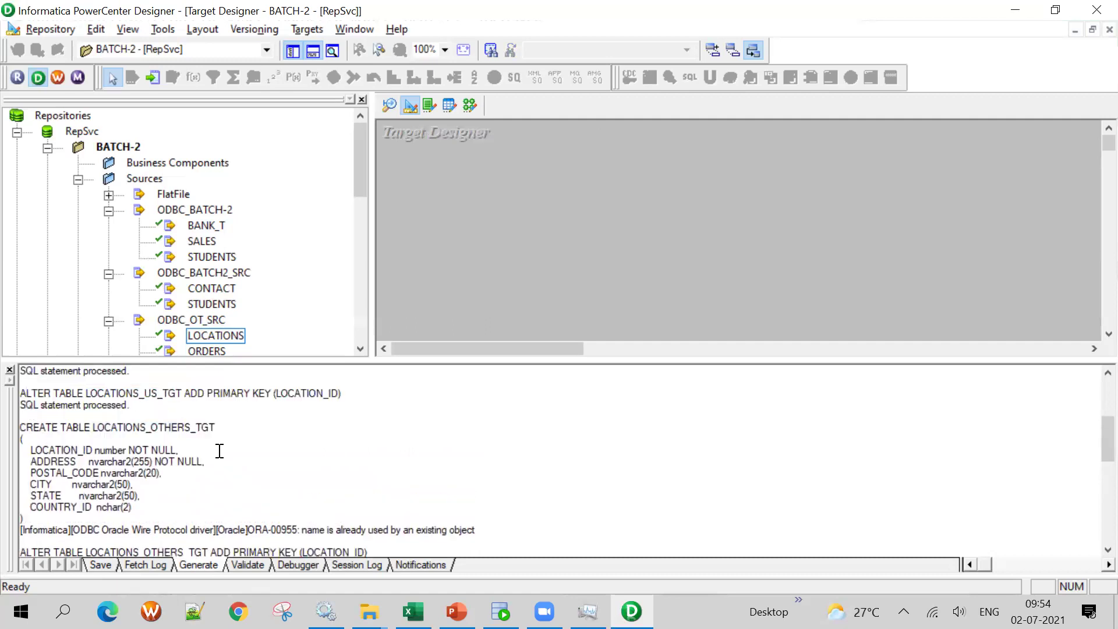
drag(195, 434, 88, 431)
key(ctrl+c)
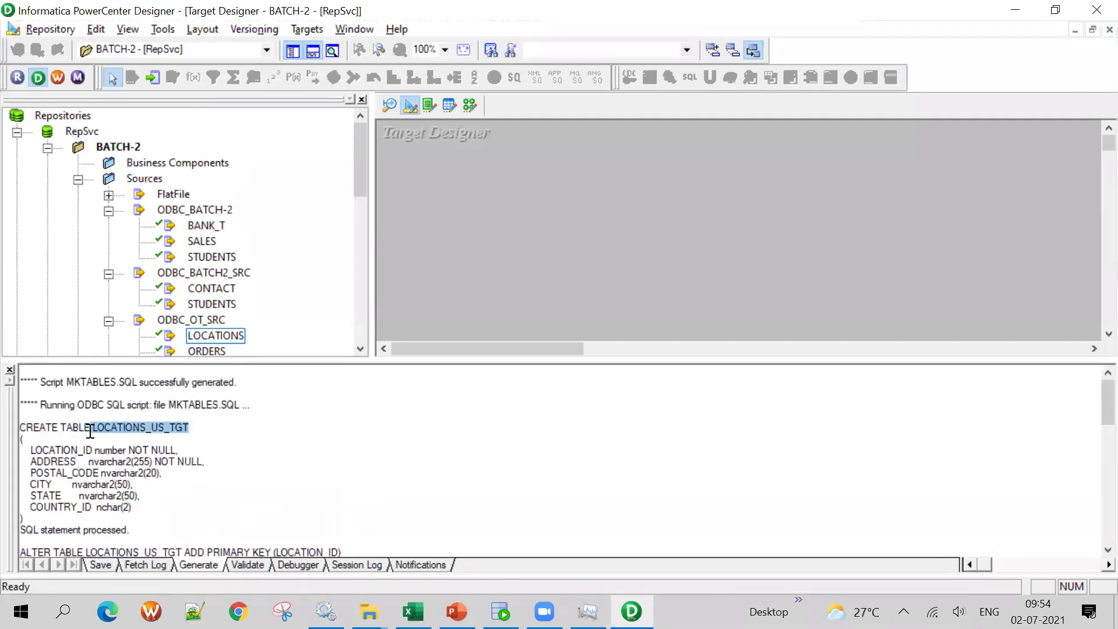
click(501, 612)
double_click(152, 146)
key(ctrl+v)
click(12, 111)
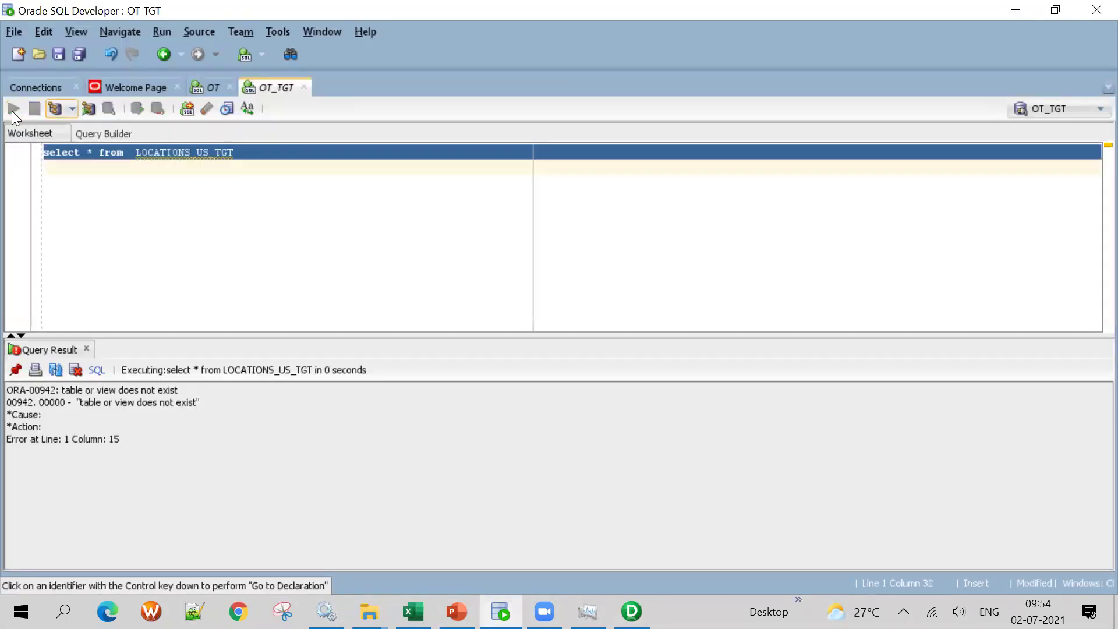
Duplicate the LOCATIONS_US_TGT select query onto a new worksheet line
drag(254, 149, 98, 122)
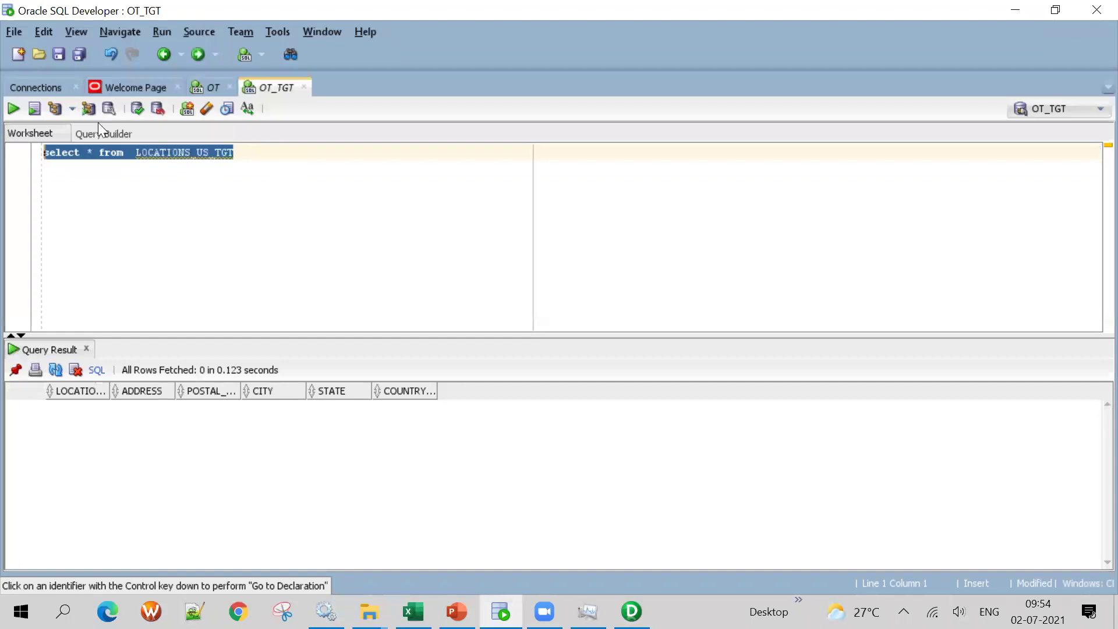
key(ctrl+c)
key(End)
key(Return)
key(Return)
key(ctrl+v)
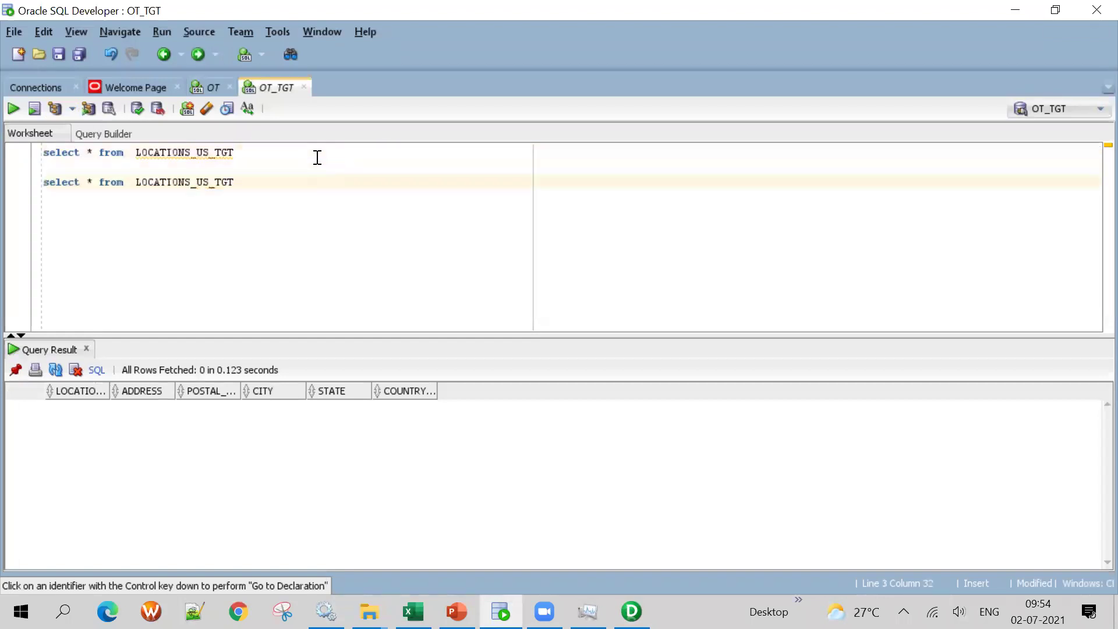
Change the copied query to LOCATIONS_OTHERS_TGT, using the name from the Designer log, and run it
key(alt+Tab)
scroll(110, 454, down, 3)
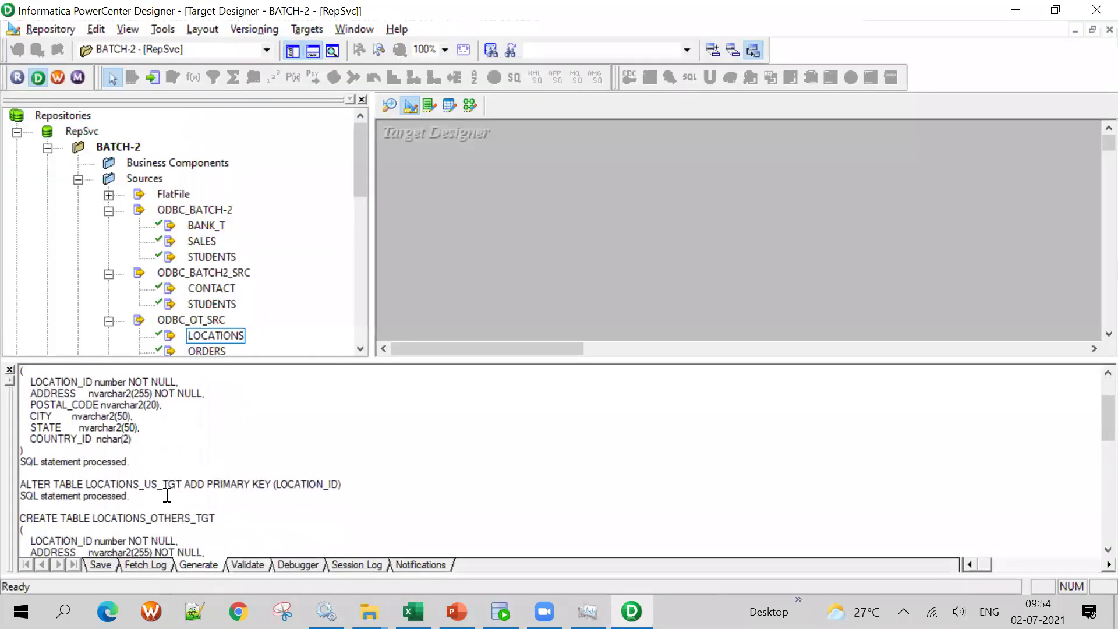
double_click(157, 479)
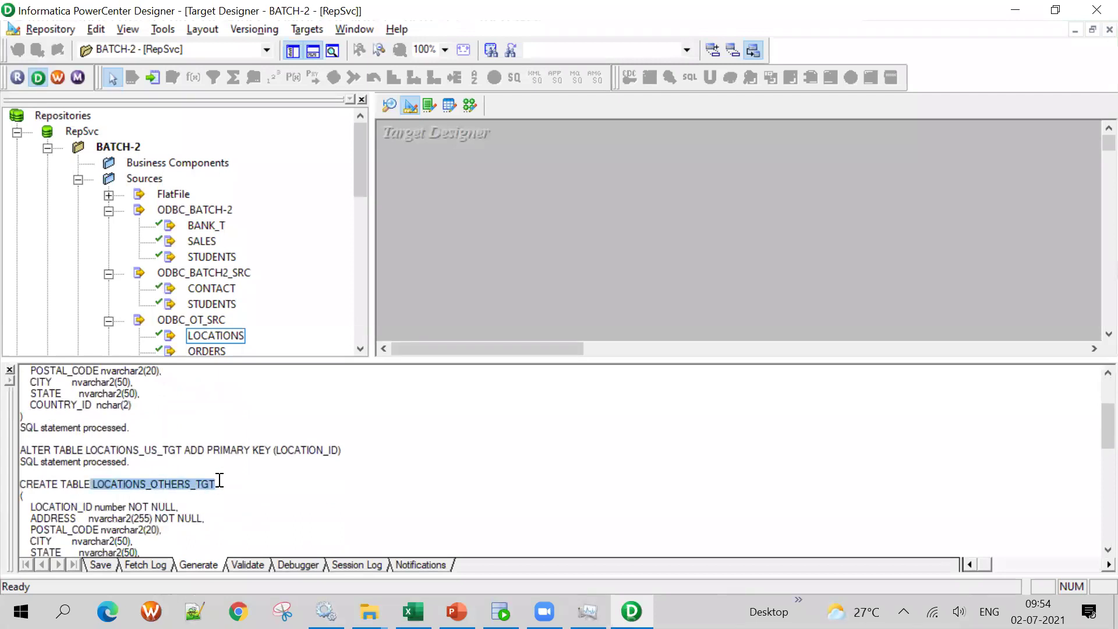
key(alt+Tab)
double_click(198, 182)
key(ctrl+v)
drag(280, 182, 34, 183)
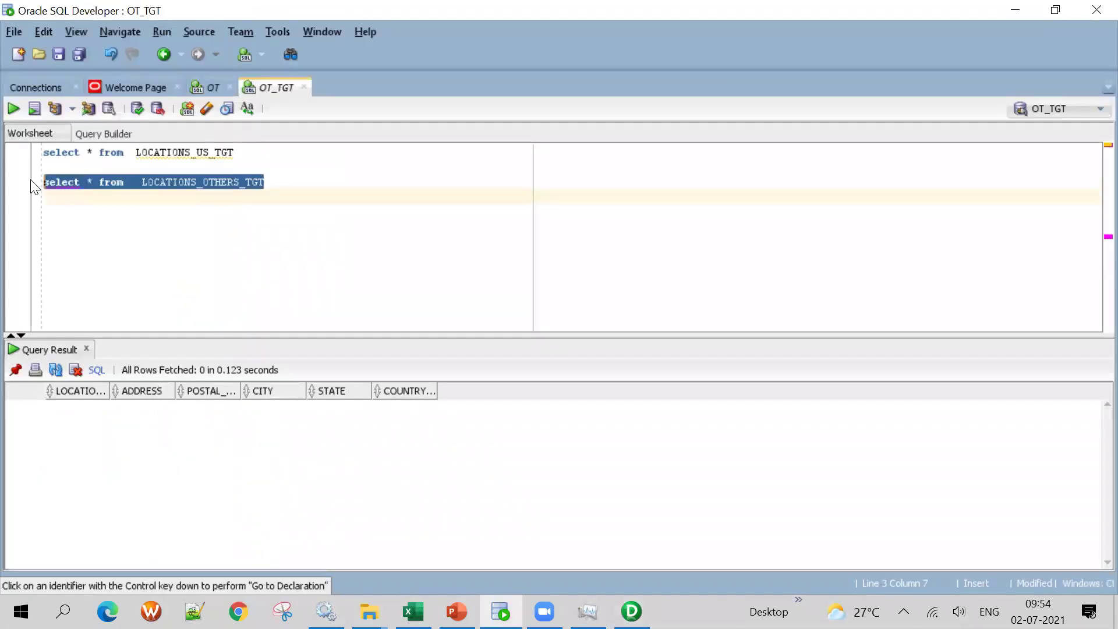
click(13, 109)
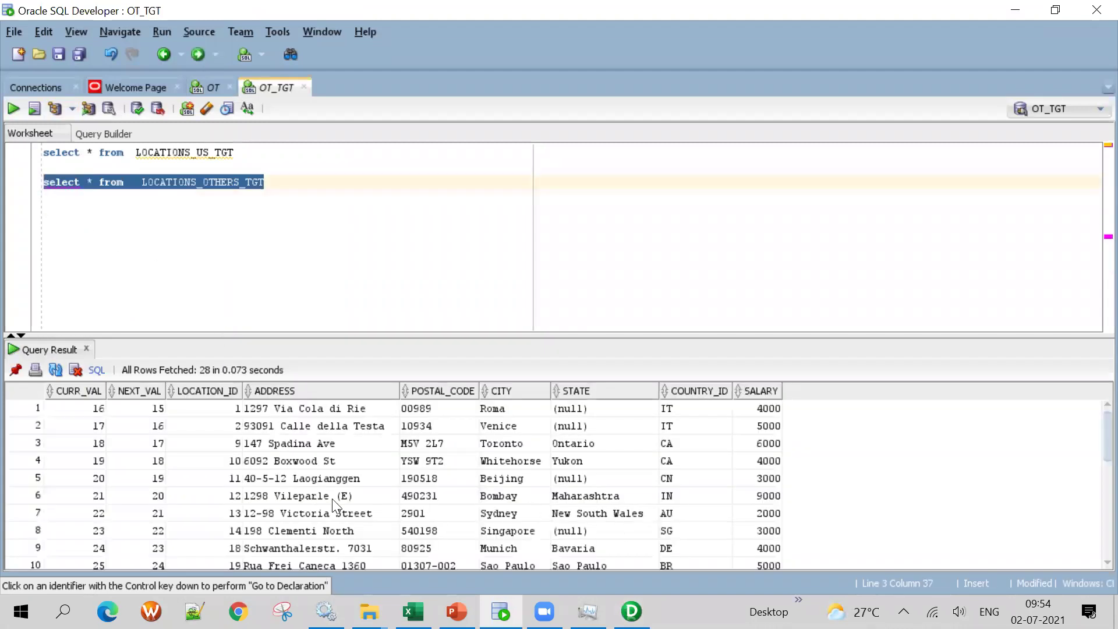
Copy LOCATIONS_JP_TGT from the Designer log onto a new worksheet line
key(alt+Tab)
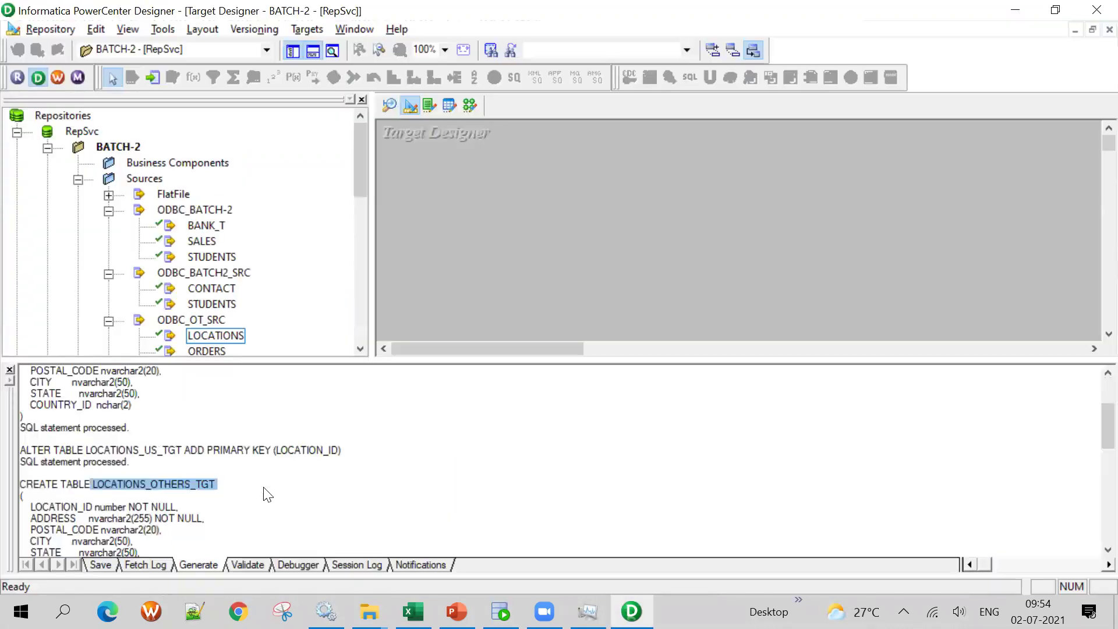
scroll(268, 494, down, 3)
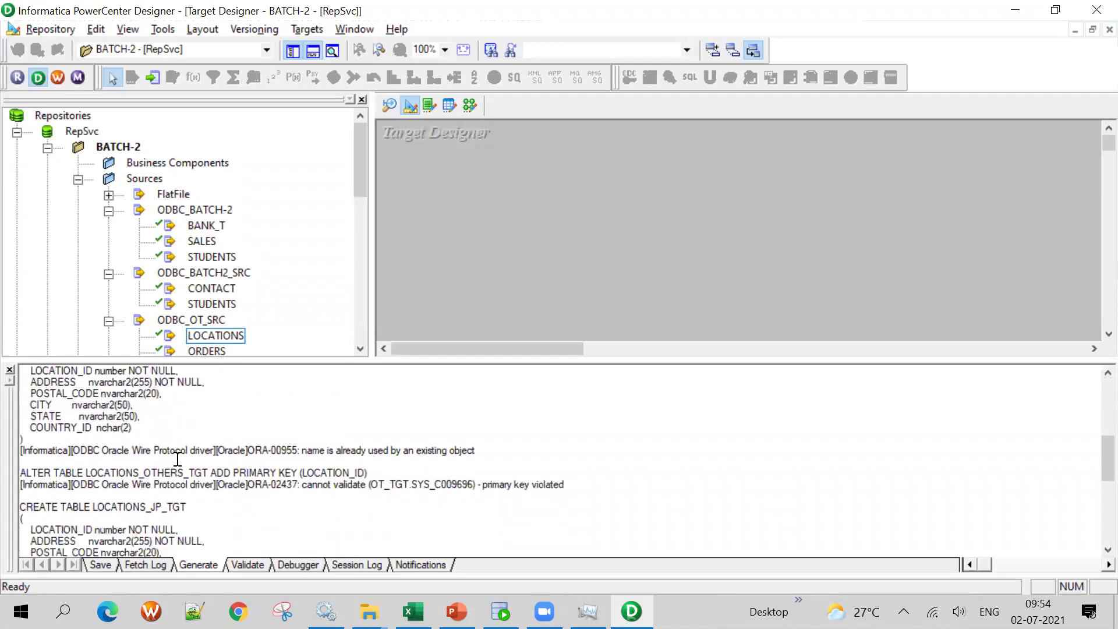
drag(90, 505, 201, 507)
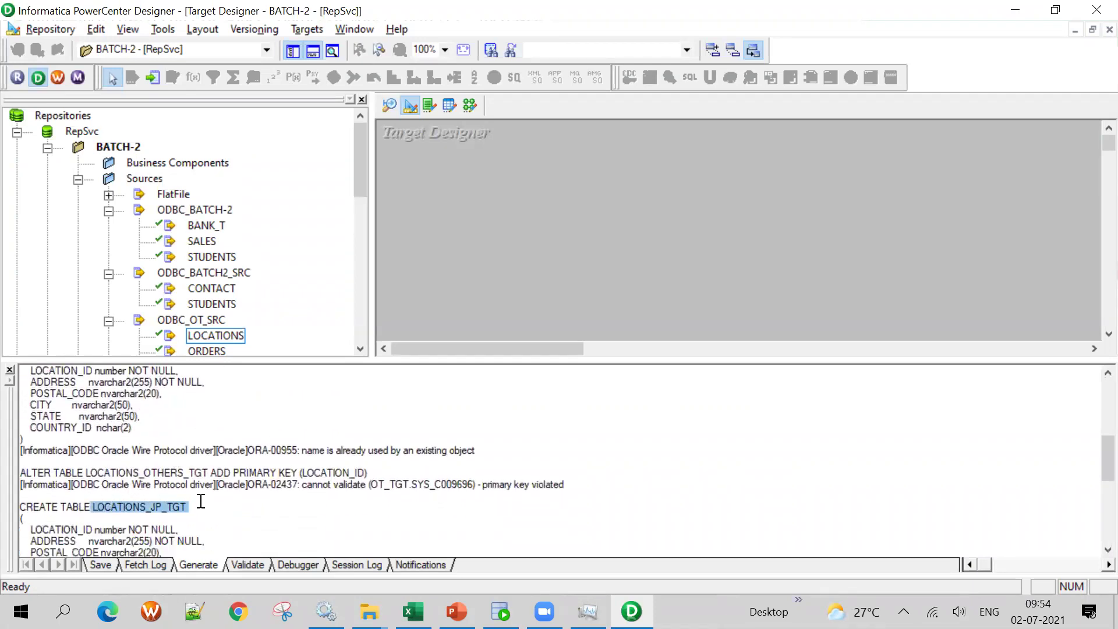
scroll(249, 497, down, 3)
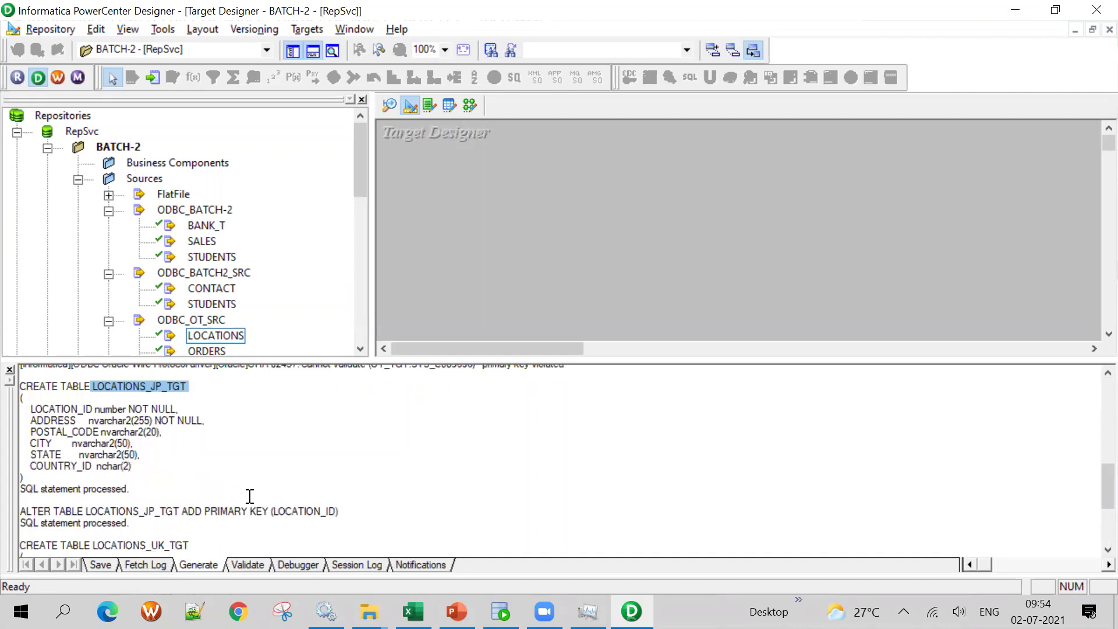
scroll(250, 496, down, 1)
drag(139, 496, 21, 496)
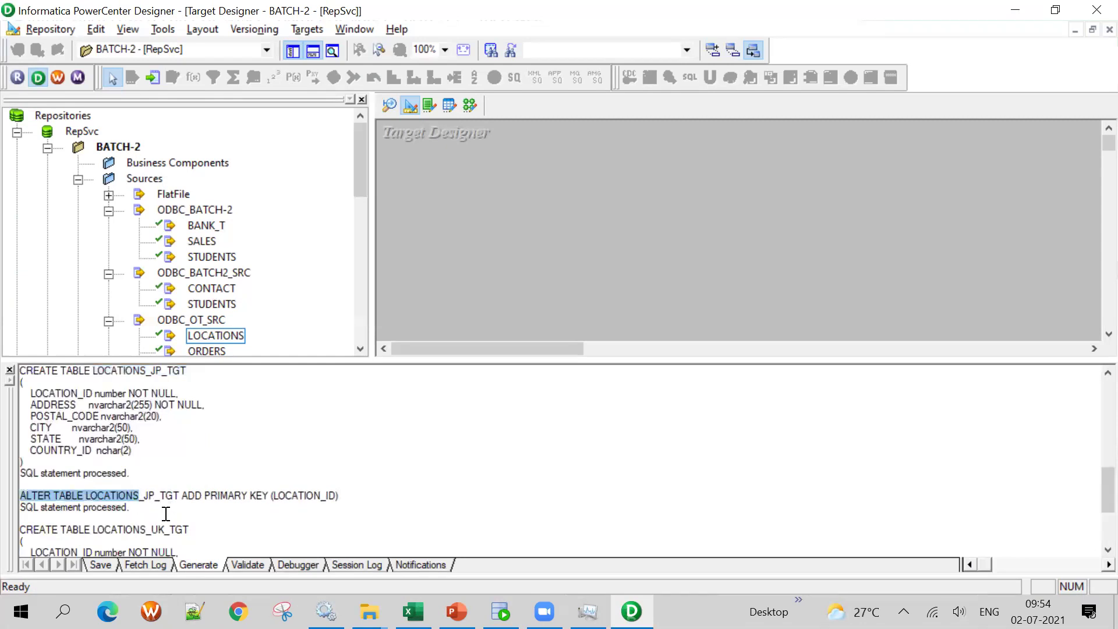
scroll(148, 476, up, 2)
key(alt+Tab)
click(304, 187)
key(Return)
key(Return)
key(ctrl+v)
key(Return)
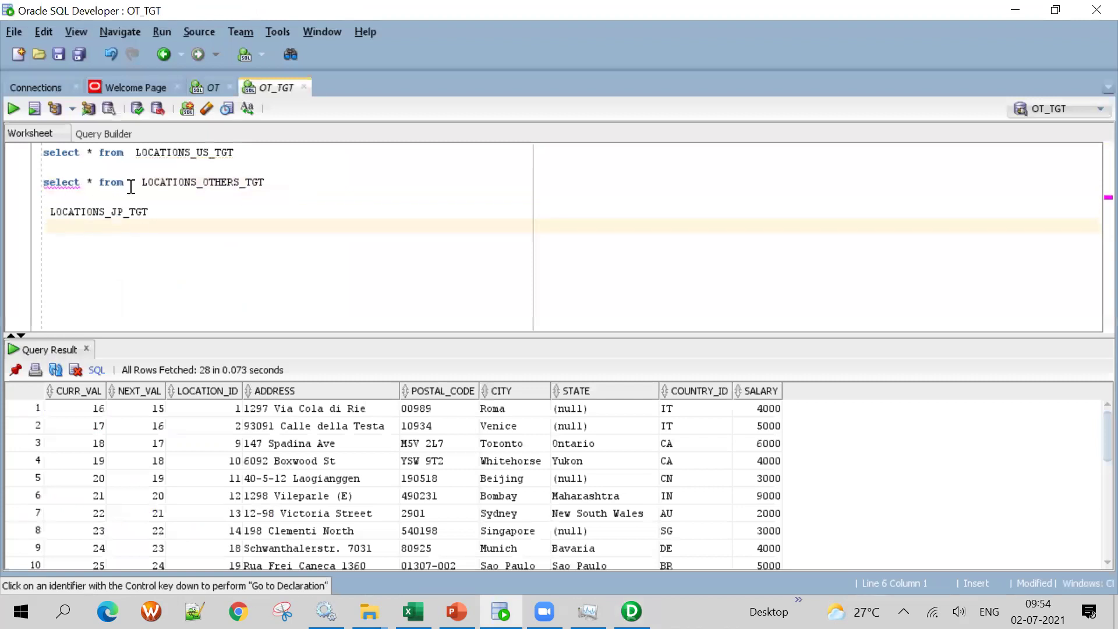
Complete the line as 'select * from LOCATIONS_JP_TGT' and run it on the OT_TGT worksheet
drag(131, 182, 42, 182)
key(ctrl+c)
click(45, 212)
key(ctrl+v)
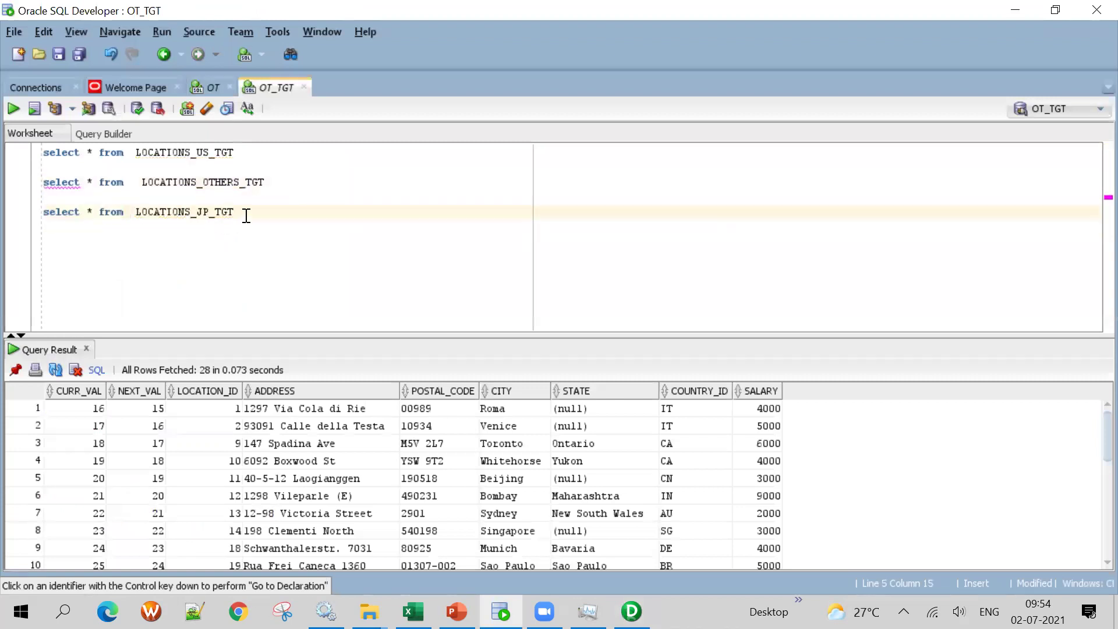
triple_click(245, 212)
click(9, 94)
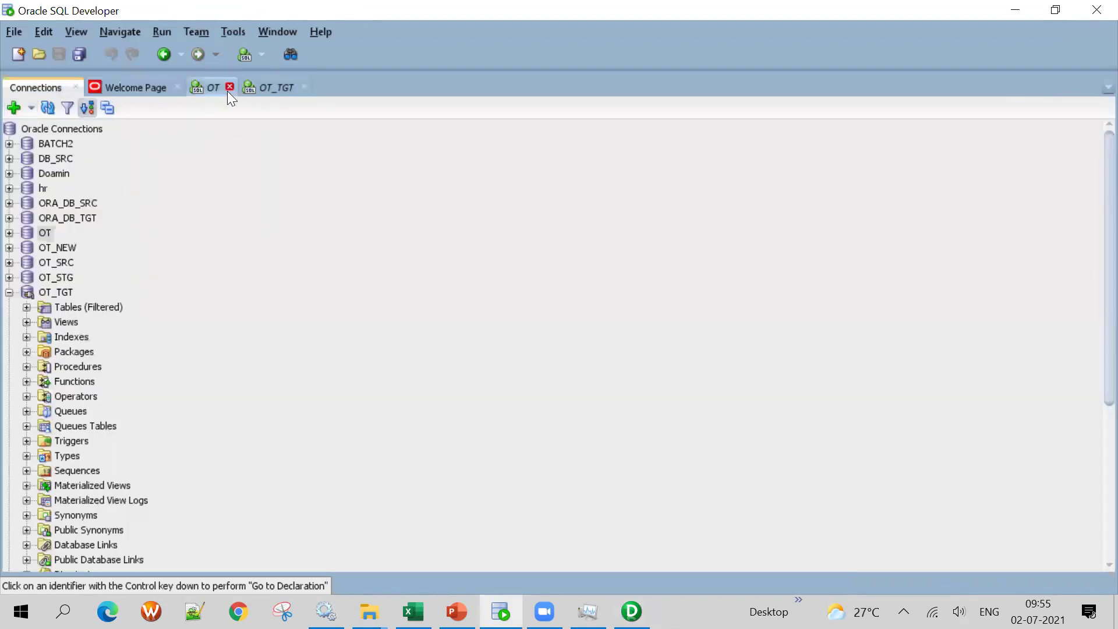
key(ctrl+Tab)
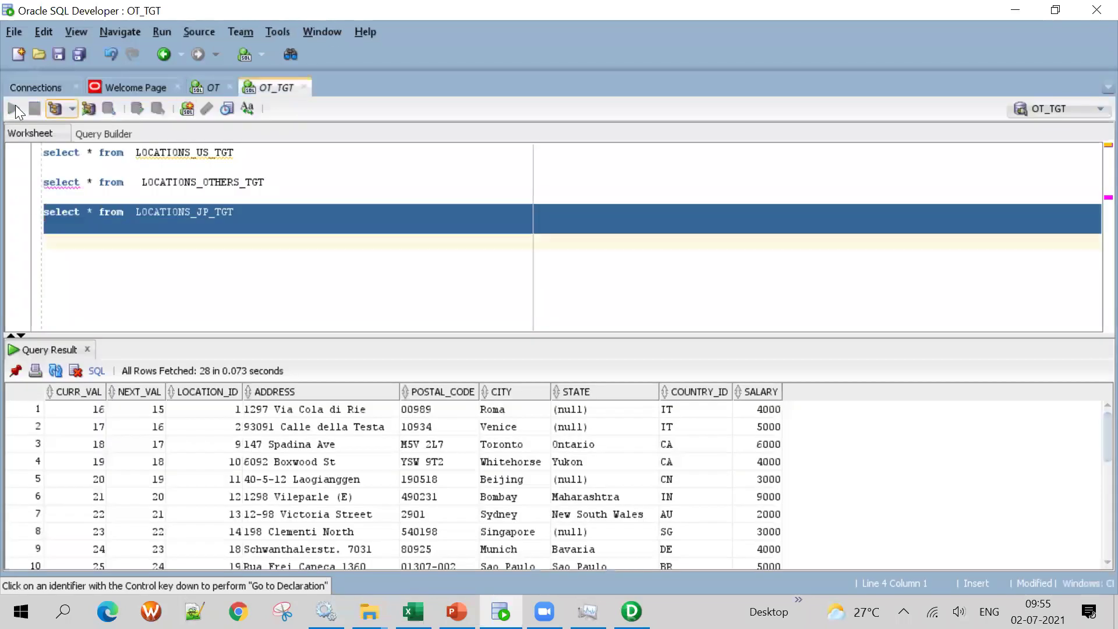
click(14, 107)
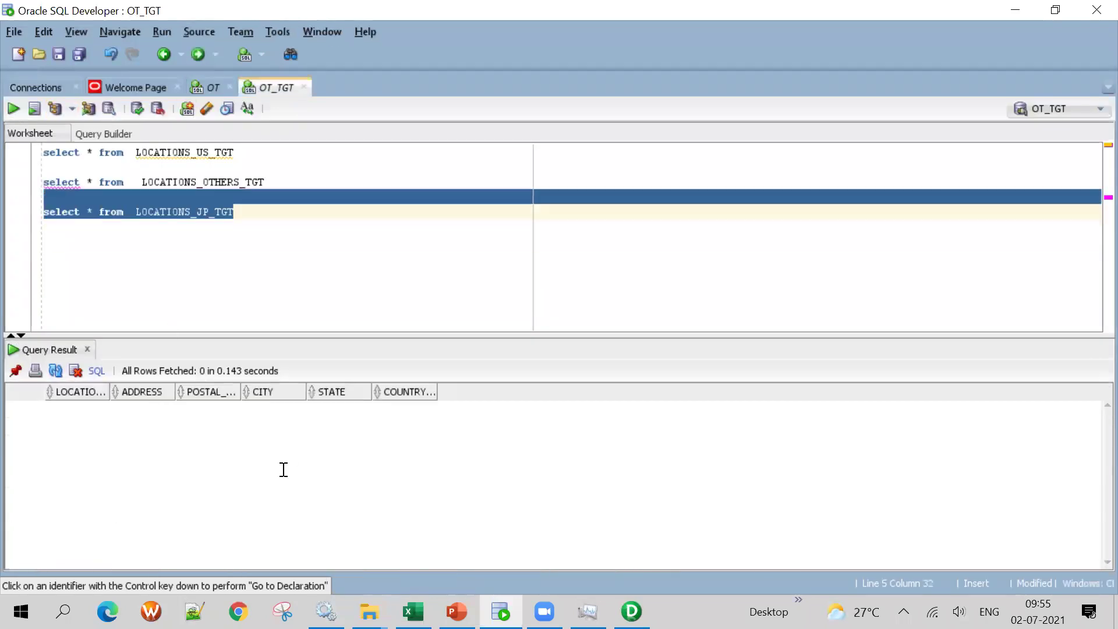
Copy LOCATIONS_UK_TGT from the Designer log onto a new line below the JP query
key(alt+Tab)
drag(396, 459, 134, 459)
scroll(169, 462, down, 2)
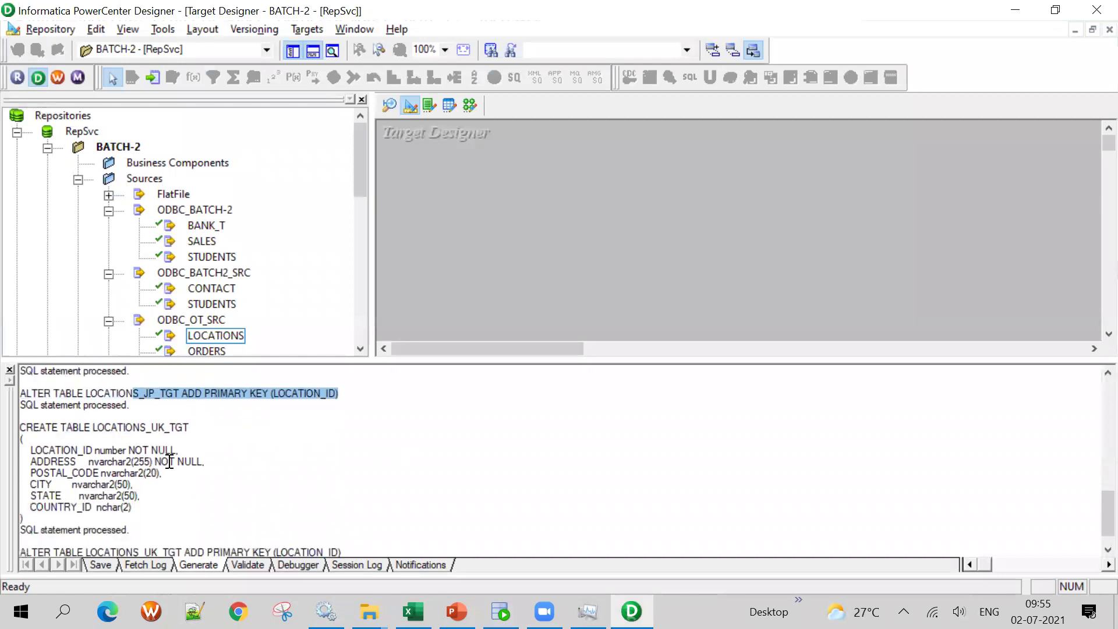
drag(94, 427, 201, 430)
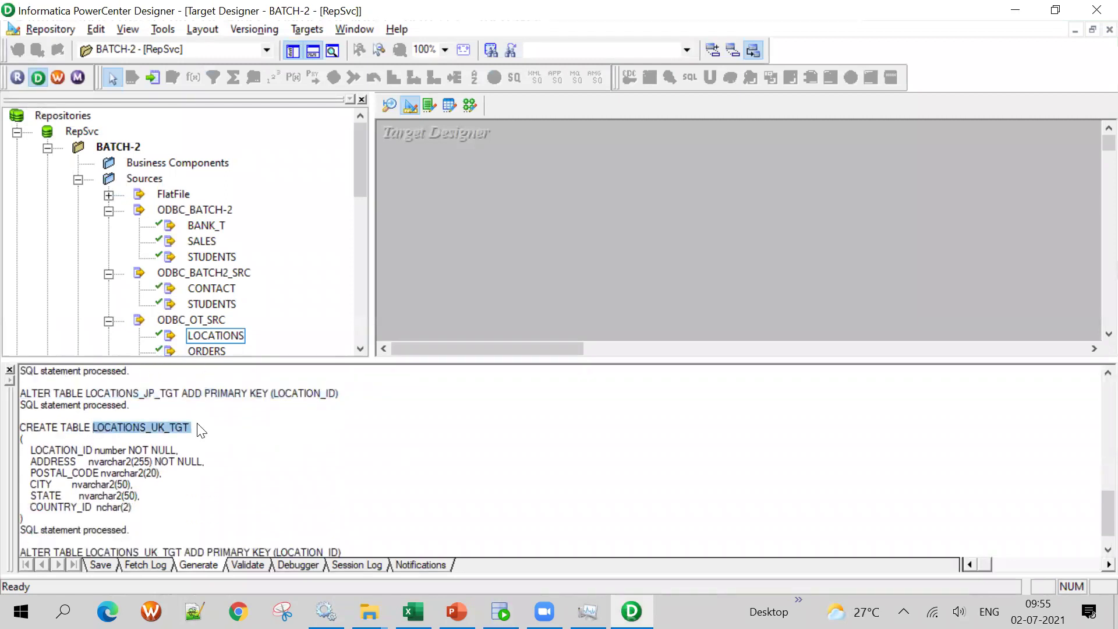
key(alt+Tab)
click(273, 216)
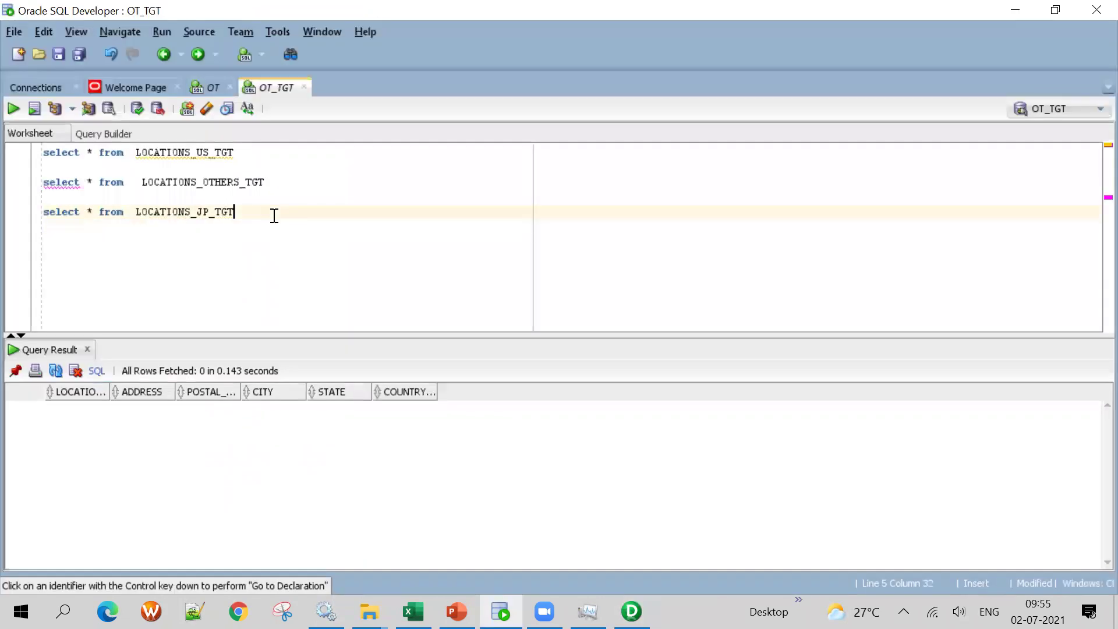
key(Return)
key(ctrl+v)
Complete the line as 'select * from LOCATIONS_UK_TGT' and run it, confirming the table is empty
mouse_move(124, 212)
mouse_down()
mouse_move(42, 227)
mouse_move(124, 212)
mouse_up()
key(ctrl+c)
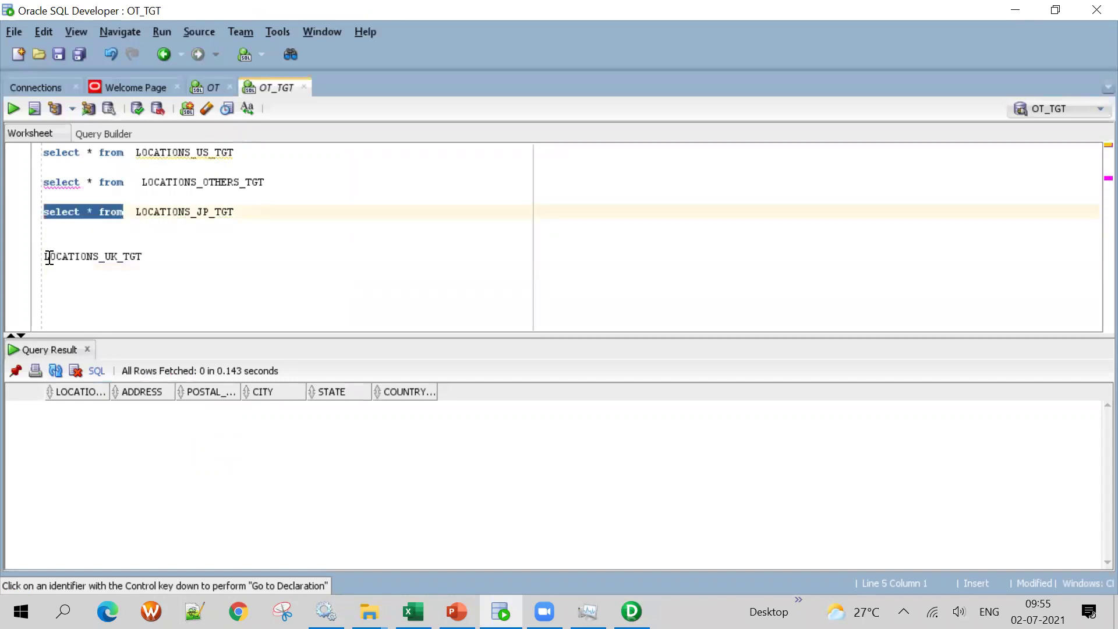
click(44, 257)
key(ctrl+v)
drag(298, 268, 43, 256)
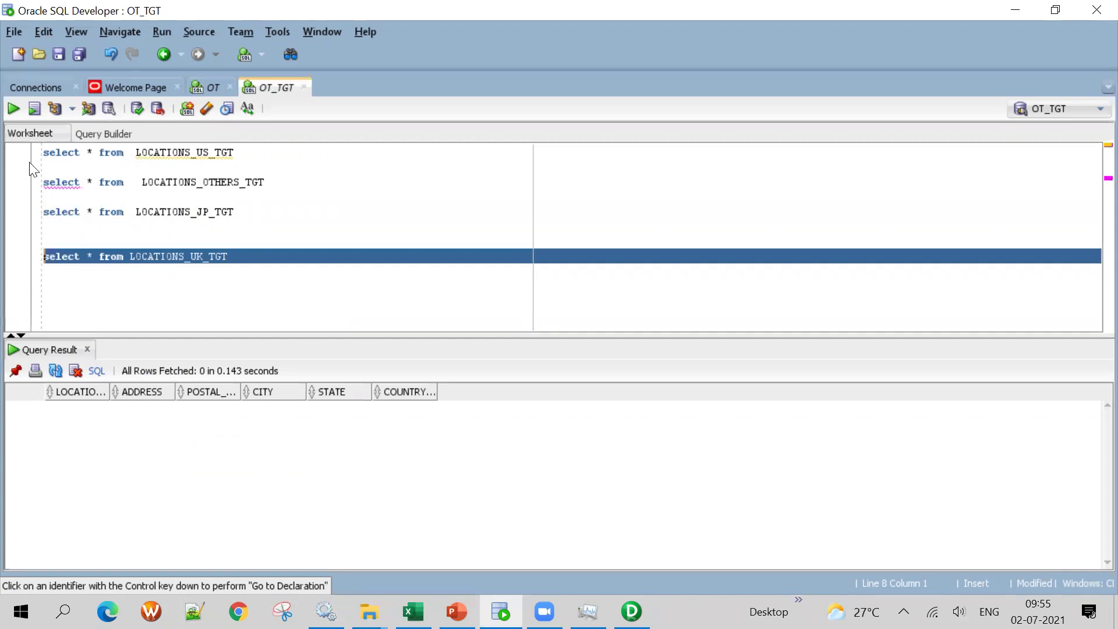
click(12, 108)
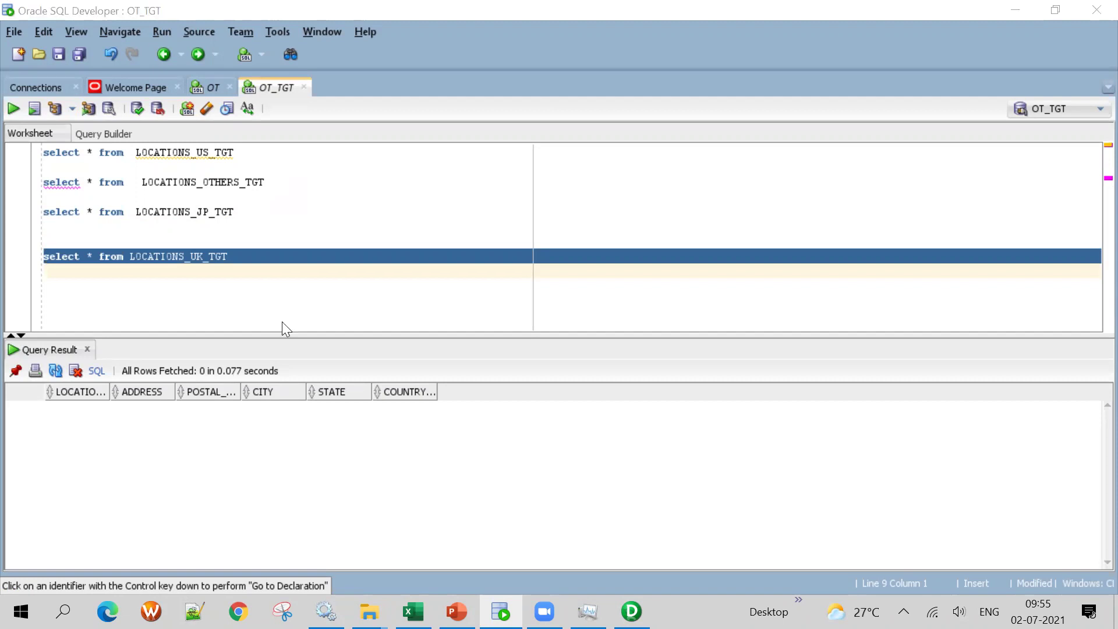
key(alt+Tab)
scroll(221, 279, down, 3)
click(75, 261)
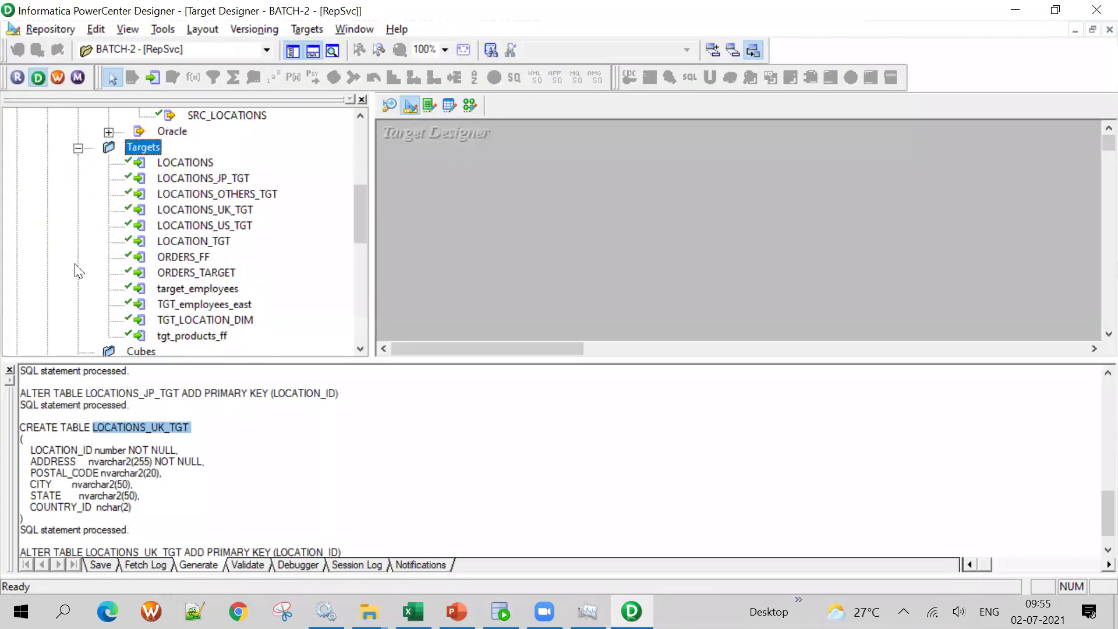
In Target Designer, append 'AR' to LOCATIONS_OTHERS_TGT to make LOCATIONS_OTHERS_TARGET, then save with Ctrl+S
drag(241, 196, 576, 154)
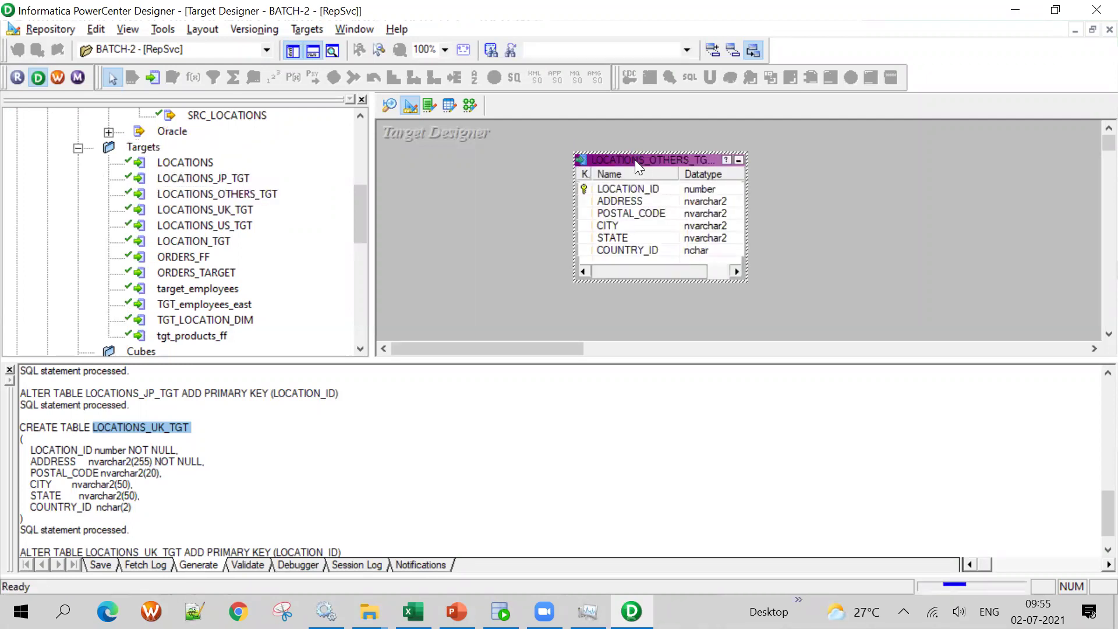
double_click(635, 159)
click(829, 120)
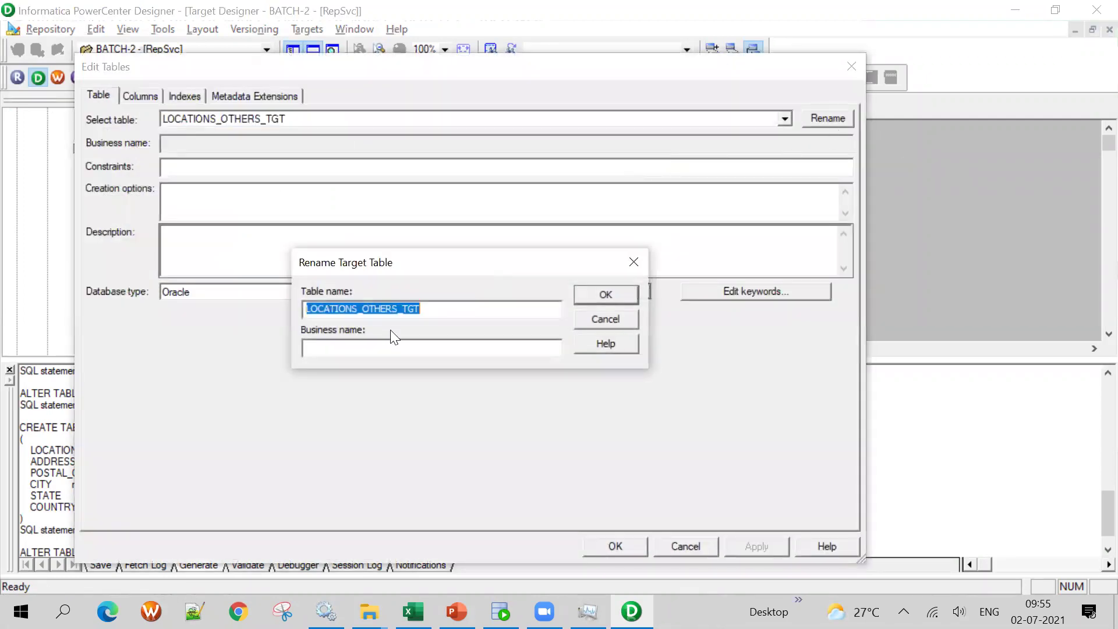
click(467, 313)
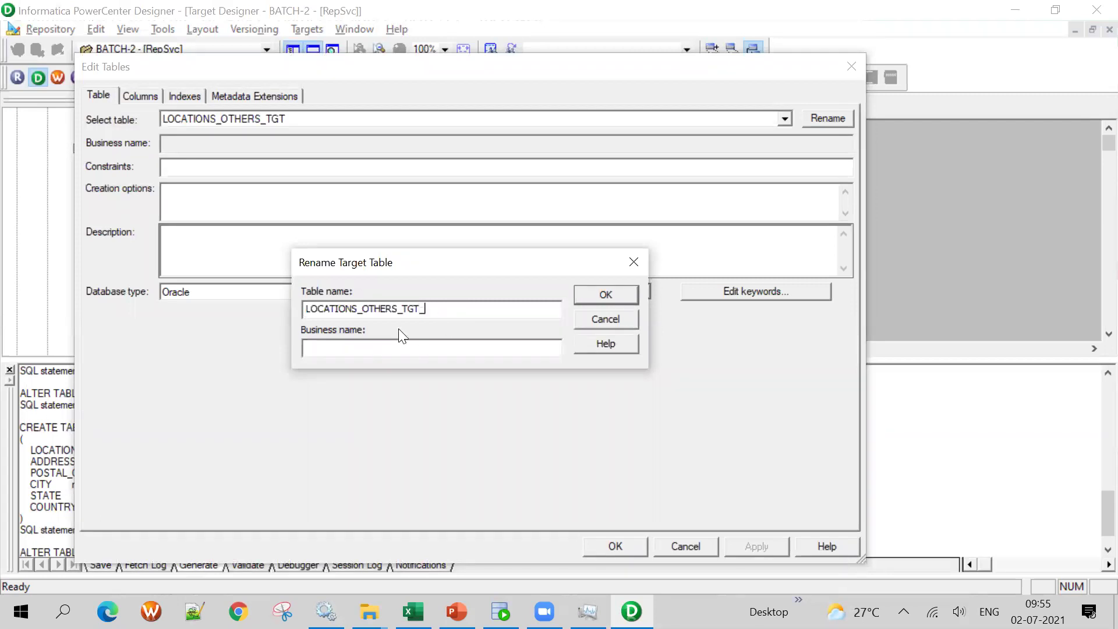
text(ARGE)
click(616, 294)
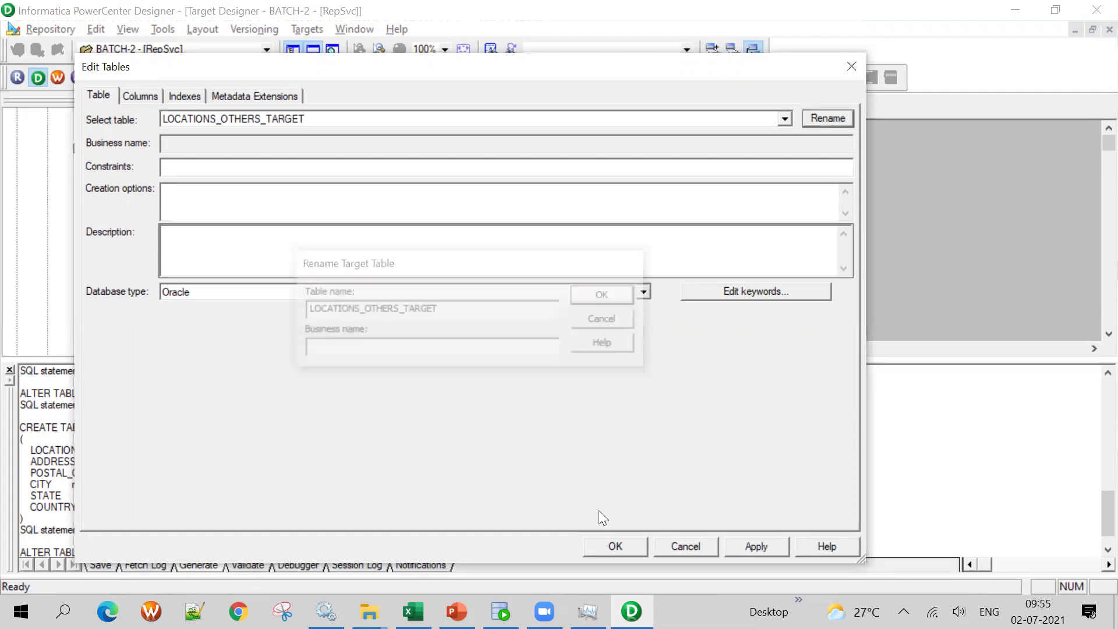
click(615, 547)
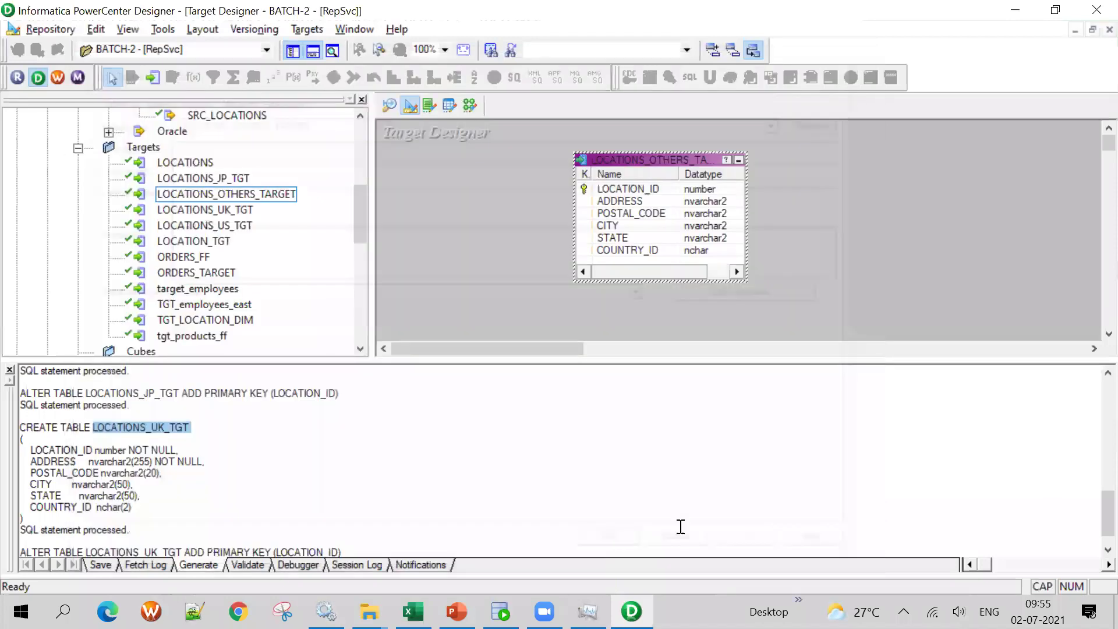
key(ctrl+s)
click(307, 29)
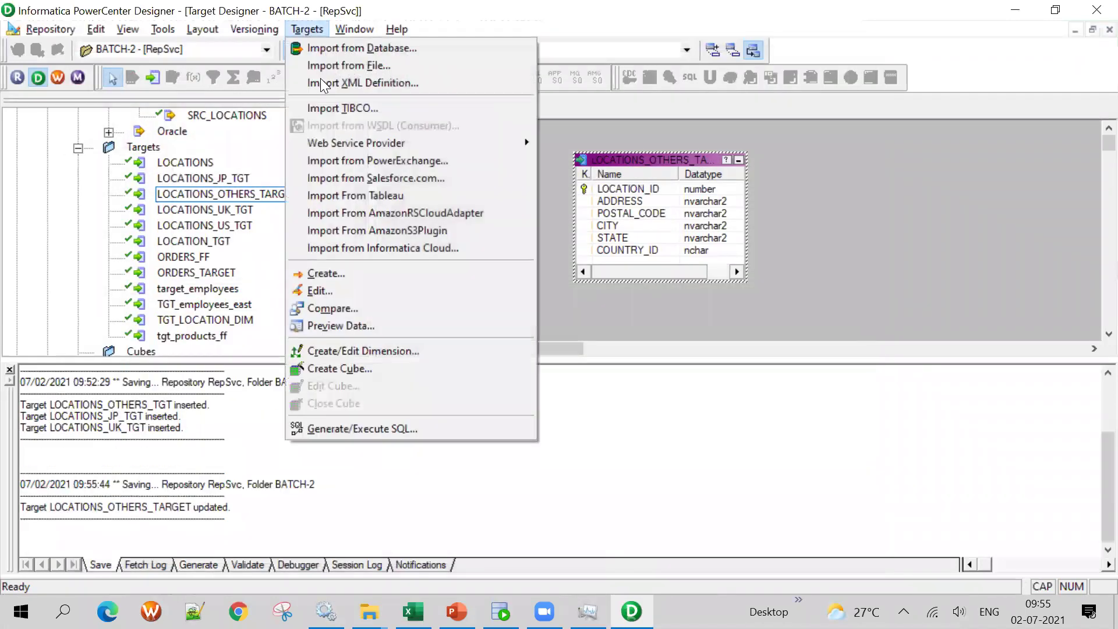
Generate and execute the target table SQL, overwriting the existing SQL file
click(375, 424)
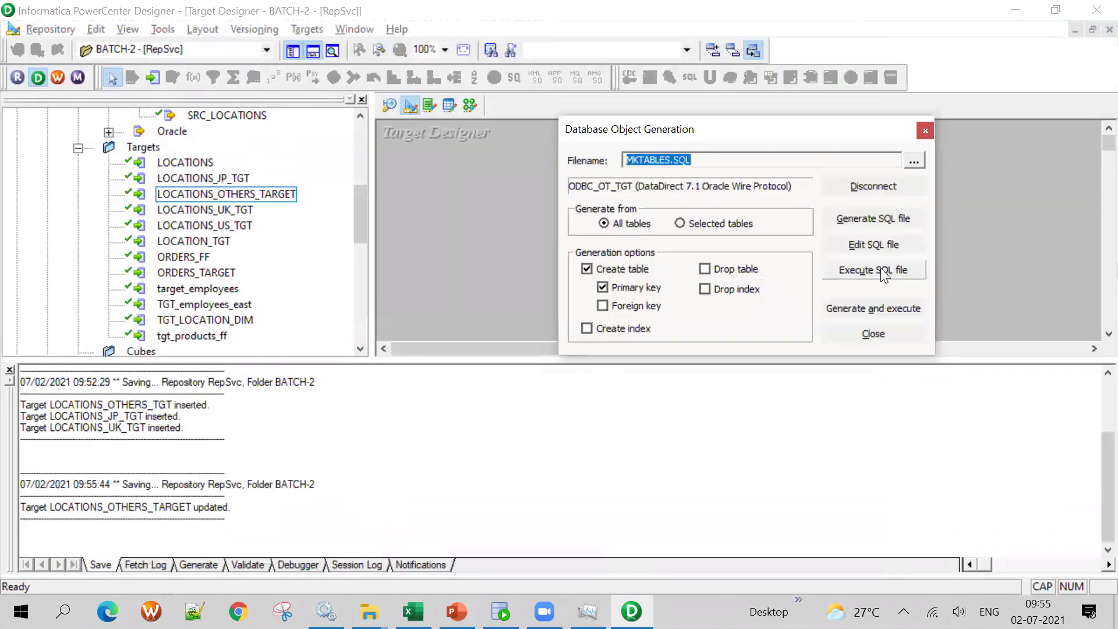
click(862, 306)
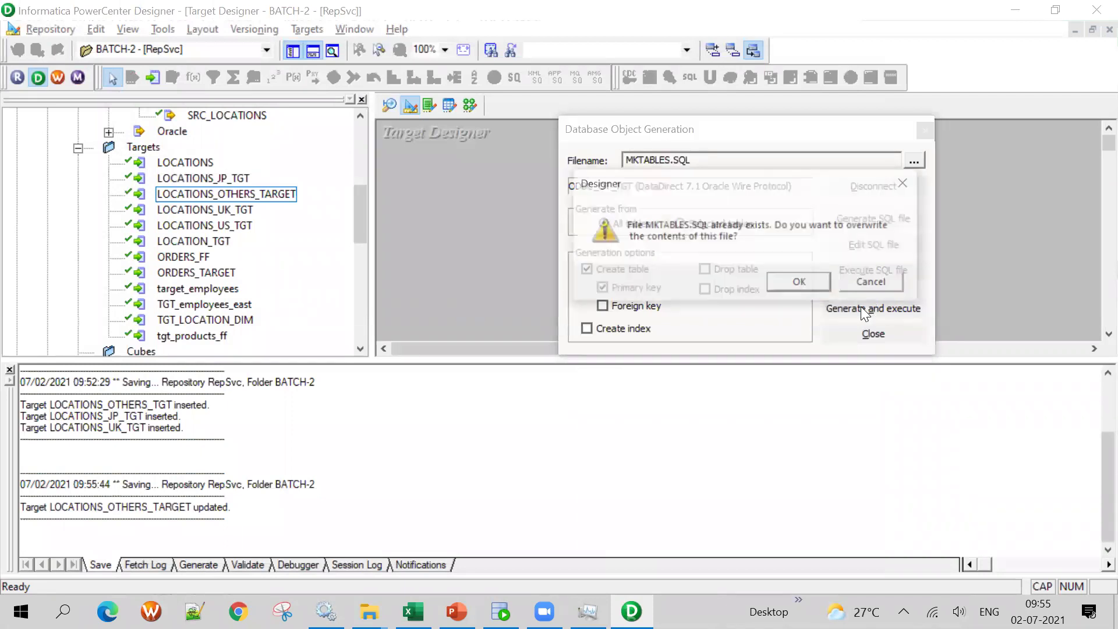
click(824, 288)
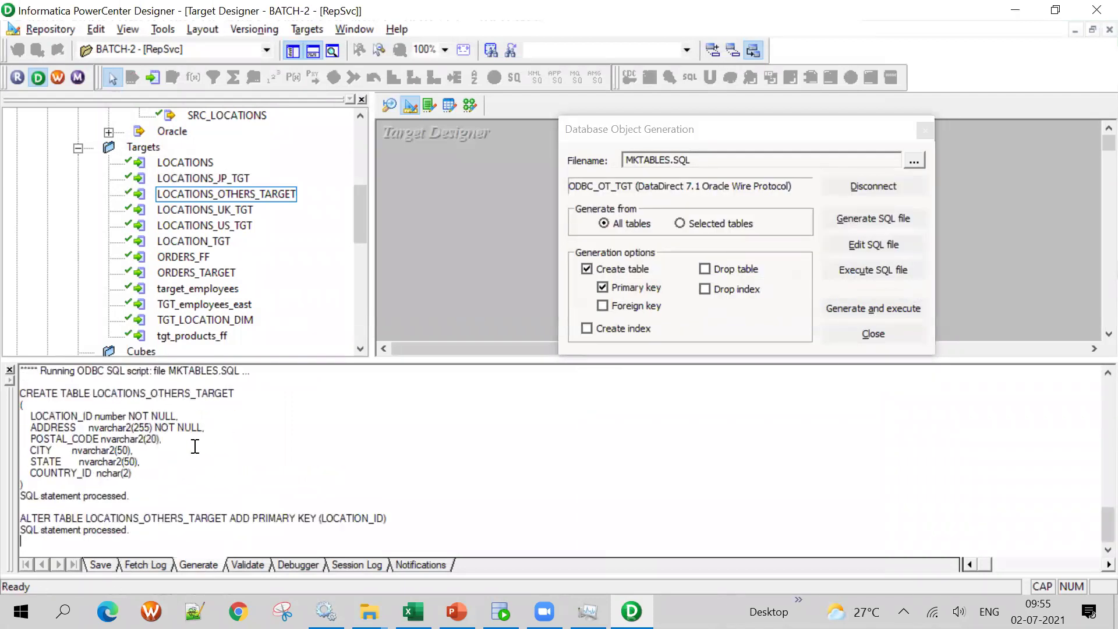
Run 'select * from LOCATIONS_OTHERS_TARGET' in SQL Developer, confirming the new table exists and is empty
drag(95, 391, 248, 397)
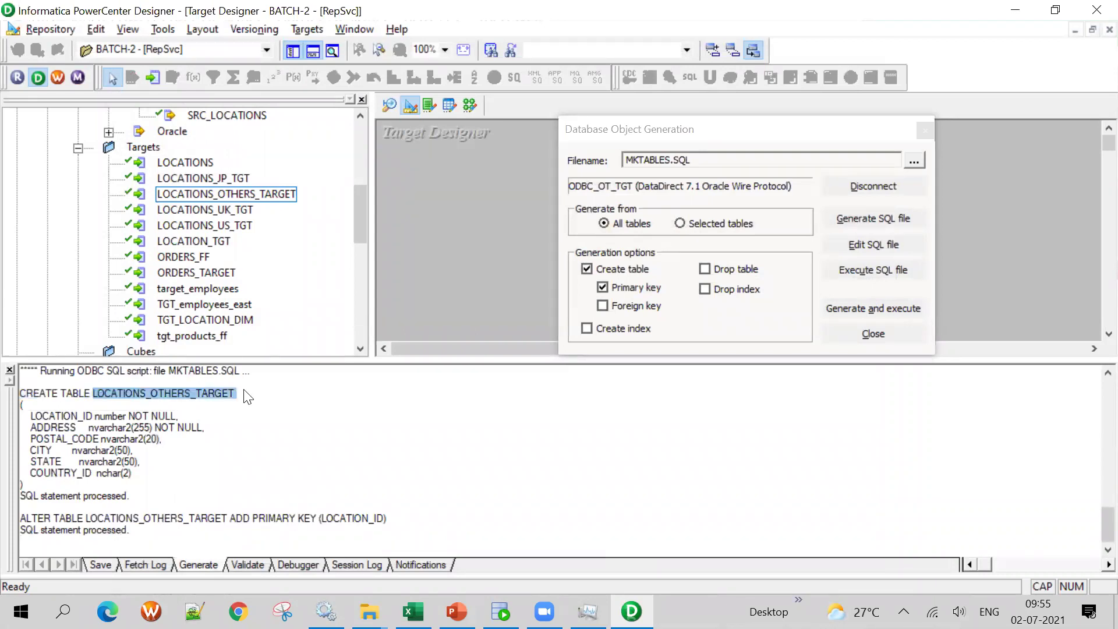
key(alt+Tab)
double_click(200, 182)
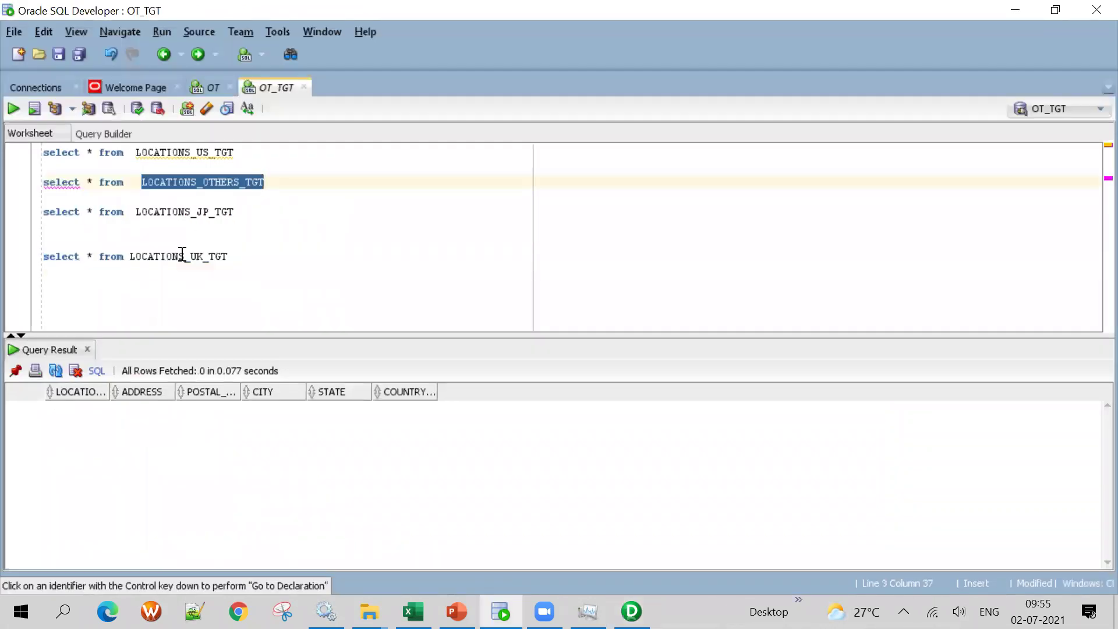
double_click(182, 255)
double_click(208, 182)
key(ctrl+v)
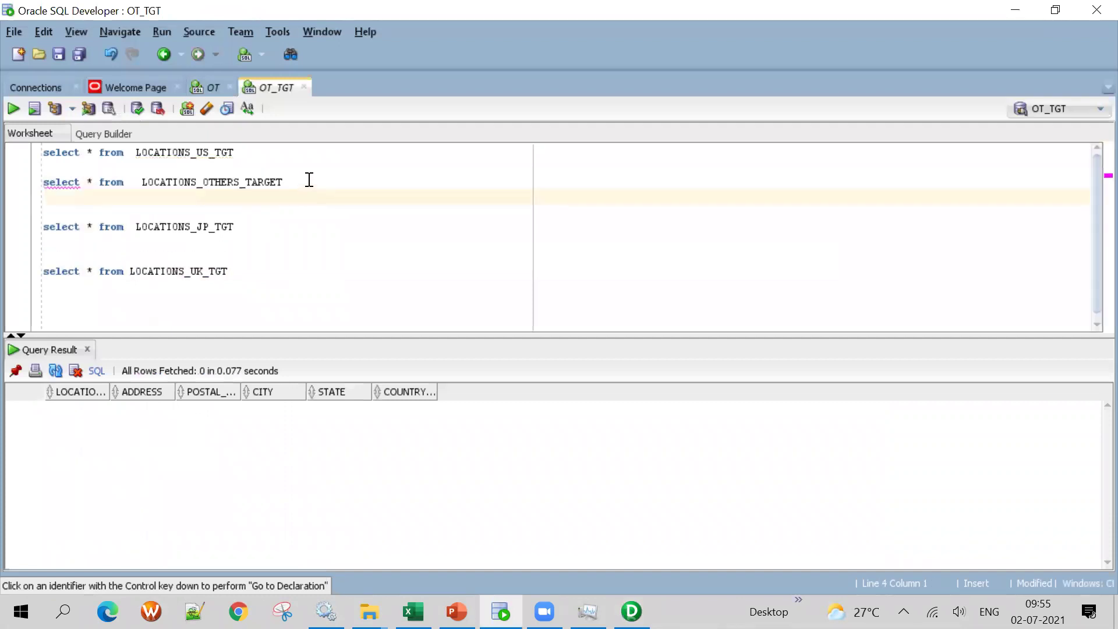
drag(309, 180, 9, 190)
key(ctrl+Return)
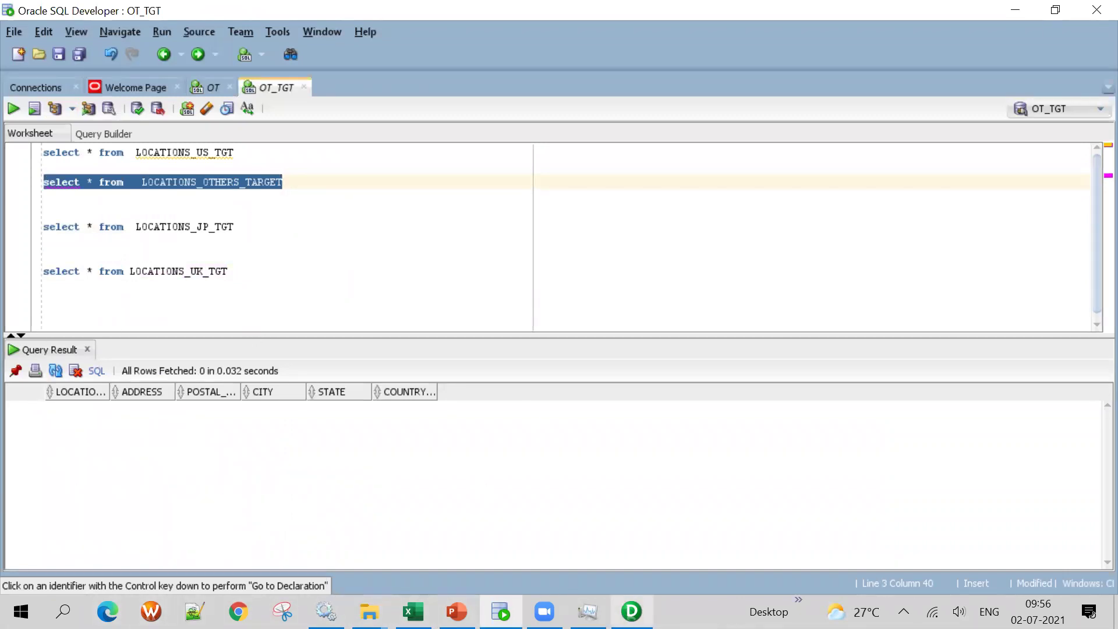
click(631, 612)
click(925, 130)
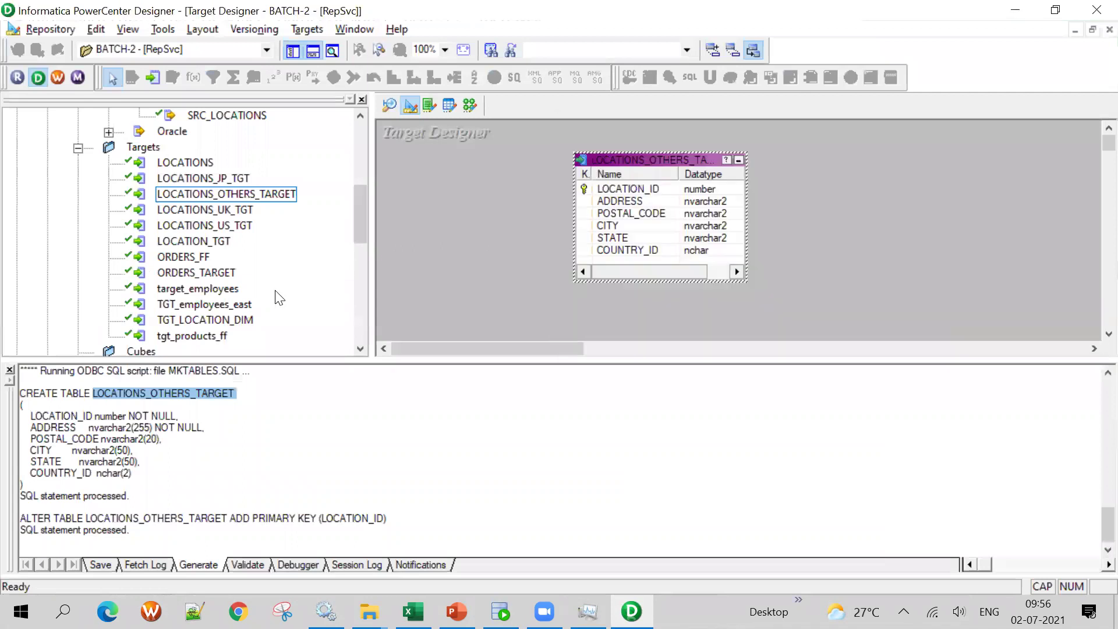
Select the LOCATIONS source and the LOCATIONS_JP_TGT, LOCATIONS_OTHERS_TARGET and LOCATIONS_US_TGT targets in the navigator
scroll(244, 192, up, 6)
scroll(239, 194, down, 3)
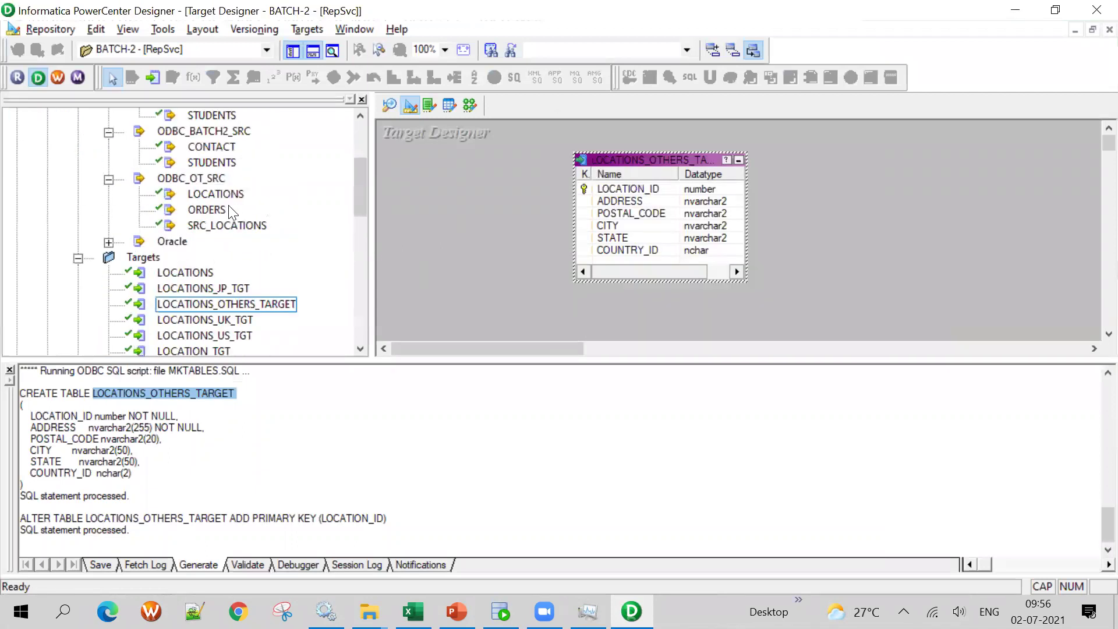
scroll(215, 194, up, 1)
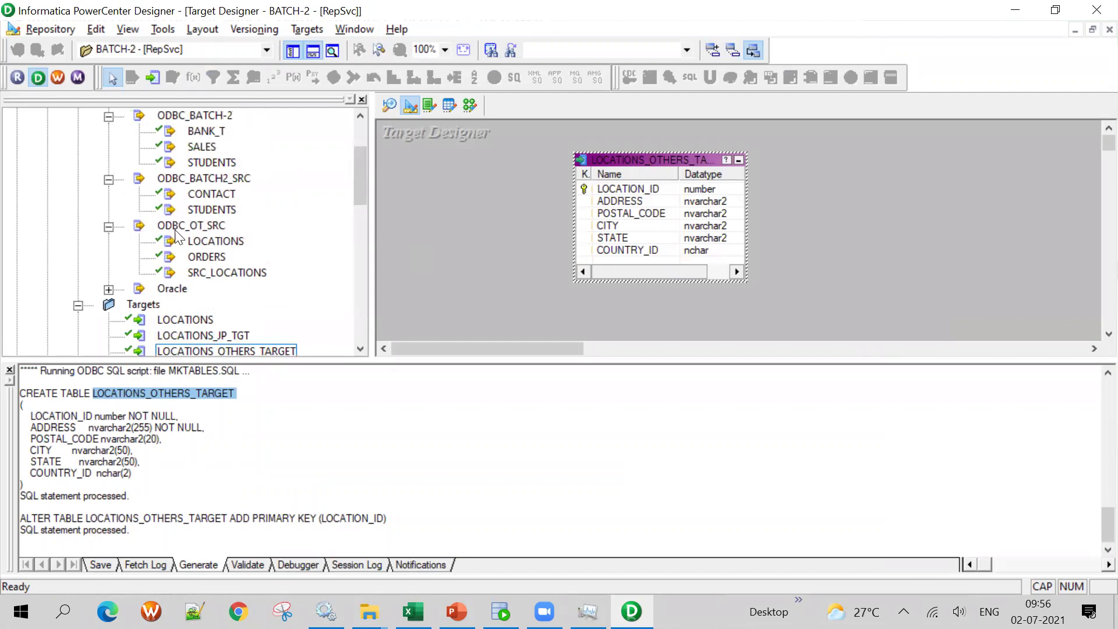
click(218, 242)
scroll(223, 251, down, 3)
click(224, 194)
click(230, 209)
click(236, 241)
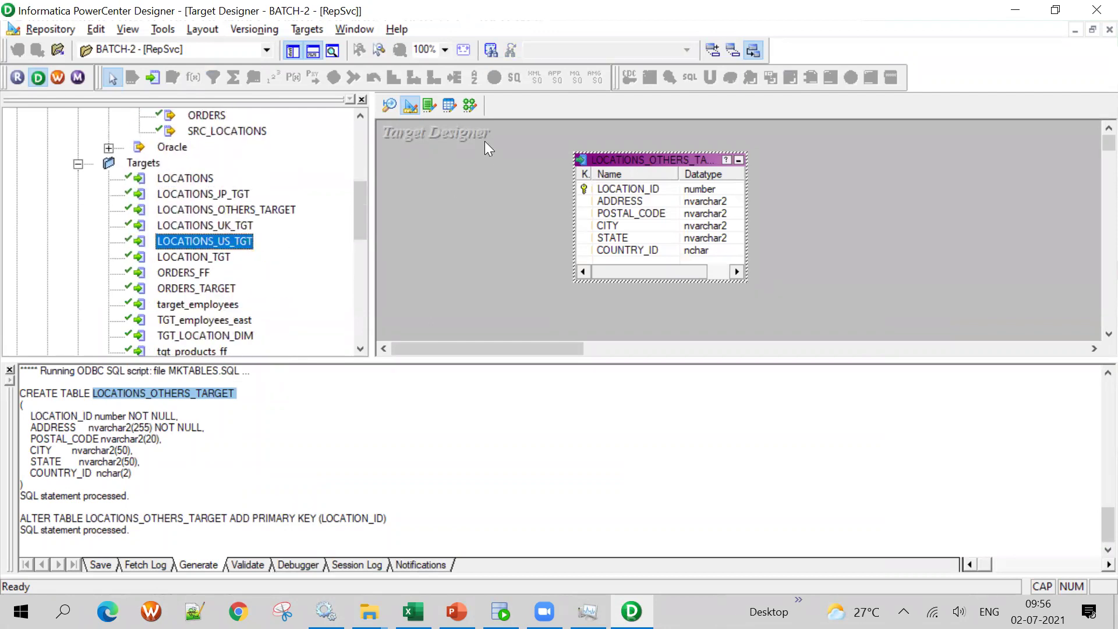
click(471, 110)
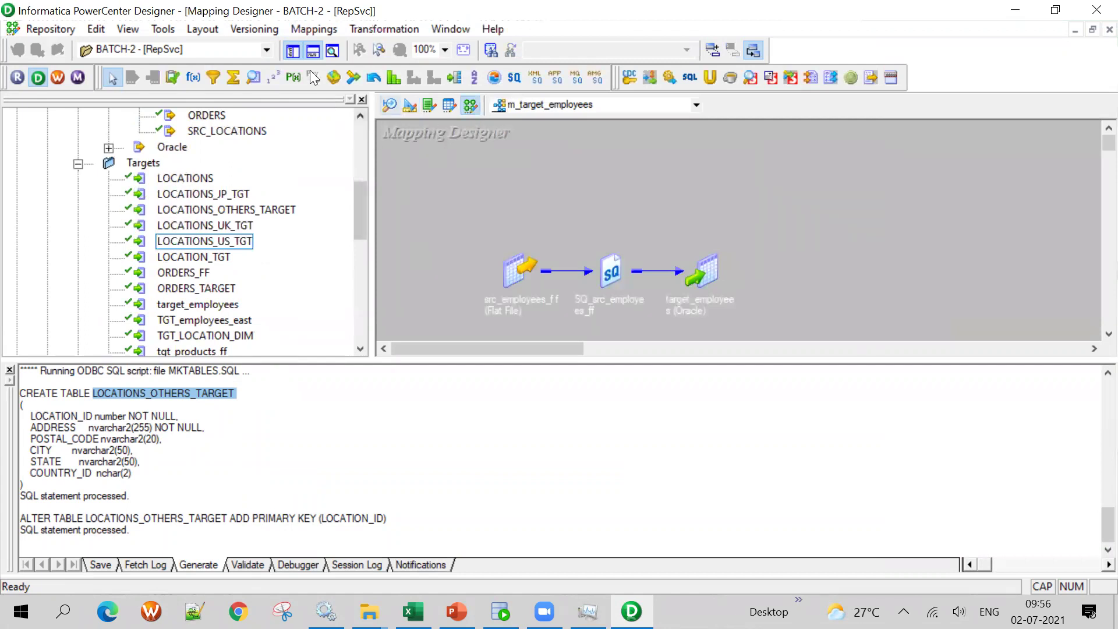
Start a new mapping through Mappings > Create and type 'M_', checking the mapping document and LOCATIONS data
click(324, 34)
click(327, 47)
text(M_)
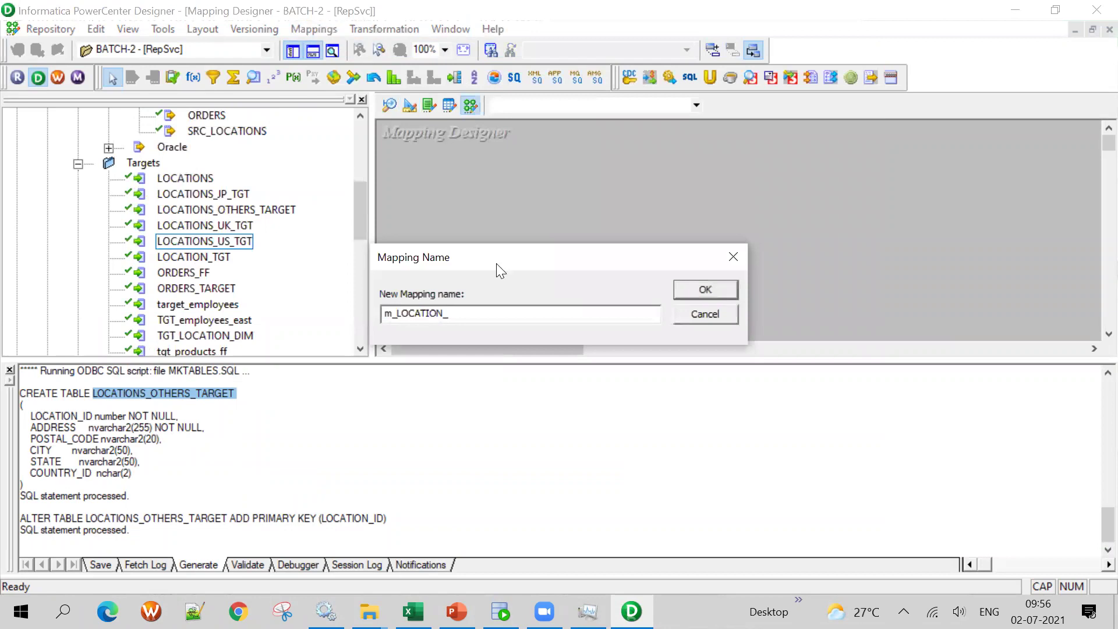
click(413, 612)
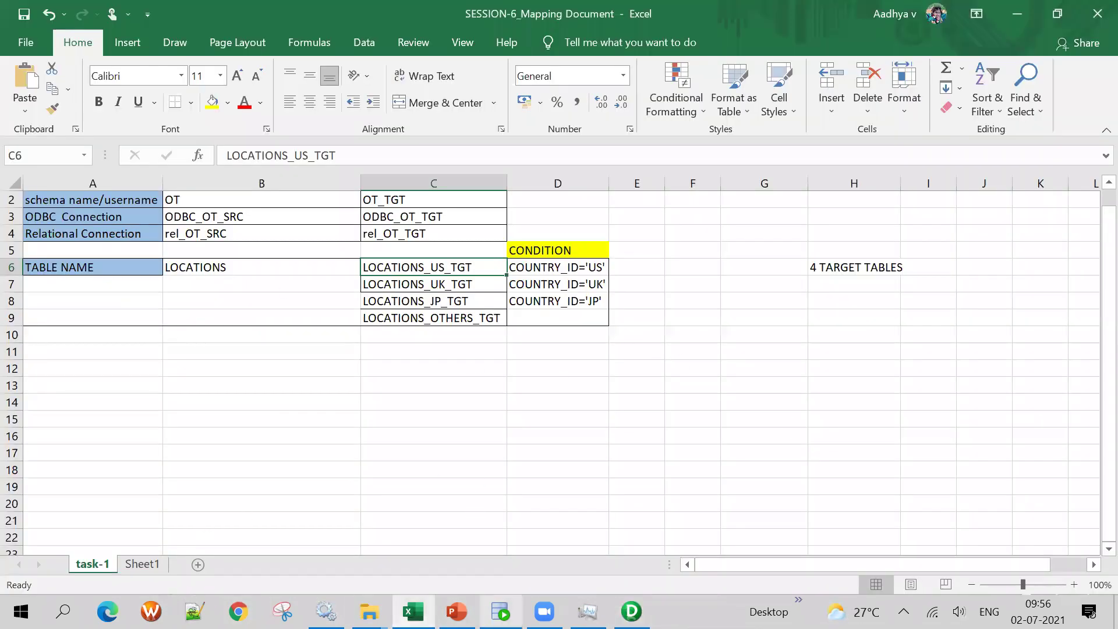
click(501, 612)
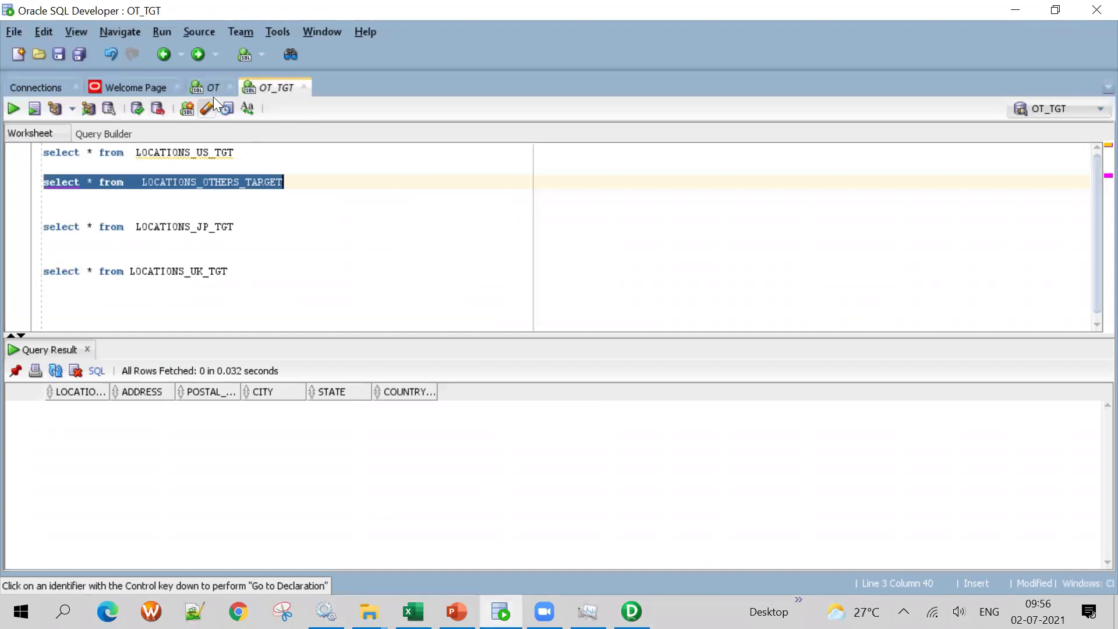
click(210, 87)
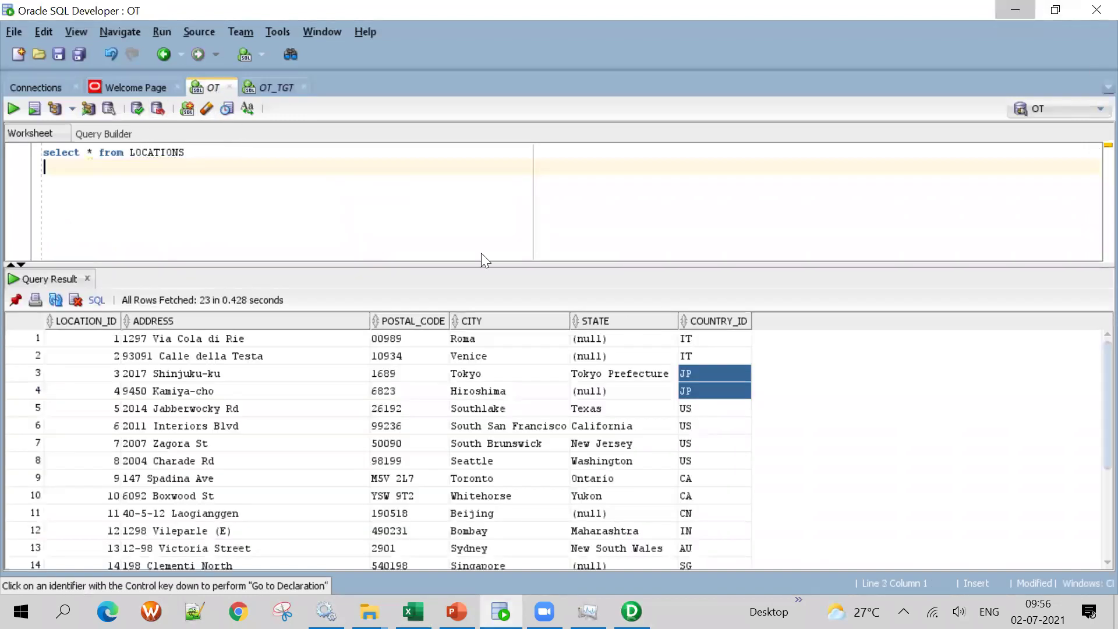
click(1016, 10)
key(alt+Tab)
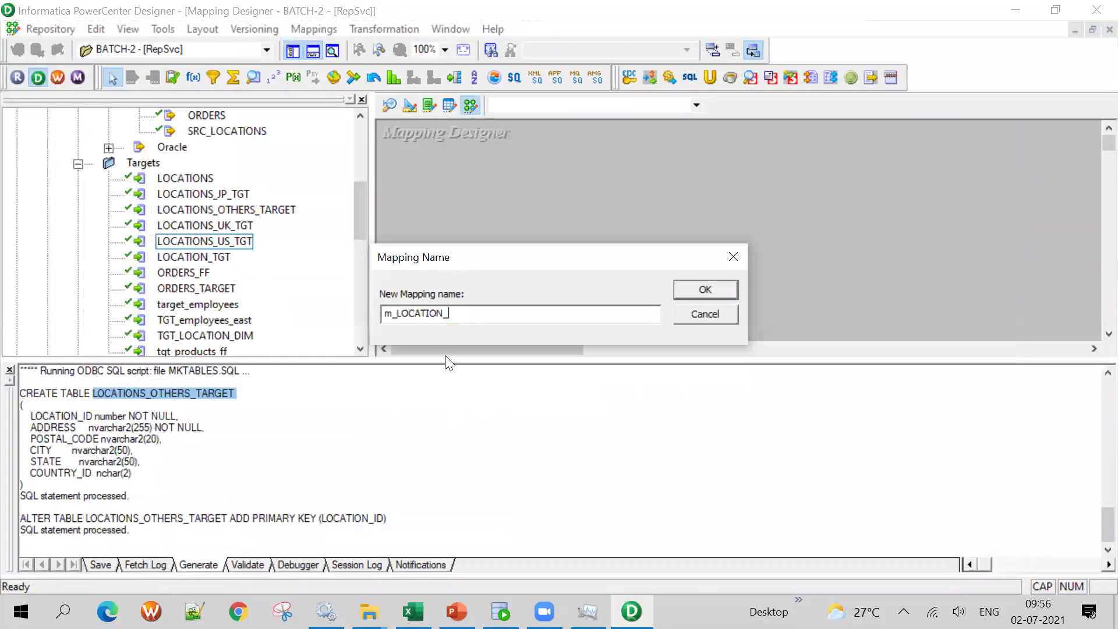
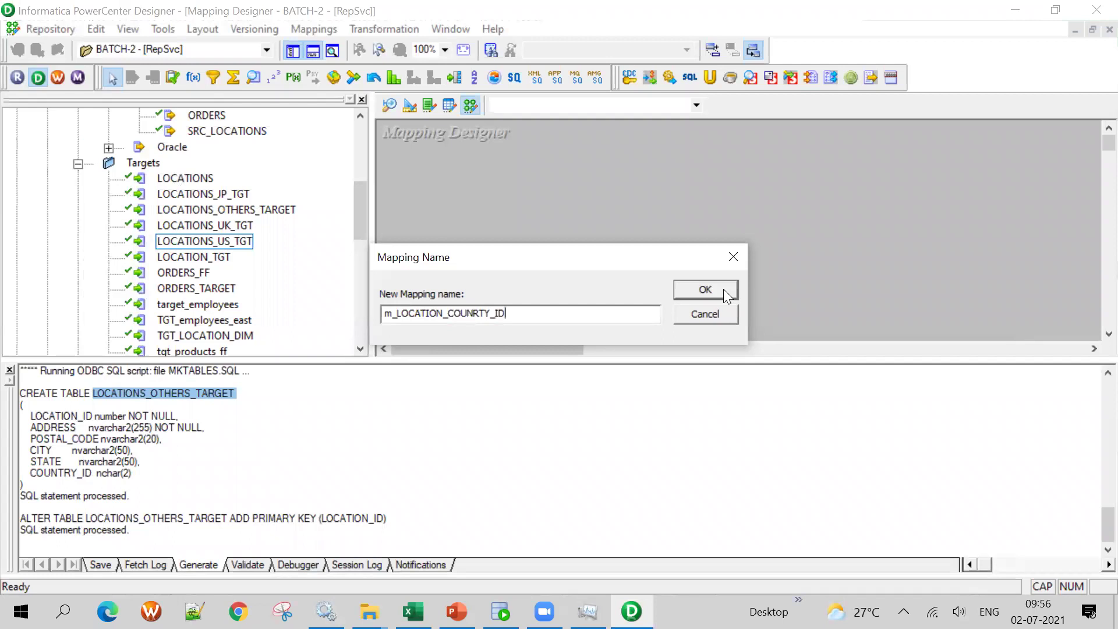
Accept the name m_LOCATION_COUNRTY_ID to create the empty mapping
click(705, 290)
scroll(332, 268, up, 2)
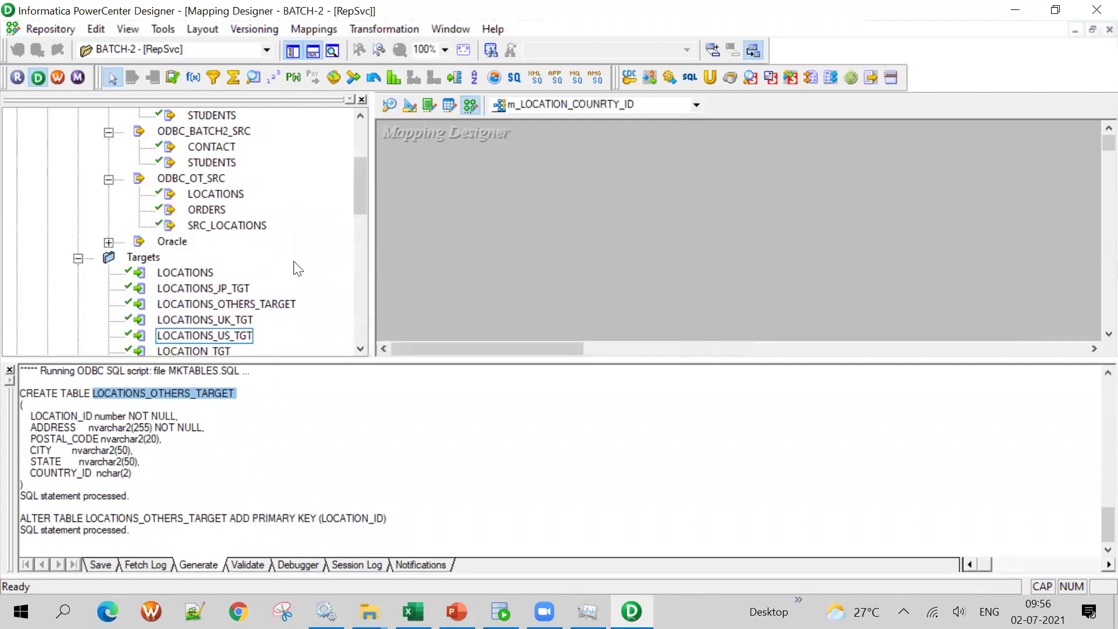
scroll(275, 255, up, 3)
scroll(276, 255, down, 2)
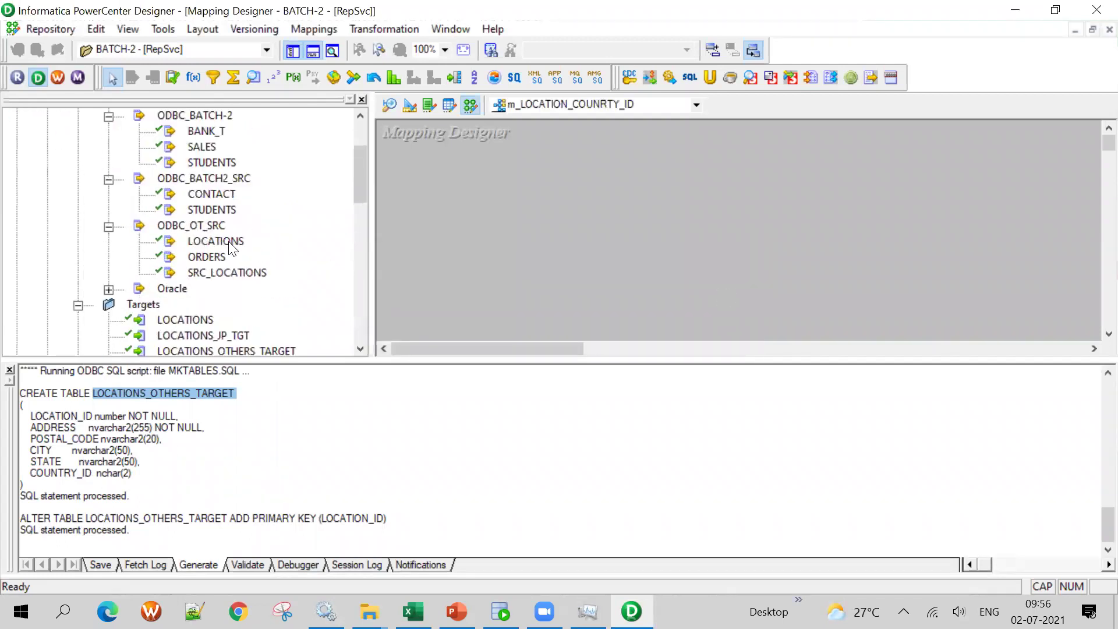
Drag the LOCATIONS source and the LOCATIONS_JP_TGT through LOCATION_TGT targets onto the canvas
drag(215, 241, 529, 165)
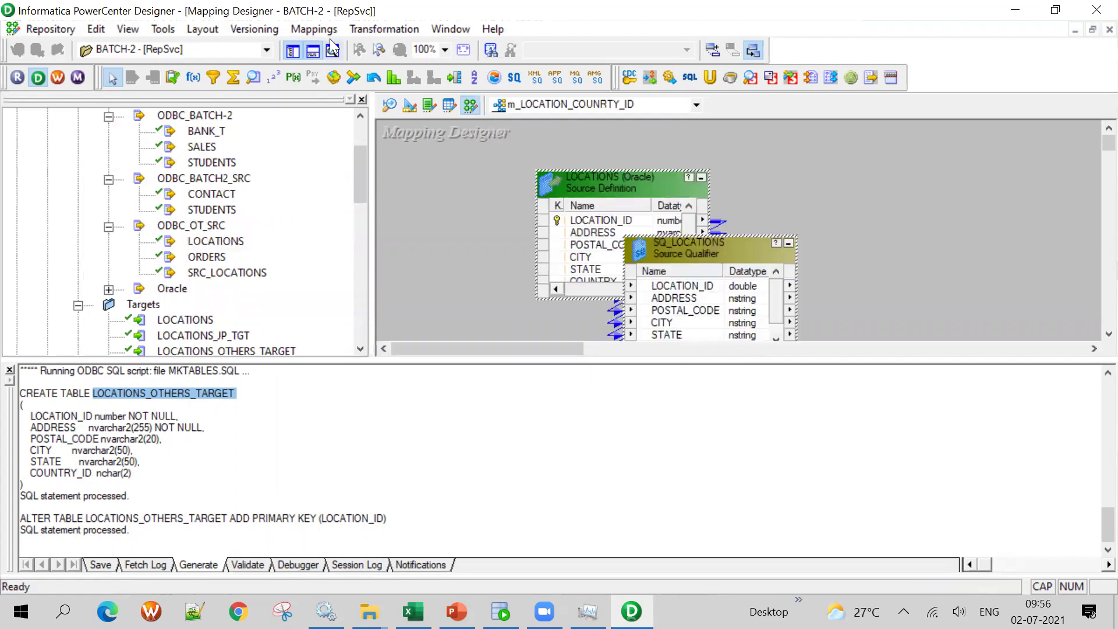
click(313, 51)
click(198, 325)
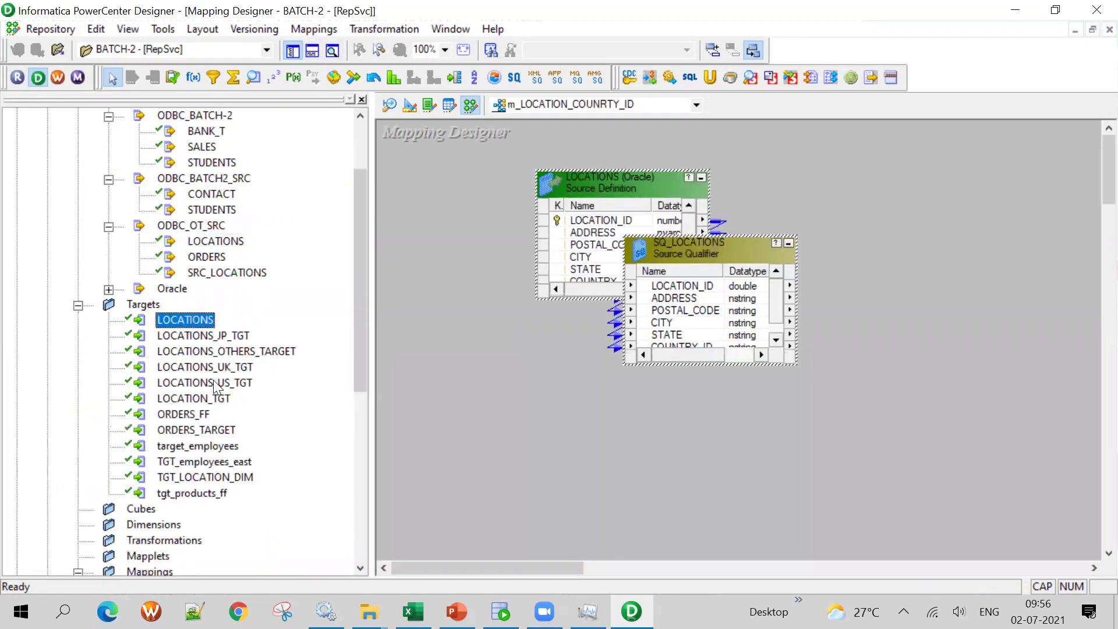
click(216, 338)
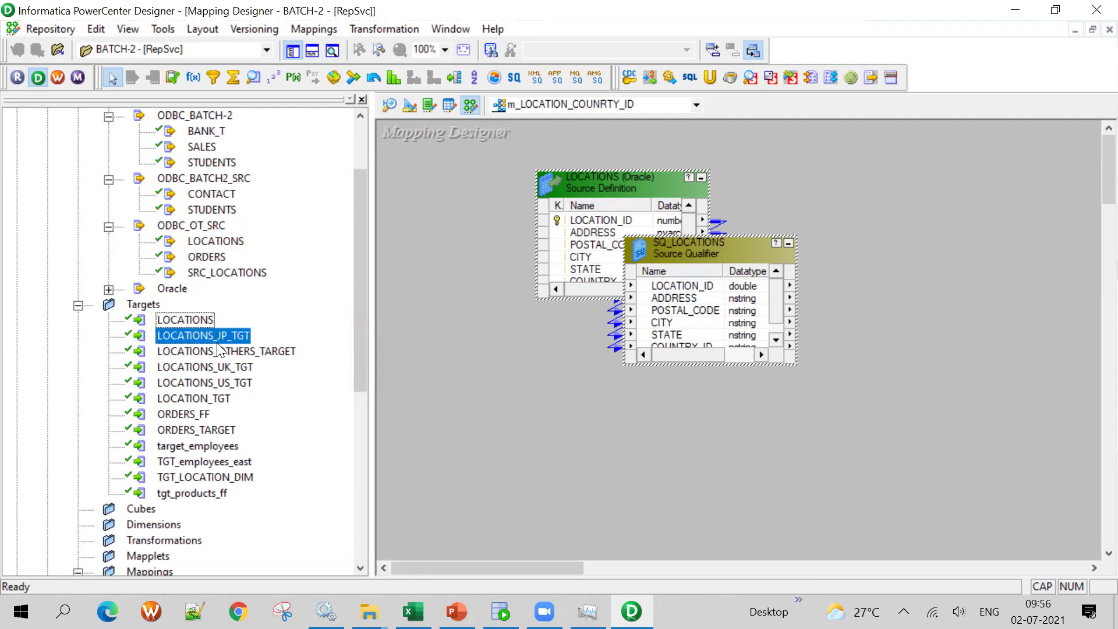
shift+click(213, 398)
drag(221, 358, 988, 212)
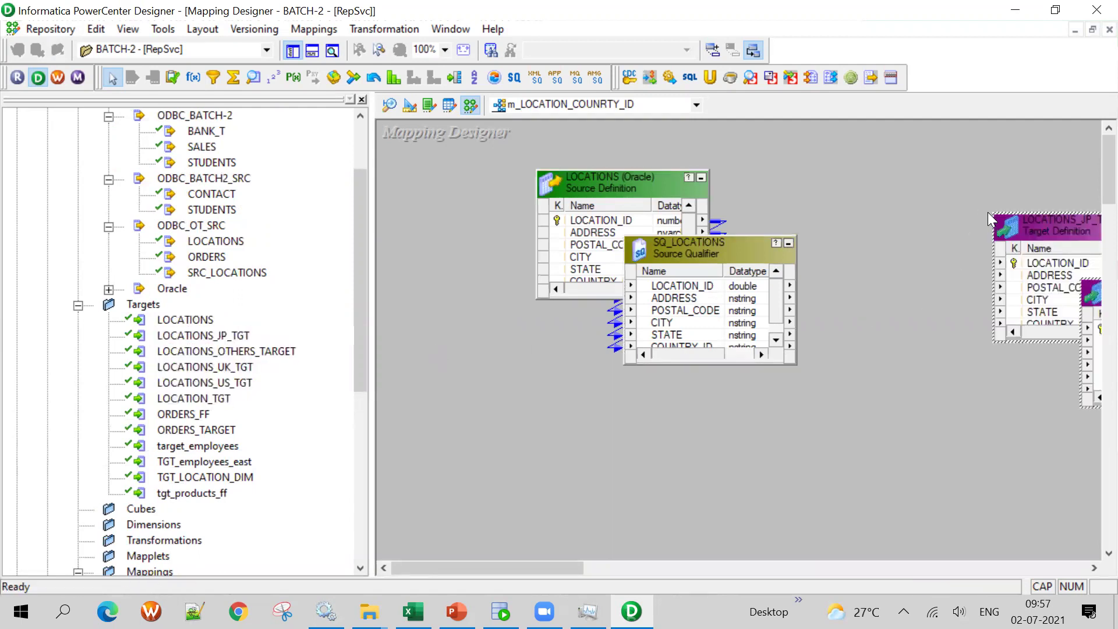
Hide the Navigator and arrange the JP, OTHERS, UK and US targets across the canvas
click(291, 52)
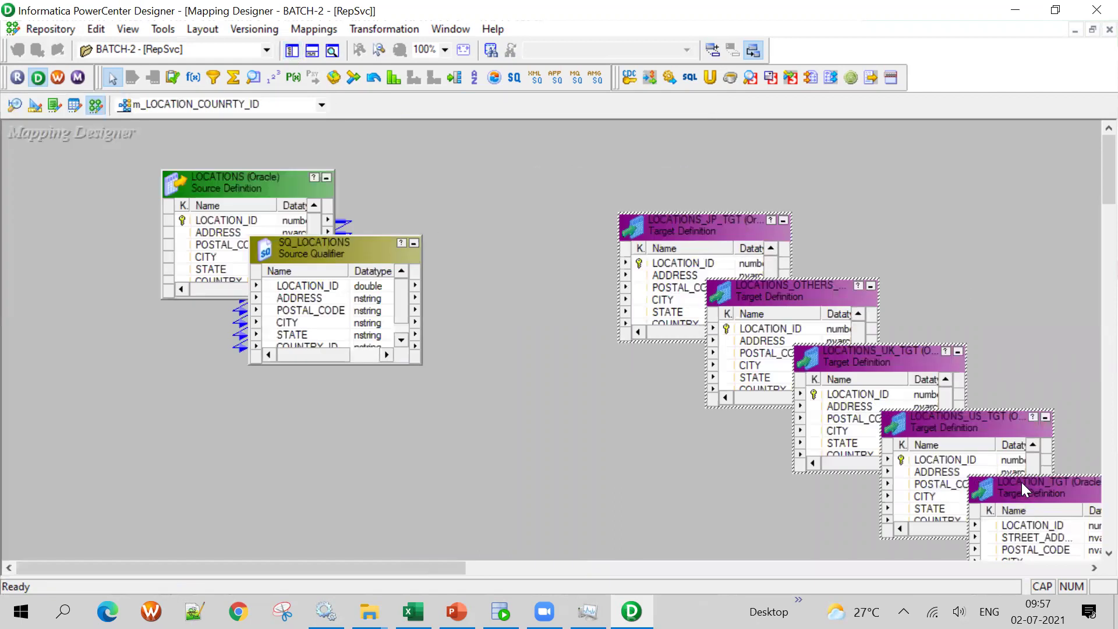
drag(699, 229, 585, 186)
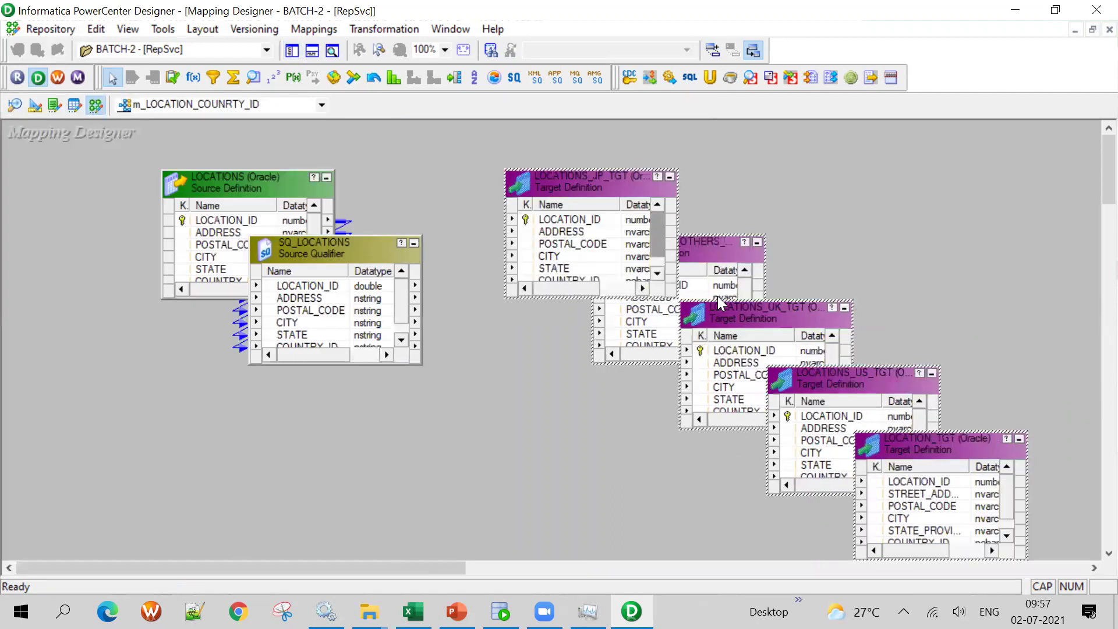
drag(774, 324, 737, 332)
drag(564, 186, 959, 133)
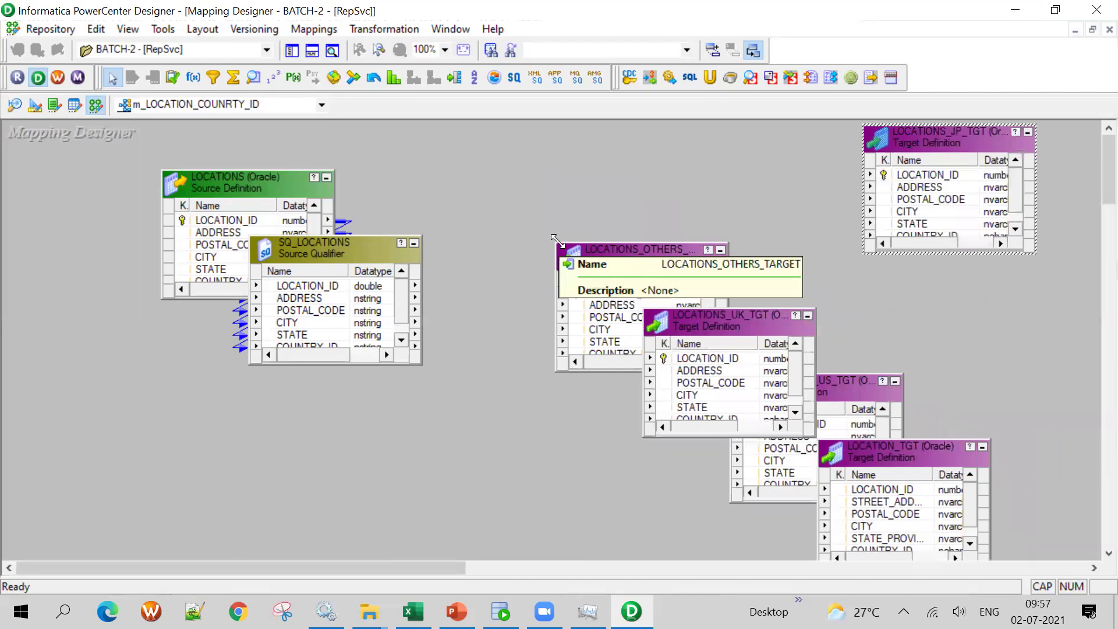
drag(553, 239, 517, 205)
drag(643, 238, 619, 155)
drag(704, 323, 782, 182)
drag(797, 379, 670, 295)
Delete LOCATION_TGT from the mapping and reposition the US, OTHERS targets and LOCATIONS source
click(893, 452)
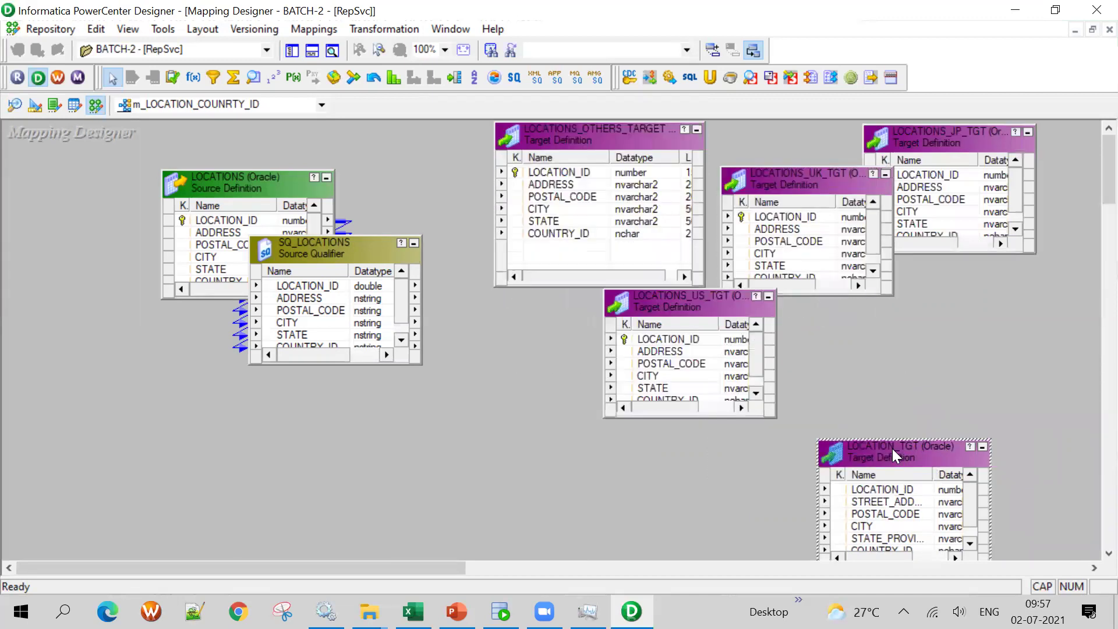
key(Delete)
click(592, 343)
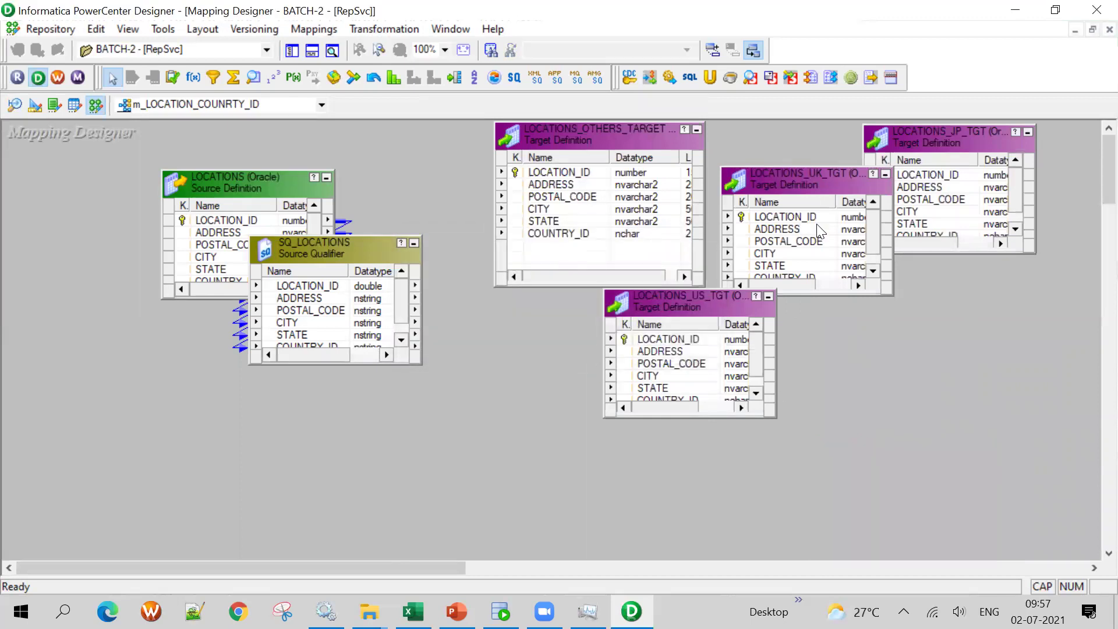
drag(715, 309, 871, 365)
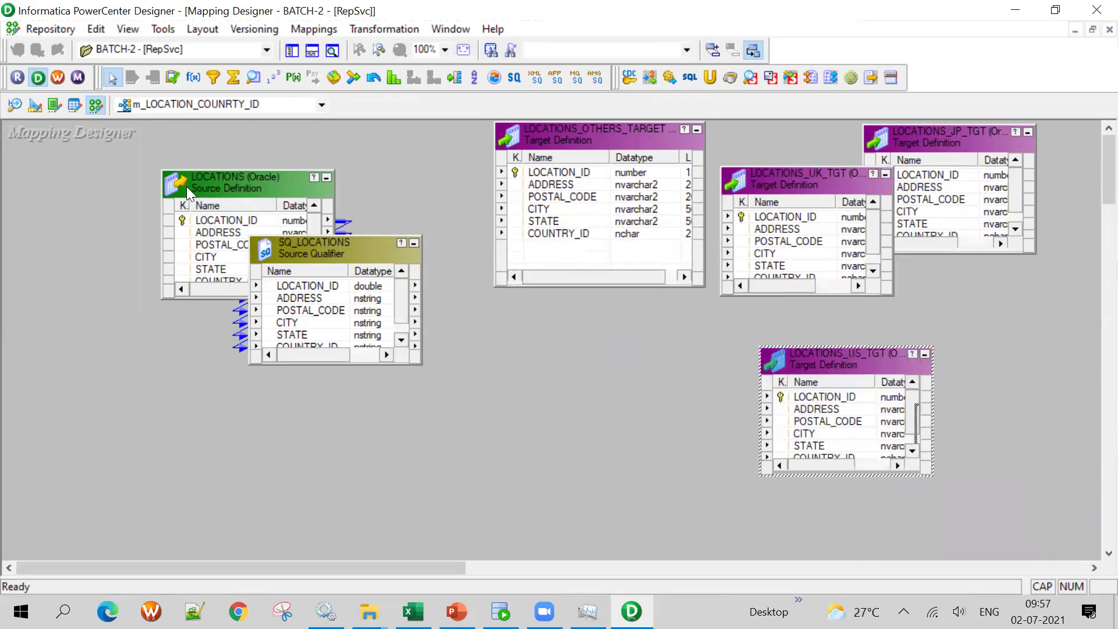
drag(187, 187, 0, 185)
drag(557, 138, 949, 436)
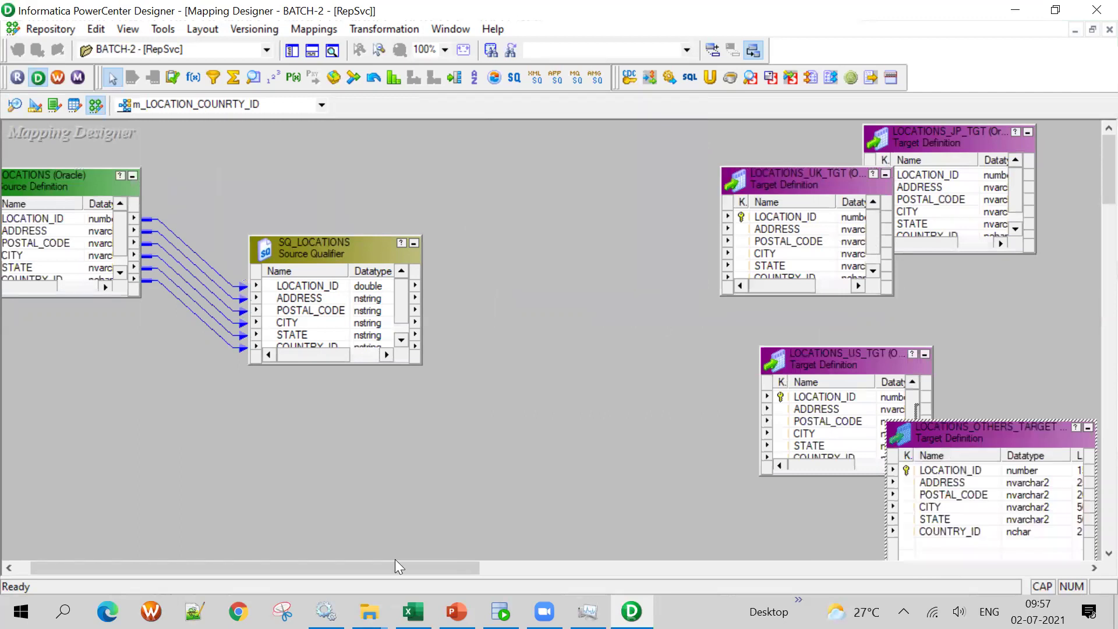
Move the US, UK and JP targets to new positions and enlarge SQ_LOCATIONS to show all ports
key(alt+Tab)
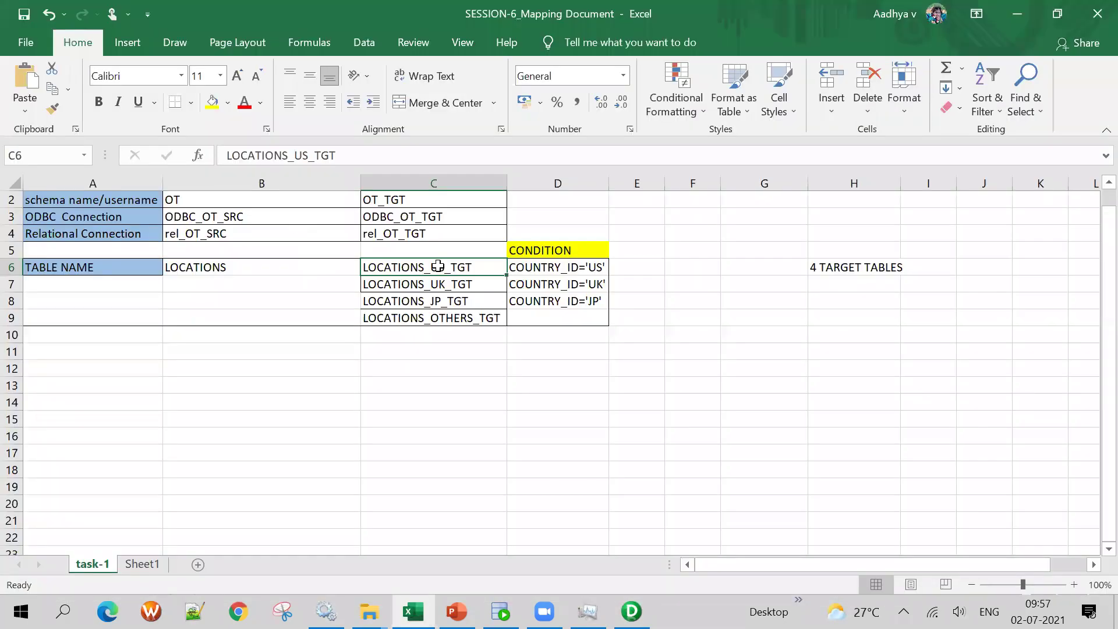
click(1018, 13)
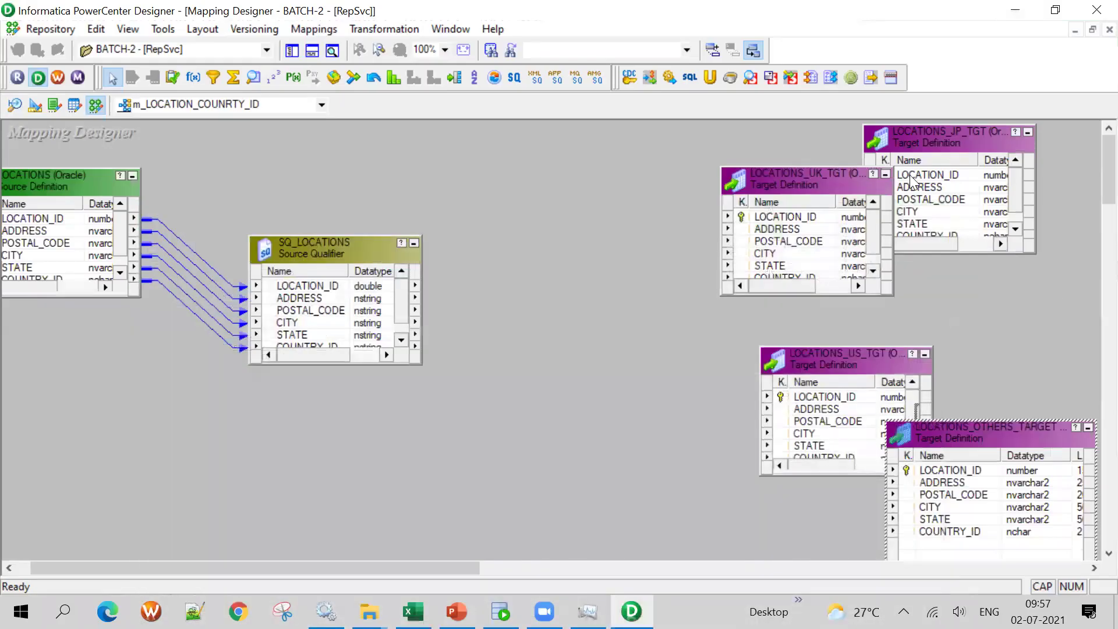
drag(822, 363, 643, 286)
drag(799, 183, 1010, 385)
drag(925, 137, 1026, 378)
drag(671, 292, 908, 184)
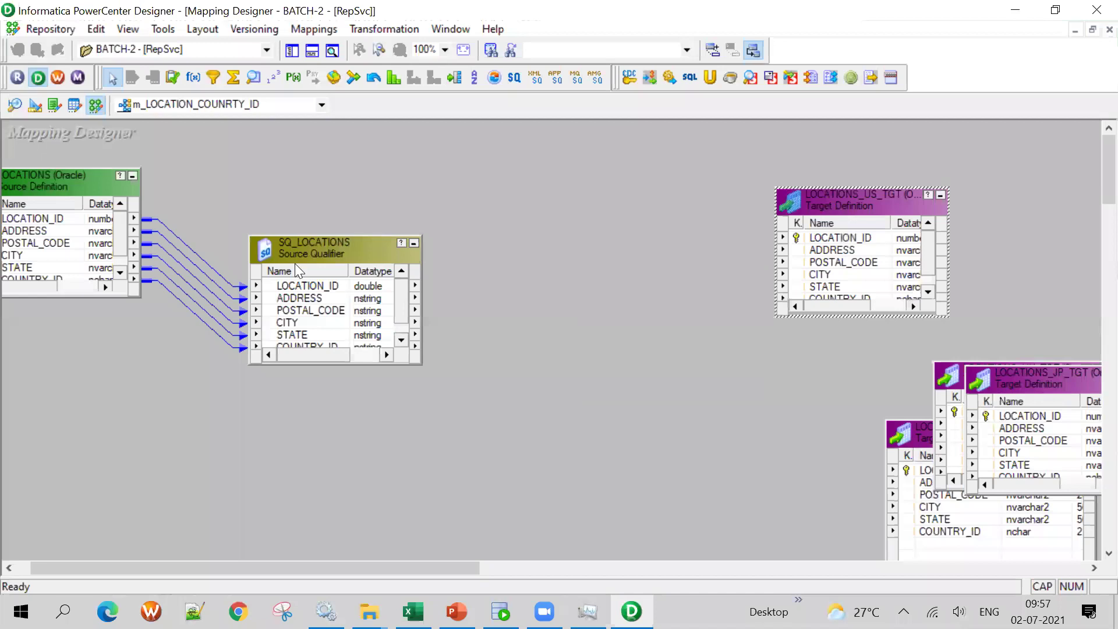
click(309, 221)
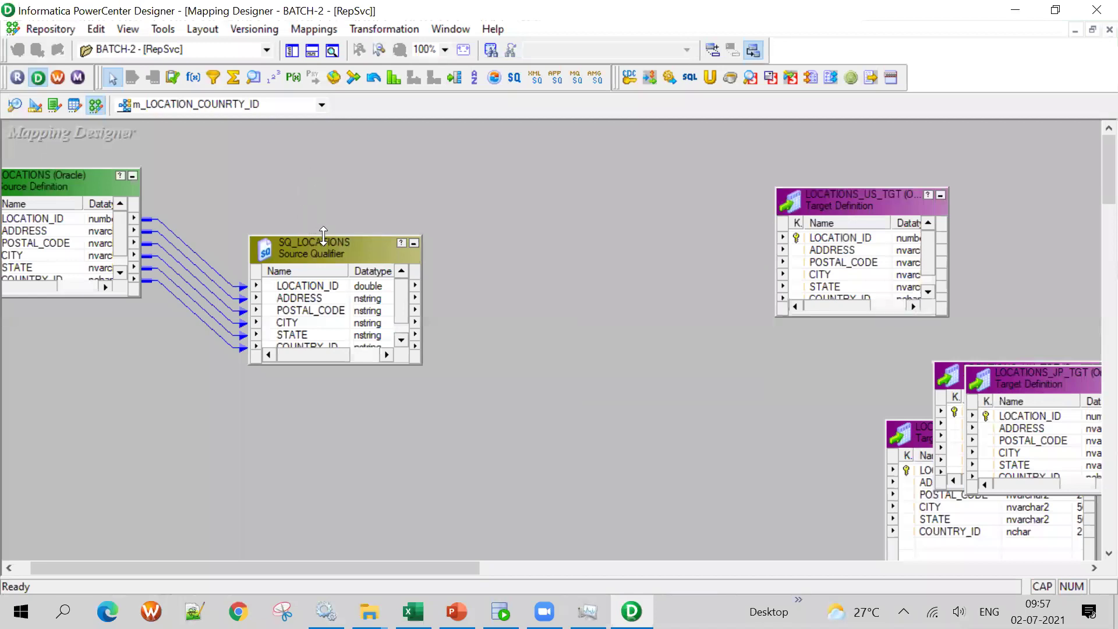
drag(323, 235, 324, 151)
Check the UK and US conditions in the Excel document, then place a Filter transformation on the canvas
click(213, 77)
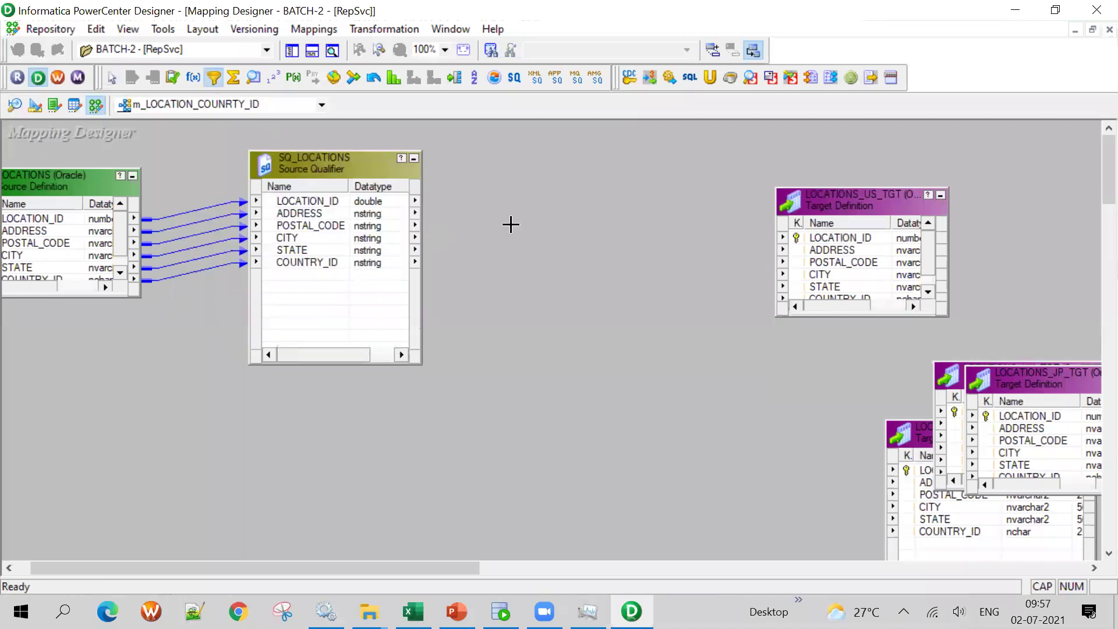
key(alt+Tab)
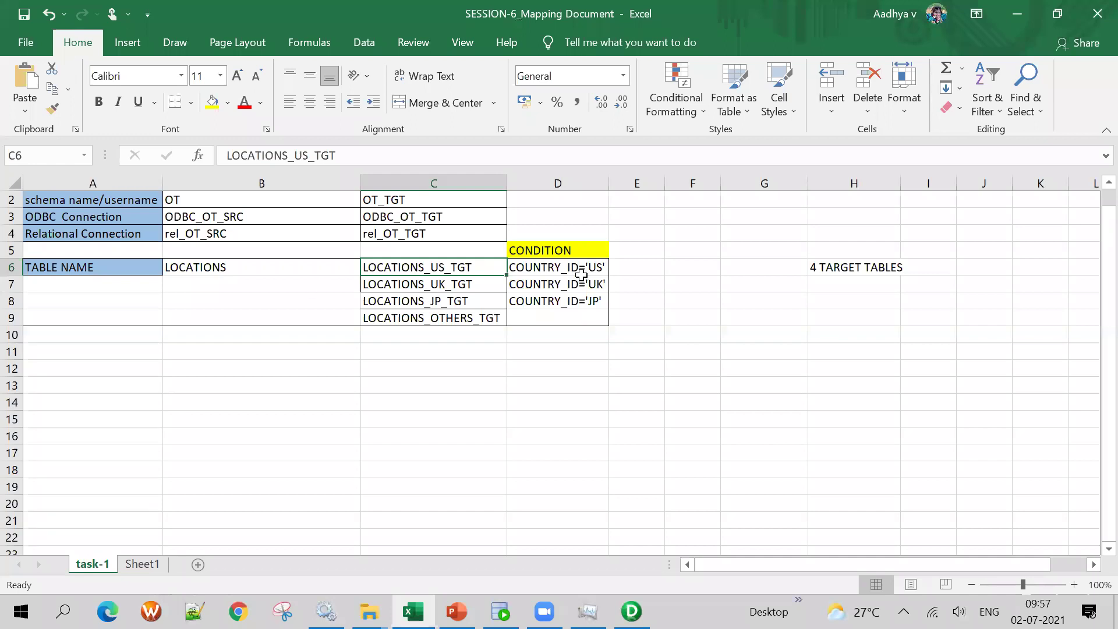
click(581, 278)
click(586, 265)
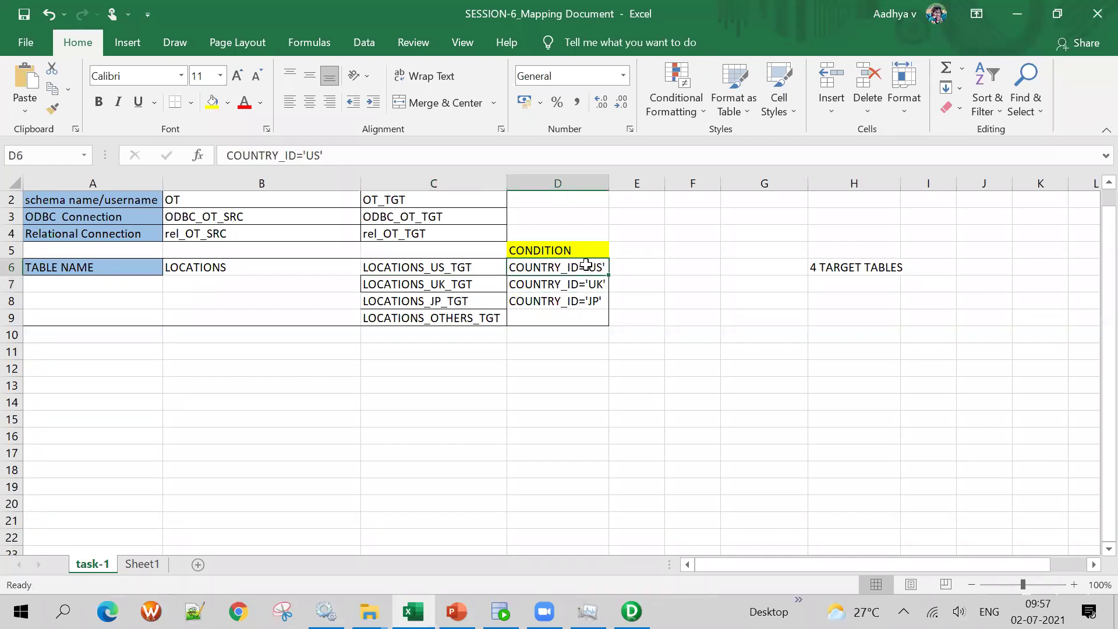
key(alt+Tab)
drag(517, 210, 624, 335)
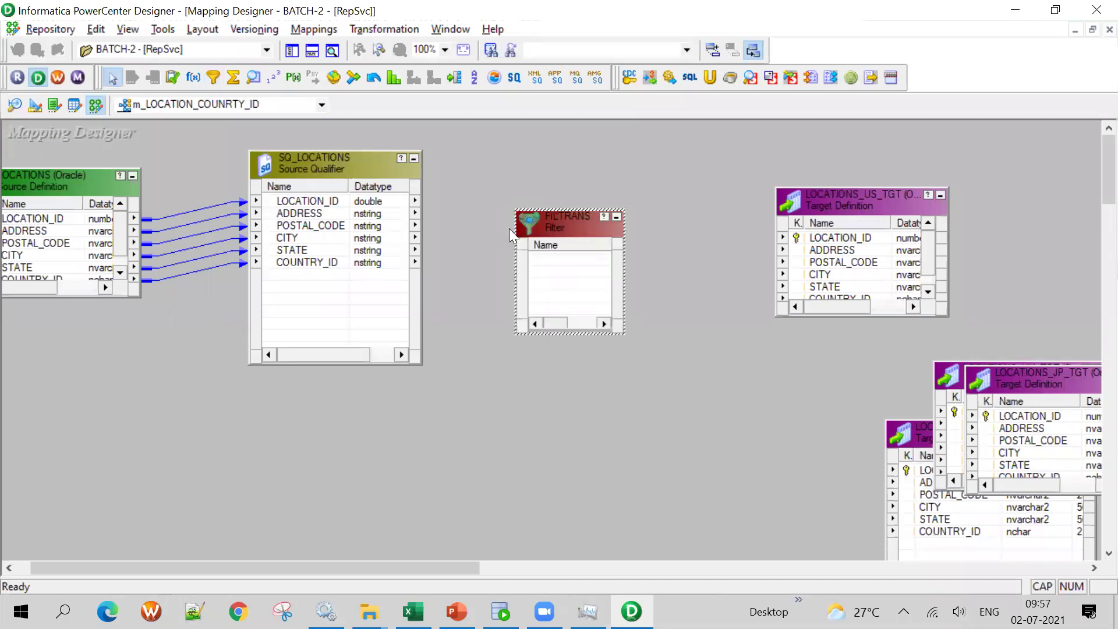
Enlarge the new Filter box and rename it fil_country_id
drag(515, 211, 490, 160)
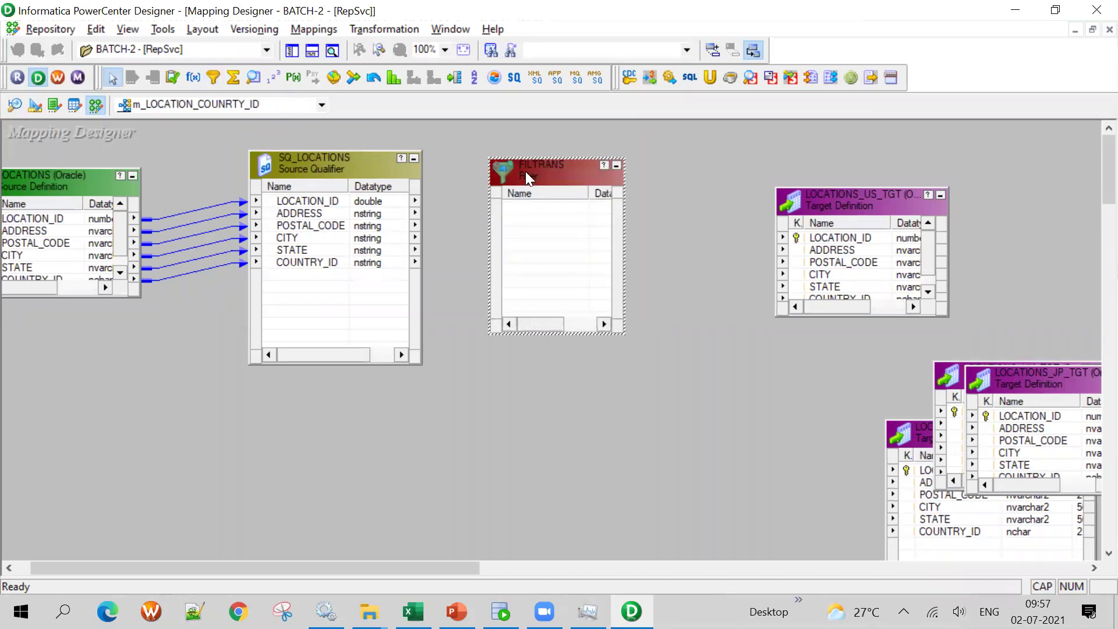
double_click(525, 174)
click(810, 121)
text(FIL)
key(BackSpace)
key(BackSpace)
key(BackSpace)
text(fil_country_id)
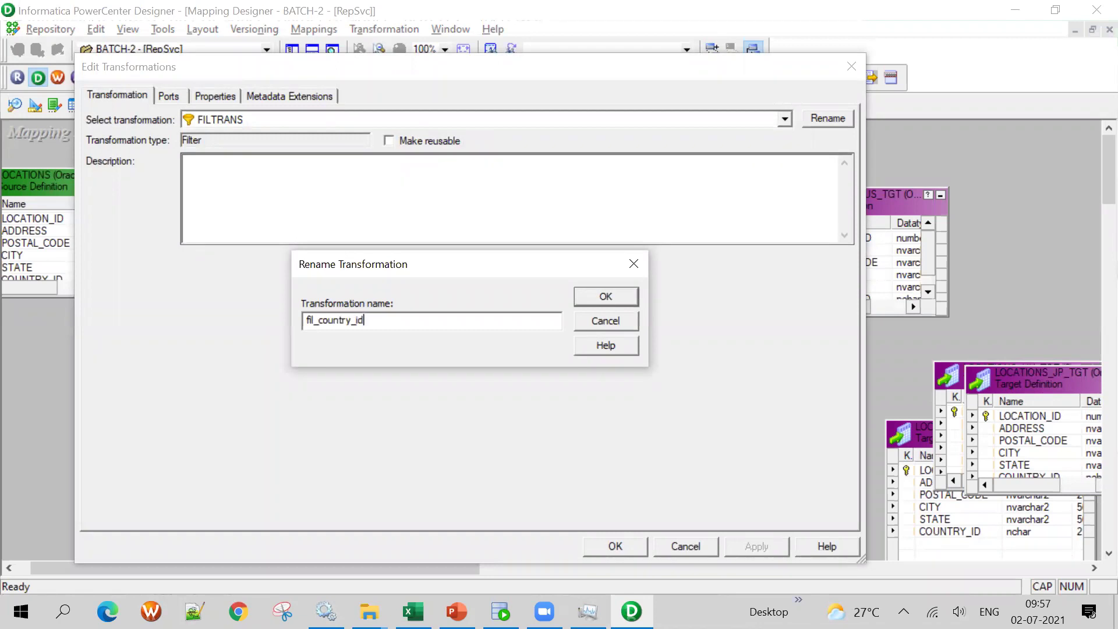
key(Return)
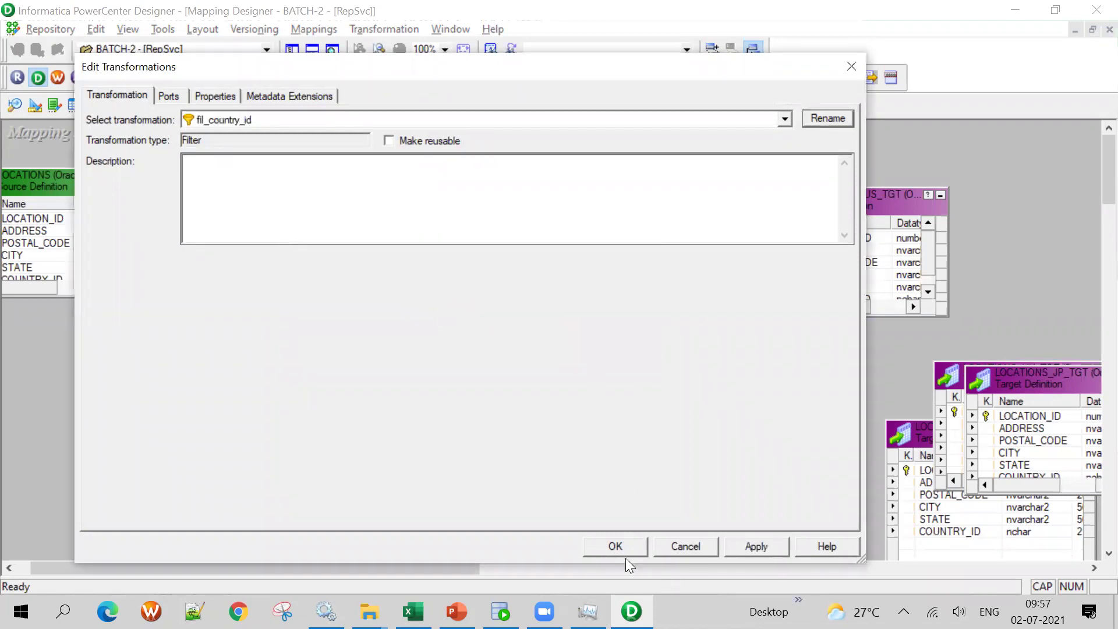
click(617, 549)
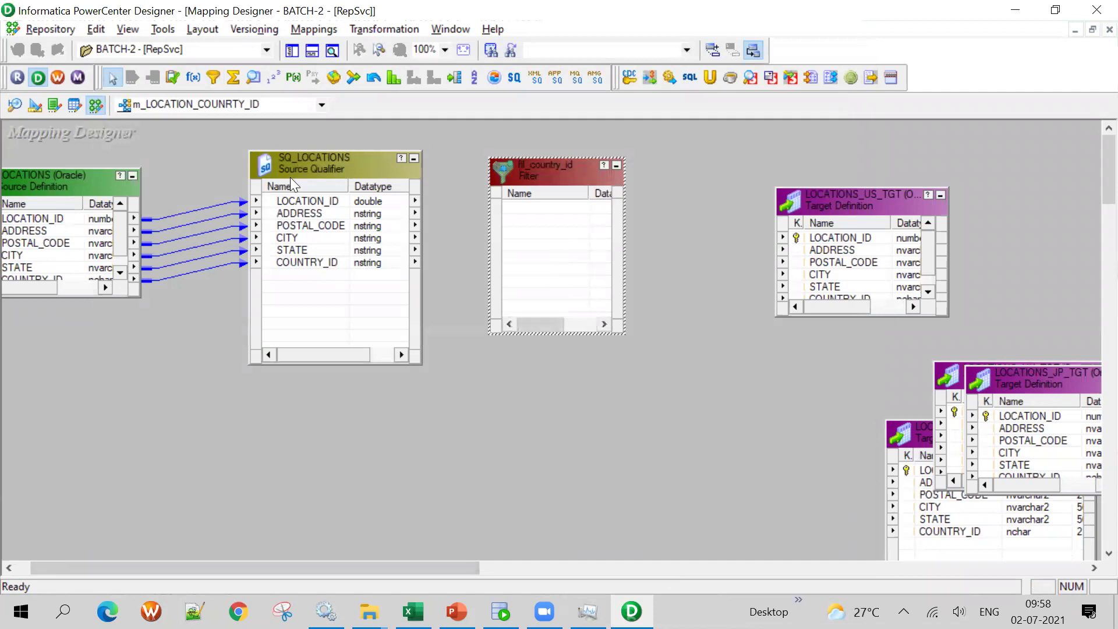
Link all six SQ_LOCATIONS ports into fil_country_id and resize the filter box
click(307, 213)
shift+click(314, 262)
drag(310, 244, 588, 225)
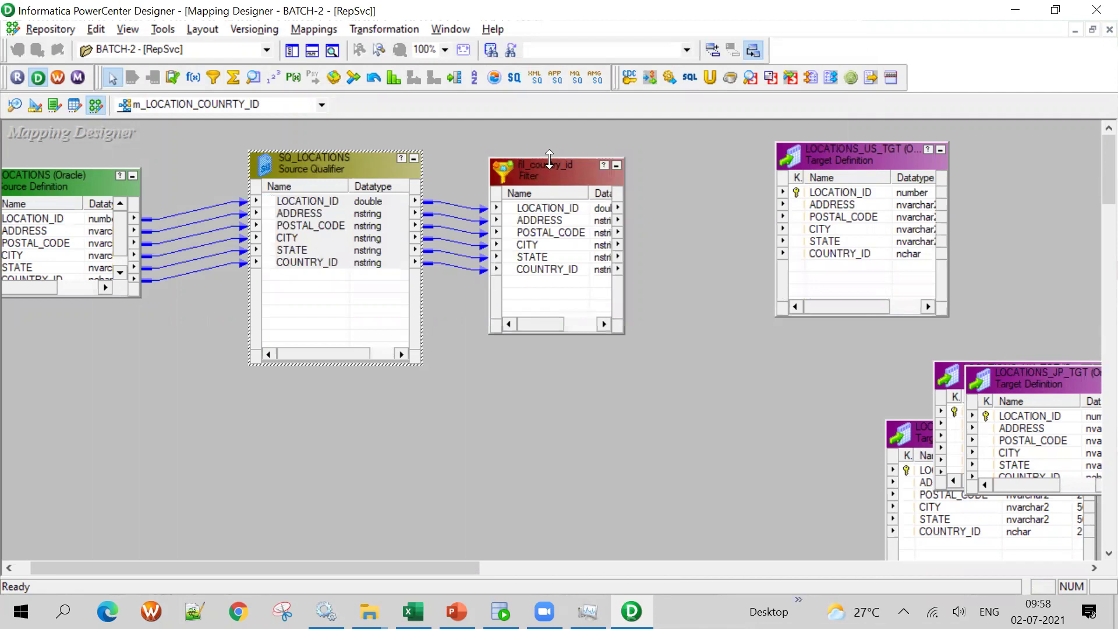
drag(550, 158, 551, 130)
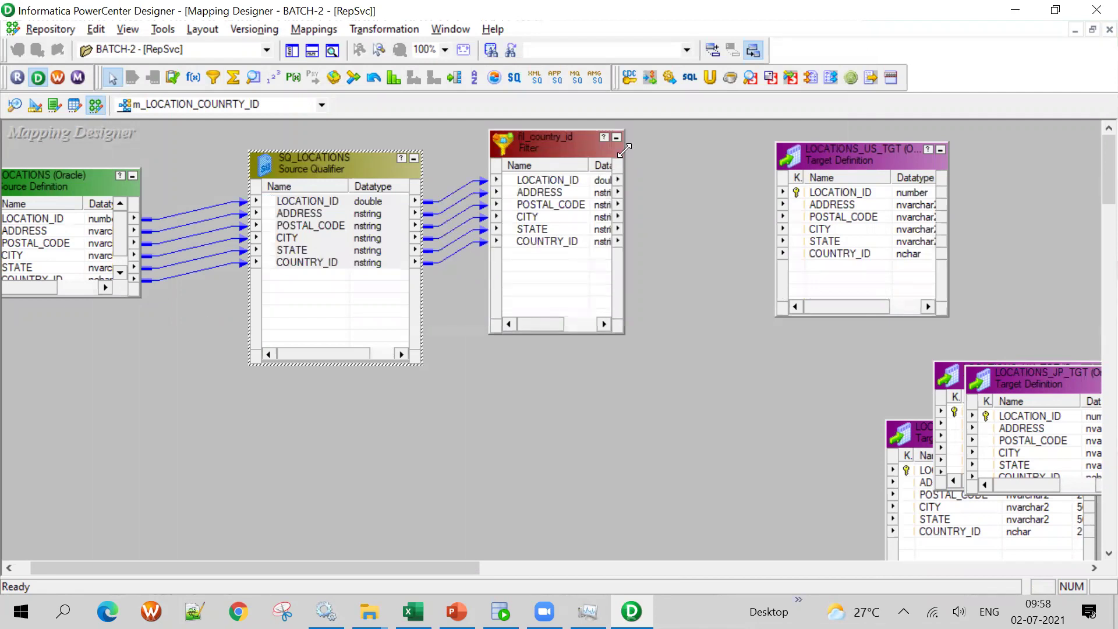
drag(624, 150, 715, 141)
Link all six fil_country_id ports to LOCATIONS_US_TGT and shift that target right
click(570, 184)
click(571, 172)
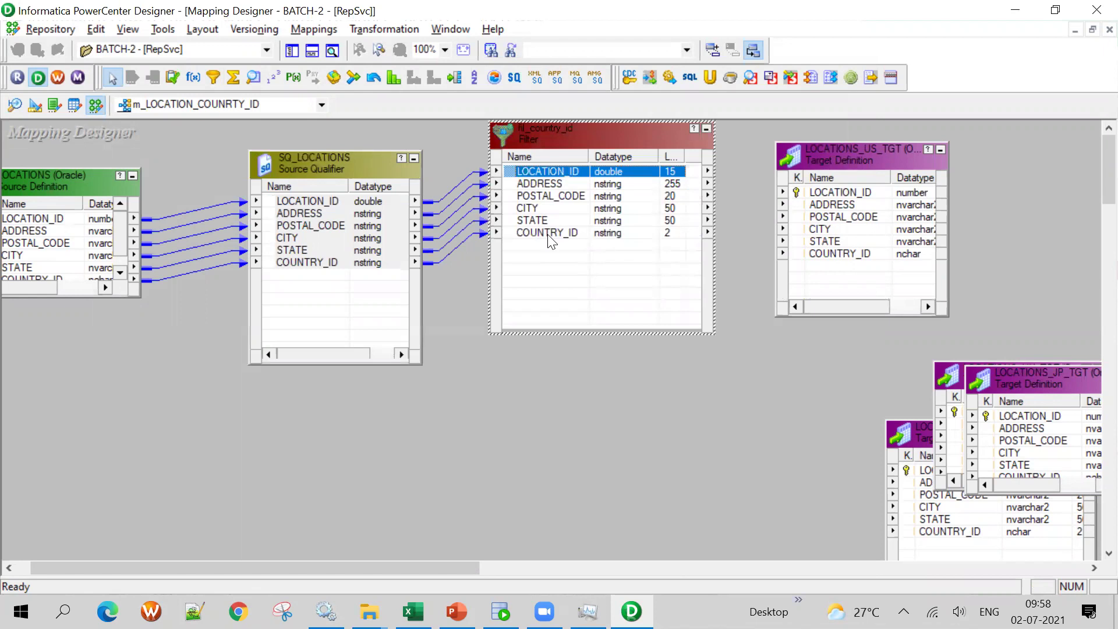
shift+click(549, 233)
drag(569, 185, 849, 201)
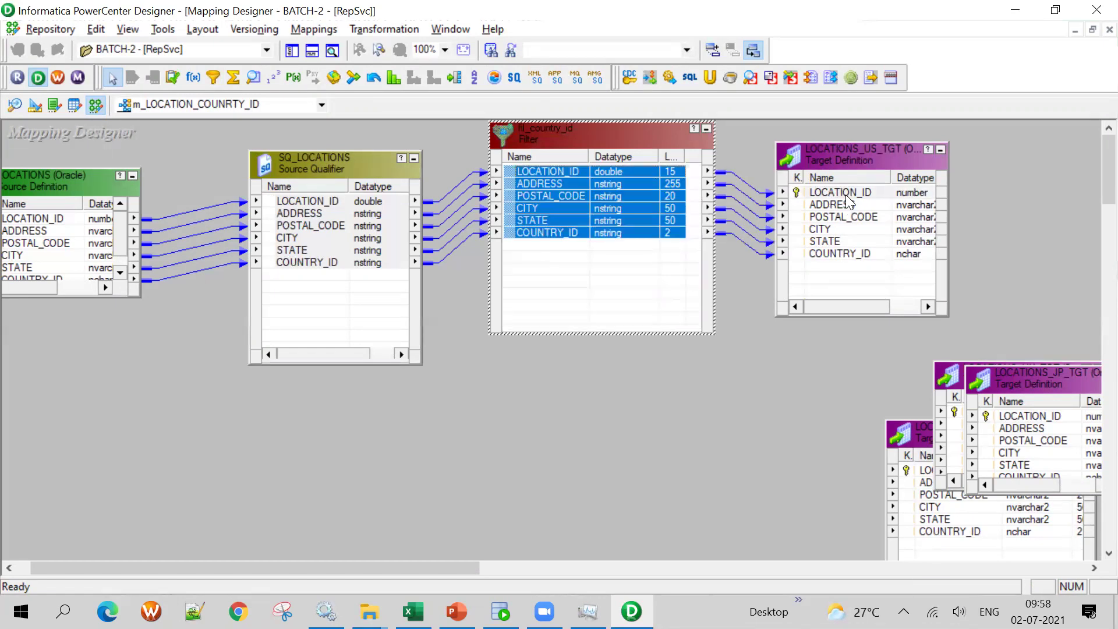
drag(846, 153, 943, 152)
double_click(588, 133)
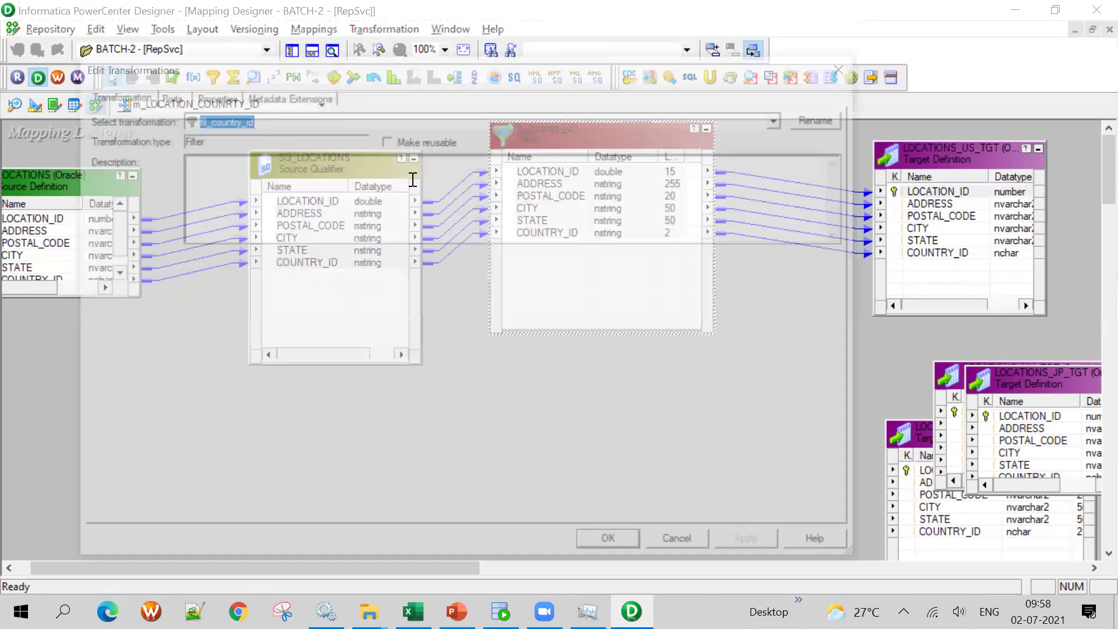
Replace the filter's TRUE condition with the COUNTRY_ID port, checking country values in SQL Developer
click(215, 96)
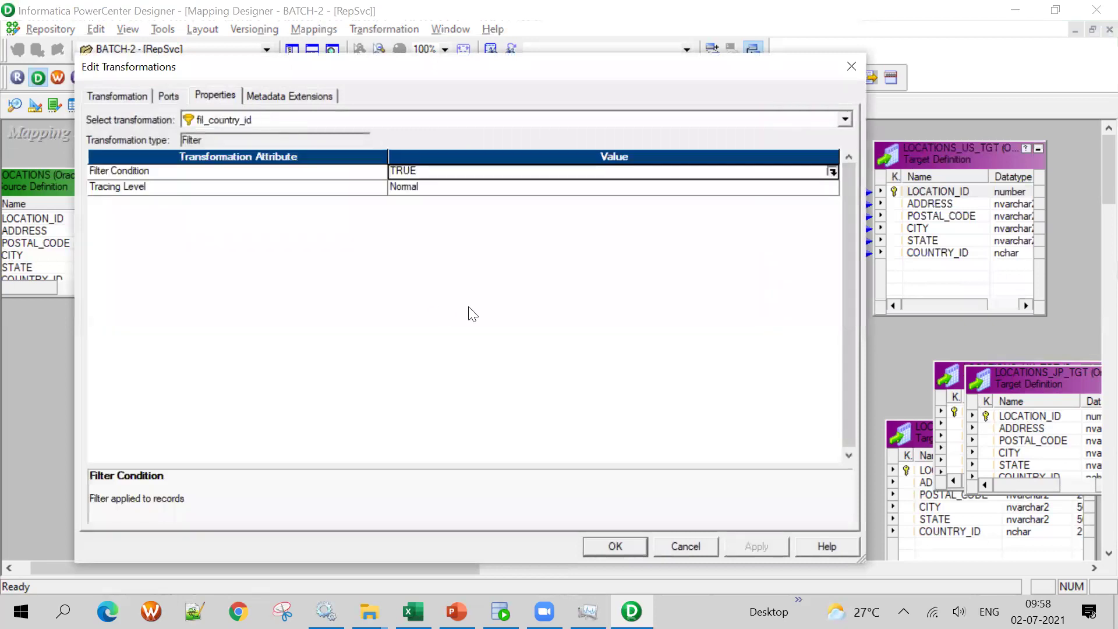
click(832, 171)
key(ctrl+a)
key(Delete)
click(216, 196)
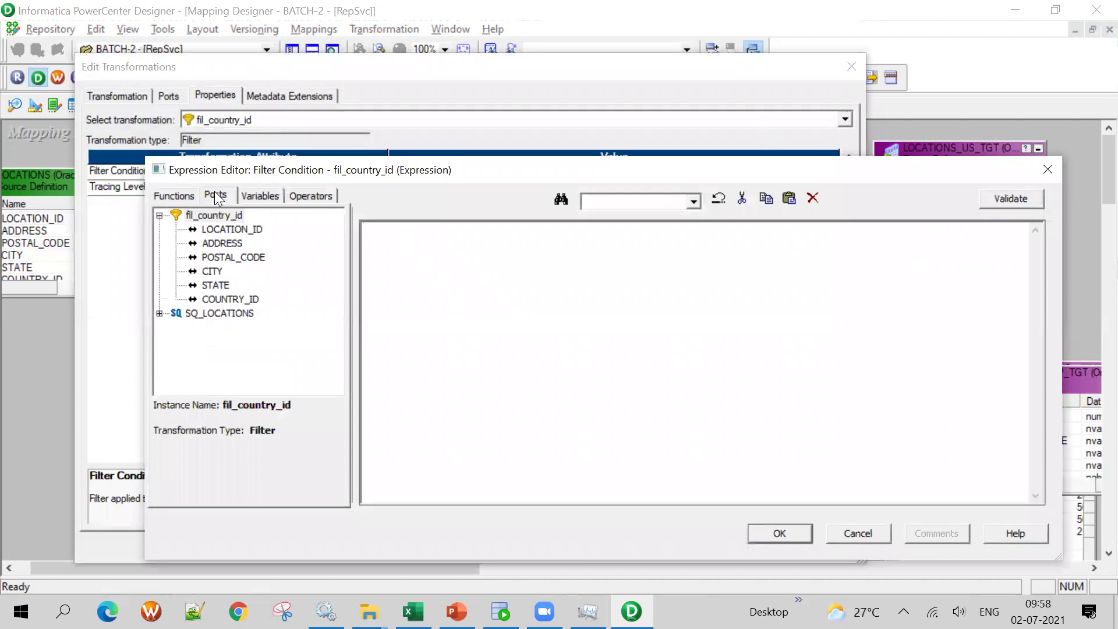
double_click(228, 298)
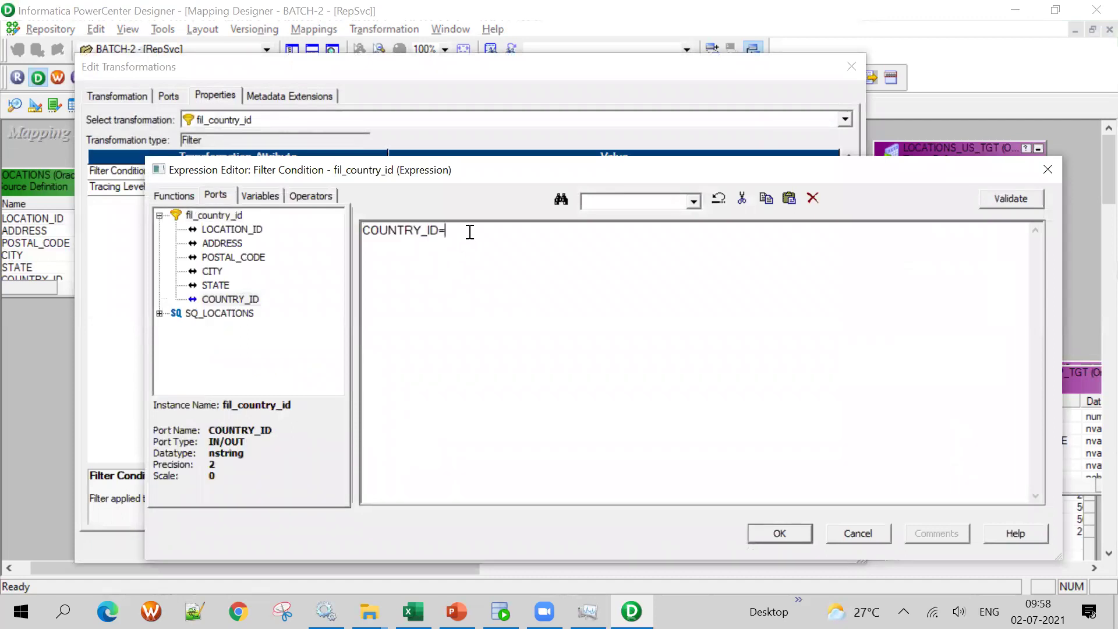
click(501, 612)
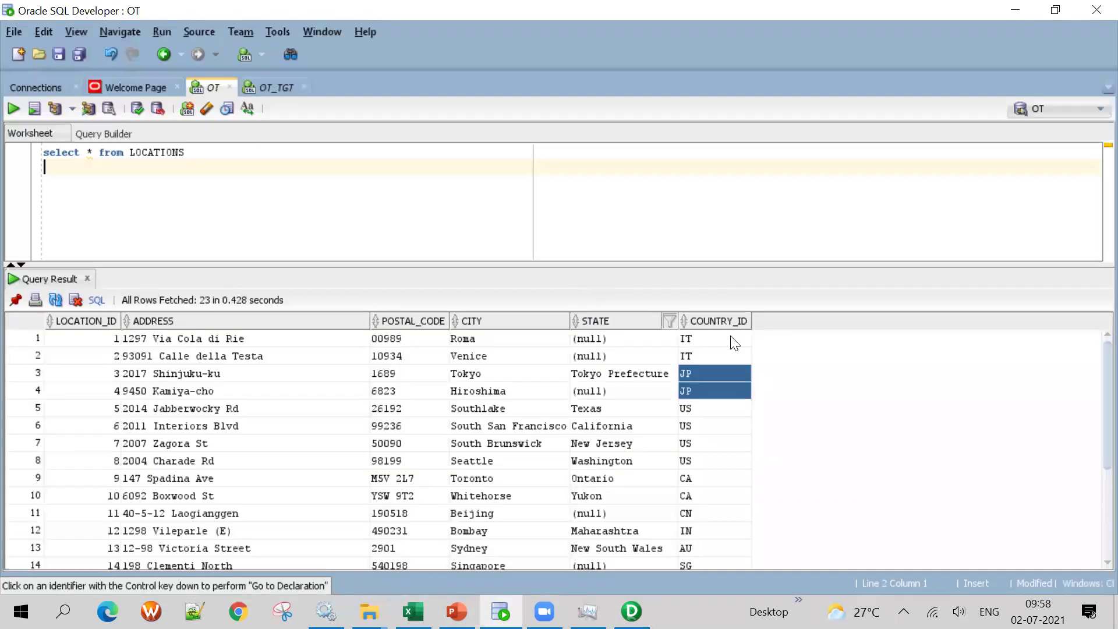
scroll(724, 507, down, 3)
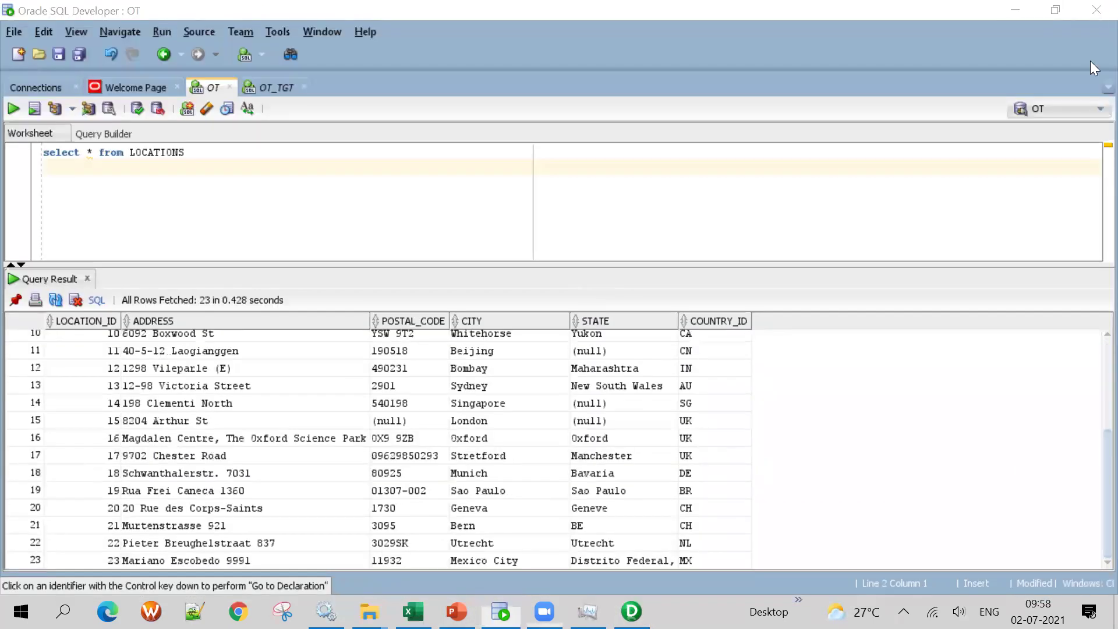
key(alt+Tab)
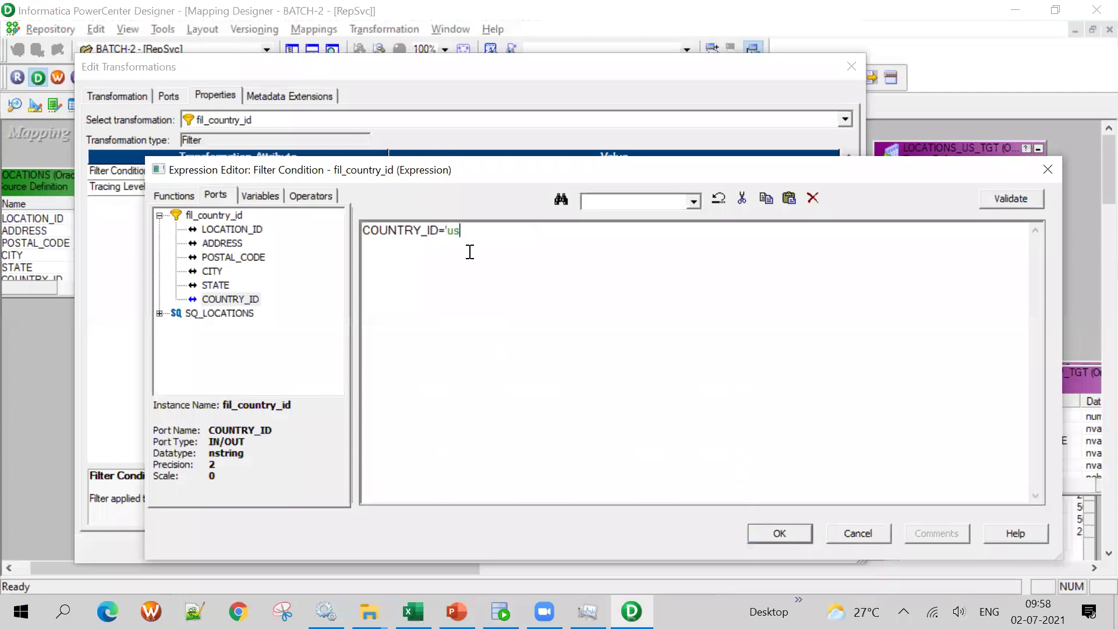
Complete the condition as COUNTRY_ID='US', confirm it, and close the Output panel
text('US')
click(763, 529)
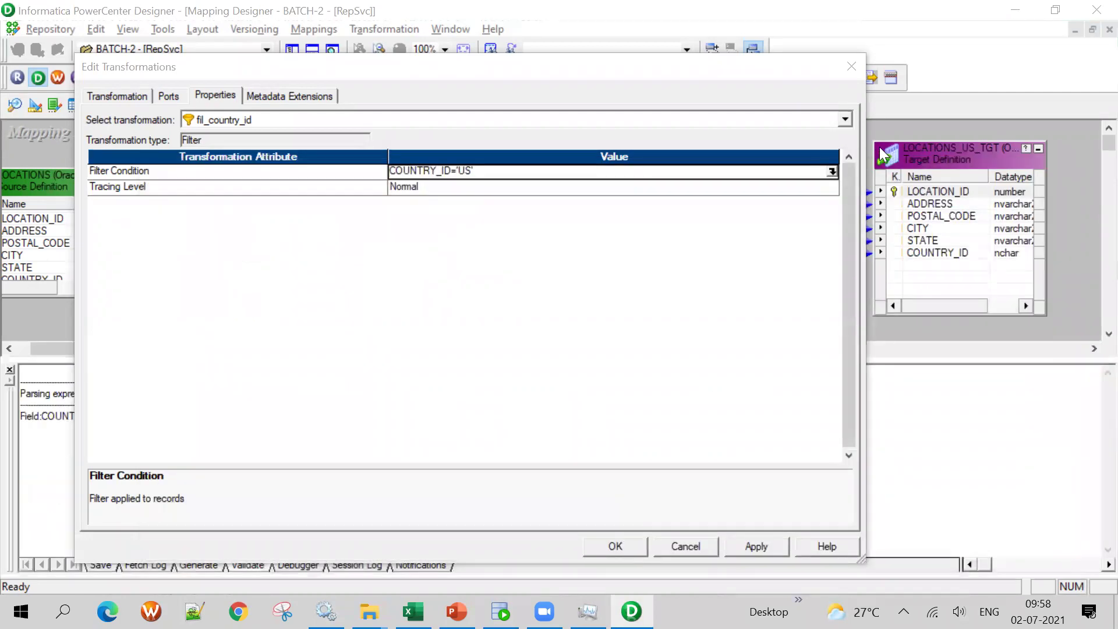
click(832, 172)
key(ctrl+c)
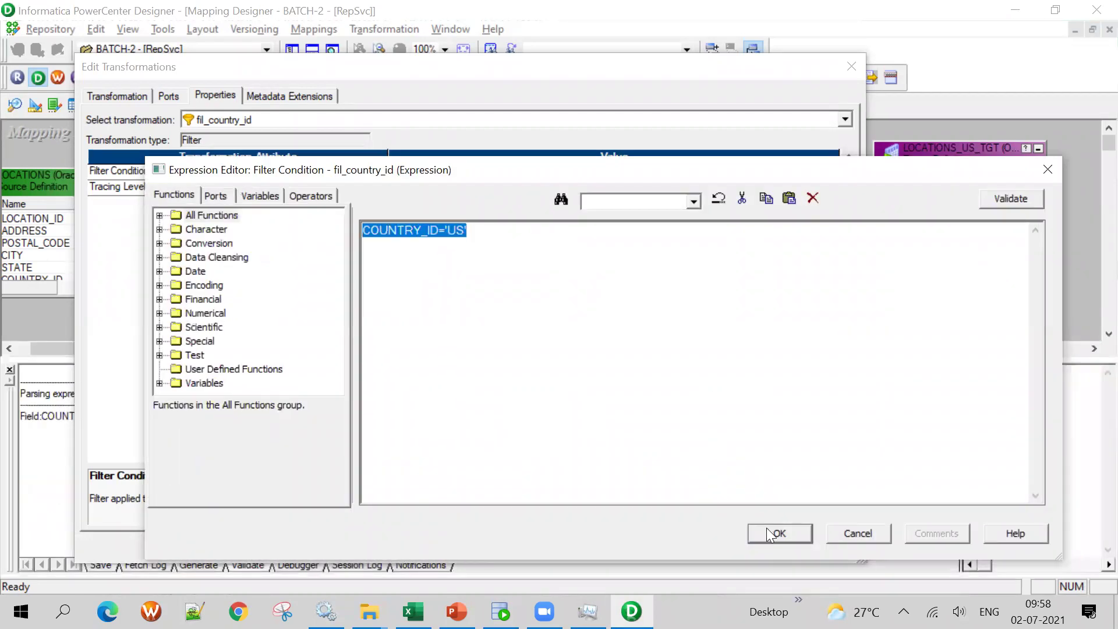
click(768, 531)
click(625, 547)
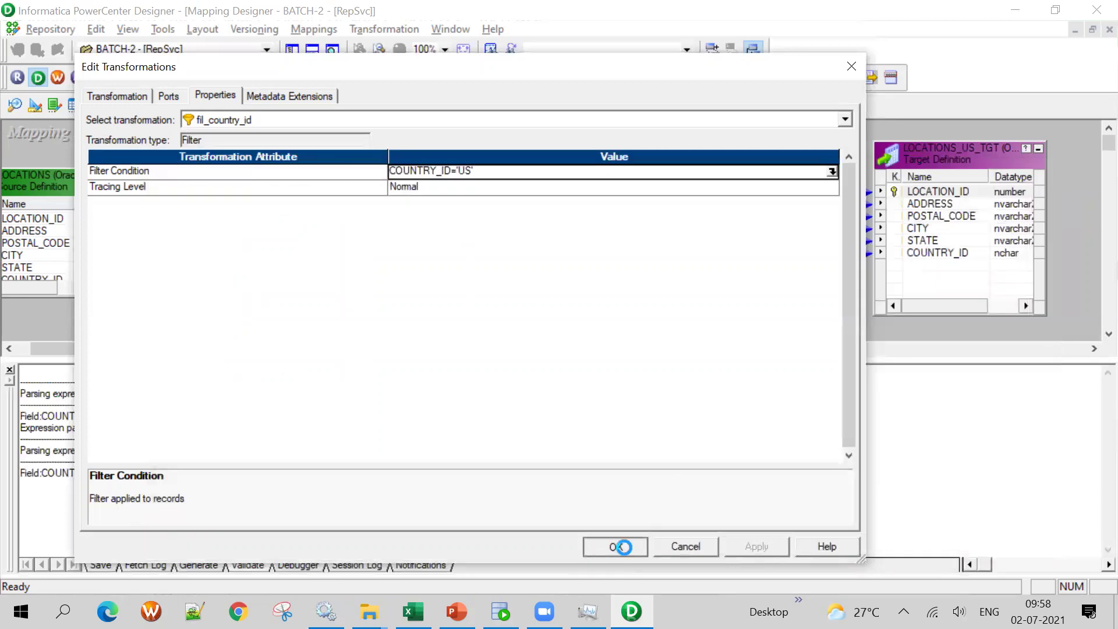
click(313, 52)
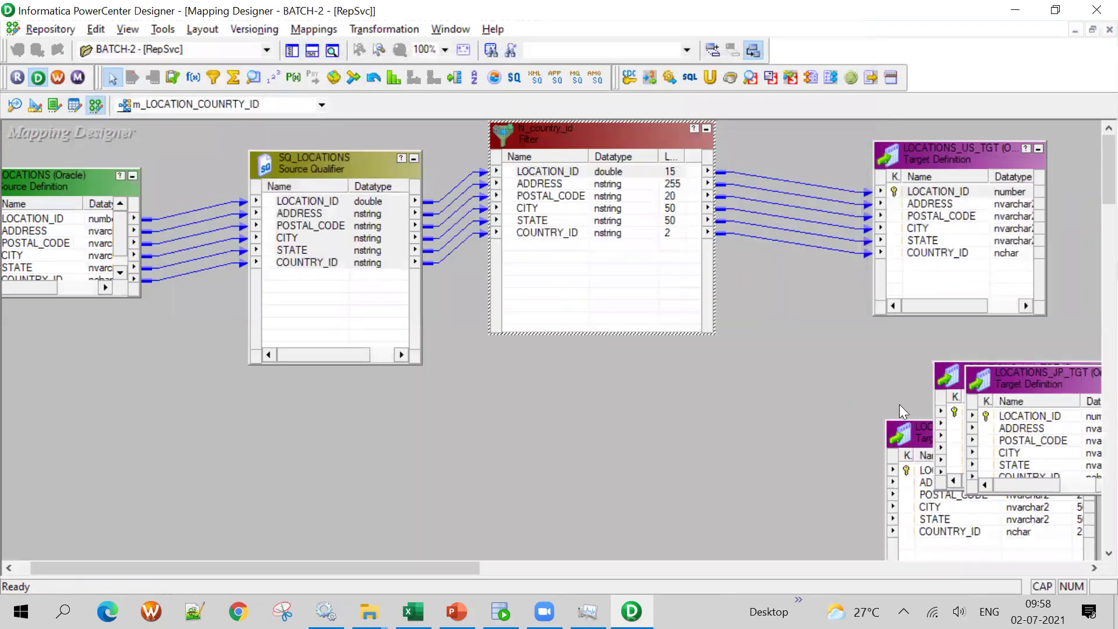
key(alt+Tab)
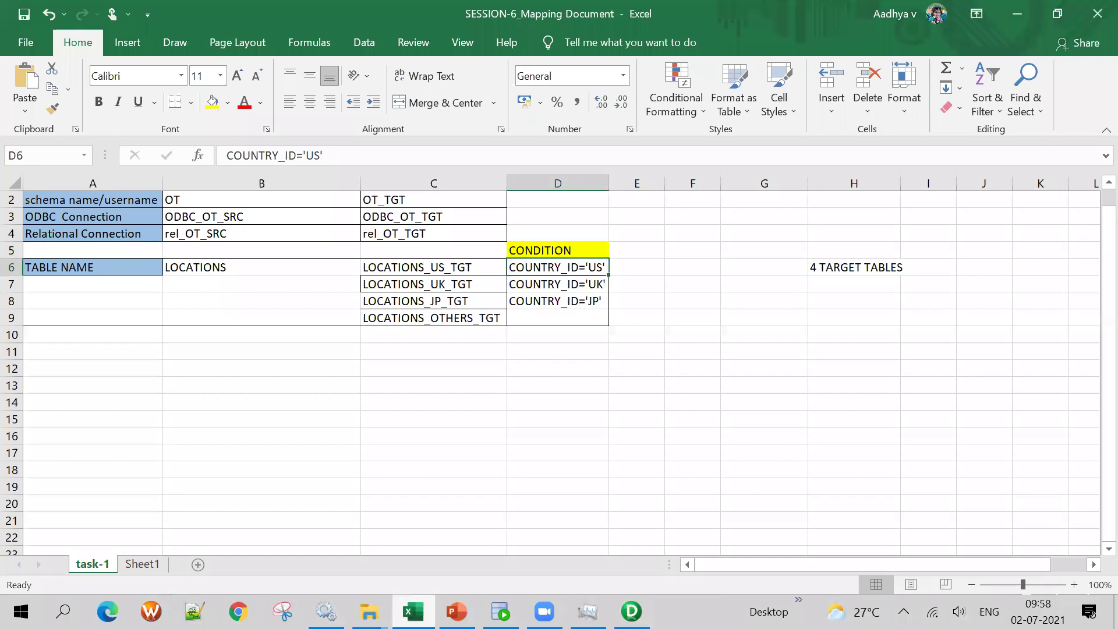
key(alt+Tab)
Spread the JP, OTHERS and UK target tables out, moving JP and OTHERS to the lower left
drag(1046, 399, 699, 431)
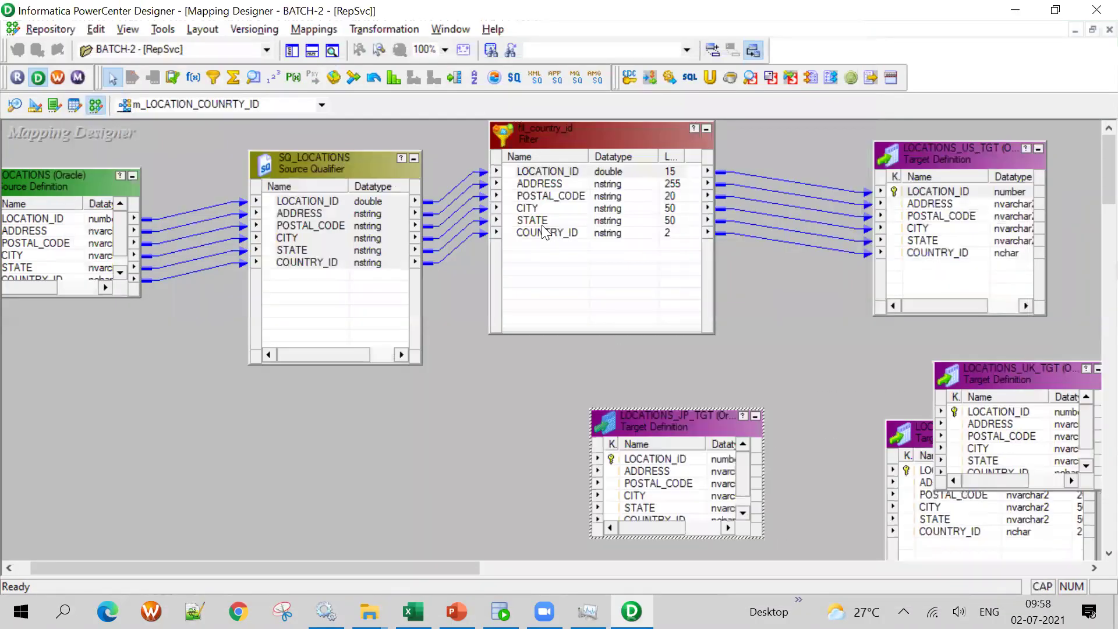
drag(902, 437, 356, 470)
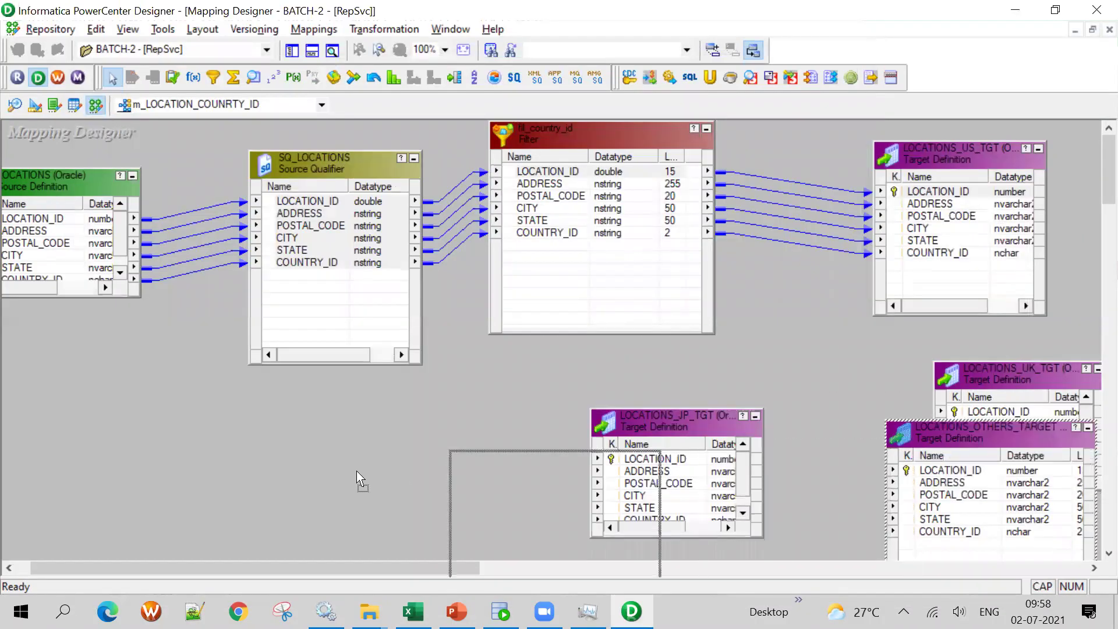
drag(628, 433, 426, 467)
drag(1049, 368, 1010, 340)
click(557, 173)
drag(400, 441, 19, 400)
drag(489, 472, 155, 408)
Link fil_country_id's ports to the UK target, delete those links, and place a second filter
click(587, 172)
shift+click(592, 233)
drag(568, 180, 1010, 385)
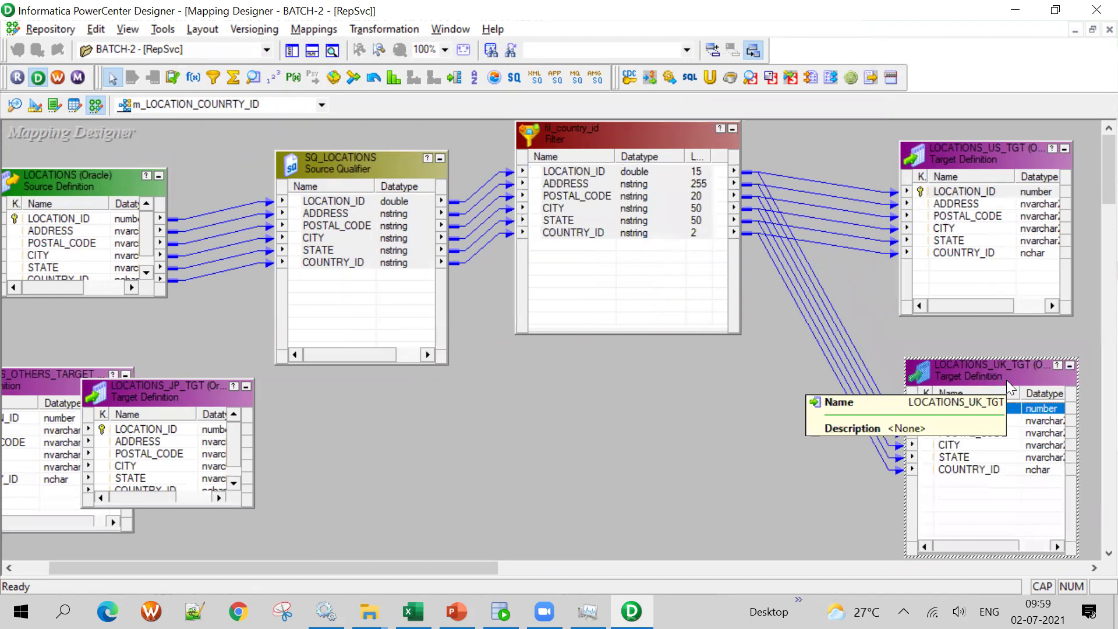
click(872, 312)
click(792, 378)
key(Delete)
click(214, 77)
drag(565, 387, 767, 537)
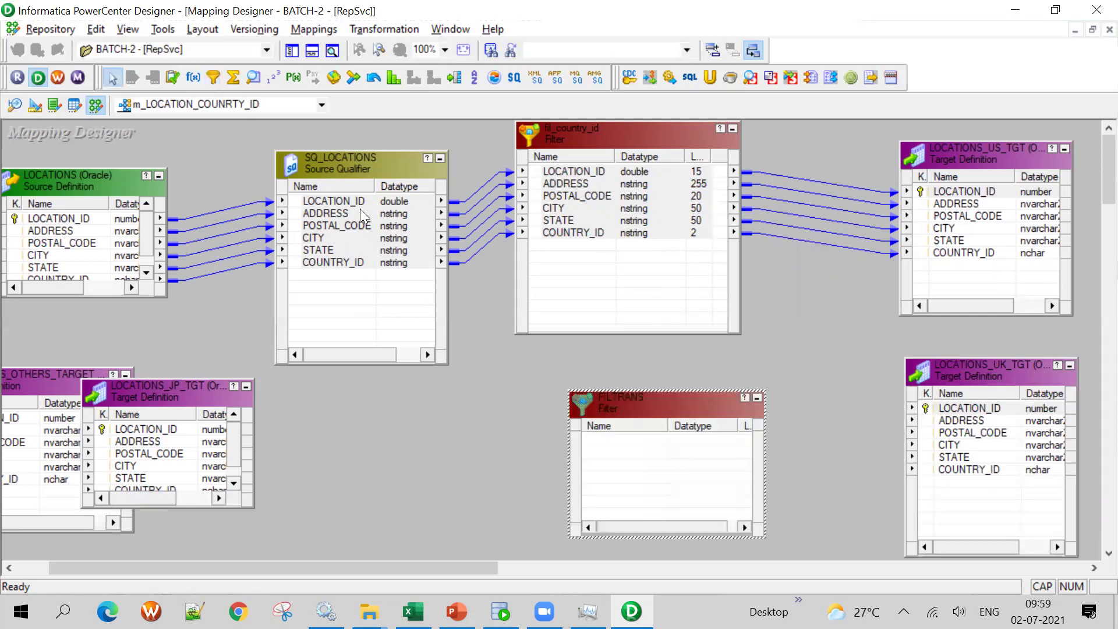
Feed all SQ_LOCATIONS ports into the new FILTRANS filter and rename the first filter fil_country_id_us
drag(346, 204, 359, 269)
drag(341, 212, 629, 470)
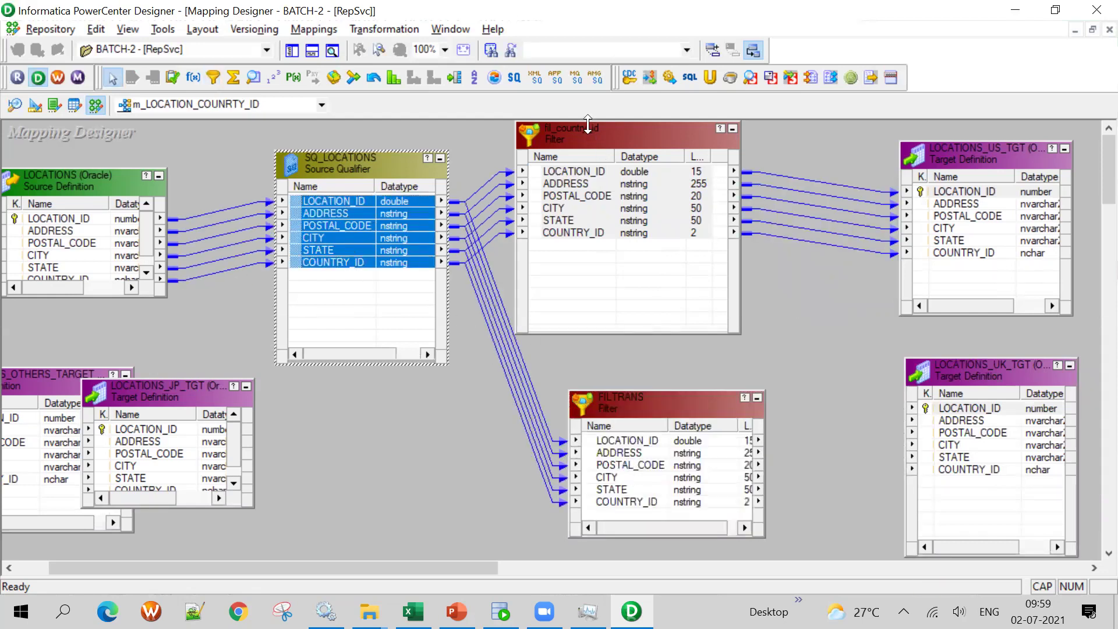
double_click(588, 128)
click(826, 120)
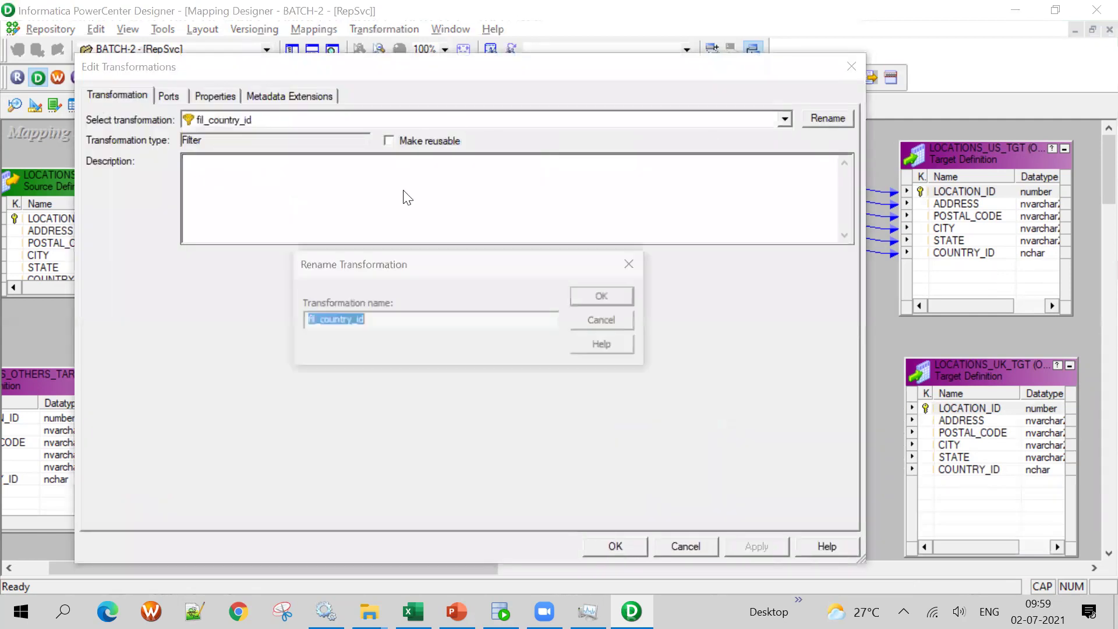
click(394, 320)
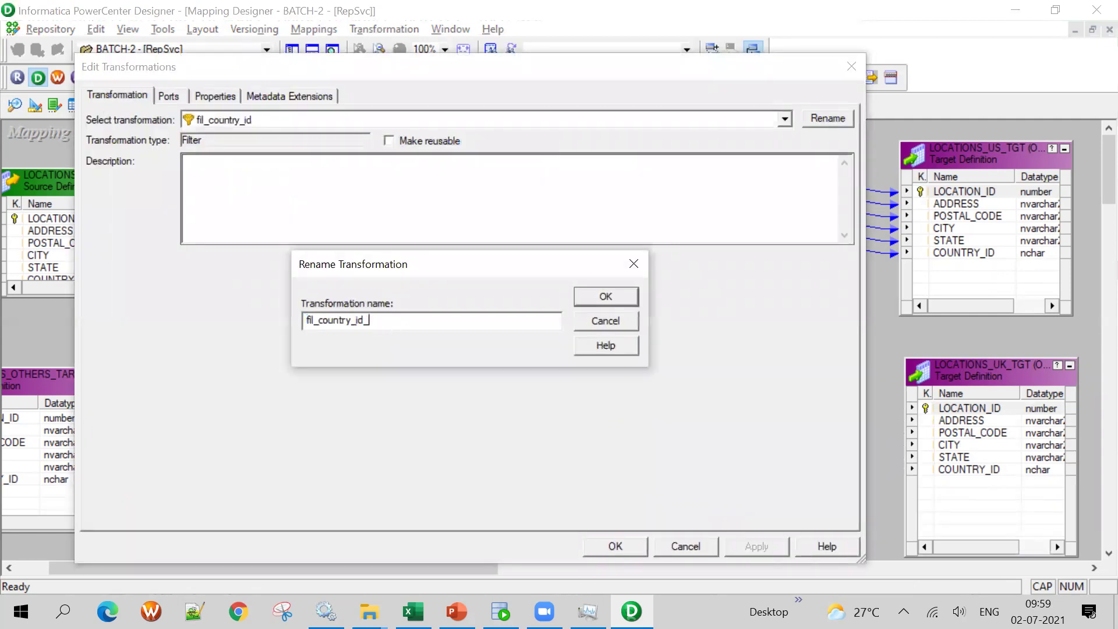
text(_us)
key(Return)
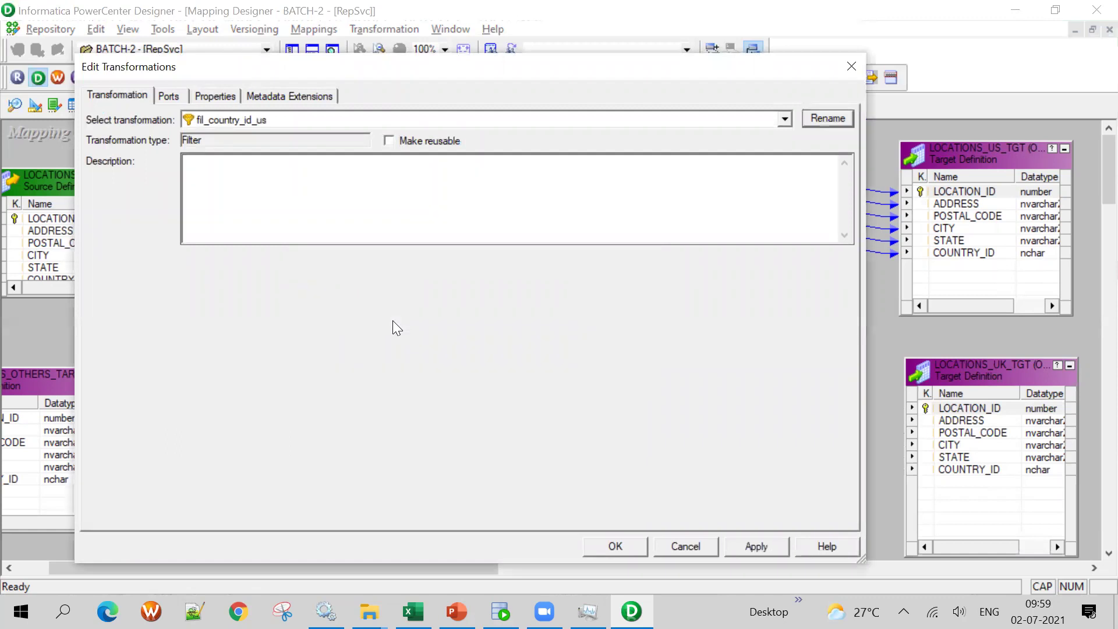
click(637, 544)
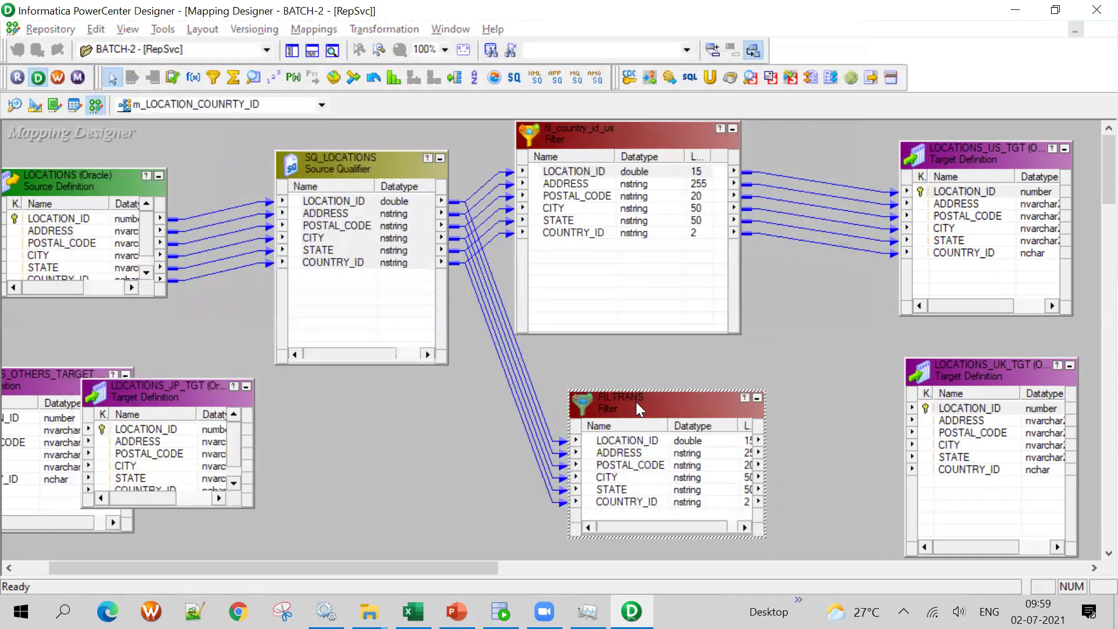
Set FILTRANS's condition to COUNTRY_ID='UK' by pasting the US condition and editing the code
double_click(636, 402)
click(838, 73)
scroll(345, 429, down, 5)
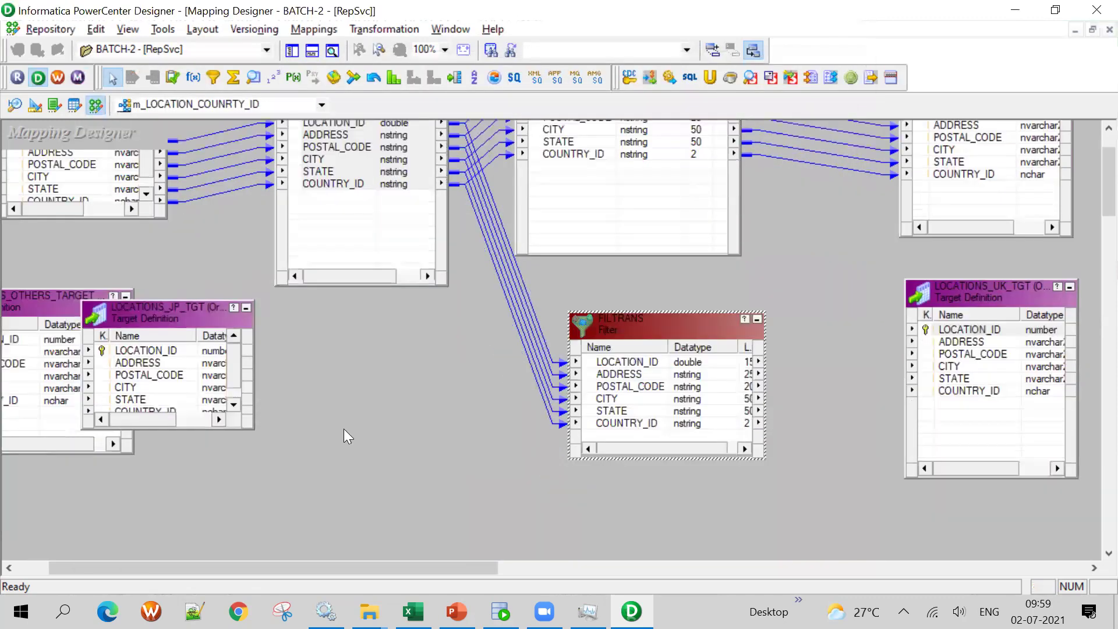
scroll(662, 419, up, 5)
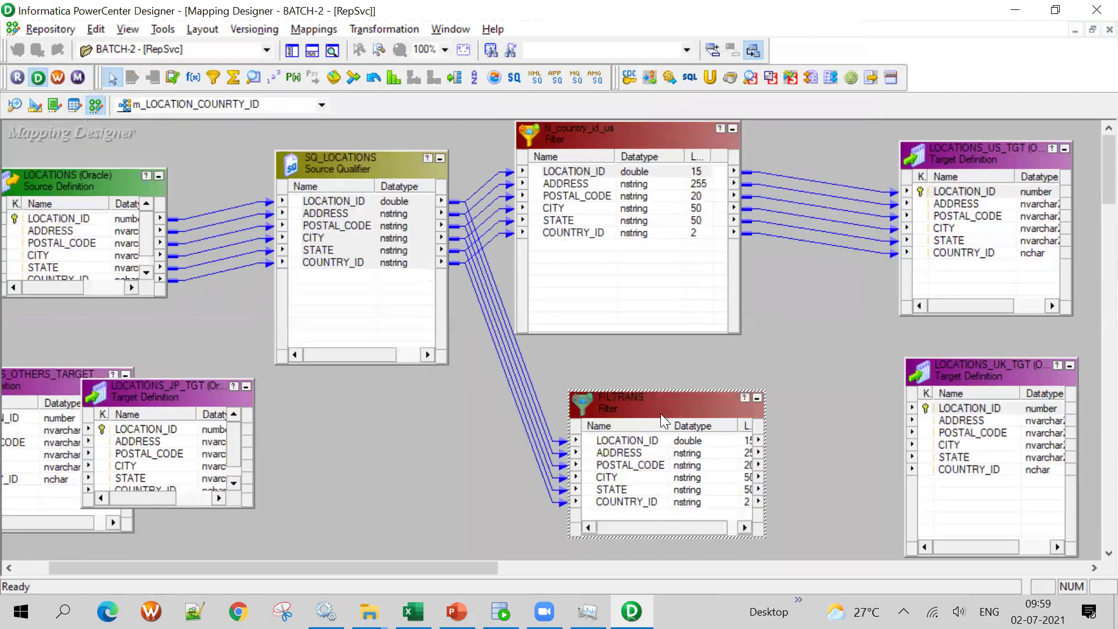
double_click(652, 400)
click(215, 95)
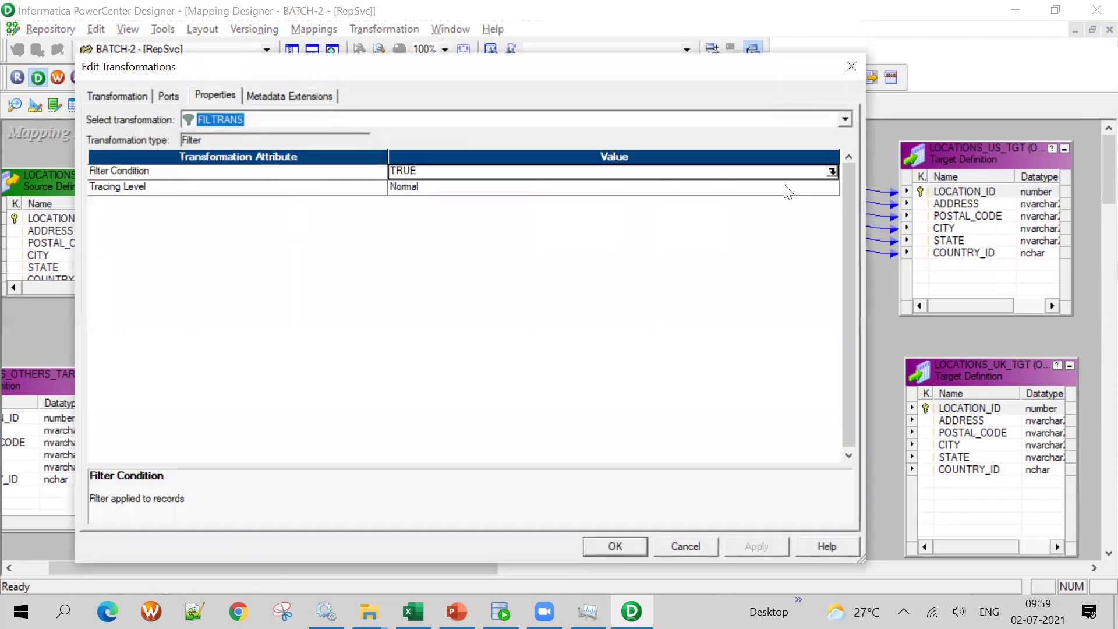
click(832, 171)
key(ctrl+a)
key(ctrl+v)
key(BackSpace)
text(K)
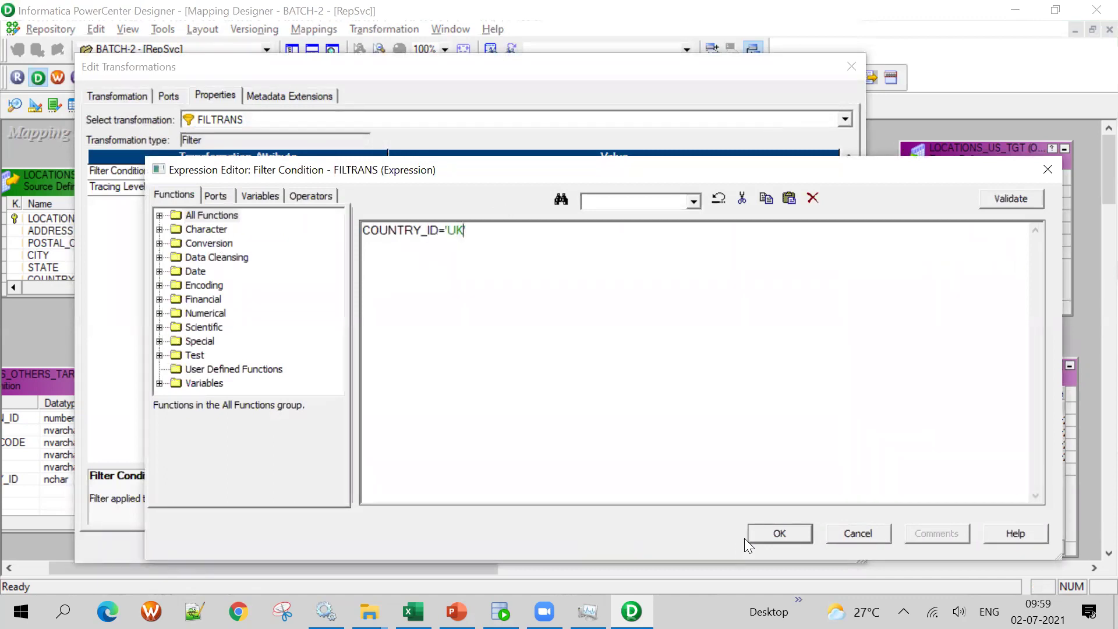
click(763, 534)
click(635, 550)
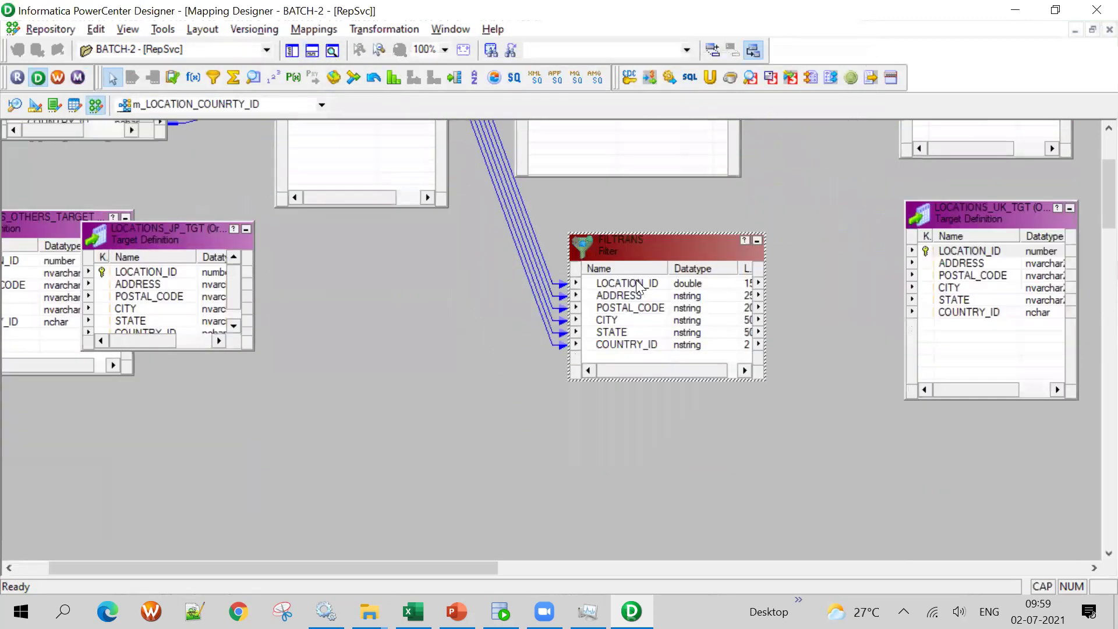
Link all FILTRANS ports to the LOCATIONS_UK_TGT target
click(627, 283)
shift+click(635, 344)
drag(641, 288, 961, 265)
Move SQ_LOCATIONS lower and LOCATIONS_JP_TGT to the empty right side of the canvas
scroll(387, 397, up, 3)
drag(351, 188, 364, 473)
scroll(630, 350, down, 3)
mouse_move(399, 213)
mouse_down()
mouse_move(376, 279)
mouse_move(389, 231)
mouse_up()
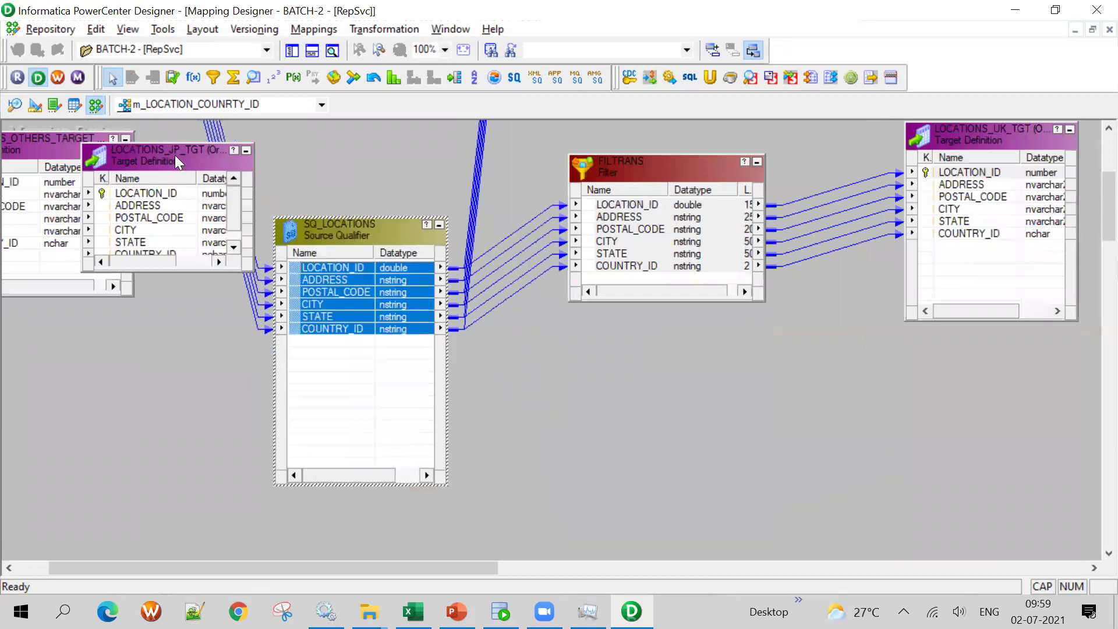
drag(122, 180, 955, 379)
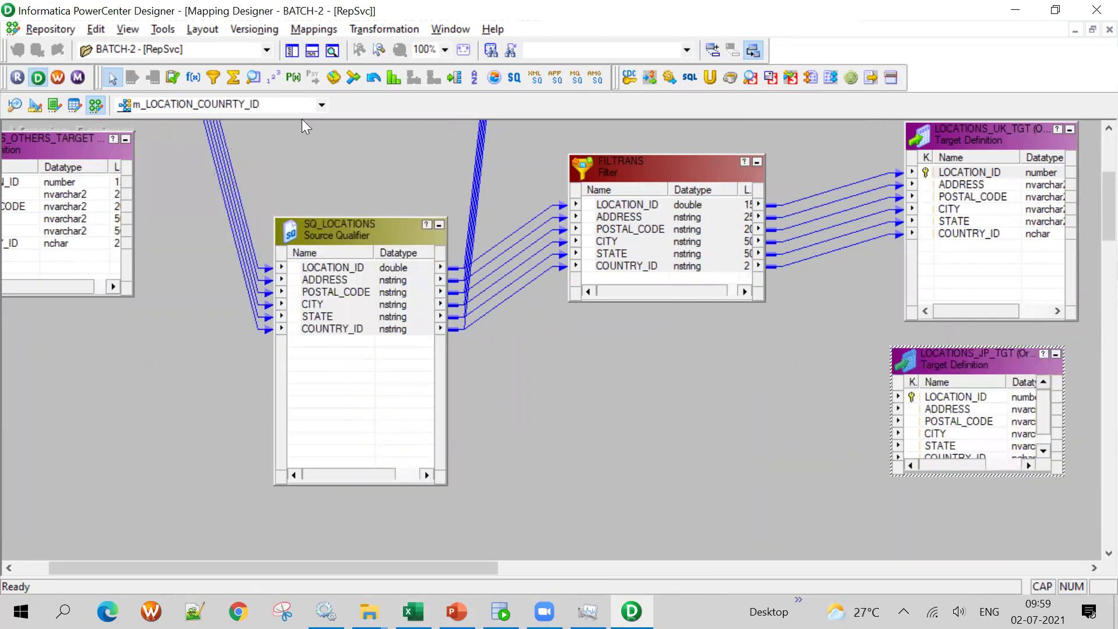
Add filter FILTRANS1 fed by all SQ_LOCATIONS ports and linked to LOCATIONS_JP_TGT
click(213, 77)
drag(575, 333, 761, 492)
drag(329, 268, 967, 400)
shift+click(650, 449)
Change FILTRANS1's condition from TRUE to COUNTRY_ID='JP' and save the mapping
double_click(656, 352)
click(216, 97)
click(832, 172)
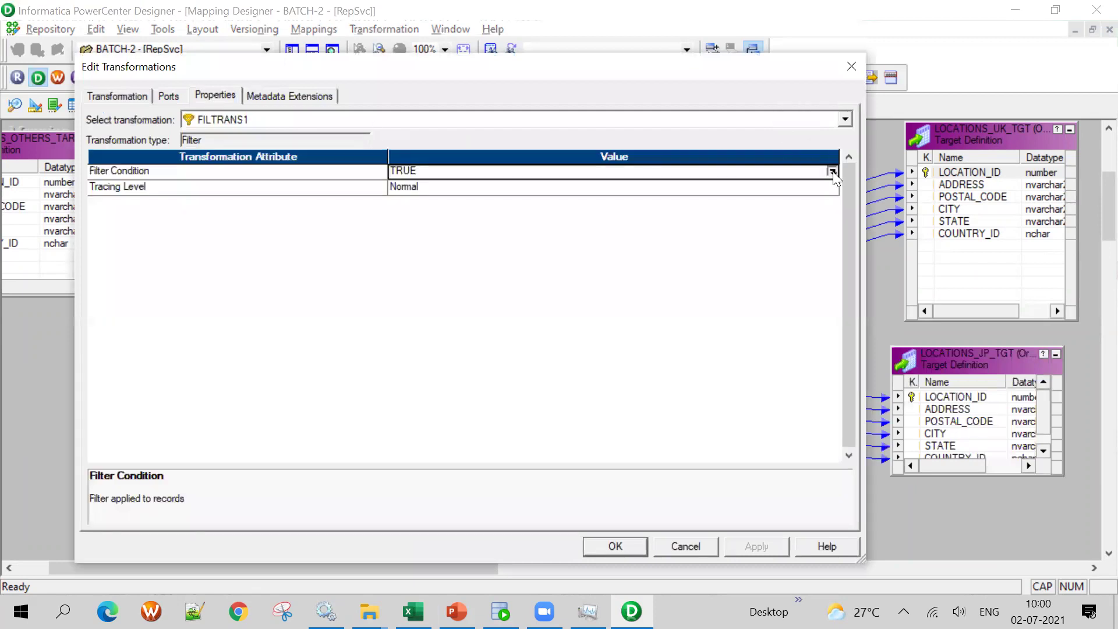
text(COUNTRY_ID='US')
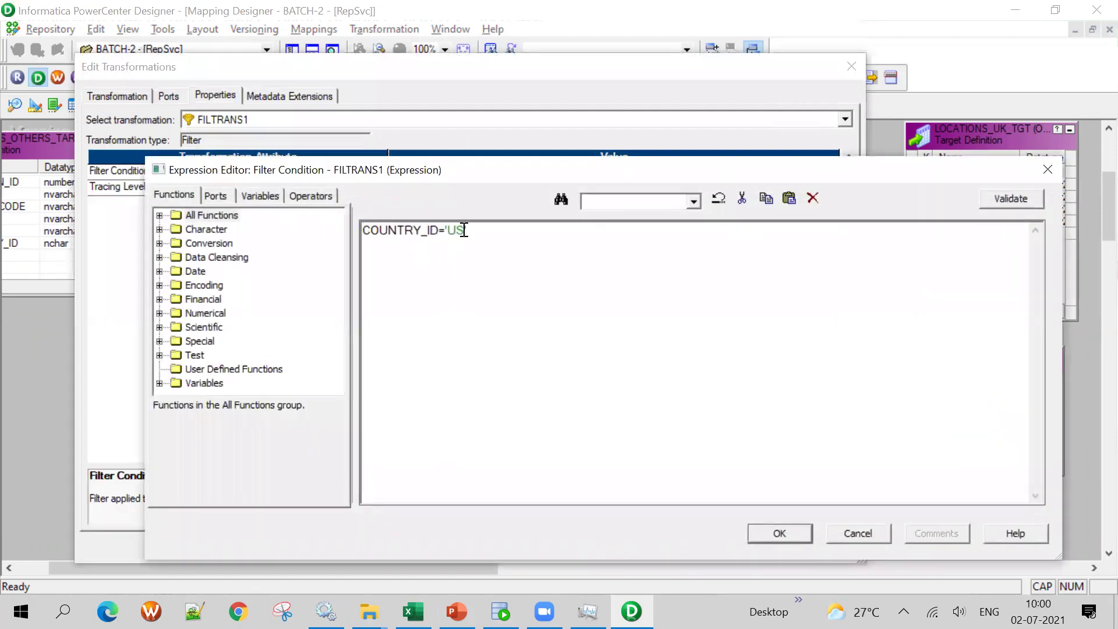
key(BackSpace)
key(BackSpace)
text(')
click(788, 539)
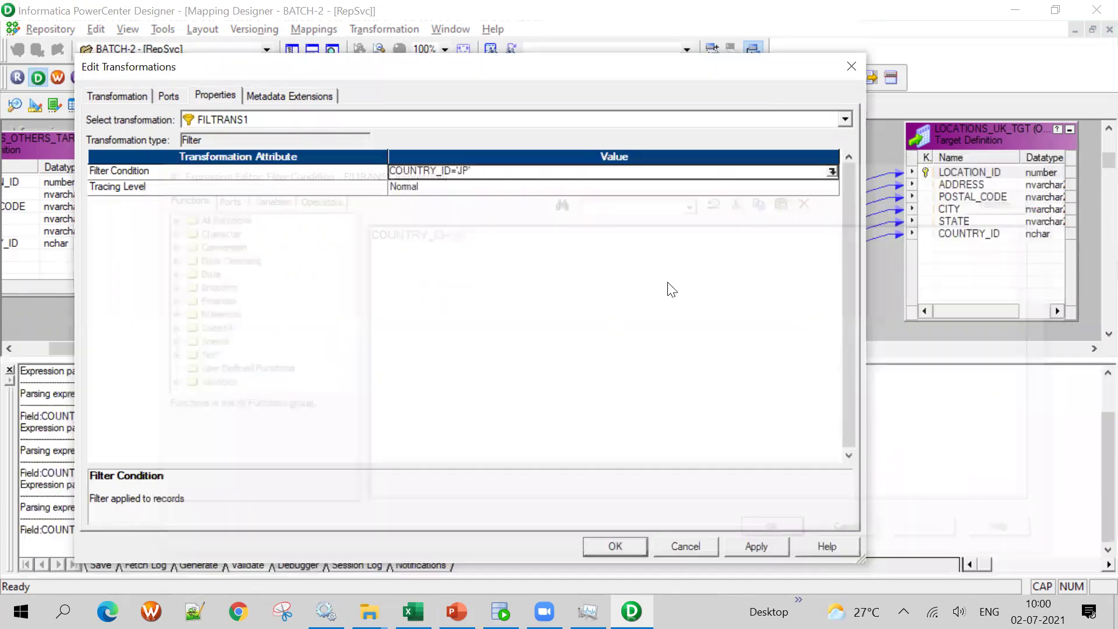
click(763, 547)
click(626, 539)
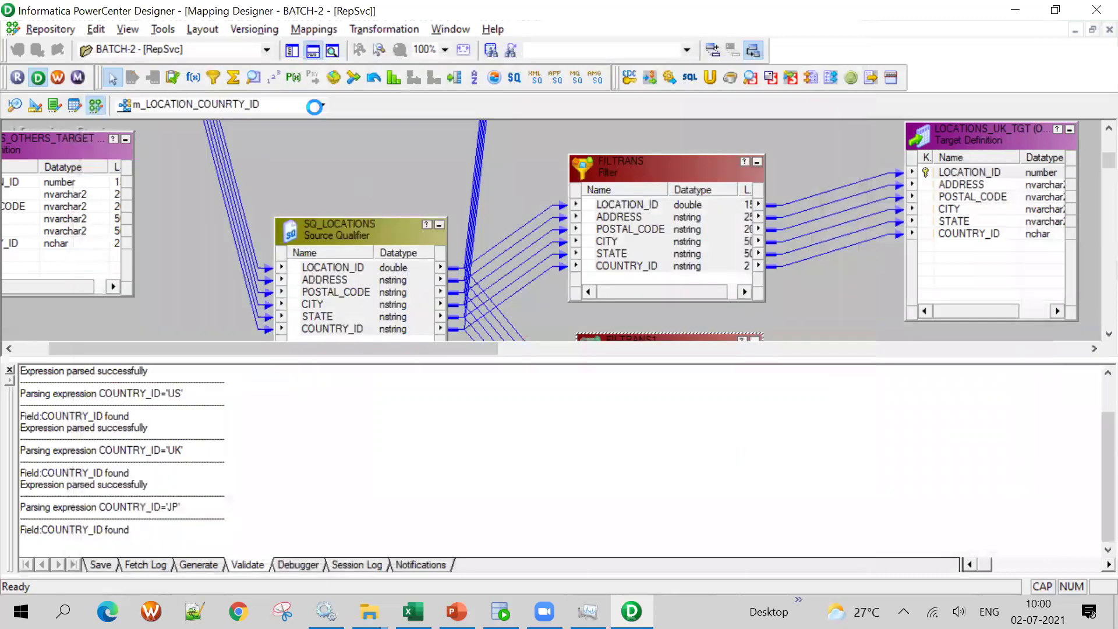
key(ctrl+s)
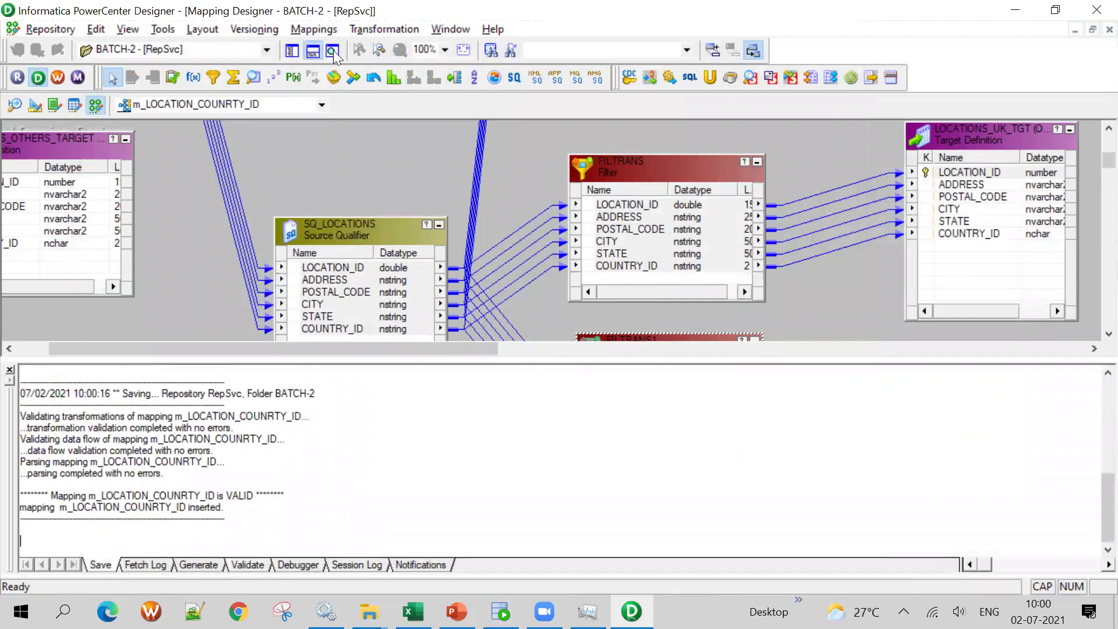
click(313, 50)
Move LOCATIONS_OTHERS_TARGET below LOCATIONS_JP_TGT and add a new filter FILTRANS2 below FILTRANS1
drag(560, 344, 911, 518)
drag(890, 437, 997, 421)
click(214, 77)
drag(588, 449, 779, 552)
Link all six SQ_LOCATIONS ports into FILTRANS2 and its ports on to LOCATIONS_OTHERS_TARGET
click(422, 286)
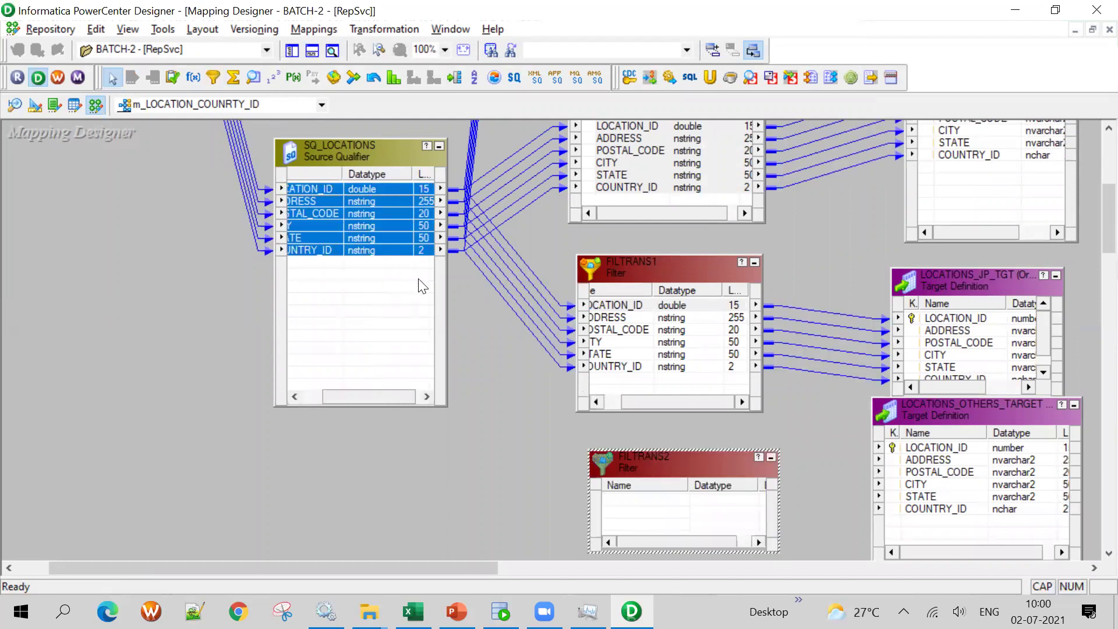
mouse_move(330, 194)
mouse_down()
mouse_move(539, 318)
mouse_move(706, 519)
mouse_up()
drag(673, 454, 665, 418)
click(667, 466)
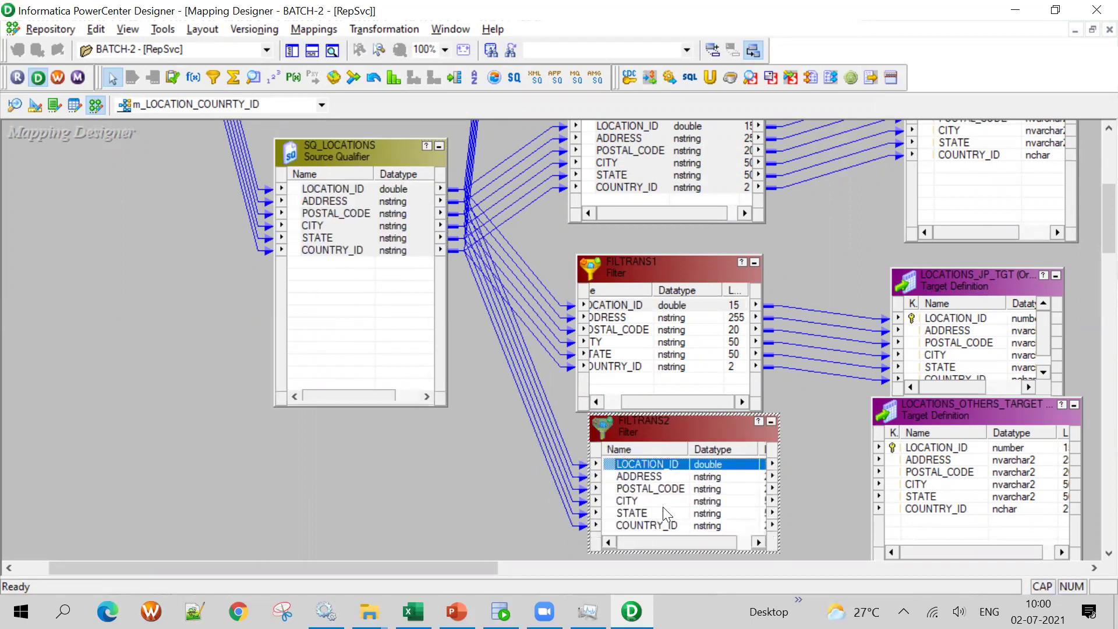
shift+click(635, 525)
drag(650, 498, 932, 448)
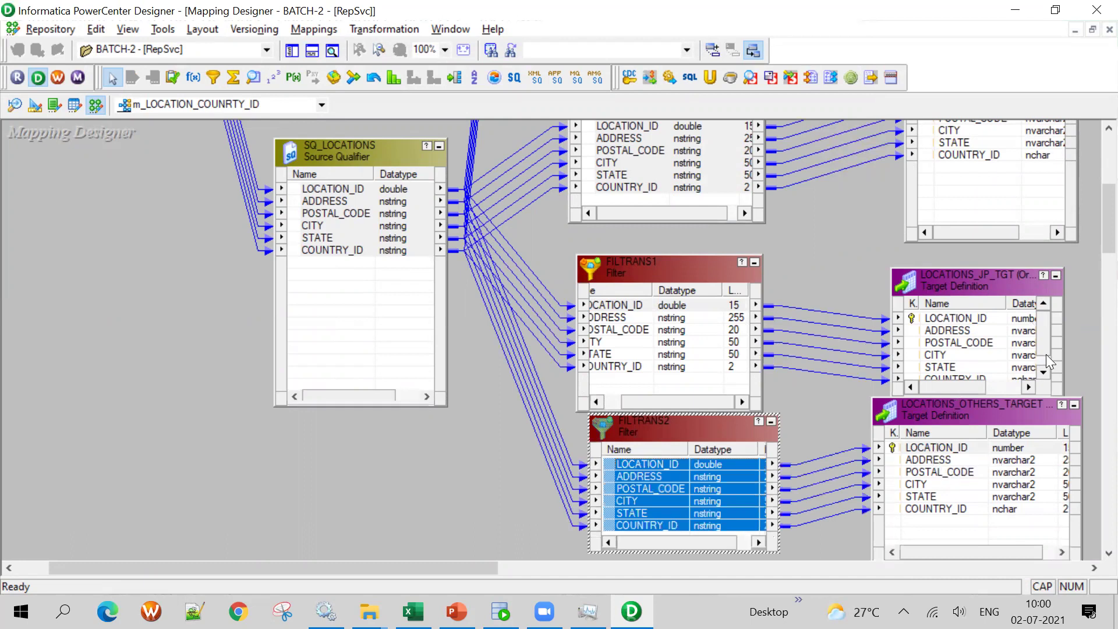
Reposition FILTRANS2 lower and tidy the object layout on the canvas
drag(1043, 326, 1044, 341)
drag(694, 426, 701, 482)
drag(688, 402, 651, 361)
scroll(1093, 217, up, 5)
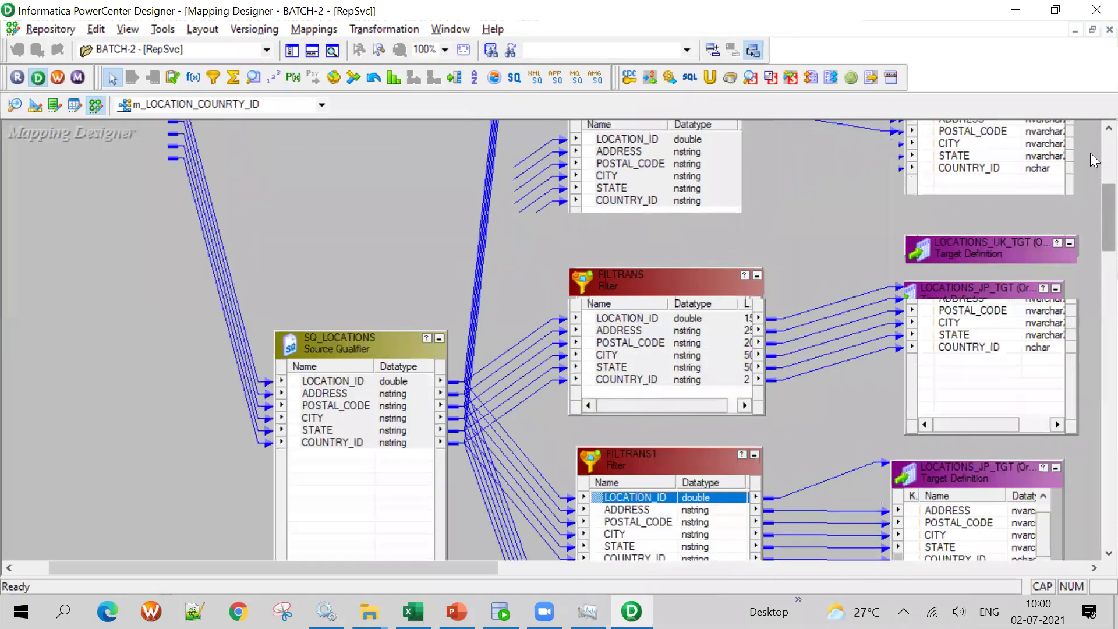
drag(375, 466, 309, 209)
Check the fil_country_id_us condition and FILTRANS's COUNTRY_ID='UK' condition
double_click(624, 139)
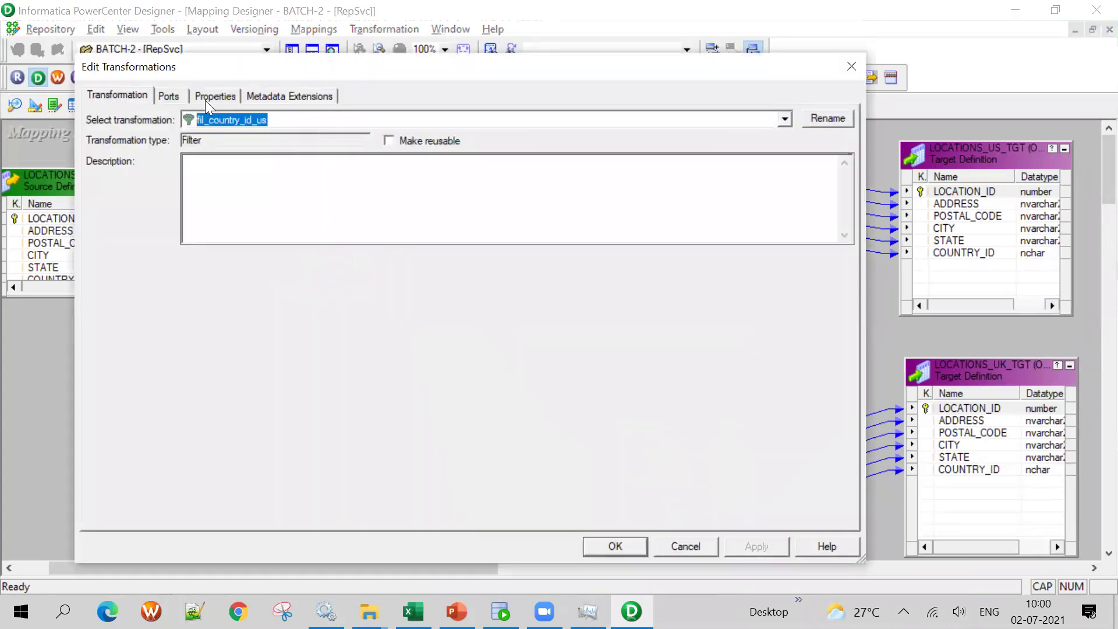
click(205, 100)
click(851, 65)
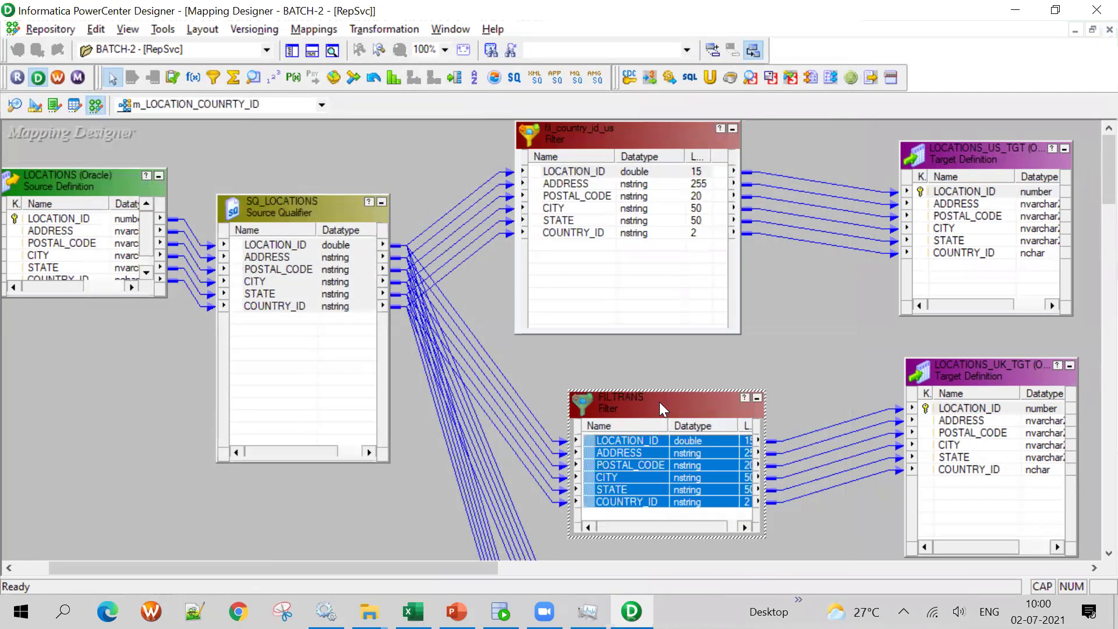
double_click(659, 402)
click(215, 95)
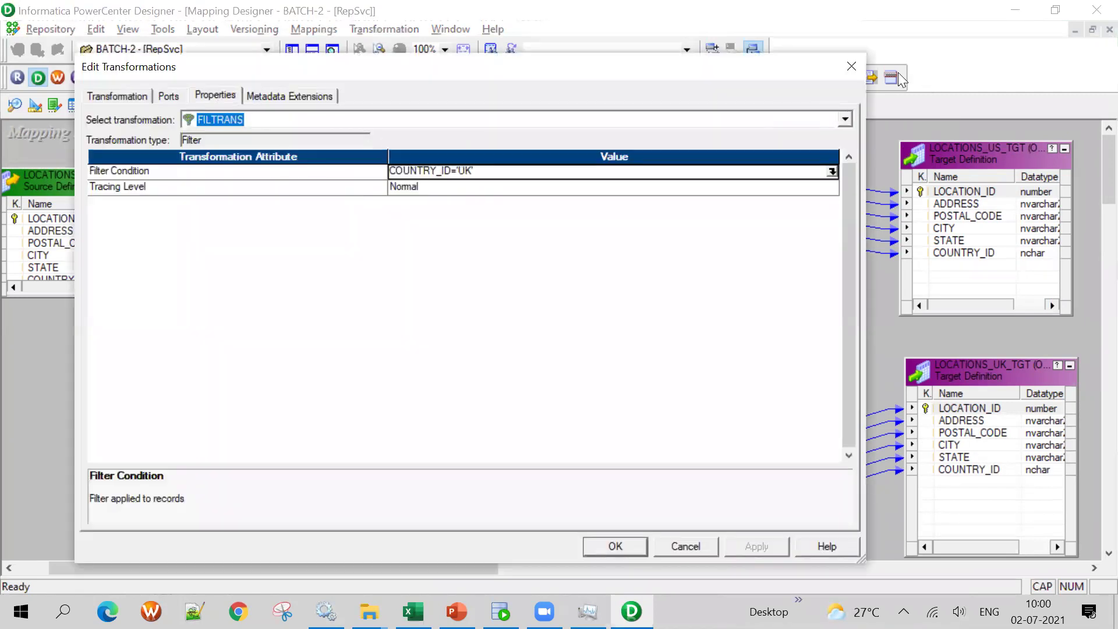
click(851, 66)
Check that FILTRANS1's condition is COUNTRY_ID='JP'
scroll(856, 433, down, 5)
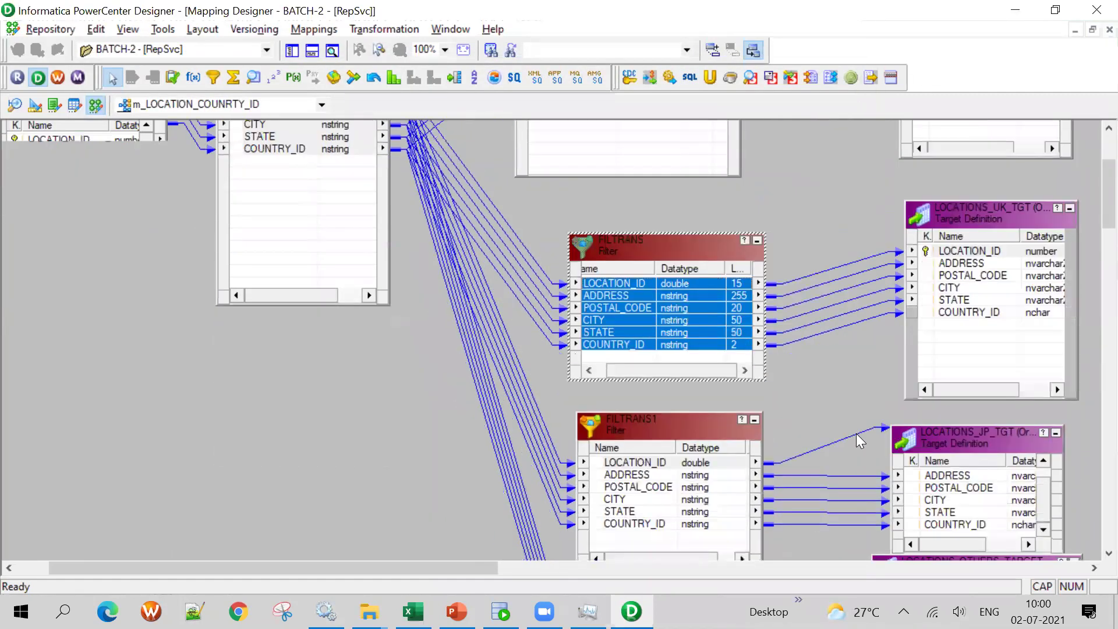
double_click(655, 277)
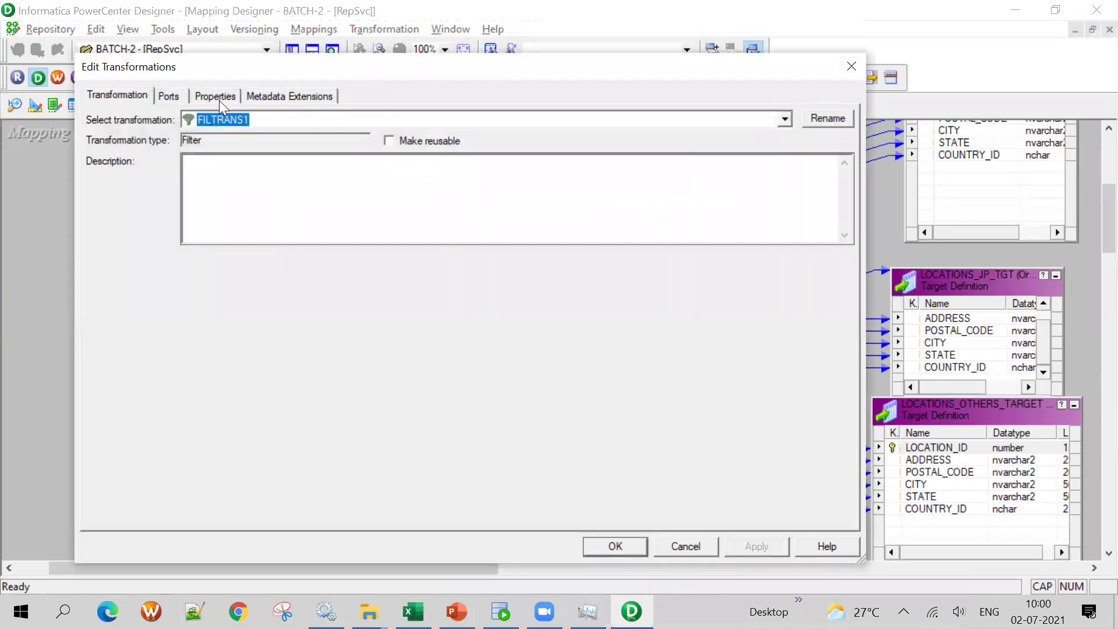
click(217, 97)
click(612, 548)
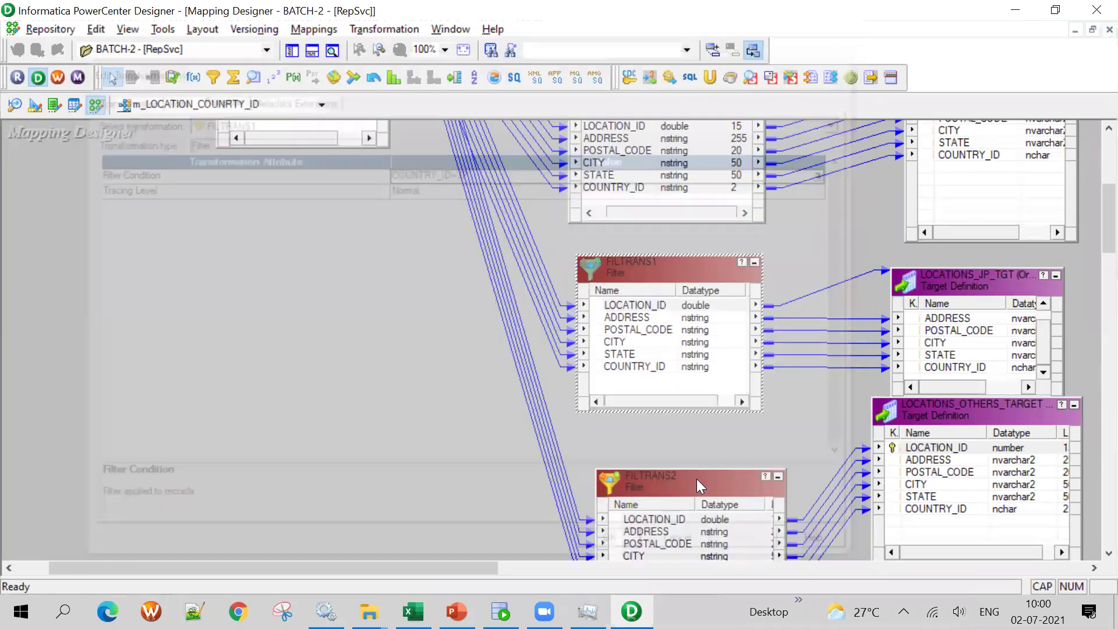
Select FILTRANS2 and move LOCATIONS_OTHERS_TARGET lower and to the right
scroll(697, 479, down, 3)
click(697, 479)
scroll(380, 436, up, 6)
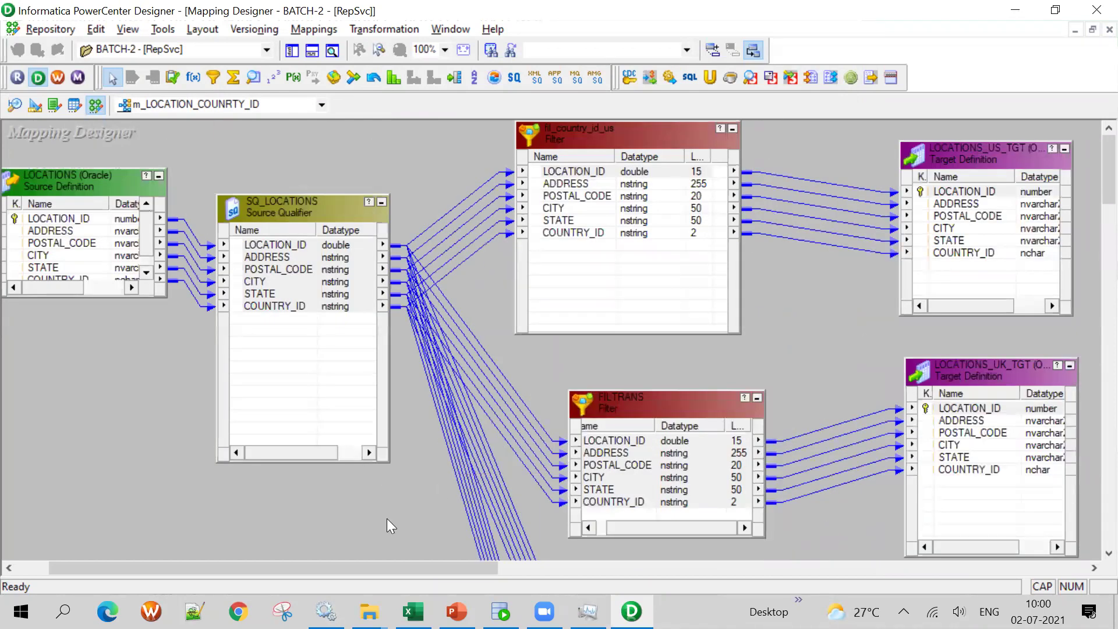
scroll(387, 518, down, 6)
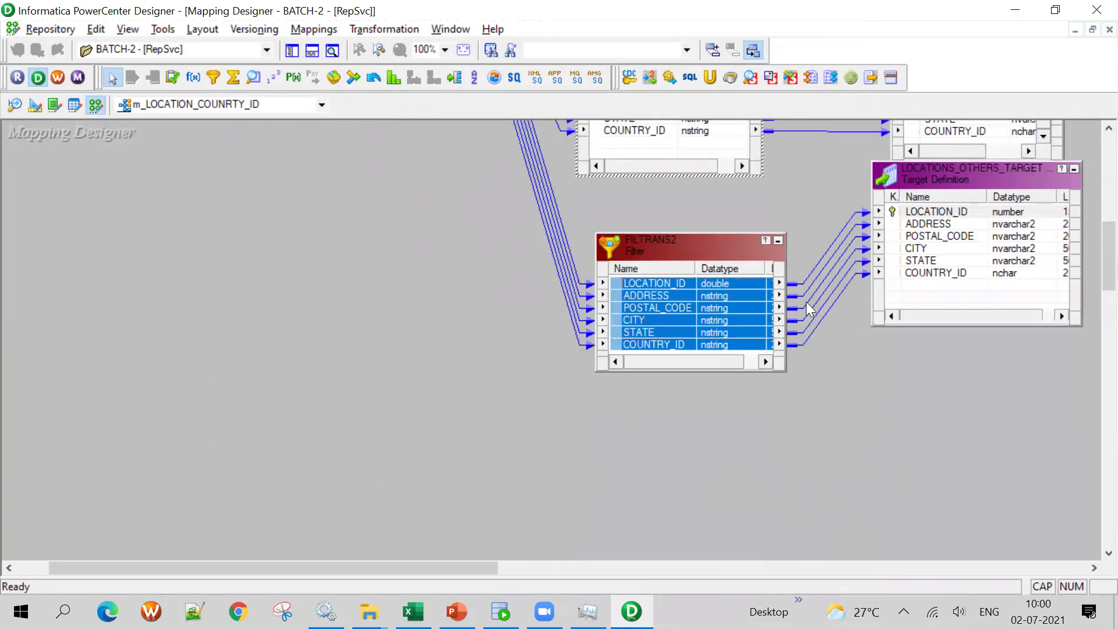
drag(983, 177, 1004, 259)
Replace FILTRANS2's TRUE condition with LOCATION_ID and begin building the expression
double_click(653, 244)
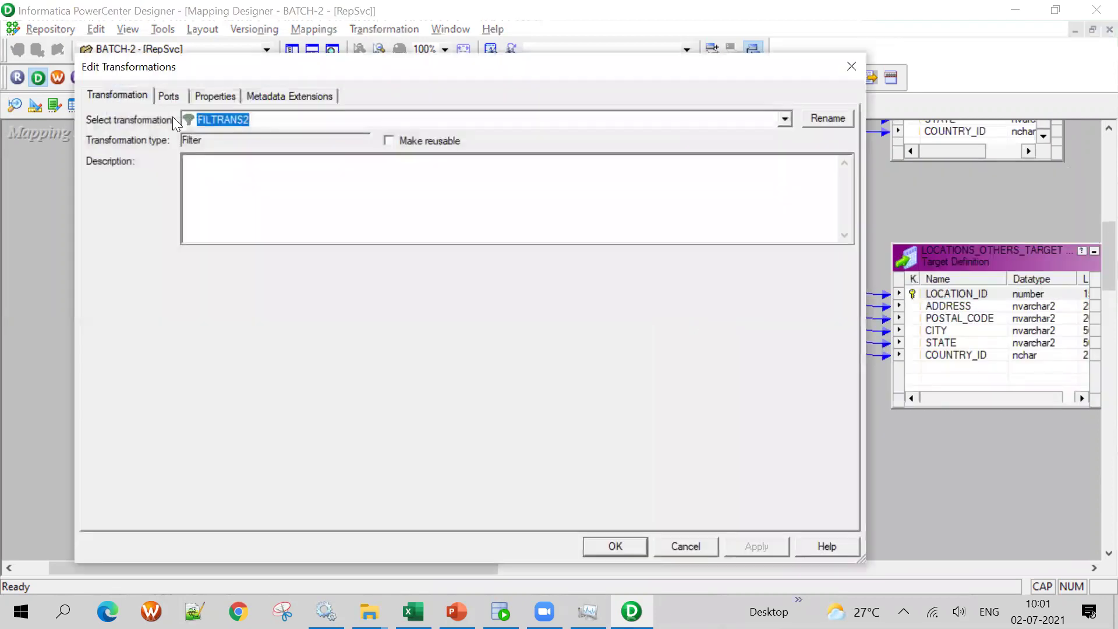
click(834, 170)
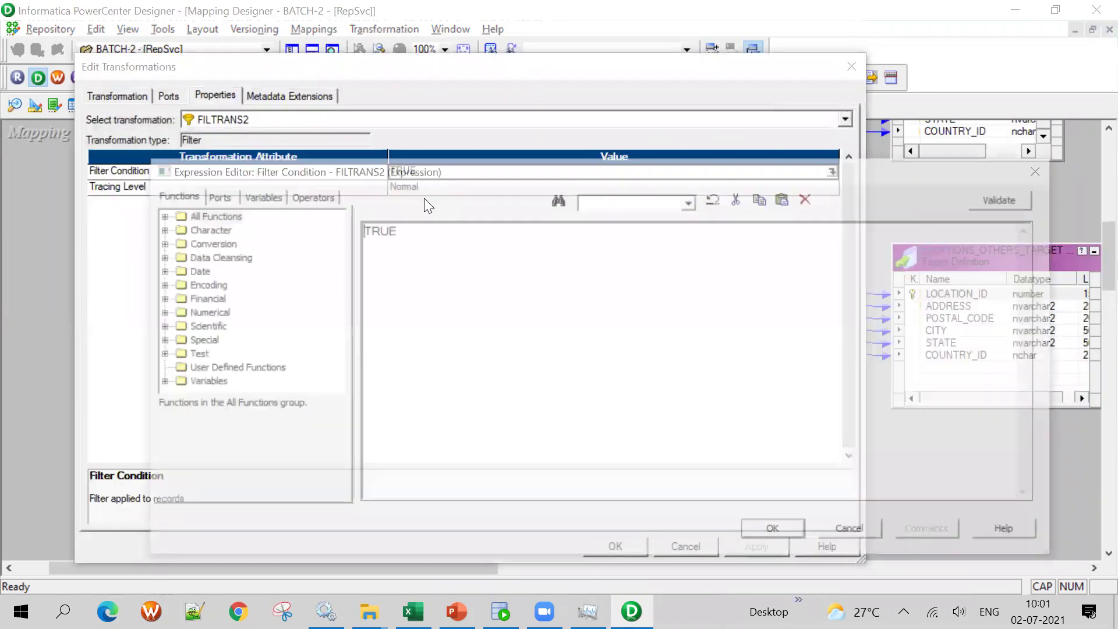
key(Delete)
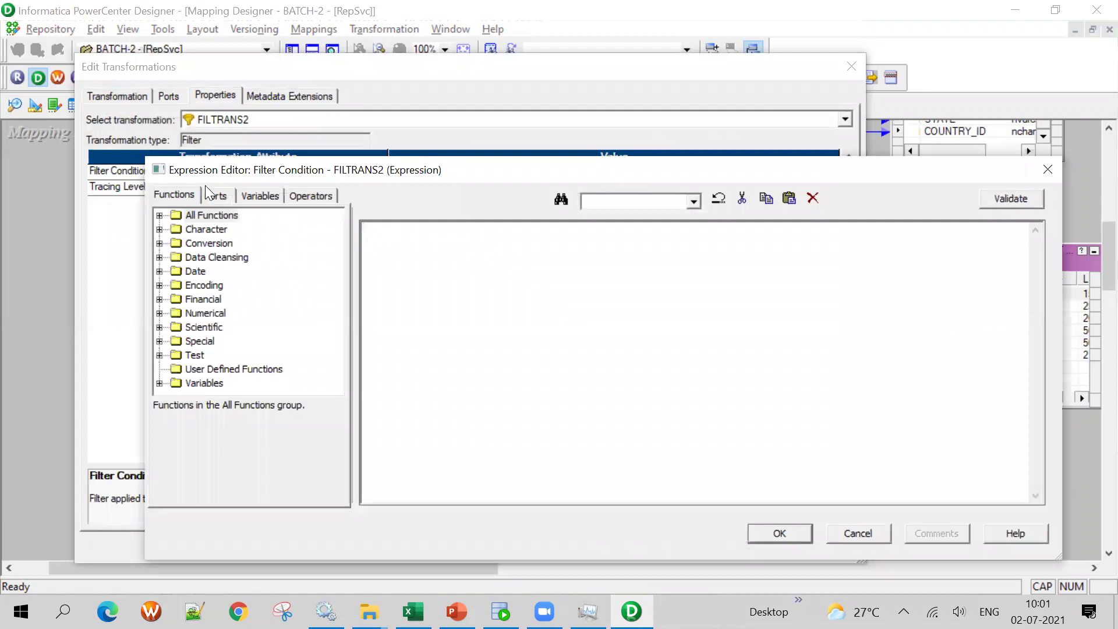
click(215, 195)
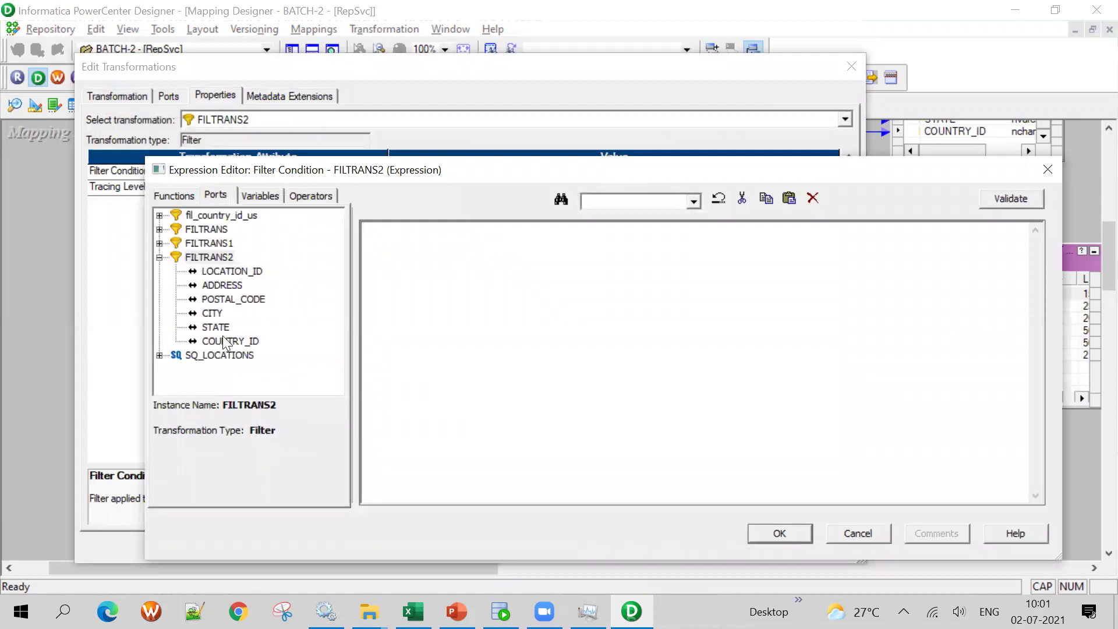
double_click(236, 271)
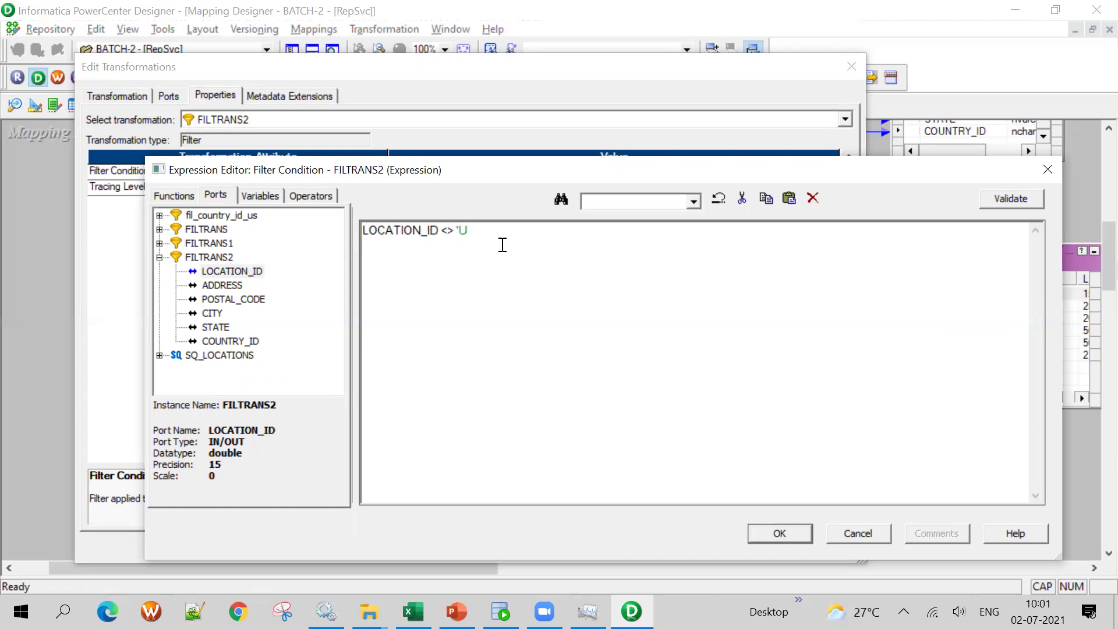
text(OR)
text(AND)
Build LOCATION_ID <> 'UK' AND <> 'US' AND <> 'JP' clauses by copying the first clause
drag(482, 228, 345, 228)
key(ctrl+c)
click(521, 229)
key(ctrl+v)
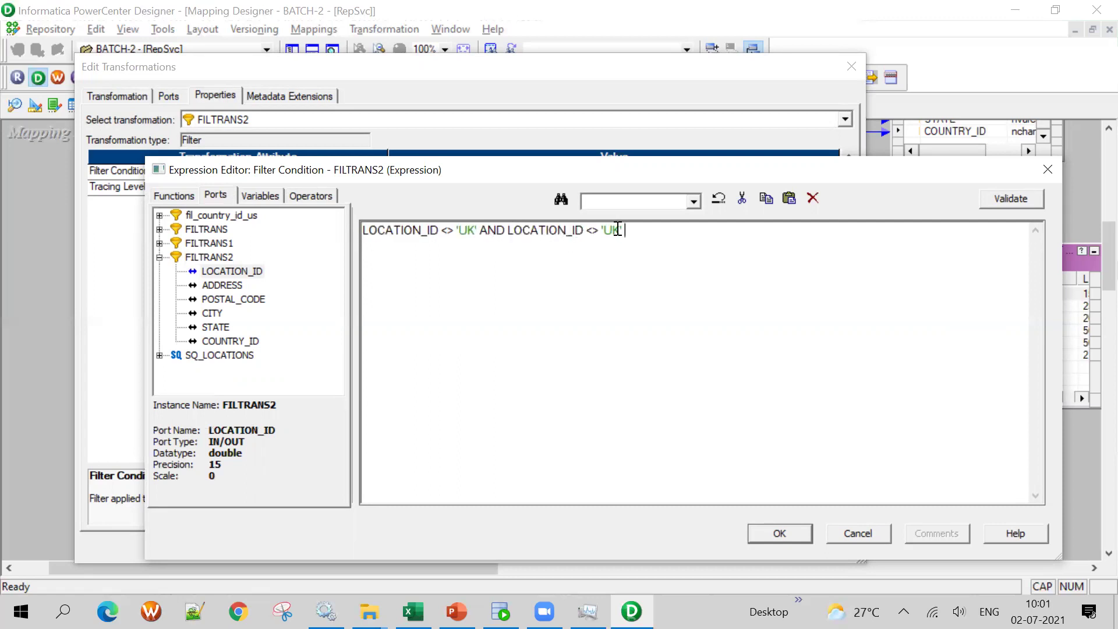
text(')
key(BackSpace)
key(BackSpace)
text(!=)
key(BackSpace)
key(BackSpace)
key(BackSpace)
text(<>)
click(673, 238)
text(AND)
key(ctrl+v)
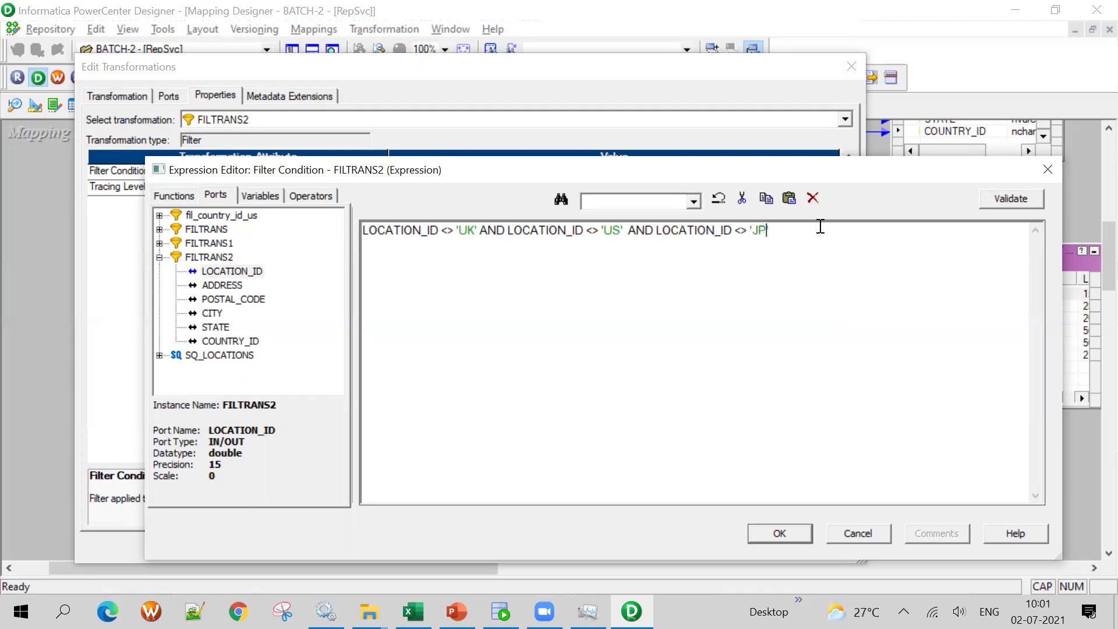
Validate the <> condition, which returns a parse error
drag(480, 229, 276, 232)
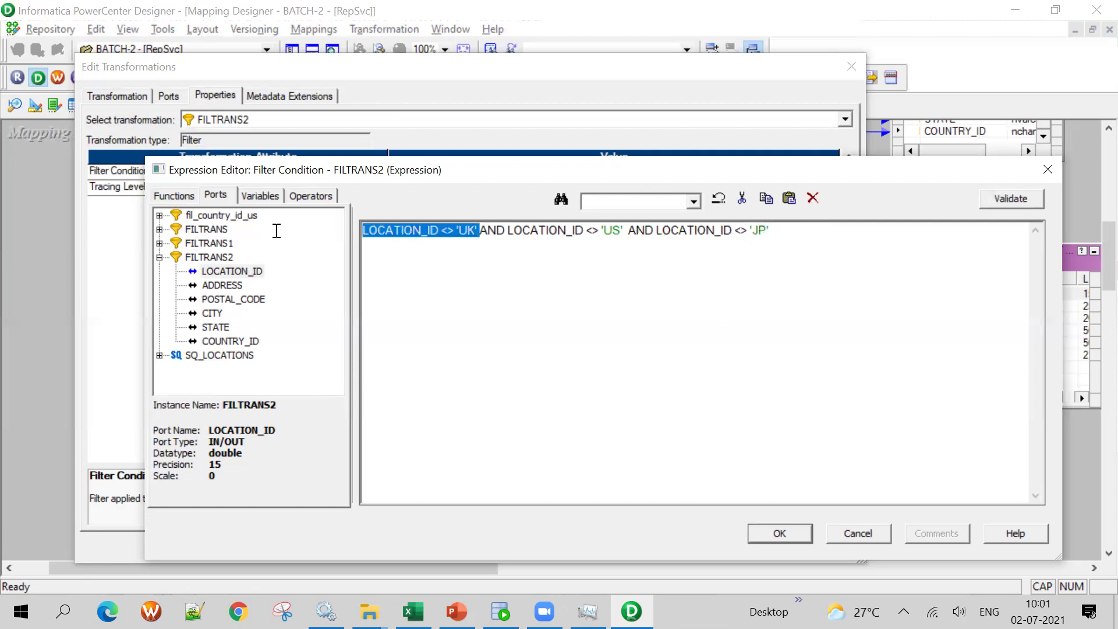
drag(568, 232, 574, 233)
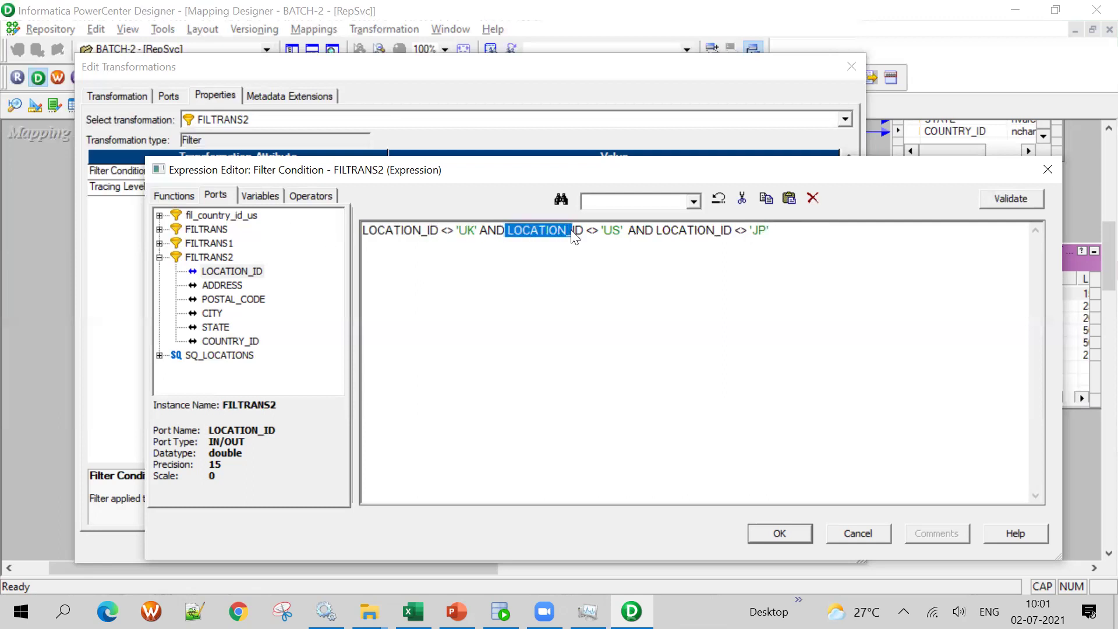
click(655, 292)
click(1001, 197)
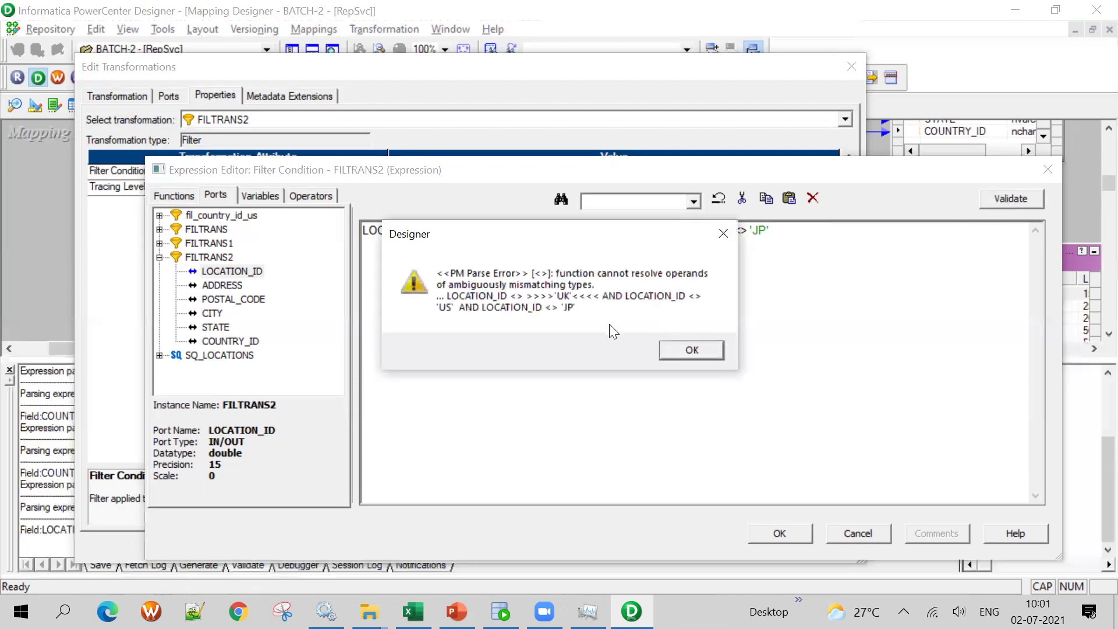
click(691, 348)
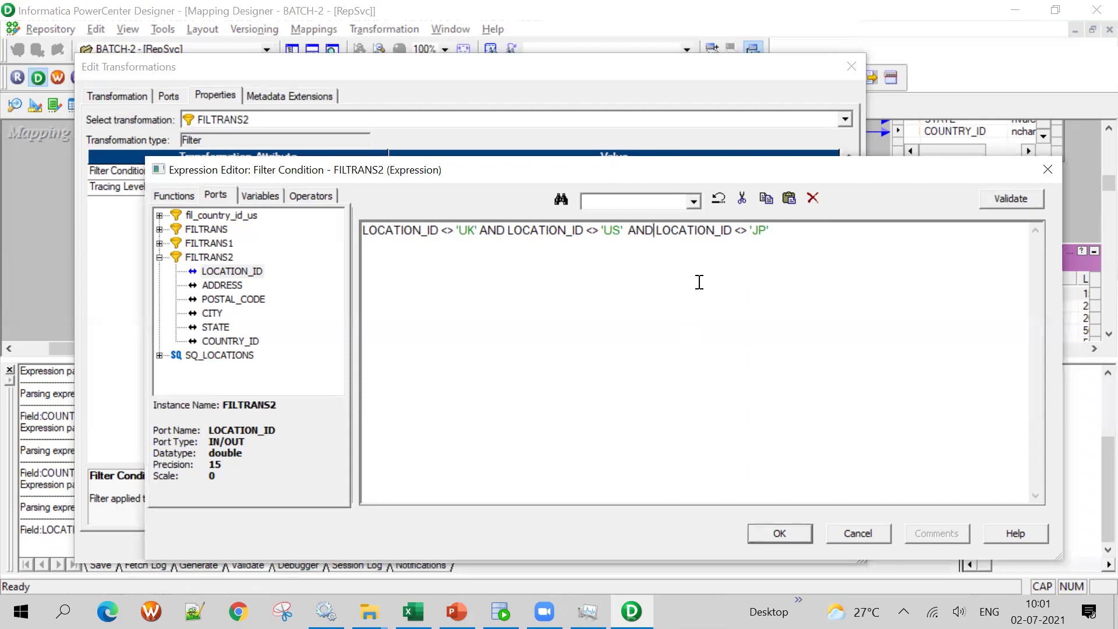
Put the UK, US and JP clauses on separate lines and validate again, still failing
click(456, 230)
key(BackSpace)
key(BackSpace)
key(BackSpace)
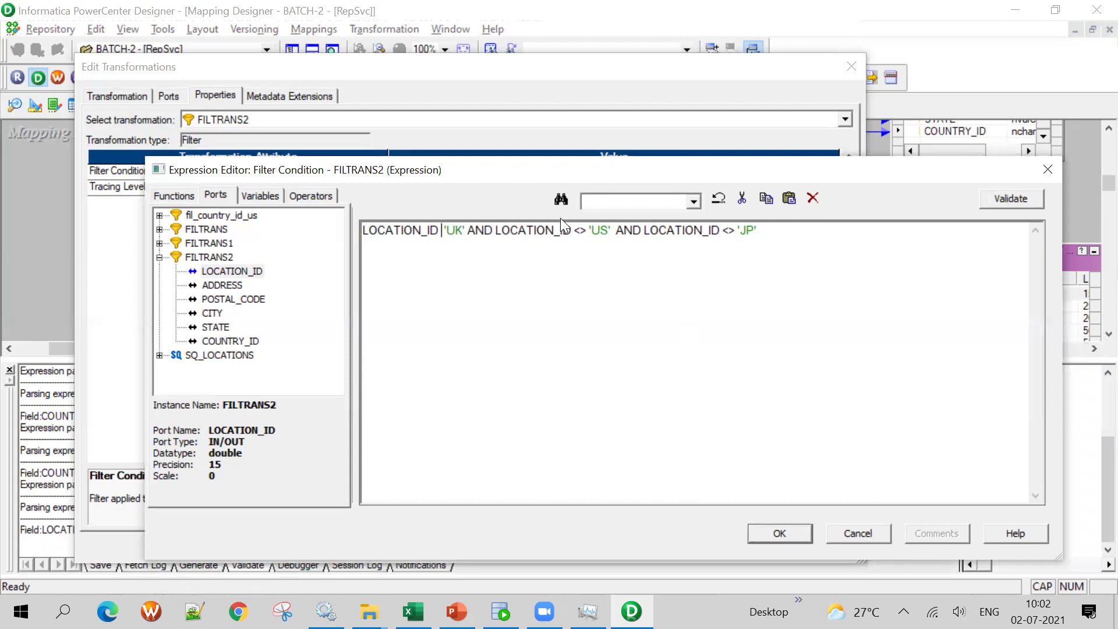
text(<>)
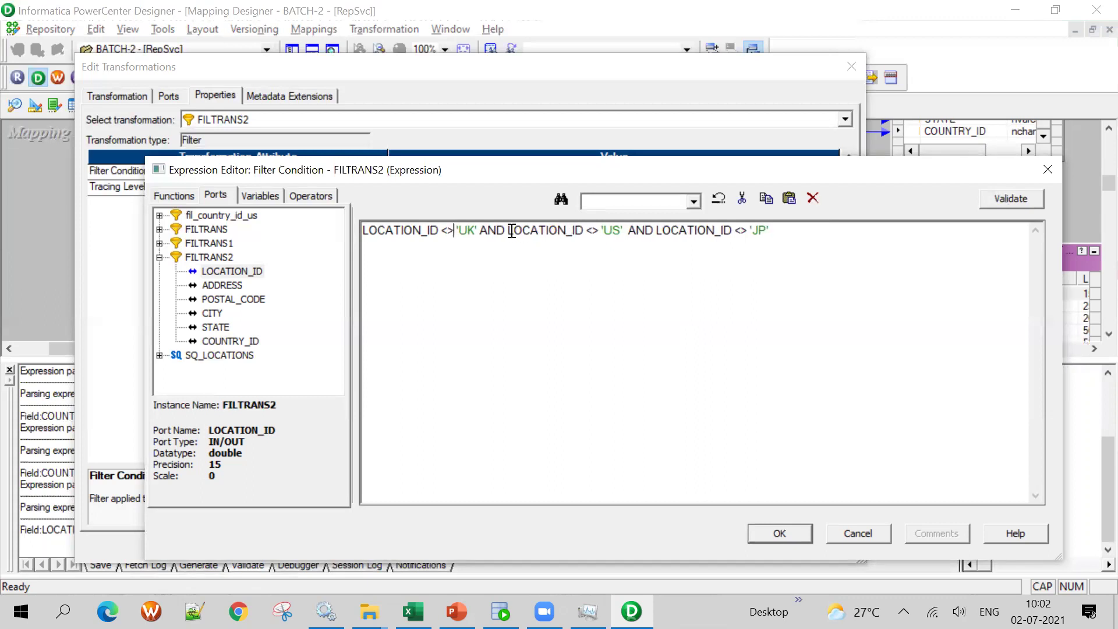
click(505, 229)
key(Return)
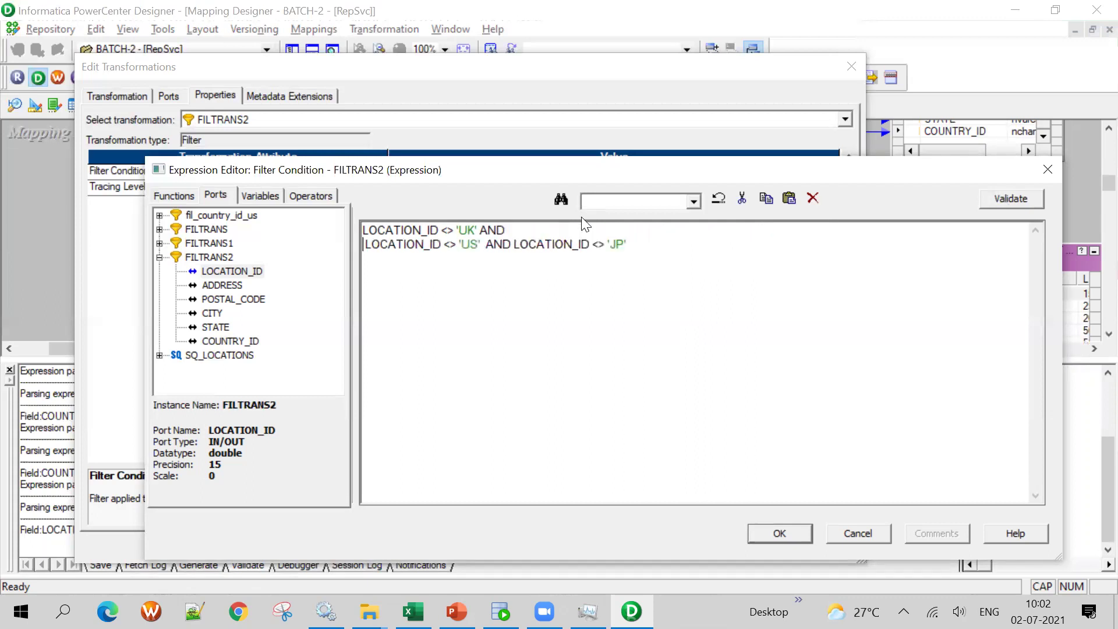
click(513, 244)
key(Return)
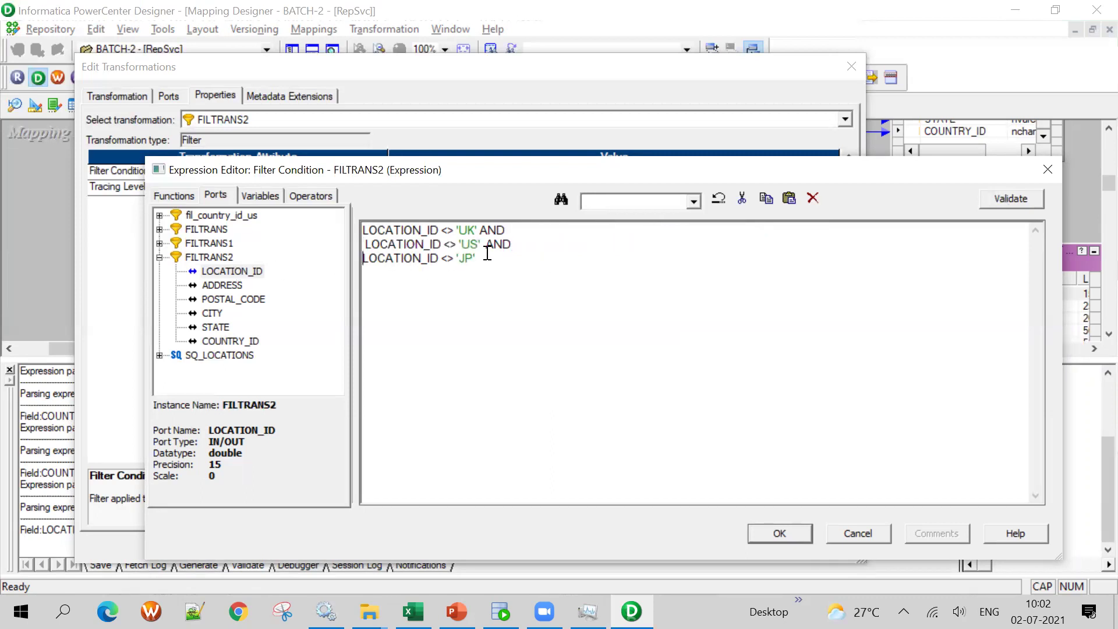
click(1028, 201)
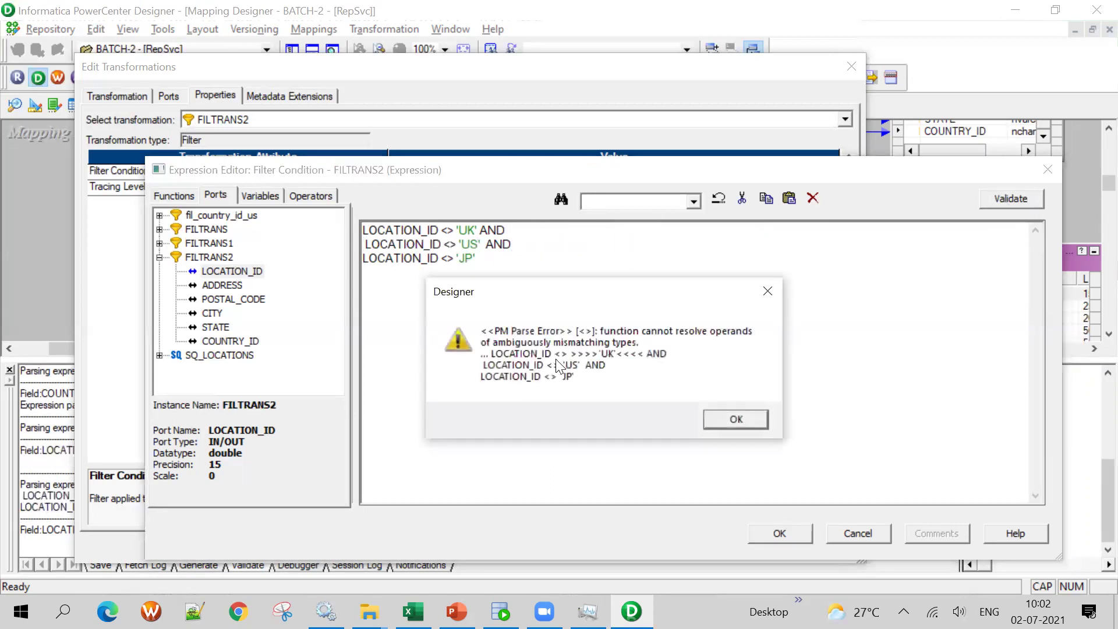
click(735, 419)
Replace <> with != on all three lines and validate, which still reports a parse error
click(459, 230)
key(BackSpace)
key(BackSpace)
key(BackSpace)
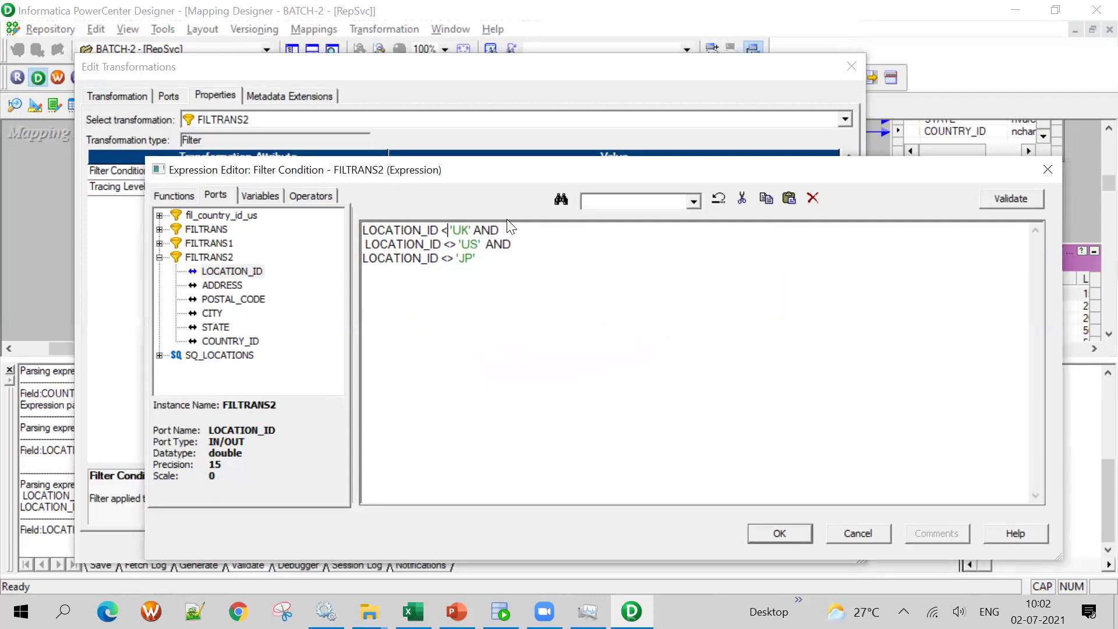
text(!=)
click(458, 244)
key(BackSpace)
key(BackSpace)
key(BackSpace)
key(BackSpace)
text(!=)
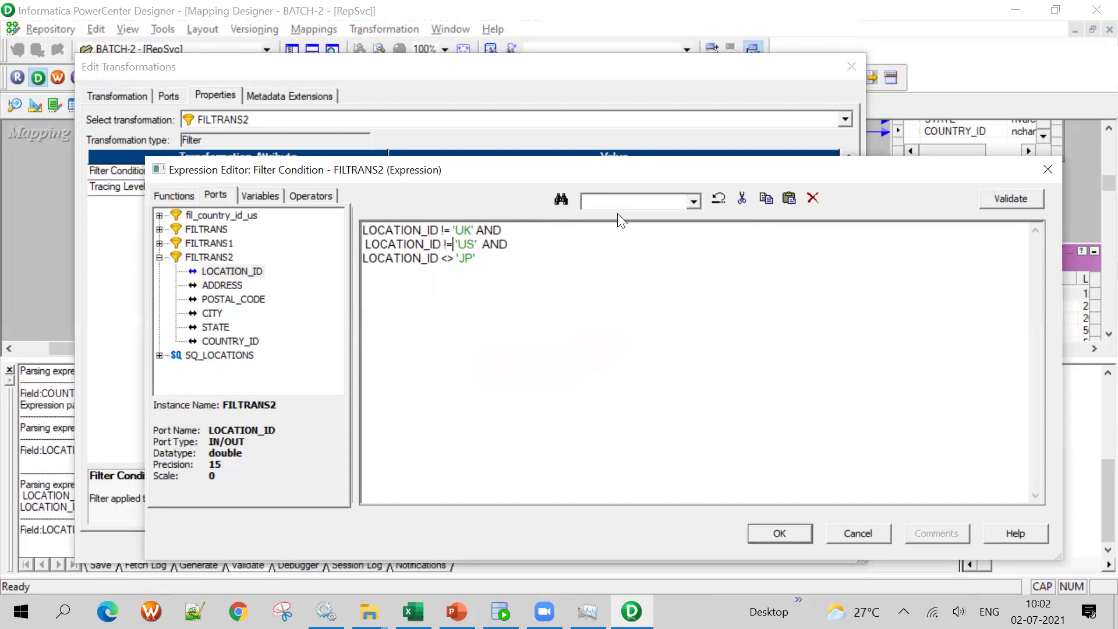
click(452, 259)
key(BackSpace)
key(BackSpace)
text(!=)
click(1008, 196)
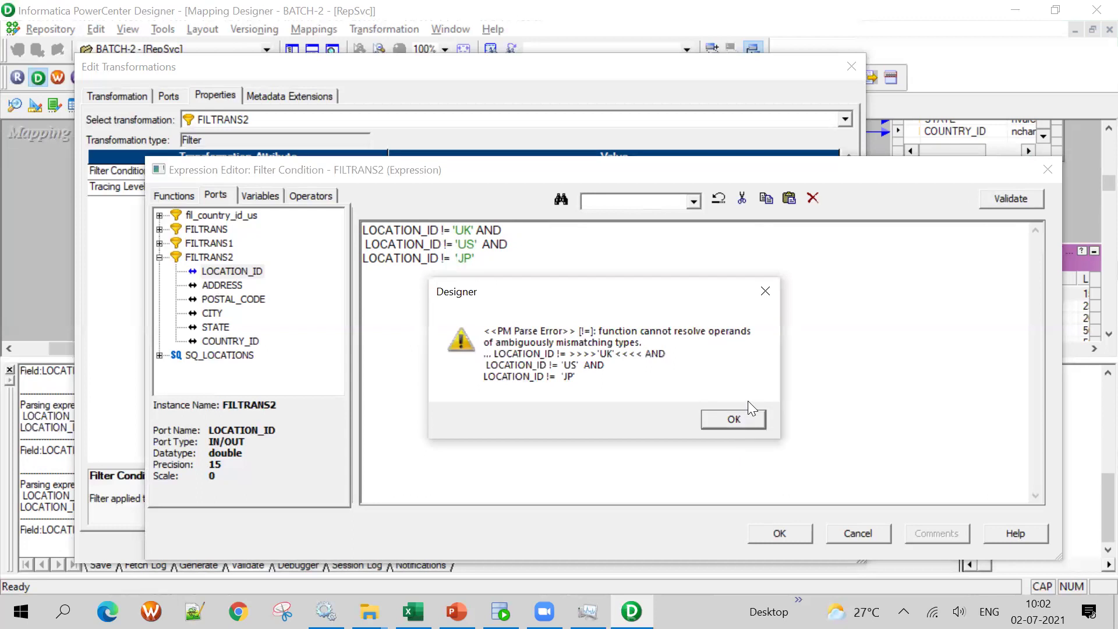
click(732, 419)
click(312, 194)
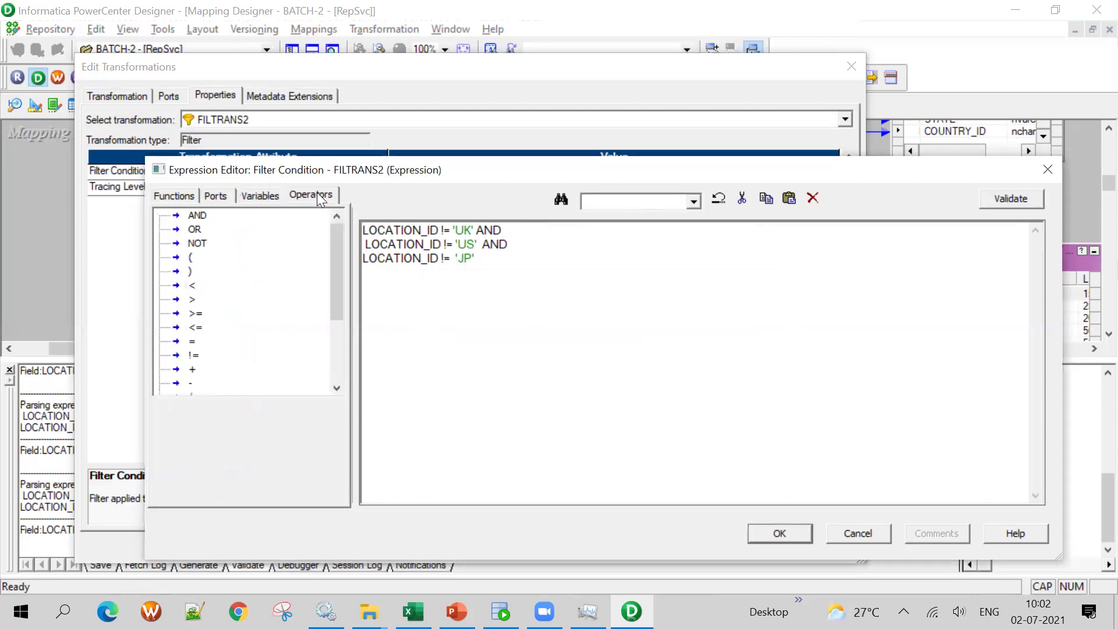
Browse the Expression Editor operator list, then return to FILTRANS2's ports to inspect LOCATION_ID
scroll(202, 303, down, 3)
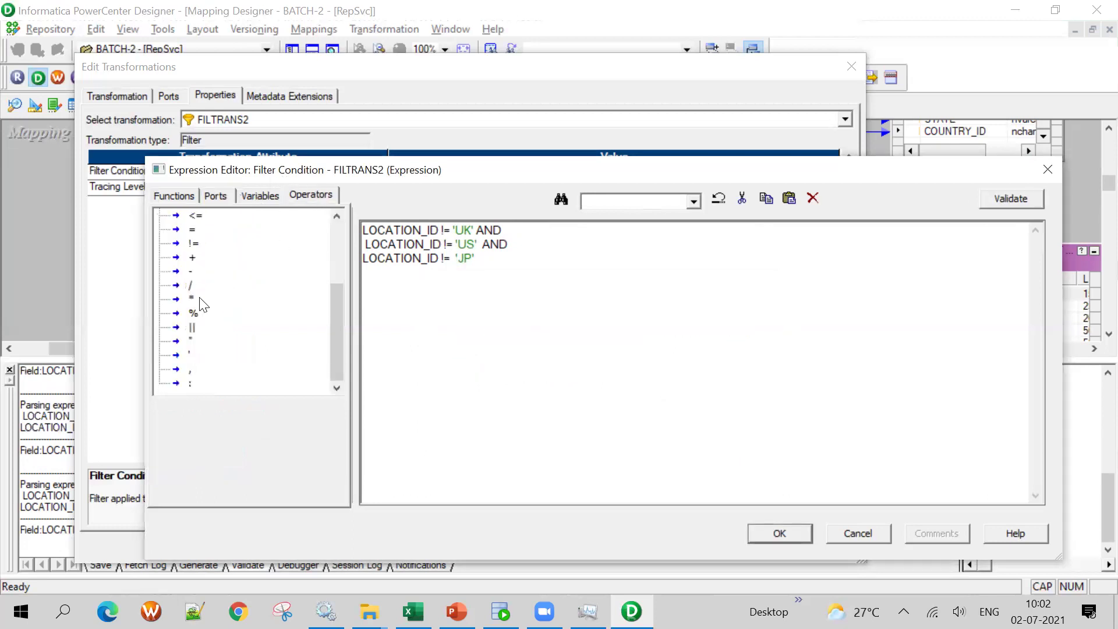
scroll(226, 333, up, 3)
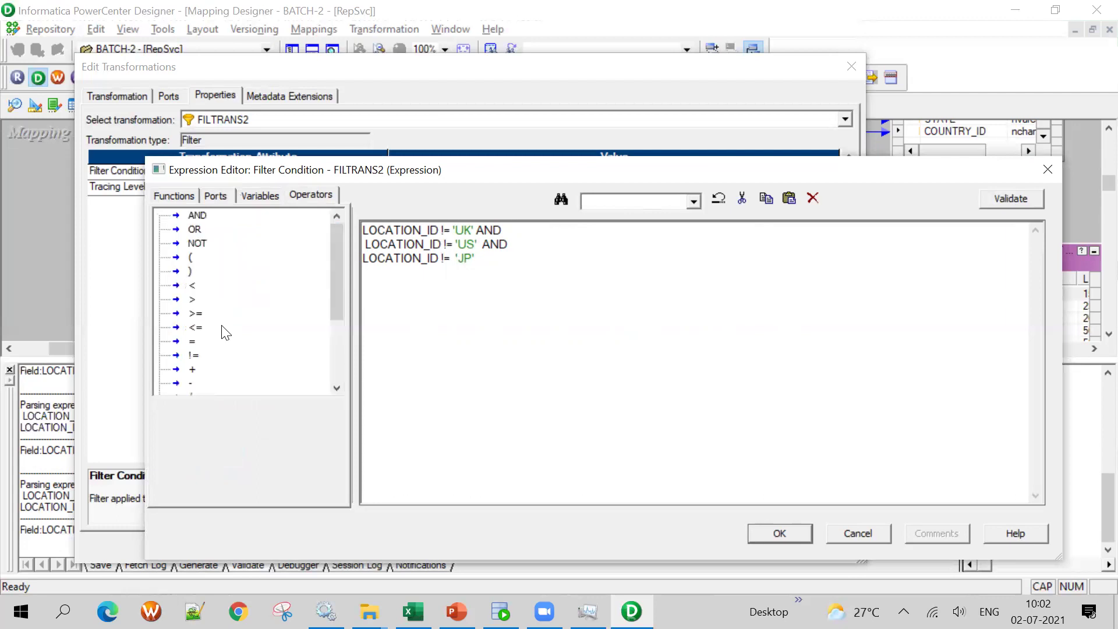
scroll(226, 333, down, 1)
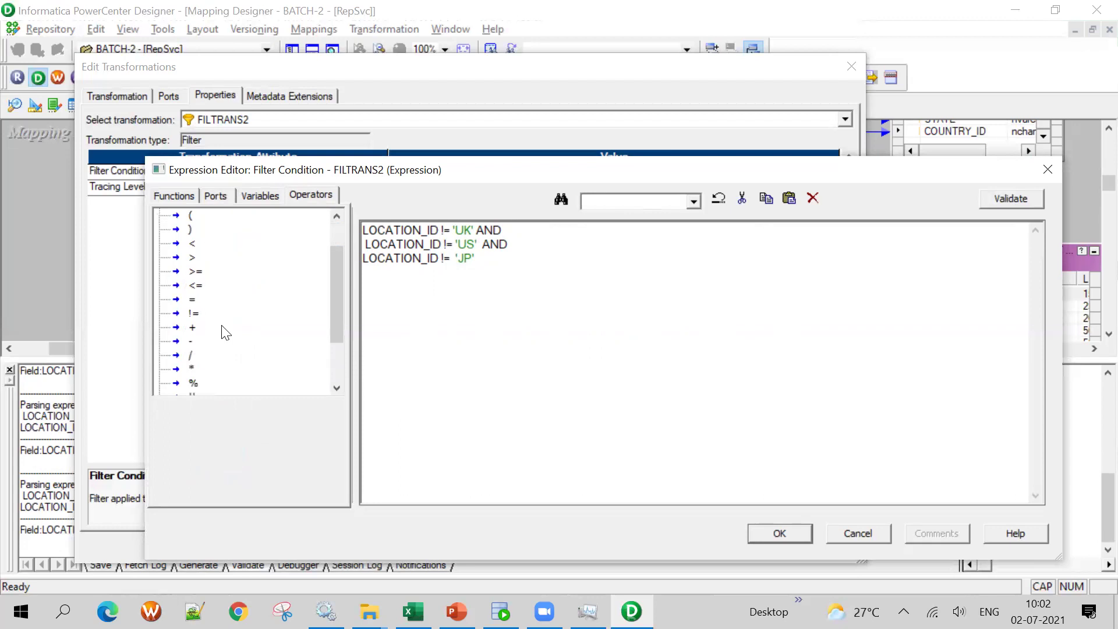
drag(450, 230, 444, 230)
click(589, 315)
scroll(192, 321, down, 2)
scroll(230, 373, up, 2)
scroll(227, 373, up, 1)
scroll(203, 332, down, 1)
click(217, 195)
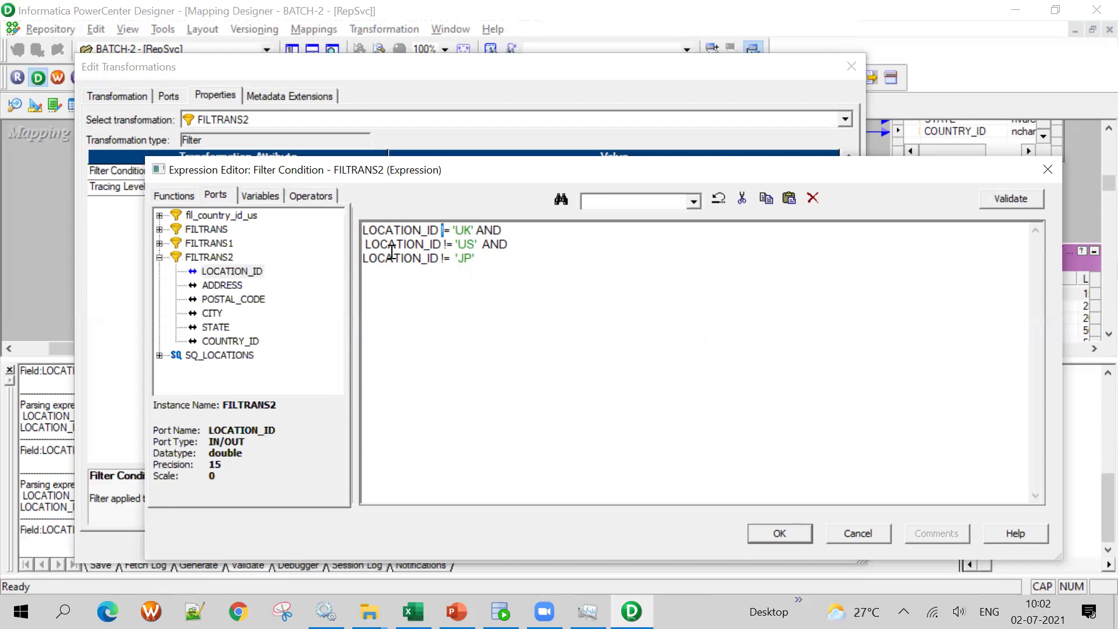
Replace != with NOT on all three condition lines and validate, getting a parse error
double_click(446, 230)
text(N)
text(OY)
key(BackSpace)
text(T)
drag(447, 244, 453, 244)
key(BackSpace)
key(BackSpace)
text(NOT)
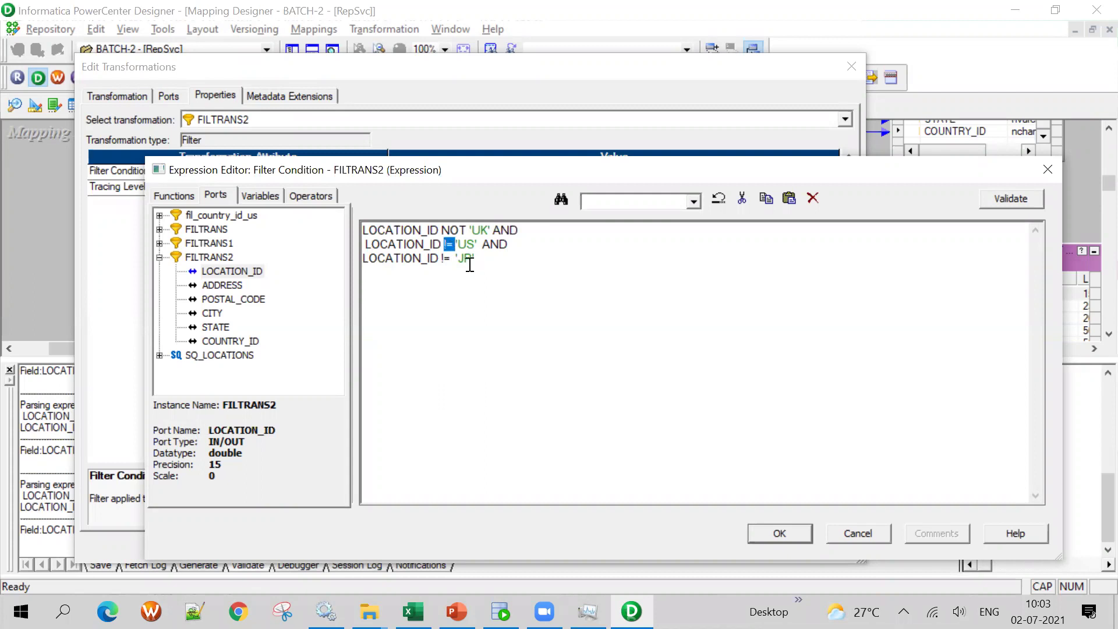
drag(454, 258, 445, 258)
text(NOT)
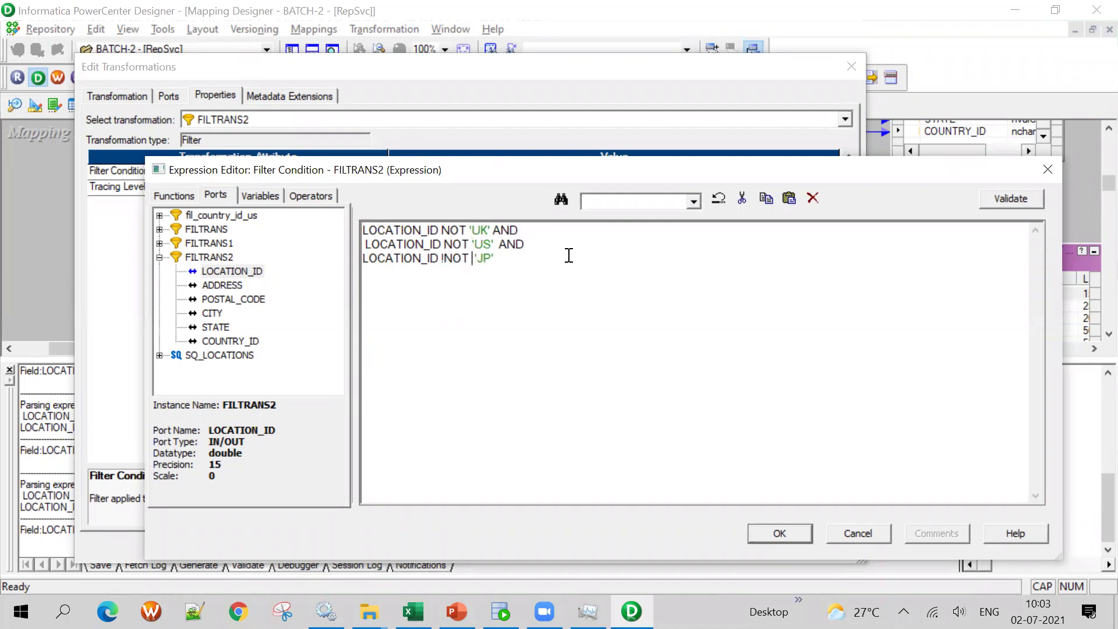
key(Left)
key(Left)
key(Left)
key(Left)
key(BackSpace)
click(1003, 201)
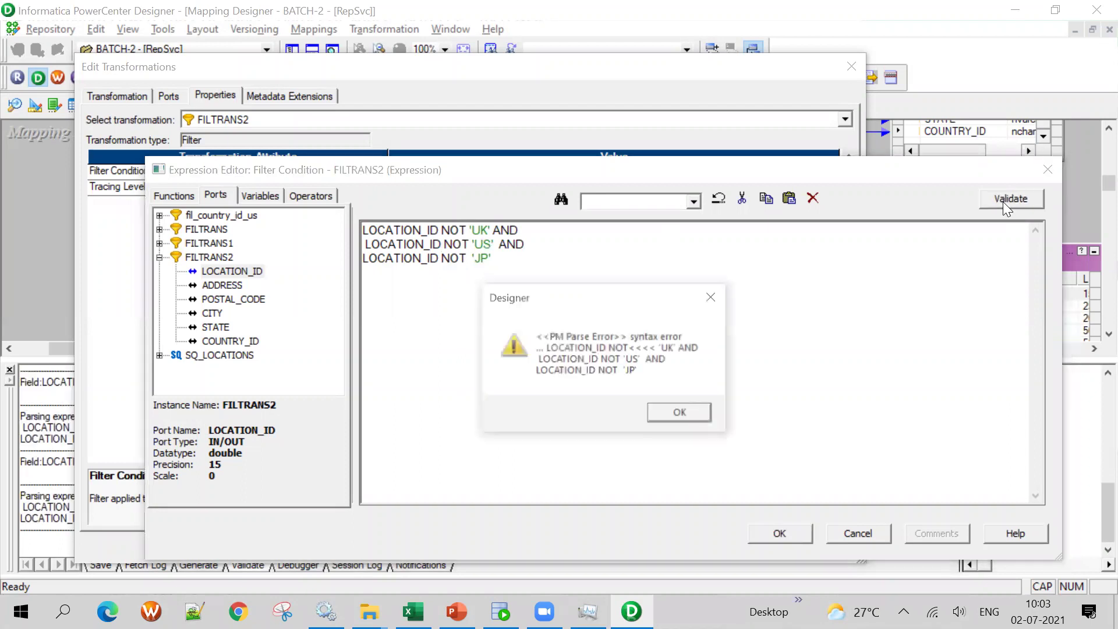
click(680, 415)
Change each line to NOT LIKE and validate, which fails again
double_click(448, 230)
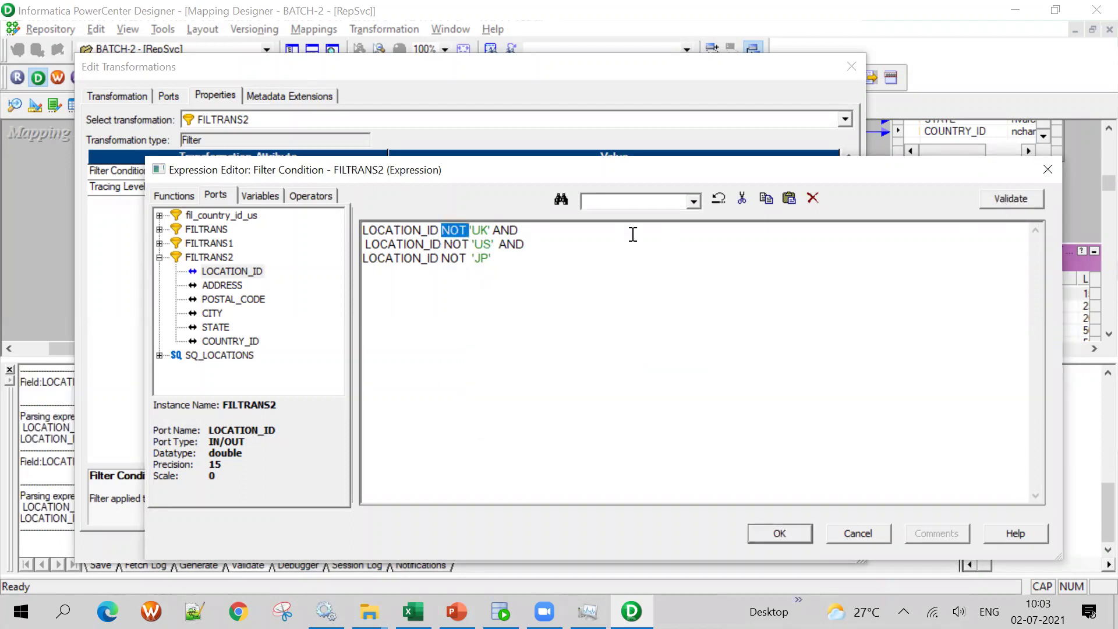
text(LIKE)
double_click(491, 229)
key(ctrl+c)
click(472, 244)
key(ctrl+v)
click(463, 257)
key(ctrl+v)
click(1014, 199)
click(688, 414)
Revalidate, then select and delete the entire FILTRANS2 condition
click(991, 199)
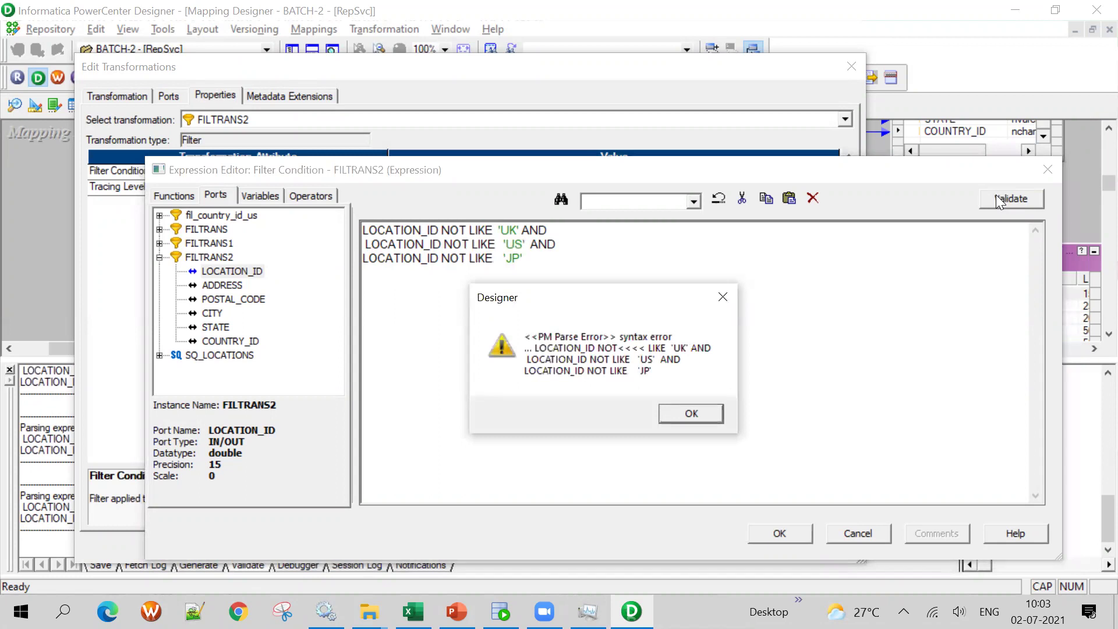
click(670, 415)
drag(527, 258, 328, 243)
key(ctrl+a)
key(Delete)
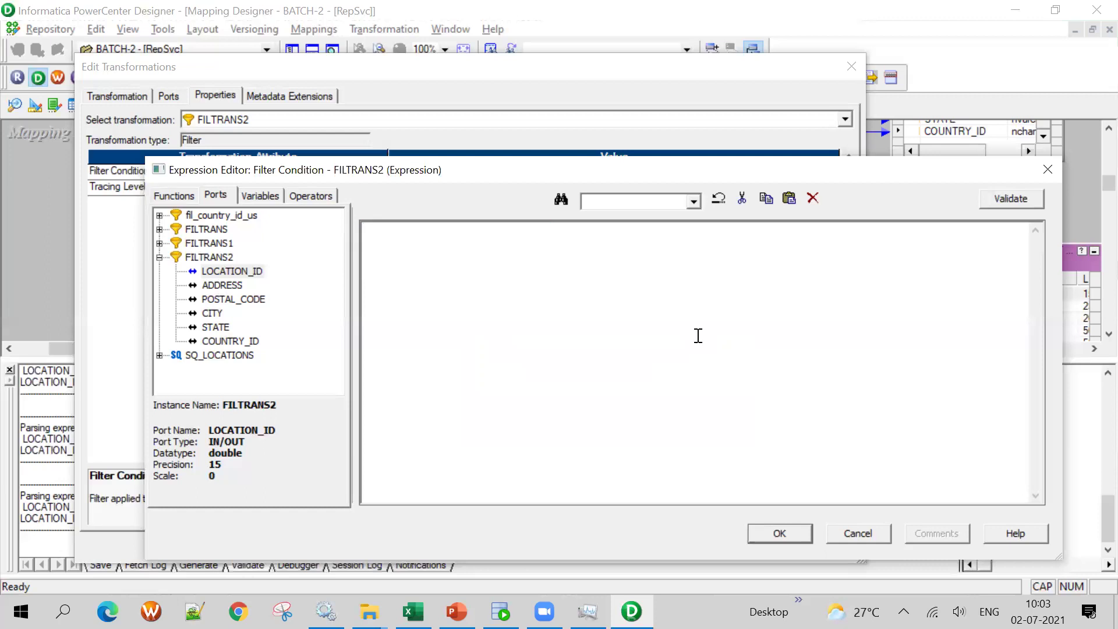
Try the FILTRANS2 condition LOCATION_ID <> 'UK' and validate it, dismissing the parse error
double_click(211, 269)
text(<>'uk)
key(BackSpace)
key(BackSpace)
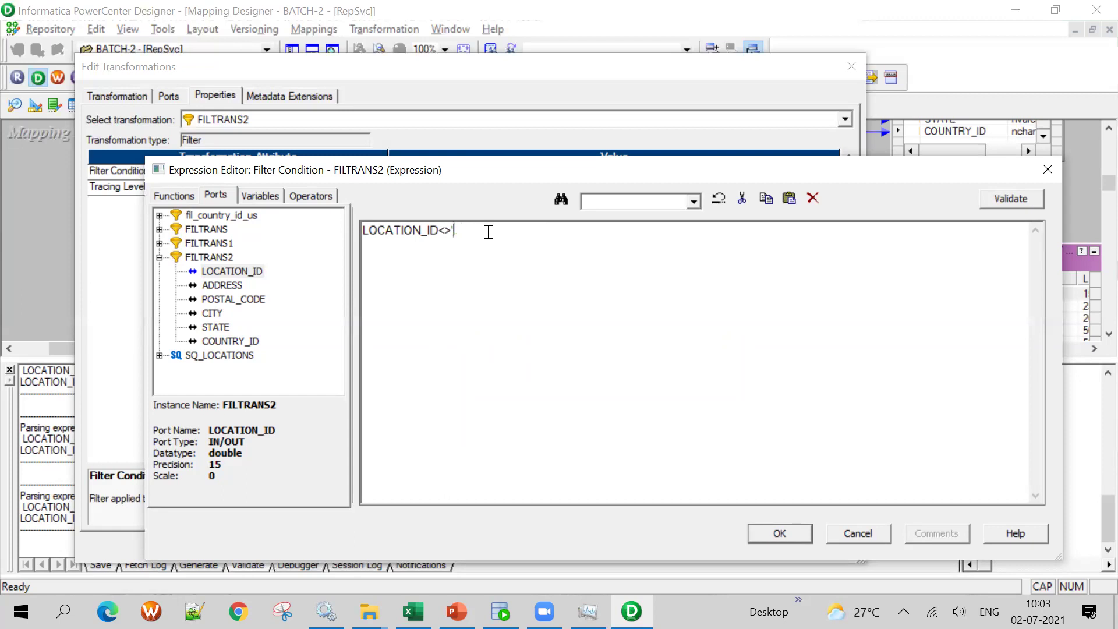
text(UK')
click(999, 192)
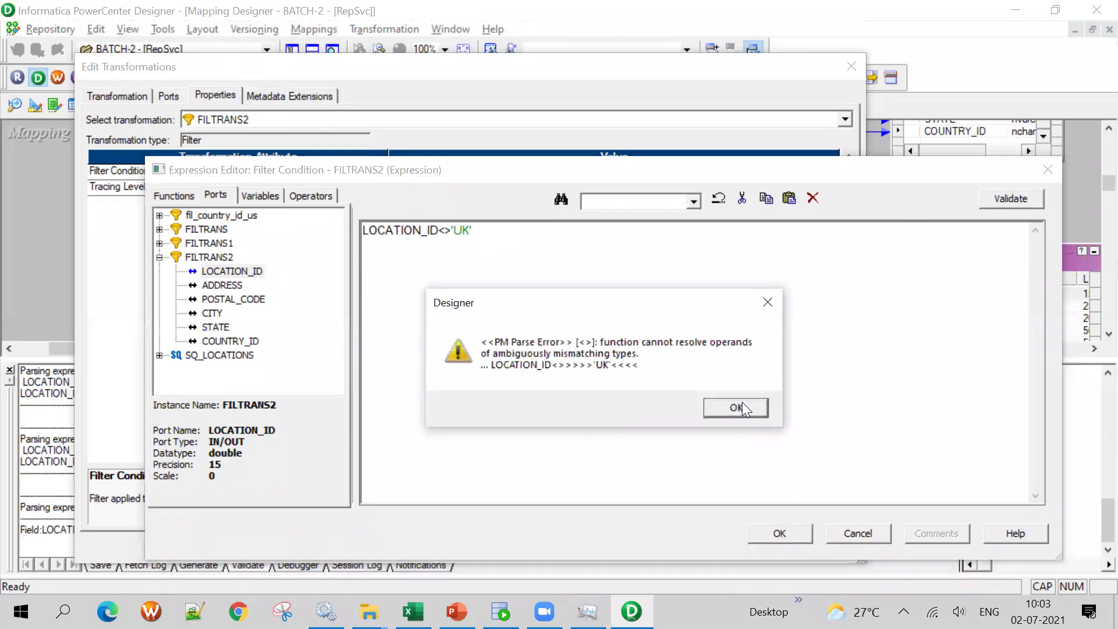
click(744, 409)
Change the condition to LOCATION_ID NOT LIKE 'UK' and validate, dismissing the parse error
click(450, 227)
key(BackSpace)
key(BackSpace)
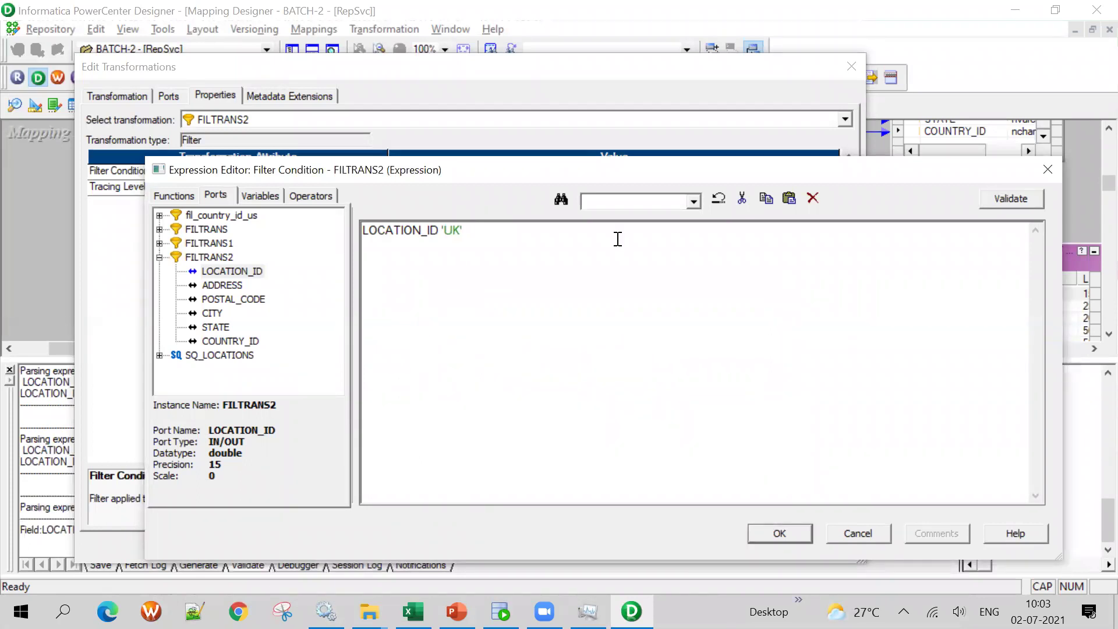
text(NOT LIKE)
click(487, 231)
click(1011, 199)
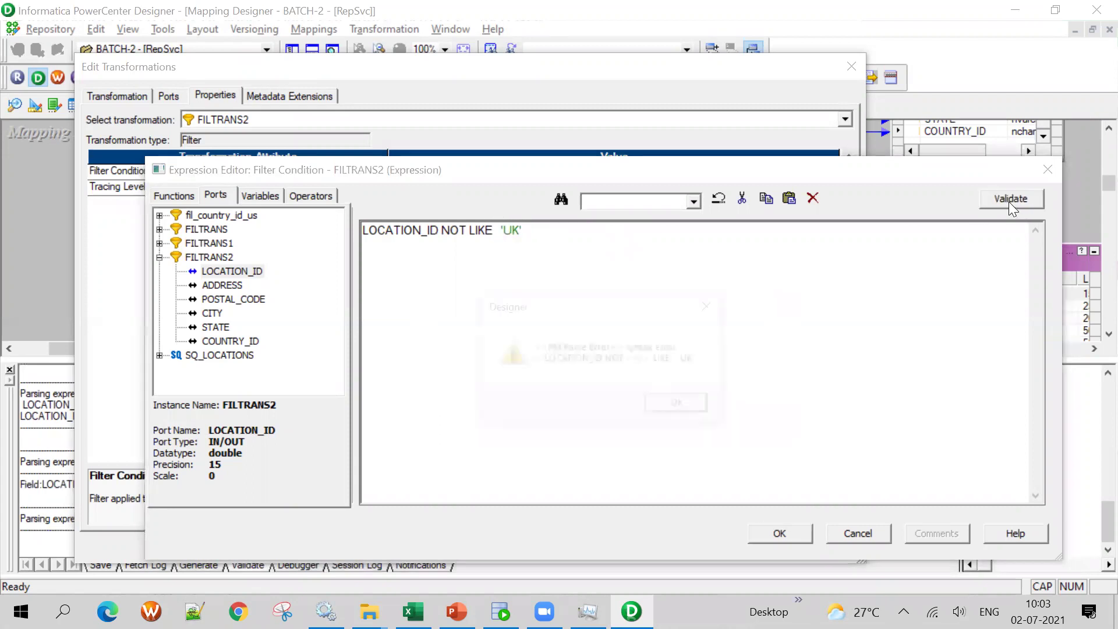
click(696, 407)
Remove NOT to leave LOCATION_ID LIKE 'UK', validate it, and close the condition editor
double_click(459, 231)
key(Delete)
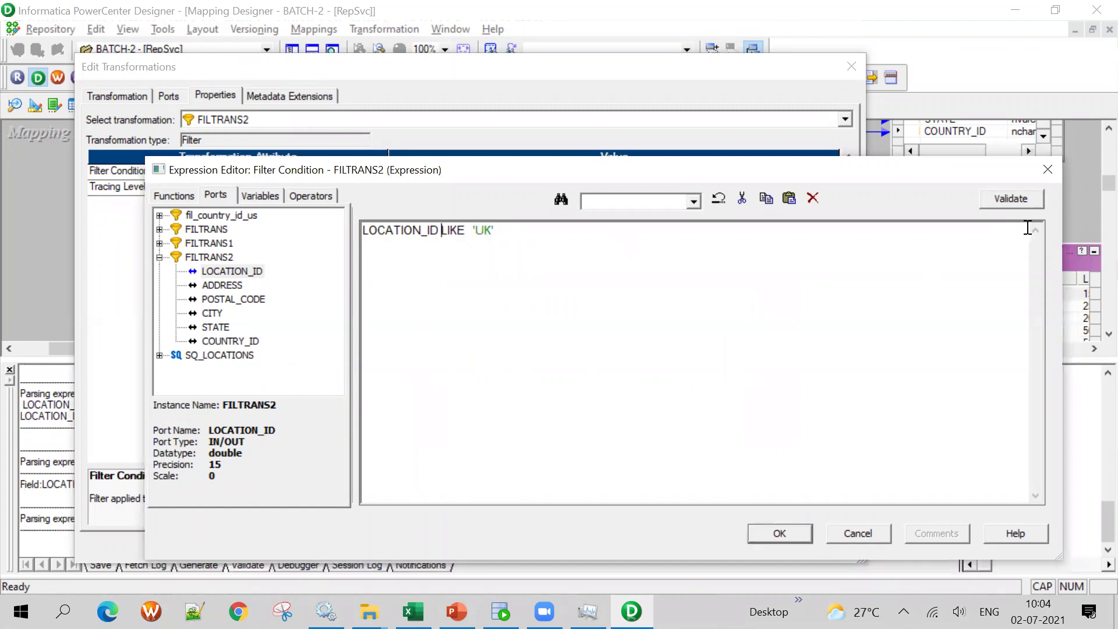
click(1011, 198)
click(699, 405)
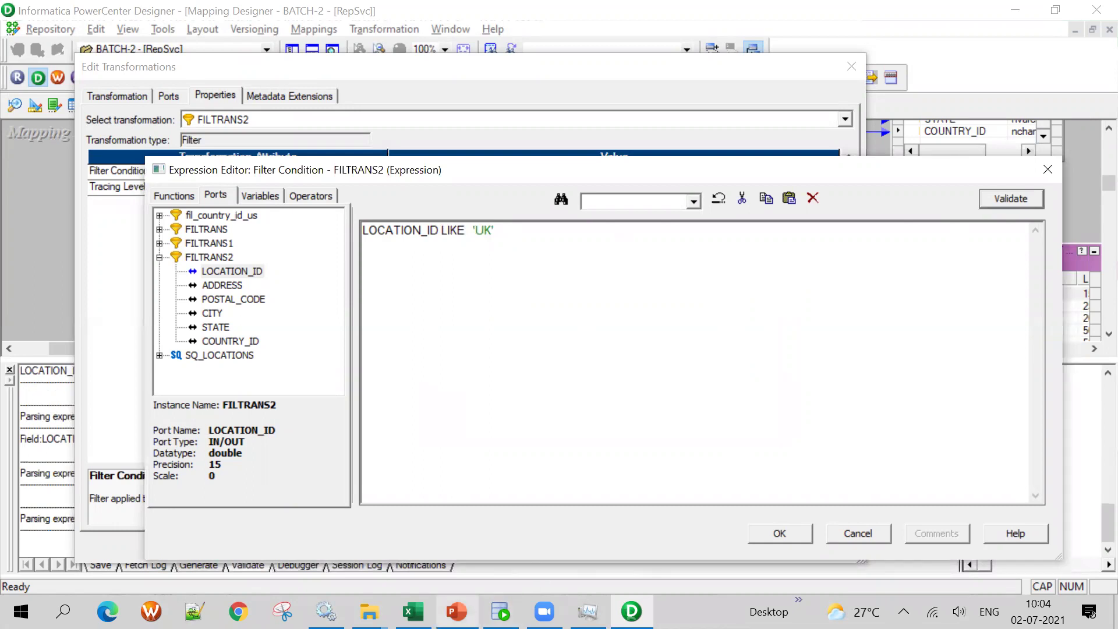
click(1041, 181)
Close the FILTRANS2 editor and Output panel, then review FILTRANS2's LOCATION_ID and COUNTRY_ID ports
click(664, 537)
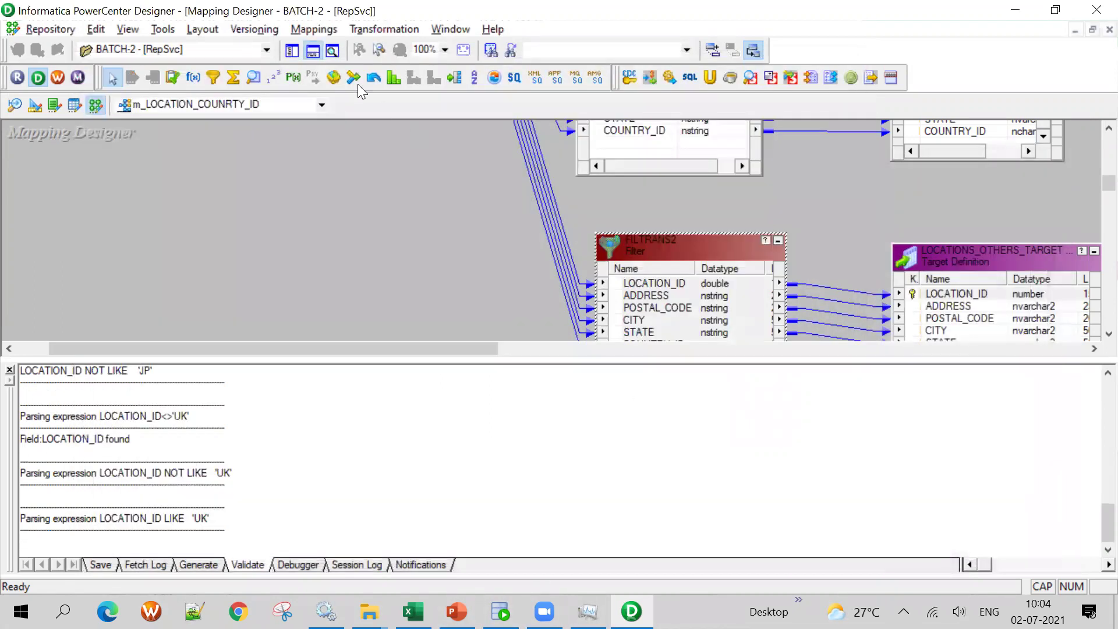
click(314, 51)
click(673, 294)
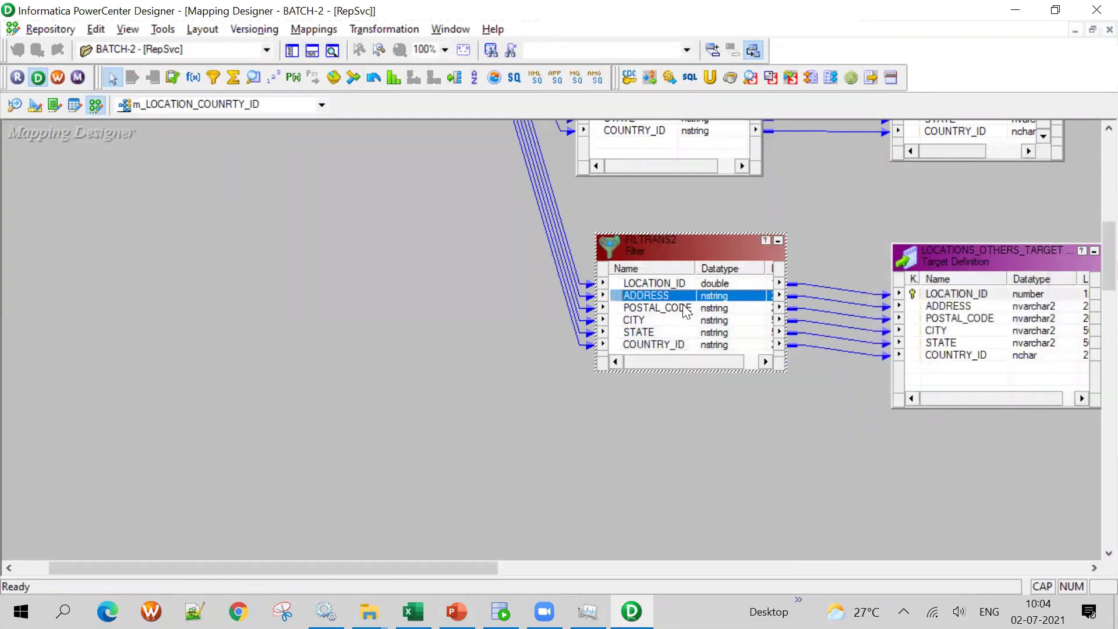
double_click(655, 286)
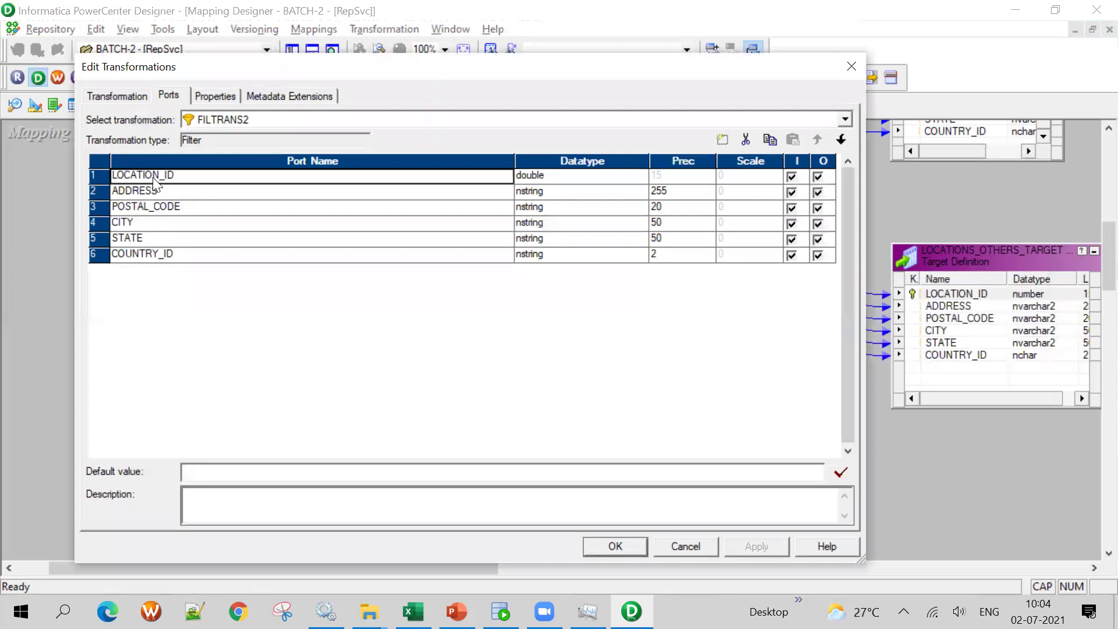
drag(200, 173, 62, 177)
click(176, 255)
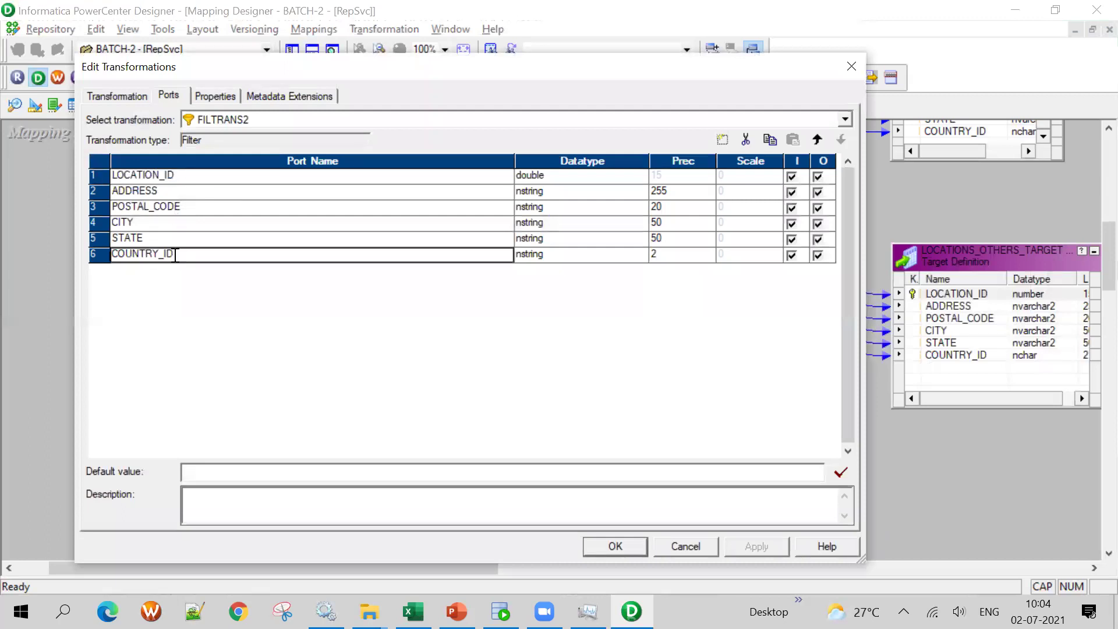
click(851, 65)
Compare the LOCATION_ID and COUNTRY_ID values in SQL Developer's LOCATIONS results, then return to Designer
click(501, 611)
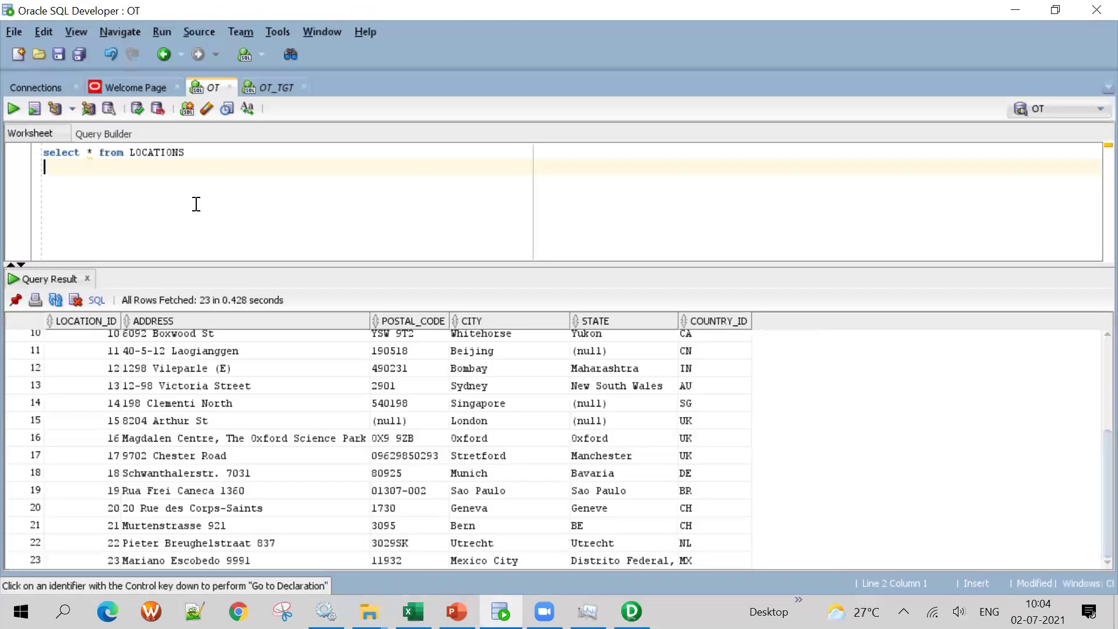
click(106, 387)
scroll(100, 389, up, 3)
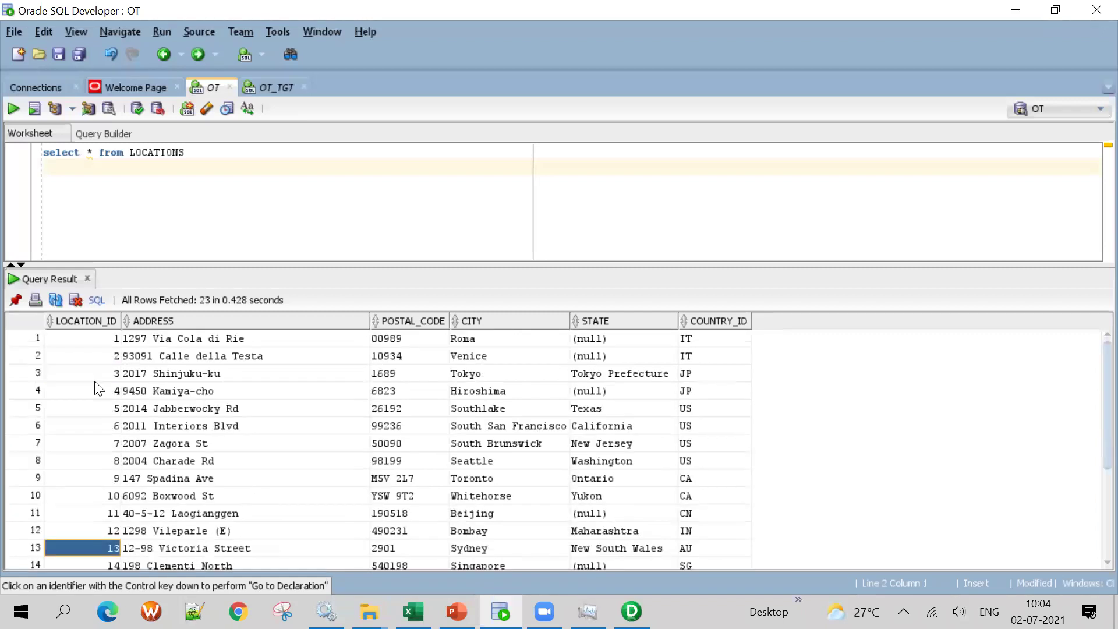
click(731, 363)
scroll(731, 369, down, 2)
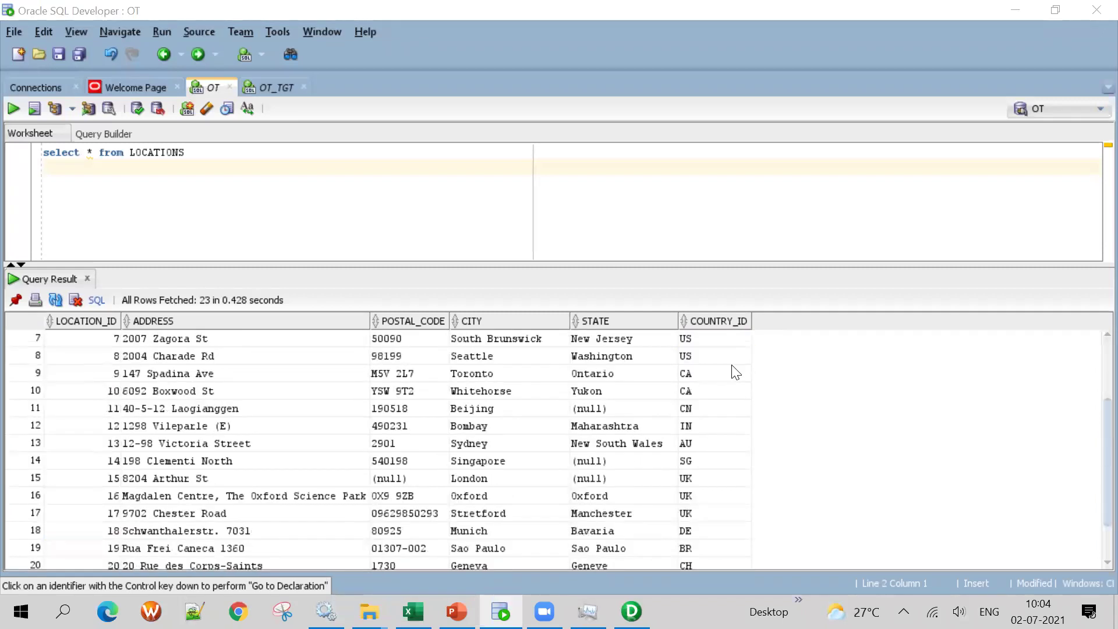
key(alt+Tab)
scroll(576, 135, up, 3)
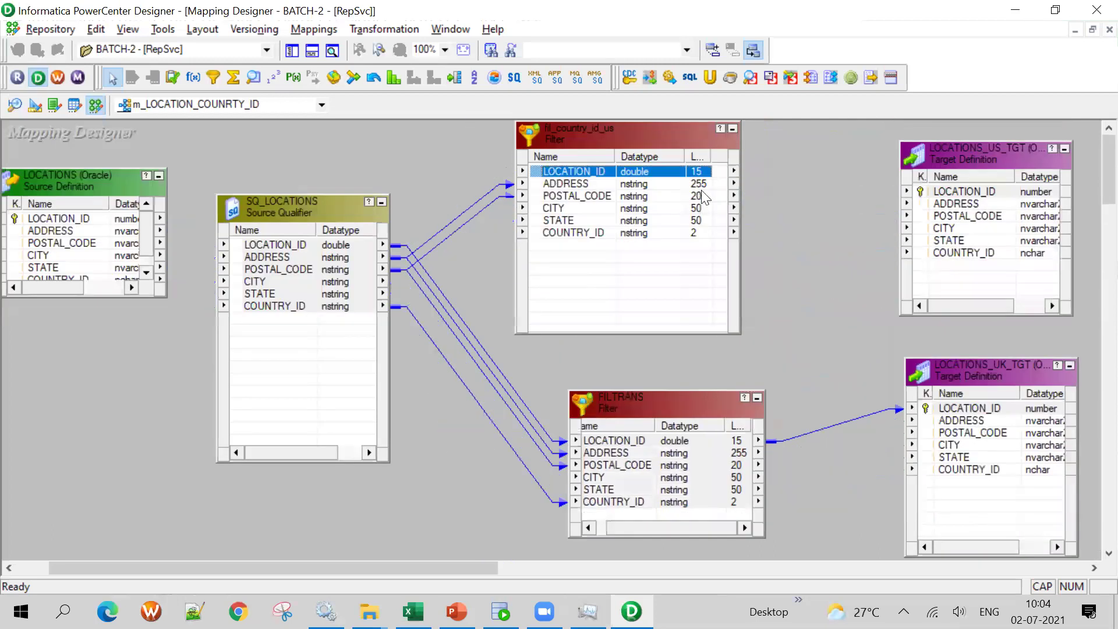
Inspect the fil_country_id_us filter's condition to reuse it
double_click(575, 135)
click(215, 95)
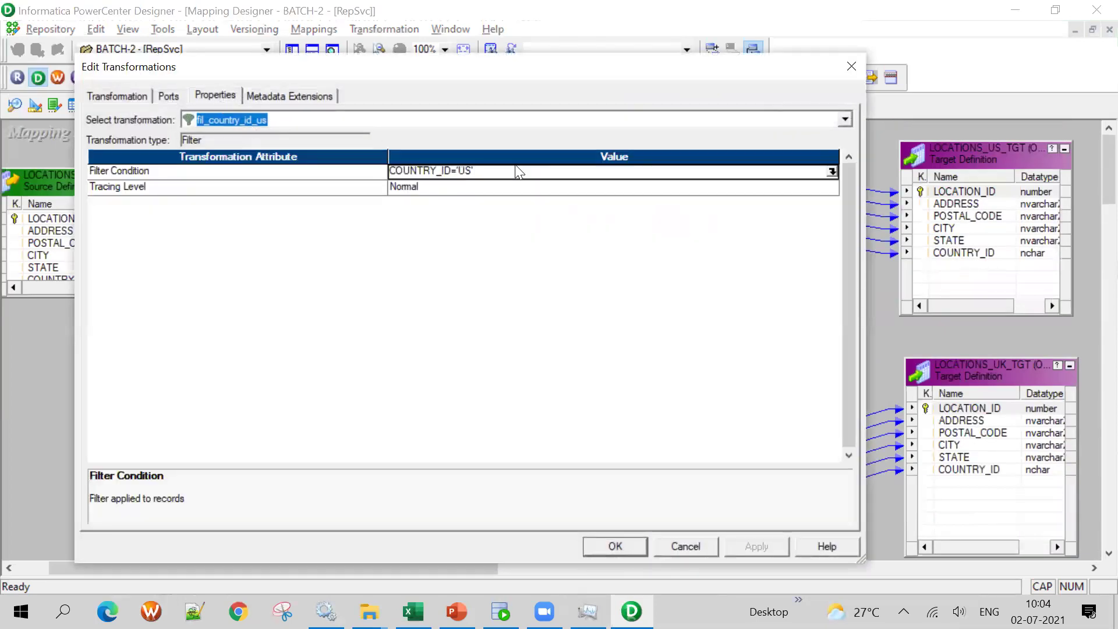
click(488, 174)
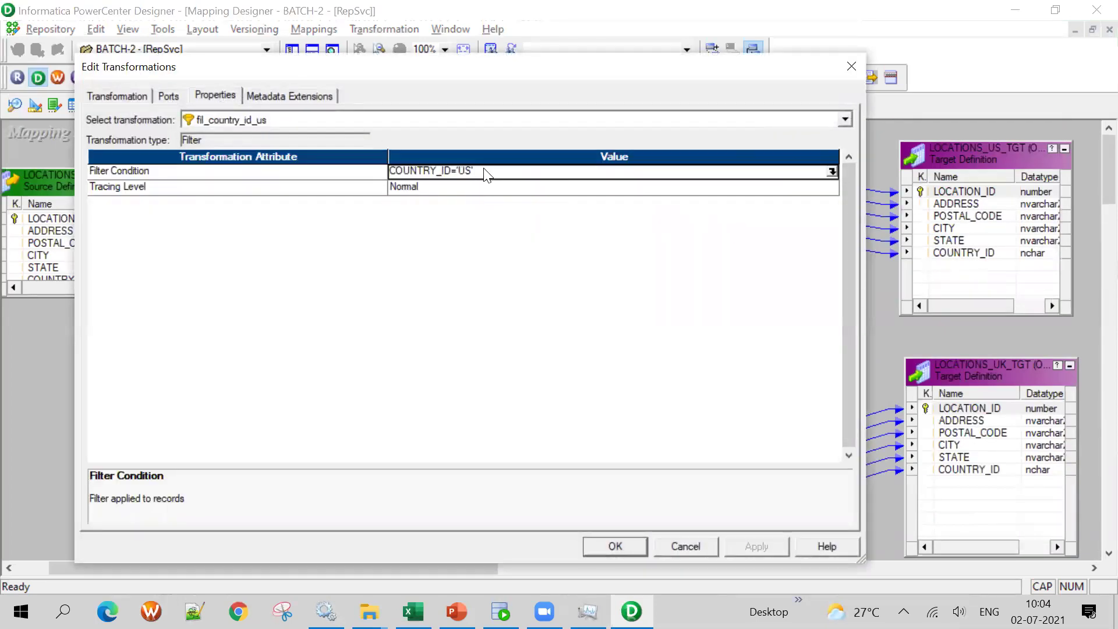
click(852, 67)
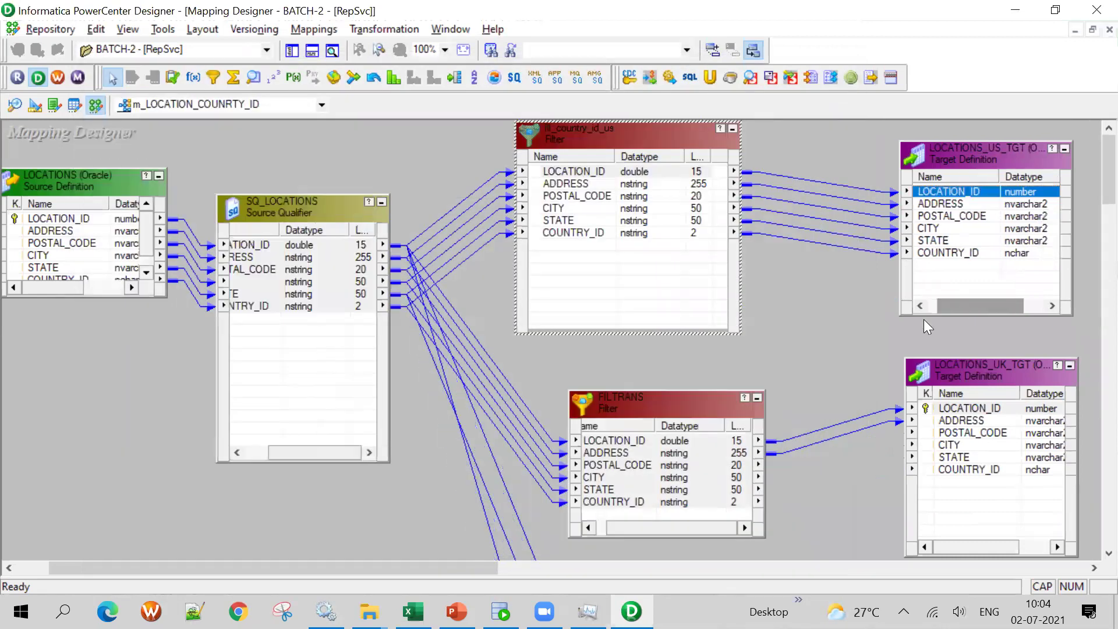
scroll(791, 339, down, 10)
scroll(751, 301, up, 10)
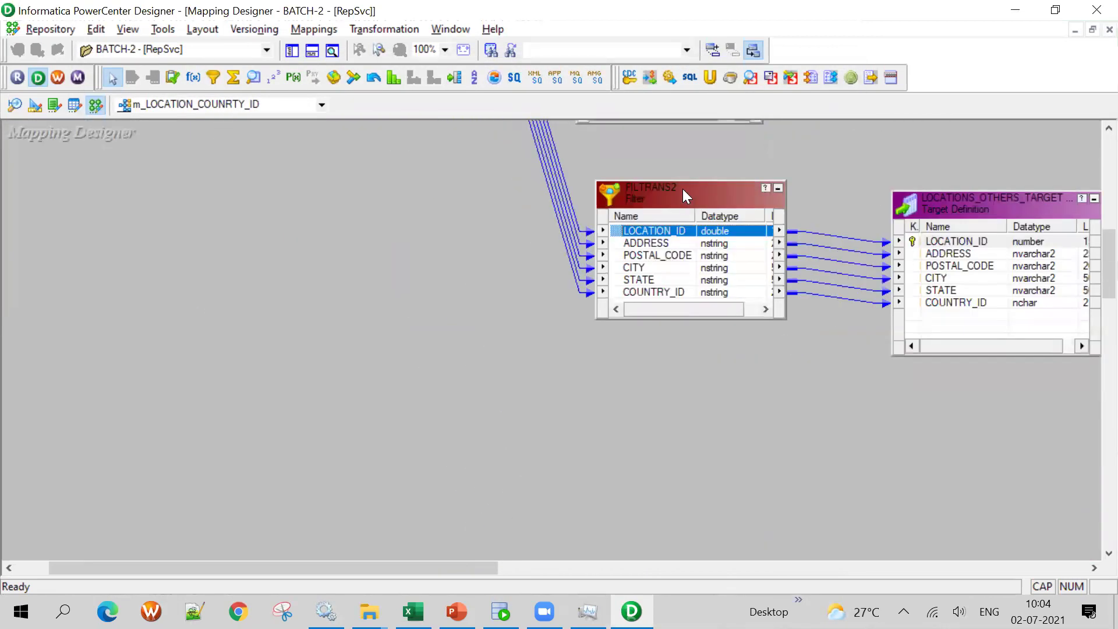
Replace FILTRANS2's TRUE filter condition with the copied US condition
double_click(683, 189)
click(215, 97)
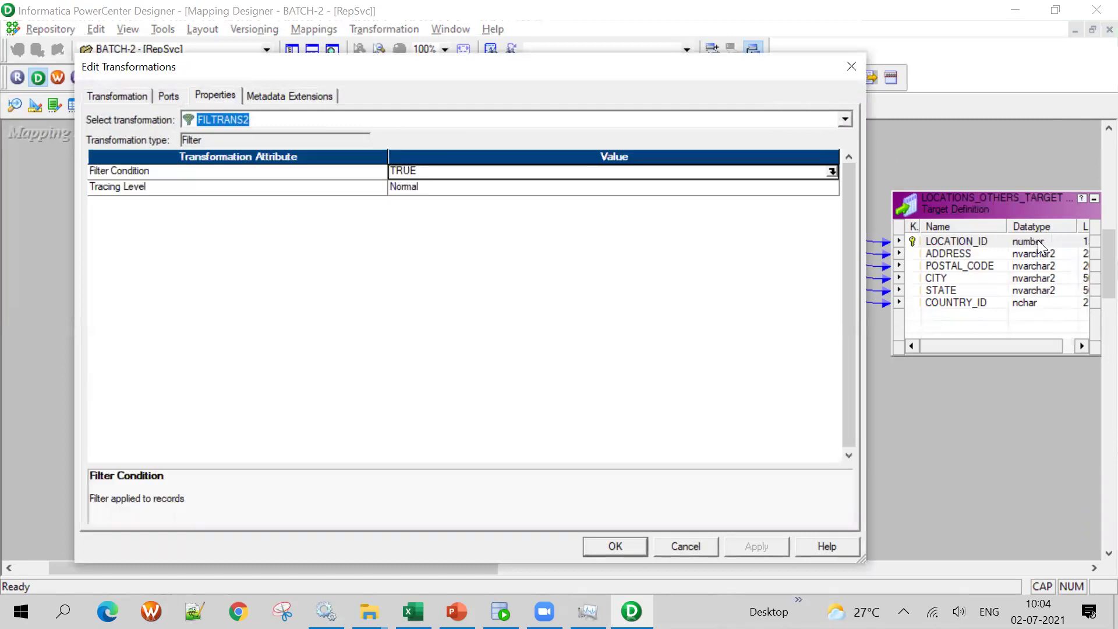
click(832, 172)
key(ctrl+a)
text(COUNTRY_ID='US')
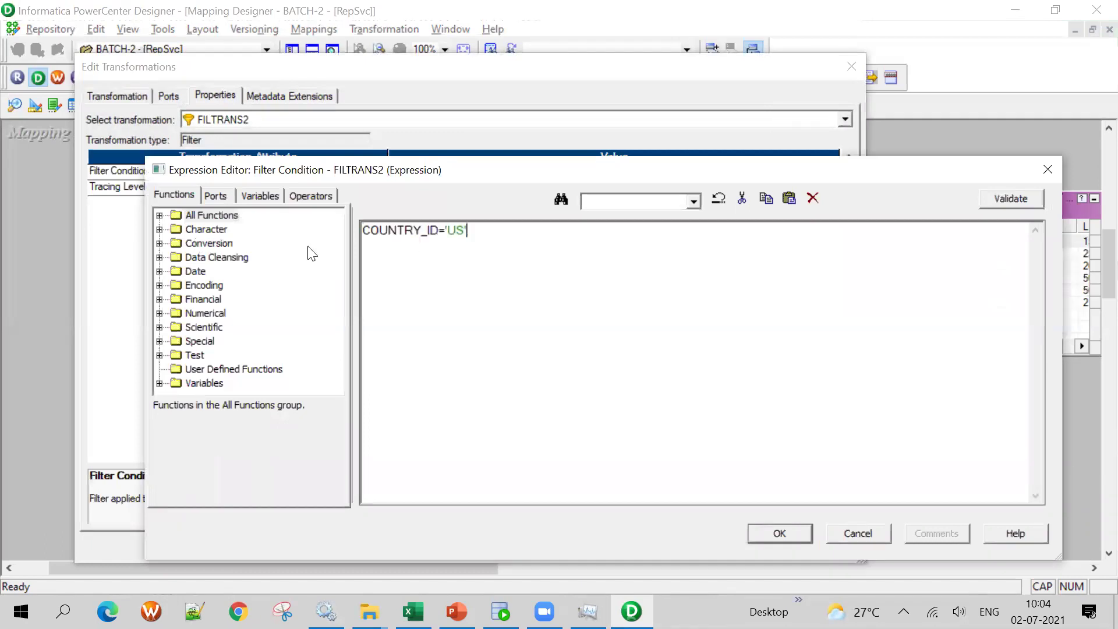
Turn the condition into COUNTRY_ID <> 'US' and confirm it parses
click(439, 230)
text(!)
click(1009, 206)
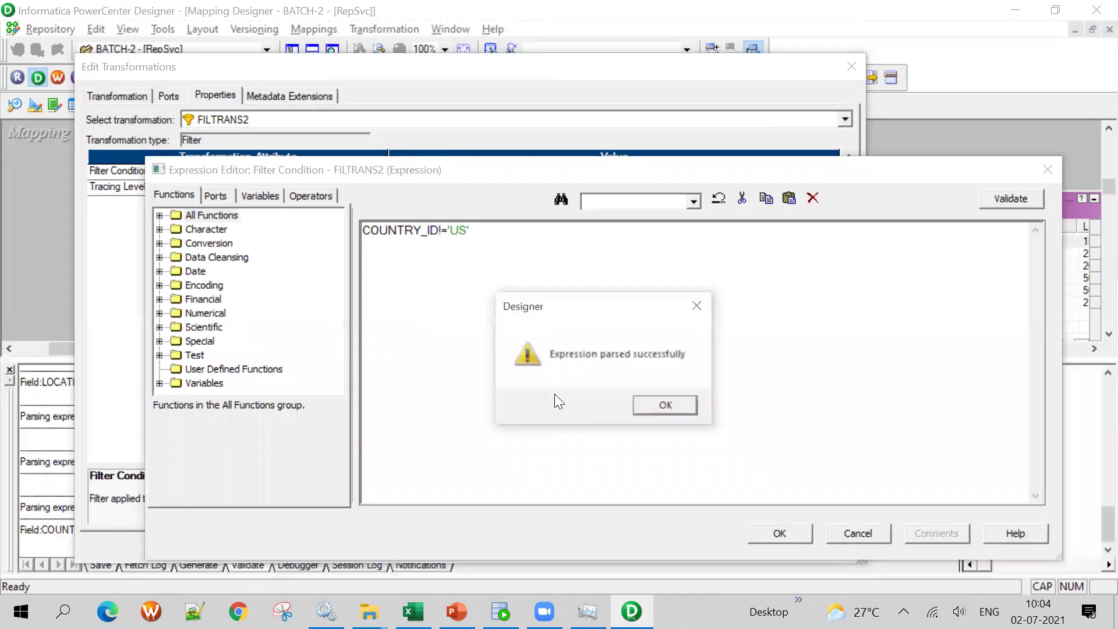
key(Return)
click(448, 230)
key(BackSpace)
text(<>)
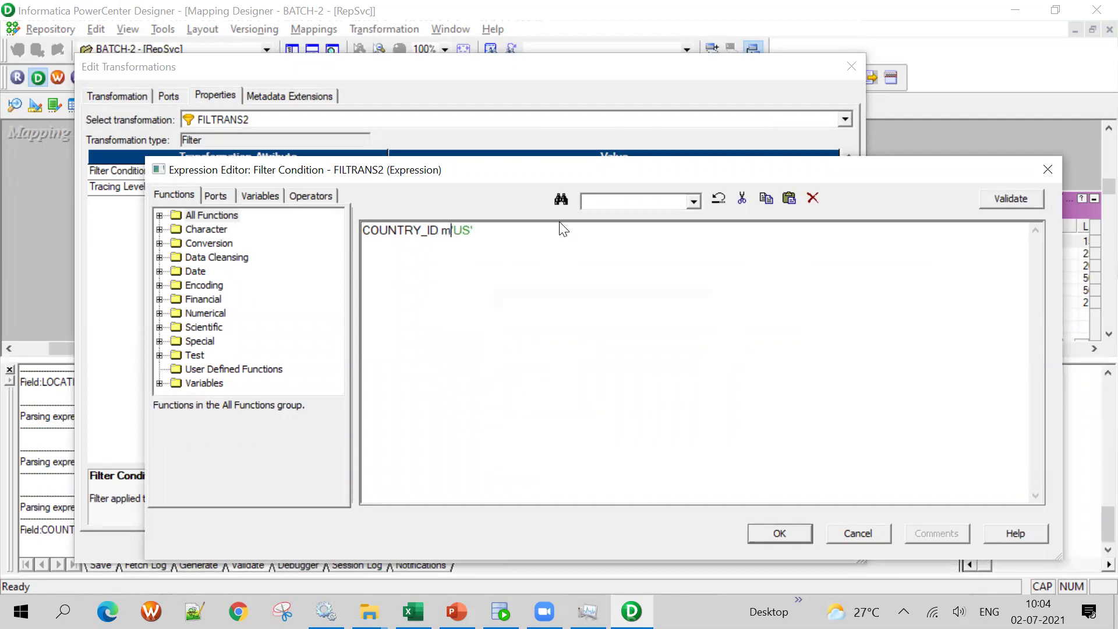
click(1013, 198)
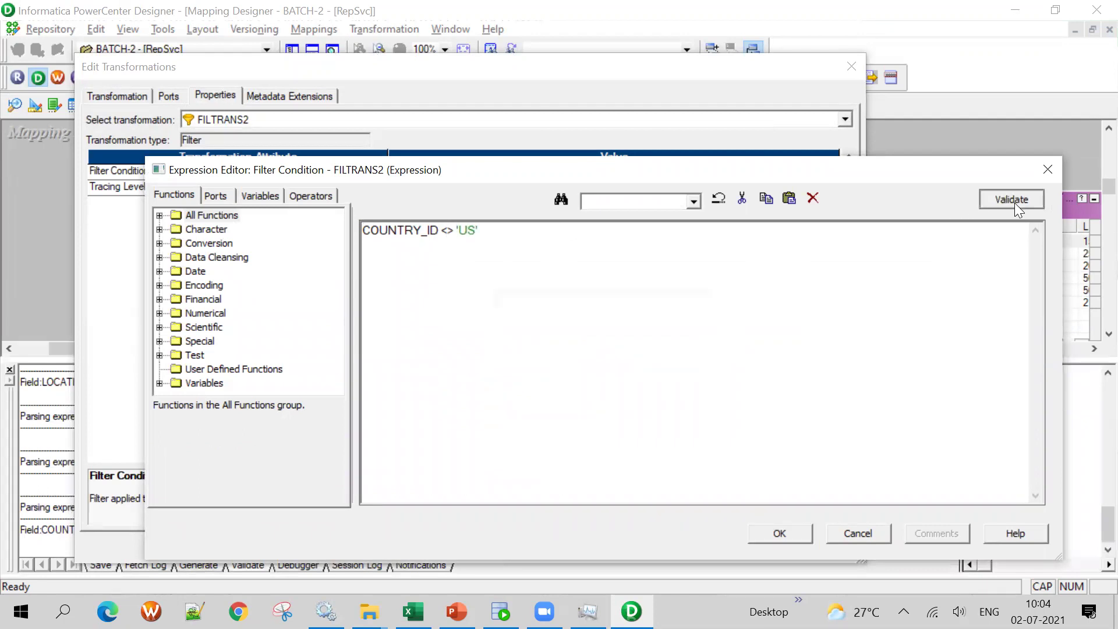
key(Return)
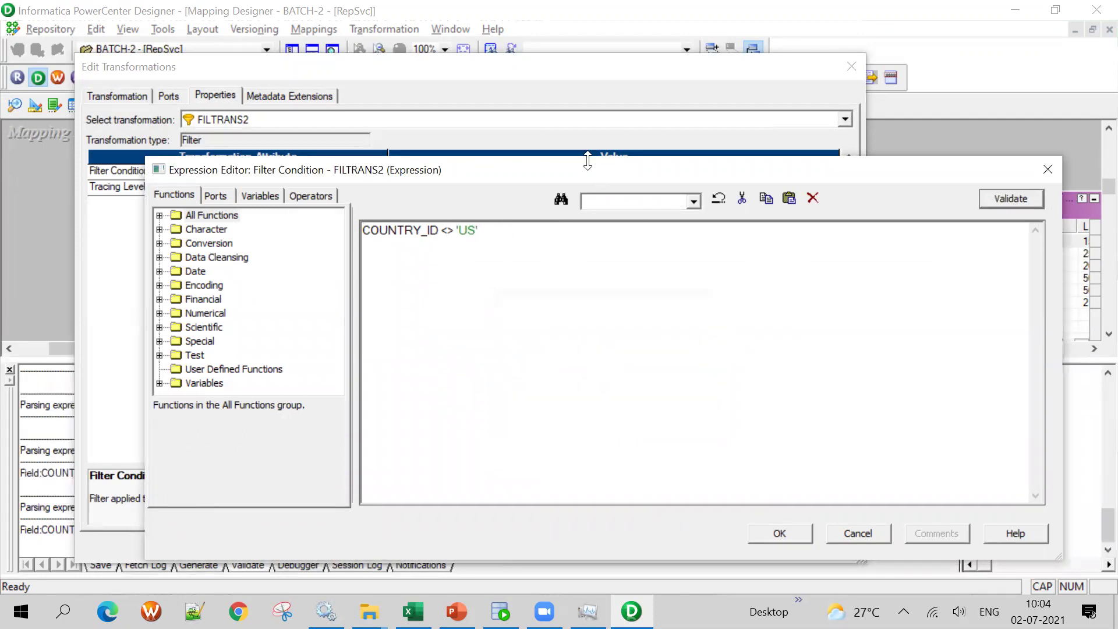
Try adding a LOCATION_ID > 'US' line from the ports list, then delete it
drag(401, 178, 282, 166)
click(141, 184)
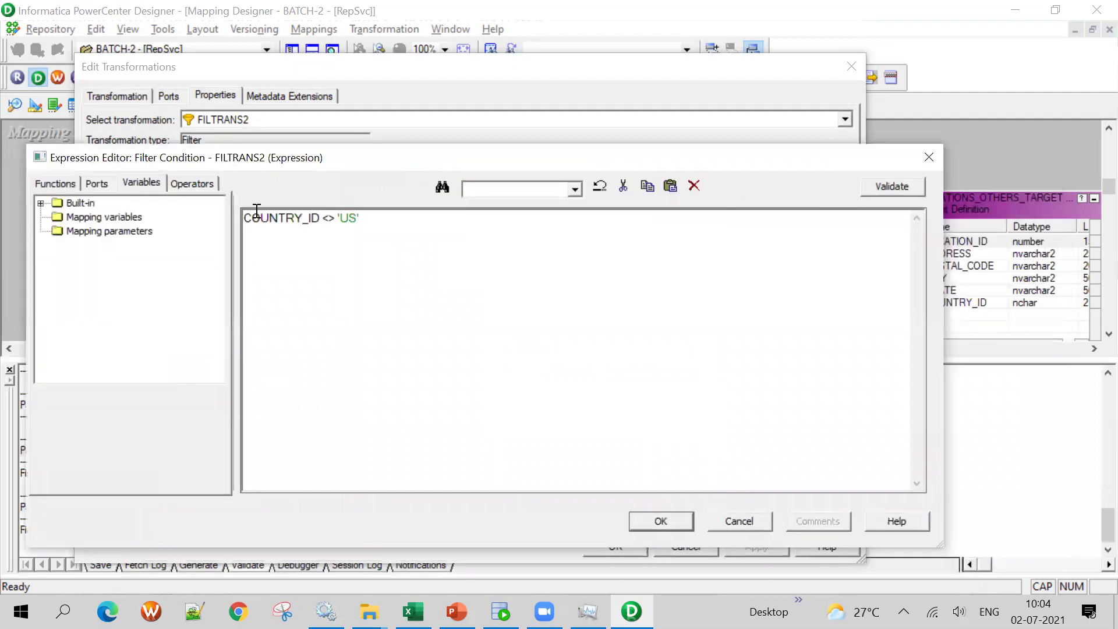
click(97, 183)
key(Return)
key(Return)
double_click(94, 258)
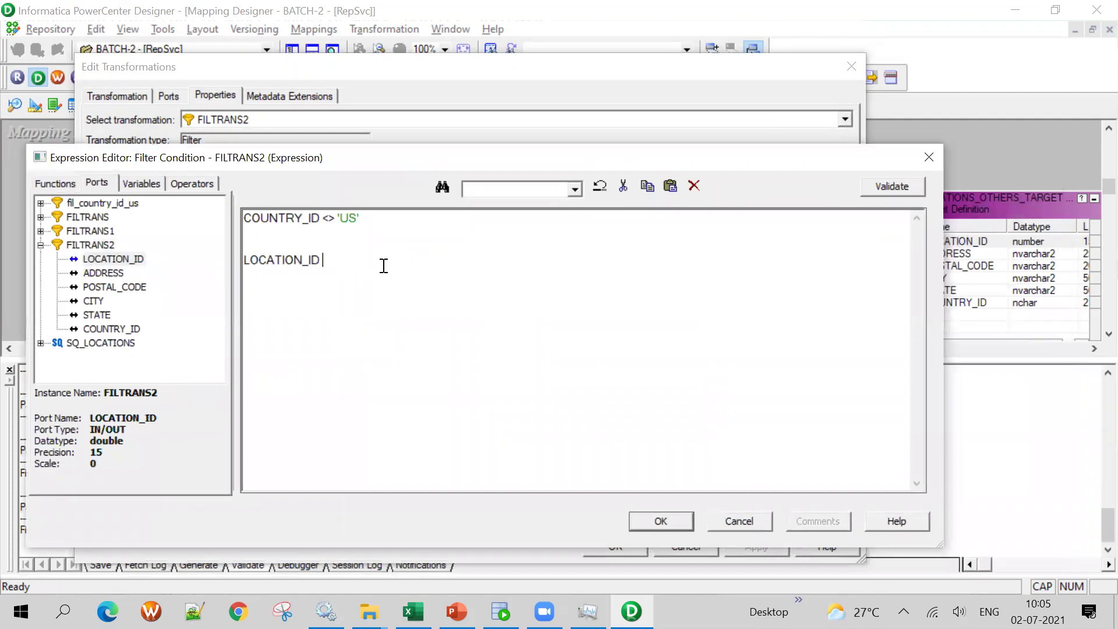
text(> 'us)
key(BackSpace)
key(BackSpace)
text(US')
click(793, 332)
double_click(344, 259)
click(367, 265)
drag(367, 265, 205, 263)
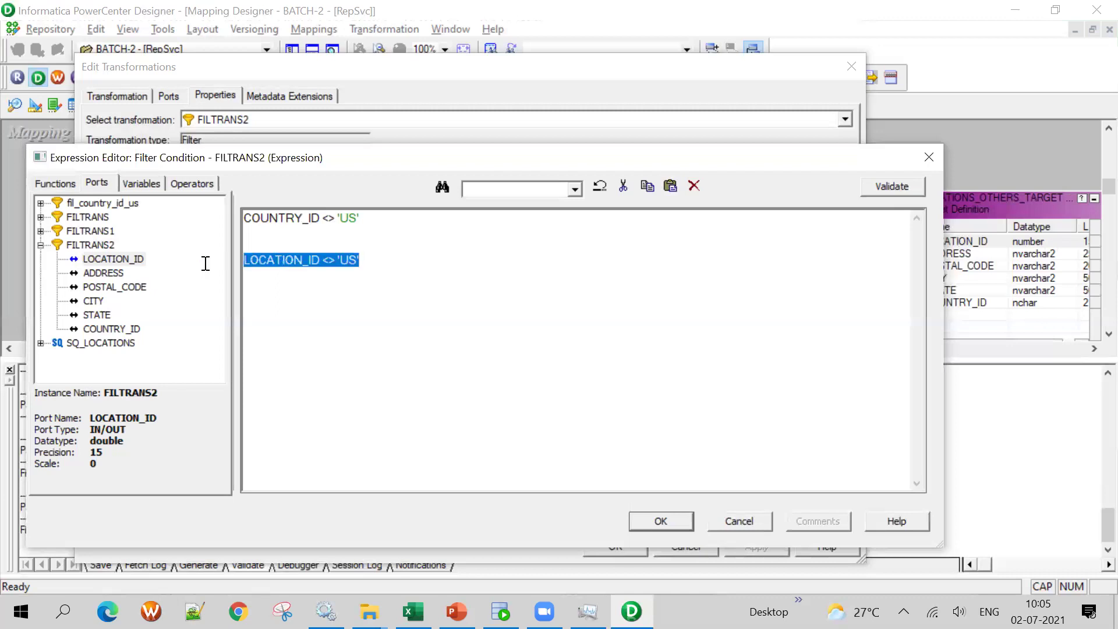
key(BackSpace)
key(BackSpace)
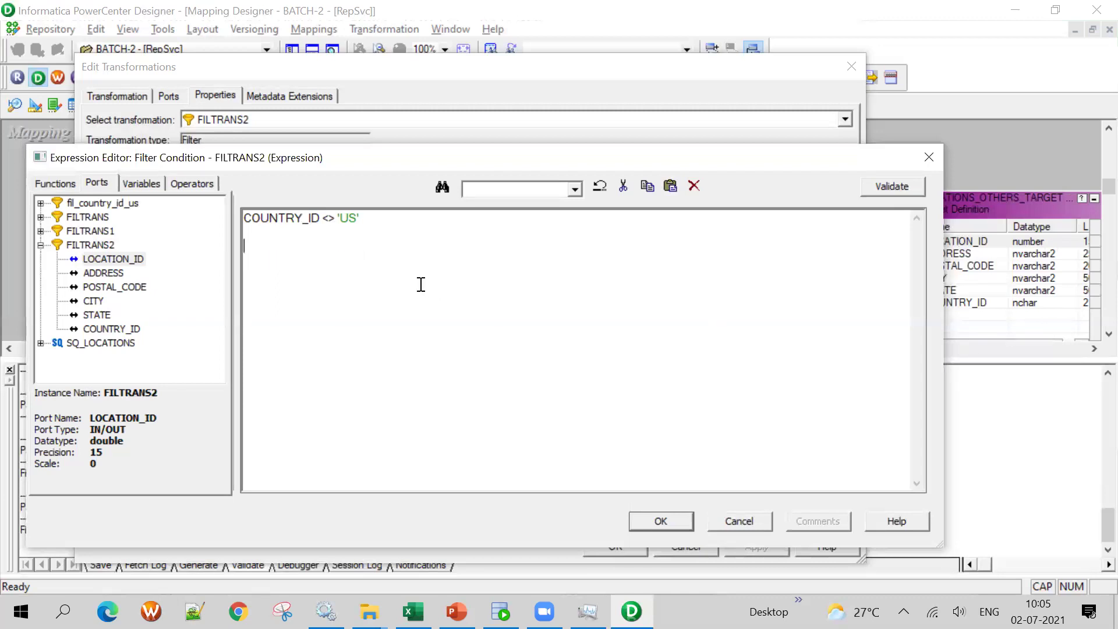
Append AND COUNTRY_ID <> 'UK' AND by copying and editing the US clause
text(AND)
drag(363, 223, 150, 225)
key(ctrl+c)
click(438, 224)
key(ctrl+v)
key(BackSpace)
text(')
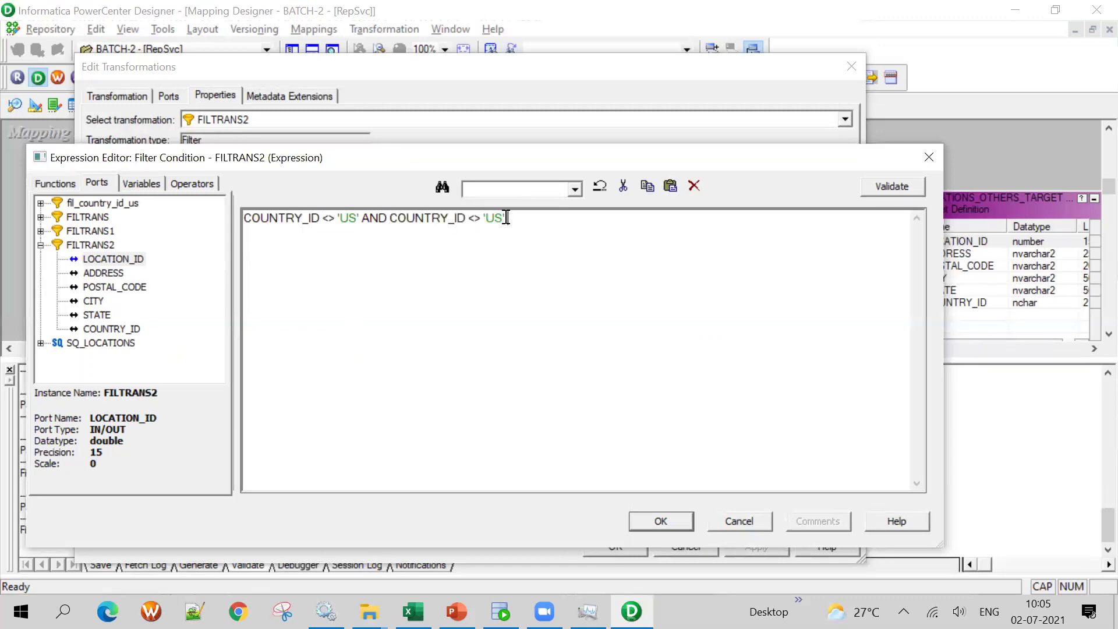
key(BackSpace)
text(K' AND)
Add COUNTRY_ID <> 'JP', validate the three-country condition, and apply it to FILTRANS2
drag(364, 218, 187, 212)
key(ctrl+c)
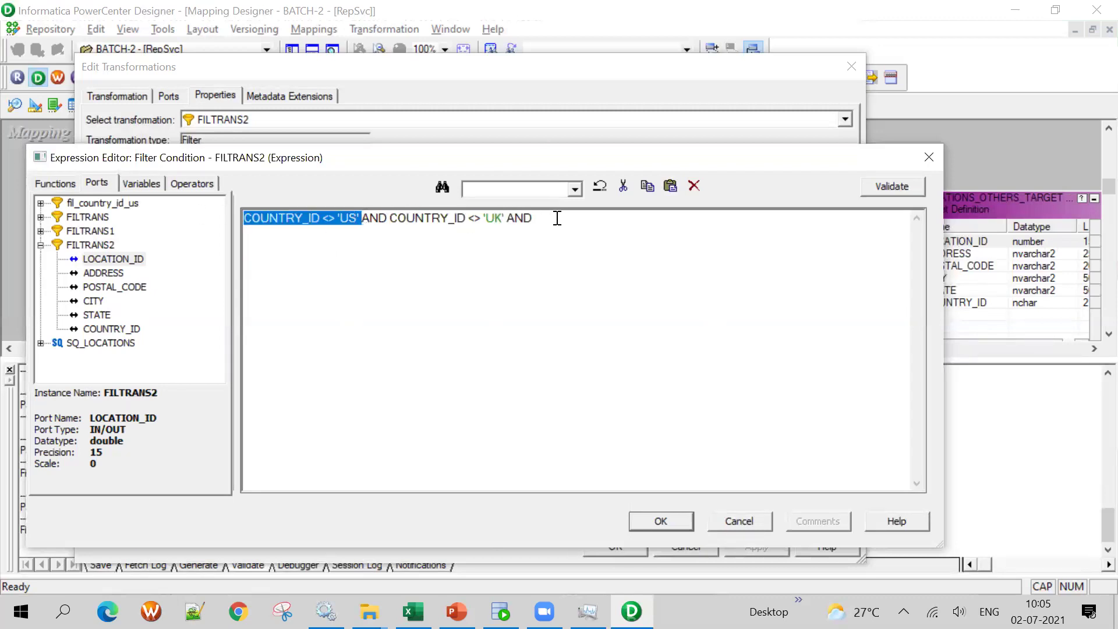
click(554, 218)
key(ctrl+v)
key(BackSpace)
key(BackSpace)
key(BackSpace)
key(BackSpace)
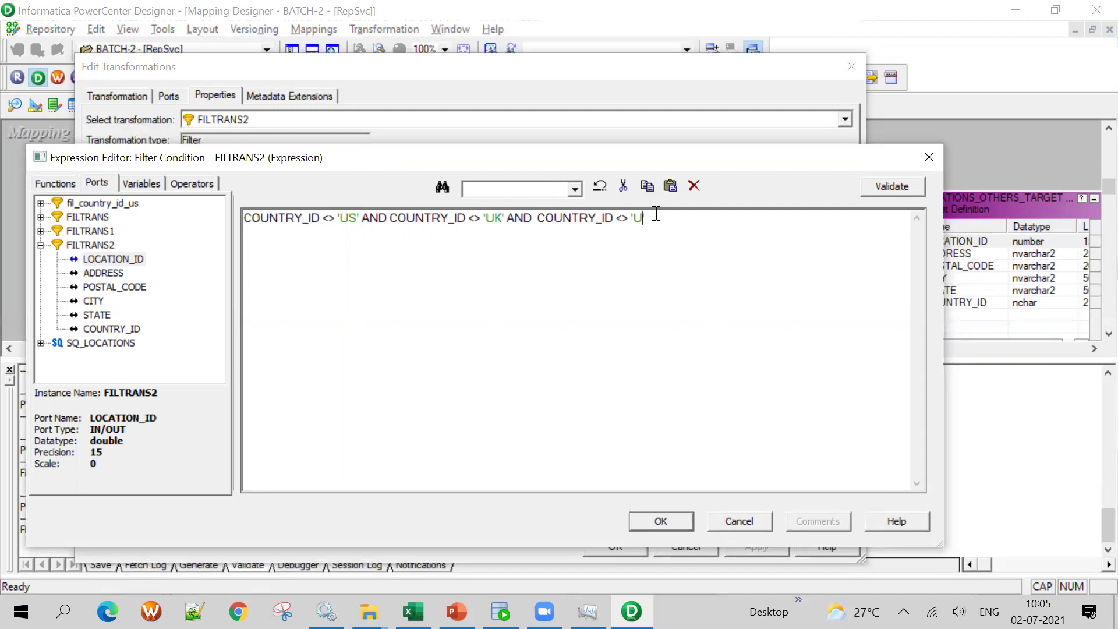
text(JP')
click(874, 177)
click(544, 392)
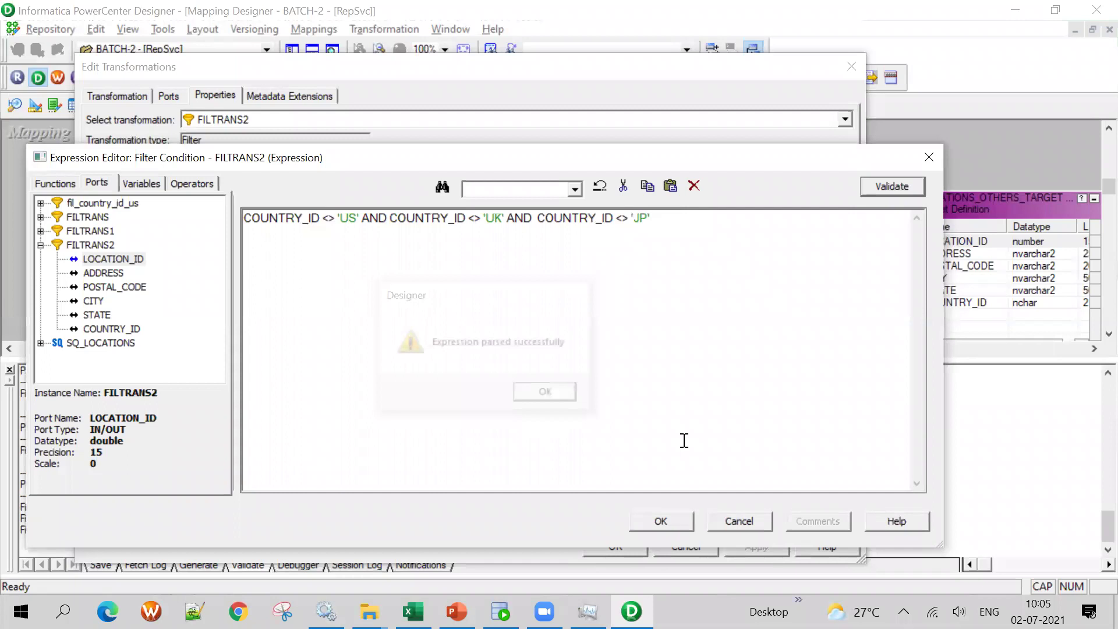
click(659, 520)
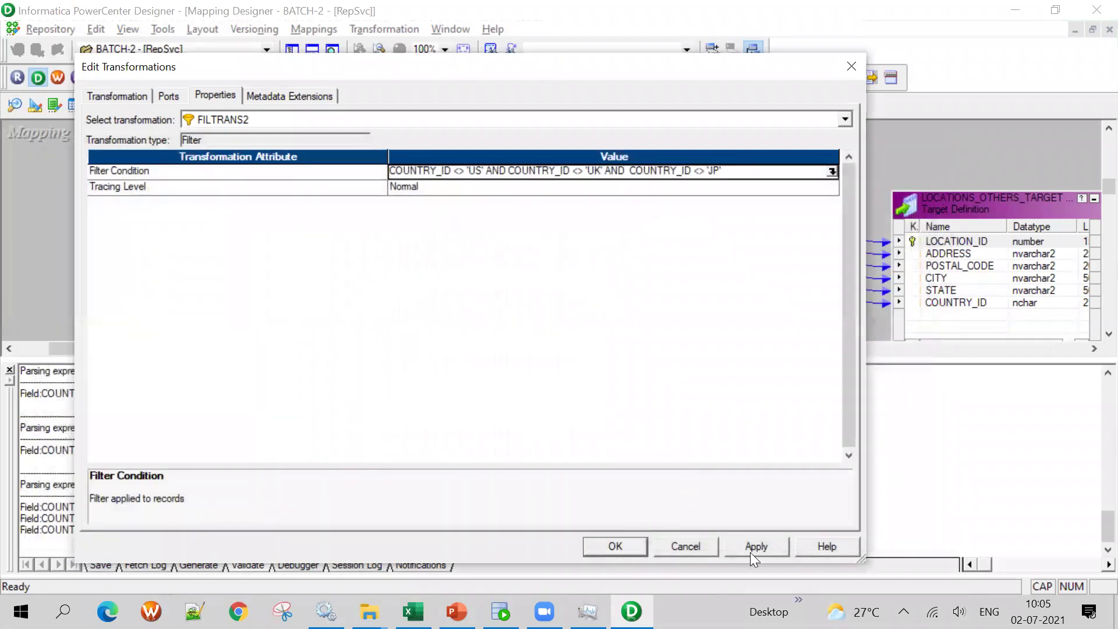
click(619, 547)
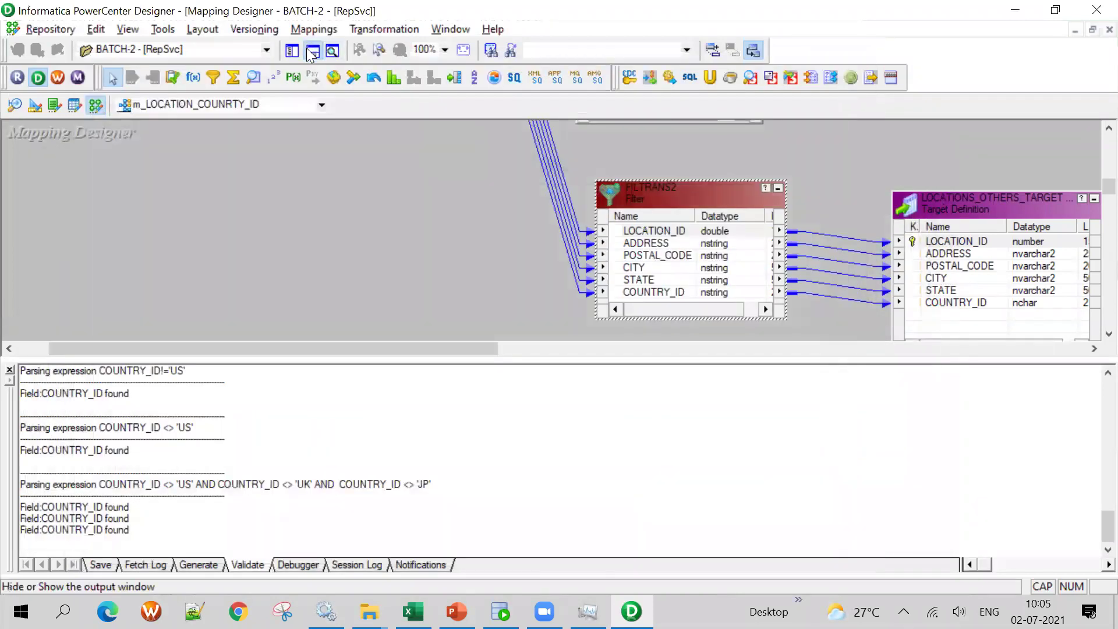
Hide the Output panel and save m_LOCATION_COUNRTY_ID to the repository with Ctrl+S
click(312, 51)
key(ctrl+s)
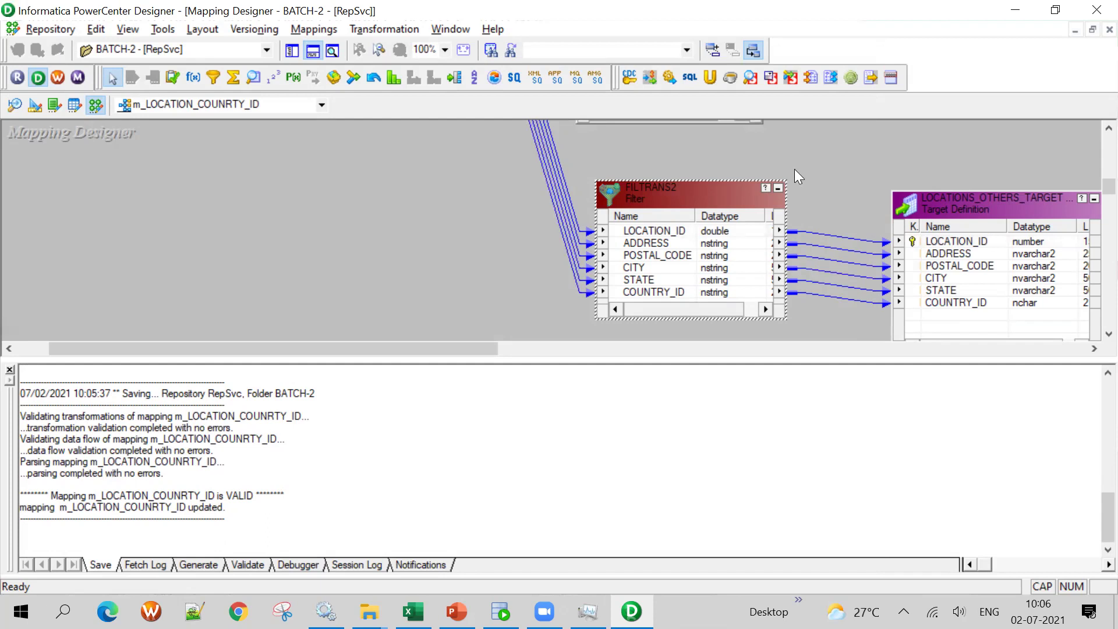
Arrange all mapping objects as icons and line FILTRANS1 up with the JP target
click(313, 51)
right_click(315, 194)
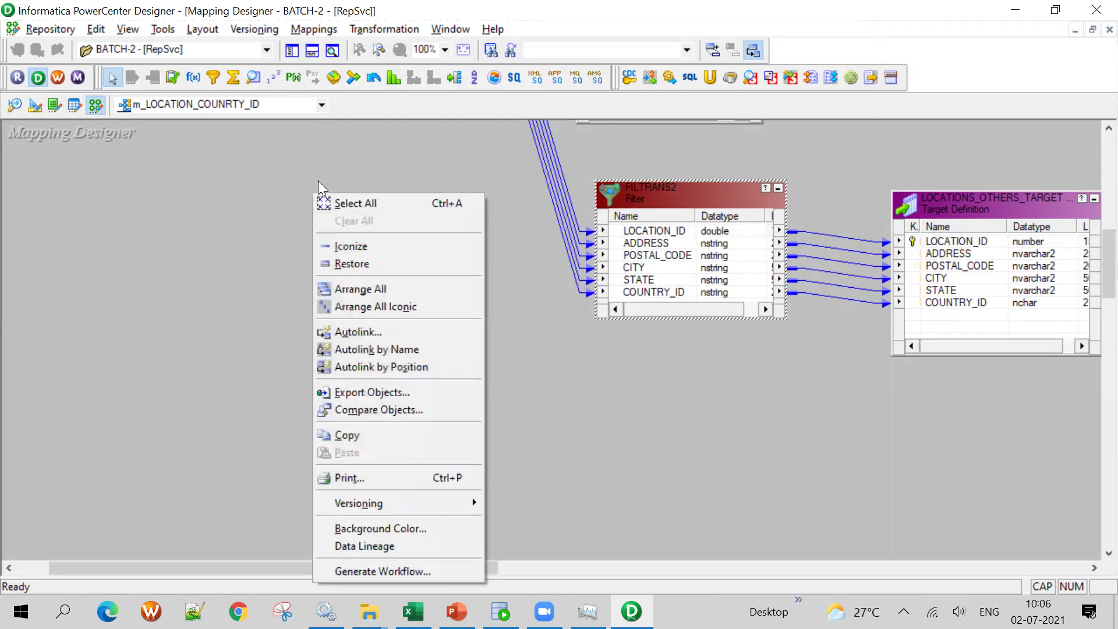
click(411, 308)
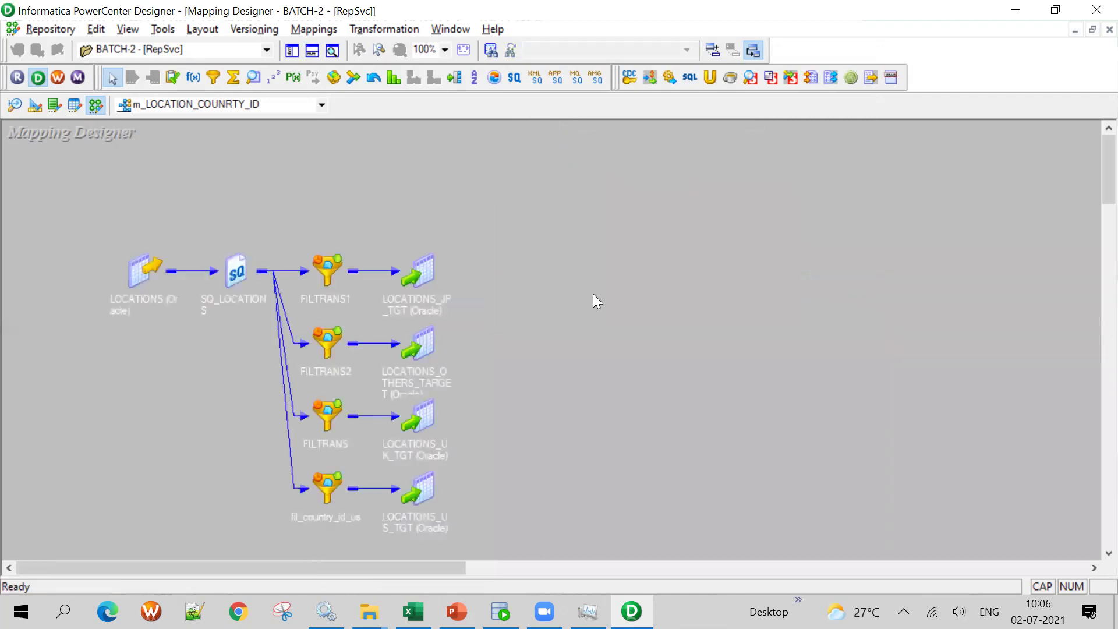
scroll(593, 294, up, 3)
drag(326, 263, 334, 242)
click(337, 336)
click(332, 417)
click(327, 485)
drag(333, 239, 335, 267)
Save the arranged mapping to the repository and dismiss the no-changes message
click(210, 334)
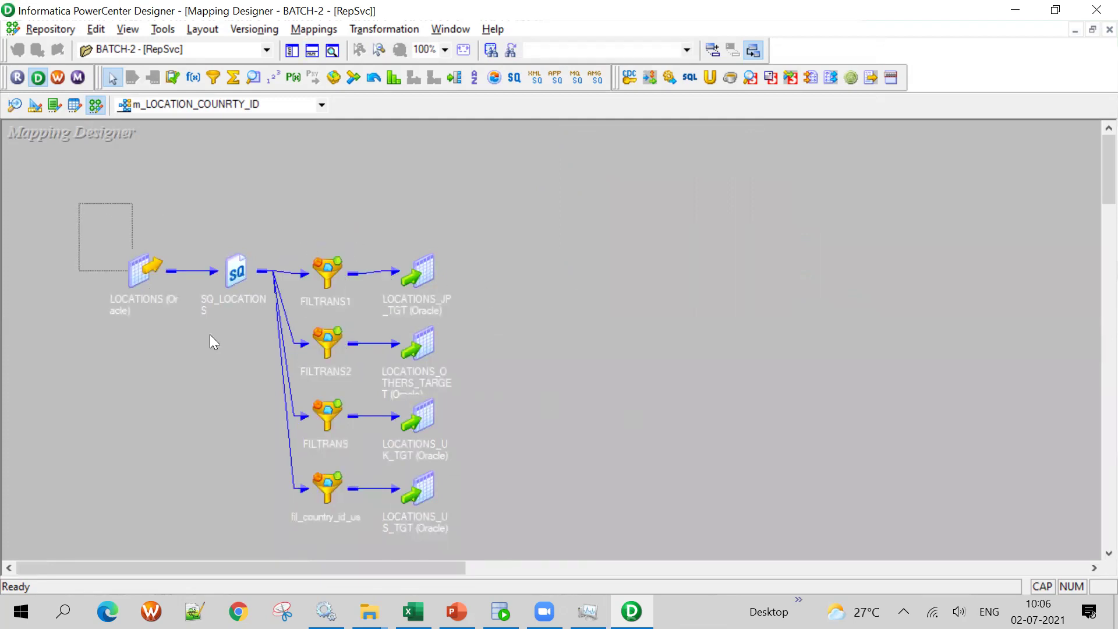
drag(210, 334, 568, 497)
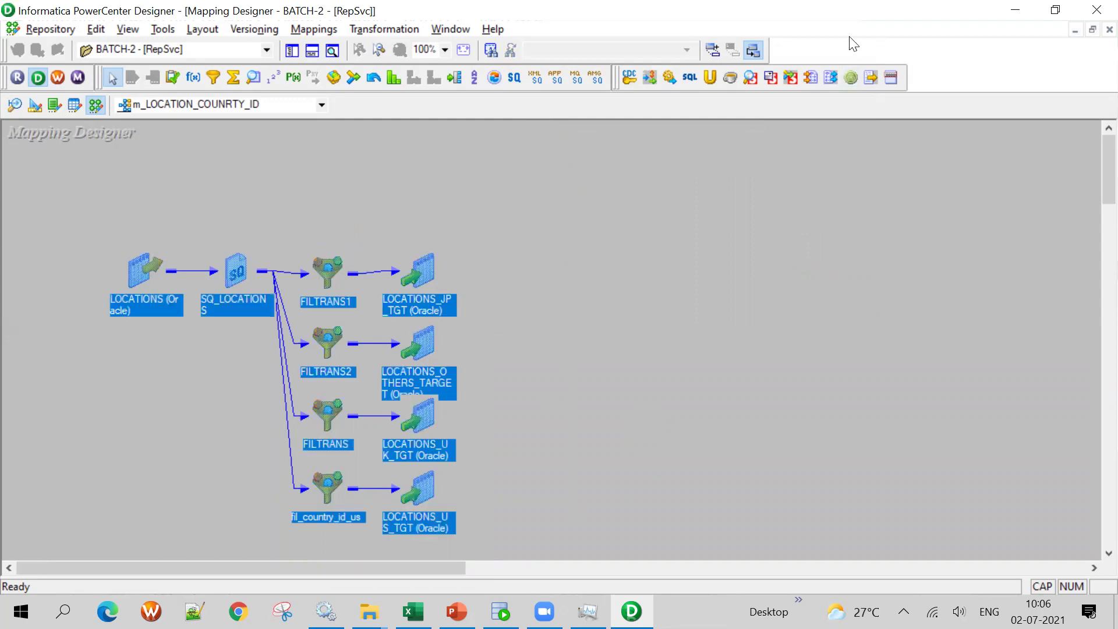
click(749, 265)
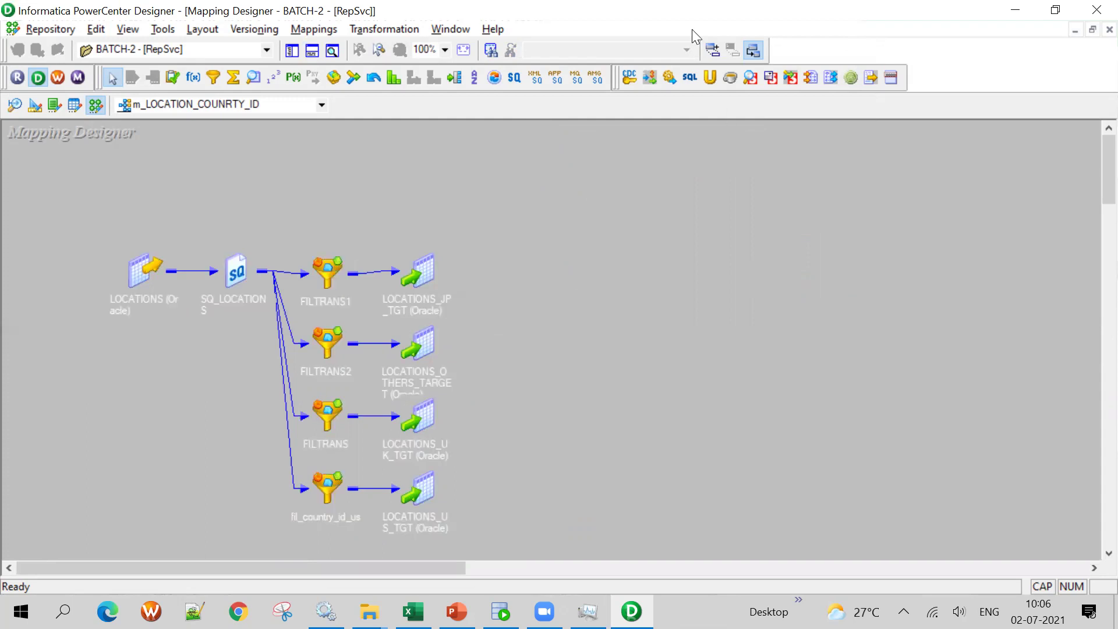
key(ctrl+s)
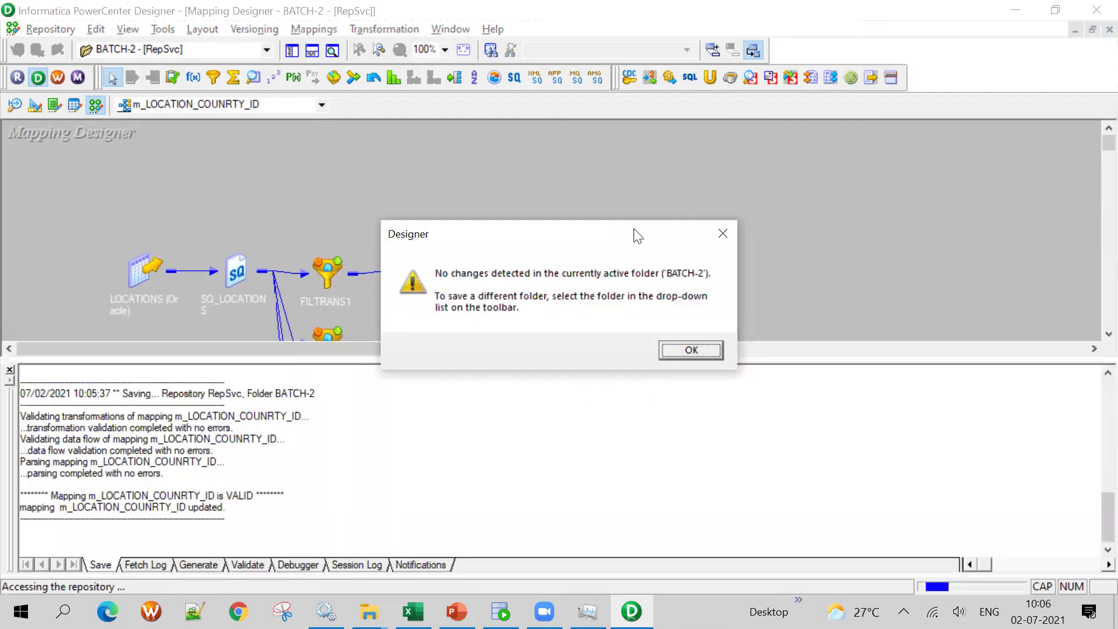
key(Return)
click(312, 51)
Launch Workflow Manager, maximize it, and clear the old session from the Task Developer workspace
click(59, 82)
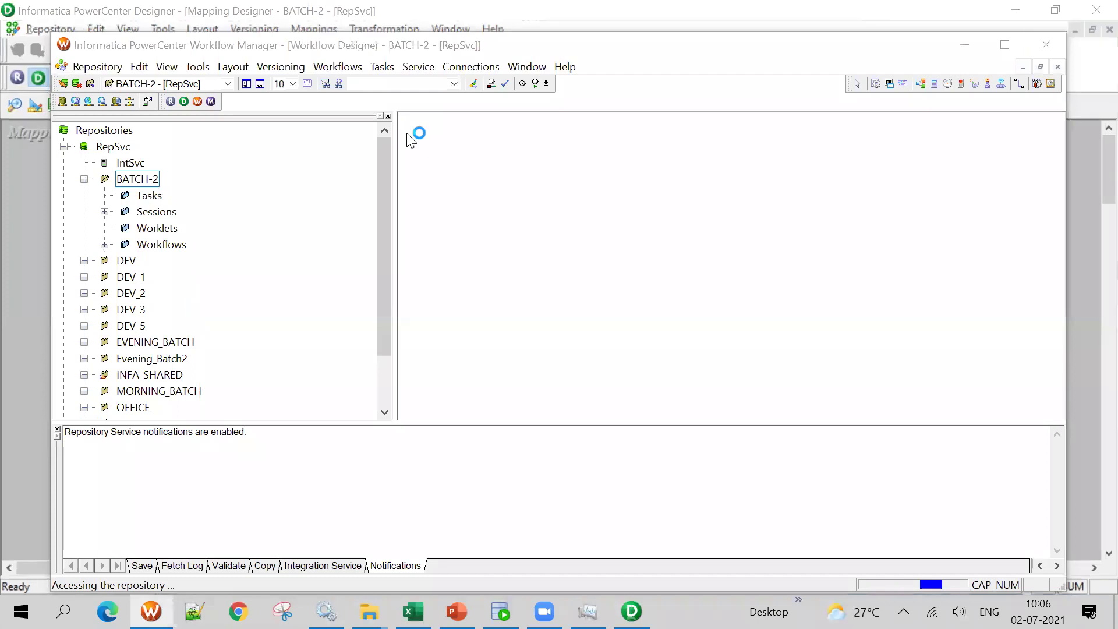
click(632, 612)
click(314, 29)
click(316, 83)
click(652, 360)
key(alt+Tab)
key(Return)
click(1004, 44)
click(376, 87)
click(310, 29)
click(454, 209)
right_click(454, 210)
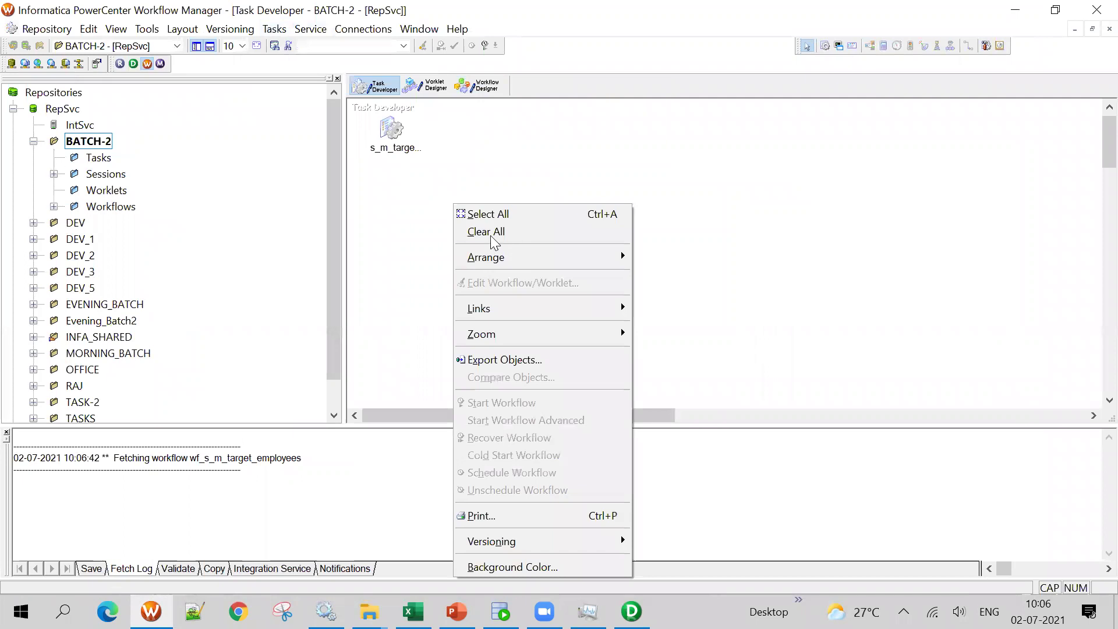
click(483, 232)
Create session s_m_LOCATION_COUNRTY_ID using mapping m_LOCATION_COUNRTY_ID and open its settings
click(274, 29)
click(290, 47)
click(626, 281)
text(S)
key(BackSpace)
key(Caps_Lock)
text(s_m_LOCATION_COUNRTY_ID)
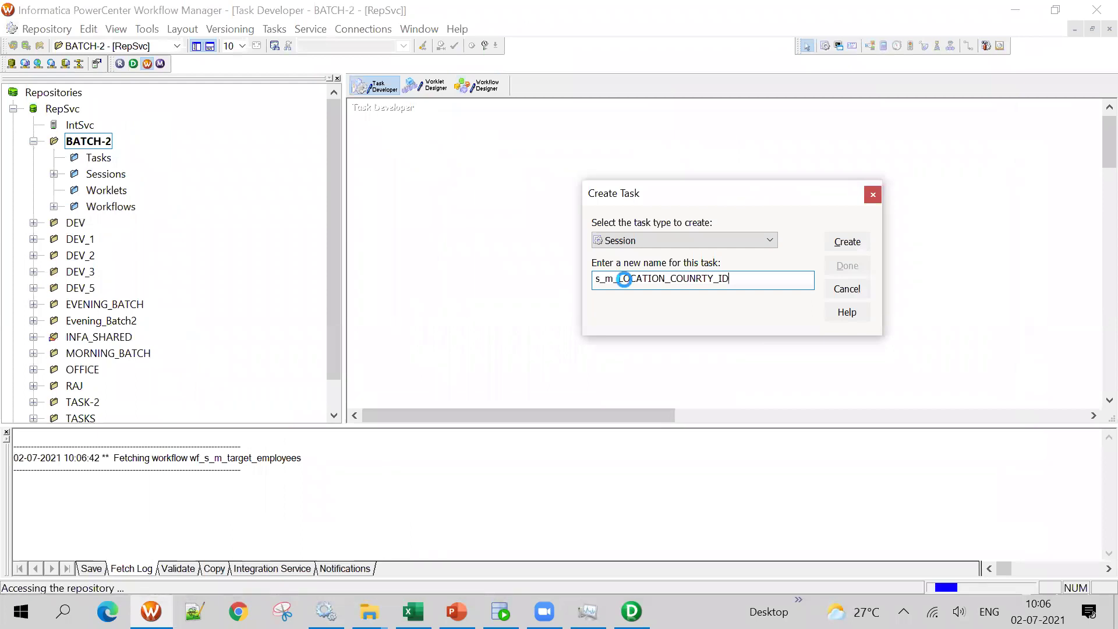
key(Return)
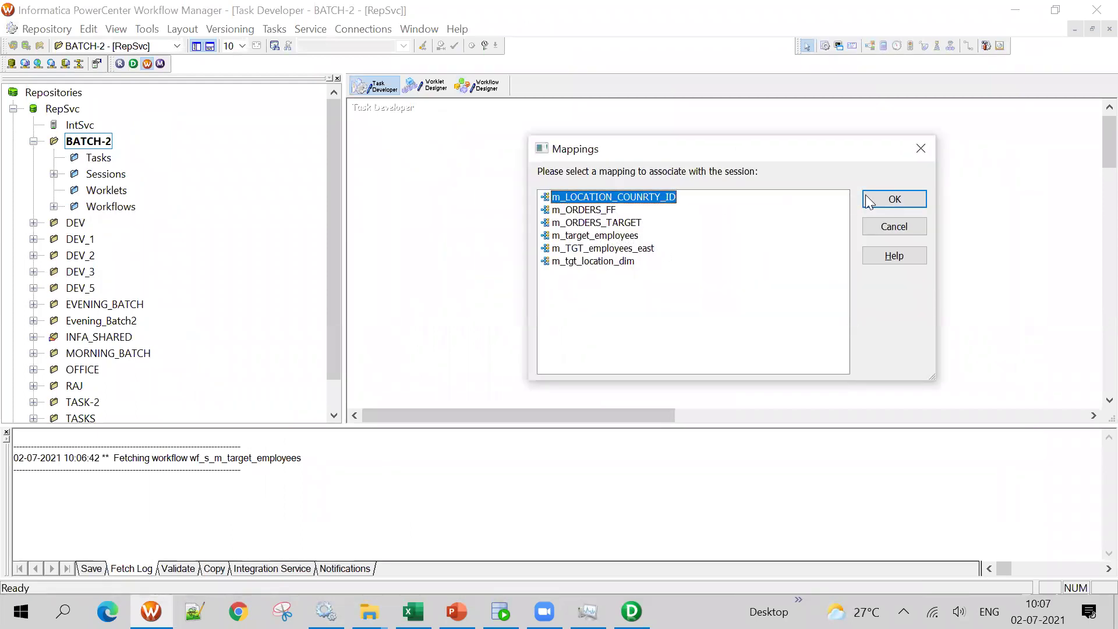
click(895, 199)
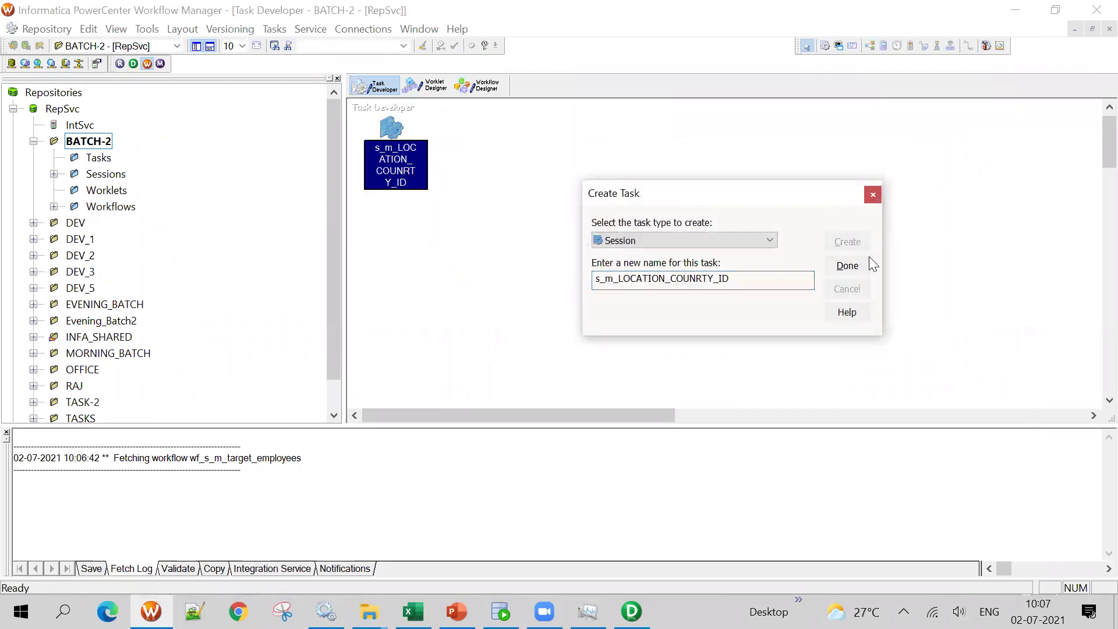
click(848, 266)
double_click(401, 130)
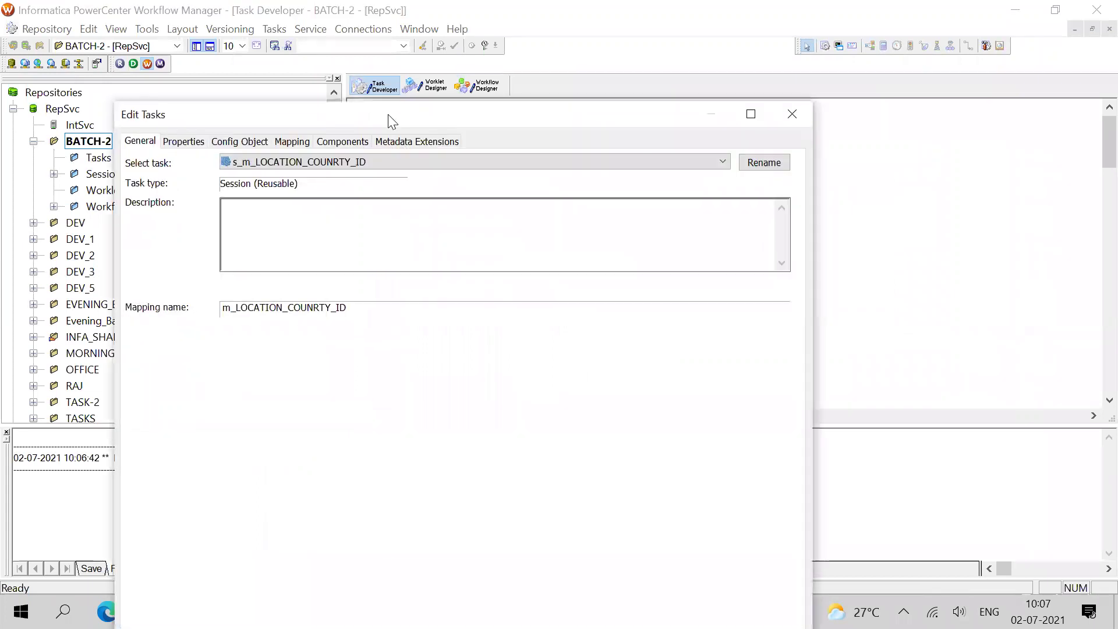
On the Mapping tab, set the SQ_LOCATIONS source connection to rel_ORA_DB_SRC
click(292, 141)
click(750, 117)
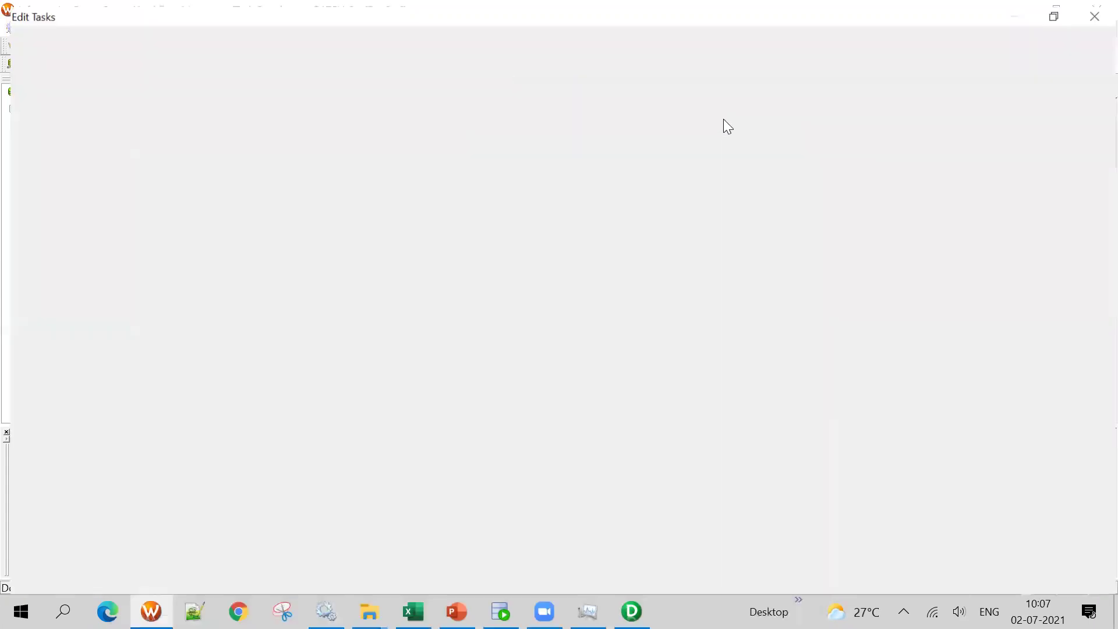
click(822, 289)
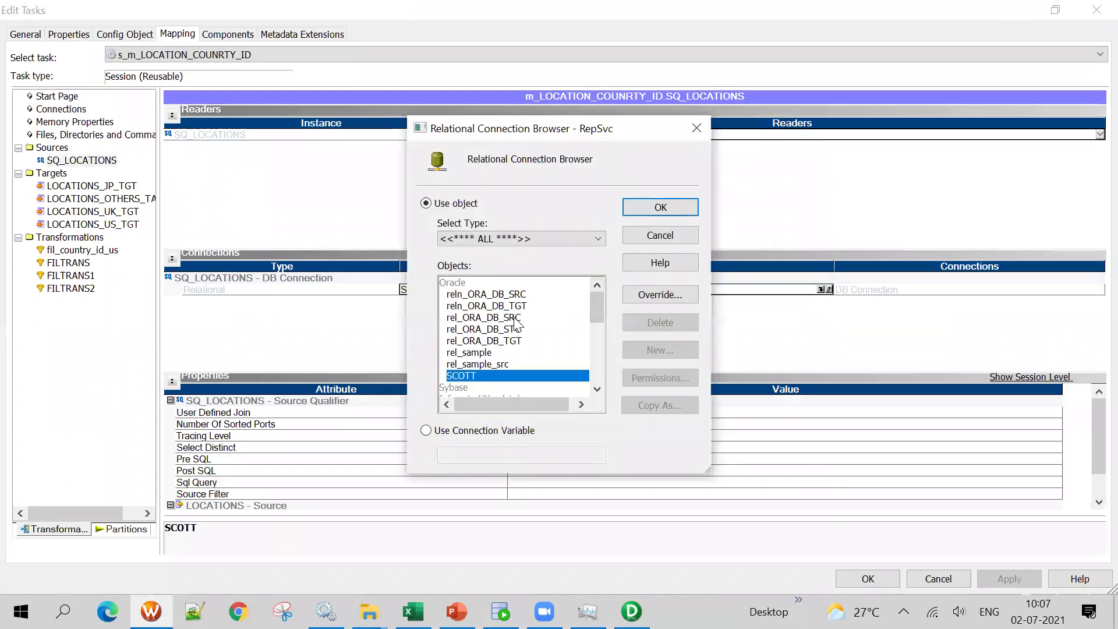
click(509, 318)
click(661, 207)
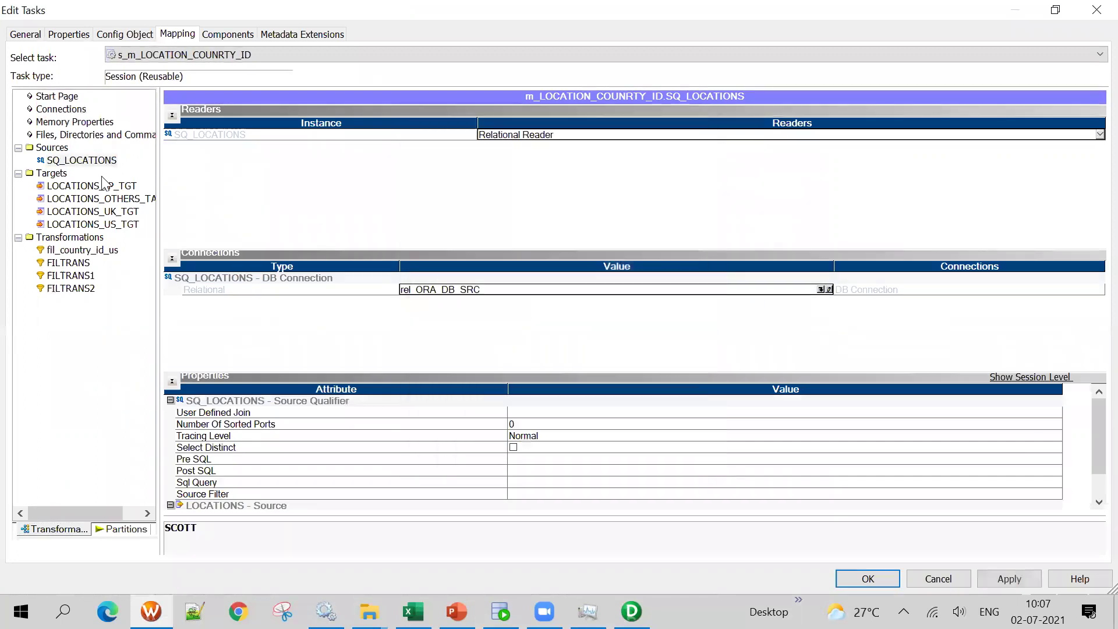
Point LOCATIONS_JP_TGT at rel_ORA_DB_TGT with Normal load type and truncate table turned off
click(93, 186)
click(102, 199)
click(115, 187)
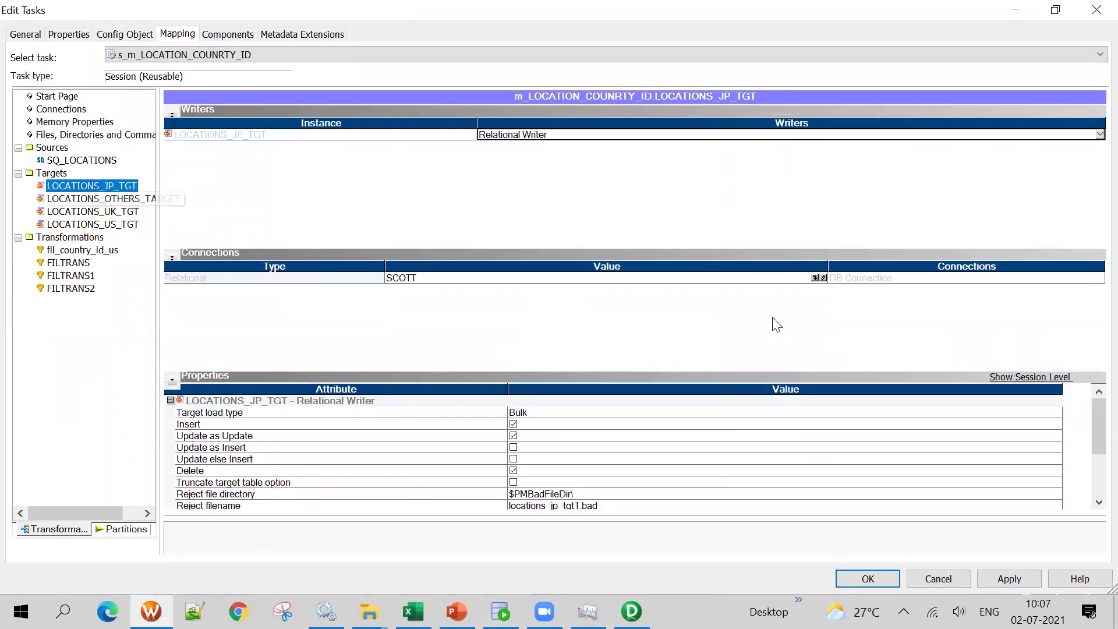
click(819, 278)
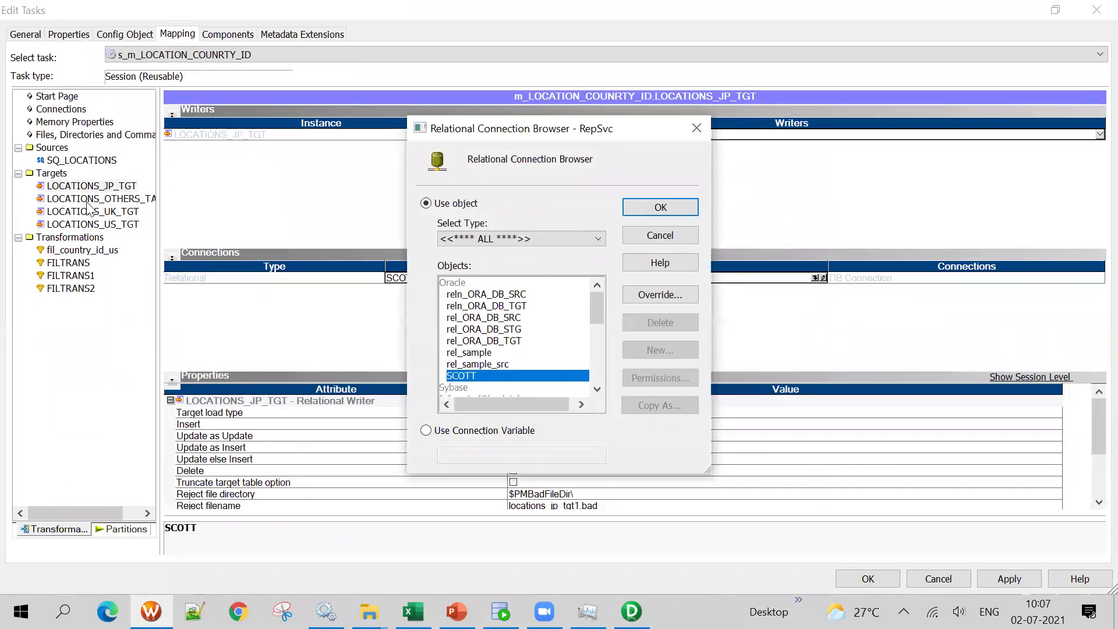
click(509, 308)
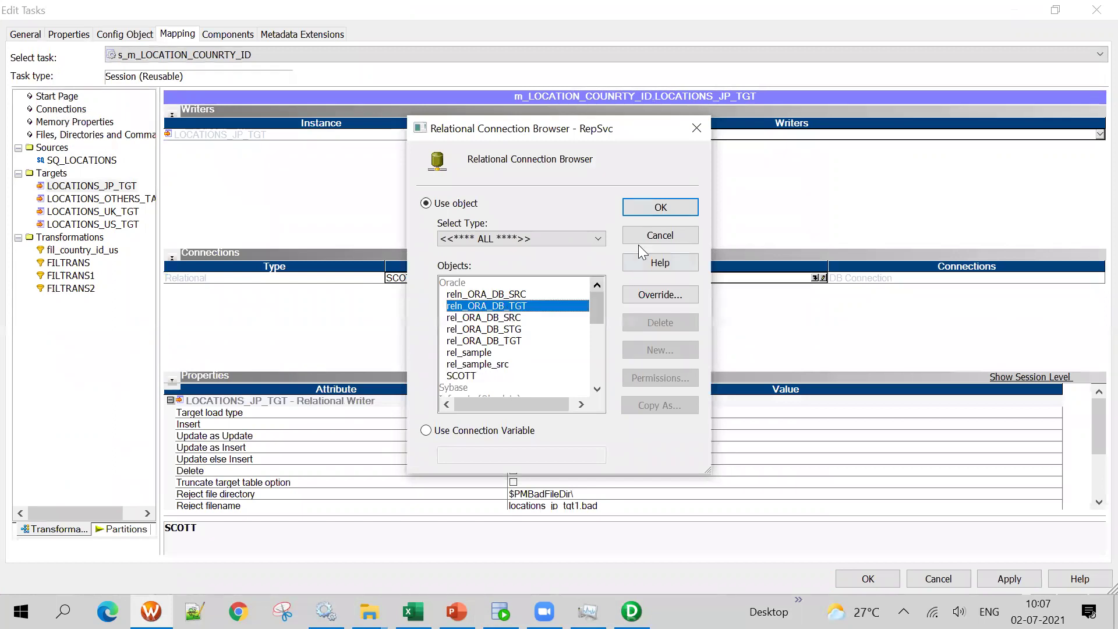
click(515, 329)
click(516, 340)
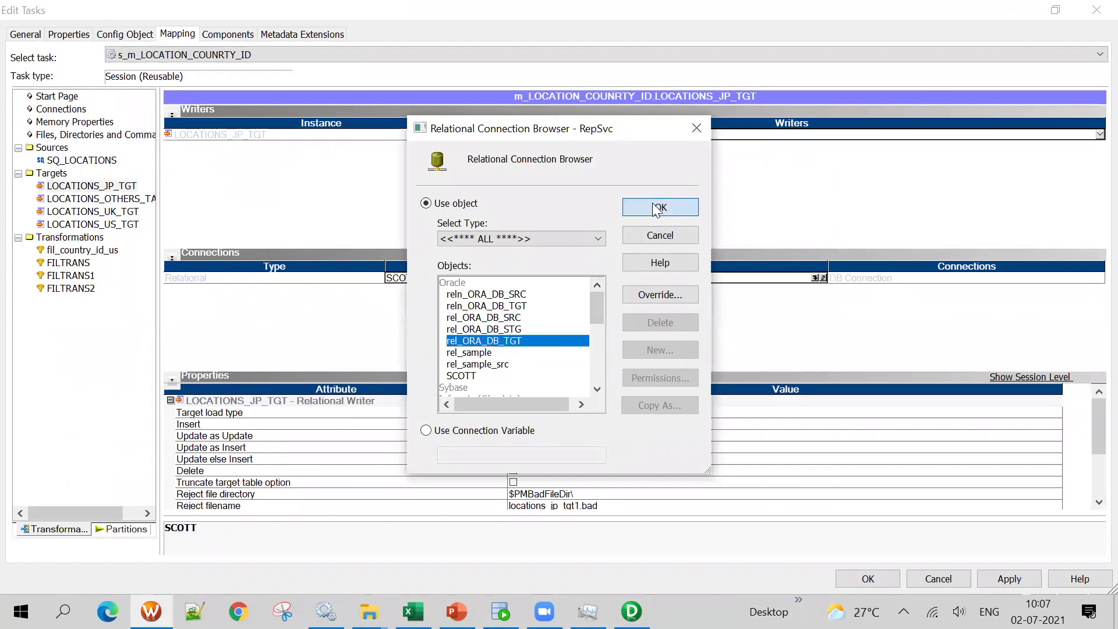
click(660, 208)
click(533, 413)
click(524, 425)
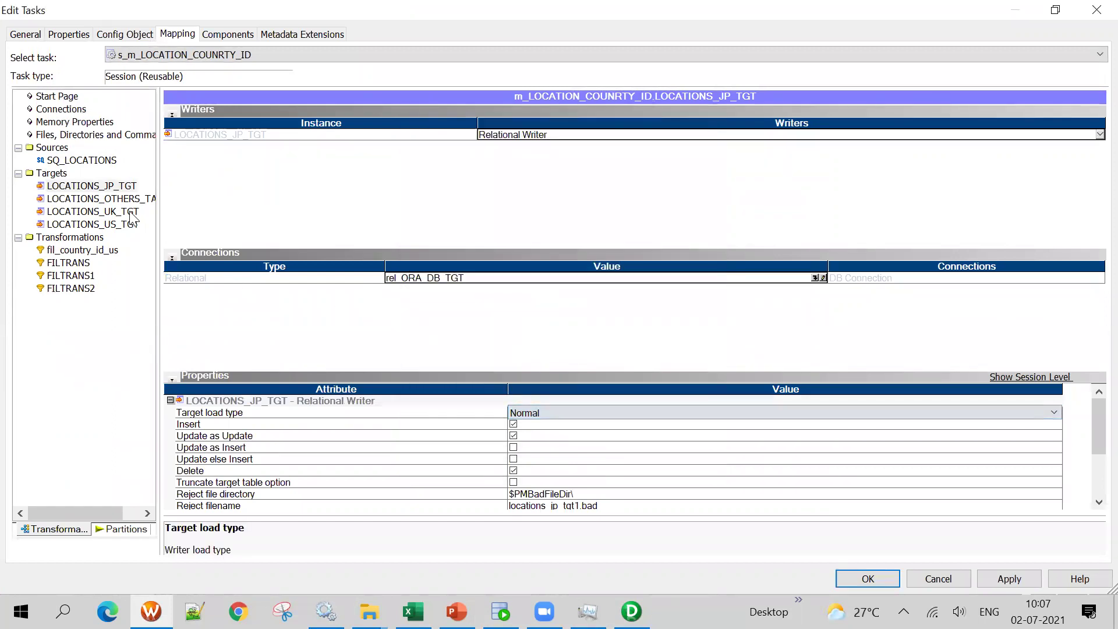
click(513, 484)
click(514, 484)
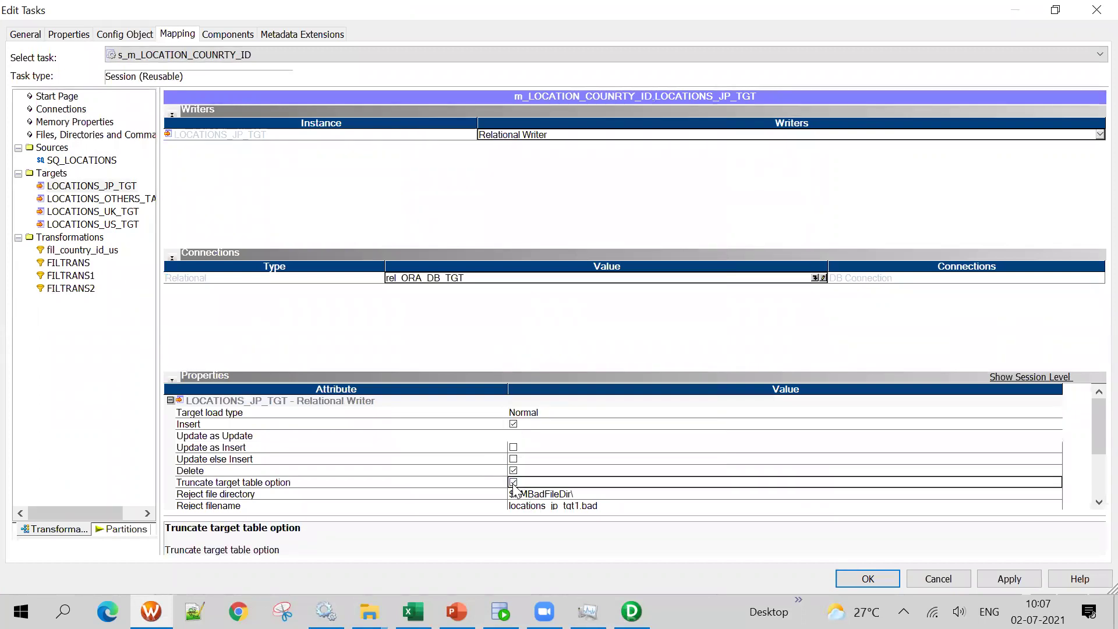
Point LOCATIONS_OTHERS_TARGET at rel_ORA_DB_TGT with Normal target load type
click(93, 198)
click(820, 278)
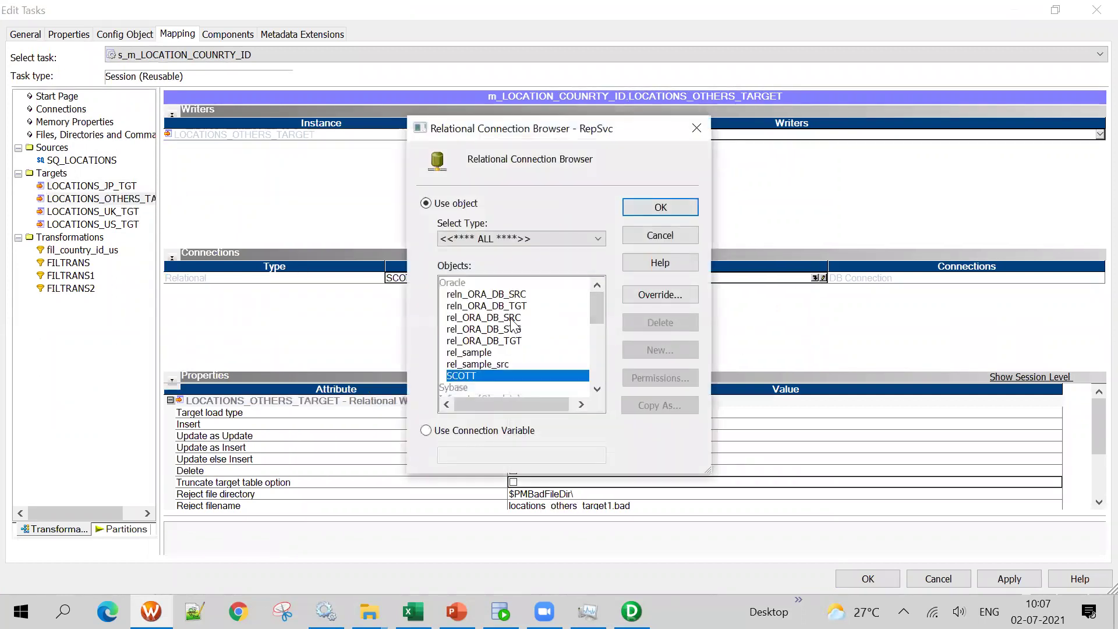
click(525, 342)
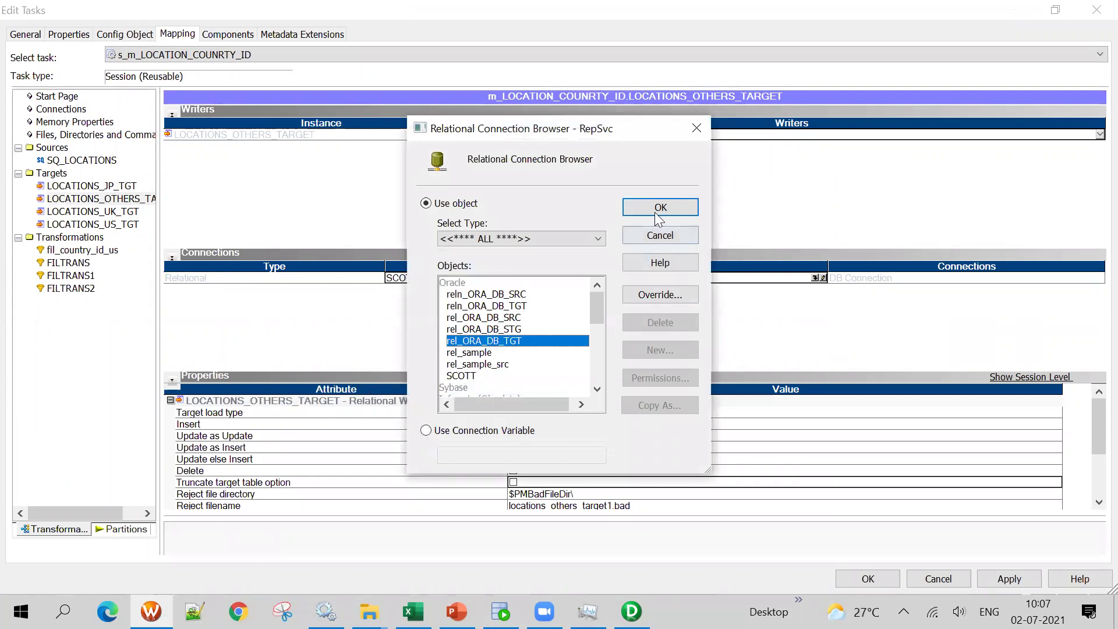
click(661, 208)
click(537, 414)
click(533, 413)
click(524, 426)
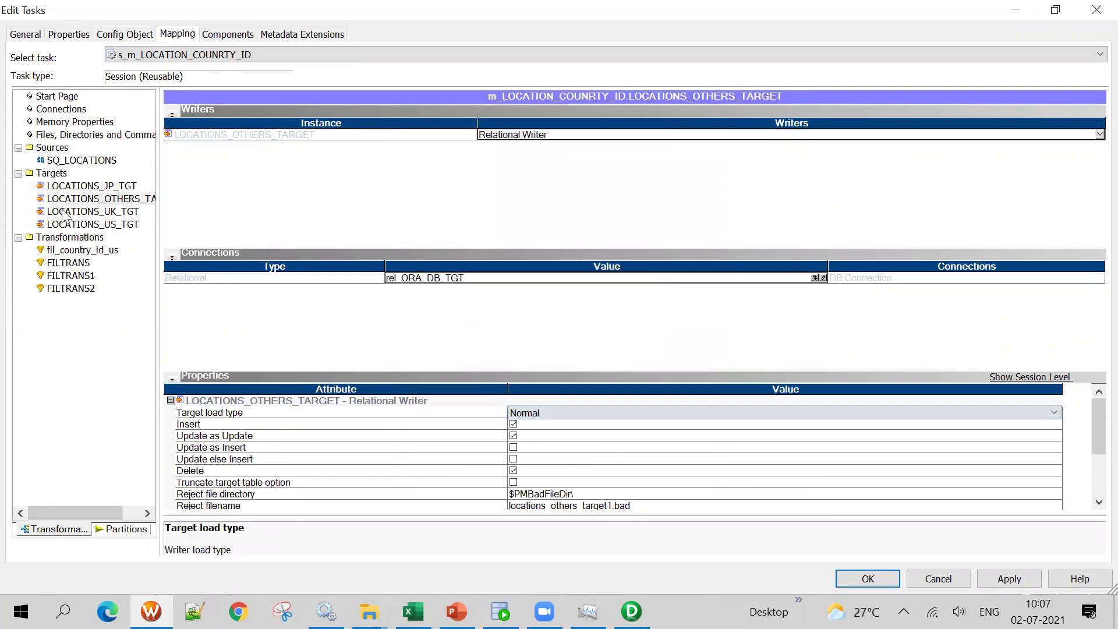
Point LOCATIONS_UK_TGT at rel_ORA_DB_TGT with Normal target load type
click(92, 211)
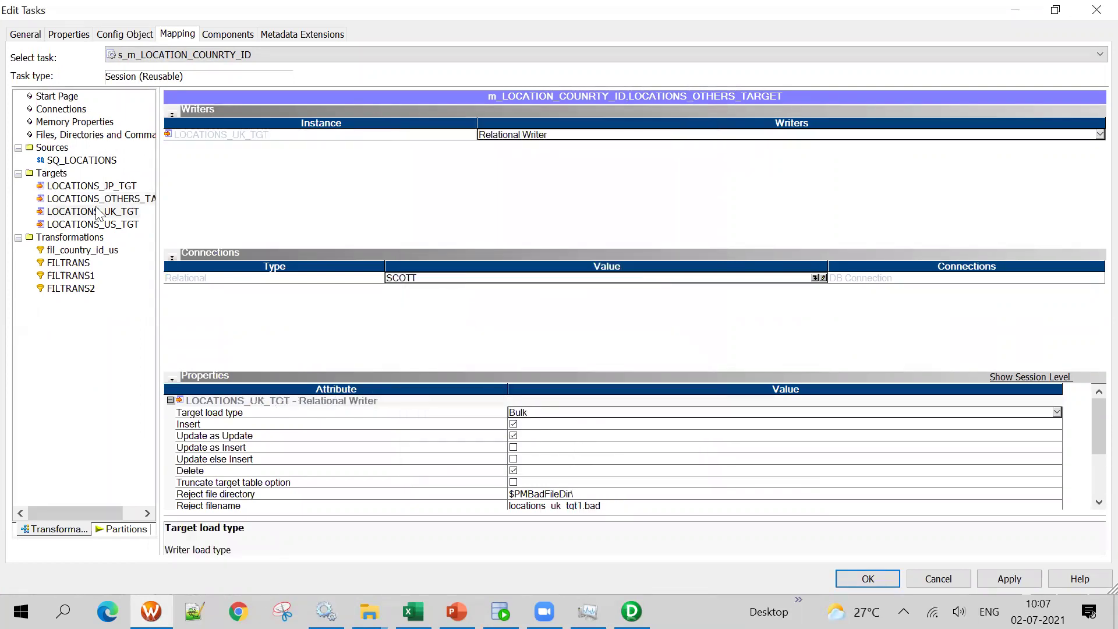
click(817, 278)
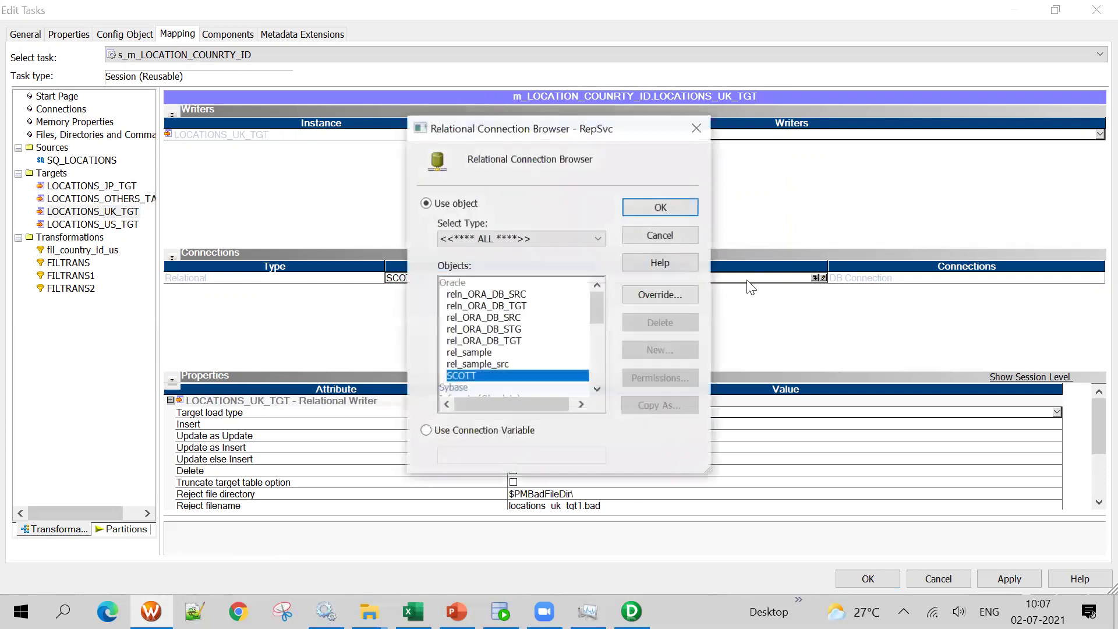
click(516, 340)
click(670, 211)
click(545, 414)
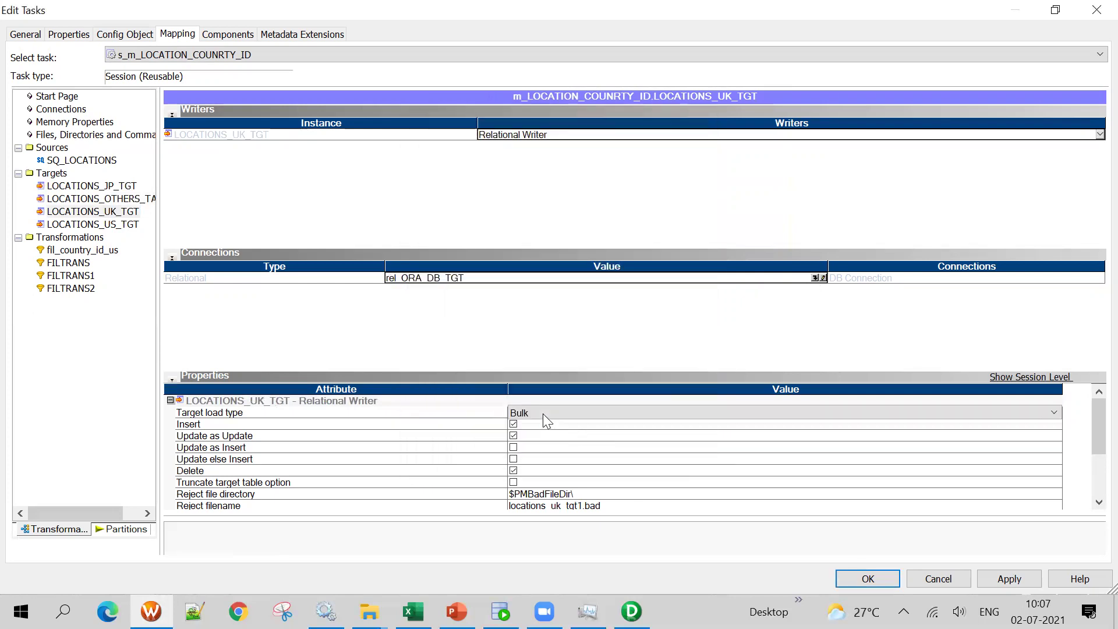
click(524, 436)
Point LOCATIONS_US_TGT at rel_ORA_DB_TGT with Normal target load type
click(117, 224)
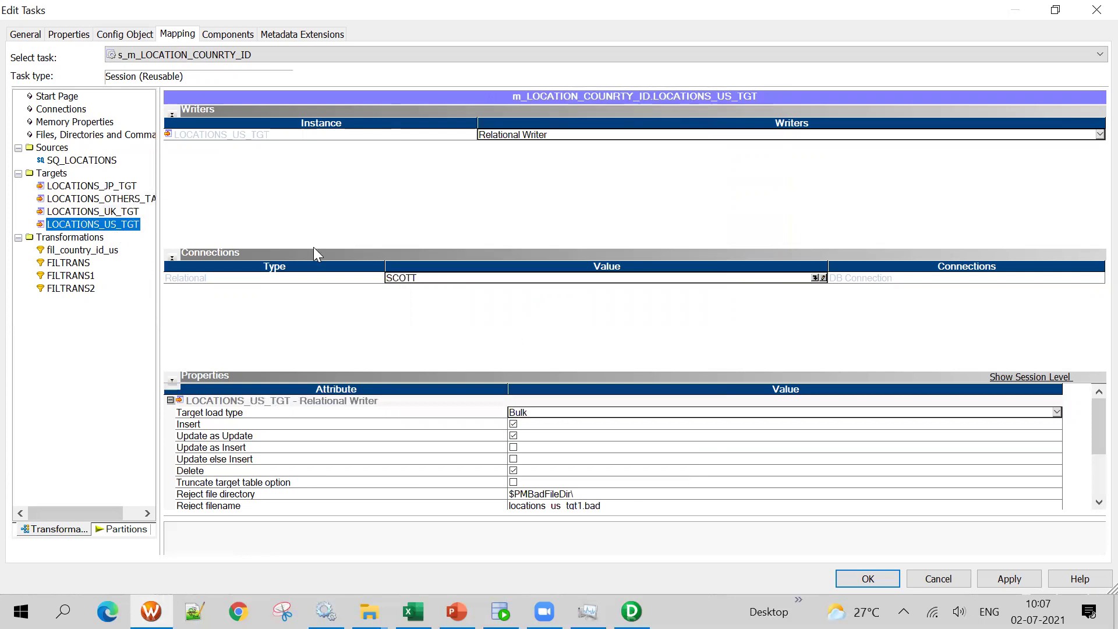
click(819, 278)
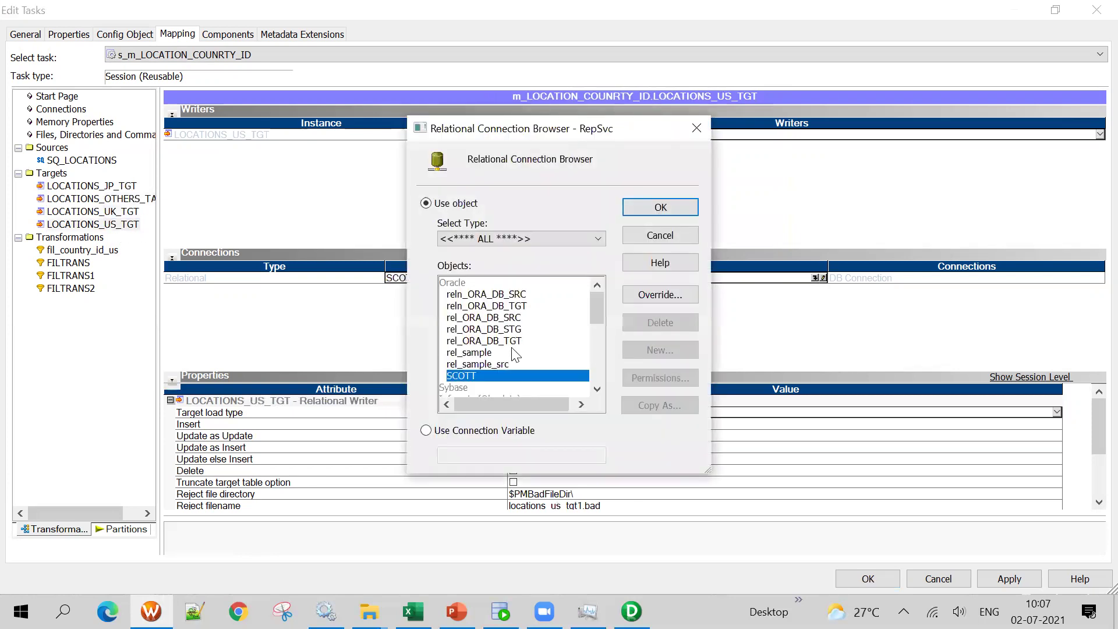
click(512, 342)
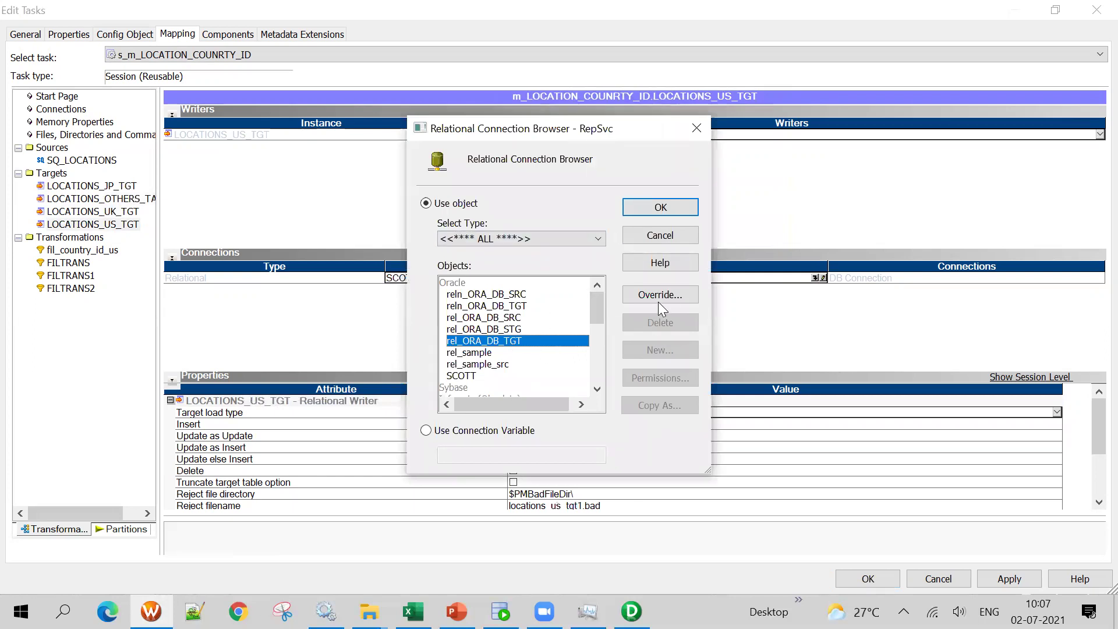
click(642, 215)
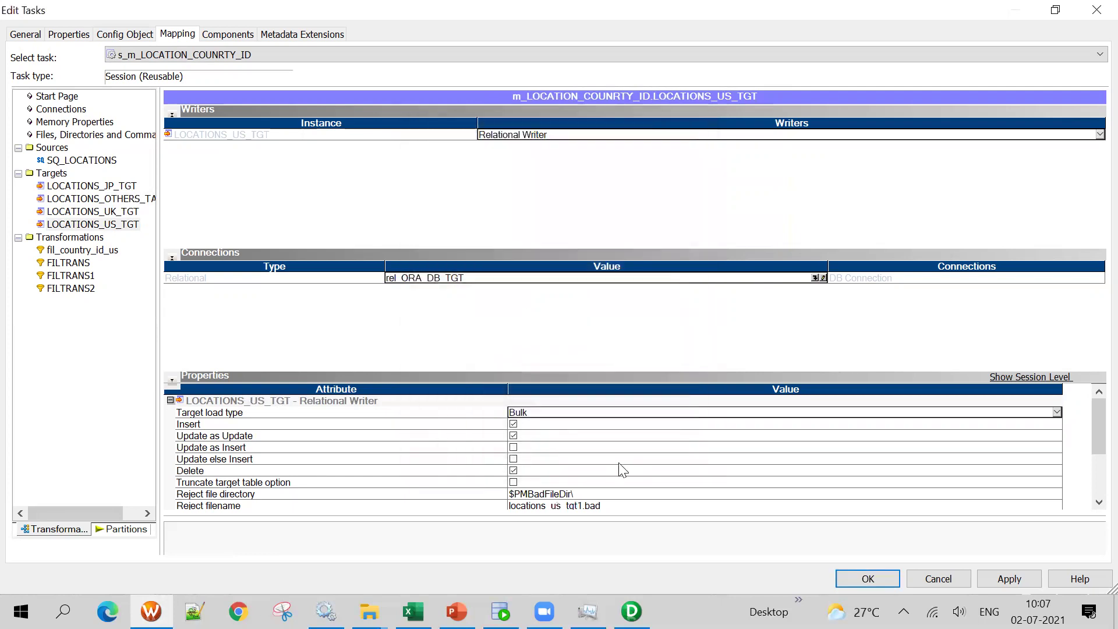
click(545, 414)
click(546, 430)
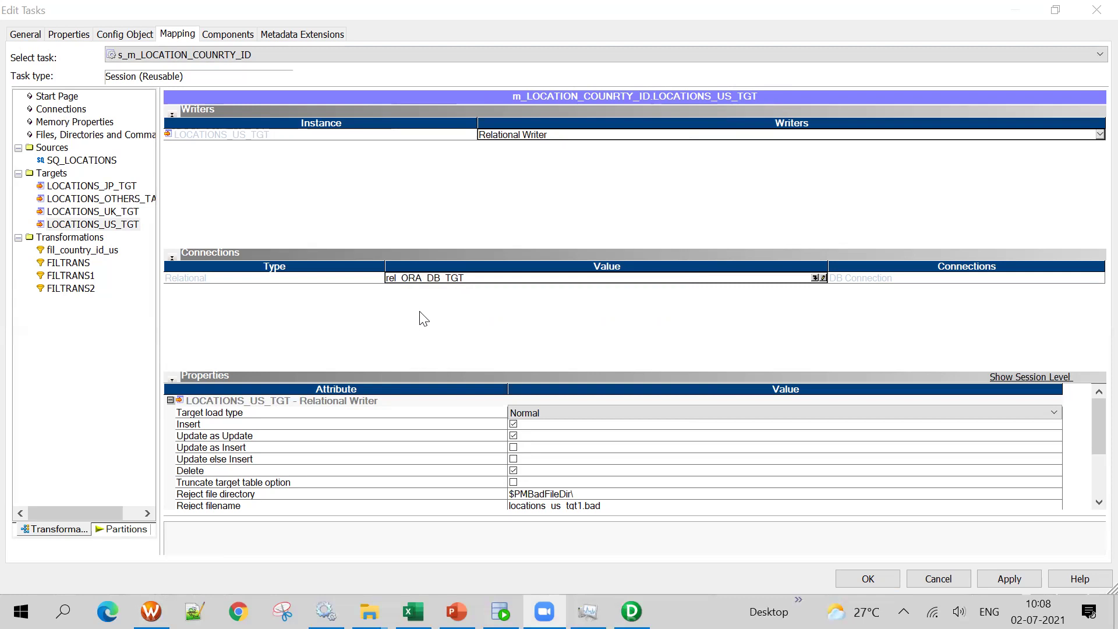
Review the SQ_LOCATIONS source and each target's connection settings
click(76, 161)
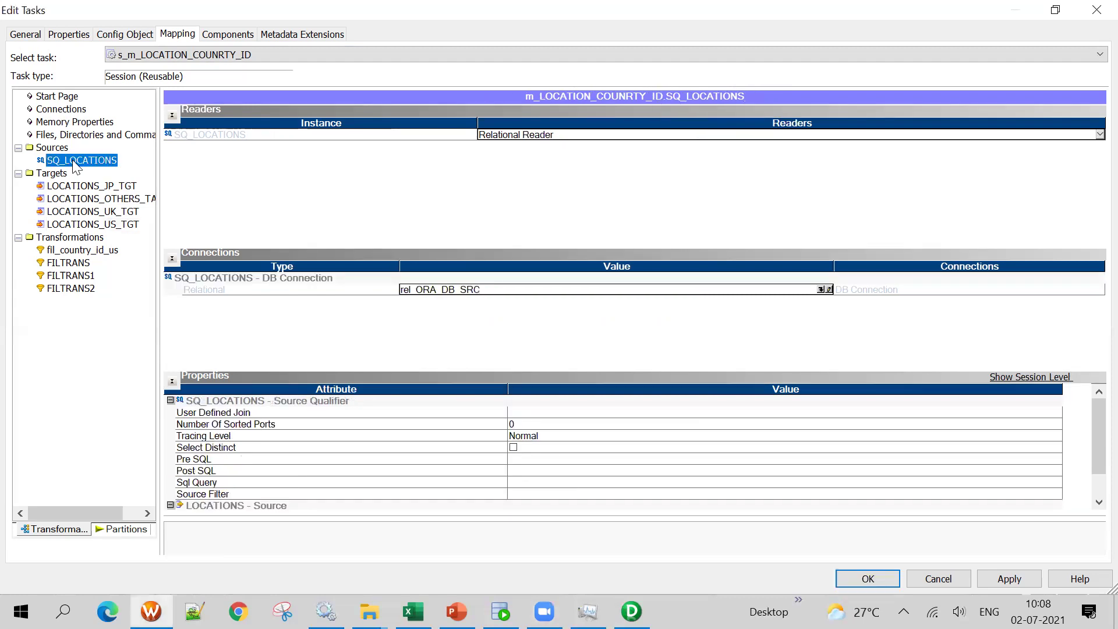
click(133, 186)
key(Down)
key(Down)
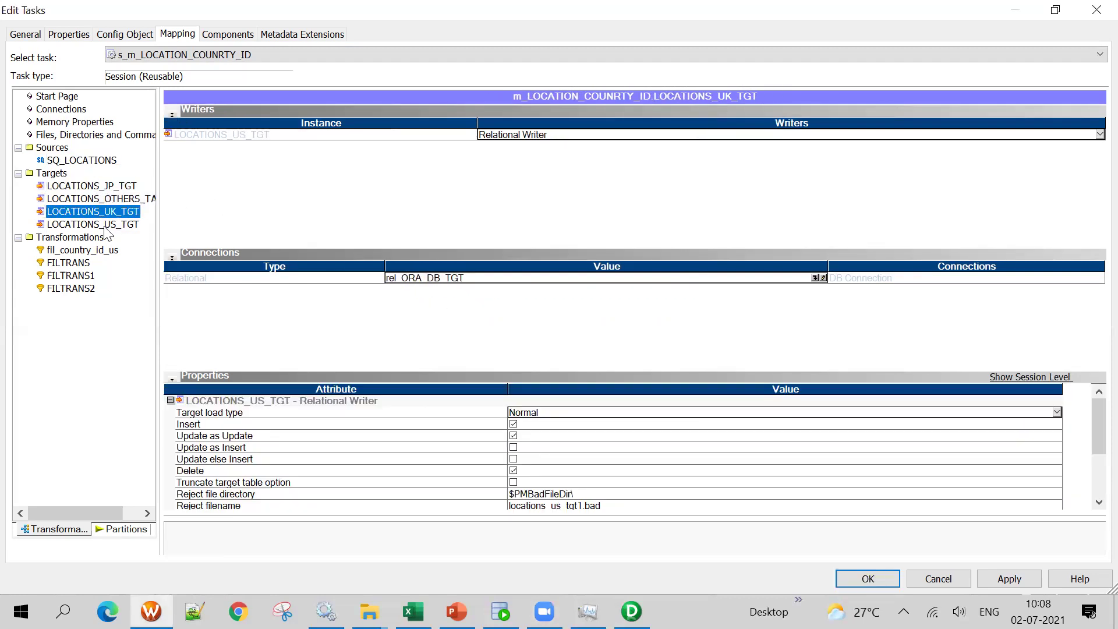
key(Down)
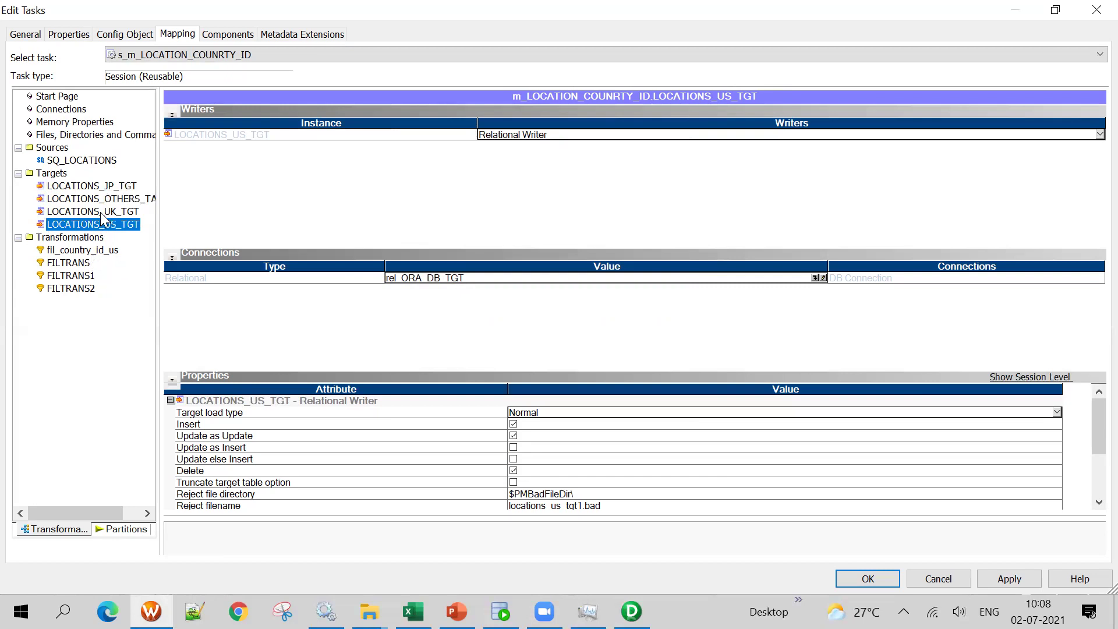
key(Up)
key(Up)
Inspect the filter conditions COUNTRY_ID='US', 'UK' and 'JP' on the filter transformations
click(89, 252)
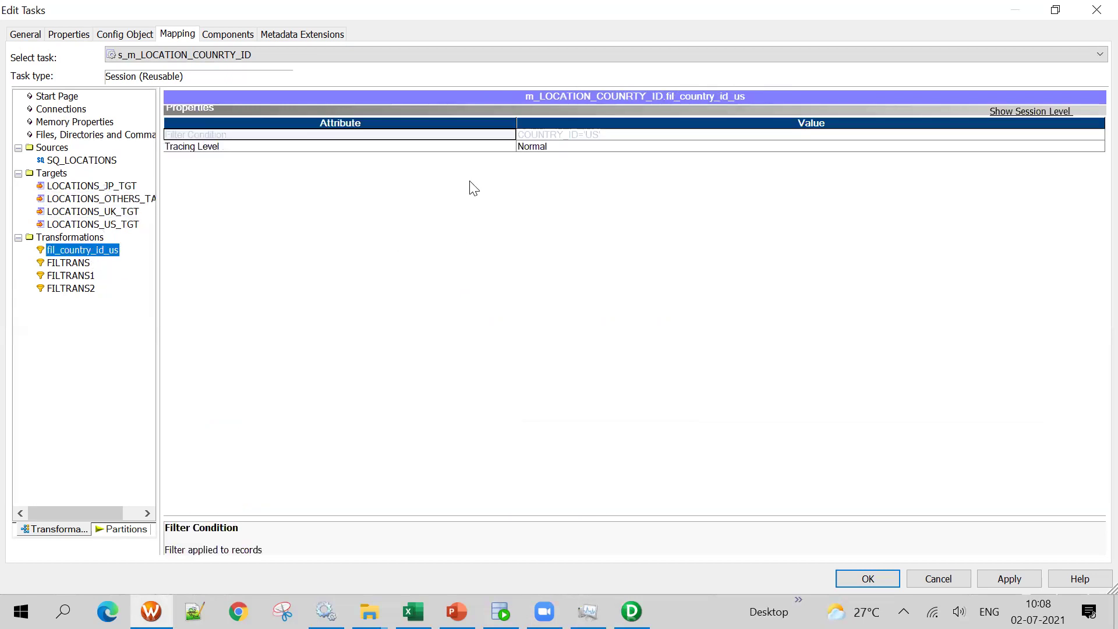
click(559, 135)
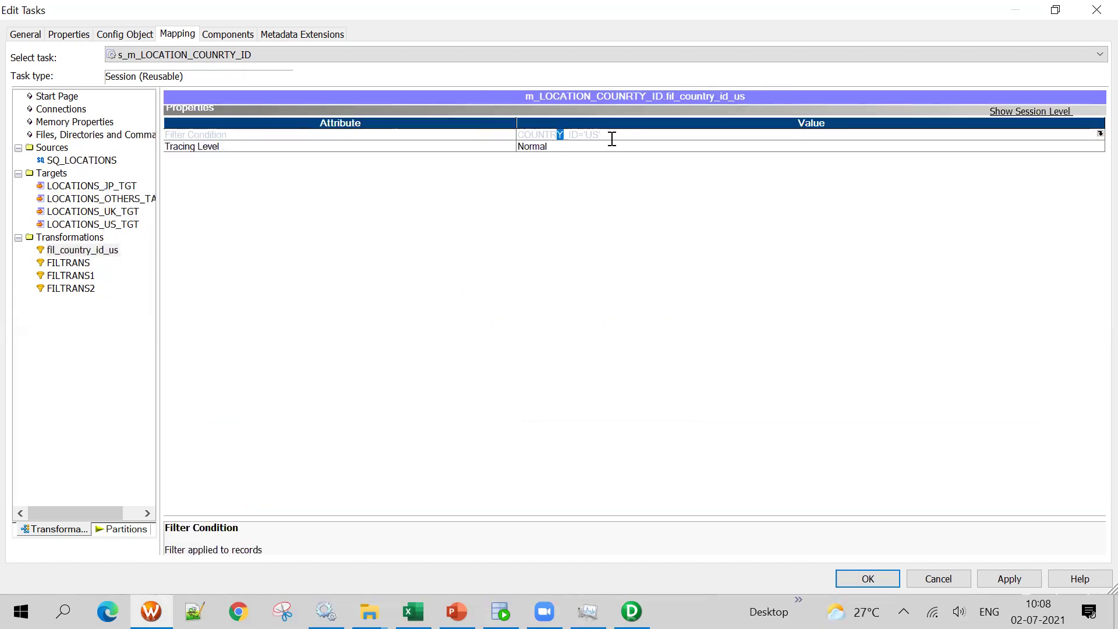
click(69, 263)
click(604, 147)
click(606, 137)
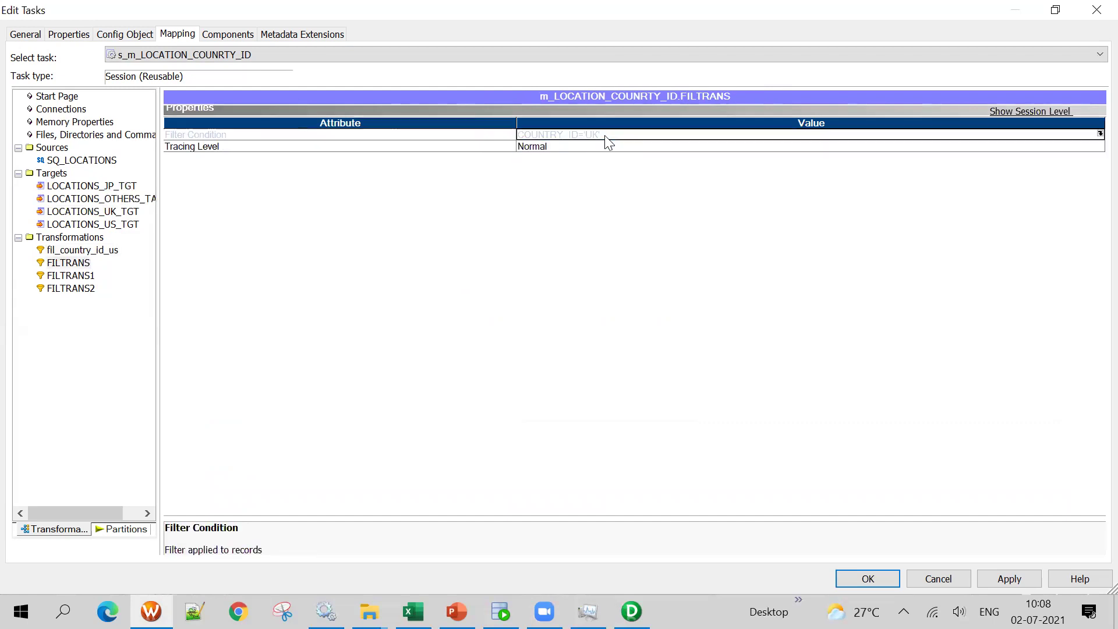
click(569, 137)
click(72, 276)
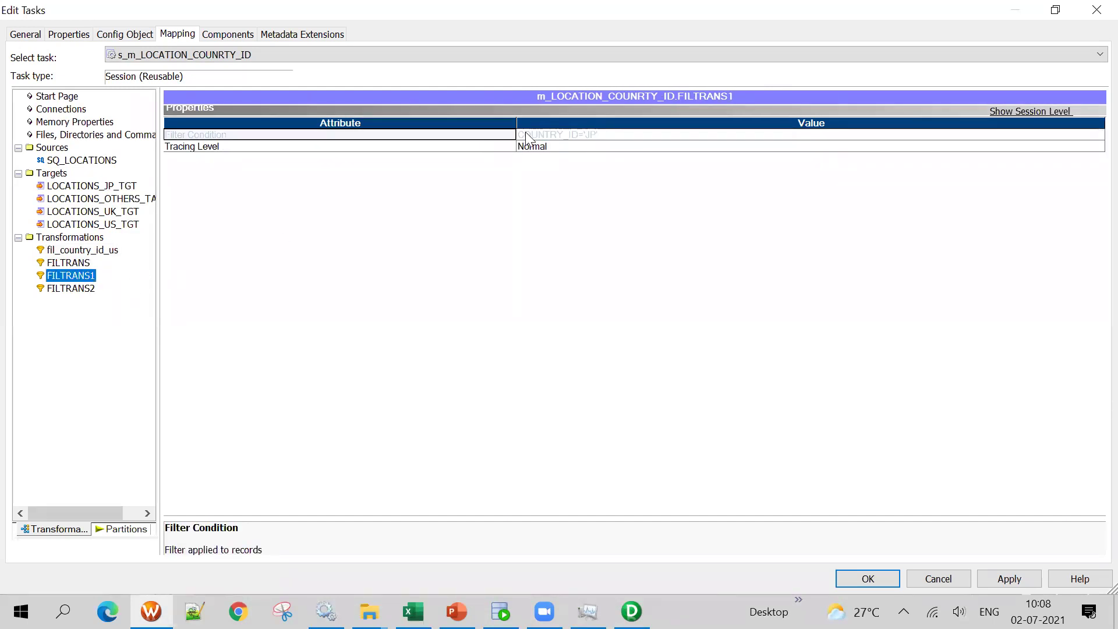
click(579, 136)
click(530, 137)
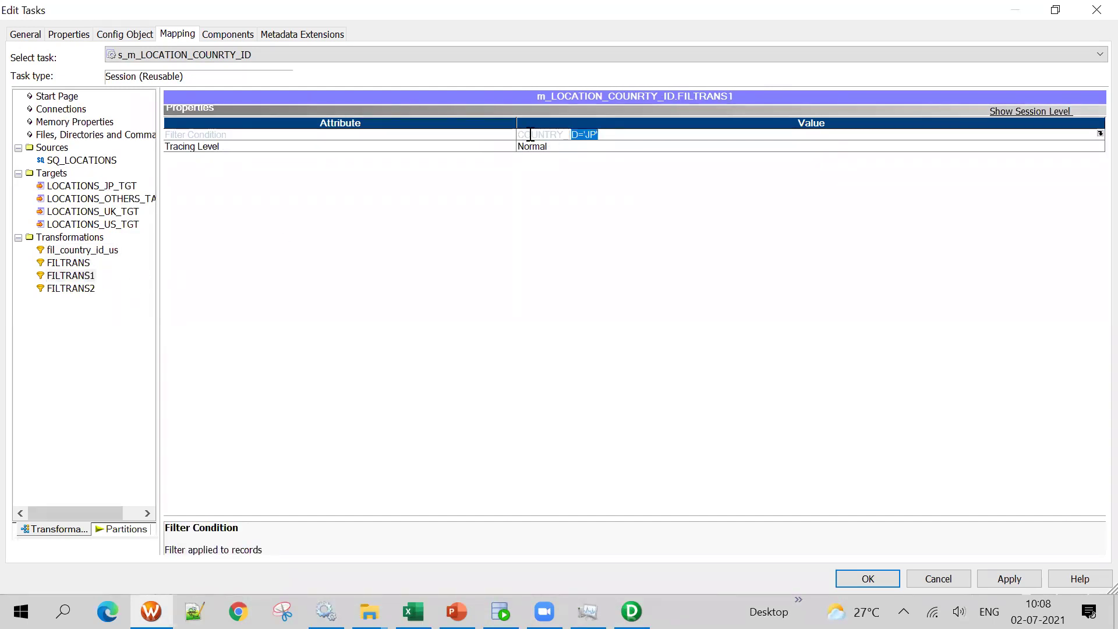
Check the FILTRANS2 filter condition, then apply the changes and close the session editor
click(88, 288)
click(630, 135)
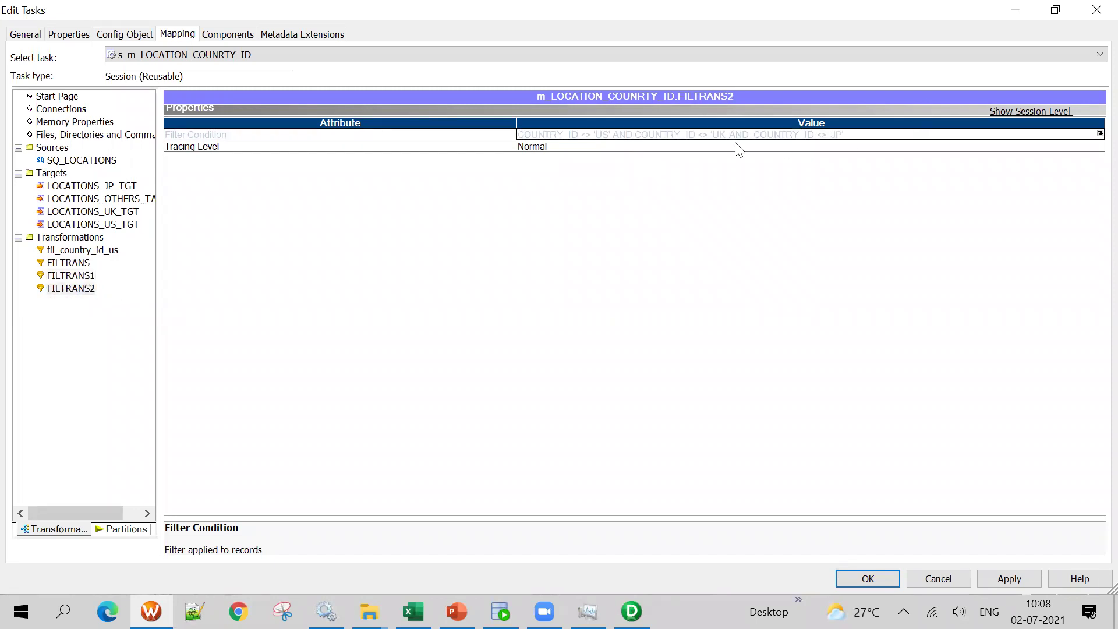
click(1006, 580)
click(889, 581)
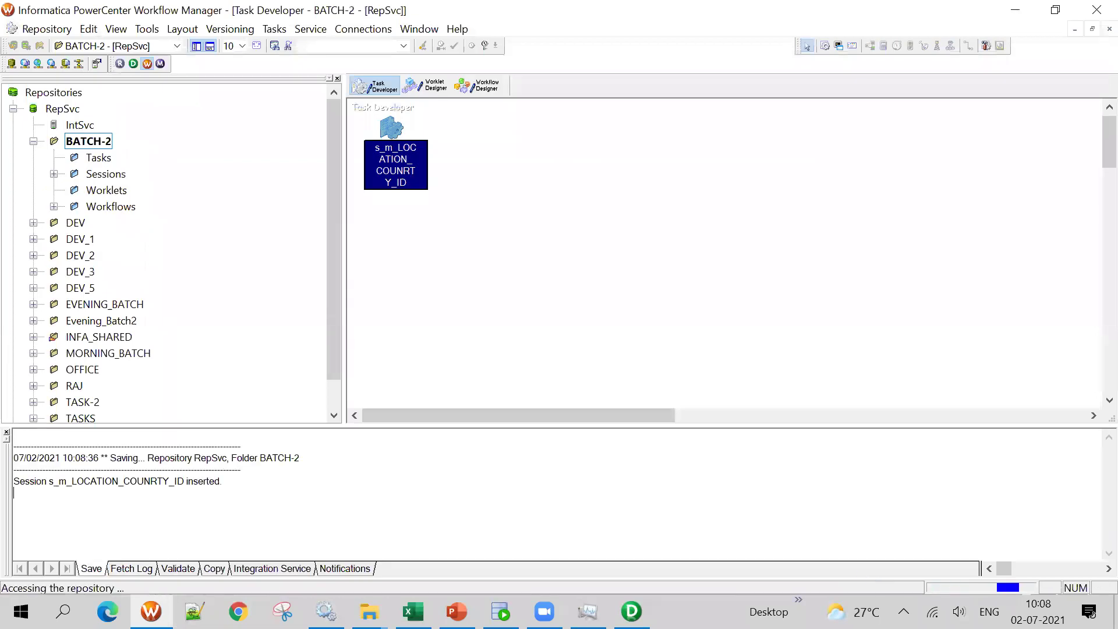
Create a new workflow named wf_s_m_LOCATION_COUNRTY_ID
click(280, 47)
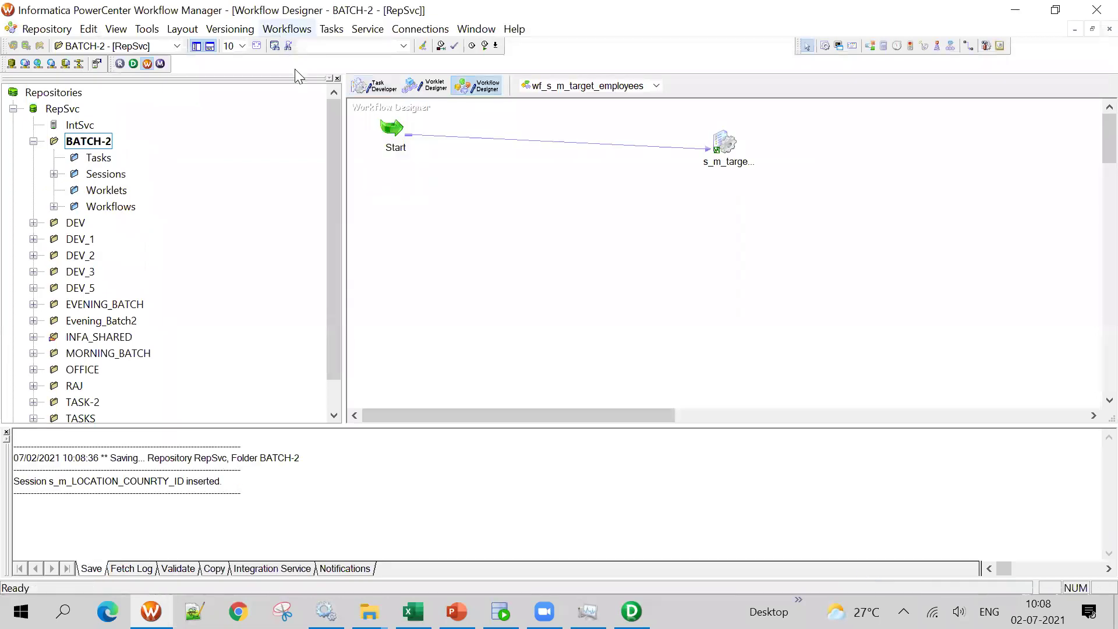
click(287, 28)
click(297, 48)
text(wf_)
text(m_LOCATION_COUNRTY_ID)
click(418, 100)
text(s_)
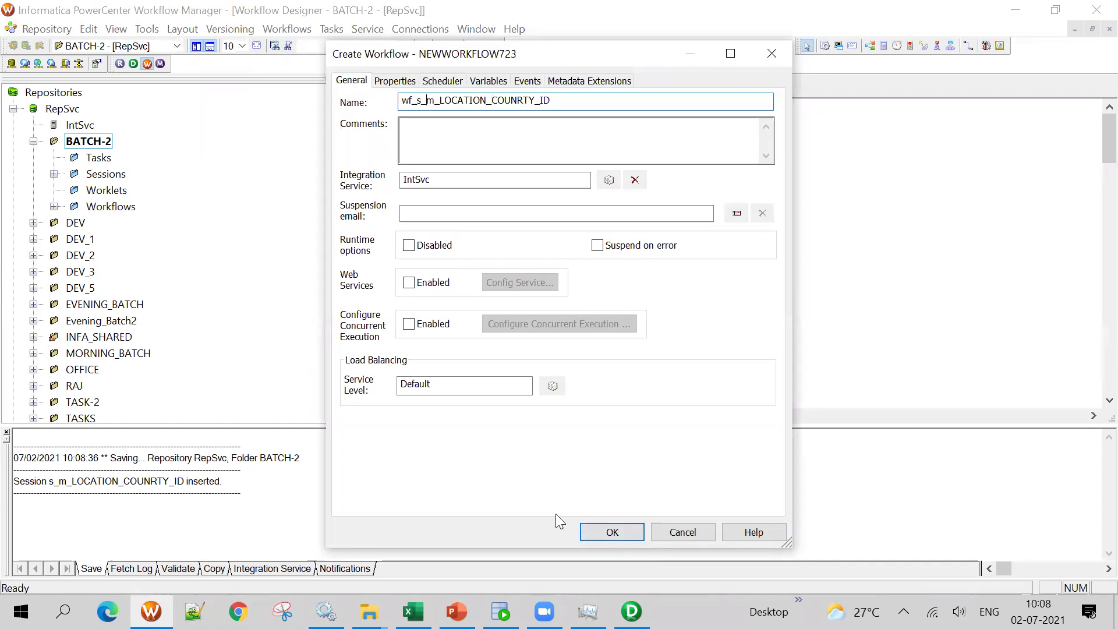
click(613, 533)
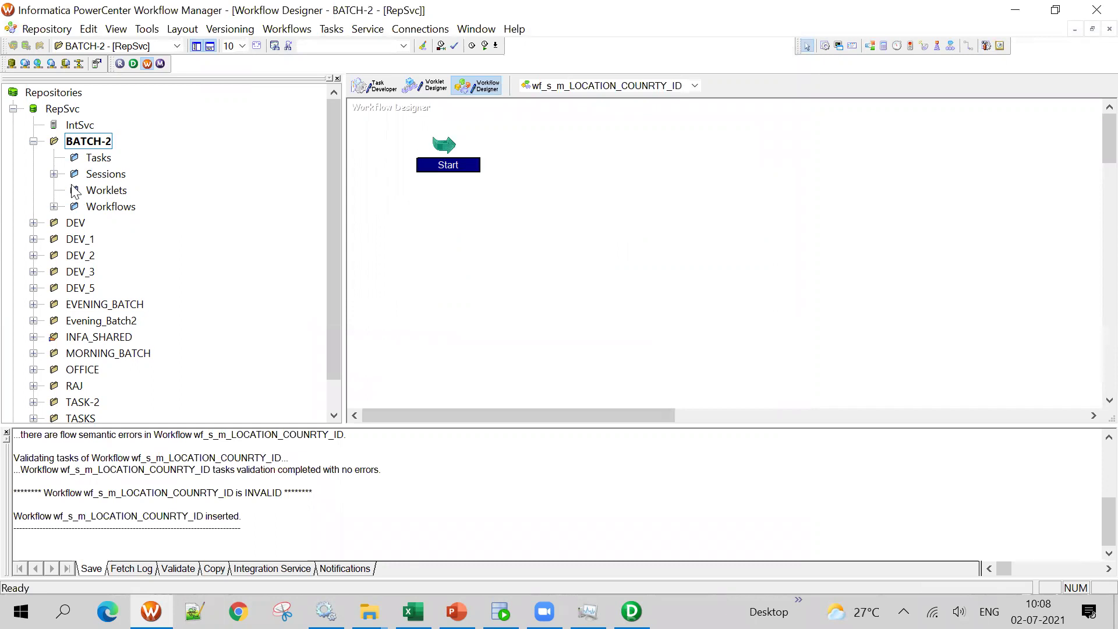
Add the s_m_LOCATION_COUNRTY_ID session, link Start to it, save, and start the workflow
click(53, 173)
drag(175, 190, 752, 170)
click(969, 46)
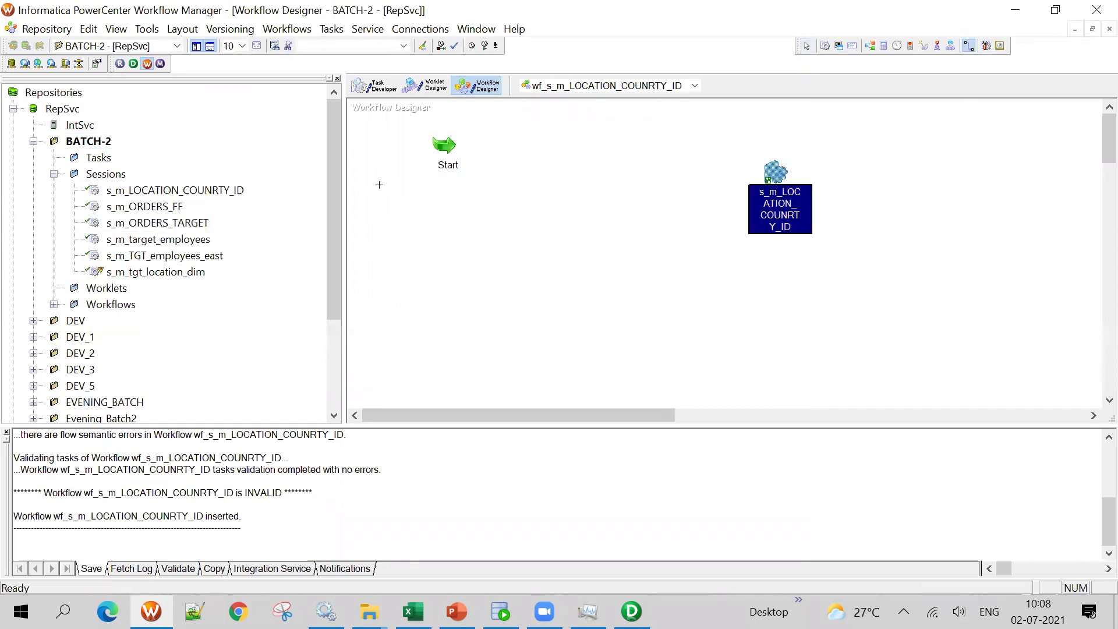
drag(444, 146, 776, 194)
key(ctrl+s)
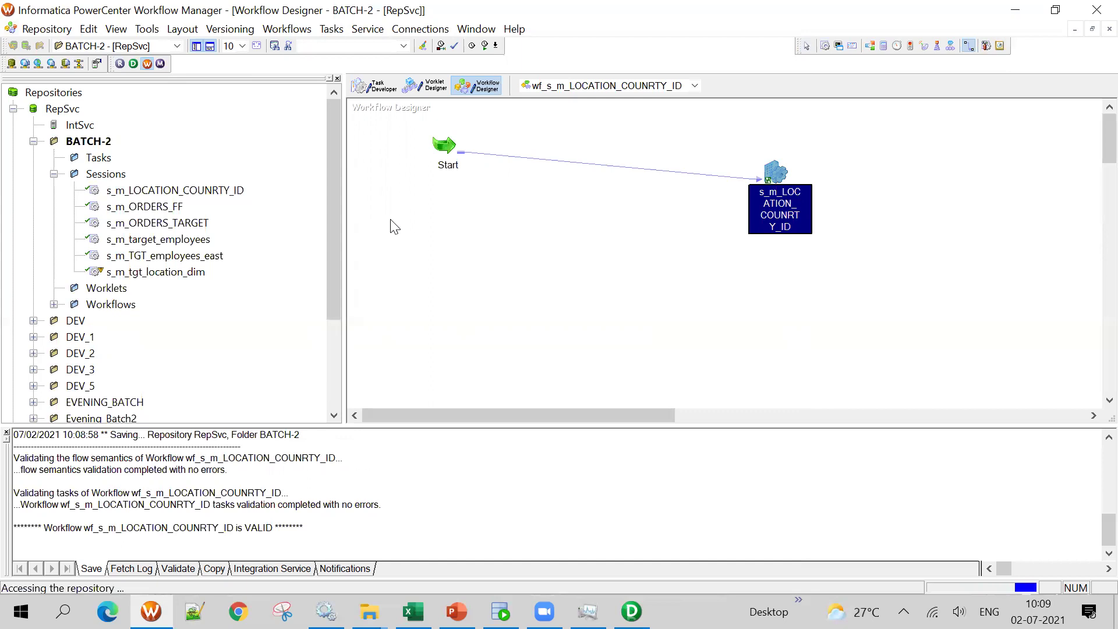
right_click(409, 225)
click(488, 425)
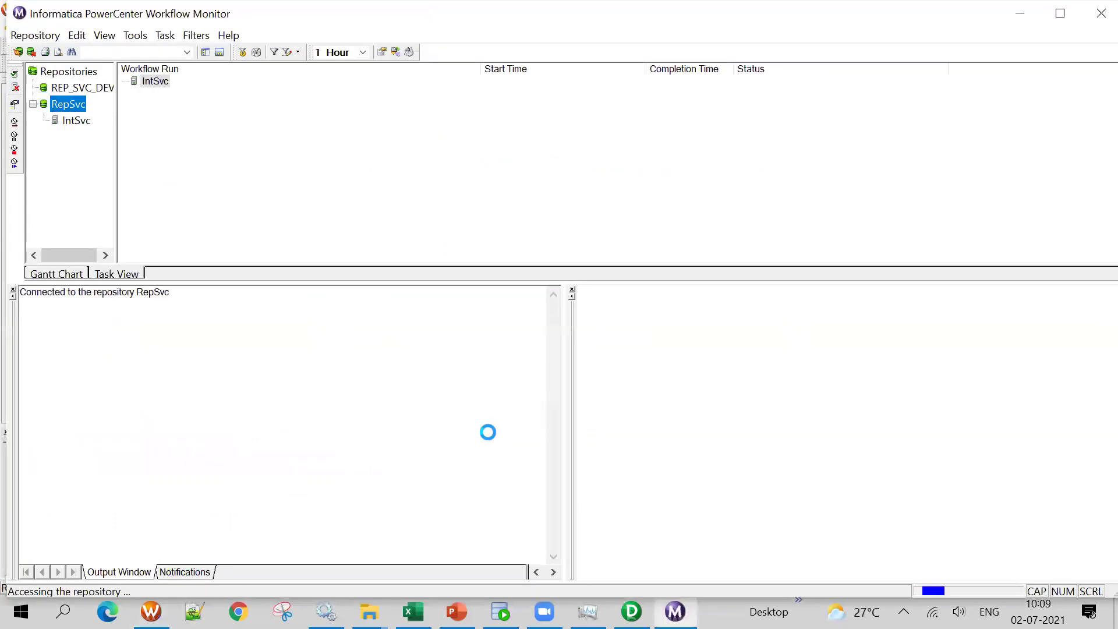
Open the run properties of the new workflow's session and expand Source/Target Statistics
drag(113, 162, 238, 169)
click(136, 152)
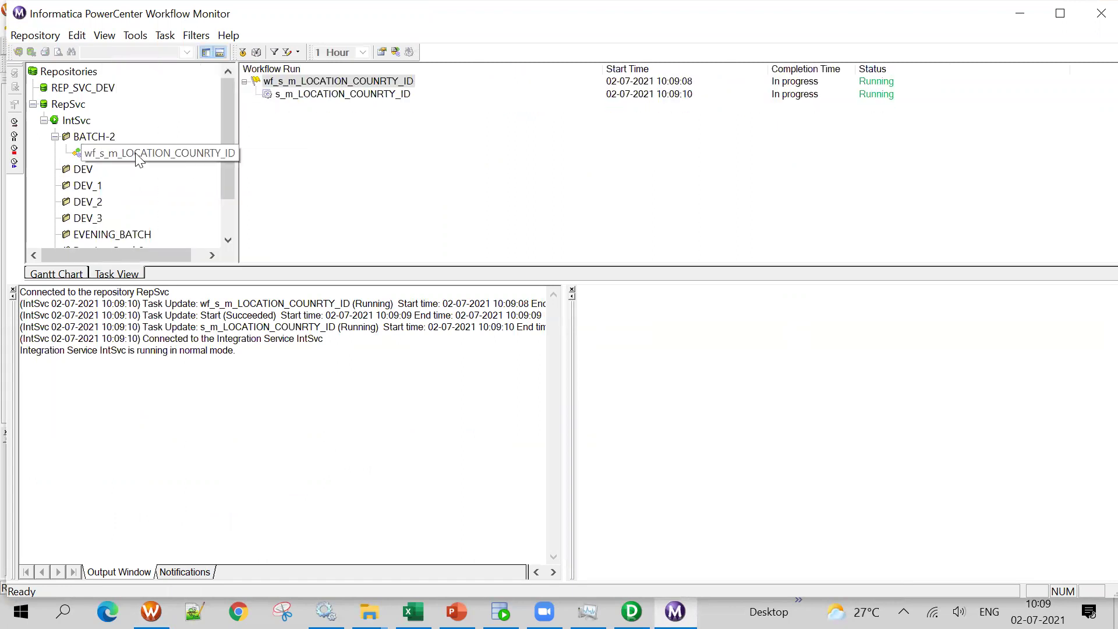
right_click(344, 99)
click(375, 314)
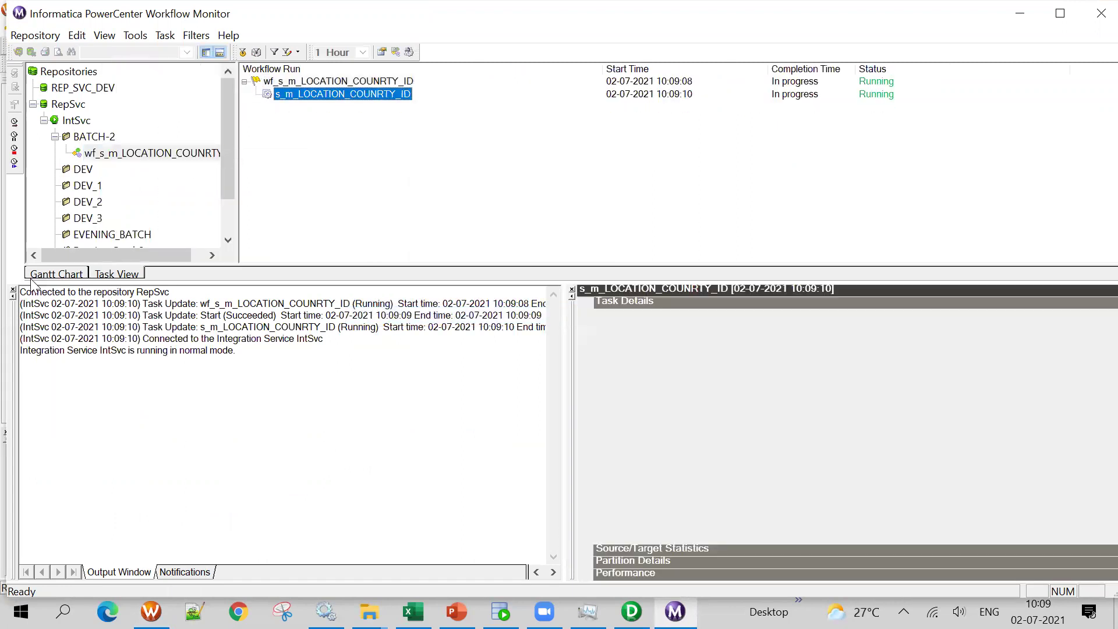
click(13, 289)
click(26, 552)
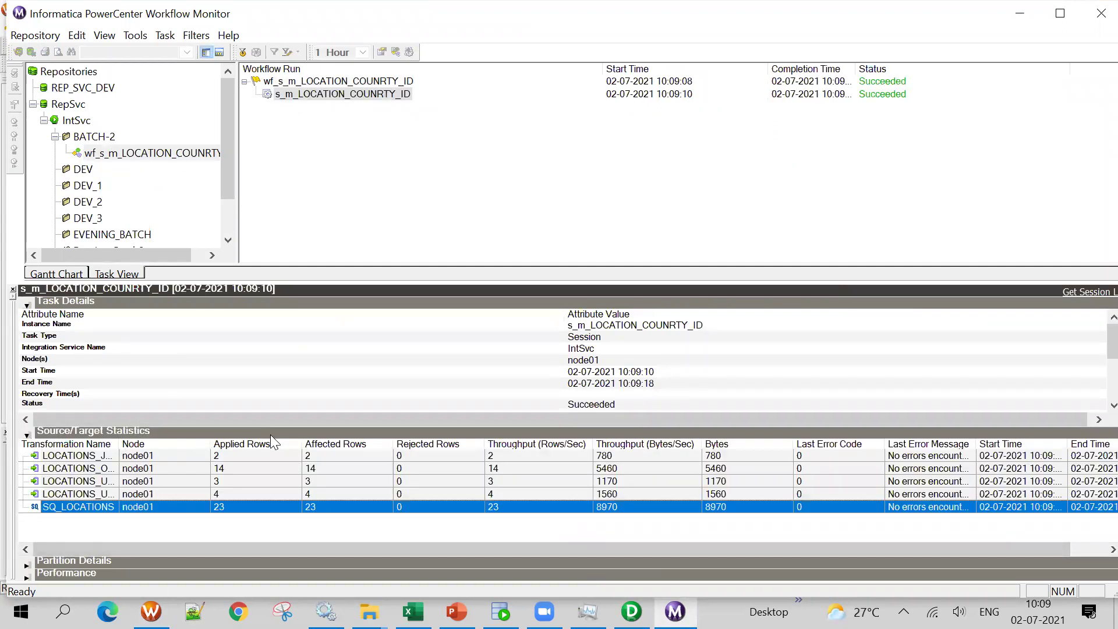
Read the target row counts (US 4, UK 3, JP 2, OTHERS 14), then go to SQL Developer
drag(119, 444, 286, 434)
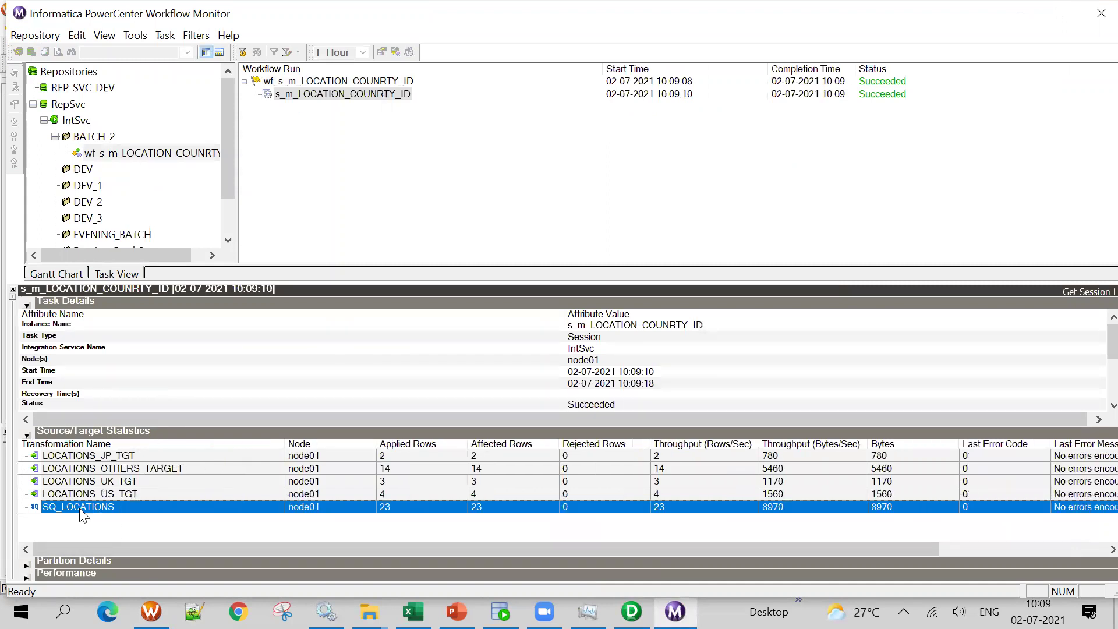
click(149, 494)
click(170, 484)
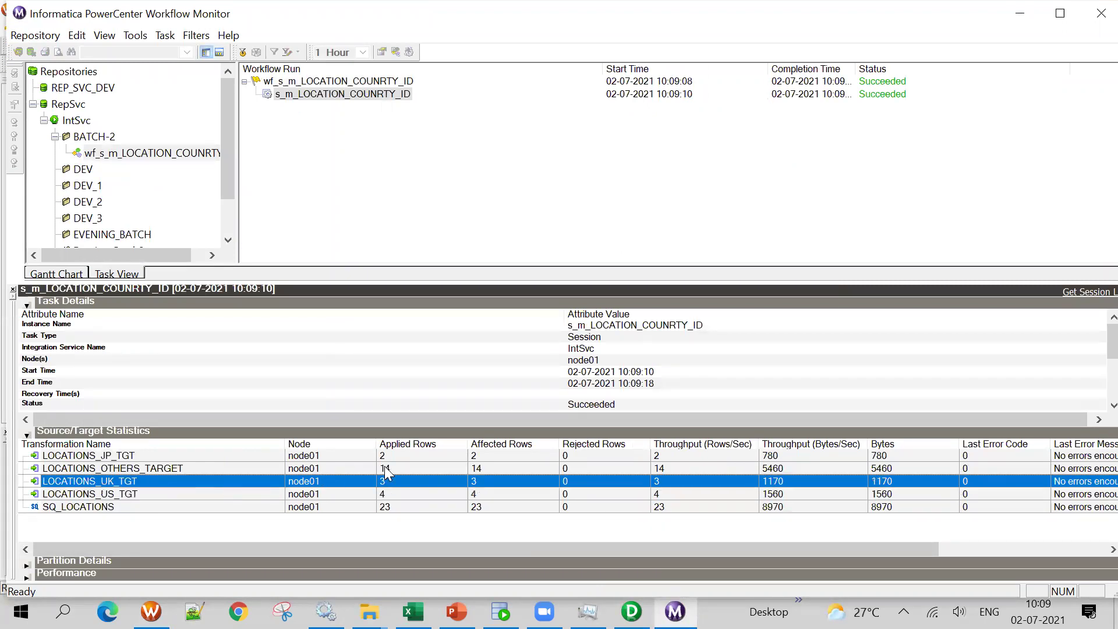
click(268, 454)
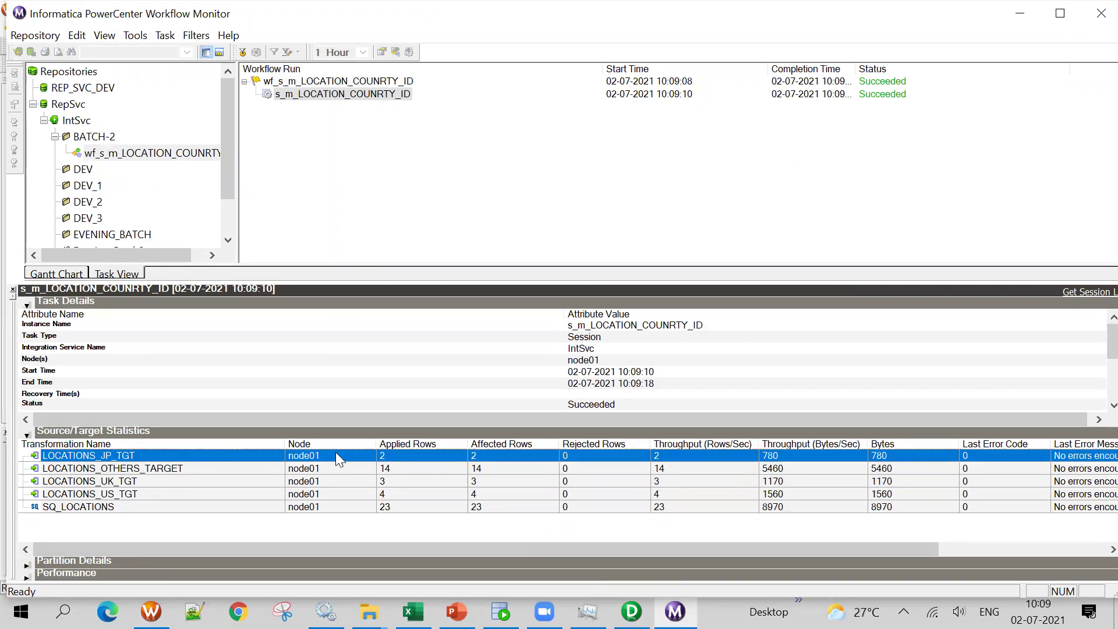
click(167, 471)
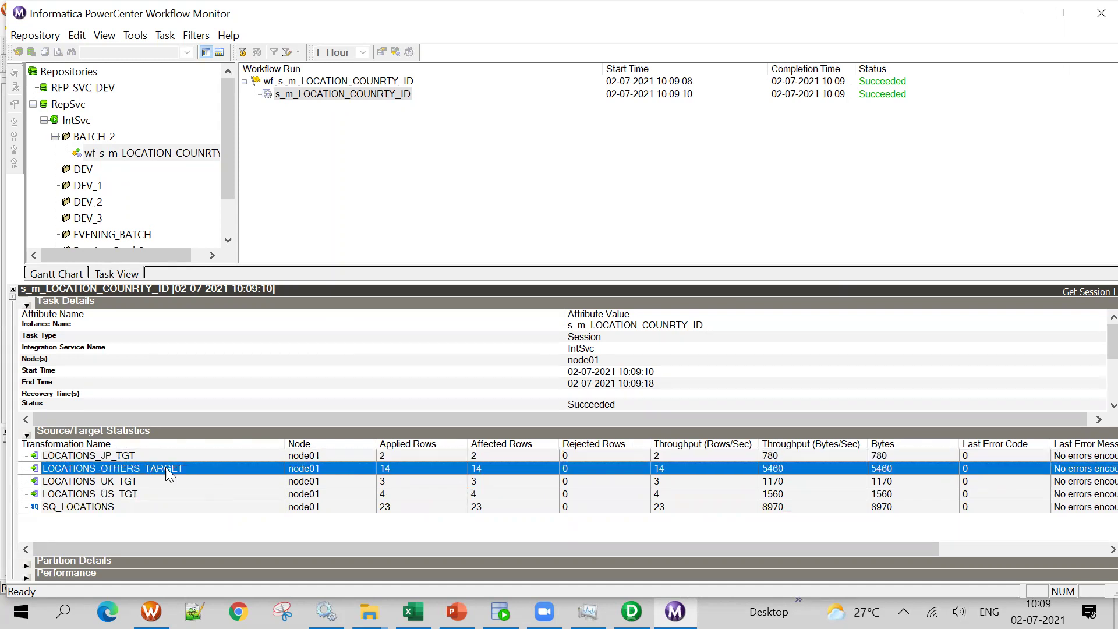
click(501, 612)
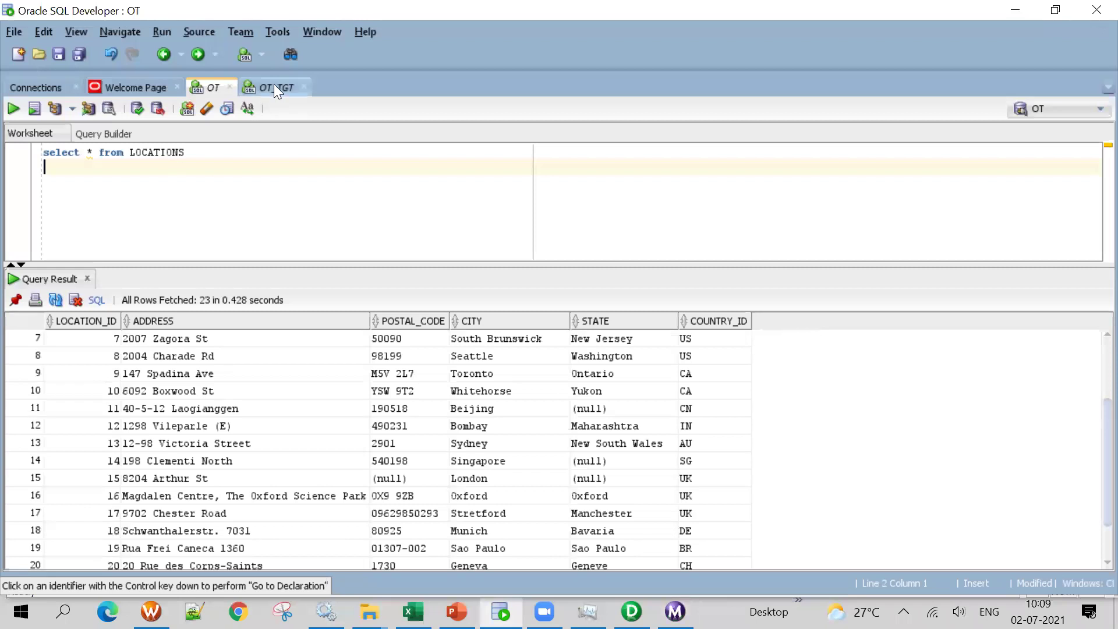
In the OT_TGT worksheet, run the US and OTHERS target queries, confirming 4 and 14 rows
click(274, 86)
drag(248, 157, 7, 153)
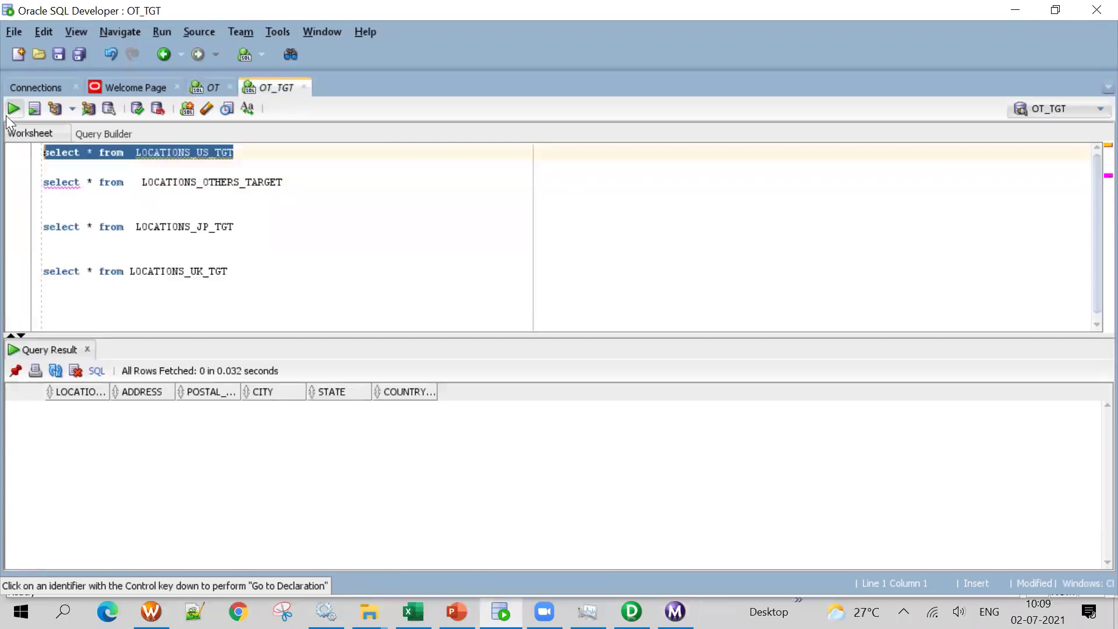
click(13, 109)
click(552, 425)
click(536, 463)
drag(284, 183, 26, 186)
click(14, 109)
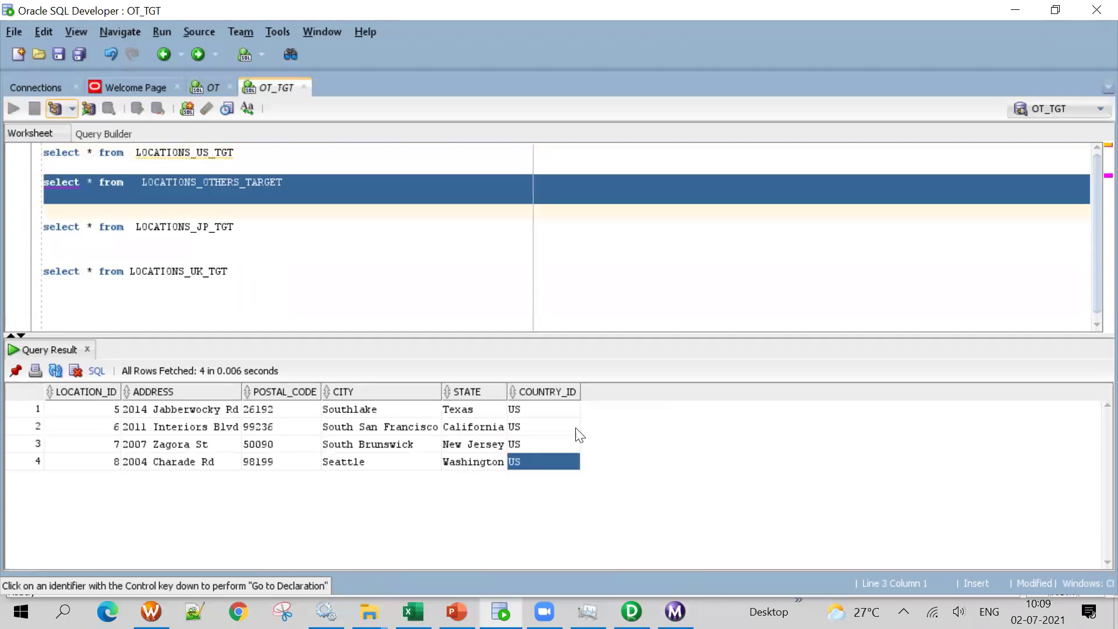
scroll(584, 438, down, 2)
scroll(593, 521, up, 2)
scroll(568, 457, down, 2)
Run the JP and UK target queries (2 and 3 rows), then select the four targets in Designer
drag(244, 227, 37, 227)
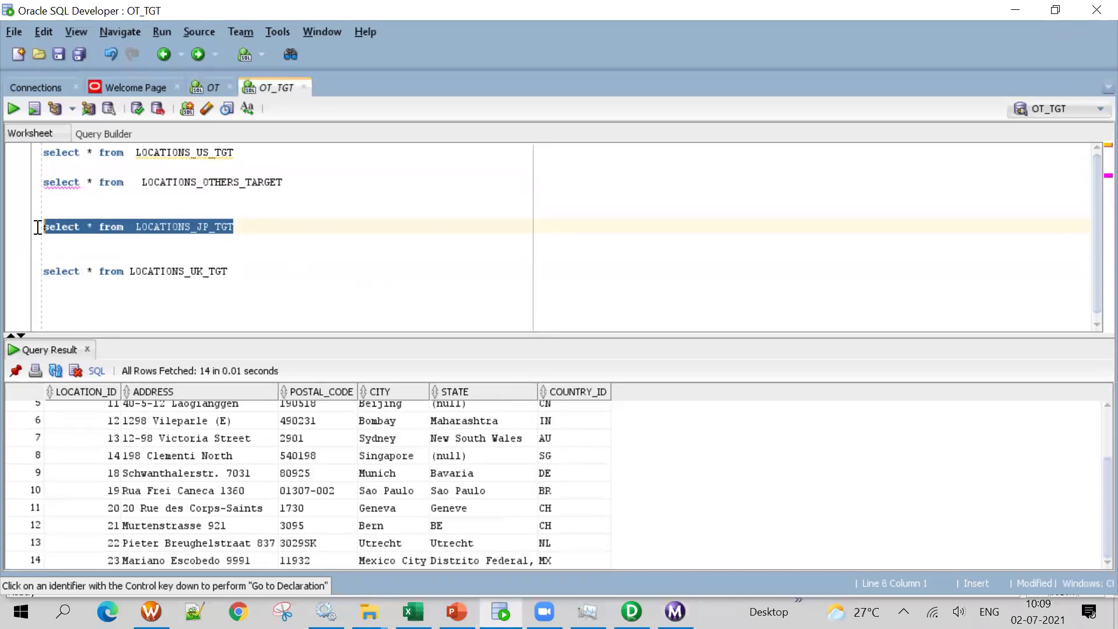
click(14, 110)
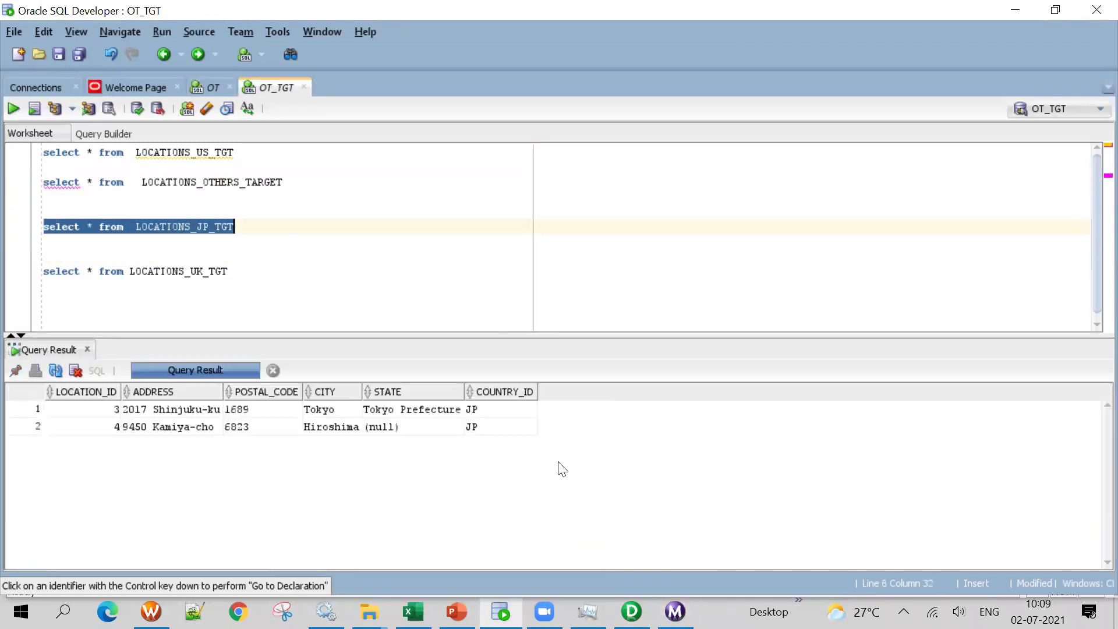
click(484, 421)
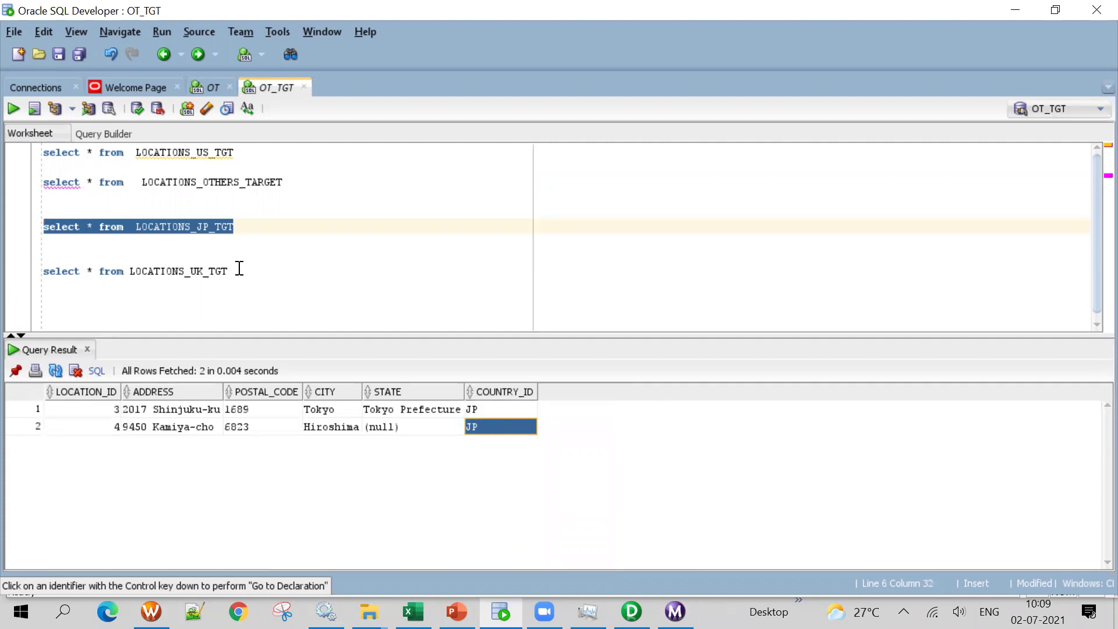
drag(237, 270, 35, 259)
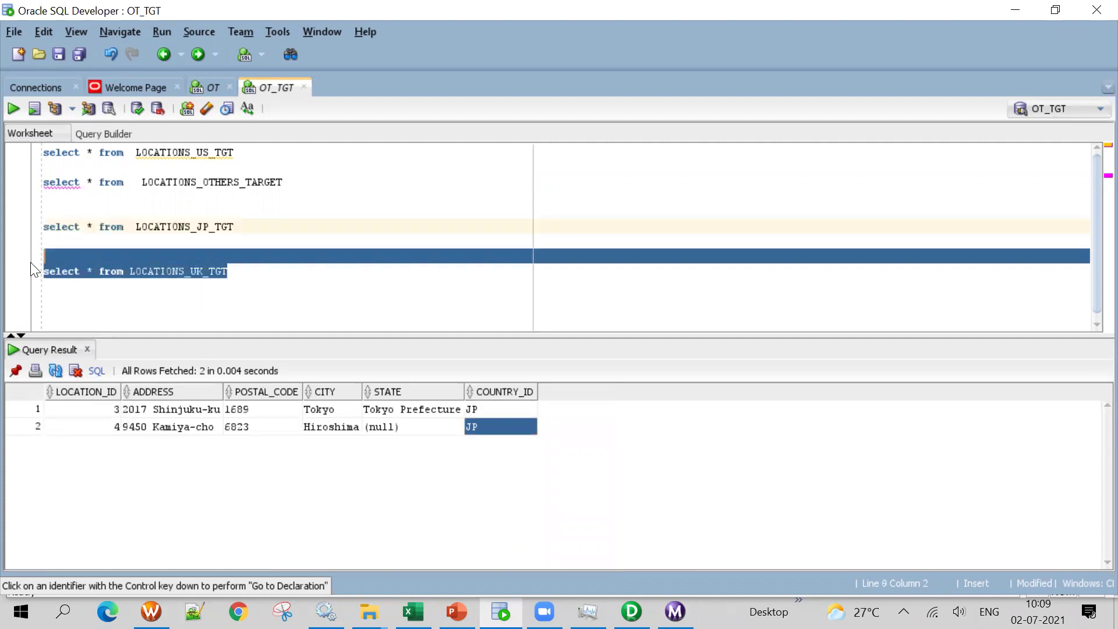
click(14, 109)
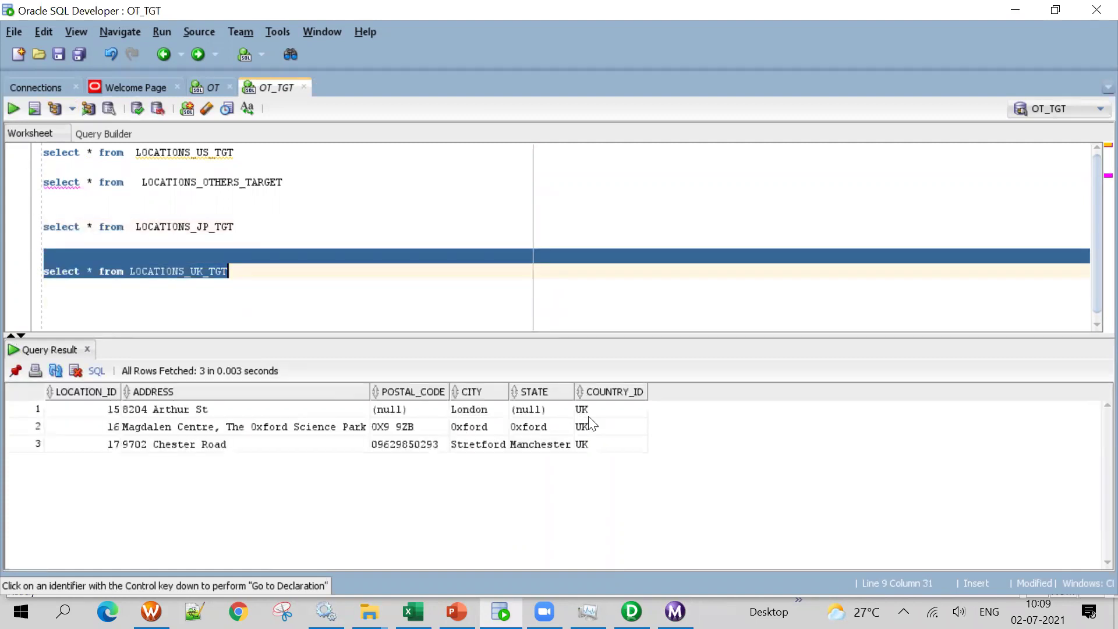
click(613, 445)
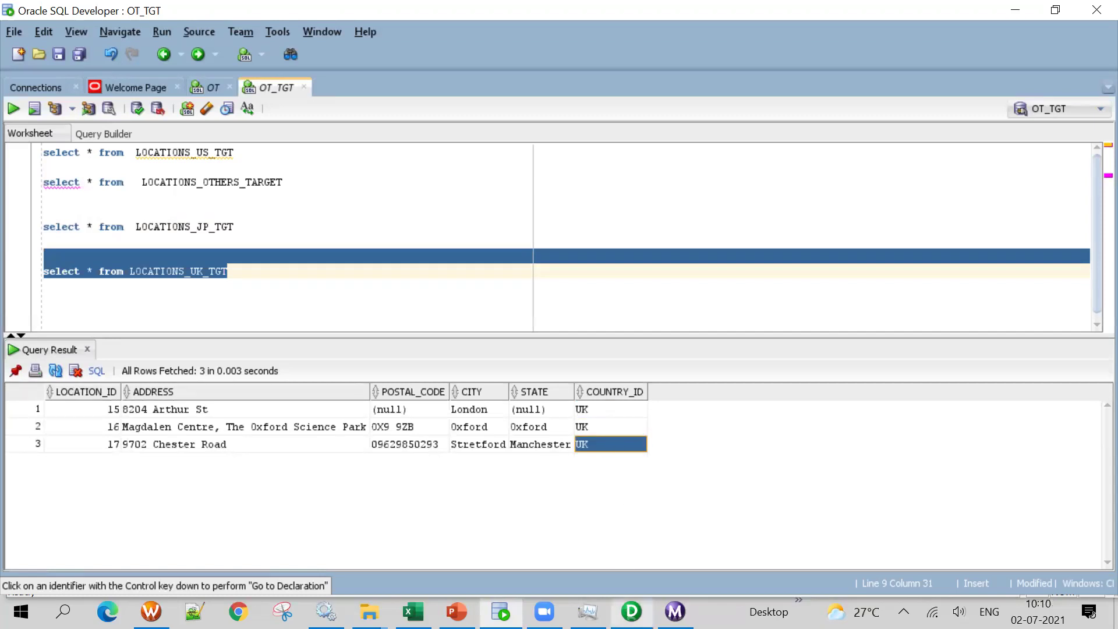
click(631, 612)
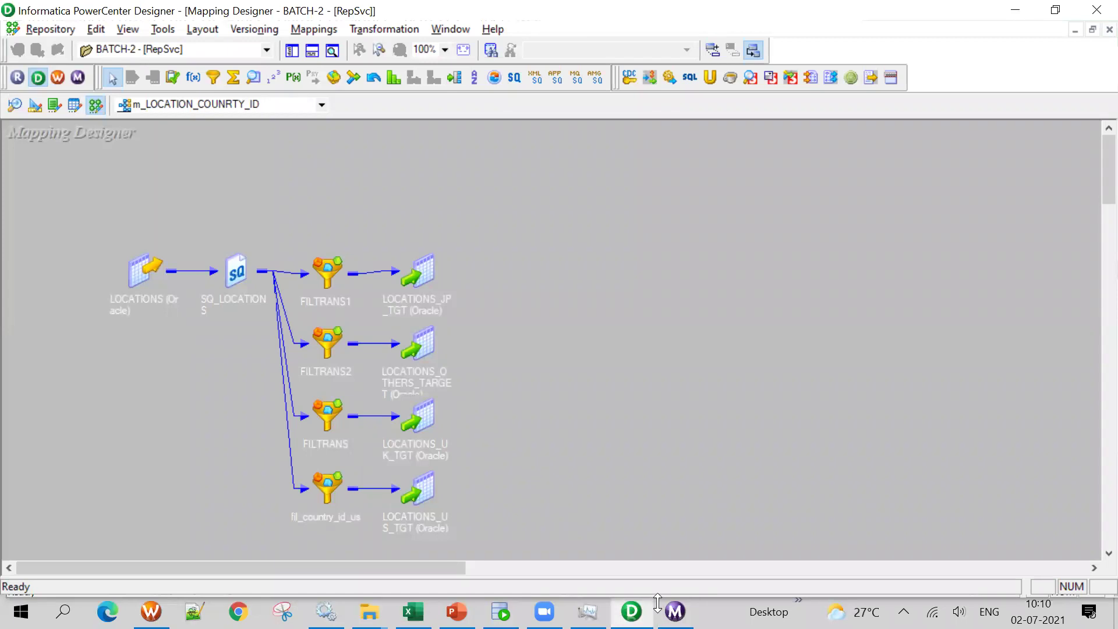
drag(449, 200, 430, 521)
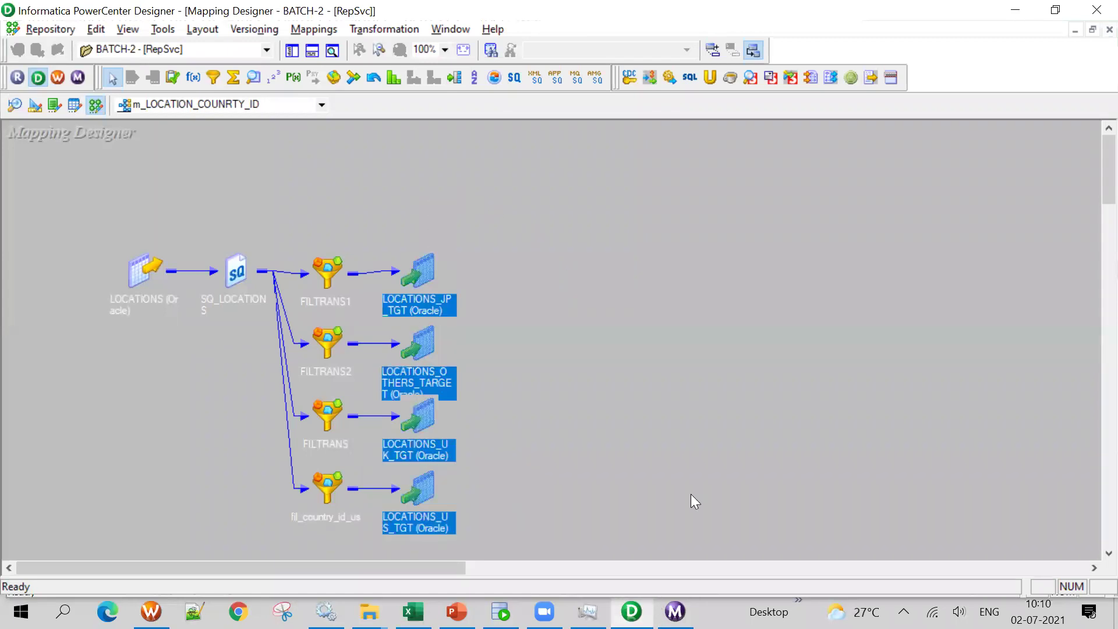
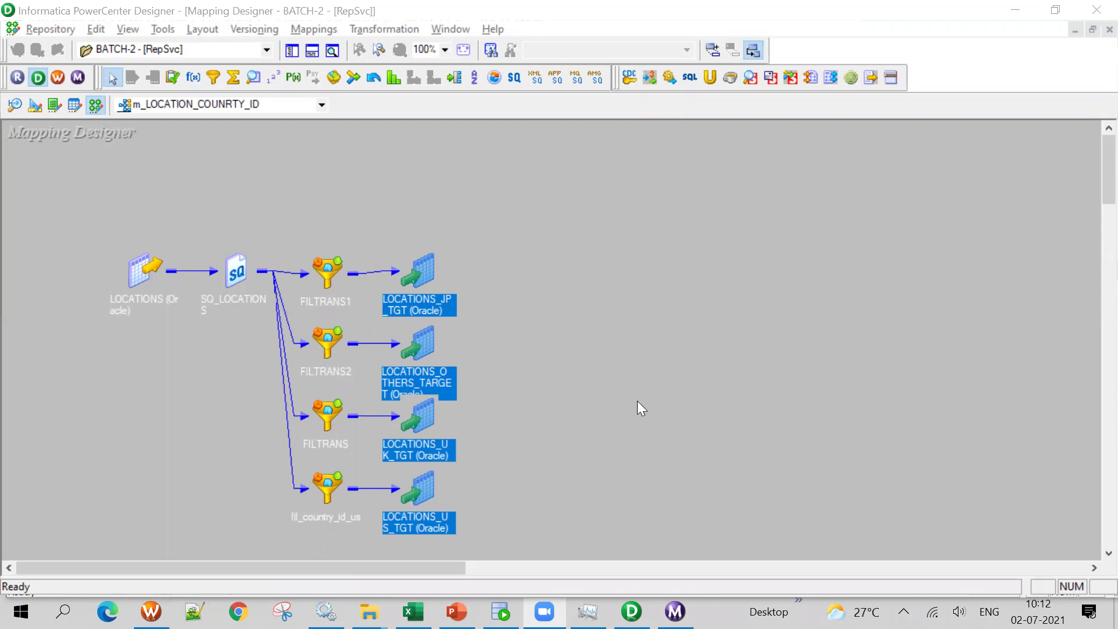
Marquee-select the source, qualifier, filters and targets, deselect, then bring up the canvas context menu
drag(105, 245, 475, 436)
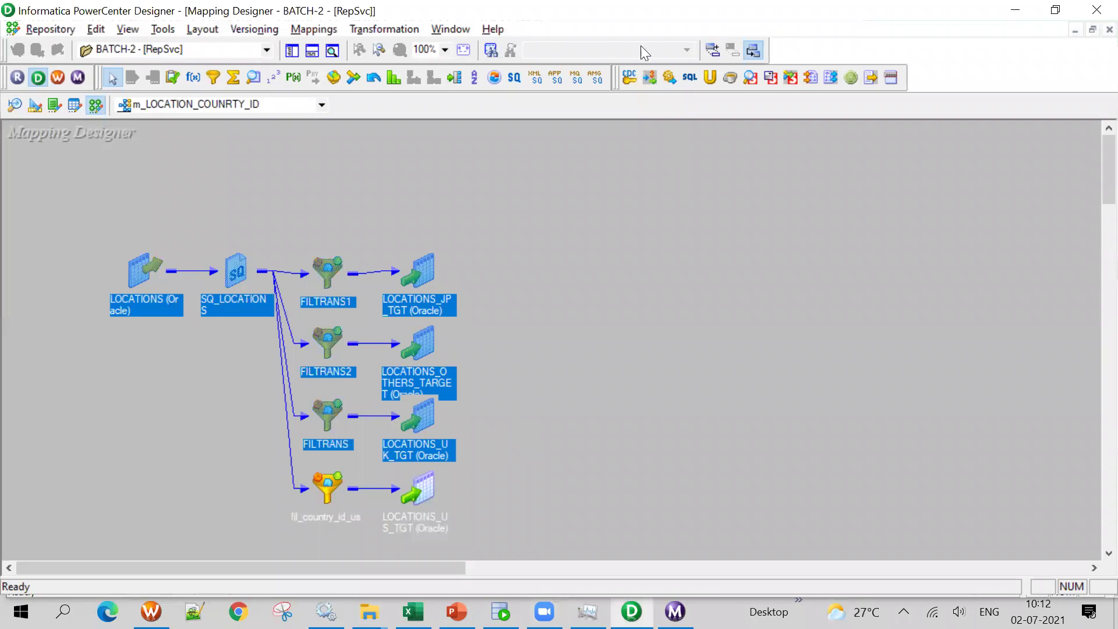
click(615, 308)
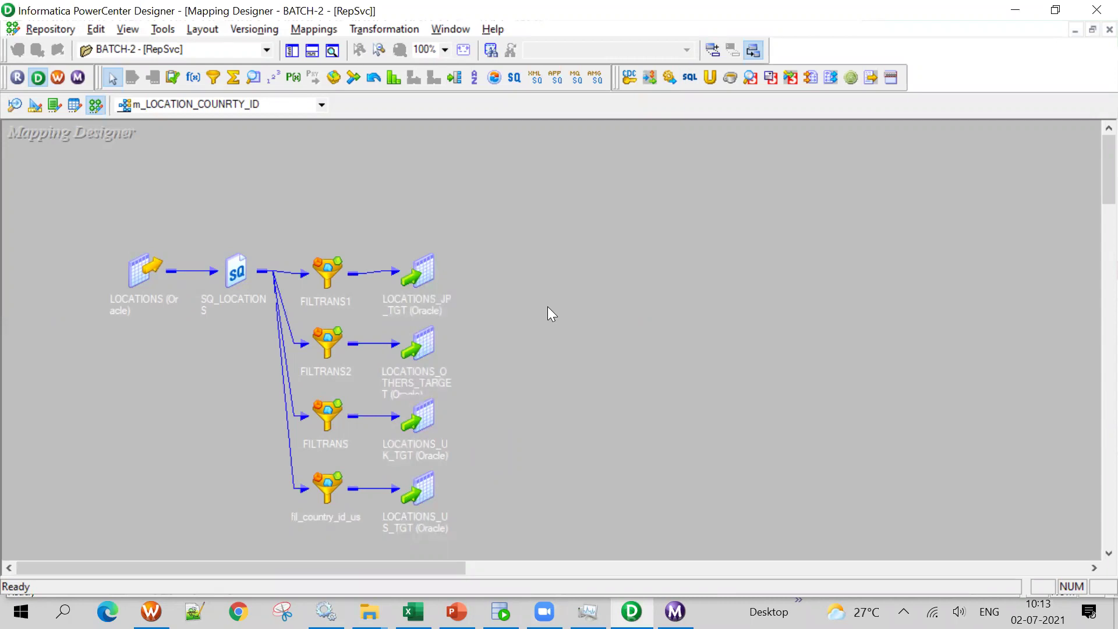
right_click(901, 161)
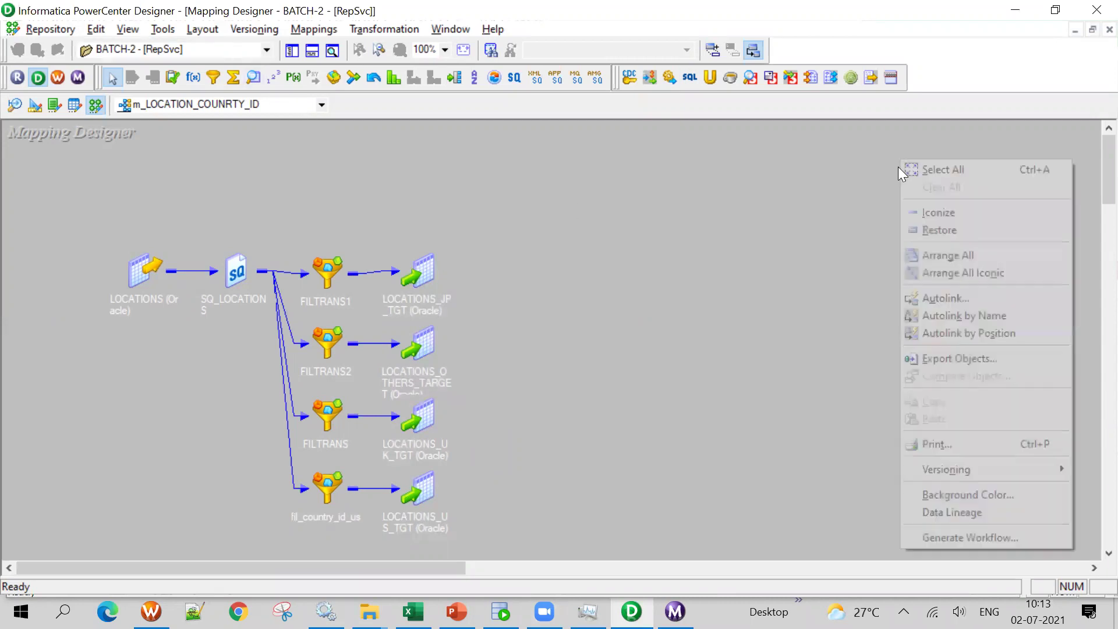
Arrange all mapping objects as expanded tables and enlarge SQ_LOCATIONS and FILTRANS1 to show every port
click(963, 258)
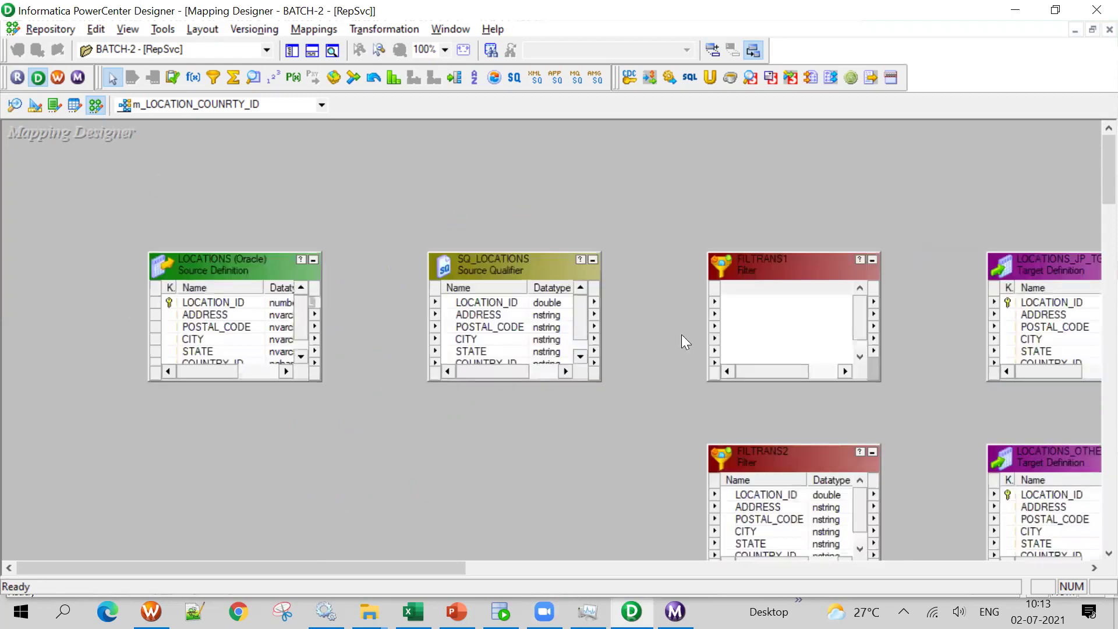
scroll(701, 288, down, 3)
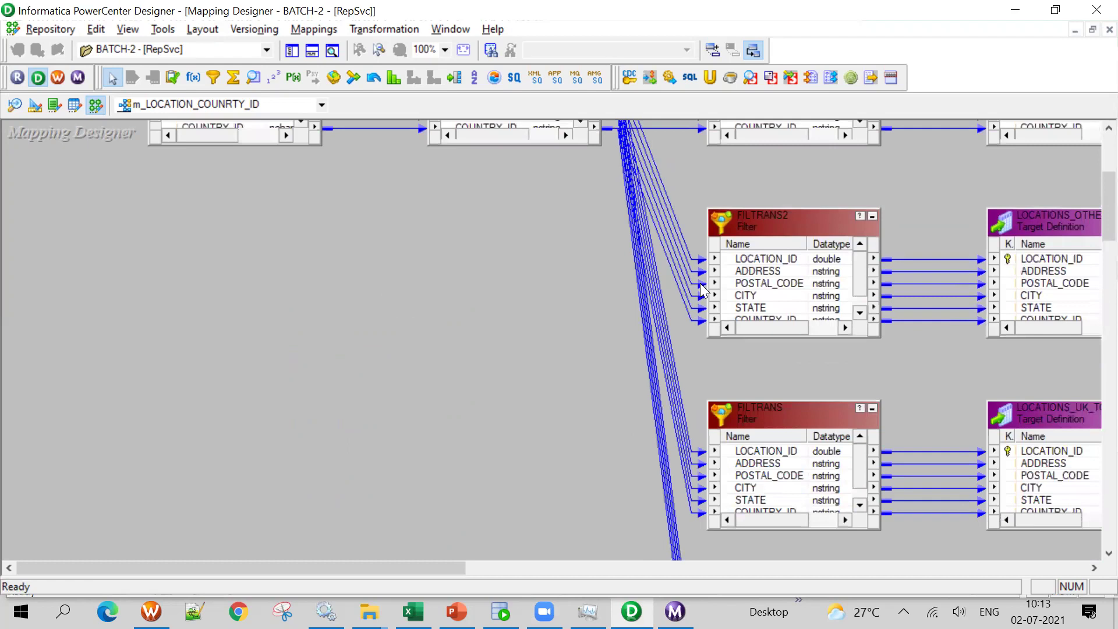
scroll(574, 311, up, 4)
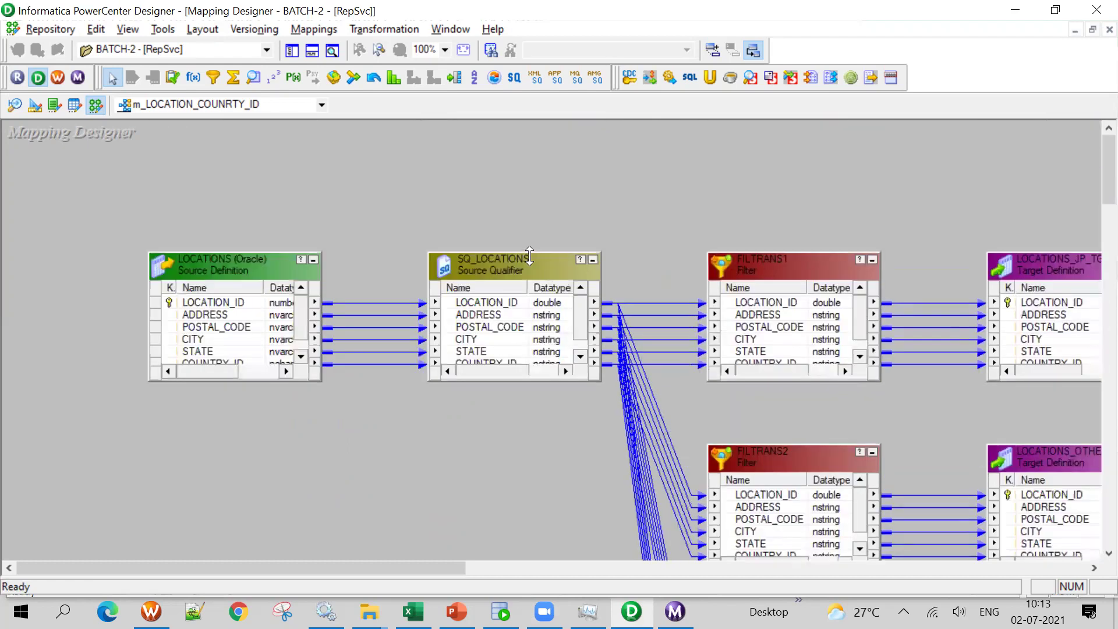
drag(530, 257, 529, 185)
scroll(791, 289, down, 1)
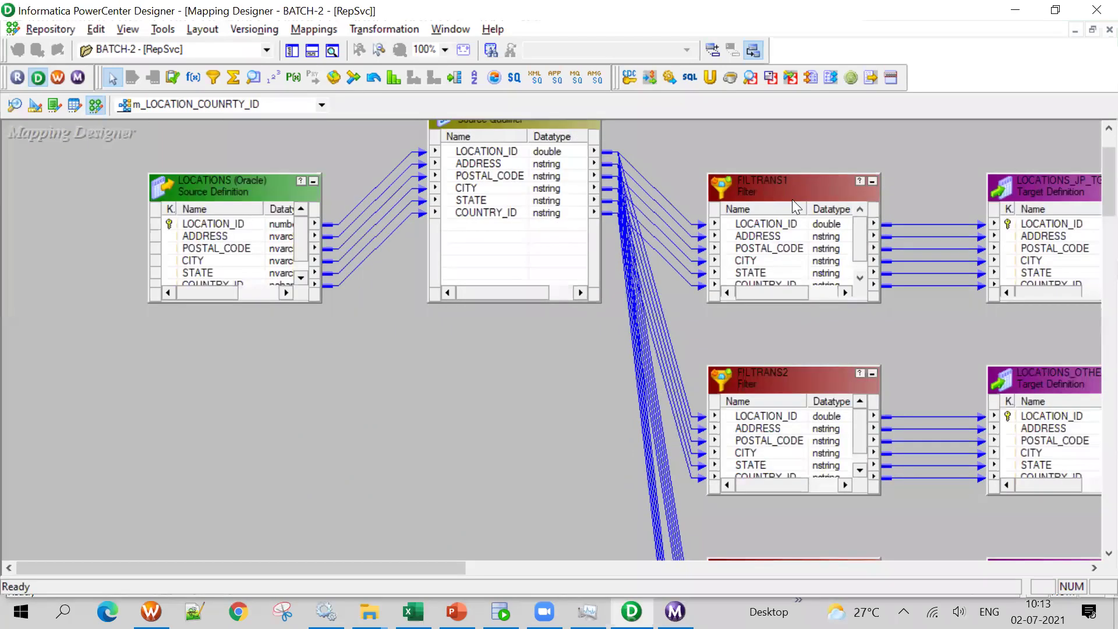
drag(781, 177, 781, 124)
Select the links into FILTRANS1 and reposition LOCATIONS_JP_TGT to tidy the layout
drag(675, 146, 668, 188)
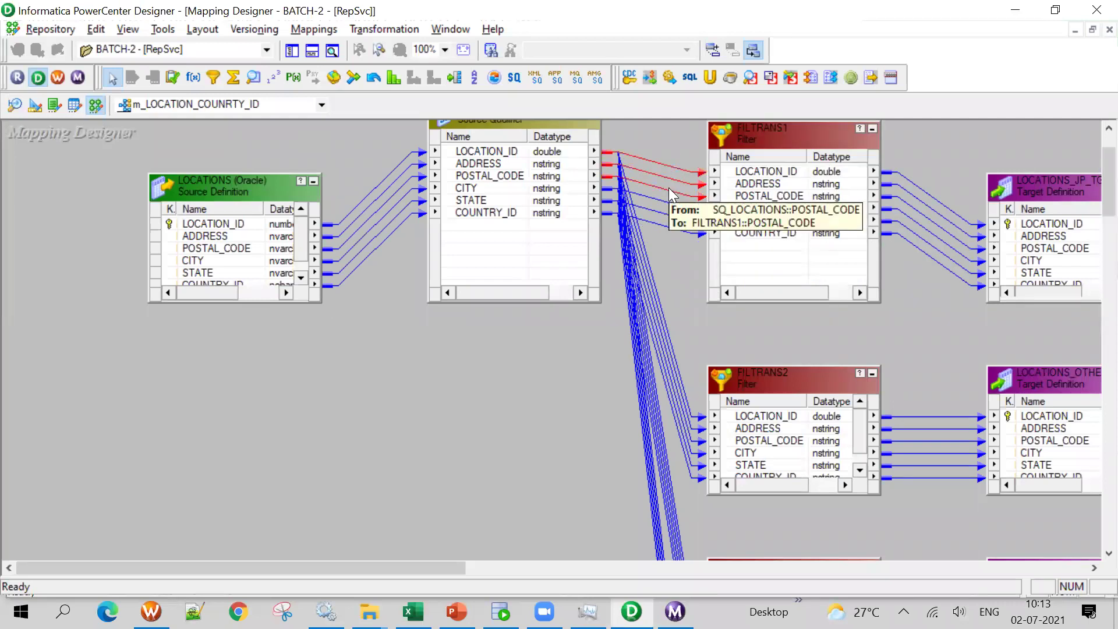
drag(664, 194, 687, 286)
scroll(694, 289, down, 1)
scroll(687, 286, down, 3)
drag(692, 368, 641, 455)
scroll(494, 344, up, 5)
drag(518, 203, 479, 204)
drag(384, 566, 539, 573)
drag(657, 267, 717, 210)
scroll(1062, 407, down, 4)
scroll(1061, 408, up, 4)
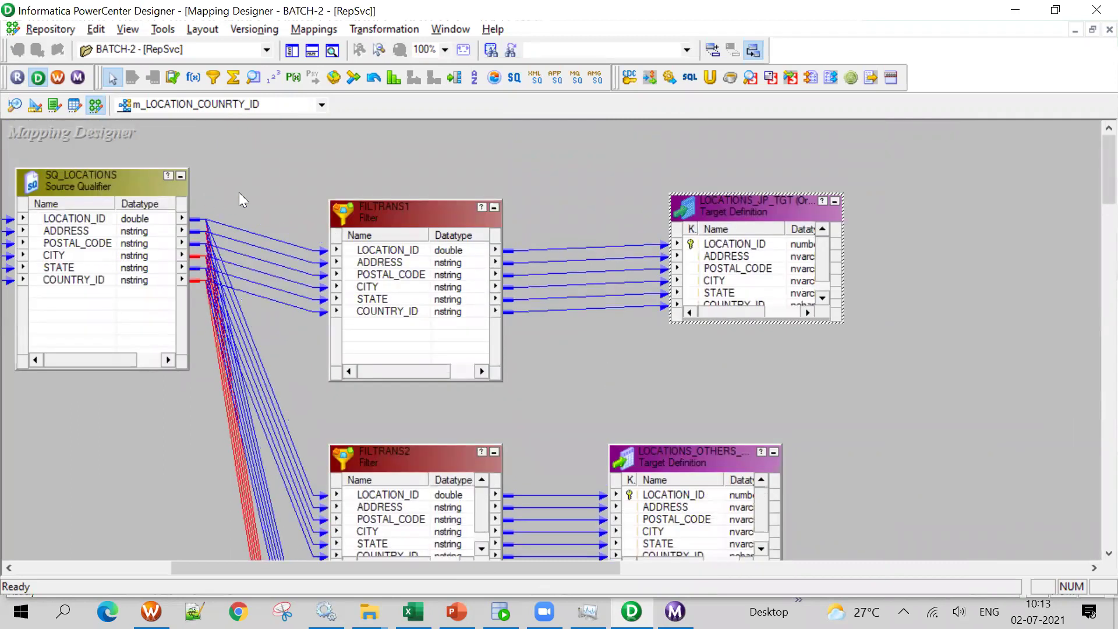
click(449, 78)
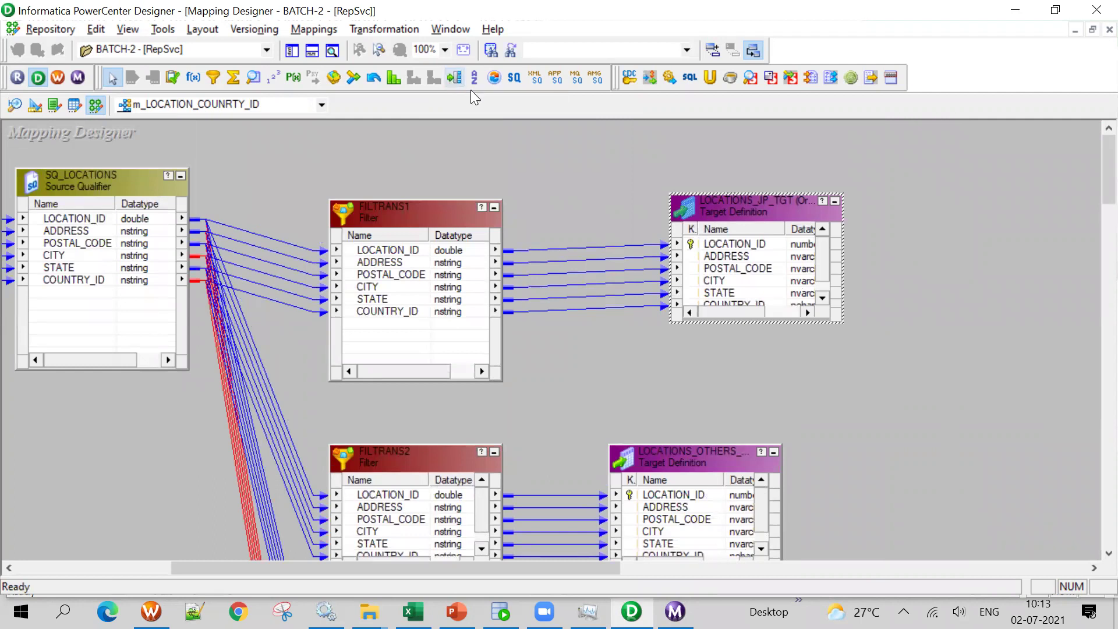
Place a trial router, then start creating a Router via Transformation > Create and cancel it
click(1070, 456)
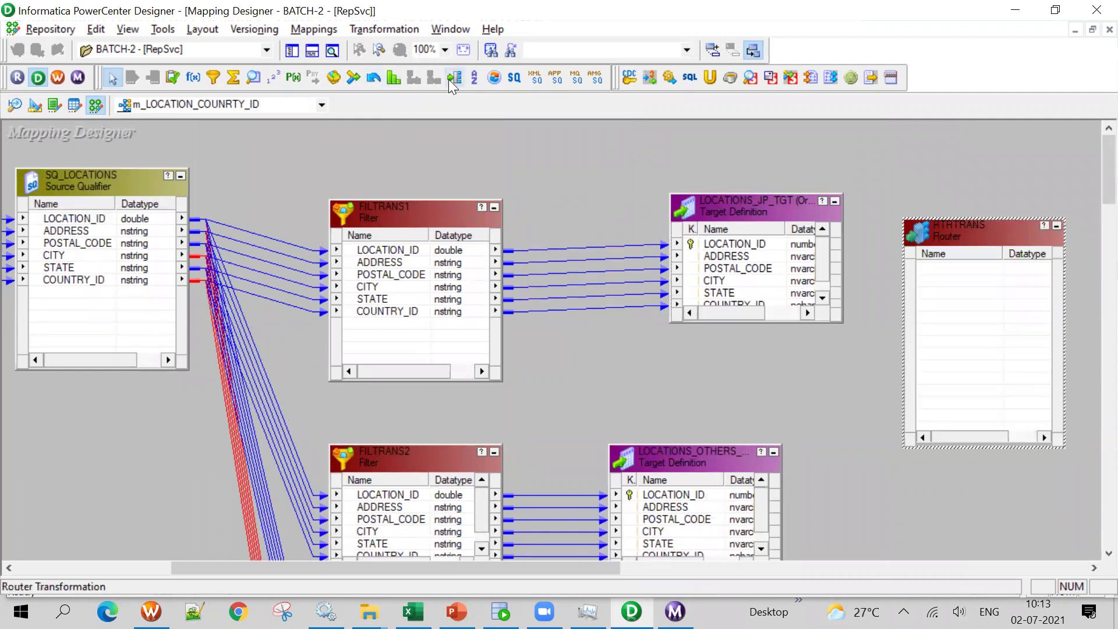
click(385, 29)
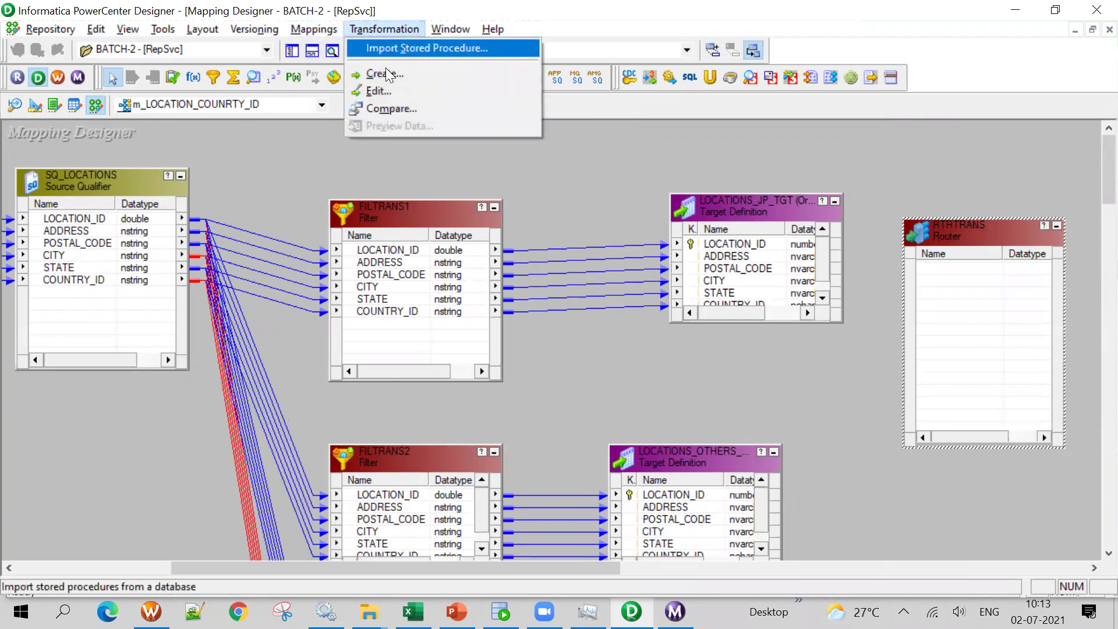
click(385, 74)
key(r)
key(r)
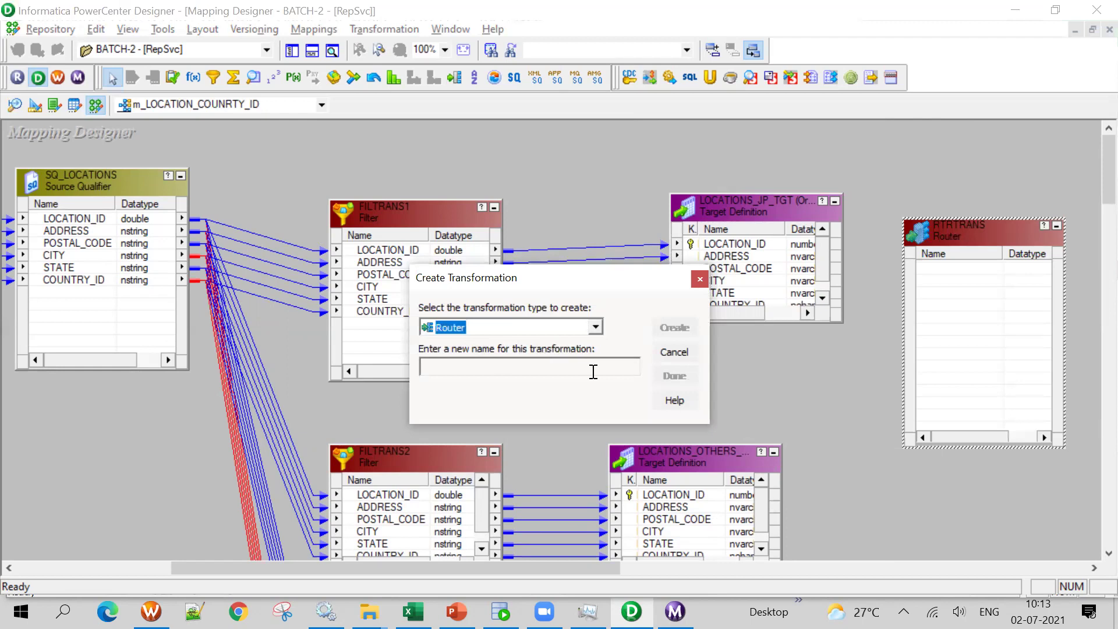
click(674, 352)
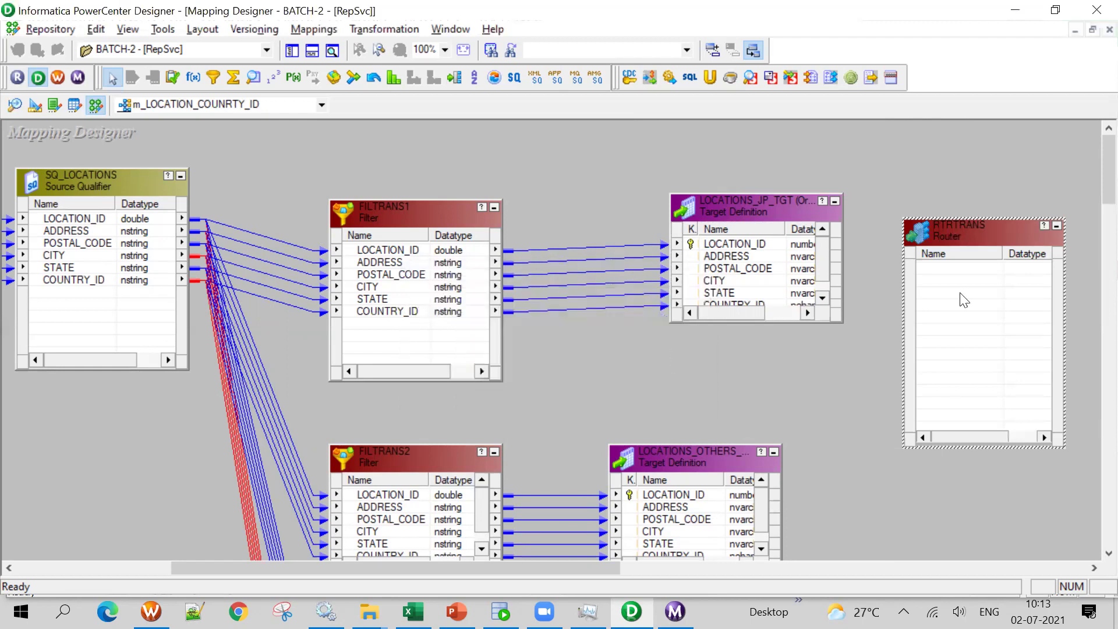
Iconize the RTRTRANS router and delete it, confirming the deletion
click(1057, 225)
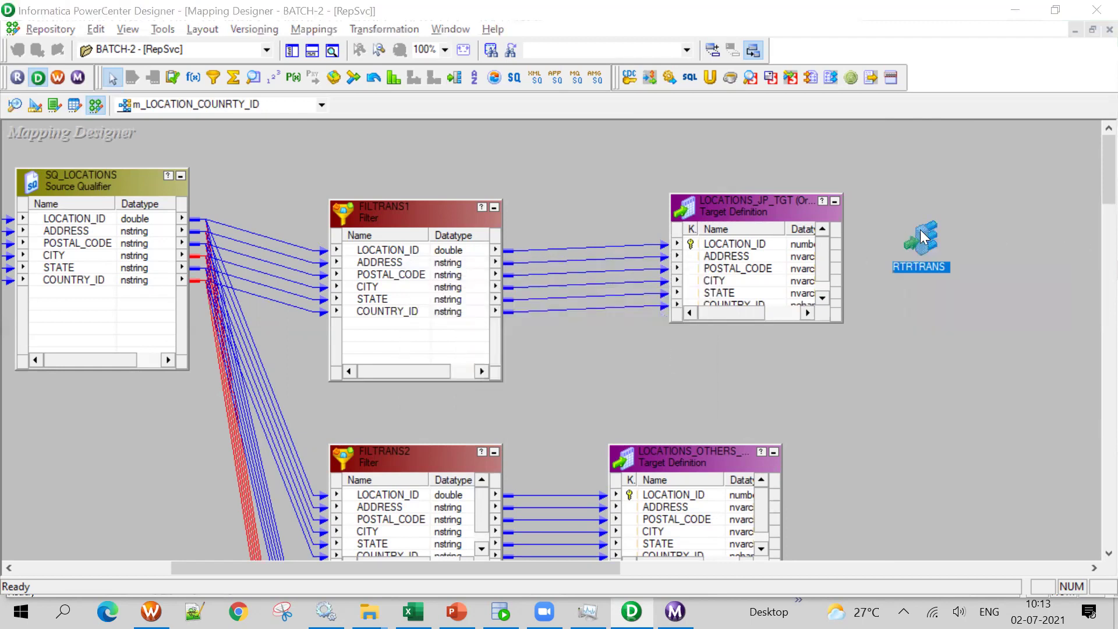
key(Delete)
click(606, 344)
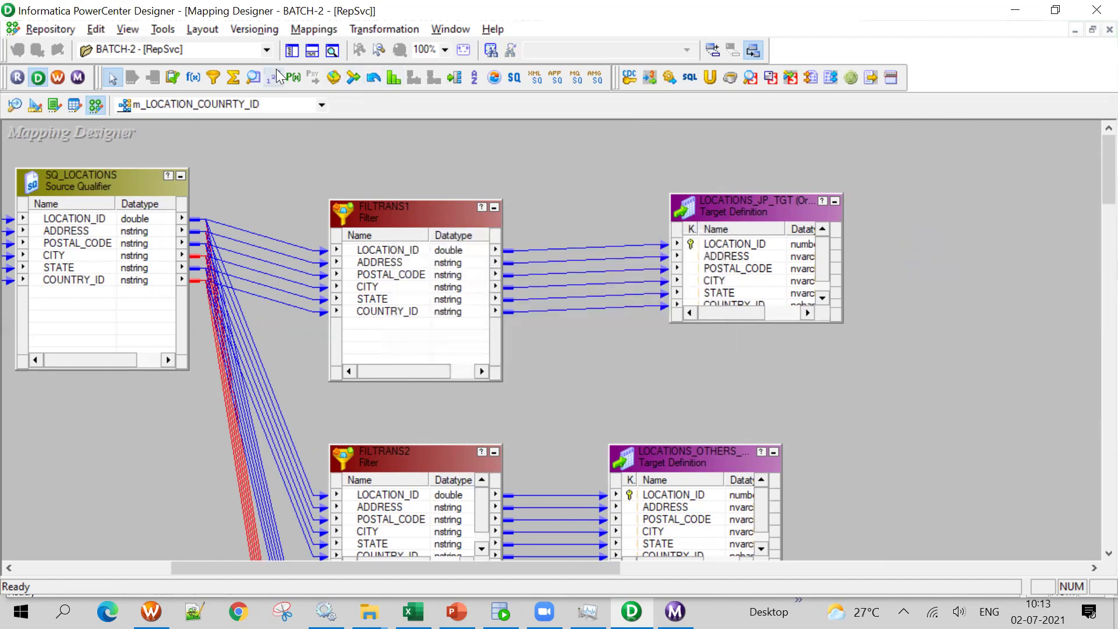
click(314, 29)
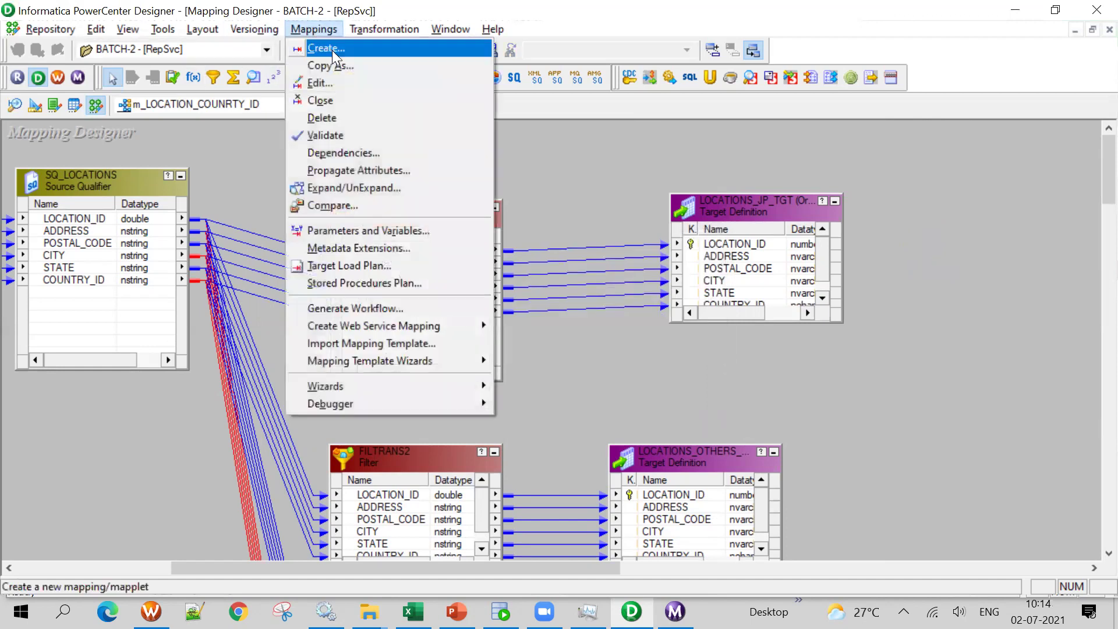
Create a new mapping named m_LOCATIONS_RTR
click(331, 50)
text(m_LOCATIONS)
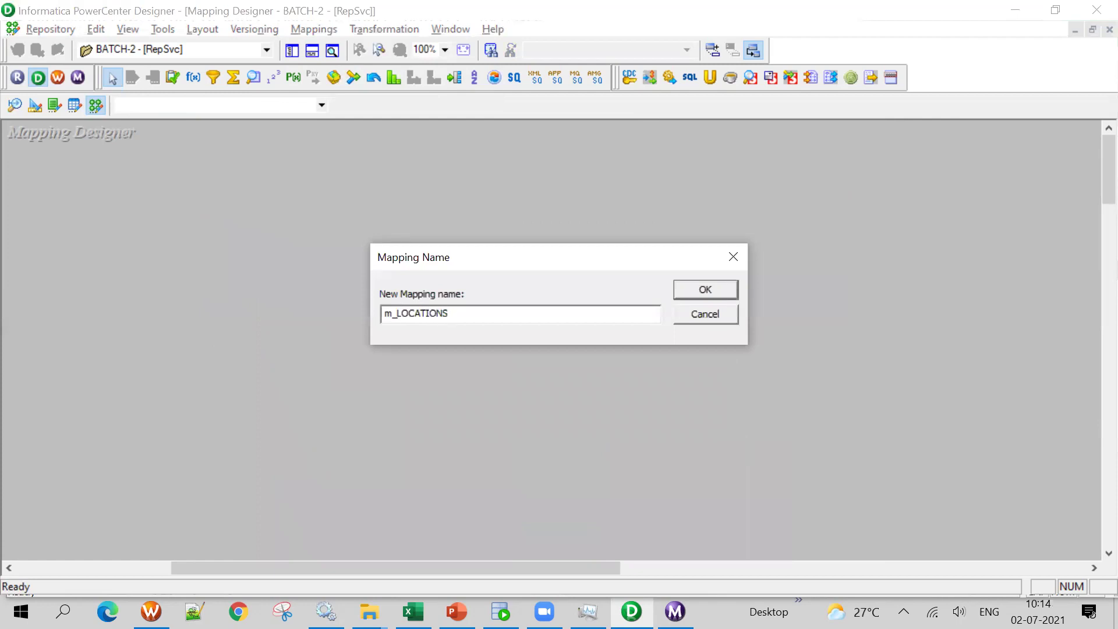
text(_RTR)
click(692, 294)
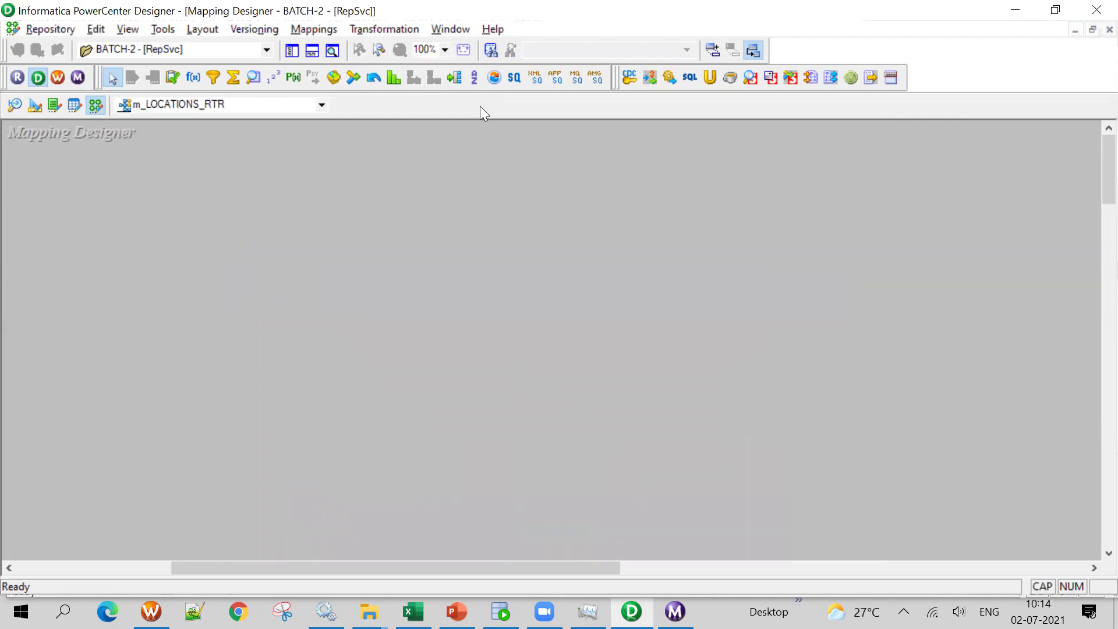
Add the JP, OTHERS, UK and US location target definitions to the mapping, excluding LOCATION_TGT
click(292, 51)
drag(216, 332, 633, 340)
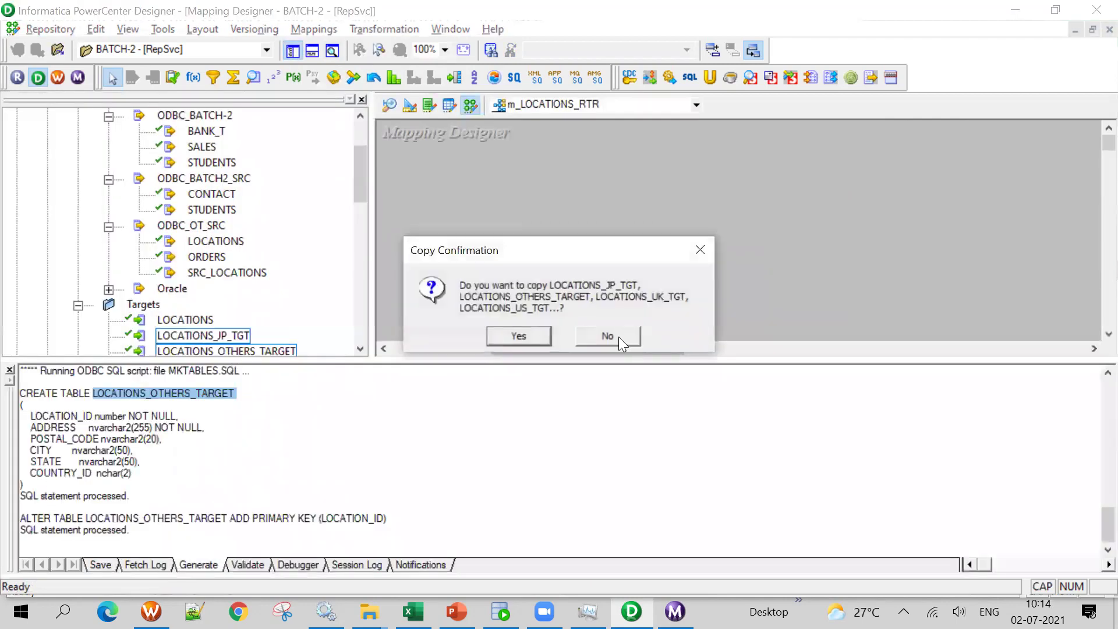
click(620, 338)
click(312, 50)
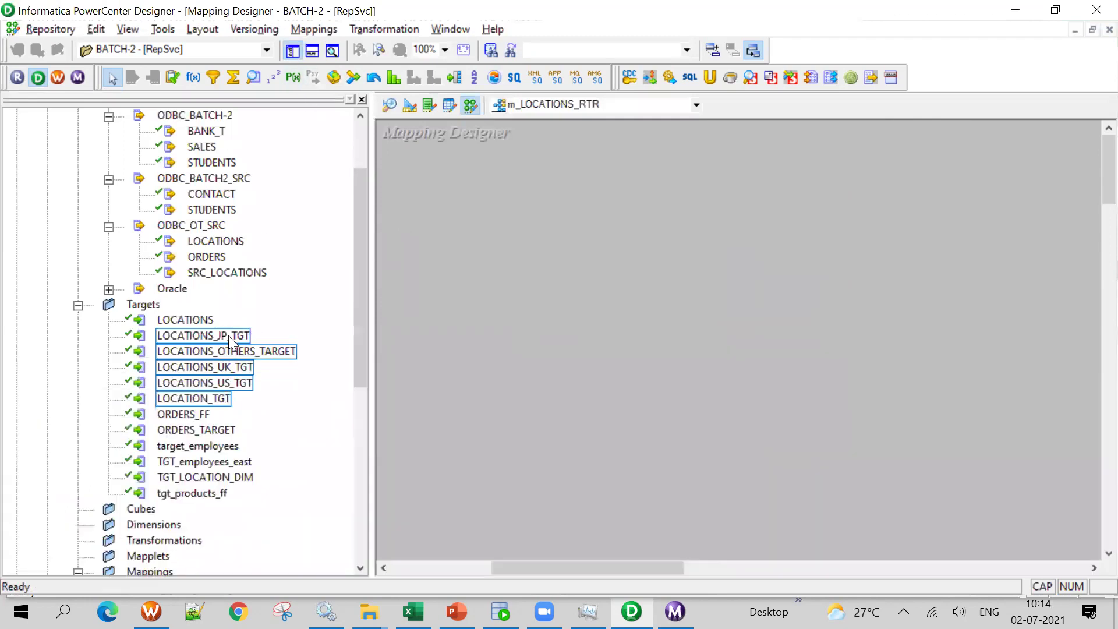
ctrl+click(228, 337)
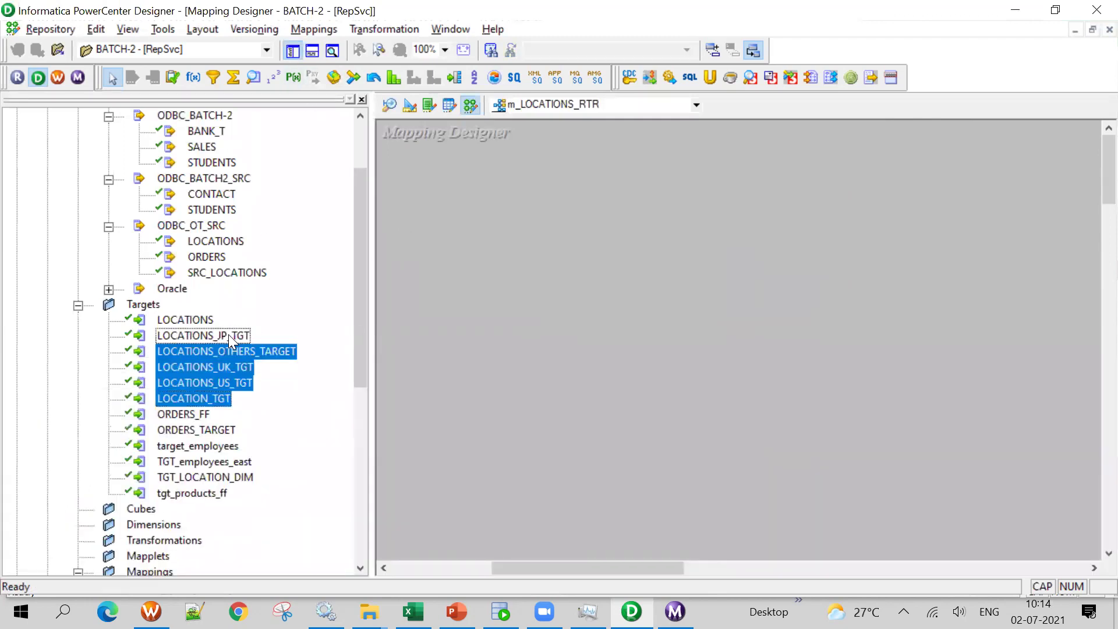
ctrl+click(228, 398)
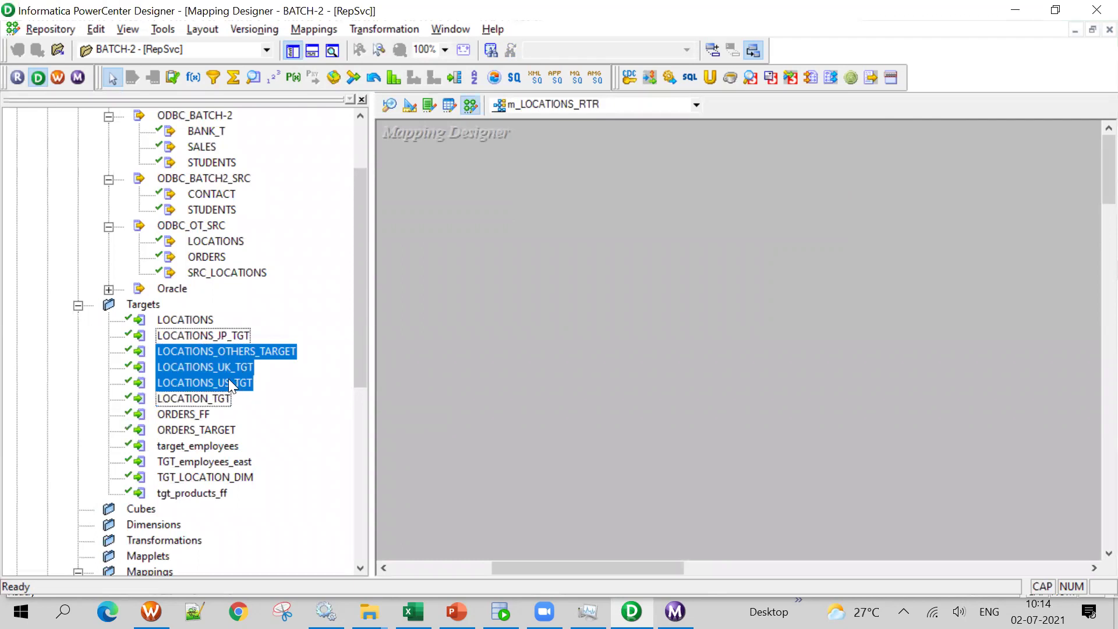
ctrl+click(244, 337)
drag(244, 337, 986, 259)
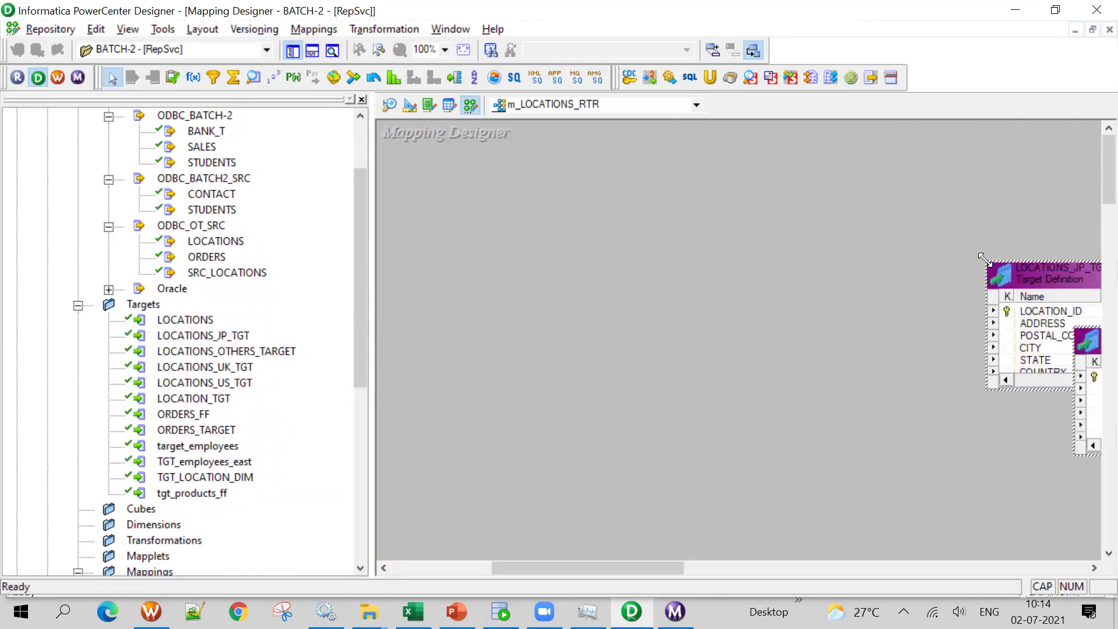
scroll(211, 305, up, 1)
Add the LOCATIONS source with SQ_LOCATIONS and place them side by side on the left
drag(215, 289, 545, 233)
click(292, 51)
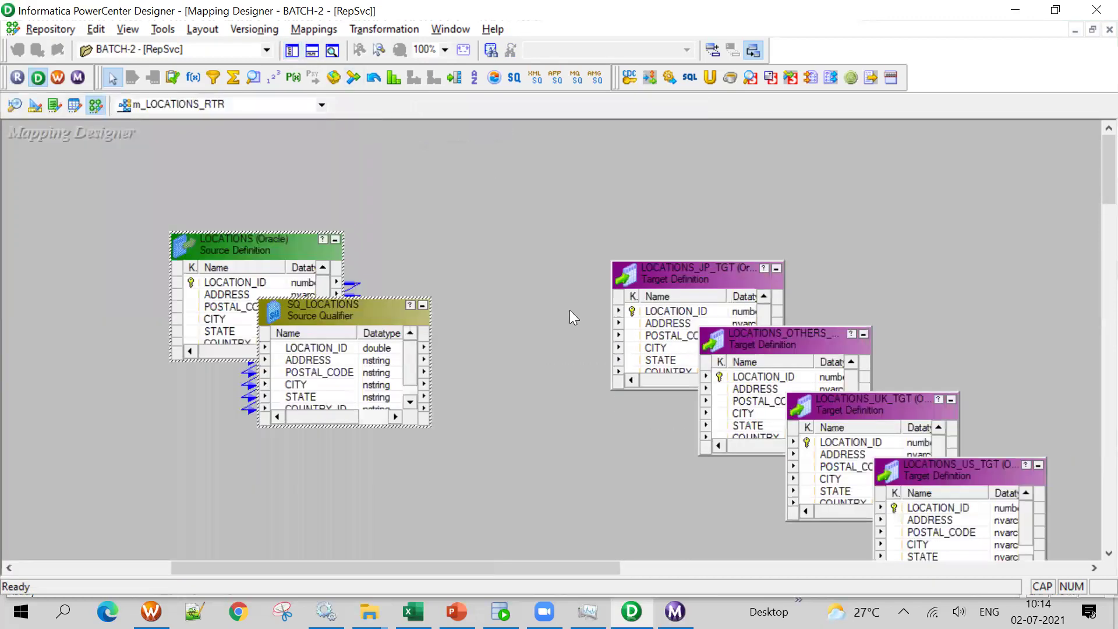
drag(279, 245, 32, 245)
drag(136, 320, 276, 261)
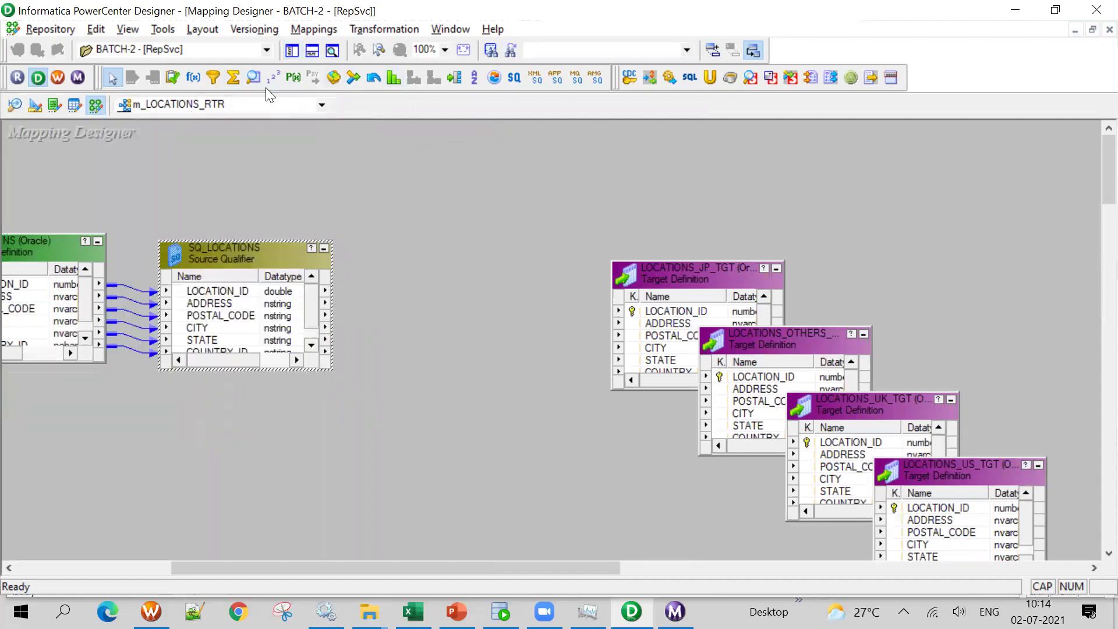
click(454, 77)
Draw a router between the qualifier and targets and rename it rtr_counttry_id
drag(392, 263, 579, 484)
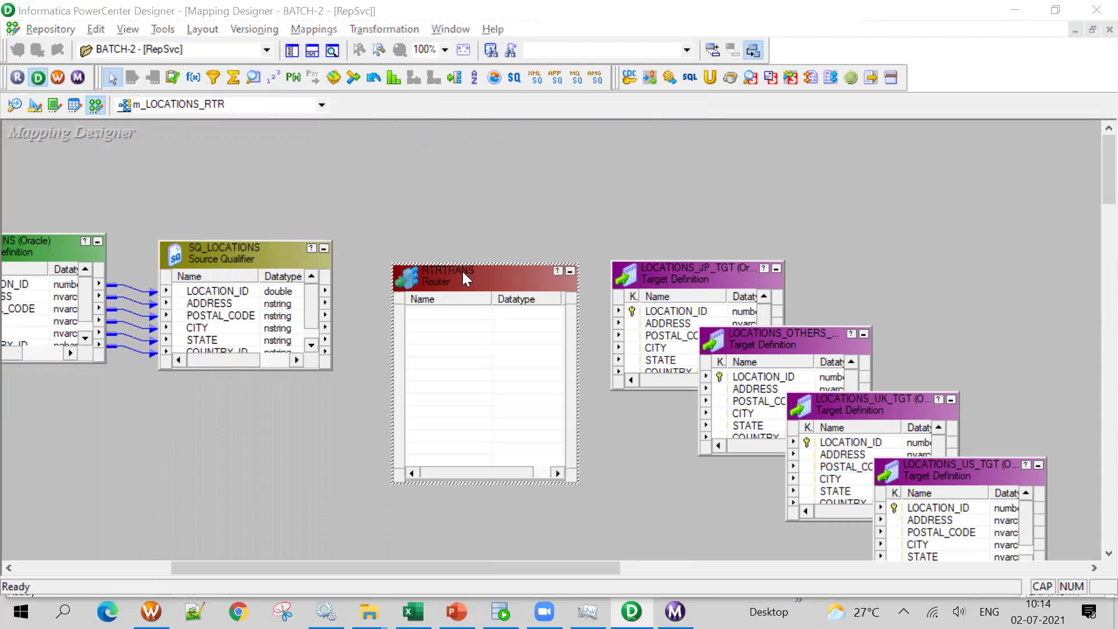
double_click(463, 272)
click(825, 117)
text(rtr)
key(BackSpace)
key(BackSpace)
key(BackSpace)
text(rtr_)
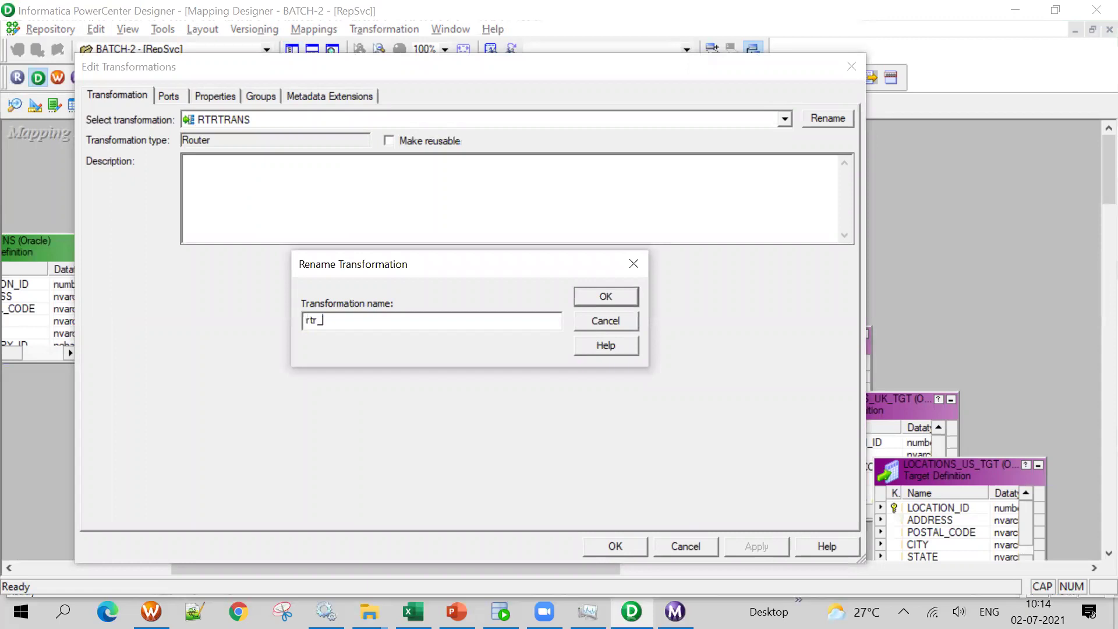
text(counttry_id)
click(606, 297)
click(634, 554)
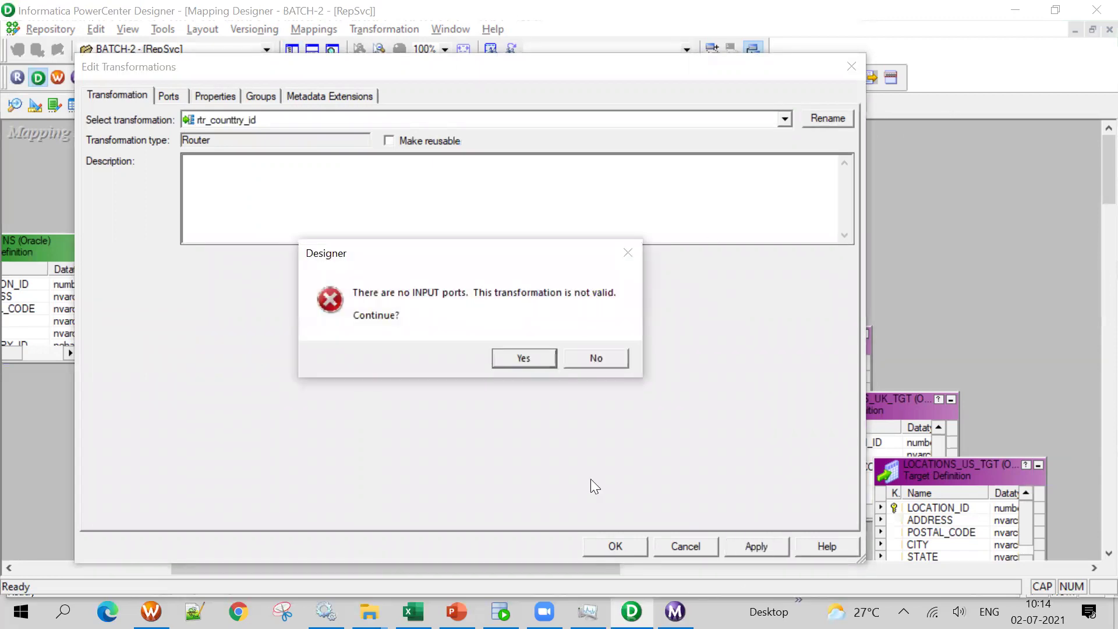
click(538, 359)
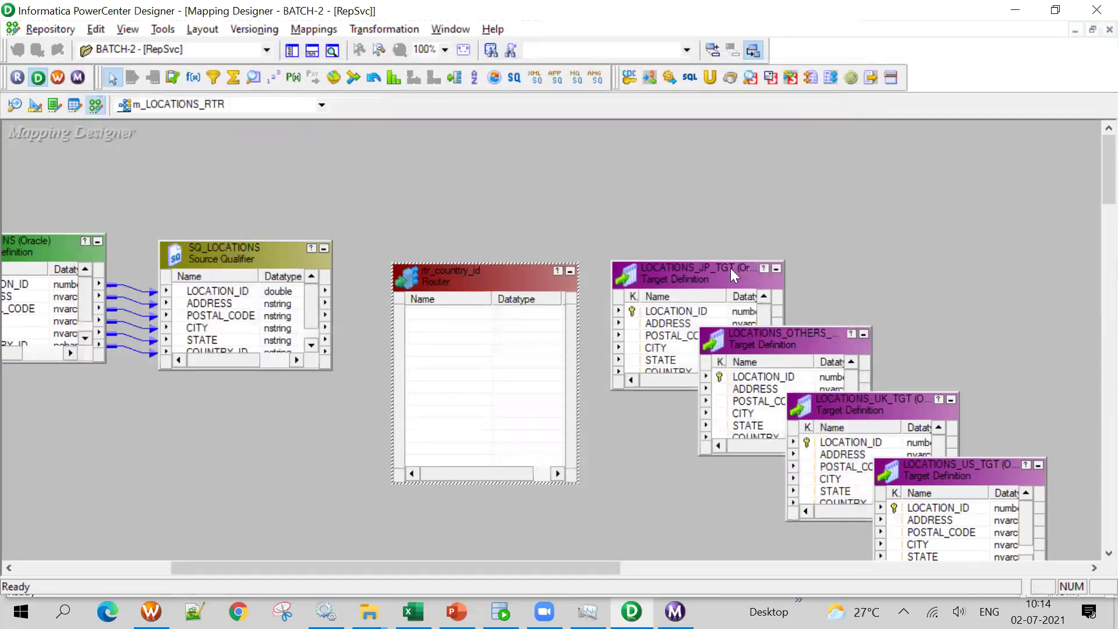
Move LOCATIONS_JP_TGT aside, link all six SQ_LOCATIONS ports into the router, and widen it
drag(718, 280, 904, 202)
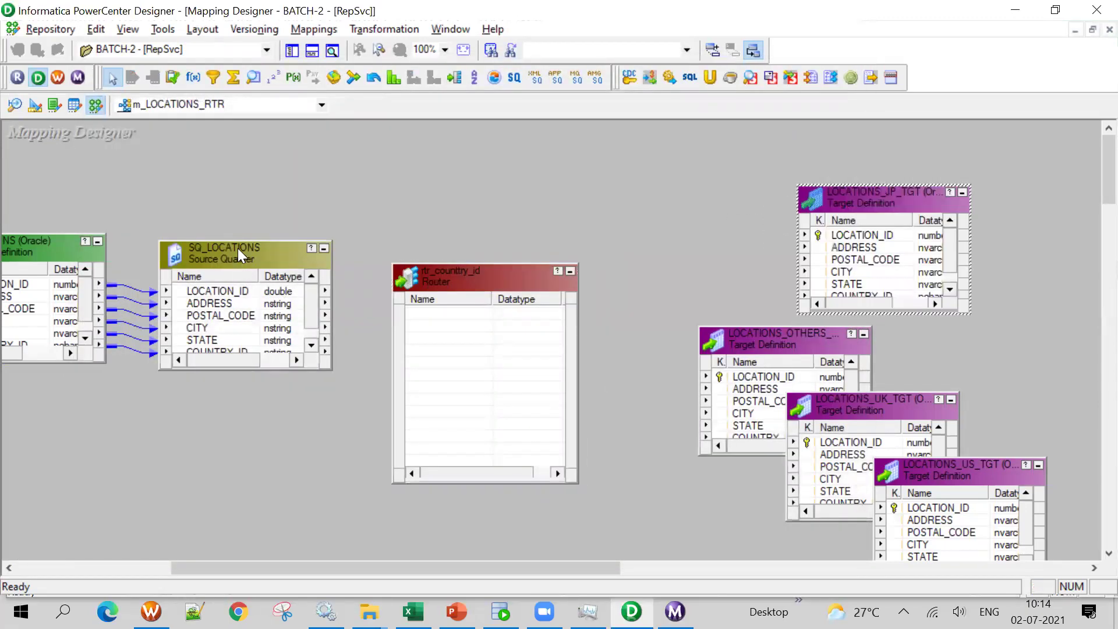
drag(239, 243, 239, 171)
click(215, 218)
shift+click(215, 279)
drag(227, 239, 456, 317)
drag(474, 280, 518, 156)
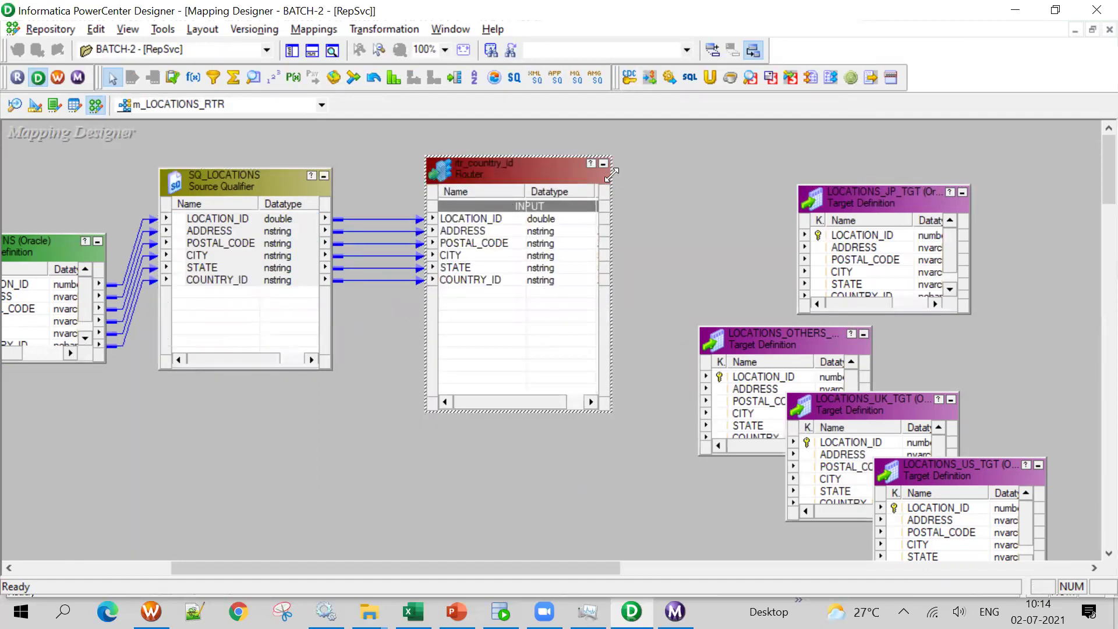
drag(611, 173, 727, 179)
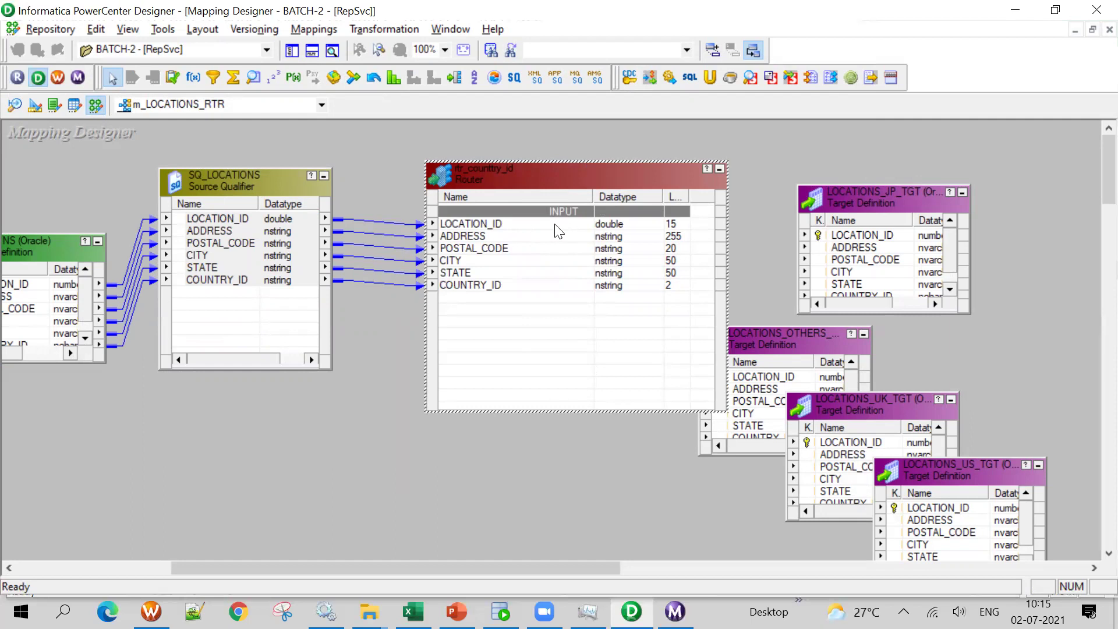
Delete the misnamed rtr_counttry_id router, confirming the removal
key(Delete)
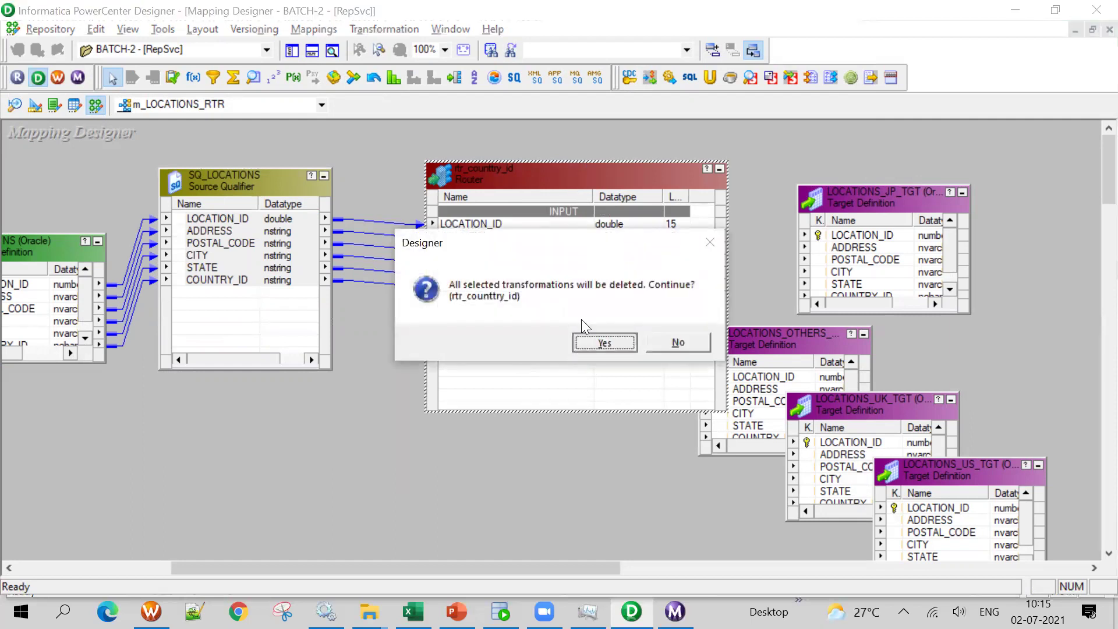
click(606, 341)
click(455, 77)
Draw a new Router beside SQ_LOCATIONS and rename it rtr_country_id, accepting the no-input-ports warning
drag(418, 165, 528, 335)
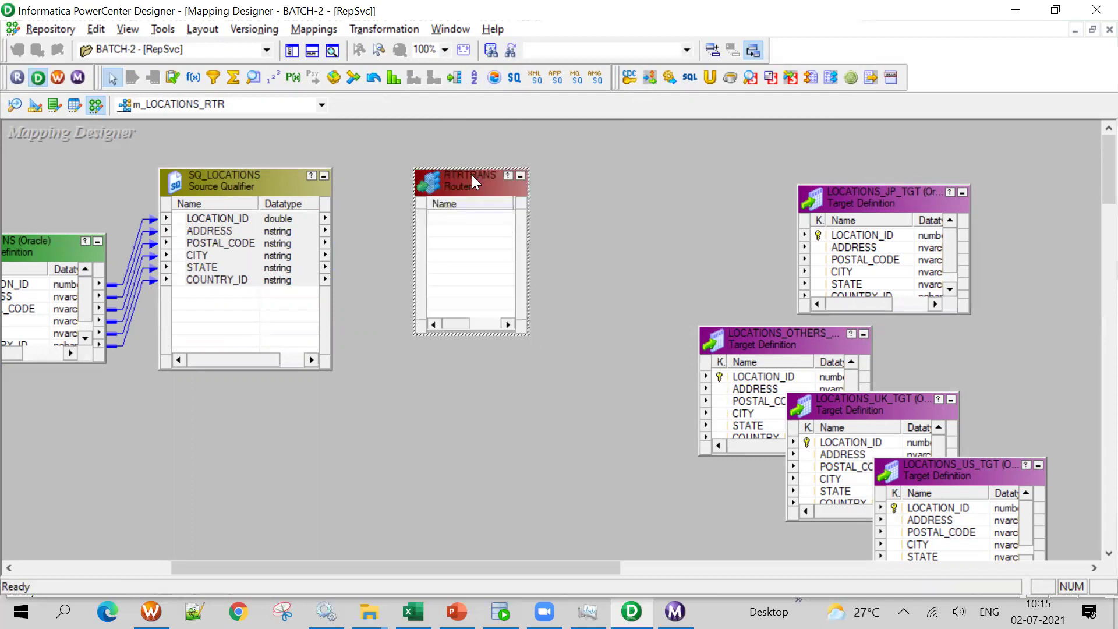
double_click(472, 175)
click(844, 120)
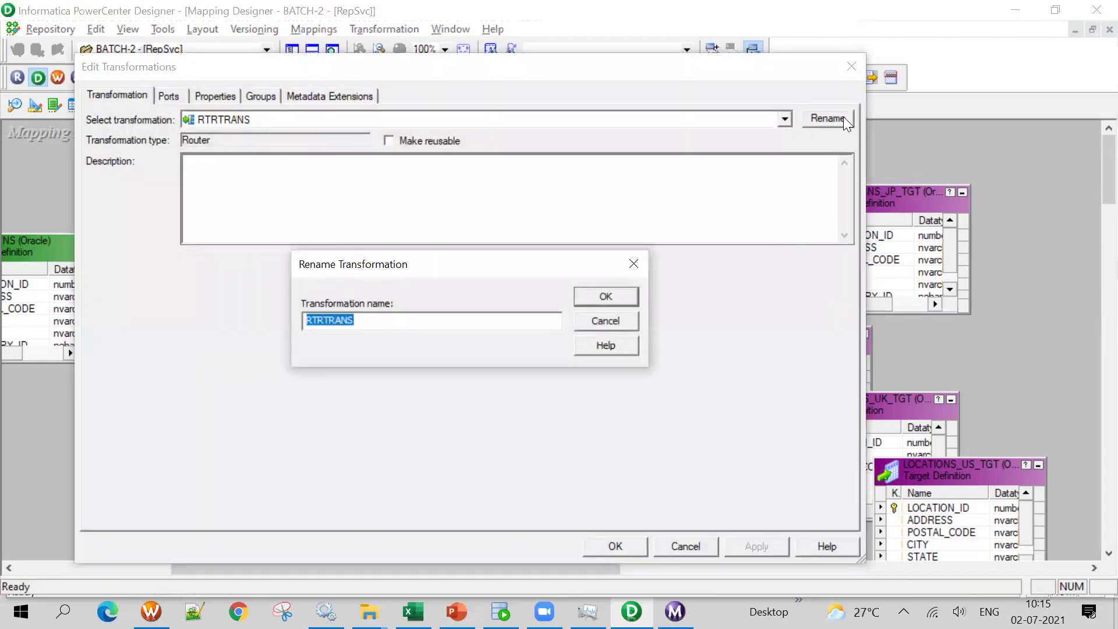
text(rtr_country_id)
key(Return)
click(843, 117)
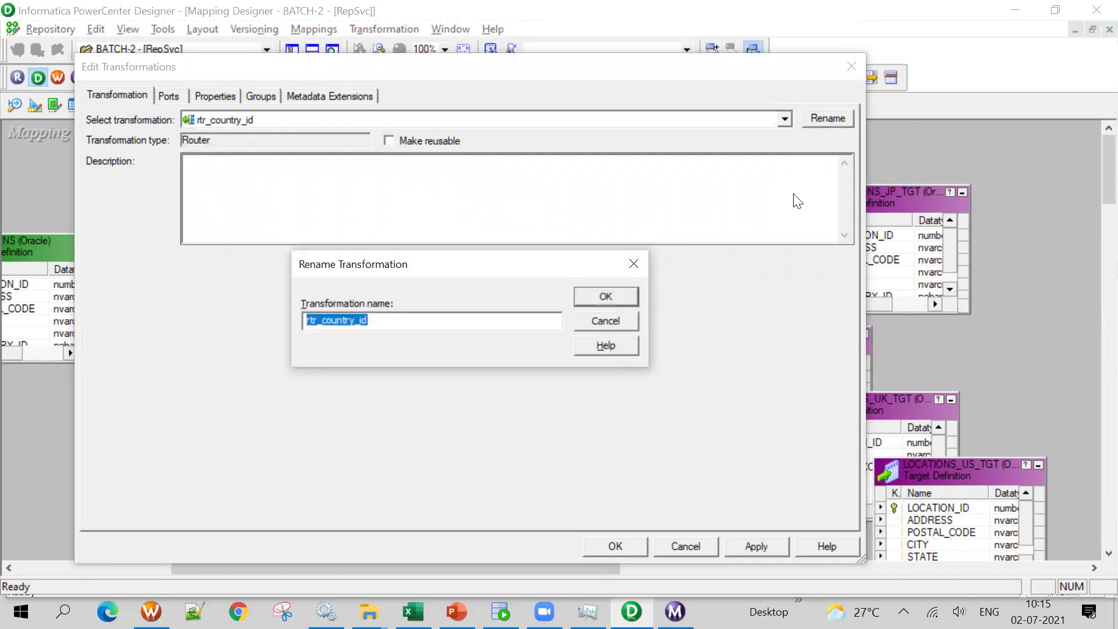
click(605, 322)
click(719, 549)
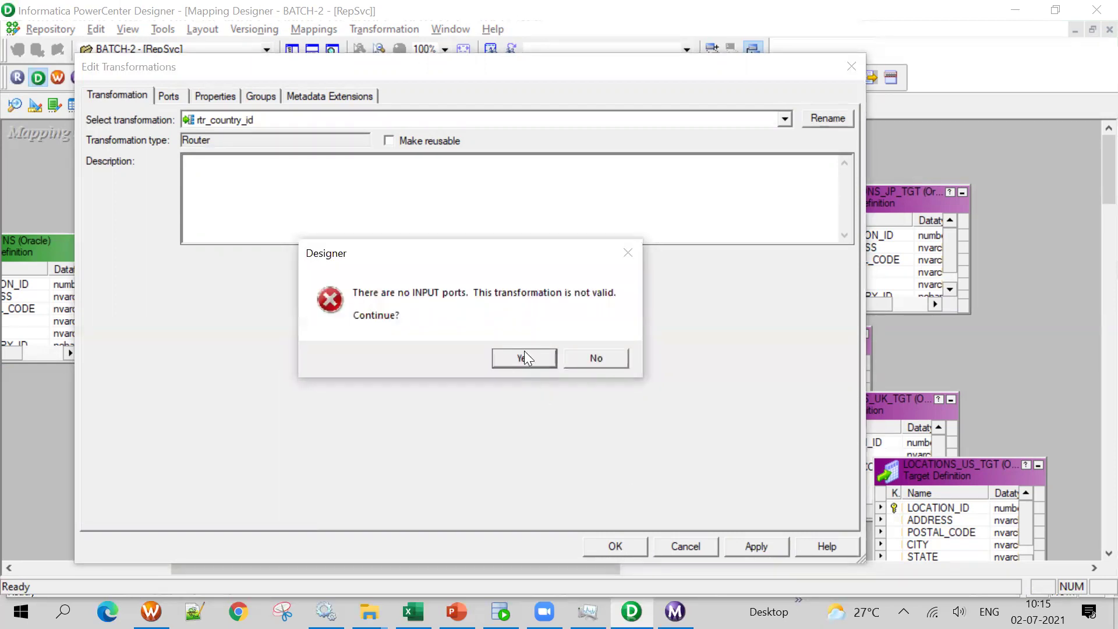
click(524, 357)
click(618, 543)
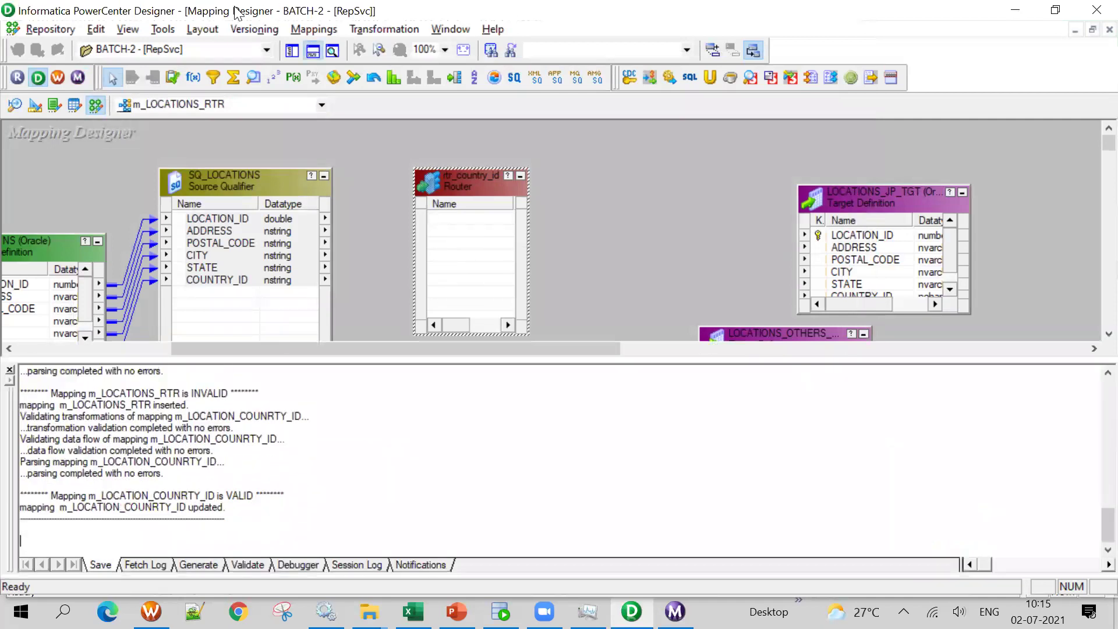
Link all six SQ_LOCATIONS ports into rtr_country_id, widen the router, and rearrange the objects
click(312, 51)
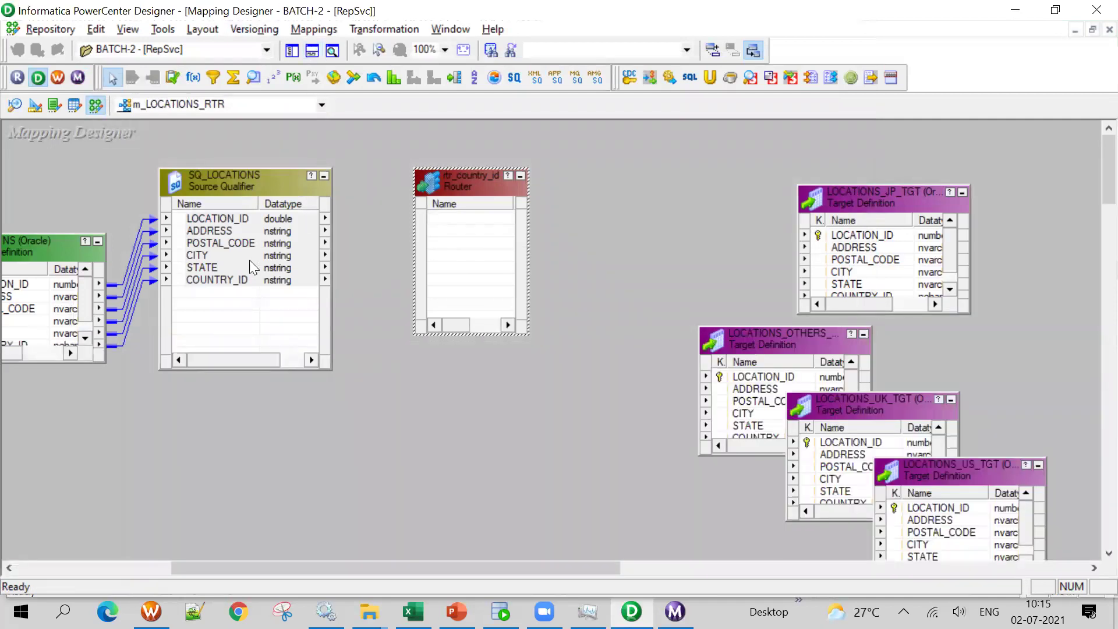
drag(219, 220, 456, 237)
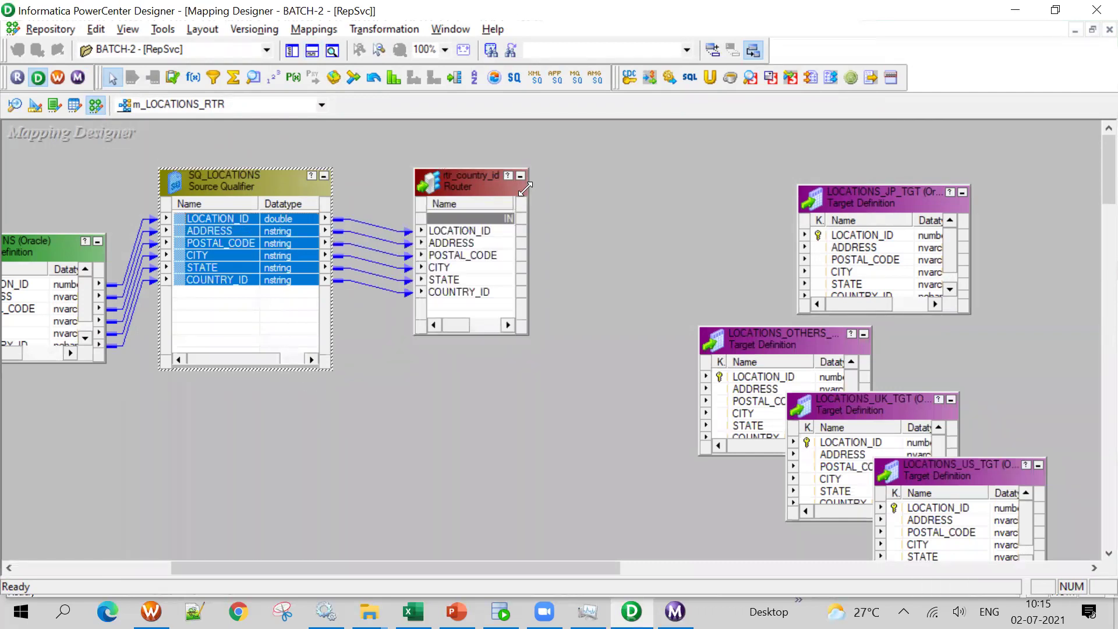
drag(525, 188, 657, 188)
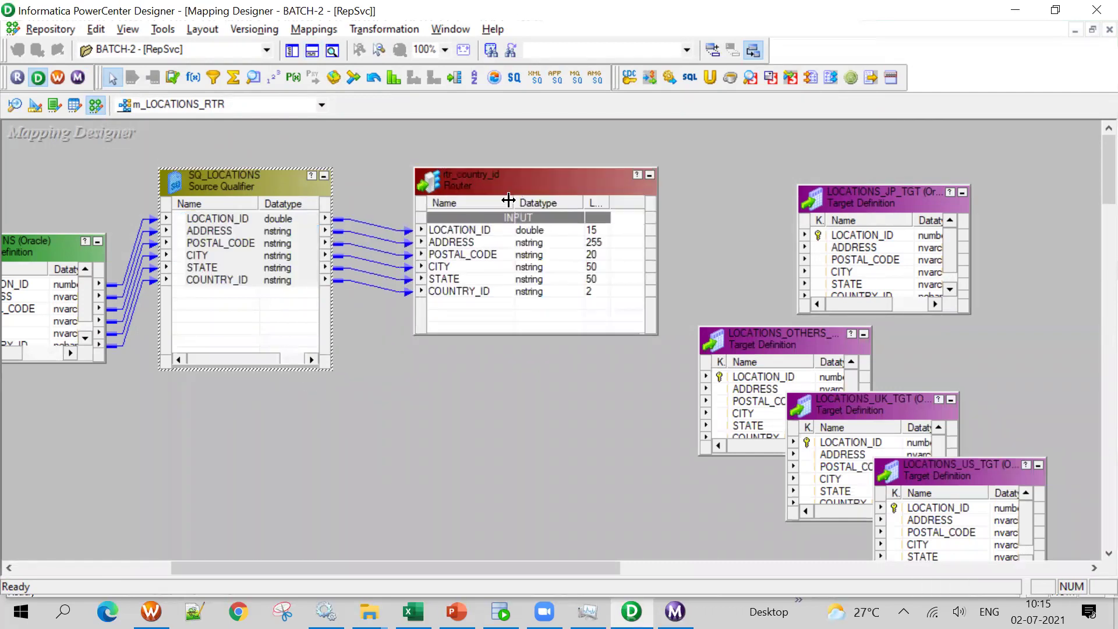
drag(508, 185, 487, 140)
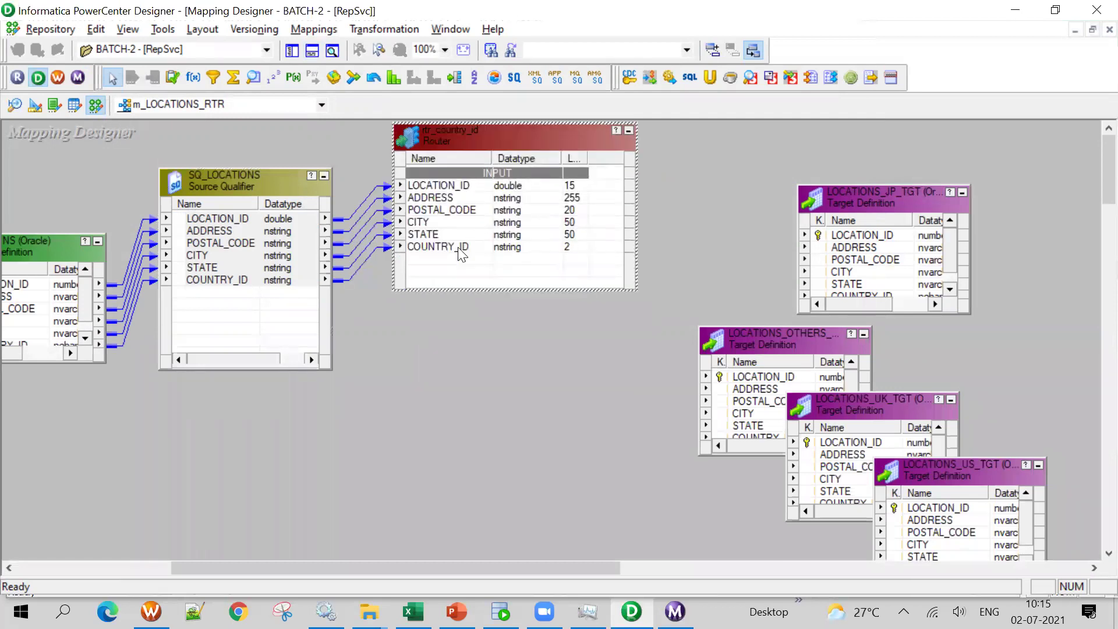
drag(218, 183, 203, 151)
mouse_move(44, 248)
mouse_down()
mouse_move(37, 213)
mouse_move(47, 229)
mouse_up()
drag(322, 156, 246, 217)
Open the rtr_country_id Router's settings and review its tabs, ending on Groups
drag(588, 137, 554, 180)
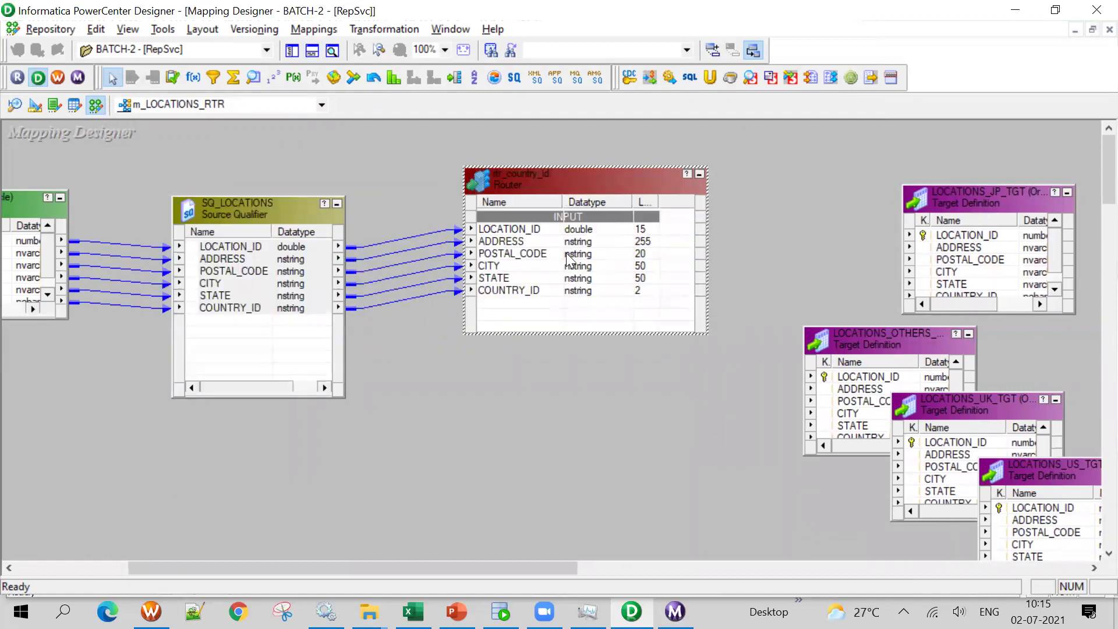
click(525, 251)
double_click(525, 252)
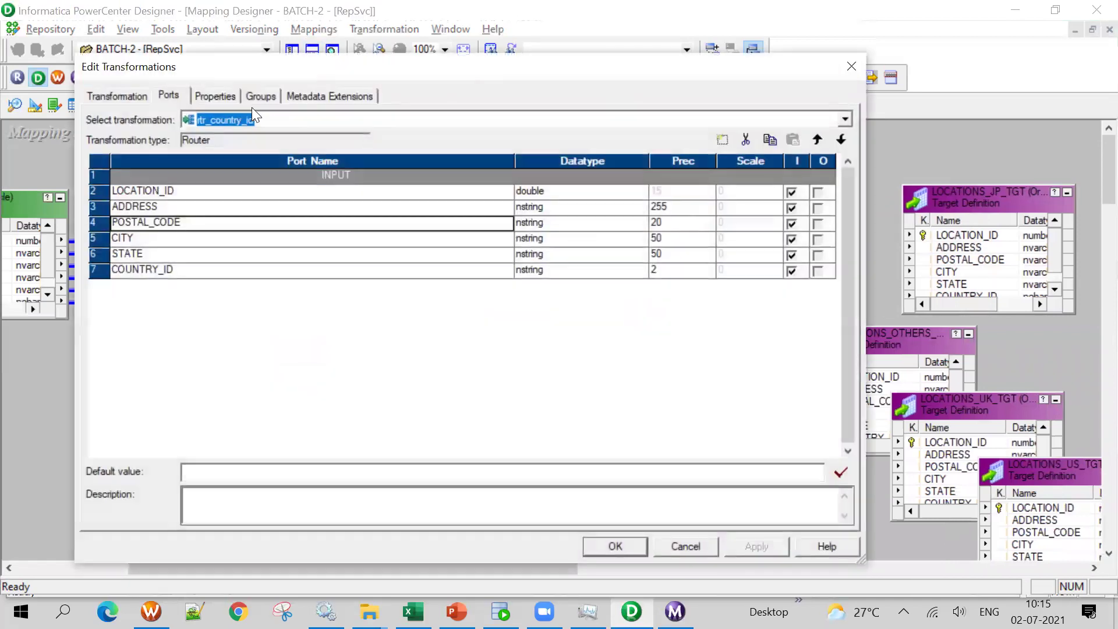
click(256, 96)
click(106, 98)
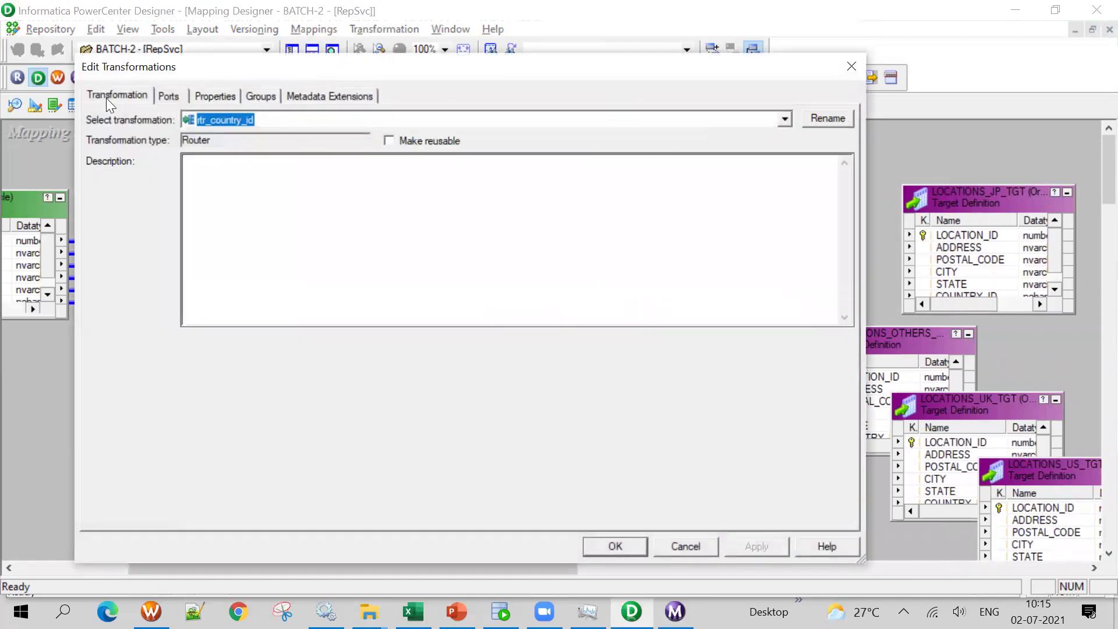
click(174, 96)
click(217, 97)
click(144, 94)
click(175, 97)
click(221, 95)
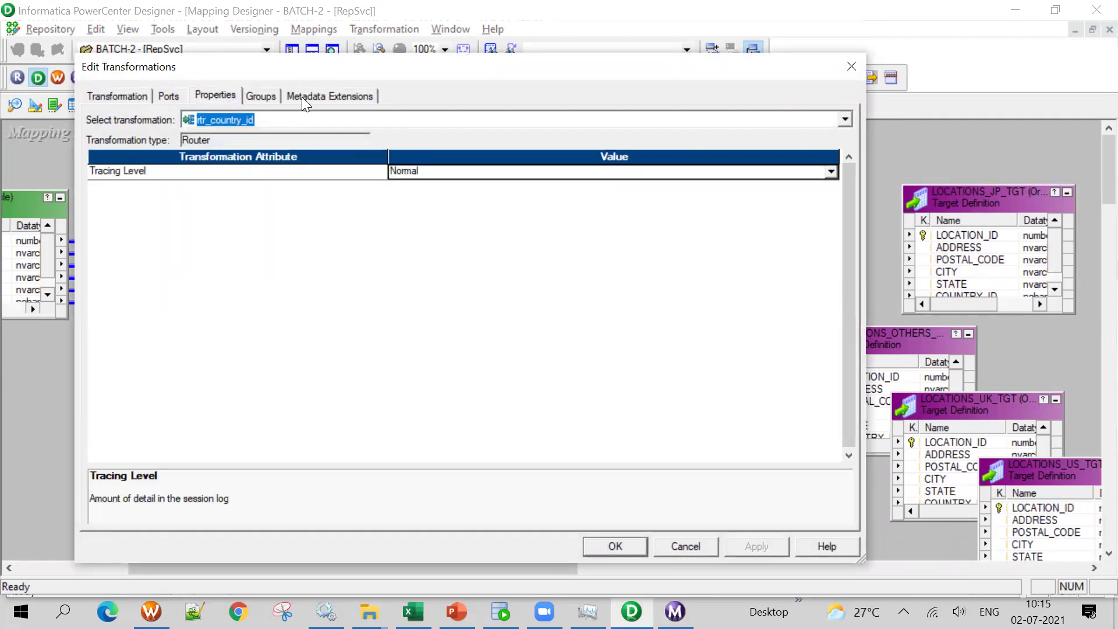
click(262, 94)
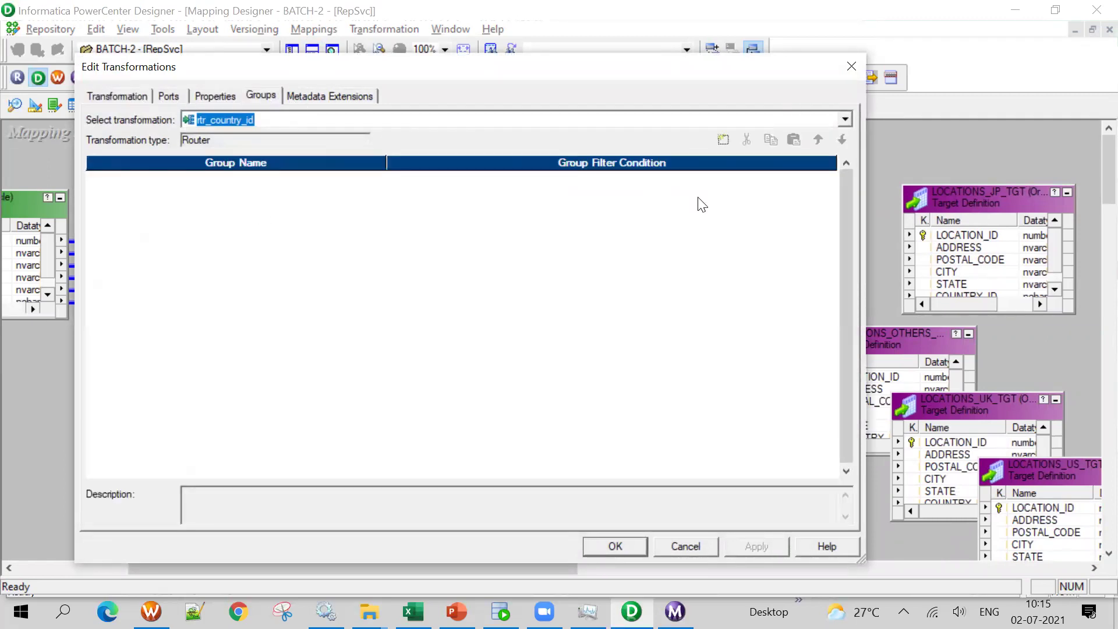
Add an output group named US and copy the COUNTRY_ID='US' condition from the mapping workbook
click(716, 146)
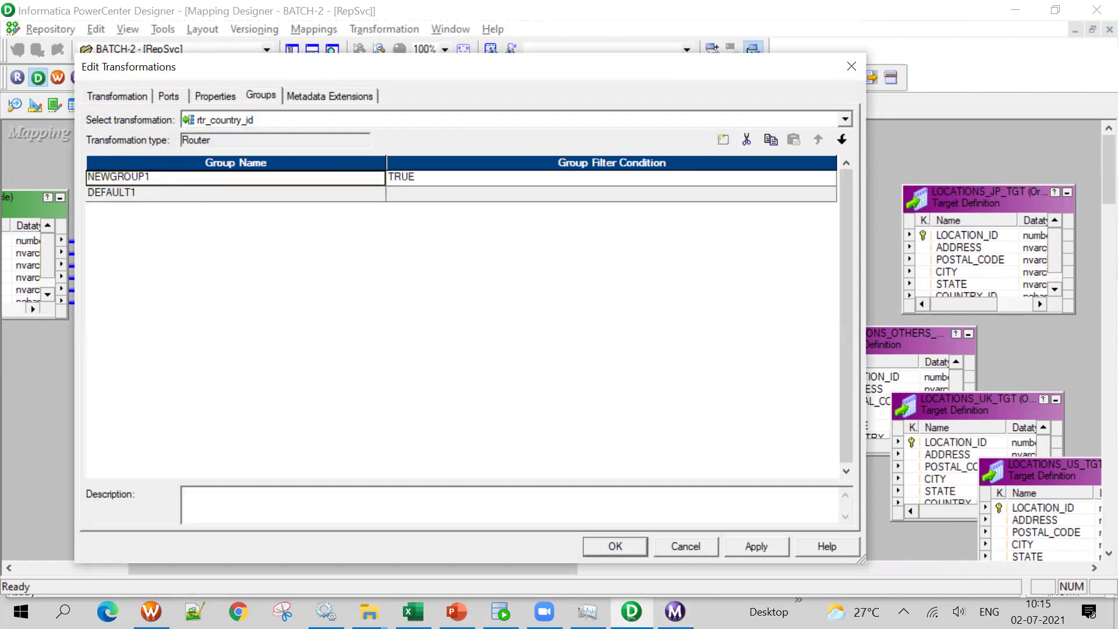
click(413, 611)
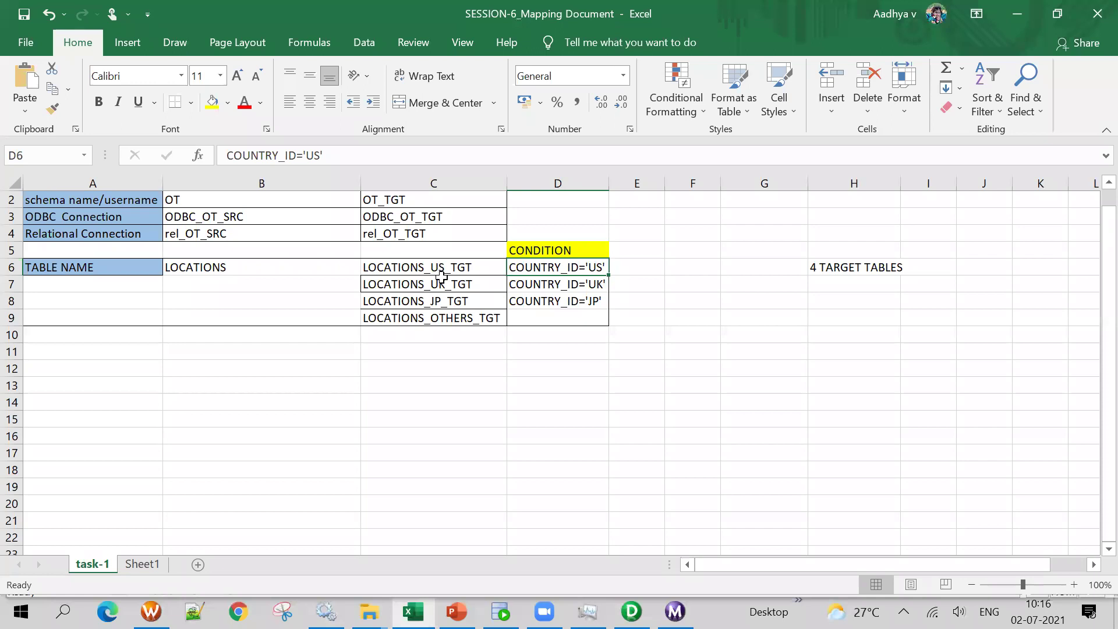
key(alt+Tab)
text(us)
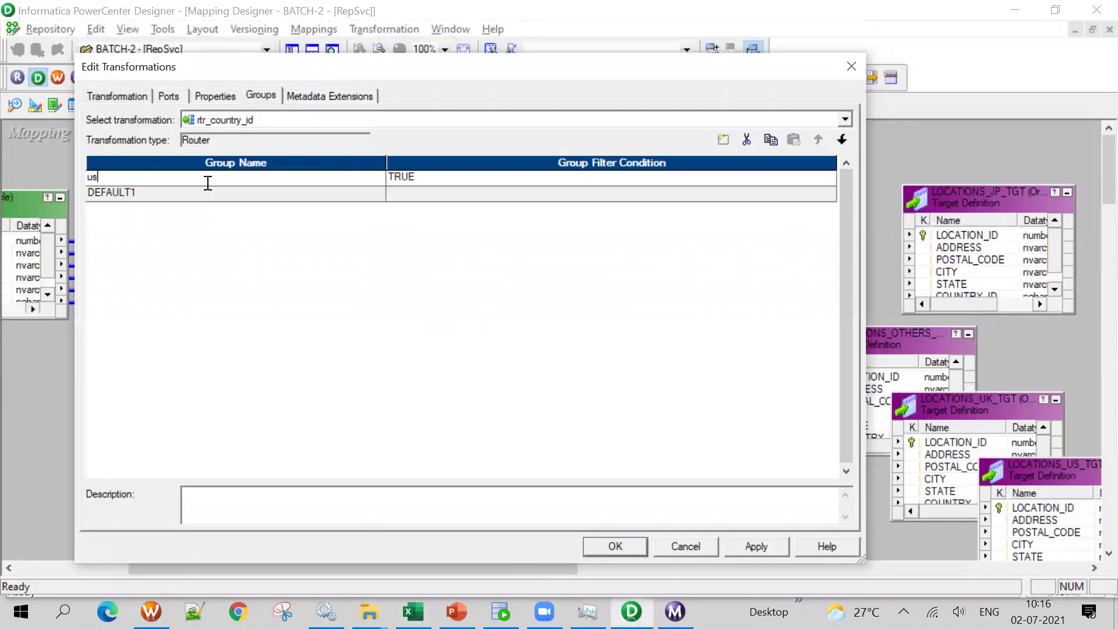
key(Tab)
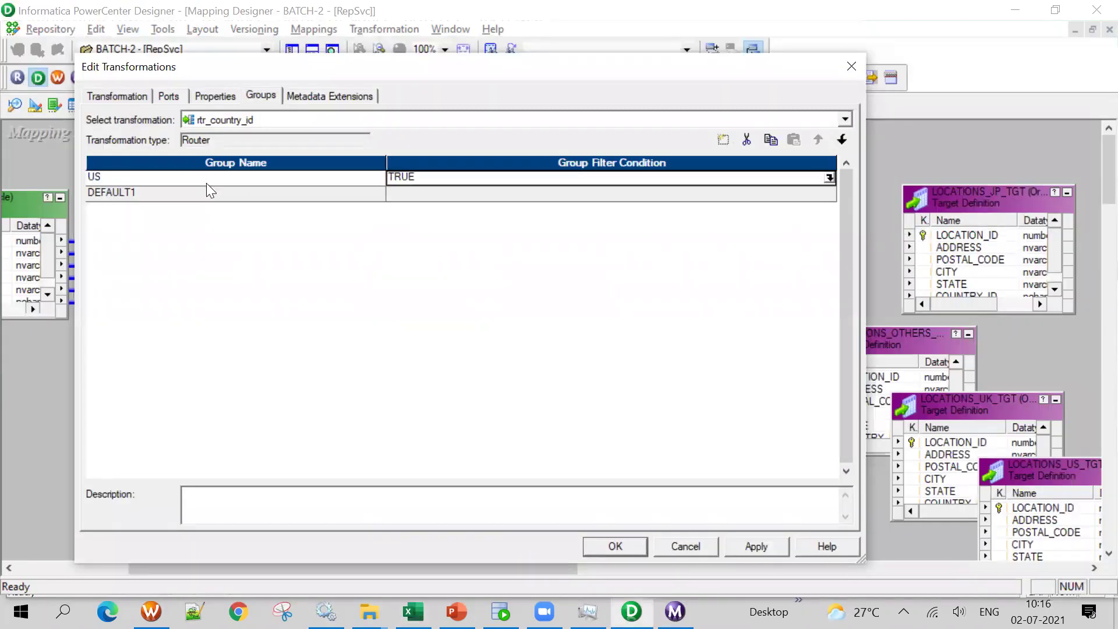
key(alt+Tab)
key(ctrl+c)
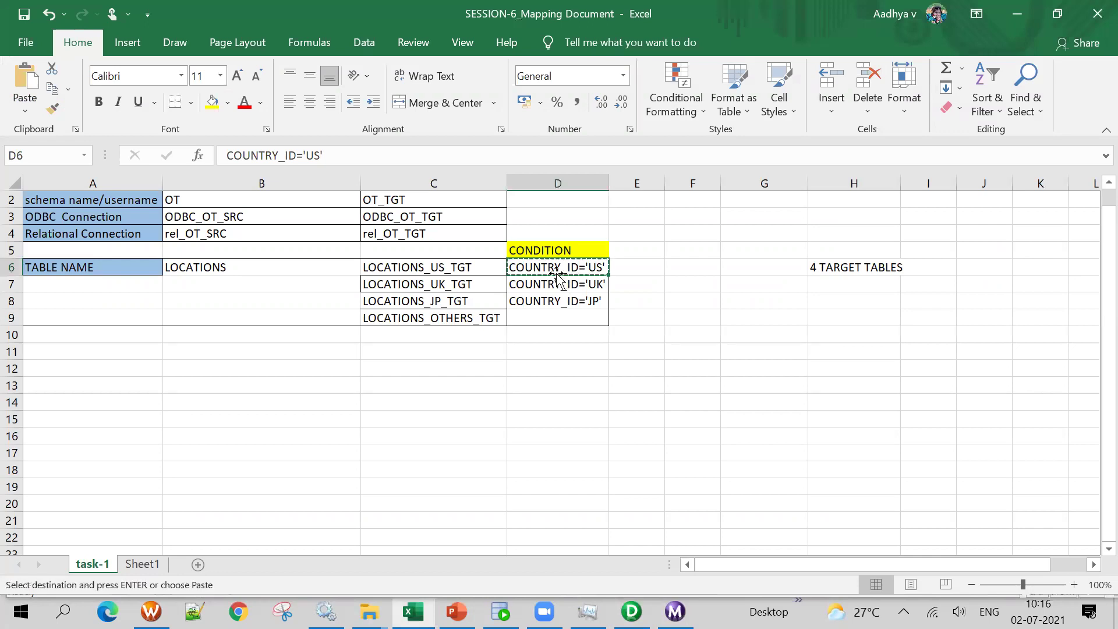
key(alt+Tab)
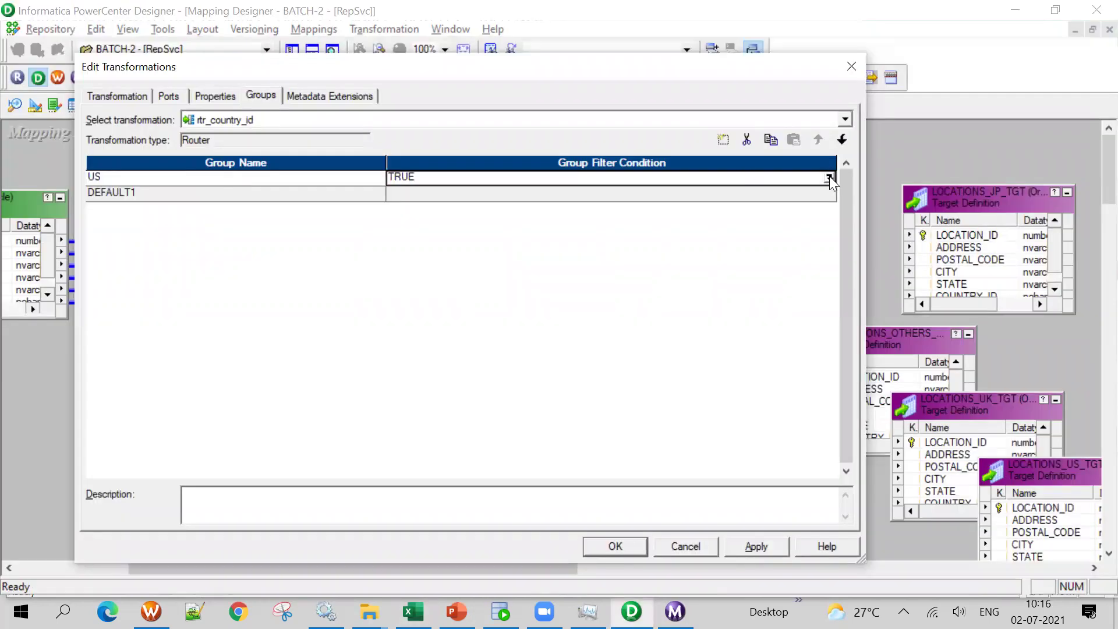
click(830, 176)
Replace the US group's TRUE condition with COUNTRY_ID='US' and save the router settings
click(97, 183)
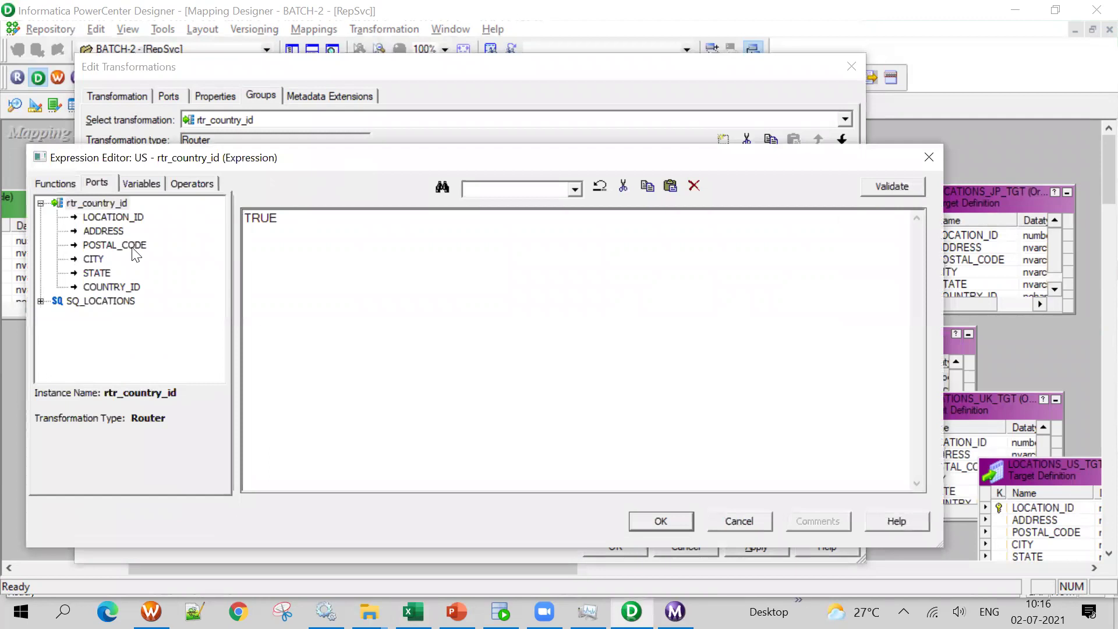
drag(292, 219, 196, 218)
key(Delete)
double_click(137, 285)
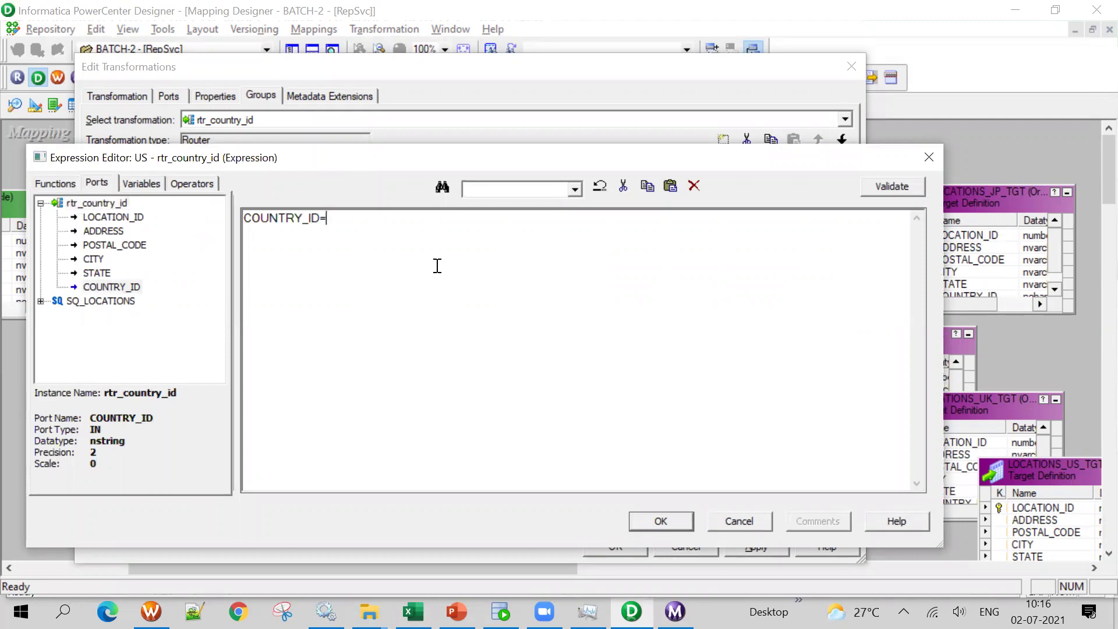
text(='u)
key(BackSpace)
text(US')
click(658, 522)
click(617, 544)
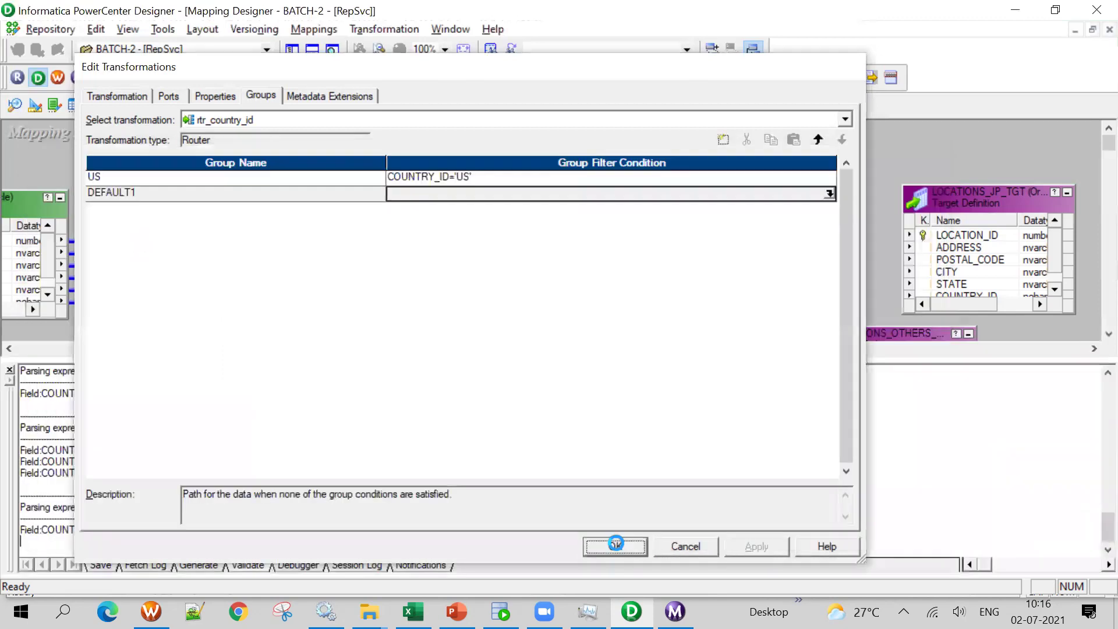
Lengthen the router to reveal its US and DEFAULT1 groups, then review its output groups again
click(312, 51)
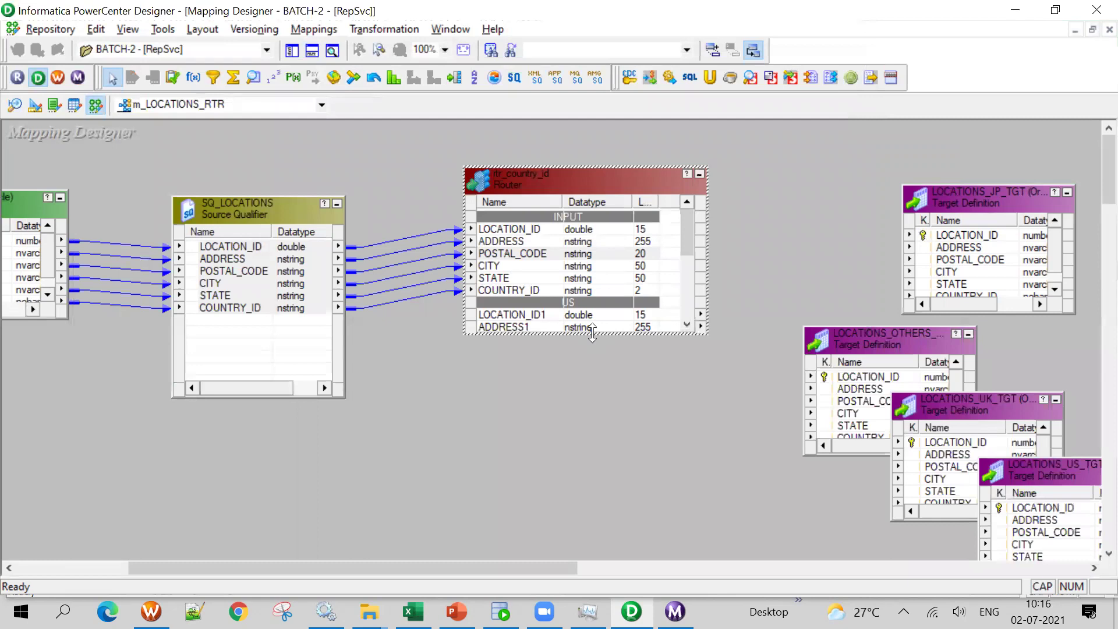
drag(593, 333, 623, 512)
double_click(567, 317)
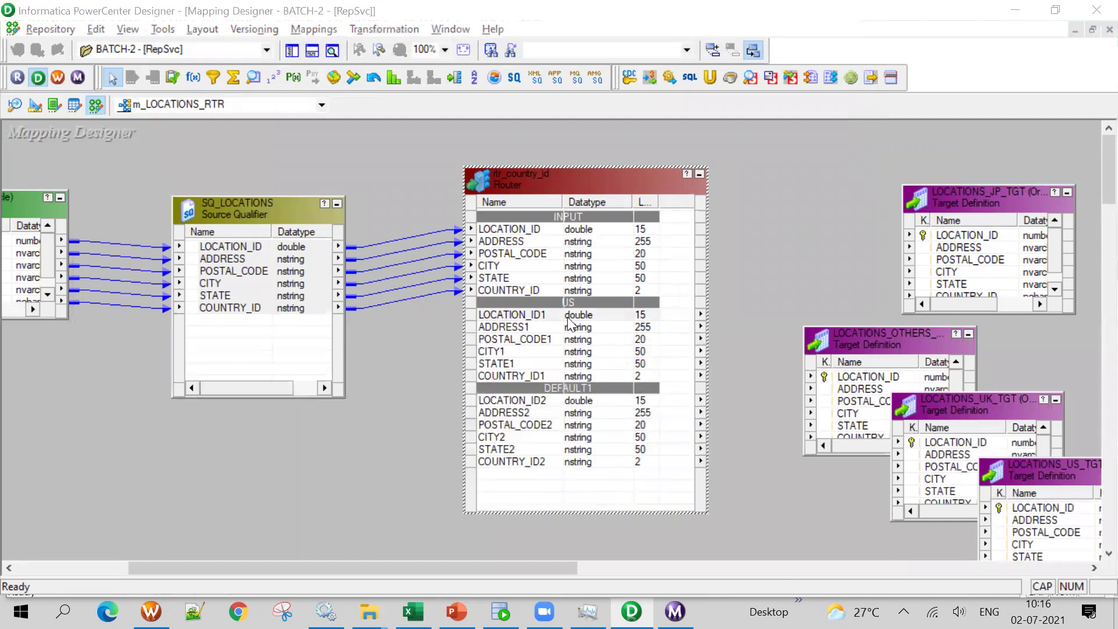
click(258, 98)
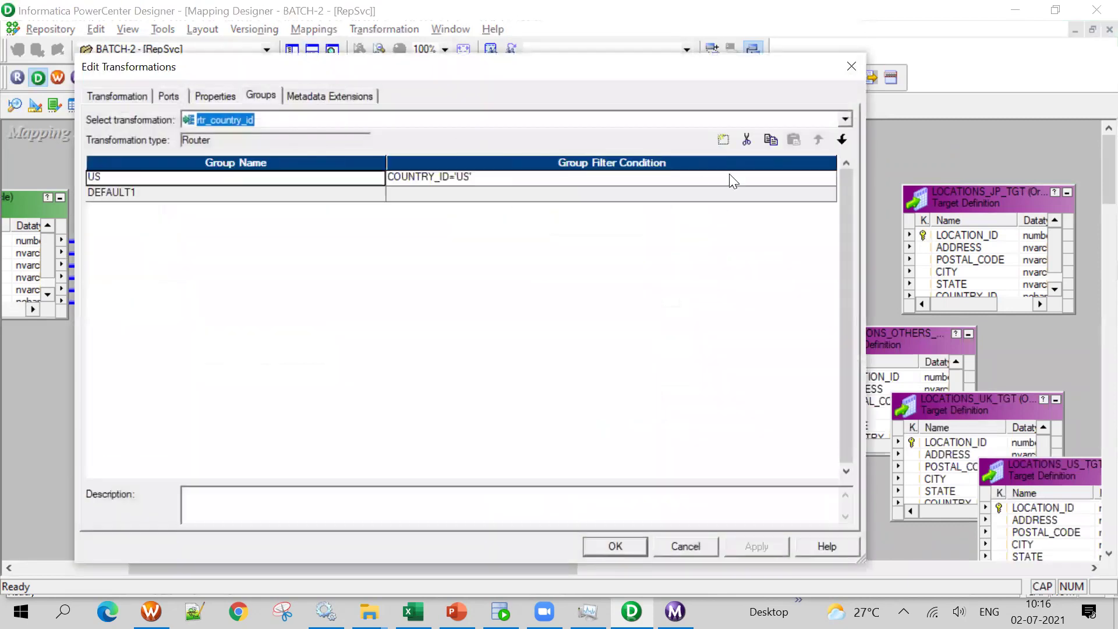
Remove the router's groups, save, and delete the rtr_country_id router
click(747, 140)
click(612, 551)
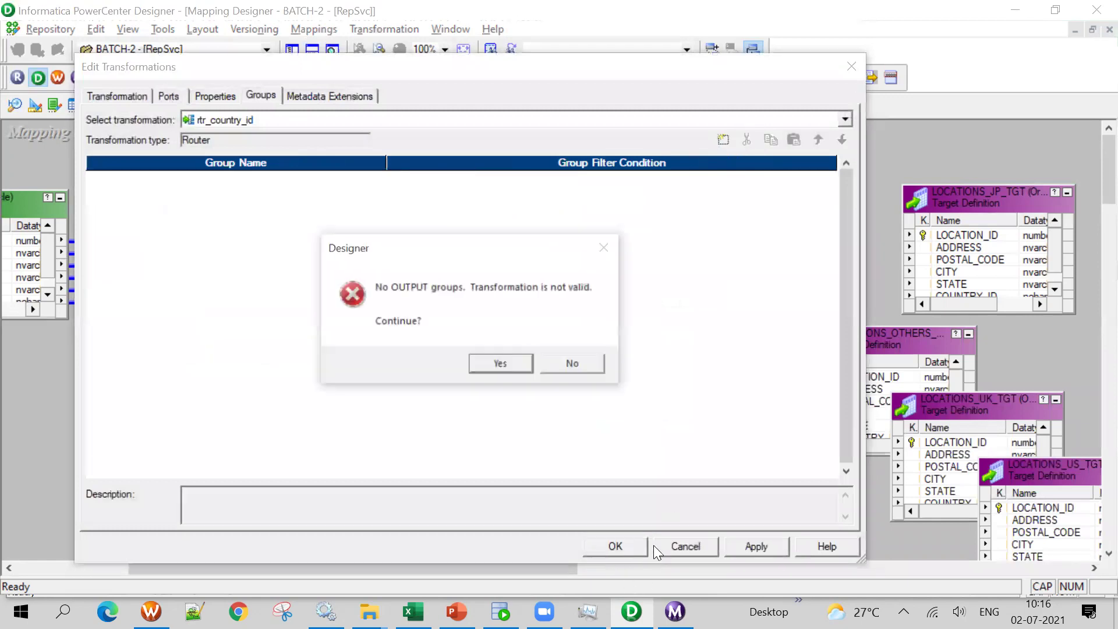
click(499, 367)
key(ctrl+s)
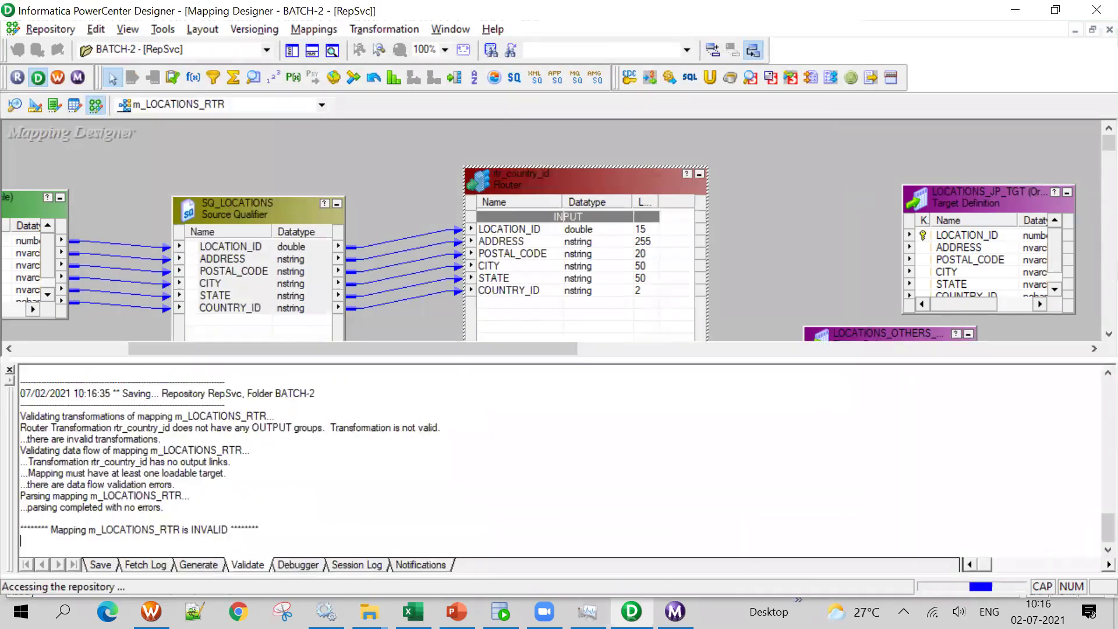
click(313, 52)
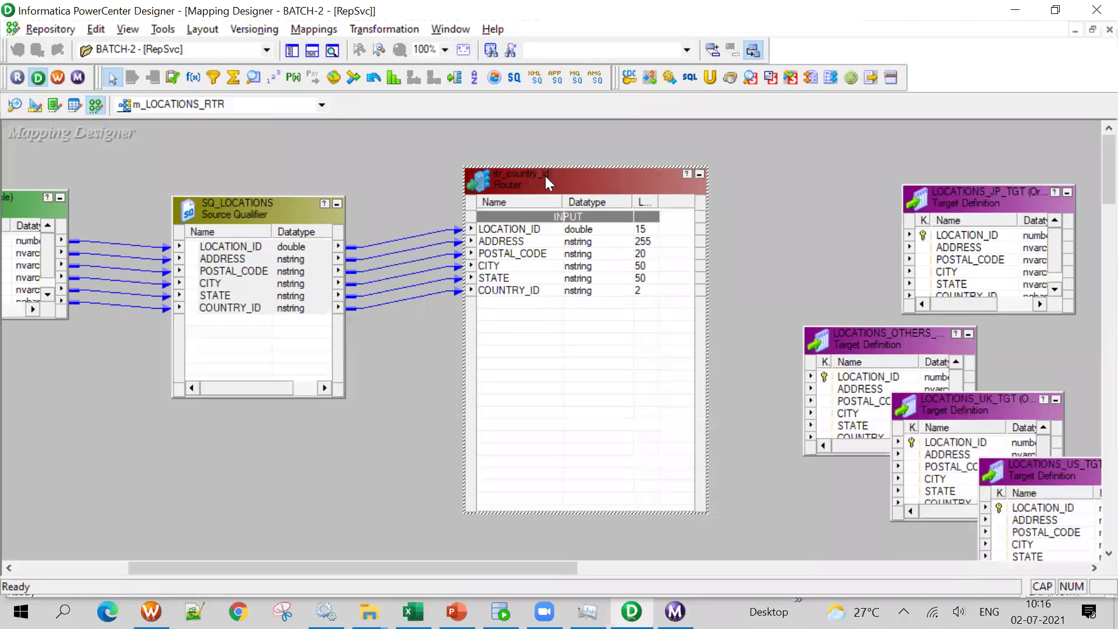
key(Delete)
click(616, 346)
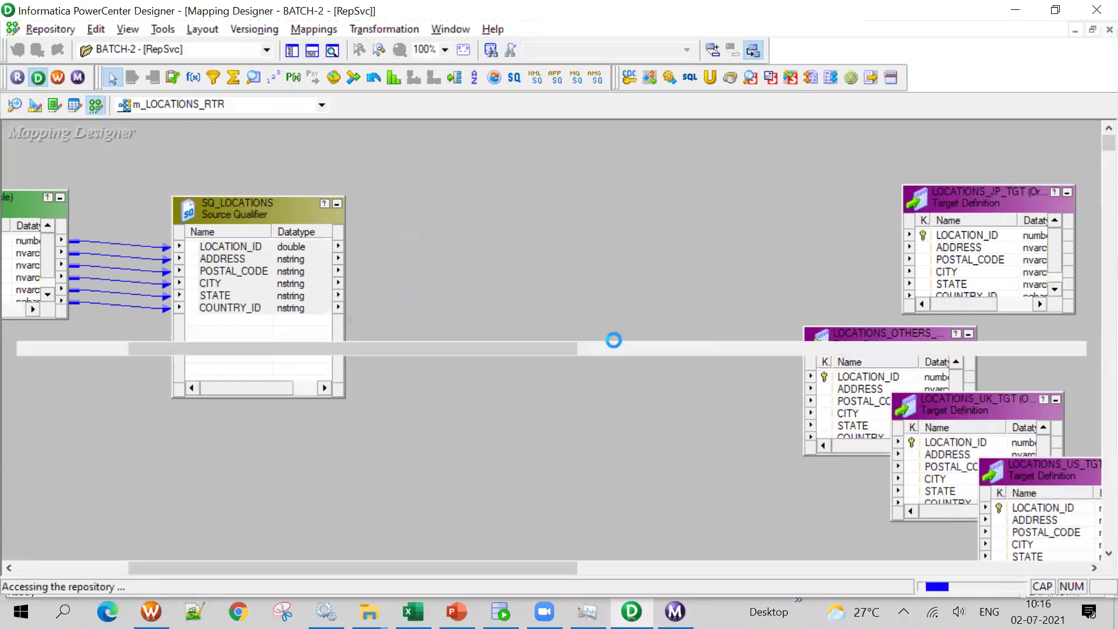
click(314, 52)
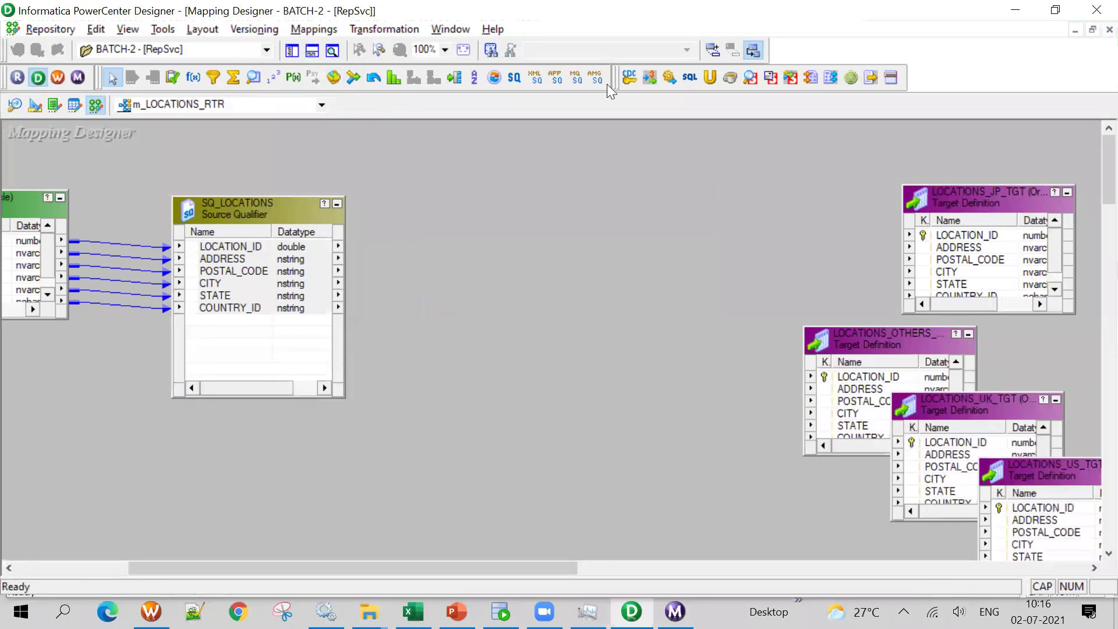
Draw a new RTRTRANS router, link all six SQ_LOCATIONS ports into it, and open its settings
click(455, 77)
drag(436, 207, 590, 403)
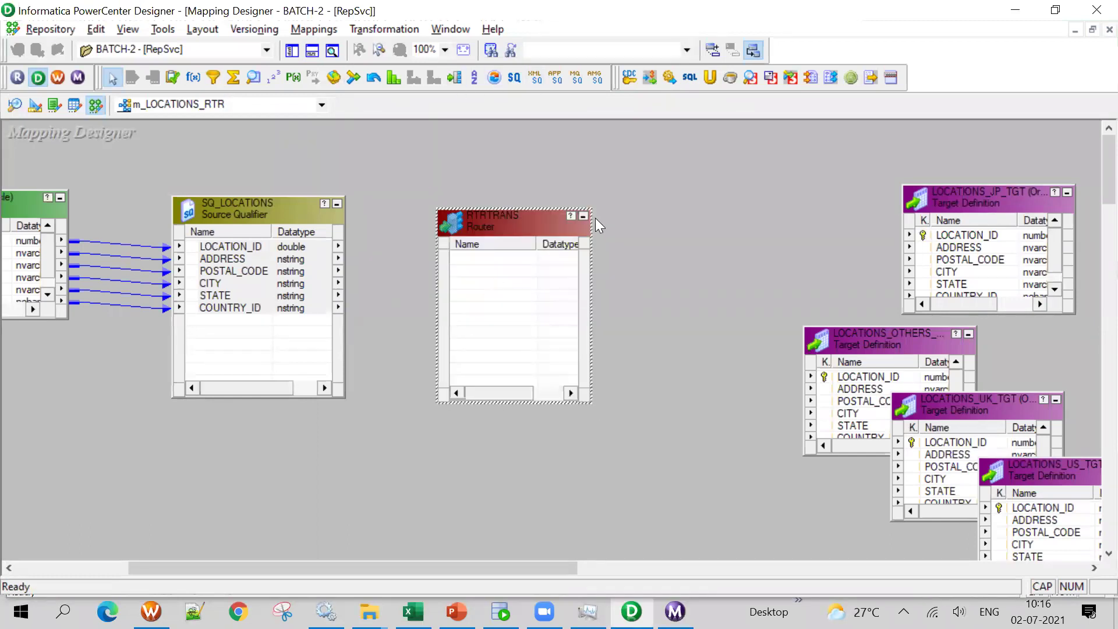
drag(259, 250, 243, 297)
drag(238, 248, 507, 286)
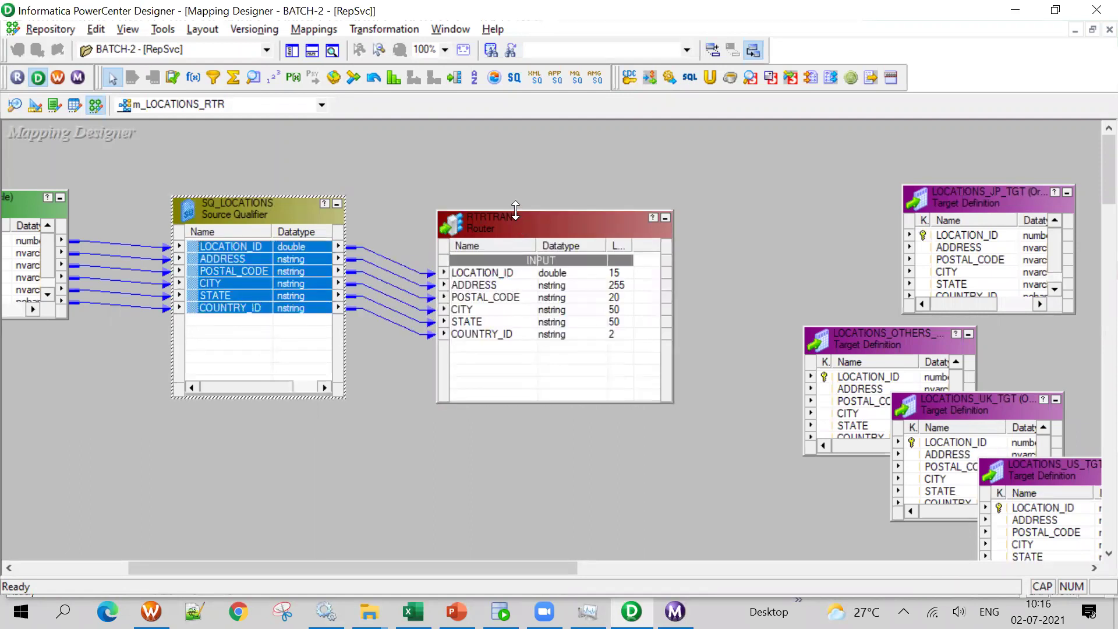
drag(515, 210, 515, 180)
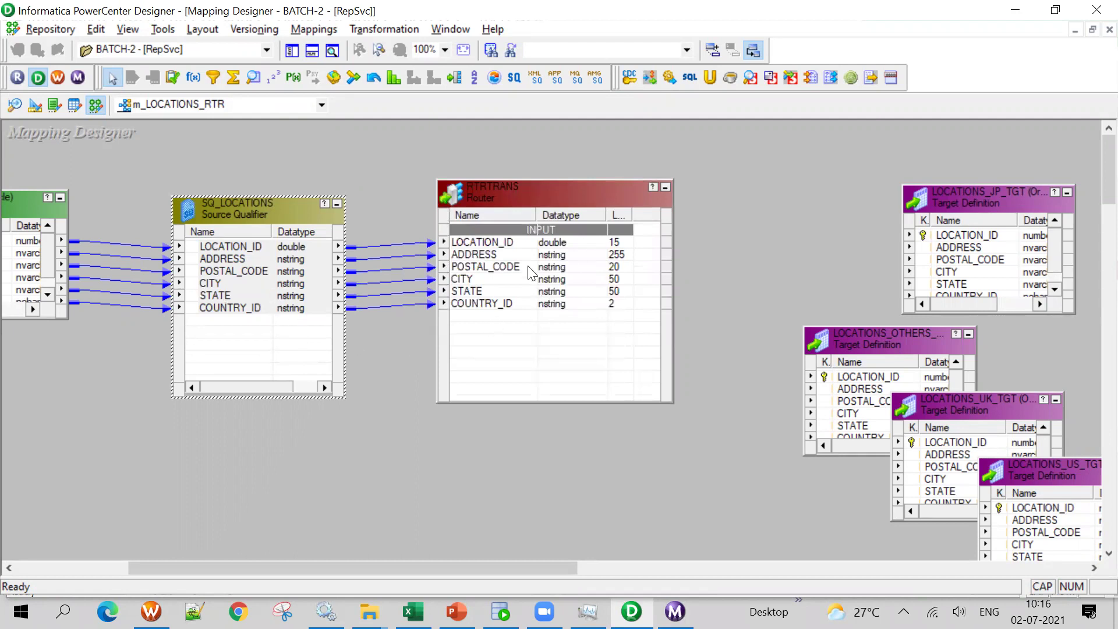
double_click(477, 302)
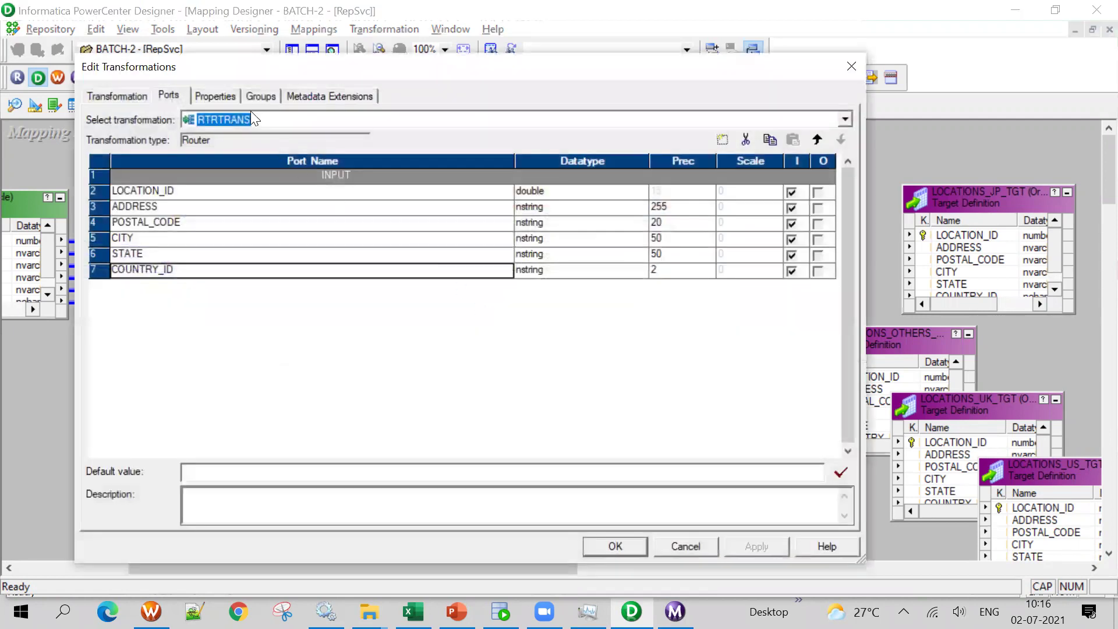
Work briefly in another window, then return to the RTRTRANS router's settings
key(alt+Tab)
drag(559, 269, 552, 309)
click(556, 267)
click(576, 284)
click(578, 301)
click(571, 319)
key(alt+Tab)
Add a new output group to the RTRTRANS router and name it US
click(257, 97)
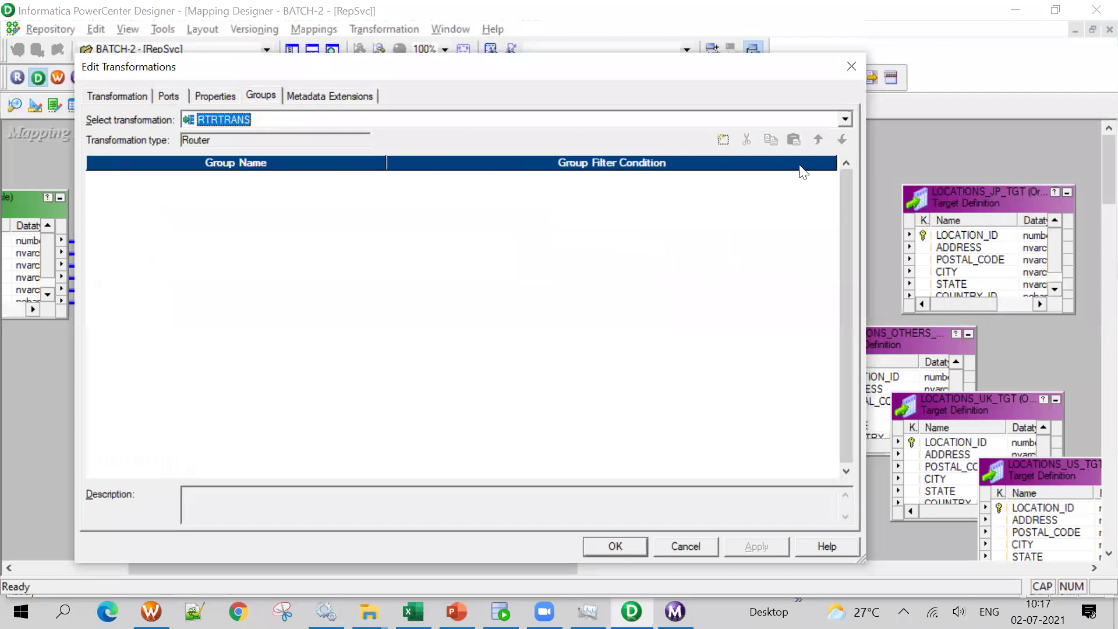
click(723, 140)
click(174, 181)
text(US)
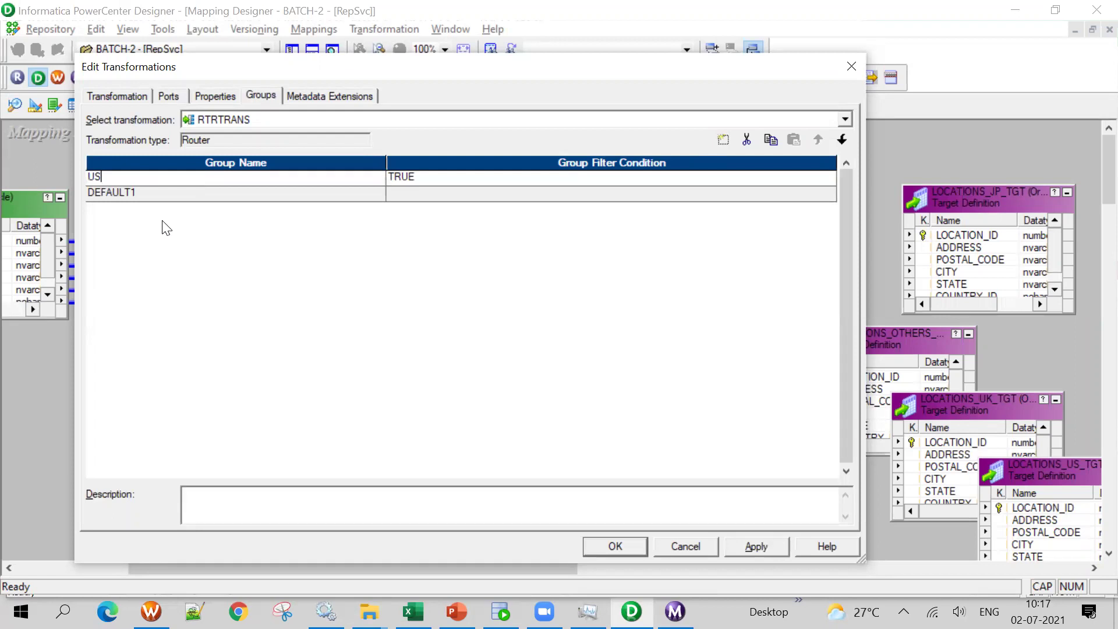
key(Tab)
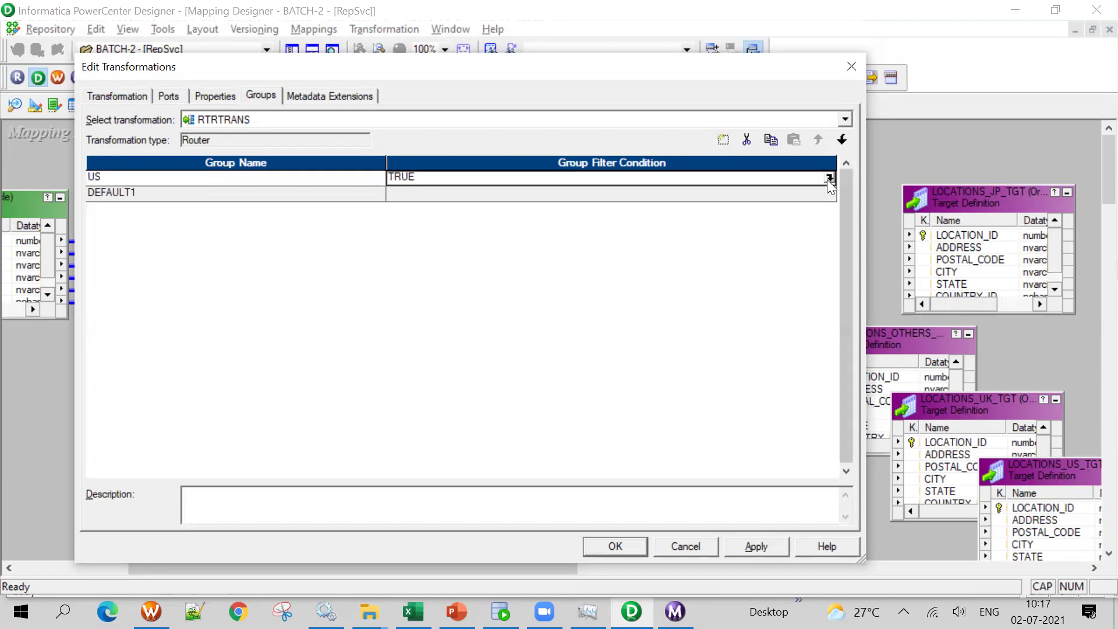
Set the US group's filter to COUNTRY_ID='US', validate it, and apply the change
click(830, 177)
double_click(312, 218)
text(COUNTRY_ID='US')
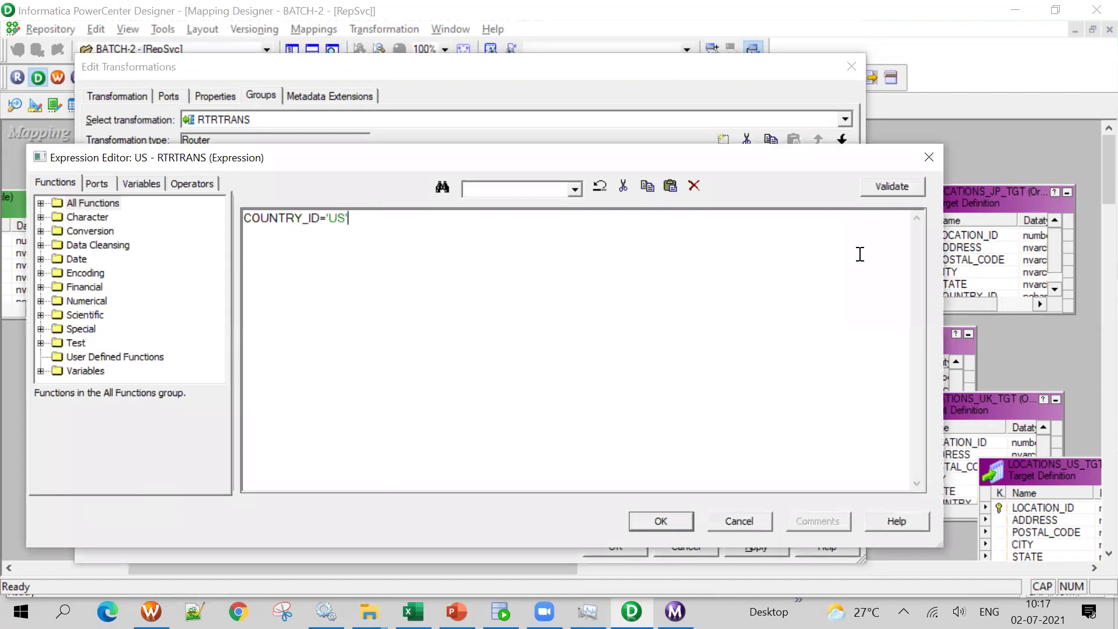
click(894, 190)
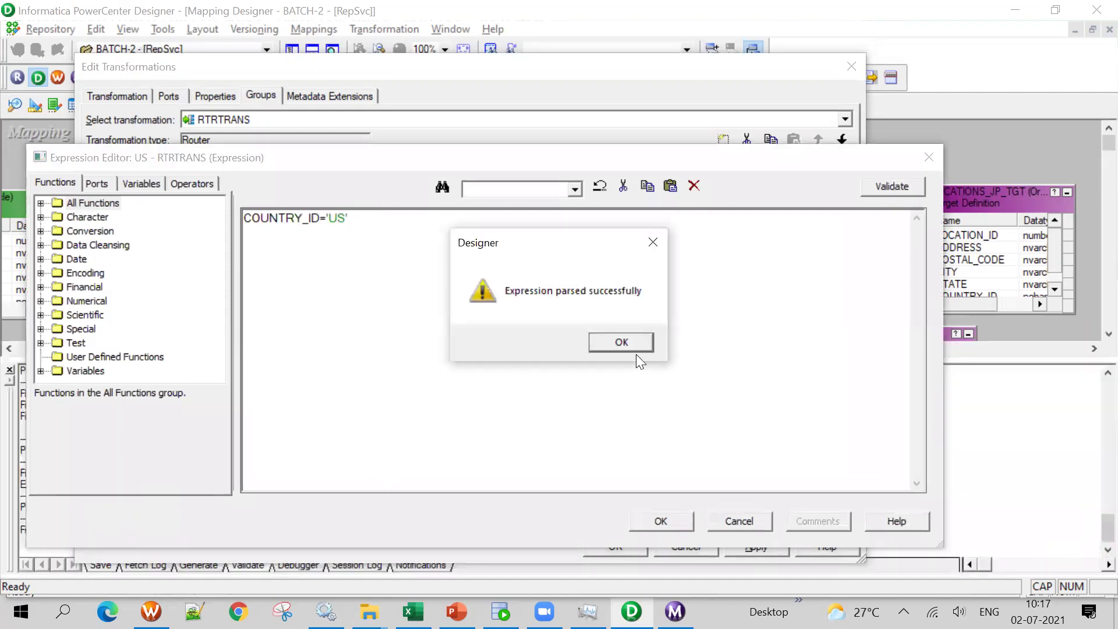
click(631, 343)
click(683, 520)
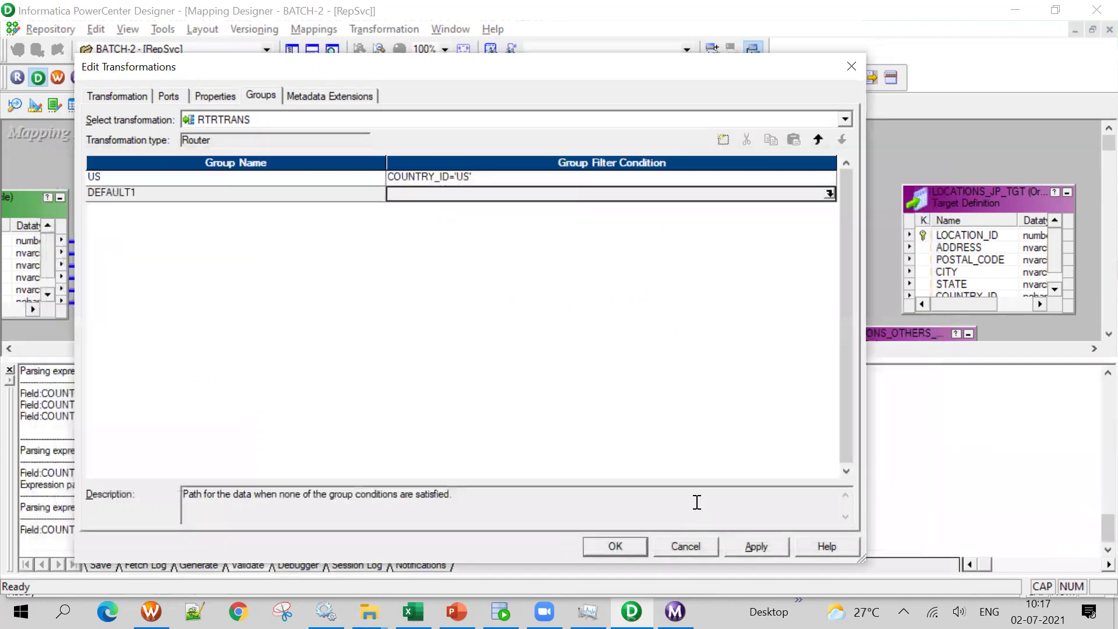
click(616, 546)
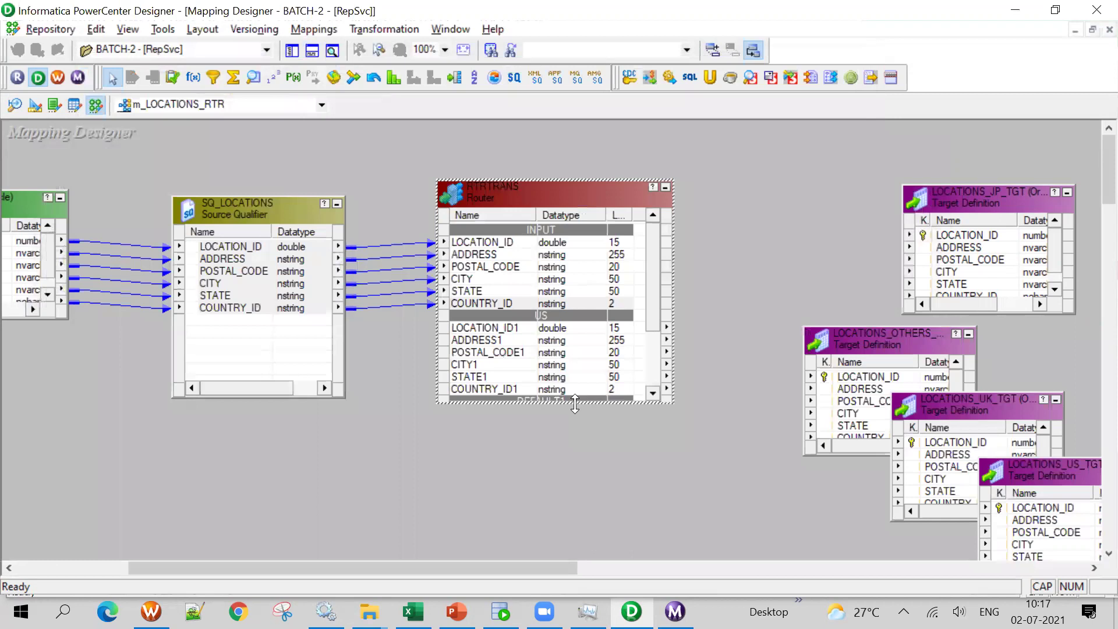
Enlarge RTRTRANS downward and move it up-right so INPUT, US and DEFAULT1 groups show
drag(575, 404, 575, 526)
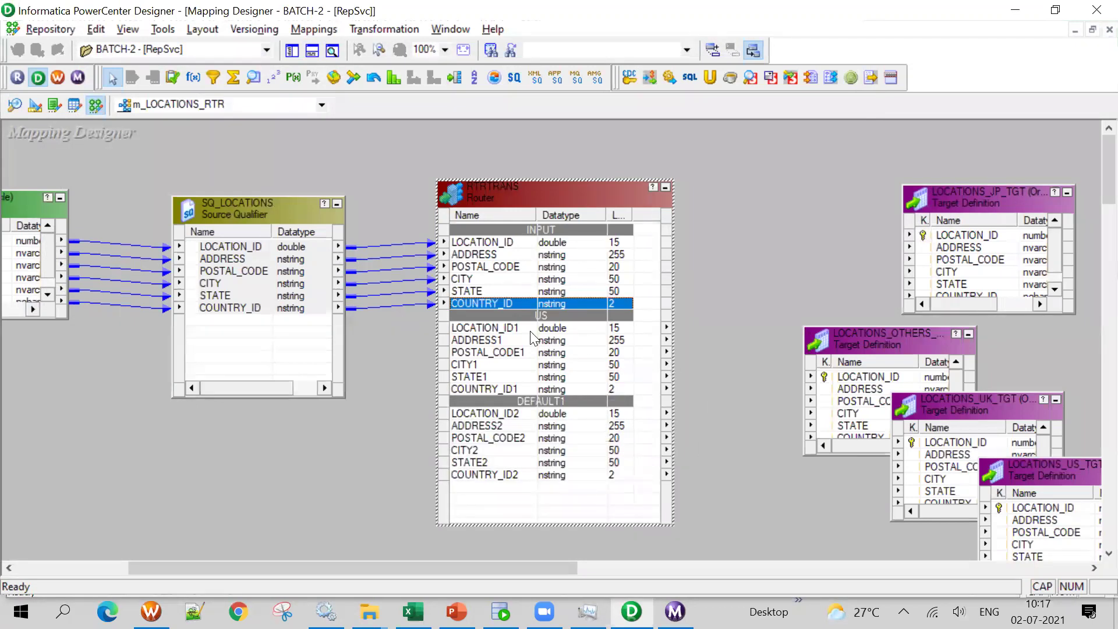
drag(537, 191, 579, 150)
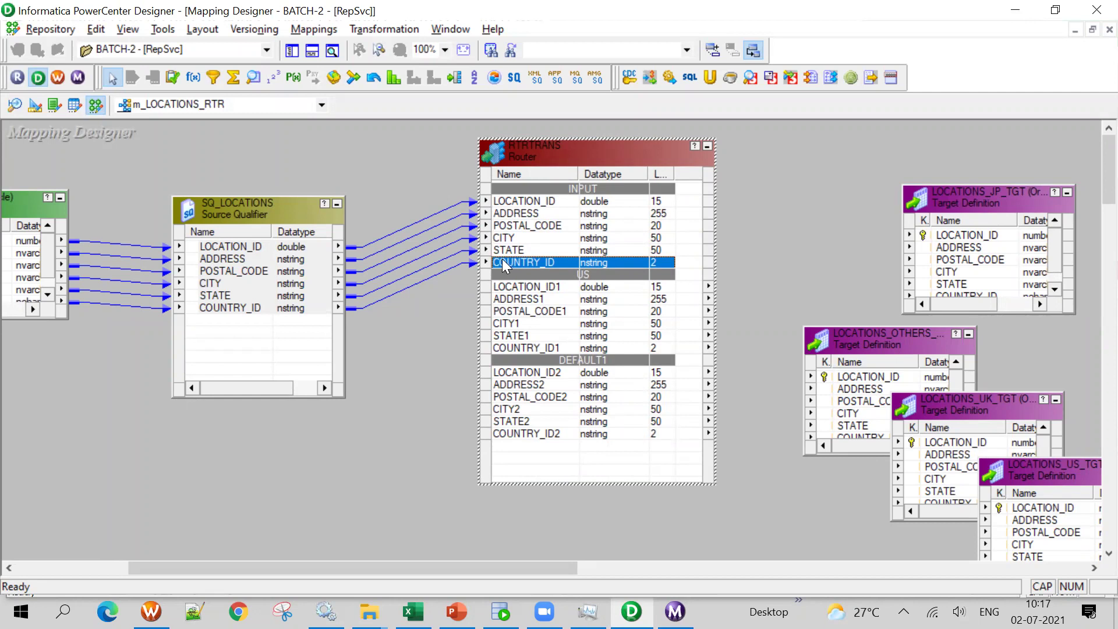
double_click(535, 291)
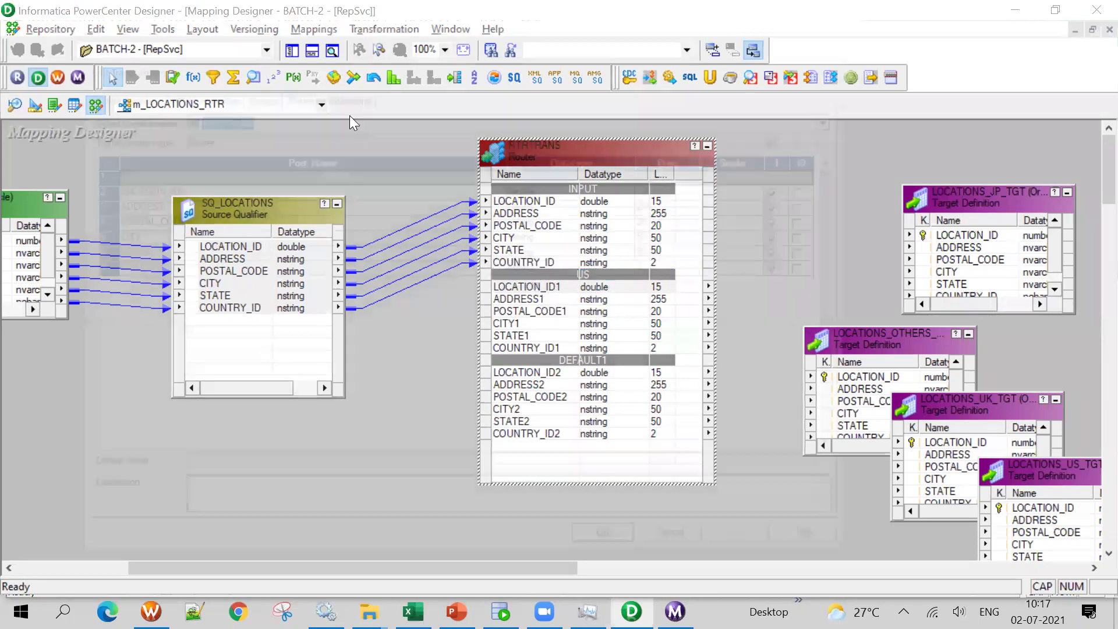
click(256, 93)
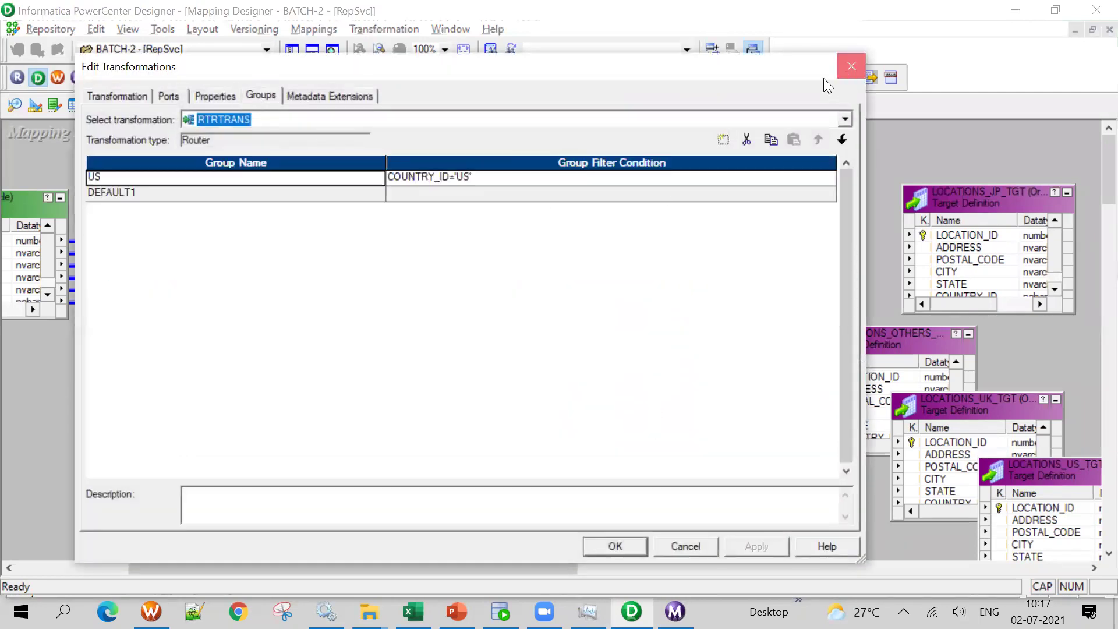
click(852, 66)
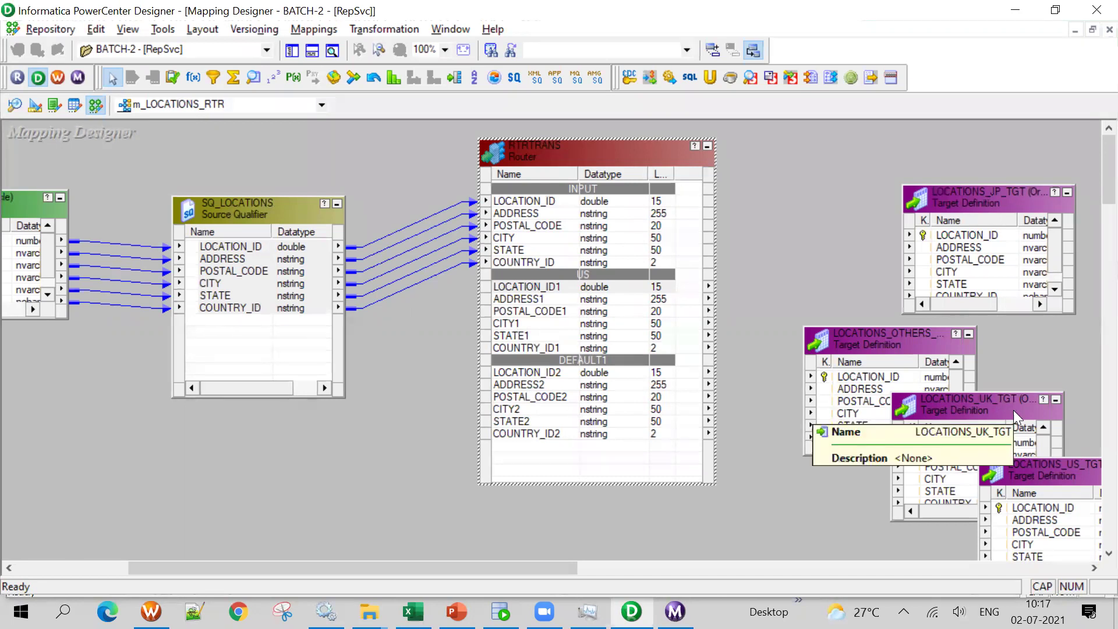
drag(575, 153, 565, 145)
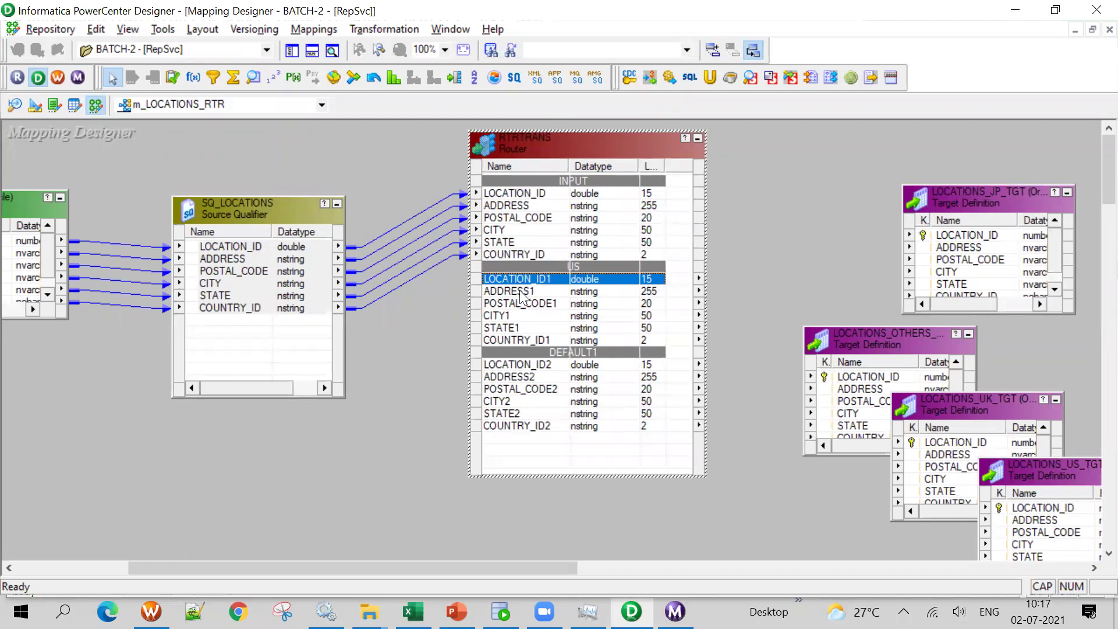
double_click(517, 284)
Add another output group to the RTRTRANS router named UK
click(263, 96)
click(723, 141)
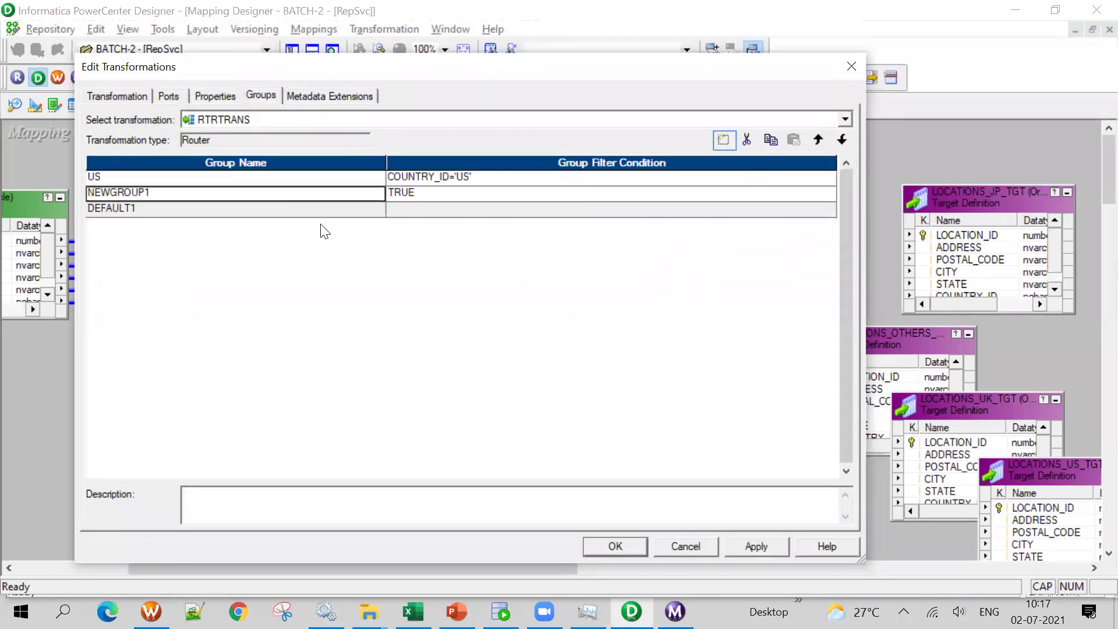
text(UK)
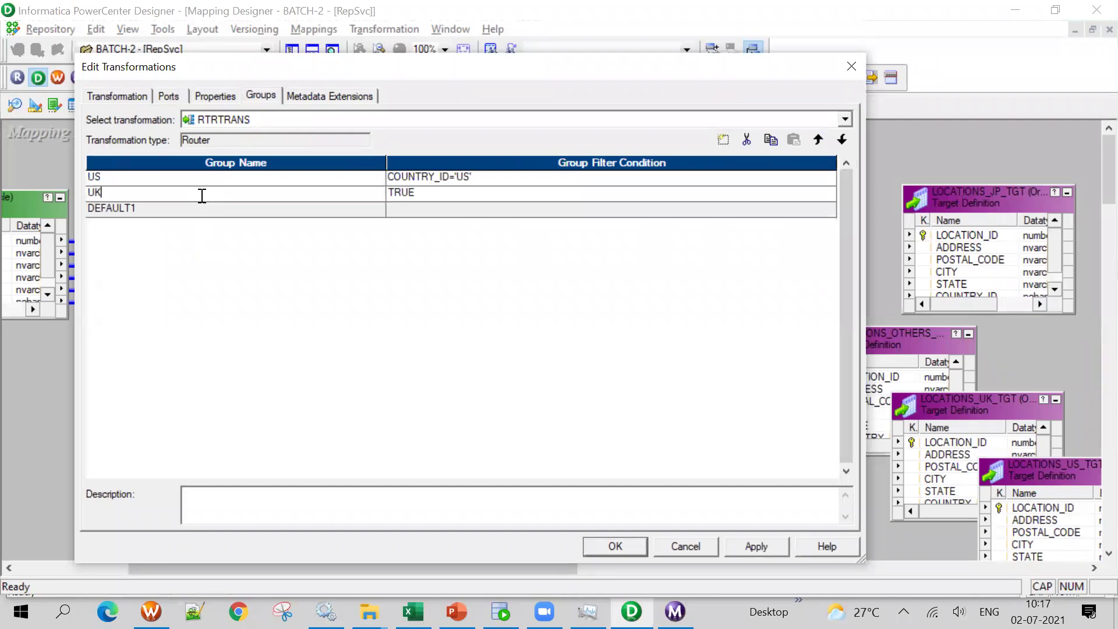
key(Tab)
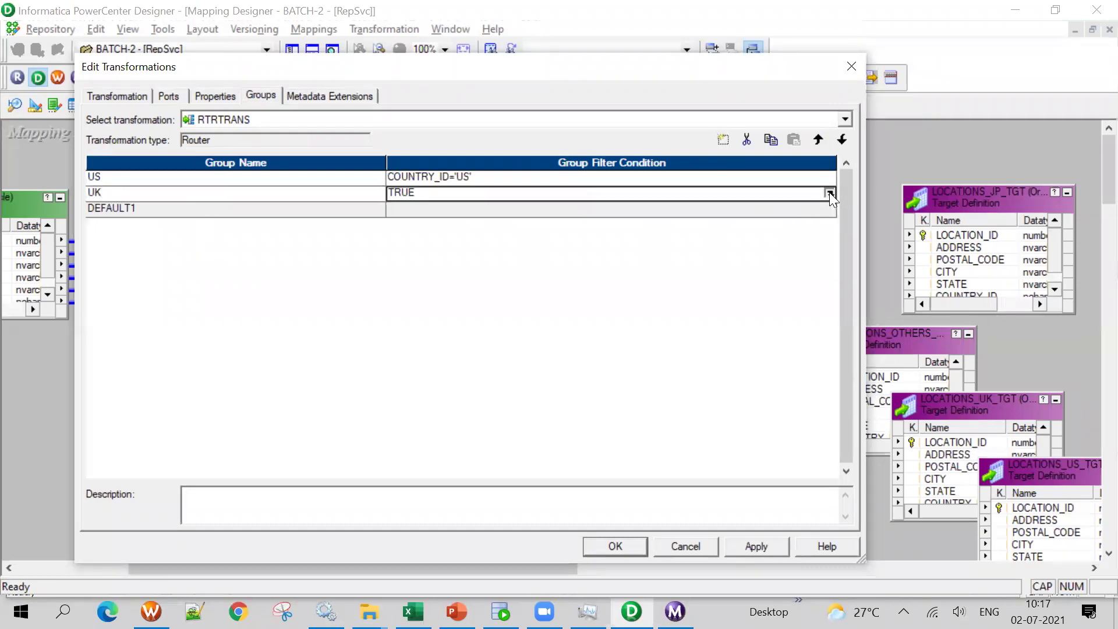
Set the UK group's filter to COUNTRY_ID='UK' by editing the pasted US condition
click(829, 194)
click(132, 186)
click(106, 189)
double_click(303, 215)
text(COUNTRY_ID='US')
key(BackSpace)
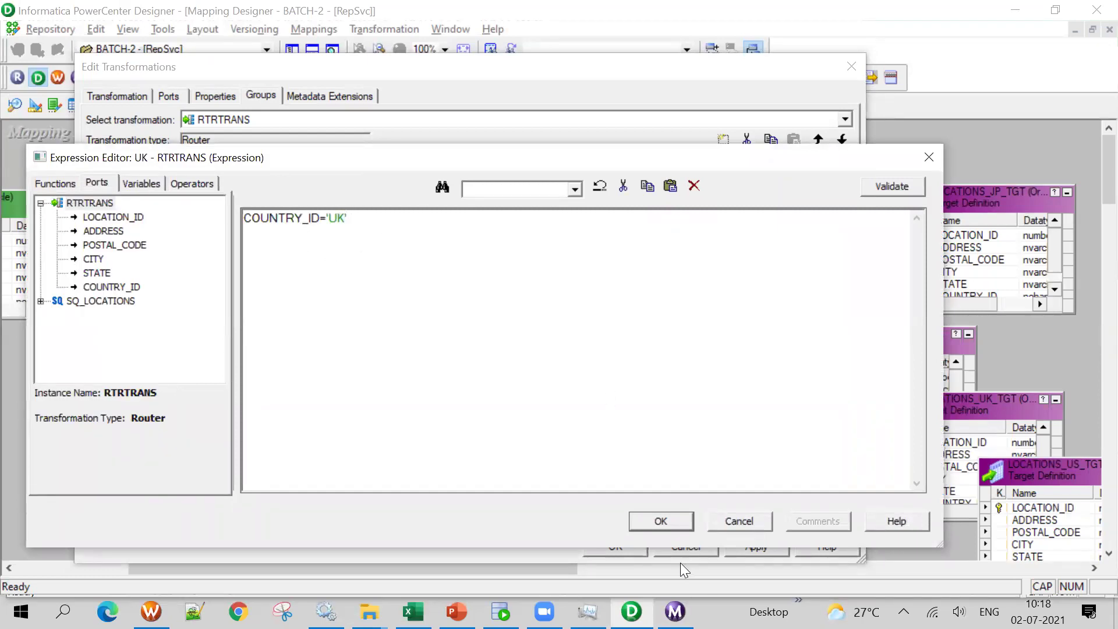
click(635, 520)
click(611, 542)
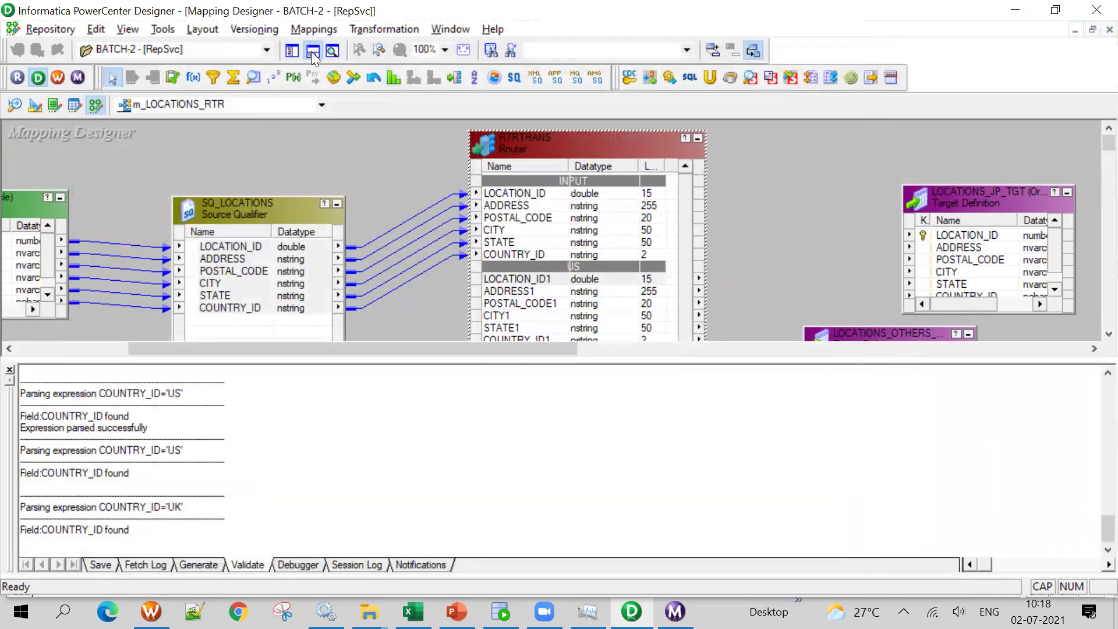
click(312, 51)
Add a new RTRTRANS output group named JP directly after the UK group
double_click(525, 270)
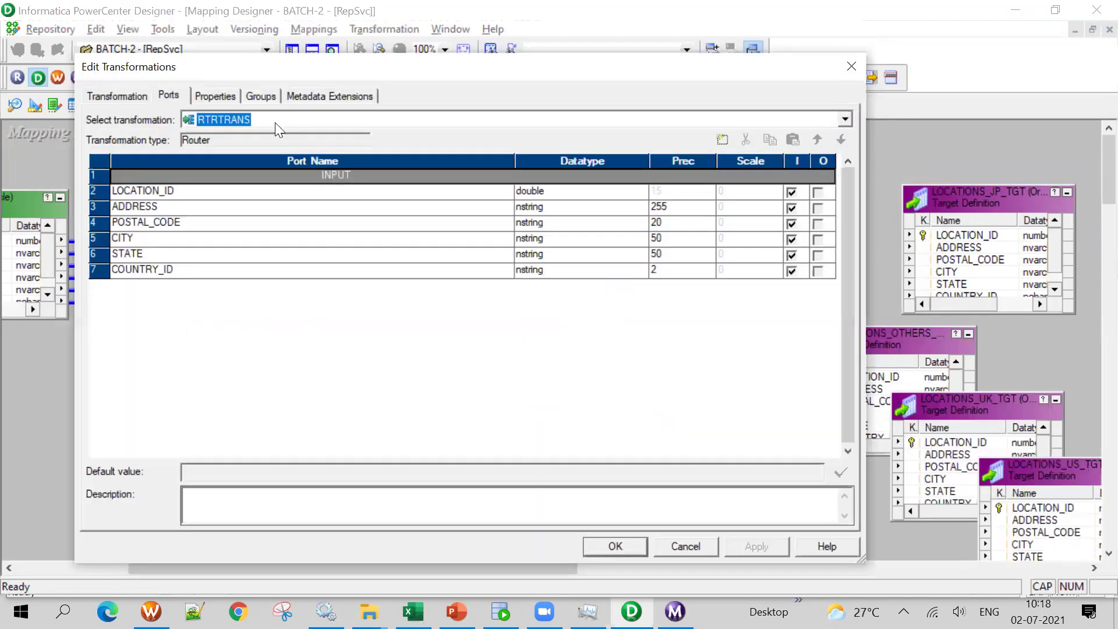
click(261, 96)
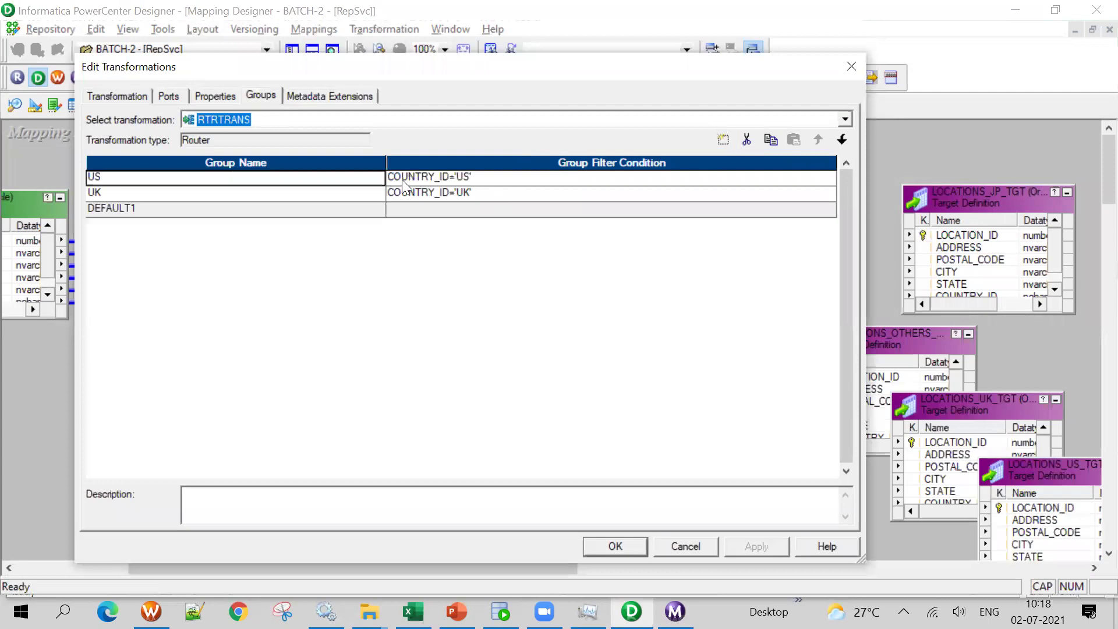
click(332, 191)
click(724, 142)
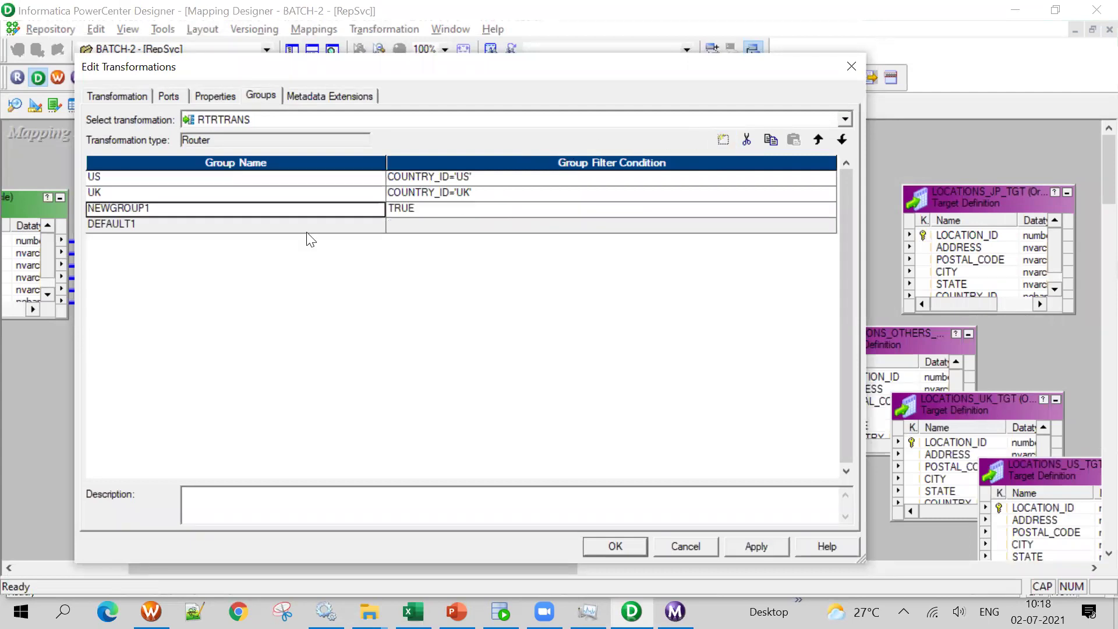
text(JP)
click(517, 228)
Replace the JP group's TRUE condition with COUNTRY_ID='JP' using the port list
click(738, 208)
click(829, 210)
drag(317, 249, 210, 225)
key(Delete)
click(113, 188)
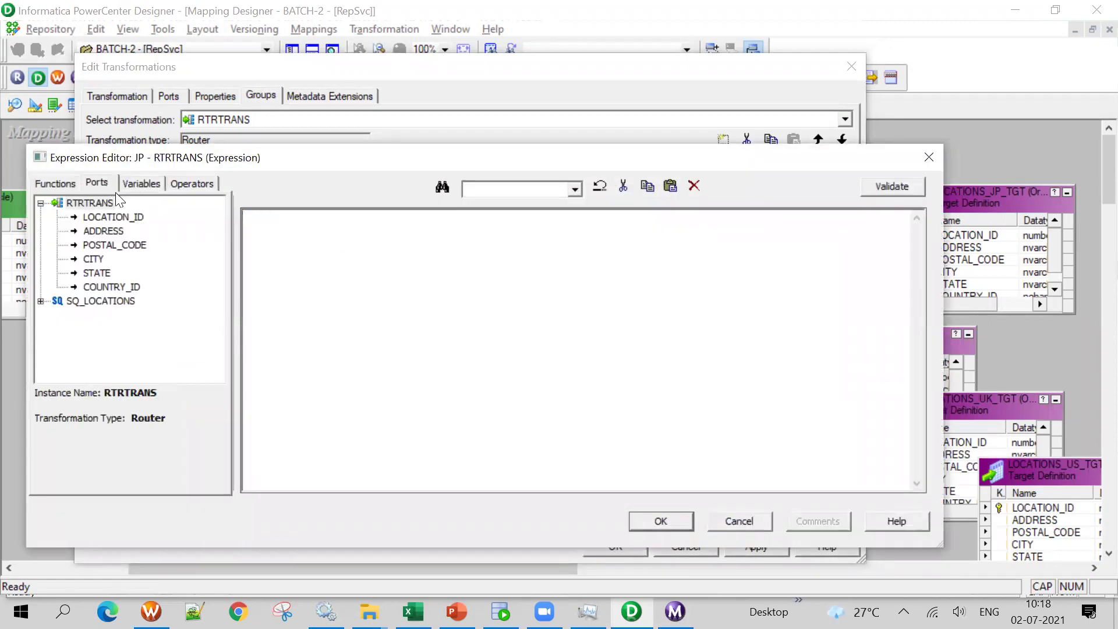
double_click(121, 288)
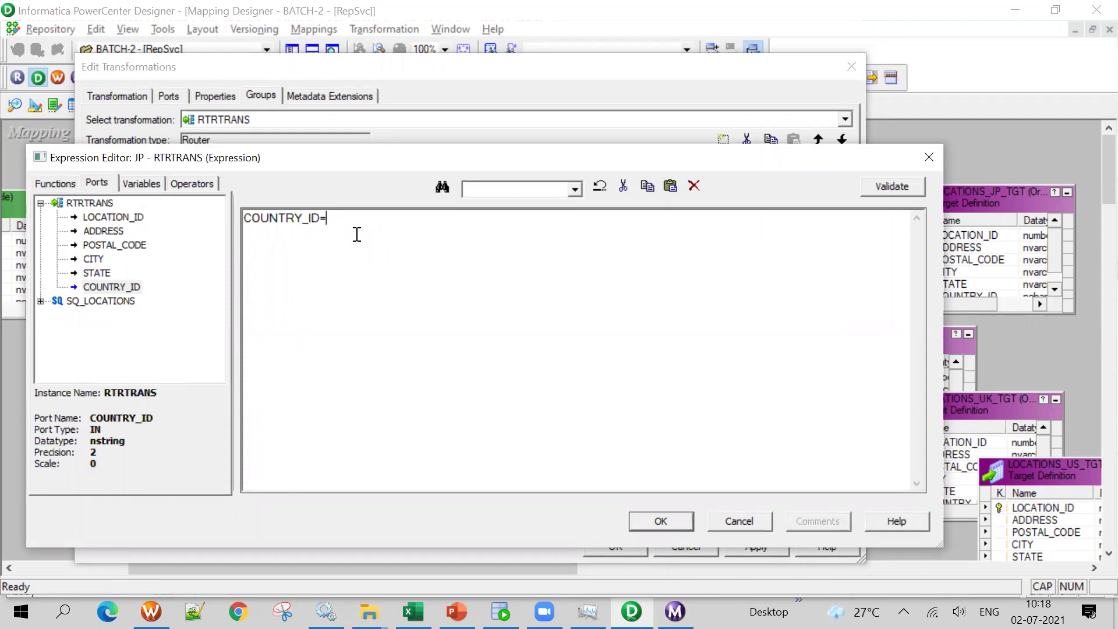
text(='jp)
Confirm the JP filter, close the router editor, and save m_LOCATIONS_RTR
click(663, 522)
click(612, 548)
key(ctrl+s)
click(314, 50)
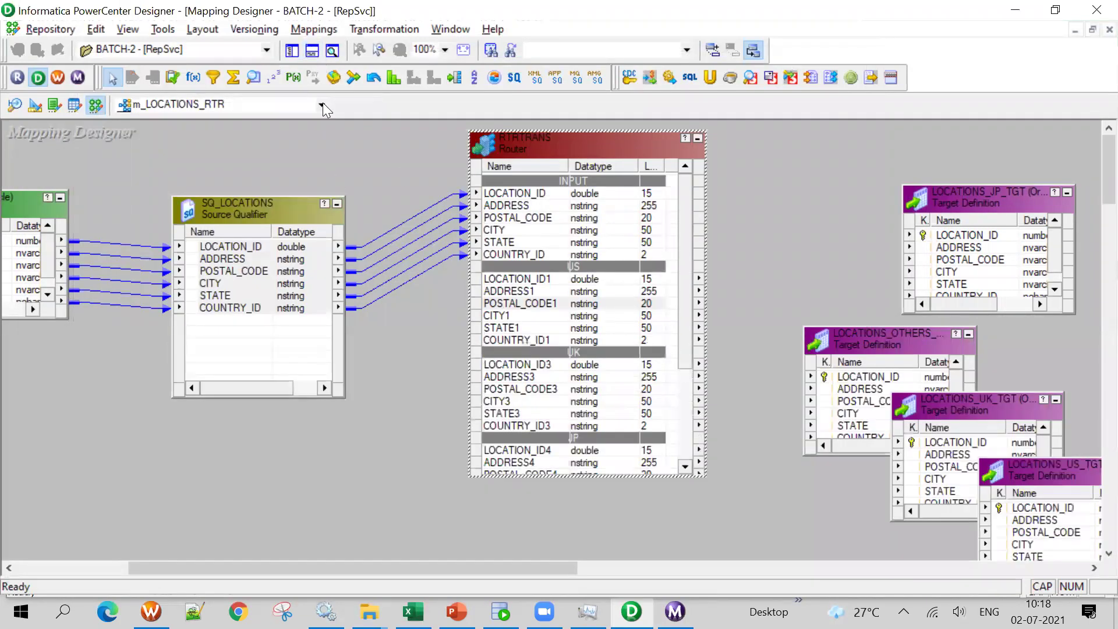
click(255, 106)
key(Escape)
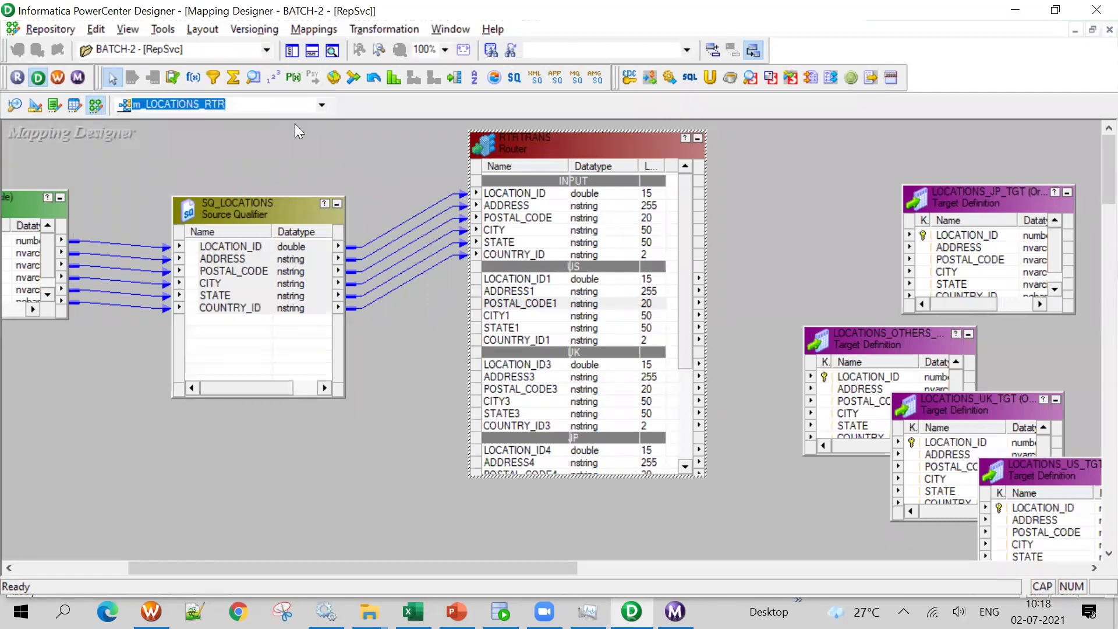
key(alt+Down)
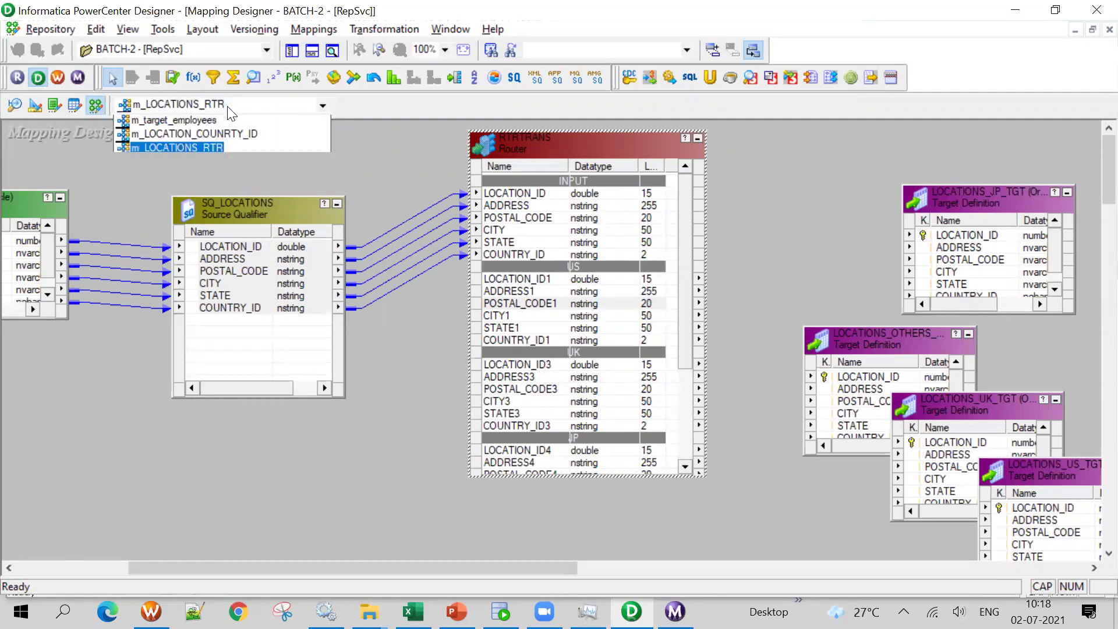
click(198, 135)
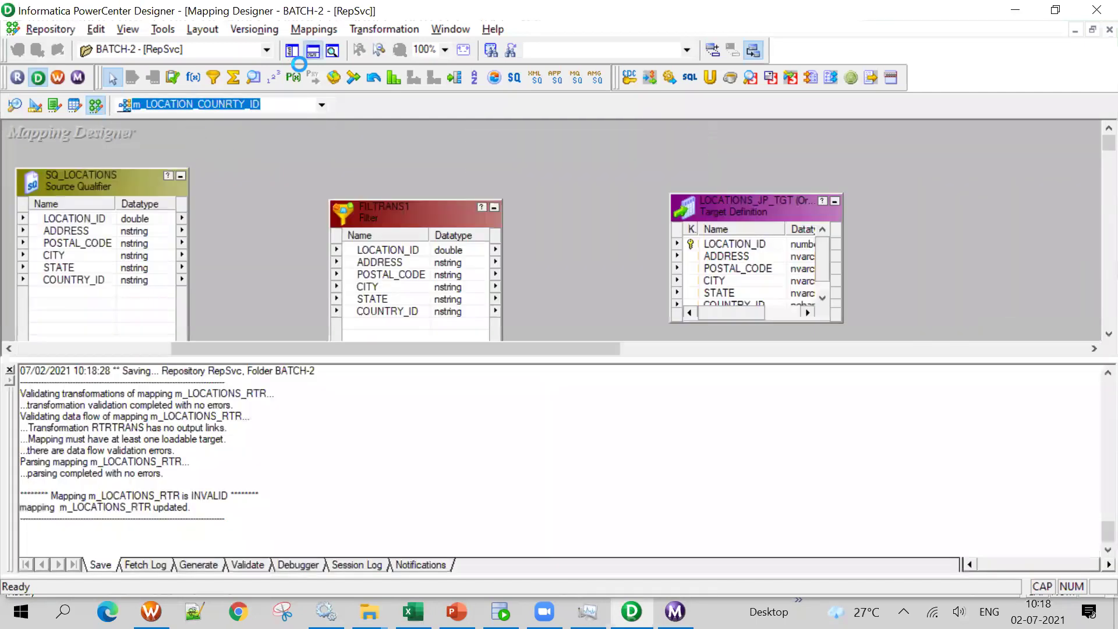
click(313, 54)
scroll(576, 320, down, 3)
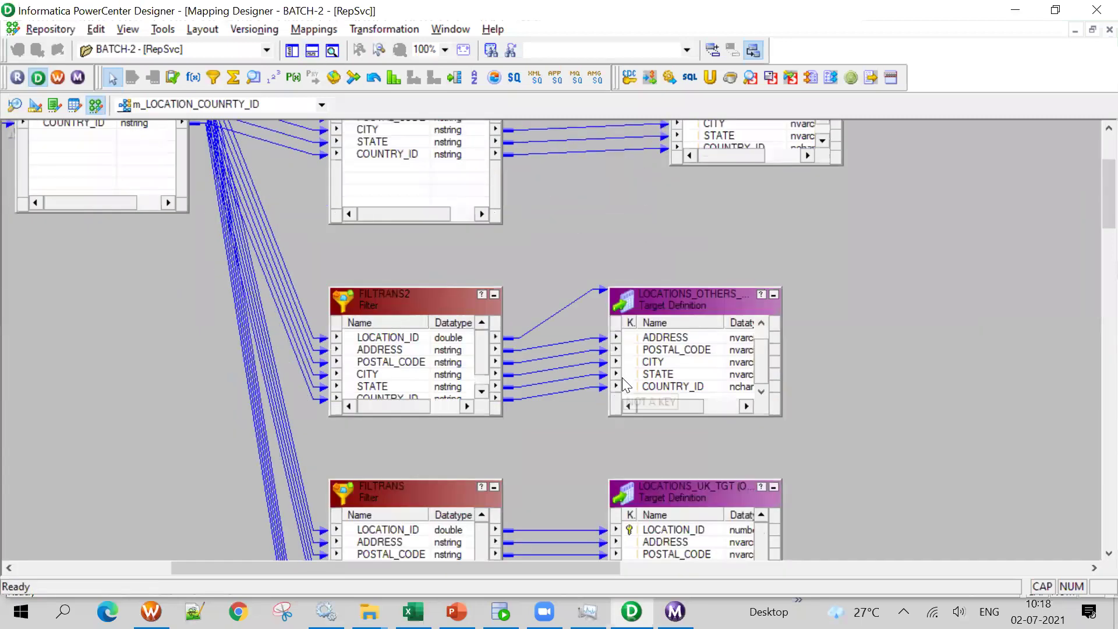
scroll(1000, 335, down, 10)
click(430, 377)
double_click(429, 377)
click(846, 68)
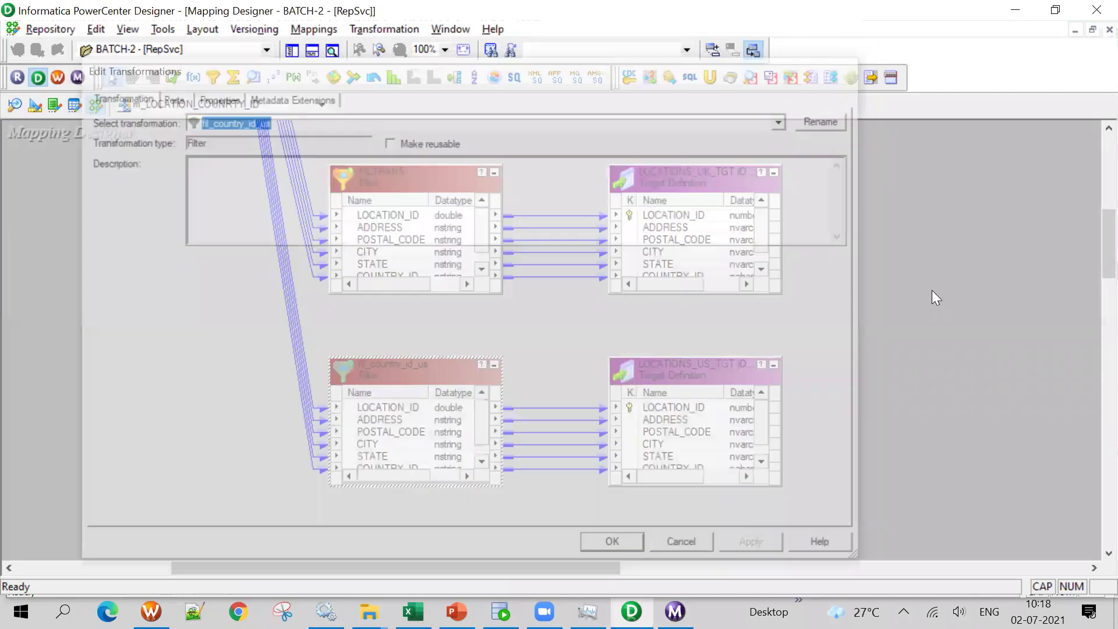
scroll(932, 297, up, 2)
scroll(931, 303, up, 10)
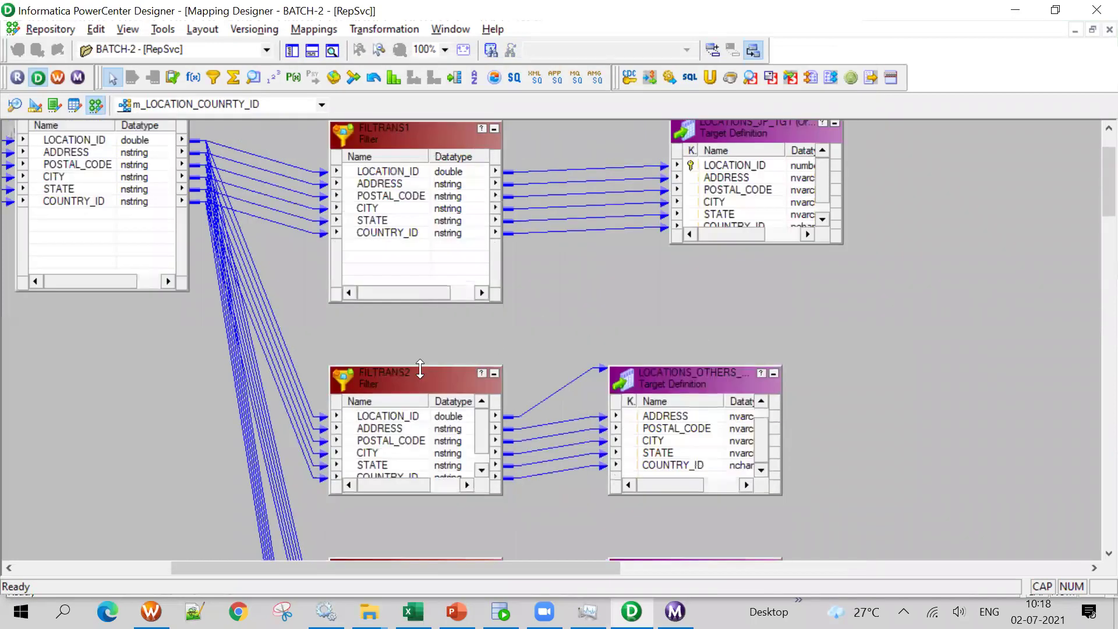
double_click(416, 375)
click(214, 95)
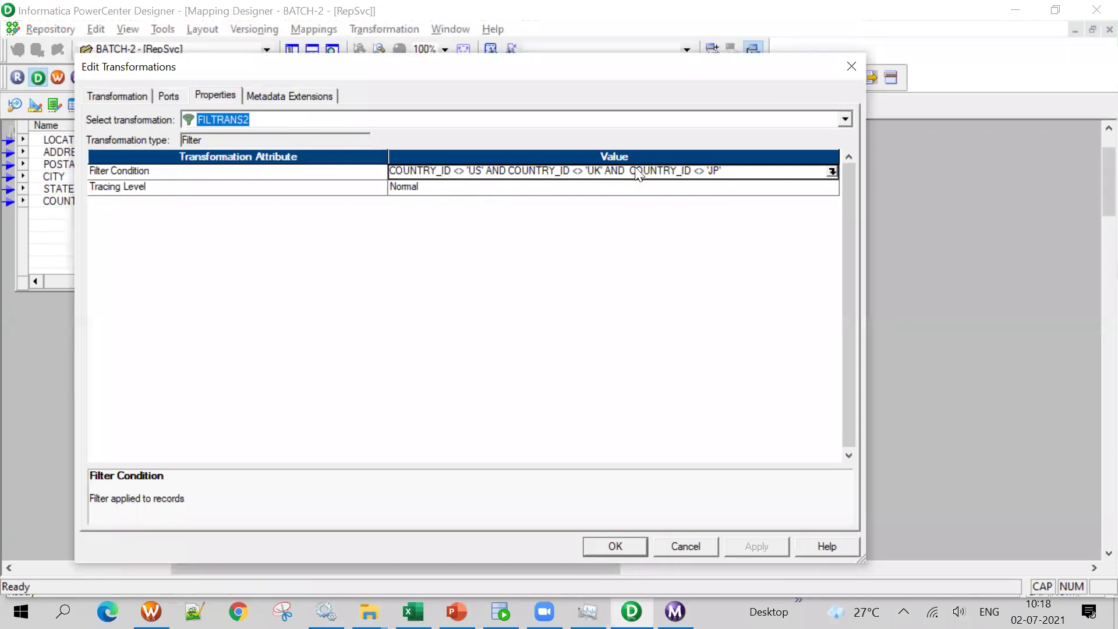
click(686, 546)
click(253, 103)
click(213, 150)
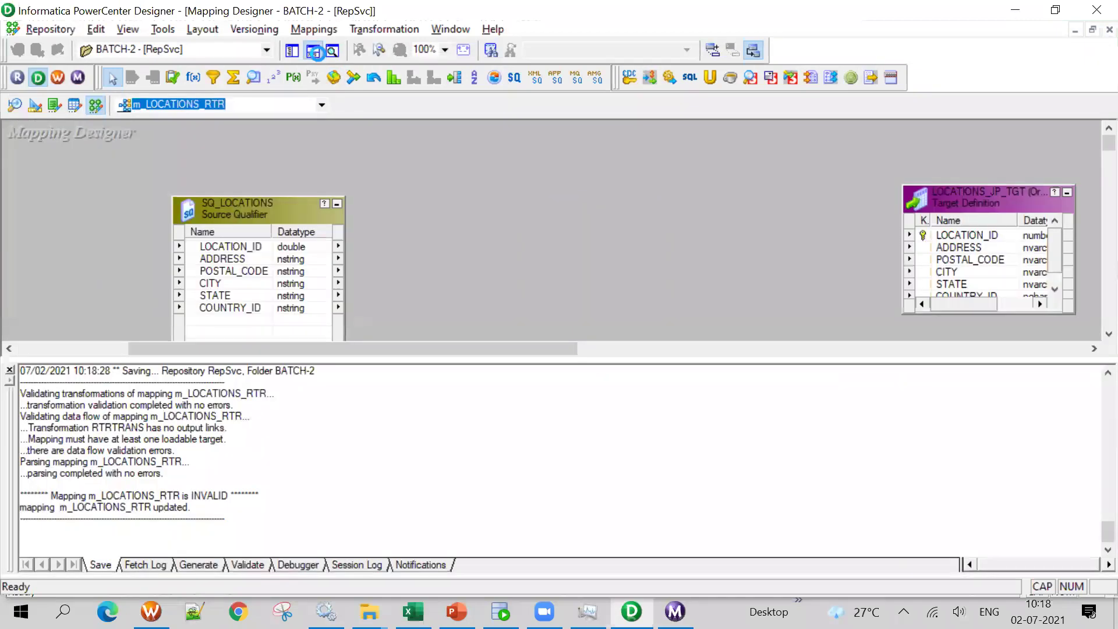
click(314, 50)
Review the US, UK and JP filter conditions in RTRTRANS's Groups tab
double_click(558, 238)
click(259, 94)
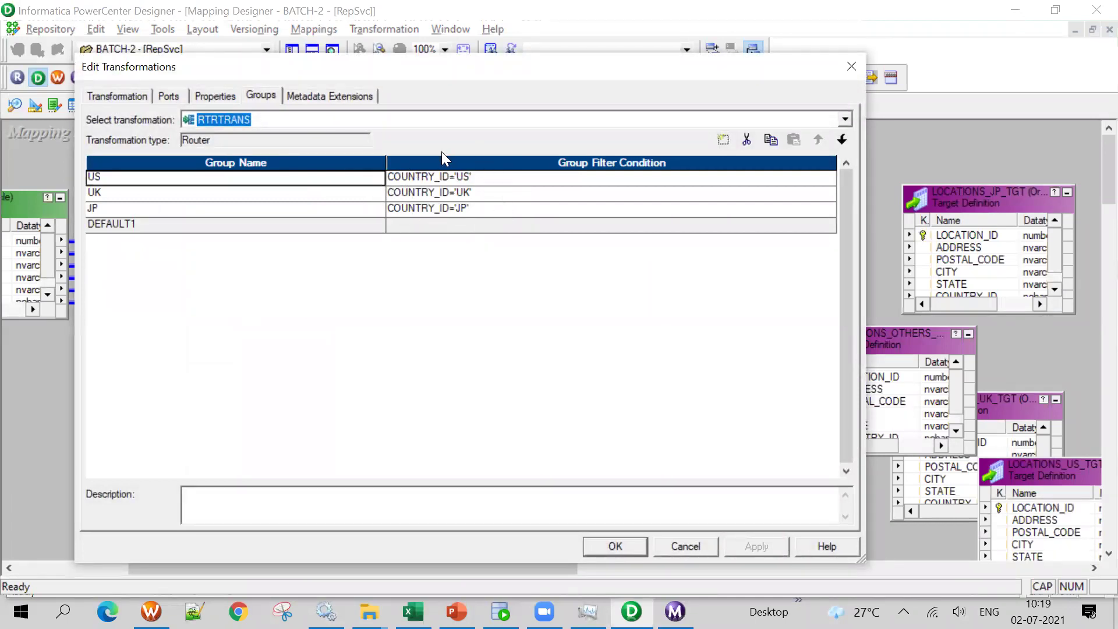
click(494, 180)
click(495, 195)
click(490, 211)
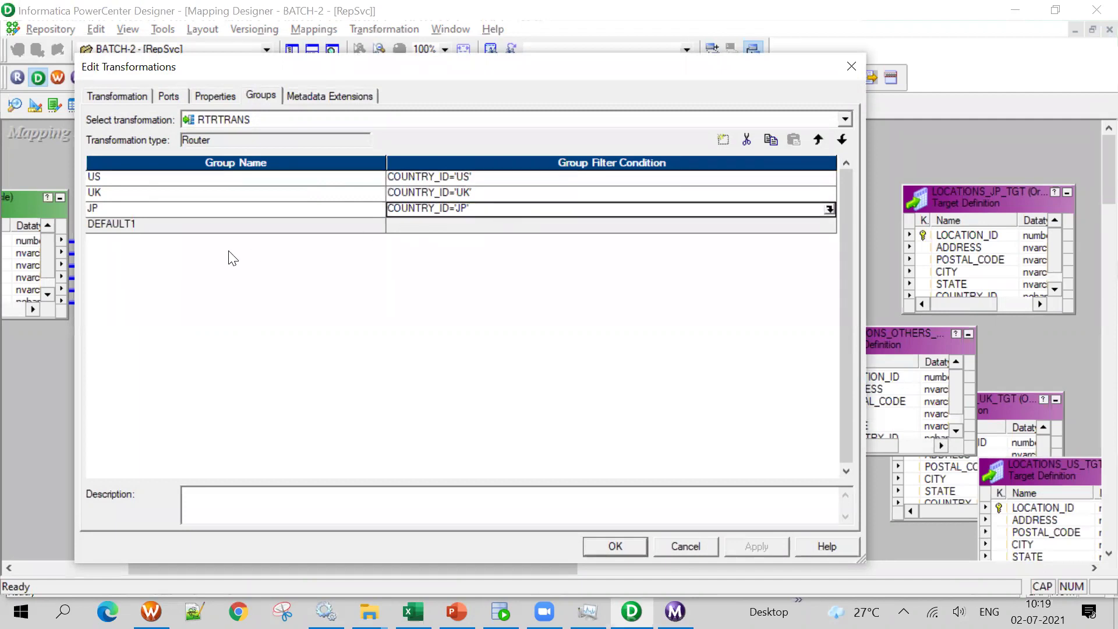
click(609, 541)
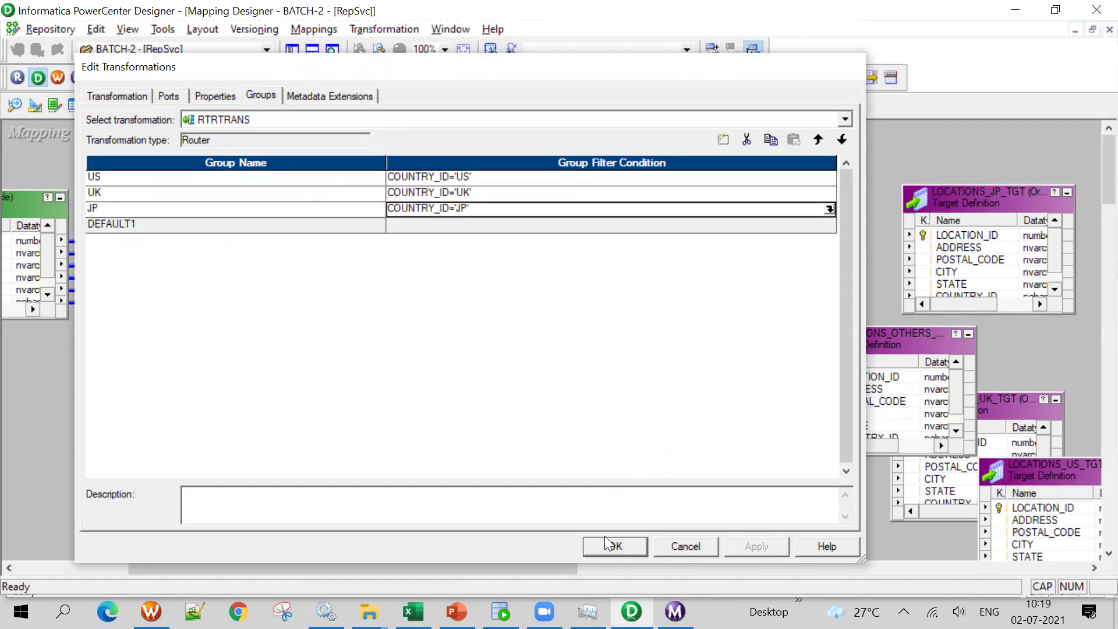
Reposition RTRTRANS, SQ_LOCATIONS, LOCATIONS_OTHERS and LOCATIONS_US_TGT on the canvas
drag(558, 145, 564, 172)
drag(263, 202, 180, 170)
drag(880, 350, 1035, 387)
drag(1043, 520, 853, 214)
drag(518, 166, 466, 137)
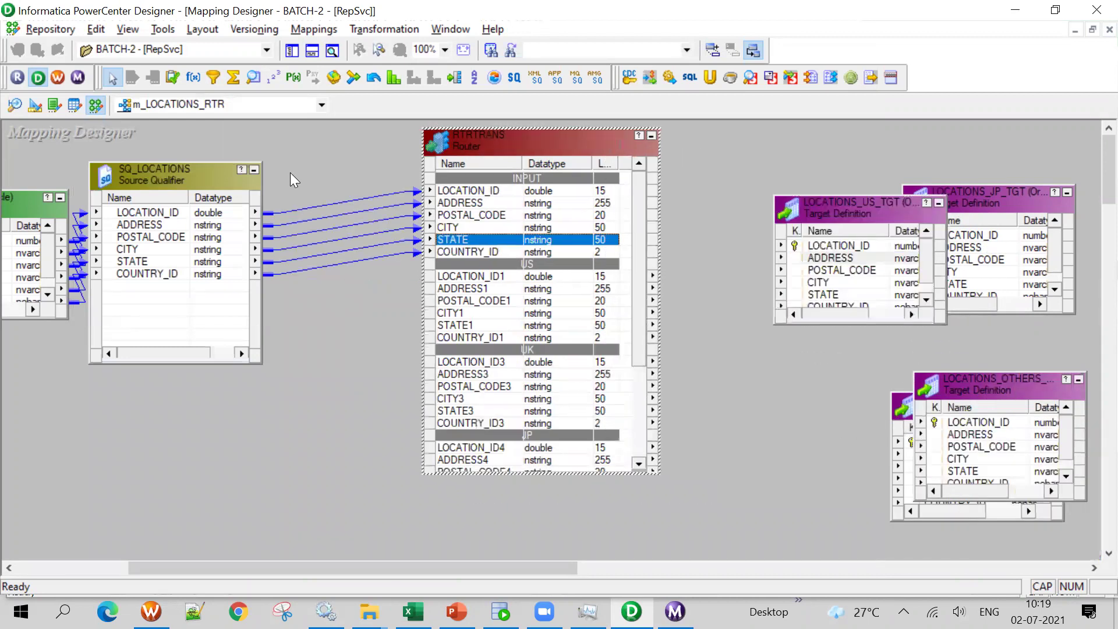
Inspect the router's US, UK, JP and DEFAULT1 group ports
scroll(570, 323, down, 2)
click(488, 264)
click(490, 386)
scroll(493, 407, down, 2)
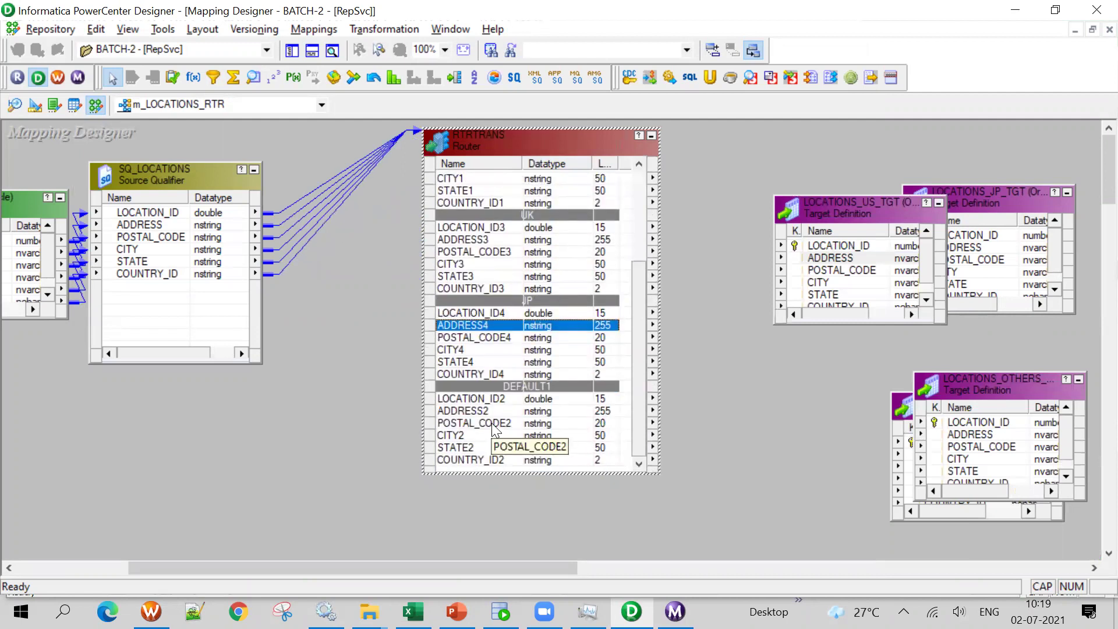
scroll(495, 408, up, 4)
click(507, 302)
scroll(507, 302, down, 2)
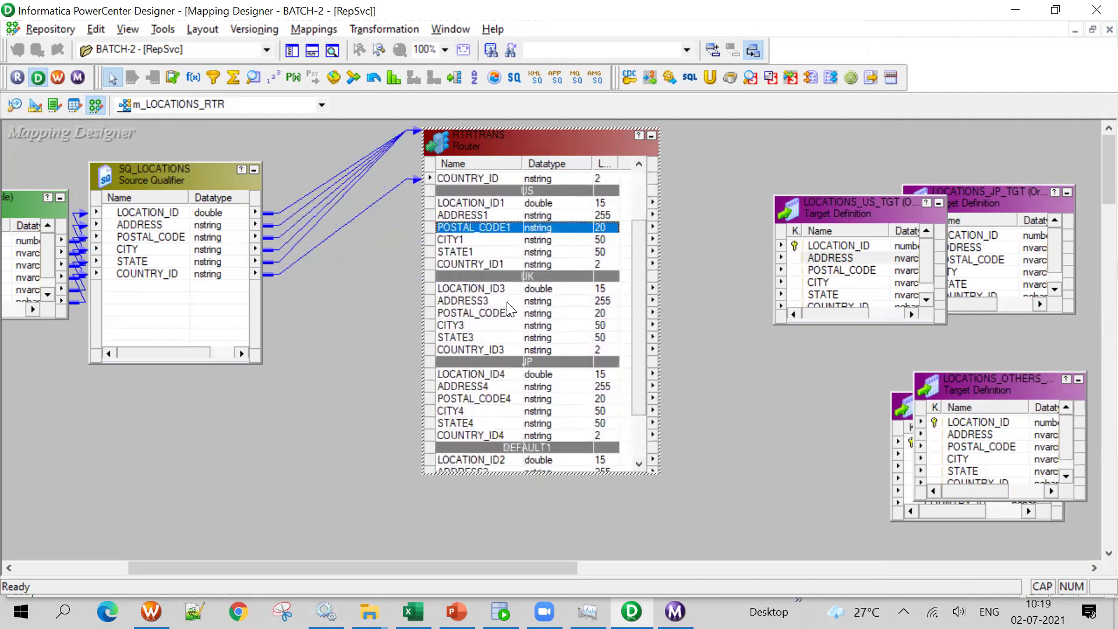
click(489, 315)
scroll(489, 315, down, 1)
click(483, 361)
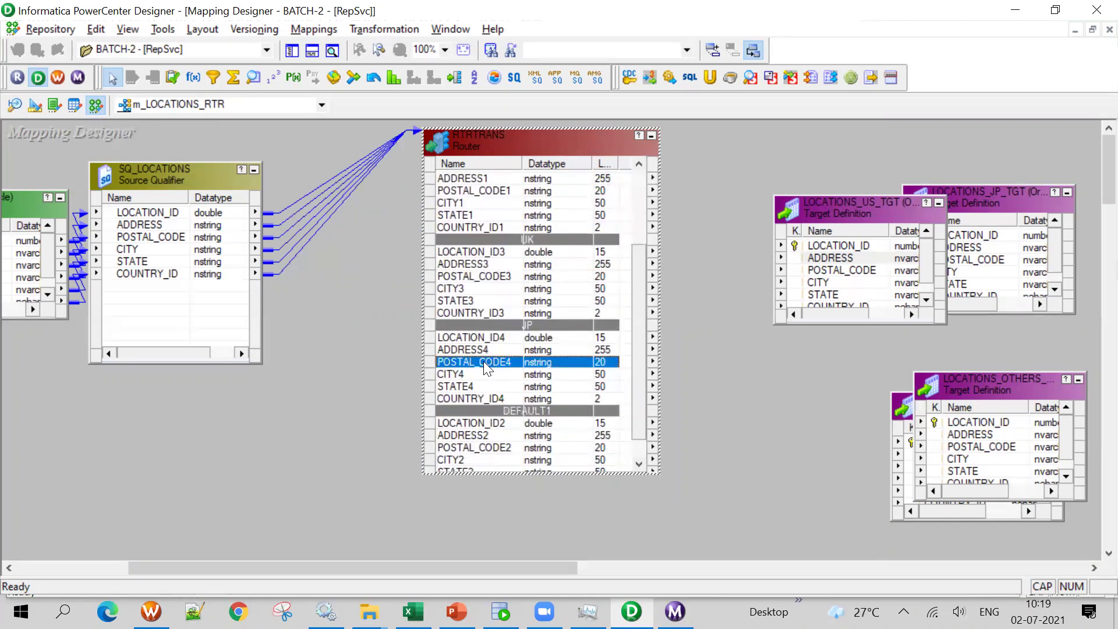
scroll(484, 361, down, 1)
click(501, 434)
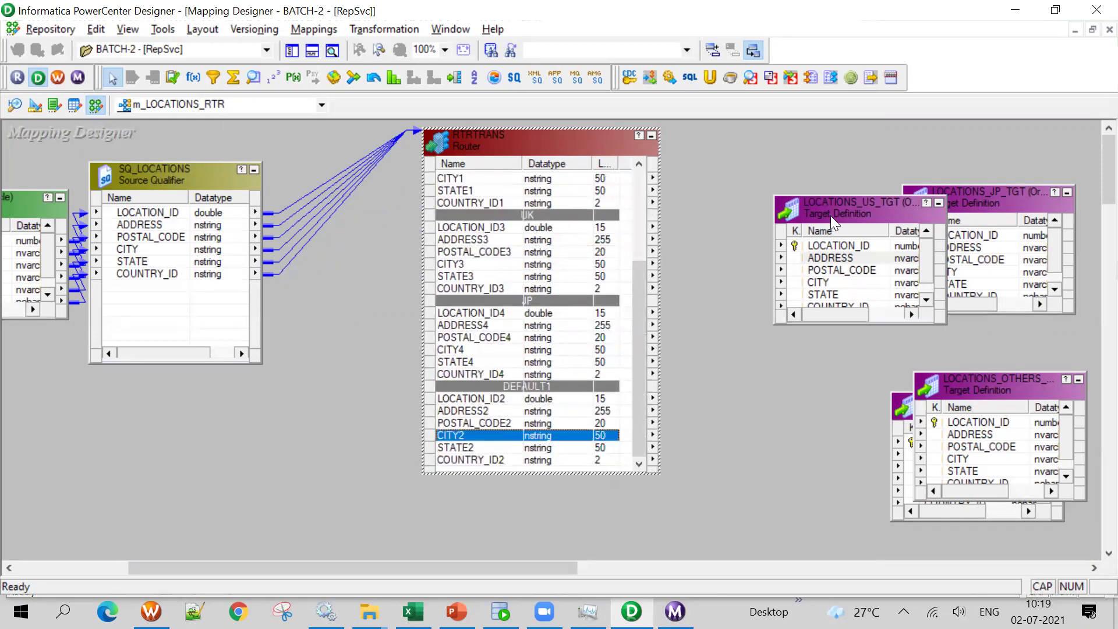
Link the six US group ports to LOCATIONS_US_TGT
drag(830, 215, 765, 223)
drag(641, 311, 498, 173)
click(769, 131)
drag(566, 272, 569, 186)
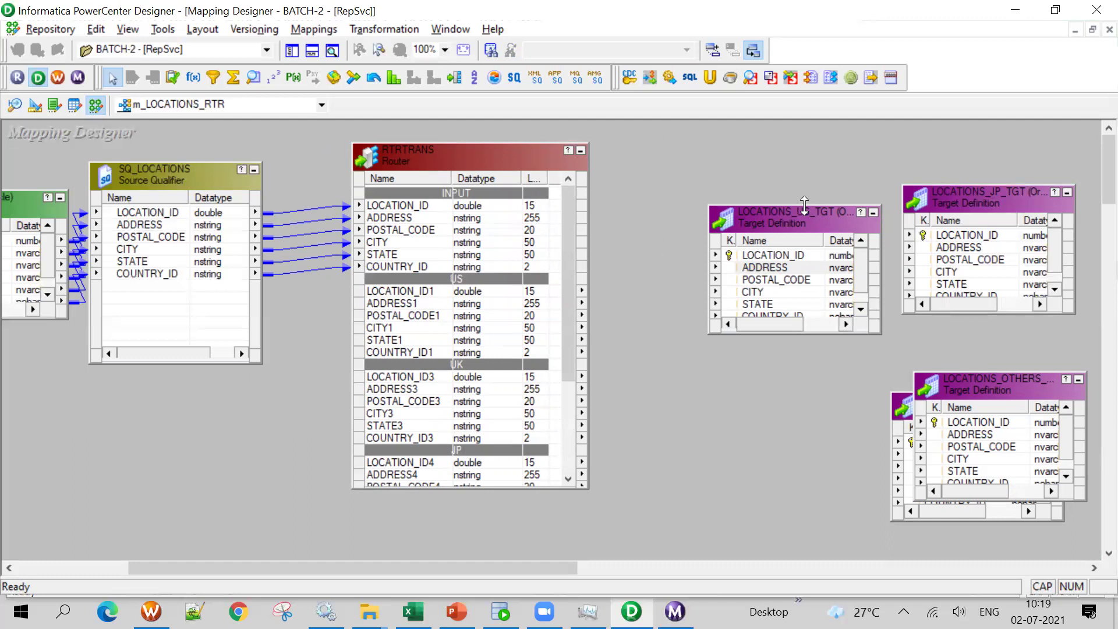
drag(804, 205, 745, 177)
click(410, 291)
shift+click(403, 354)
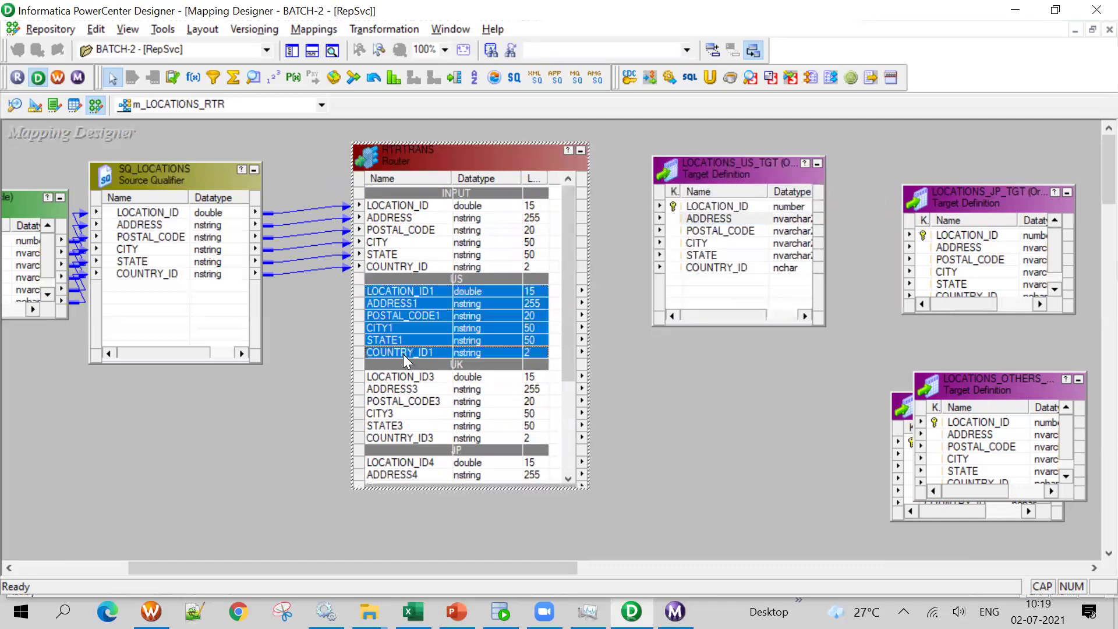
drag(438, 295, 722, 213)
Uncover LOCATIONS_UK_TGT and link the six UK group ports to it
drag(740, 173, 754, 165)
drag(1021, 389, 1048, 466)
drag(951, 409, 761, 365)
drag(548, 352, 547, 291)
drag(564, 385, 564, 408)
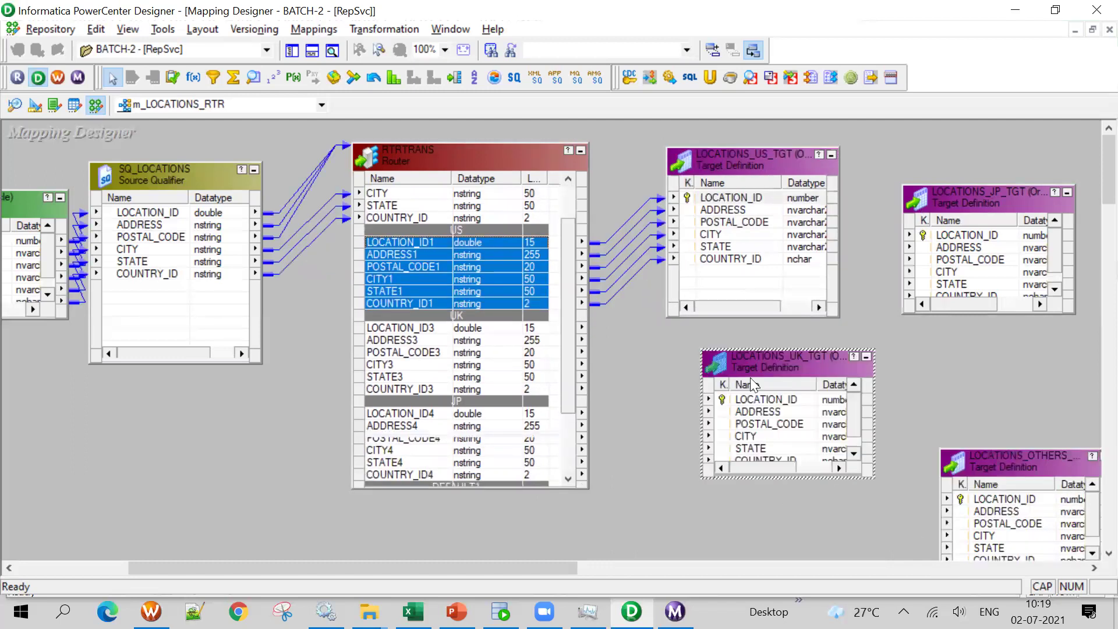
drag(765, 353, 765, 337)
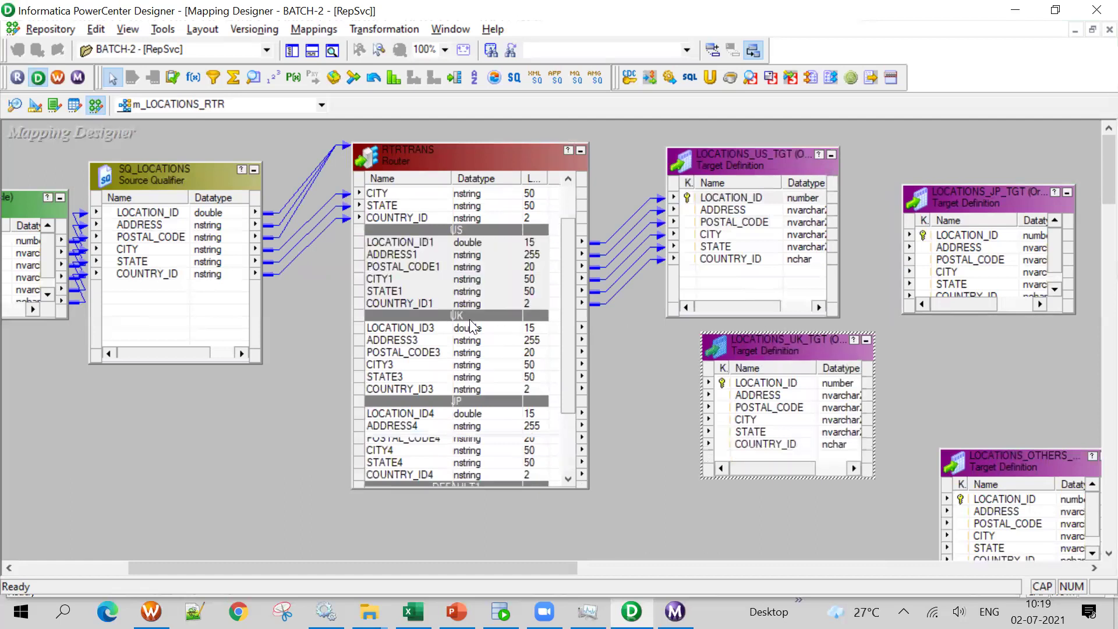
click(410, 328)
shift+click(405, 386)
drag(419, 332, 757, 385)
Place LOCATIONS_JP_TGT below the UK target and link the six JP group ports to it
drag(571, 306, 569, 364)
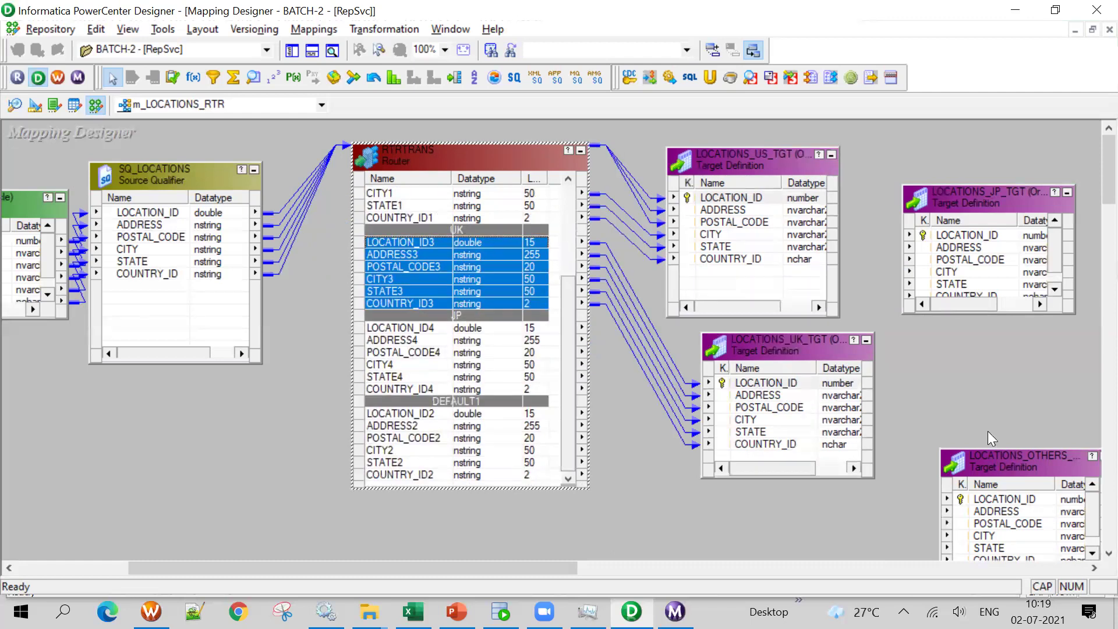
drag(815, 349, 832, 217)
drag(997, 197, 787, 371)
click(403, 328)
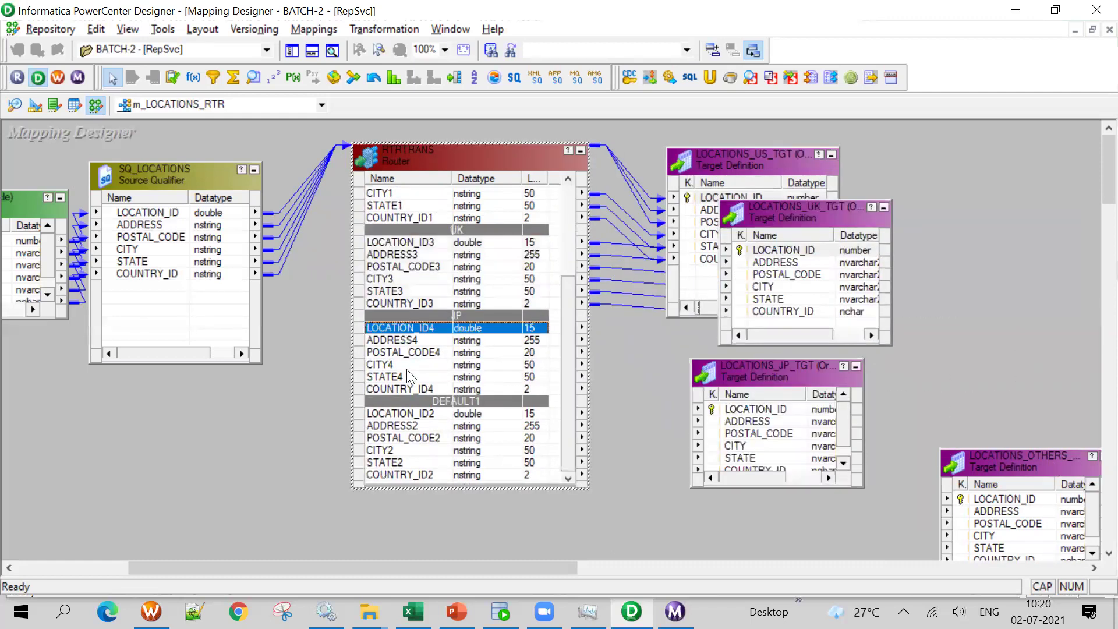
shift+click(411, 389)
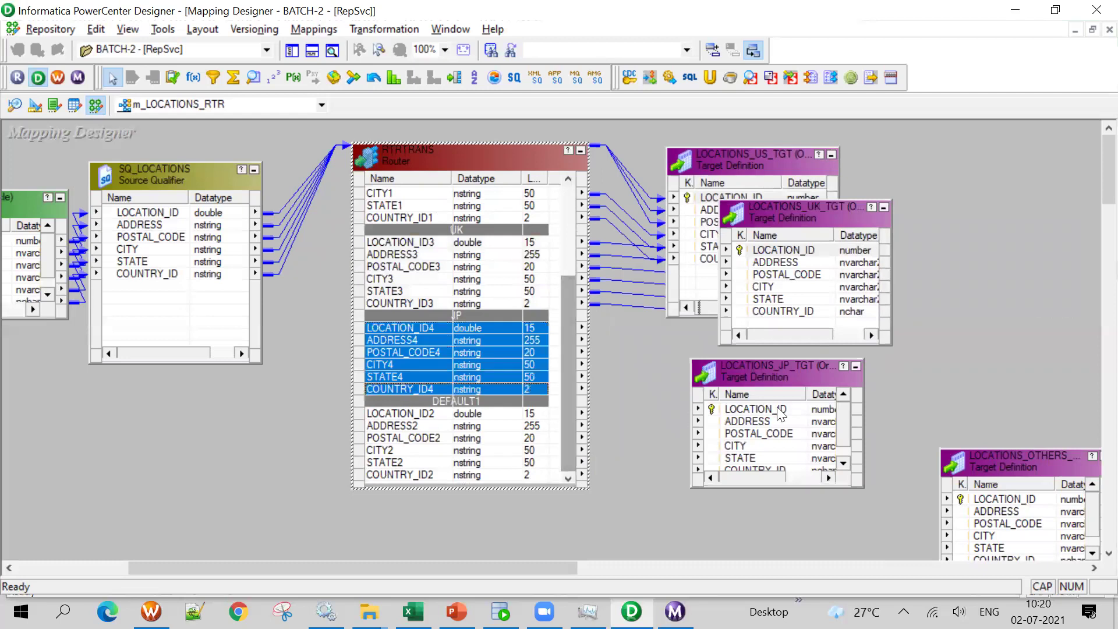
click(796, 487)
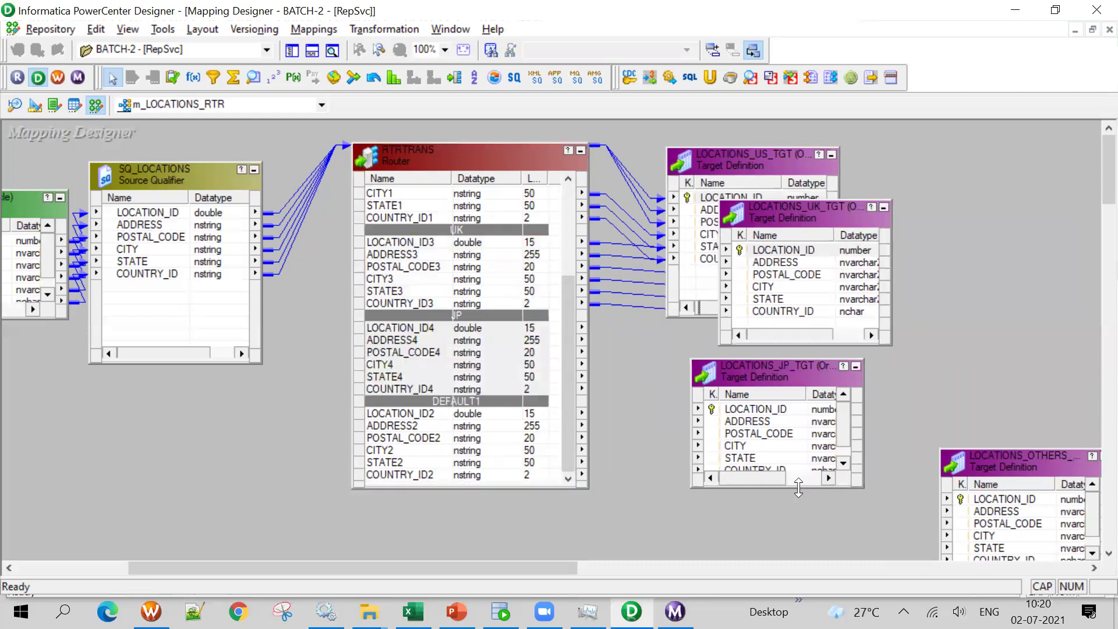
drag(799, 488, 799, 546)
drag(424, 329, 762, 418)
Link the six DEFAULT1 ports to LOCATIONS_OTHERS, enlarge it, and save the mapping as valid
drag(784, 382, 775, 222)
drag(1025, 484, 807, 415)
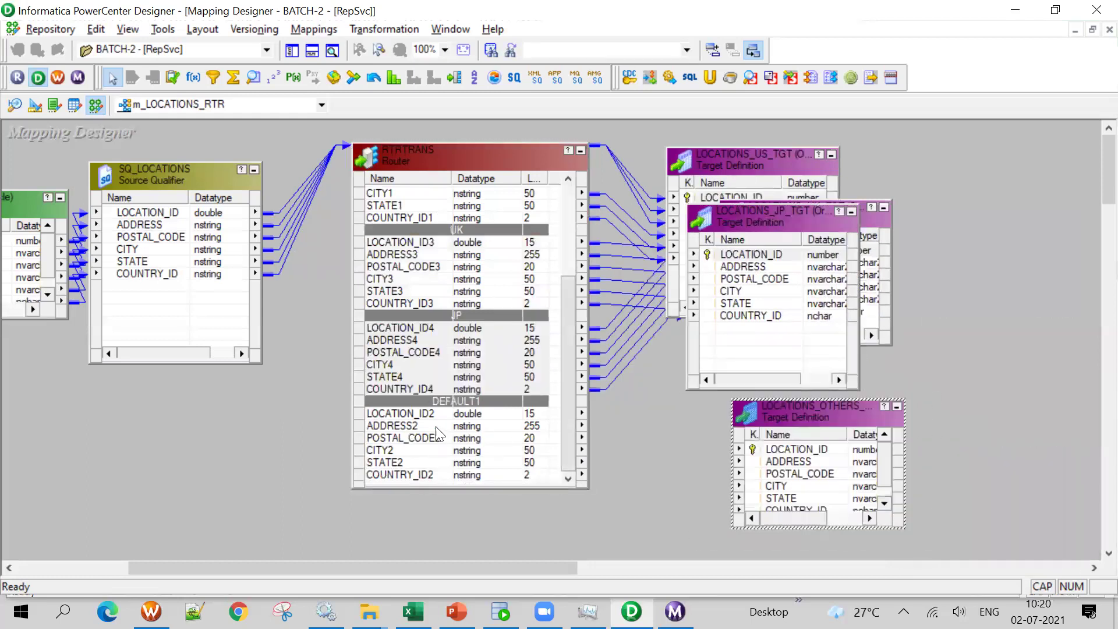
drag(408, 328, 413, 419)
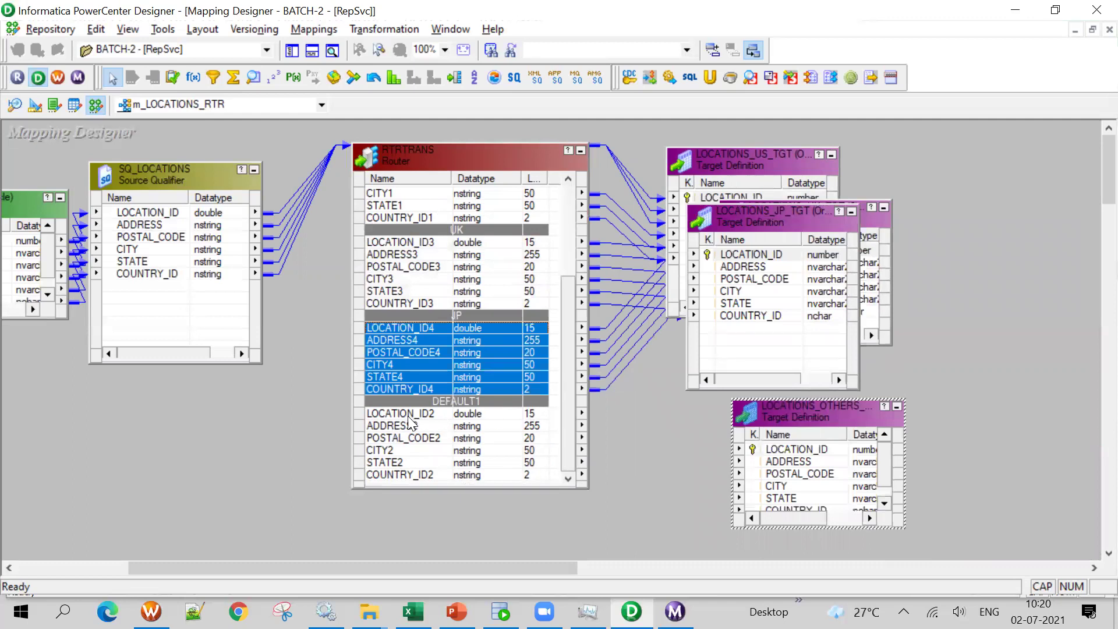
click(412, 415)
shift+click(415, 474)
drag(415, 424, 813, 466)
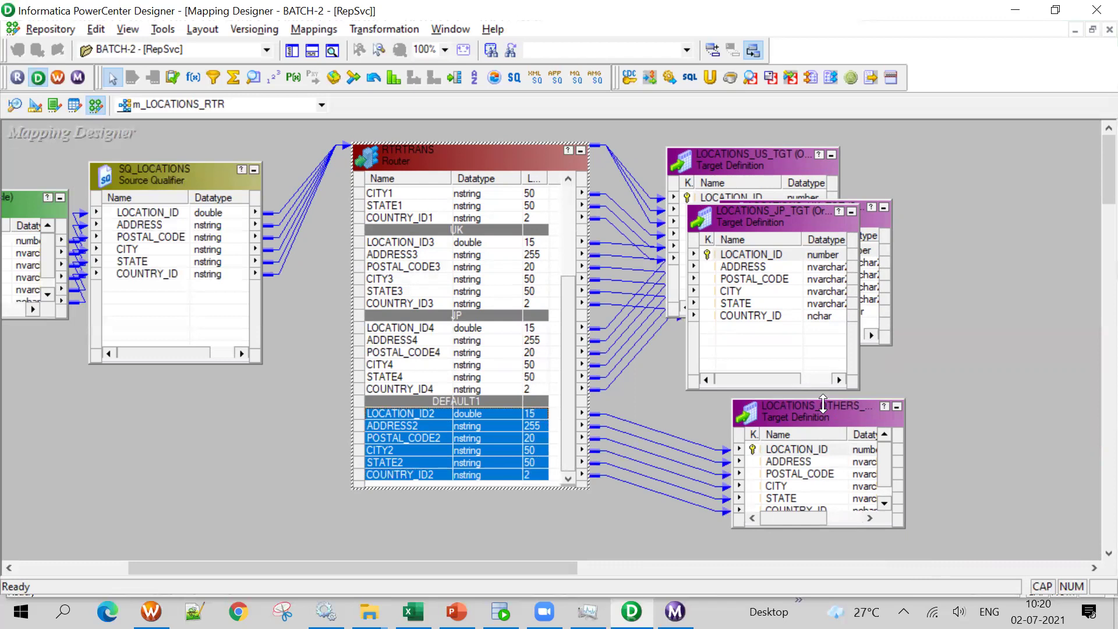
drag(823, 403, 837, 368)
key(ctrl+s)
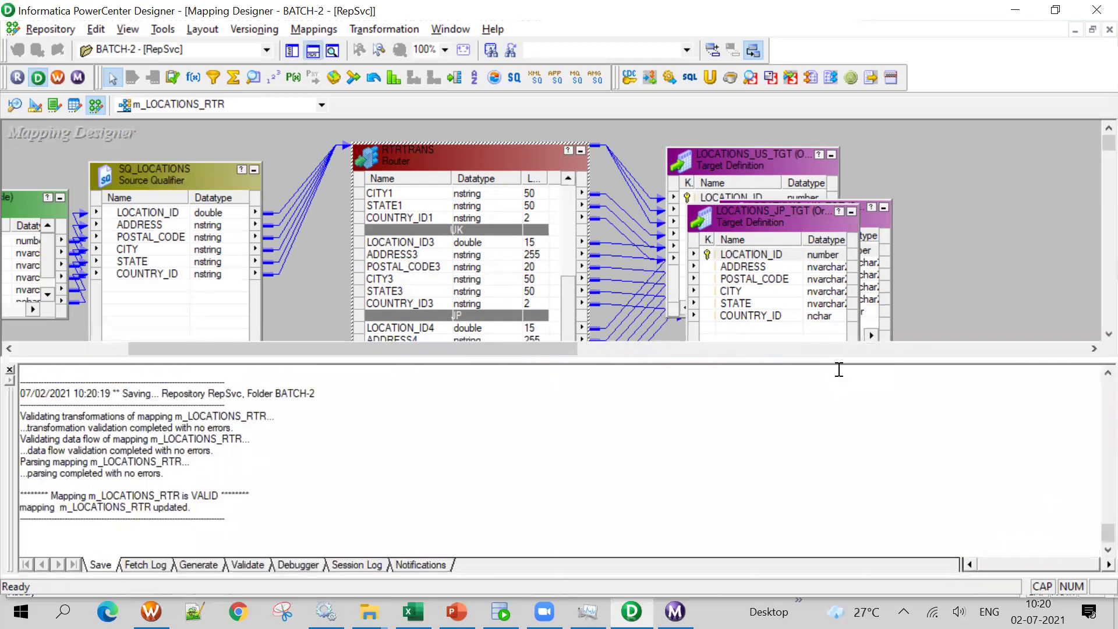
Apply Arrange All Iconic to m_LOCATIONS_RTR, then open m_LOCATION_COUNRTY_ID from the mapping list
click(312, 50)
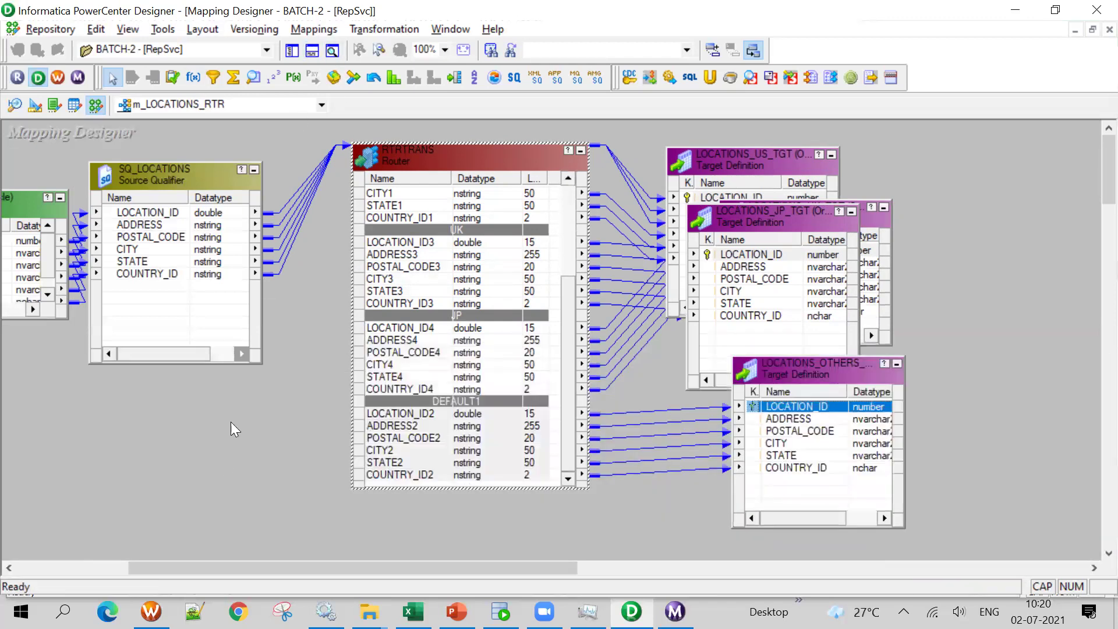
right_click(206, 523)
click(317, 248)
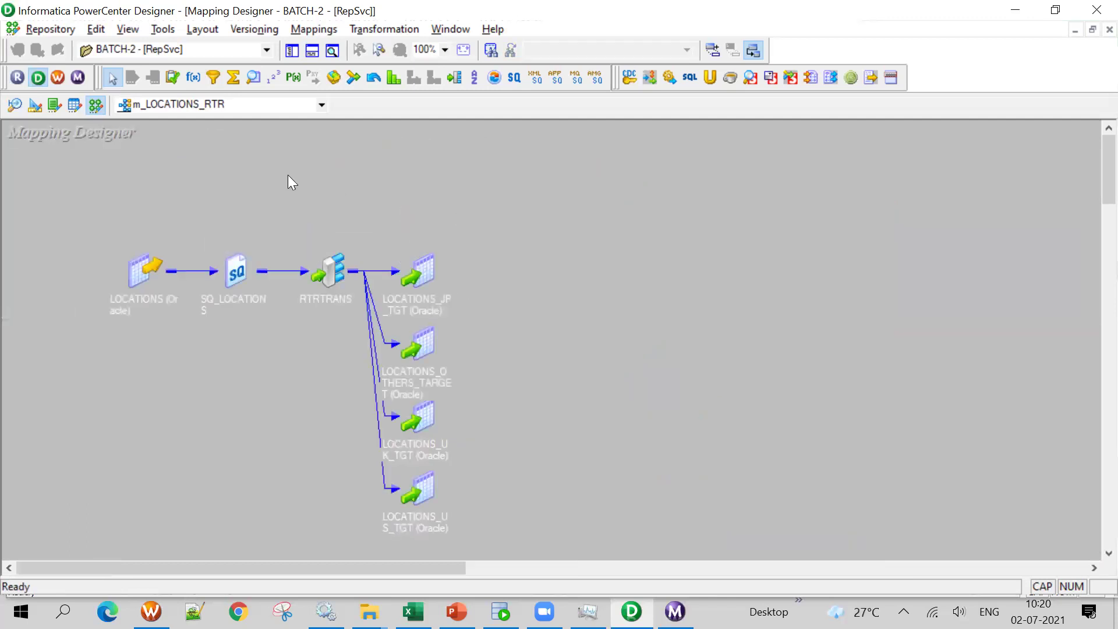
click(228, 104)
click(212, 132)
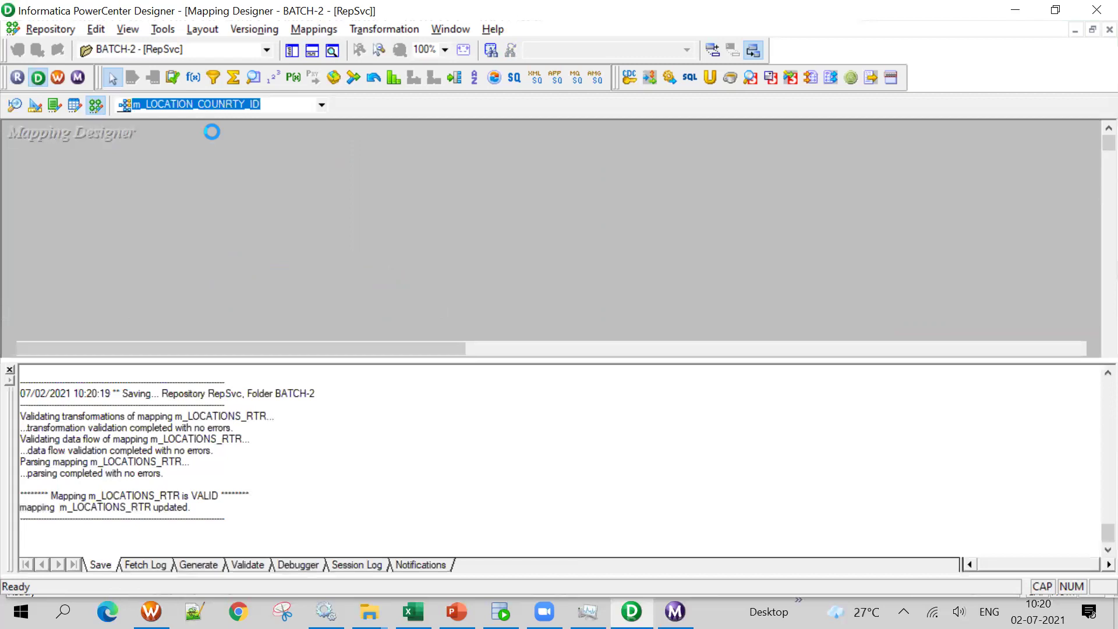
Hide the Output window and apply Arrange All to the m_LOCATION_COUNRTY_ID objects
click(315, 51)
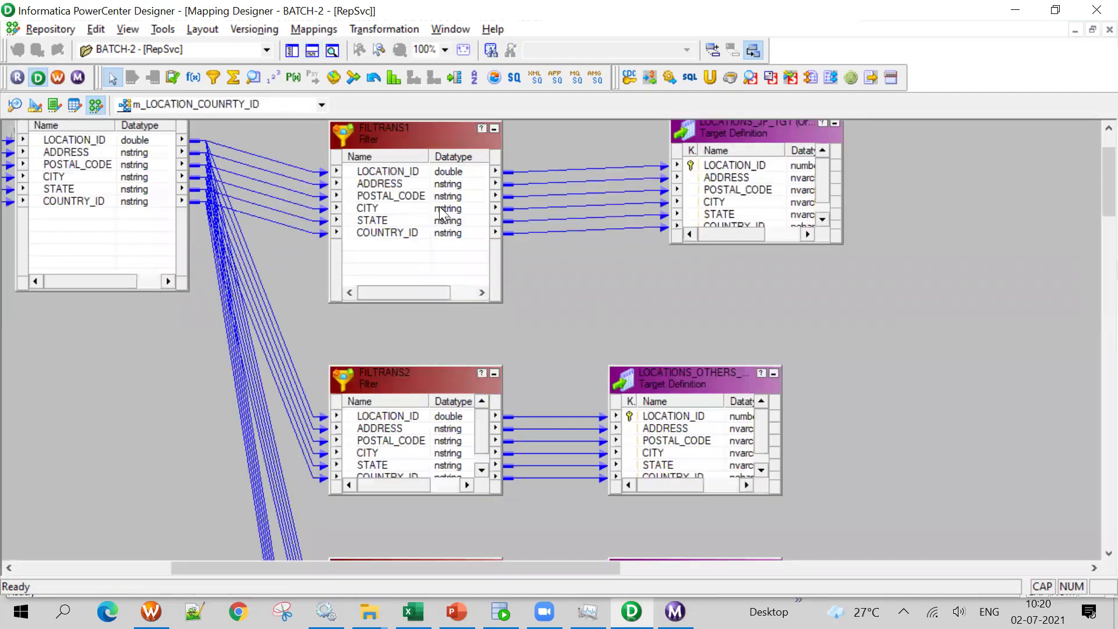
right_click(954, 227)
click(983, 306)
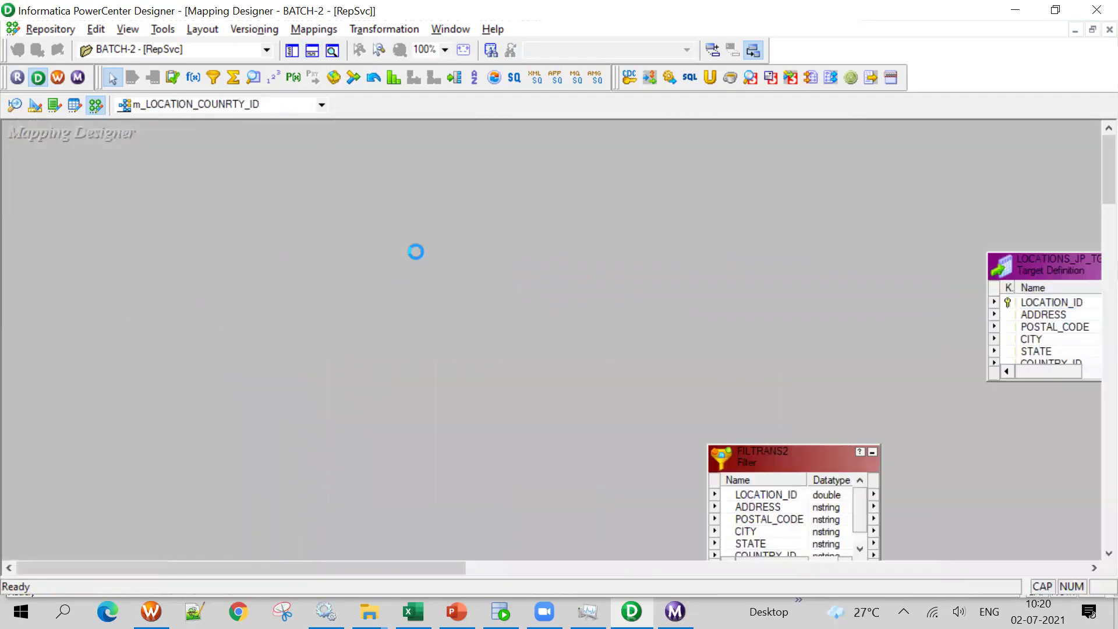
scroll(598, 242, down, 5)
scroll(632, 284, up, 5)
drag(662, 176, 630, 504)
scroll(630, 503, down, 5)
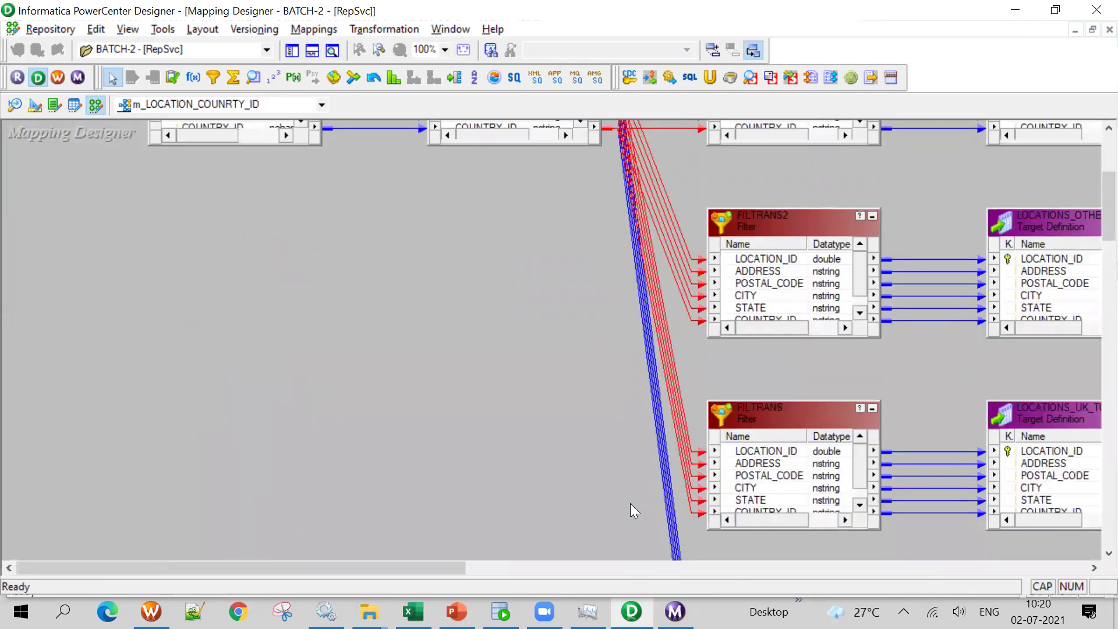
scroll(631, 503, up, 5)
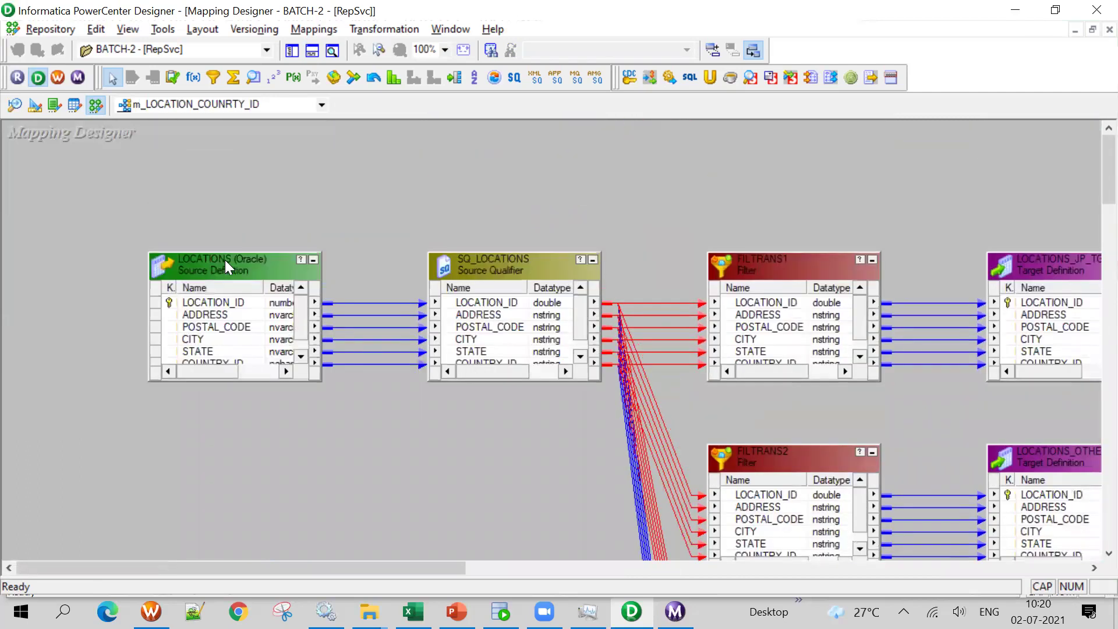
Drag LOCATIONS, SQ_LOCATIONS, FILTRANS1, FILTRANS2 and FILTRANS into a compact layout
drag(225, 266, 108, 221)
drag(483, 256, 332, 203)
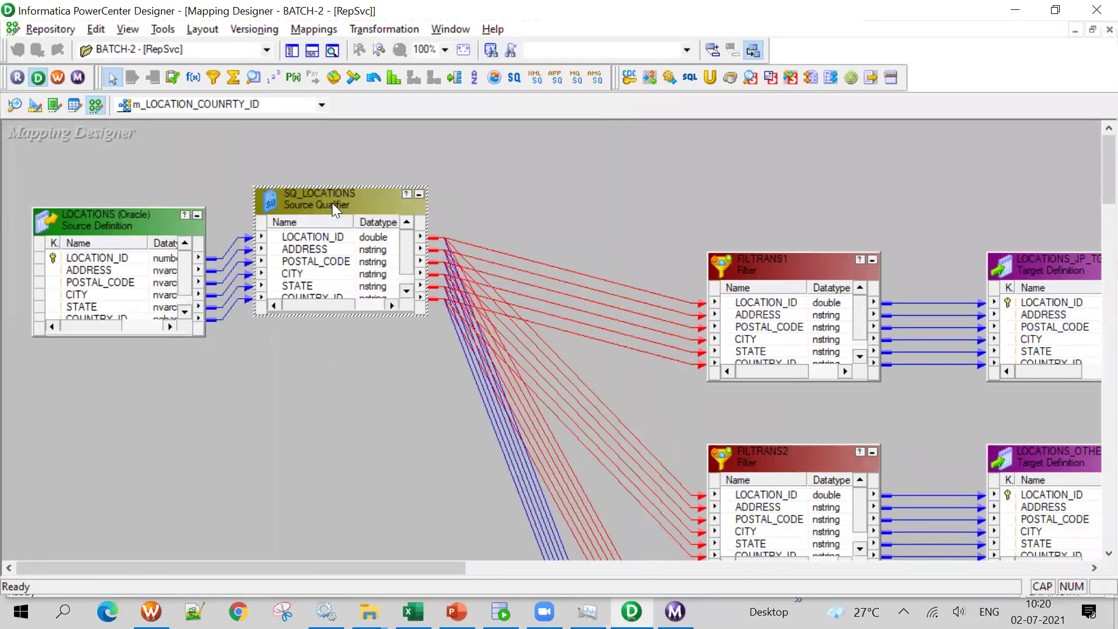
drag(802, 263, 838, 151)
click(801, 455)
drag(771, 456, 770, 365)
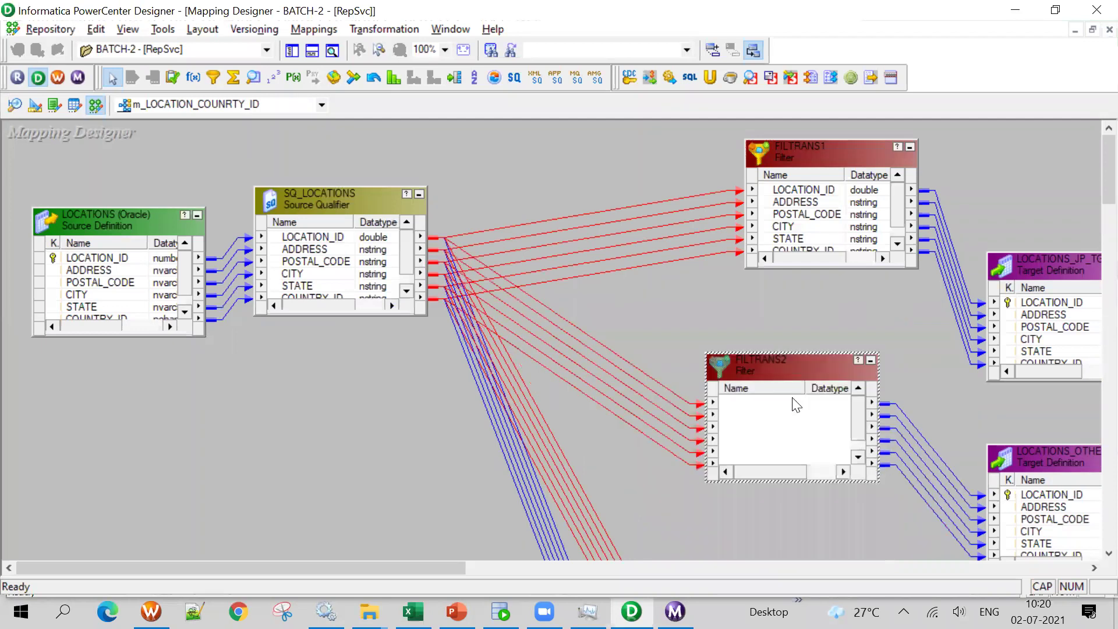
scroll(905, 334, down, 5)
drag(820, 402, 803, 326)
scroll(873, 291, down, 4)
drag(771, 225, 757, 181)
scroll(822, 186, up, 8)
drag(792, 295, 803, 229)
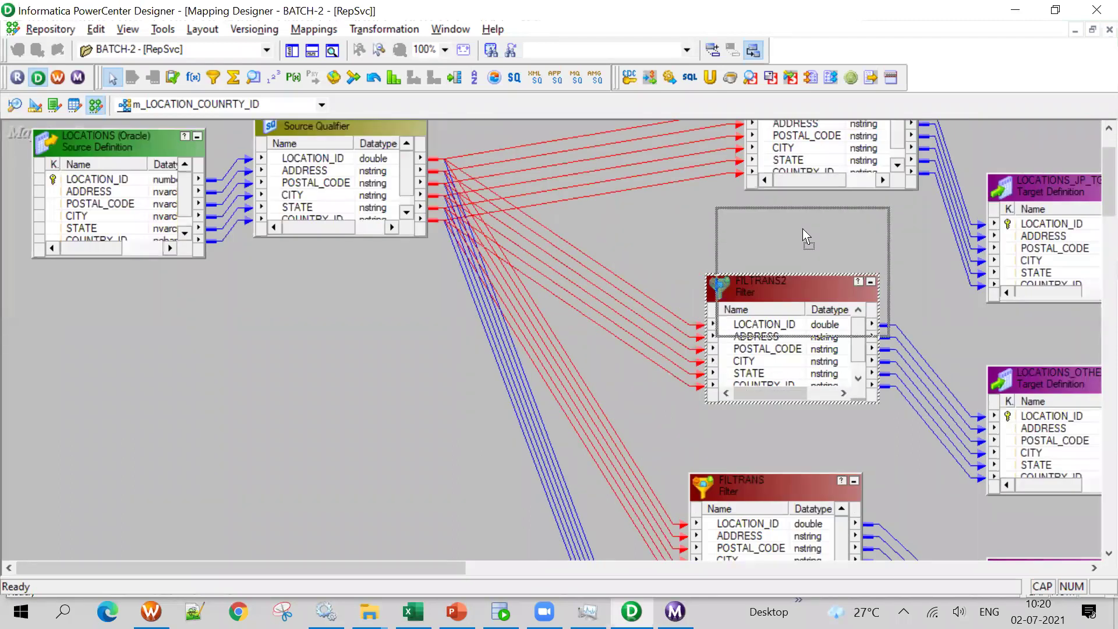
drag(799, 488, 806, 388)
Reopen m_LOCATIONS_RTR, hide the output log, and shift the four targets further right
scroll(807, 388, down, 2)
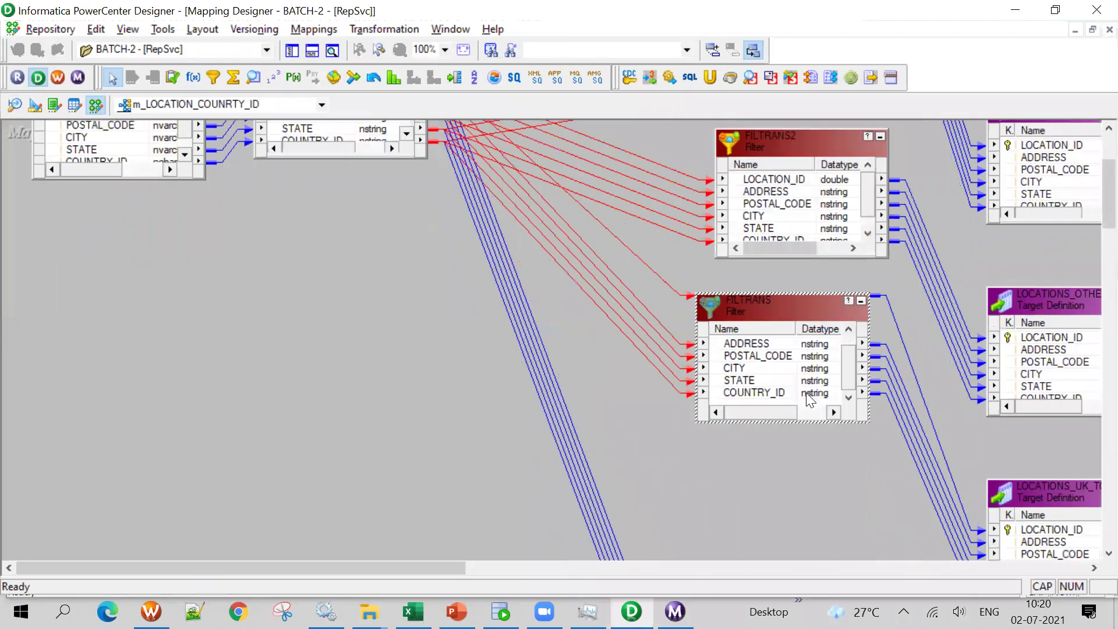
scroll(708, 279, up, 4)
click(274, 105)
click(215, 150)
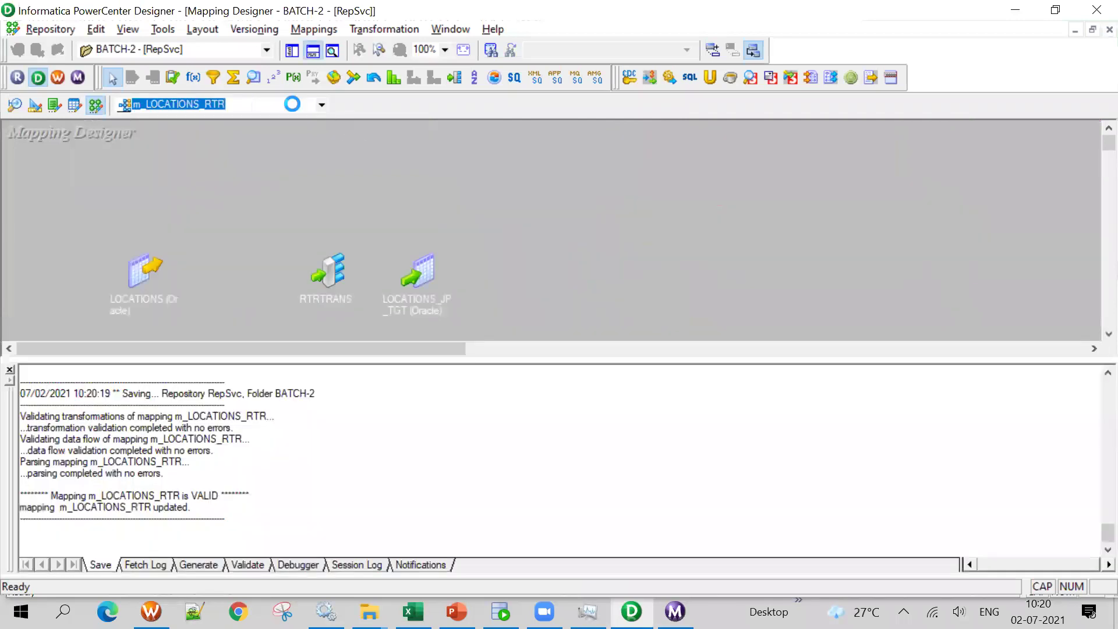
click(319, 50)
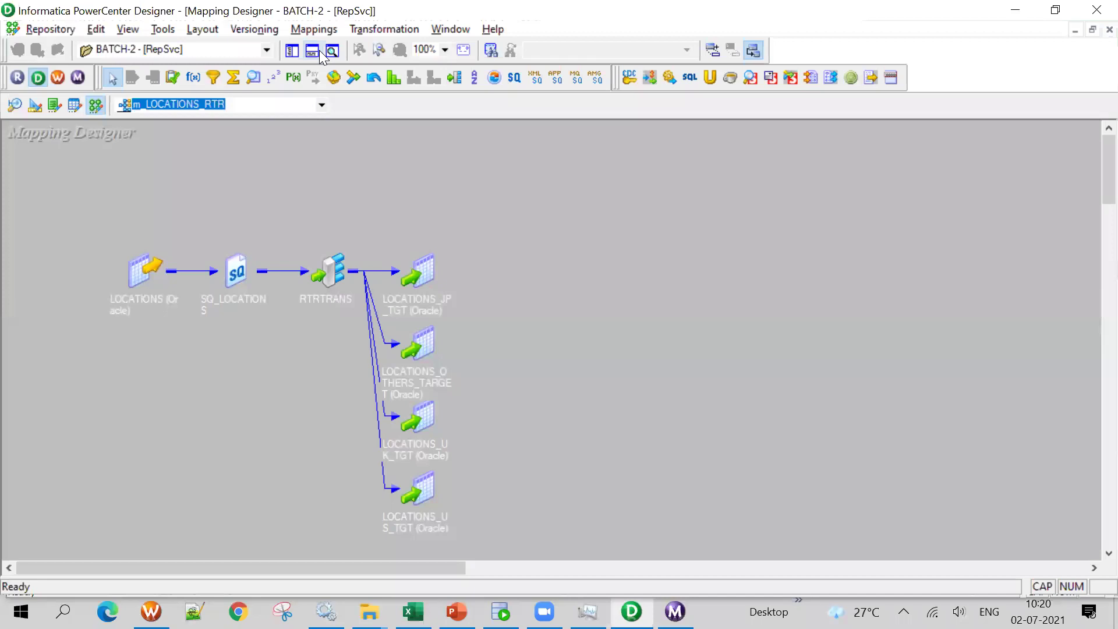
drag(437, 232, 377, 553)
drag(427, 271, 732, 254)
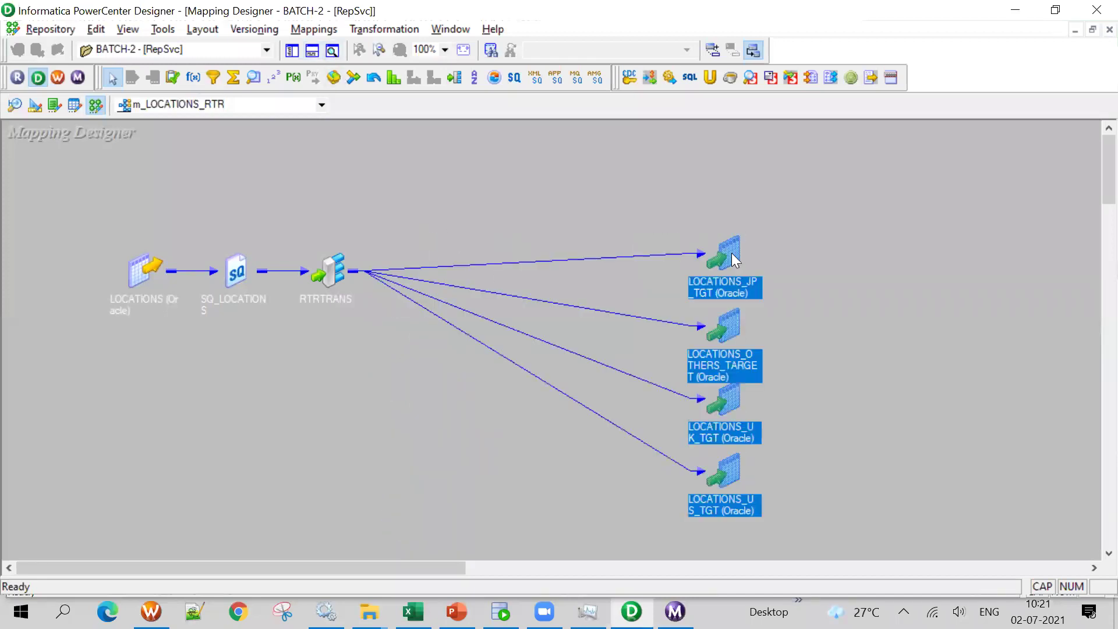
Expand the RTRTRANS router to show its port groups and save the mapping
click(322, 273)
double_click(324, 273)
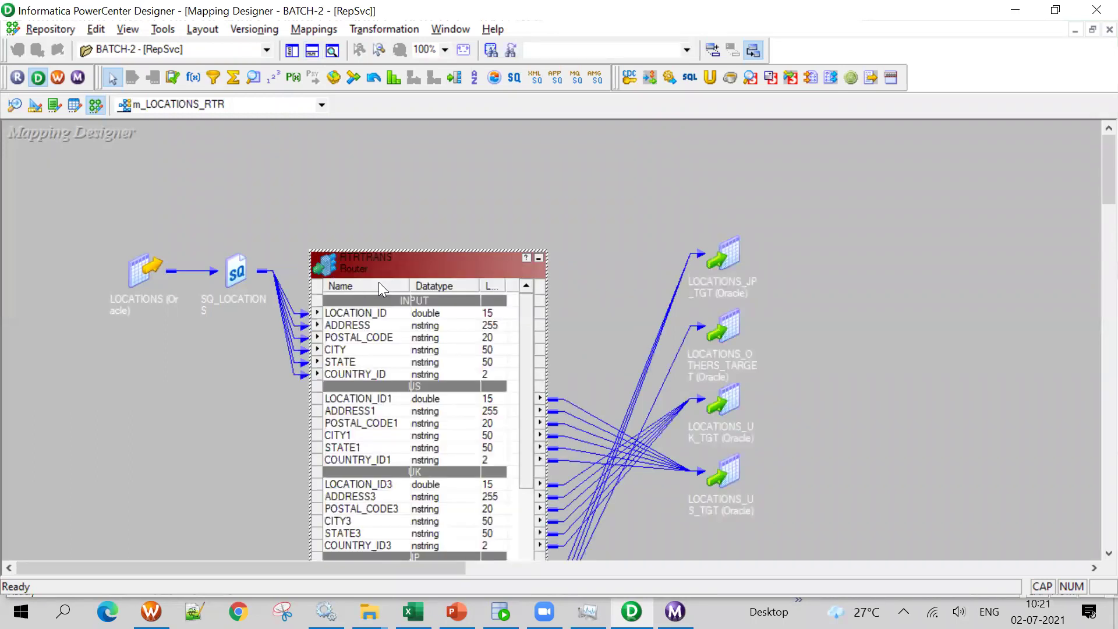
drag(444, 276, 475, 134)
scroll(452, 273, down, 4)
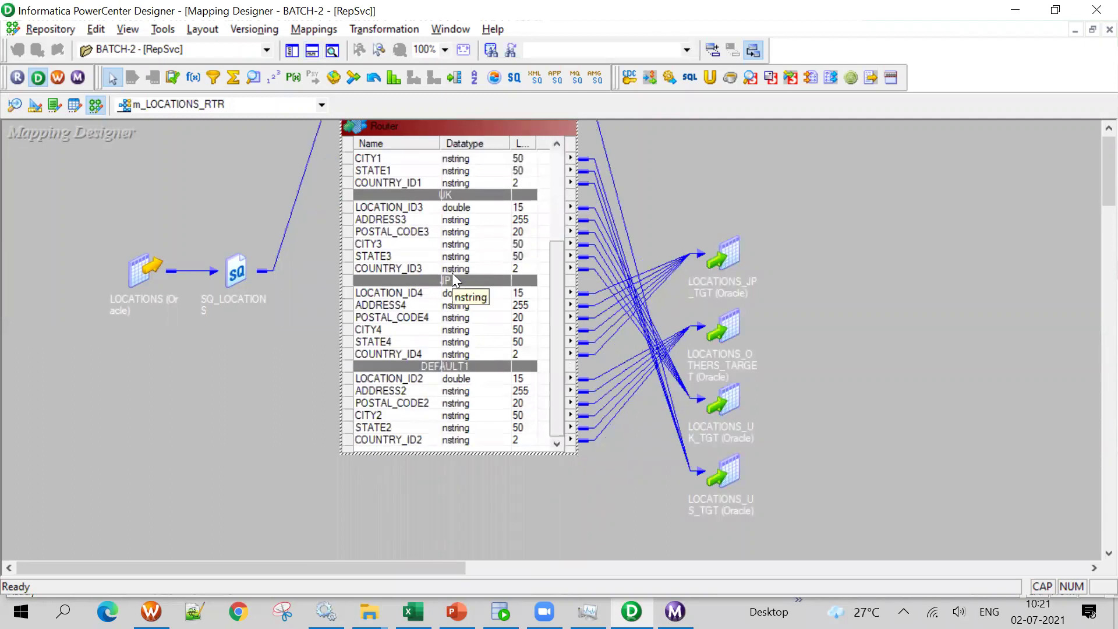
scroll(452, 273, up, 4)
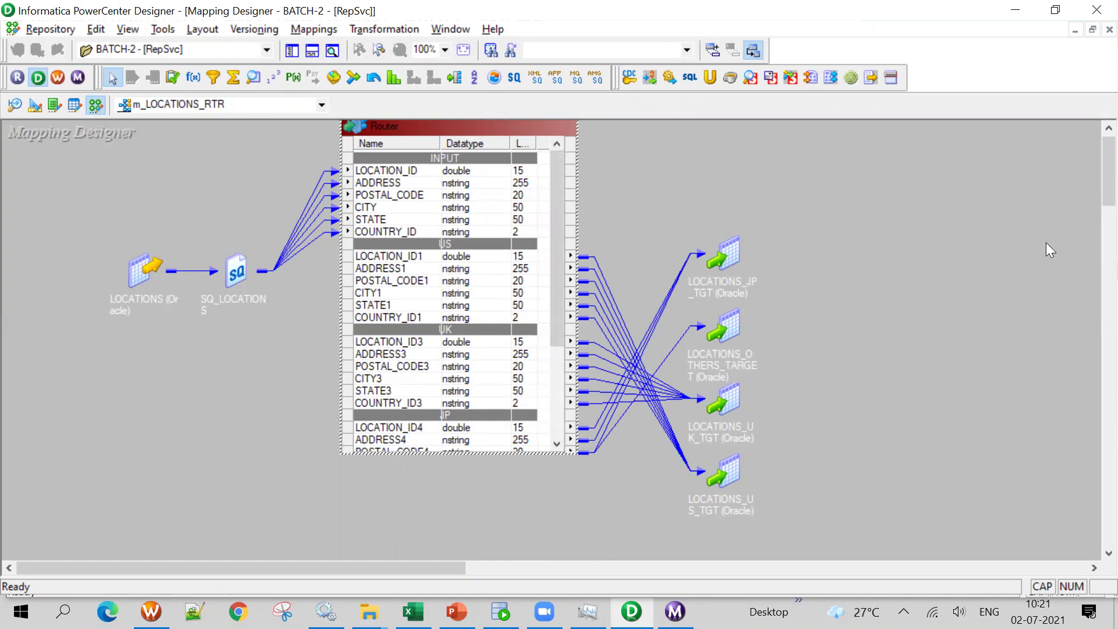
key(ctrl+s)
click(720, 351)
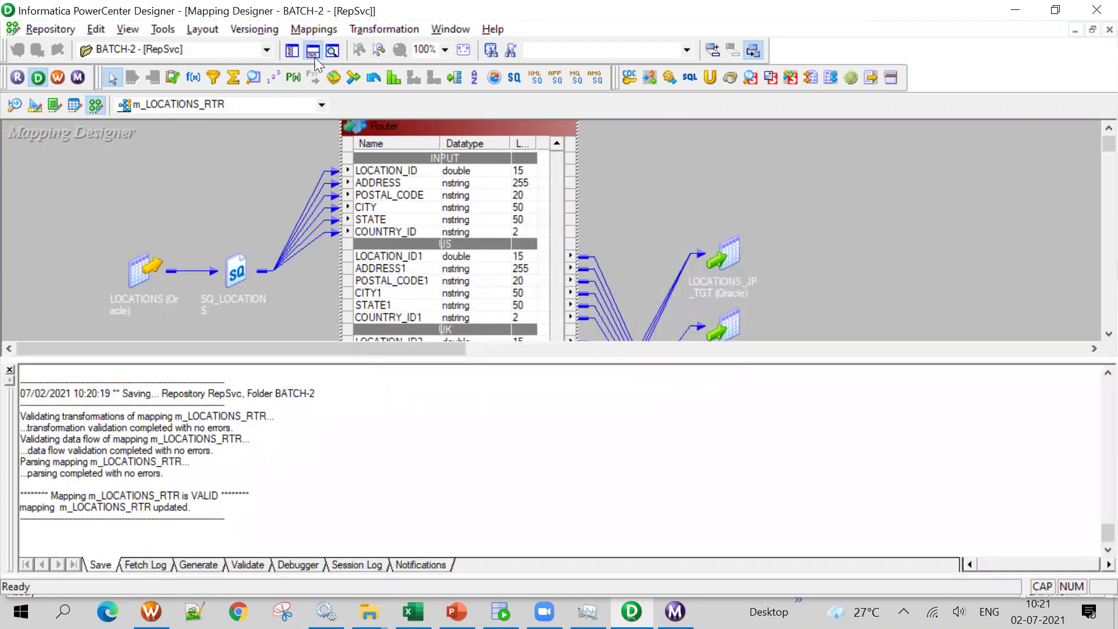
Toggle off the Output window and drop down the folder's list of mappings
click(315, 56)
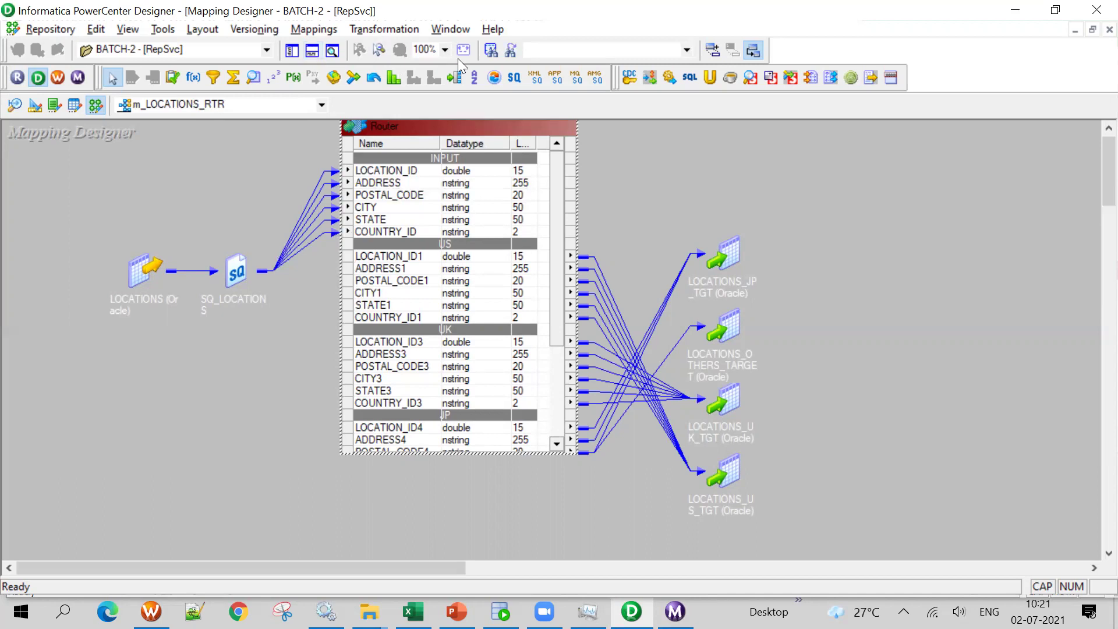
click(233, 105)
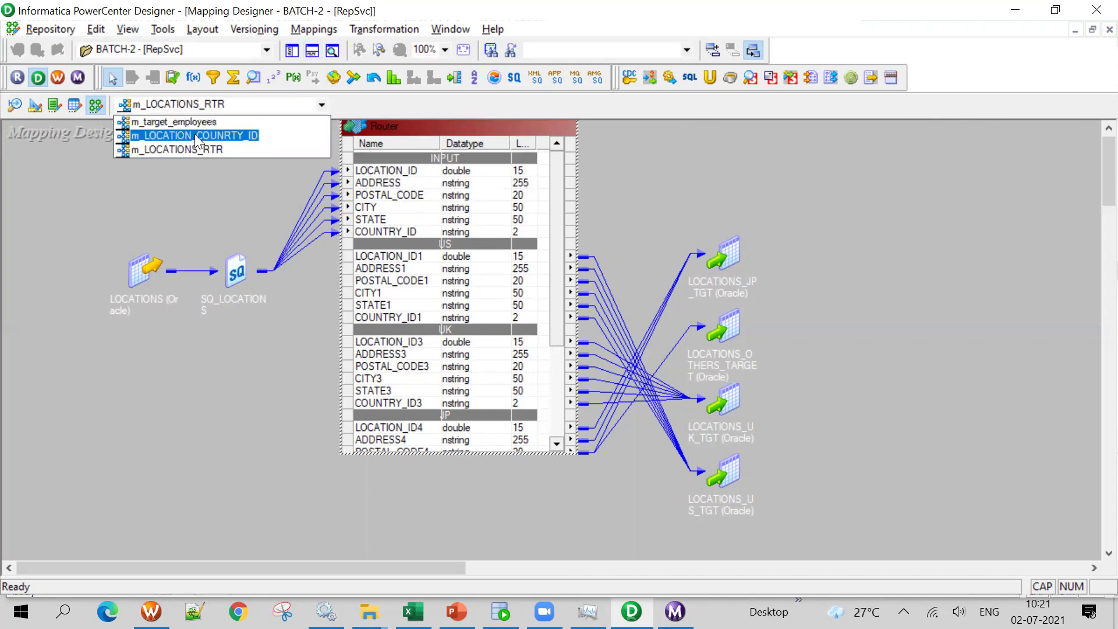
Open m_LOCATION_COUNRTY_ID with the output log hidden and scroll through it
click(195, 135)
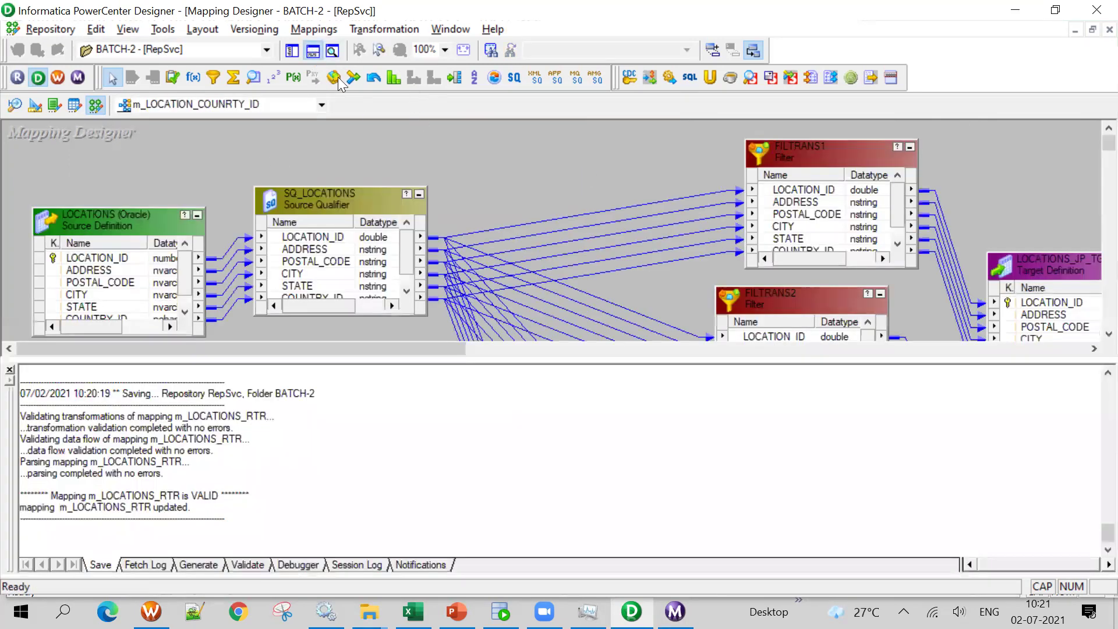
click(313, 52)
scroll(604, 290, down, 5)
scroll(602, 282, up, 5)
scroll(581, 206, down, 10)
scroll(582, 206, up, 10)
Switch back to m_LOCATIONS_RTR and select the SQ_LOCATIONS-to-router links
click(224, 103)
click(205, 142)
click(224, 103)
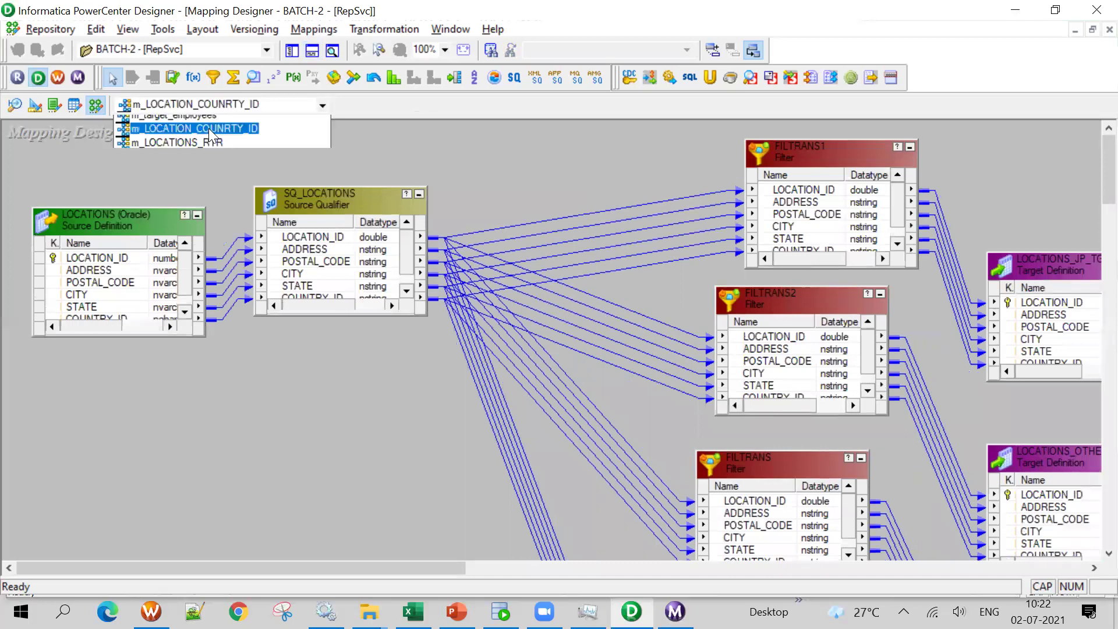
click(187, 130)
click(313, 51)
click(313, 52)
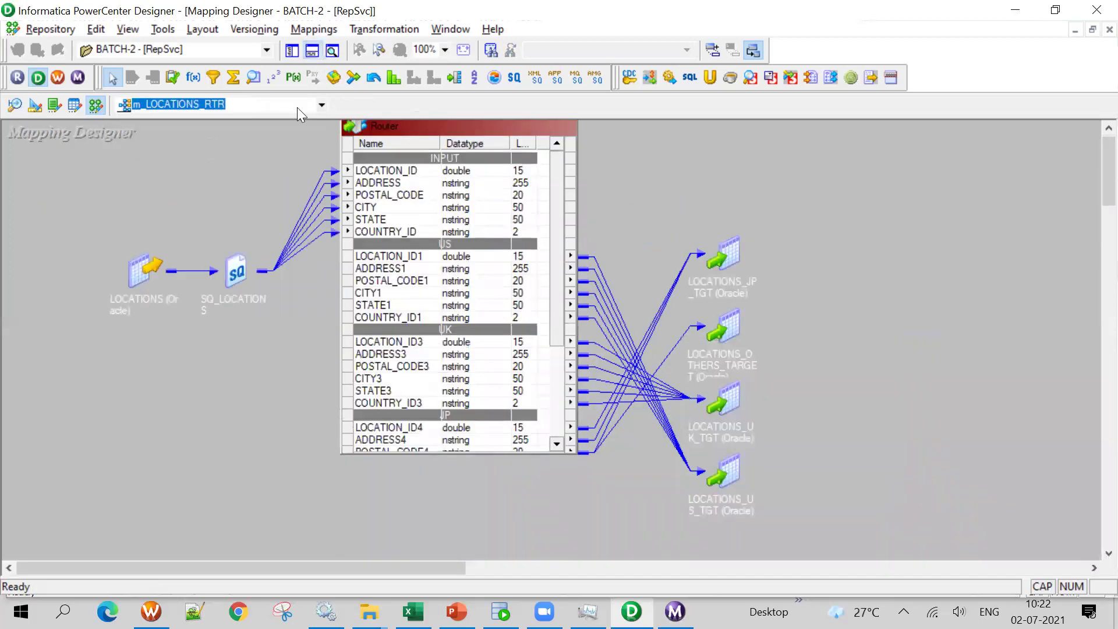
drag(266, 165, 306, 283)
scroll(462, 324, down, 4)
scroll(463, 324, up, 4)
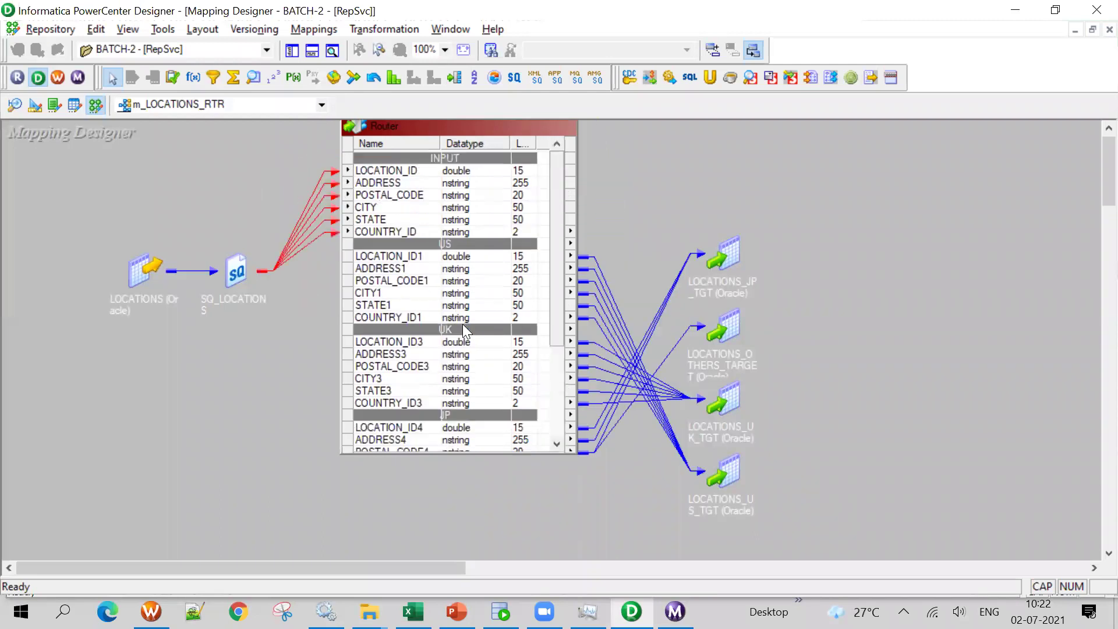
Rearrange the JP, OTHERS, UK and US LOCATIONS targets on the right side
drag(728, 258, 795, 229)
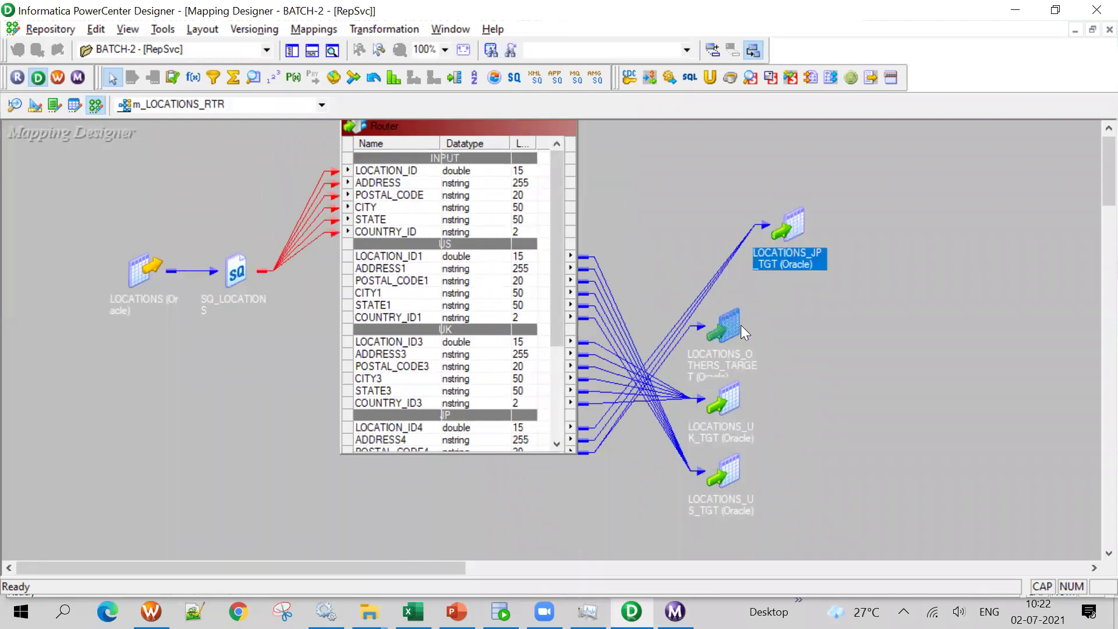
drag(741, 325, 843, 333)
drag(737, 395, 838, 438)
drag(768, 500, 872, 577)
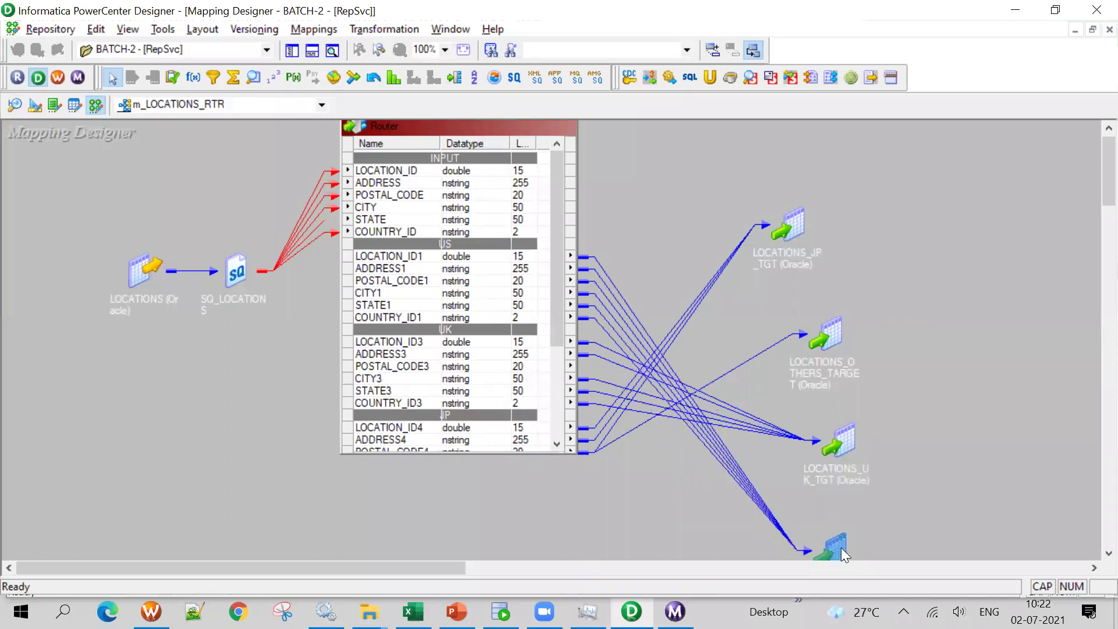
click(779, 250)
drag(828, 345, 808, 308)
drag(845, 440, 829, 391)
drag(556, 331, 594, 443)
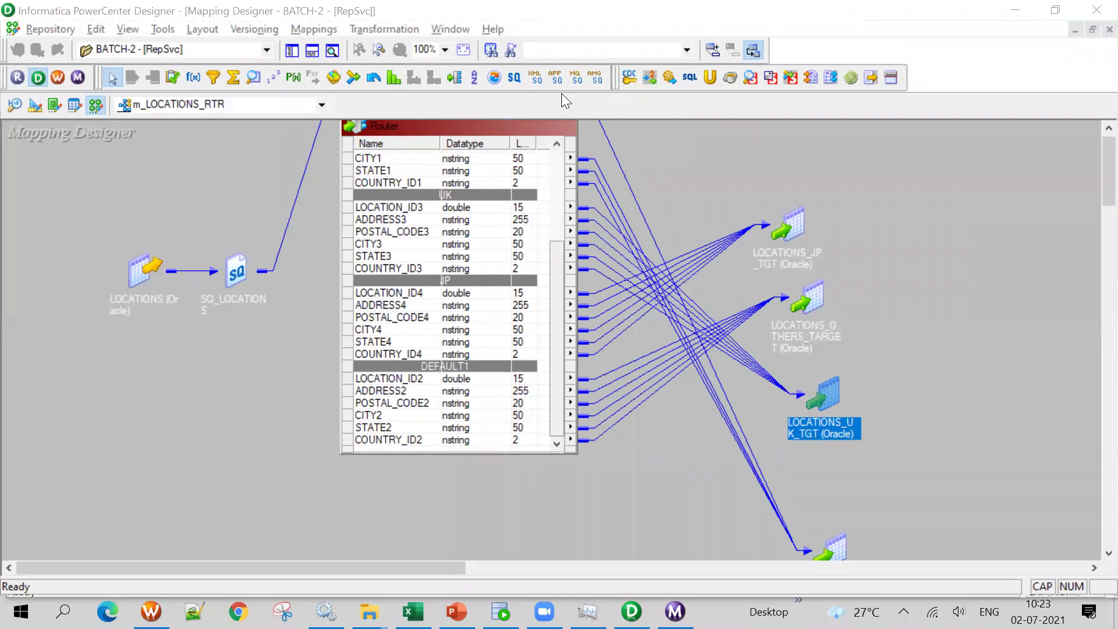
Lower the RTRTRANS router, glance at its settings, then switch to m_LOCATION_COUNRTY_ID
scroll(490, 264, up, 4)
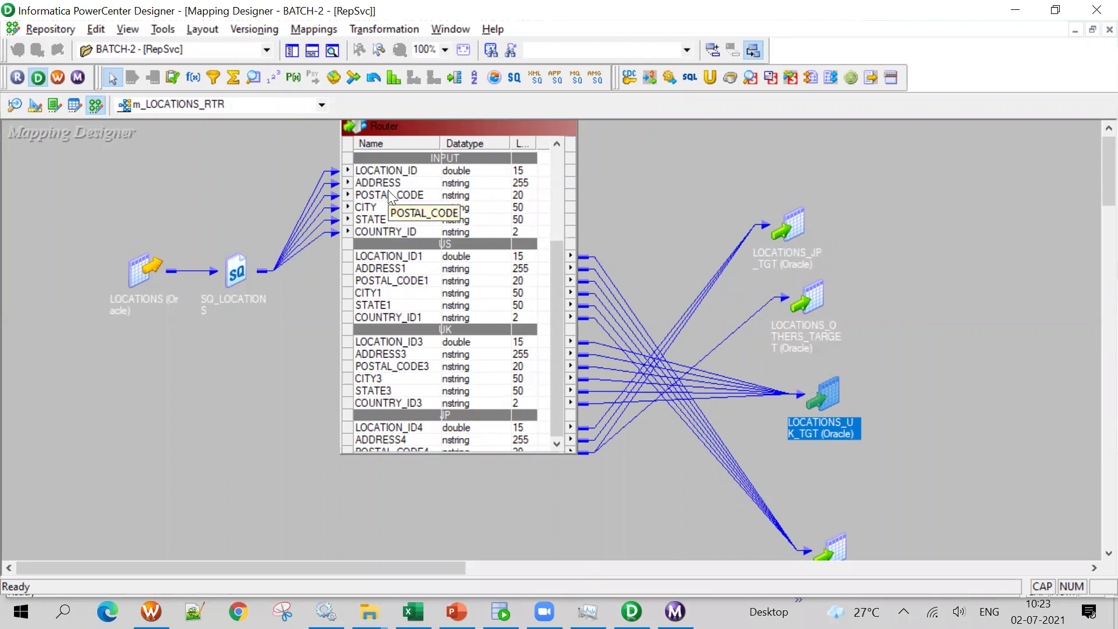
scroll(1091, 186, up, 1)
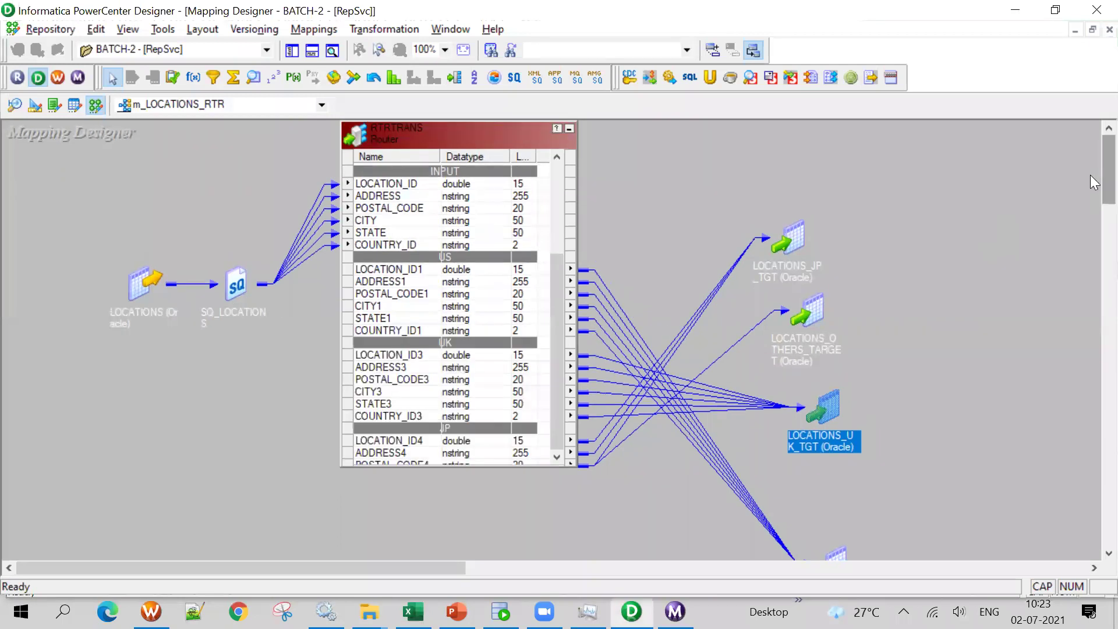
drag(435, 143, 433, 200)
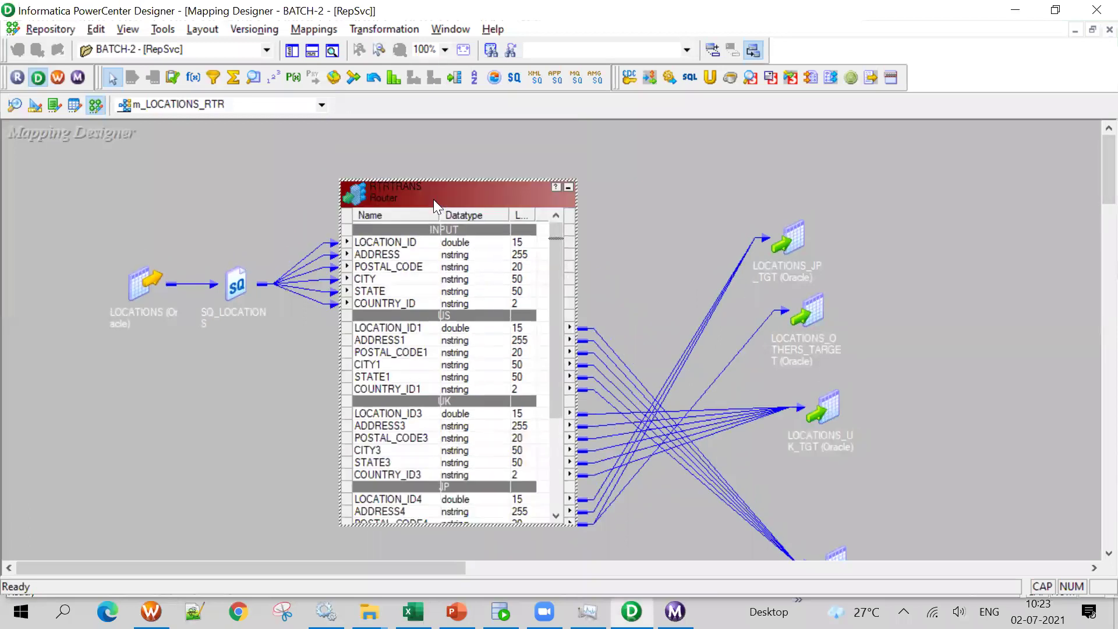
double_click(435, 196)
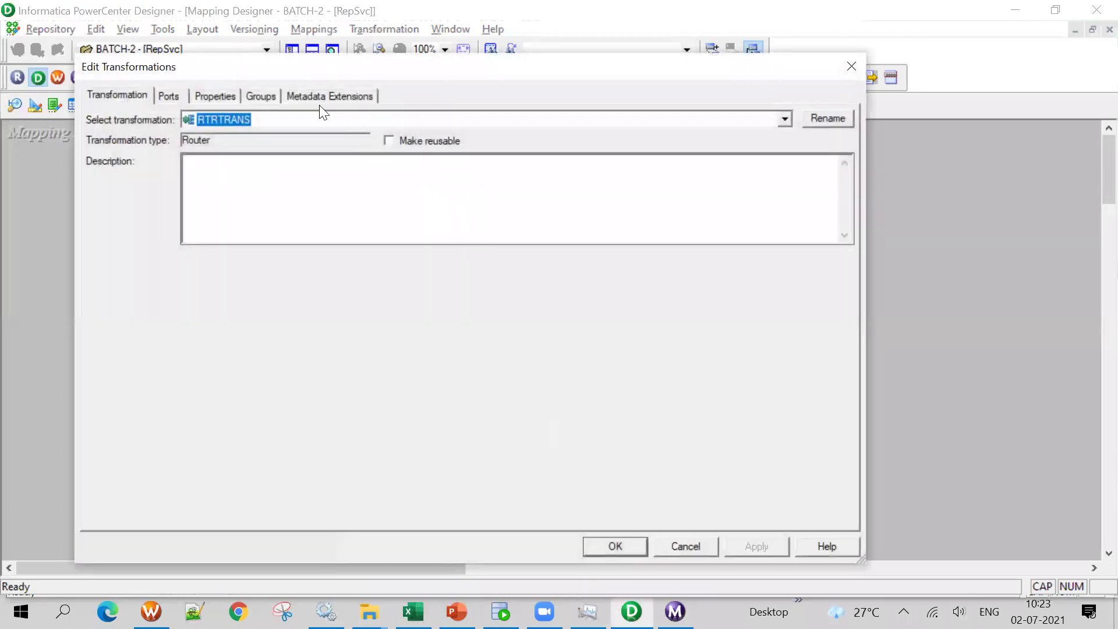
drag(298, 71, 402, 125)
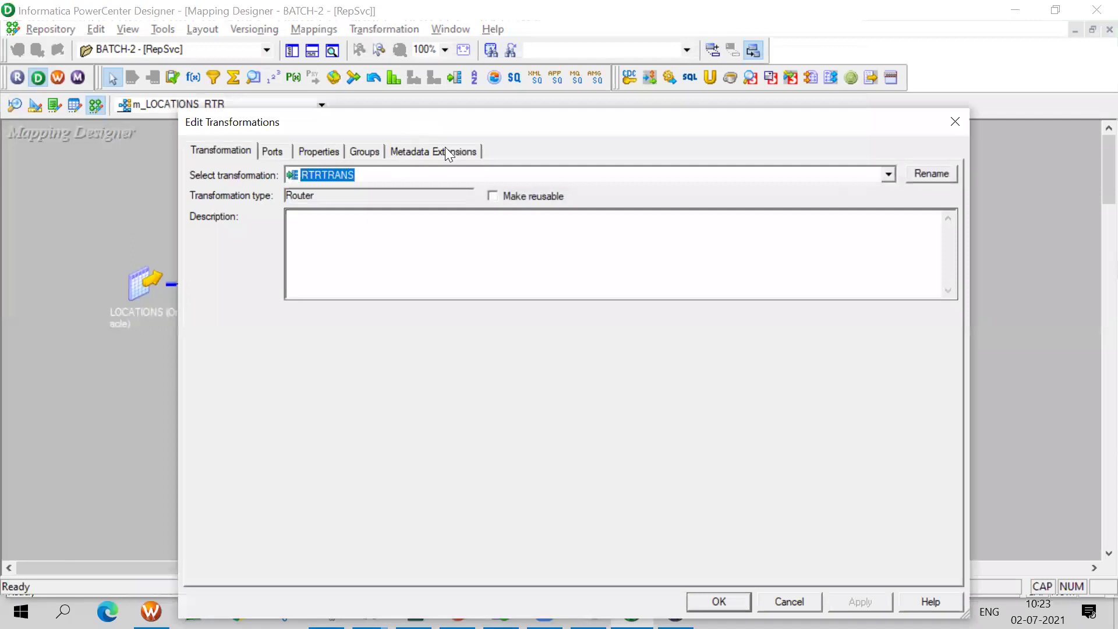
click(957, 121)
click(272, 106)
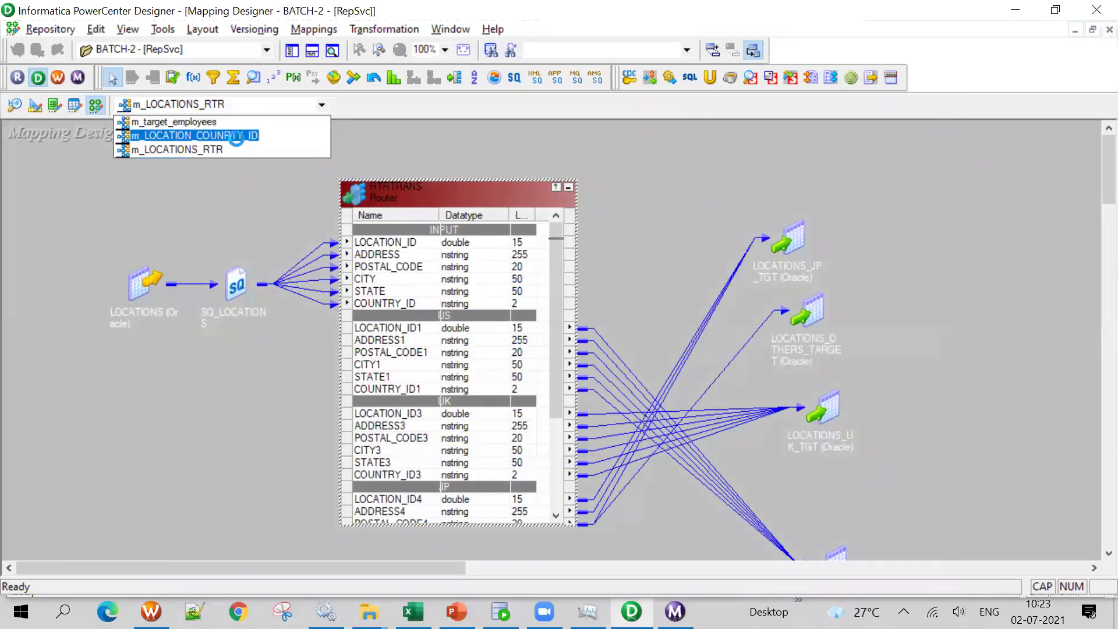
click(236, 136)
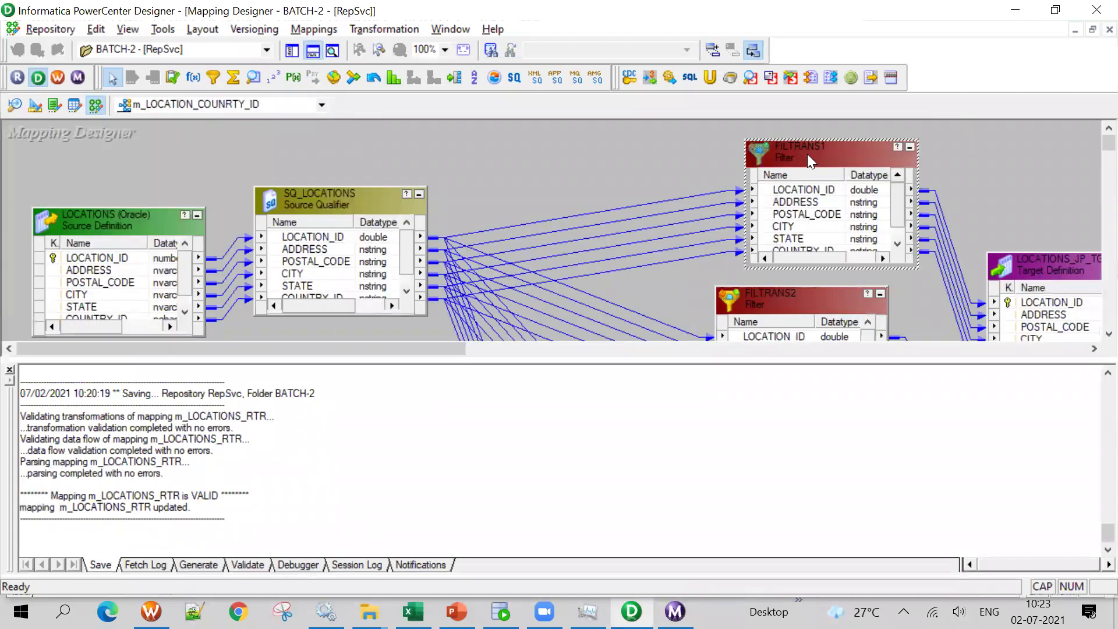
Open FILTRANS1's settings, cancel a rename, and inspect its COUNTRY_ID port
double_click(809, 162)
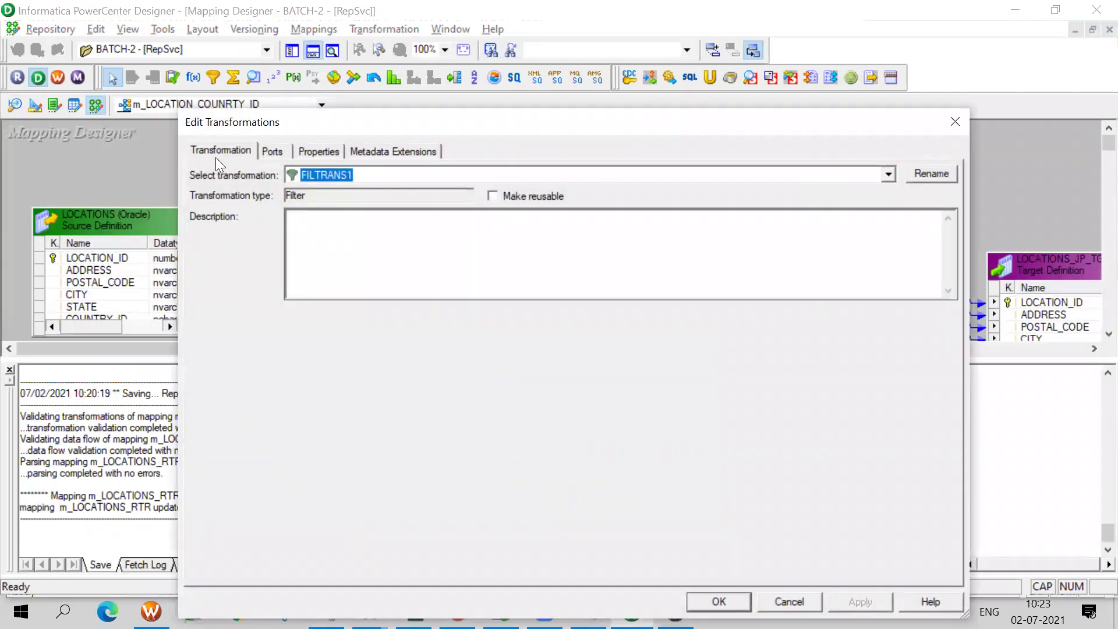
click(235, 152)
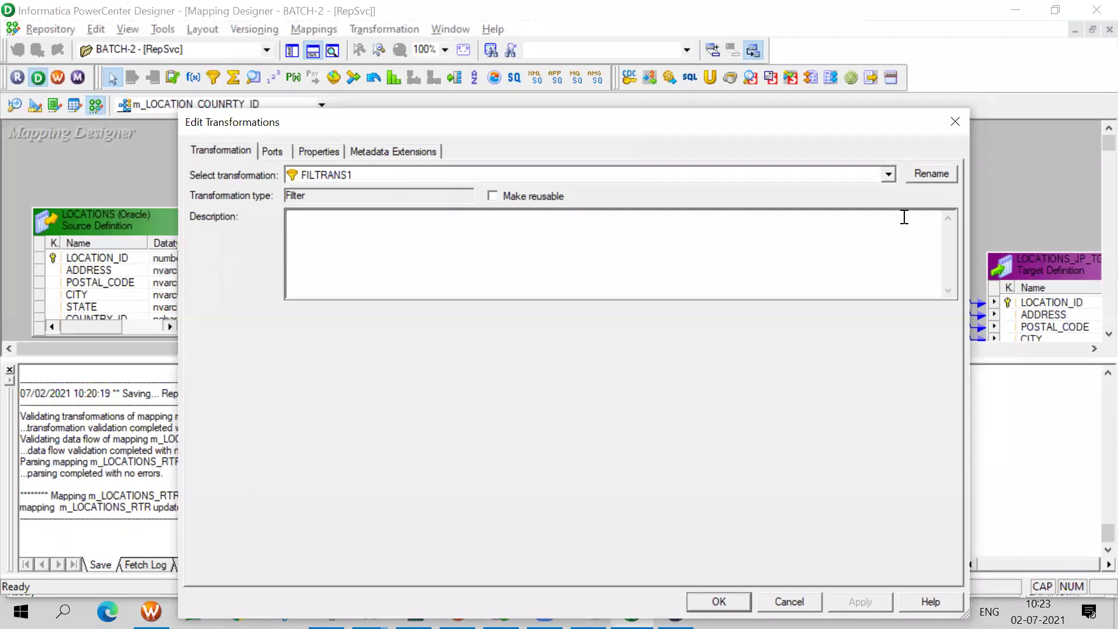
click(932, 174)
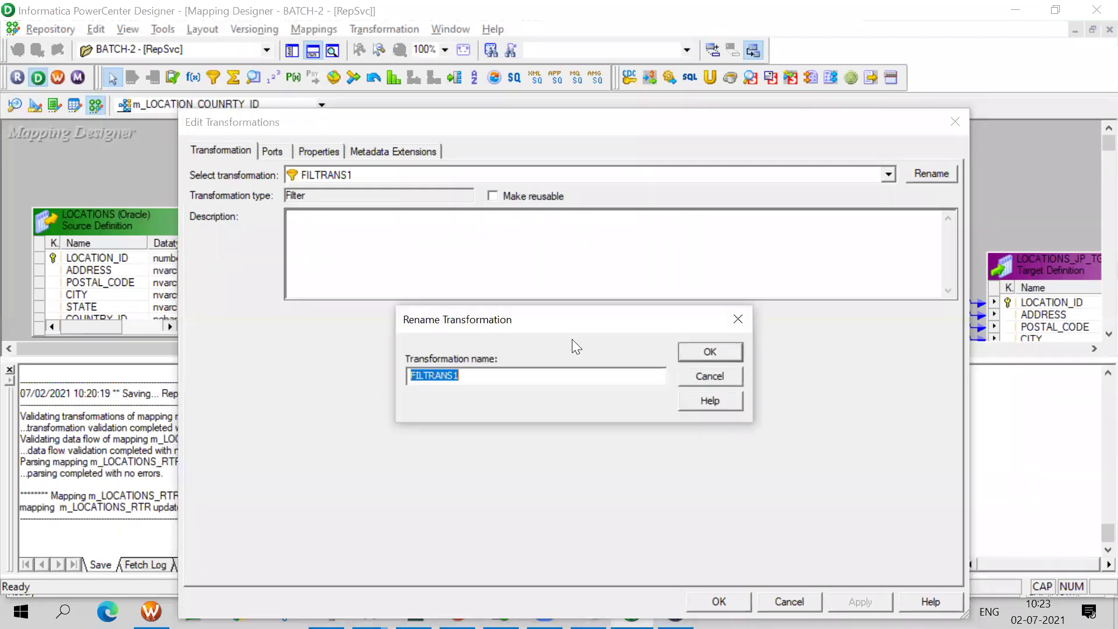
click(731, 377)
click(273, 150)
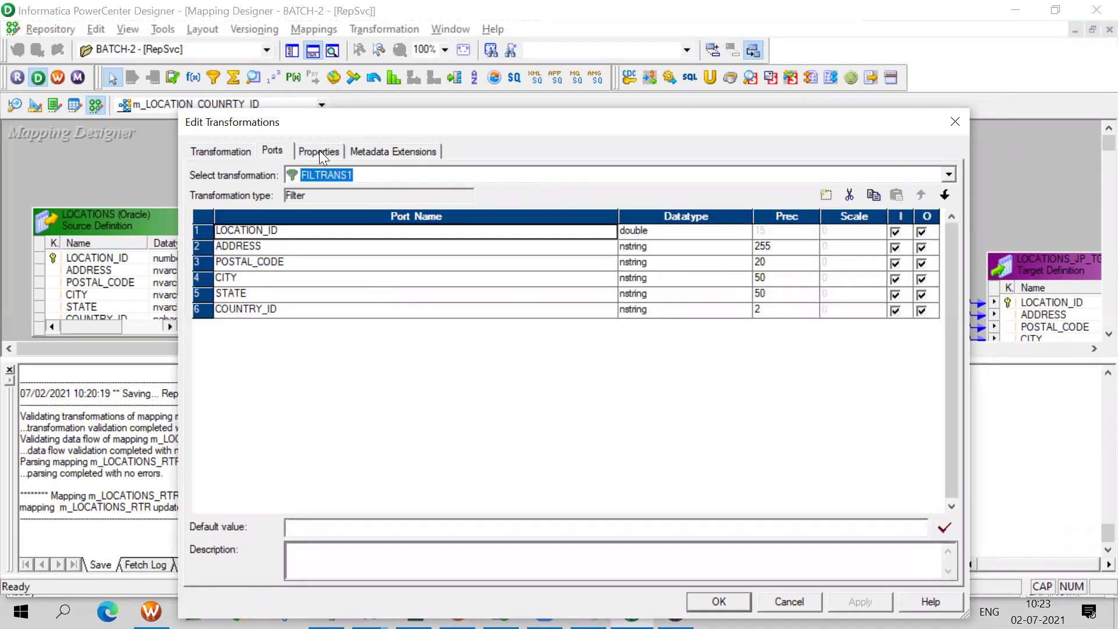
click(319, 313)
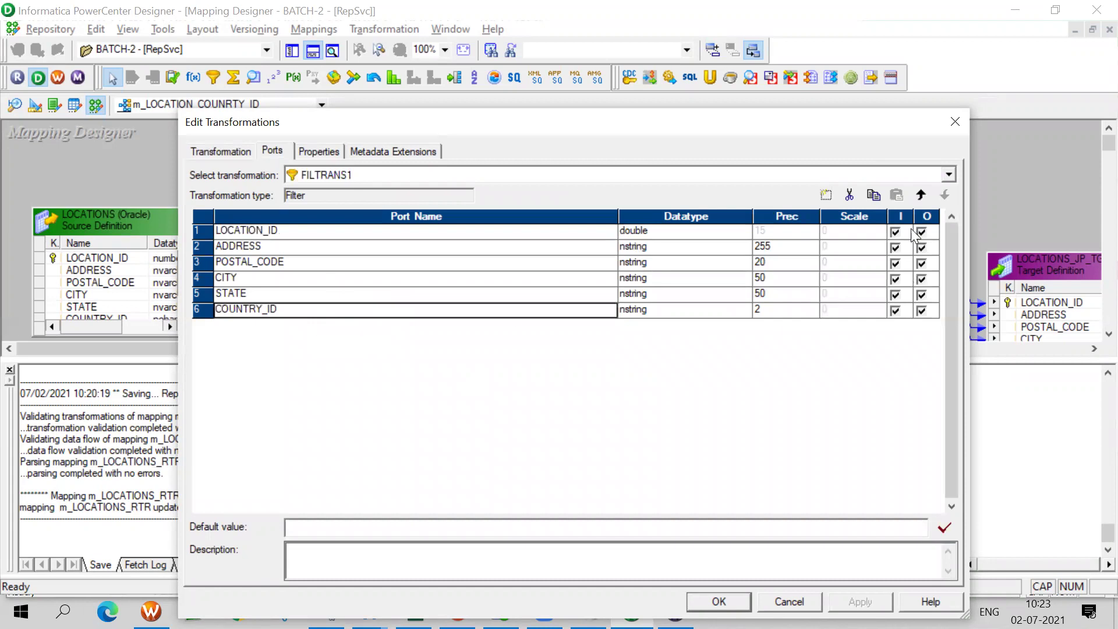
Review FILTRANS1's condition COUNTRY_ID='JP', tracing level and metadata extensions, then reposition the window
click(315, 150)
click(545, 233)
click(533, 244)
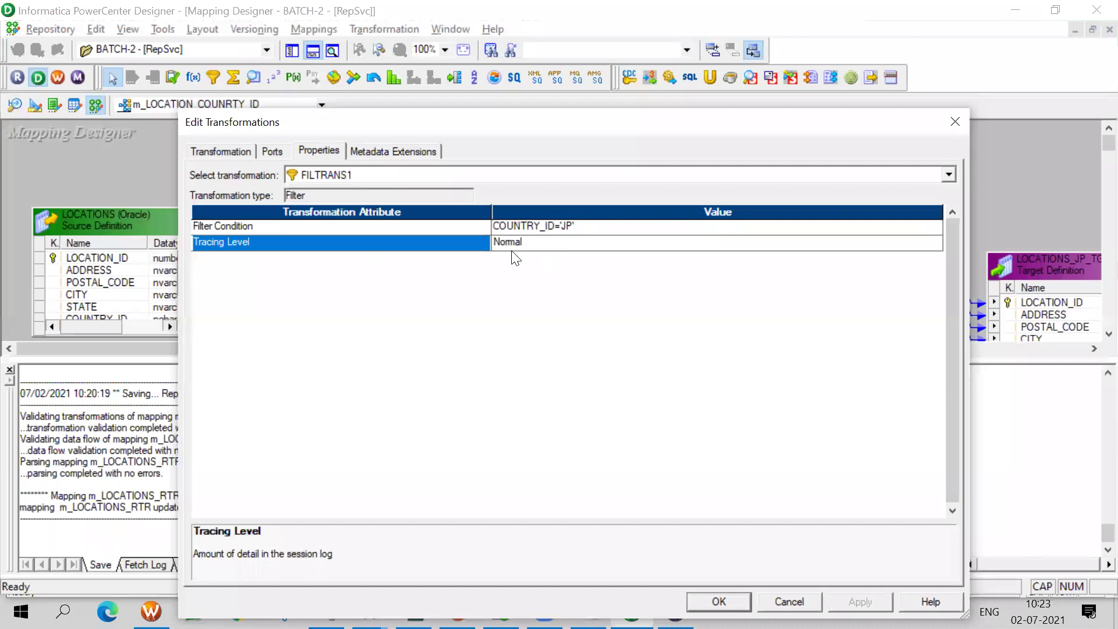
click(391, 150)
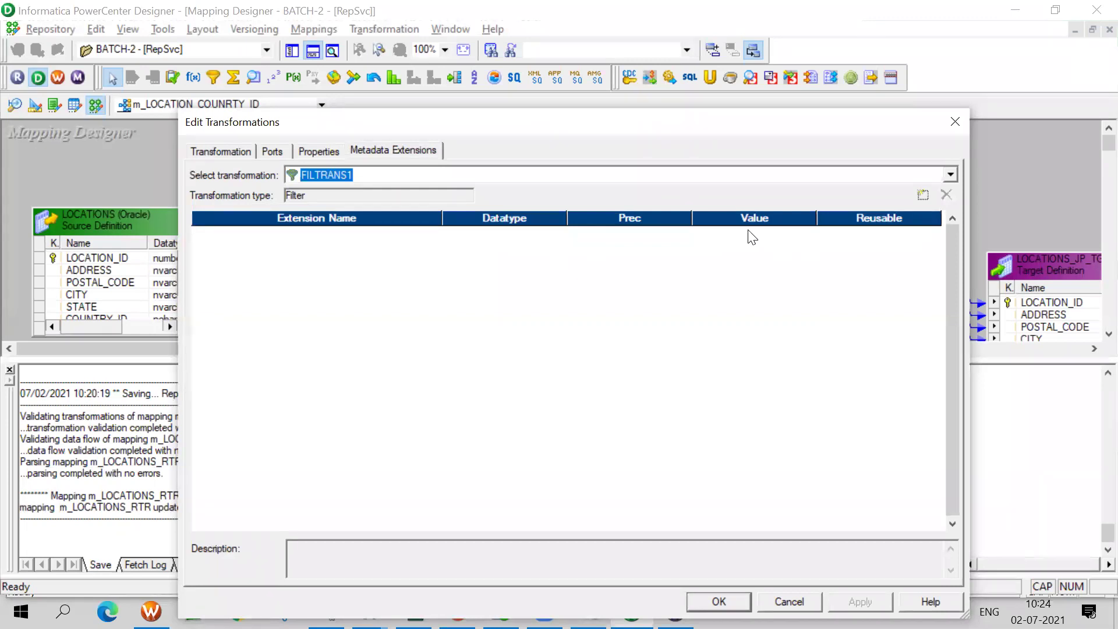
click(326, 150)
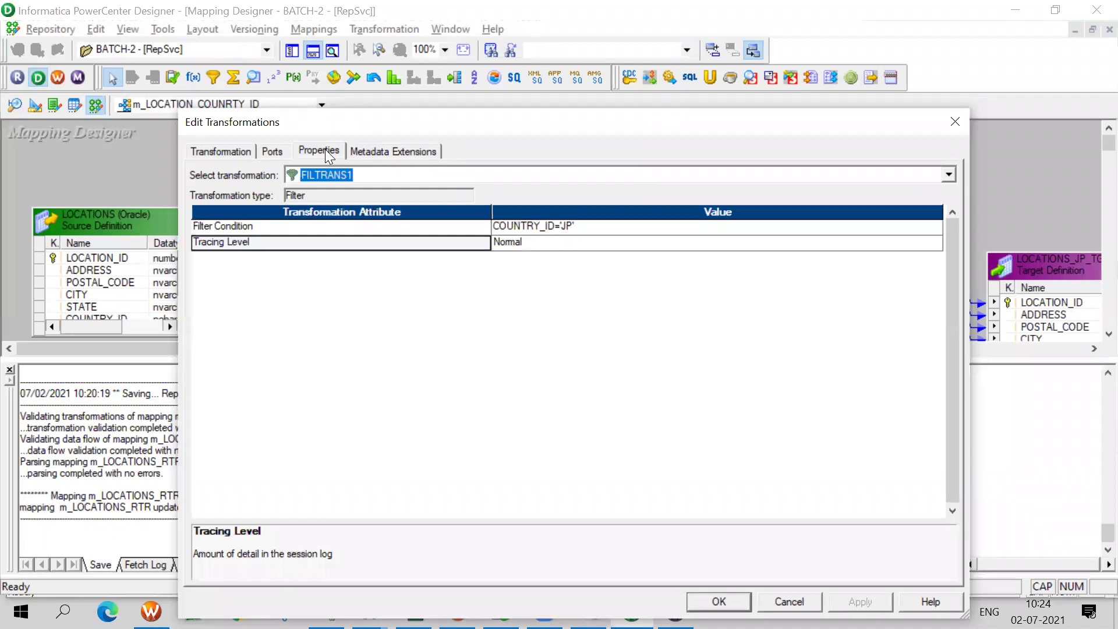
drag(500, 131, 461, 114)
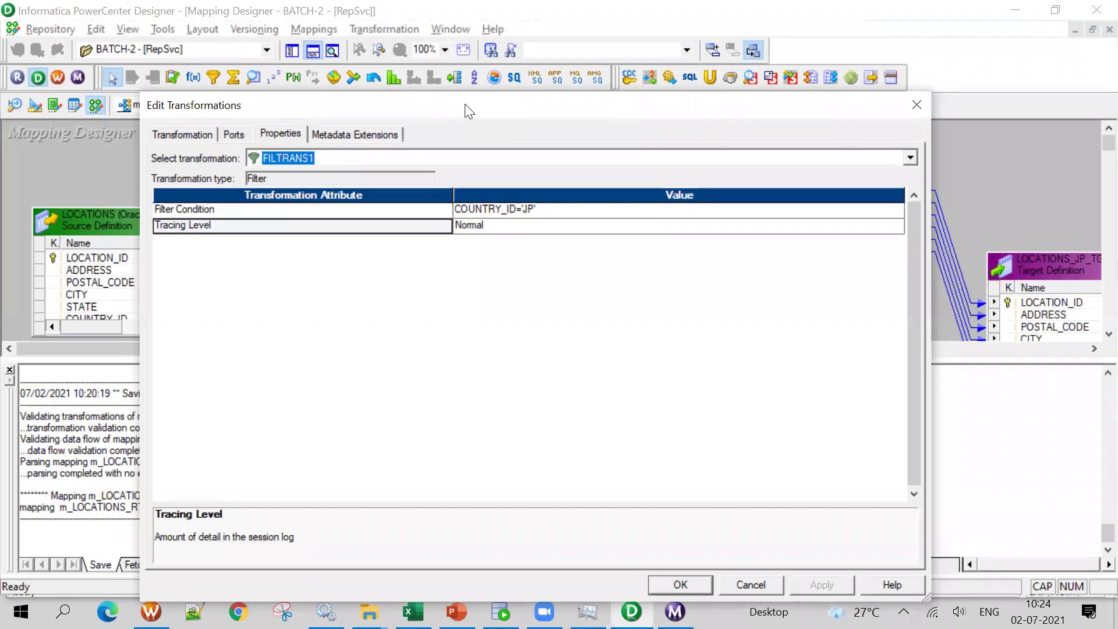
drag(466, 111, 452, 85)
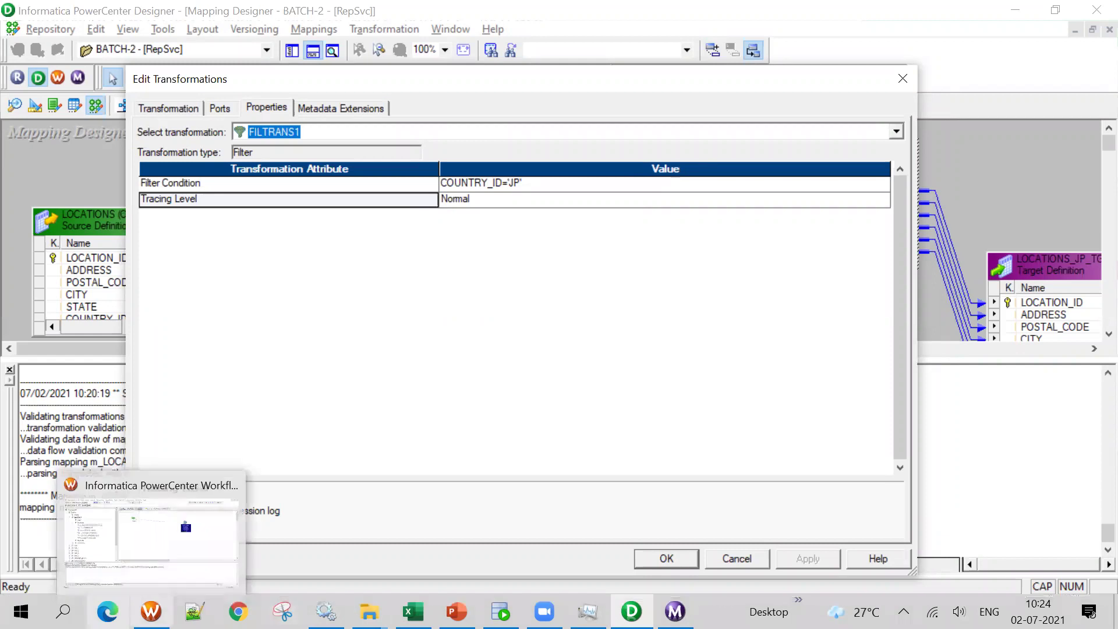
Bring Workflow Manager forward, then minimize it to return to the Designer
click(151, 612)
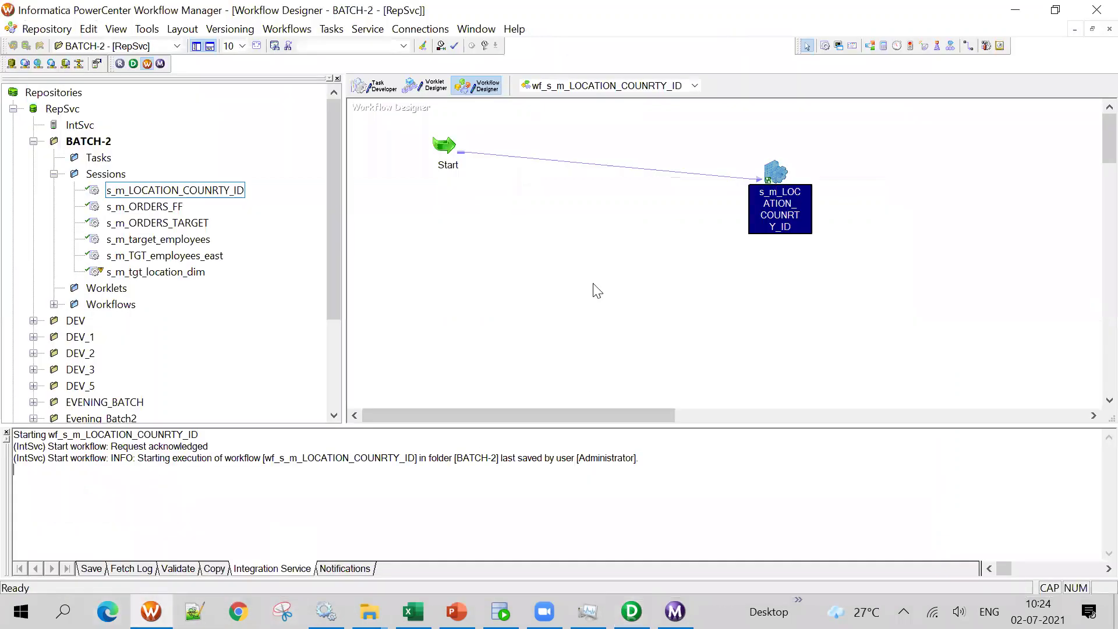
click(1015, 11)
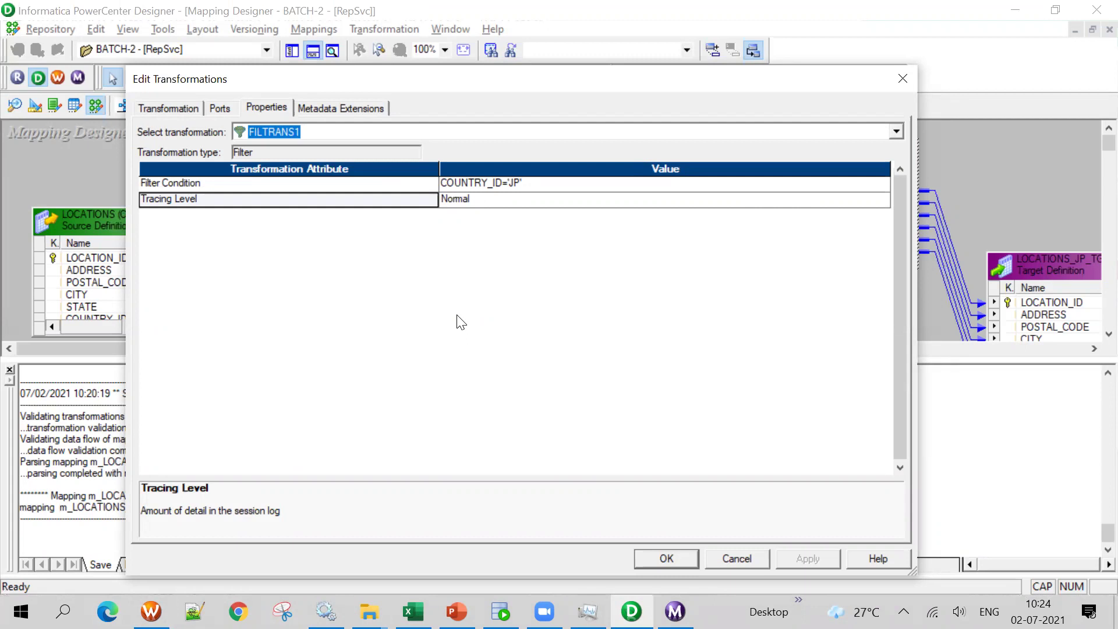
Close the FILTRANS1 window and switch back to m_LOCATIONS_RTR
click(904, 76)
click(278, 110)
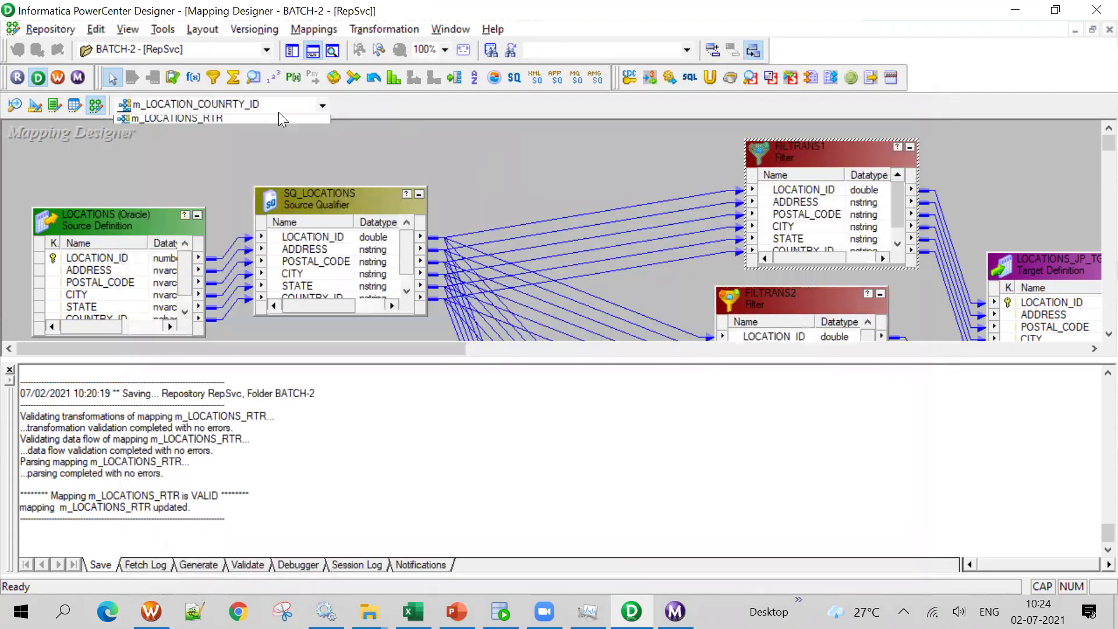
click(234, 150)
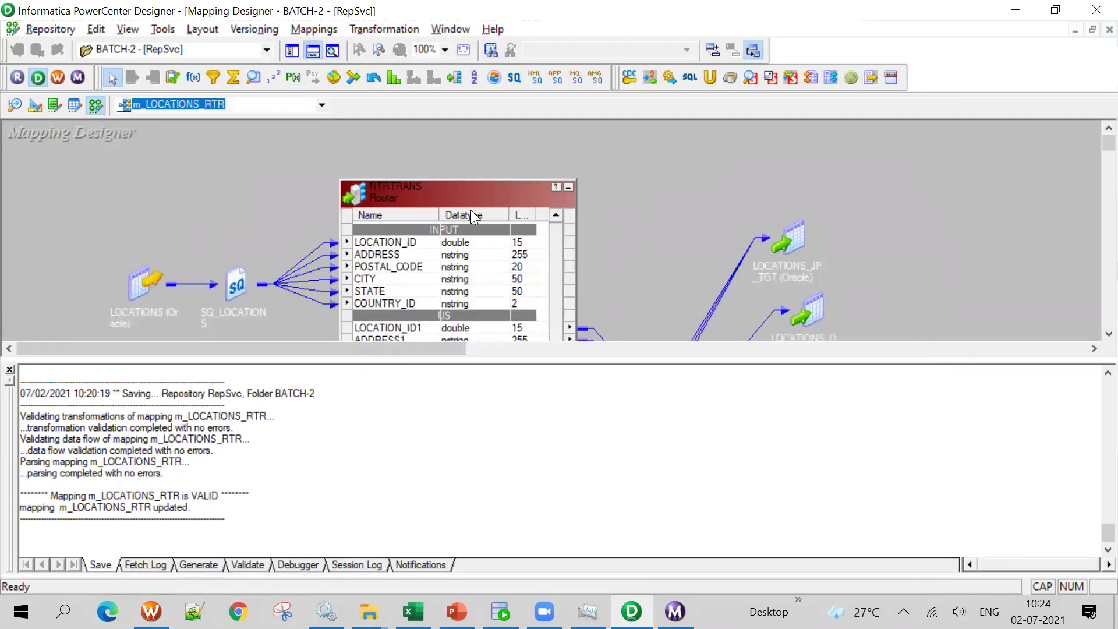
Review RTRTRANS ports, properties and its US, UK, JP and DEFAULT1 groups, accepting with OK
double_click(460, 200)
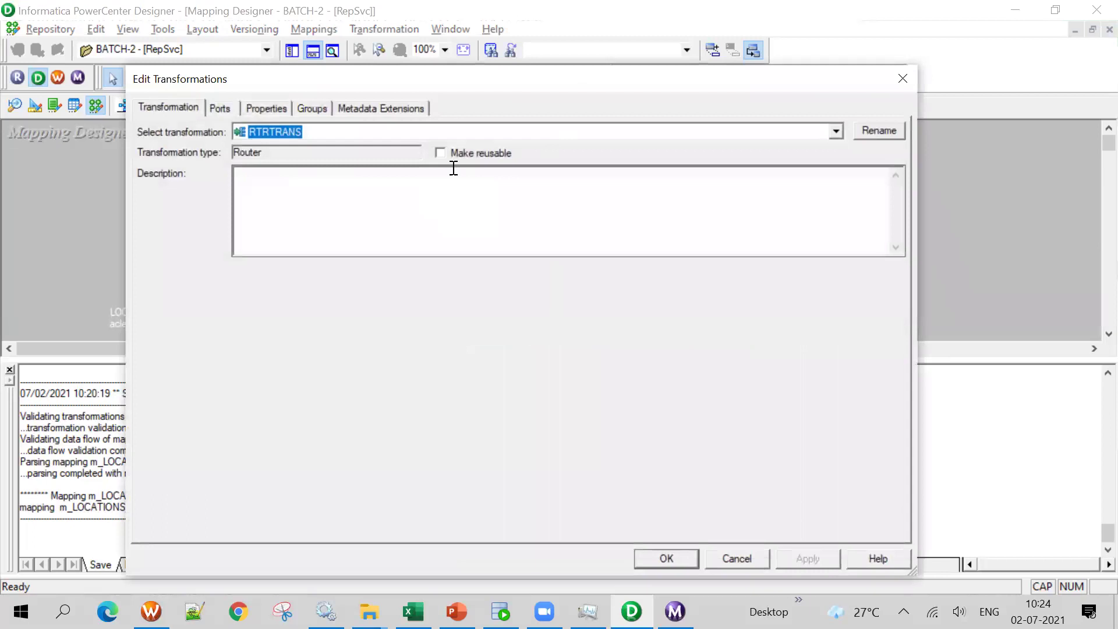
click(230, 112)
click(263, 219)
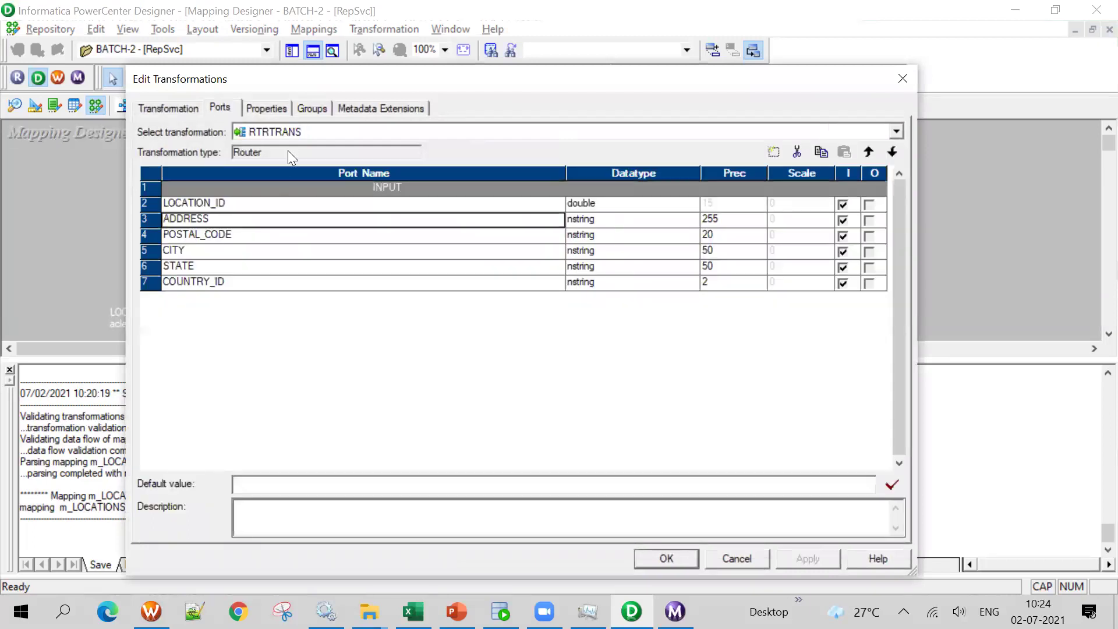
click(275, 112)
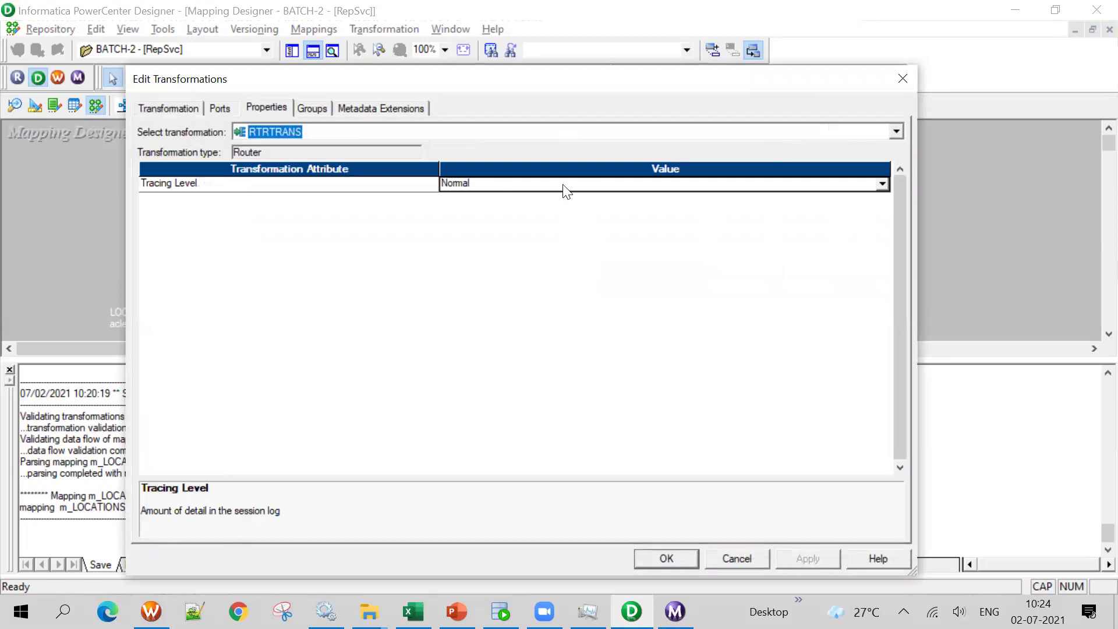
click(304, 109)
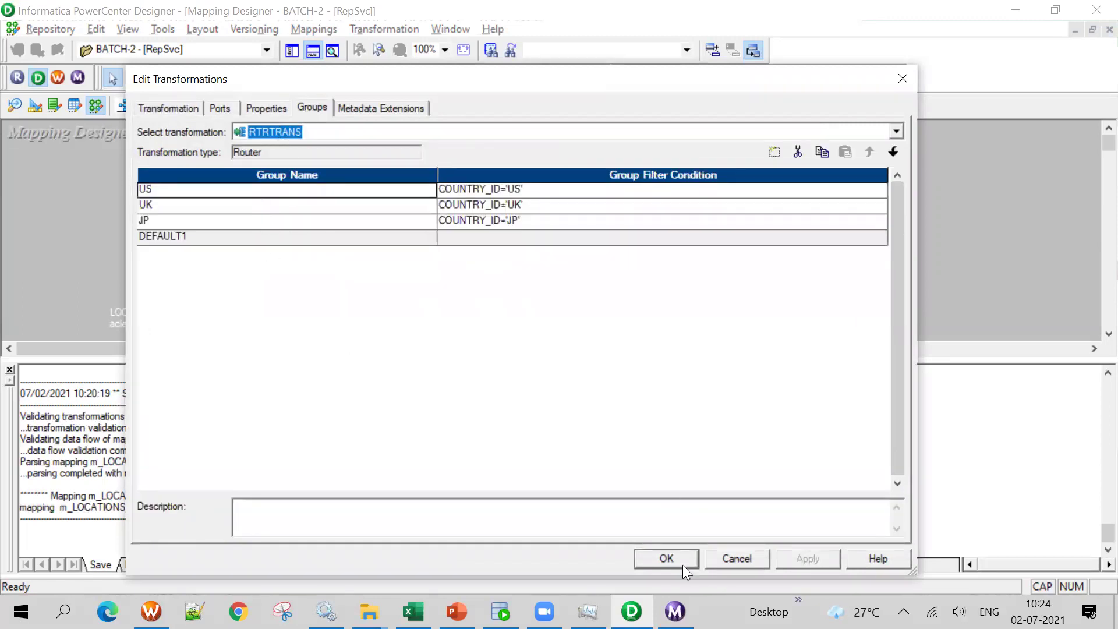
click(307, 237)
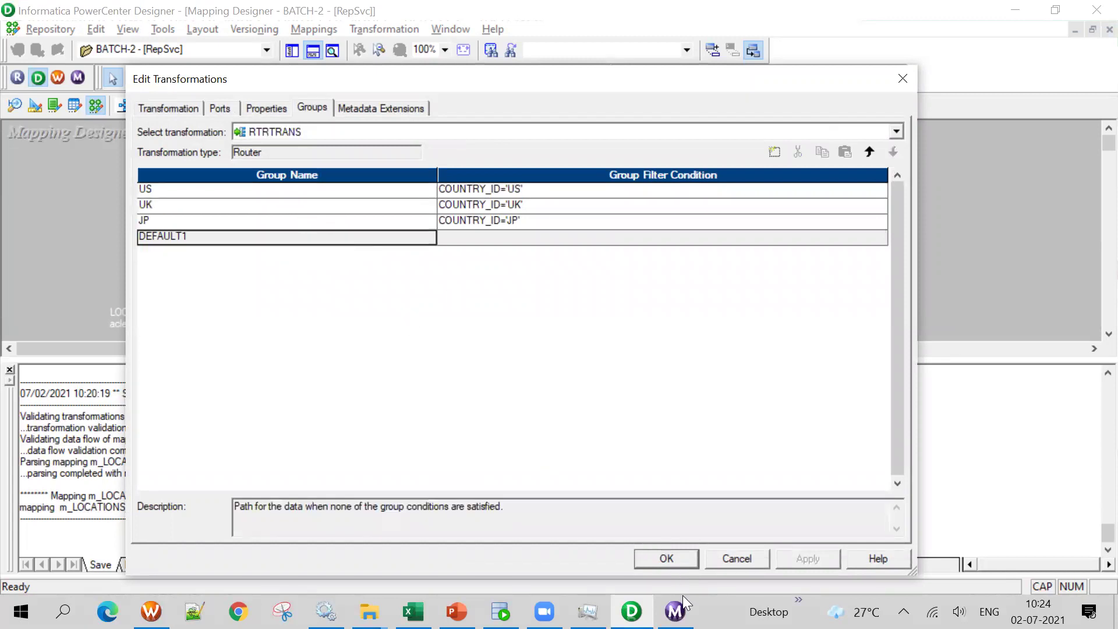
click(666, 560)
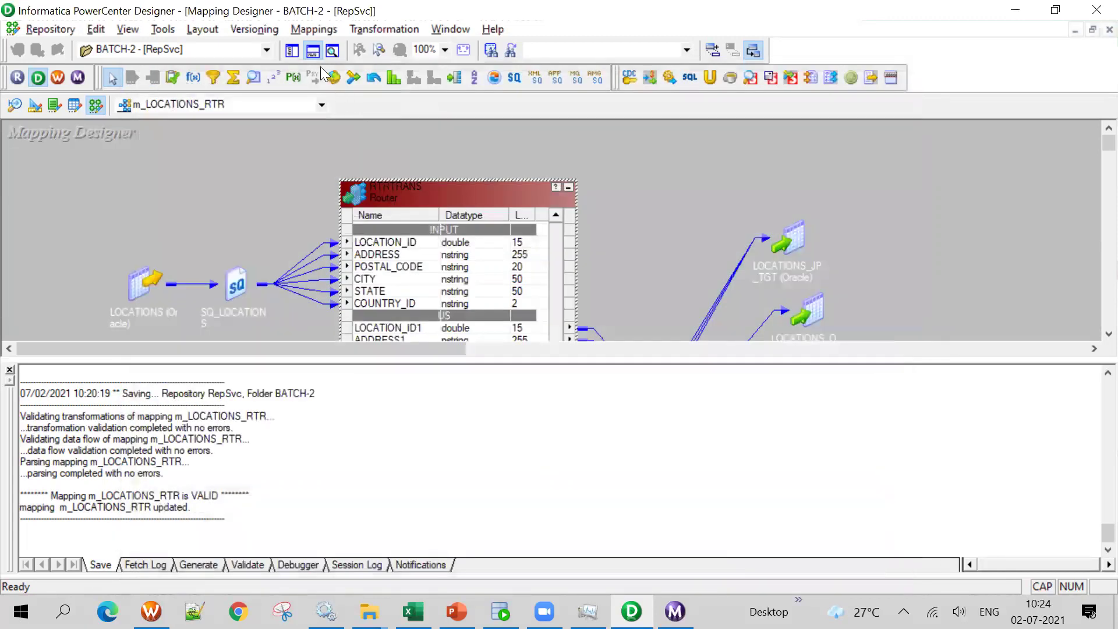
Hide the output log, save with Ctrl+S (no changes needed), and switch to Workflow Manager
click(313, 52)
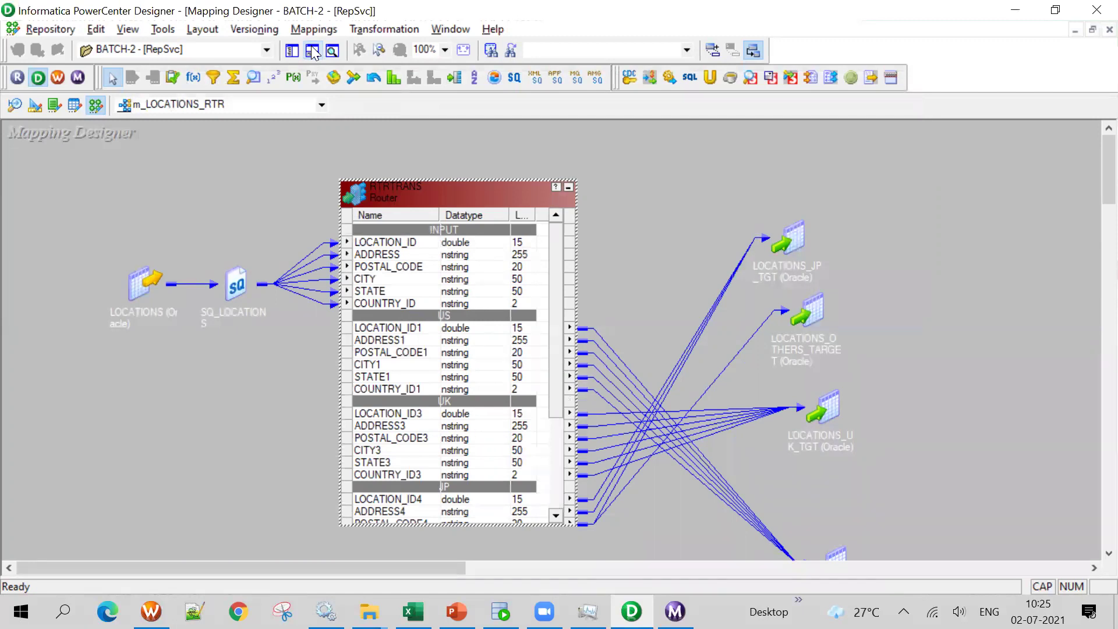
key(ctrl+s)
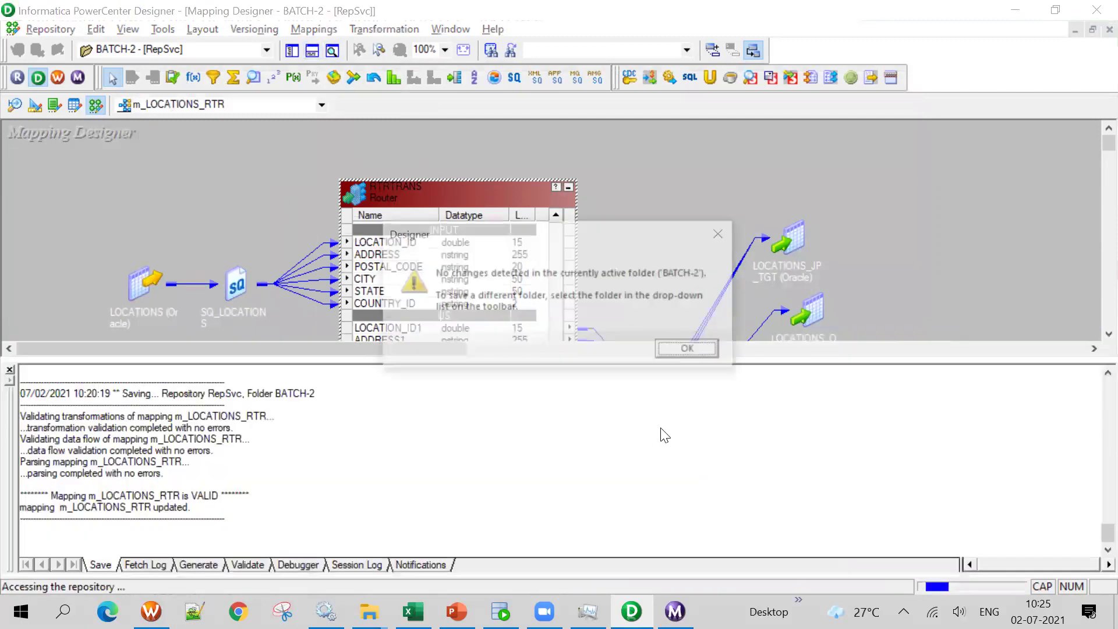
click(685, 352)
click(313, 50)
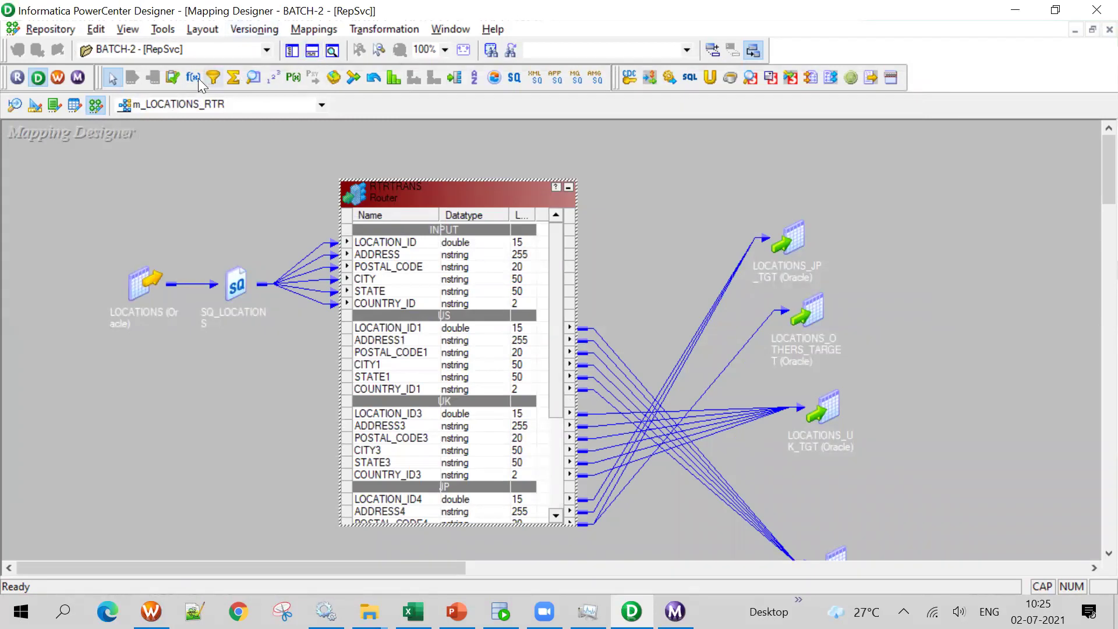
click(57, 78)
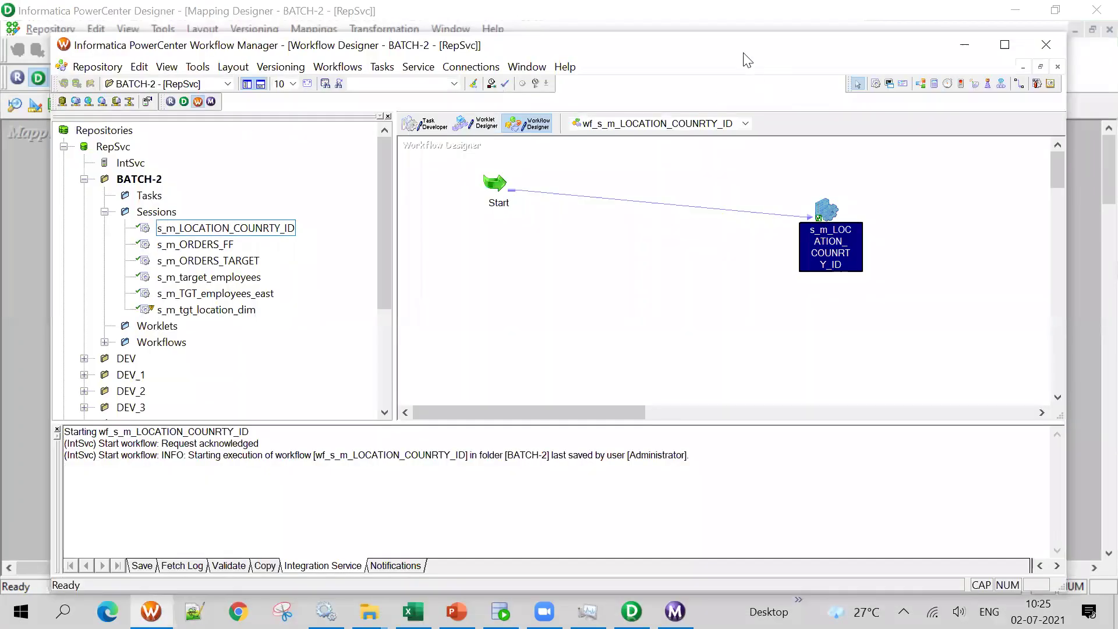
Clear the Task Developer workspace and confirm the mapping's exact name in the Designer
click(376, 85)
right_click(484, 161)
click(518, 190)
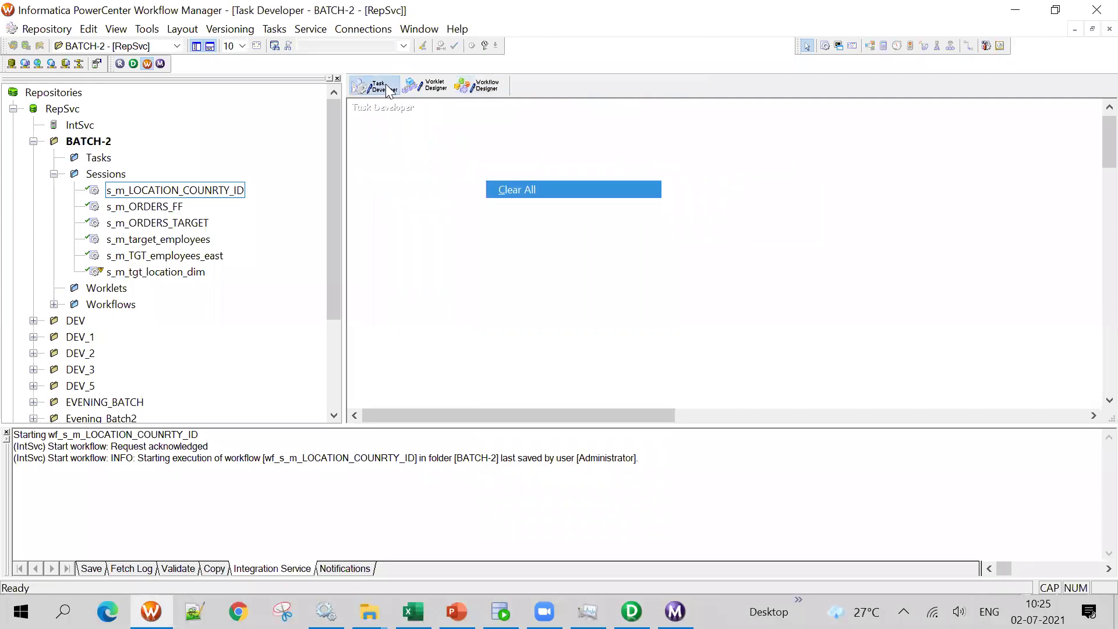
click(274, 29)
click(274, 29)
click(134, 64)
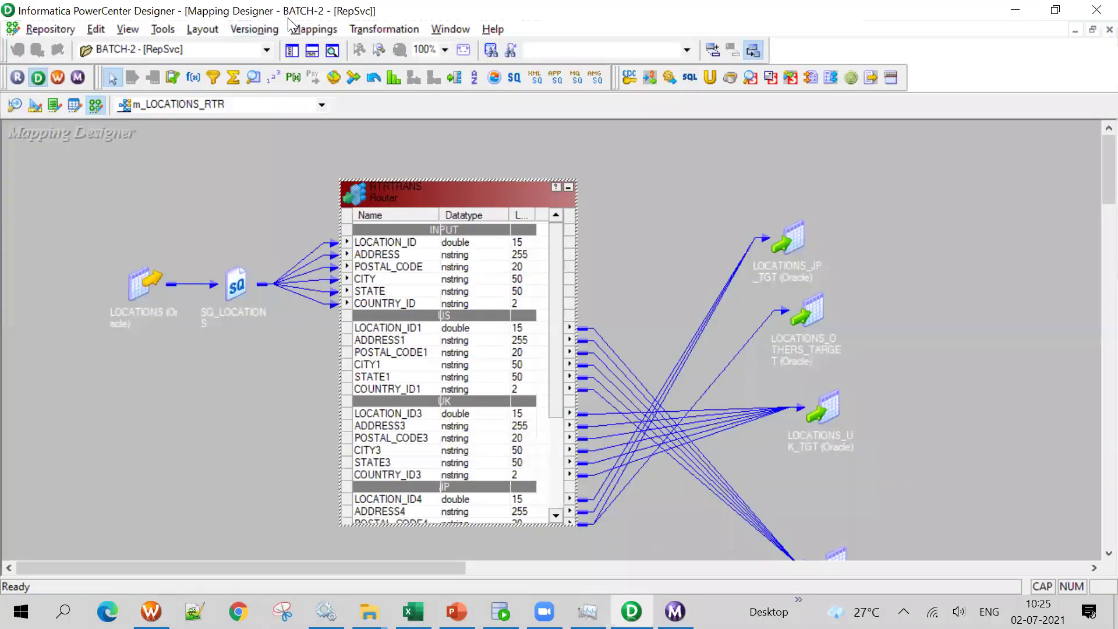
click(314, 29)
click(331, 83)
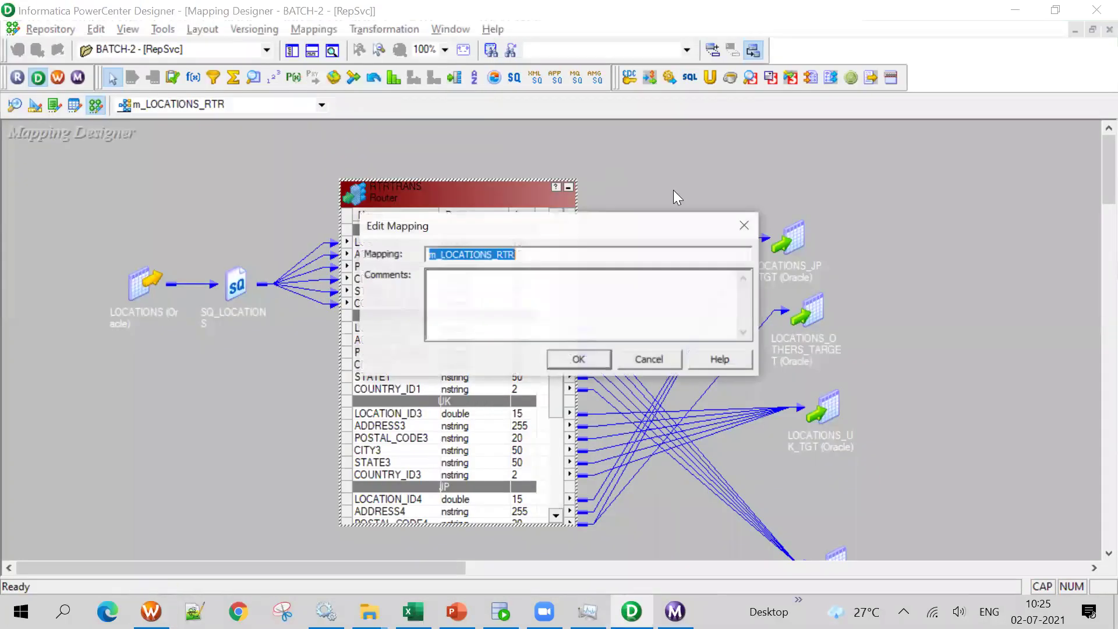
click(644, 359)
click(58, 77)
click(310, 29)
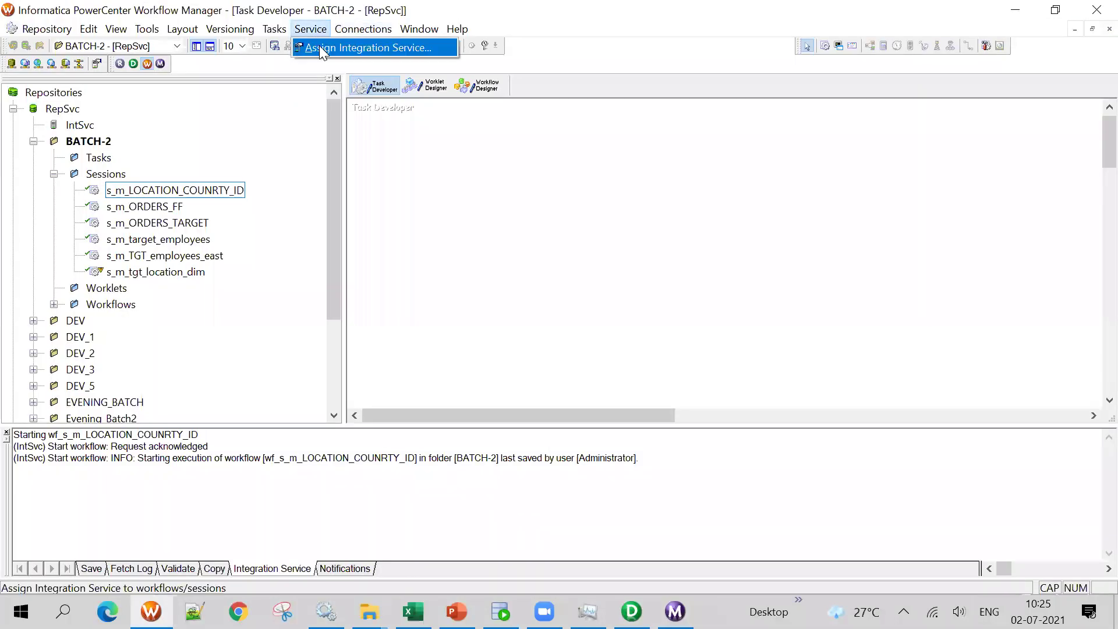
click(491, 175)
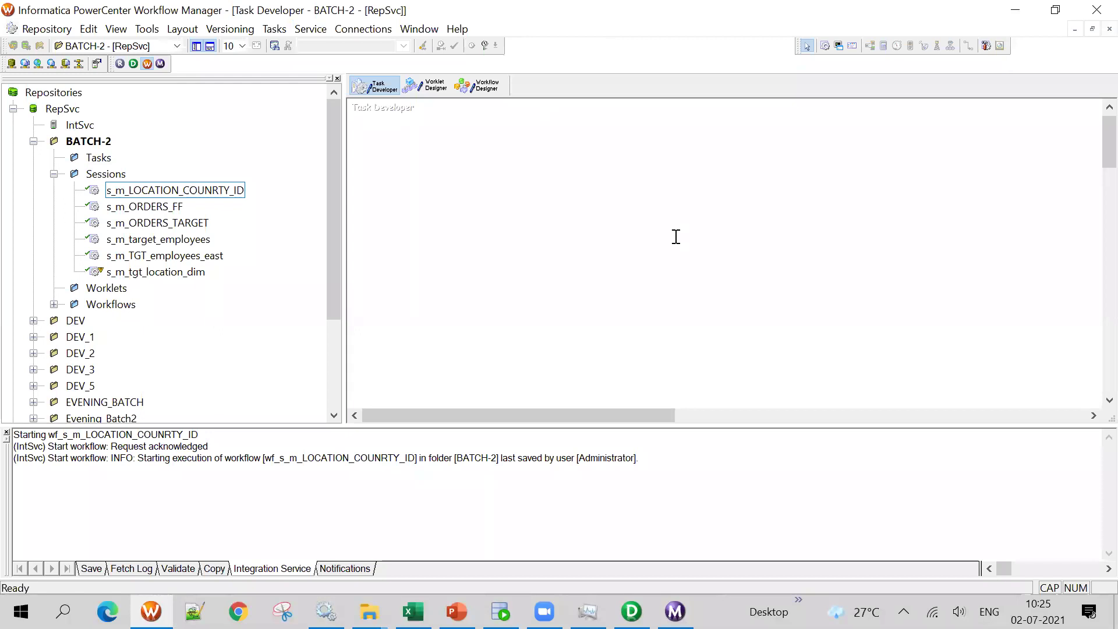
Create session s_m_LOCATIONS_RTR on mapping m_LOCATIONS_RTR and open its Edit Tasks window
click(285, 30)
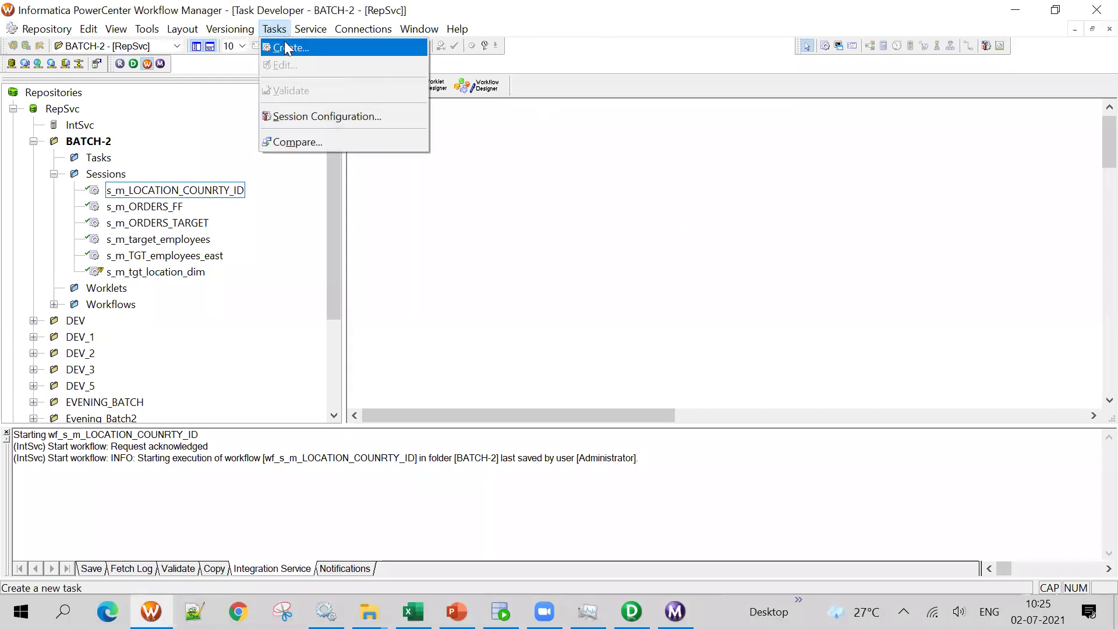
click(285, 45)
click(629, 284)
text(S)
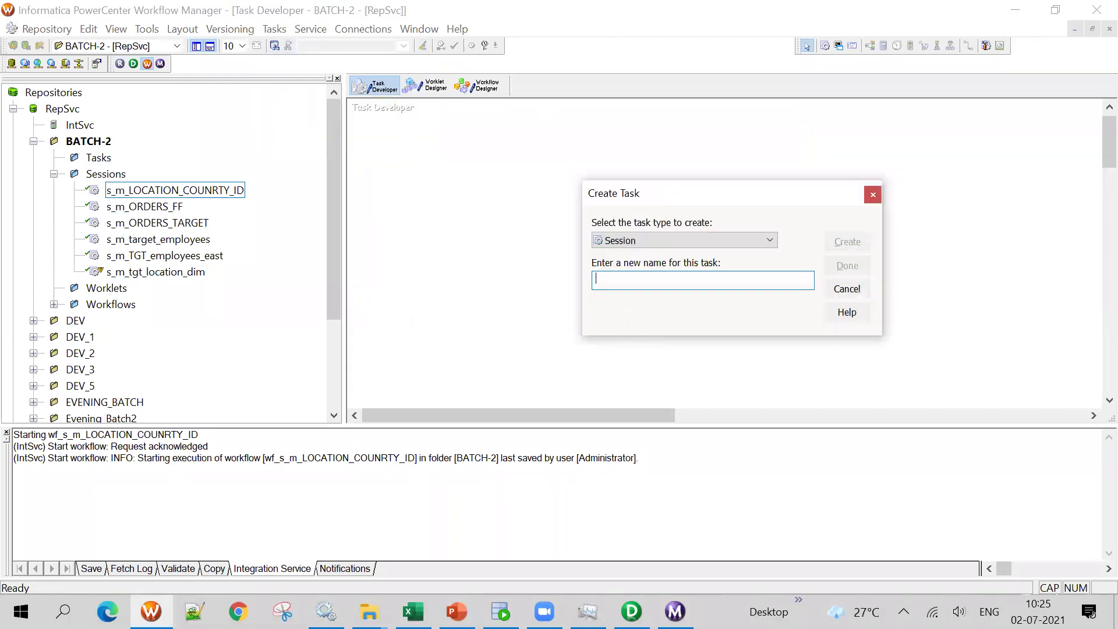
text(_m_LOCATIONS_RTR)
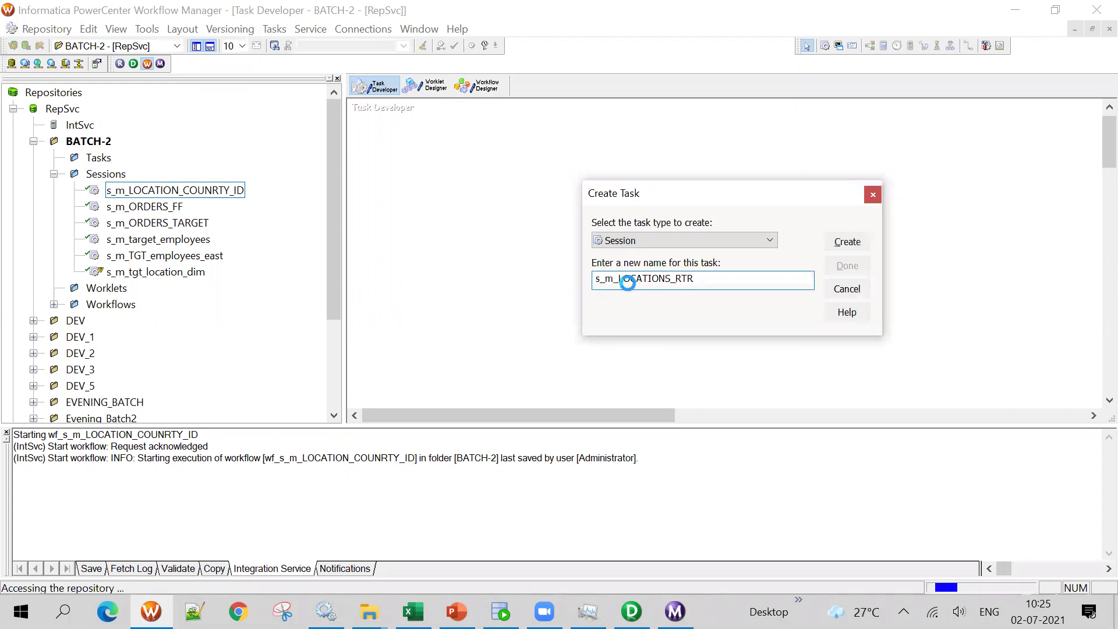
click(847, 242)
click(633, 210)
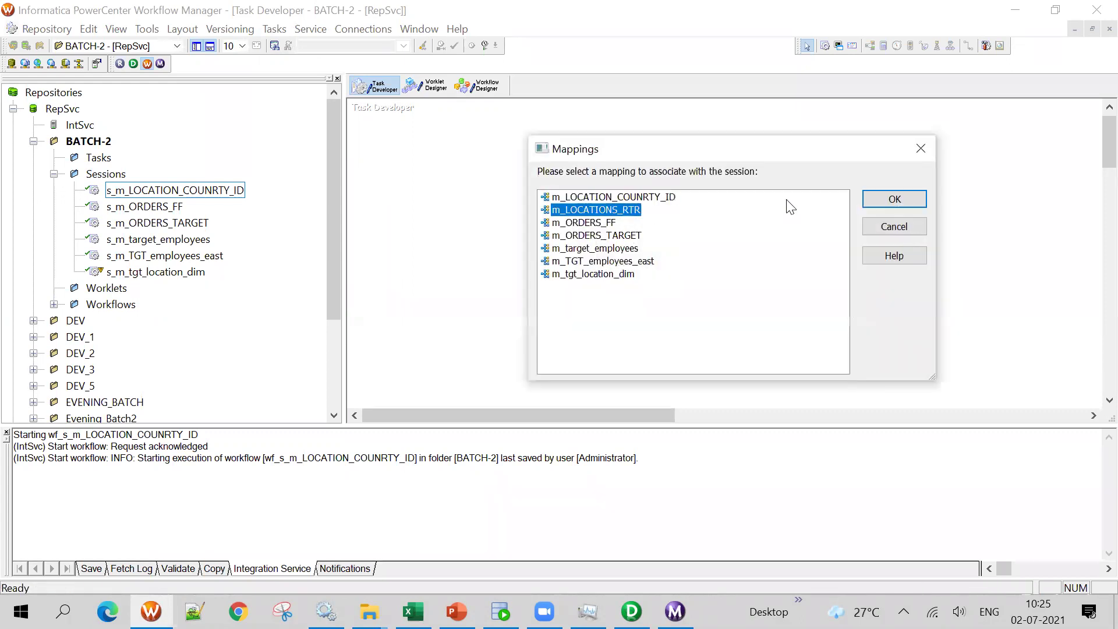
click(894, 200)
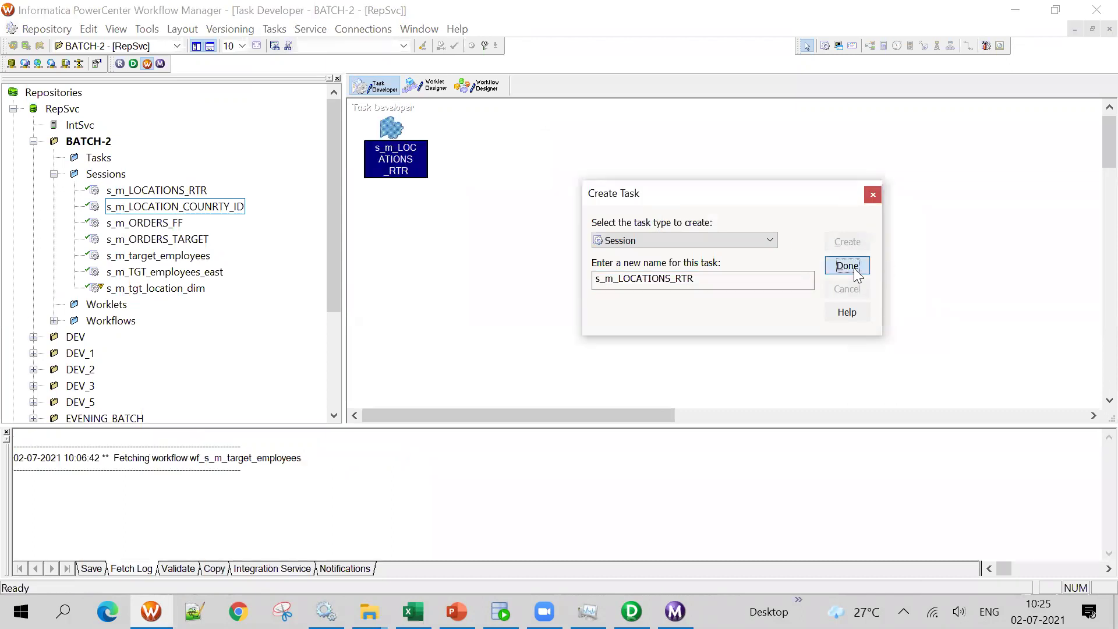
click(850, 267)
double_click(394, 130)
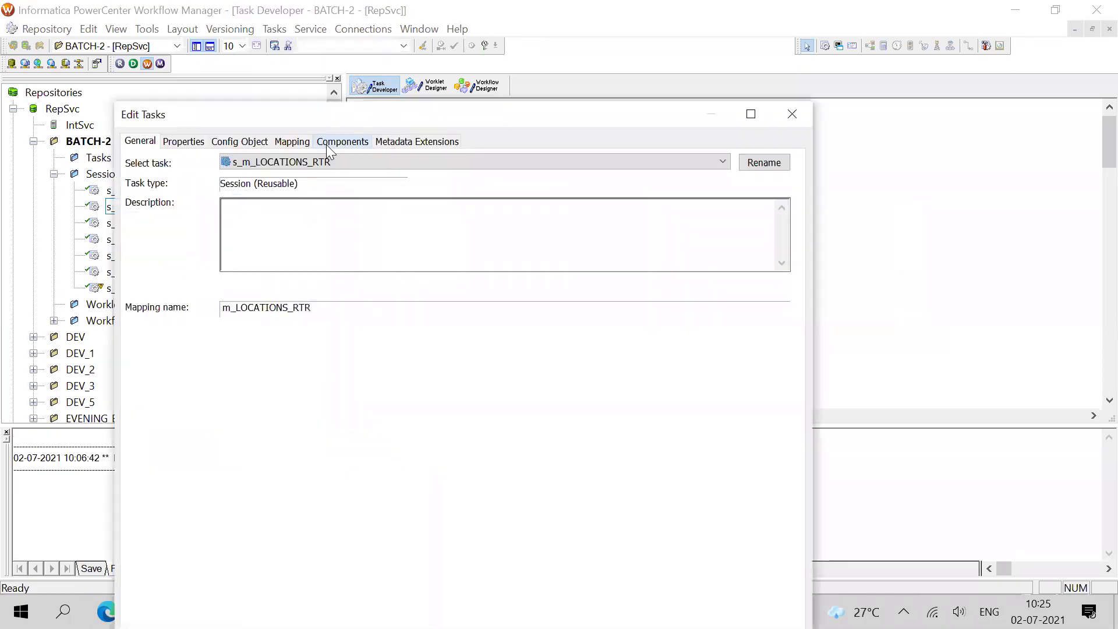
Set the SQ_LOCATIONS source connection to rel_ORA_DB_SRC in the session's Mapping settings
click(293, 140)
click(750, 113)
click(82, 160)
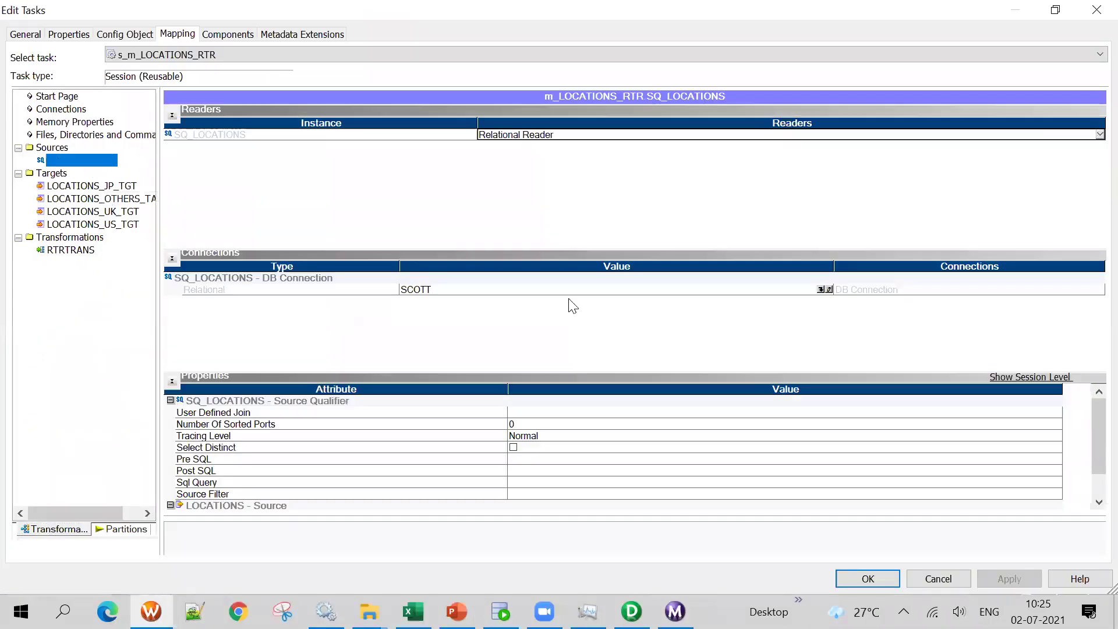
click(817, 291)
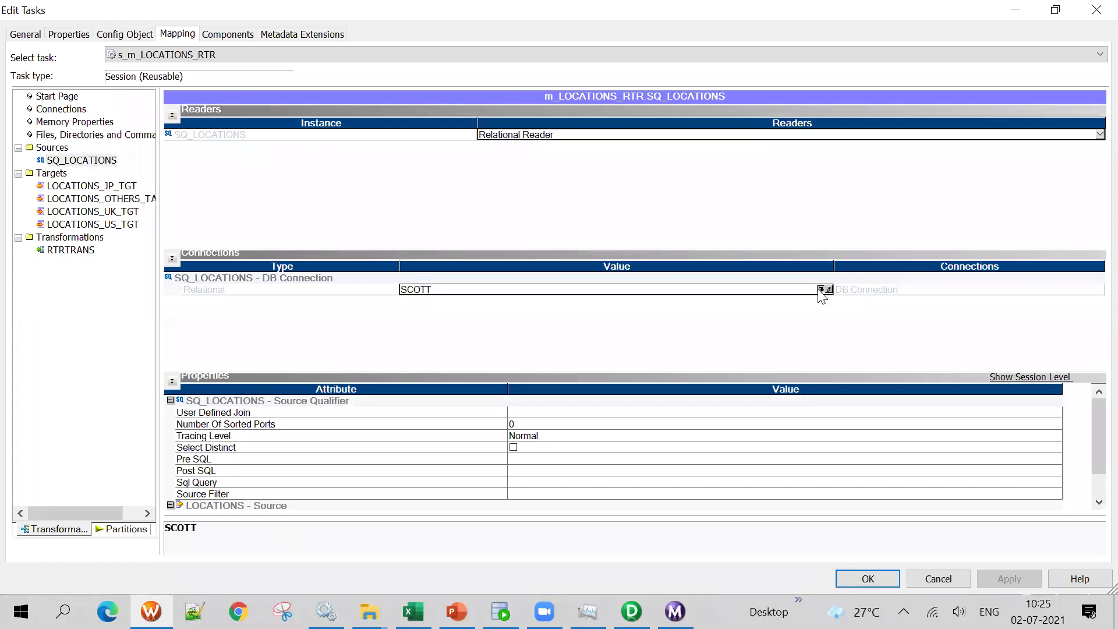
click(821, 290)
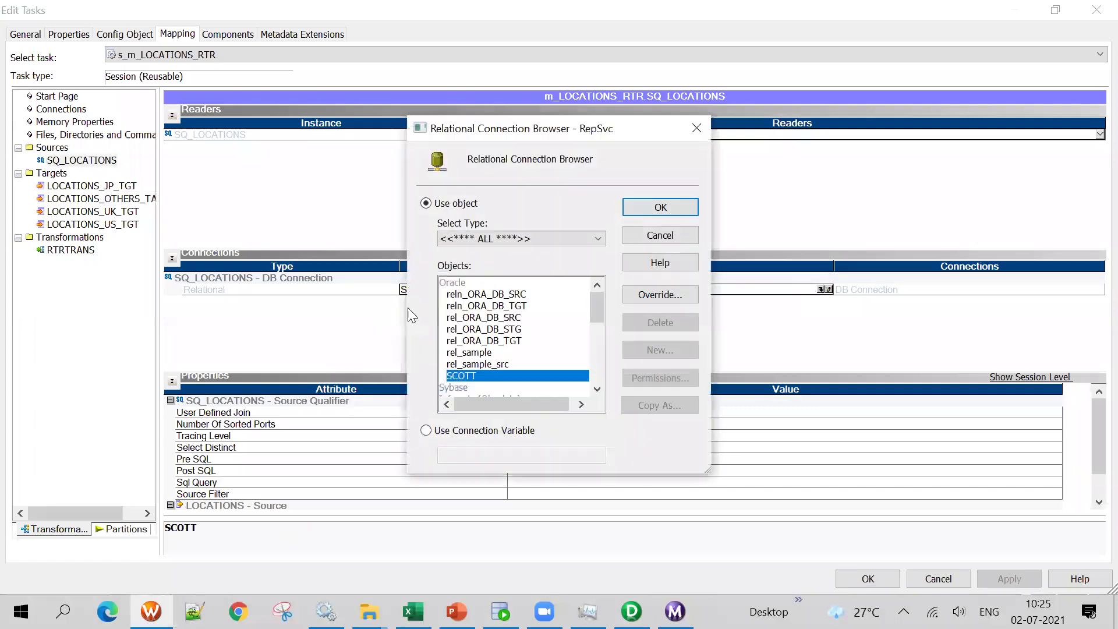
click(488, 365)
click(501, 319)
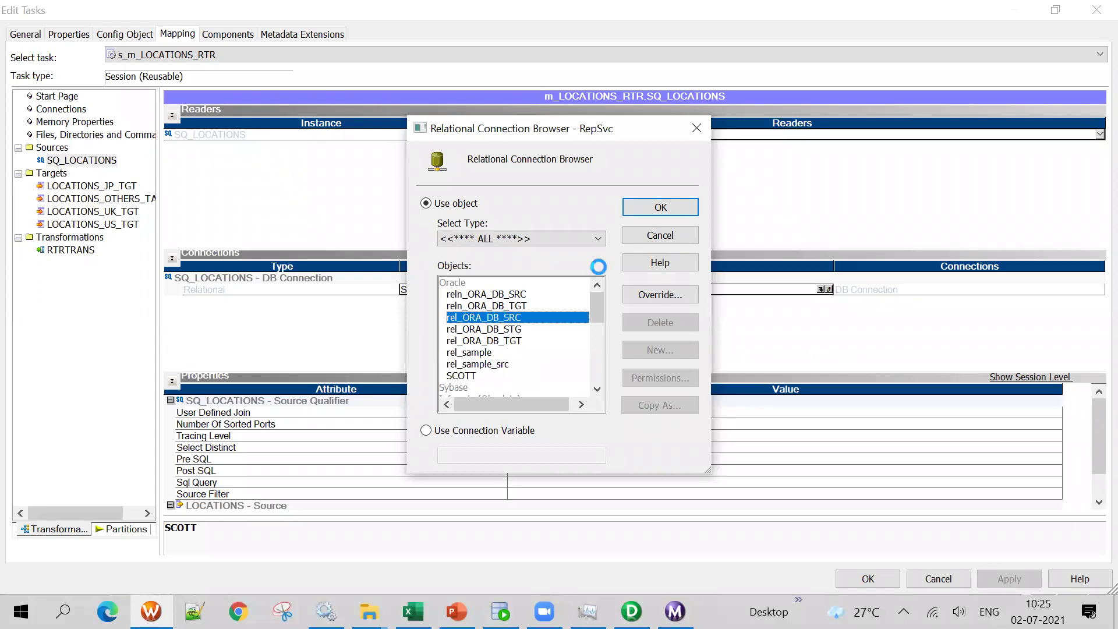
click(632, 209)
Give LOCATIONS_JP_TGT connection rel_ORA_DB_TGT, load type Normal, and truncate target table
click(108, 187)
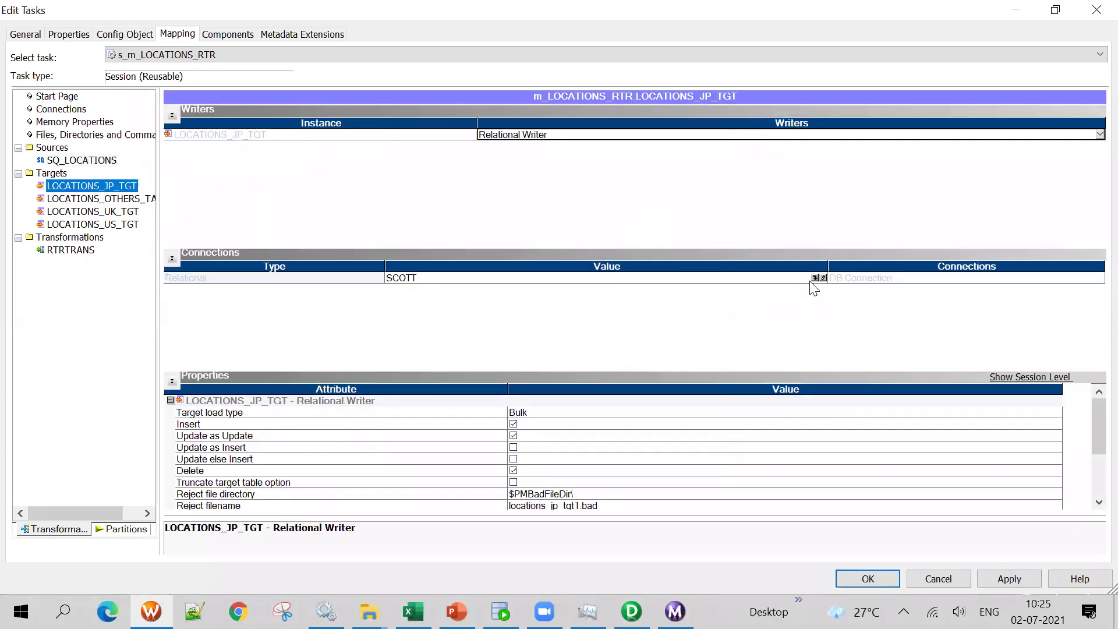
click(816, 278)
click(816, 277)
double_click(488, 340)
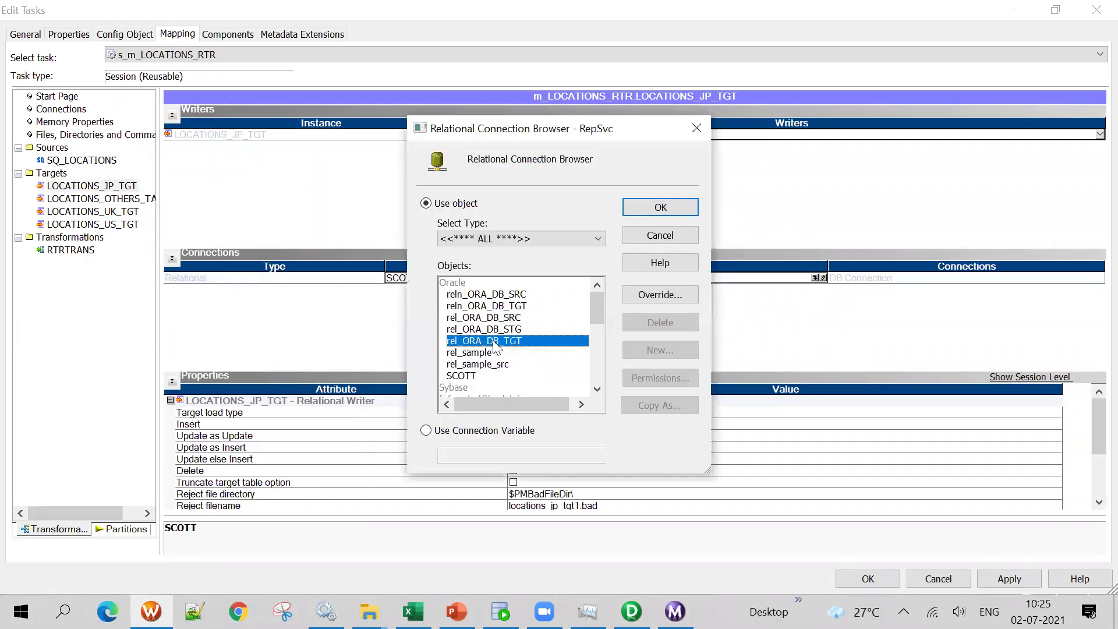
click(533, 413)
click(524, 425)
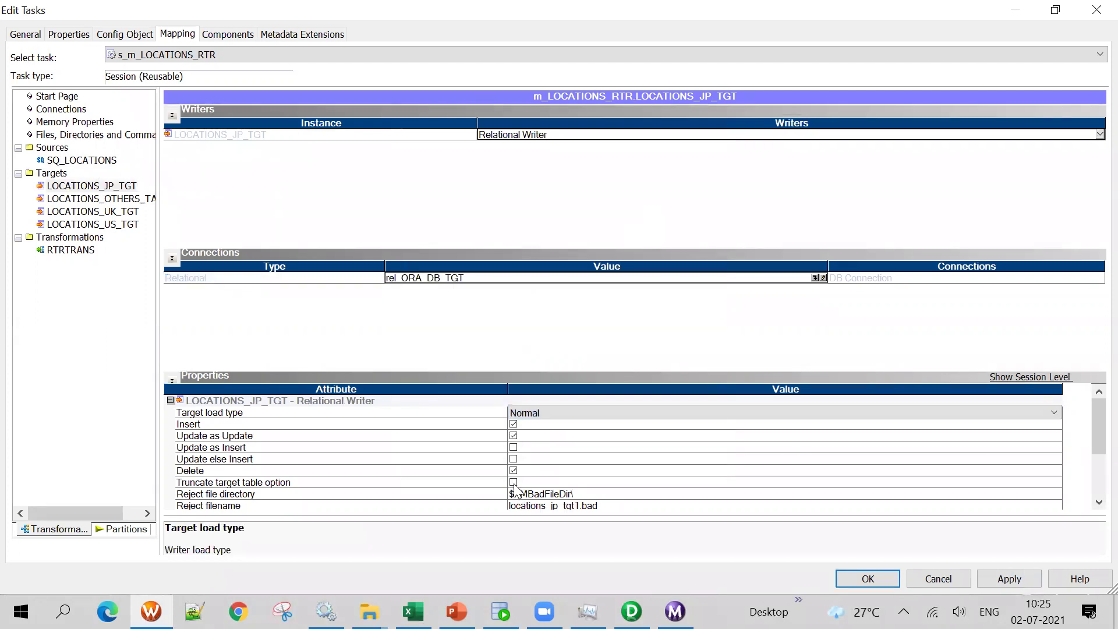
click(513, 485)
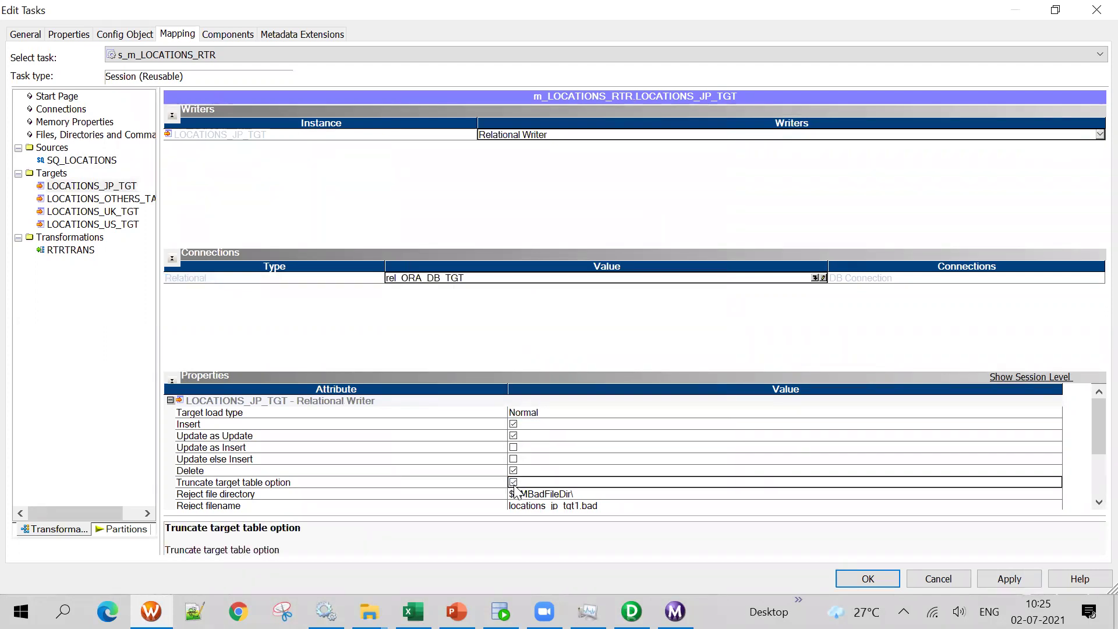
Give LOCATIONS_OTHERS_TARGET connection rel_ORA_DB_TGT and load type Normal
click(119, 197)
click(816, 278)
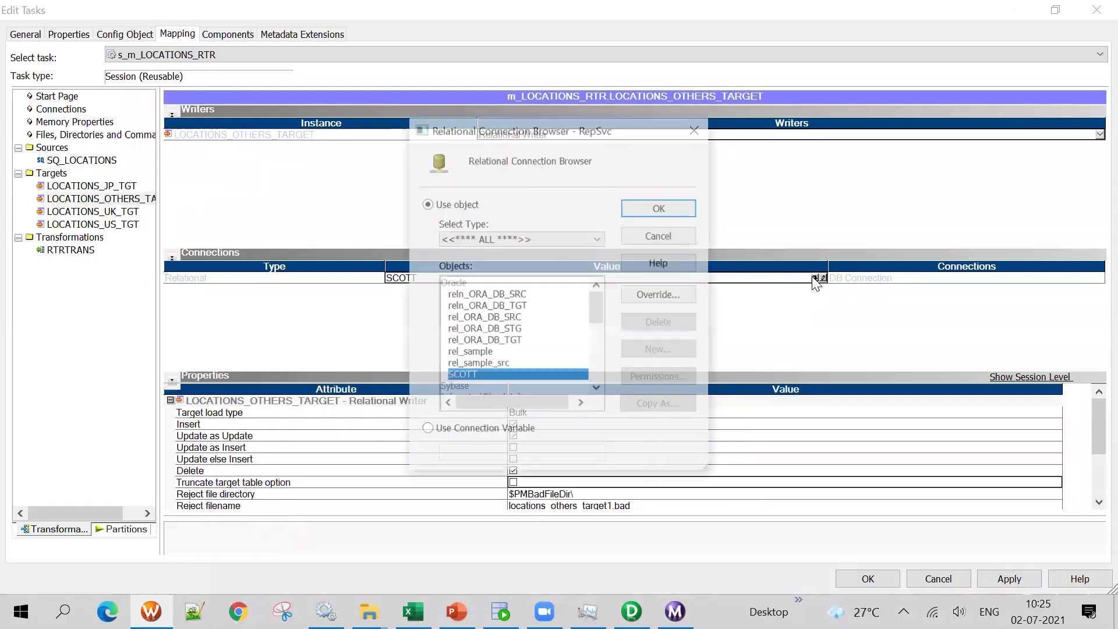
click(512, 307)
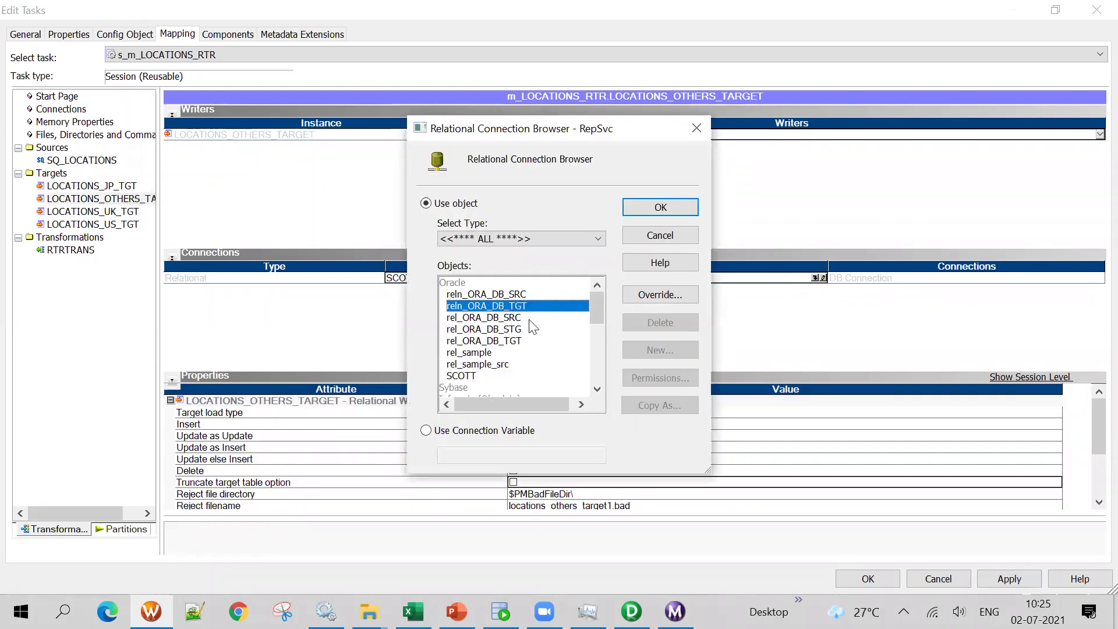
click(513, 340)
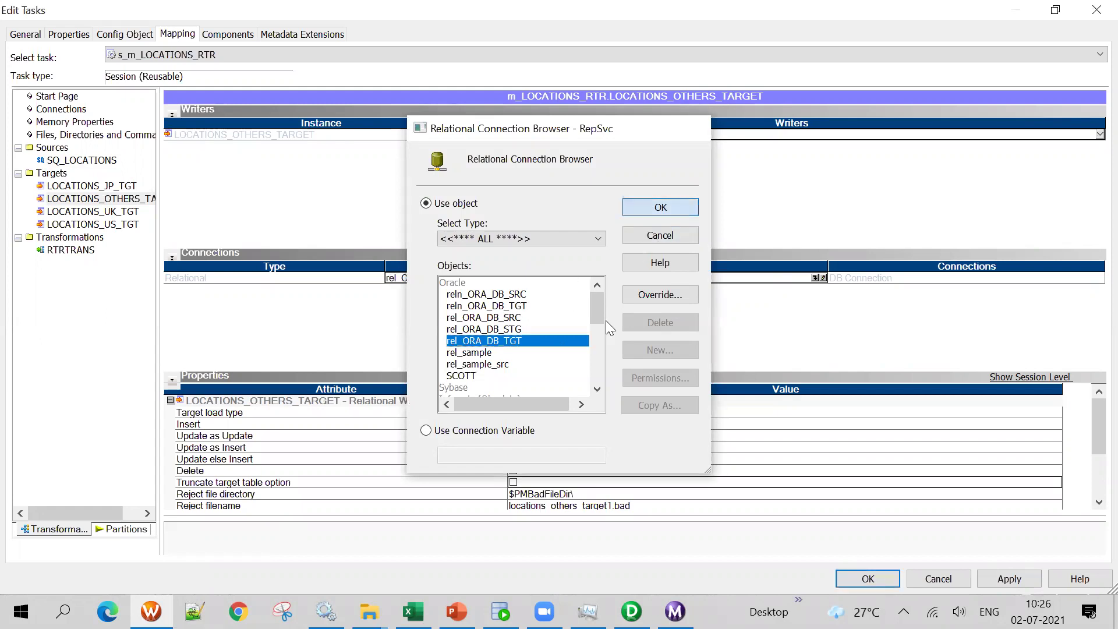
key(Return)
click(535, 415)
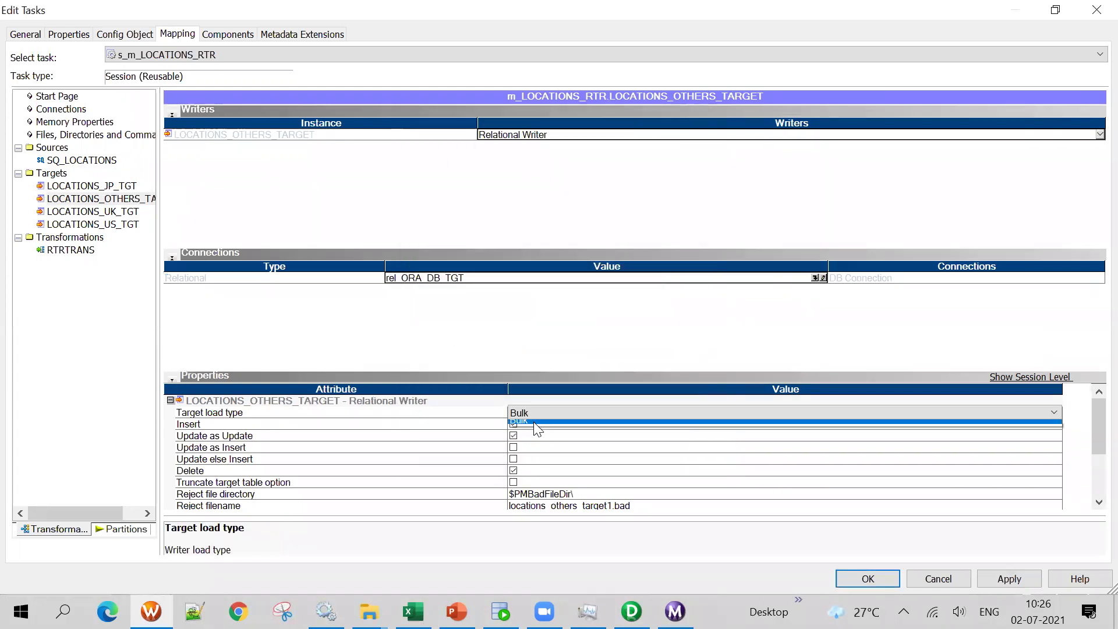
Give LOCATIONS_UK_TGT connection rel_ORA_DB_TGT and load type Normal
click(116, 214)
click(818, 277)
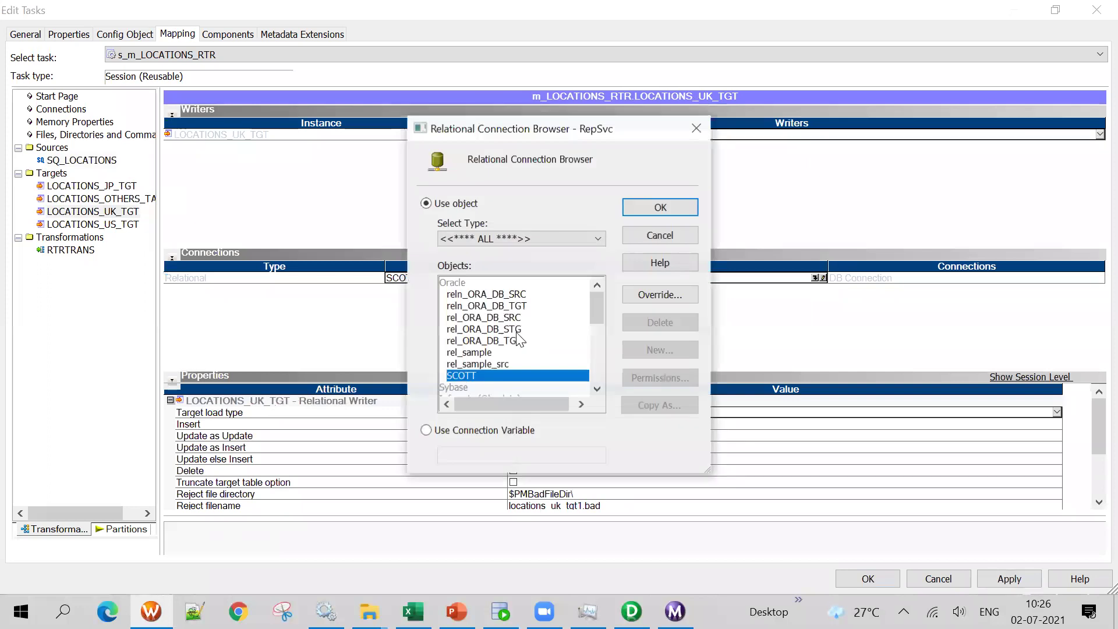
click(519, 239)
click(518, 239)
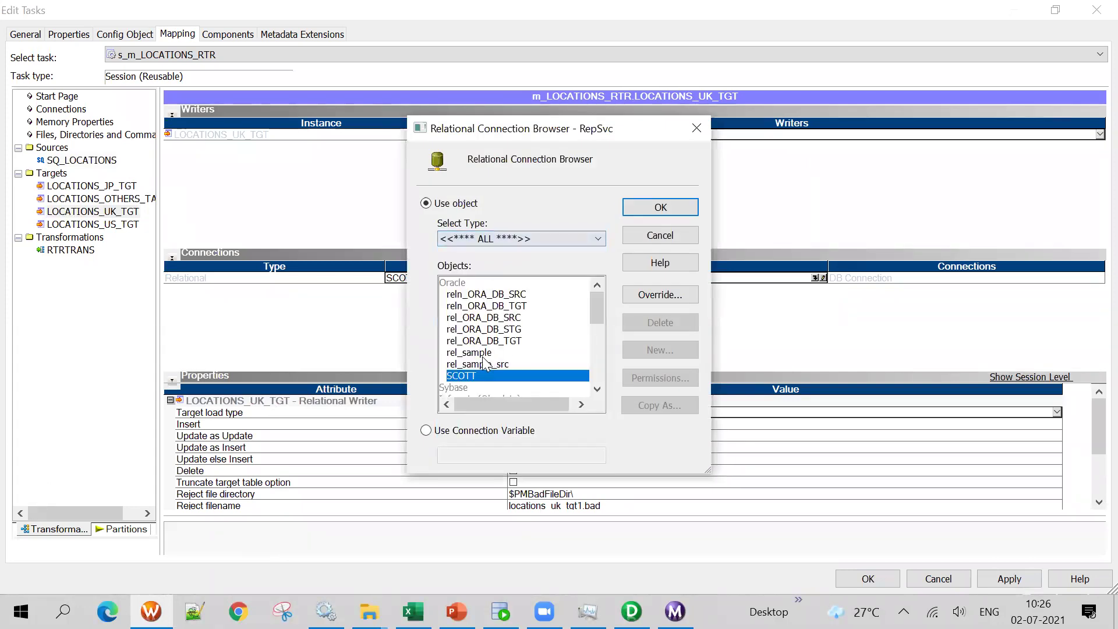
click(516, 341)
click(660, 208)
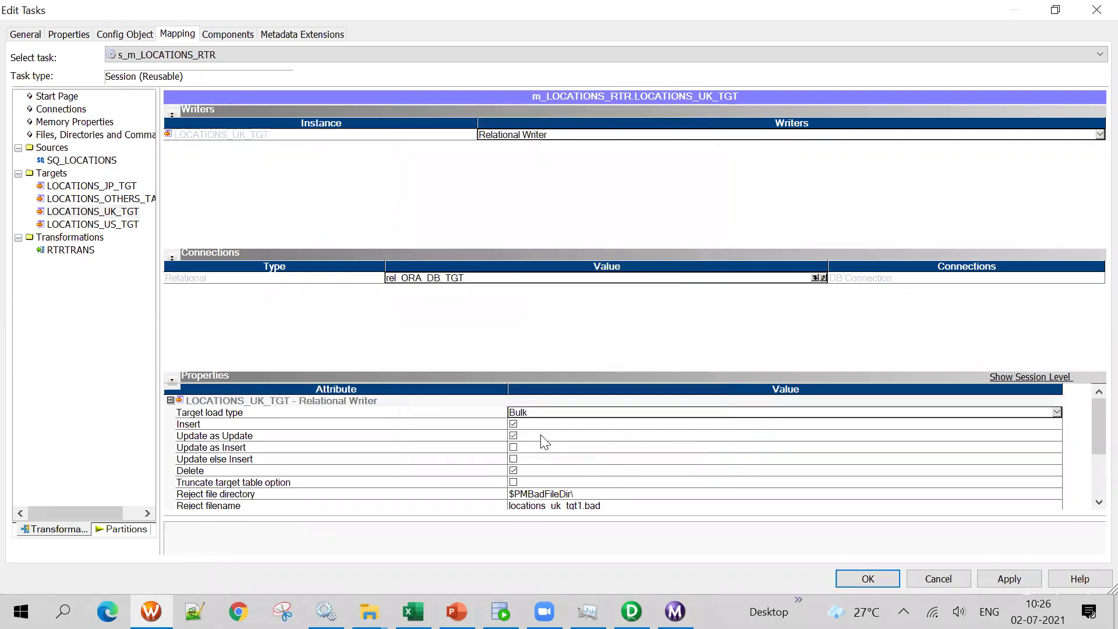
click(530, 413)
click(527, 425)
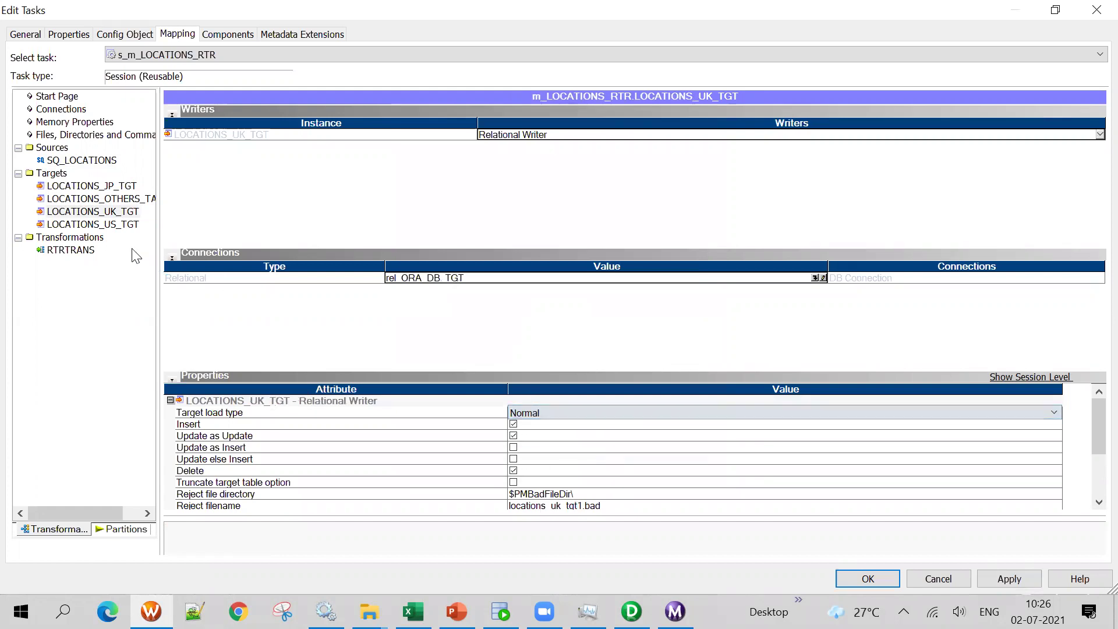
Give LOCATIONS_US_TGT connection rel_ORA_DB_TGT and load type Normal
click(87, 224)
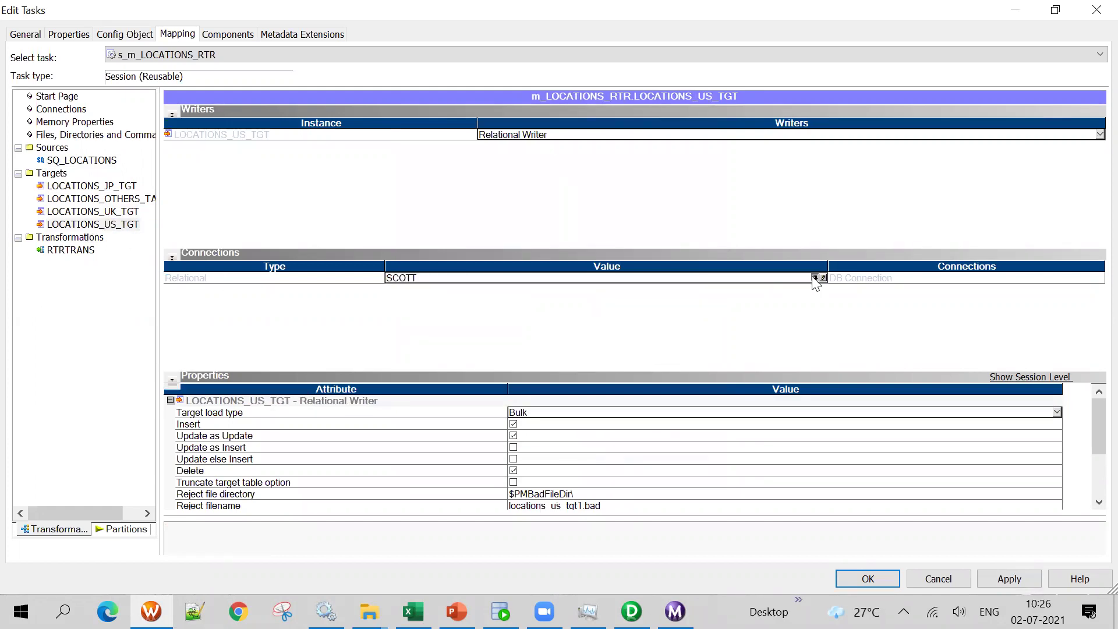
click(818, 278)
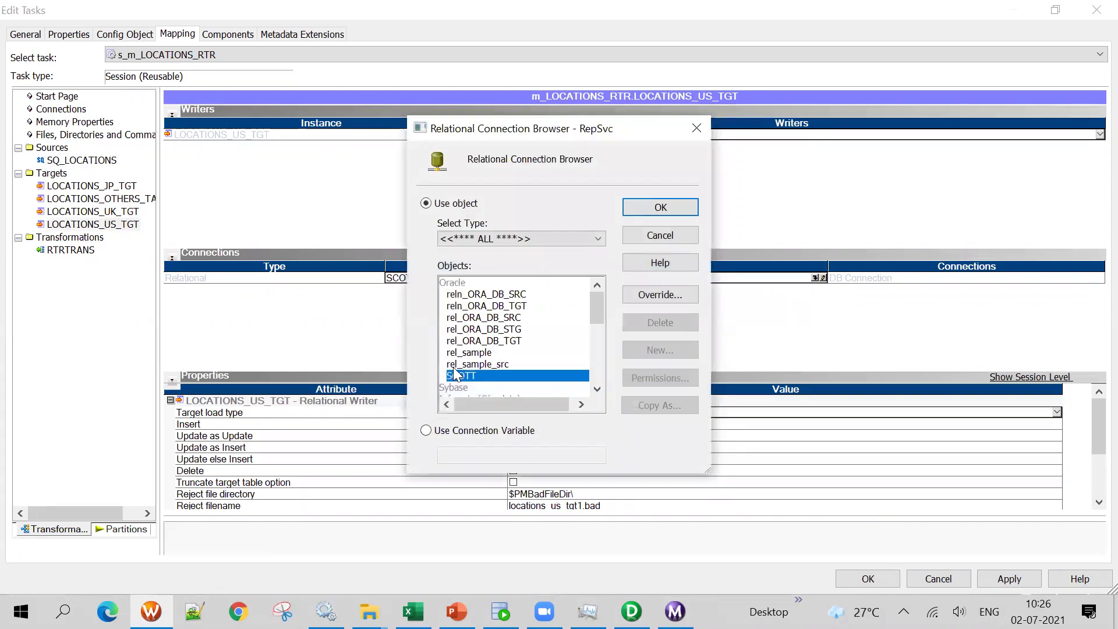
click(501, 341)
click(661, 208)
click(541, 414)
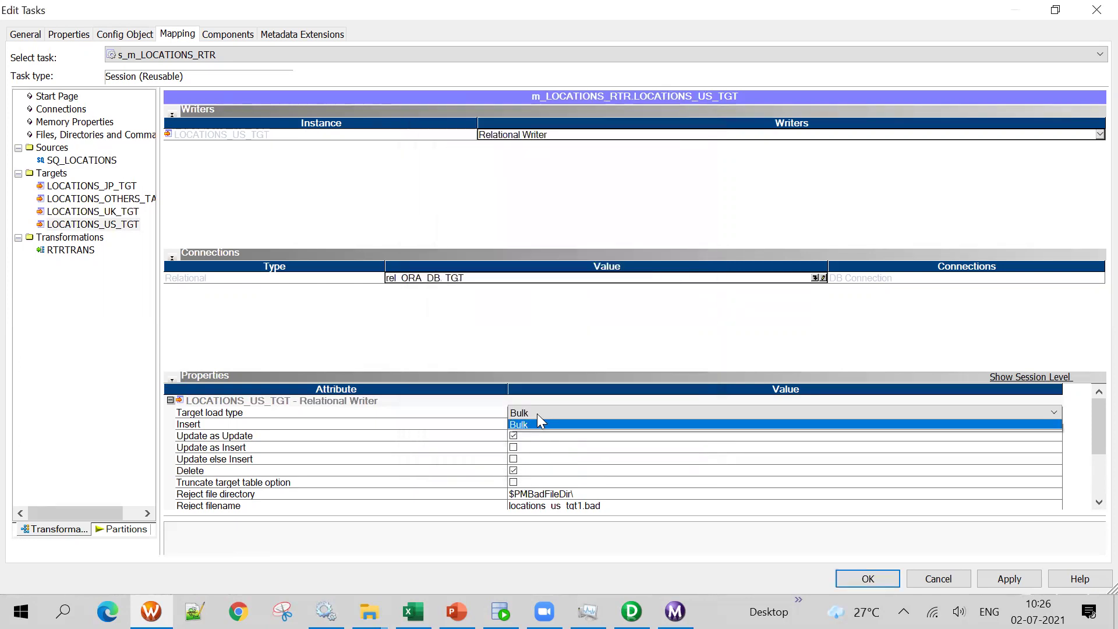
click(527, 425)
Check the RTRTRANS session properties, then apply, OK and save the session
click(71, 249)
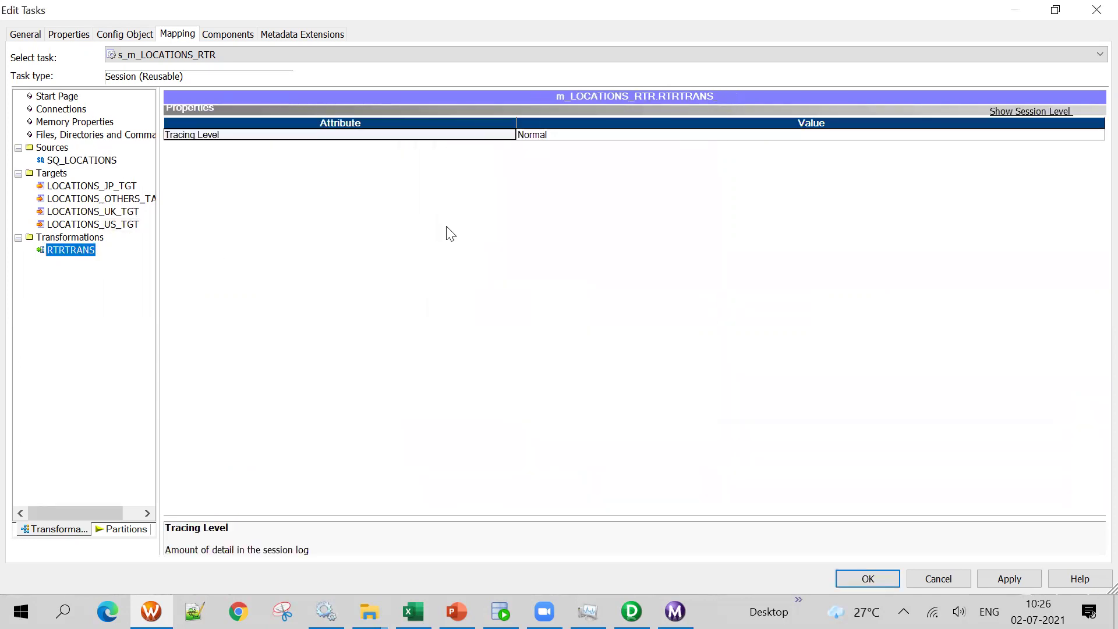
click(1008, 115)
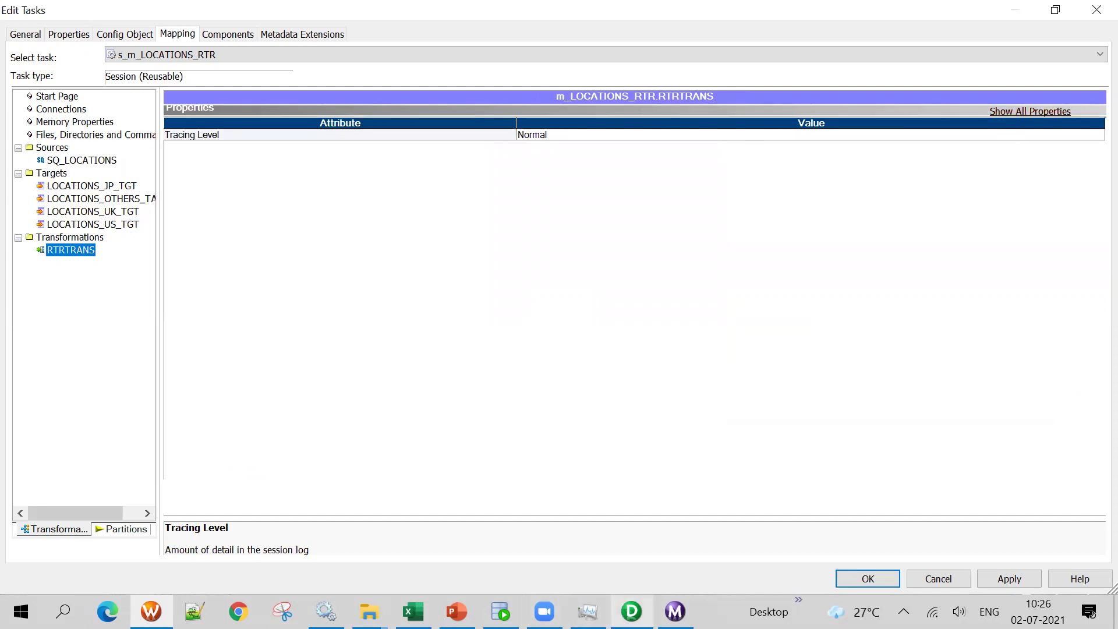
click(631, 612)
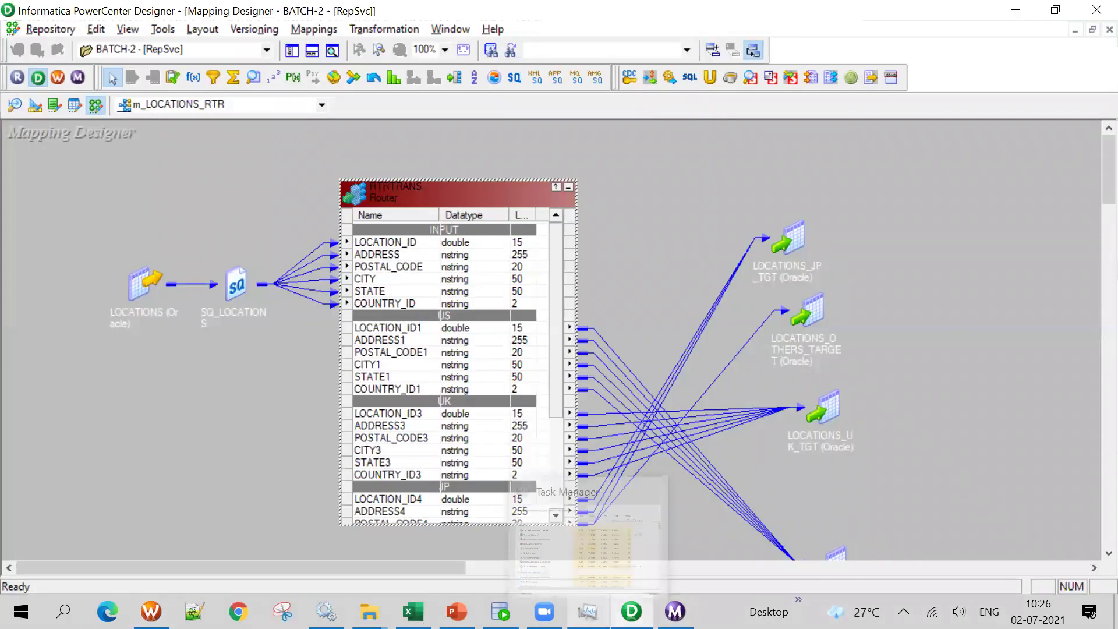
click(151, 611)
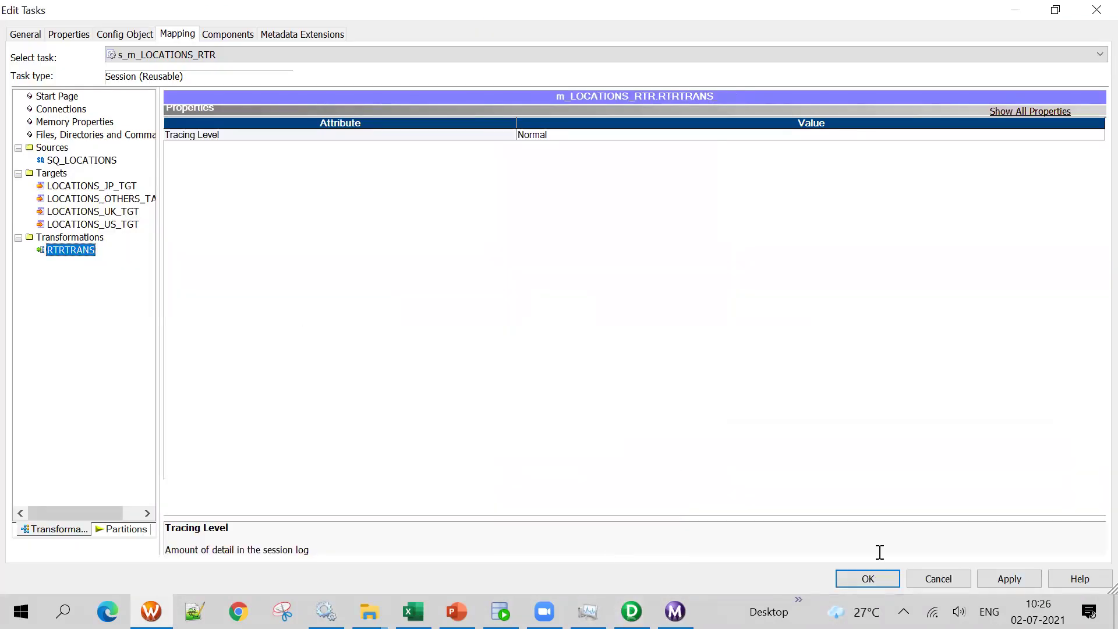
click(1009, 579)
click(868, 578)
key(ctrl+s)
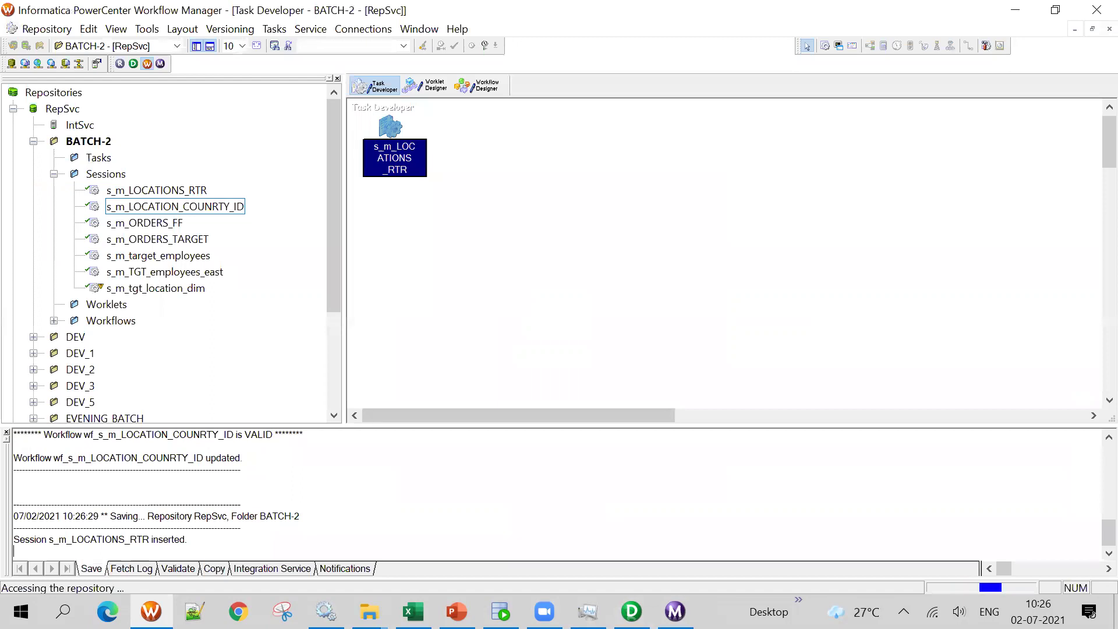
Create a new workflow named wf_s_m_LOCATIONS_RTR in the Workflow Designer
click(477, 87)
click(288, 28)
click(284, 47)
text(wf_)
text(m_LOCATIONS_RTR)
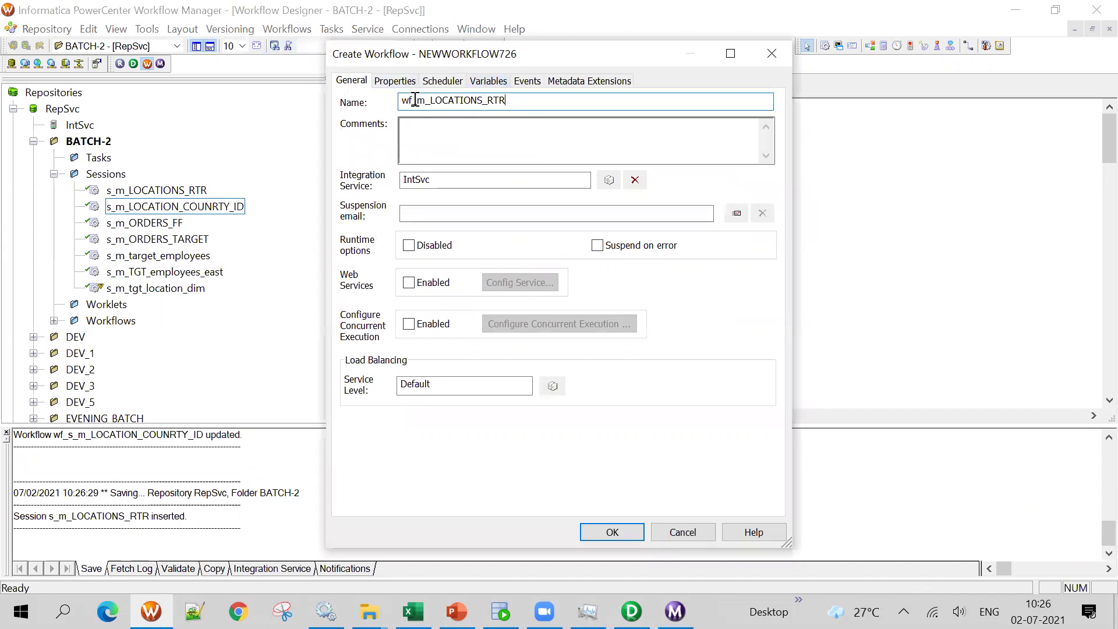
text(s_)
key(Return)
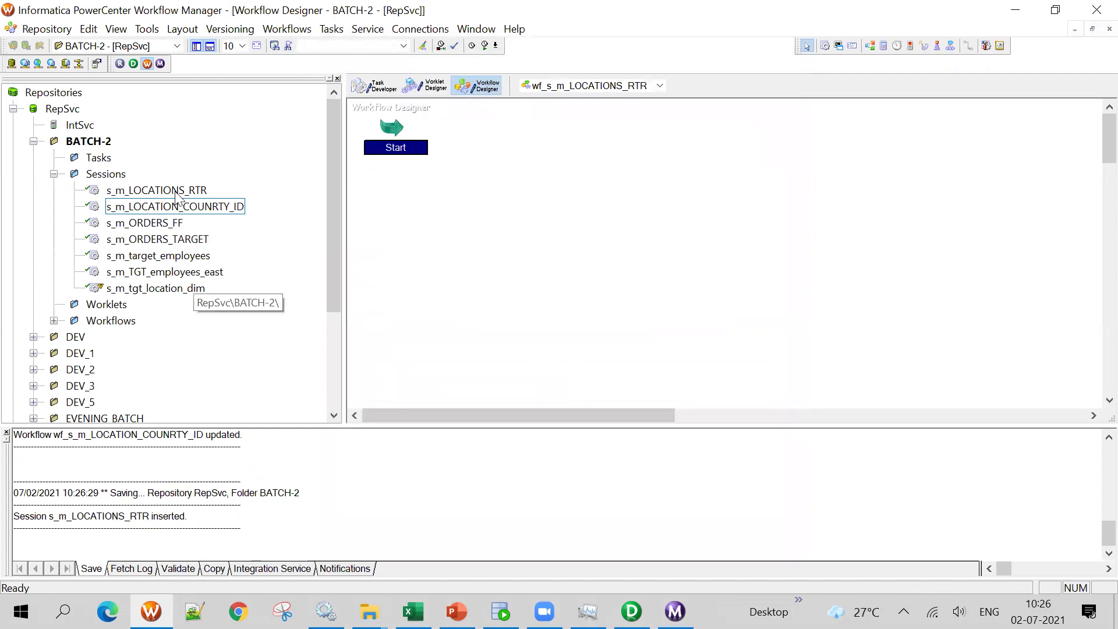
Add the s_m_LOCATIONS_RTR session, link it after Start, save the workflow and start it
drag(156, 190, 728, 172)
click(969, 45)
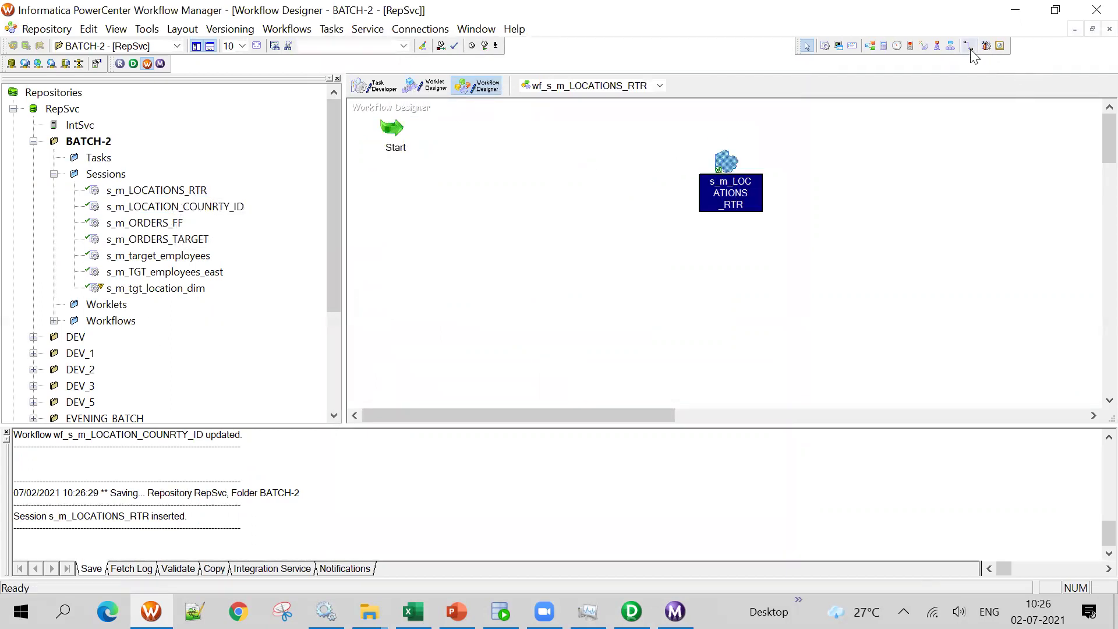
drag(401, 133, 758, 181)
key(ctrl+s)
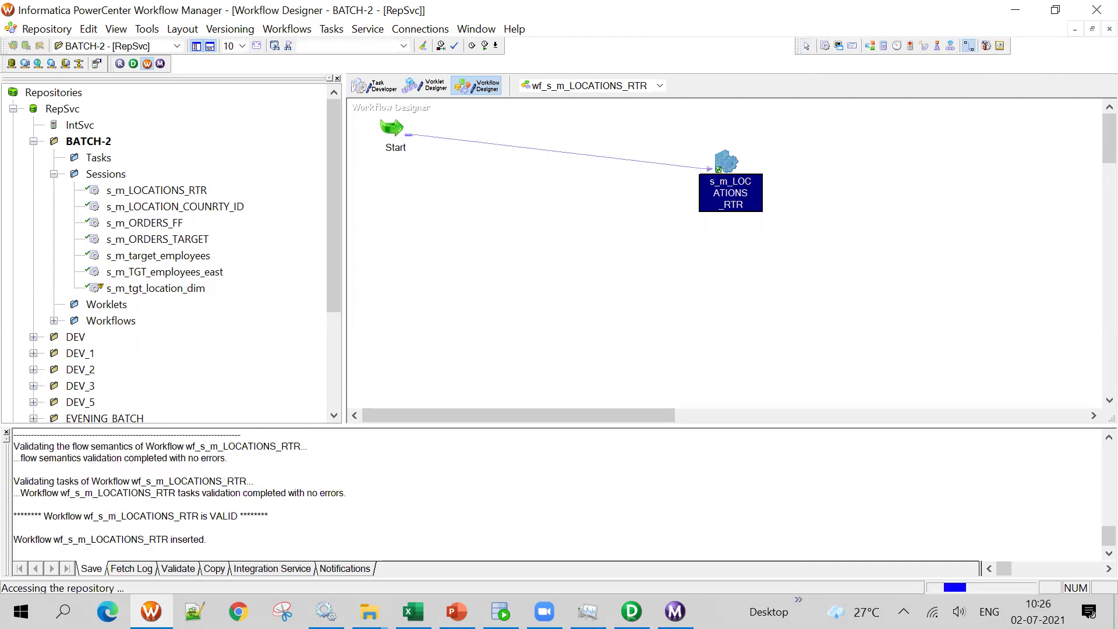
key(Escape)
right_click(440, 249)
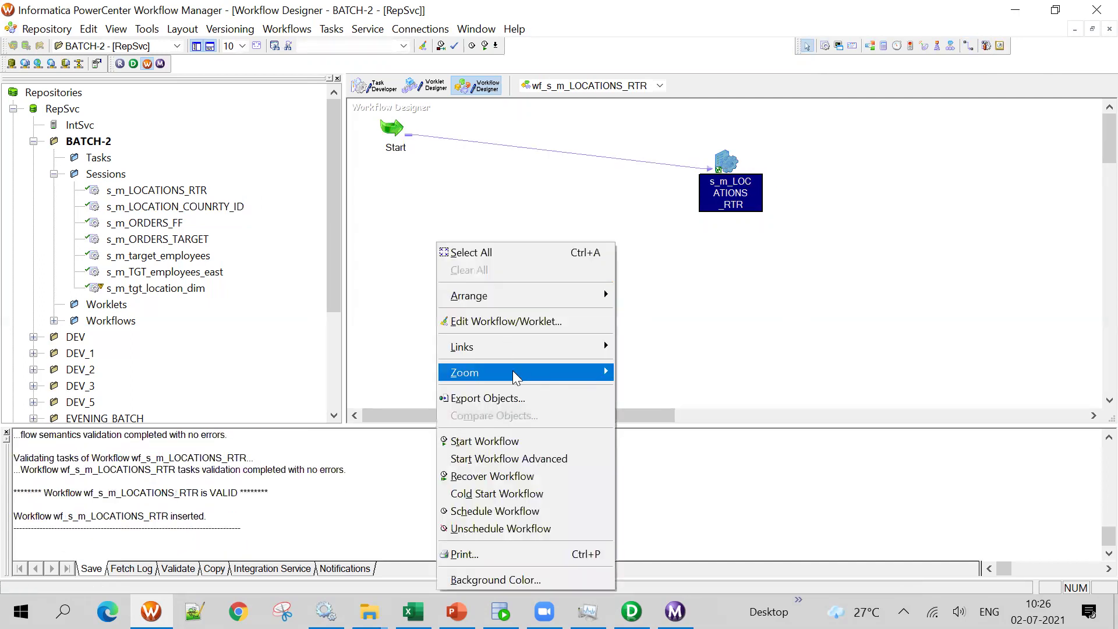
click(568, 440)
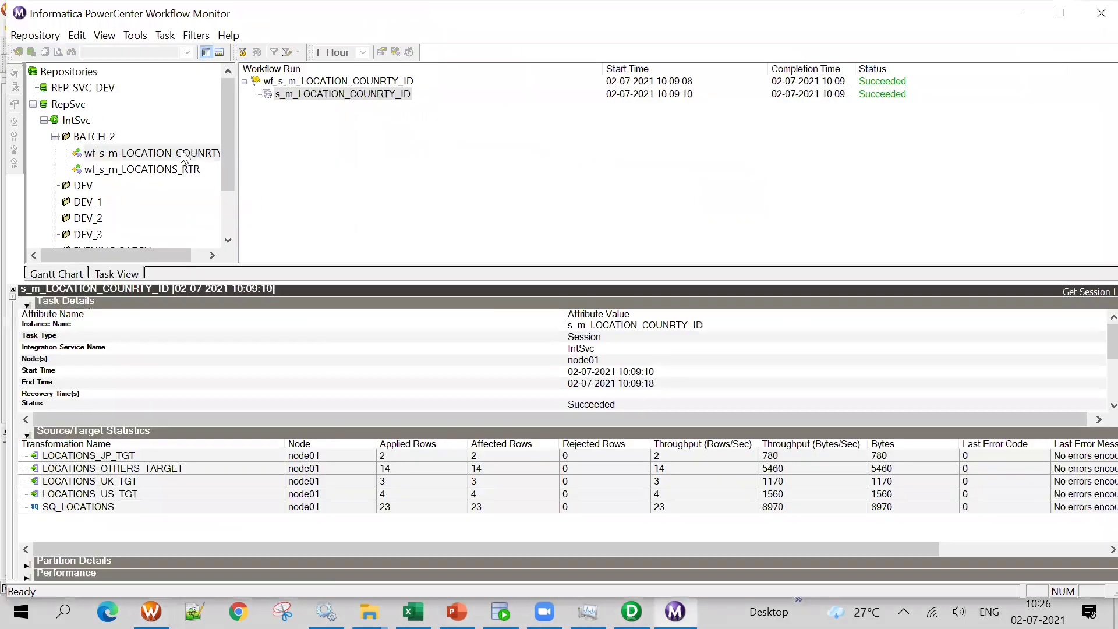
Open the run properties of the s_m_LOCATIONS_RTR session in Workflow Monitor
click(167, 169)
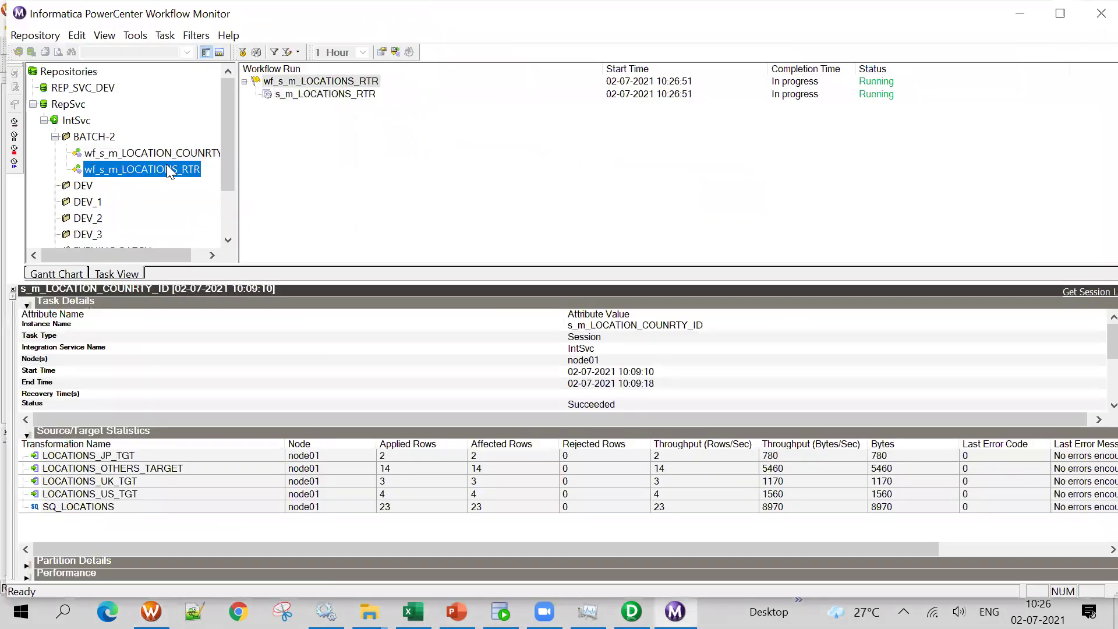
right_click(353, 95)
click(382, 317)
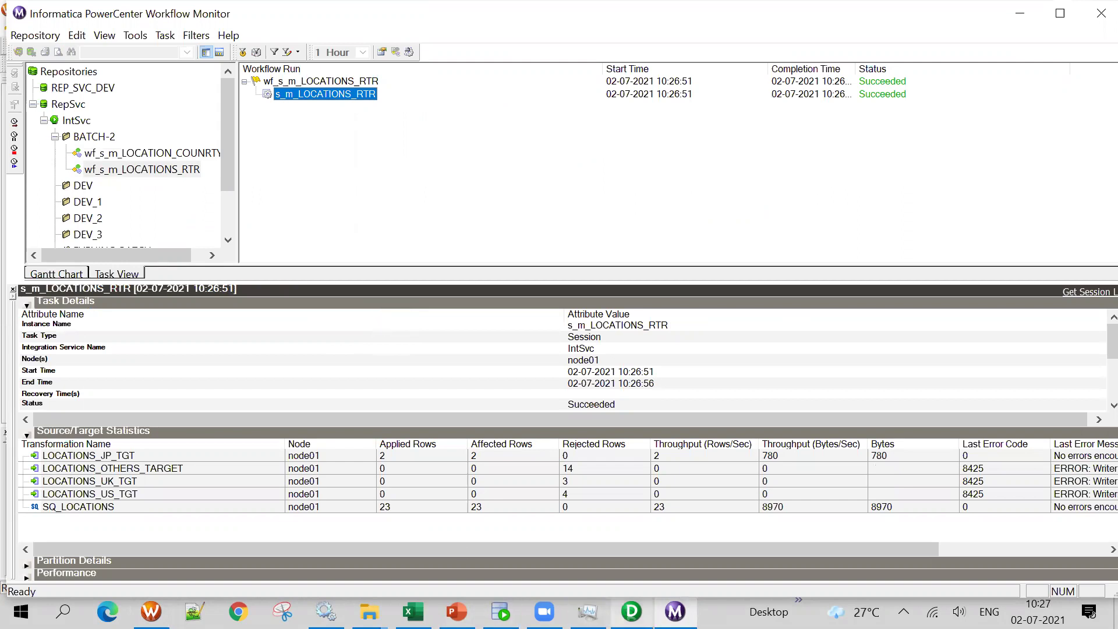
Review each target's row statistics: 23 source rows, 2 loaded into LOCATIONS_JP_TGT, the rest rejected
click(160, 473)
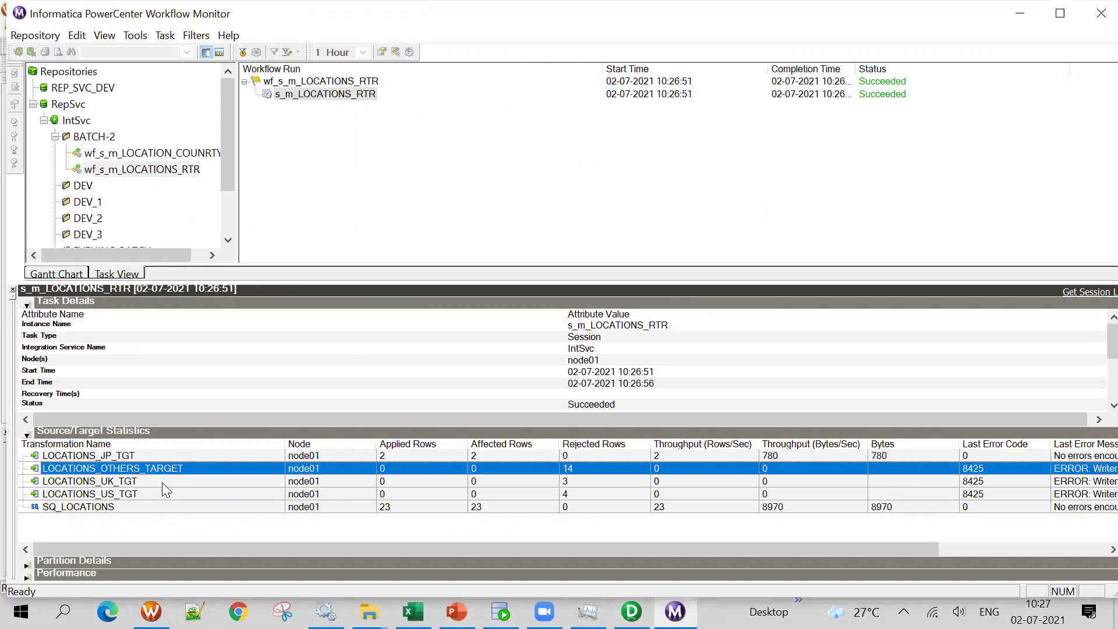
click(156, 457)
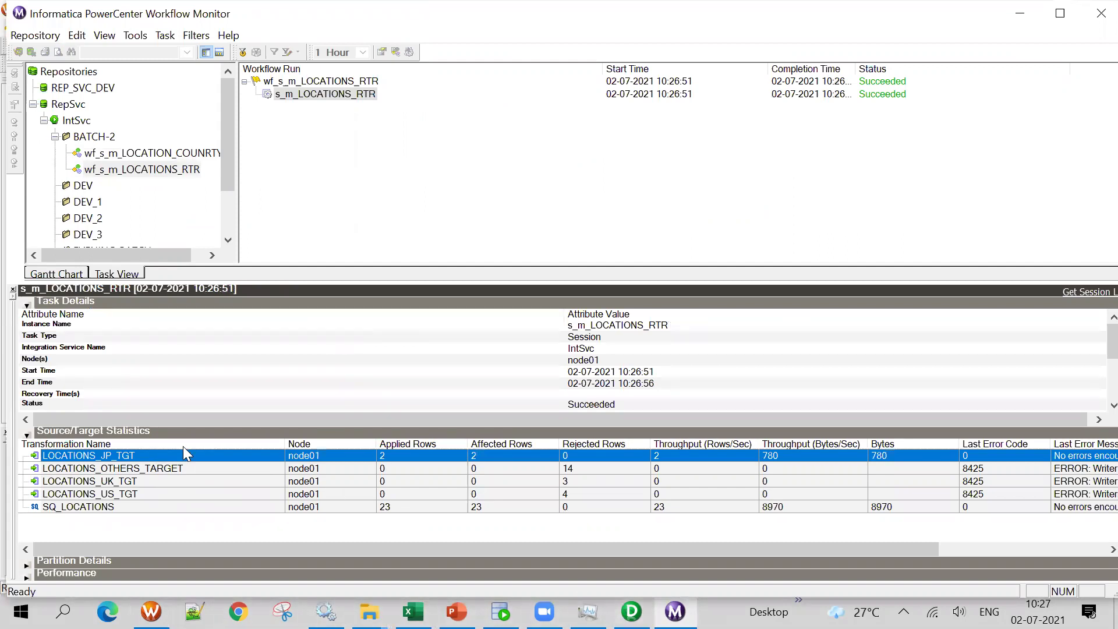
key(Down)
key(Down)
key(Down)
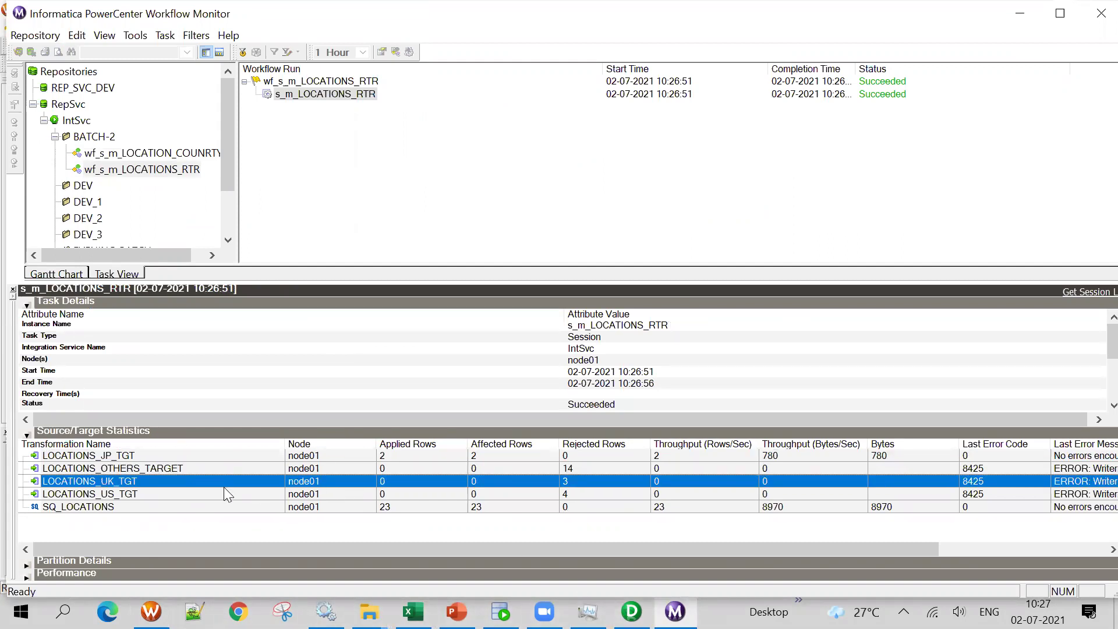
key(Up)
key(Up)
key(Down)
key(Up)
key(Down)
key(Down)
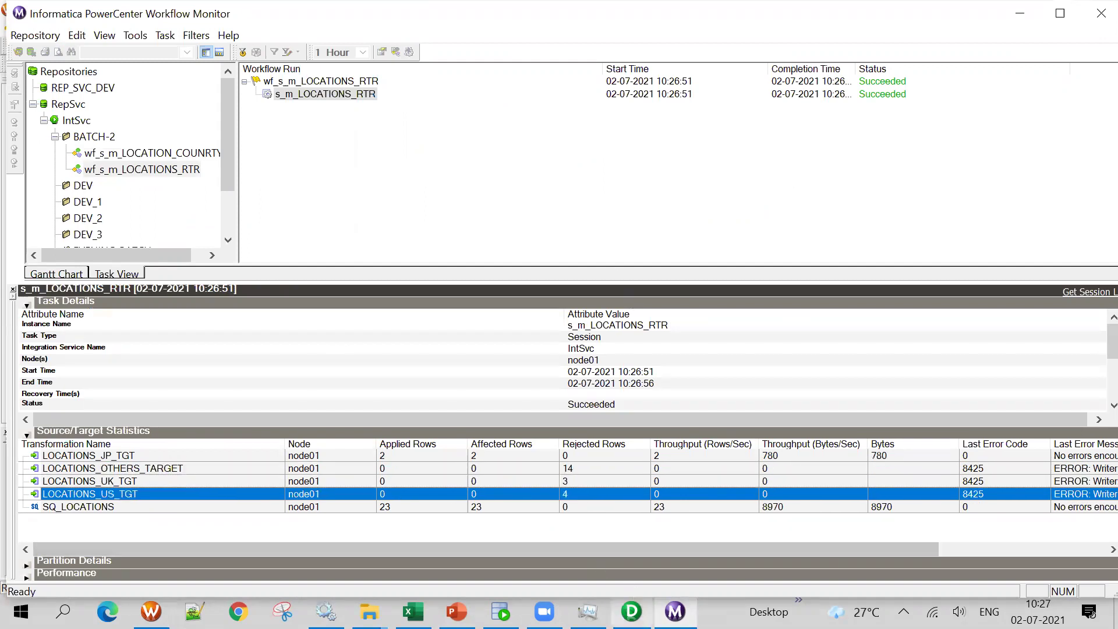
click(631, 611)
right_click(635, 190)
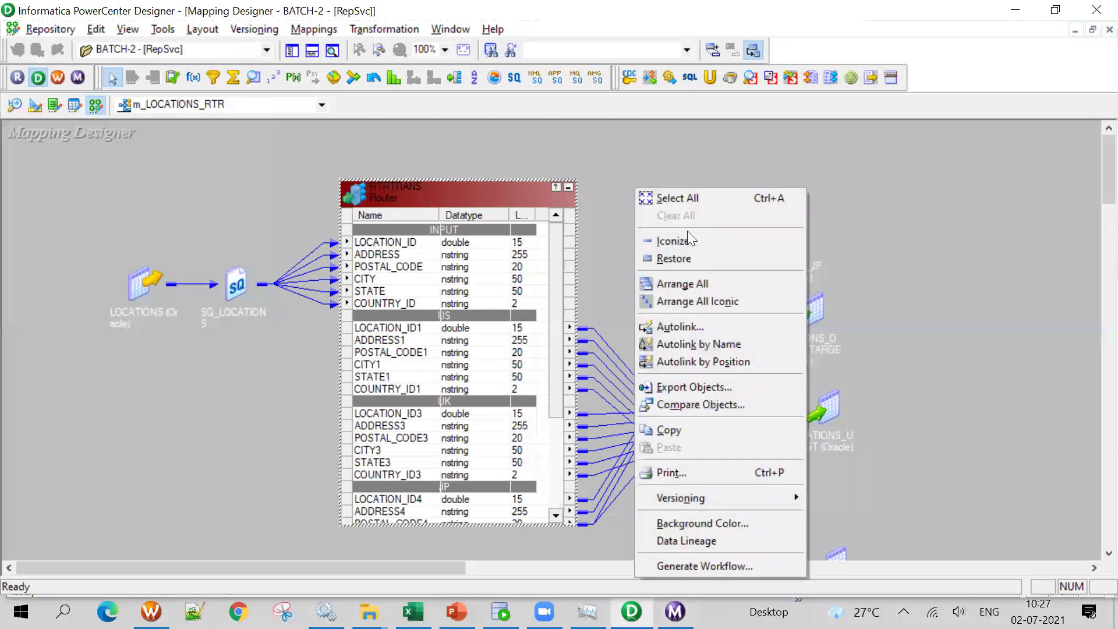
Arrange all mapping objects and reposition them, moving LOCATIONS_JP_TGT up and right
click(697, 281)
drag(256, 569, 365, 559)
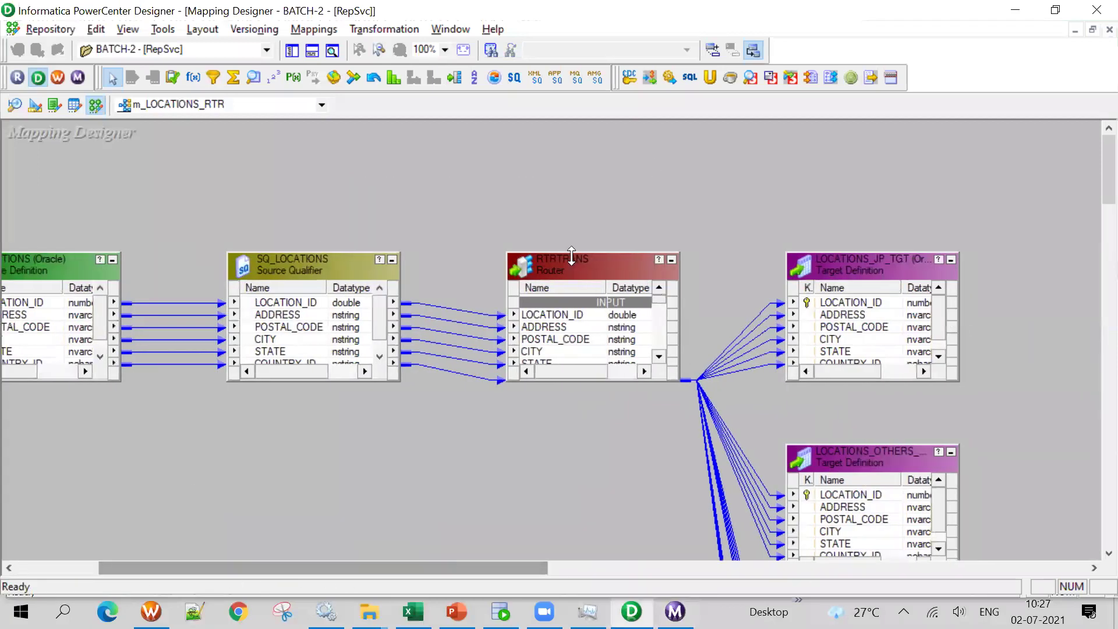
drag(571, 255, 572, 162)
drag(657, 228, 658, 255)
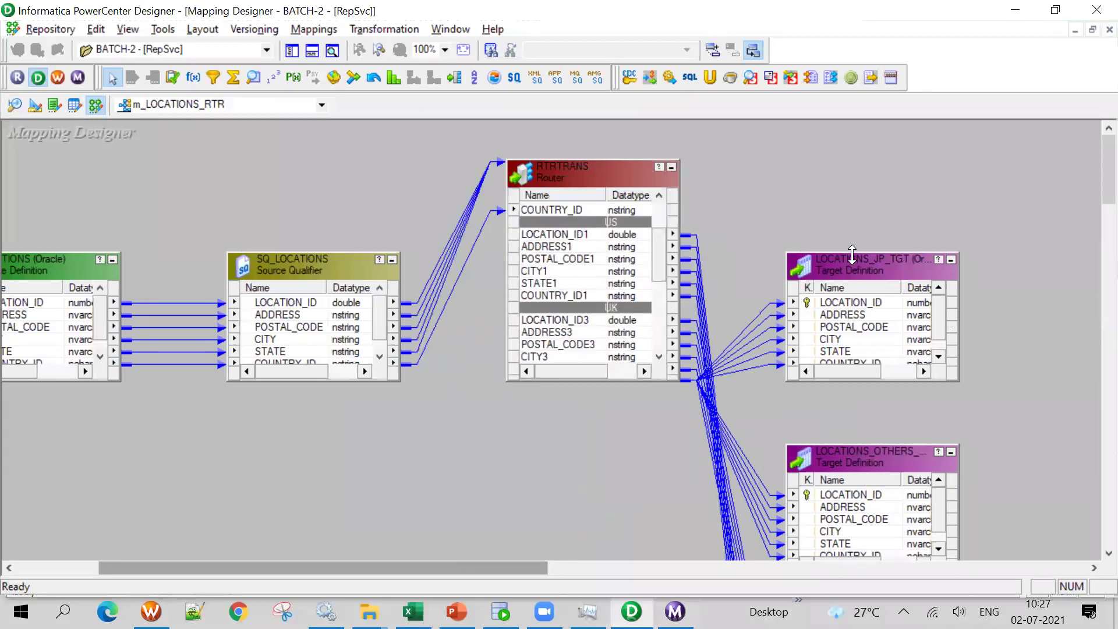
drag(853, 255, 852, 170)
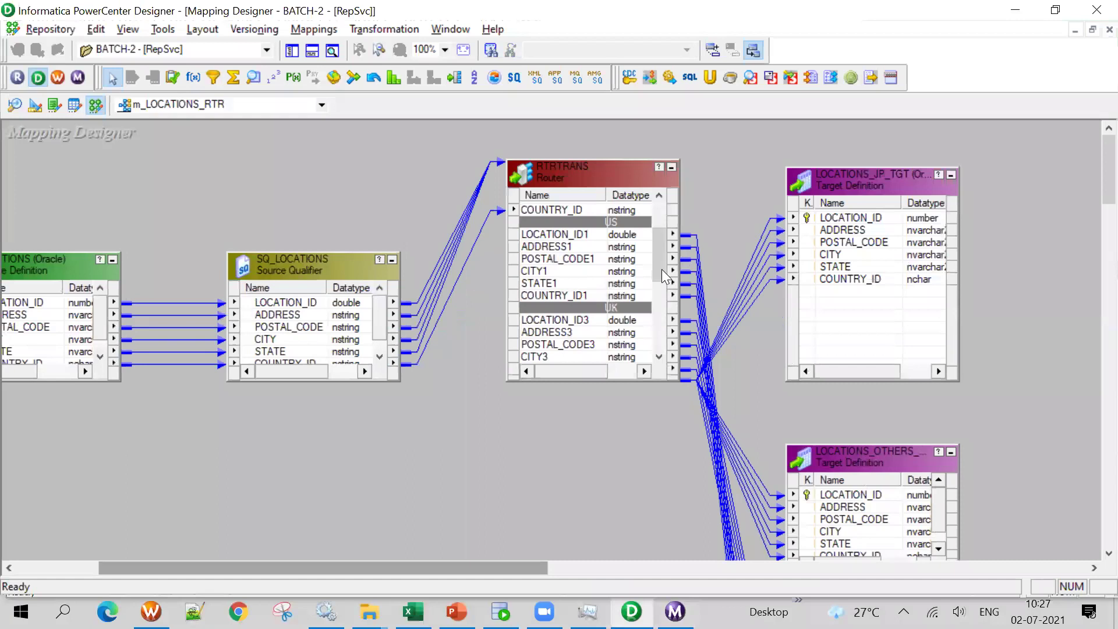
drag(660, 271, 654, 315)
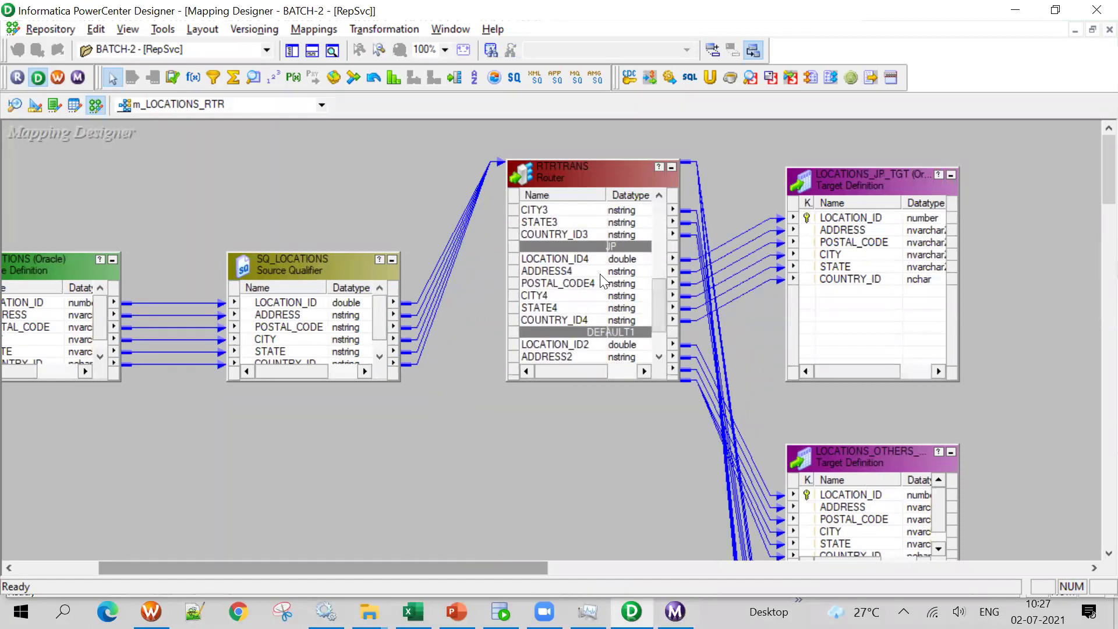
drag(906, 172, 955, 159)
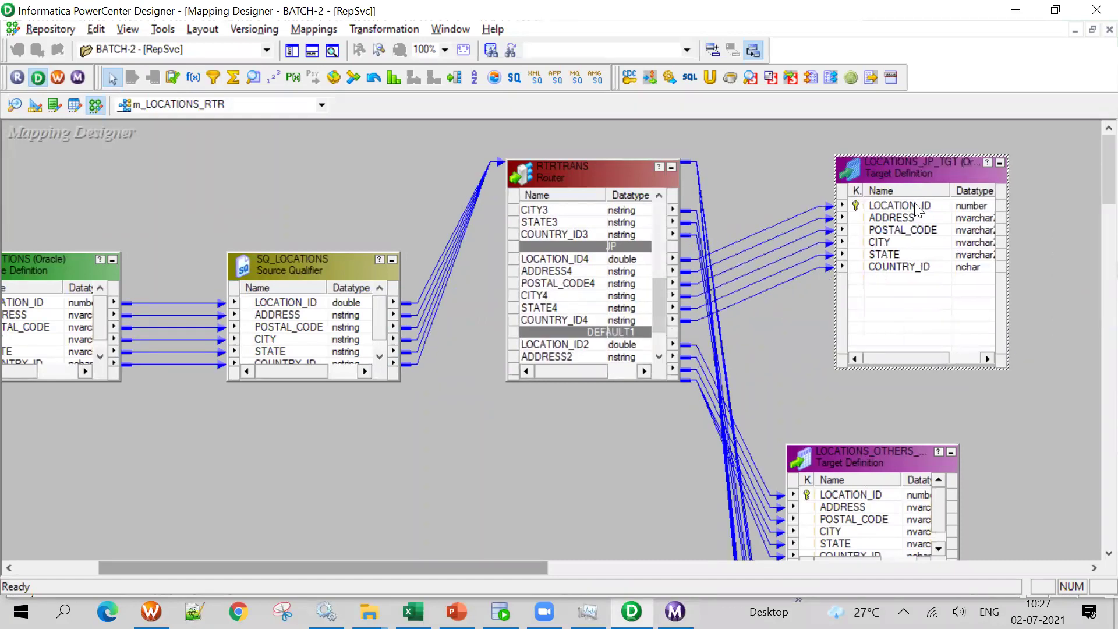
Inspect LOCATIONS_JP_TGT's ports and the RTRTRANS router's US, UK and JP group filter conditions
double_click(917, 208)
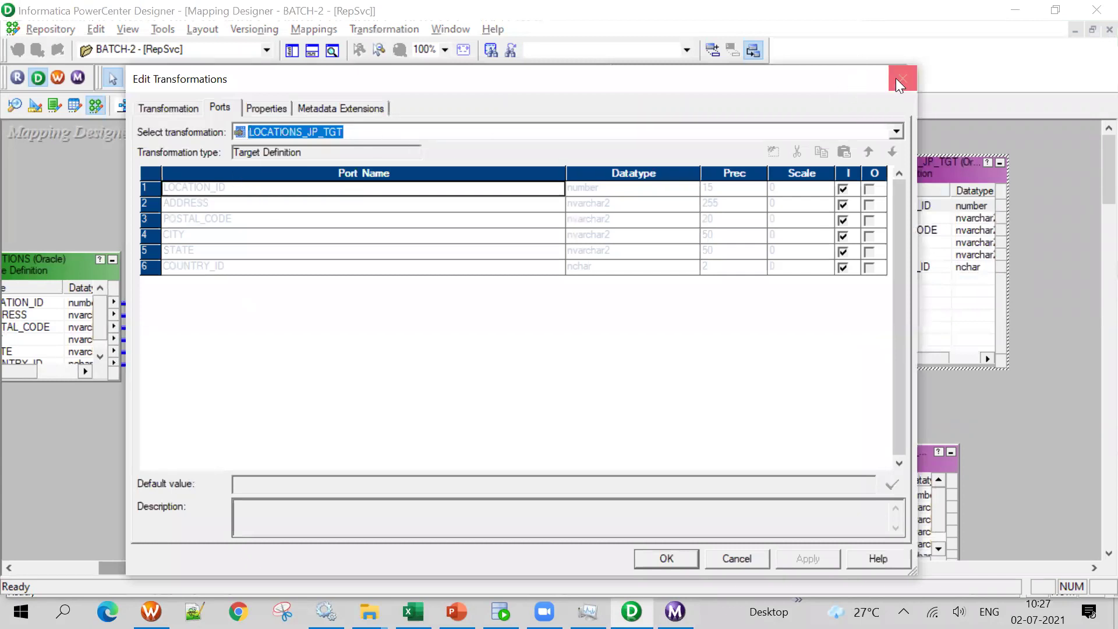
click(901, 79)
double_click(552, 181)
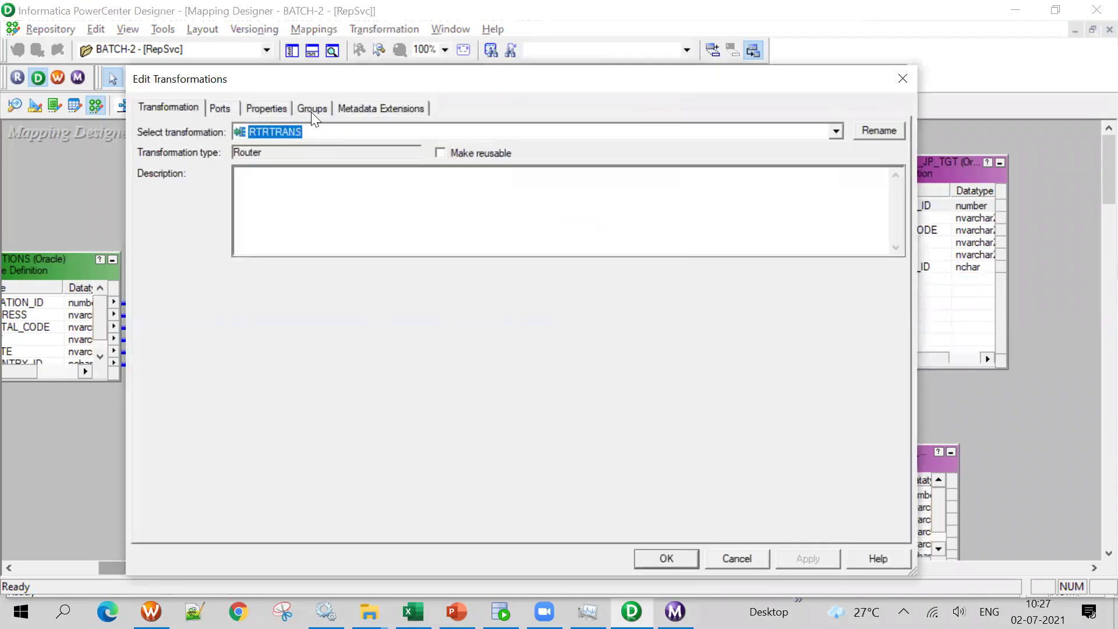
click(312, 111)
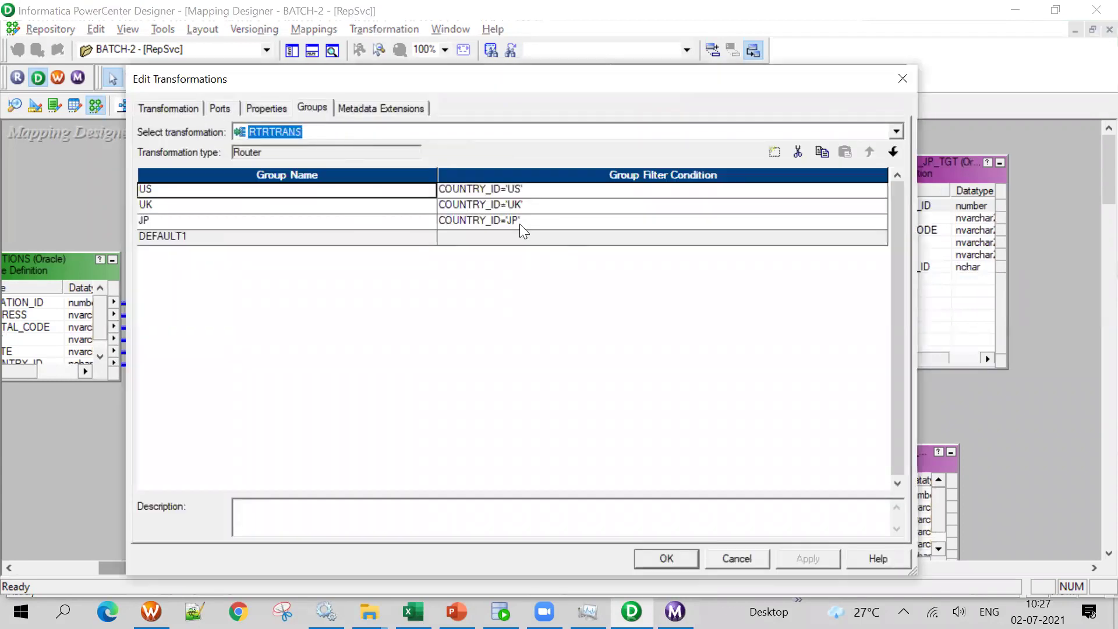
click(903, 78)
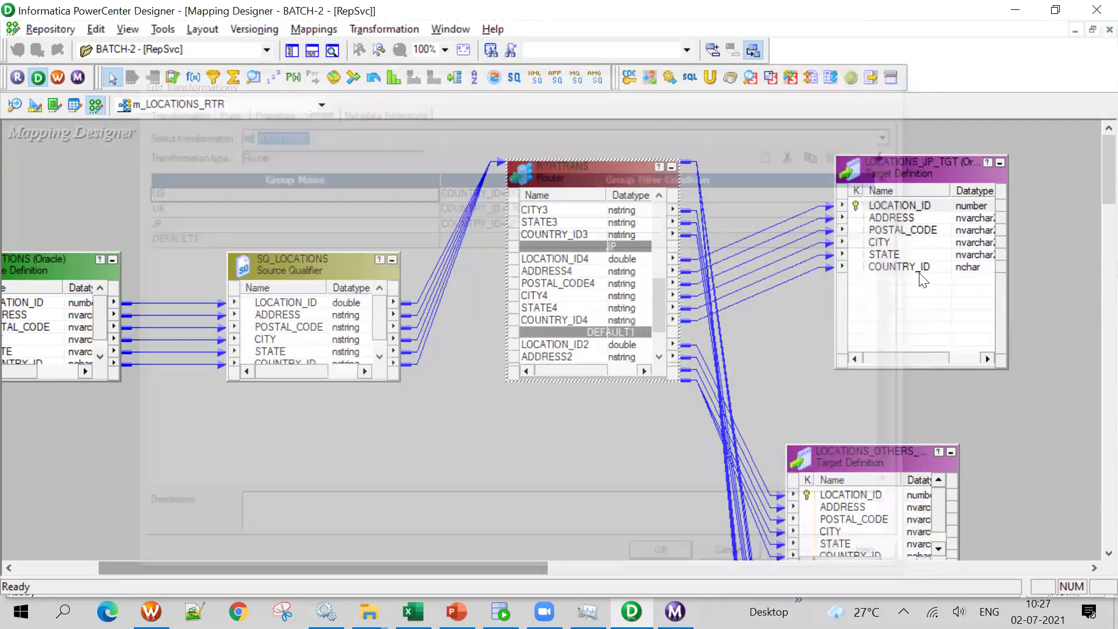
Tidy the mapping layout further, raising LOCATIONS_JP_TGT, then show the s_m_LOCATIONS_RTR session task
scroll(655, 312, up, 4)
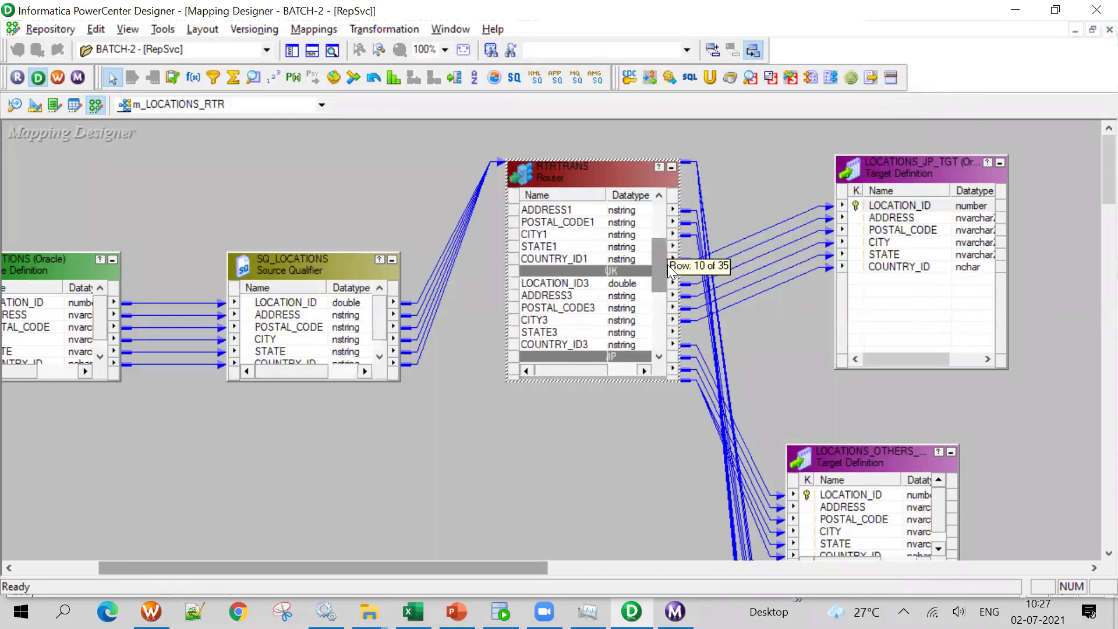
drag(900, 456, 959, 356)
drag(661, 274, 660, 312)
drag(911, 164, 910, 126)
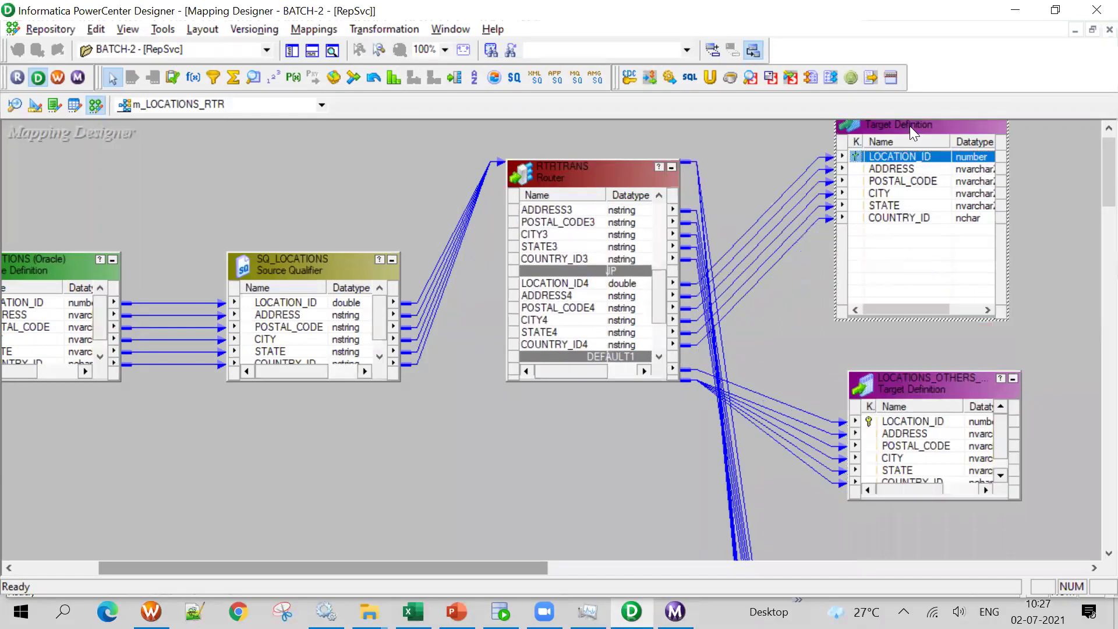
click(919, 347)
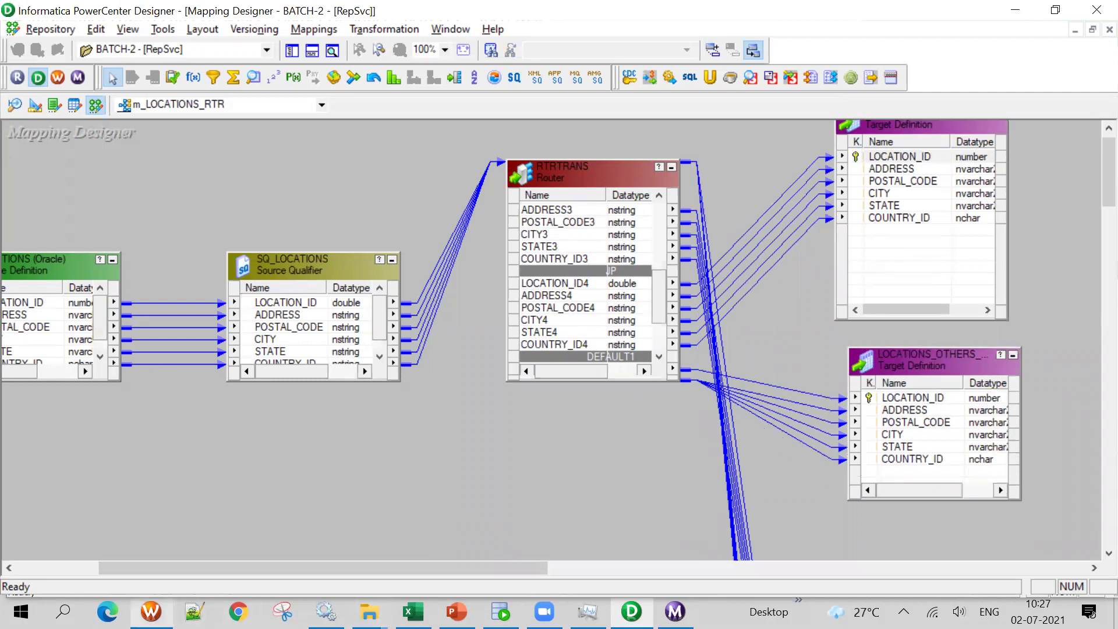
click(151, 611)
click(376, 85)
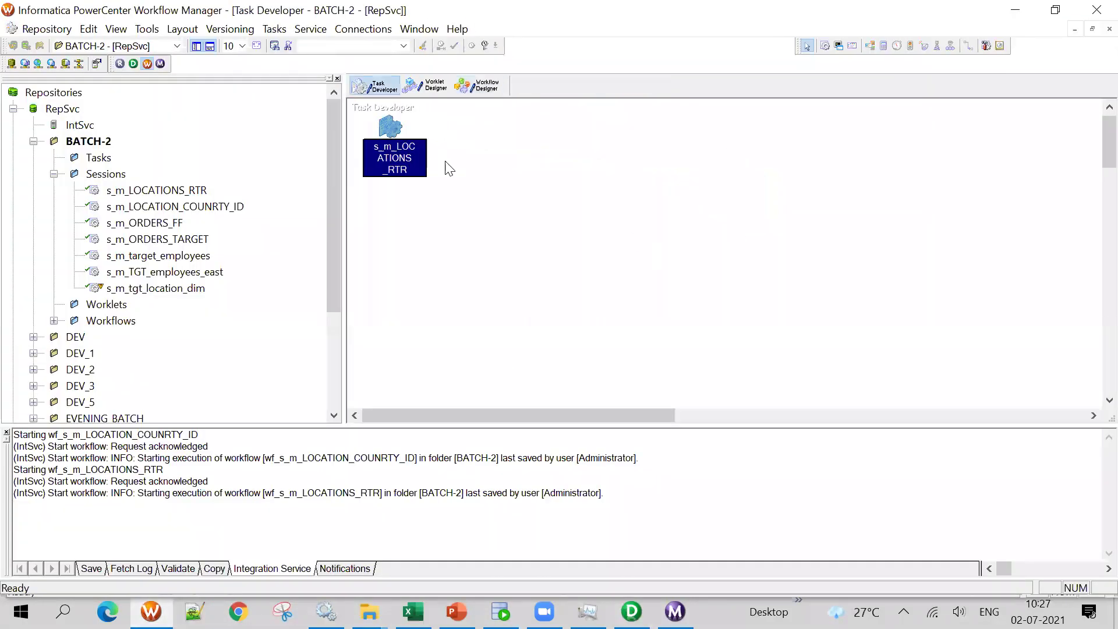
View the LOCATIONS_JP_TGT and LOCATIONS_OTHERS_TARGET writer settings in the session's Mapping tab
double_click(388, 131)
click(302, 142)
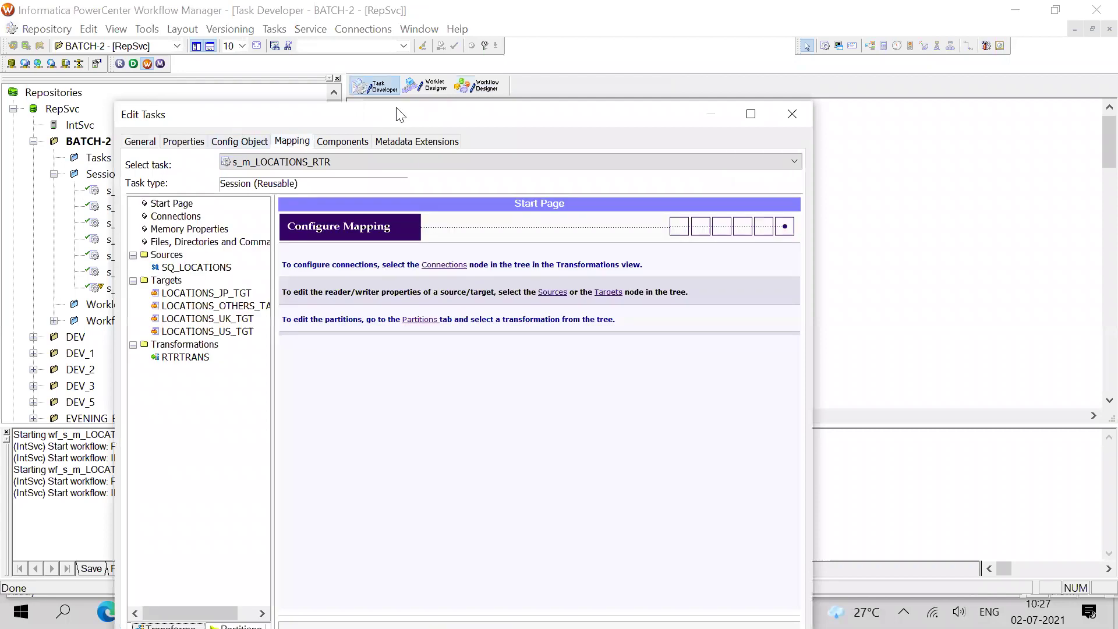
double_click(400, 114)
click(87, 188)
scroll(615, 498, down, 1)
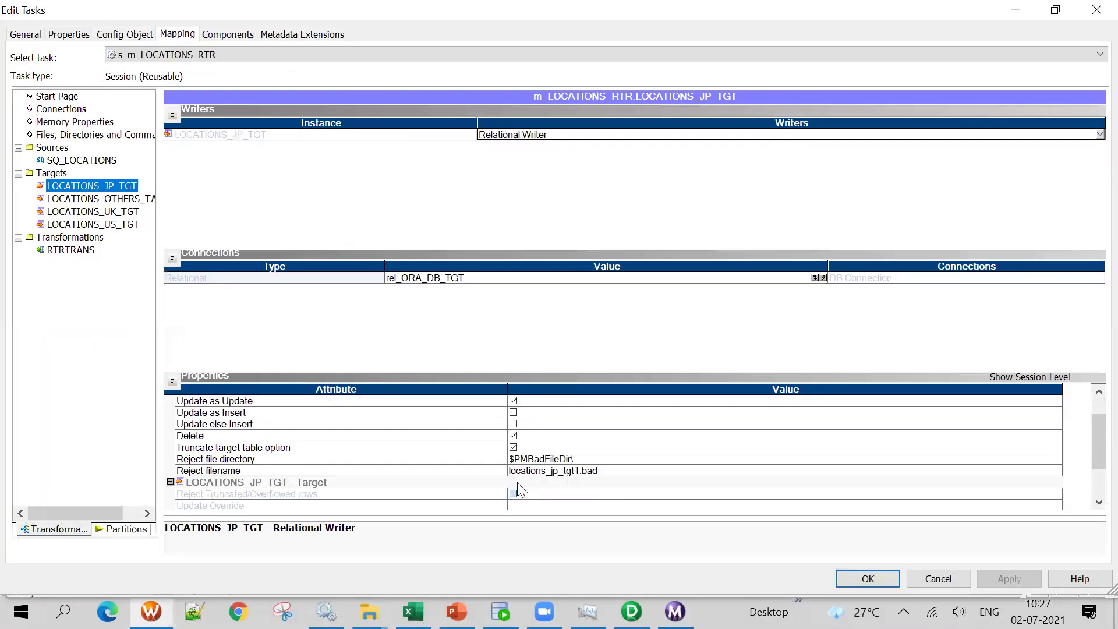
click(116, 198)
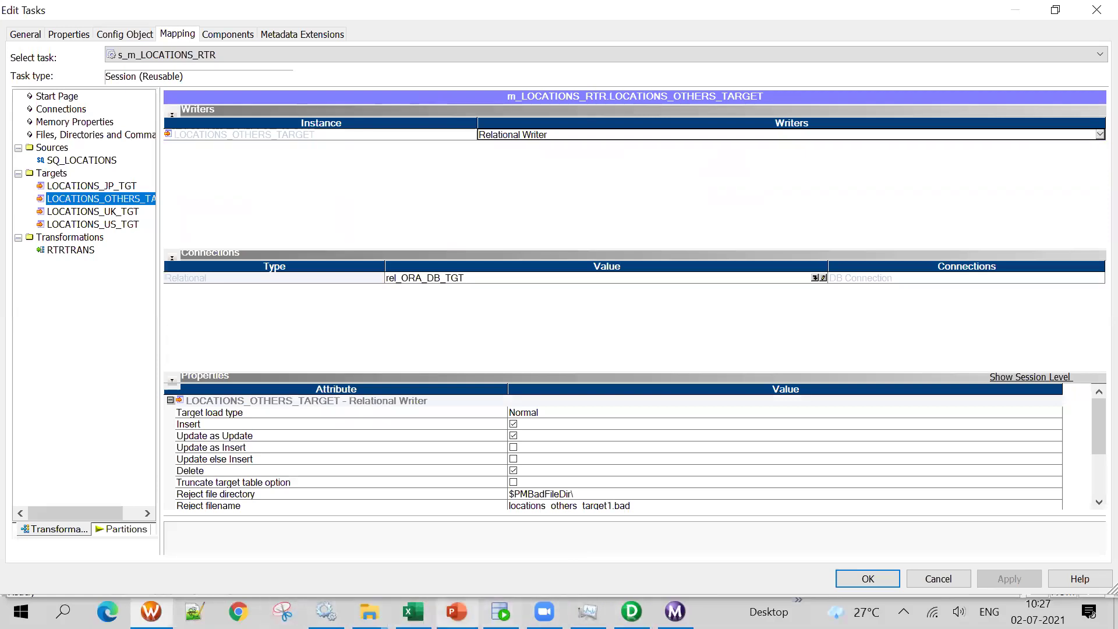
Compare the JP and OTHERS truncate settings against their Workflow Monitor statistics rows
click(631, 612)
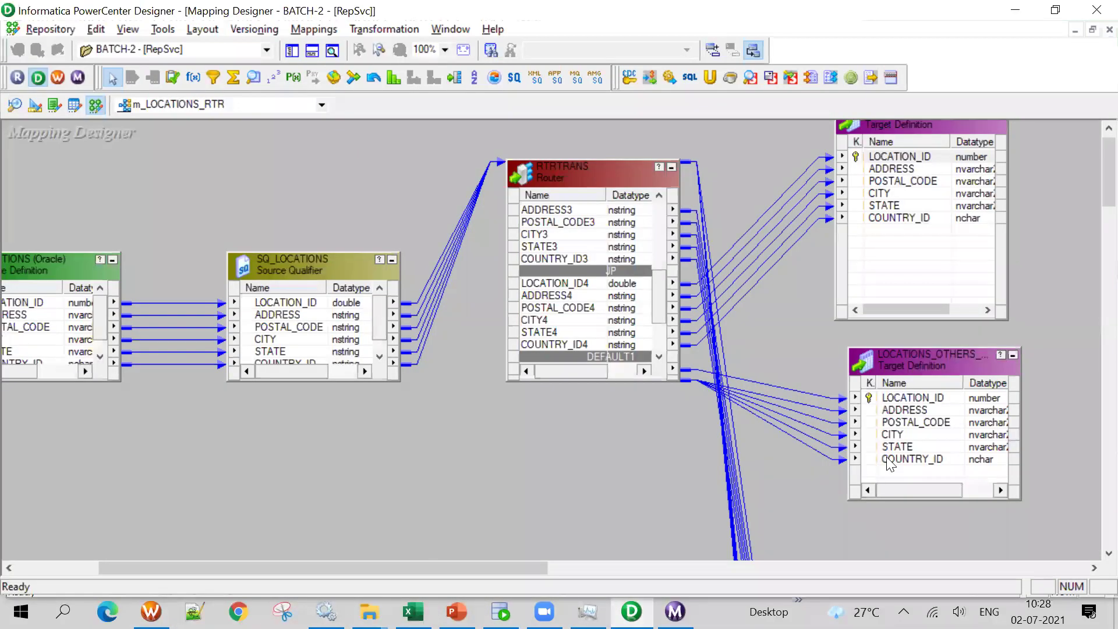
click(675, 611)
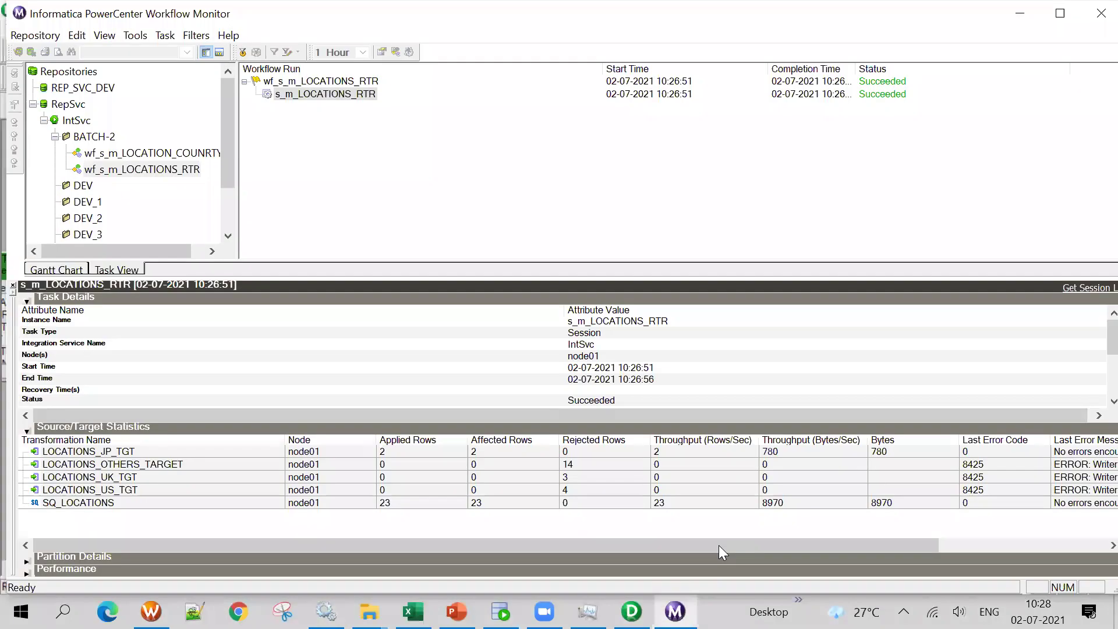
click(114, 452)
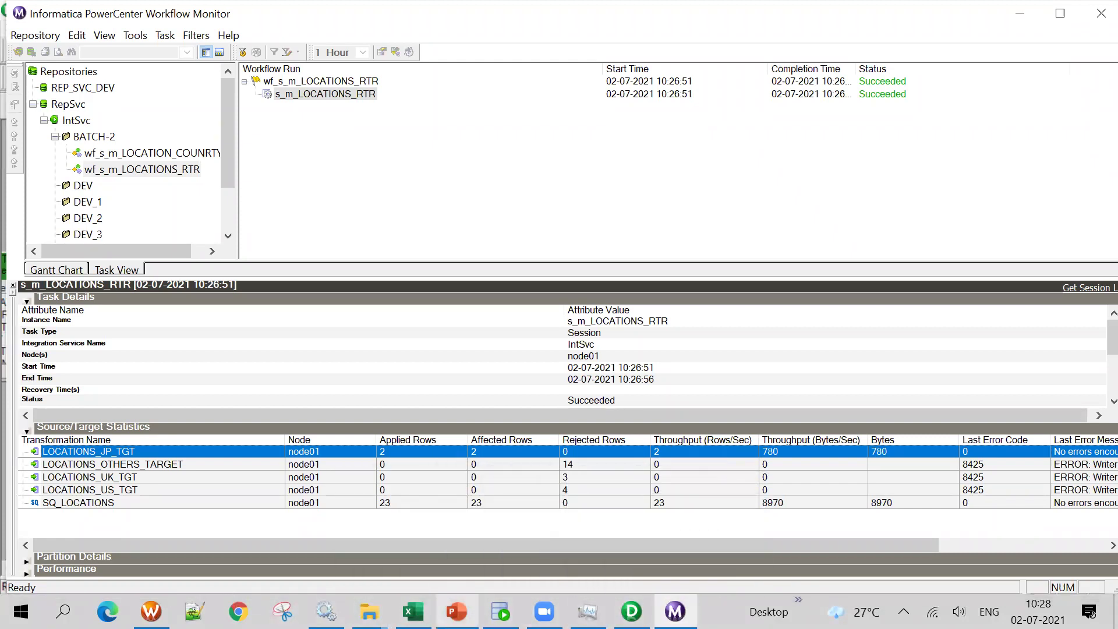
click(151, 612)
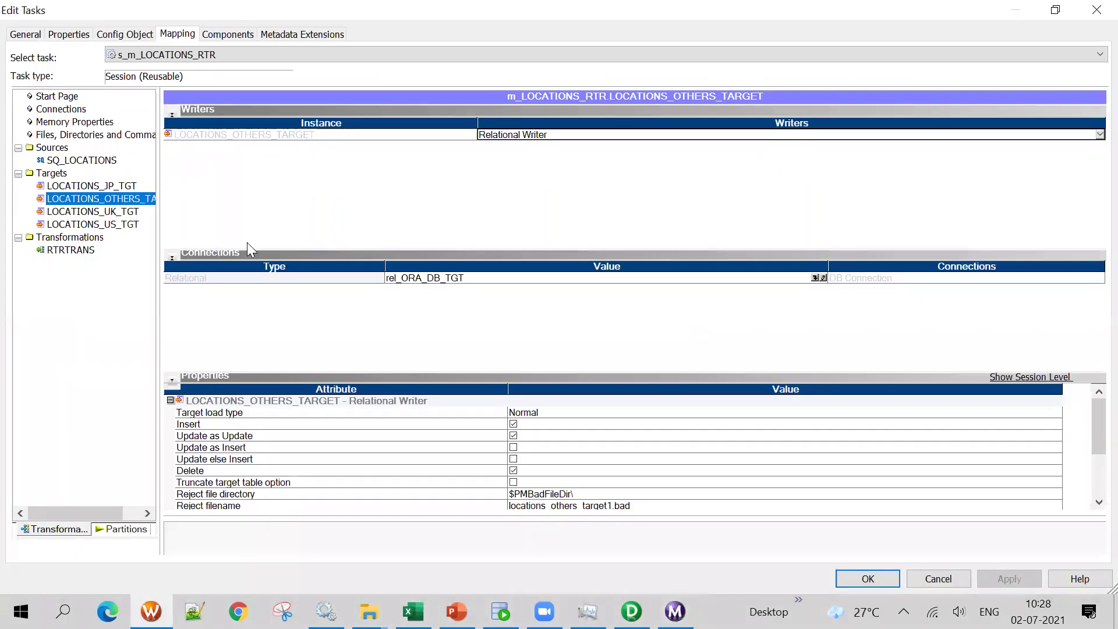
click(94, 186)
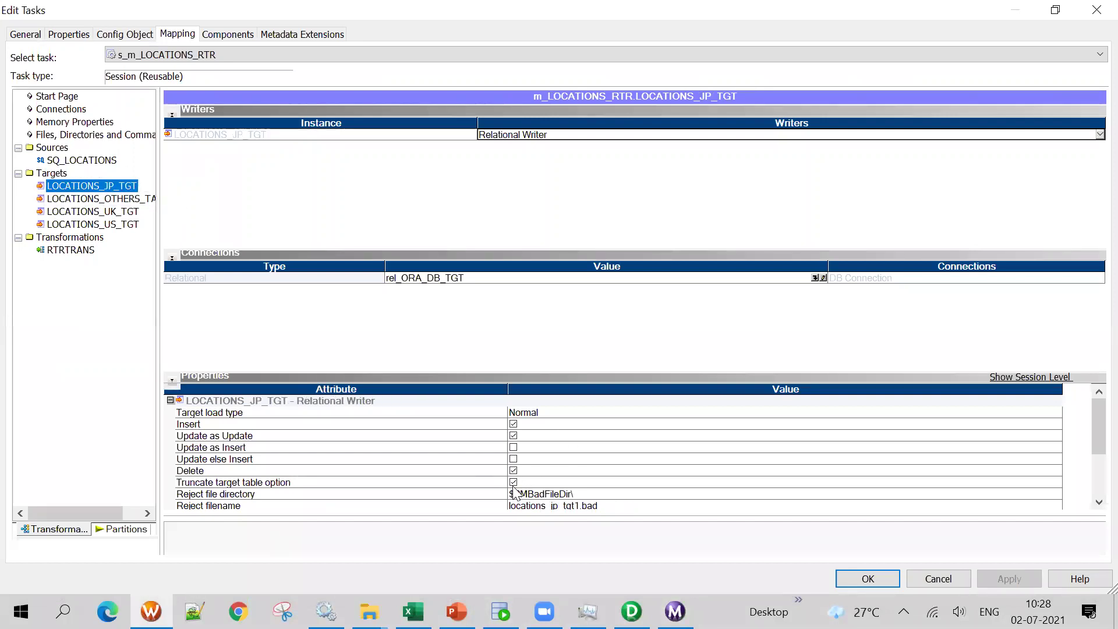
click(122, 201)
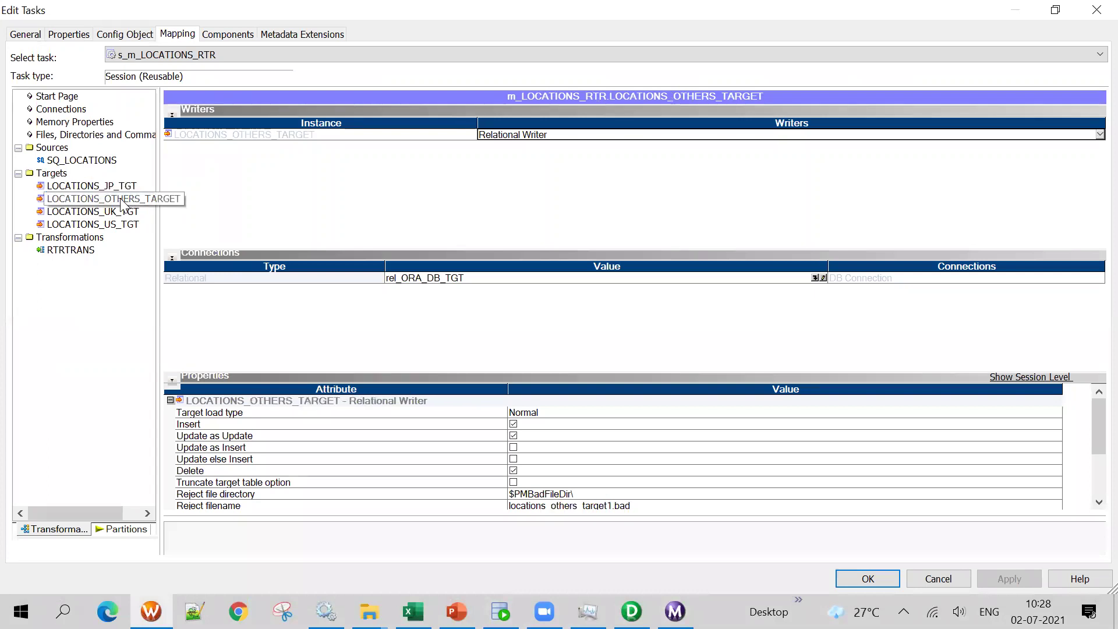
click(675, 611)
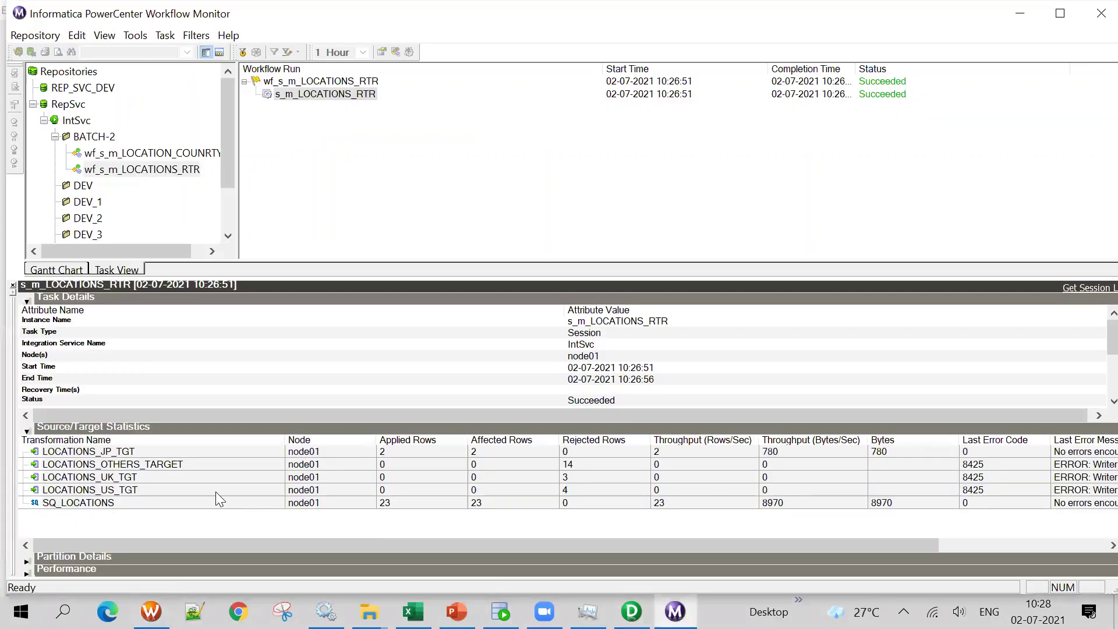
click(159, 469)
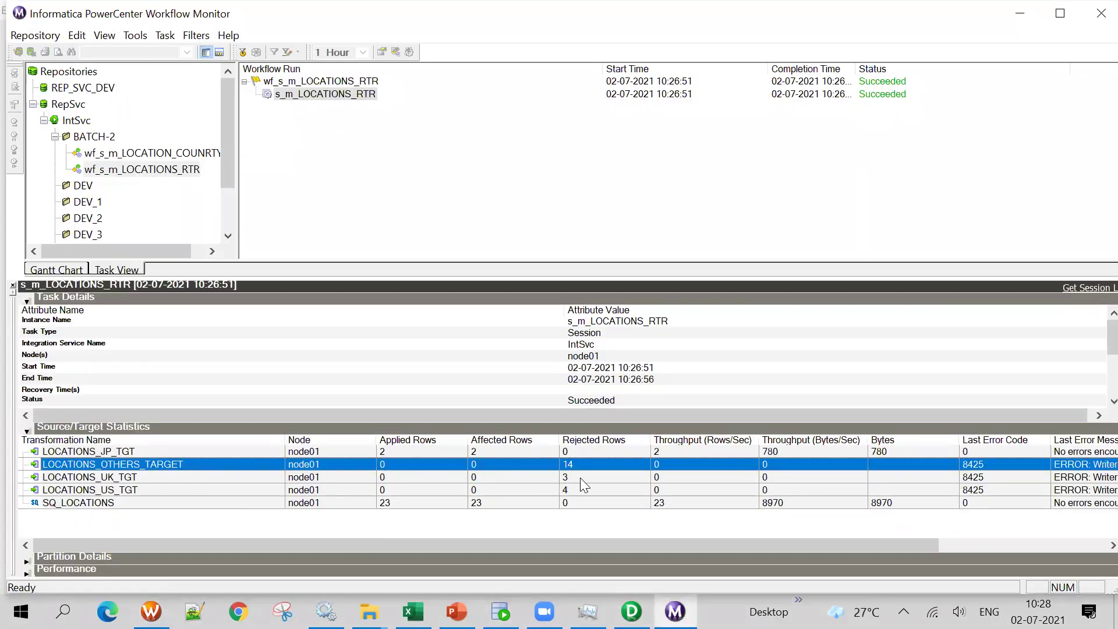
right_click(326, 95)
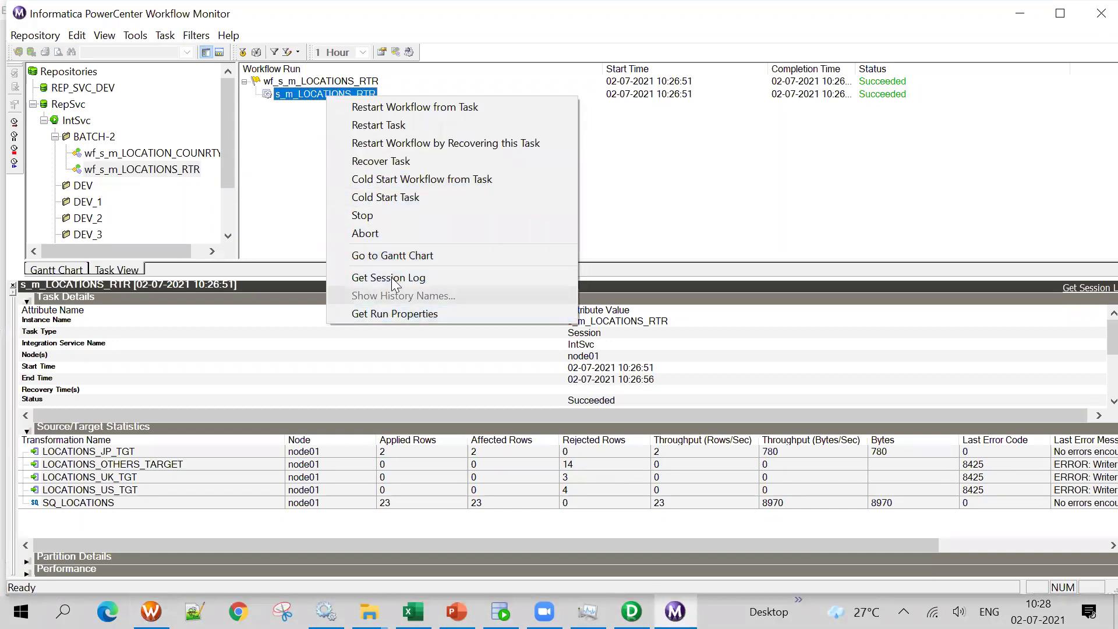
Open the session log and locate the ORA-00001 unique constraint error on LOCATIONS_OTHERS_TARGET
click(390, 279)
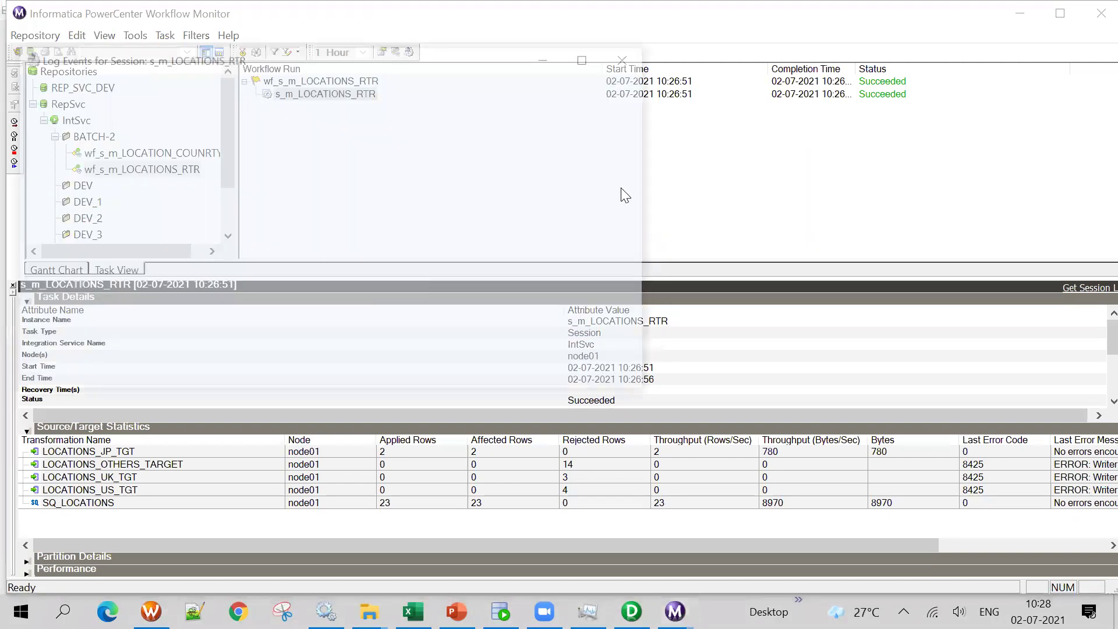
click(582, 58)
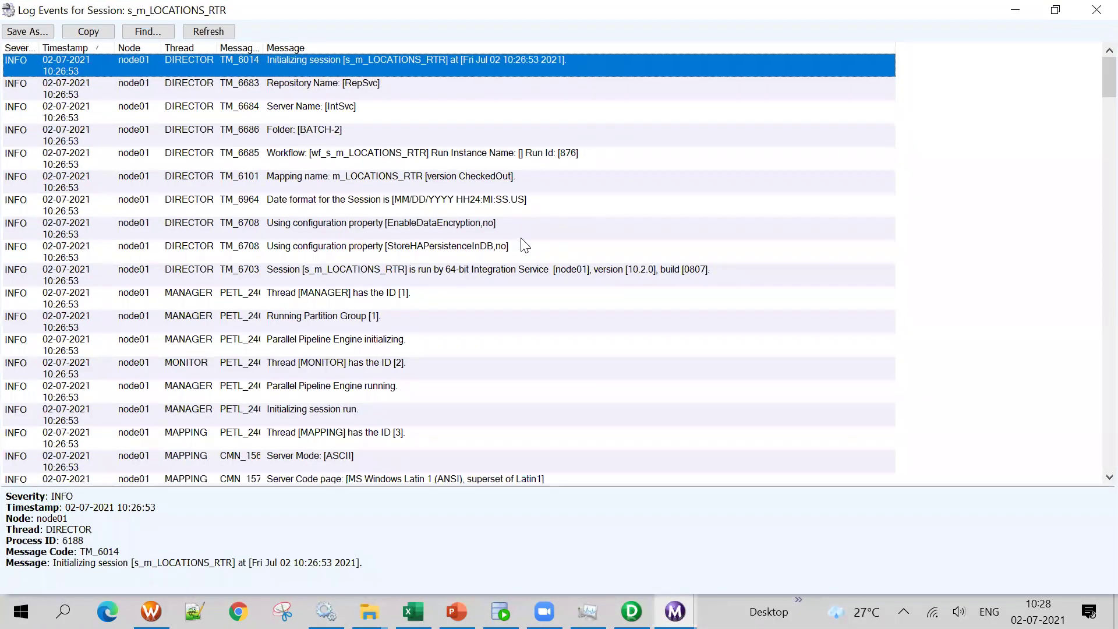
scroll(523, 246, down, 7)
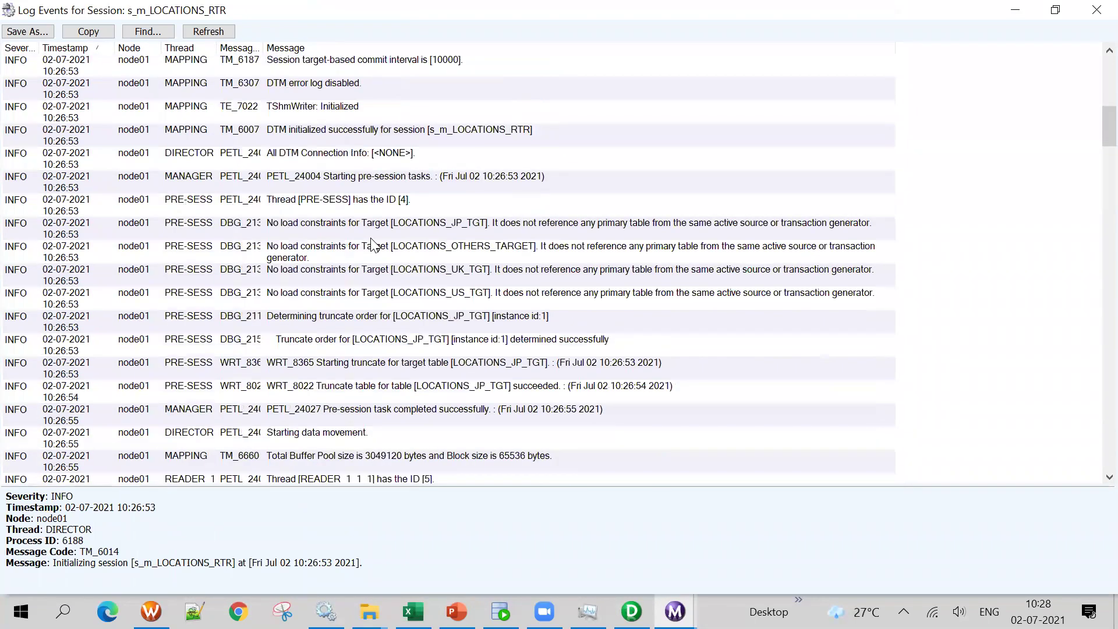
click(374, 244)
click(483, 257)
click(501, 275)
click(518, 305)
scroll(519, 304, down, 1)
scroll(520, 309, down, 6)
scroll(519, 306, down, 6)
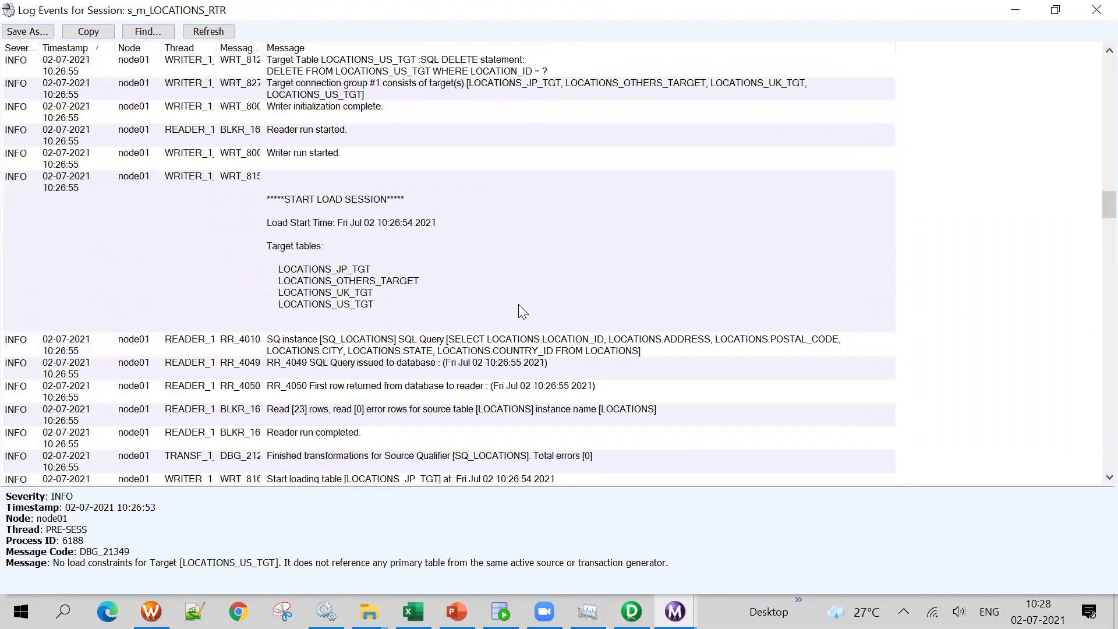
scroll(519, 304, down, 3)
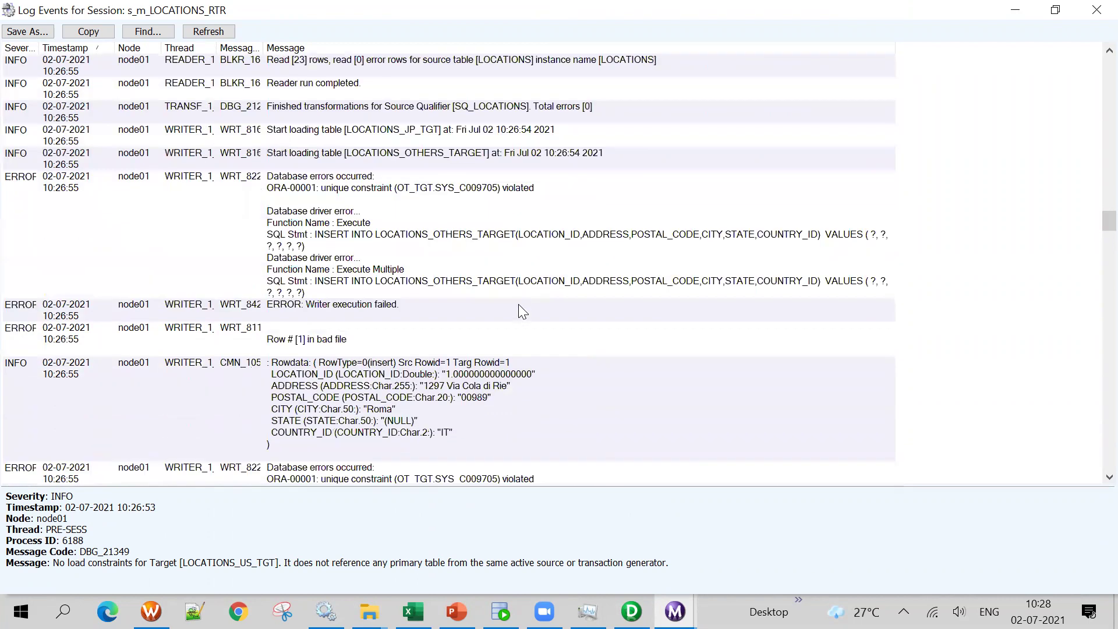
click(428, 191)
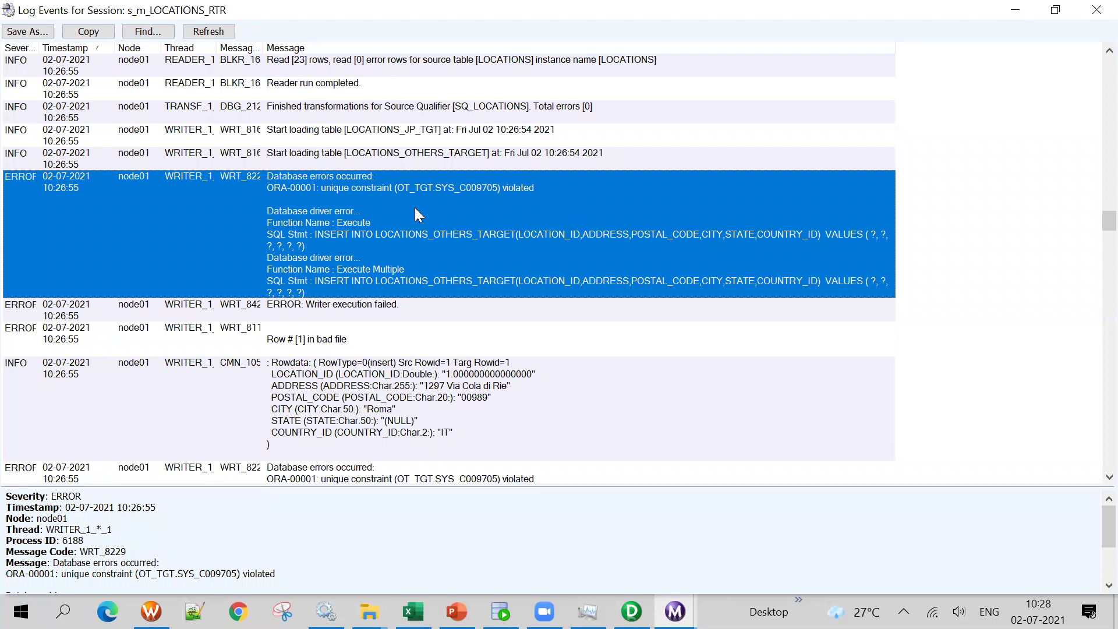
Check LOCATIONS_JP_TGT's ports in Designer, then run the LOCATIONS_US_TGT select in SQL Developer
click(632, 612)
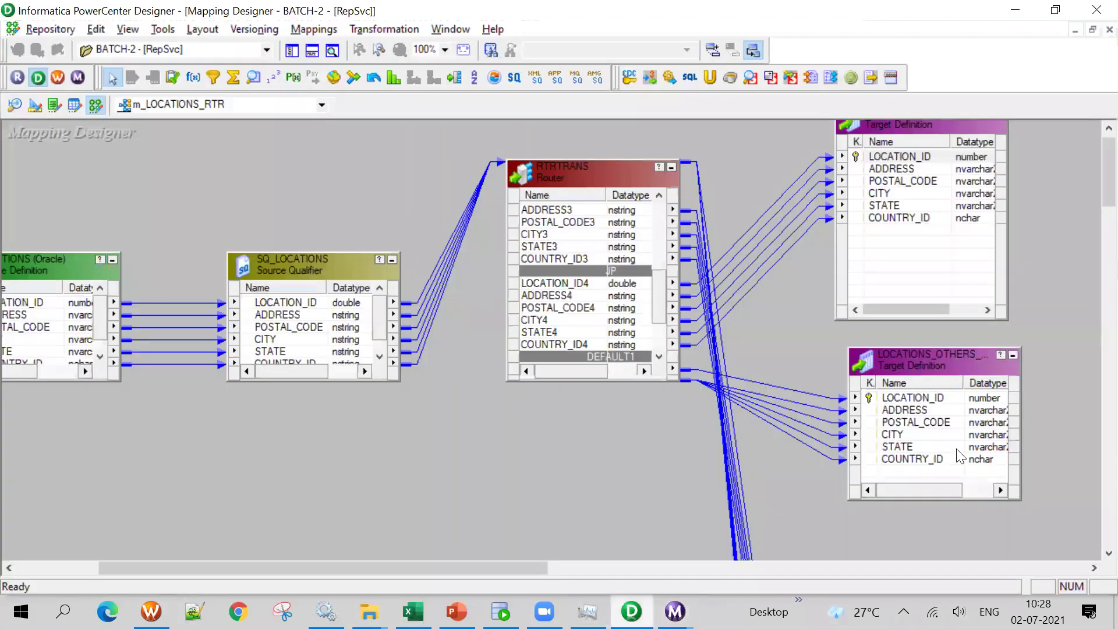
double_click(892, 157)
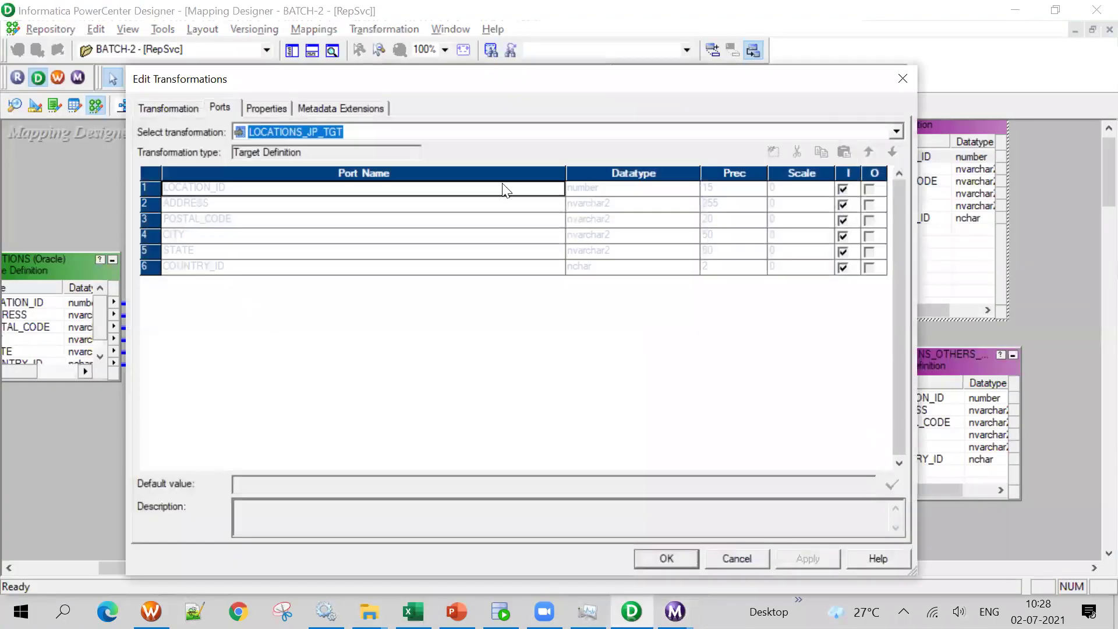
click(902, 79)
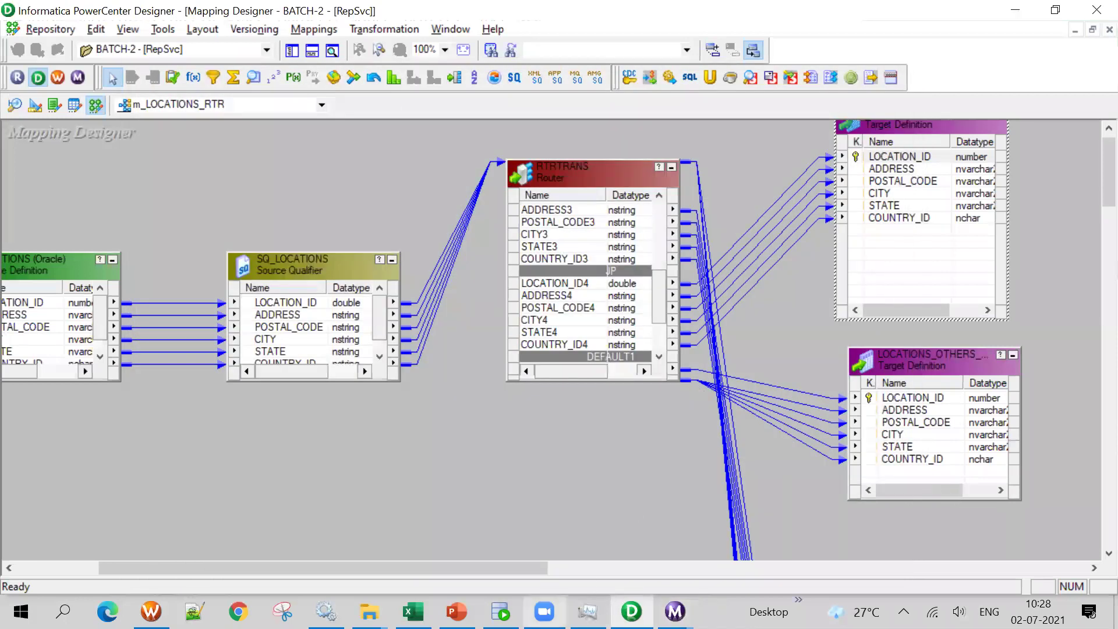
click(501, 611)
click(258, 194)
drag(252, 153, 43, 153)
click(20, 108)
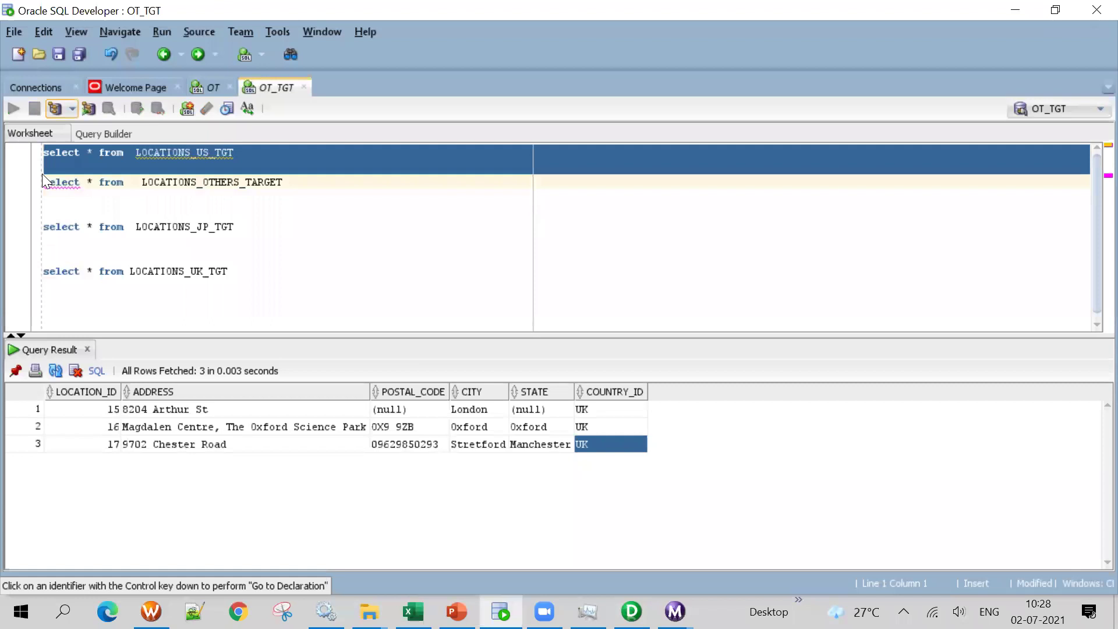
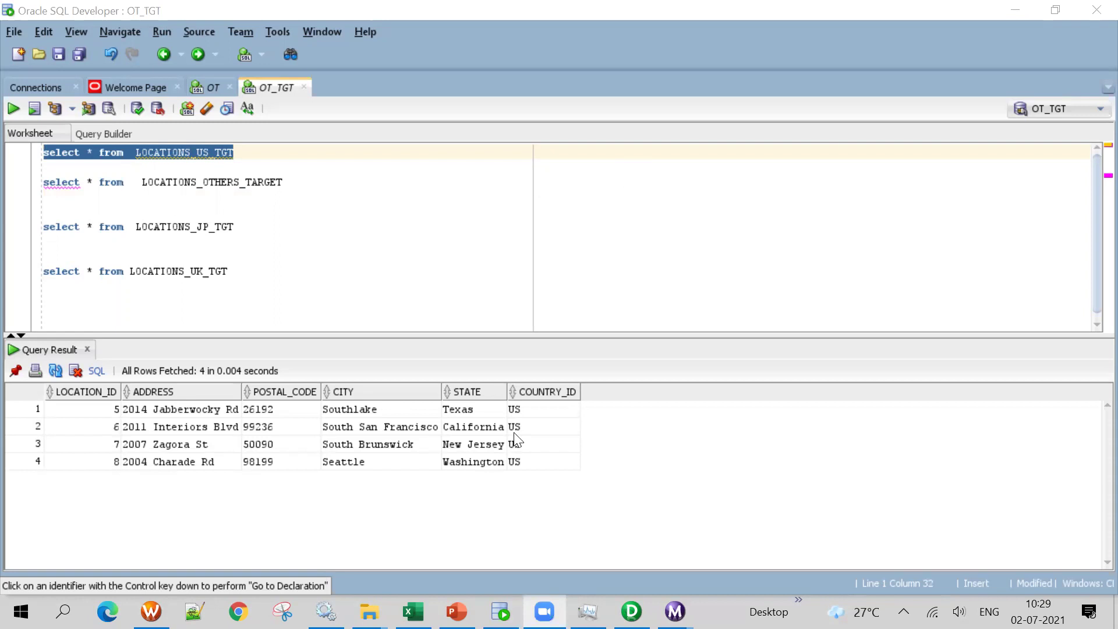
Select the first query line in the SQL Developer worksheet, then minimize it to reveal m_LOCATIONS_RTR
click(632, 611)
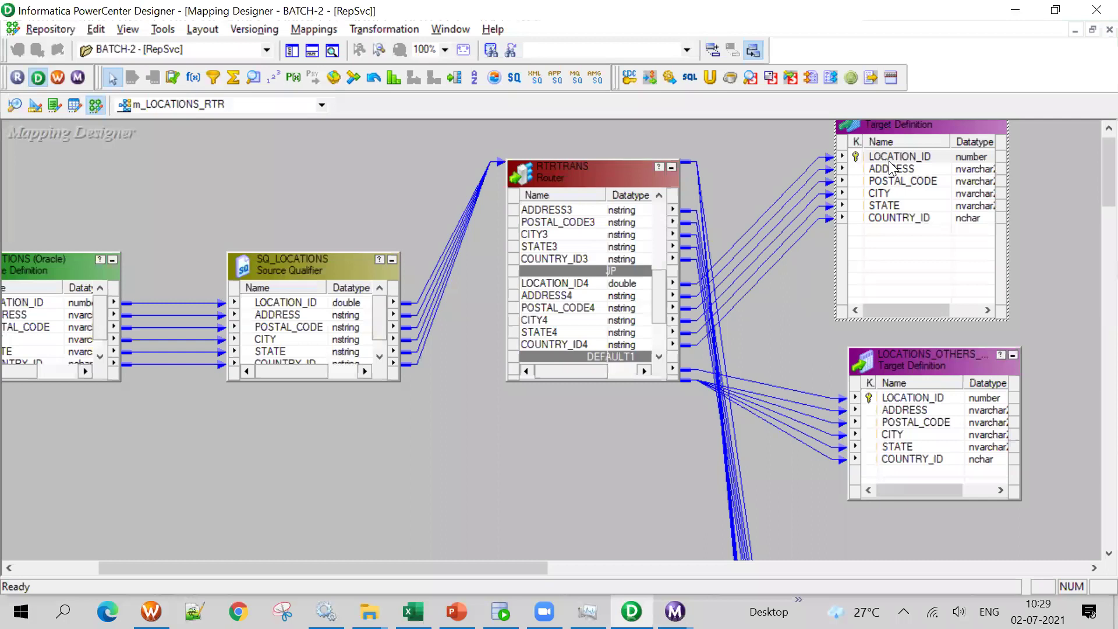
click(501, 612)
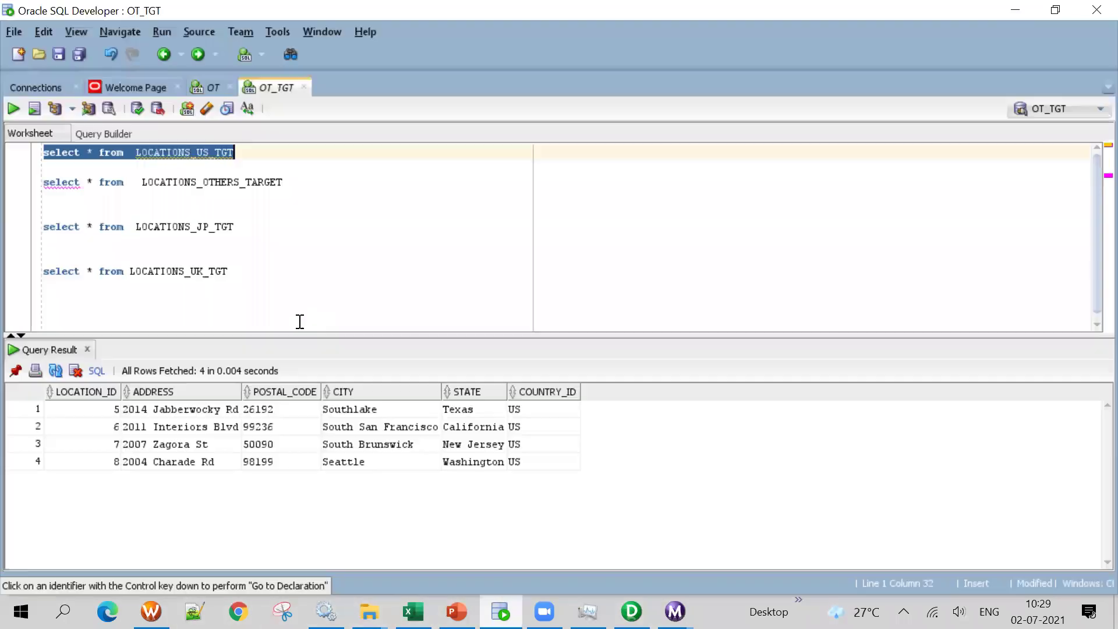
drag(235, 153, 3, 165)
key(shift+Up)
click(257, 152)
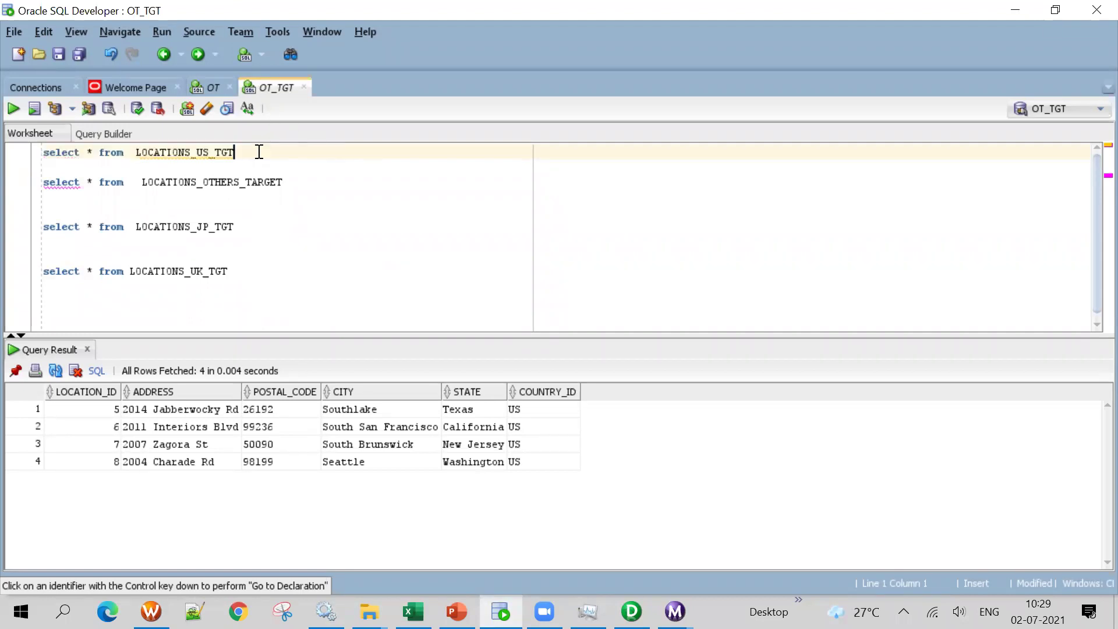
click(501, 612)
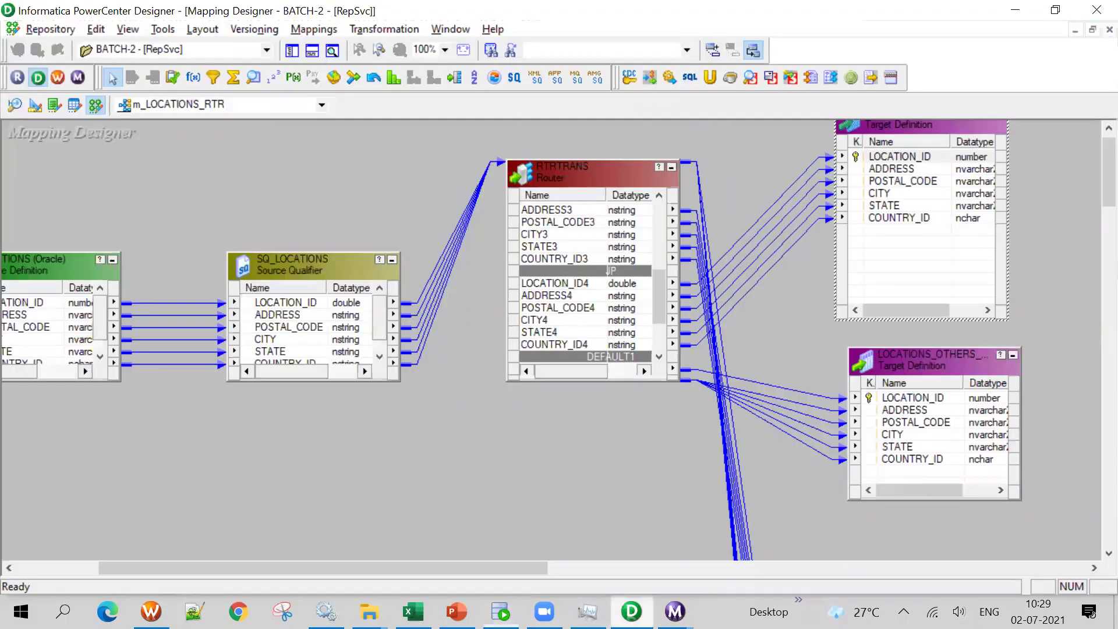
Enable Truncate target table for the OTHERS, US, UK and JP targets of s_m_LOCATIONS_RTR
click(151, 612)
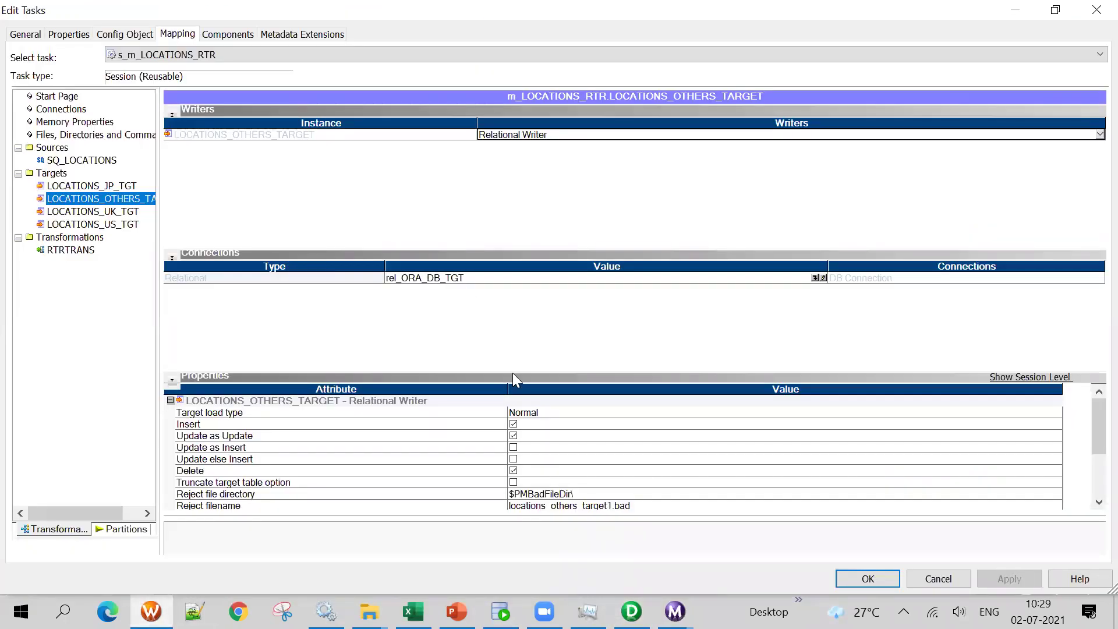
click(513, 482)
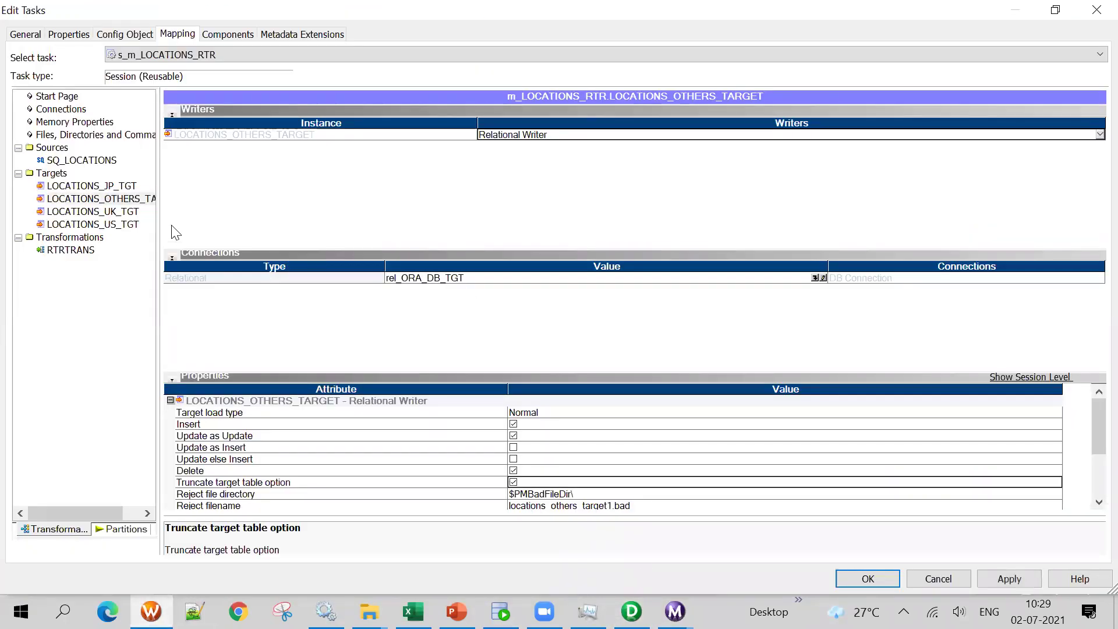
click(93, 211)
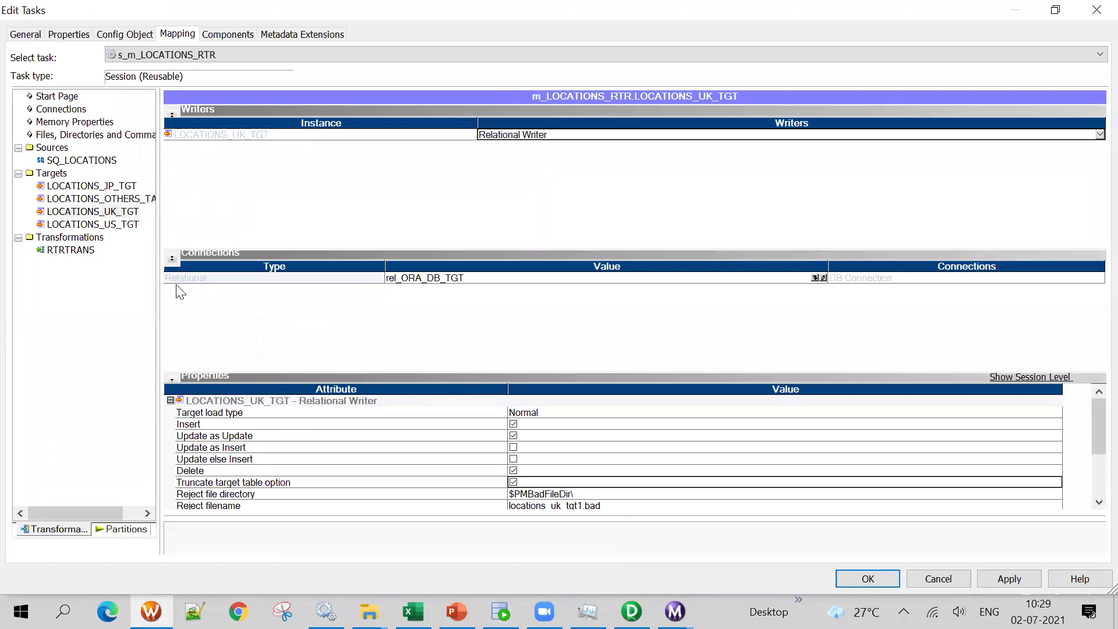
click(87, 224)
click(515, 489)
click(514, 482)
click(120, 187)
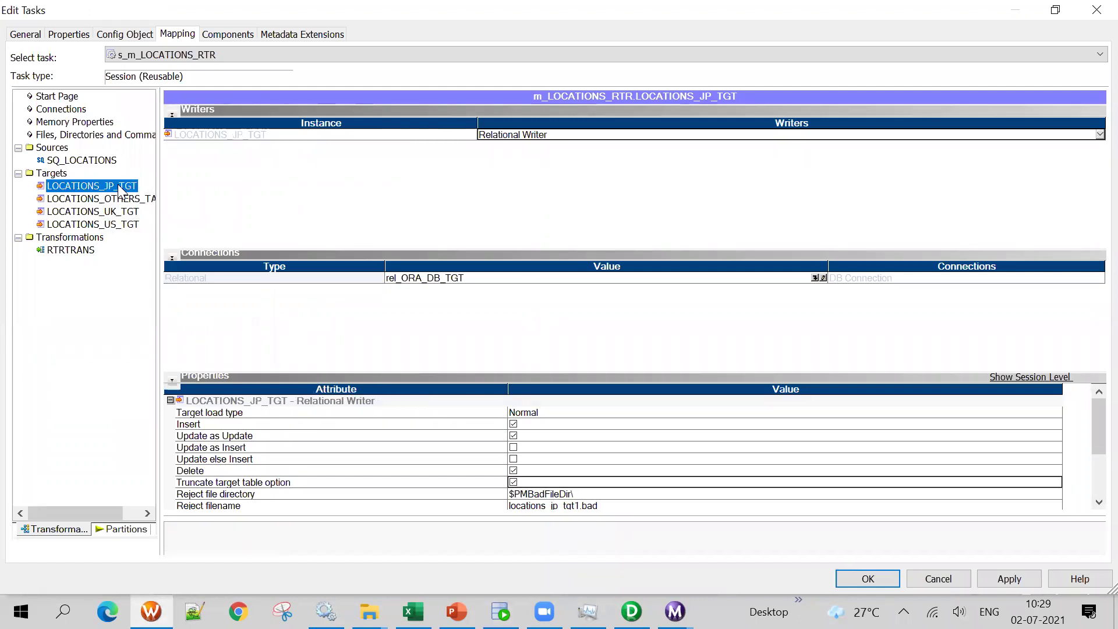
click(828, 507)
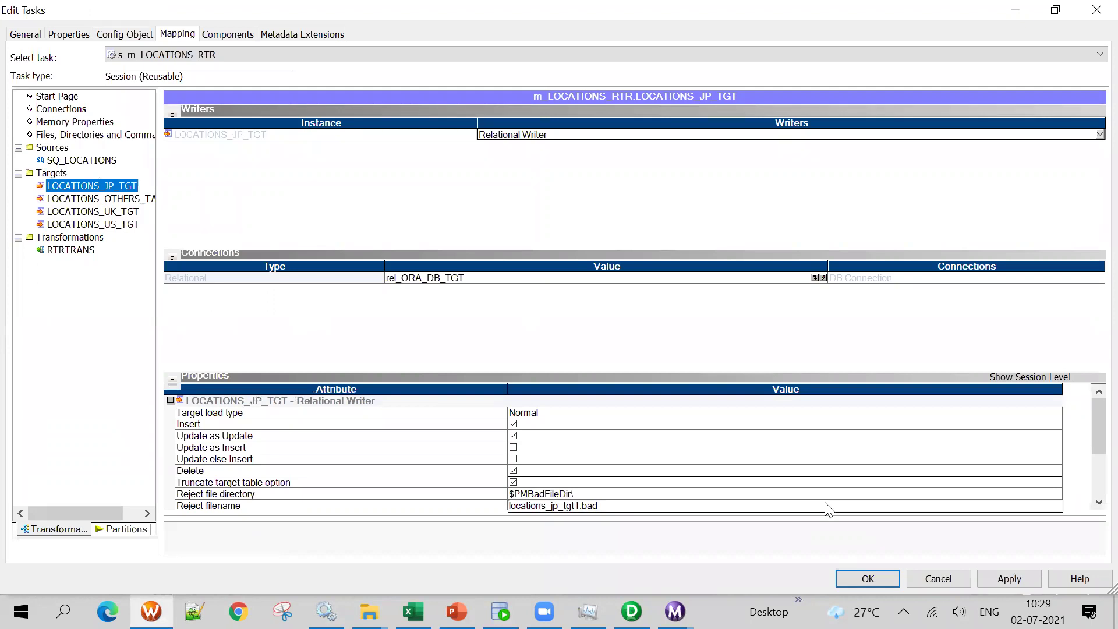
Apply and confirm the session edits, then save folder BATCH-2
click(999, 577)
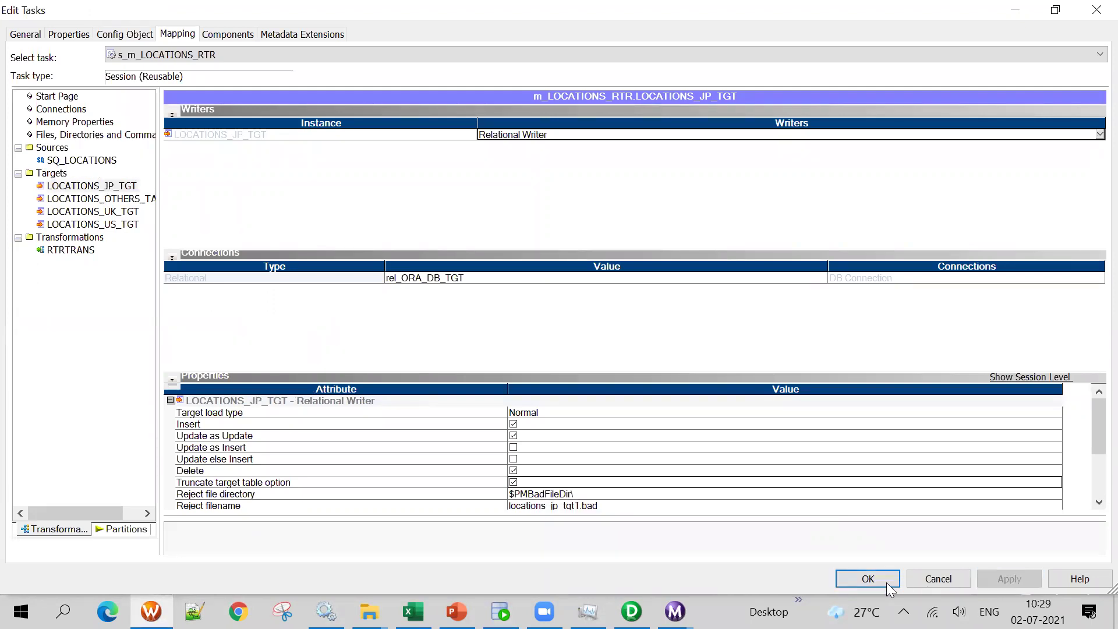
click(868, 578)
key(ctrl+s)
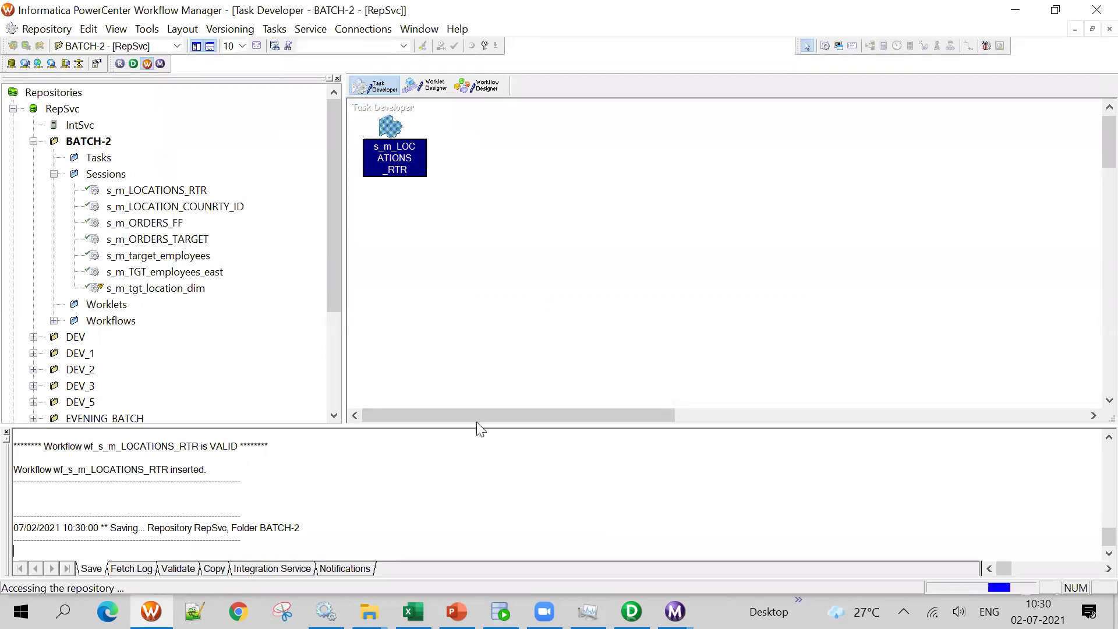
Start the wf_s_m_LOCATIONS_RTR workflow from the Workflow Manager canvas
click(476, 86)
right_click(486, 199)
click(504, 395)
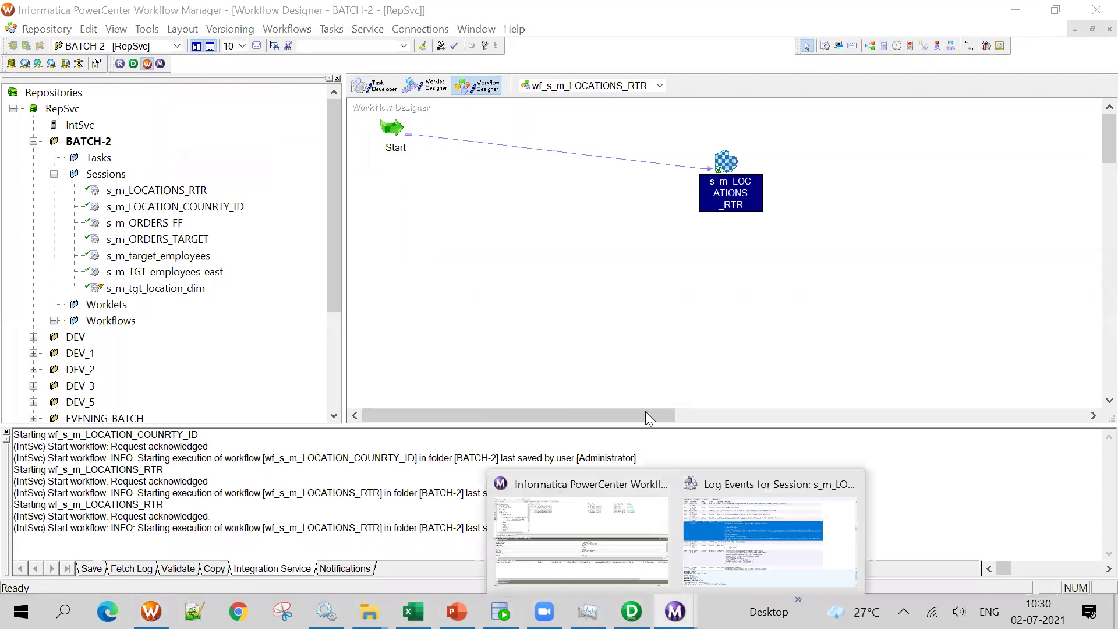
Review the latest s_m_LOCATIONS_RTR run's JP, OTHERS, UK and US target statistics in Workflow Monitor
click(729, 515)
click(1090, 23)
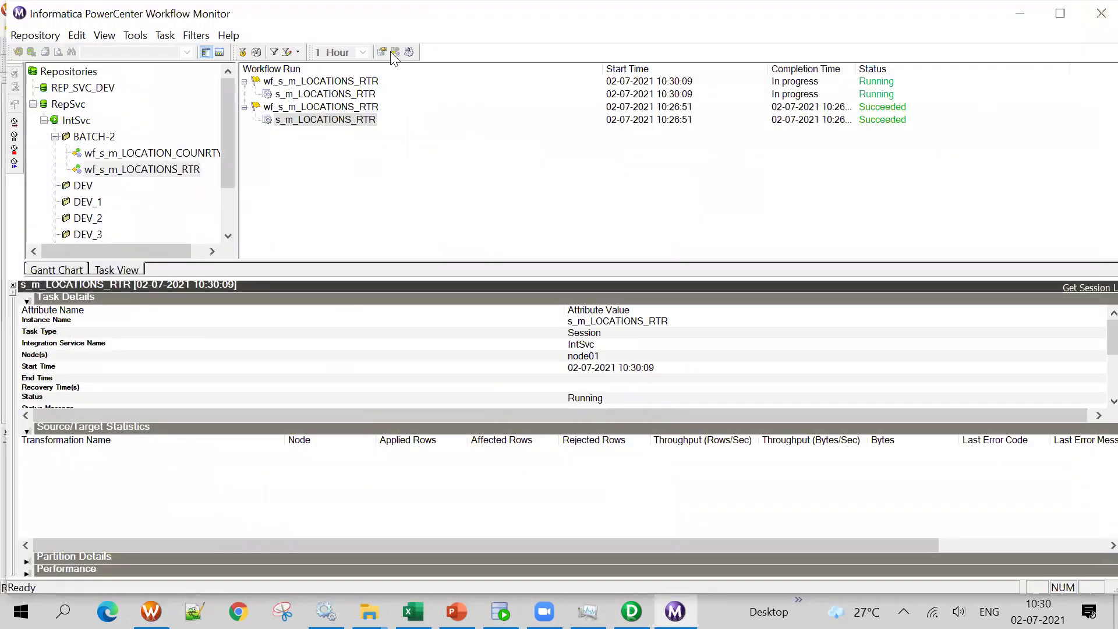
click(354, 94)
right_click(356, 93)
click(421, 307)
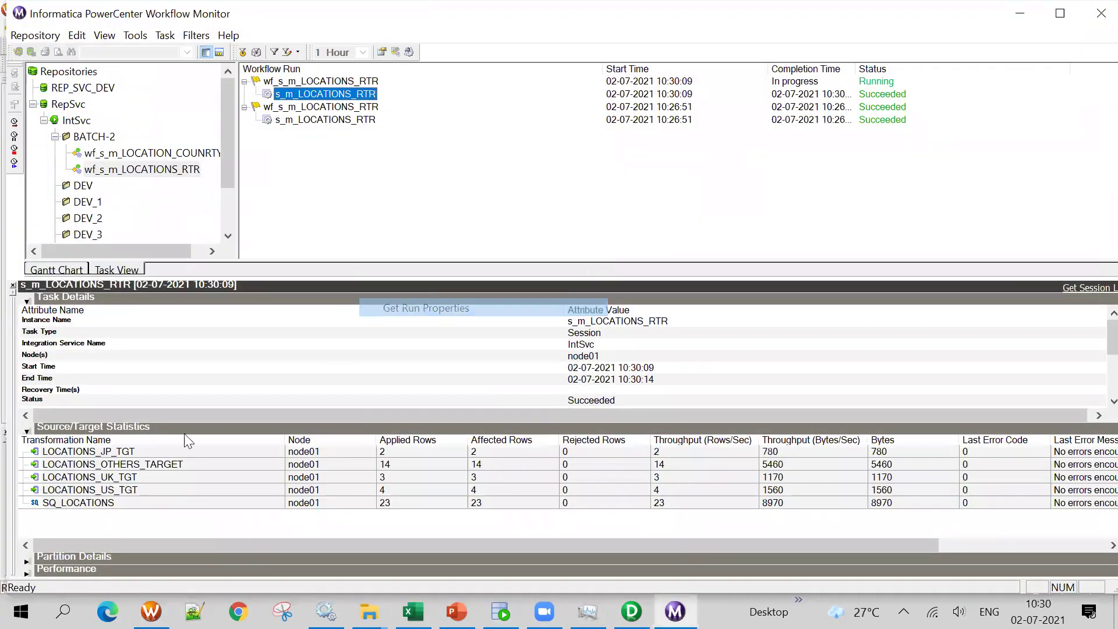
click(121, 453)
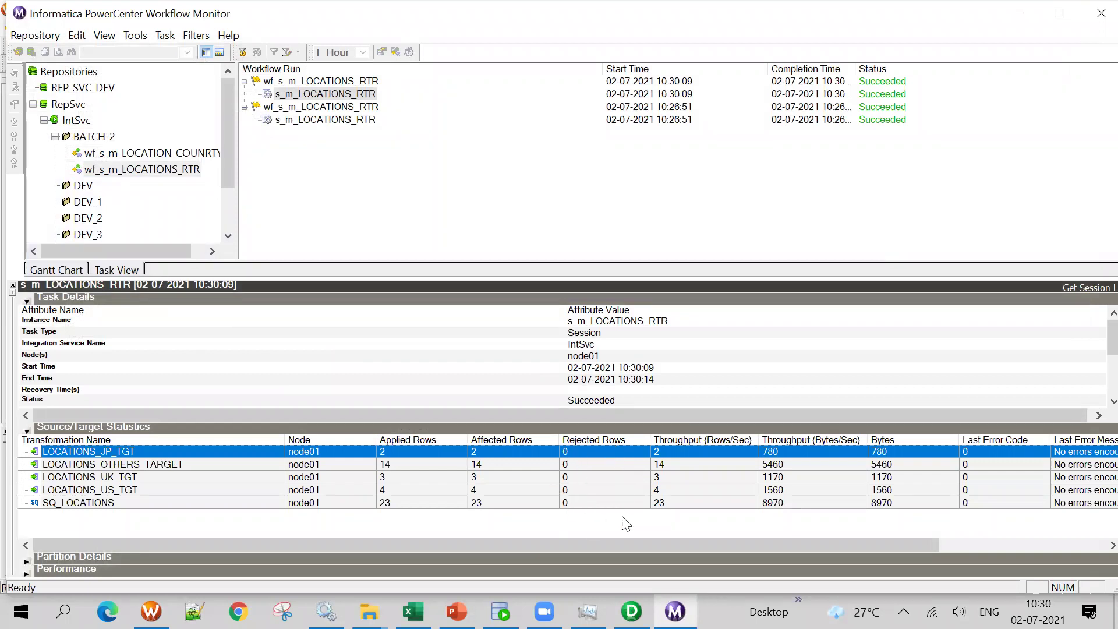
click(160, 465)
click(161, 479)
click(181, 494)
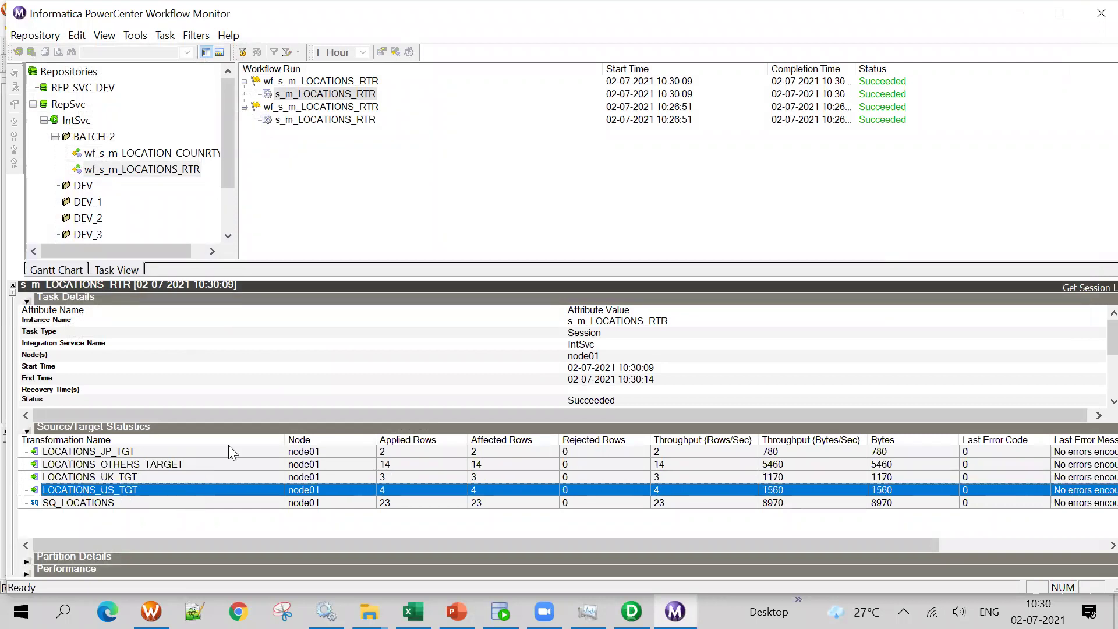
click(501, 612)
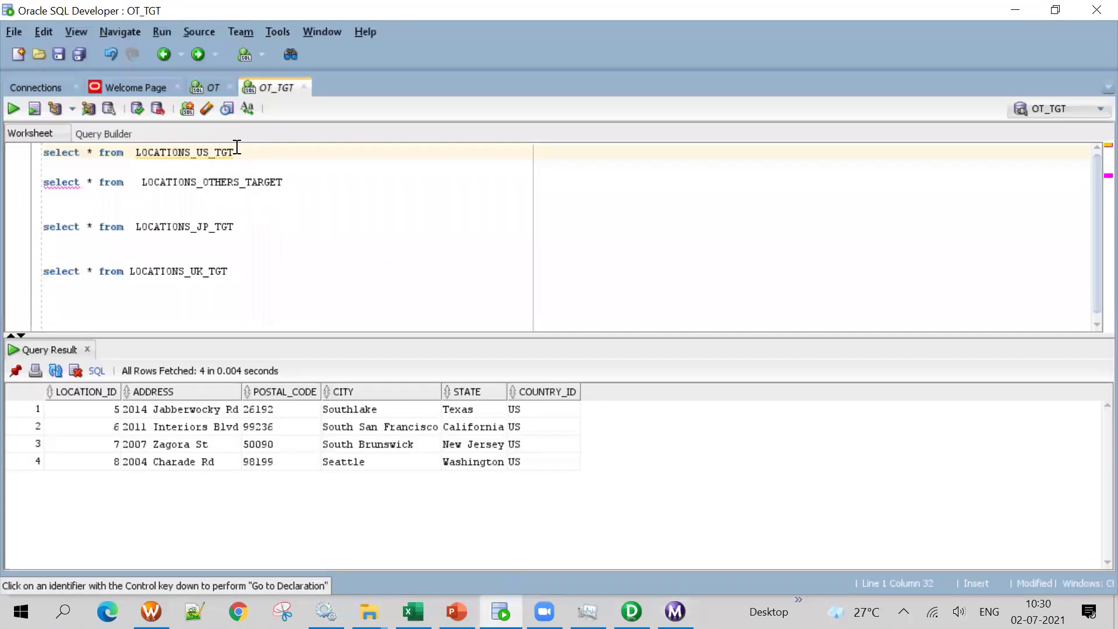
Run the LOCATIONS_US_TGT and LOCATIONS_OTHERS_TARGET selects; OTHERS returns 14 rows
click(13, 155)
click(17, 111)
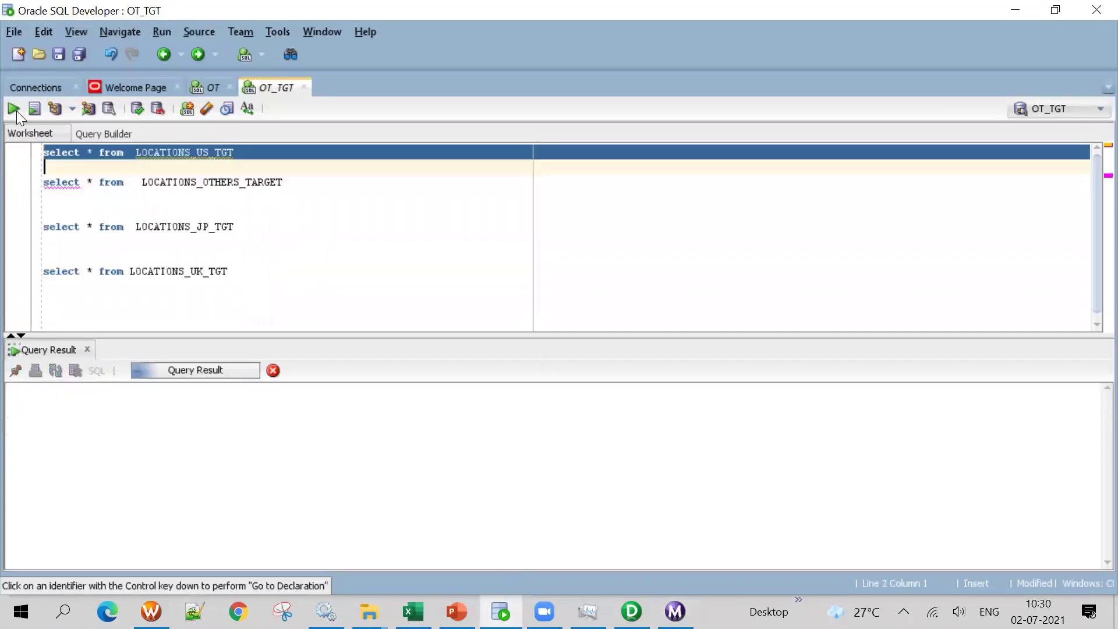
drag(292, 182, 10, 187)
click(12, 178)
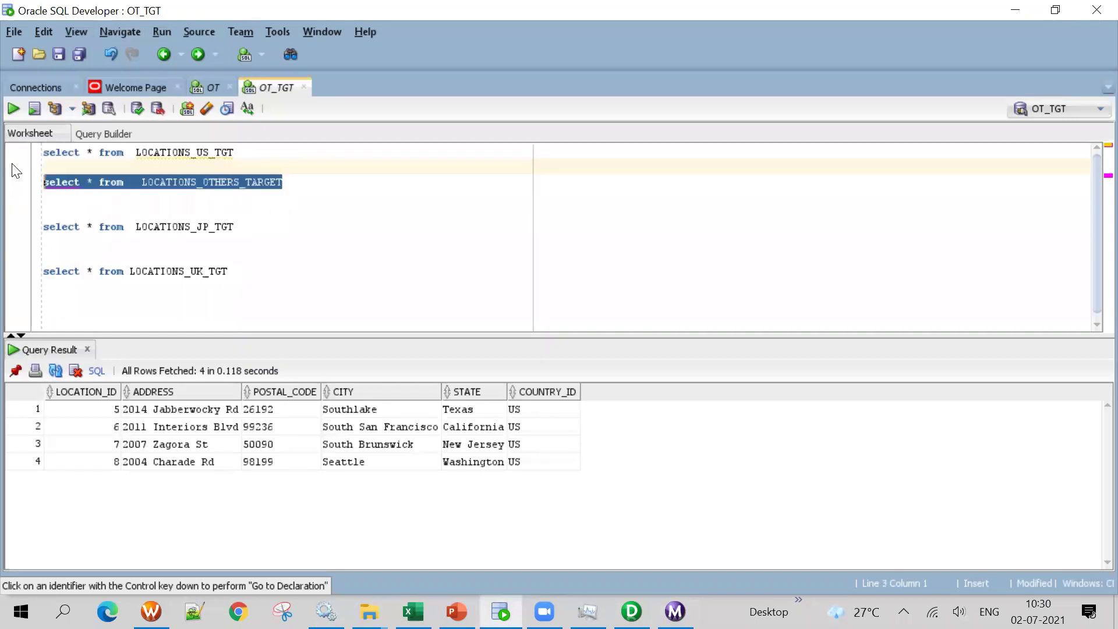
click(13, 109)
scroll(575, 466, down, 2)
scroll(574, 492, up, 2)
Run the LOCATIONS_JP_TGT and LOCATIONS_UK_TGT selects, returning 2 JP and 3 UK rows
click(238, 228)
click(14, 227)
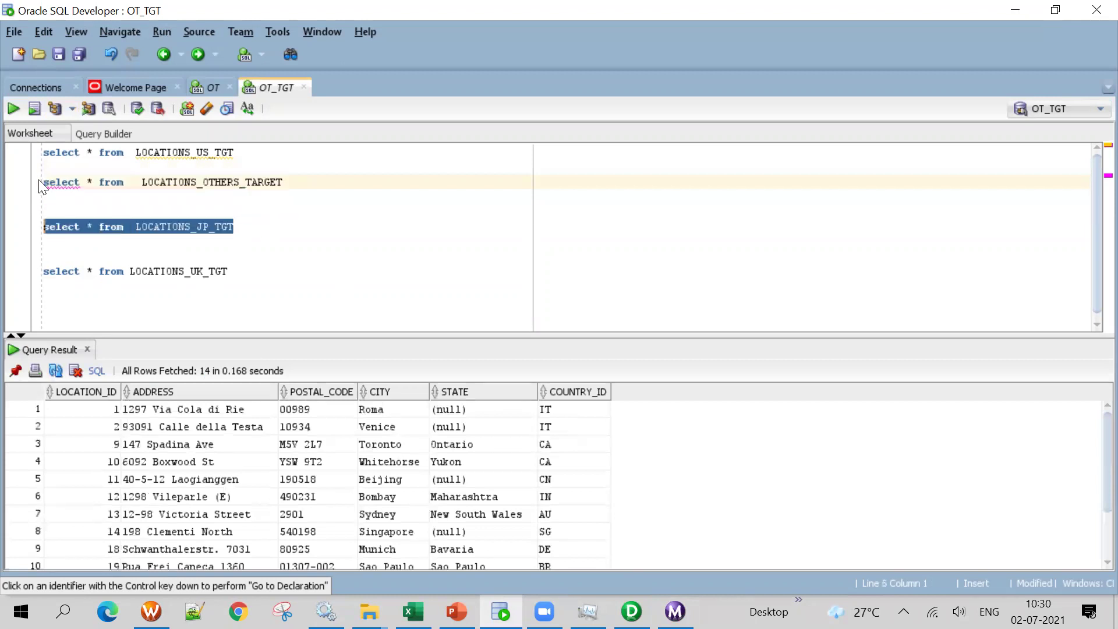
click(13, 109)
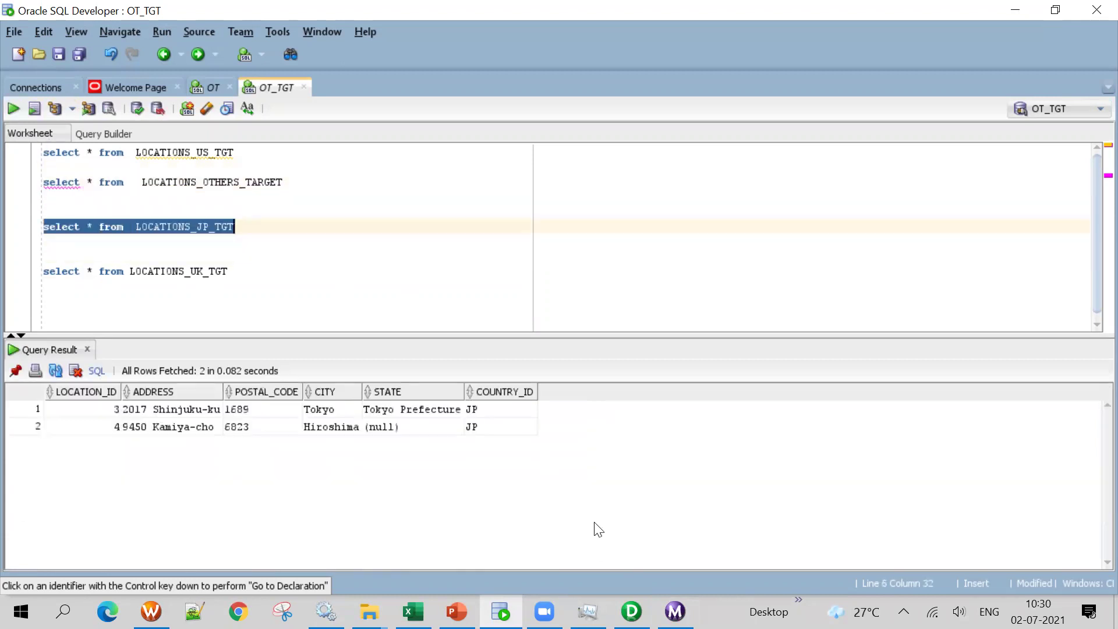
drag(277, 266, 44, 272)
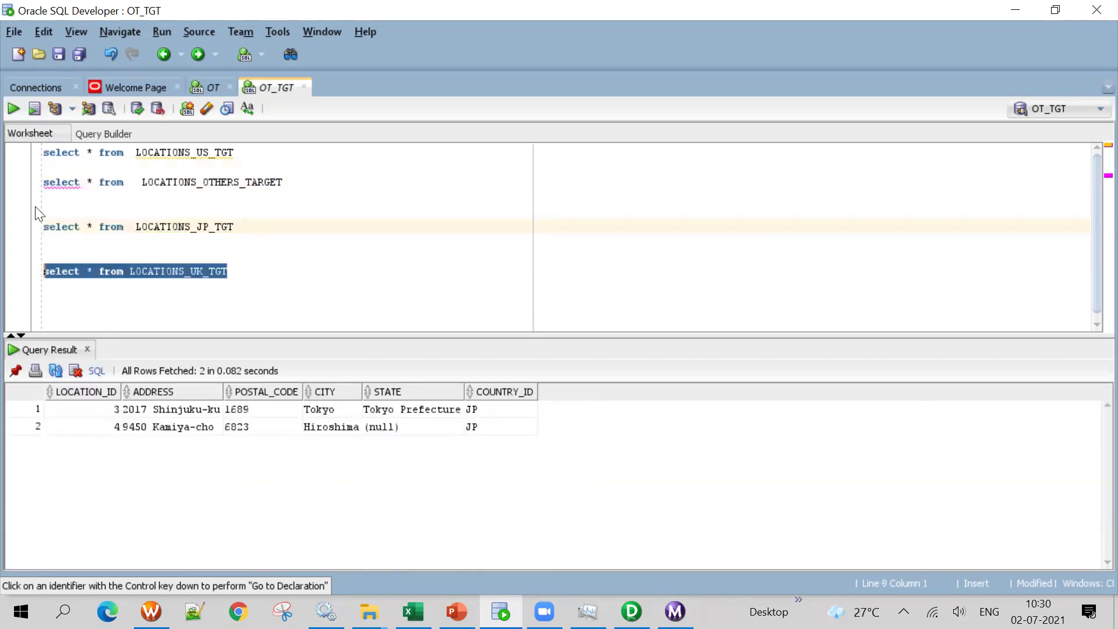
click(13, 109)
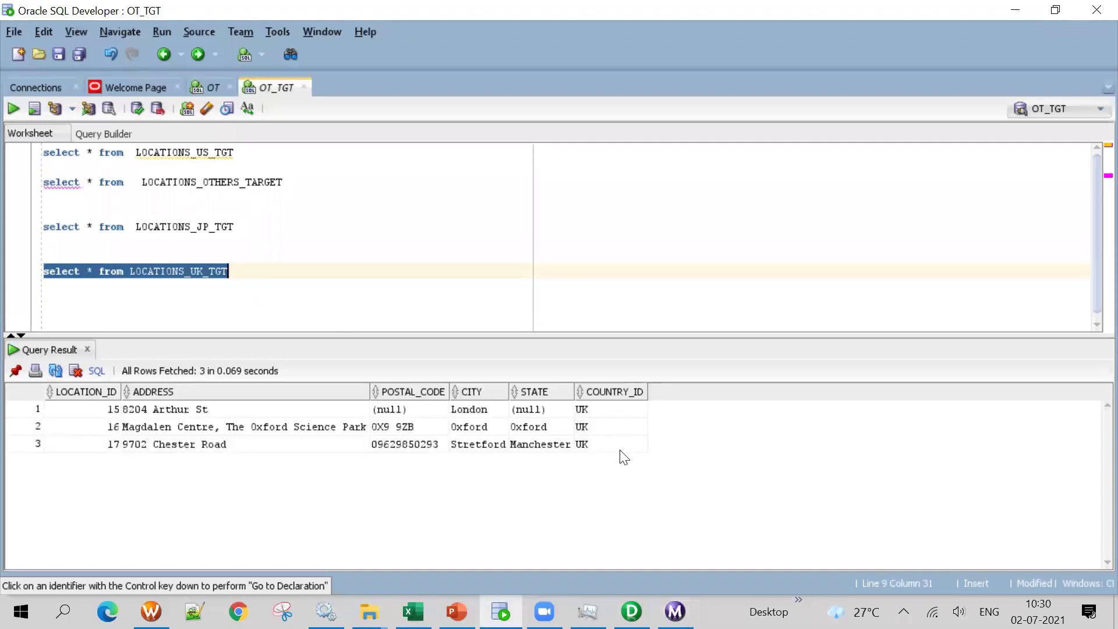
key(alt+Tab)
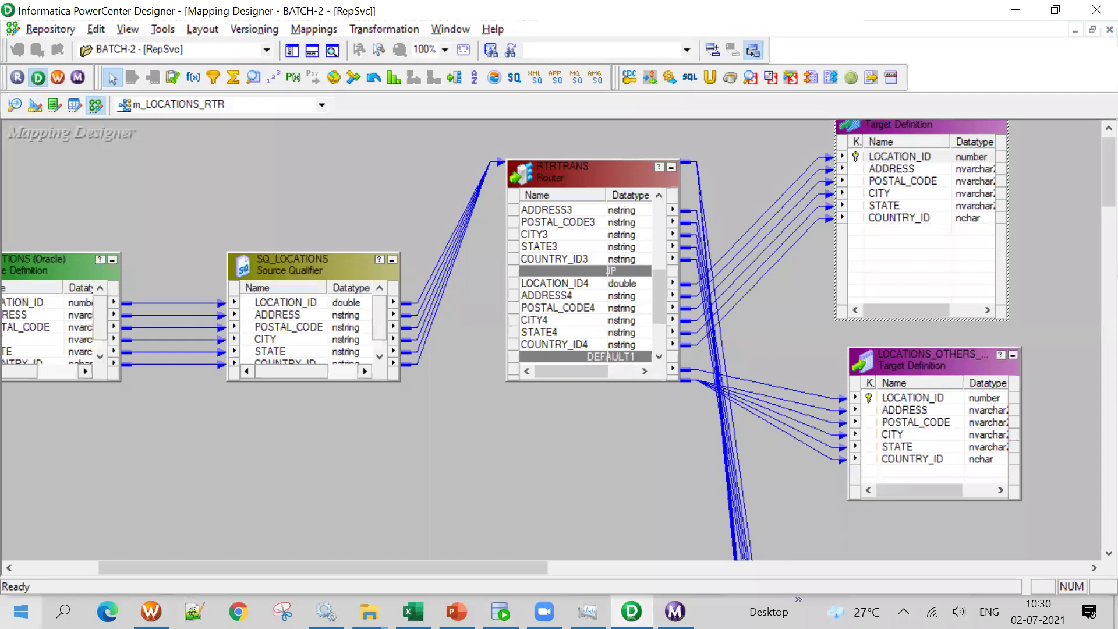
Shift the RTRTRANS router and drag its edge up to make it taller
mouse_move(551, 178)
mouse_down()
mouse_move(567, 231)
mouse_move(567, 168)
mouse_up()
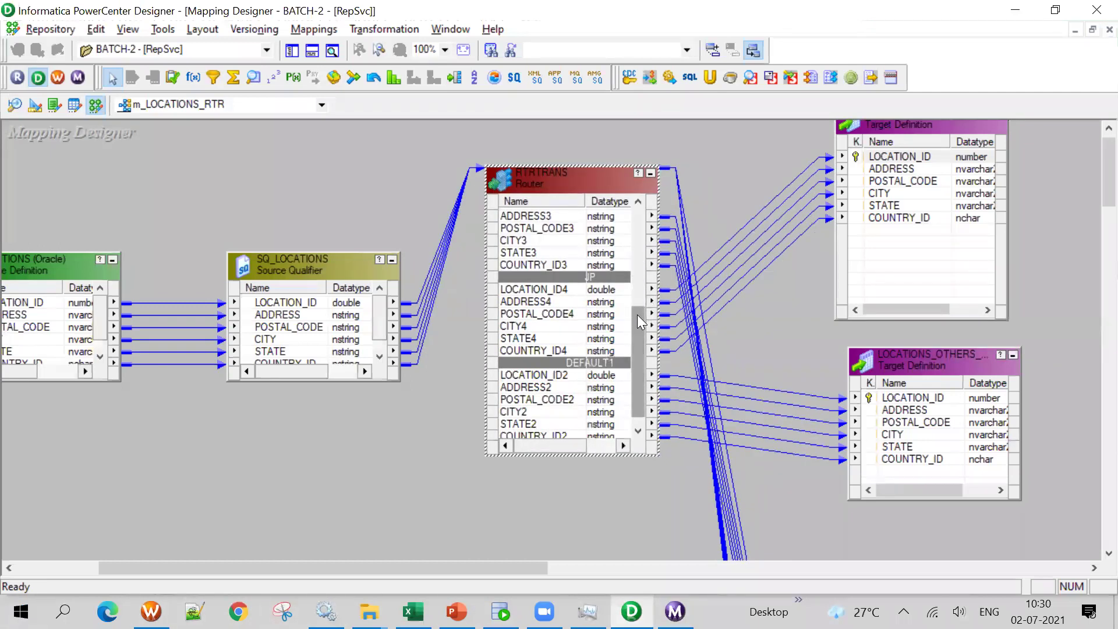
drag(638, 314, 633, 222)
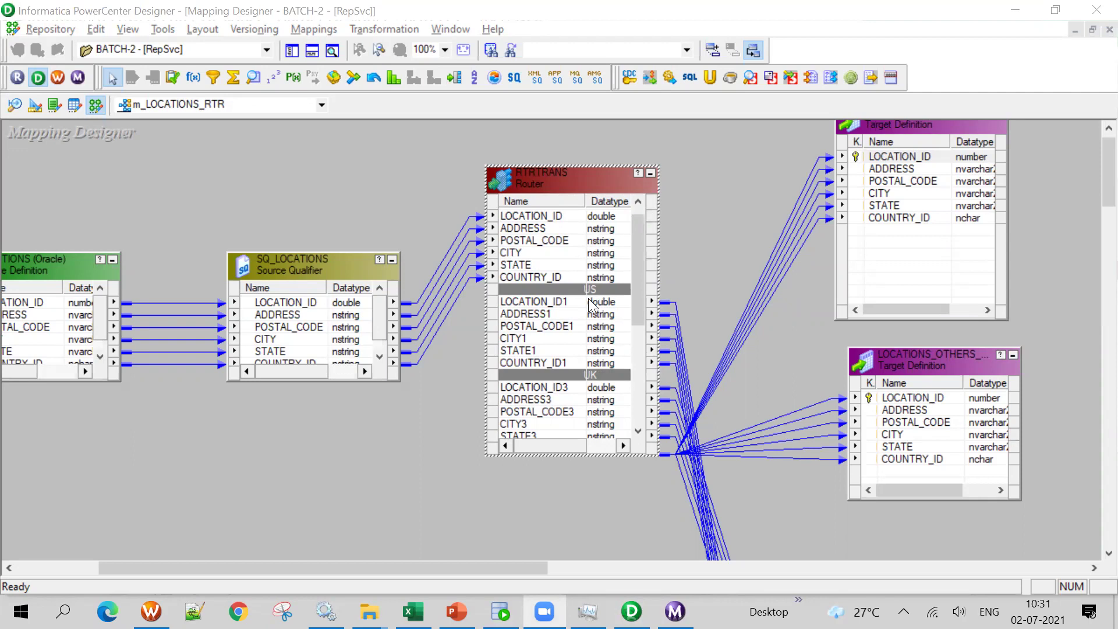
Review RTRTRANS group filters: COUNTRY_ID 'US', 'UK' and 'JP'
double_click(551, 243)
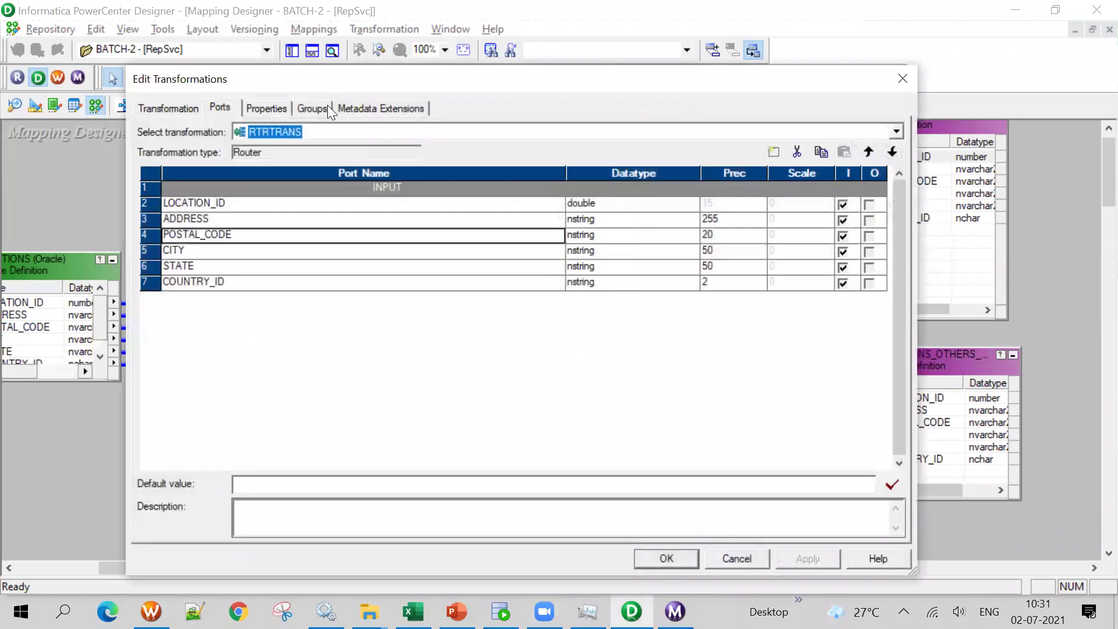
click(312, 109)
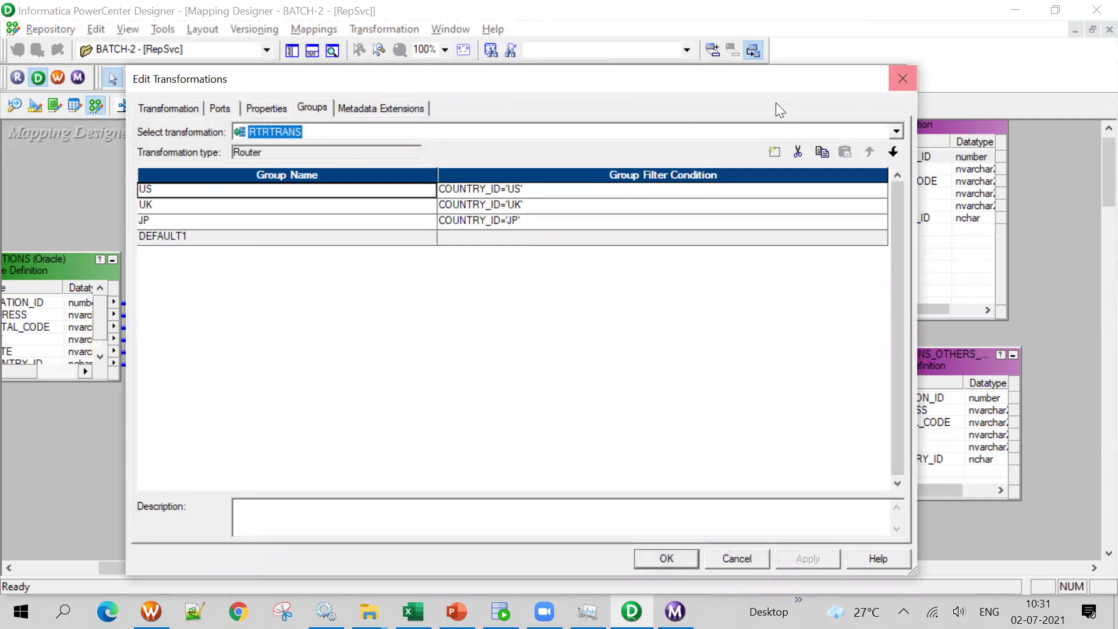
click(533, 192)
click(540, 205)
click(547, 221)
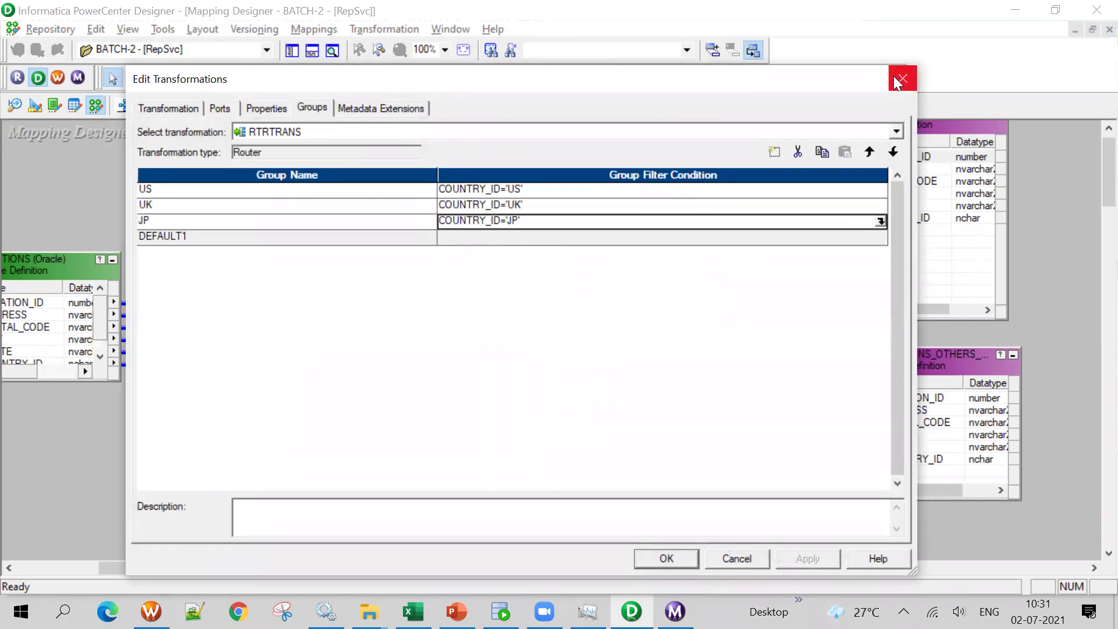
click(894, 78)
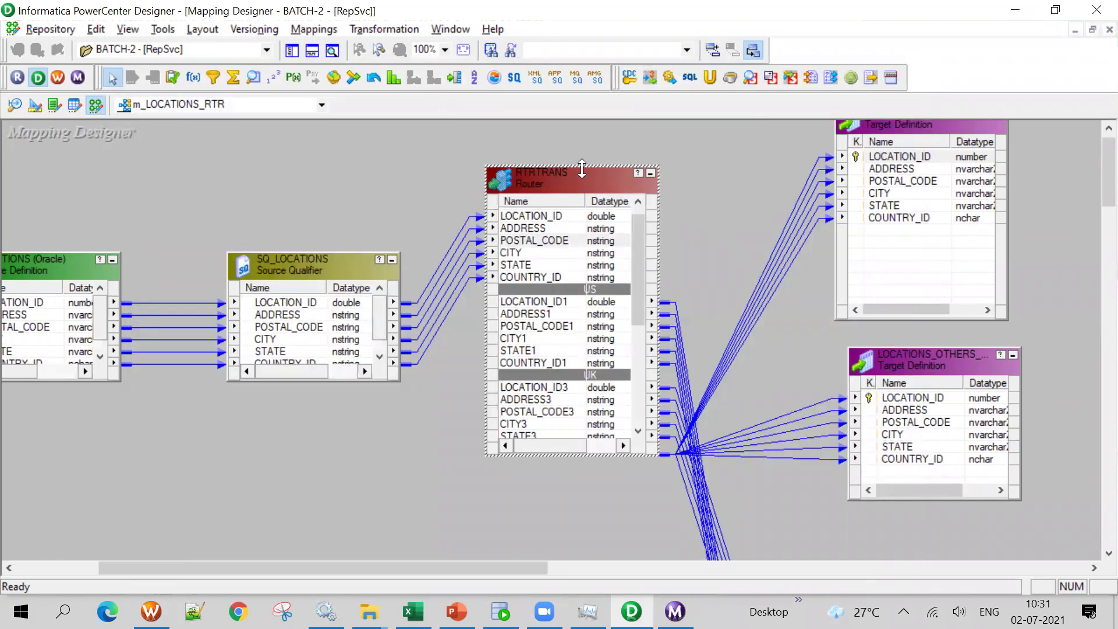
Enlarge the router, recheck the UK and DEFAULT1 groups, then move SQ_LOCATIONS up-left
drag(582, 169, 583, 134)
double_click(566, 204)
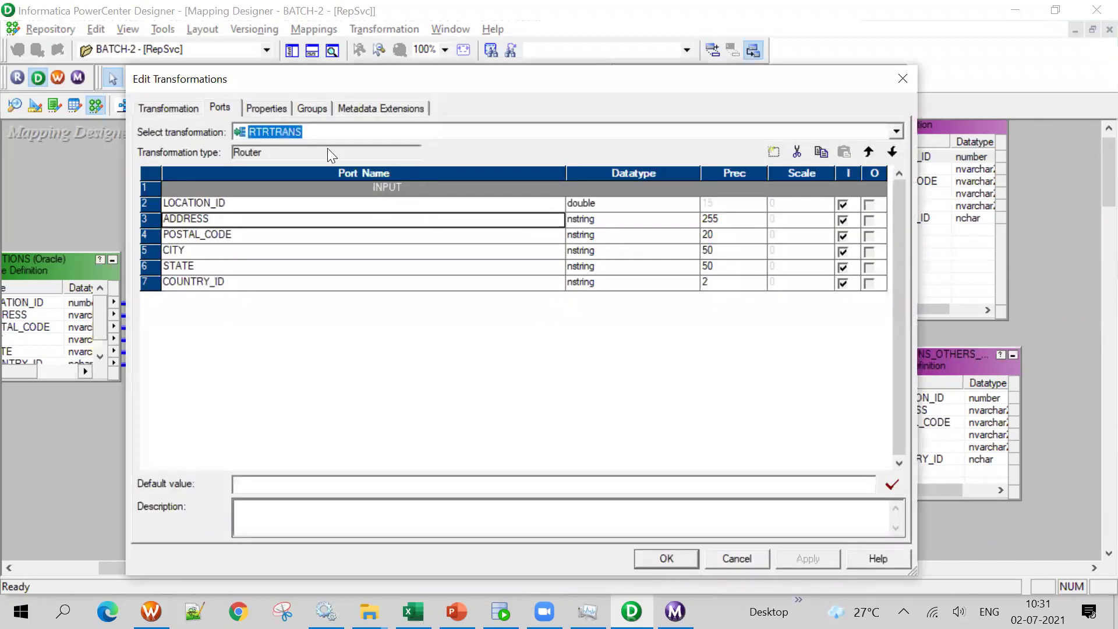
click(312, 109)
click(575, 204)
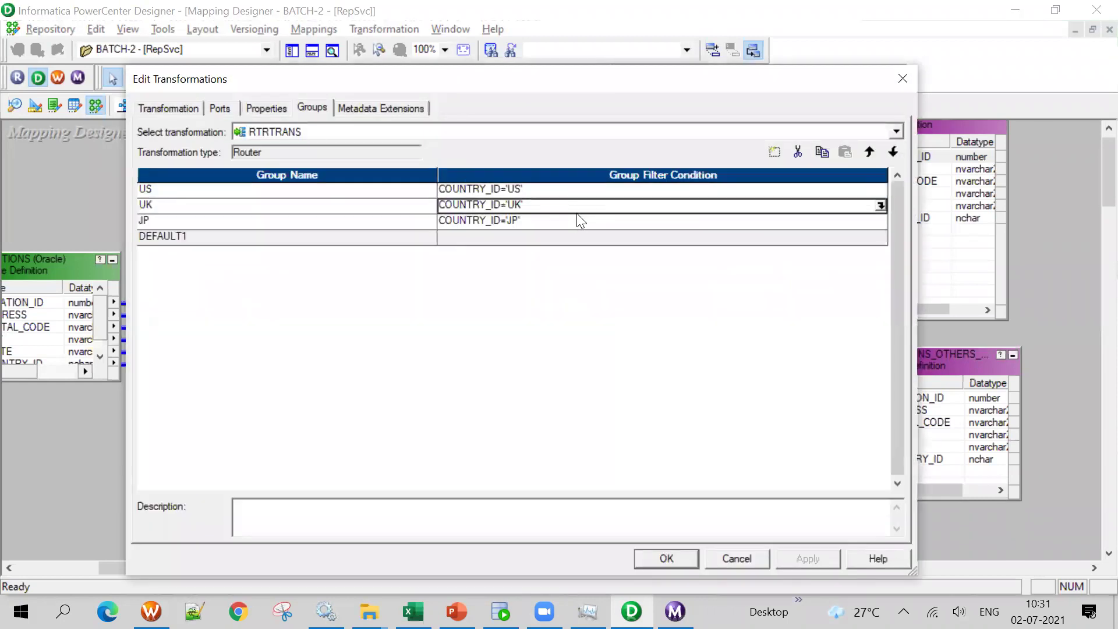
click(498, 238)
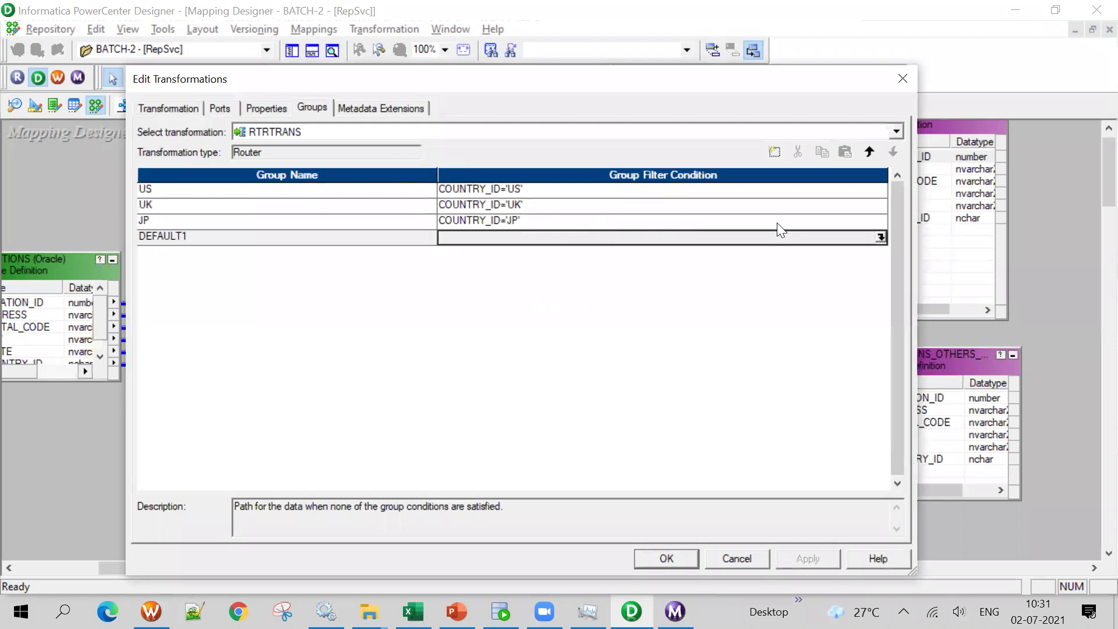
click(904, 79)
drag(340, 259, 330, 217)
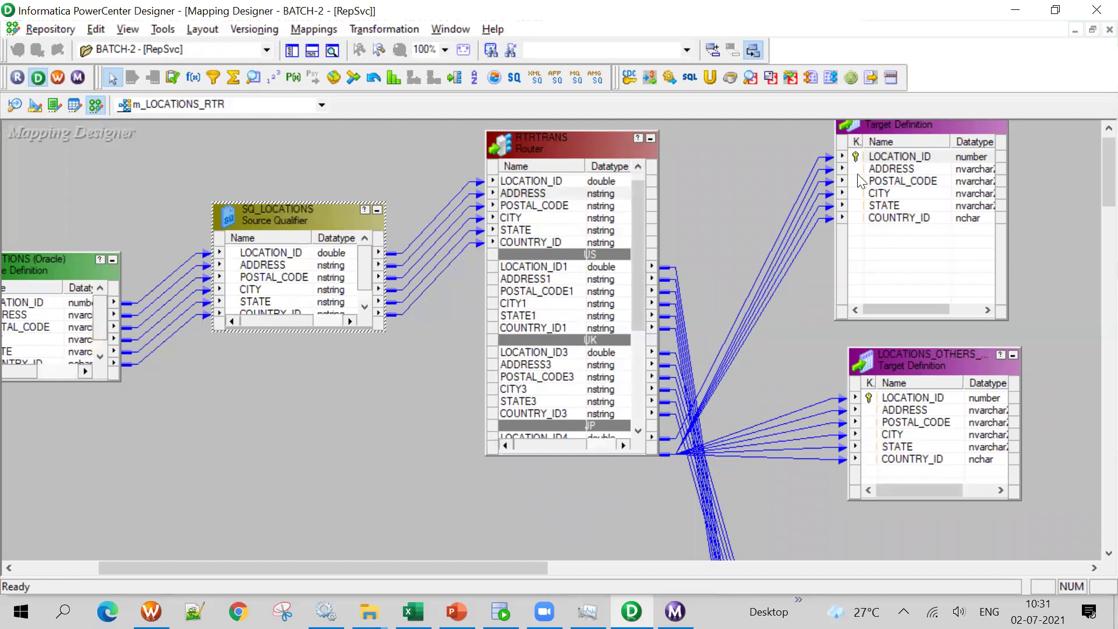
Reposition the RTRTRANS router, SQ_LOCATIONS and the LOCATIONS source, and stretch the router taller
click(544, 209)
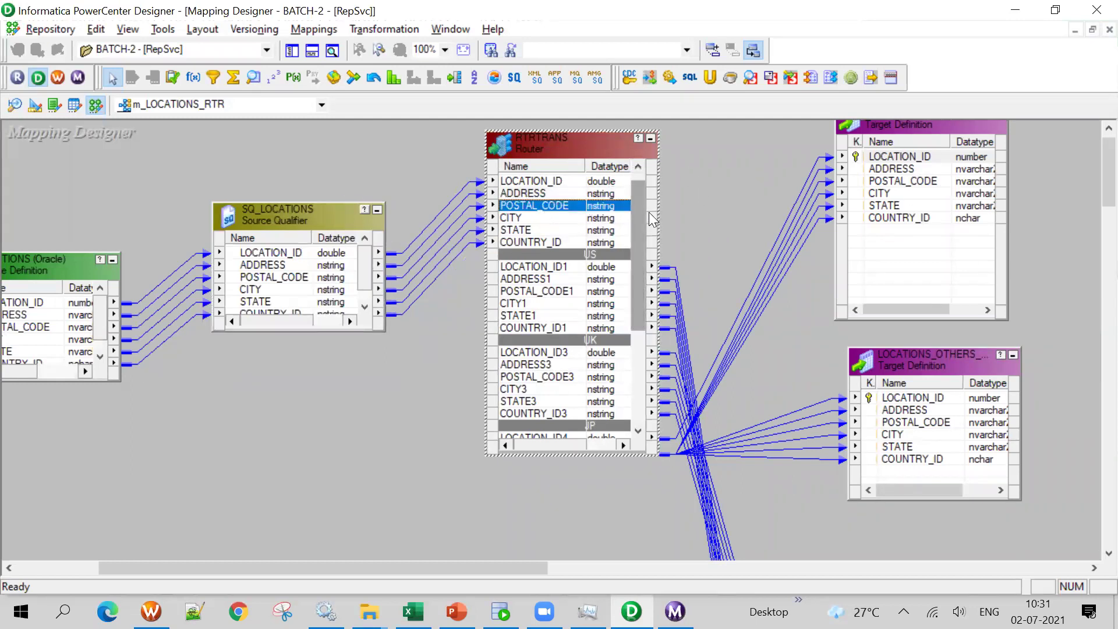
click(638, 167)
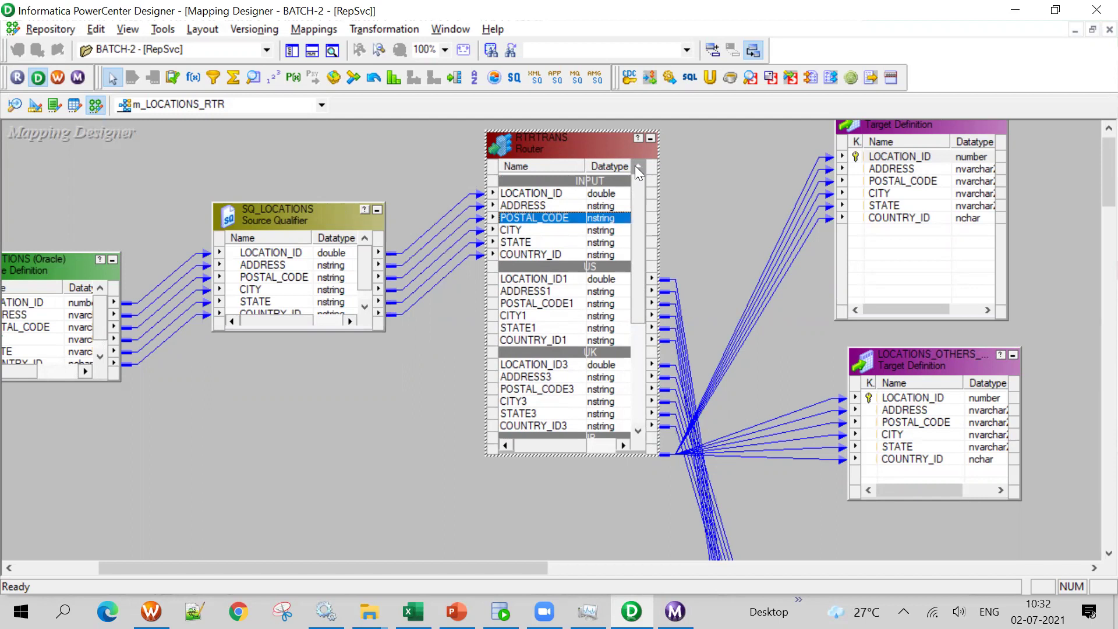
drag(563, 156, 544, 248)
drag(276, 210, 187, 201)
drag(46, 268, 30, 200)
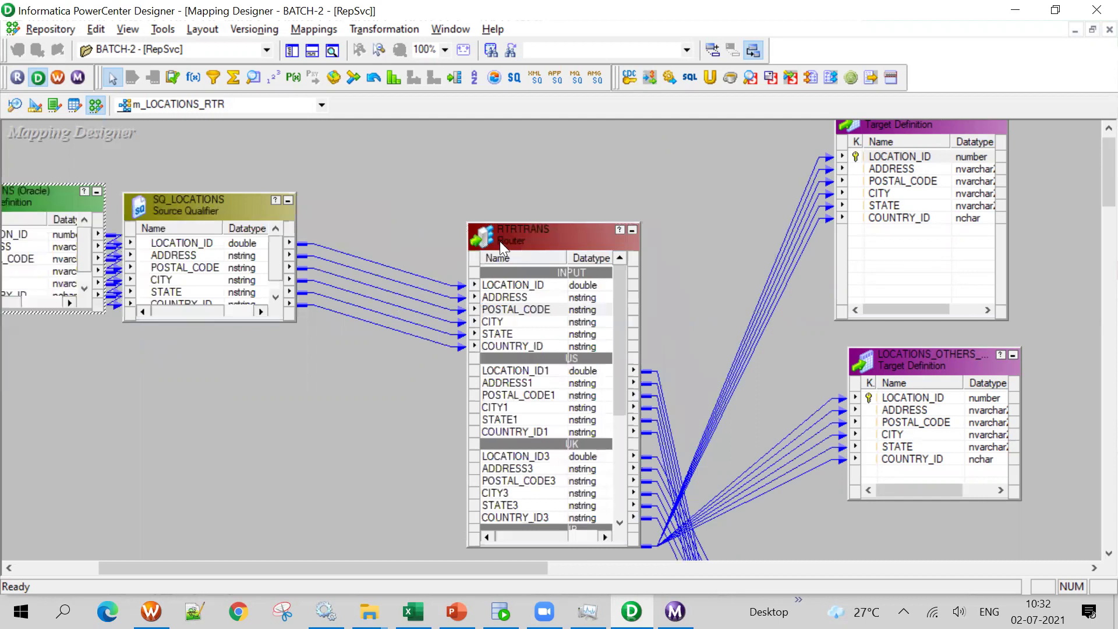
drag(550, 222, 551, 138)
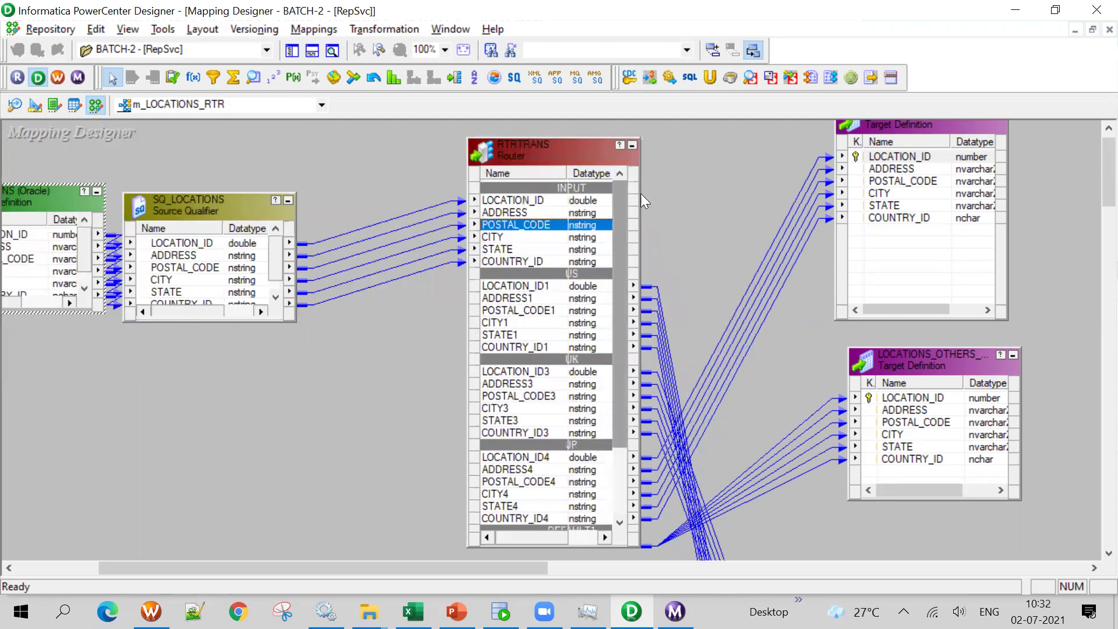
Widen the router to show its port lengths, nudge it up-left, then bring up PowerPoint
click(637, 170)
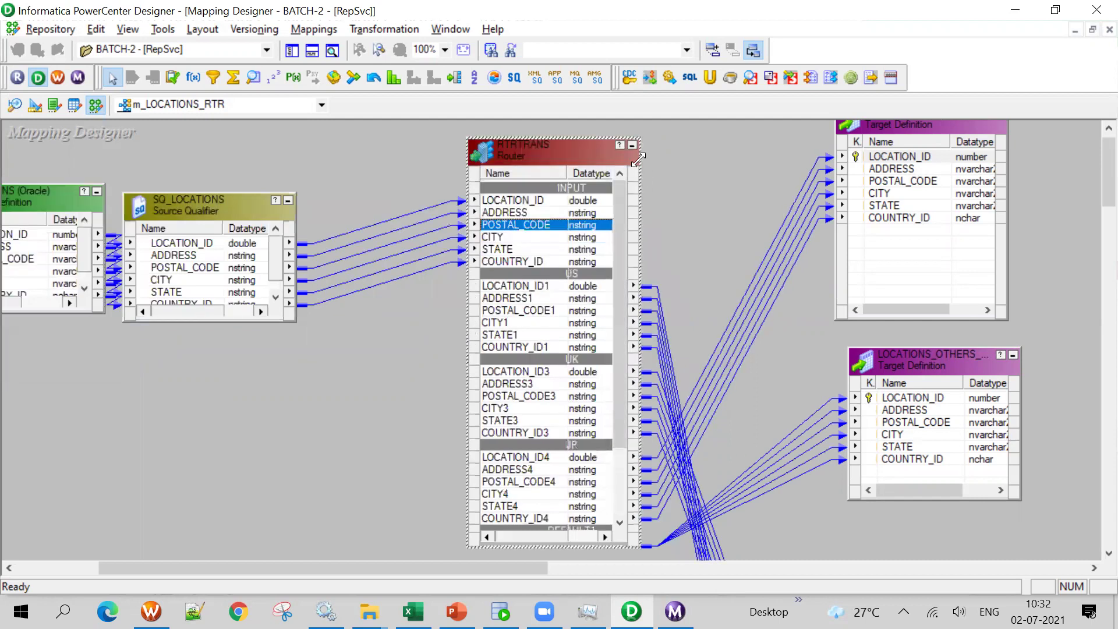
drag(639, 160, 690, 155)
click(343, 317)
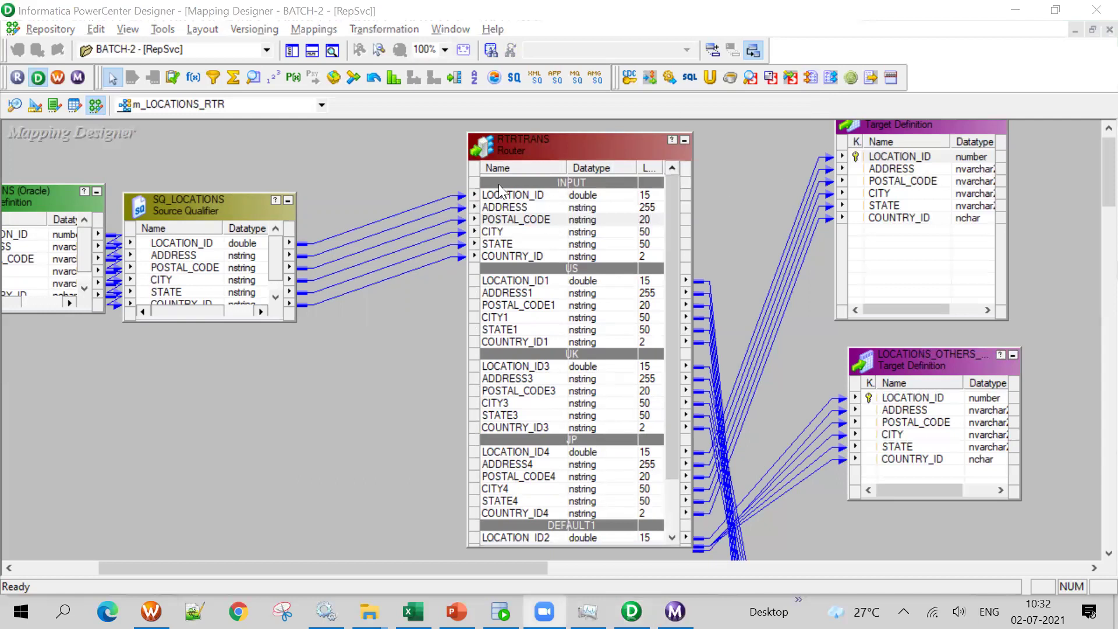
drag(582, 158, 555, 153)
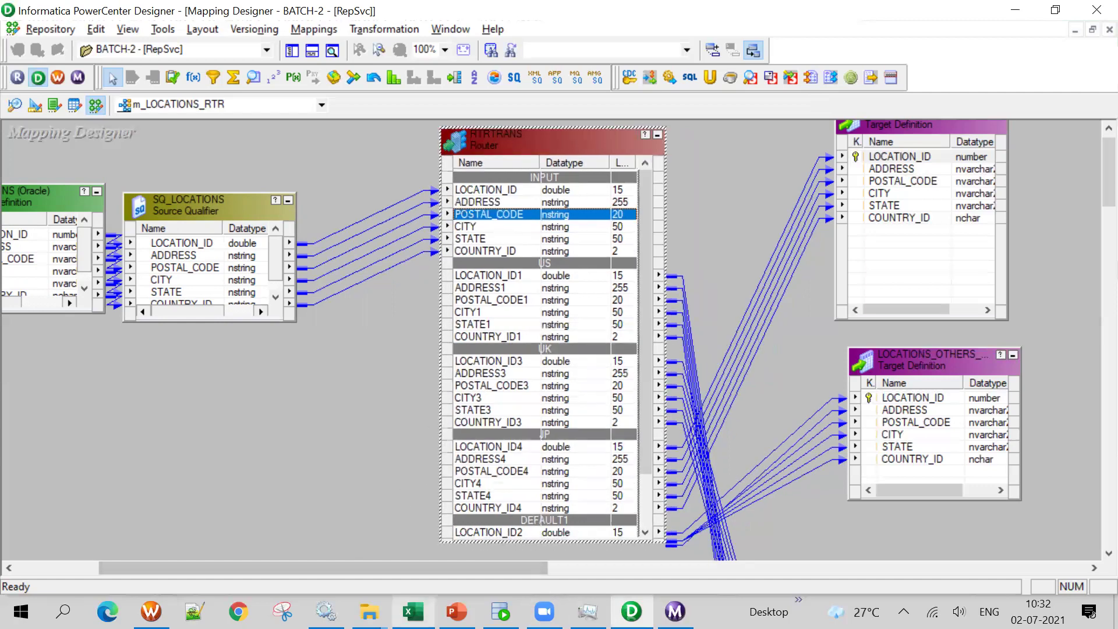
click(458, 612)
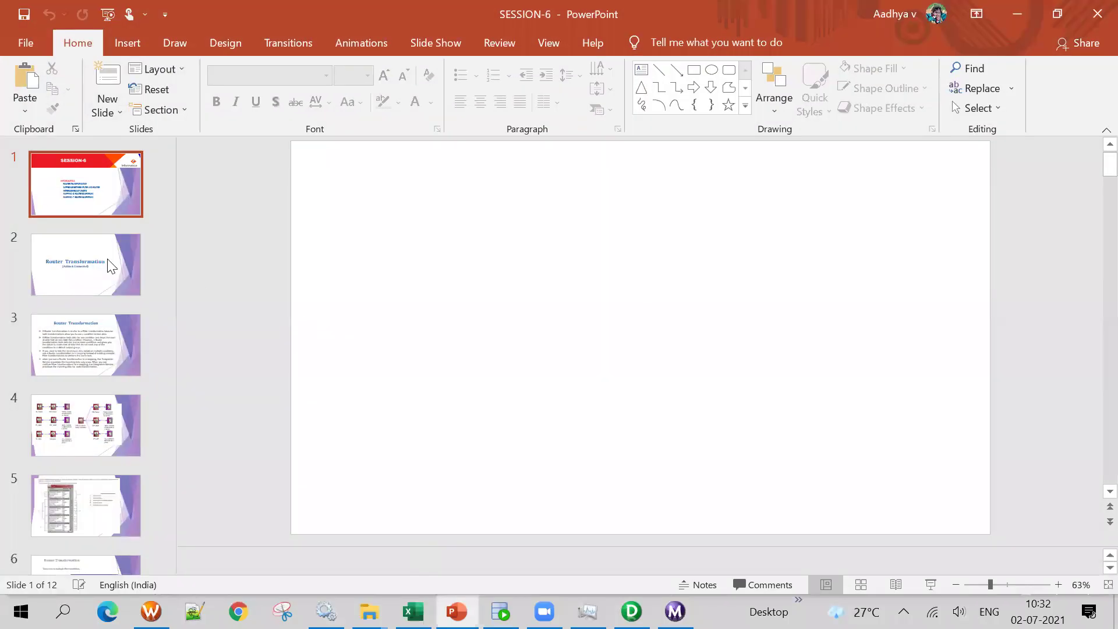
Show slide 2, Router Transformation, in the SESSION-6 deck, then return to Designer
click(100, 270)
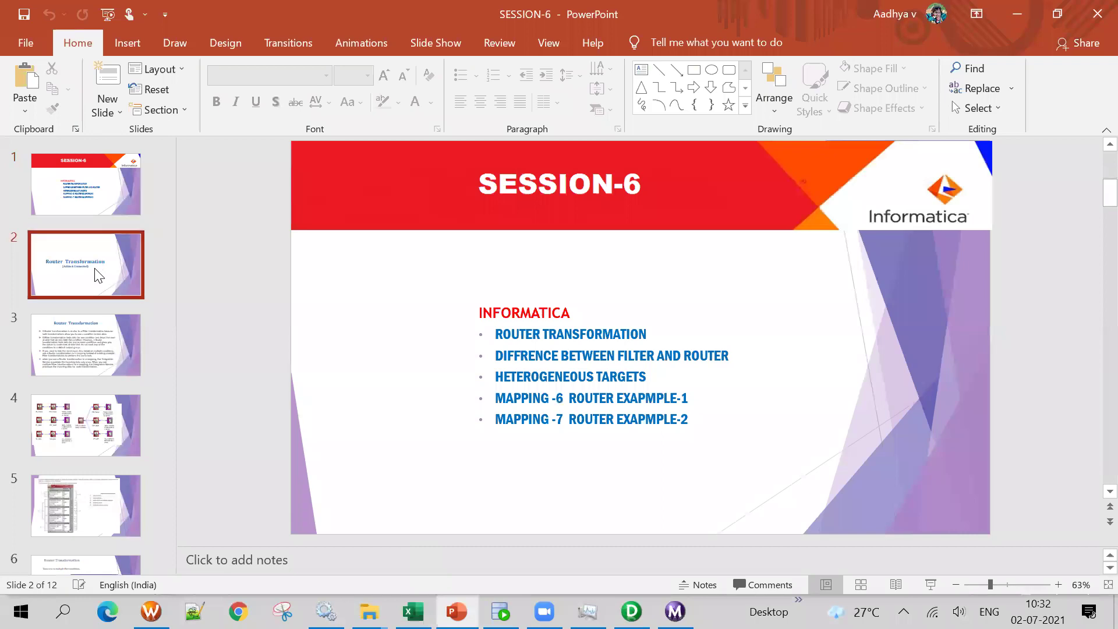
key(alt+Tab)
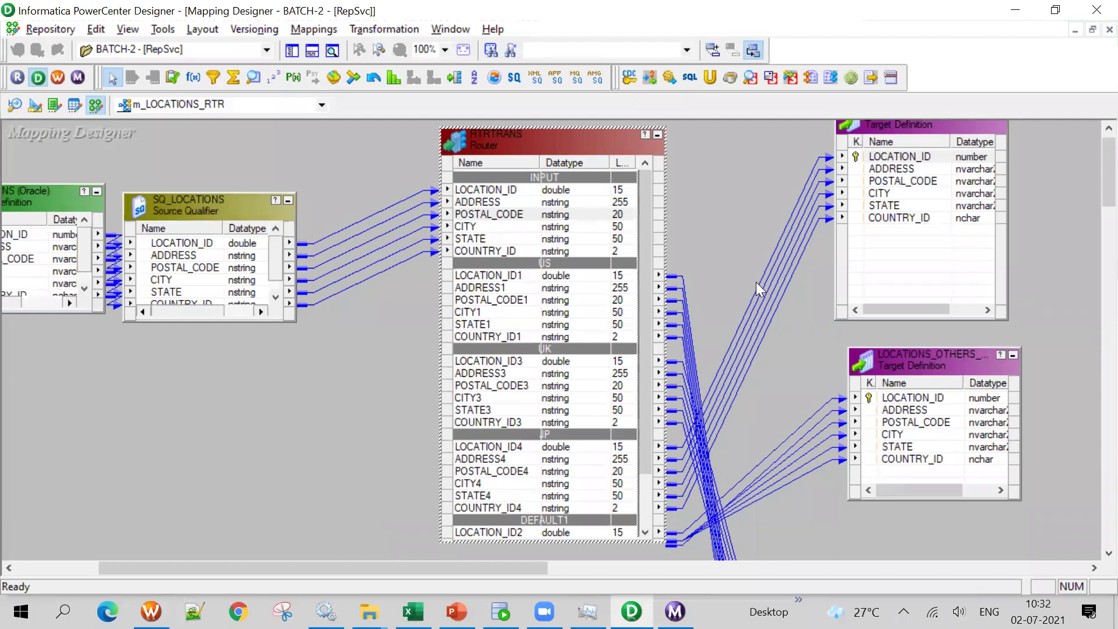
Move SQ_LOCATIONS right, then run the LOCATIONS query in the OT worksheet and scroll its 23 rows
drag(212, 206, 280, 161)
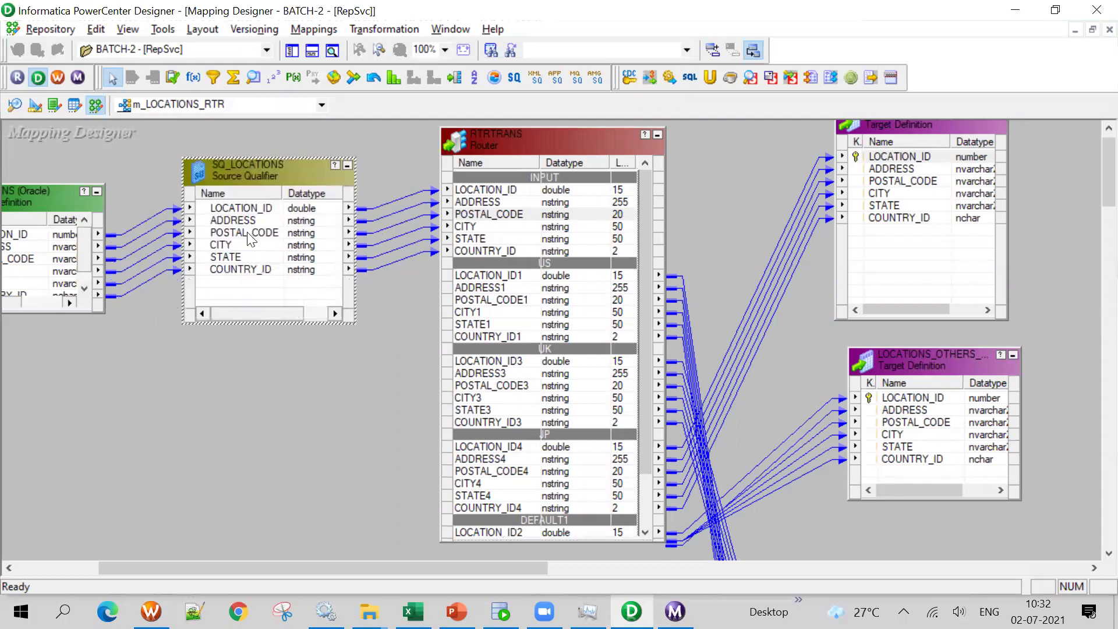
key(alt+Tab)
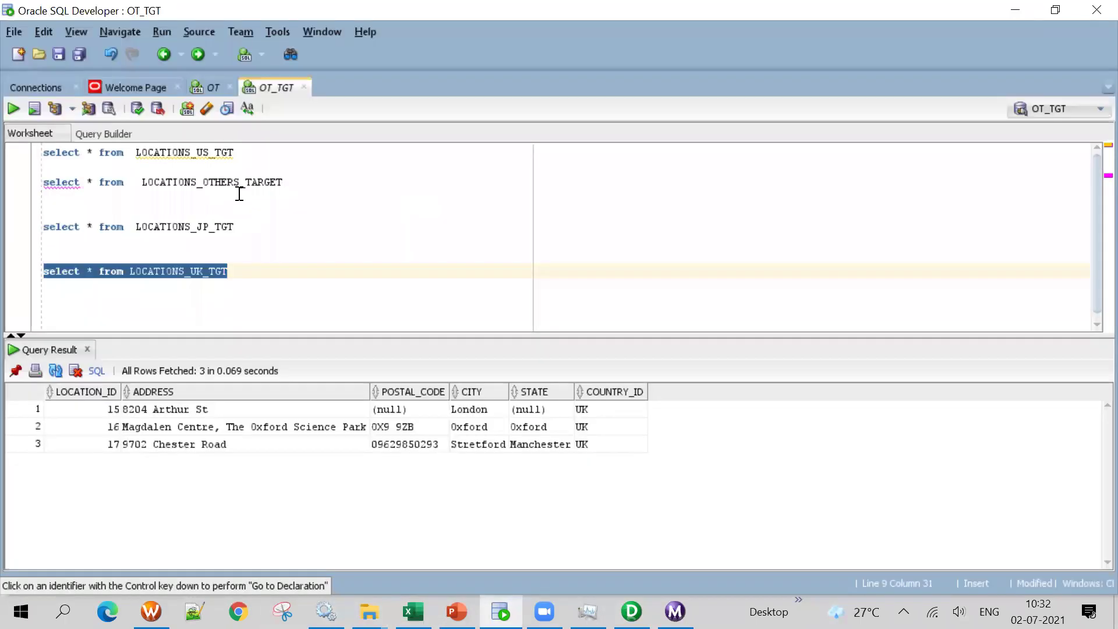
click(213, 88)
drag(255, 228, 40, 149)
click(40, 149)
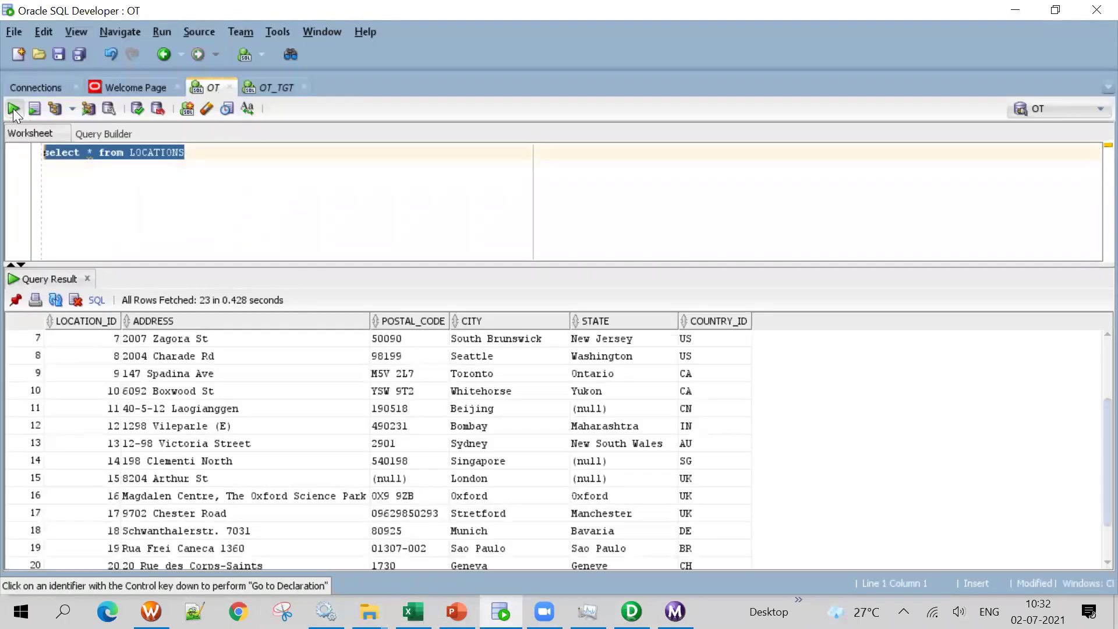
key(ctrl+Return)
click(217, 387)
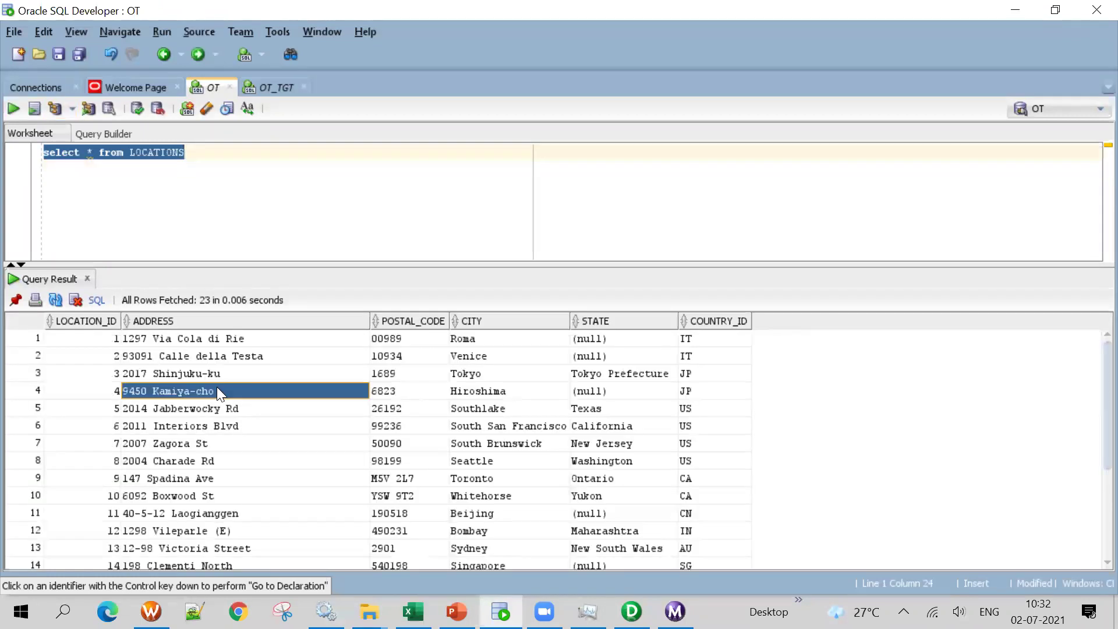
scroll(216, 388, down, 3)
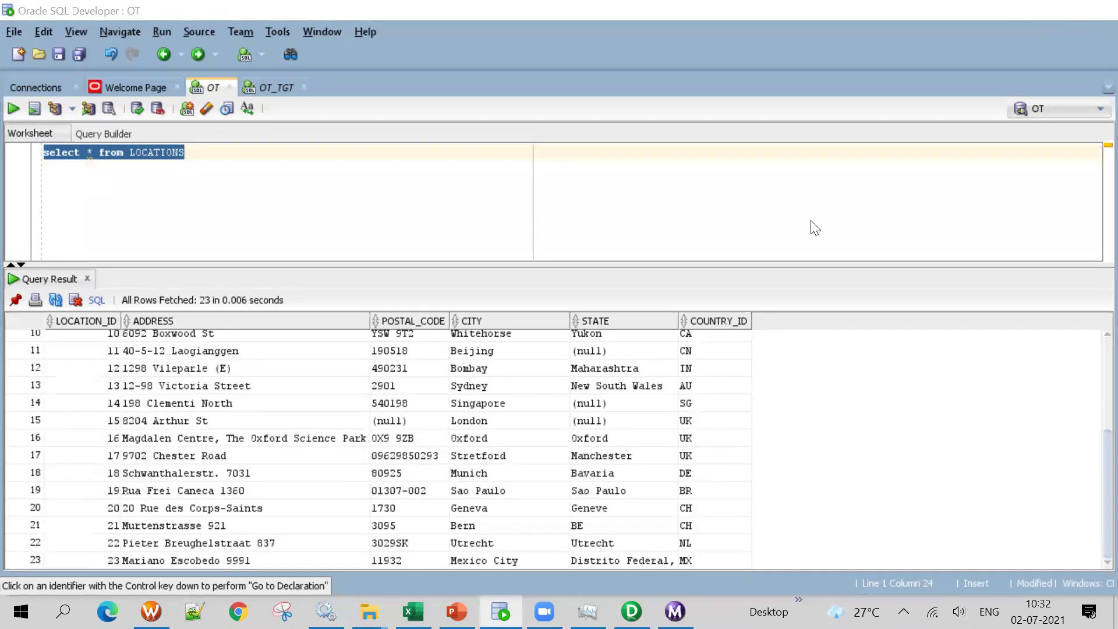
key(alt+Tab)
scroll(1094, 192, down, 5)
scroll(1094, 180, up, 6)
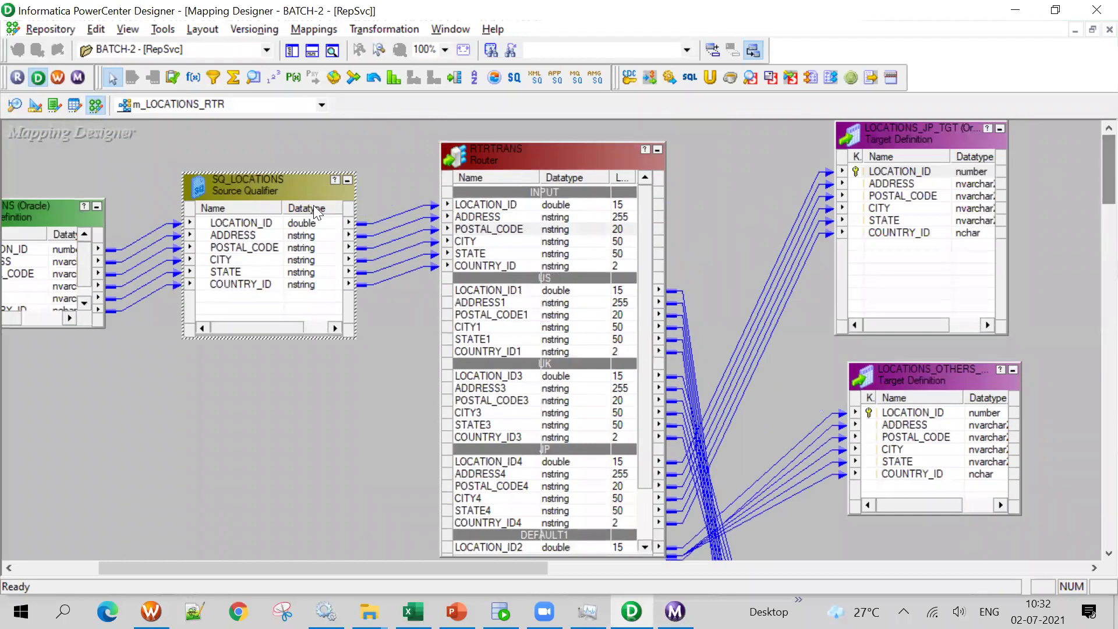
Nudge SQ_LOCATIONS and select its links, then apply Arrange All Iconic to the mapping
drag(252, 185, 197, 158)
drag(336, 146, 326, 322)
drag(723, 204, 751, 555)
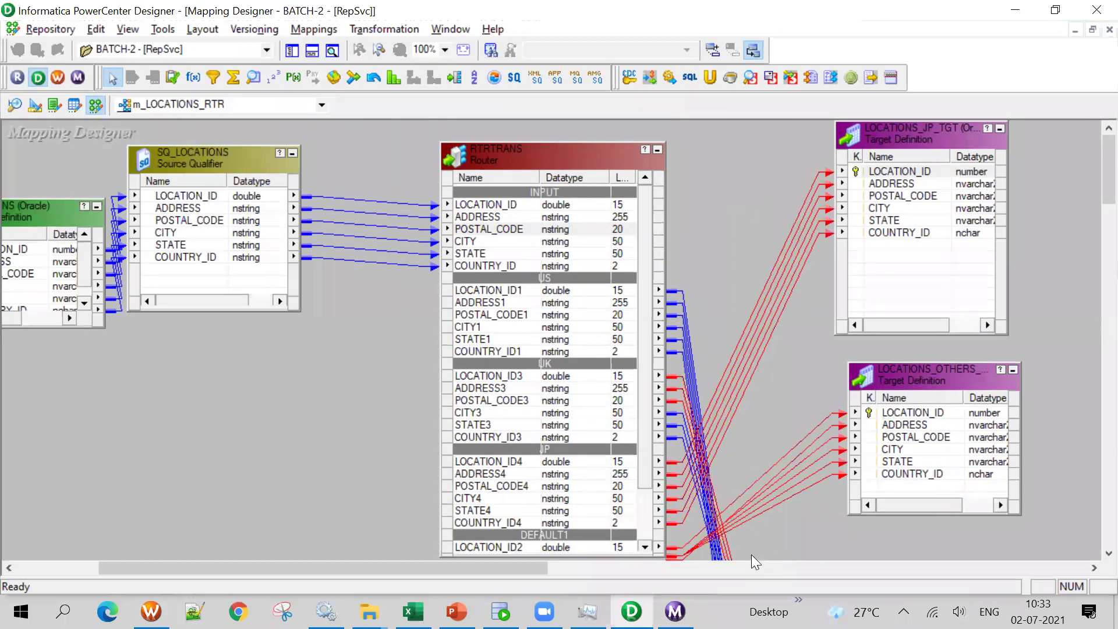
drag(545, 167, 522, 147)
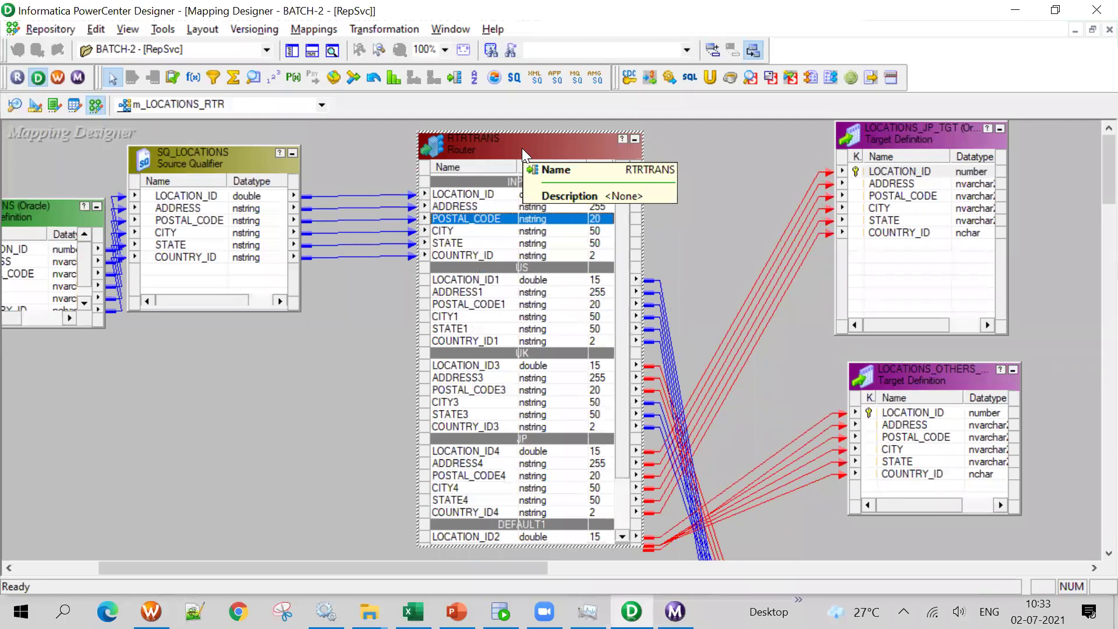
right_click(314, 399)
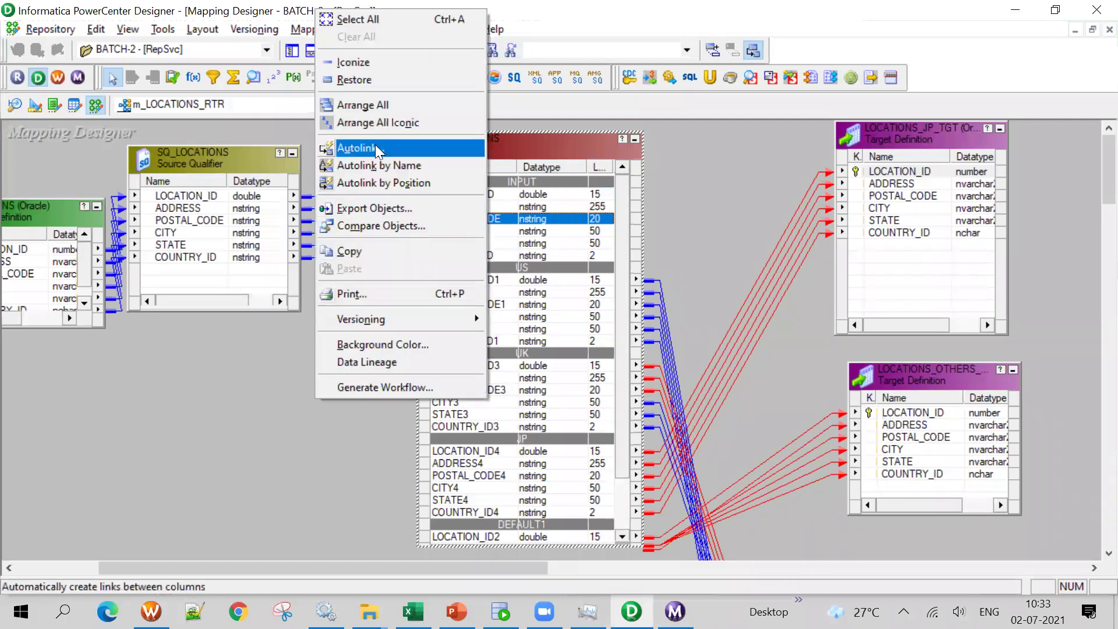
click(373, 123)
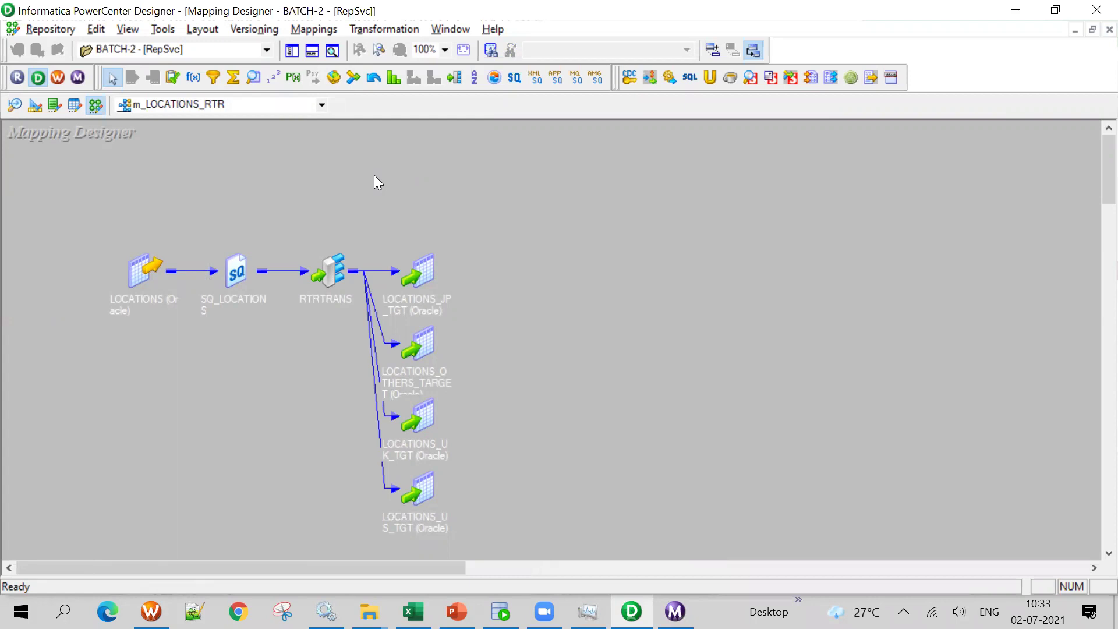
Move the four target definitions up and to the right on the canvas
drag(282, 226, 282, 192)
drag(352, 195, 618, 549)
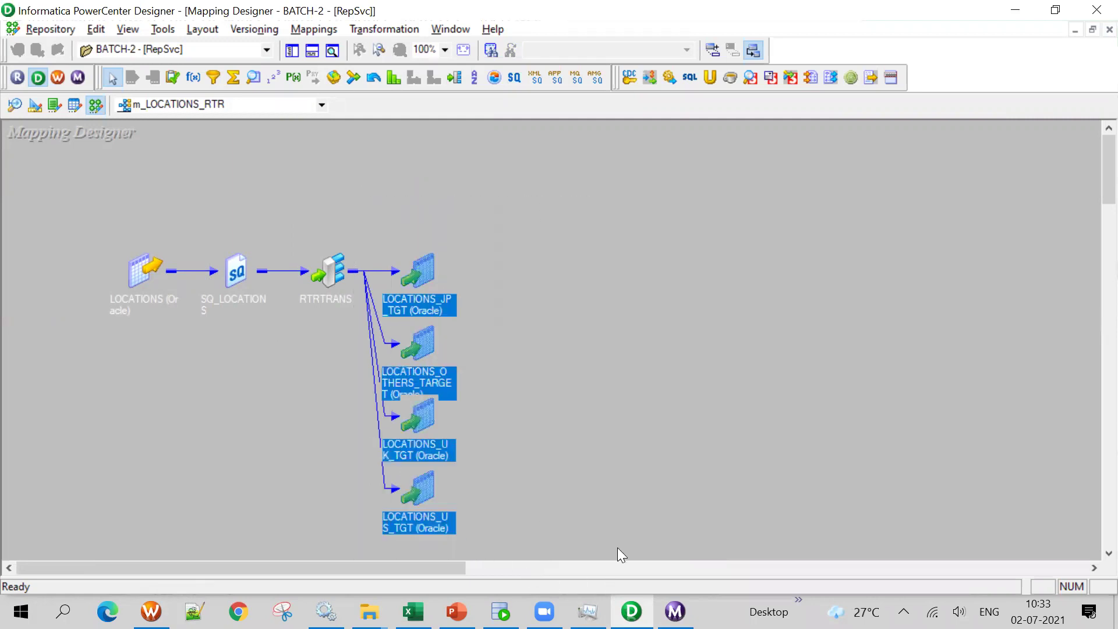
drag(427, 273, 550, 214)
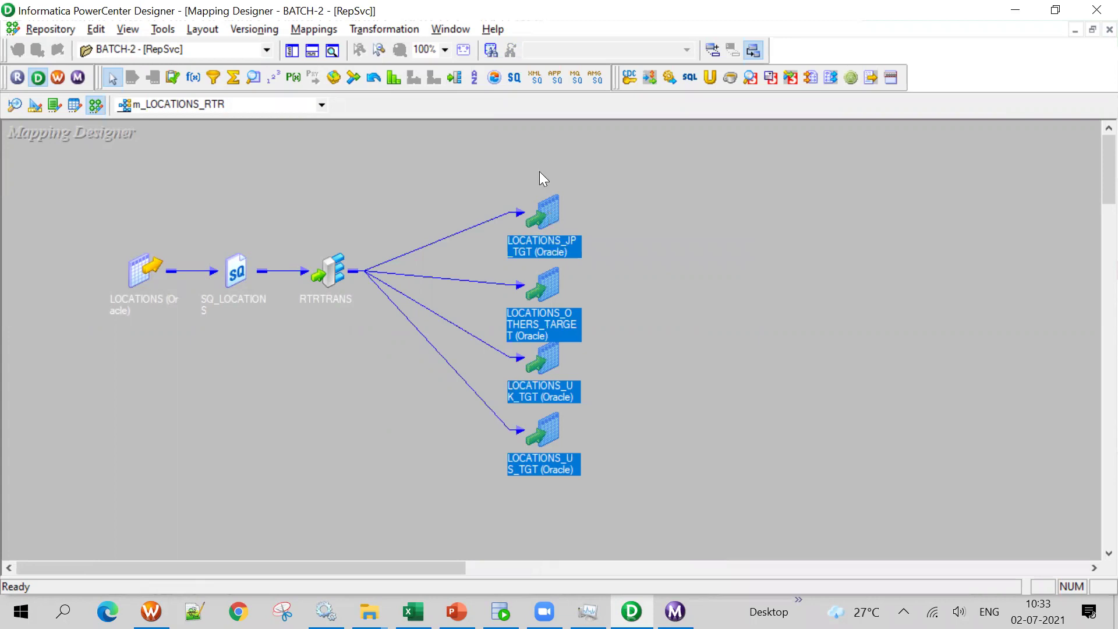
click(691, 378)
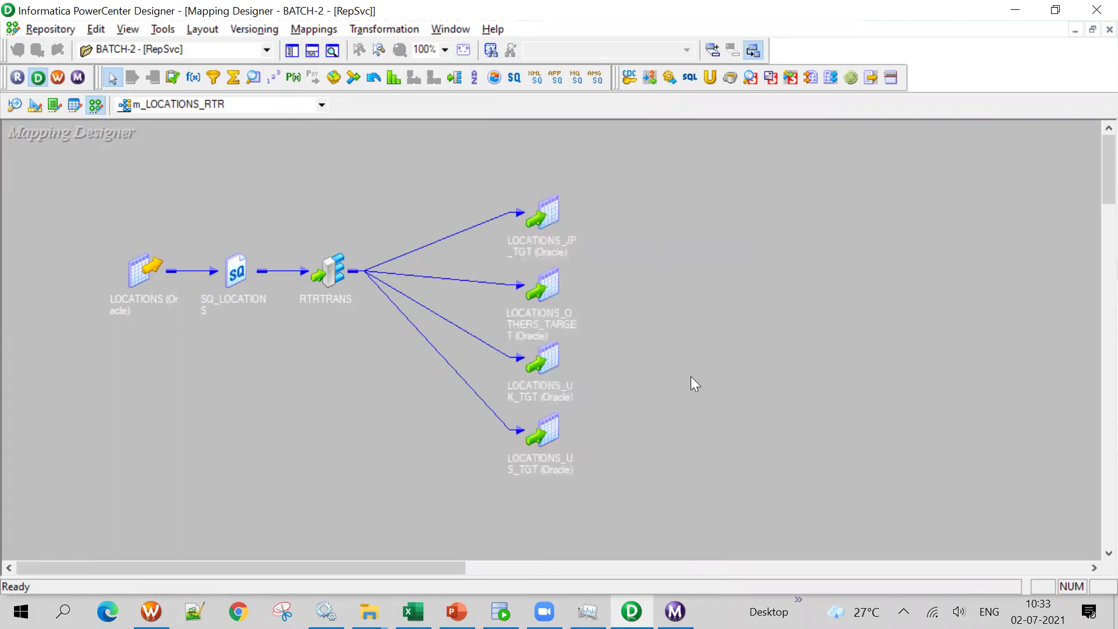
drag(432, 184, 603, 515)
click(822, 444)
Expand the RTRTRANS router, close its Edit Transformations dialog with OK, and move it up-left
double_click(340, 260)
drag(395, 256, 278, 198)
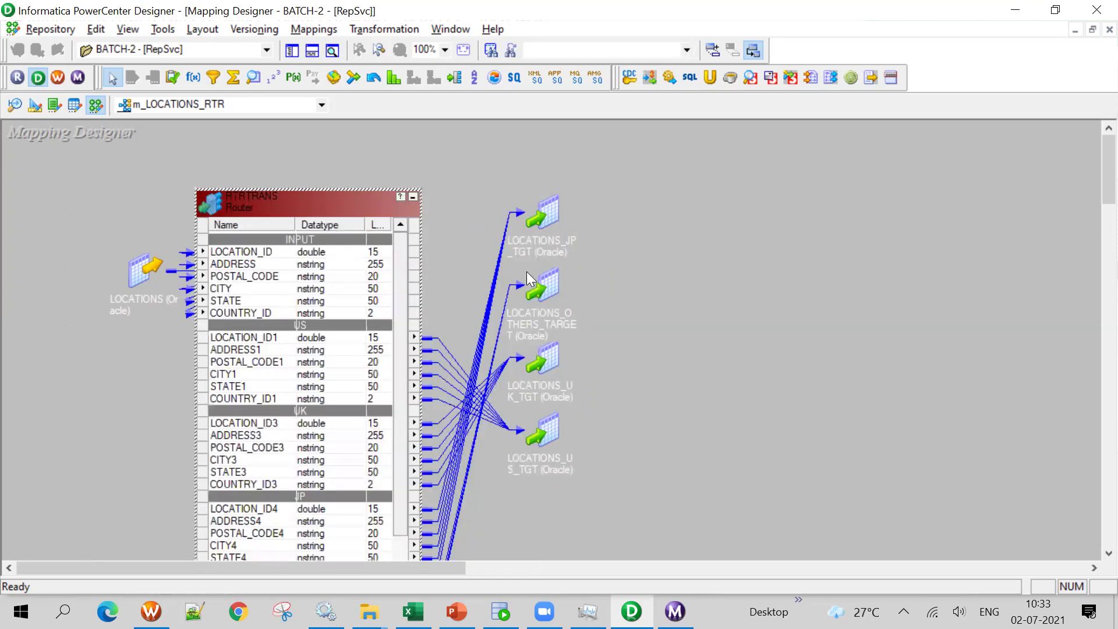
double_click(242, 357)
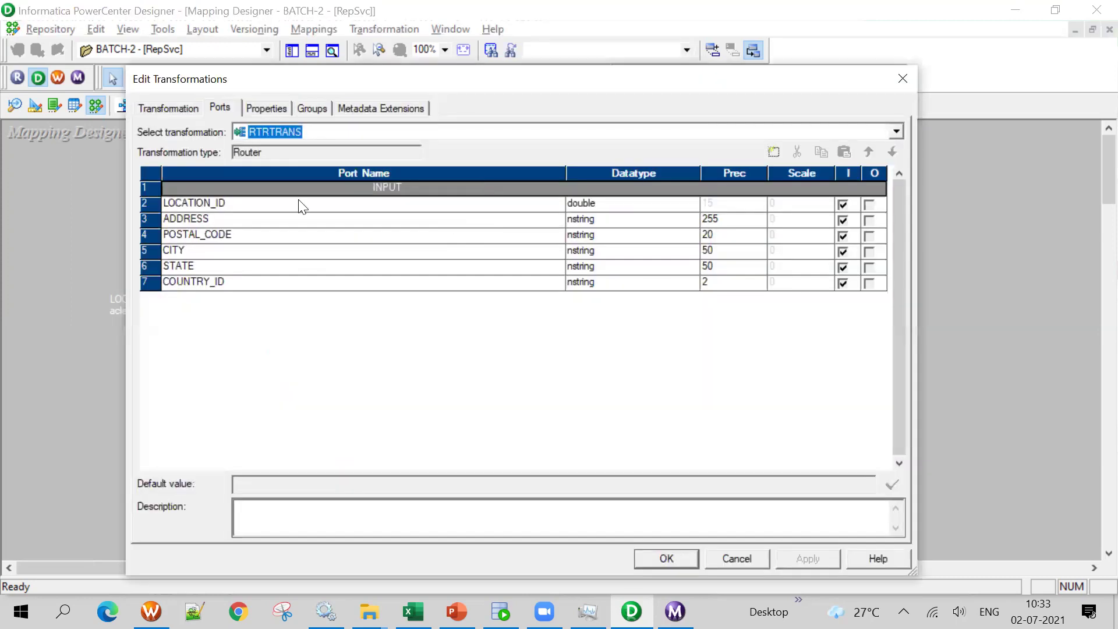
click(903, 78)
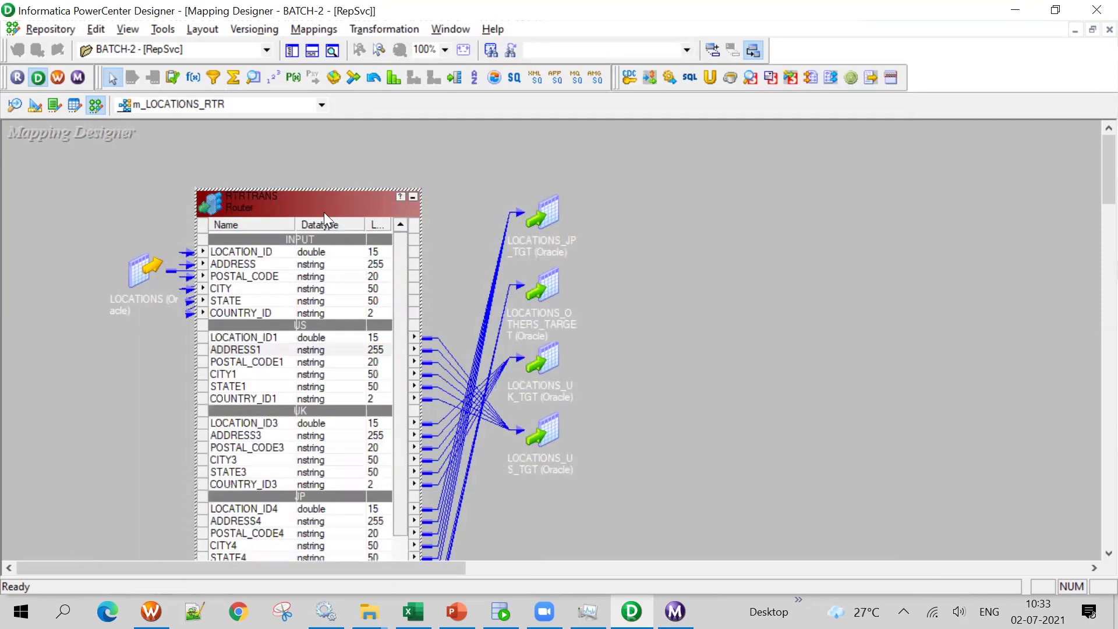
drag(324, 212, 300, 163)
click(266, 275)
Move LOCATIONS_JP_TGT down-right and place the RTRTRANS router beside SQ_LOCATIONS, expanded
drag(539, 224, 752, 489)
click(681, 477)
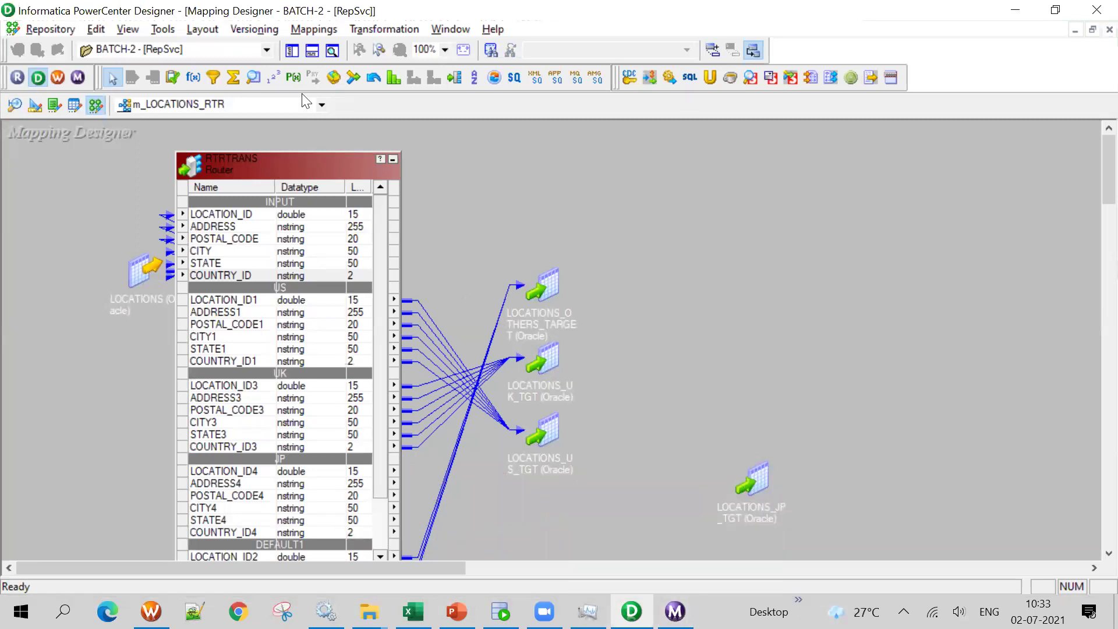
drag(309, 170, 307, 140)
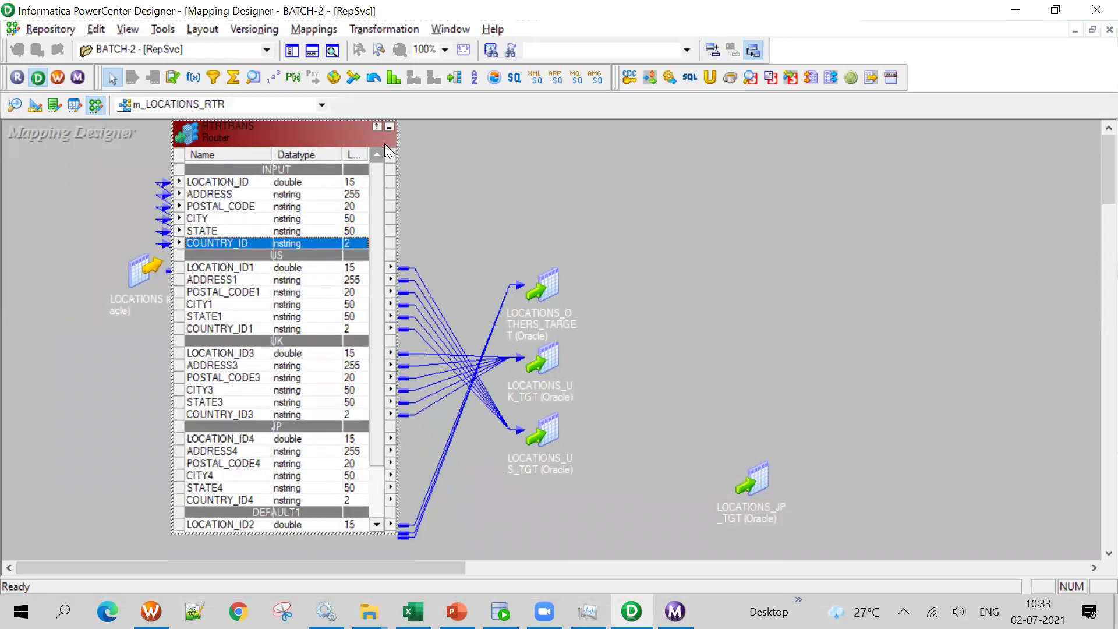
drag(382, 126, 390, 131)
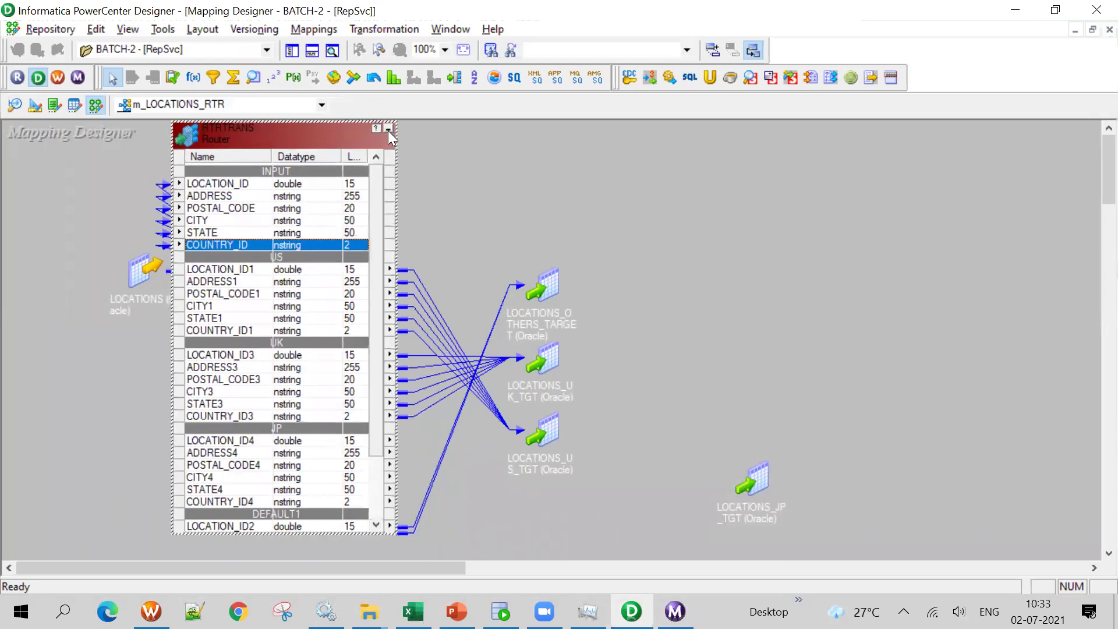
click(388, 129)
drag(216, 154, 409, 374)
drag(511, 223, 805, 584)
click(706, 397)
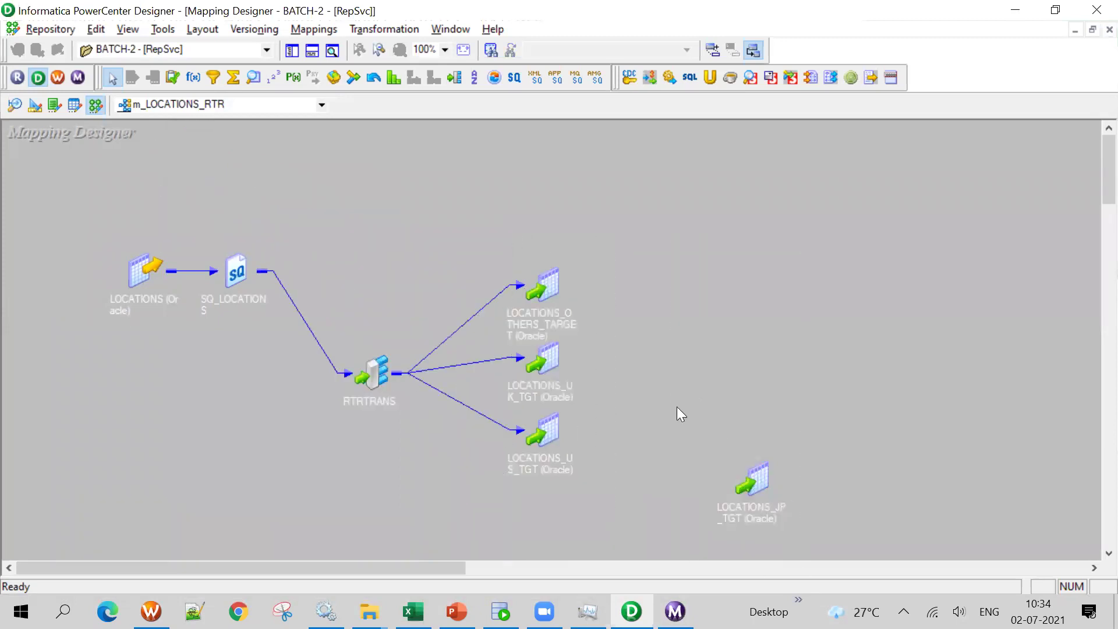
drag(373, 380, 360, 291)
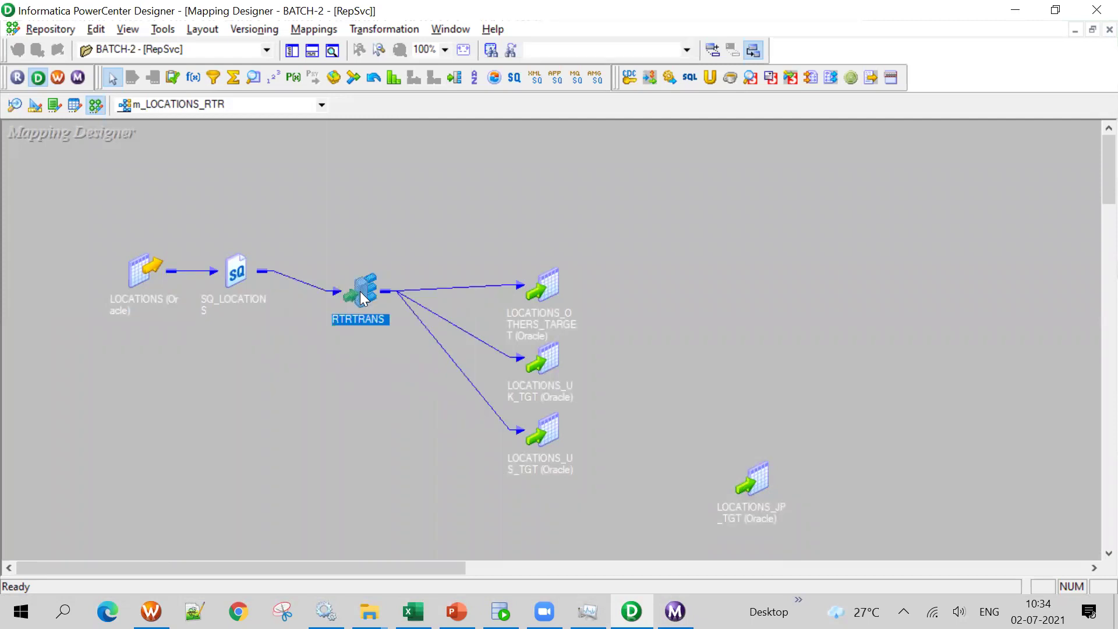
double_click(360, 291)
Select and delete the links into the three target tables, then place LOCATIONS_JP_TGT below the US target
drag(495, 244, 626, 482)
drag(348, 239, 317, 155)
drag(436, 239, 599, 500)
drag(463, 211, 620, 526)
click(480, 261)
drag(478, 259, 604, 467)
drag(463, 242, 607, 487)
drag(494, 232, 587, 489)
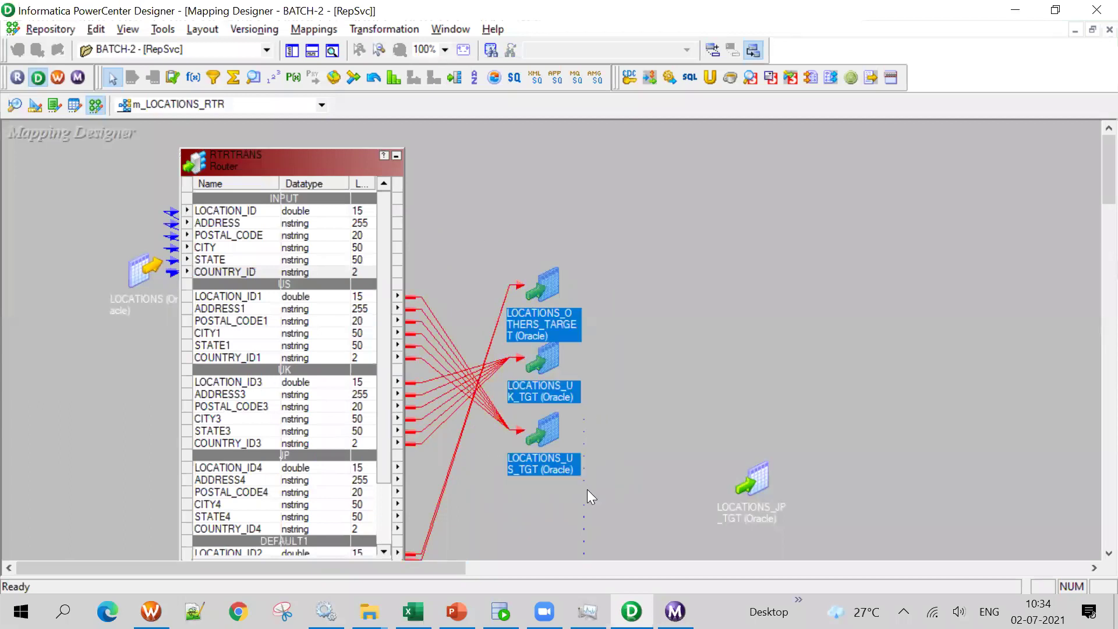
drag(520, 232, 588, 495)
drag(474, 269, 492, 503)
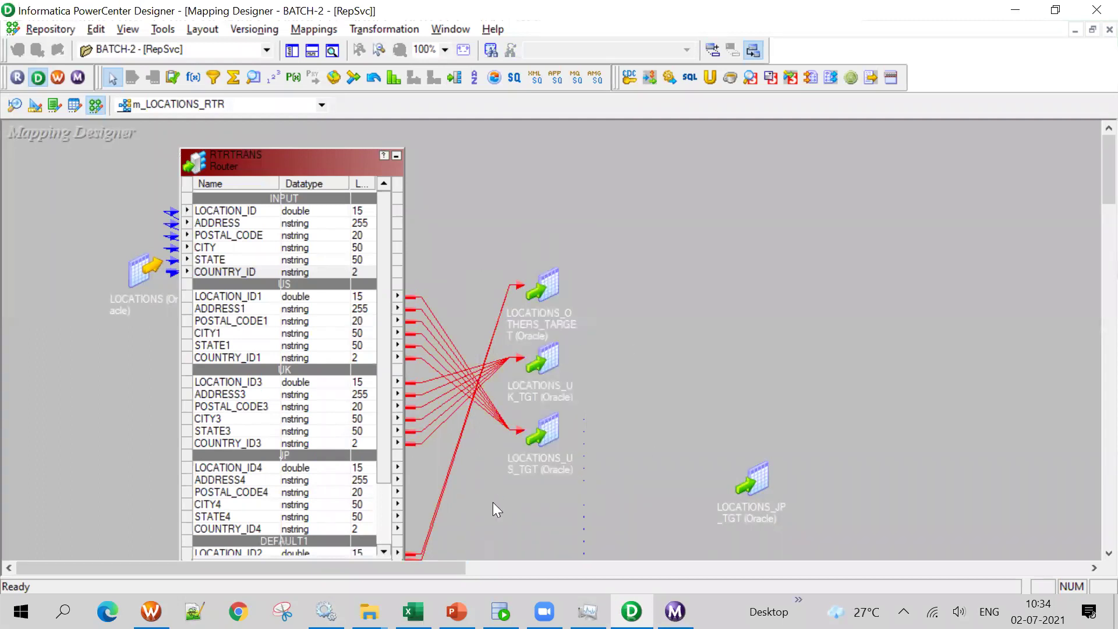
key(Delete)
drag(754, 481, 536, 524)
Expand LOCATIONS_OTHERS_TARGET and drag the six US group ports, then the UK ports, onto its columns
drag(538, 296, 603, 198)
double_click(602, 198)
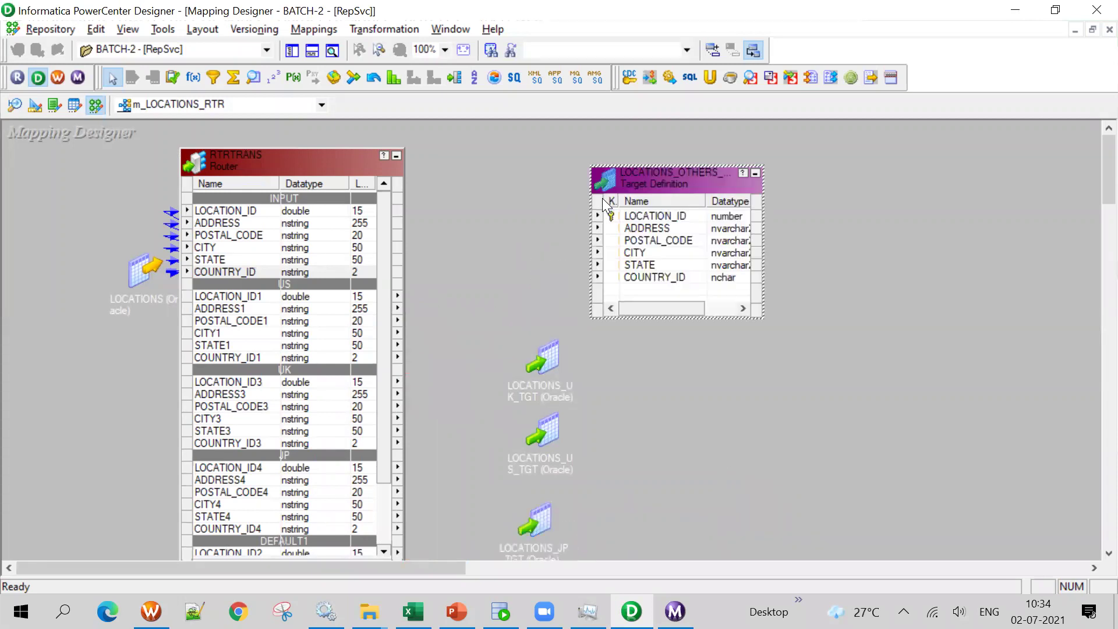
click(249, 296)
shift+click(243, 358)
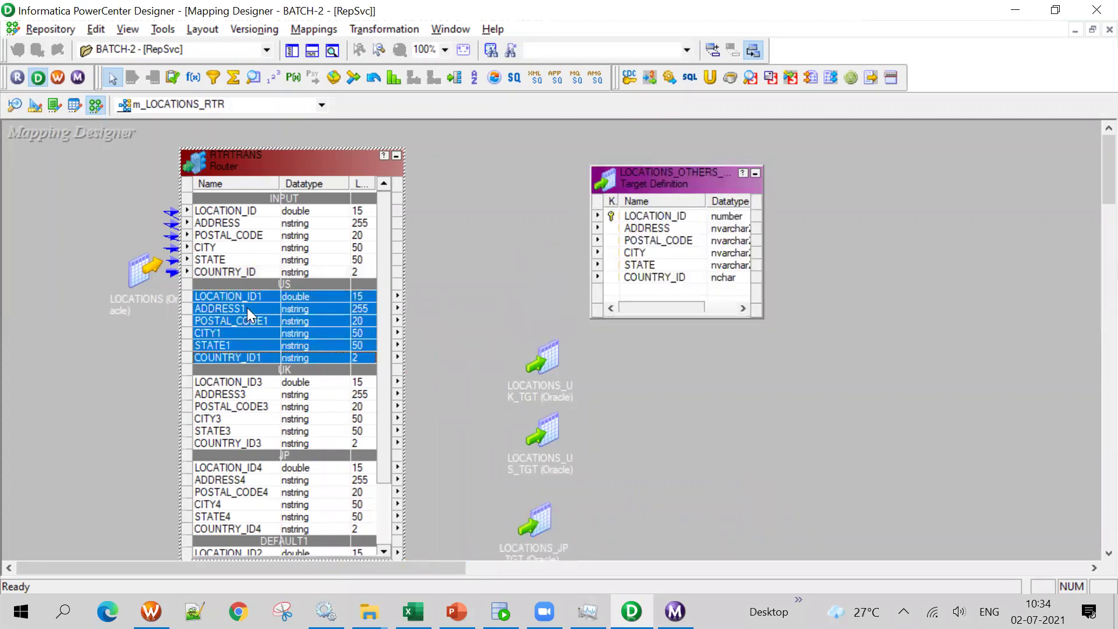
drag(358, 307, 685, 217)
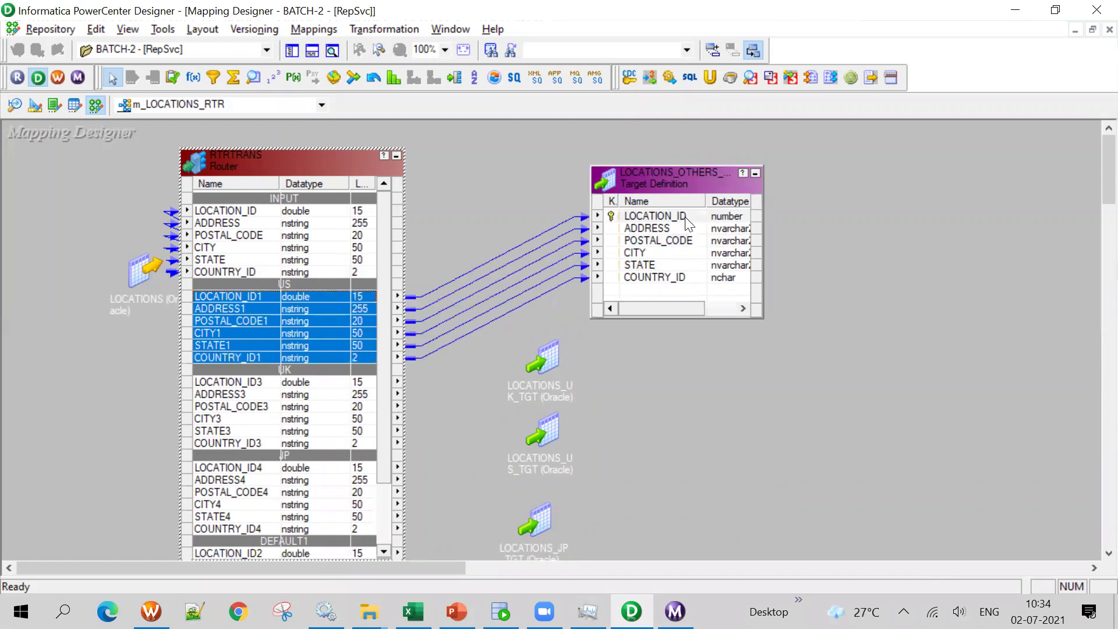
click(248, 383)
shift+click(255, 444)
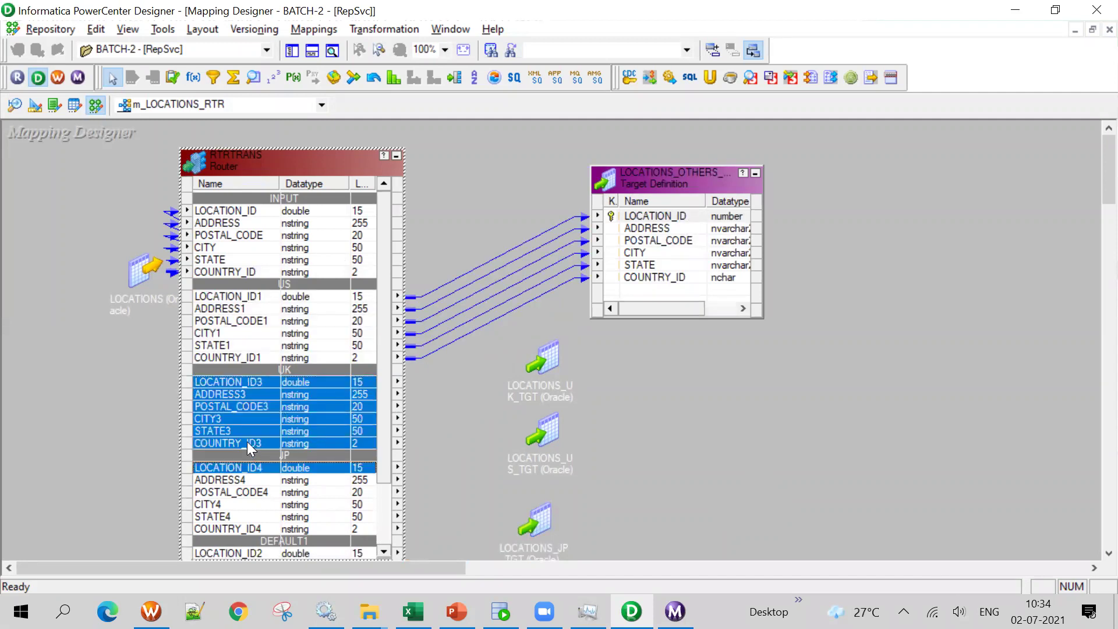
drag(235, 401, 655, 215)
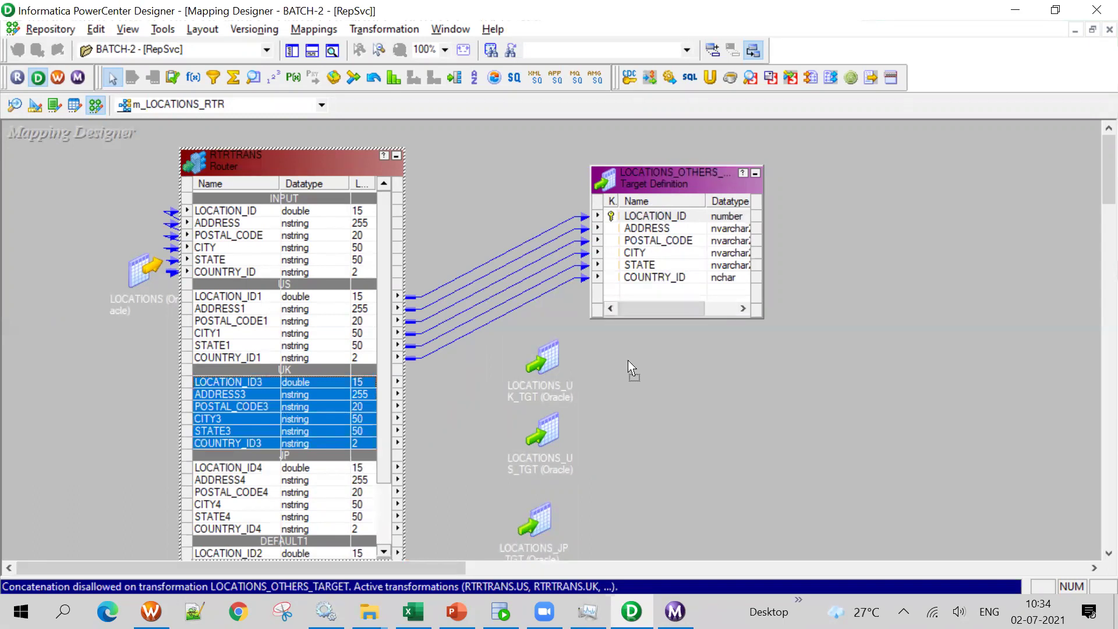
Expand LOCATIONS_UK_TGT, select the six UK ports, and rearrange the target tables
drag(553, 370, 763, 378)
double_click(761, 368)
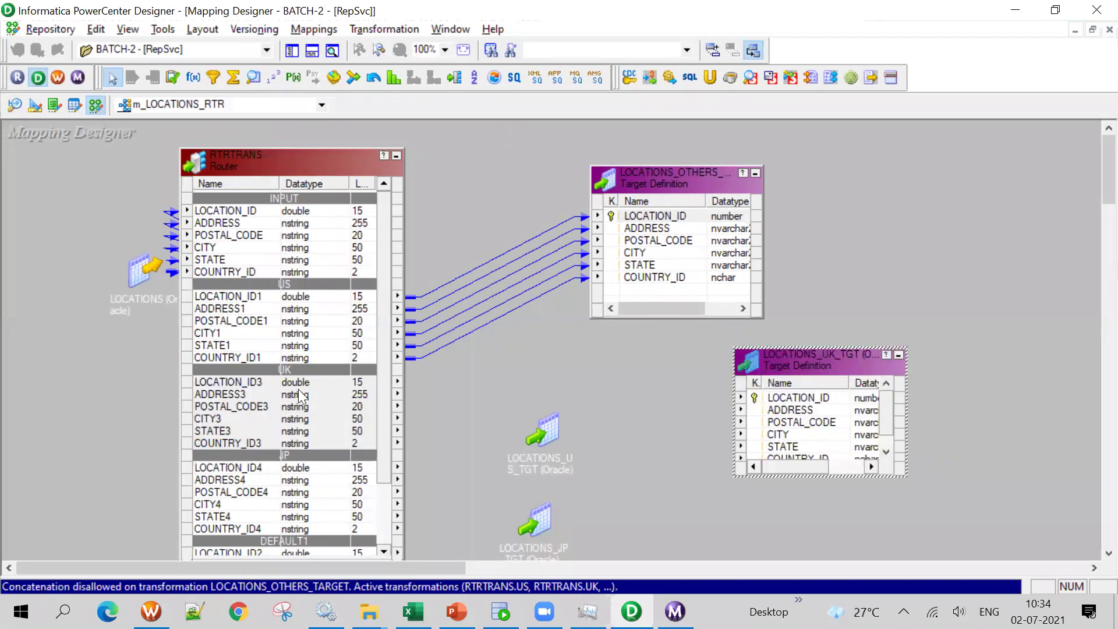
click(256, 384)
shift+click(254, 444)
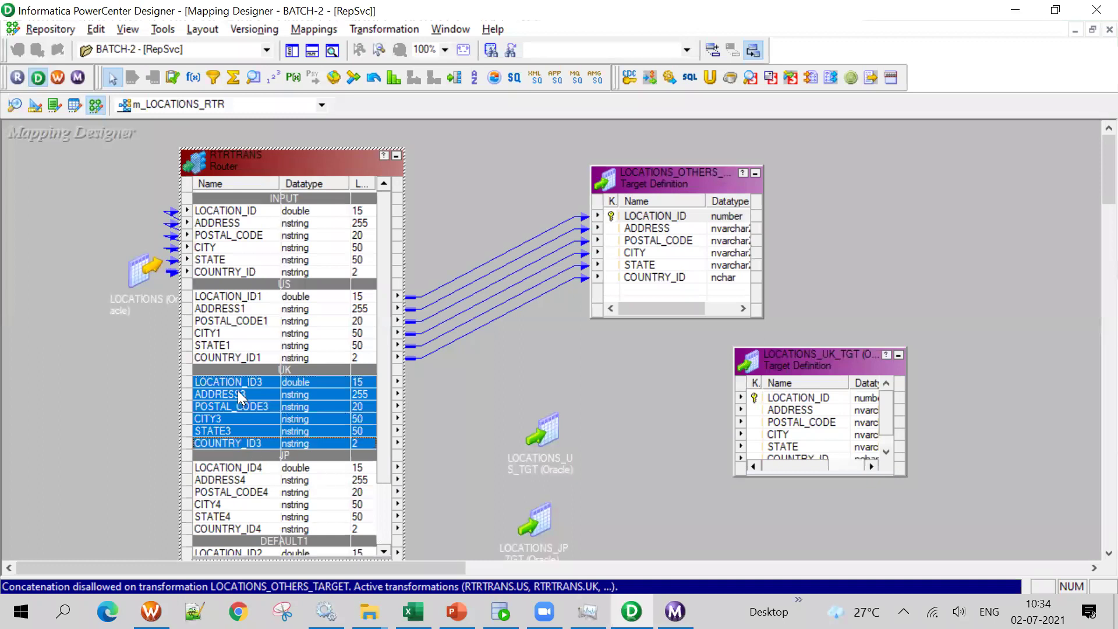
click(701, 175)
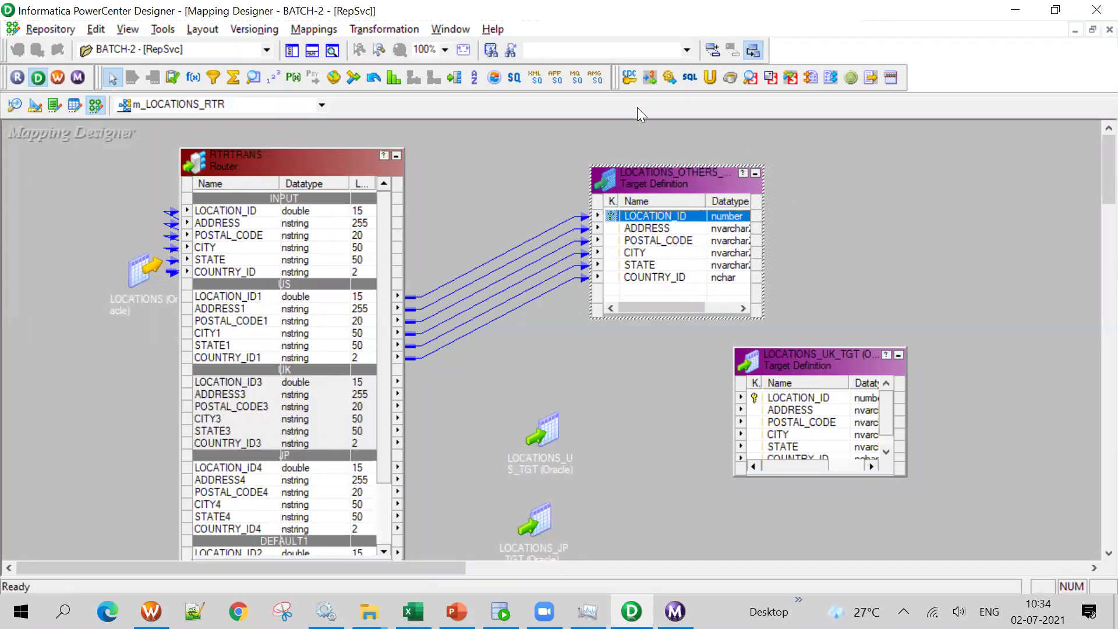
drag(664, 177, 721, 146)
drag(795, 361, 711, 328)
drag(538, 426, 1072, 385)
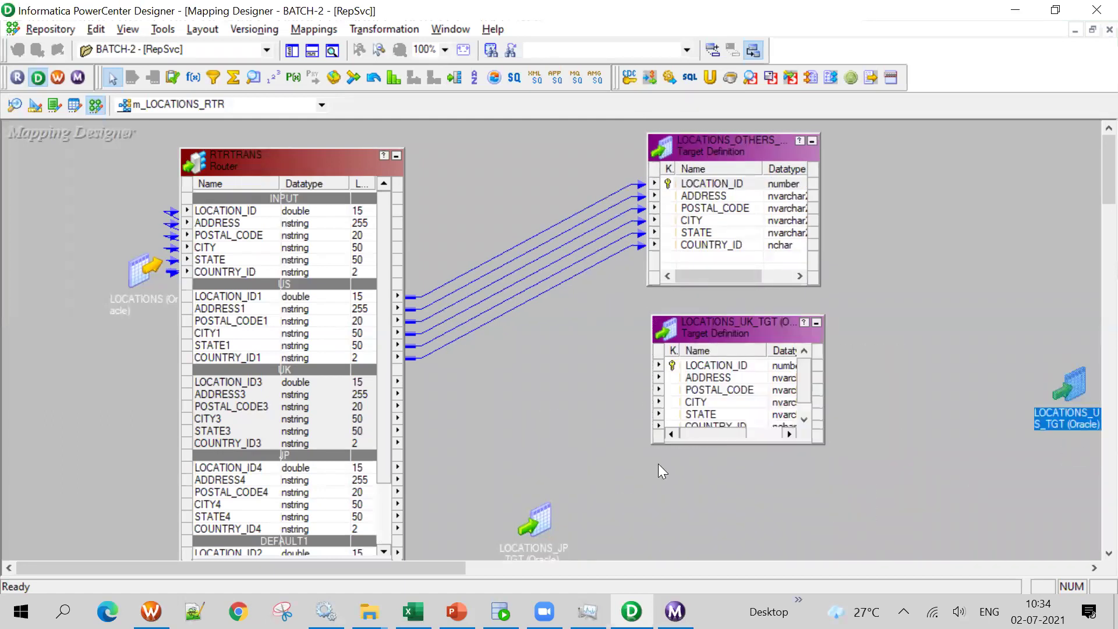
drag(535, 524, 757, 499)
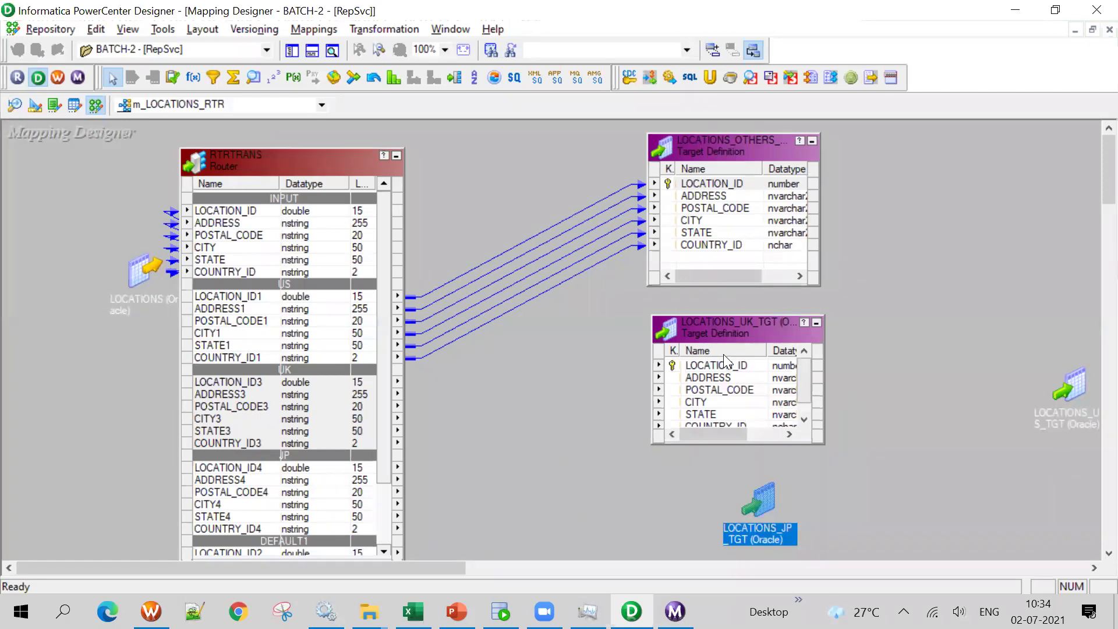
Rearrange the LOCATIONS source, SQ_LOCATIONS and router, then link the UK ports to LOCATIONS_UK_TGT
drag(305, 175, 573, 147)
drag(144, 270, 48, 240)
drag(236, 269, 111, 228)
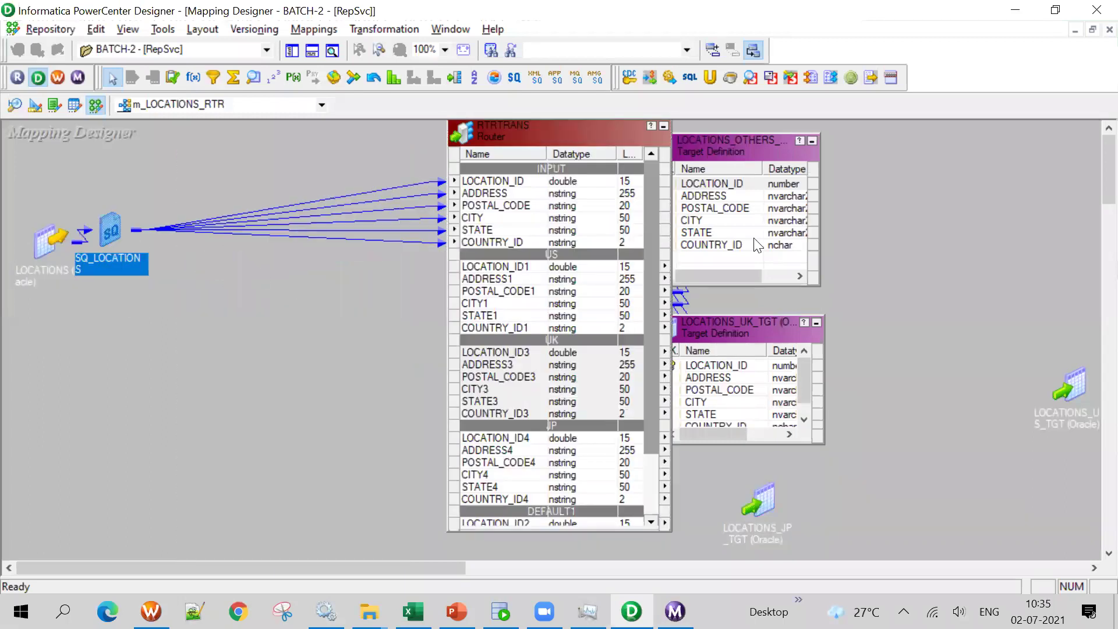
drag(551, 136, 319, 218)
drag(319, 220, 355, 141)
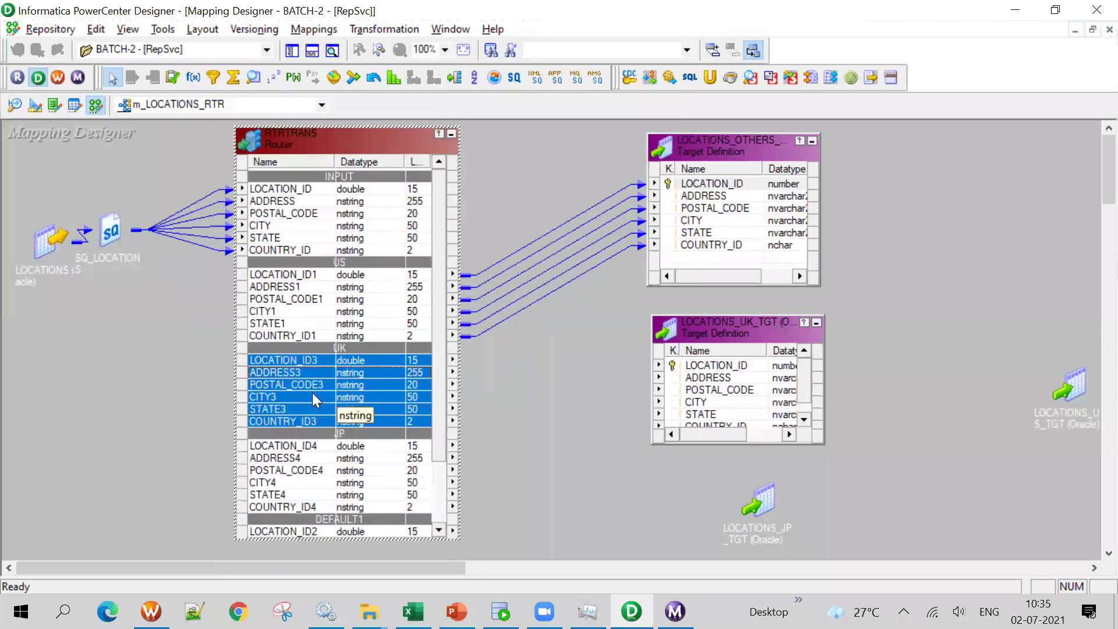
drag(285, 359, 733, 375)
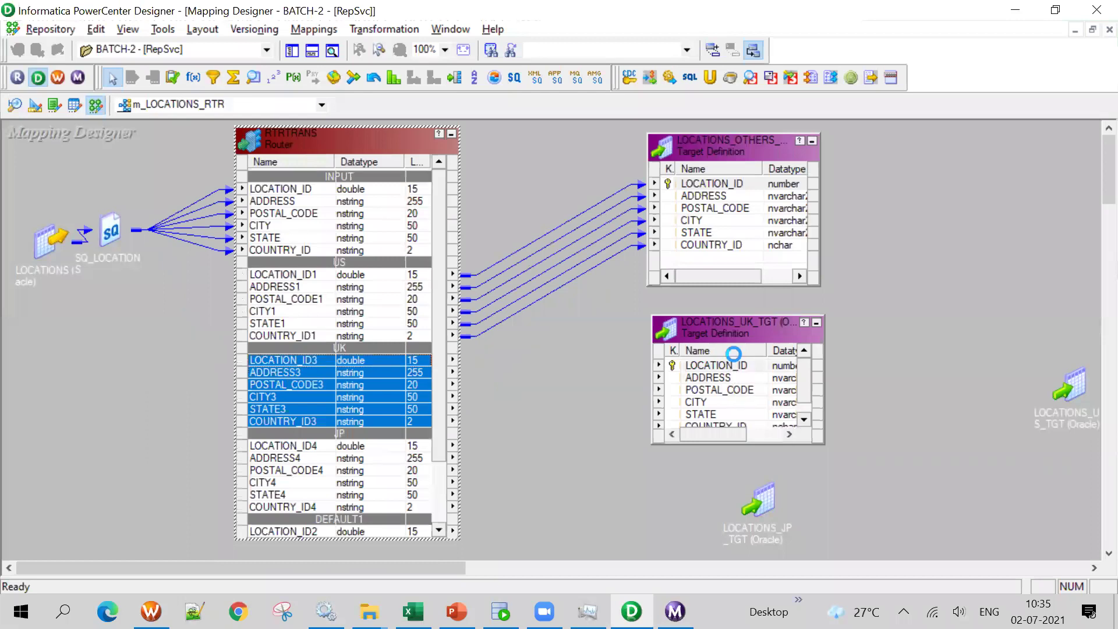
drag(706, 317, 717, 191)
Expand LOCATIONS_JP_TGT and link the six JP group ports to its columns
drag(762, 512, 764, 400)
double_click(763, 399)
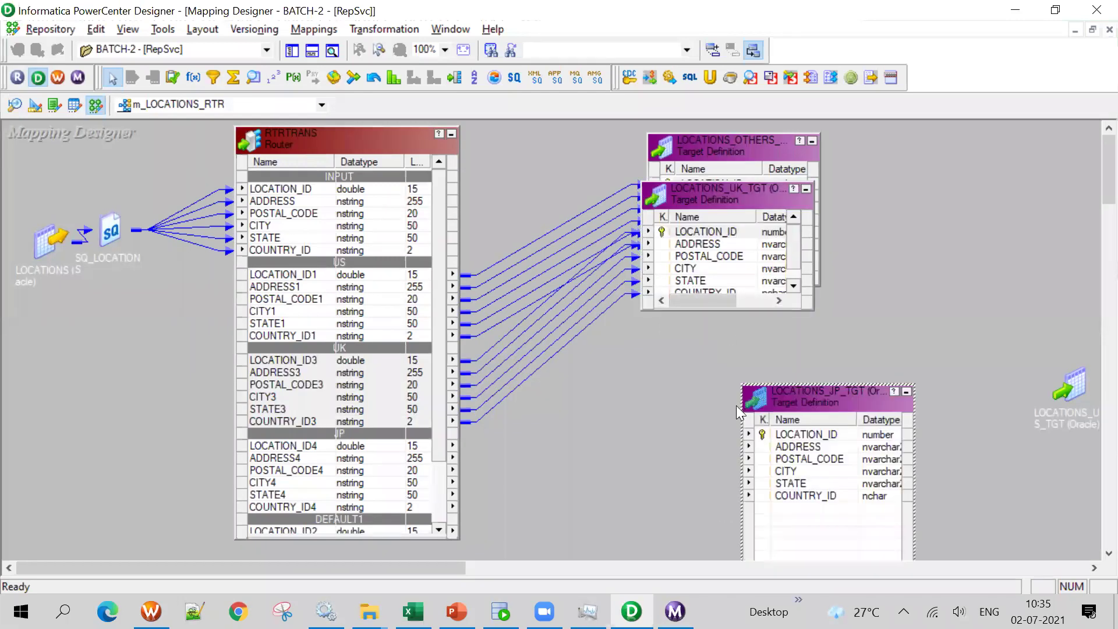
click(430, 444)
drag(442, 435, 444, 513)
drag(850, 395, 722, 335)
click(326, 369)
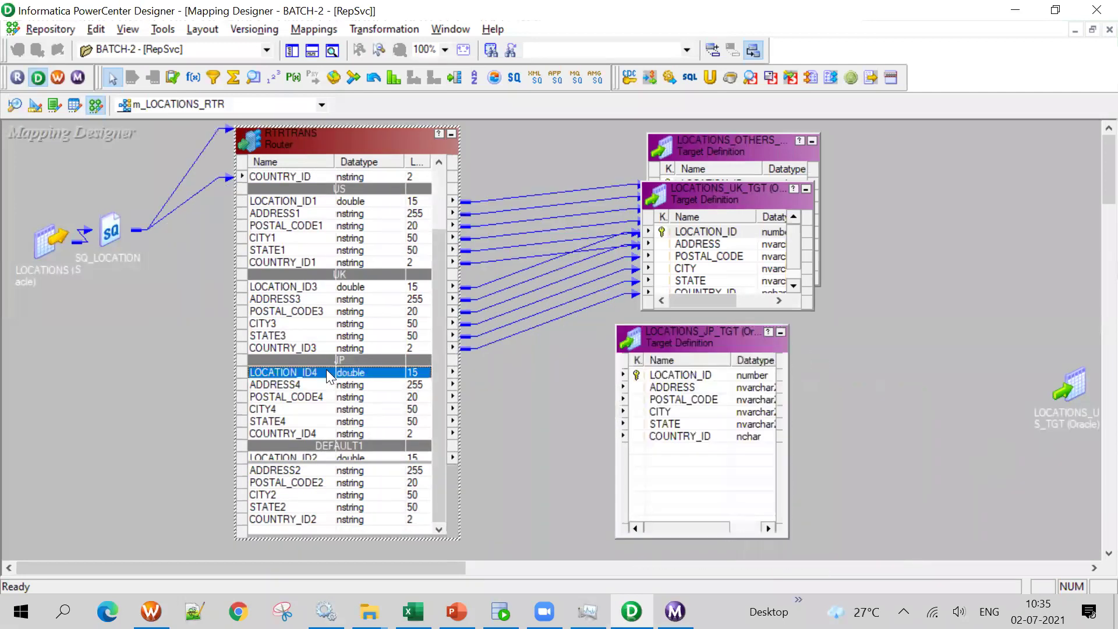
shift+click(314, 434)
drag(314, 376, 856, 210)
drag(1074, 387, 712, 447)
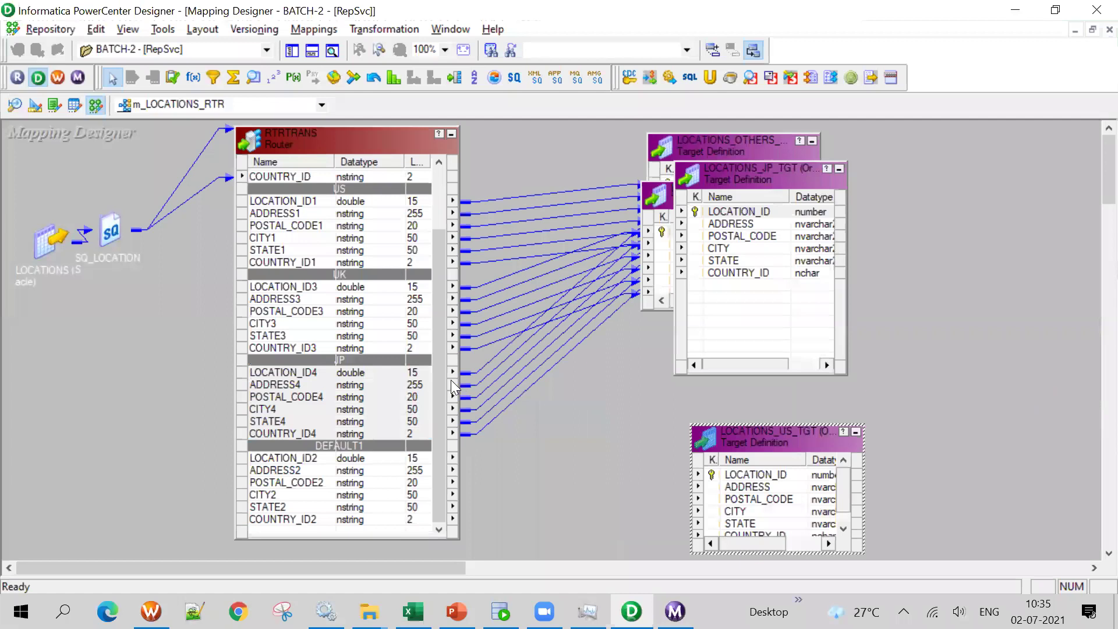
drag(451, 380, 438, 435)
click(794, 431)
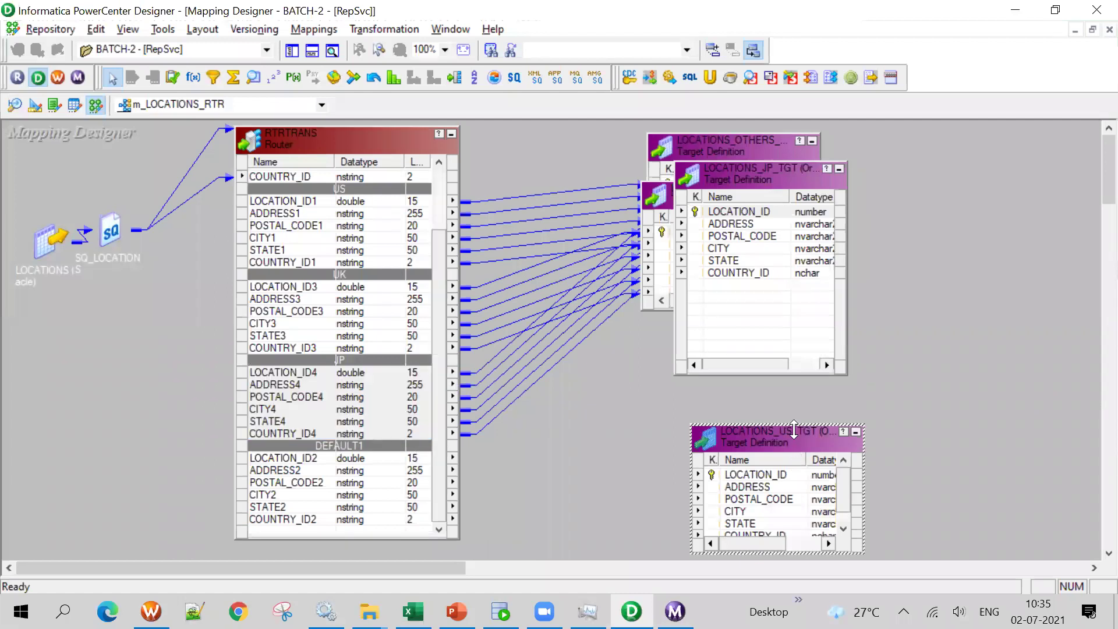
drag(795, 426, 795, 384)
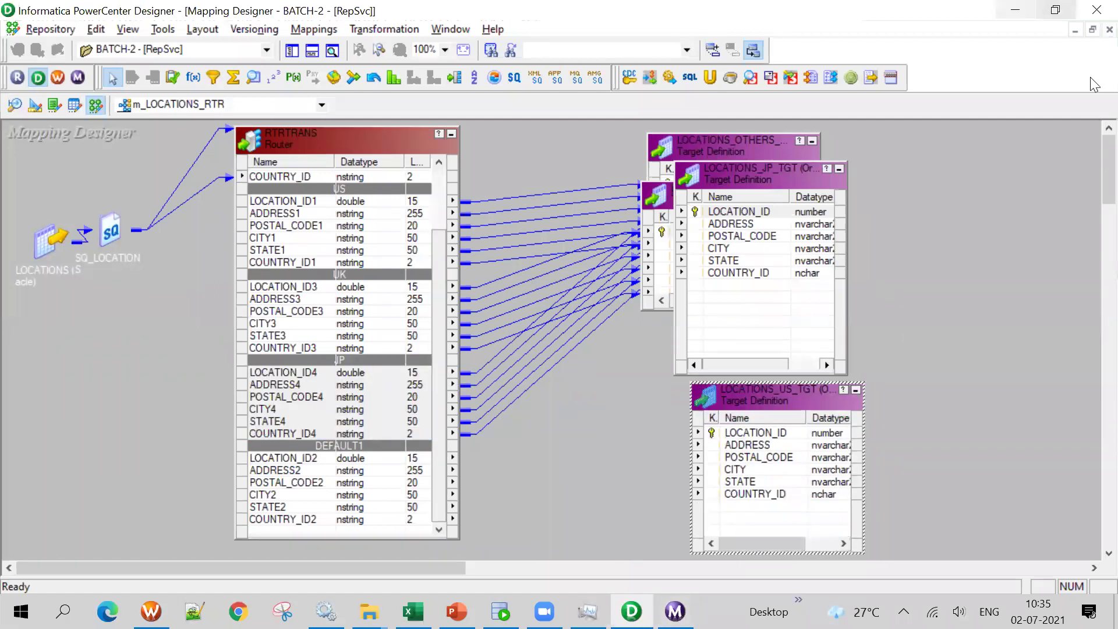
Switch to PowerPoint and show the Router Transformation slide 3
click(457, 612)
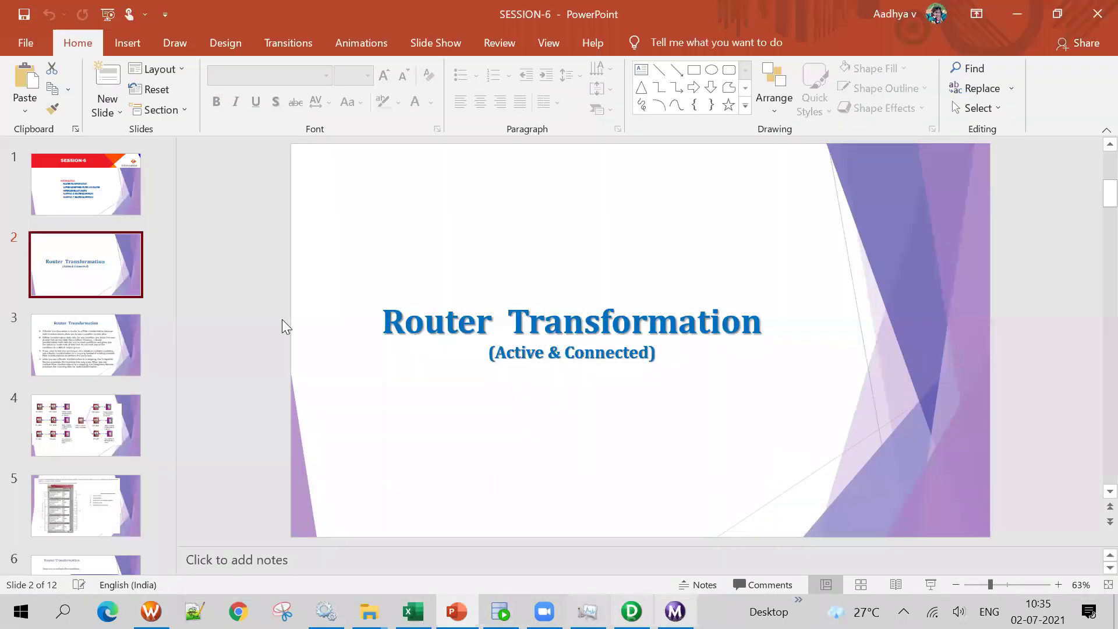
click(81, 303)
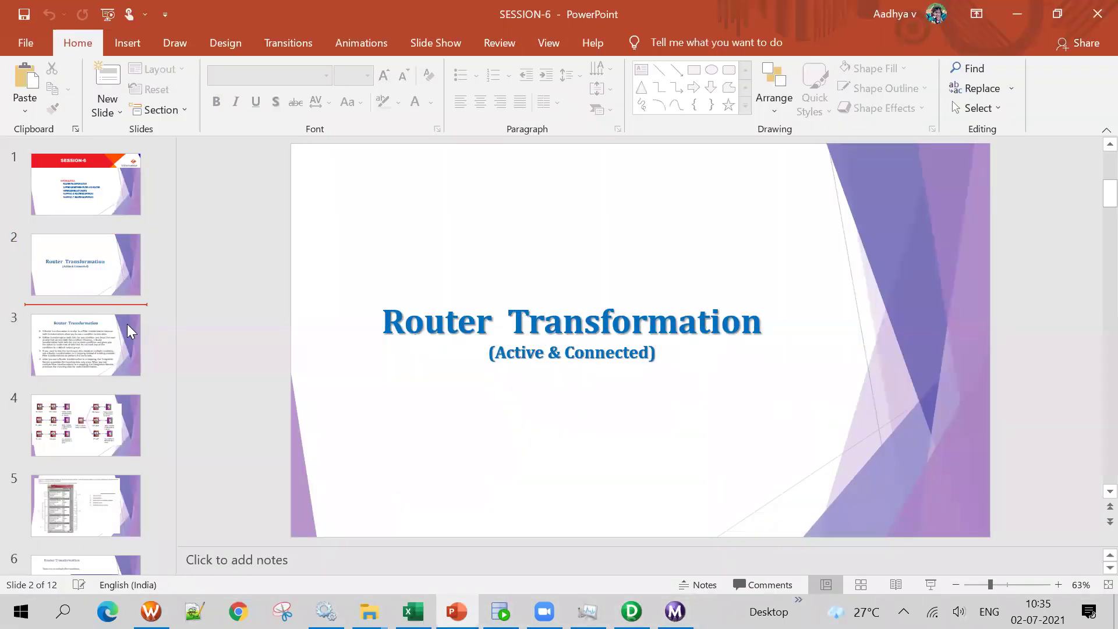
click(78, 328)
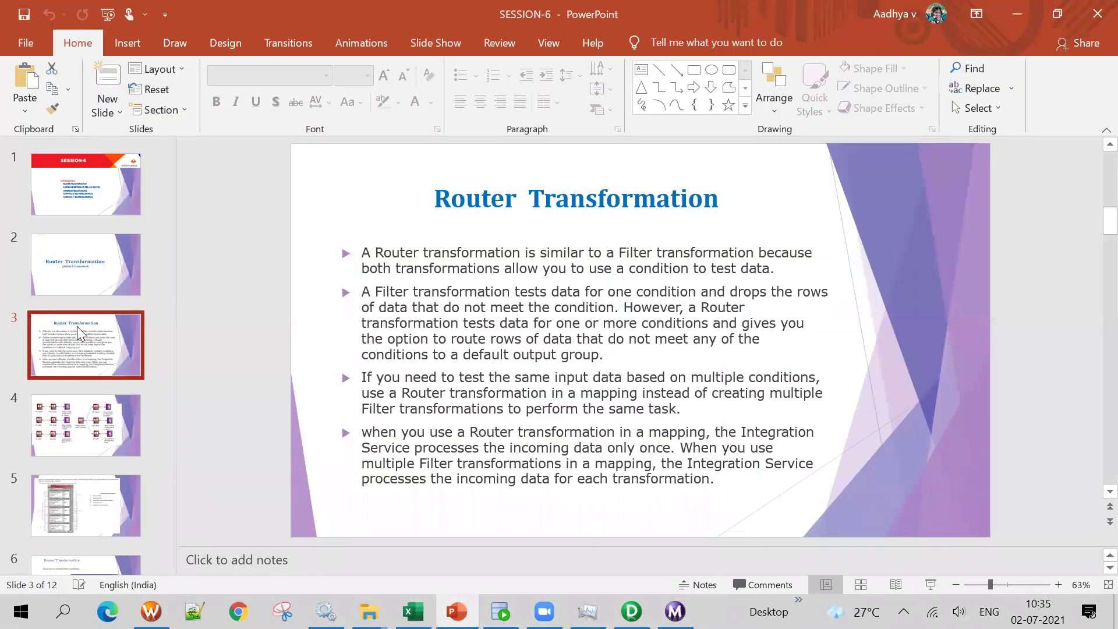
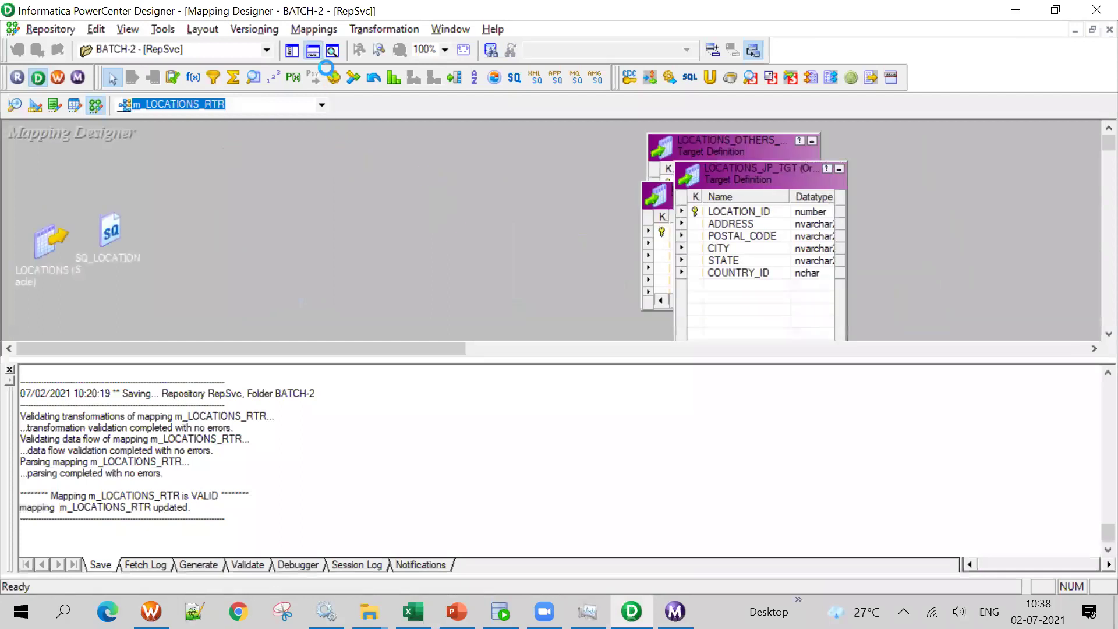
Hide the output log to enlarge the mapping canvas, then switch to the PowerPoint slides
click(315, 55)
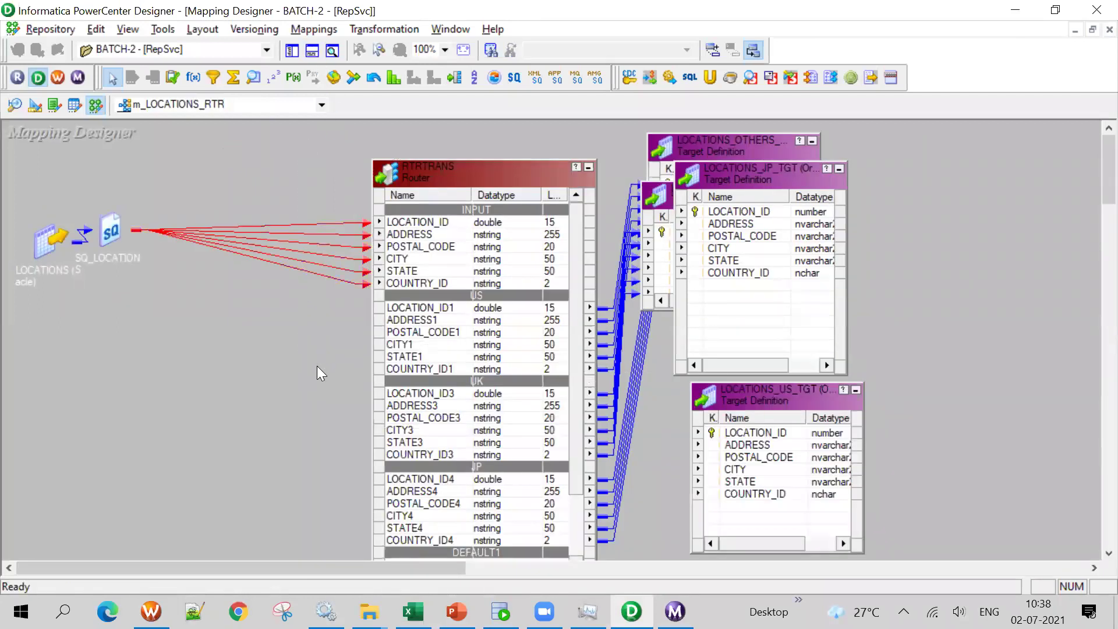
key(alt+Tab)
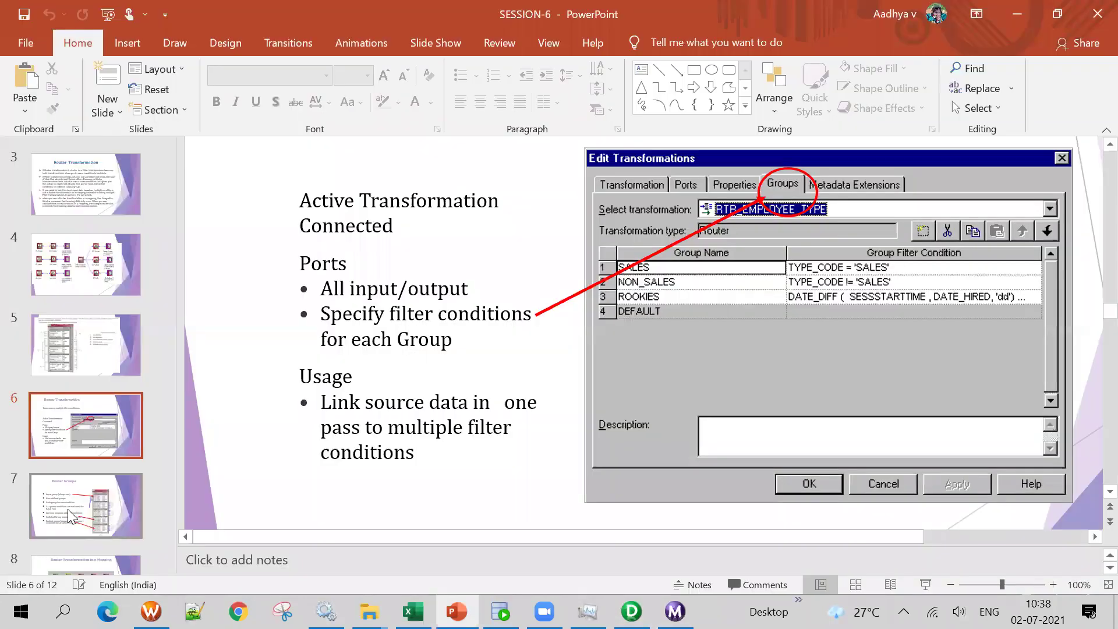
Show slide 7 on router groups and scroll down to its default group bullet
click(77, 512)
scroll(384, 380, up, 2)
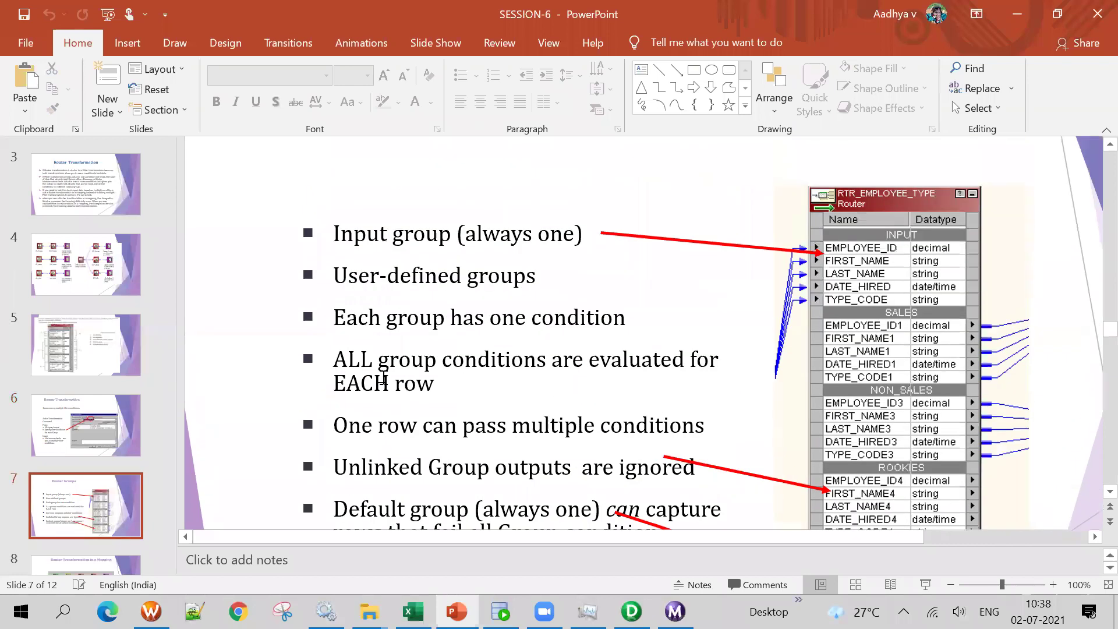
scroll(384, 379, down, 1)
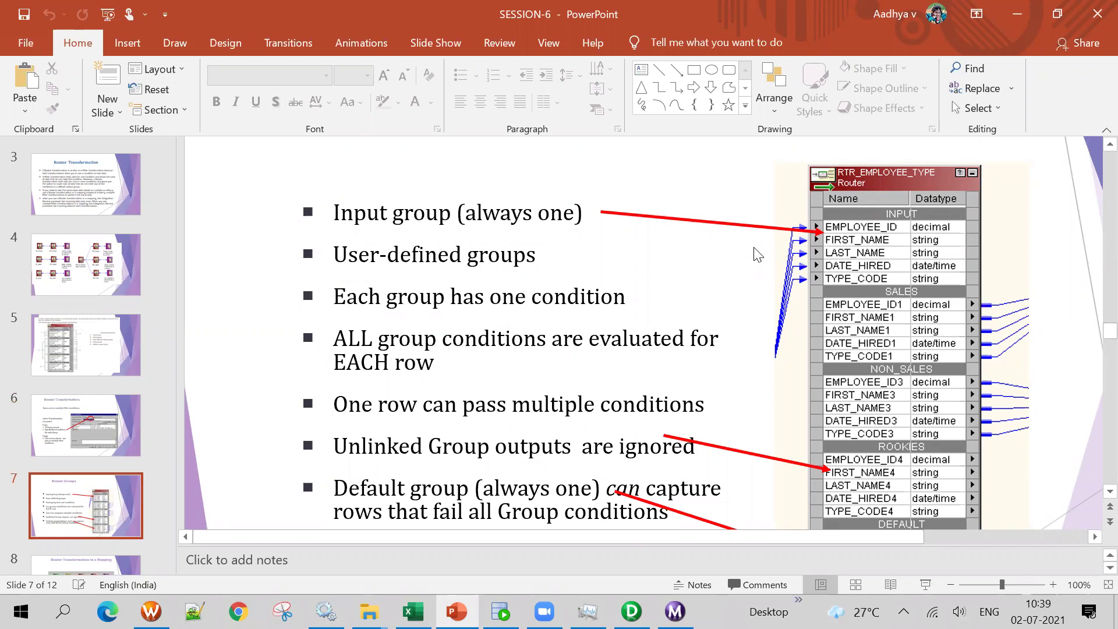
Move the RTRTRANS router left, then check the first row's country code in the LOCATIONS query results
key(alt+Tab)
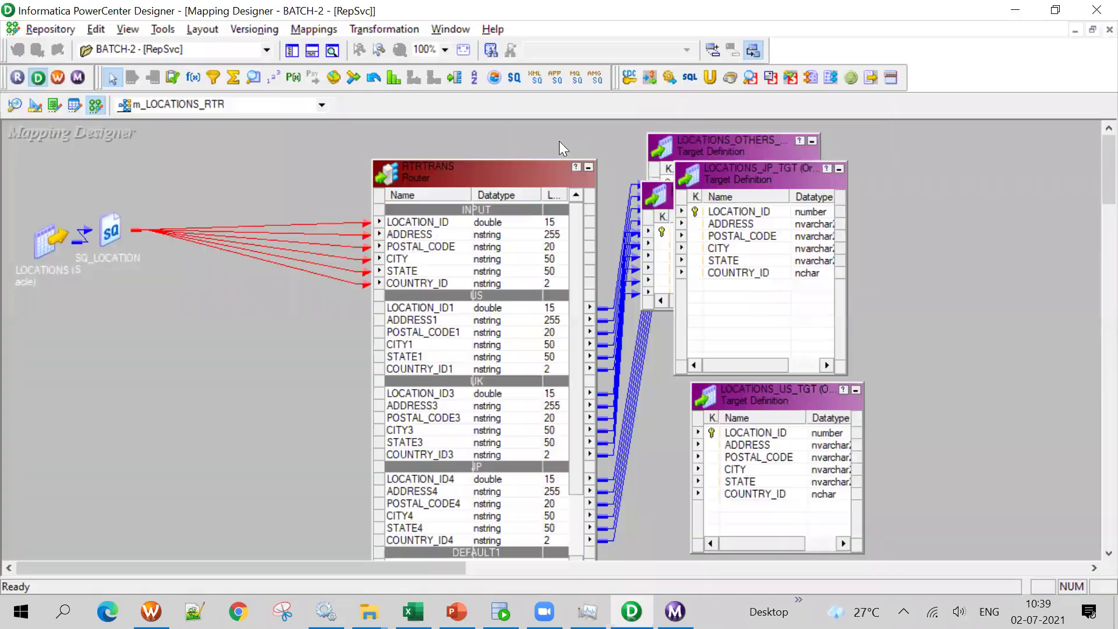
drag(481, 181, 394, 183)
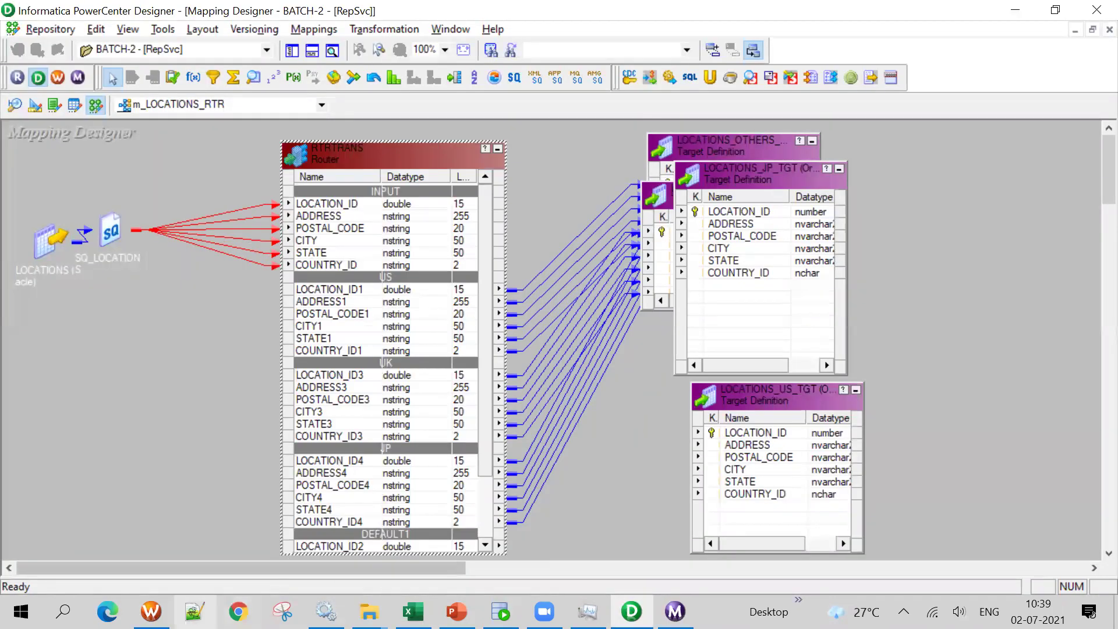
click(501, 612)
click(202, 364)
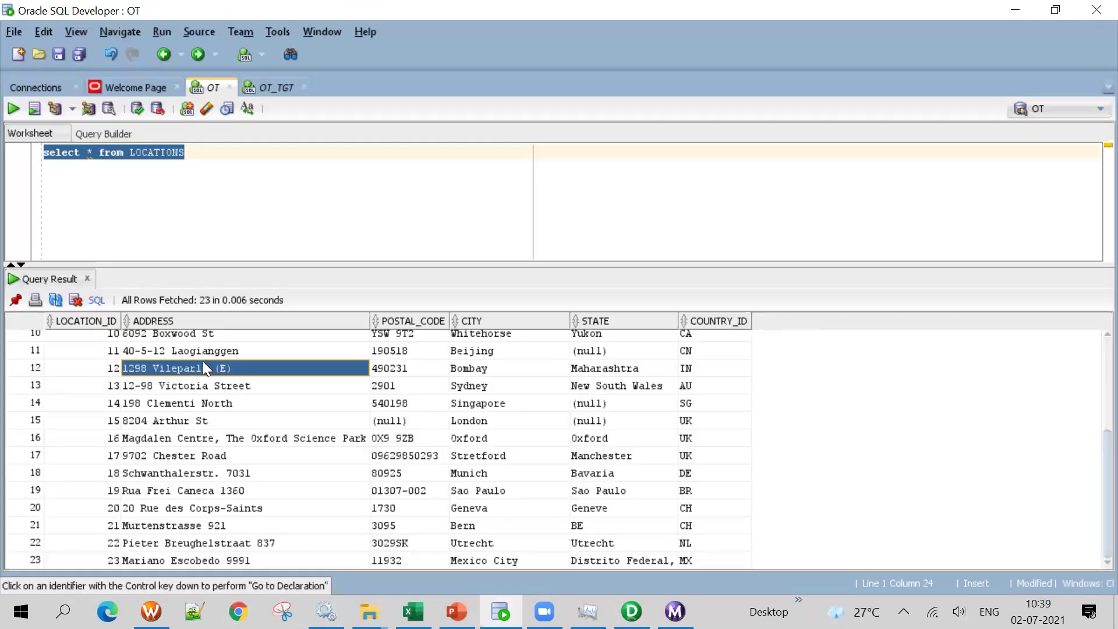
scroll(151, 358, up, 3)
click(82, 339)
click(701, 339)
Nudge the router right and compare its input COUNTRY_ID port with the LOCATIONS query results
key(alt+Tab)
drag(432, 156, 472, 154)
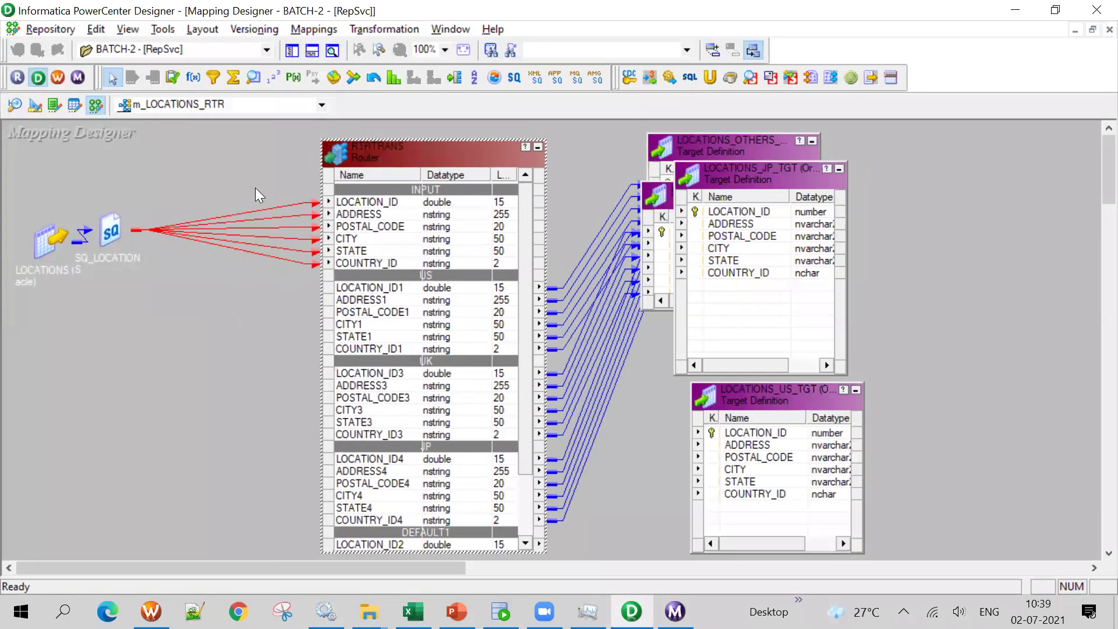
key(alt+Tab)
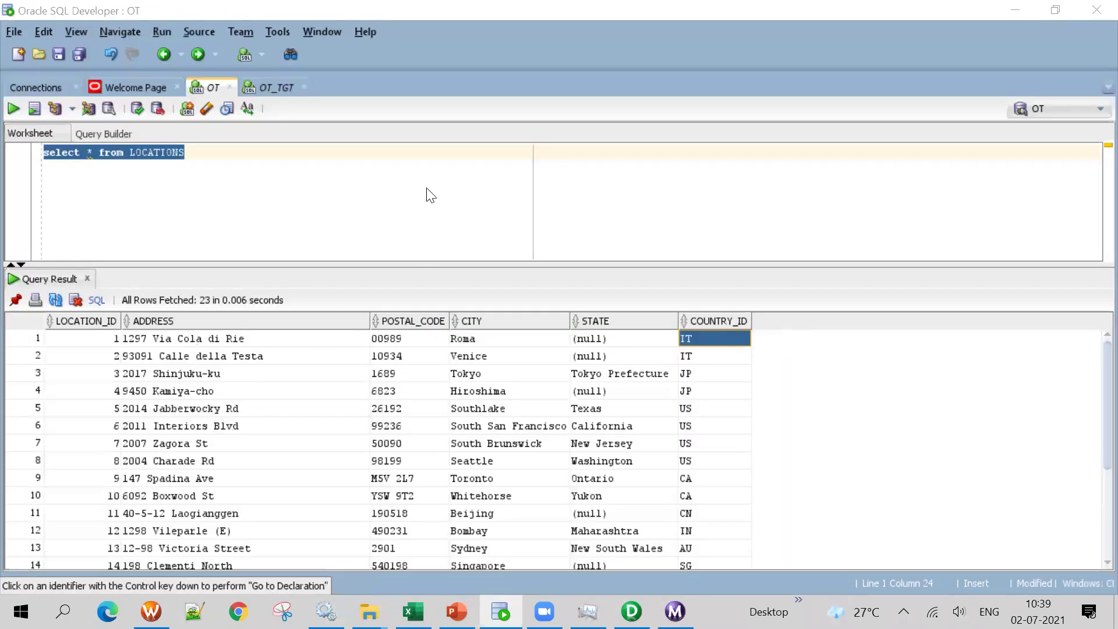
key(alt+Tab)
click(386, 263)
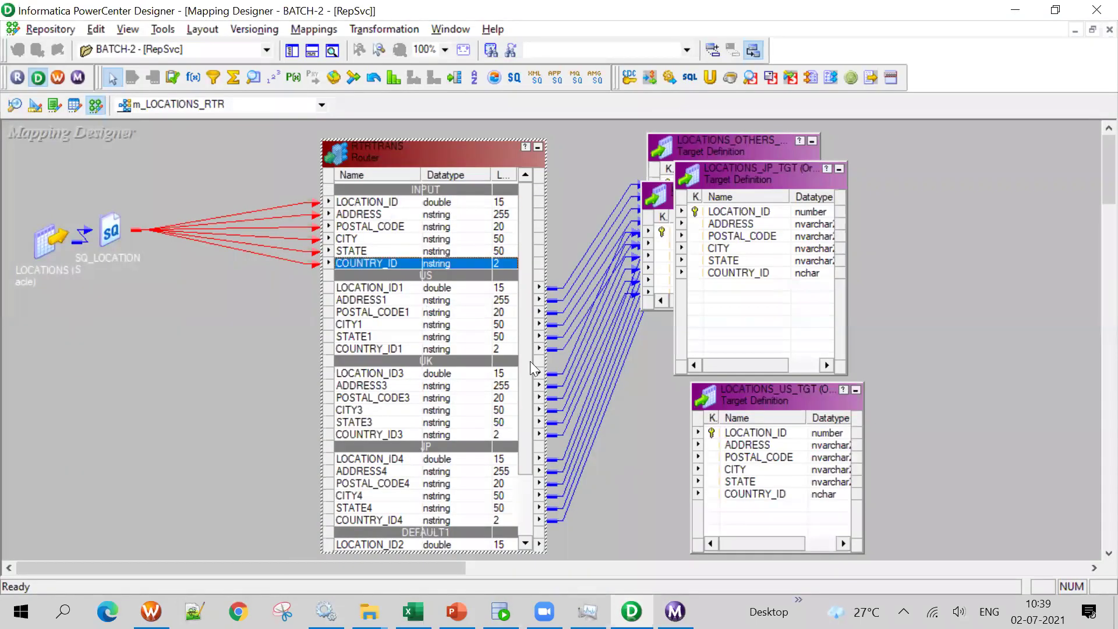
key(alt+Tab)
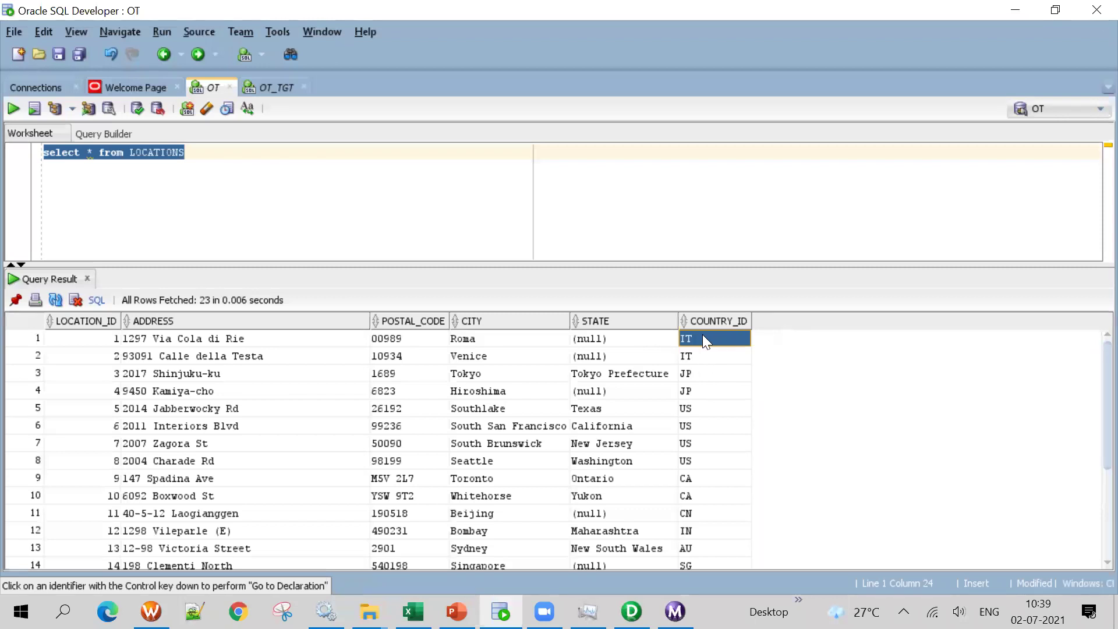
key(alt+Tab)
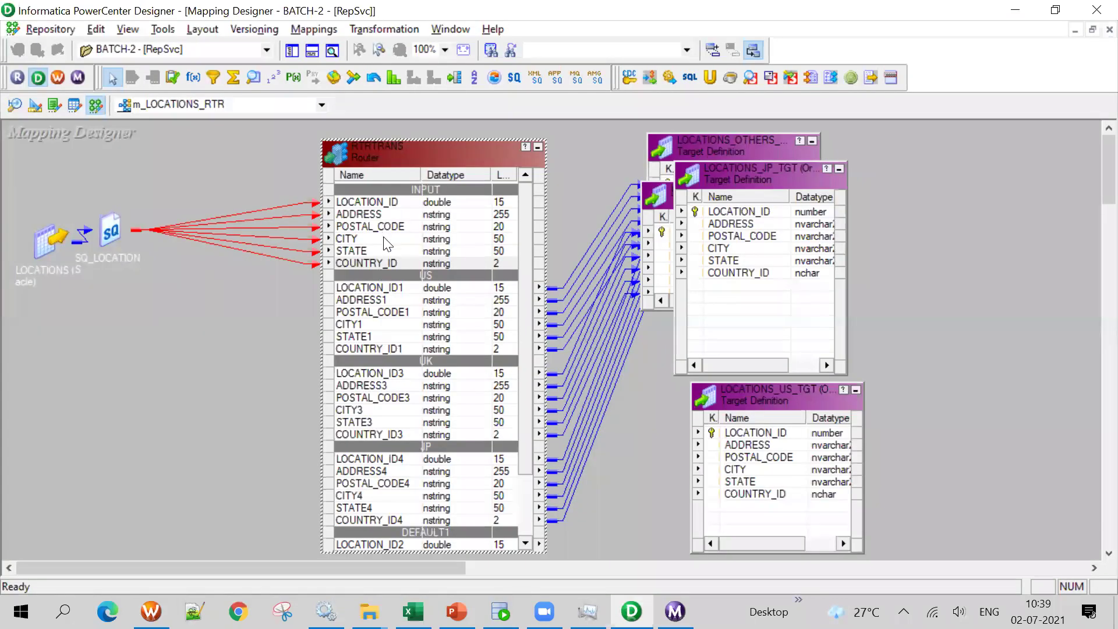
Scroll the router ports, shift the router box up and left, deselect it, and return to the slides
scroll(395, 278, down, 2)
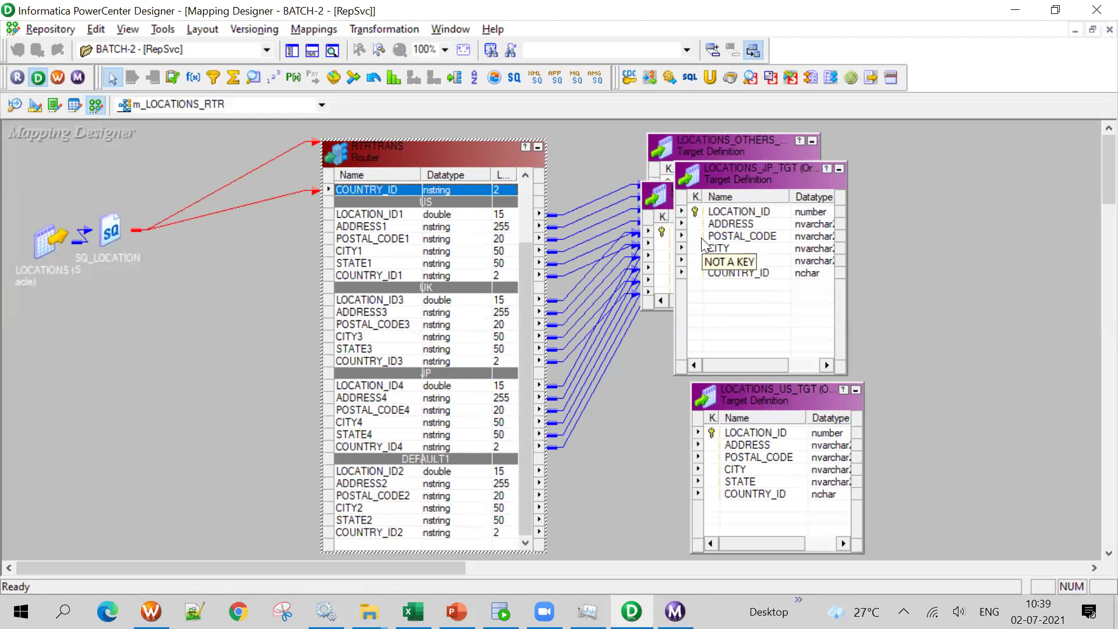
drag(410, 146, 392, 134)
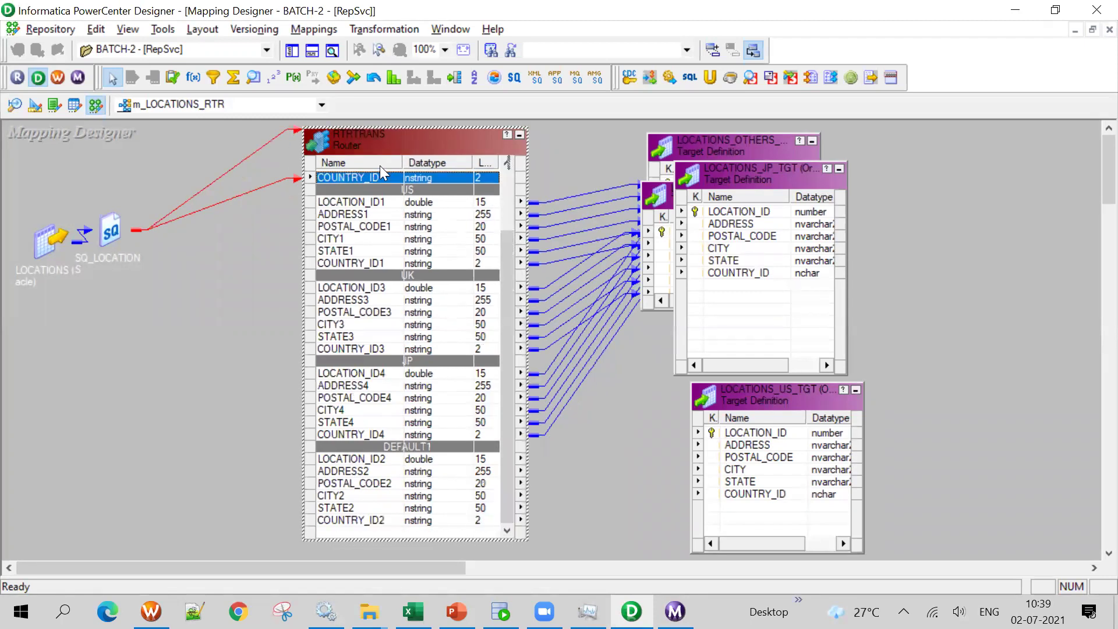
drag(510, 277, 504, 363)
click(148, 339)
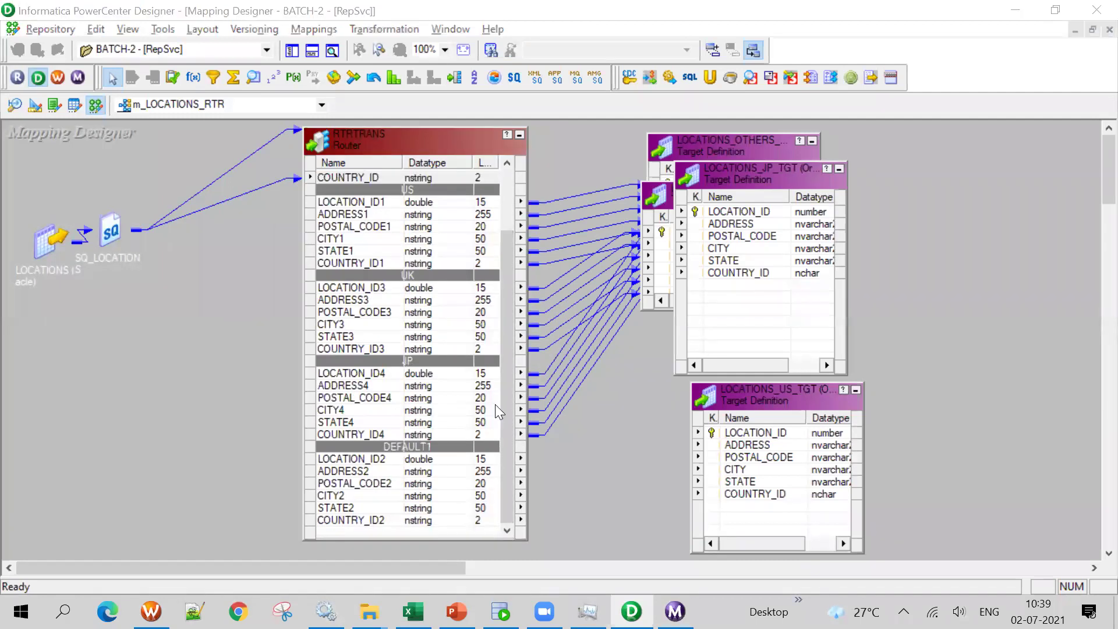
key(alt+Tab)
key(alt+Tab)
key(alt+Tab)
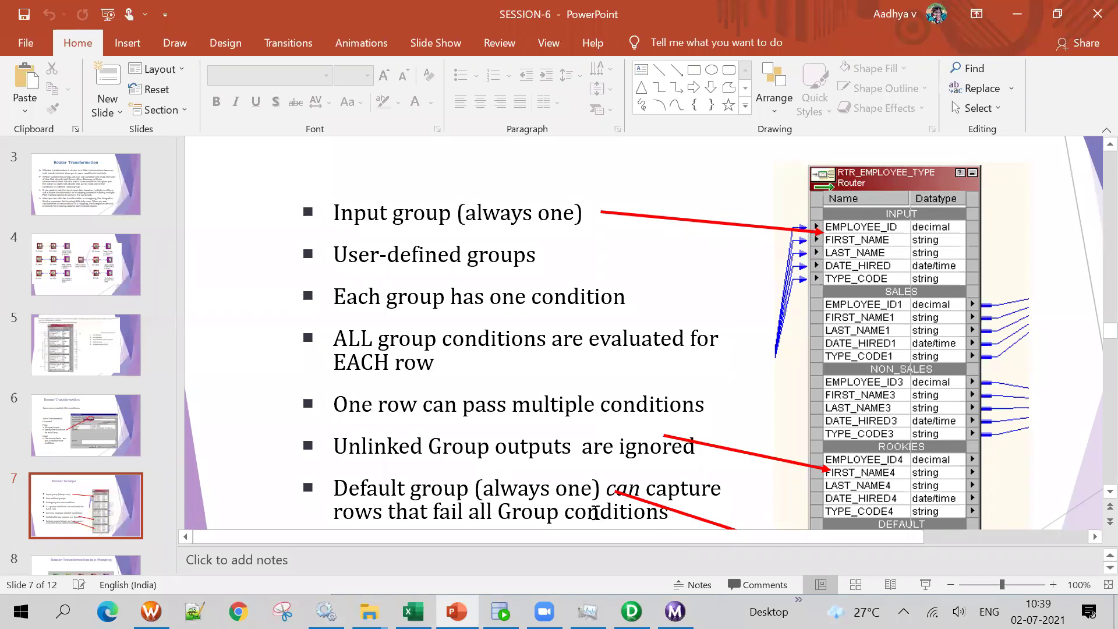
Scroll slide 7 to the DEFAULT group bullet, then advance to slide 8's router mapping example
scroll(749, 314, down, 1)
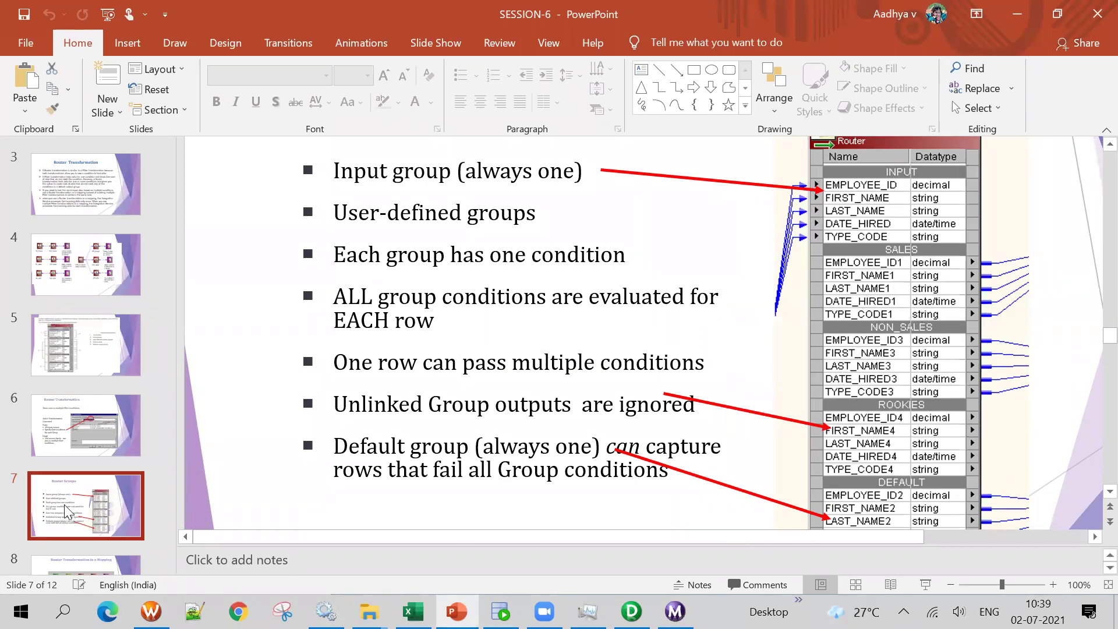
key(Down)
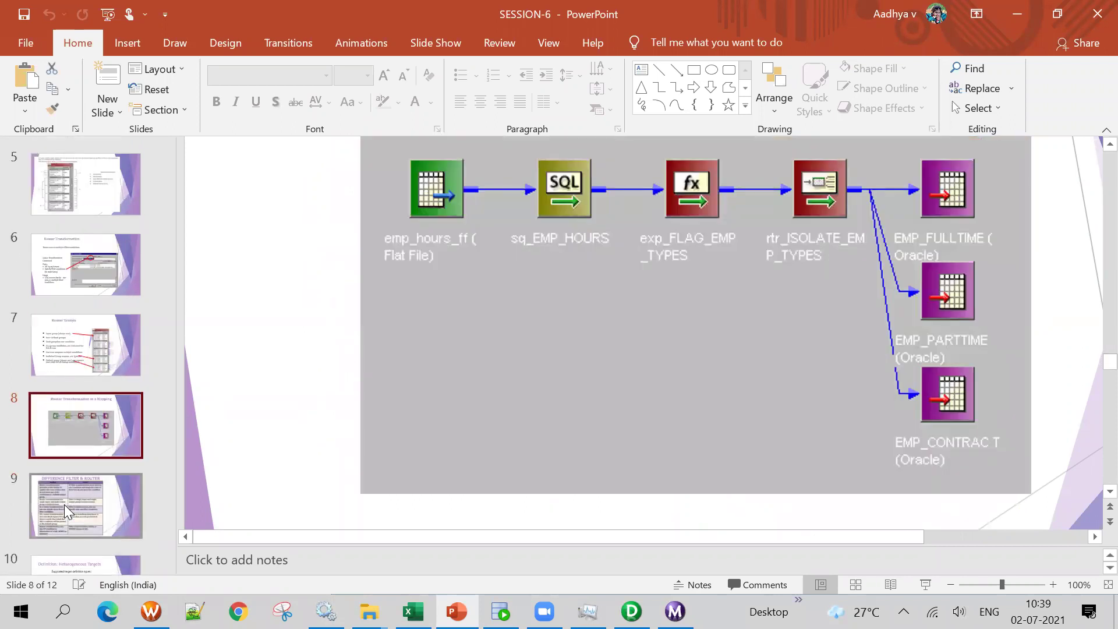
Rearrange the router, JP and UK targets to uncover the LOCATIONS_OTHERS target
click(631, 612)
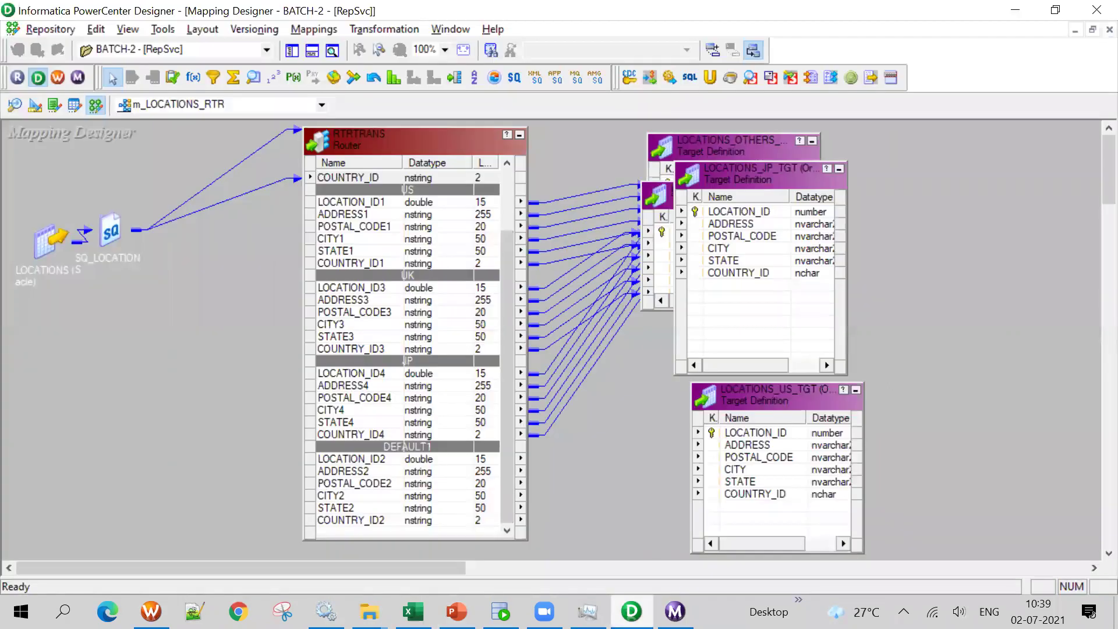
drag(782, 164, 795, 302)
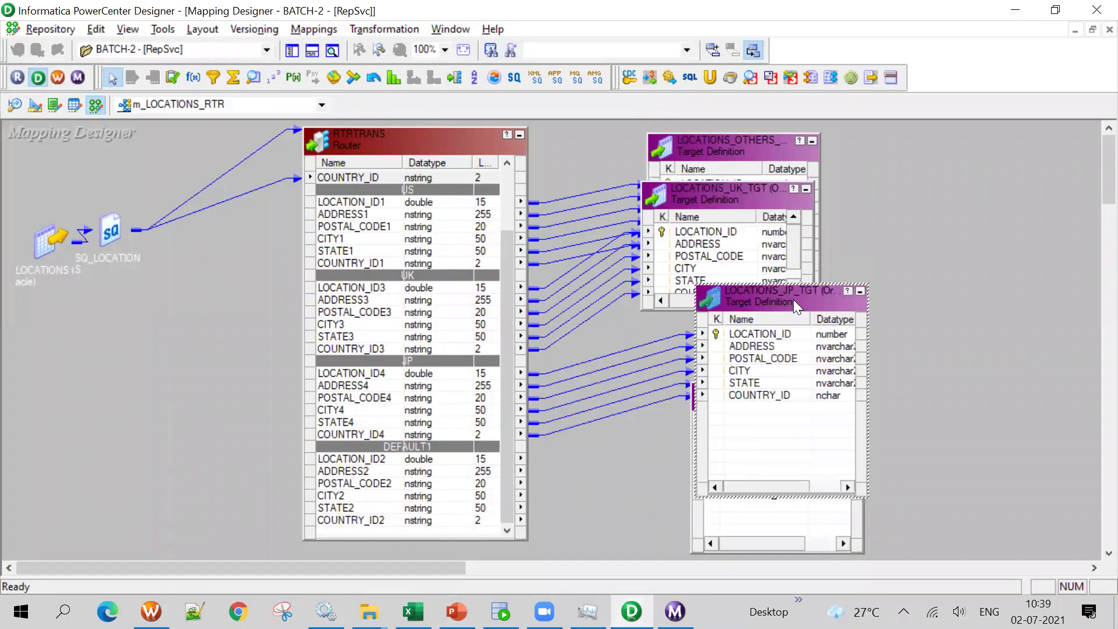
drag(745, 192, 763, 450)
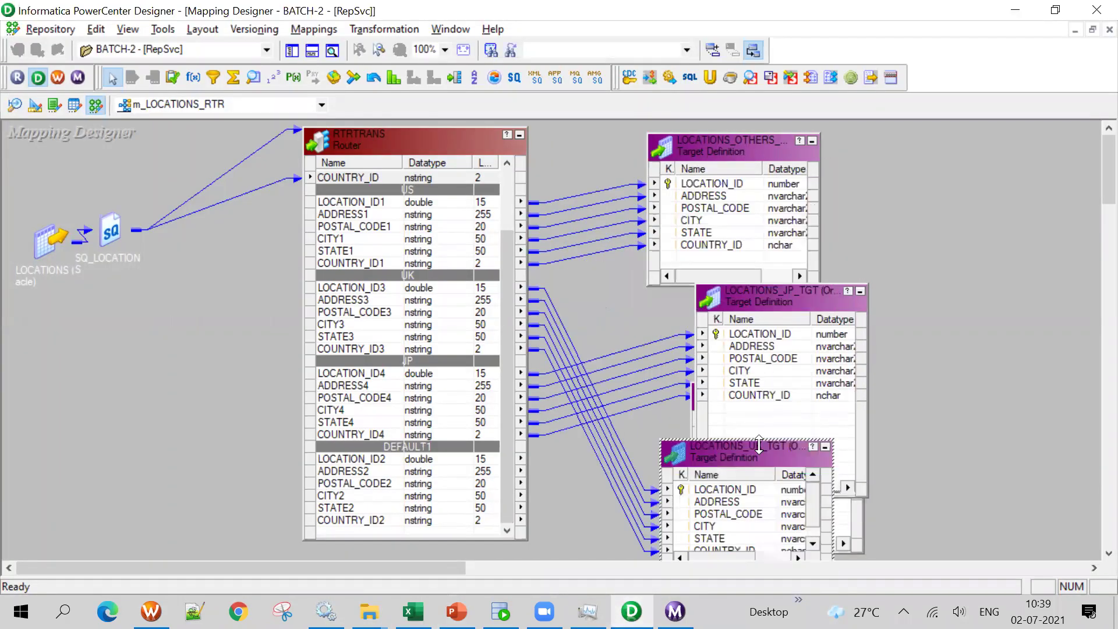
drag(336, 163, 243, 182)
drag(733, 445, 627, 304)
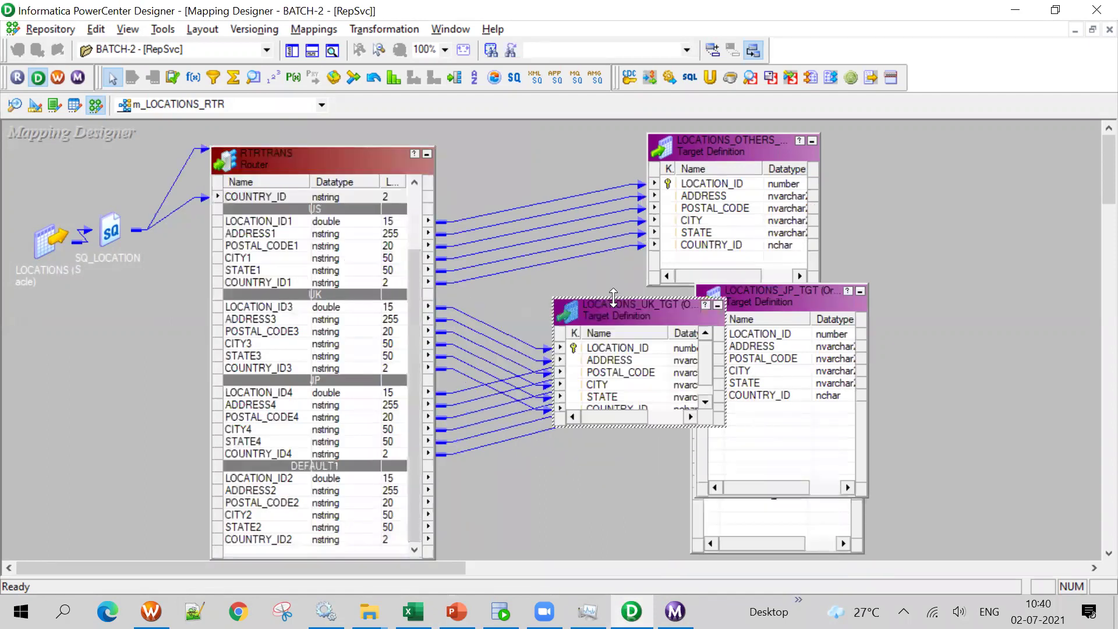
drag(748, 327, 790, 392)
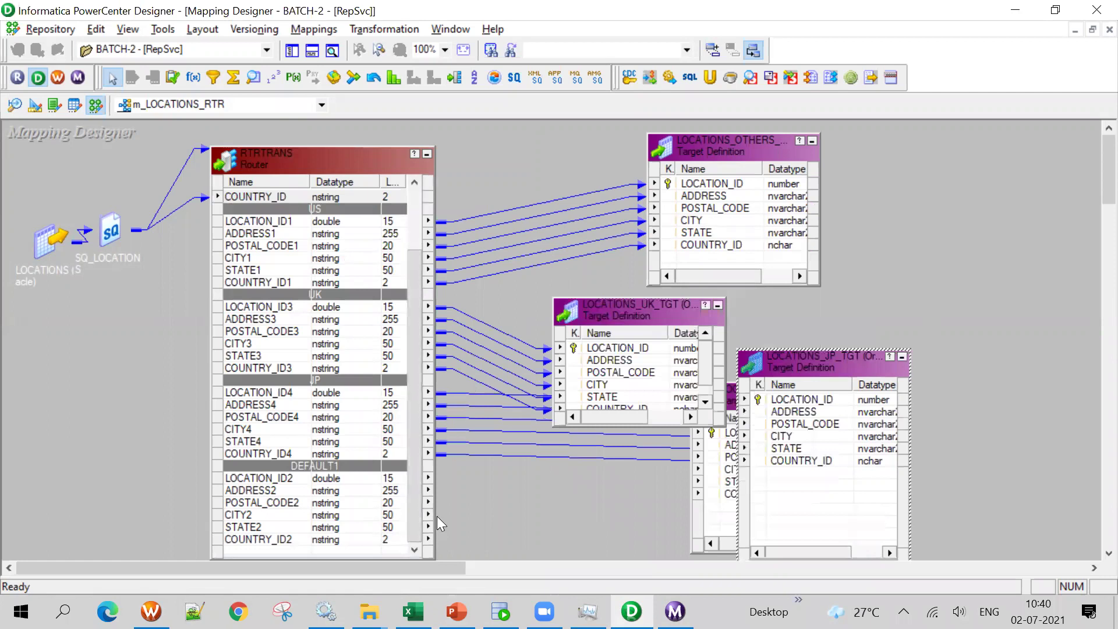
drag(621, 311, 953, 203)
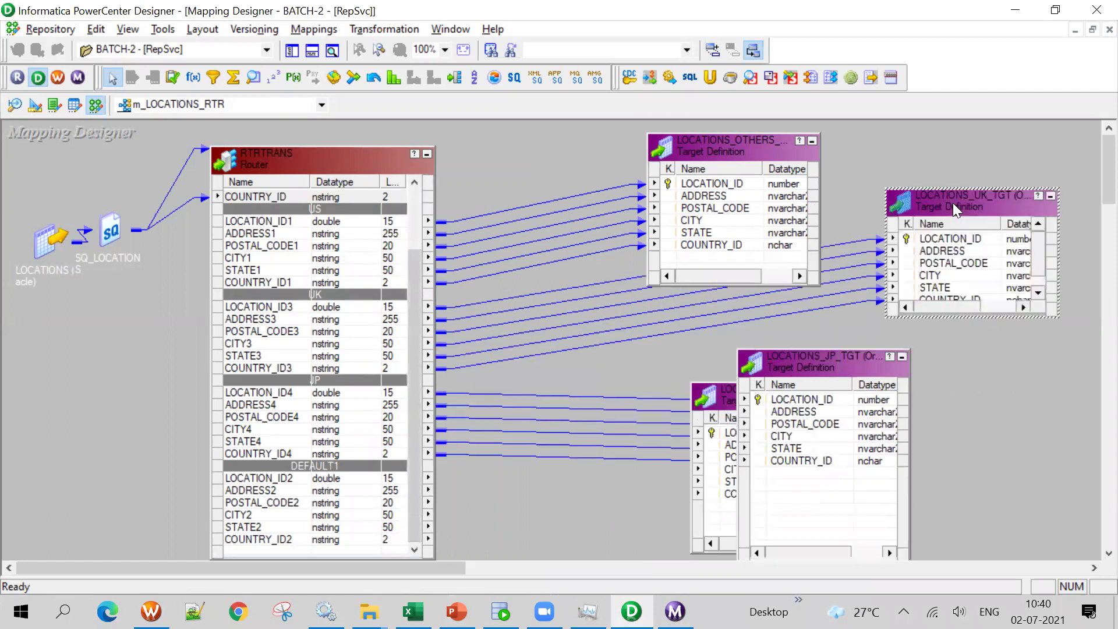
Delete the LOCATIONS_UK_TGT and LOCATIONS_US_TGT targets and the US group's links
key(Delete)
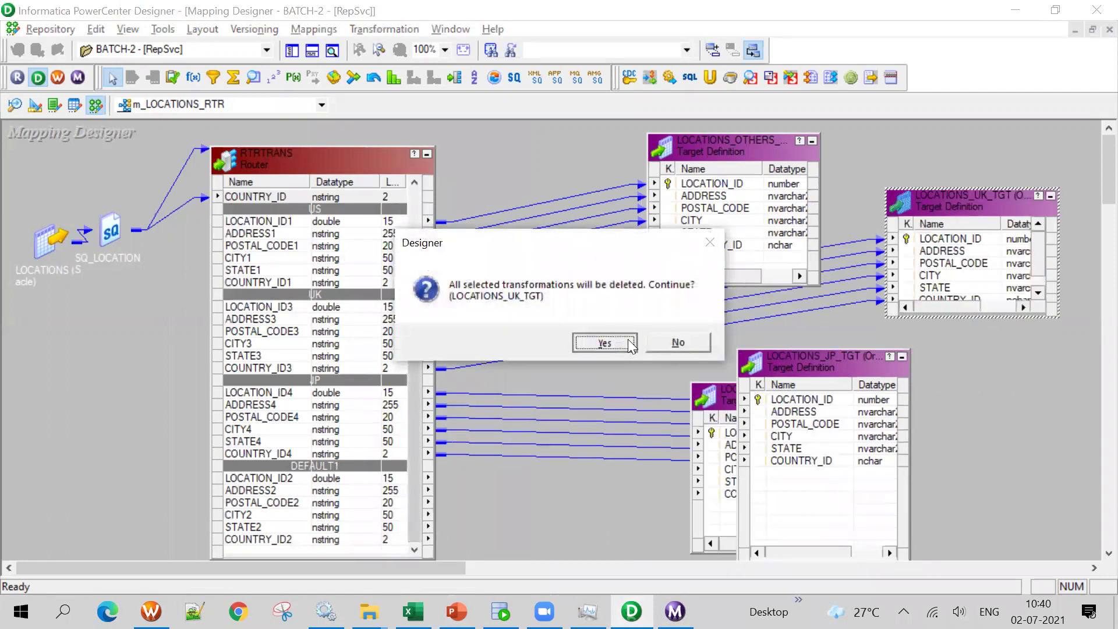
click(635, 343)
drag(852, 368, 965, 272)
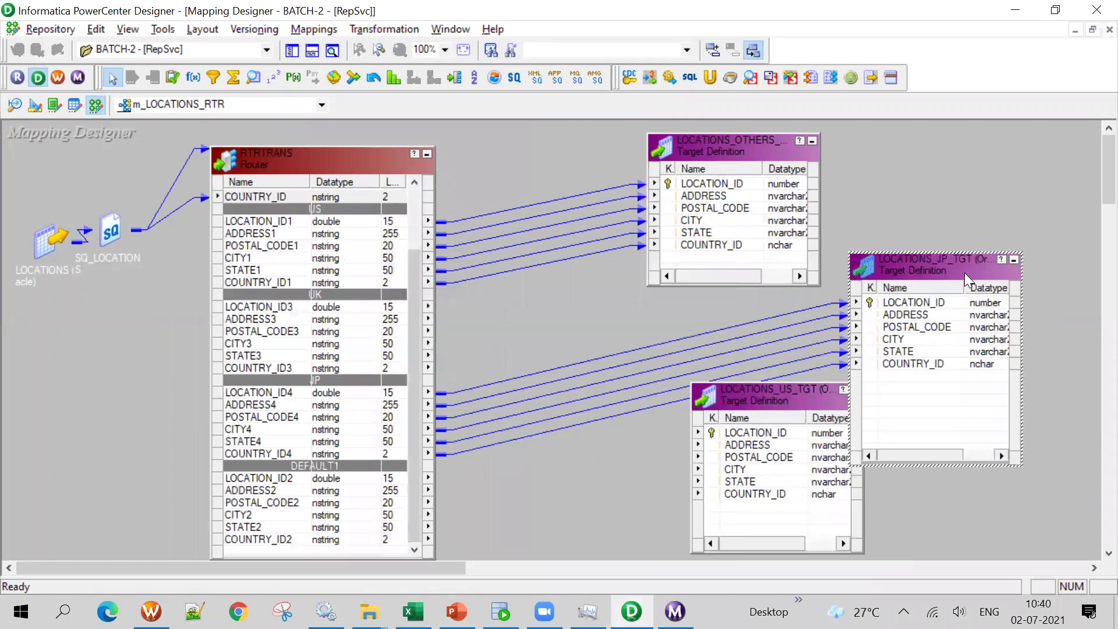
click(792, 394)
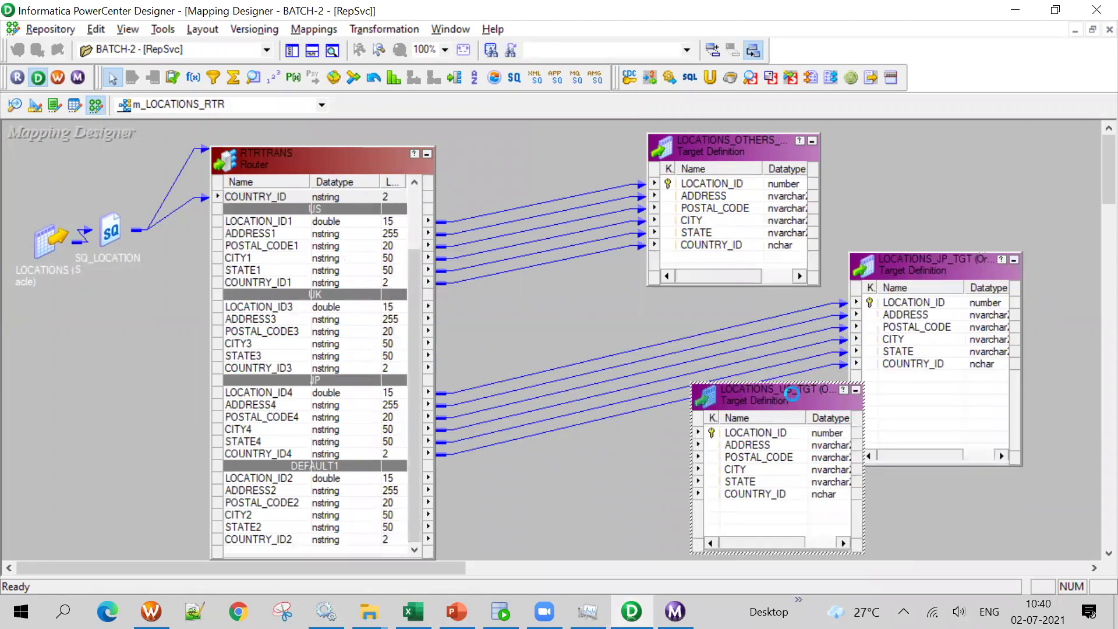
key(Delete)
click(603, 342)
drag(512, 196, 528, 313)
key(Delete)
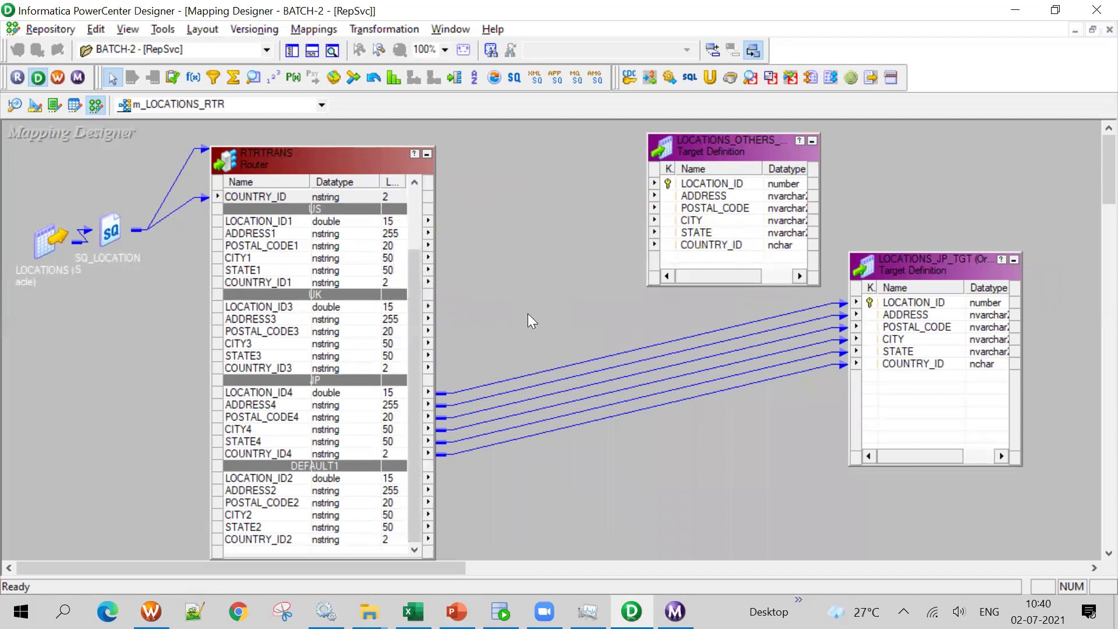
Link the six DEFAULT1 group ports to the LOCATIONS_OTHERS target
drag(731, 160, 657, 437)
drag(353, 158, 382, 130)
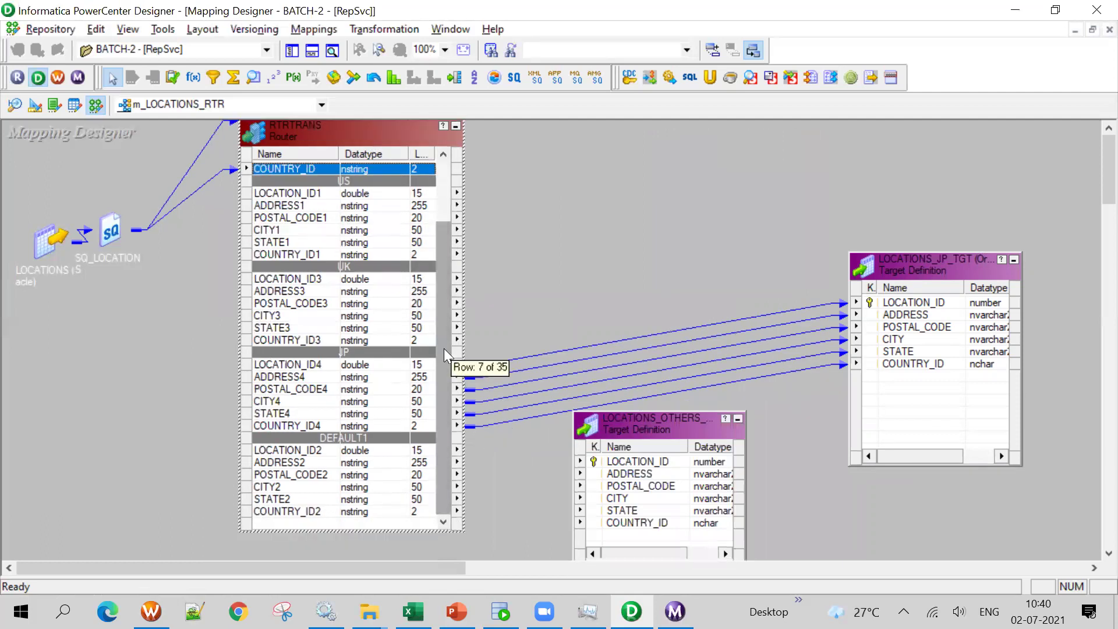
click(311, 451)
shift+click(303, 513)
drag(308, 455, 626, 463)
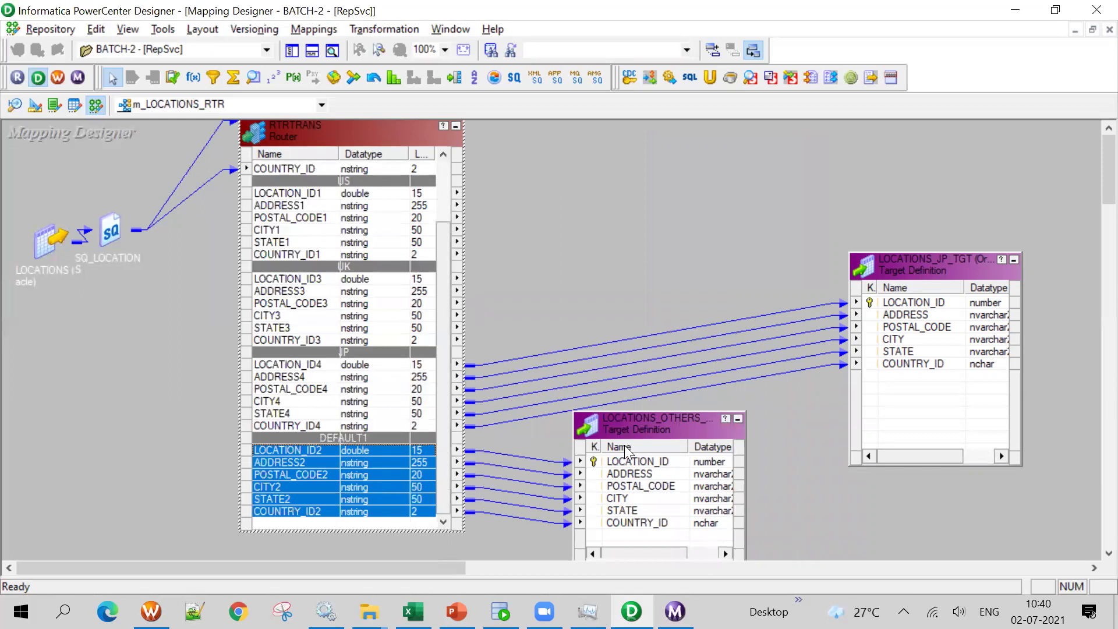
Save the mapping and place the JP target beside the router with the others target below it
key(ctrl+s)
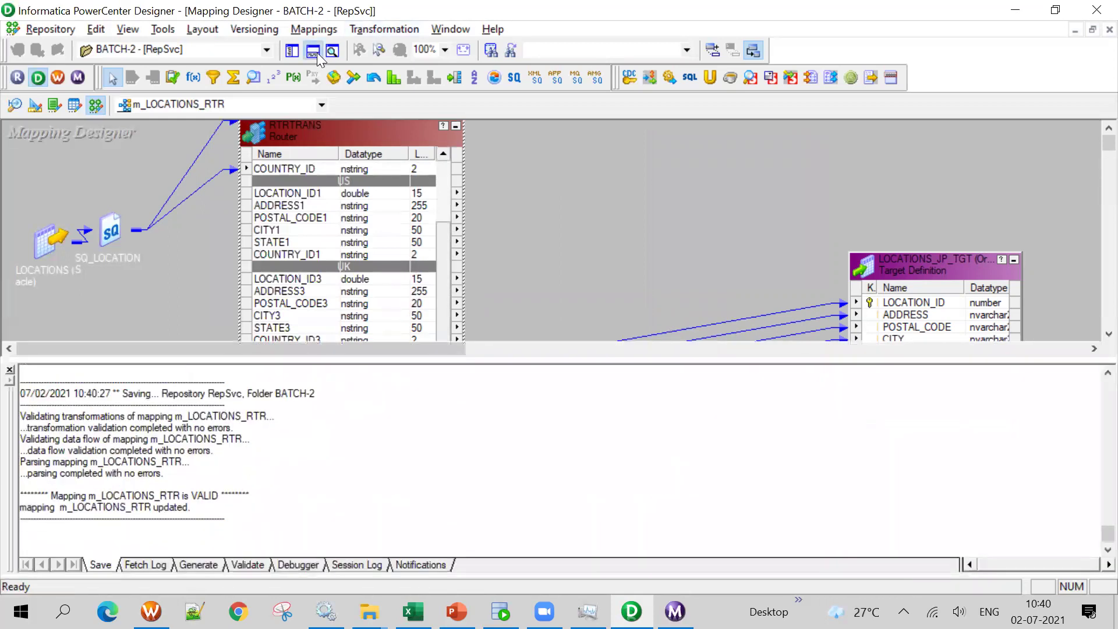
click(317, 53)
click(344, 218)
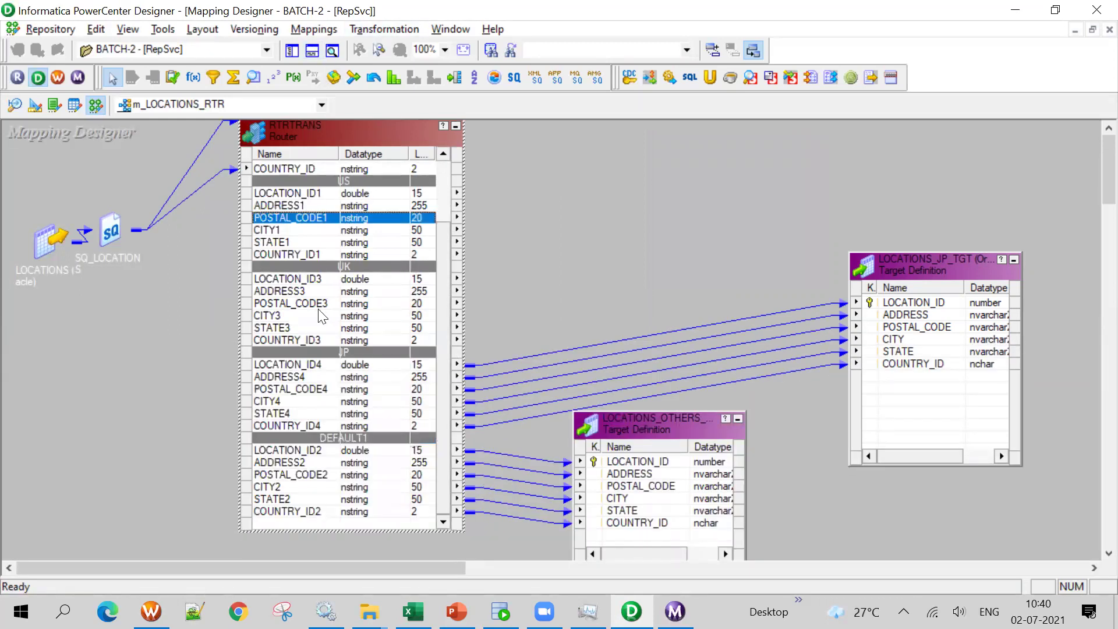
click(292, 242)
drag(920, 269, 718, 161)
drag(699, 419, 774, 391)
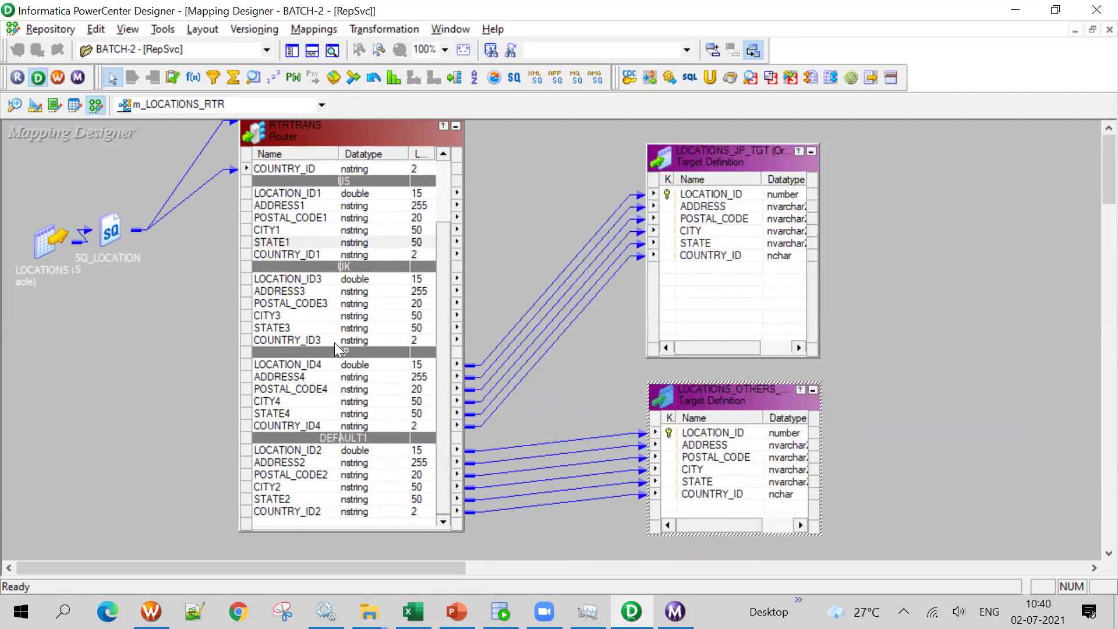
On the OT_TGT worksheet, run the LOCATIONS_JP_TGT and LOCATIONS_OTHERS_TARGET select queries
click(501, 612)
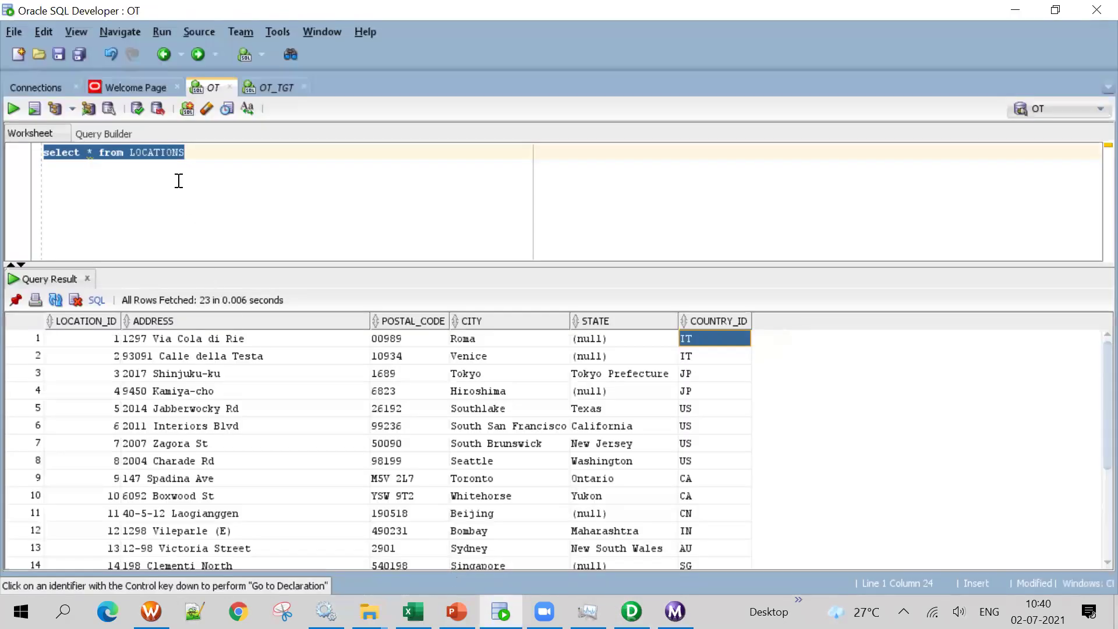
click(130, 85)
click(263, 86)
click(227, 253)
drag(266, 227, 38, 223)
click(14, 107)
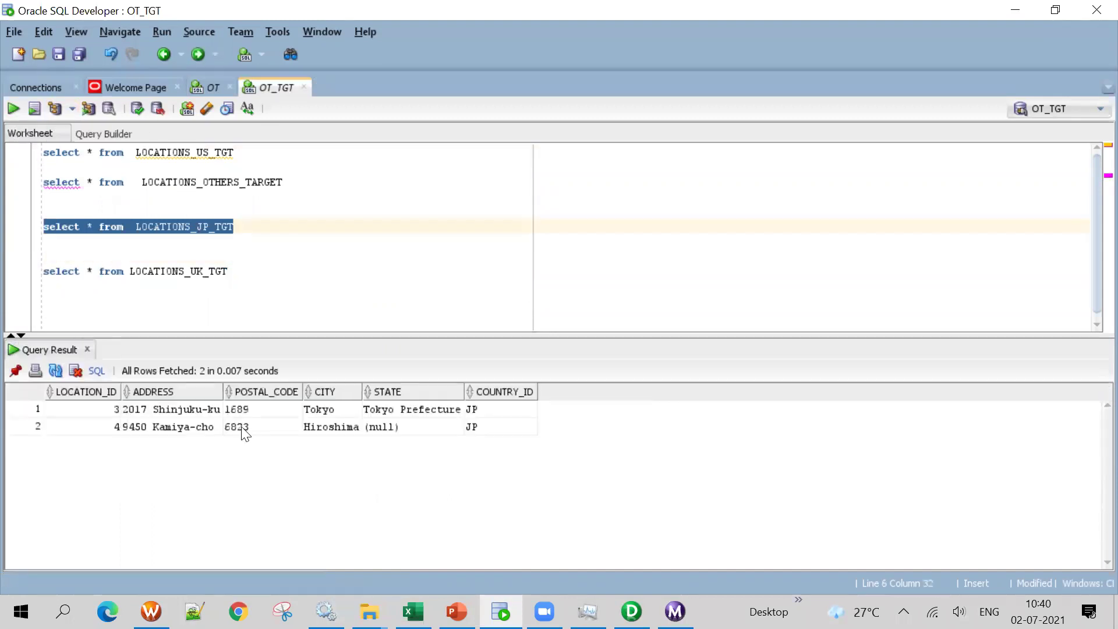
click(239, 212)
drag(297, 182, 39, 182)
click(14, 108)
Compare the 2 JP and 14 others rows with the 23 source LOCATIONS rows, then return to Designer
scroll(216, 504, down, 2)
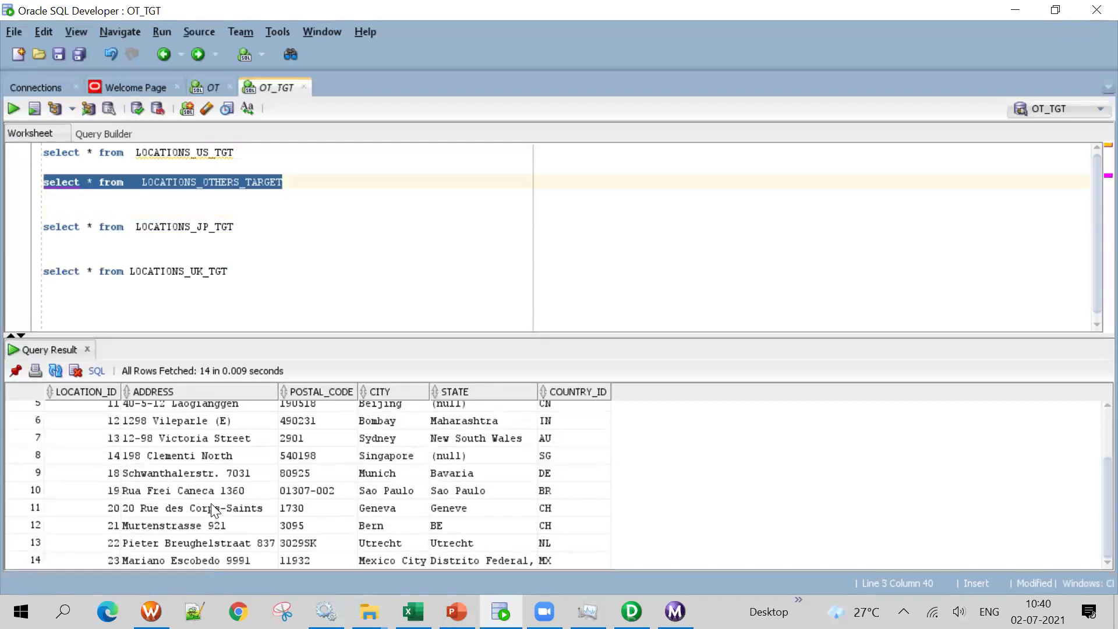
click(215, 86)
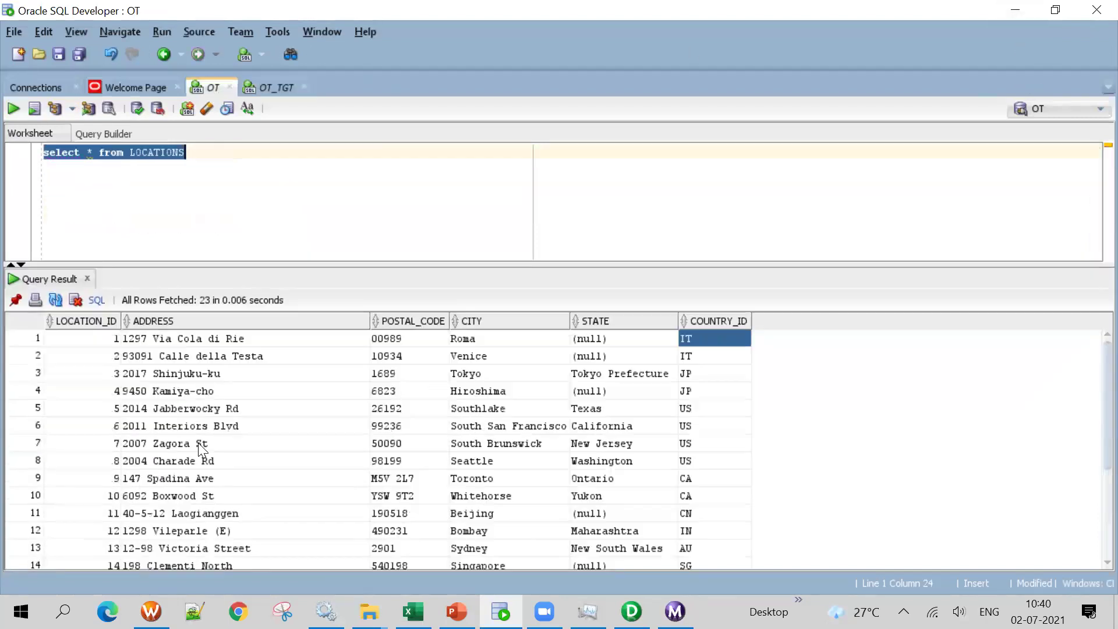
scroll(198, 442, down, 3)
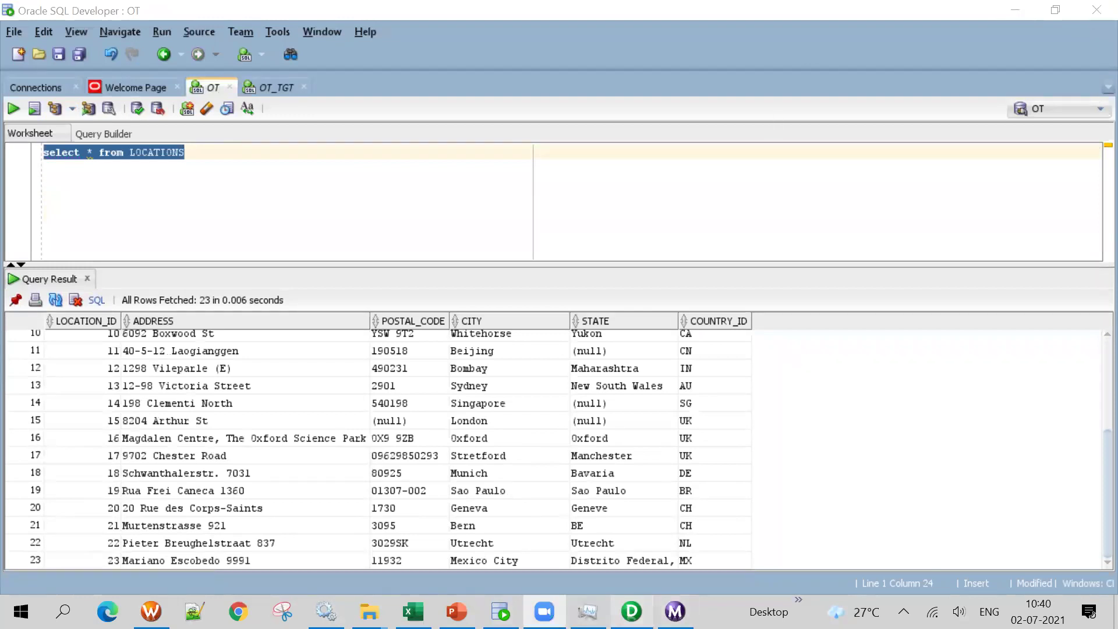
click(631, 611)
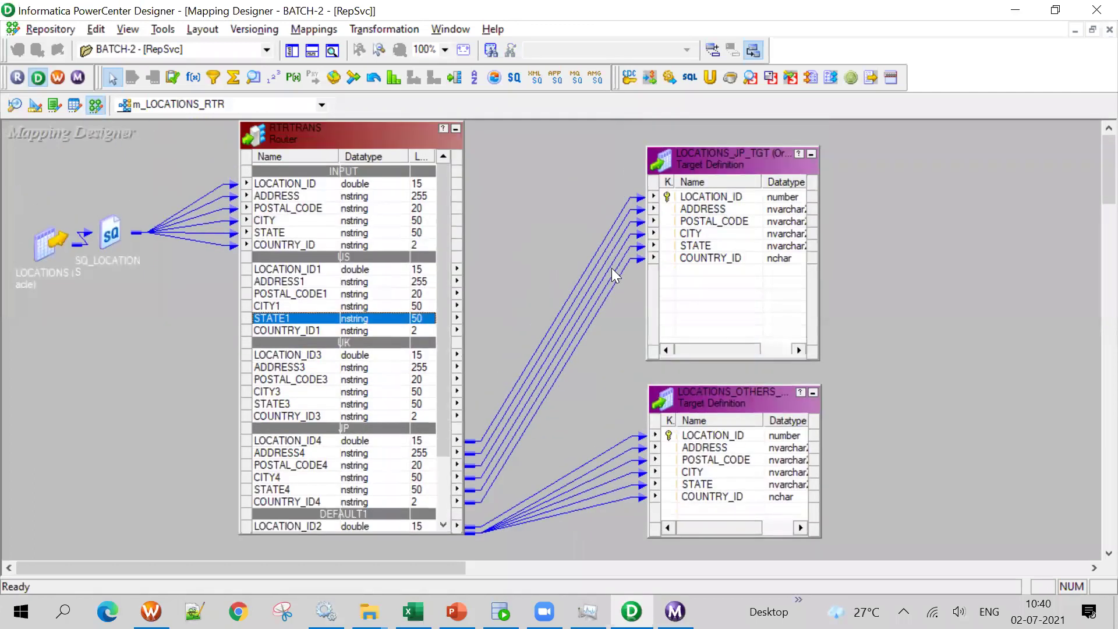
Open RTRTRANS's Groups tab to view the US, UK and JP COUNTRY_ID filter conditions, then close it
drag(439, 293, 435, 374)
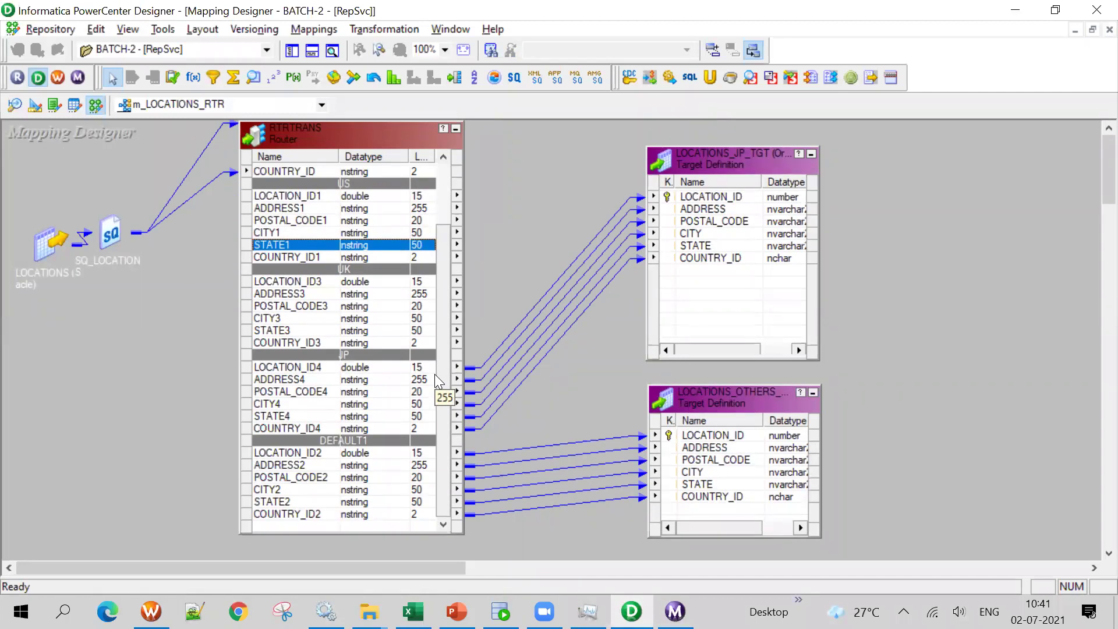
click(315, 284)
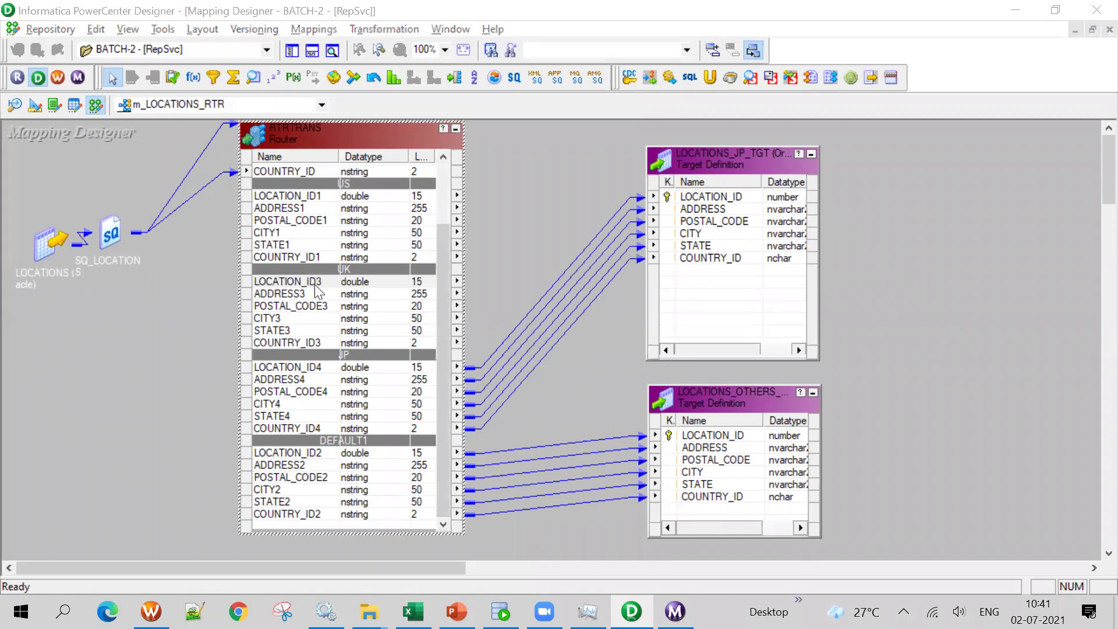
double_click(317, 288)
click(309, 108)
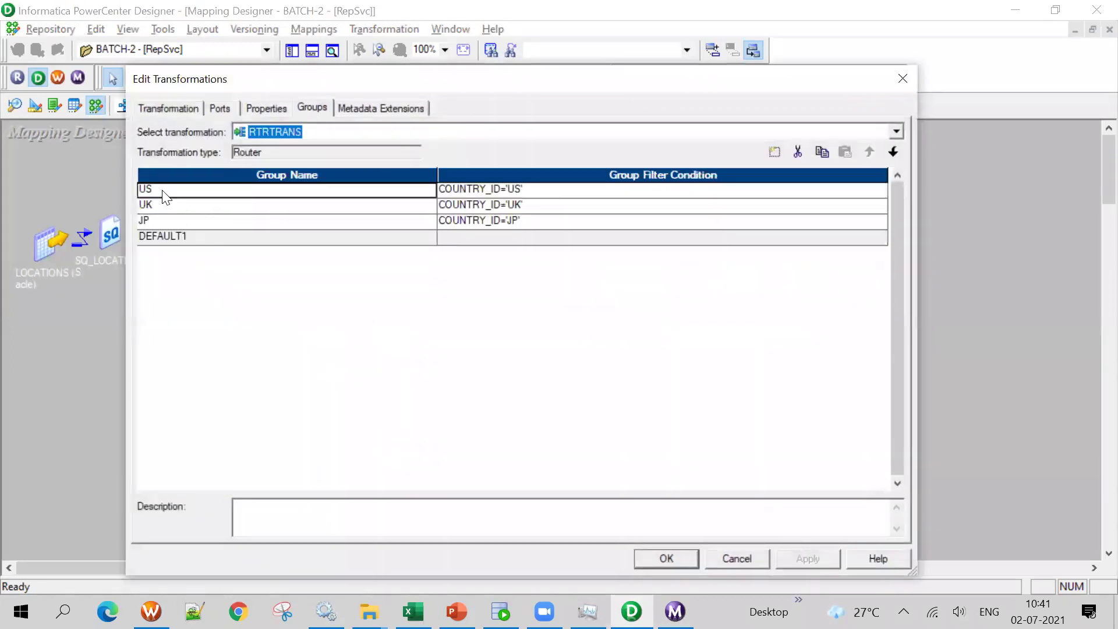
click(725, 556)
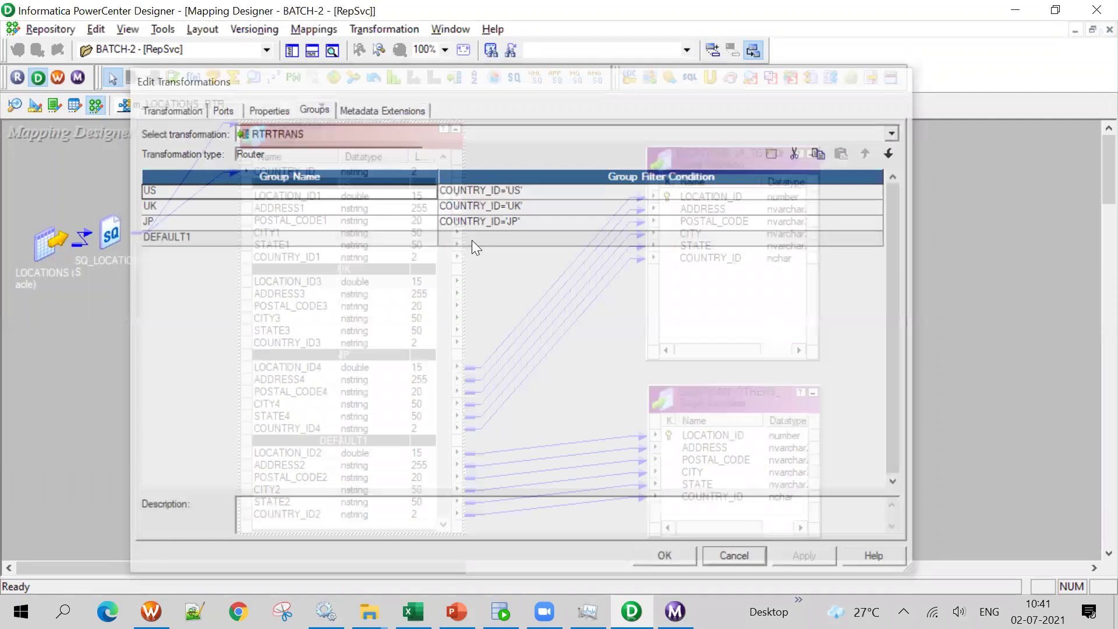
double_click(428, 196)
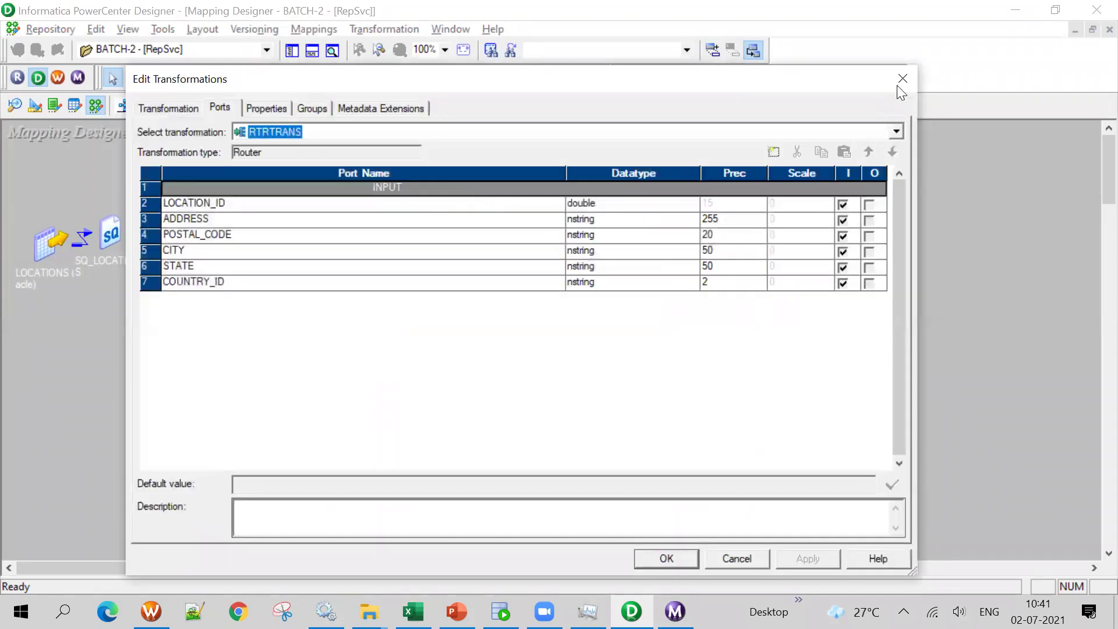
key(Escape)
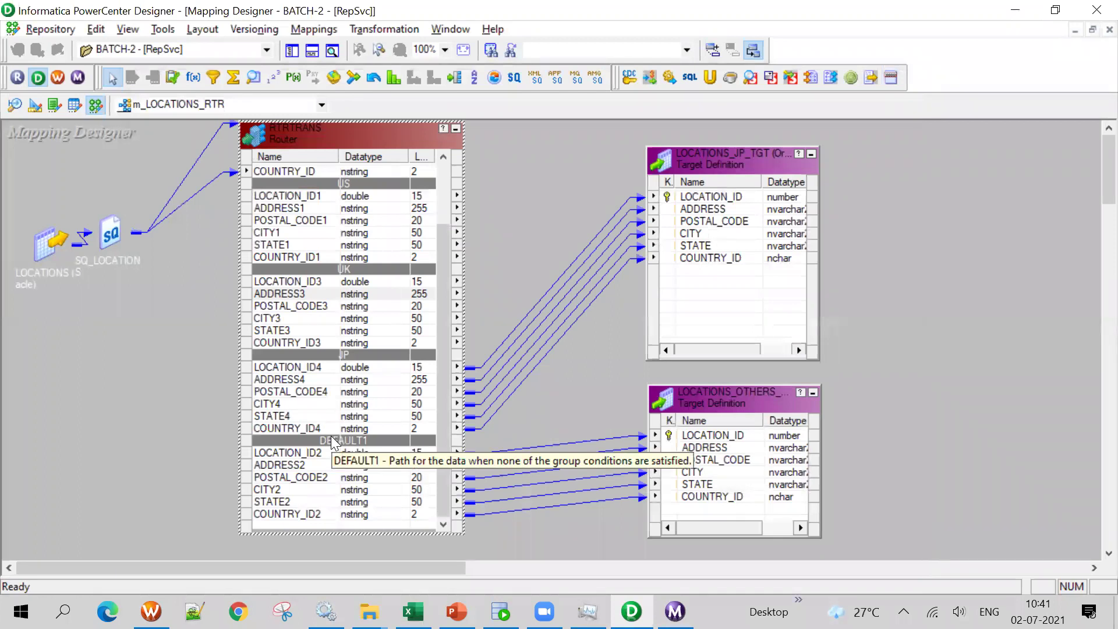
Reopen the router's Groups tab to review the US, UK, JP and DEFAULT1 groups
double_click(273, 205)
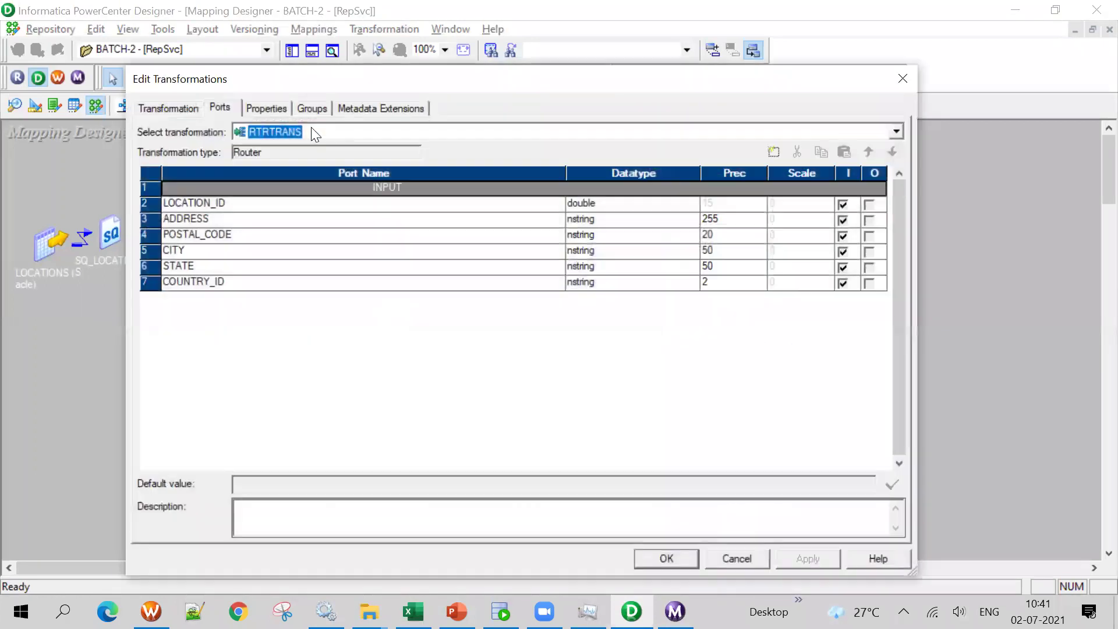
click(312, 107)
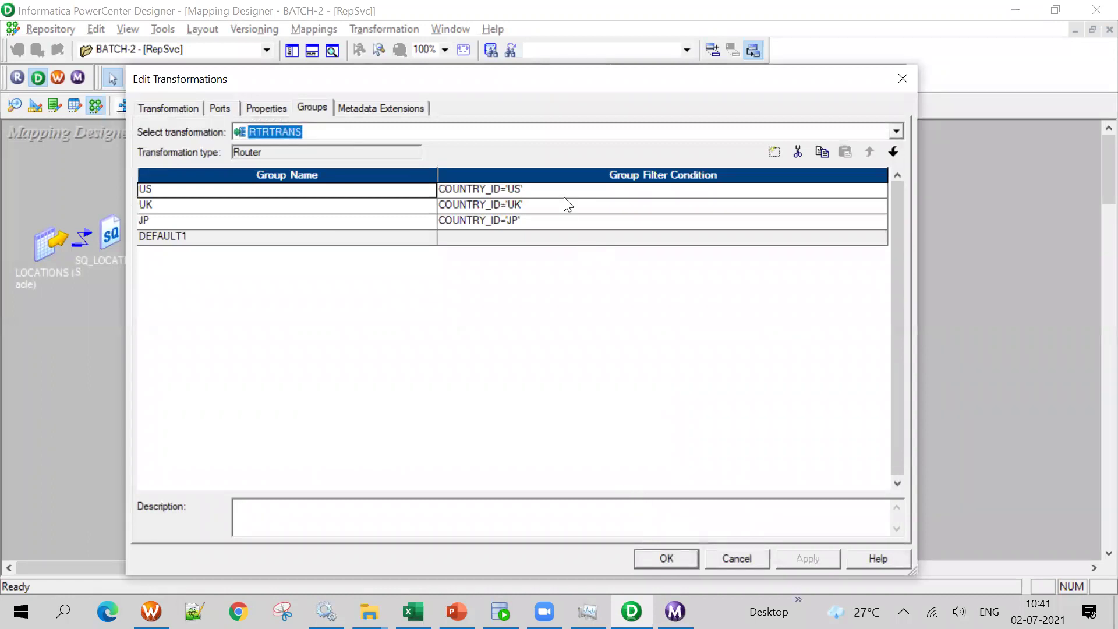
click(666, 559)
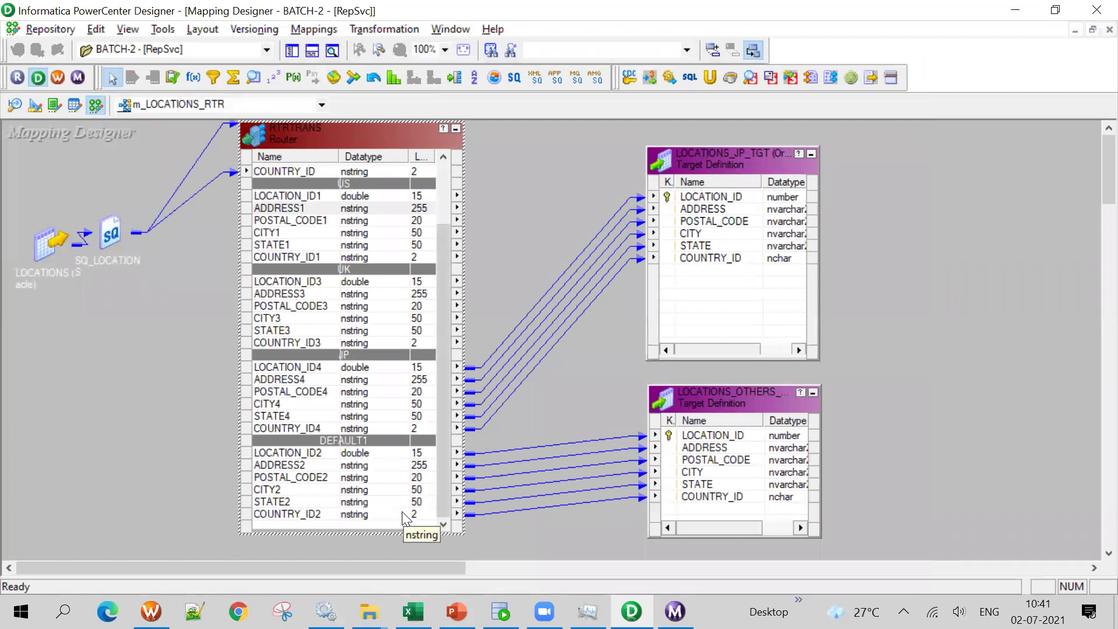
double_click(315, 220)
click(314, 109)
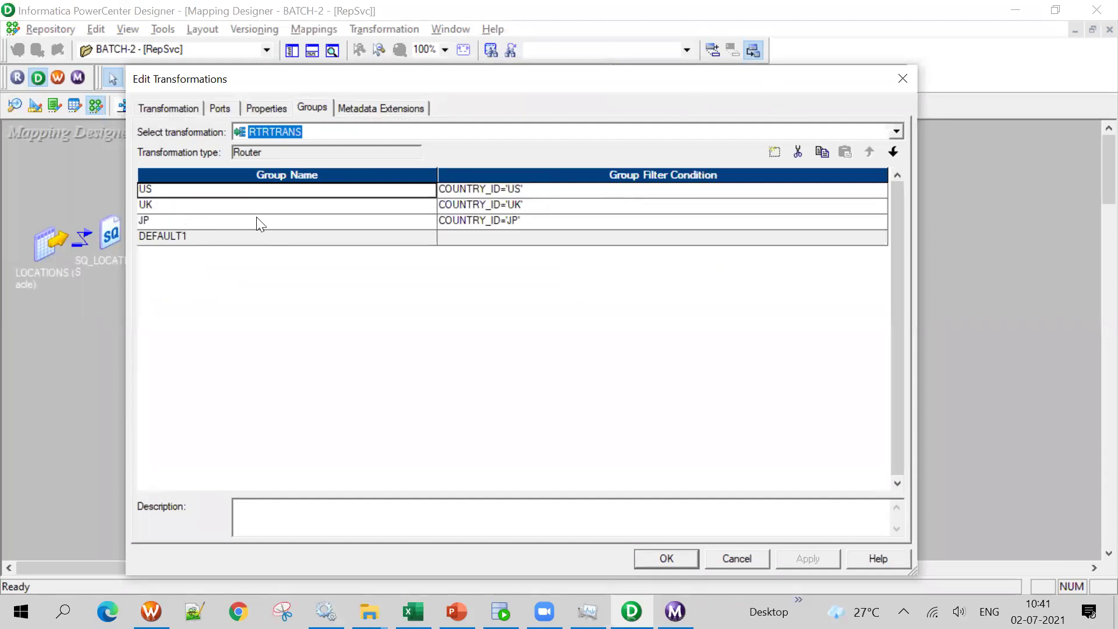
click(901, 79)
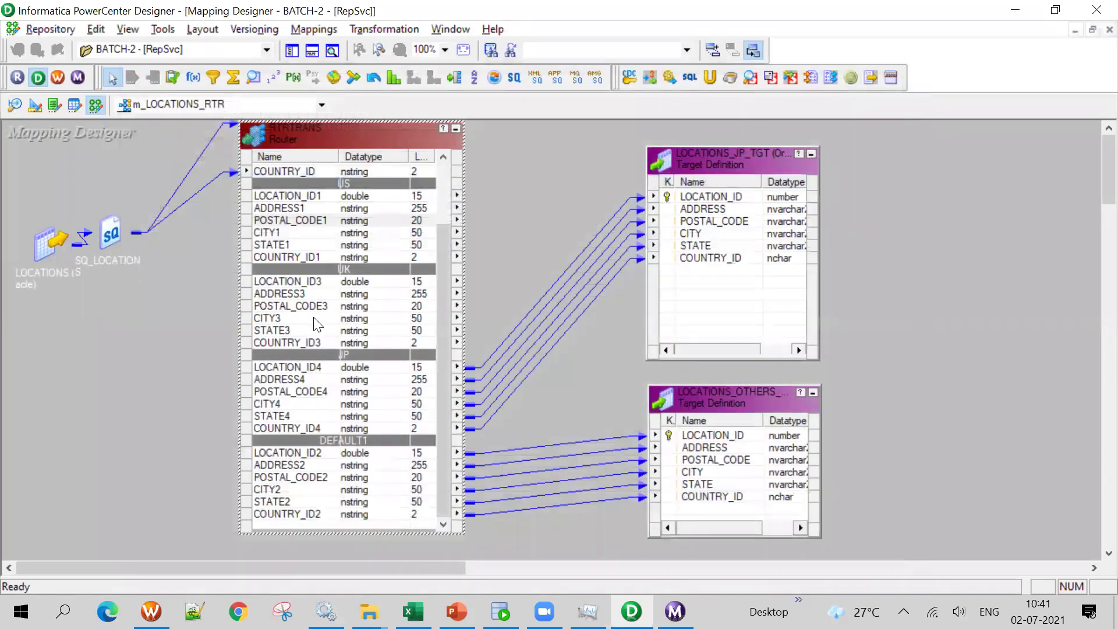
double_click(341, 222)
click(314, 109)
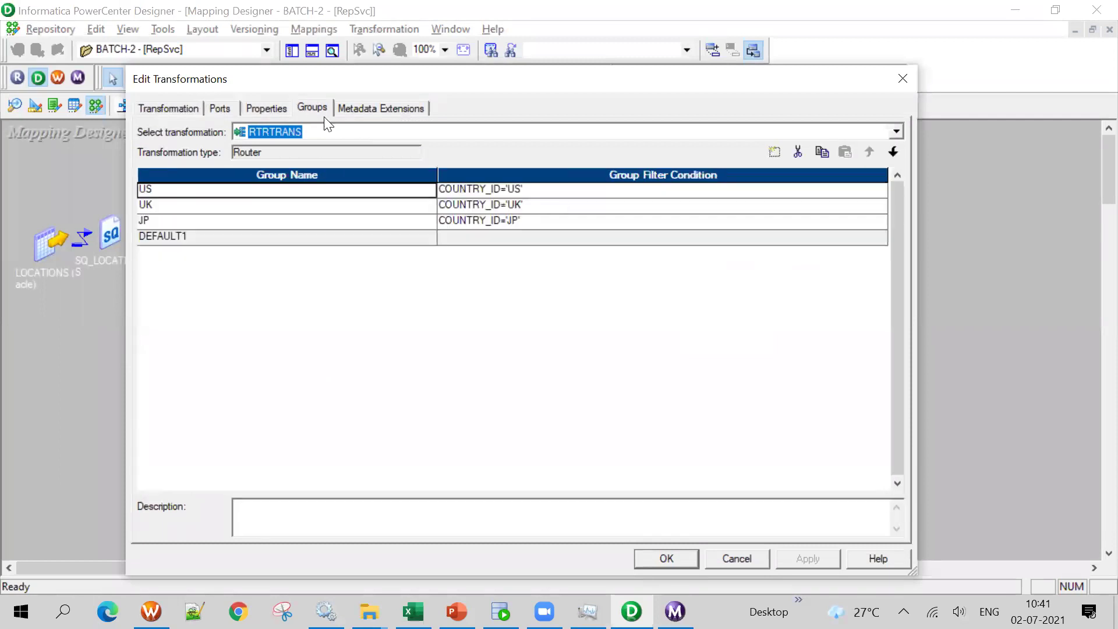
Remove the US and UK groups, tidy the targets, and reopen the router's remaining JP and DEFAULT1 groups
click(796, 152)
click(795, 153)
click(648, 561)
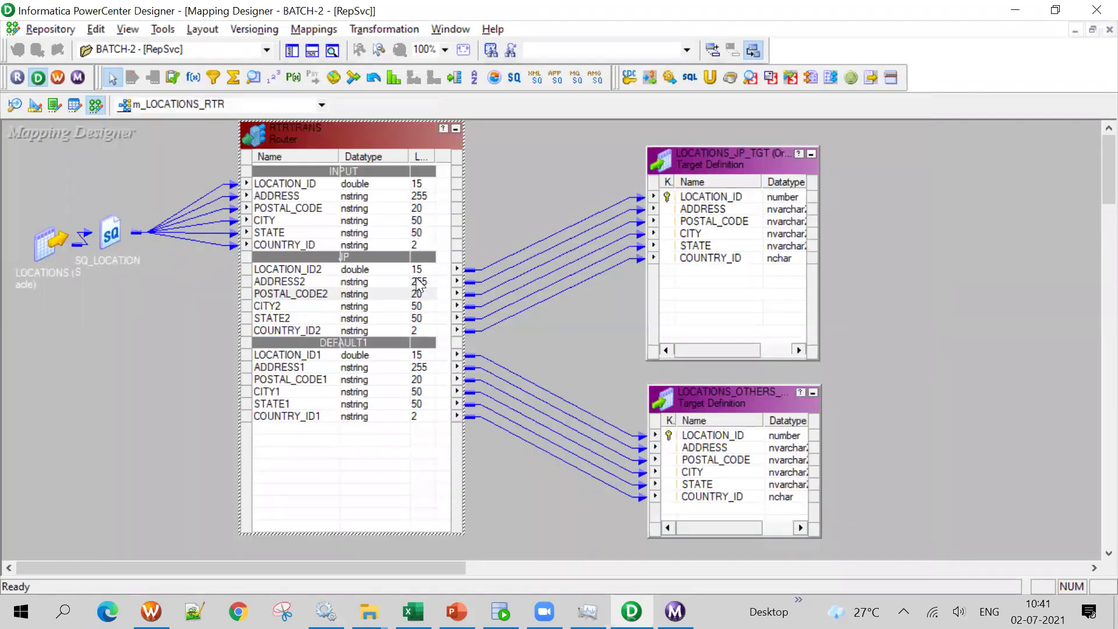
click(303, 282)
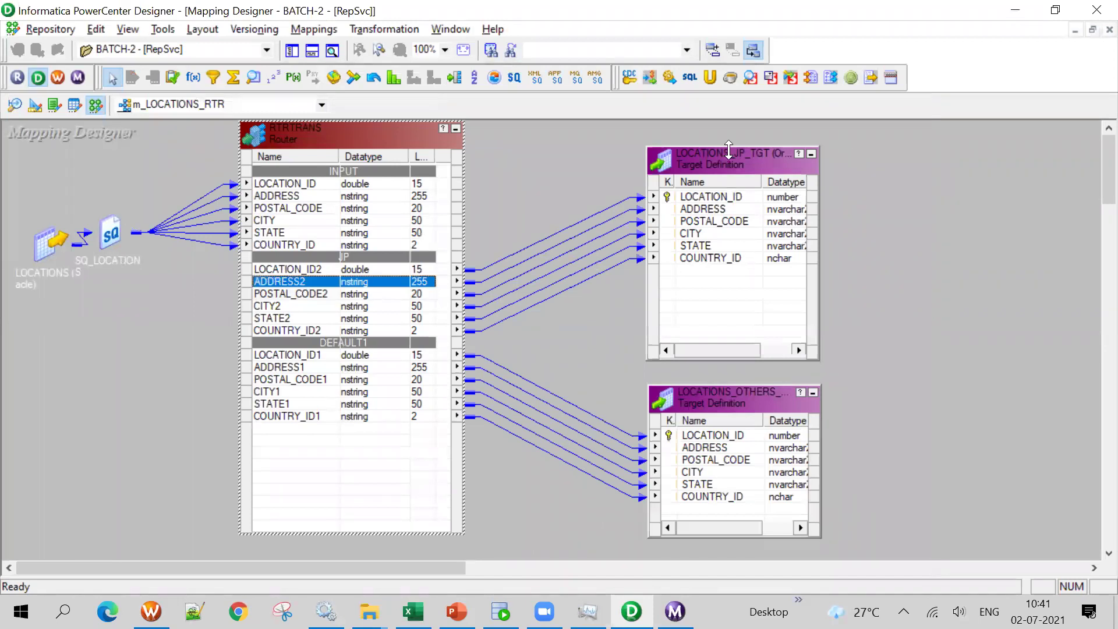
drag(729, 150, 729, 140)
drag(728, 401, 785, 383)
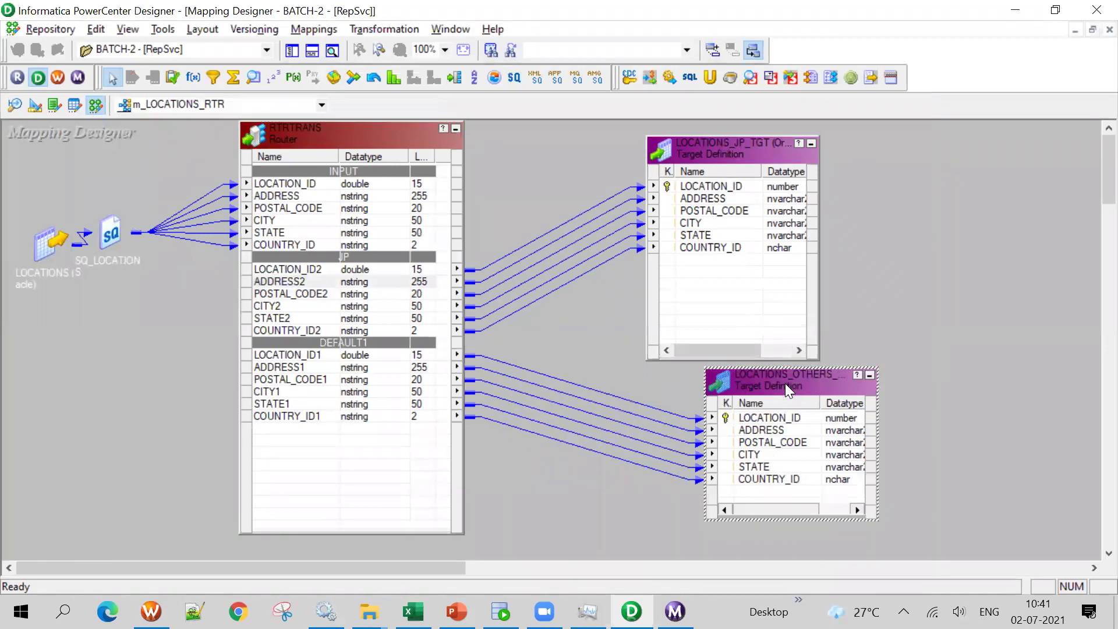
double_click(271, 306)
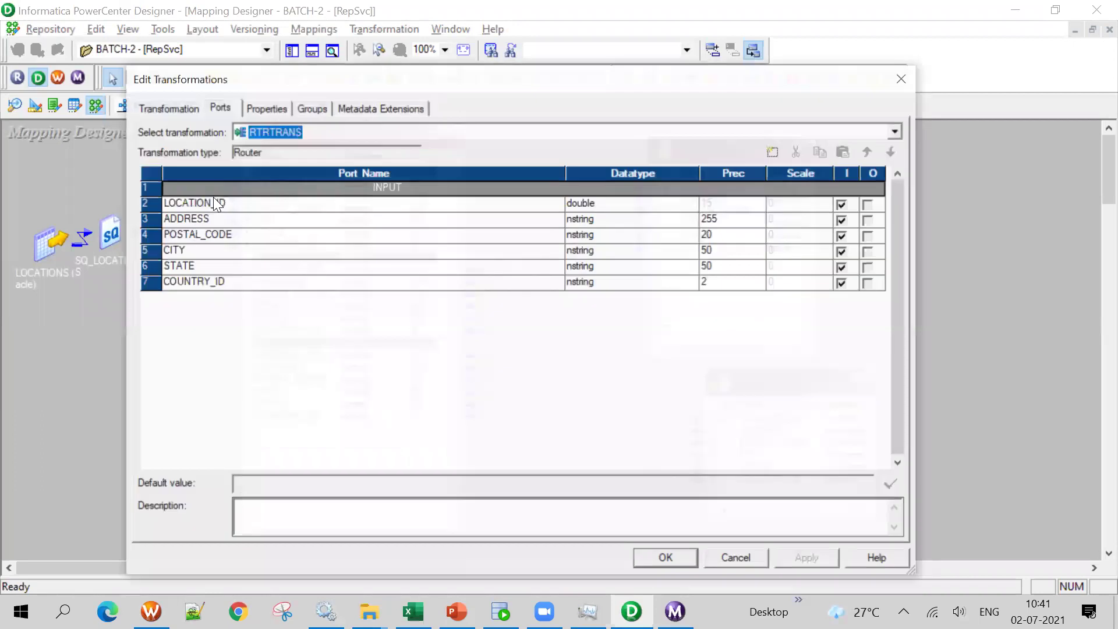
click(303, 112)
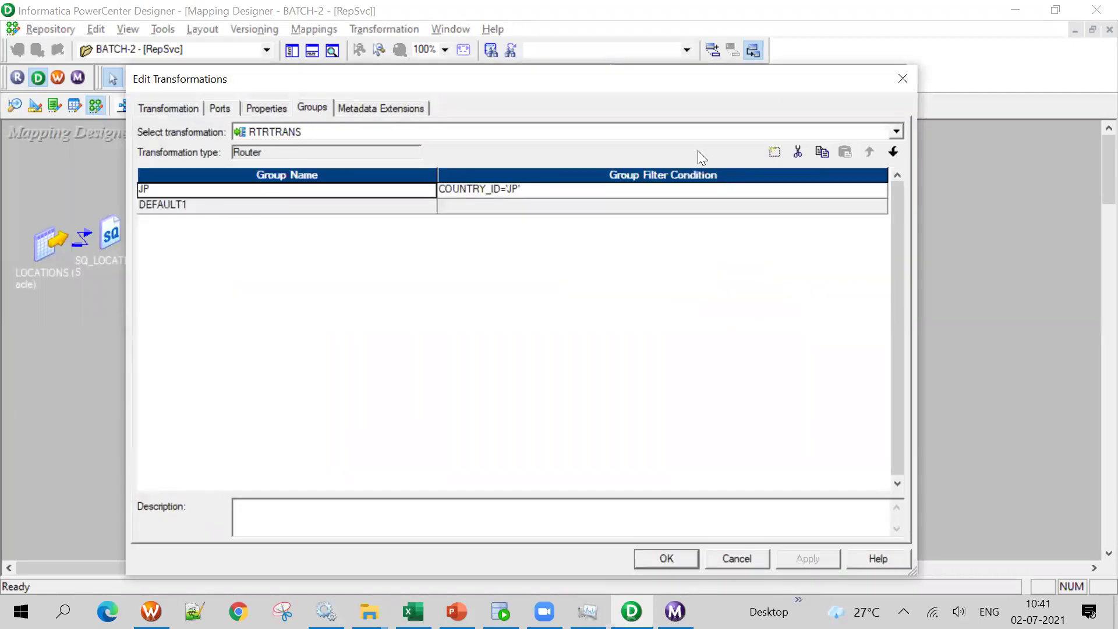
Add two new router groups and name them US and UK
click(775, 152)
click(774, 153)
click(290, 207)
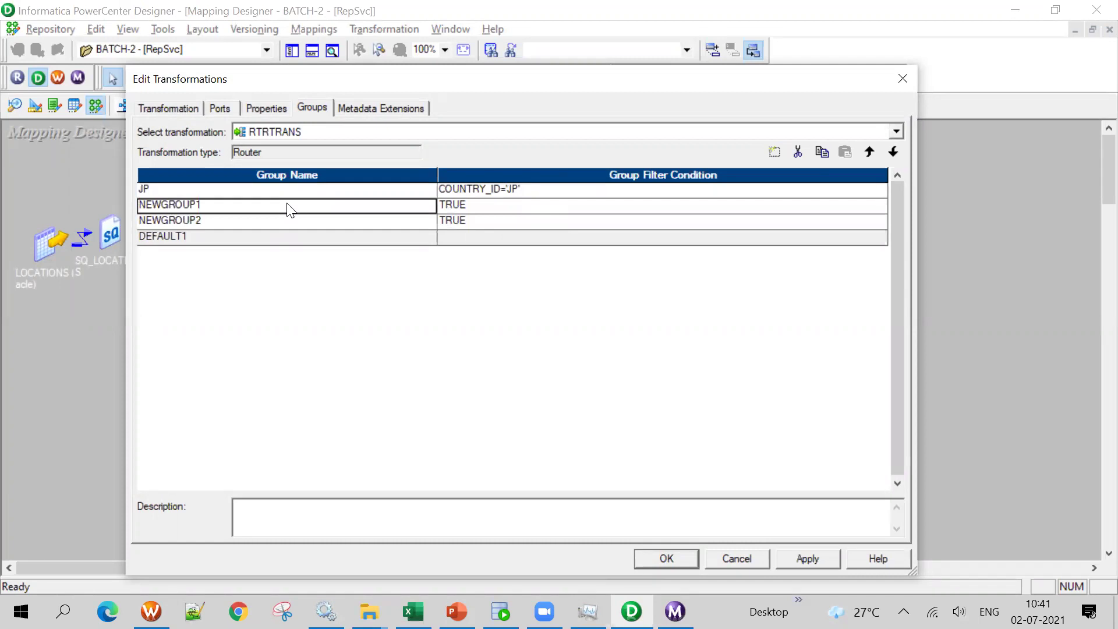
text(us)
text(US)
click(274, 222)
text(UK)
key(Tab)
Set the US group's filter condition to COUNTRY_ID='US'
click(503, 204)
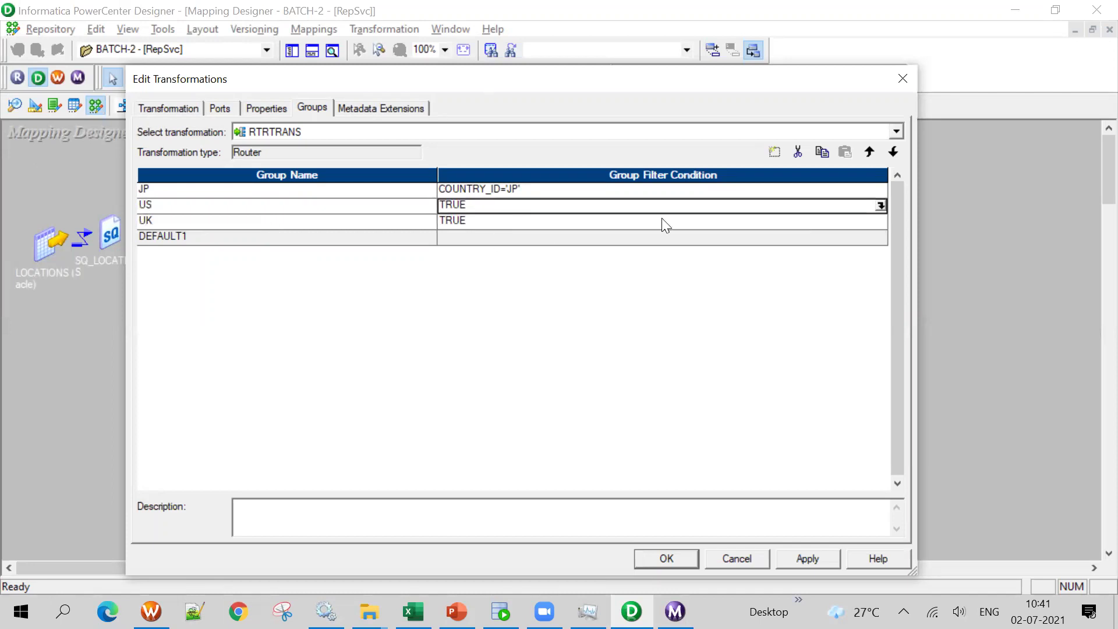
click(537, 189)
click(879, 207)
click(880, 207)
key(BackSpace)
key(BackSpace)
text(P)
text(US')
click(661, 520)
Set the UK group's filter condition to COUNTRY_ID='UK' and apply the group changes
click(777, 221)
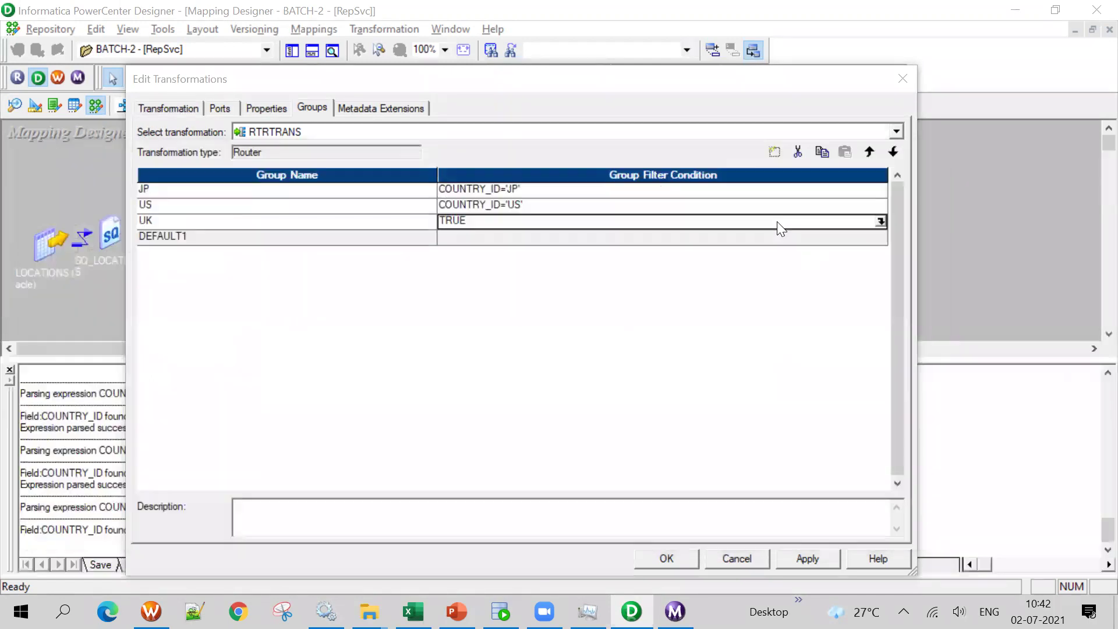
click(881, 221)
key(ctrl+v)
text(JP)
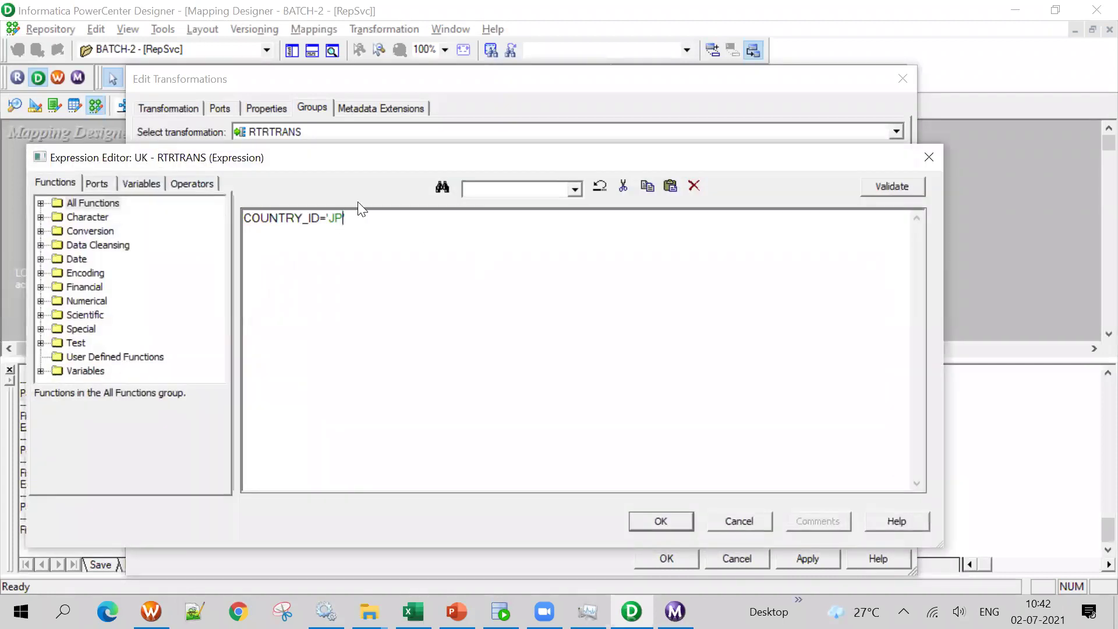
text(UK')
click(661, 521)
click(670, 556)
click(318, 52)
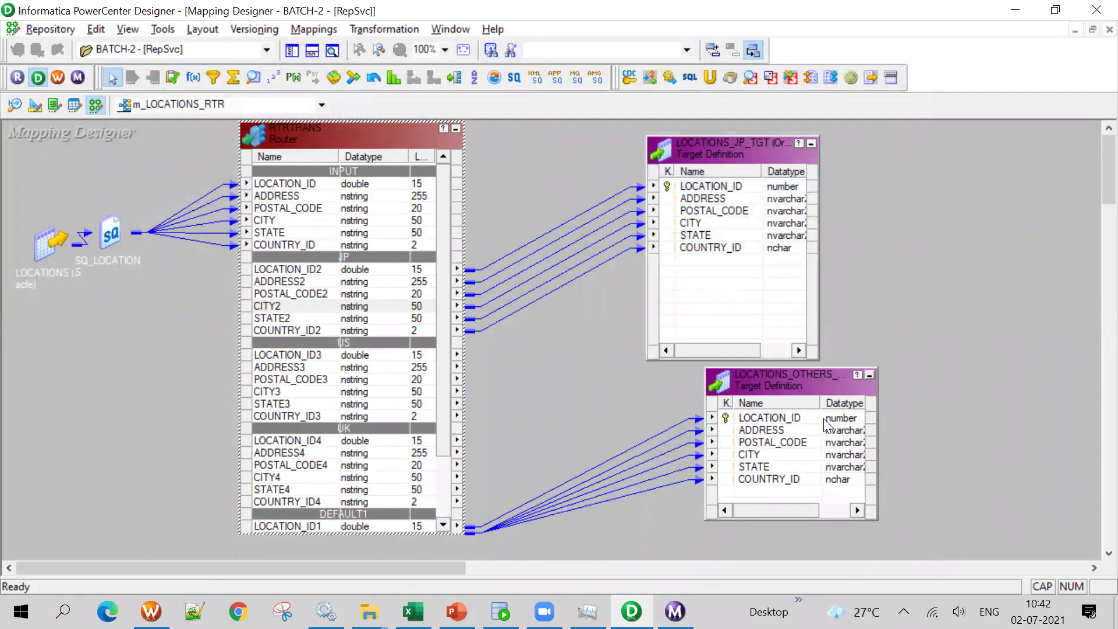
Move the others target down-left and recheck the router's groups and conditions
drag(800, 382, 717, 412)
click(301, 451)
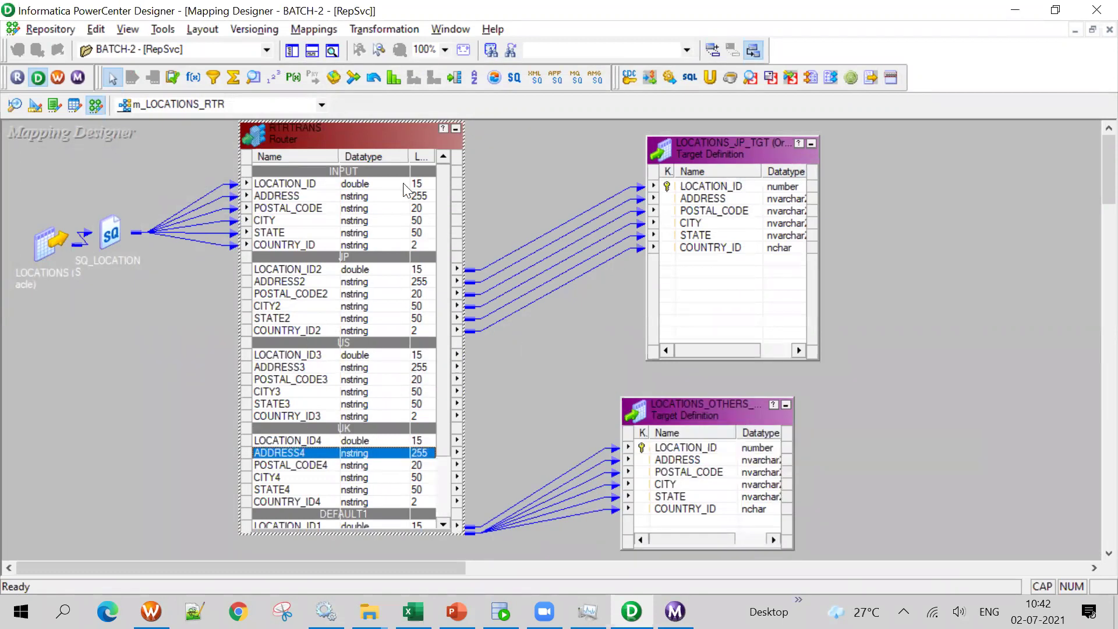
double_click(362, 137)
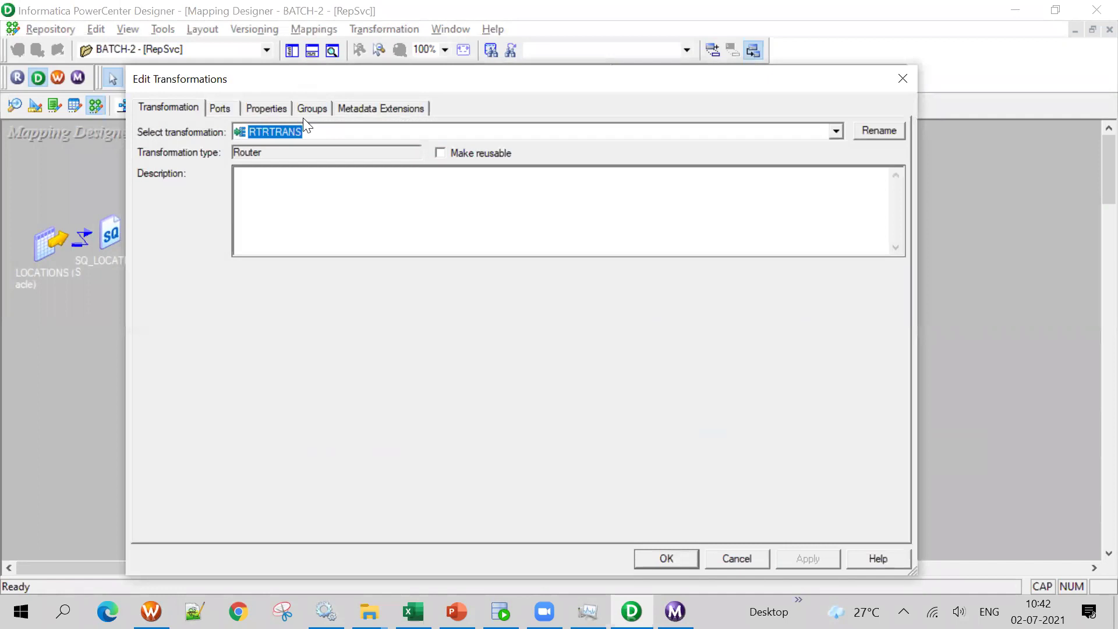
click(312, 108)
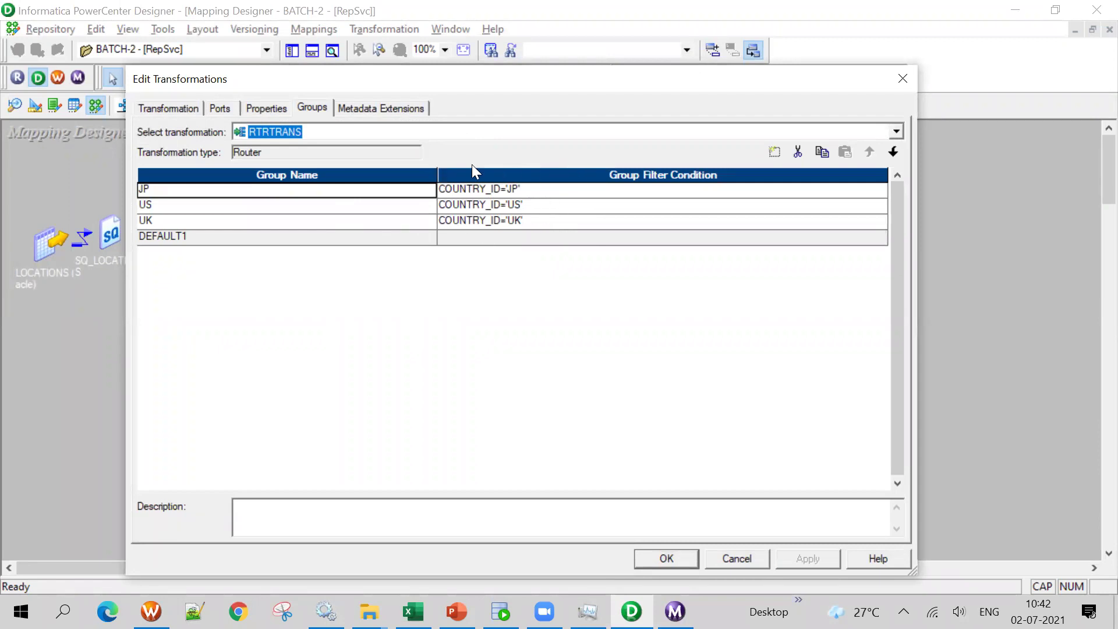
click(653, 552)
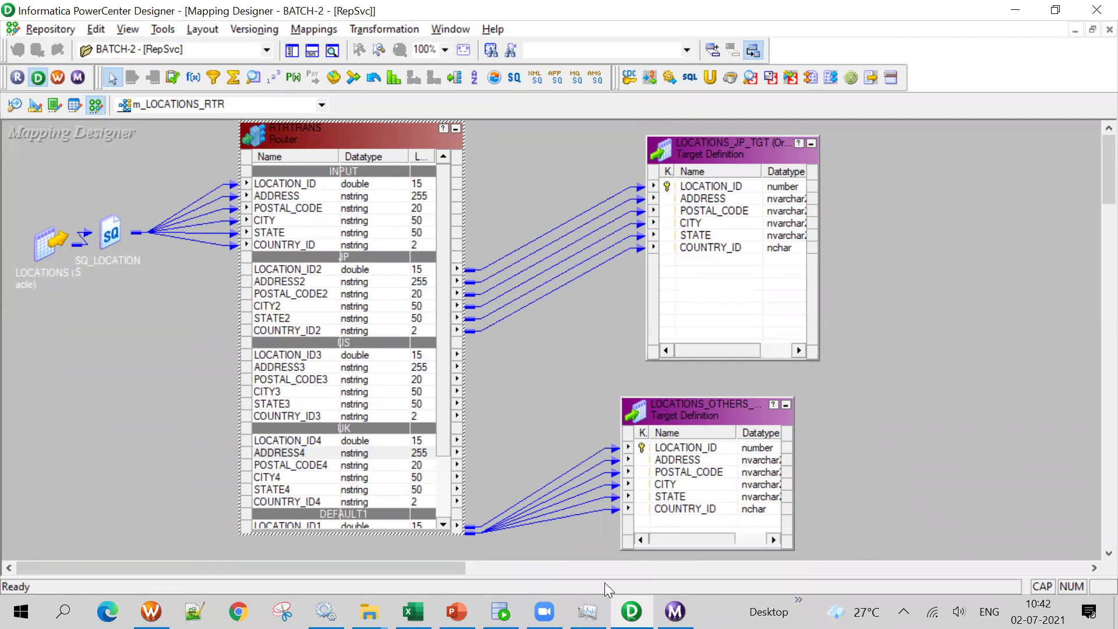
Show PowerPoint slide 9, 'DIFFERENCE FILTER & ROUTER', and scroll through its comparison table
click(457, 611)
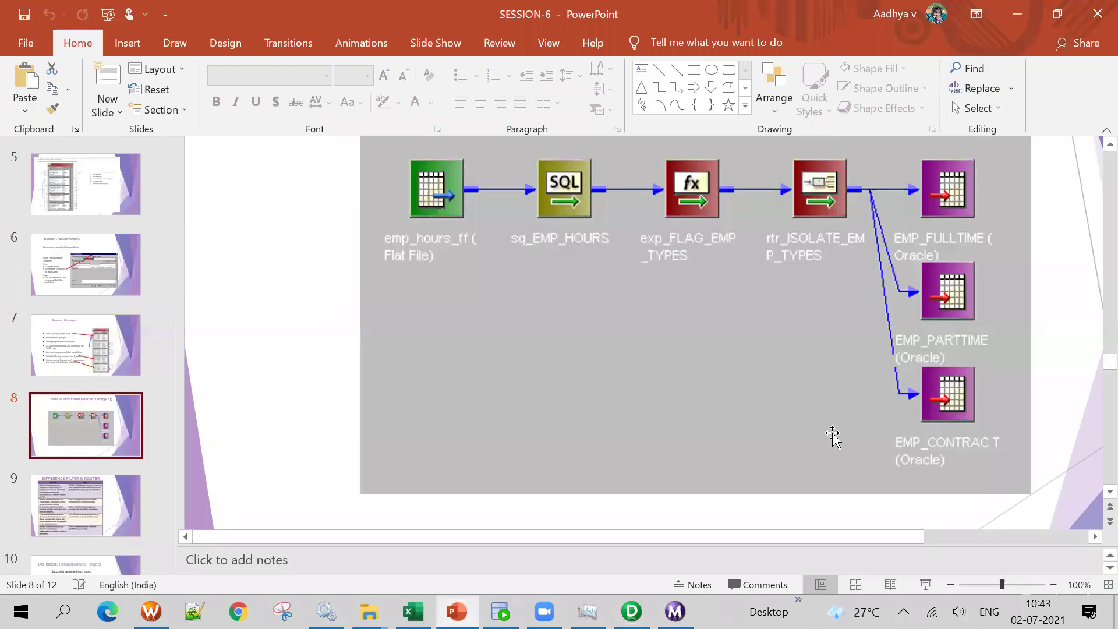
click(96, 511)
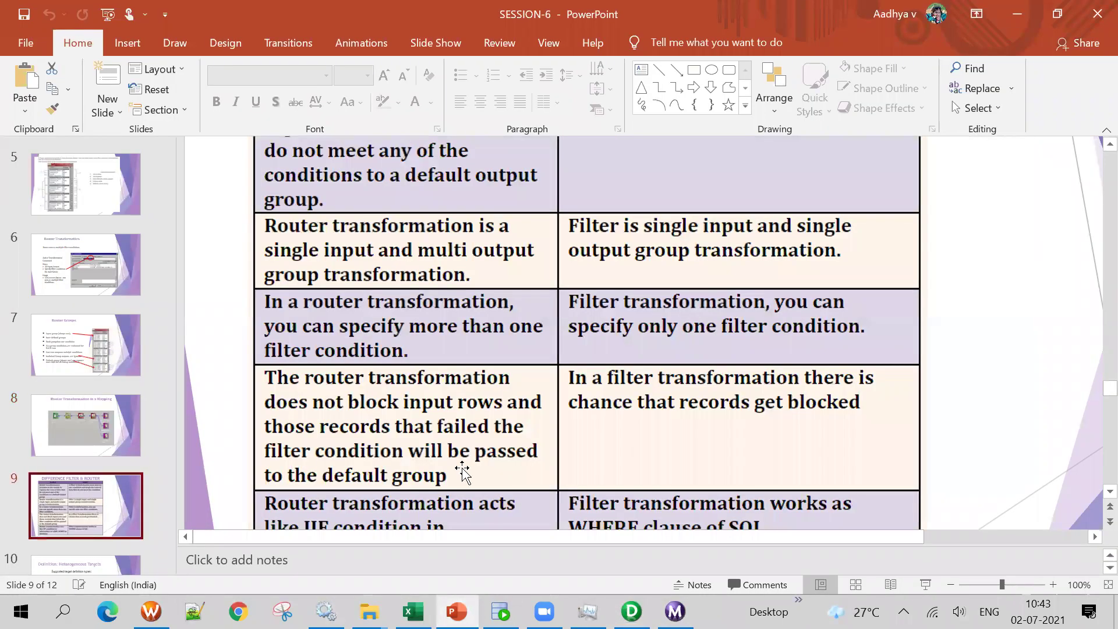
scroll(646, 291, down, 2)
scroll(642, 284, down, 1)
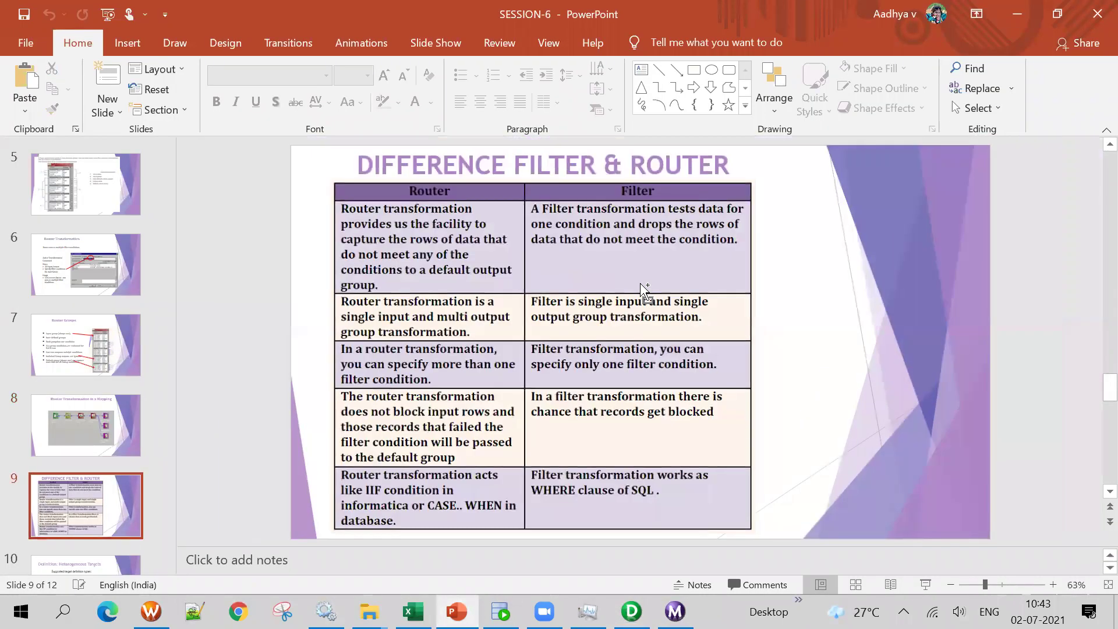
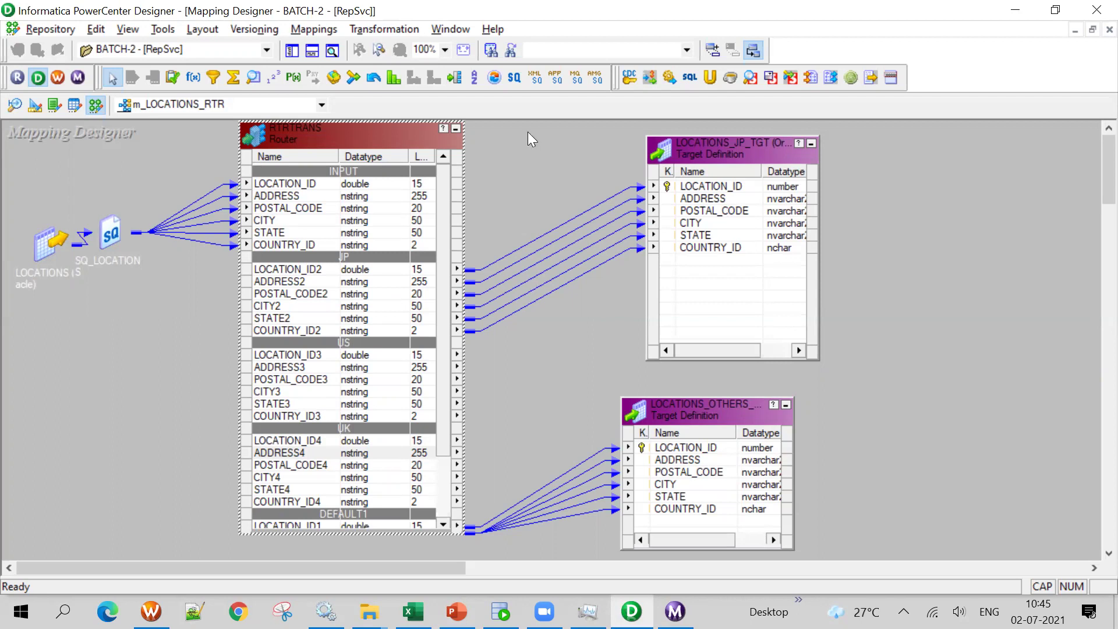
Deselect the mapping and highlight the source and target table names in the Excel SESSION-6 document
click(804, 322)
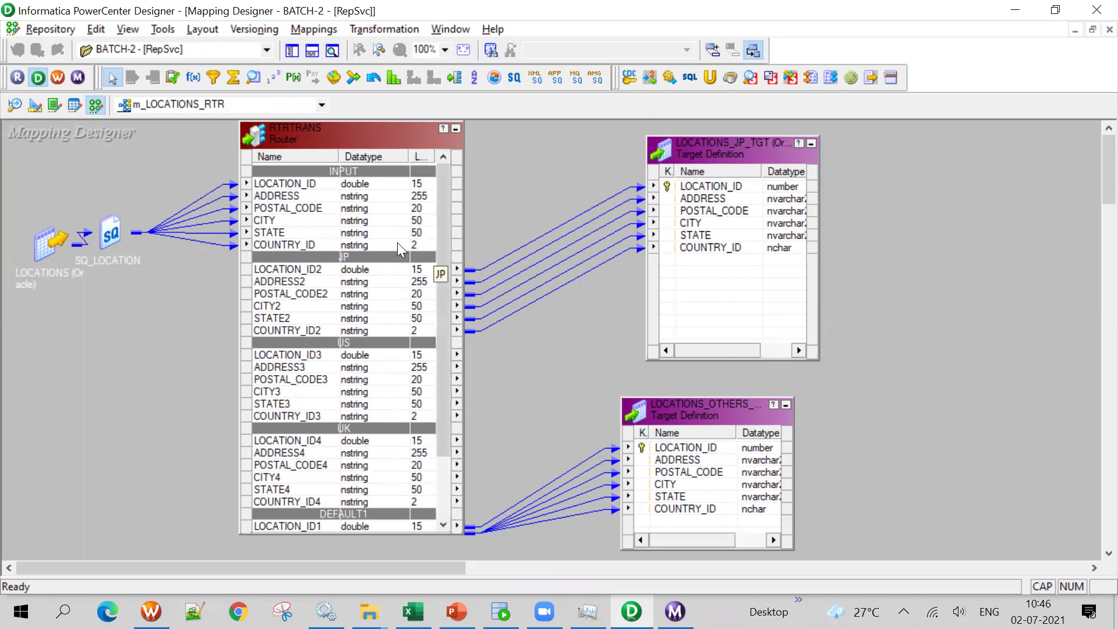
click(413, 610)
click(213, 366)
drag(138, 272, 370, 302)
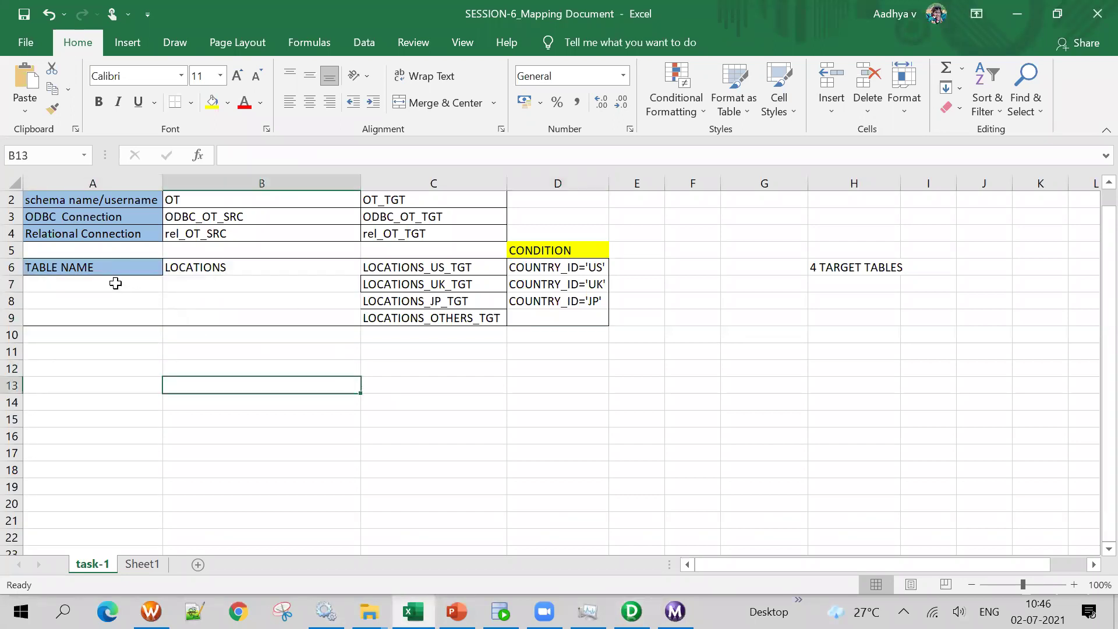
Point out the LOCATIONS source, the four target table names and the country conditions column
click(218, 266)
drag(459, 268, 482, 347)
click(692, 368)
drag(569, 250, 570, 338)
click(765, 351)
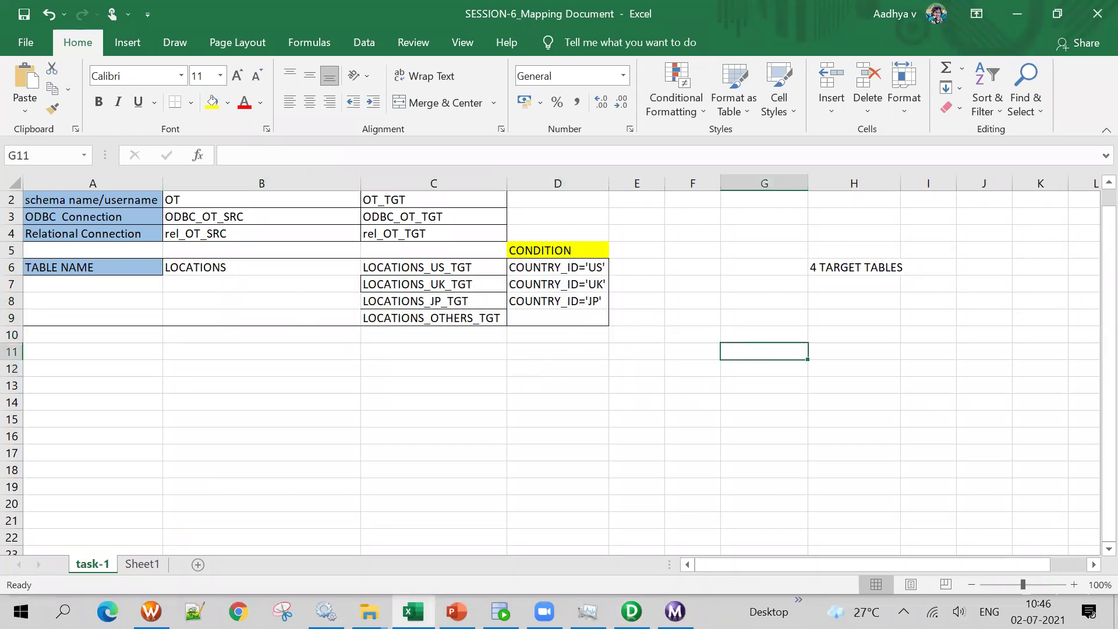
Show the Router Transformation slide (slide 6) in the PowerPoint deck
click(632, 611)
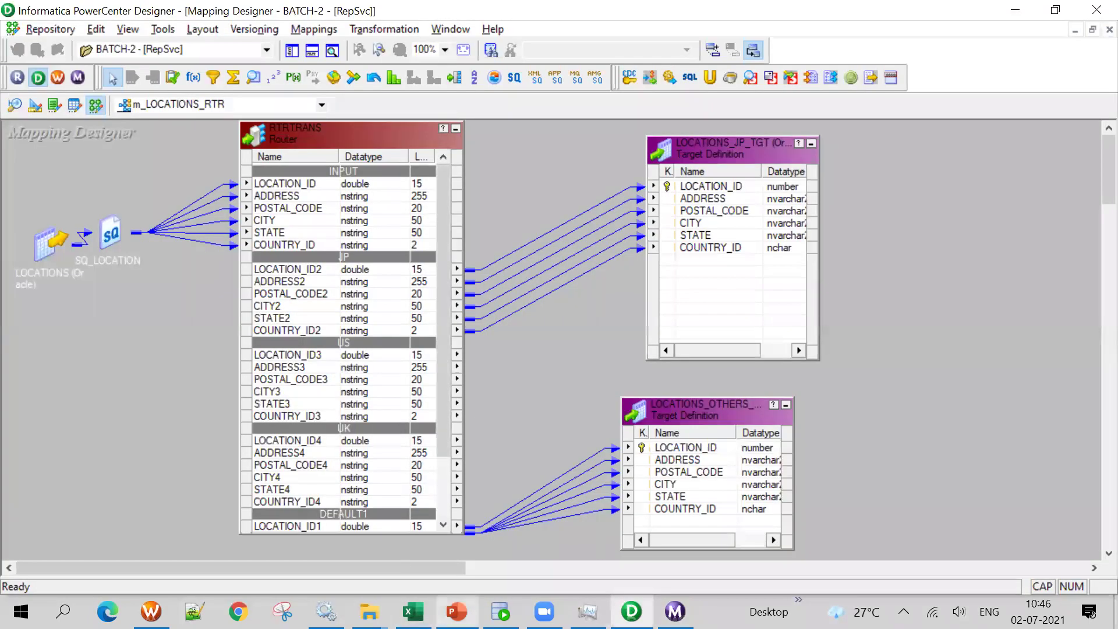
click(456, 611)
click(82, 528)
Advance the deck to the 'Definition: Heterogeneous Targets' slide
key(Down)
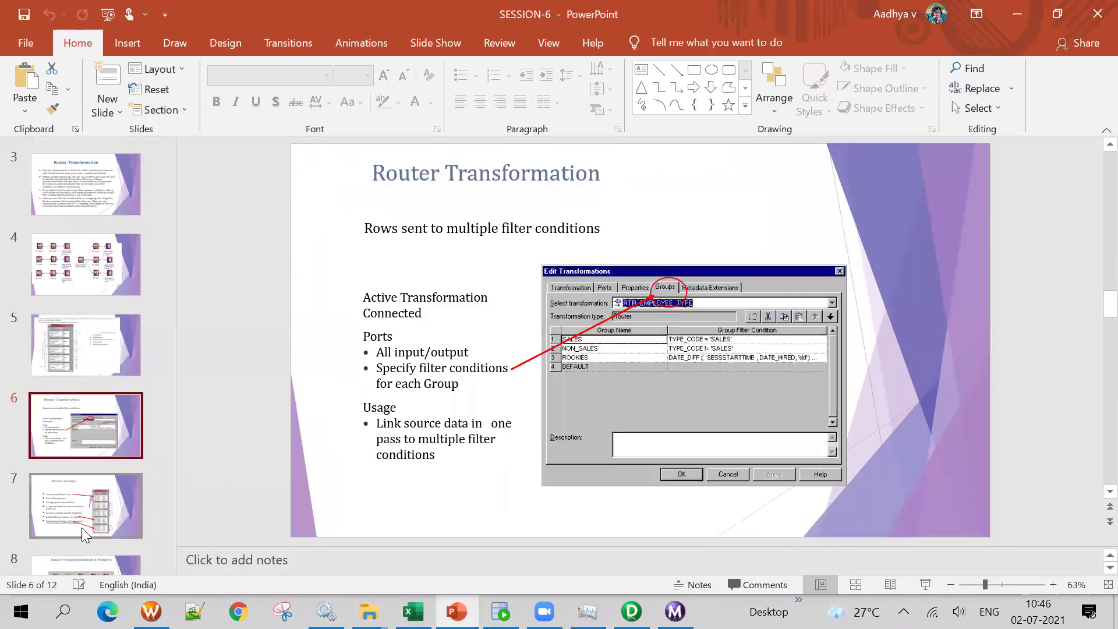
key(Down)
key(Down)
key(Down)
key(Down)
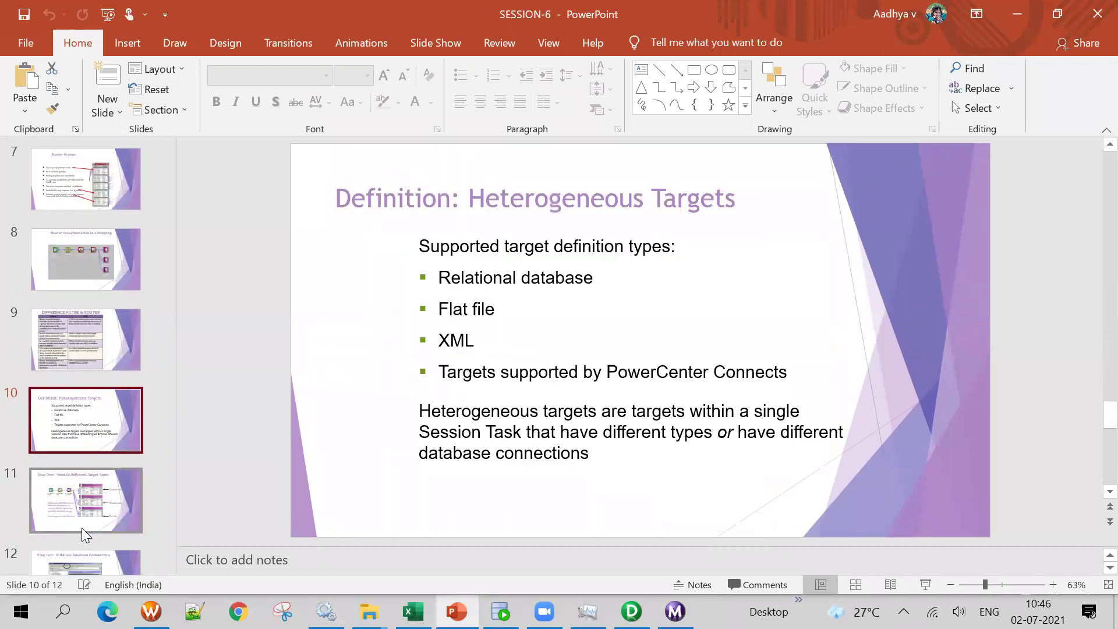
key(Up)
key(Down)
Nudge LOCATIONS_JP_TGT slightly left in the Designer mapping
click(1017, 14)
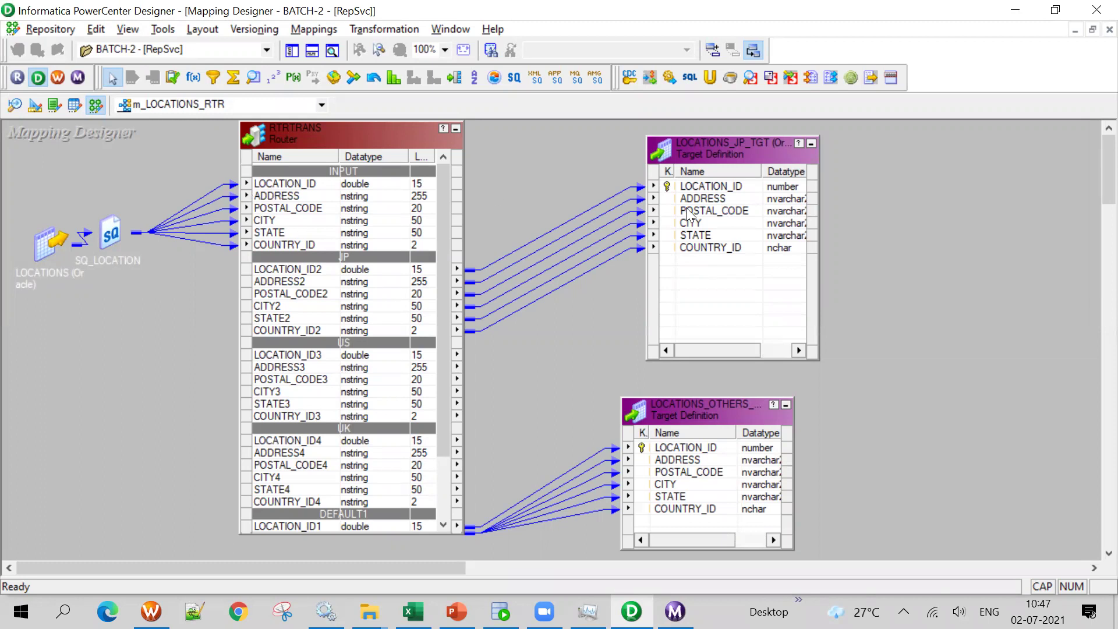
click(739, 155)
drag(737, 150, 707, 156)
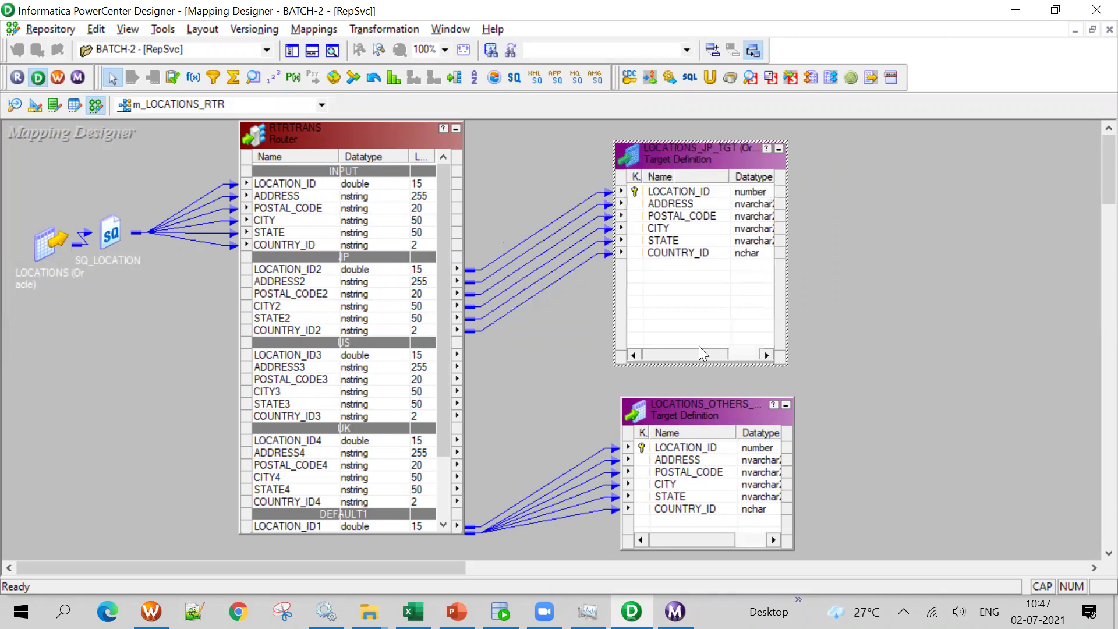
Highlight the target types list, 'XML' and 'Targets' on the Heterogeneous Targets slide
click(457, 612)
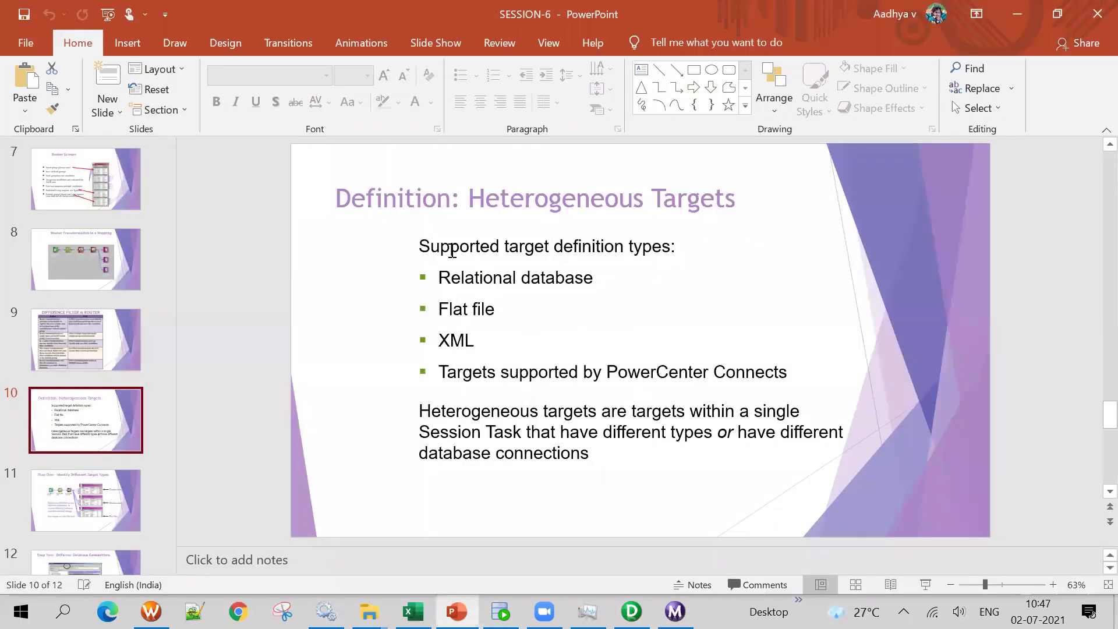
triple_click(473, 274)
double_click(456, 340)
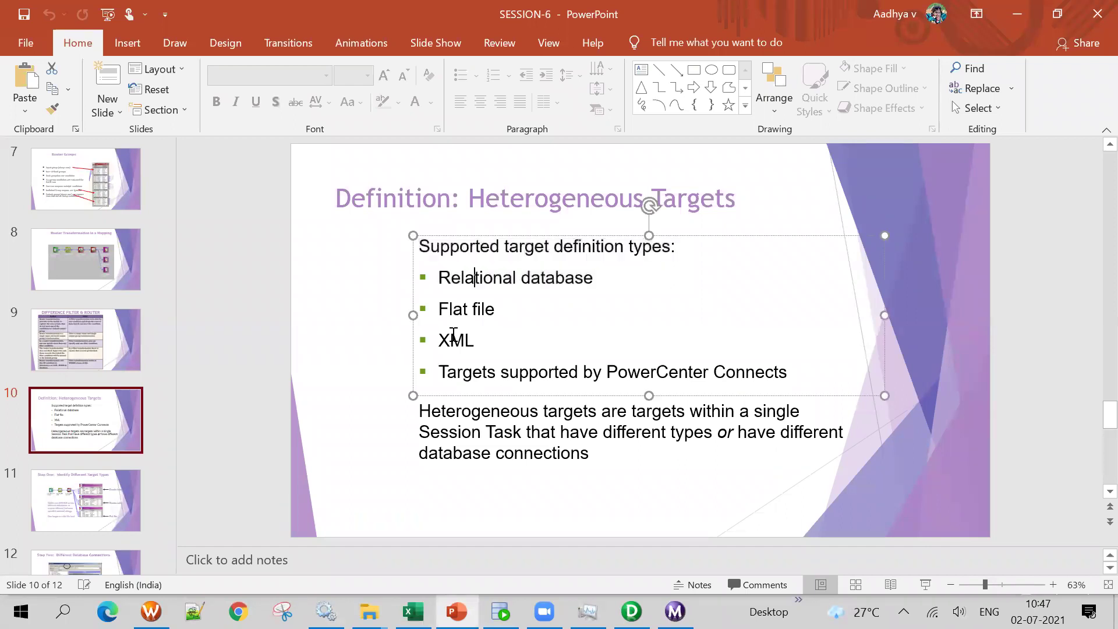
double_click(465, 373)
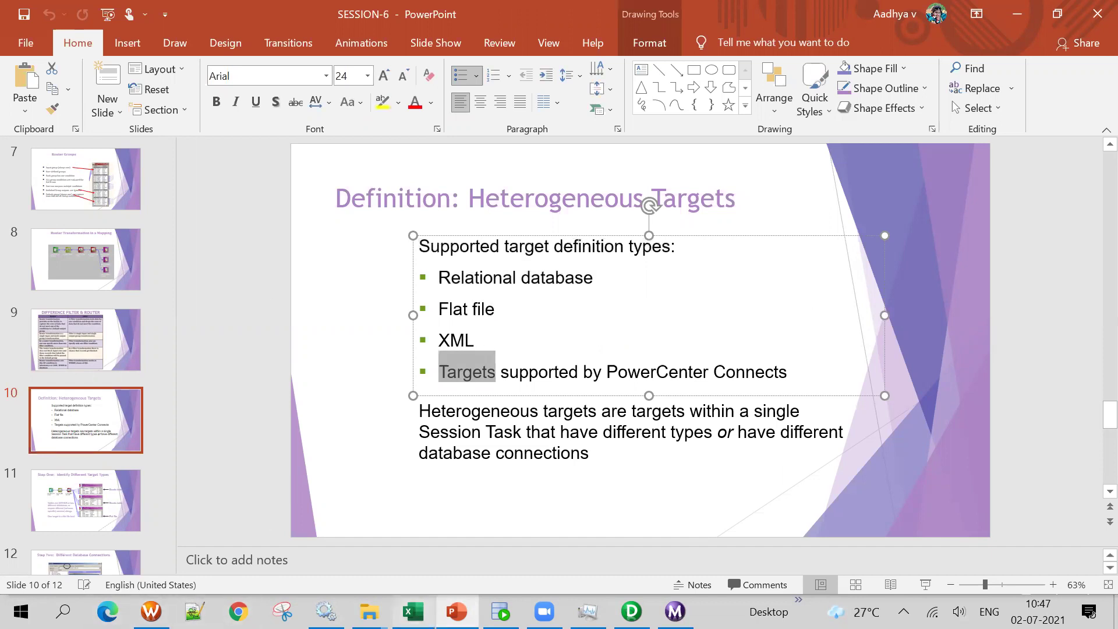
click(413, 612)
click(587, 408)
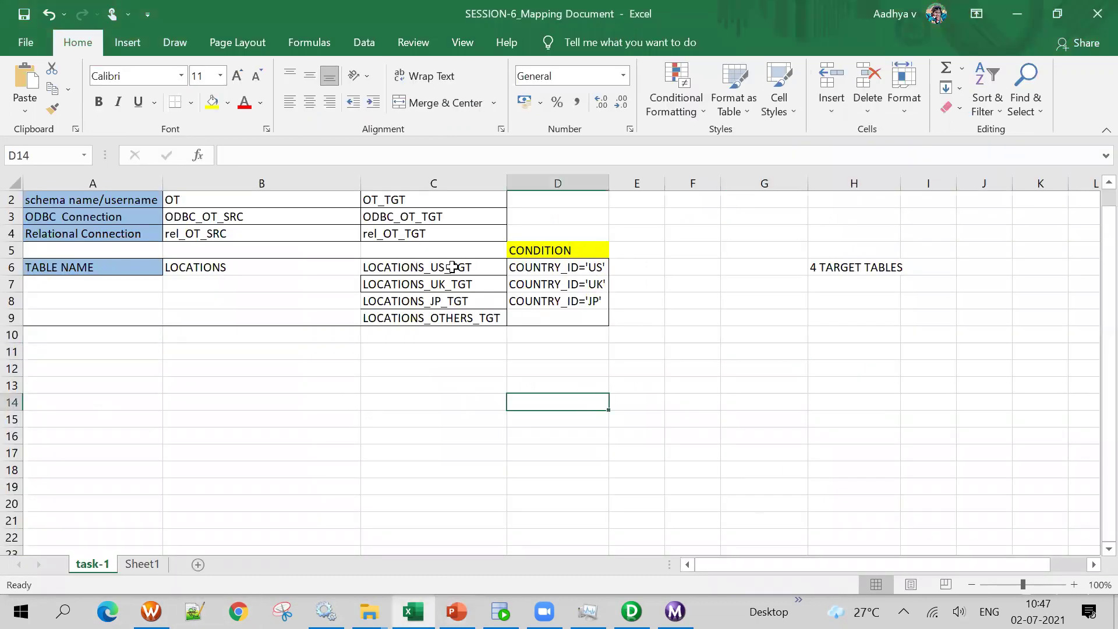
Move the condition cells D6:D9 to column E and widen column E to fit
drag(532, 270, 594, 316)
key(ctrl+c)
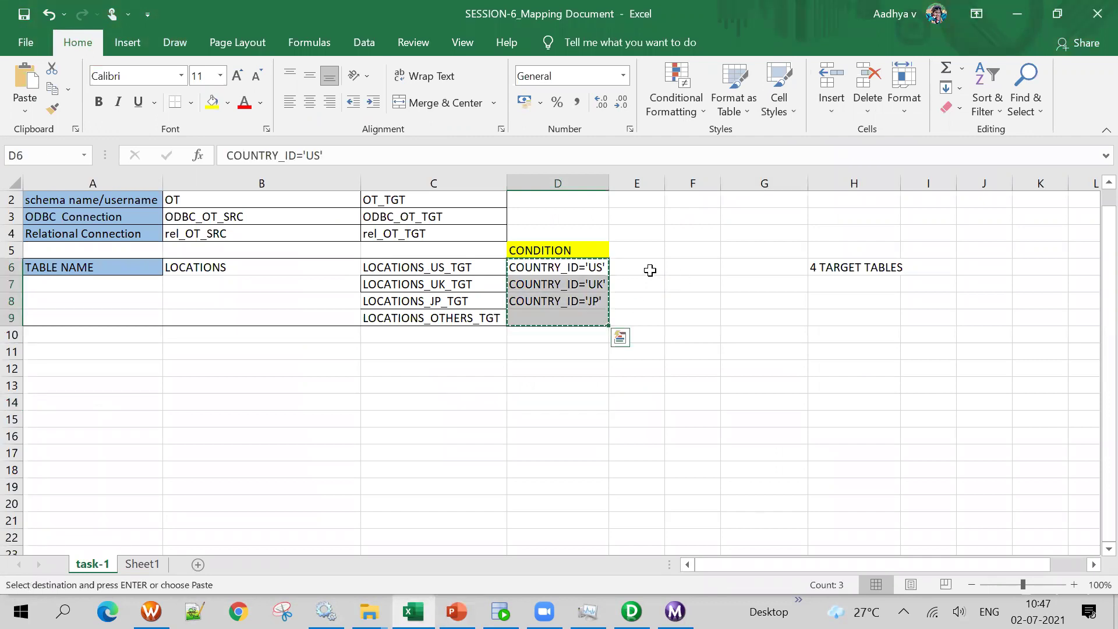
click(650, 271)
key(ctrl+v)
double_click(664, 184)
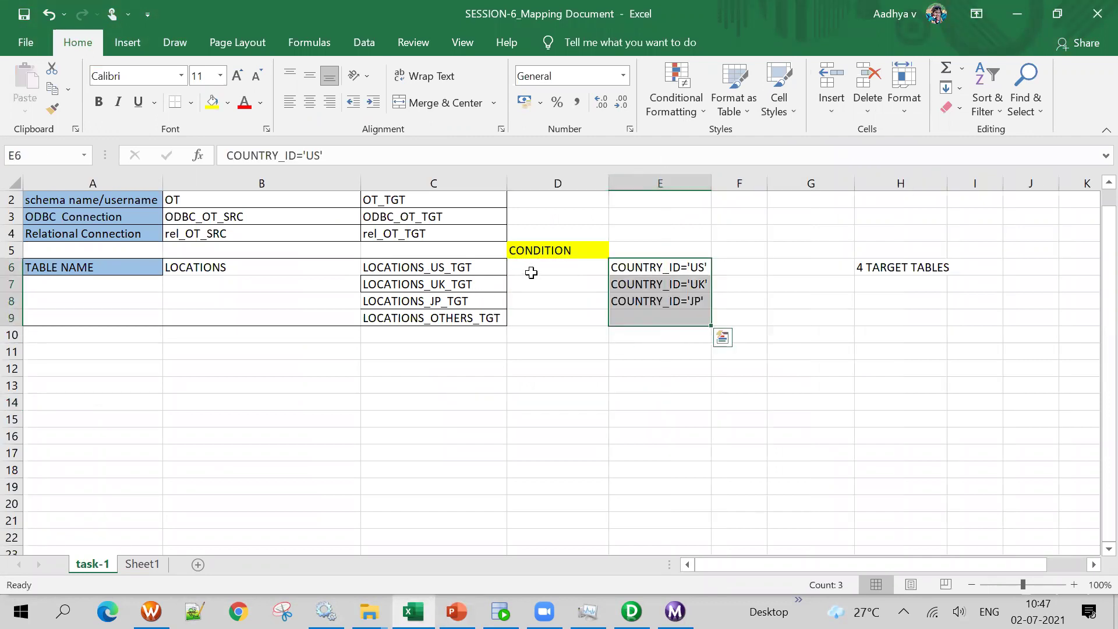
Fill D6:D9 with schemas OT_TGT, OT_STG, FILE and FILE
click(532, 272)
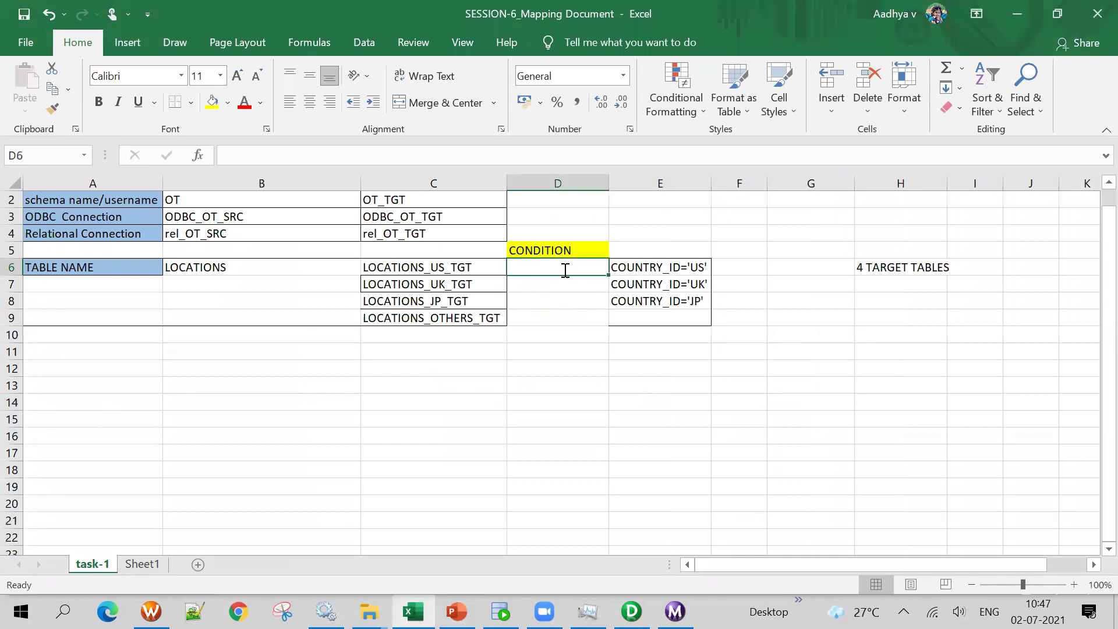
text(OT_TGT)
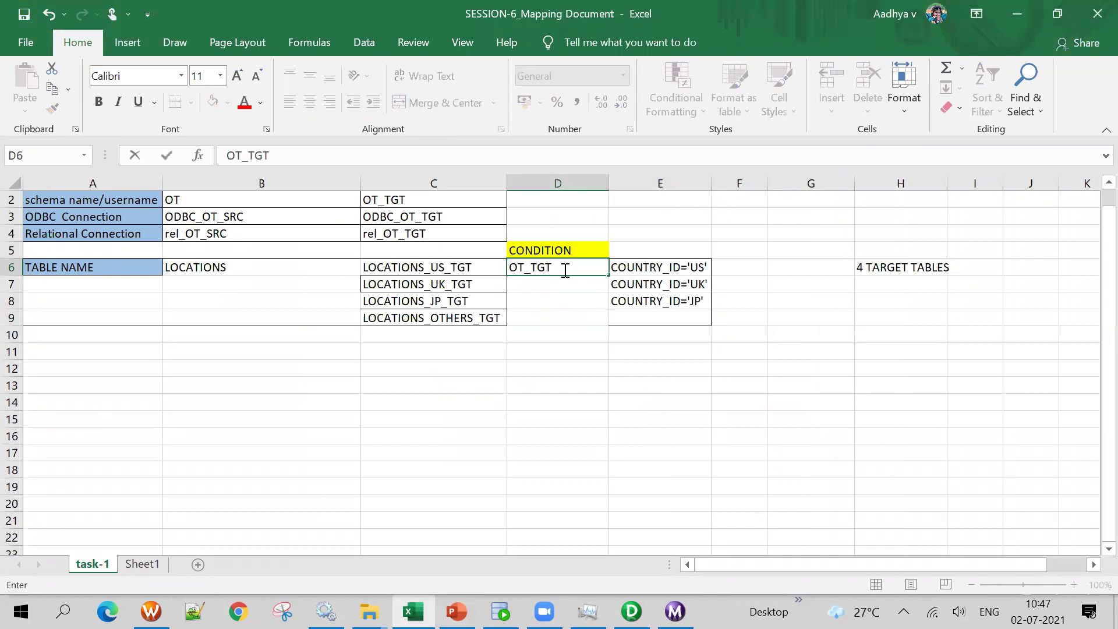
key(Return)
text(OT)
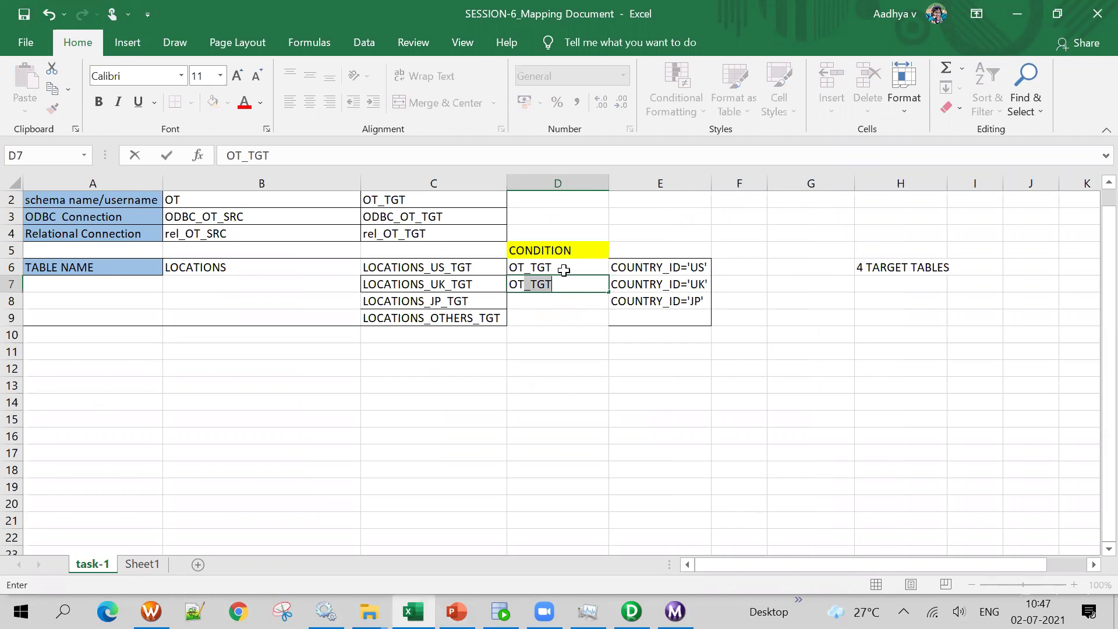
text(_STG)
key(Return)
text(OT_TGT)
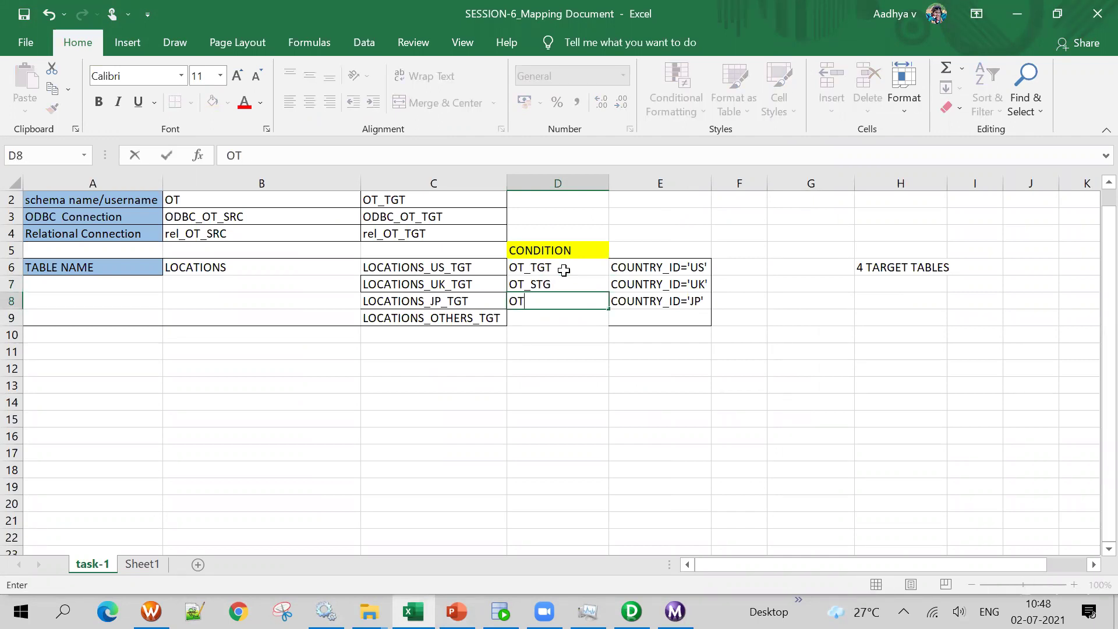
key(BackSpace)
key(BackSpace)
key(BackSpace)
key(BackSpace)
key(BackSpace)
key(BackSpace)
text(FILE)
key(ctrl+Return)
key(Down)
text(FILE)
click(561, 286)
click(566, 394)
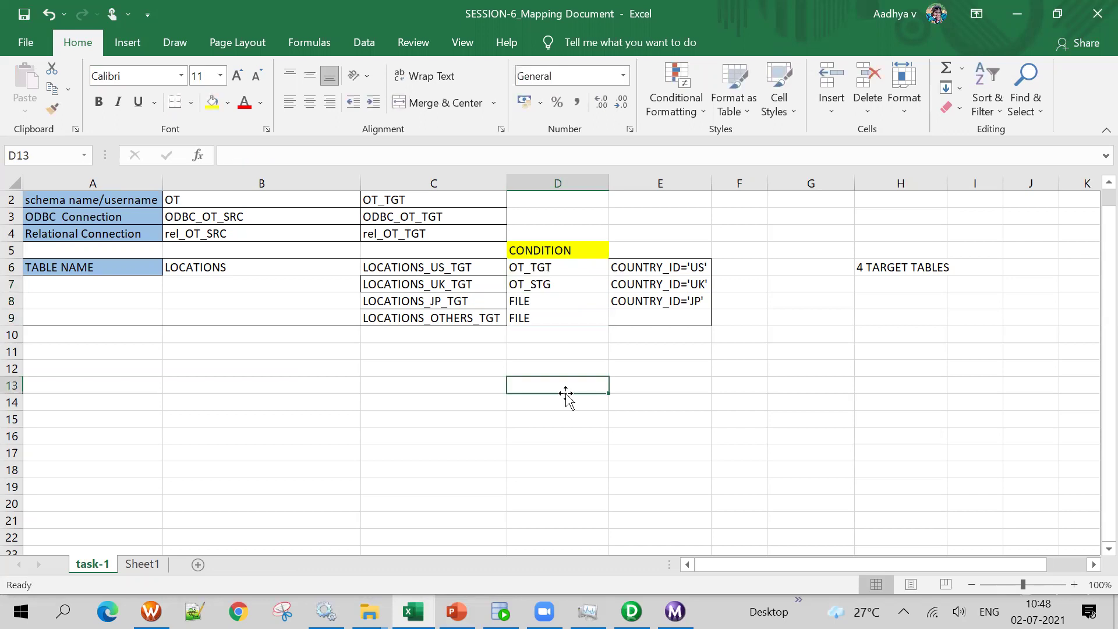
Move the CONDITION header to E5 and title column D 'SCHEMA'
click(402, 269)
click(543, 280)
click(539, 268)
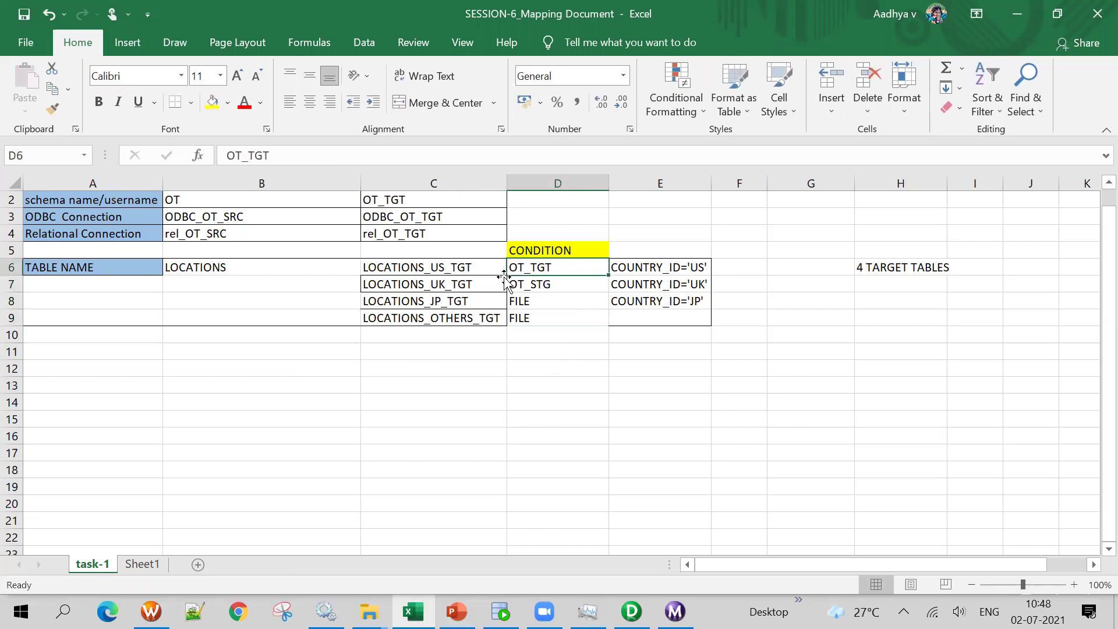
click(558, 250)
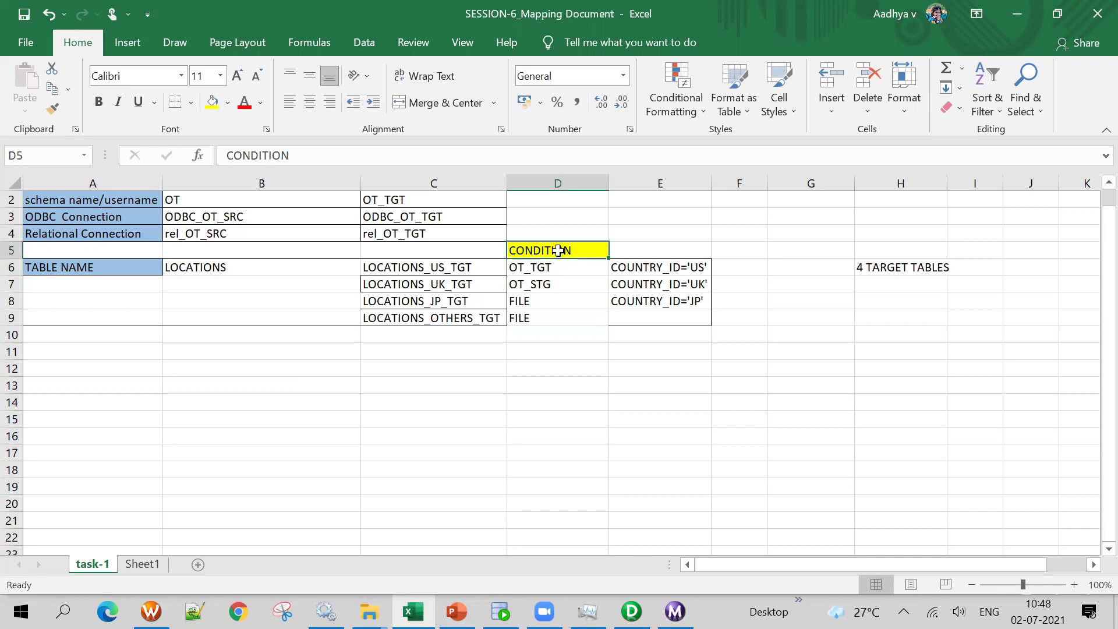
drag(589, 265, 657, 252)
click(562, 252)
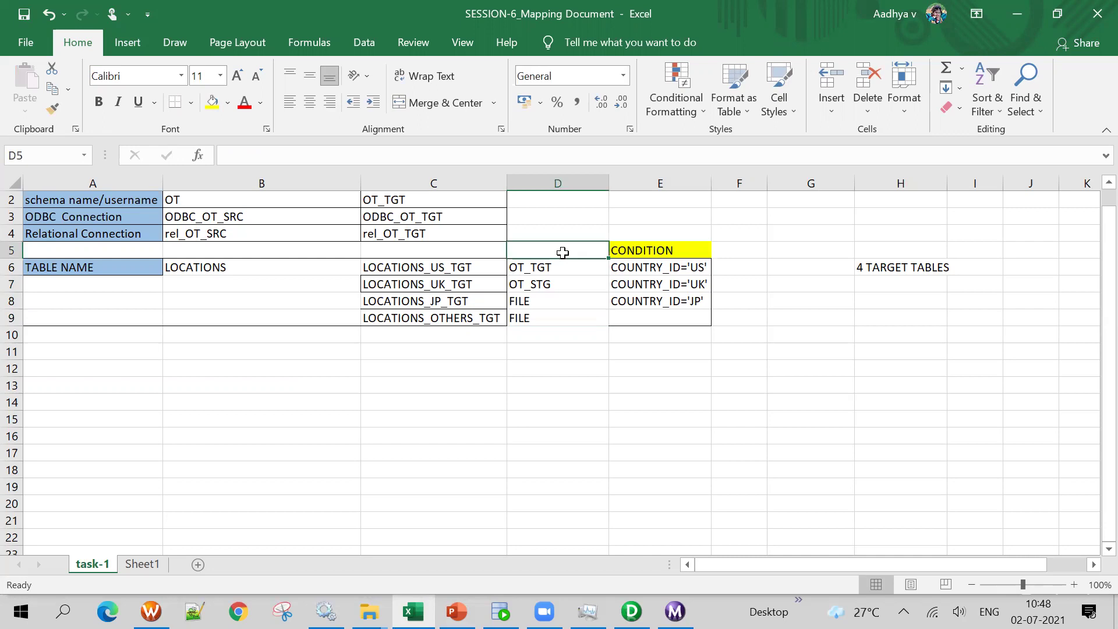
text(SCEHAM)
key(BackSpace)
key(BackSpace)
key(BackSpace)
key(BackSpace)
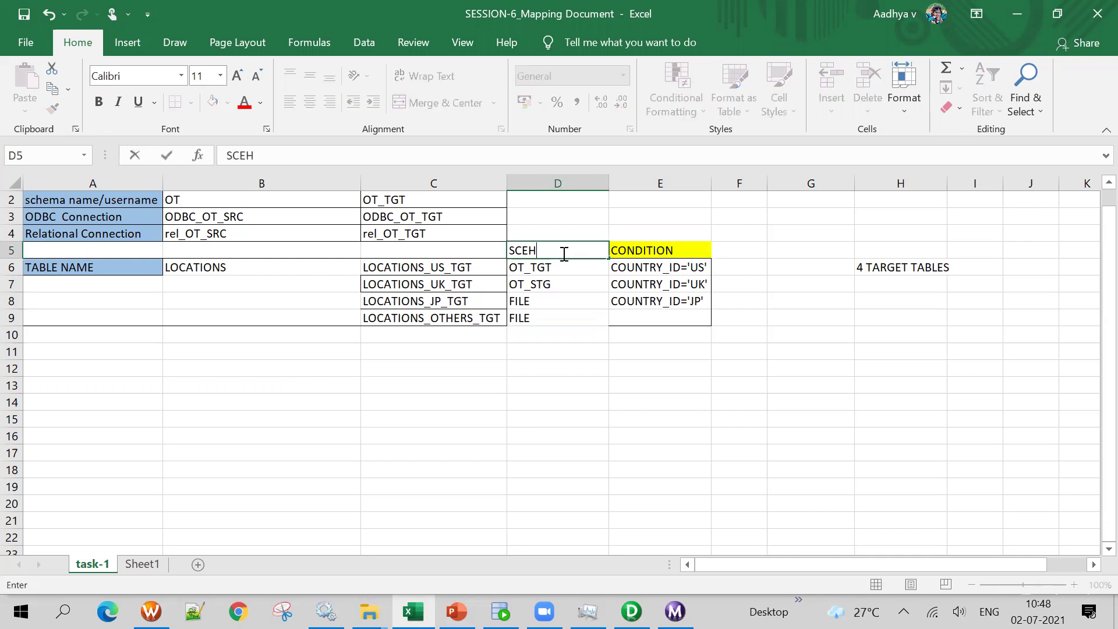
text(HEMA)
click(566, 360)
Step through each target's schema and country condition, from US down to OTHERS
click(460, 268)
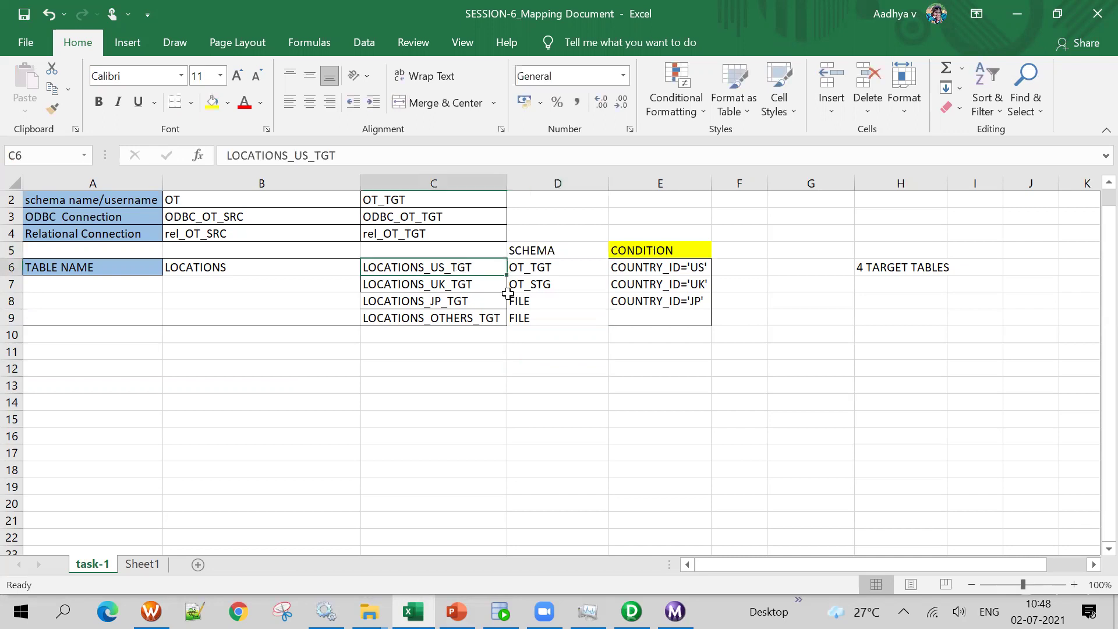
click(543, 267)
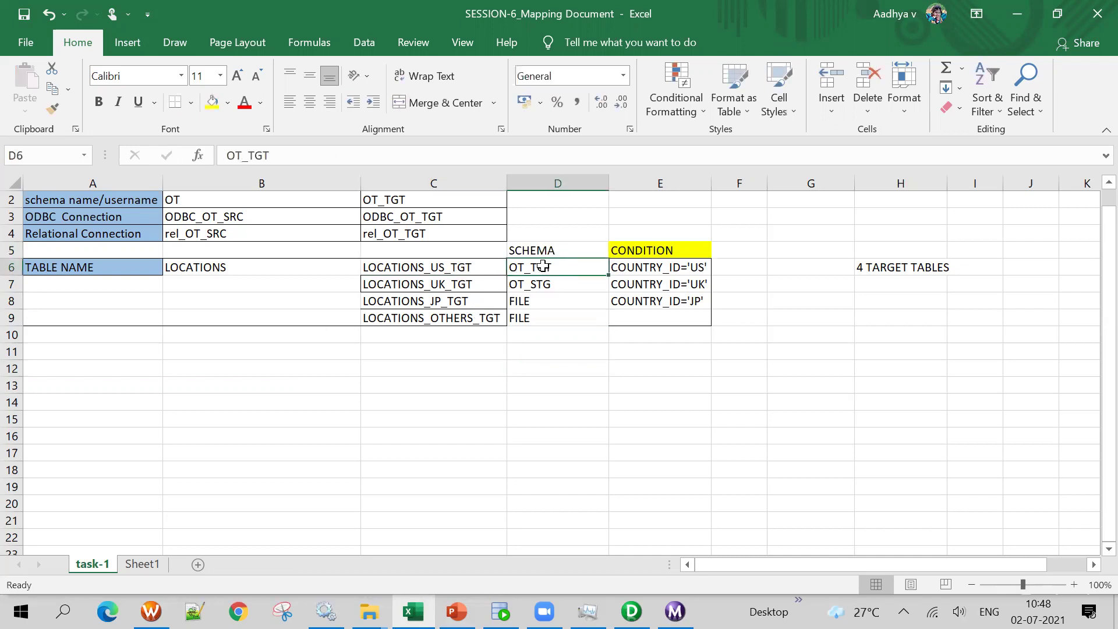
key(Right)
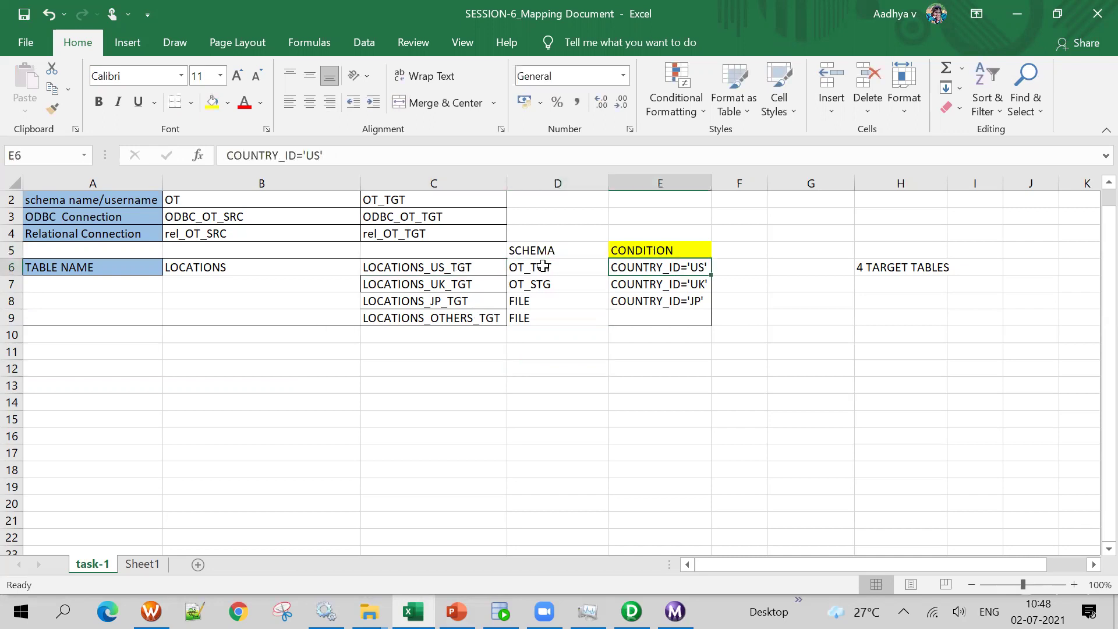
key(Down)
key(Left)
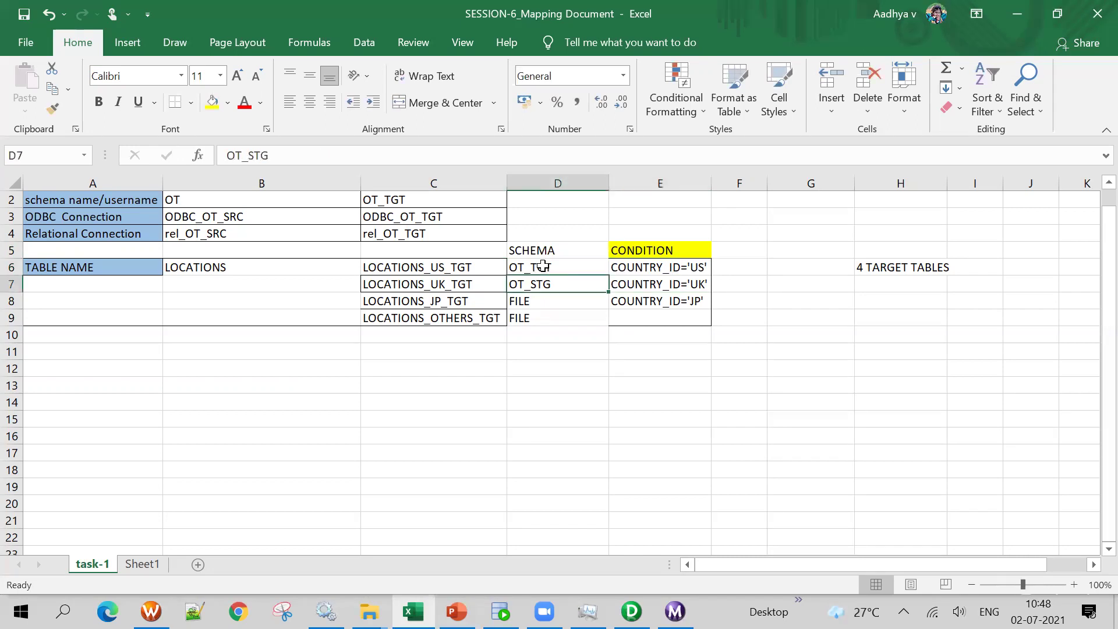
key(Down)
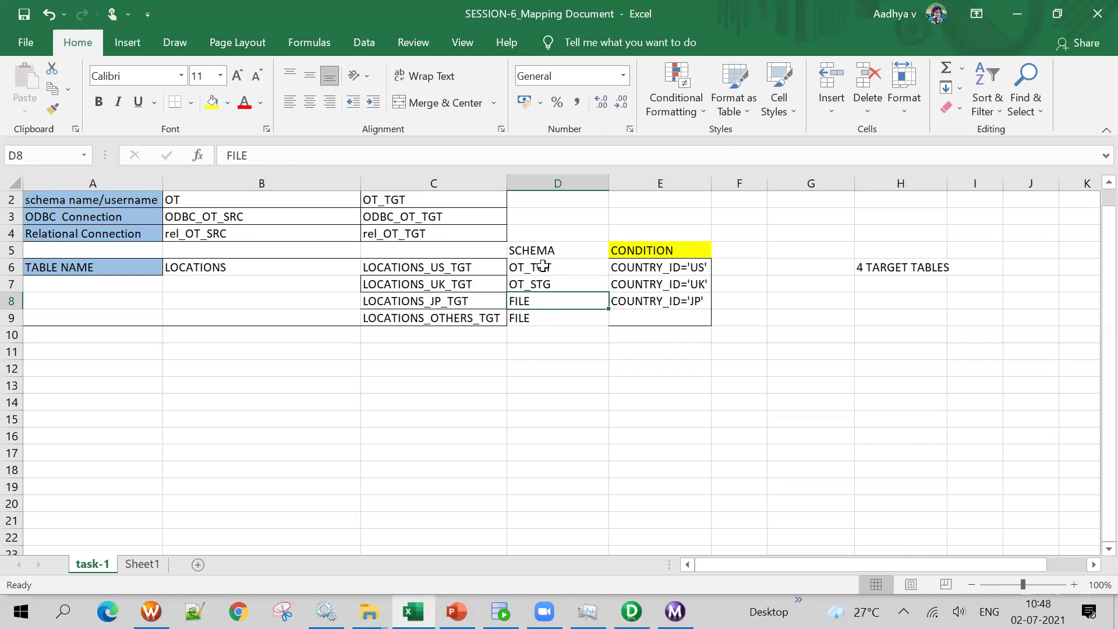
key(Left)
key(Right)
key(Down)
key(Left)
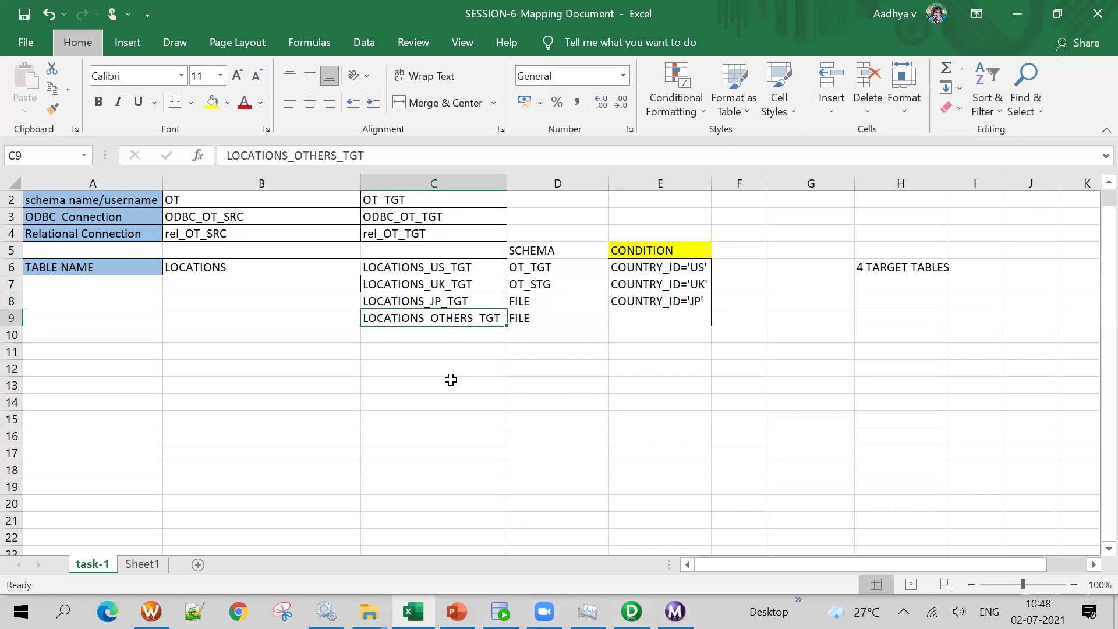
Highlight the US target with schema OT_TGT and the UK target with OT_STG
click(320, 318)
drag(377, 265, 531, 268)
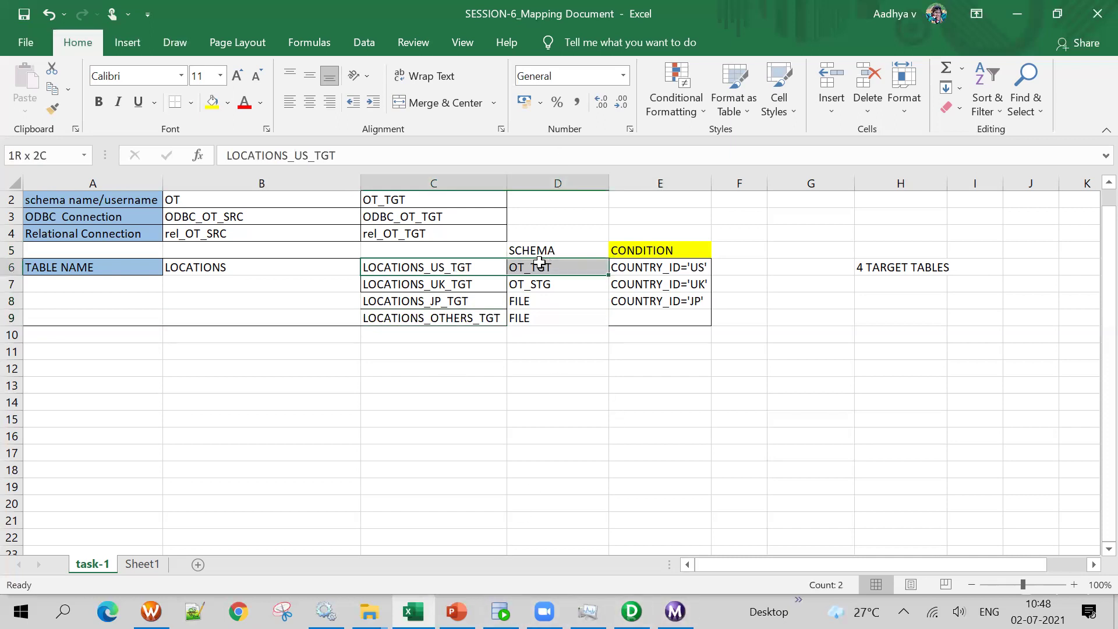
click(208, 266)
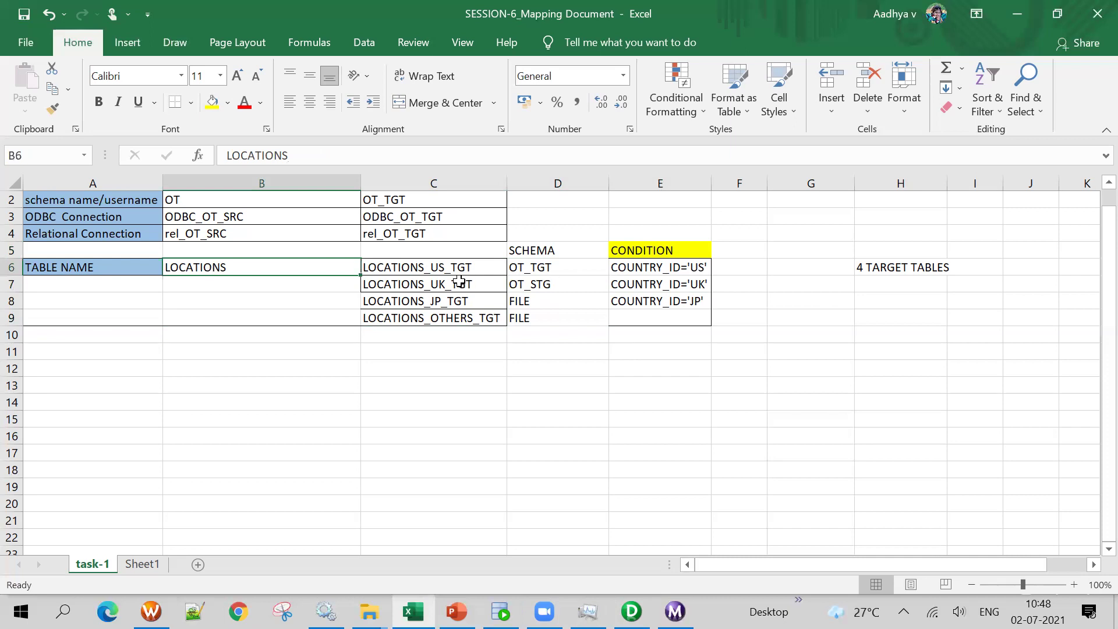
drag(431, 267, 532, 269)
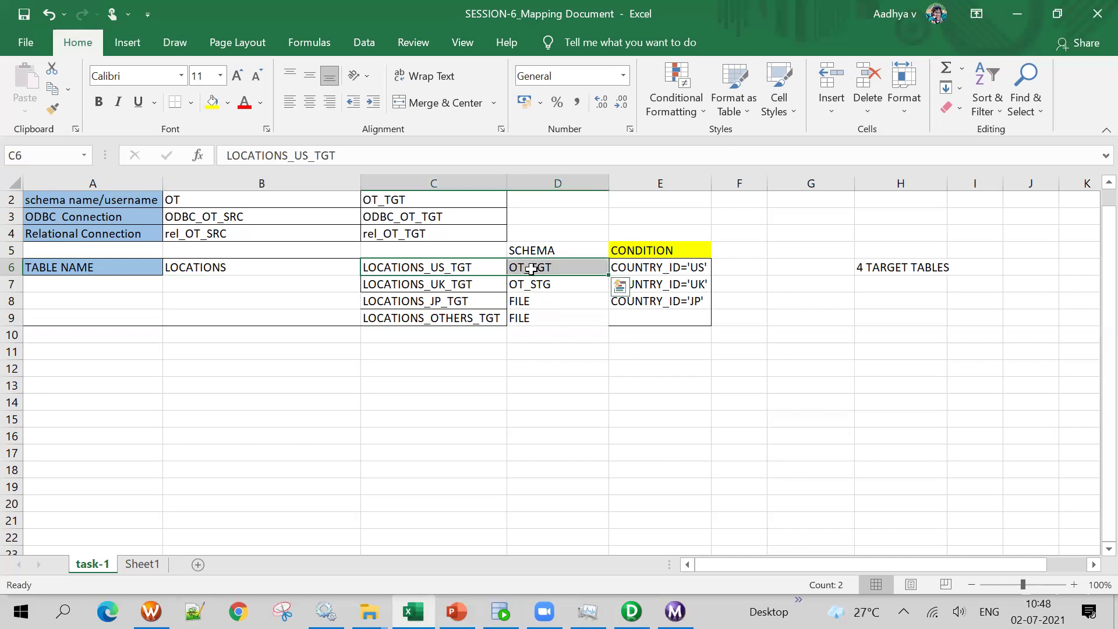
click(568, 265)
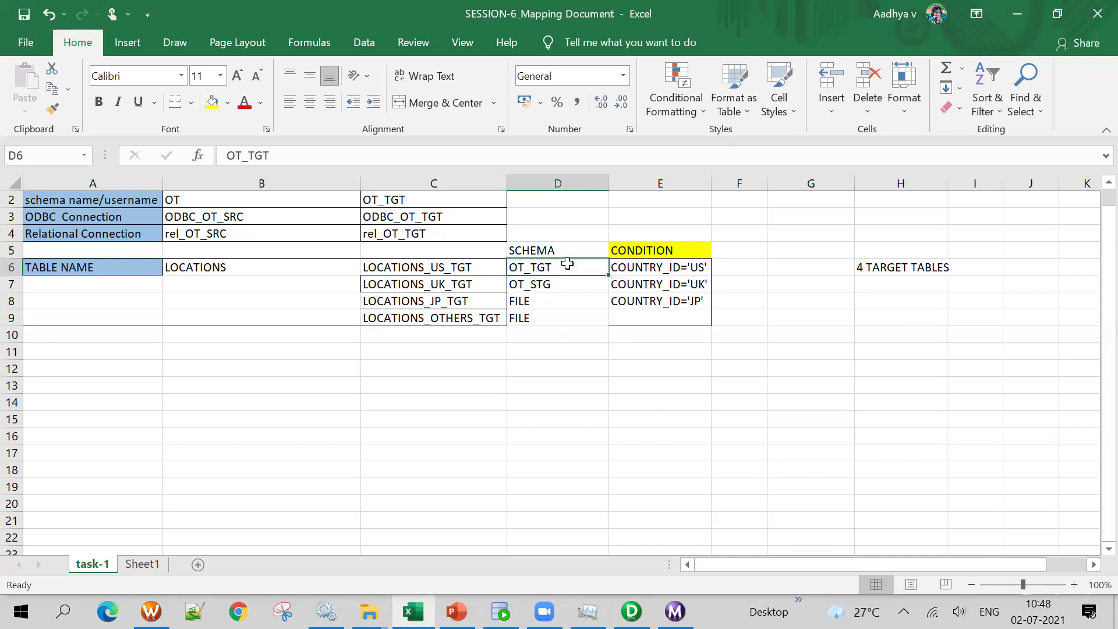
click(455, 285)
click(539, 283)
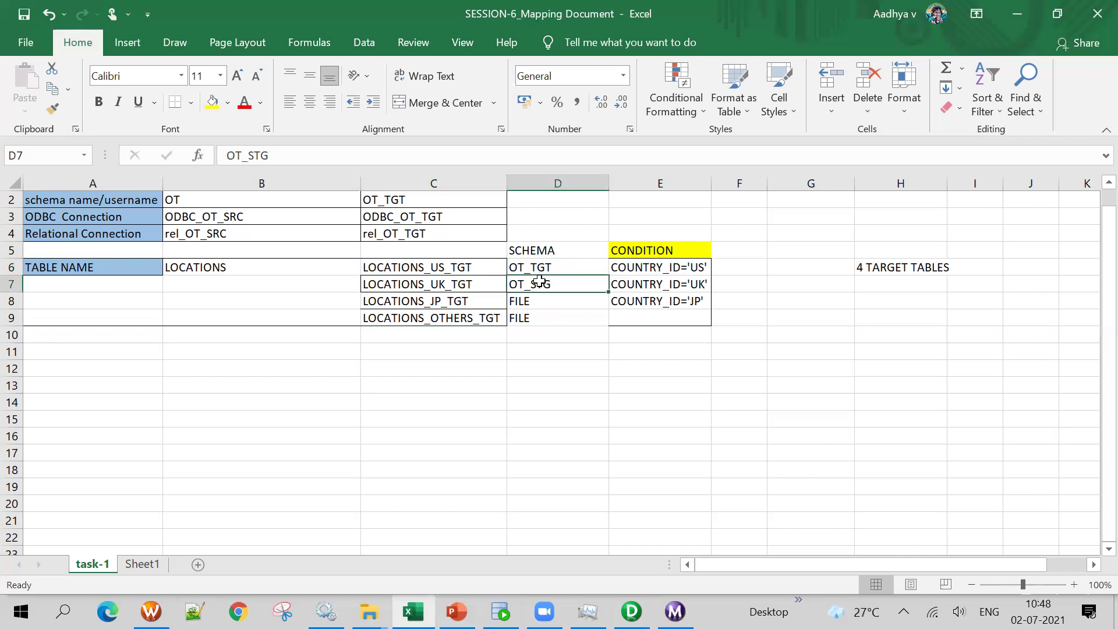
Show the Navigator in Designer and clear all tables from the Target Designer workspace
click(632, 612)
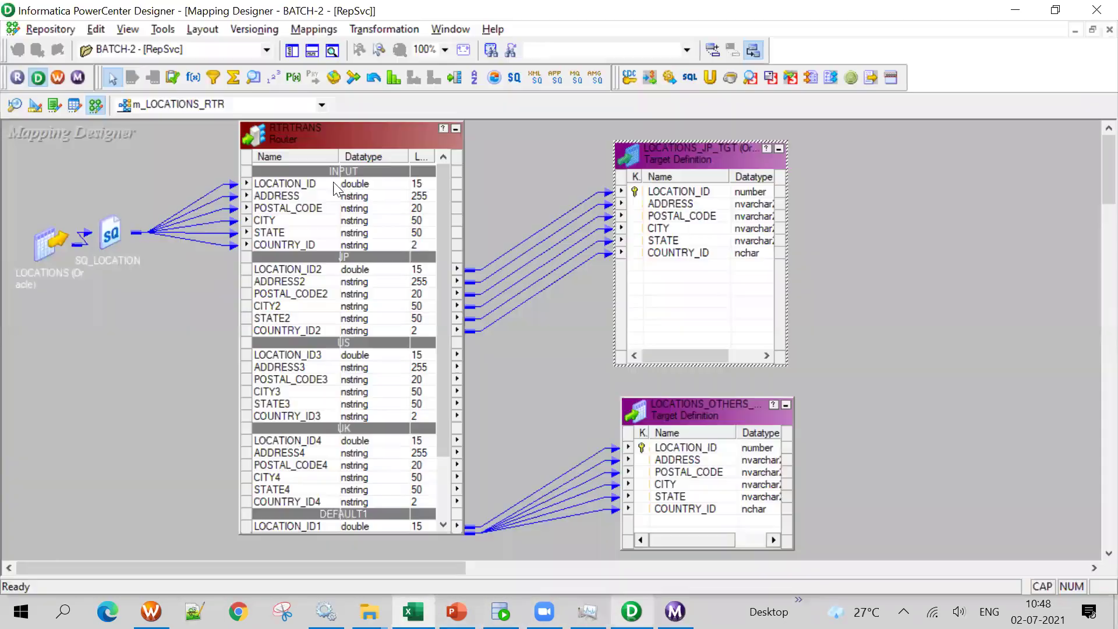
click(290, 53)
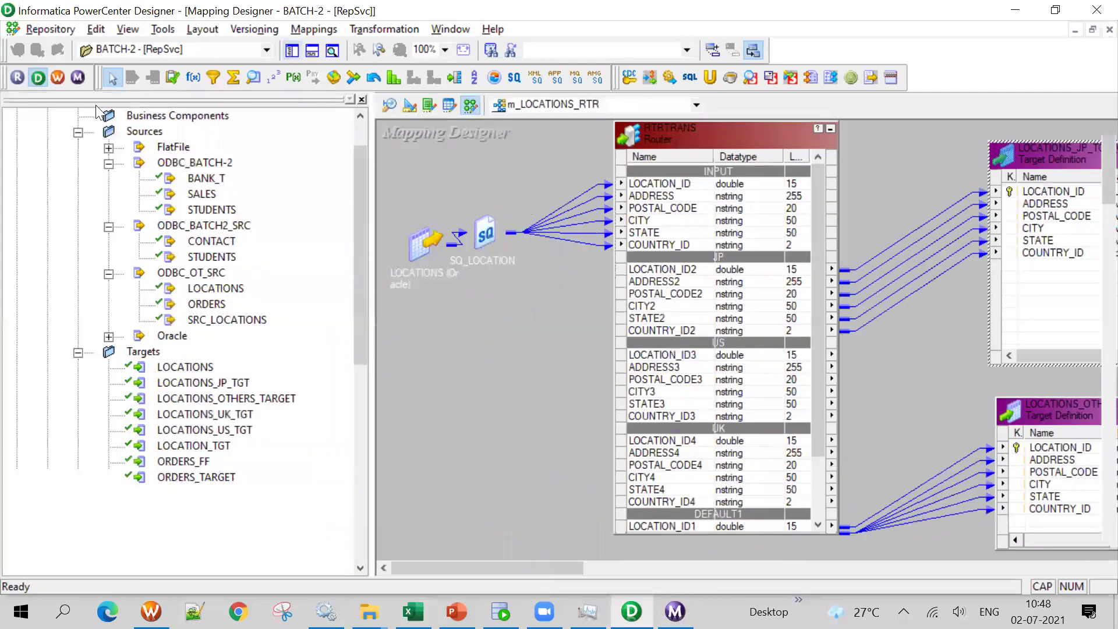
click(411, 105)
right_click(457, 187)
click(487, 215)
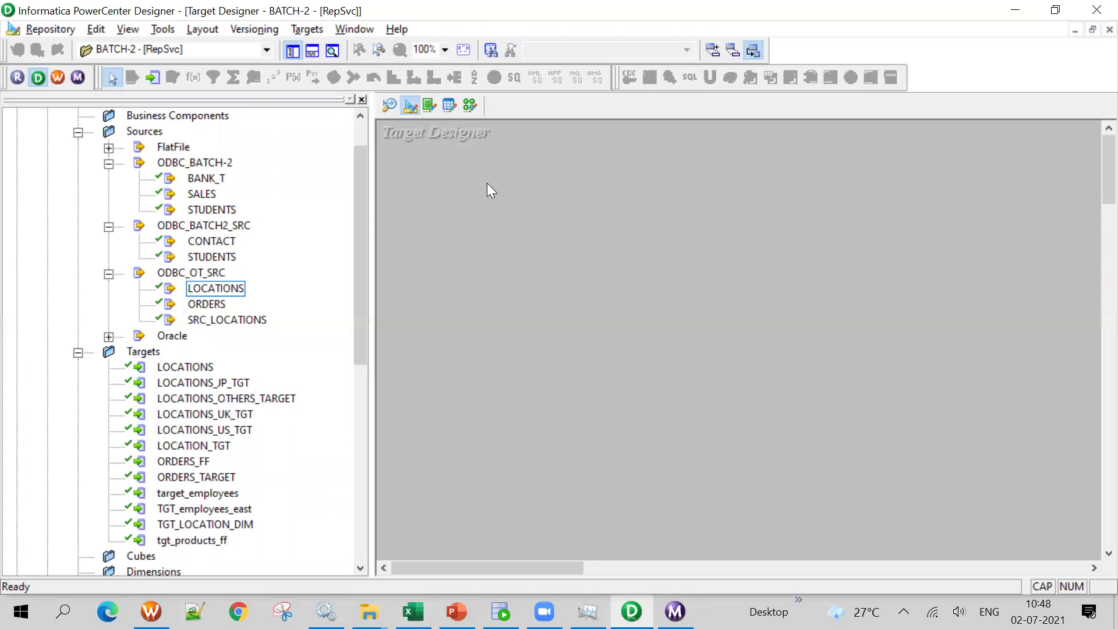
Recheck in the mapping document that US uses OT_TGT, UK its own schema, and JP a FILE
click(413, 611)
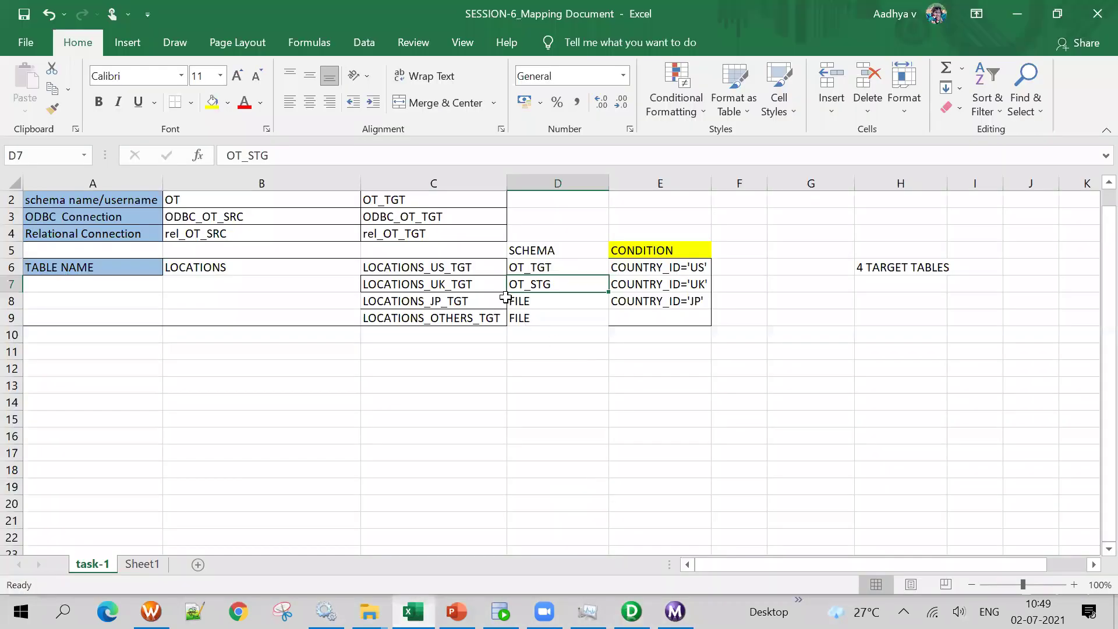
click(443, 284)
click(451, 266)
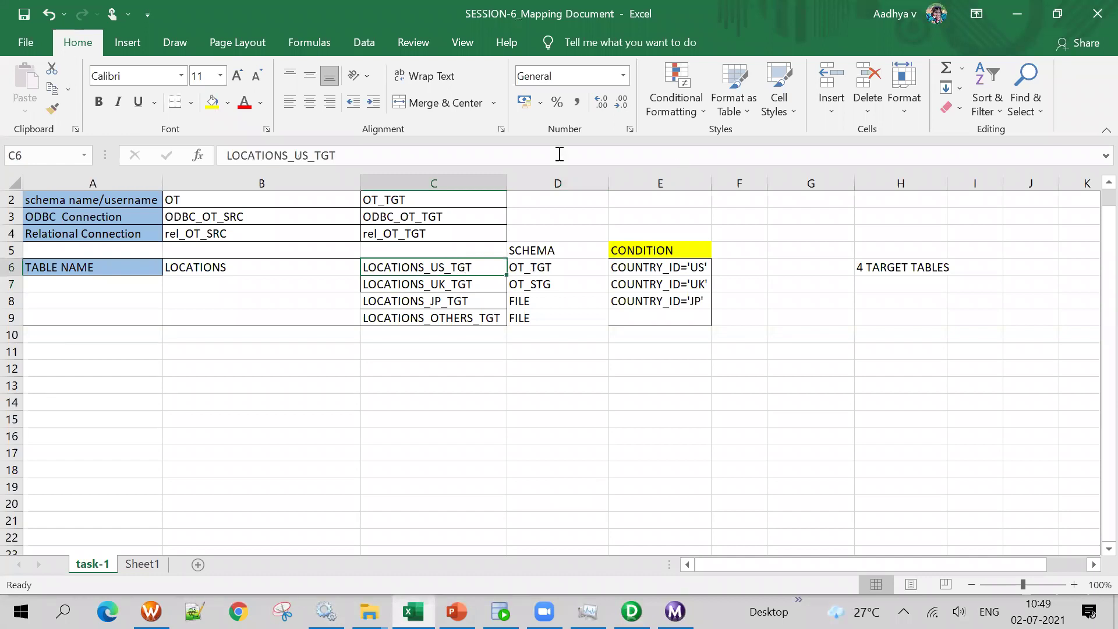
click(568, 268)
click(424, 285)
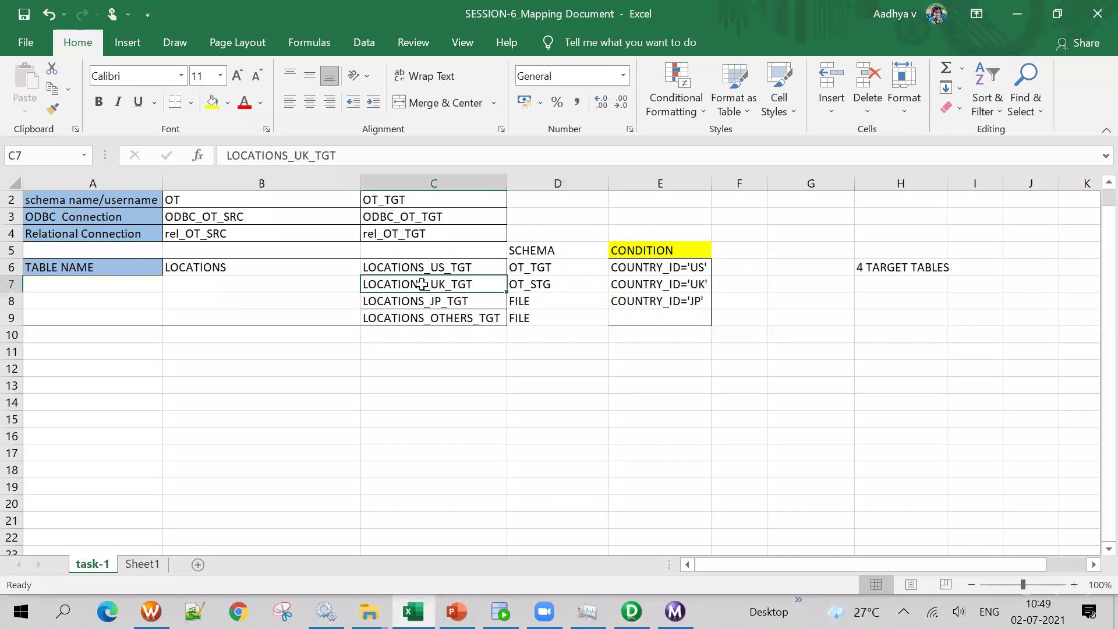
click(556, 300)
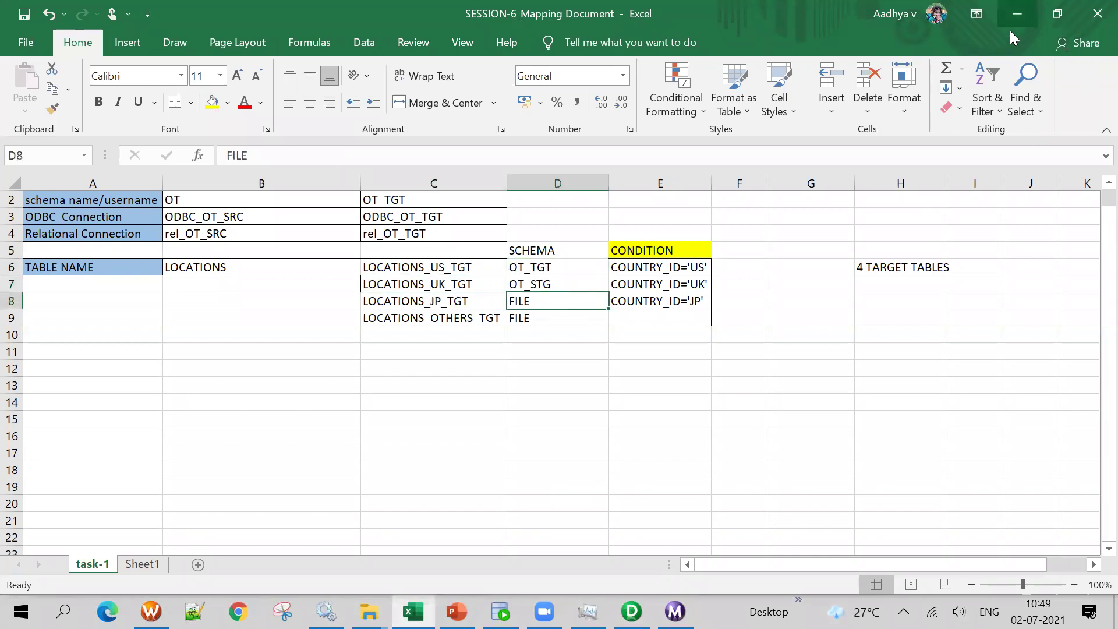
click(1013, 22)
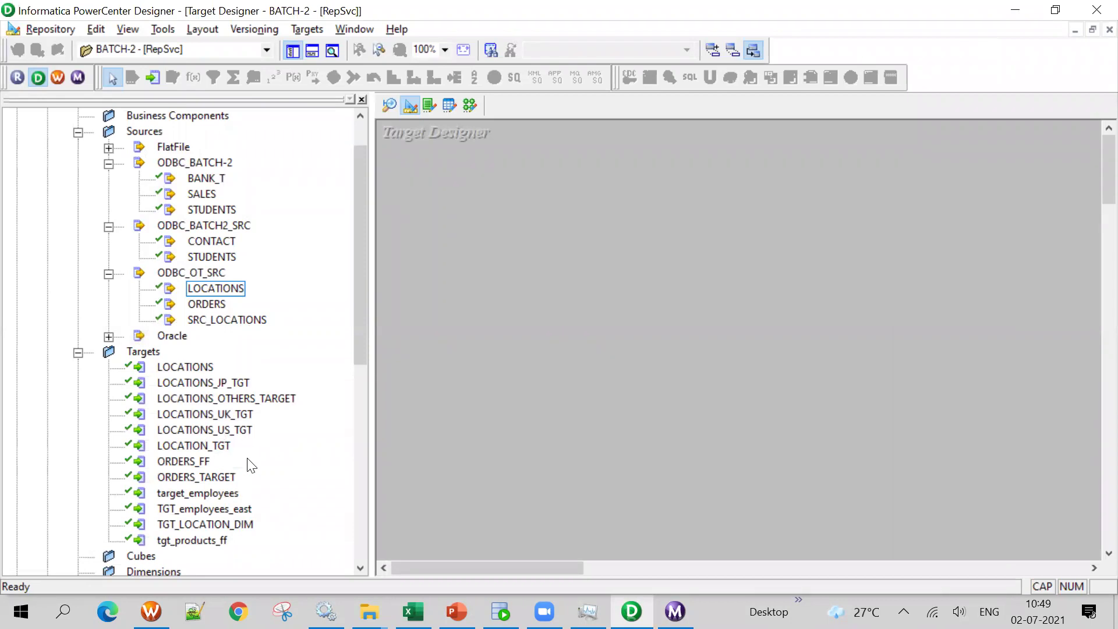
key(alt+Tab)
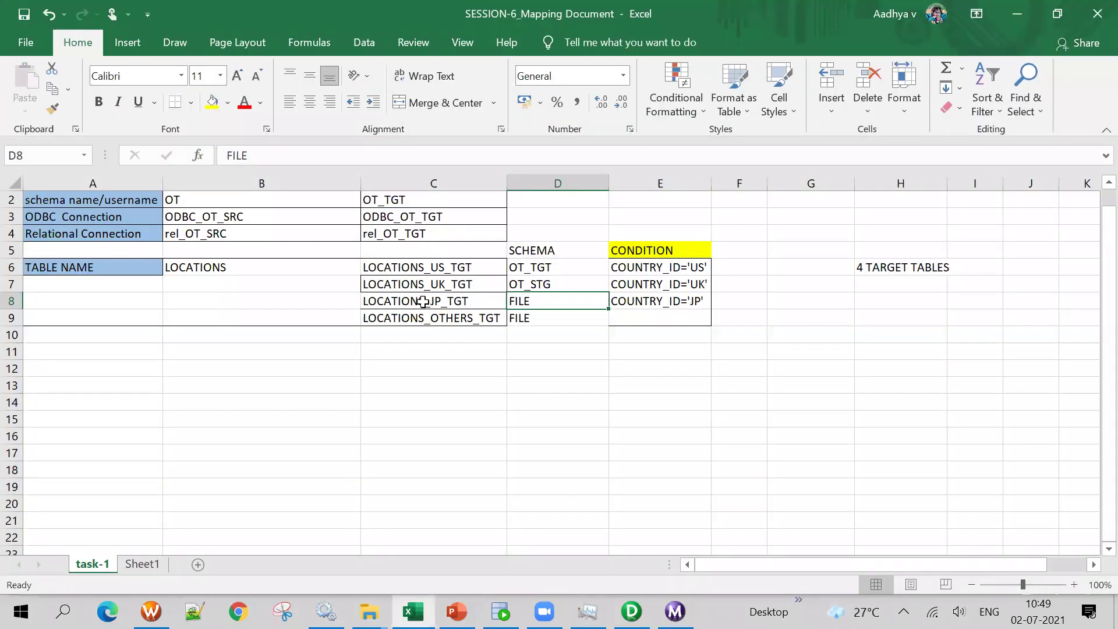
key(alt+Tab)
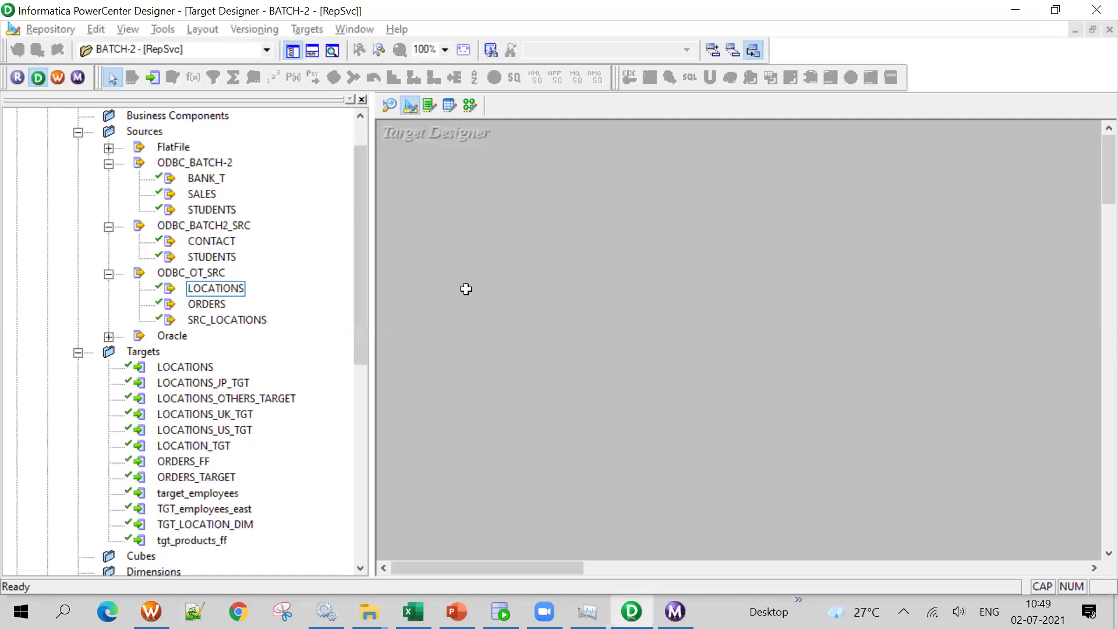
key(alt+Tab)
key(alt+Tab)
Place LOCATIONS_UK_TGT on the Target Designer canvas and open Targets > Generate/Execute SQL
drag(236, 411, 534, 212)
drag(706, 214, 520, 227)
click(322, 27)
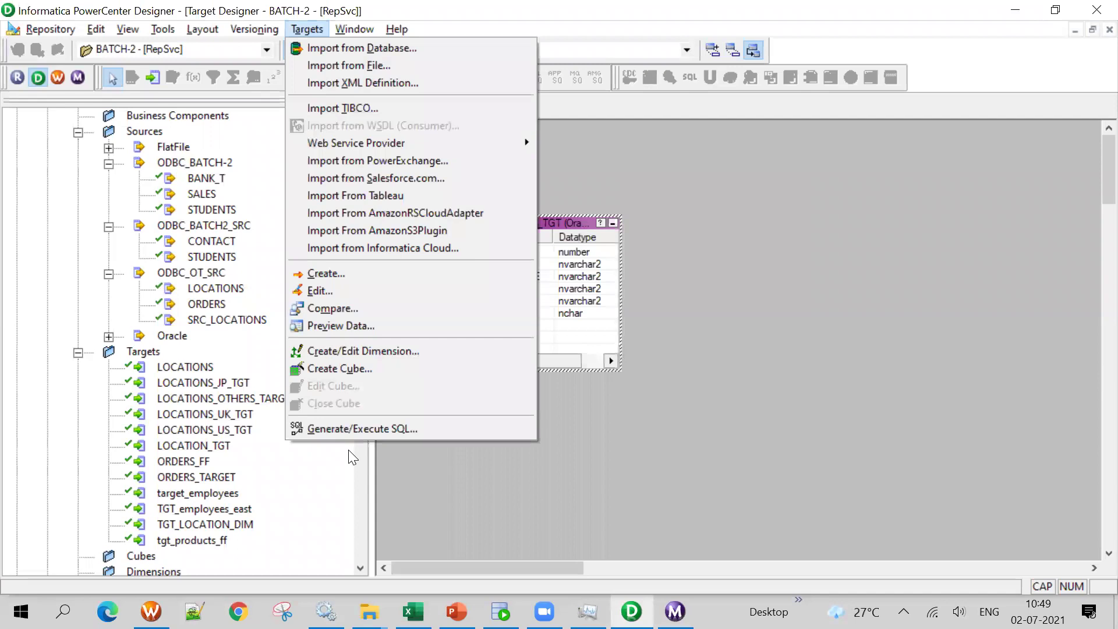
click(345, 435)
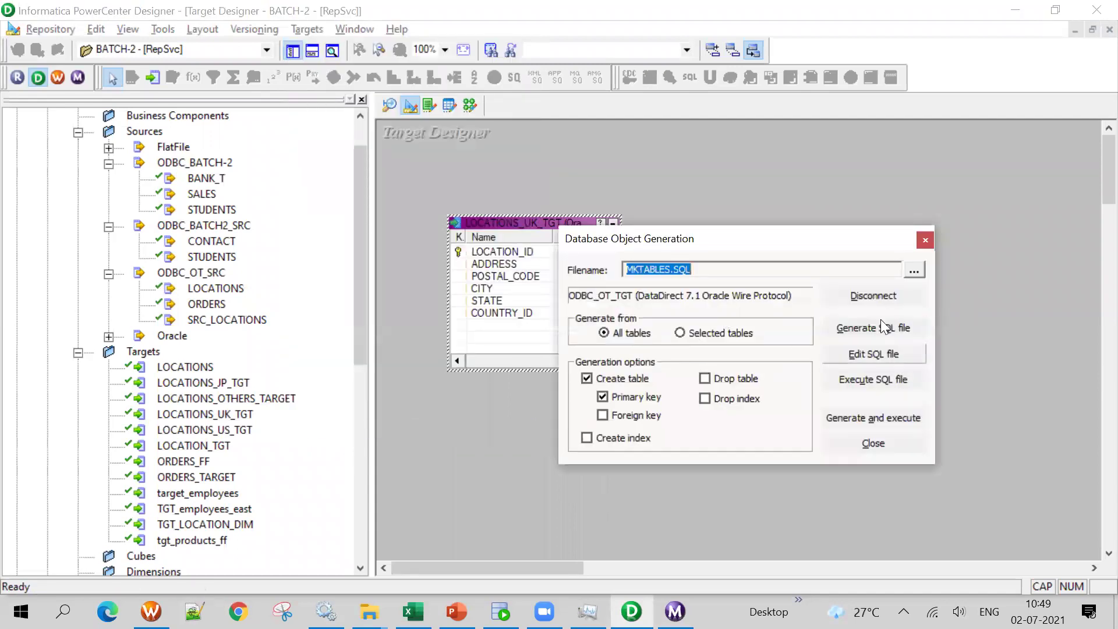
Disconnect from ODBC_OT_TGT and choose ODBC_OT_STG as the data source for generate and execute
click(876, 298)
click(871, 416)
click(719, 324)
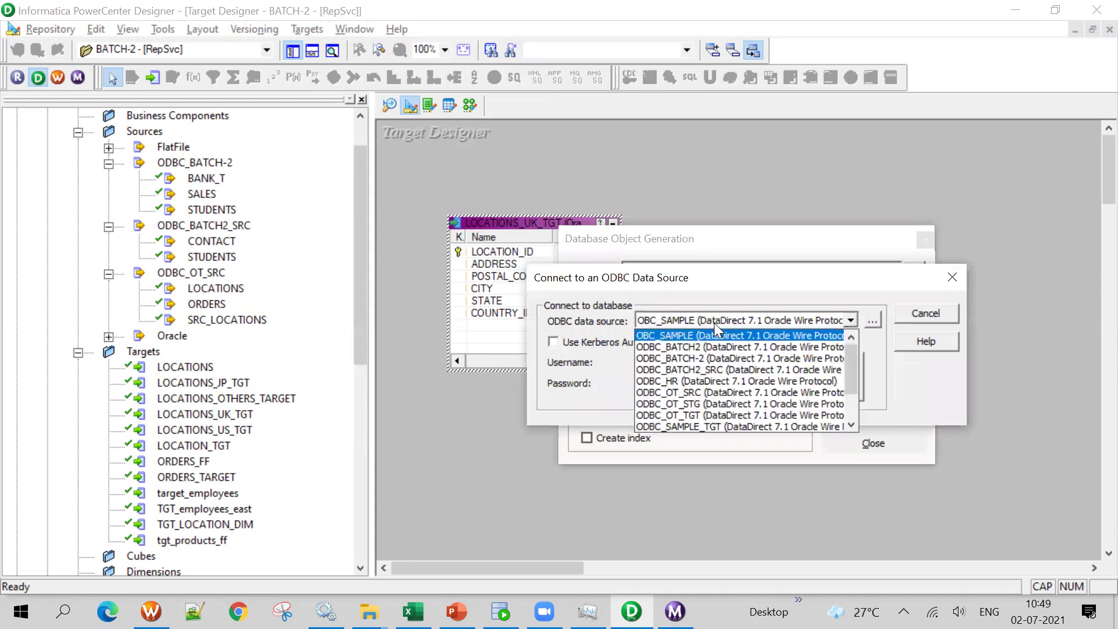
click(693, 404)
Enter the OT_STG username and its password in the connect dialog
click(692, 362)
text(ot)
key(BackSpace)
key(BackSpace)
text(OT_STG)
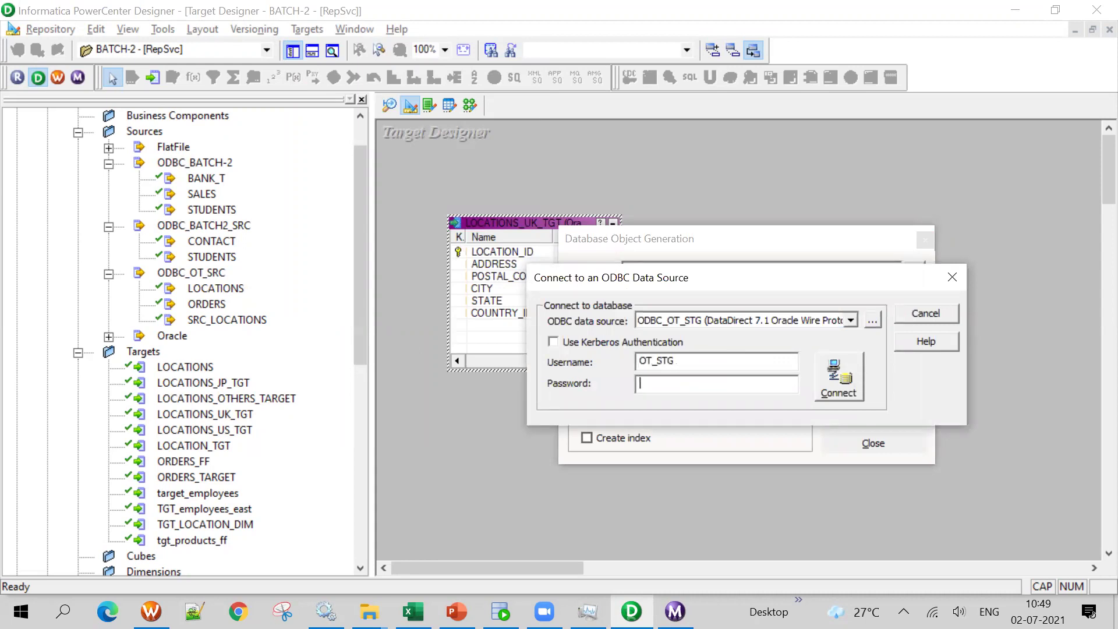
key(Tab)
drag(698, 277, 676, 385)
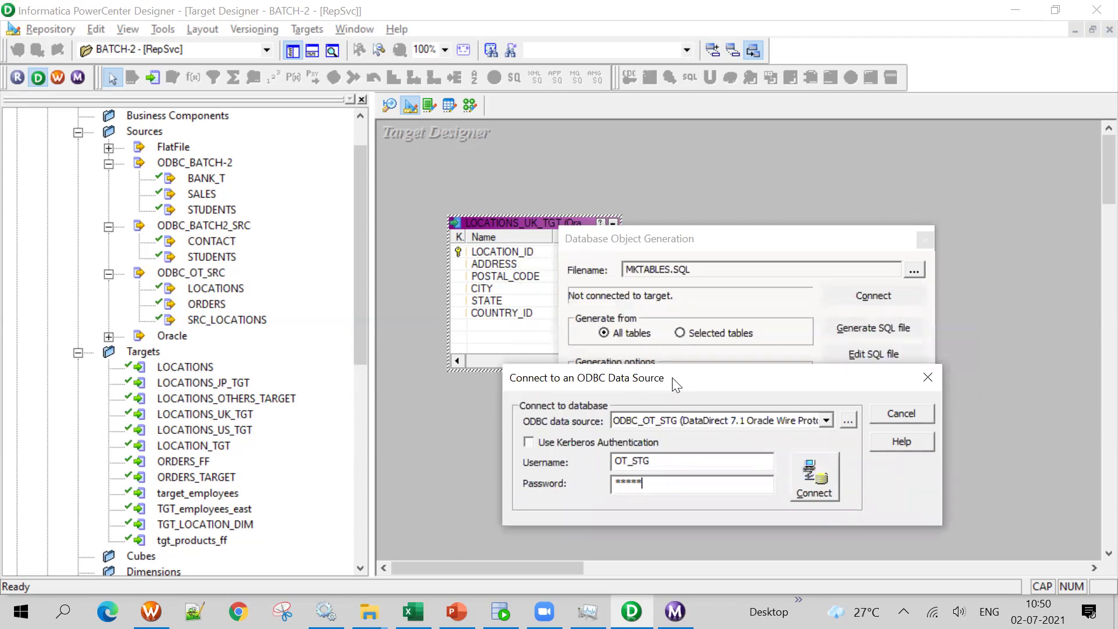
drag(690, 384, 685, 345)
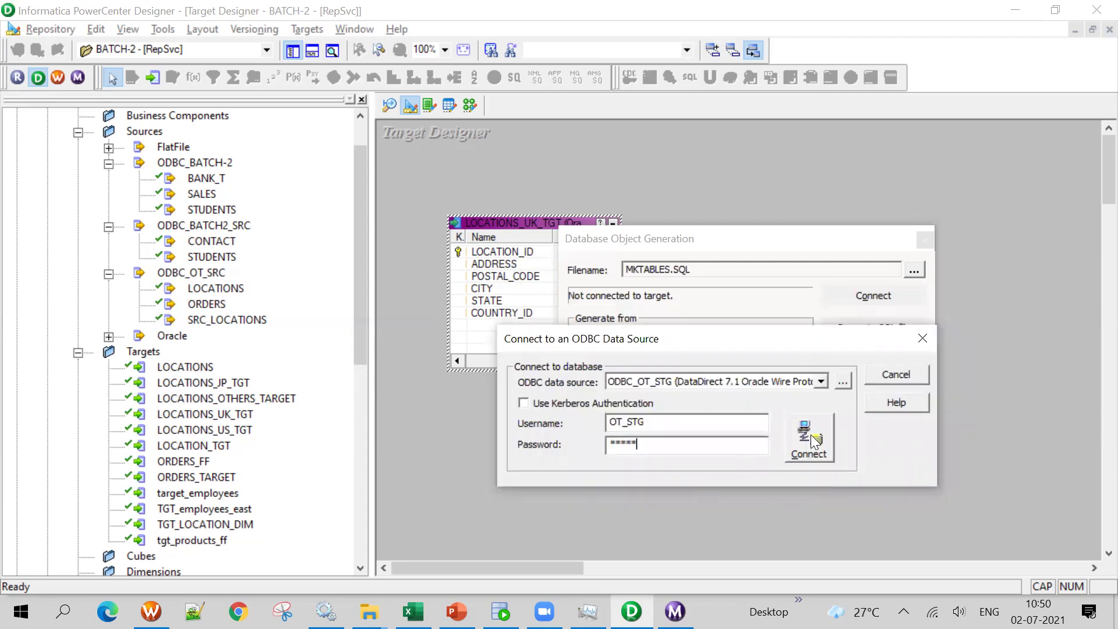
drag(731, 340, 731, 272)
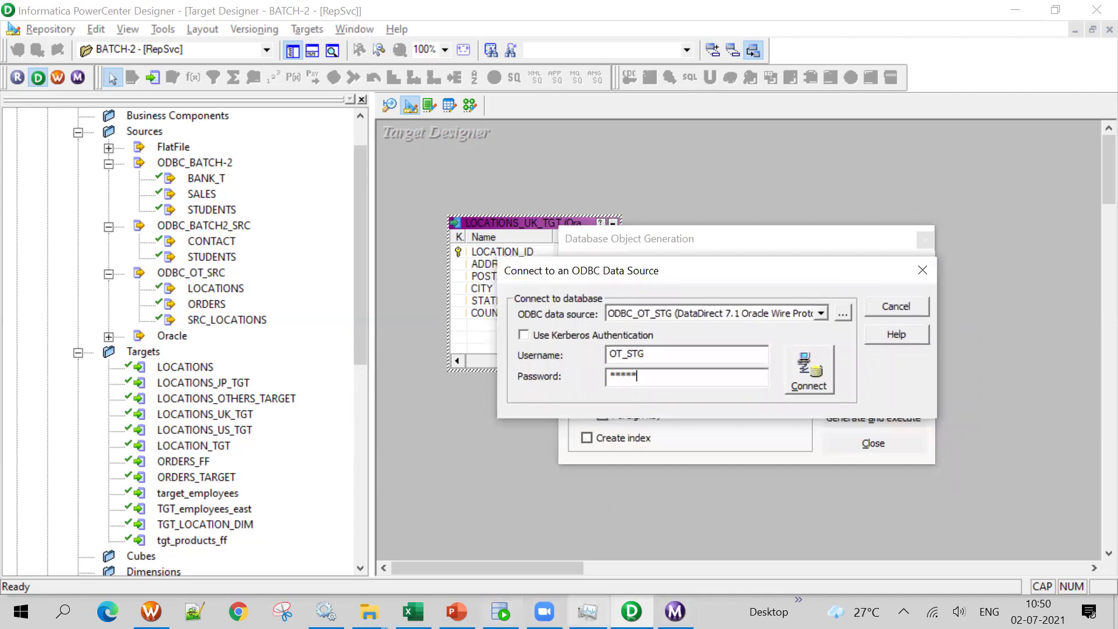
click(413, 611)
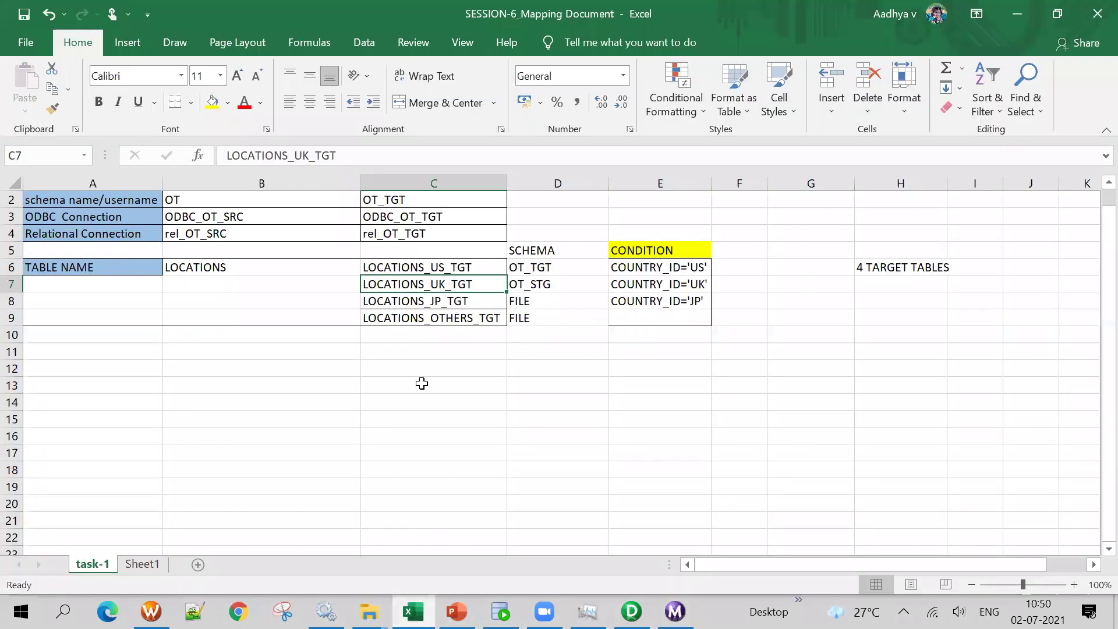
Confirm in Excel that LOCATIONS_UK_TGT's schema is OT_STG, then minimize the document
click(423, 401)
click(556, 287)
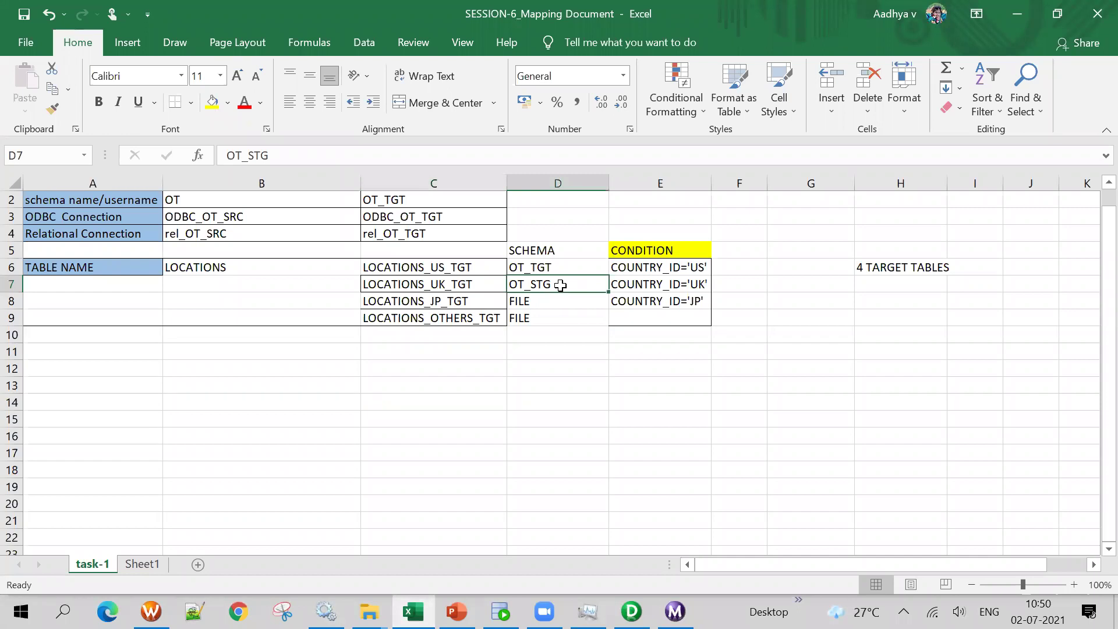
double_click(562, 284)
click(439, 287)
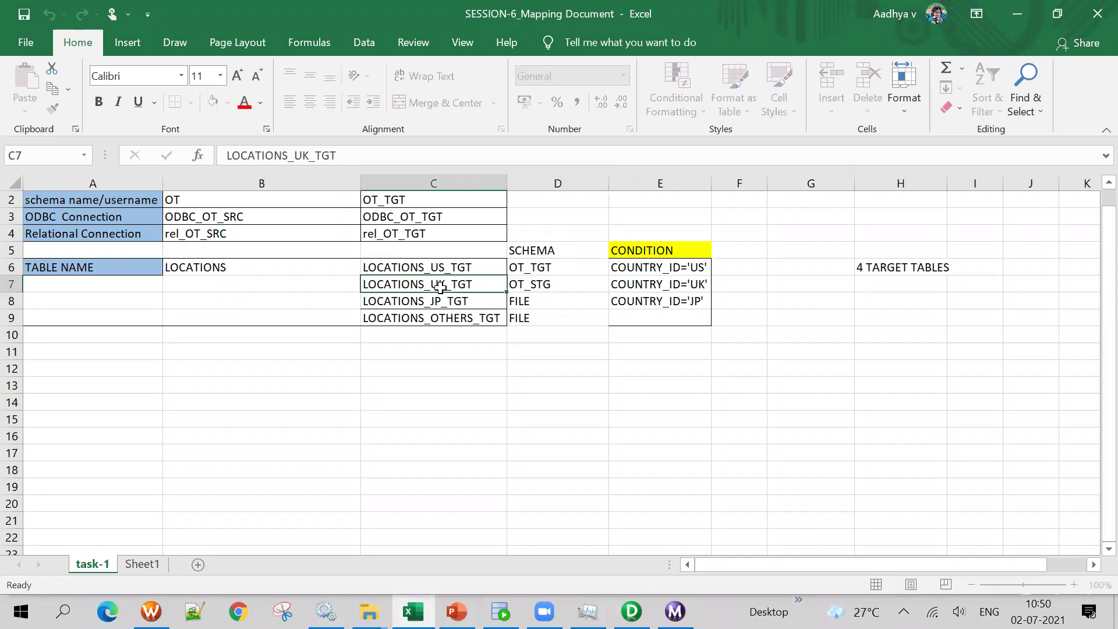
click(547, 282)
click(1017, 14)
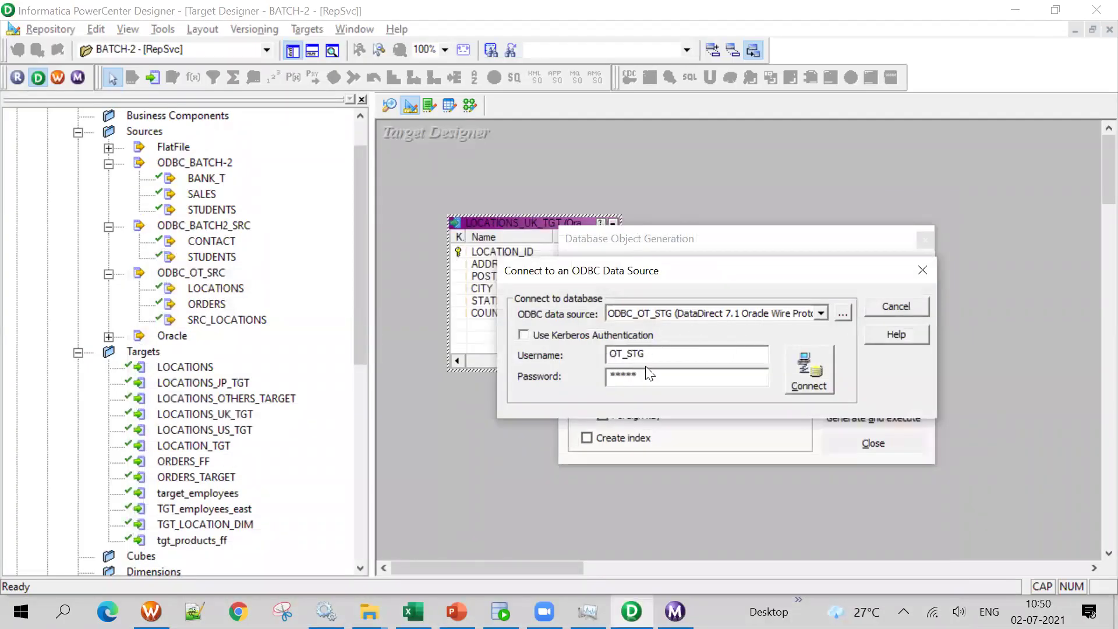
Connect to OT_STG, overwrite MKTABLES.SQL to create LOCATIONS_UK_TGT, and close the dialog
click(800, 367)
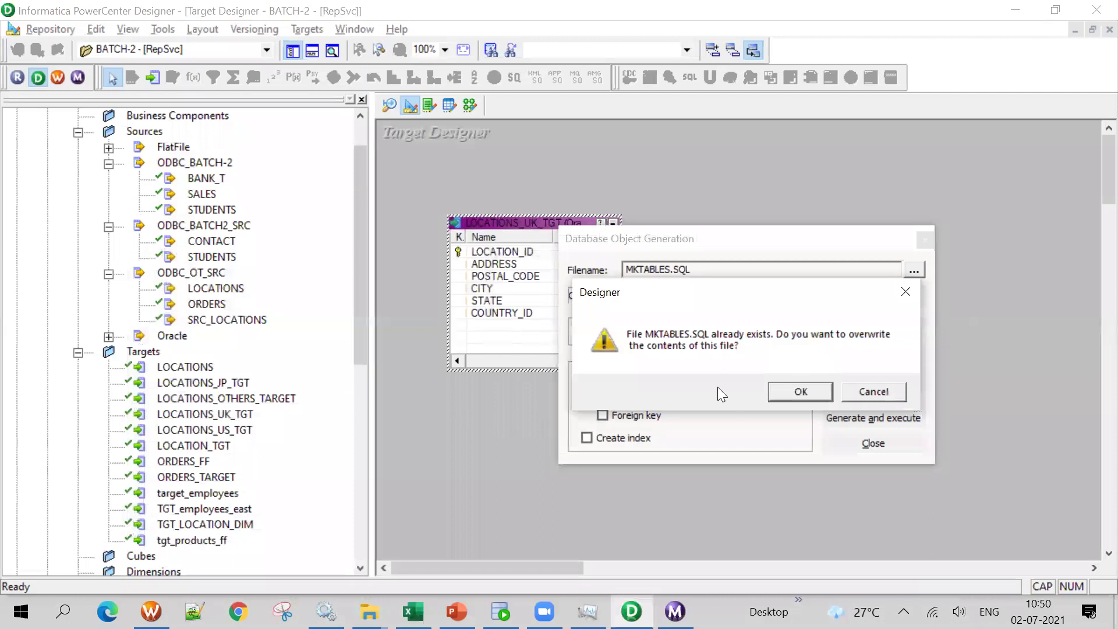
click(812, 393)
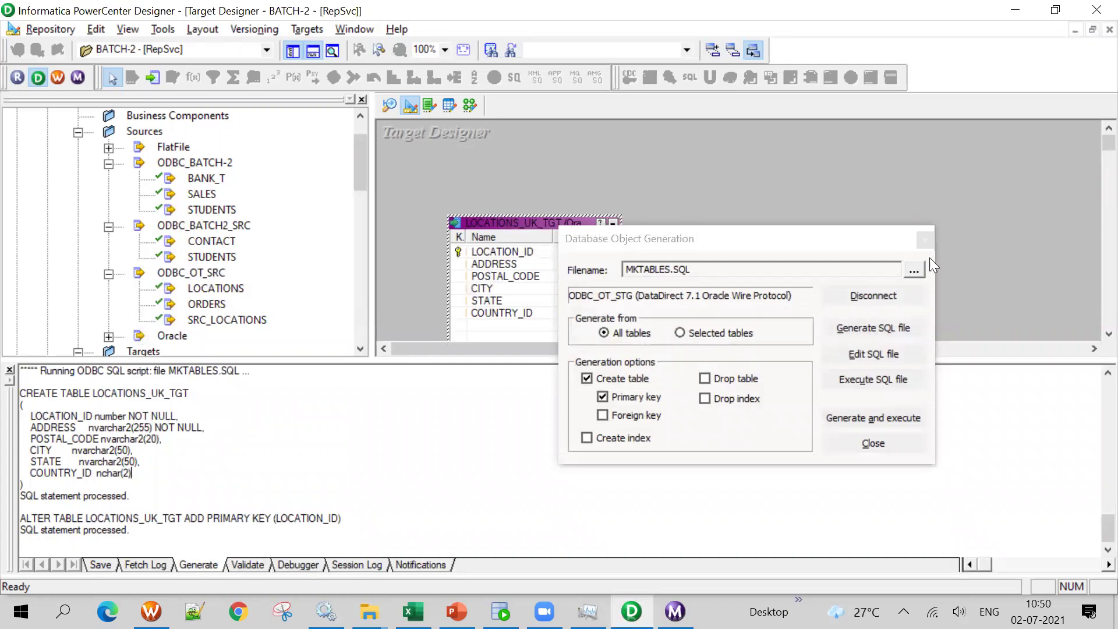
click(925, 240)
Open a new SQL Developer worksheet on the OT_STG connection
click(501, 611)
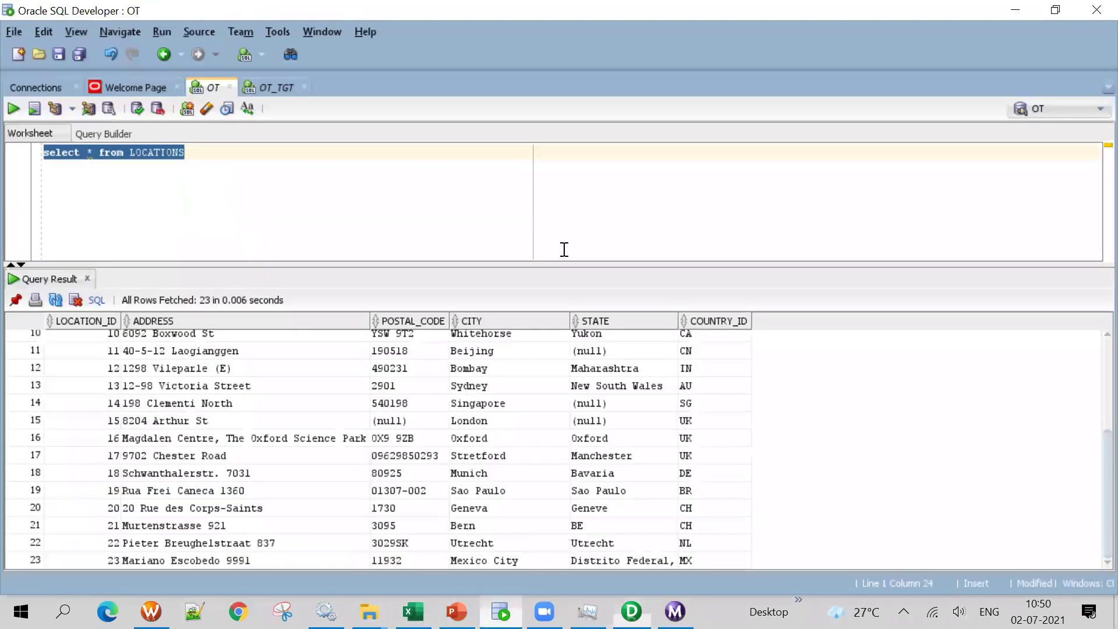
click(55, 93)
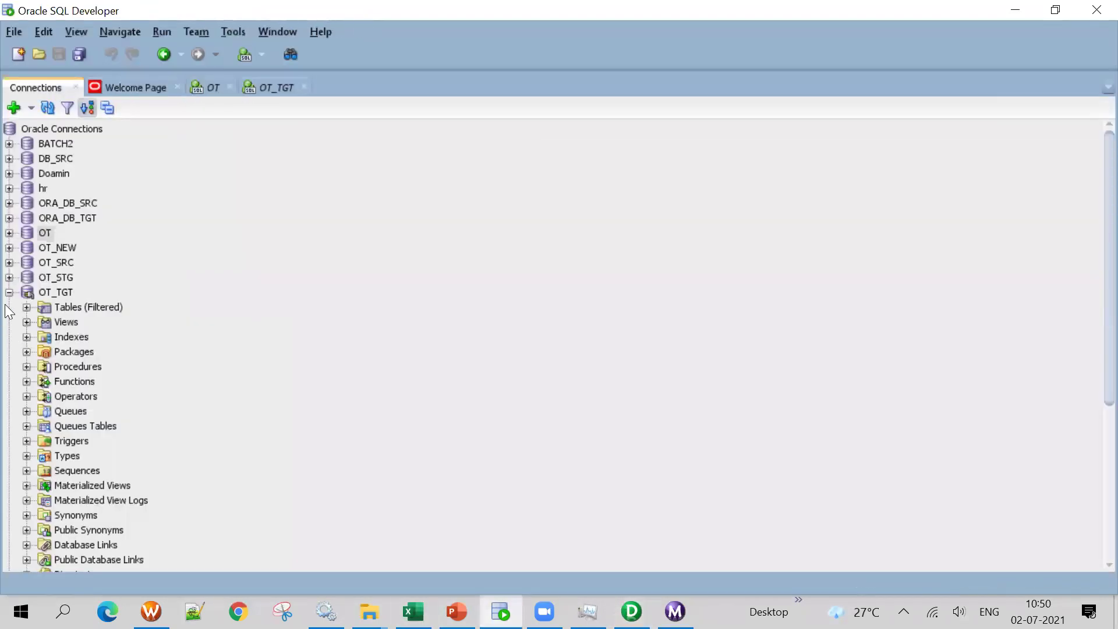
click(7, 278)
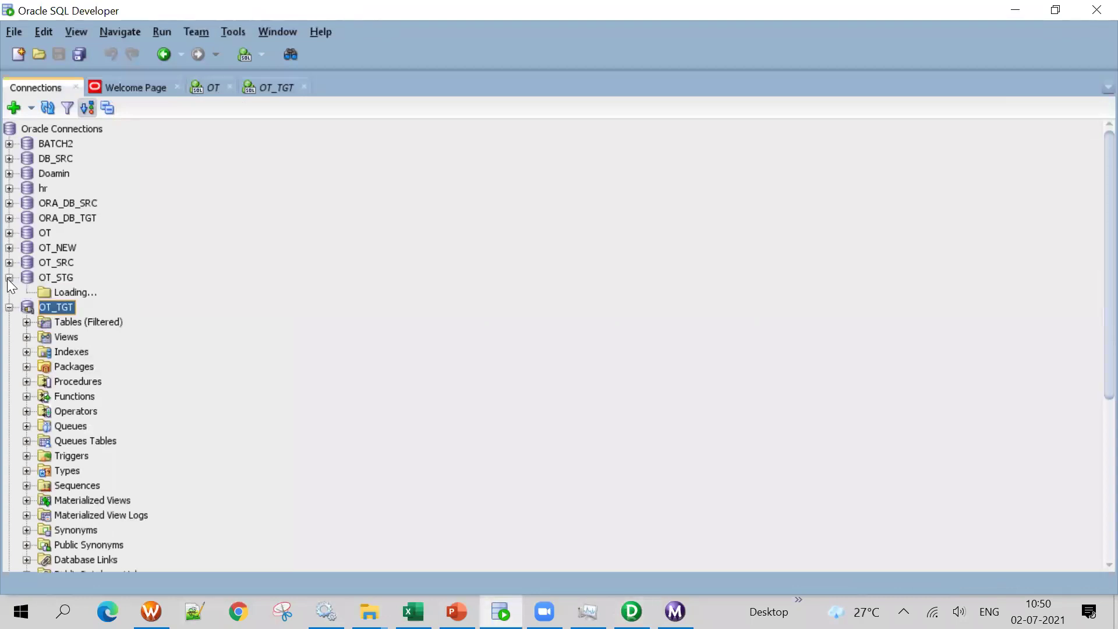
click(269, 86)
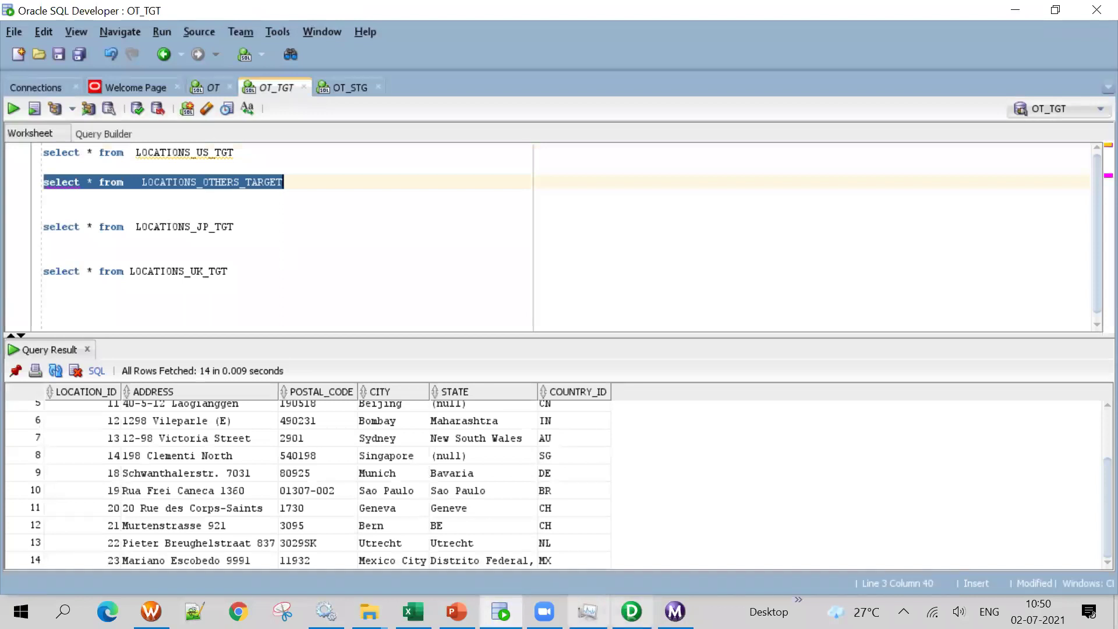
click(413, 611)
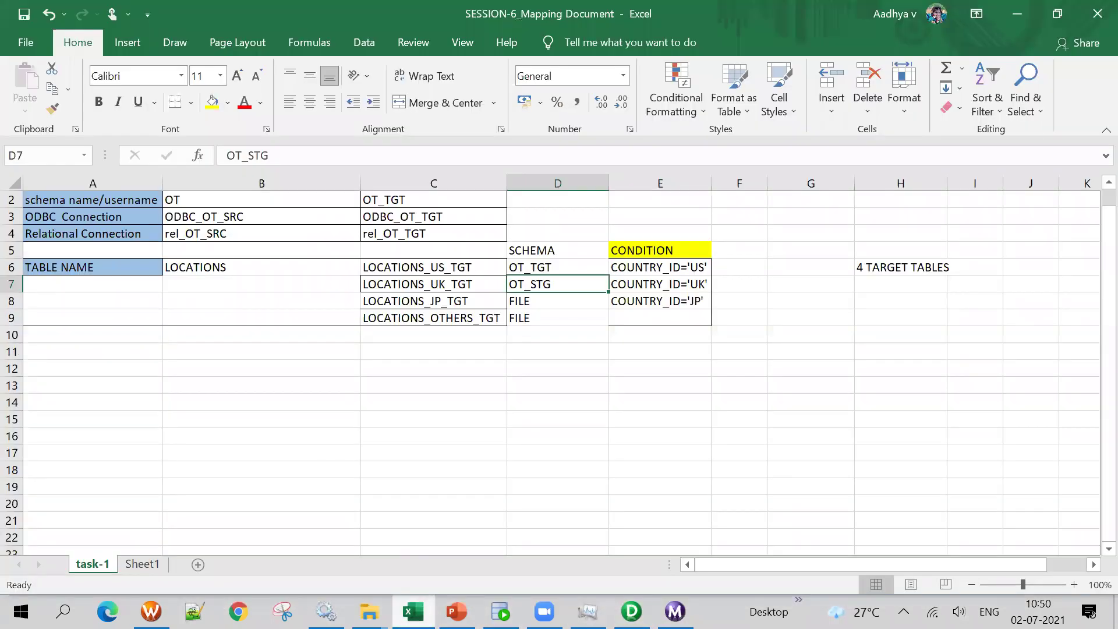
click(415, 611)
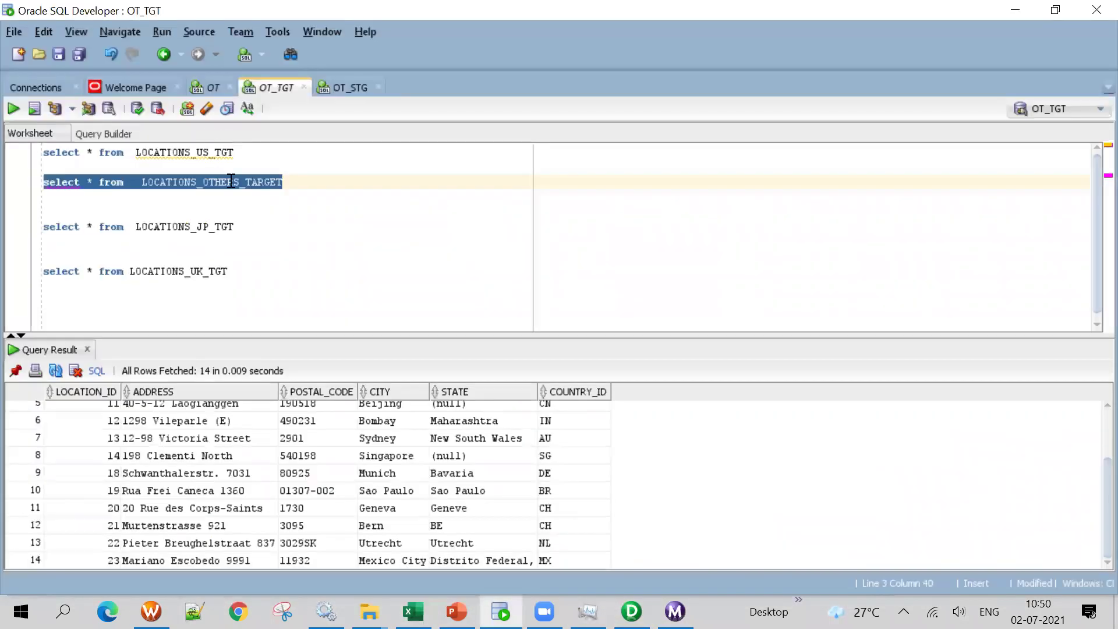
Copy the LOCATIONS_UK_TGT query into the OT_STG worksheet and run it, returning no rows
drag(242, 153, 52, 162)
drag(232, 271, 24, 271)
key(ctrl+c)
click(340, 87)
key(ctrl+v)
click(18, 108)
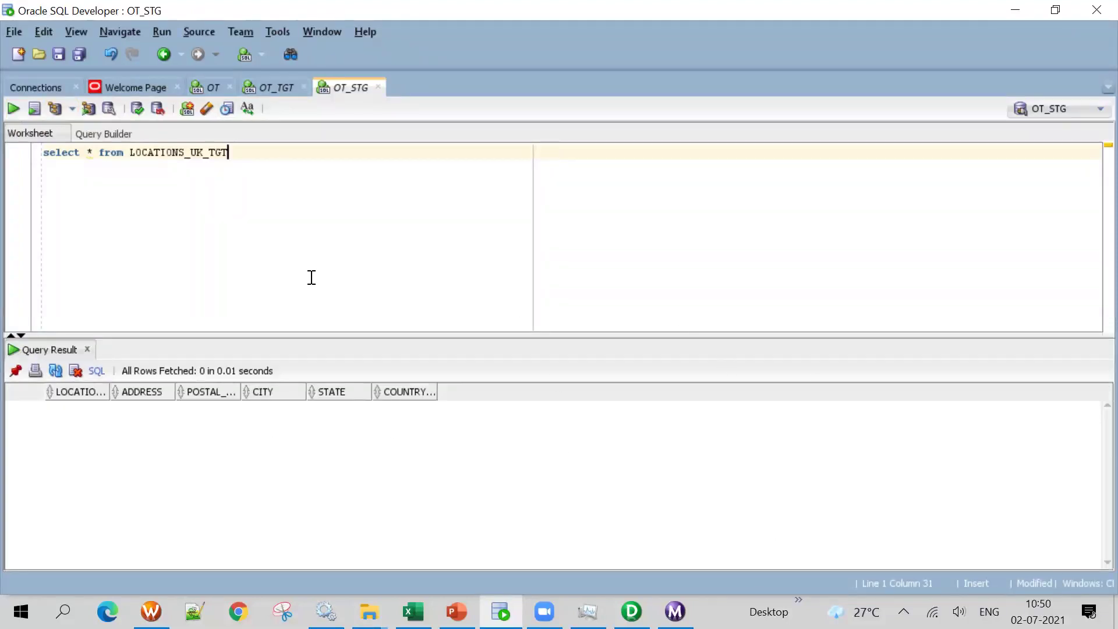
Run the LOCATIONS_US_TGT query in OT_TGT, returning 4 US rows, then highlight the JP and OTHERS targets
click(414, 612)
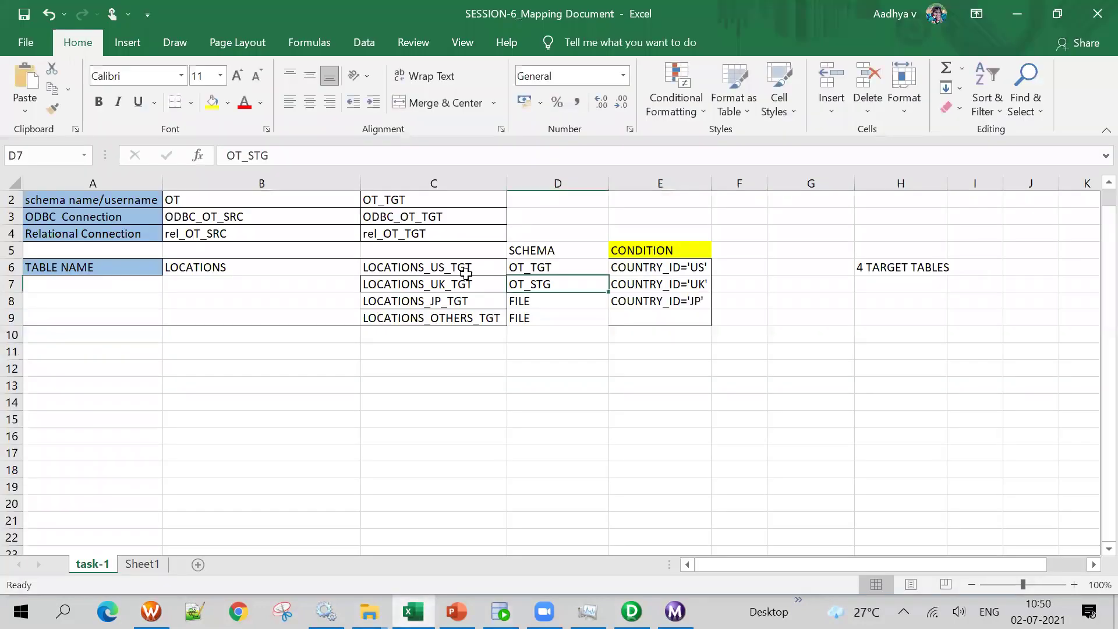
click(460, 267)
key(alt+Tab)
click(268, 87)
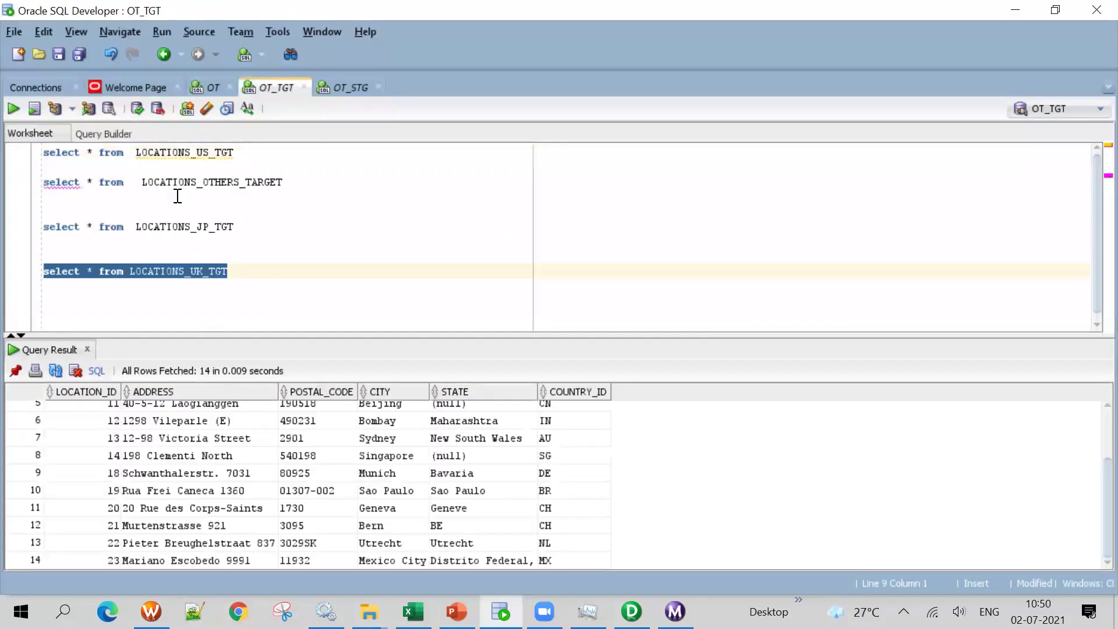
drag(267, 149, 34, 142)
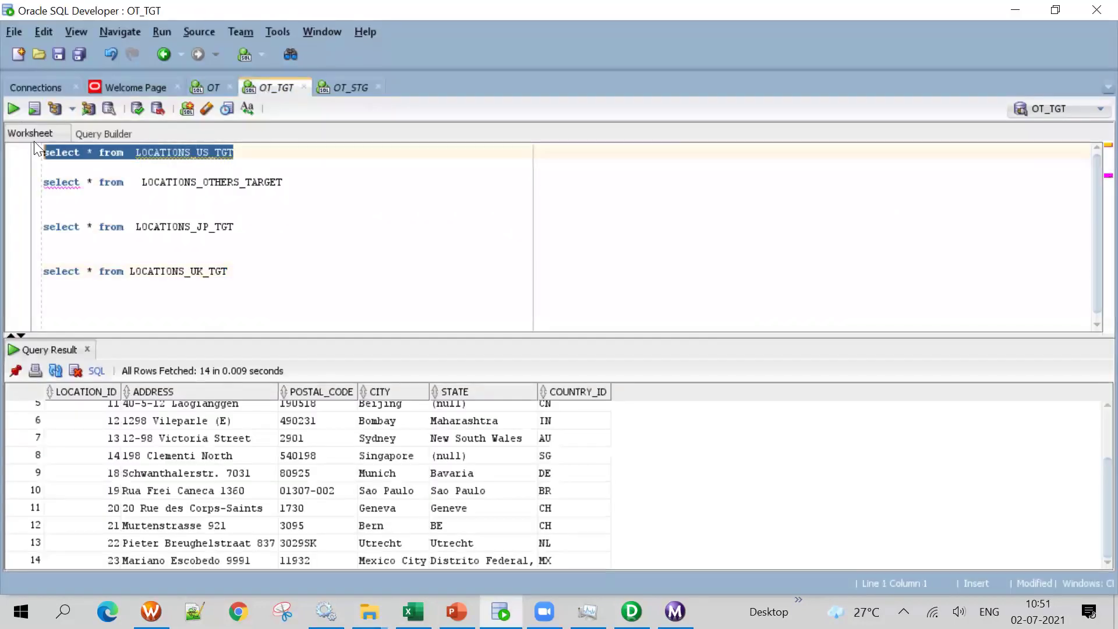
click(15, 107)
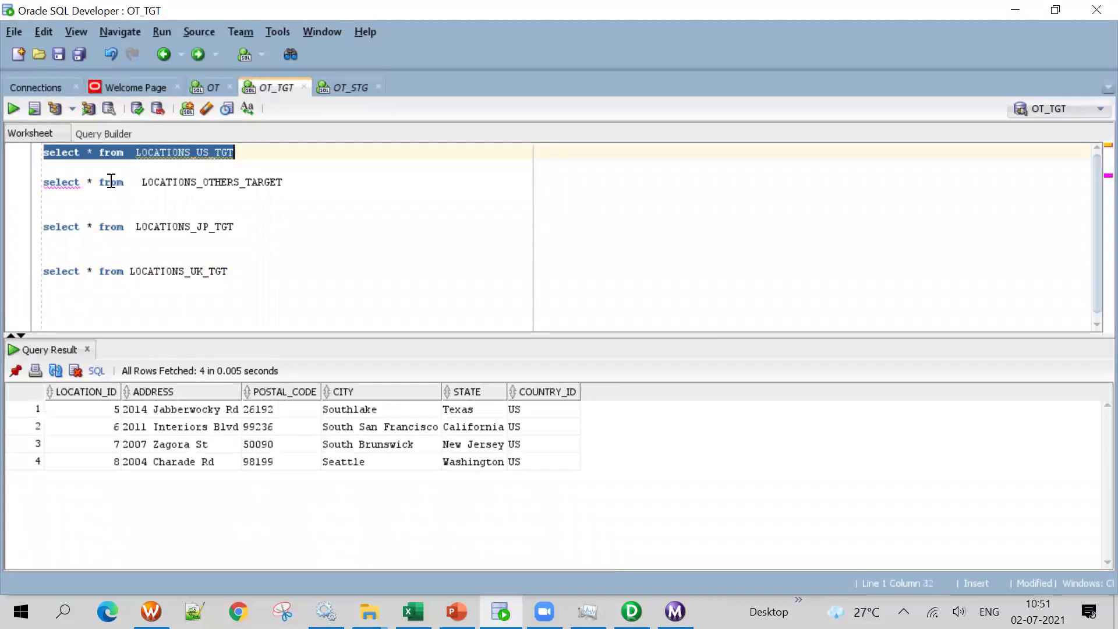
click(333, 85)
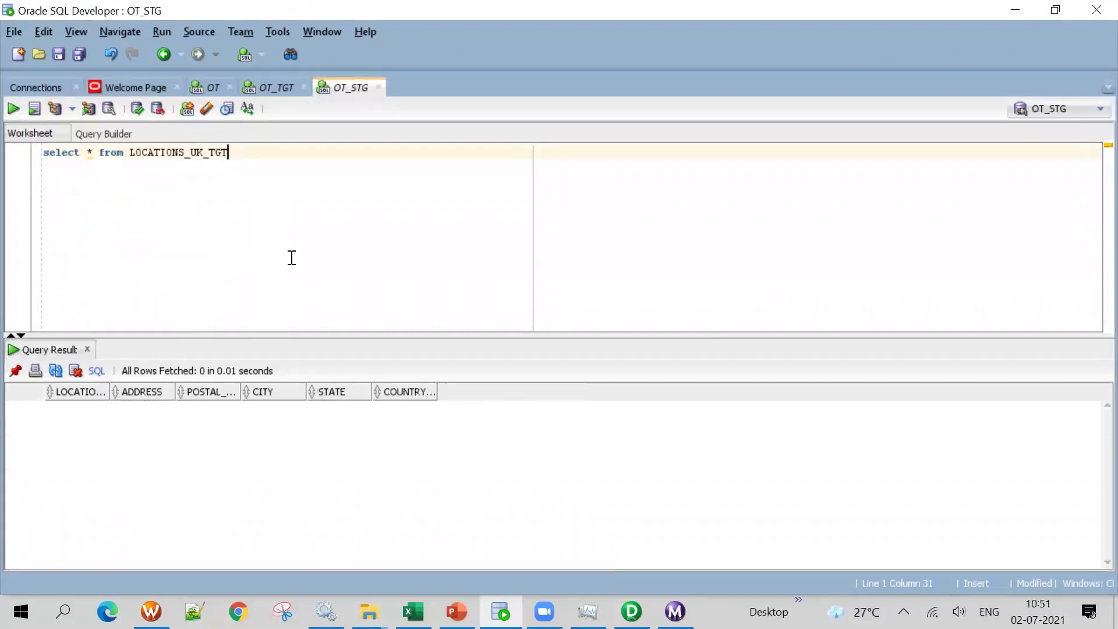
key(alt+Tab)
drag(402, 301, 396, 319)
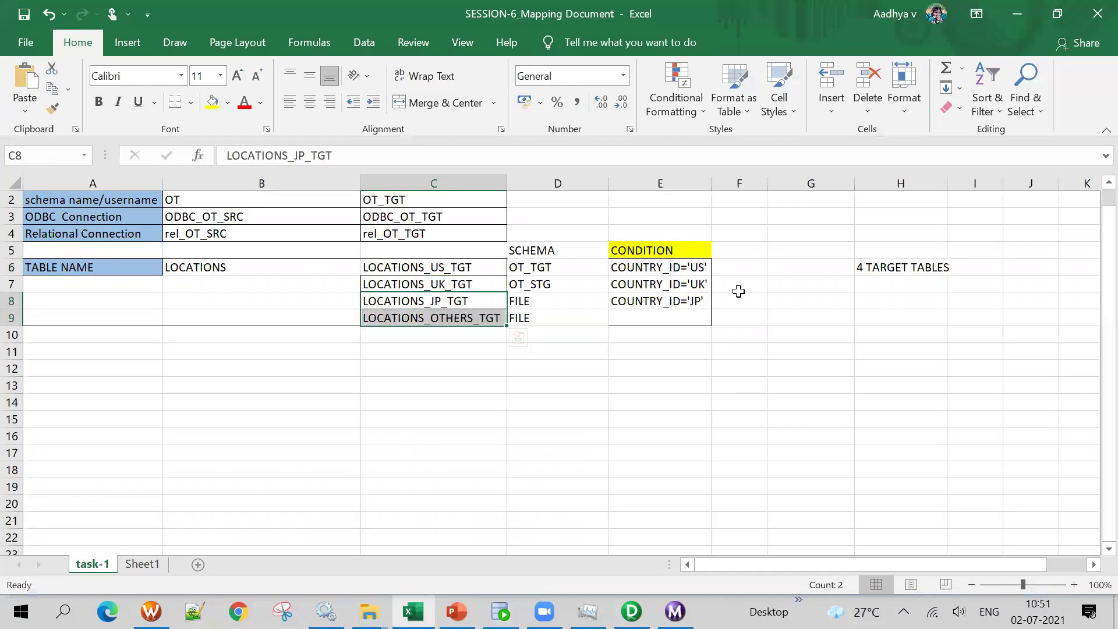
Clear all tables, including LOCATIONS_UK_TGT, from the Target Designer workspace and hide the Output window
click(631, 612)
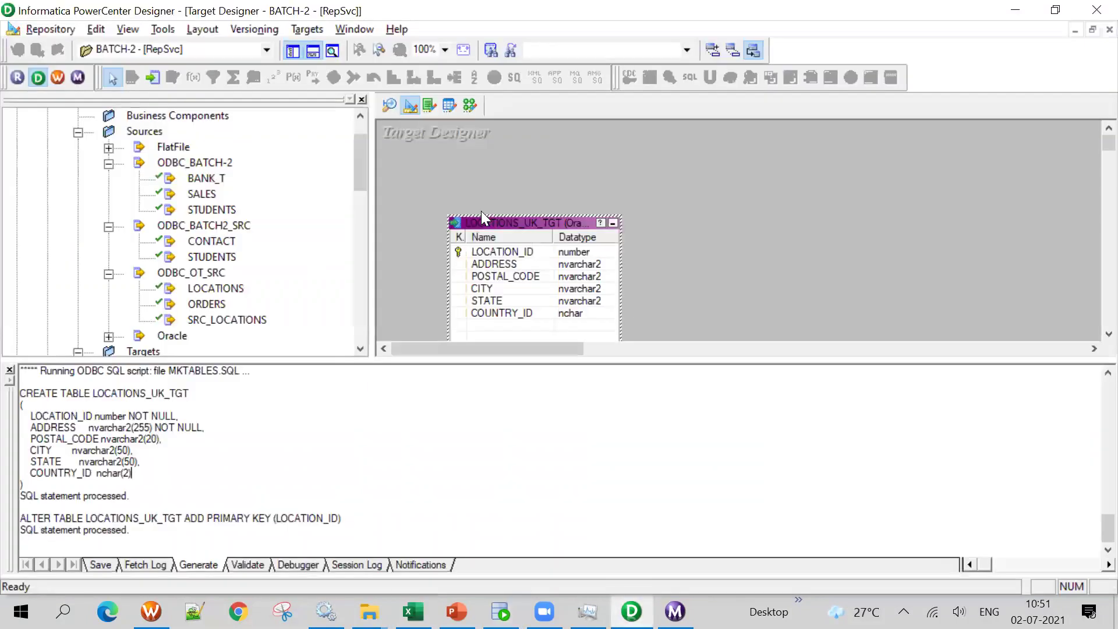
right_click(784, 194)
click(814, 225)
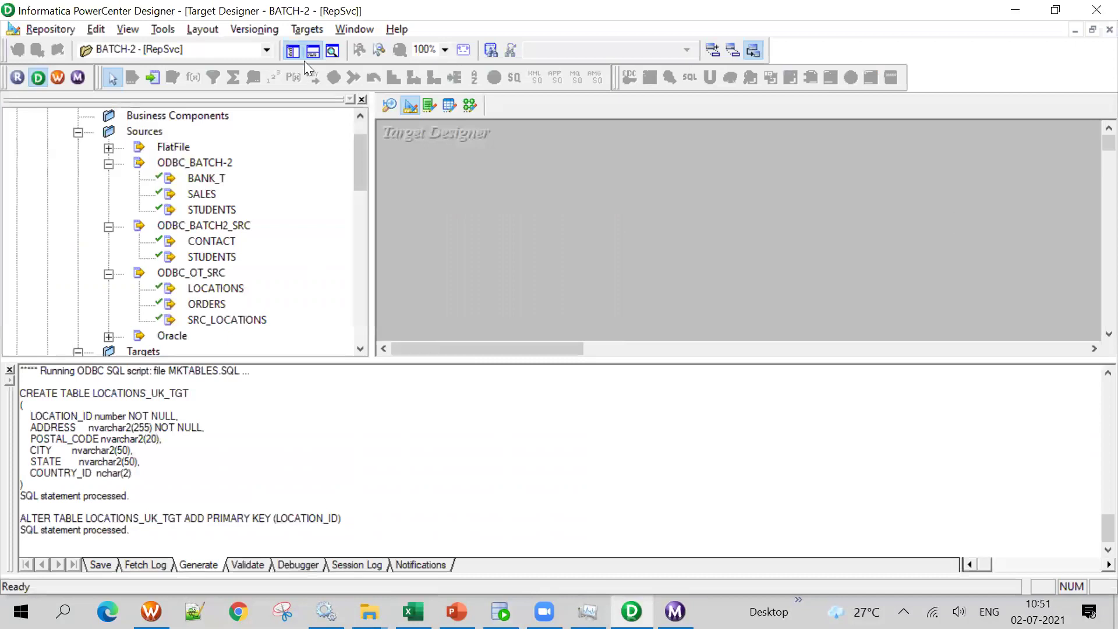
click(313, 51)
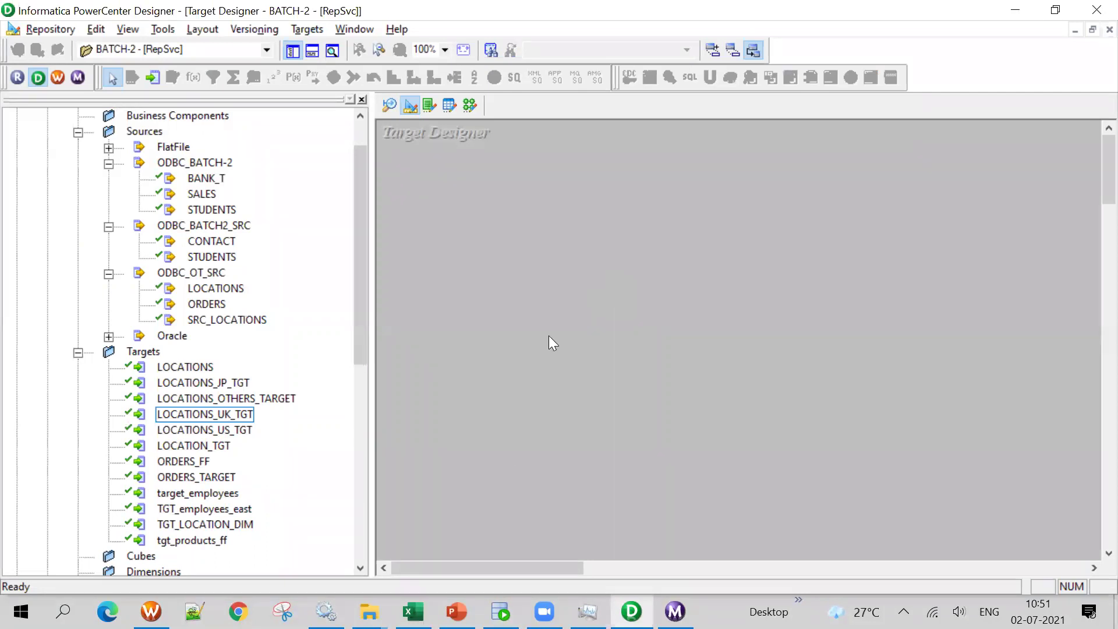
In the Excel mapping document, select the JP and OTHERS target rows listed as FILE
click(413, 611)
drag(481, 302, 494, 321)
click(495, 403)
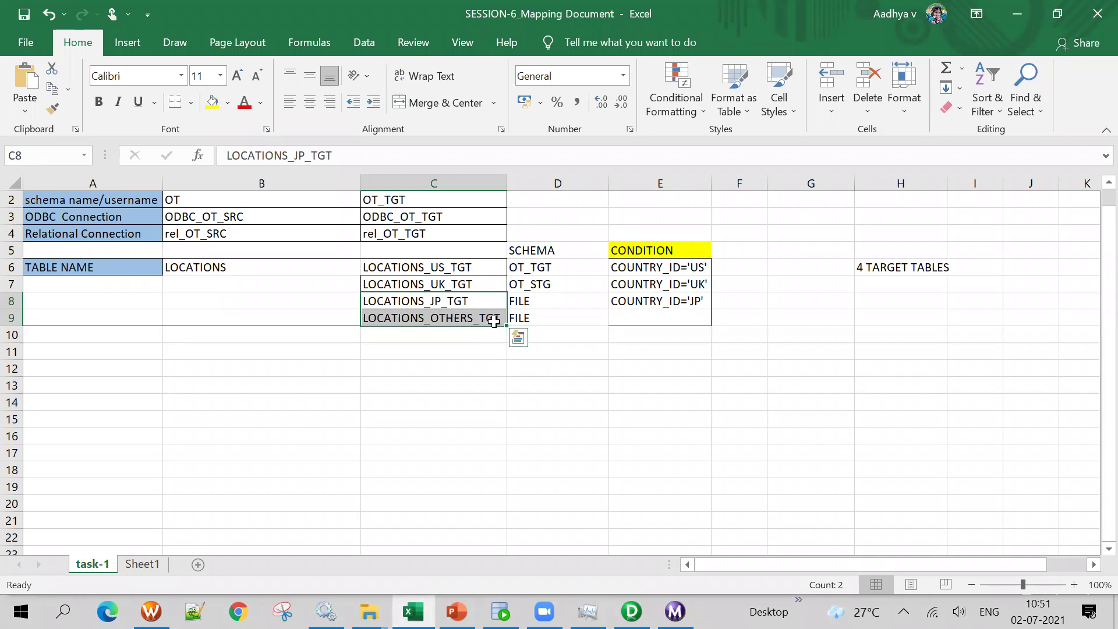
Select the JP and OTHERS target names in C8:C9, then go back to PowerCenter Designer
click(533, 366)
drag(434, 301, 434, 318)
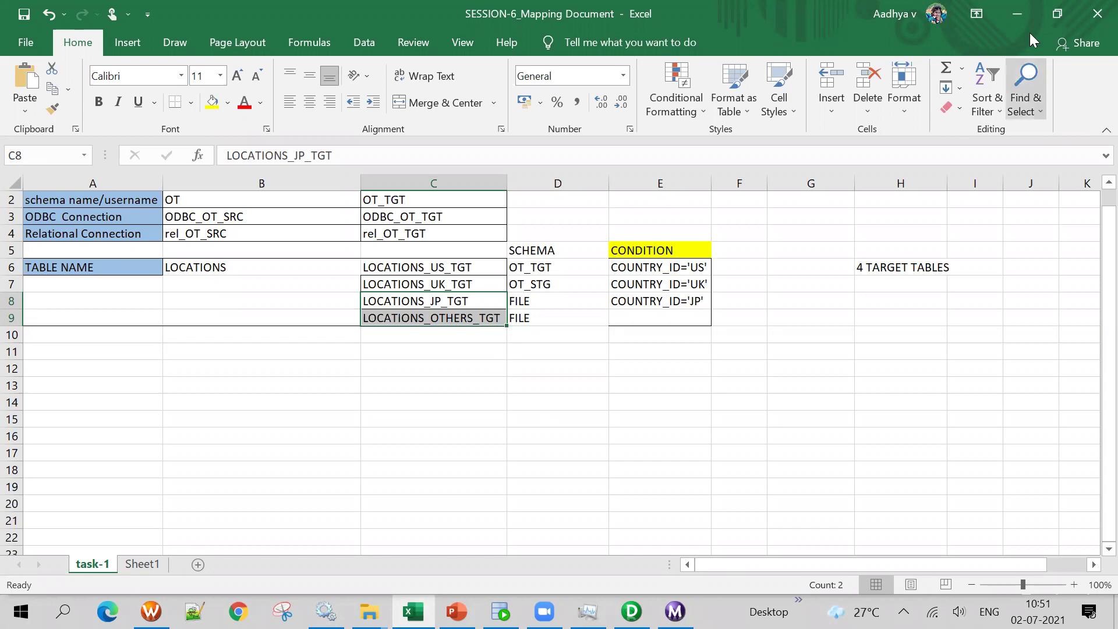
click(1018, 13)
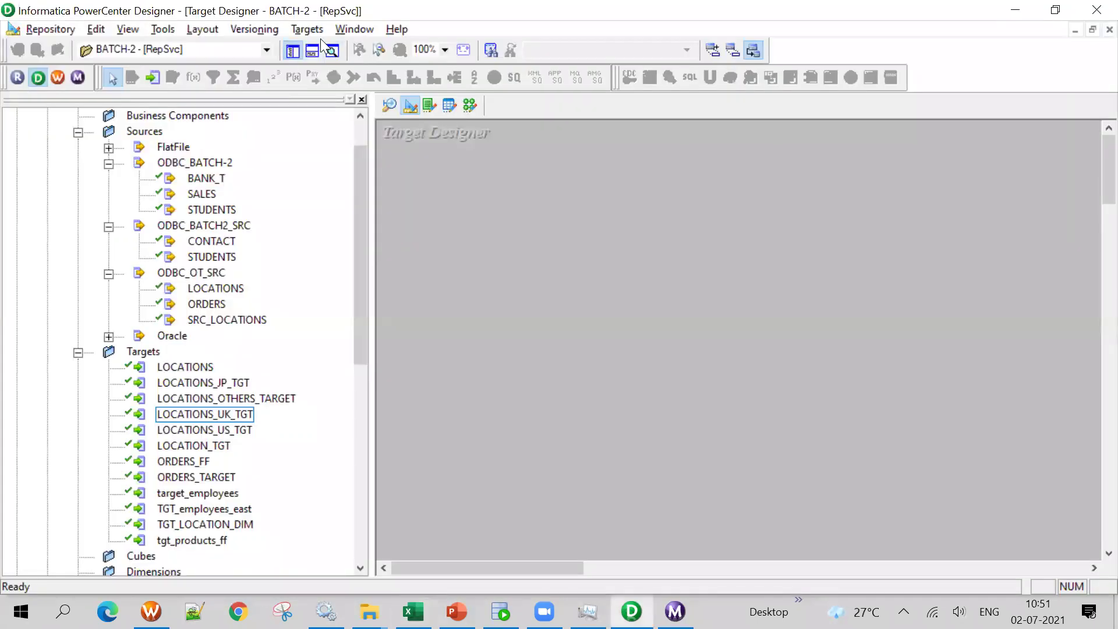
Look through the target definition options in PowerCenter Designer
click(317, 32)
click(317, 272)
click(319, 34)
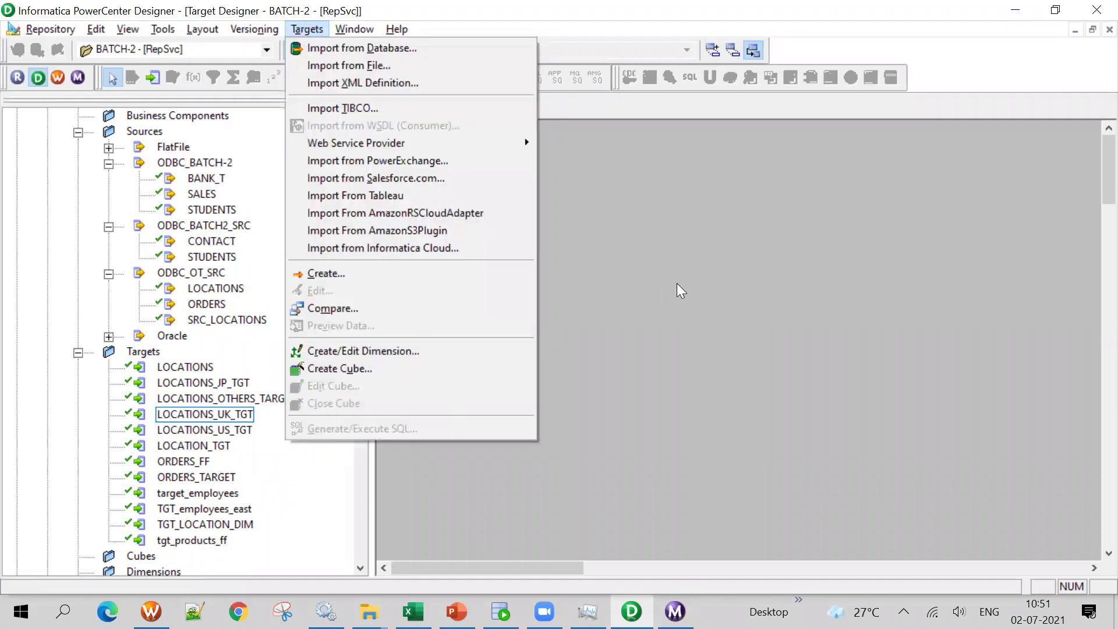
click(681, 290)
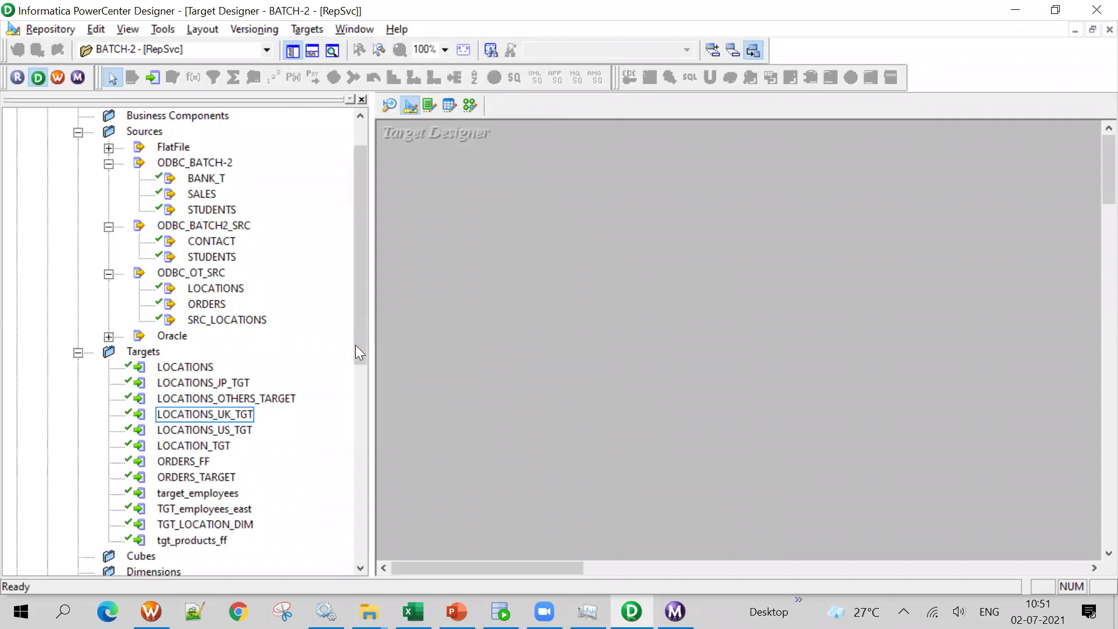
drag(365, 318, 360, 336)
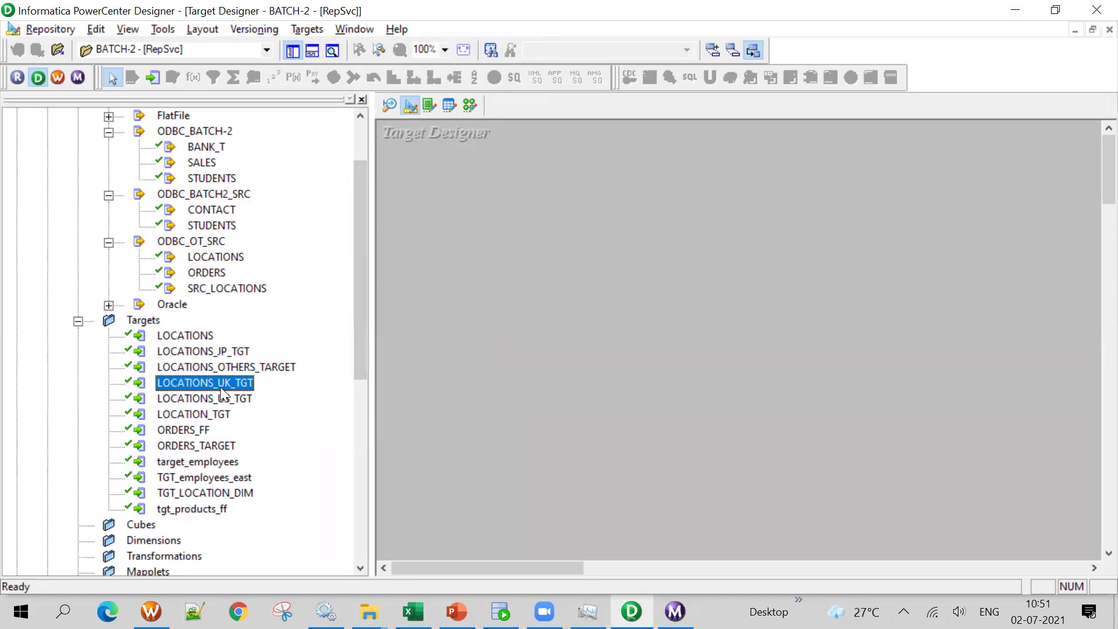
Confirm the OTHERS name in C9, then place LOCATIONS_JP_TGT and LOCATIONS_OTHERS_TARGET on the workspace
click(413, 611)
click(452, 318)
key(alt+Tab)
drag(228, 355, 495, 262)
drag(256, 368, 828, 267)
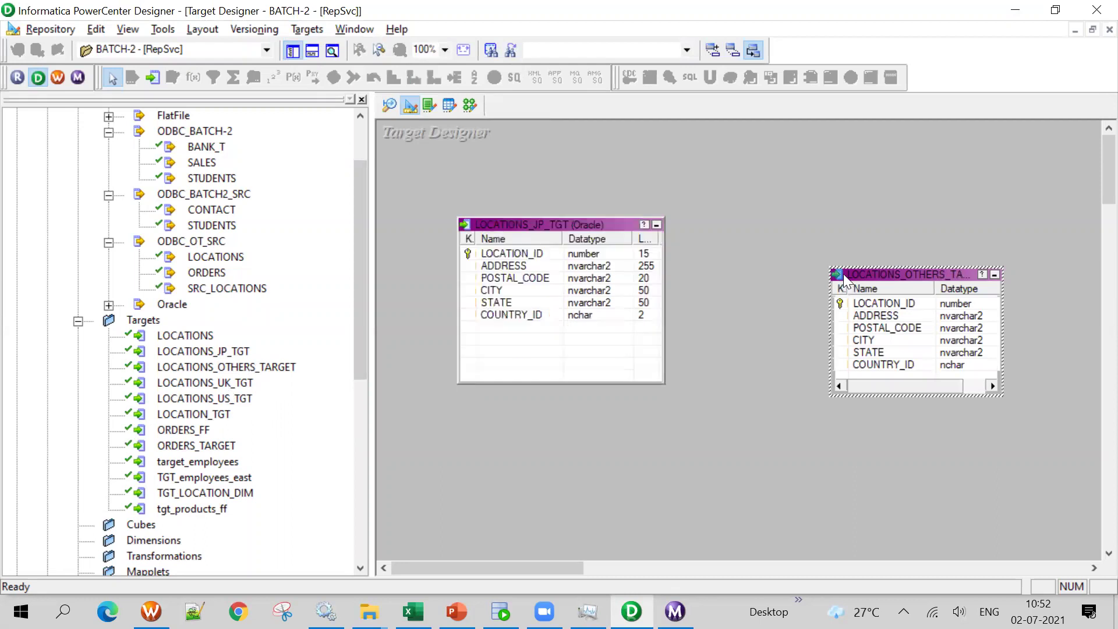
Set LOCATIONS_JP_TGT's database type to Flat File with default delimited settings and verify it
drag(833, 267, 779, 213)
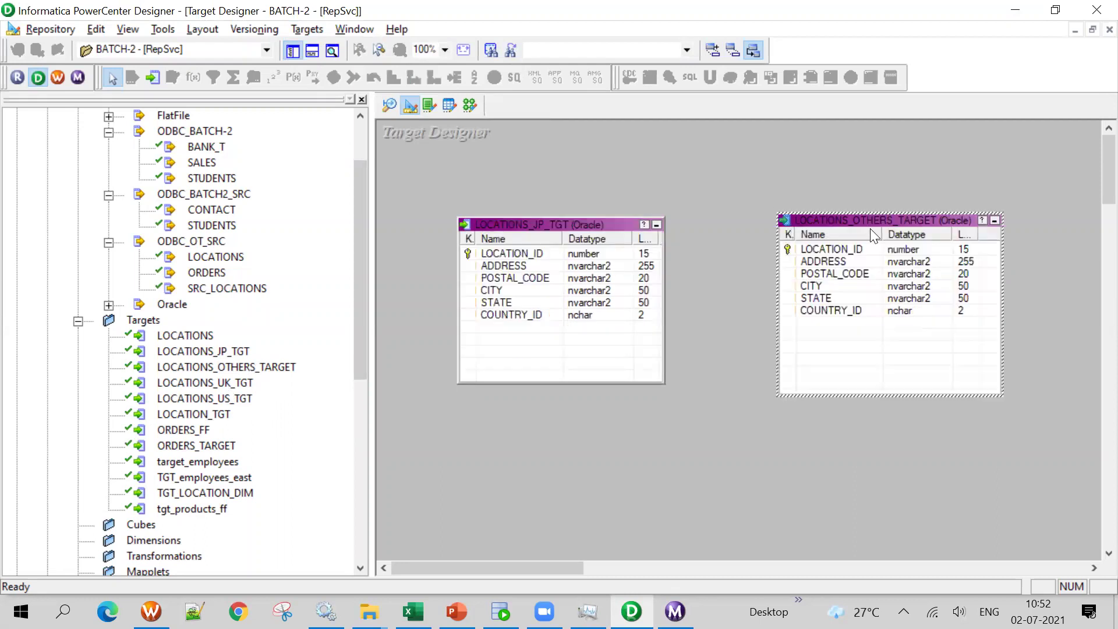
double_click(532, 221)
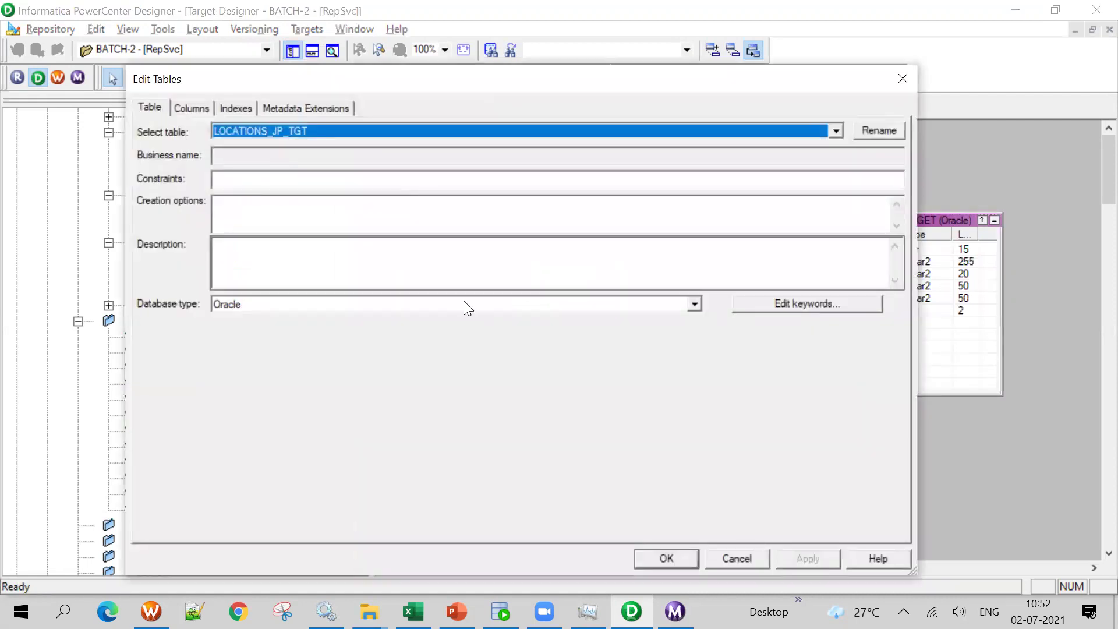
click(464, 303)
key(f)
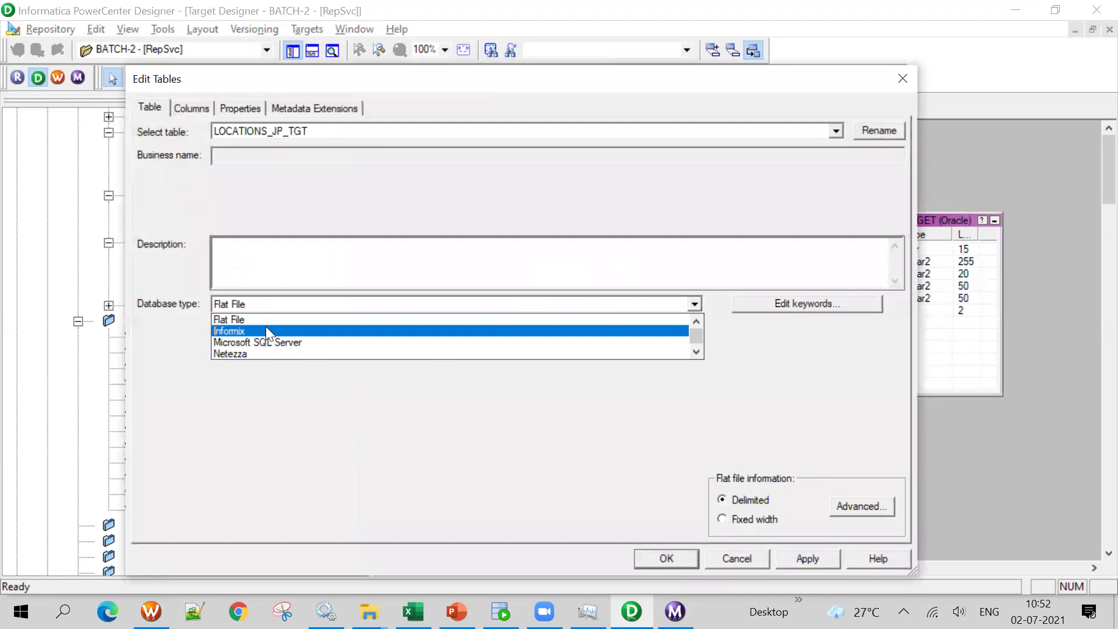
click(262, 322)
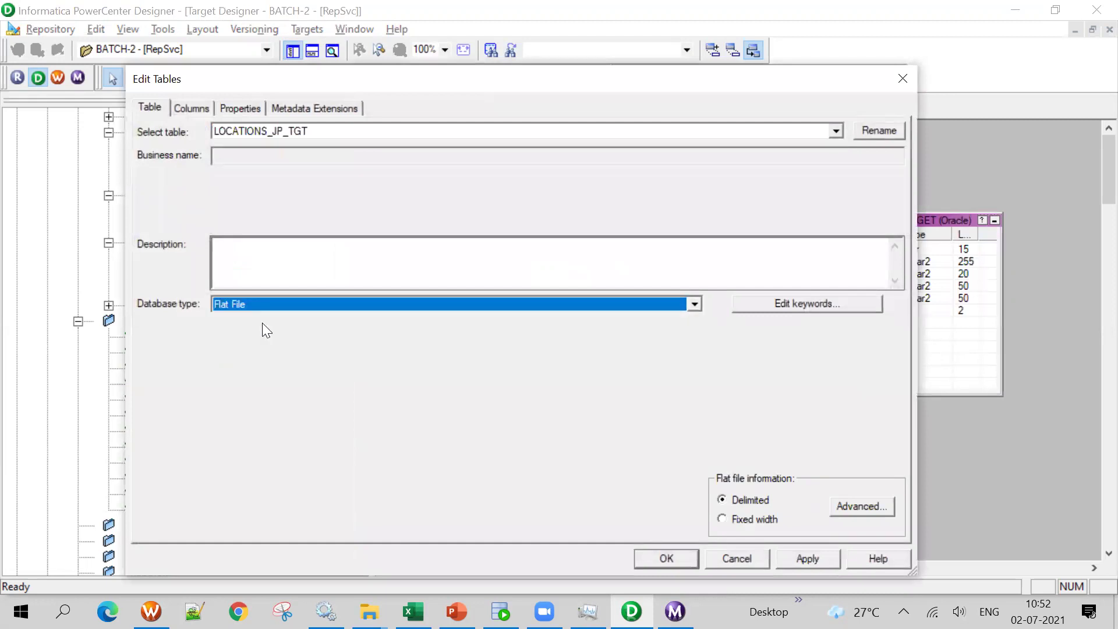
click(852, 506)
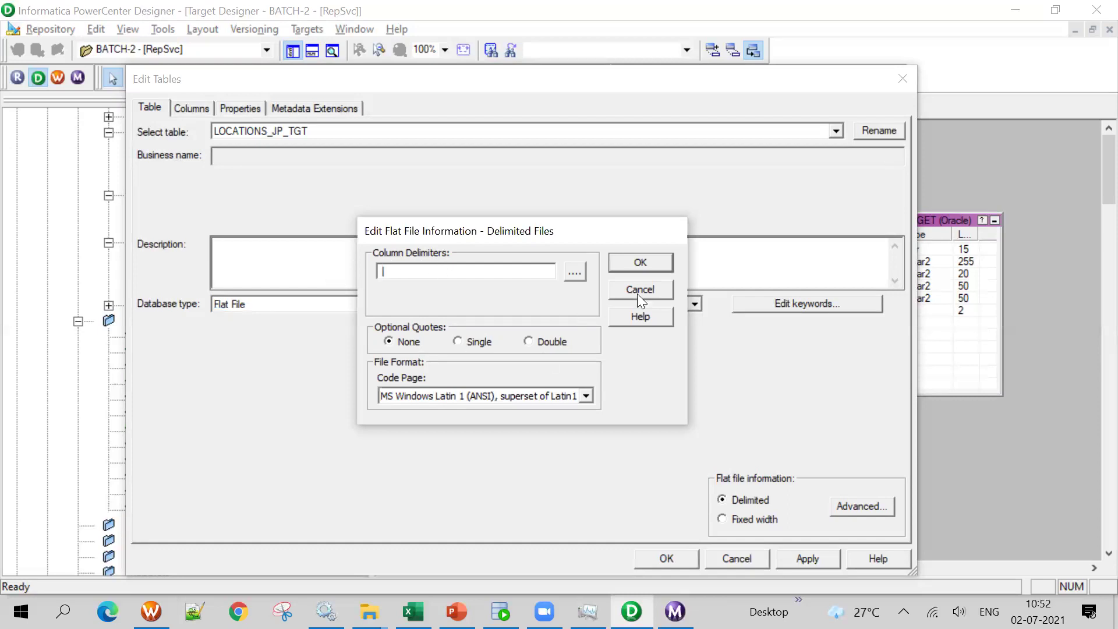
click(639, 261)
click(809, 558)
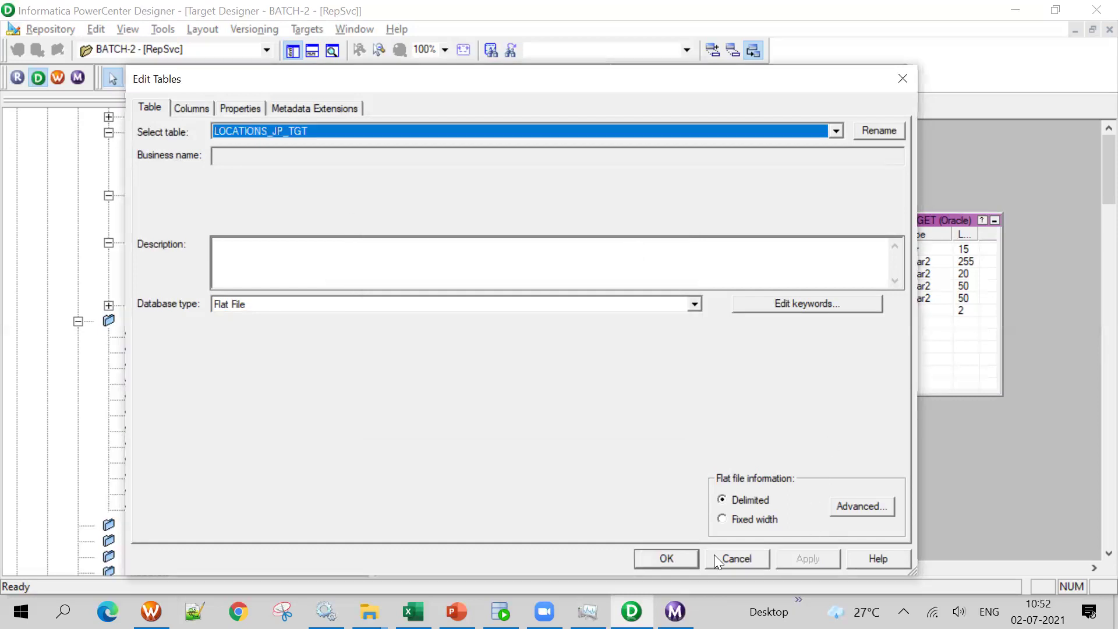
click(667, 558)
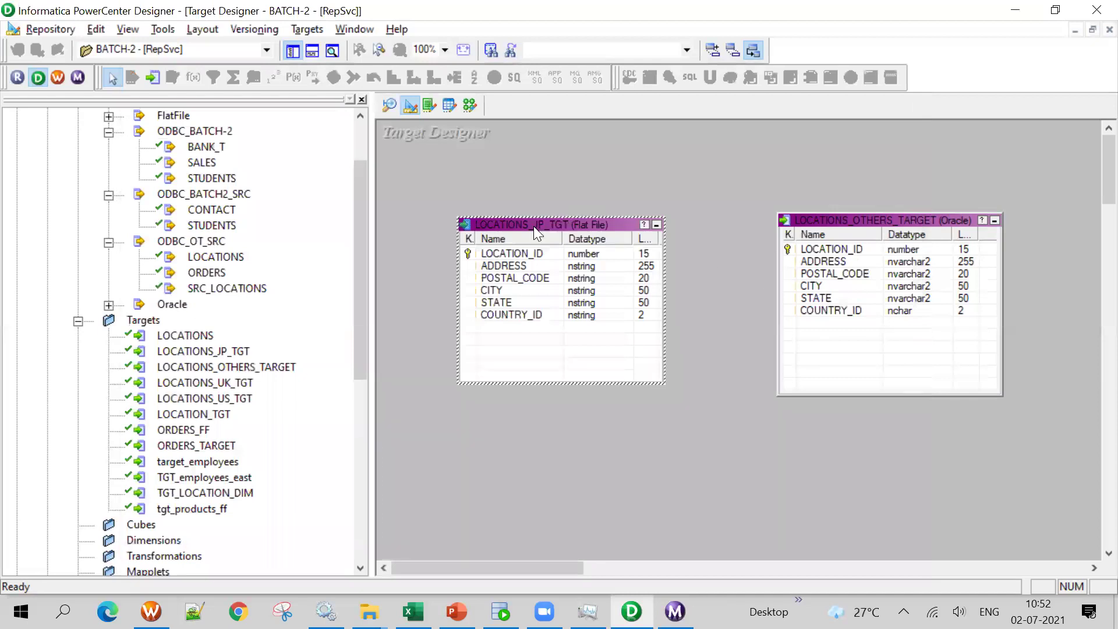
double_click(576, 222)
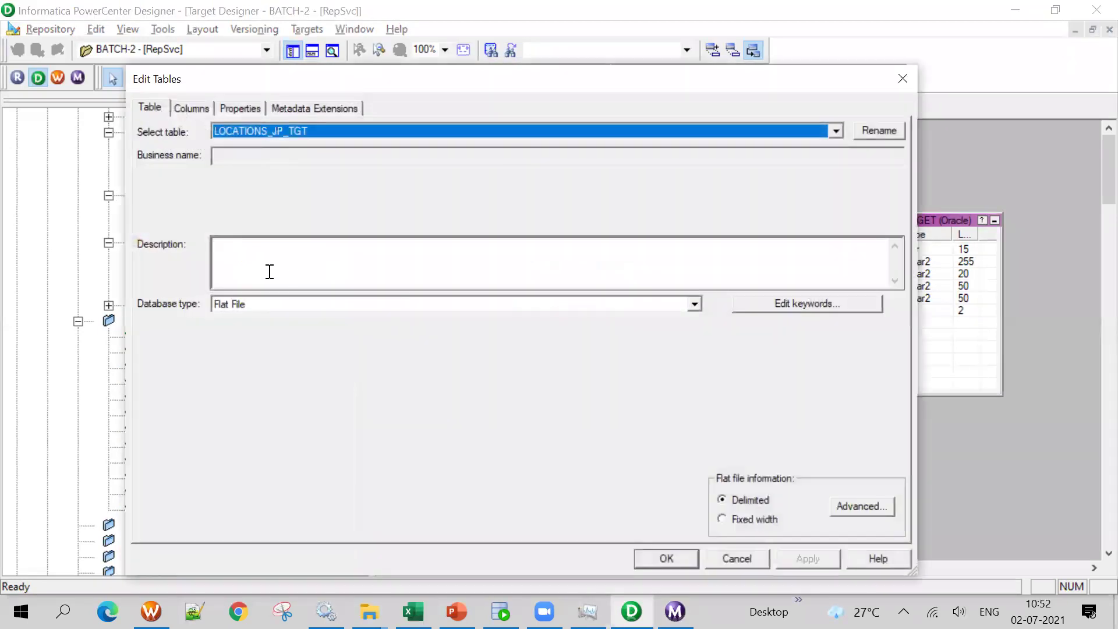
click(715, 558)
Make LOCATIONS_OTHERS_TARGET a delimited Flat File target and save it to the repository
double_click(871, 219)
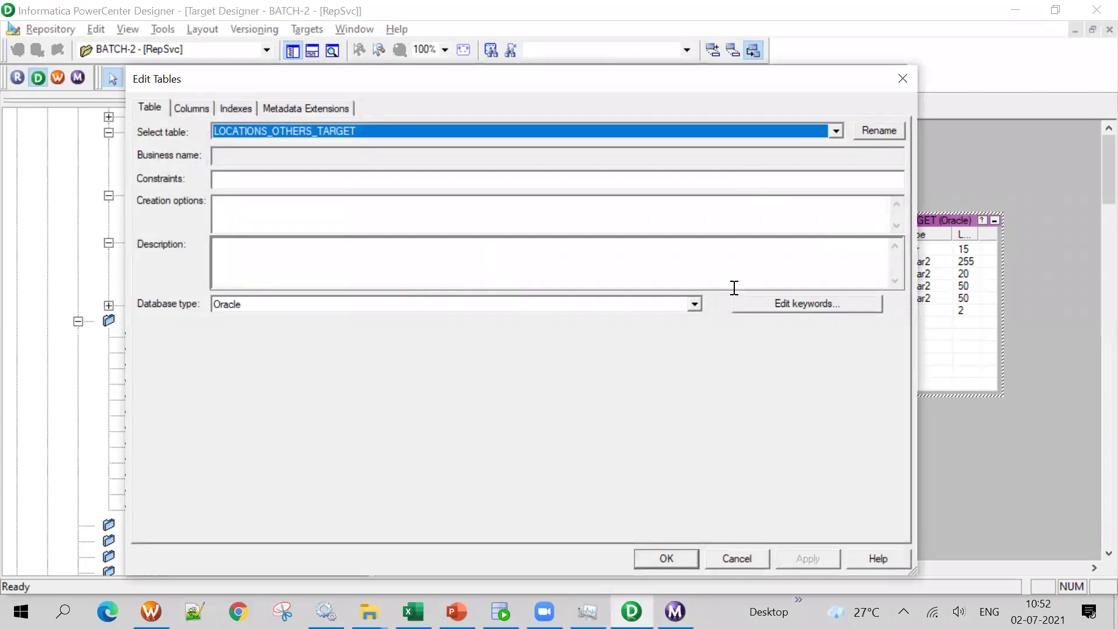
click(694, 304)
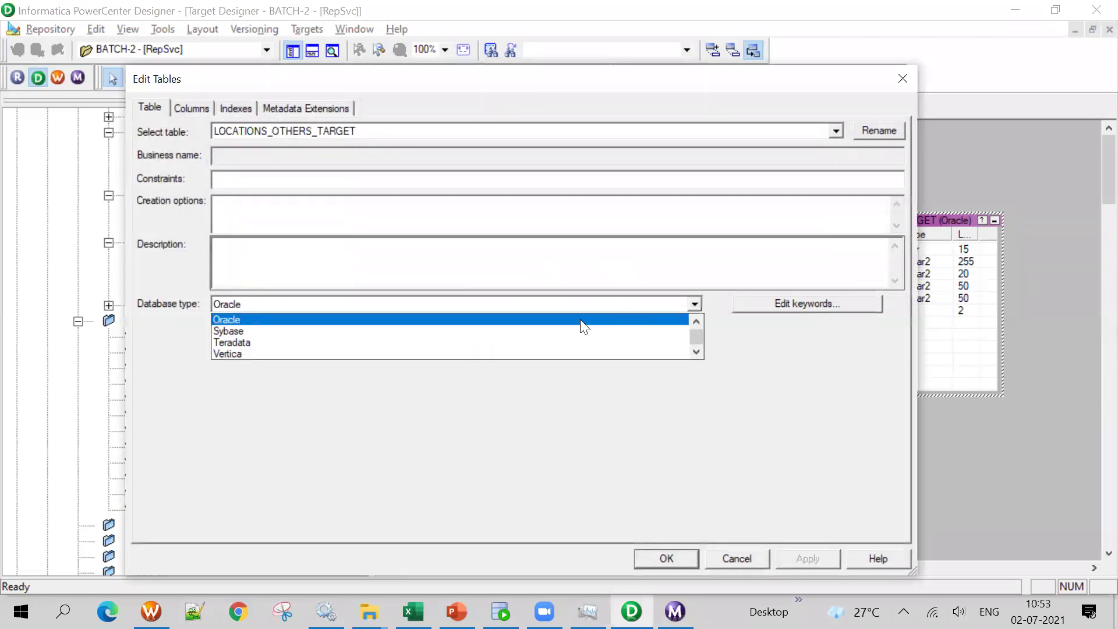
scroll(580, 319, up, 2)
click(580, 320)
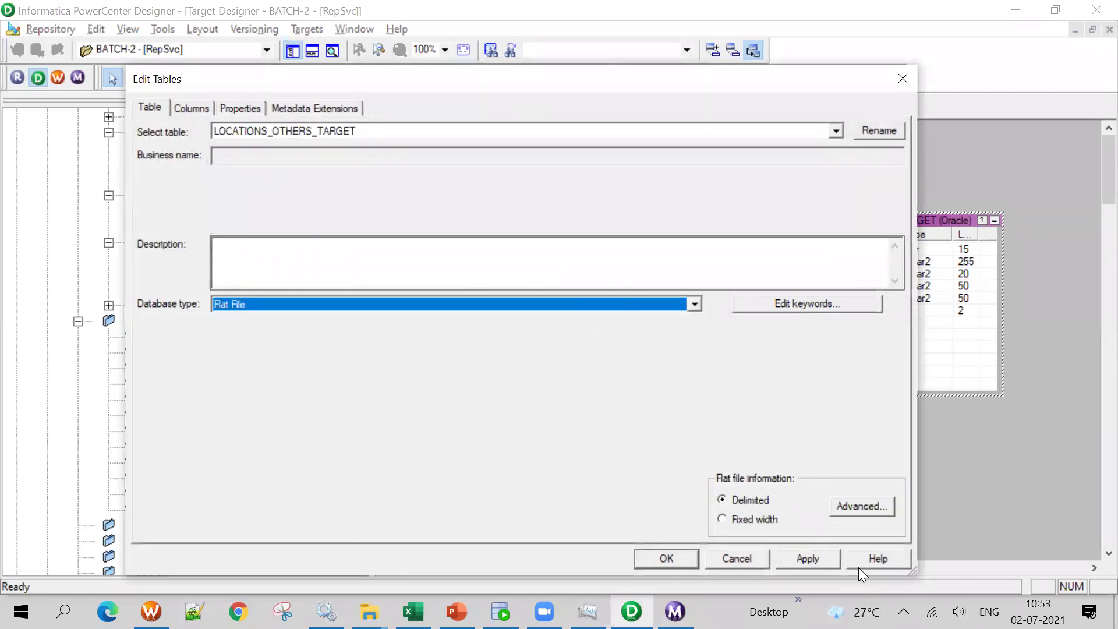
click(886, 503)
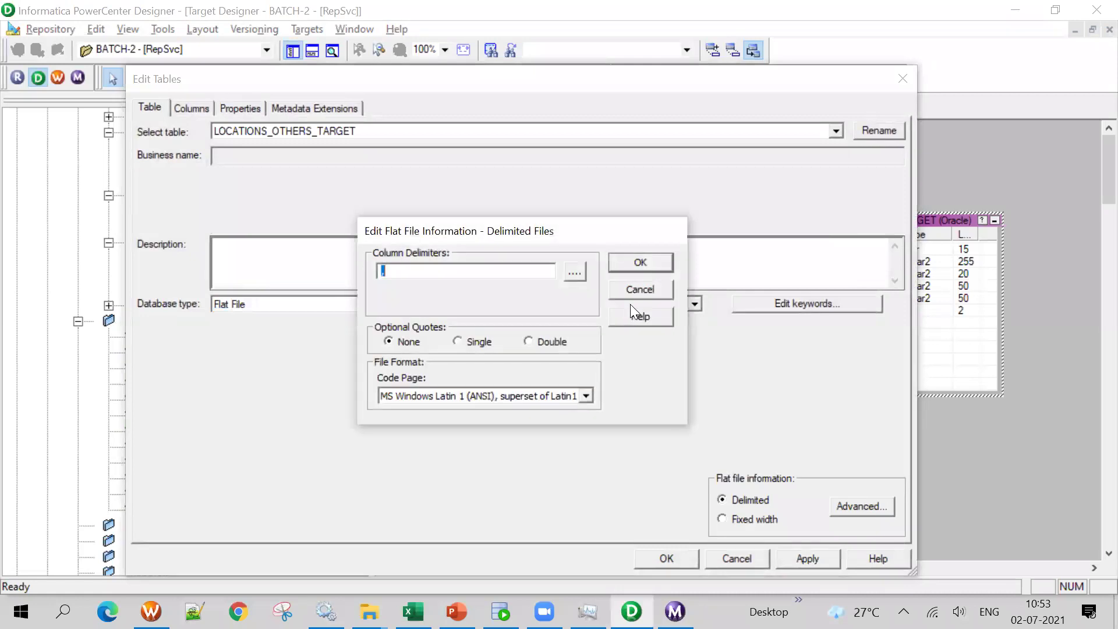
click(640, 263)
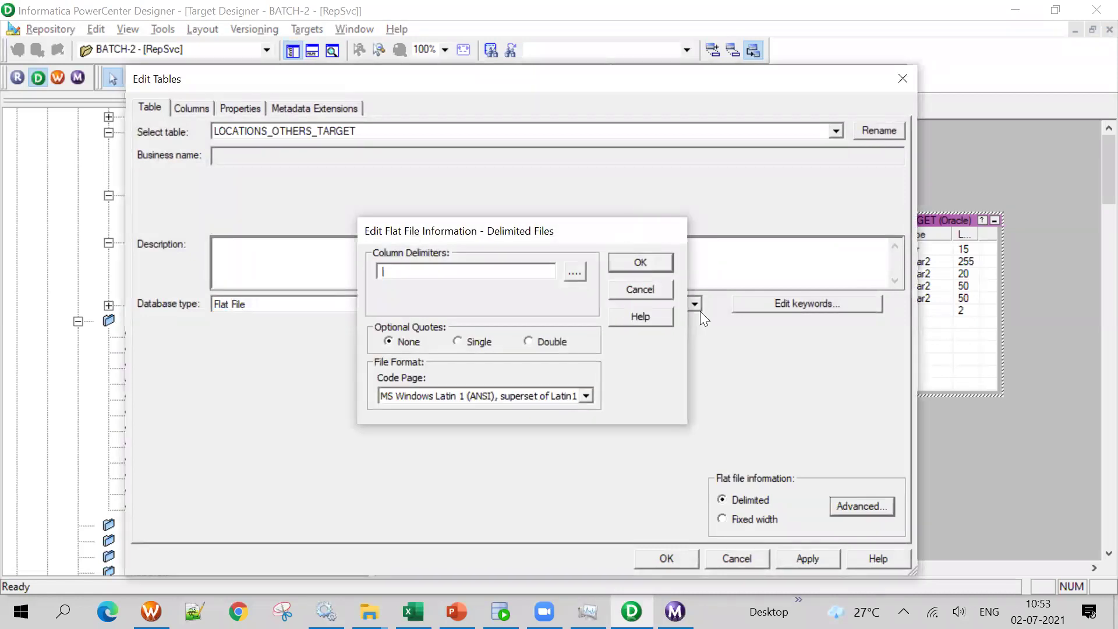
click(807, 559)
click(696, 559)
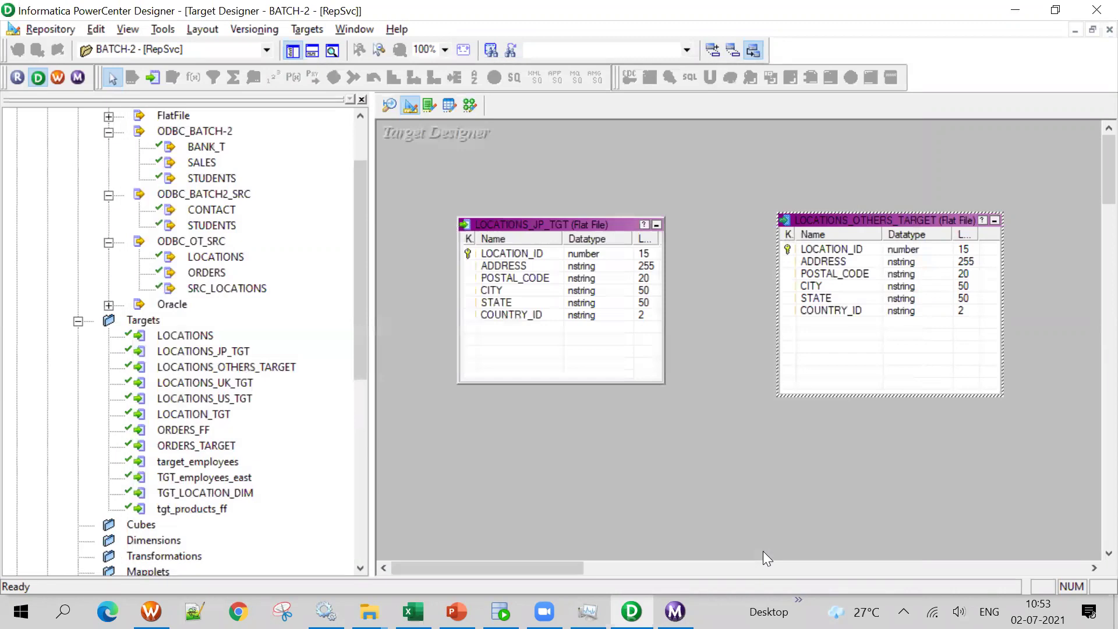
key(ctrl+s)
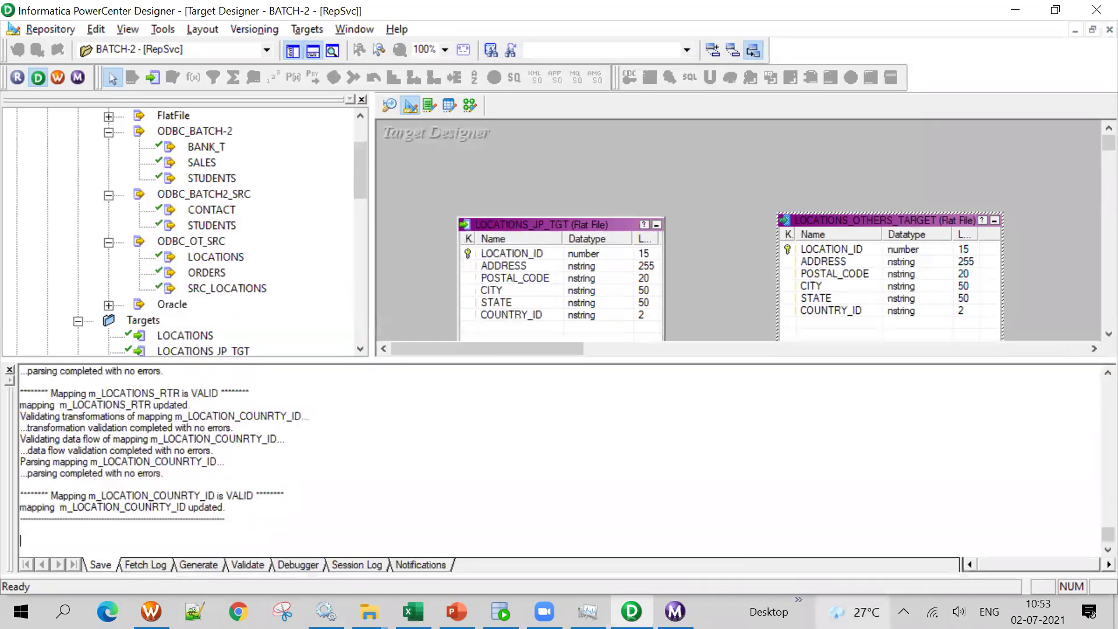
click(313, 51)
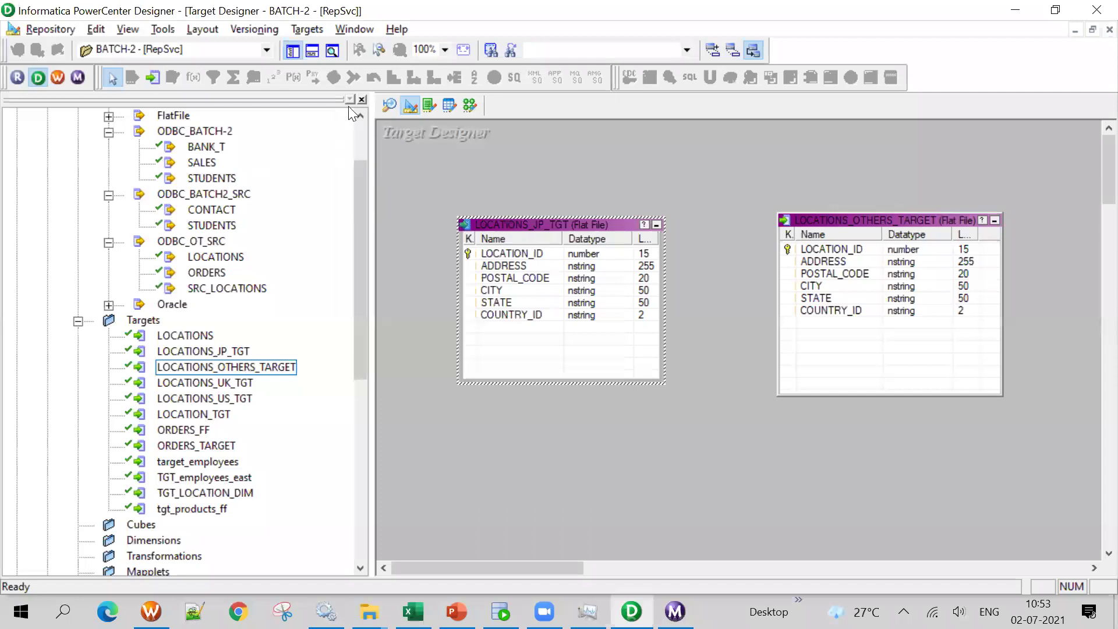
Add LOCATIONS_US_TGT to m_LOCATIONS_RTR and link the router's US group ports to it
click(470, 106)
drag(518, 568, 593, 567)
drag(805, 158, 788, 146)
drag(827, 420, 829, 454)
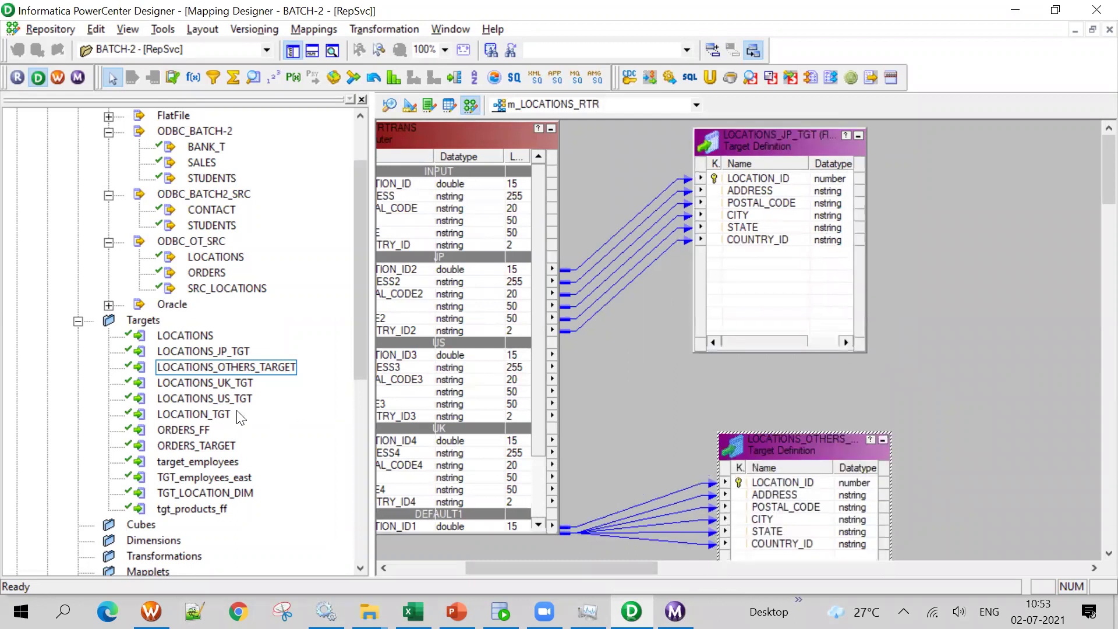
drag(220, 399, 815, 358)
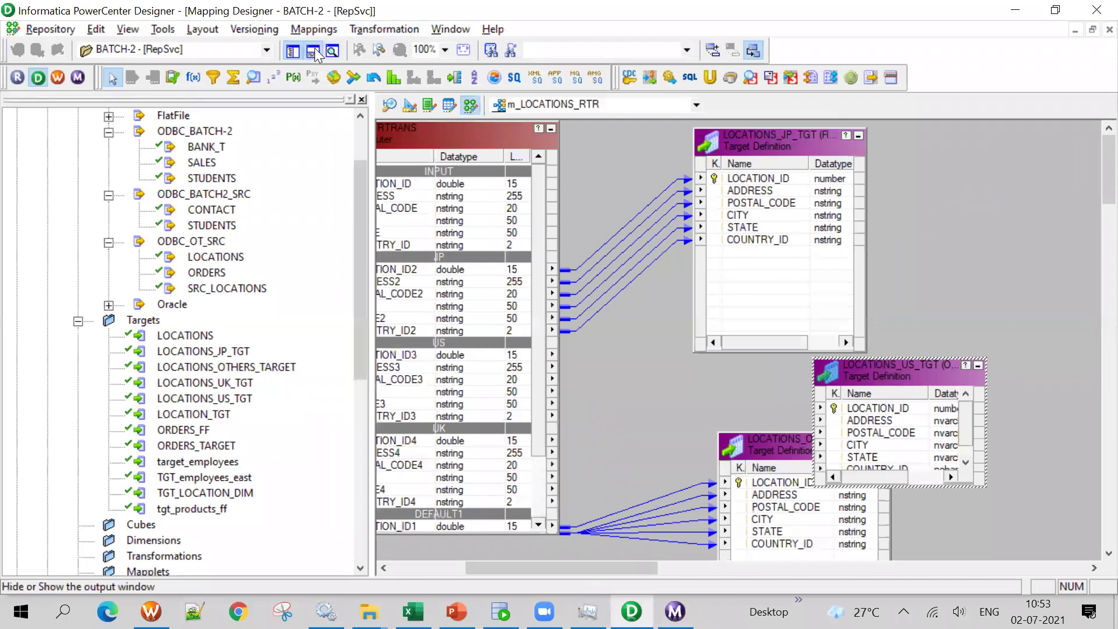
click(313, 51)
click(292, 51)
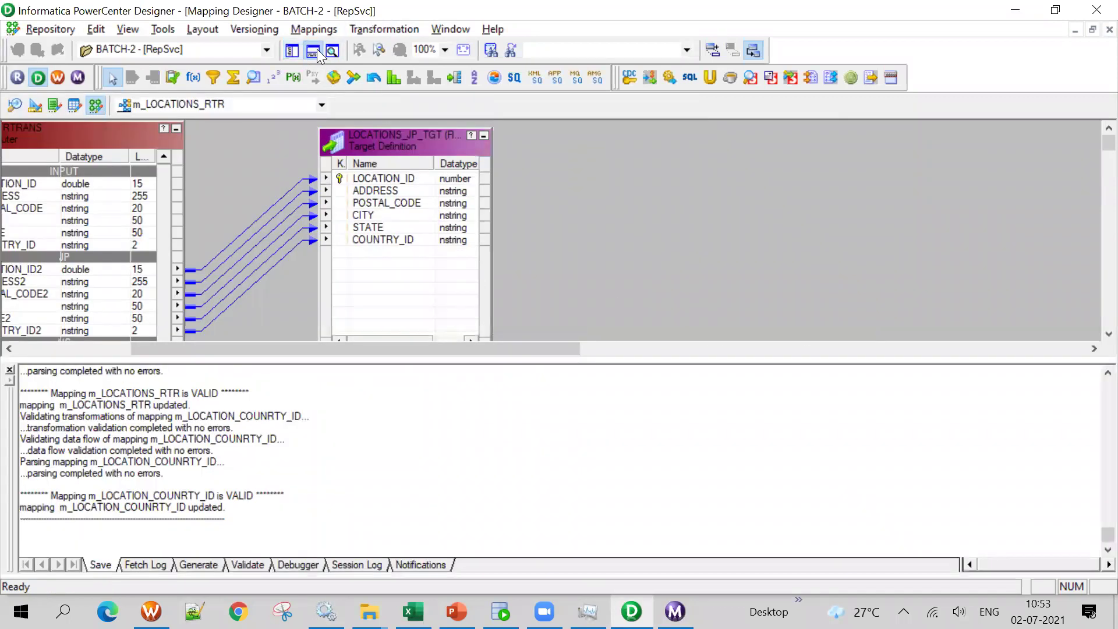
click(312, 51)
drag(378, 448, 408, 524)
drag(410, 573, 224, 593)
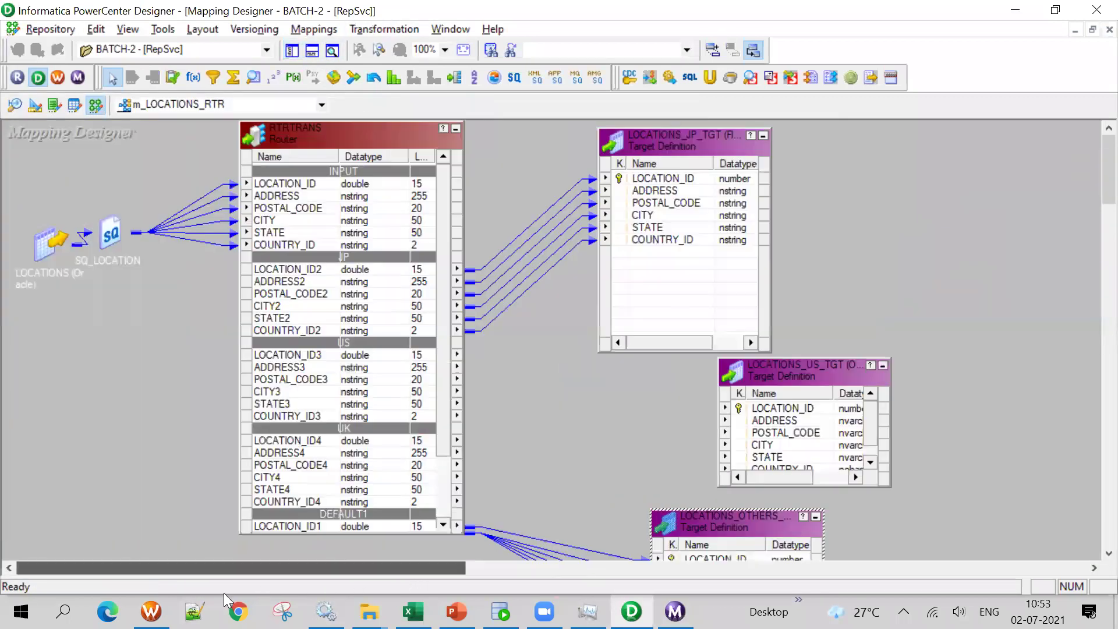
click(300, 356)
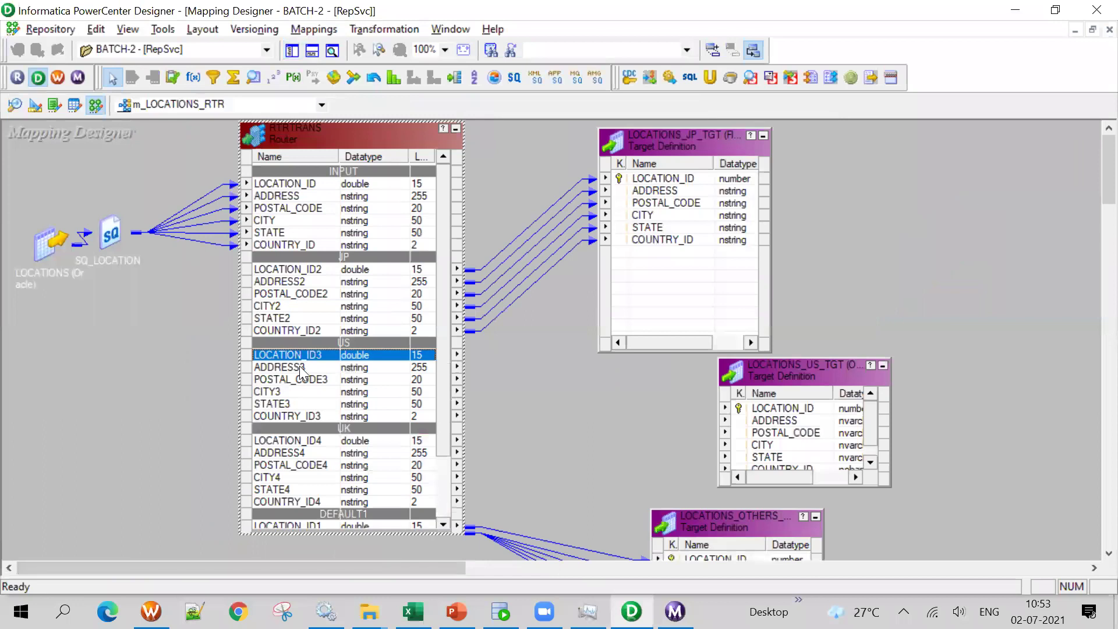
shift+click(304, 417)
drag(301, 368, 794, 415)
Add LOCATIONS_UK_TGT beside the router and link the UK group ports through COUNTRY_ID4 to it
click(293, 50)
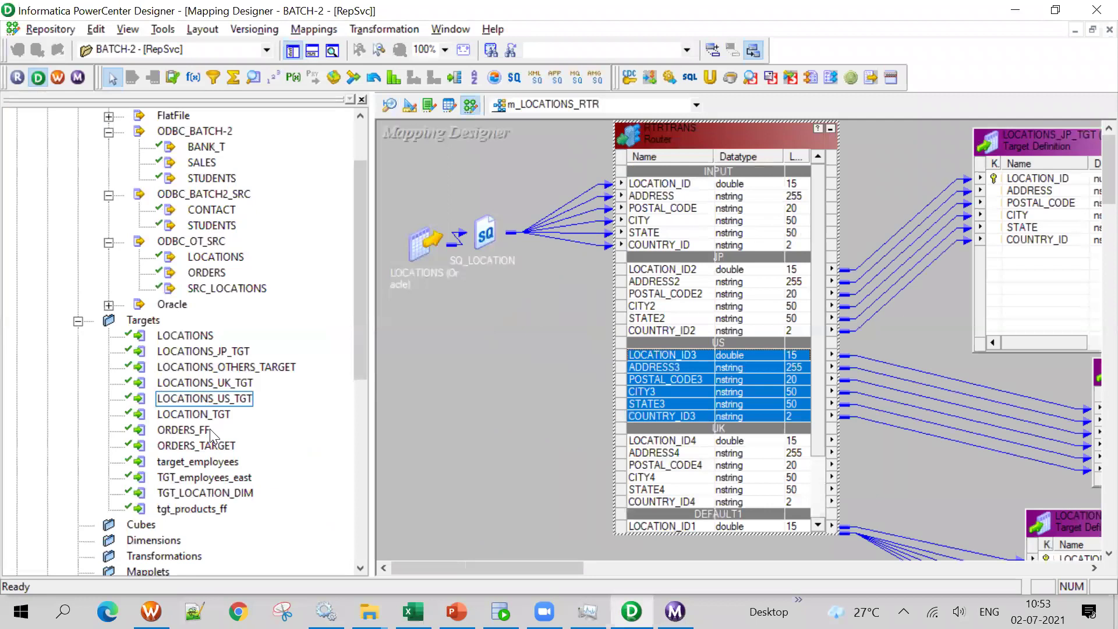
drag(223, 384, 921, 482)
drag(512, 564, 565, 573)
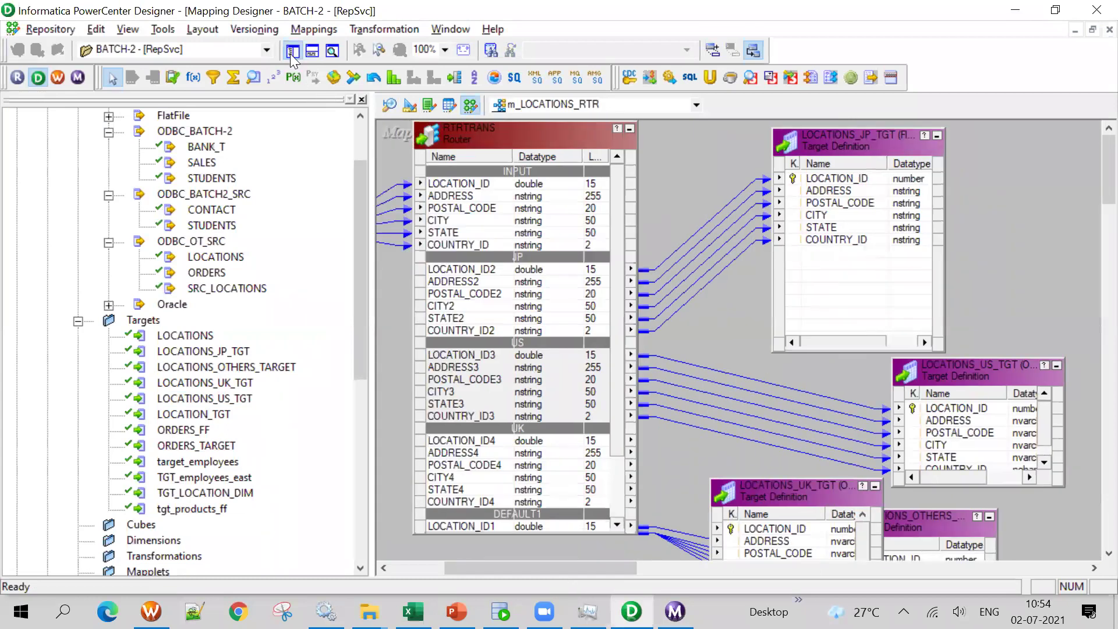
click(290, 52)
scroll(1094, 204, down, 1)
scroll(1094, 203, down, 4)
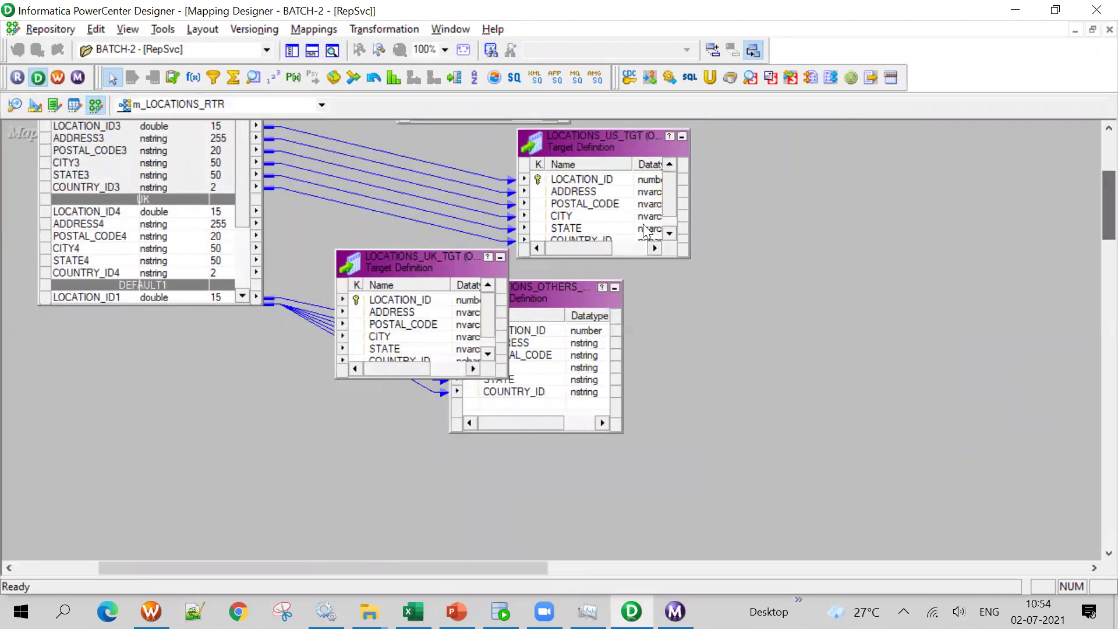
drag(88, 175, 87, 120)
scroll(244, 229, down, 1)
drag(566, 297, 551, 472)
drag(405, 264, 435, 247)
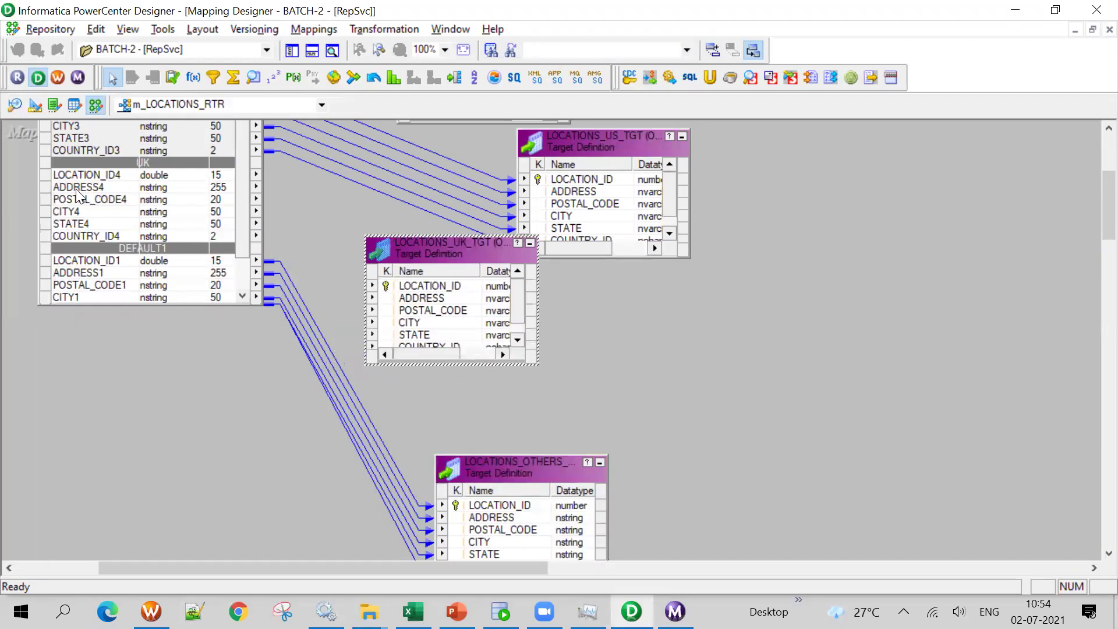
click(92, 175)
shift+click(95, 238)
drag(111, 175, 454, 291)
Save the mapping, arrange all objects iconic, and line up the four target icons beside the router
key(ctrl+s)
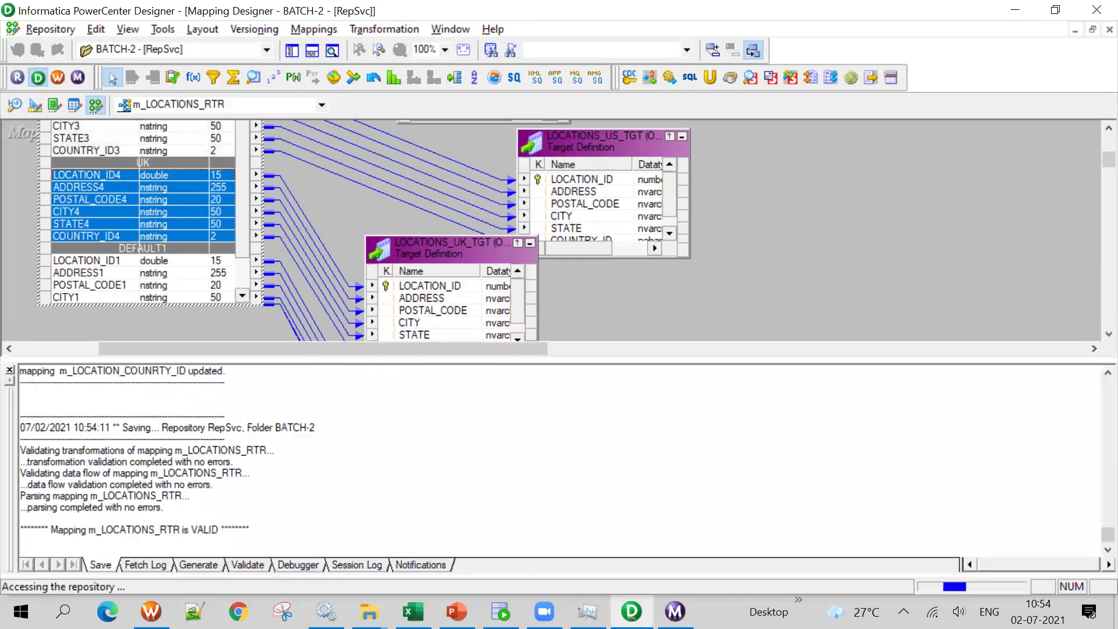
right_click(817, 175)
click(856, 290)
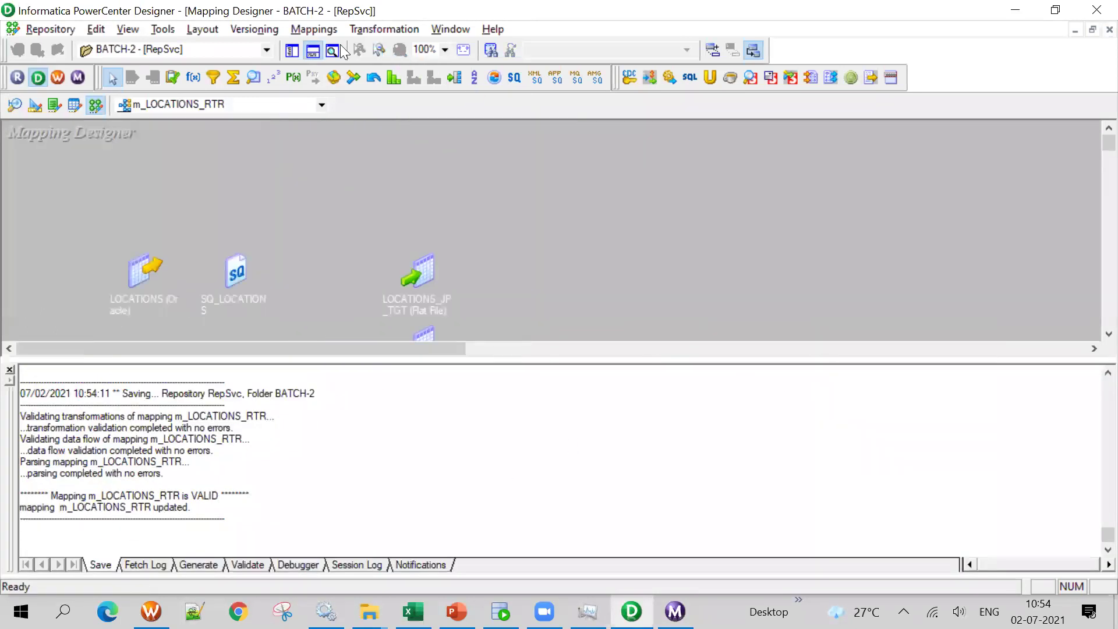
click(312, 52)
drag(424, 275, 456, 202)
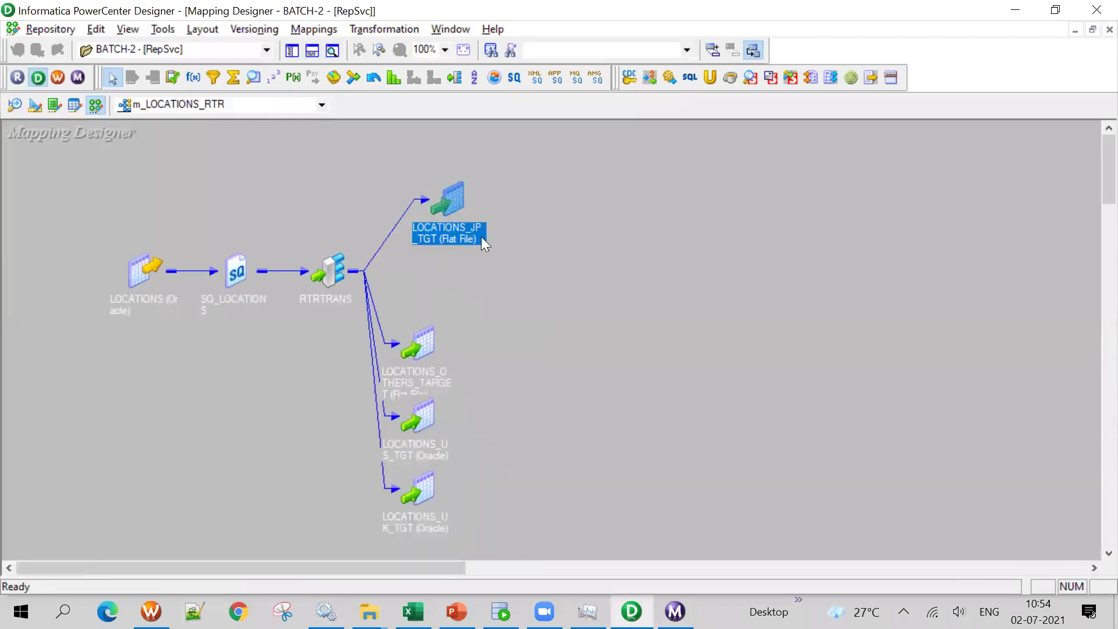
drag(412, 354, 446, 290)
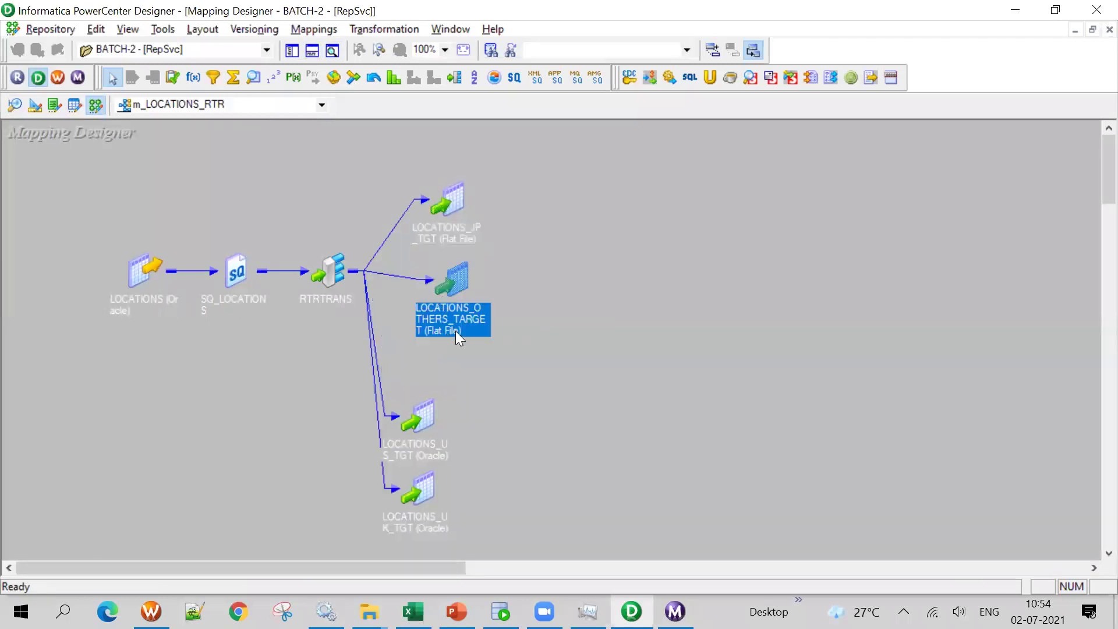
drag(422, 459, 463, 400)
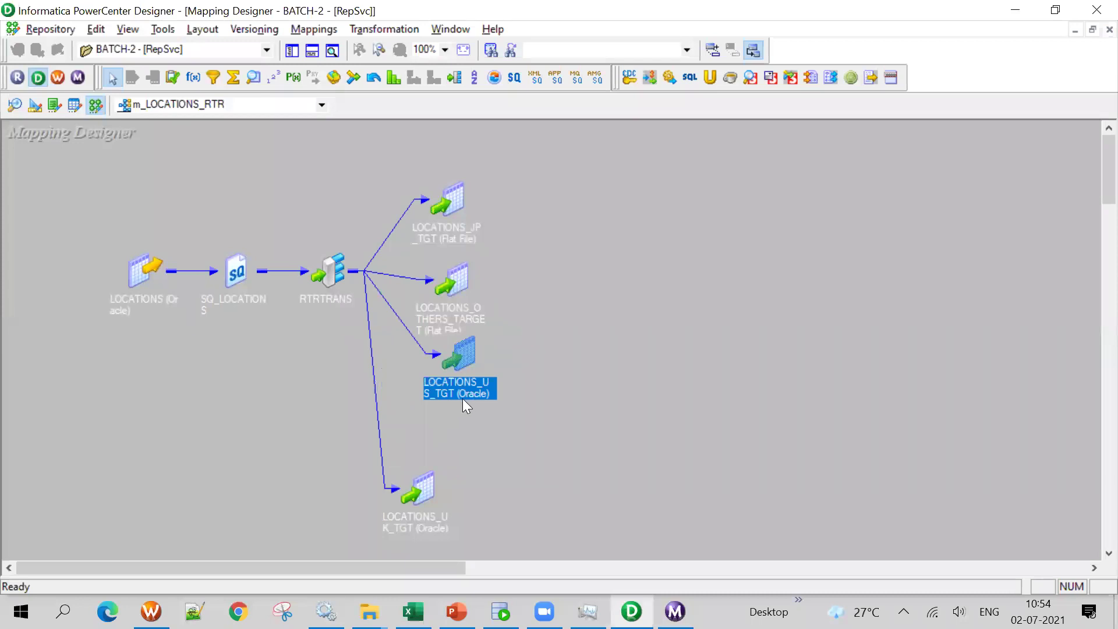
drag(422, 490, 487, 421)
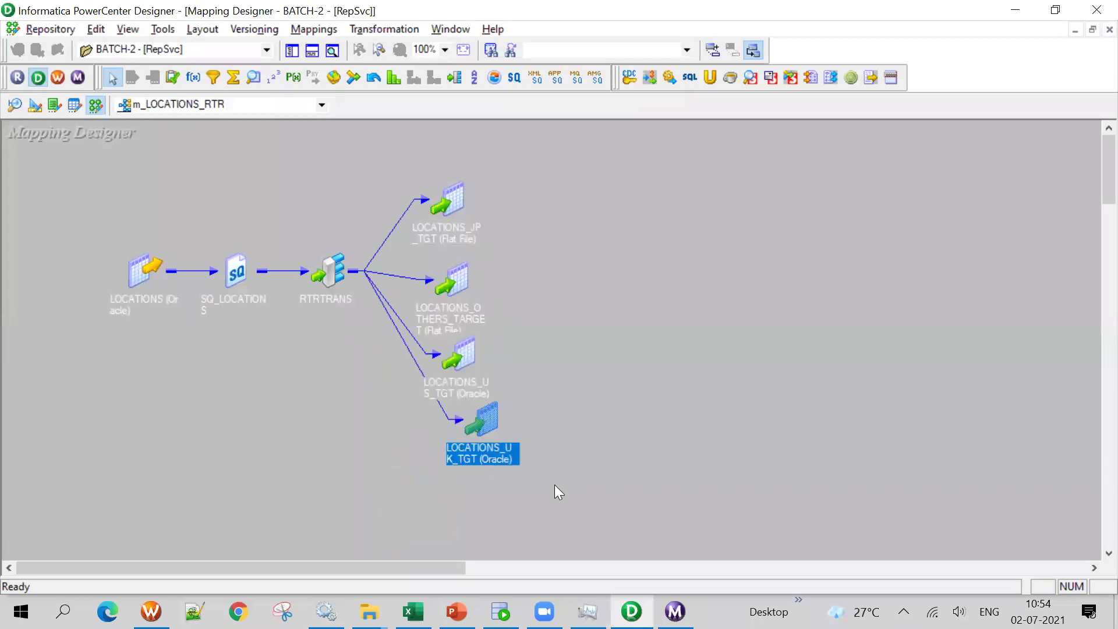
click(151, 611)
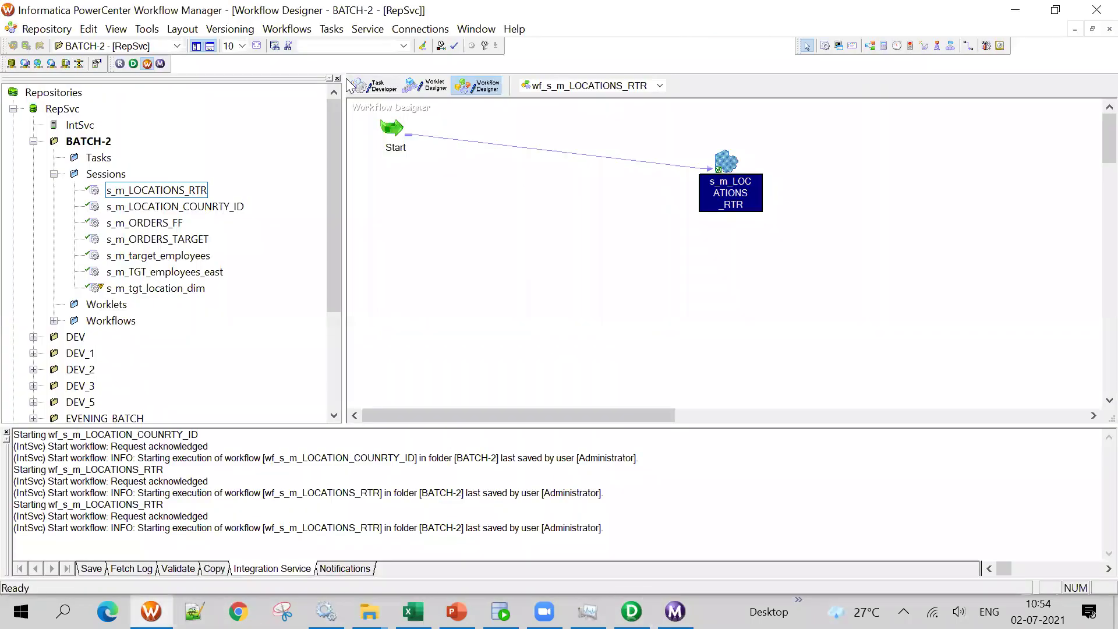
Refresh s_m_LOCATIONS_RTR from the updated mapping, dismiss the error, and reconnect the BATCH-2 folder
right_click(389, 124)
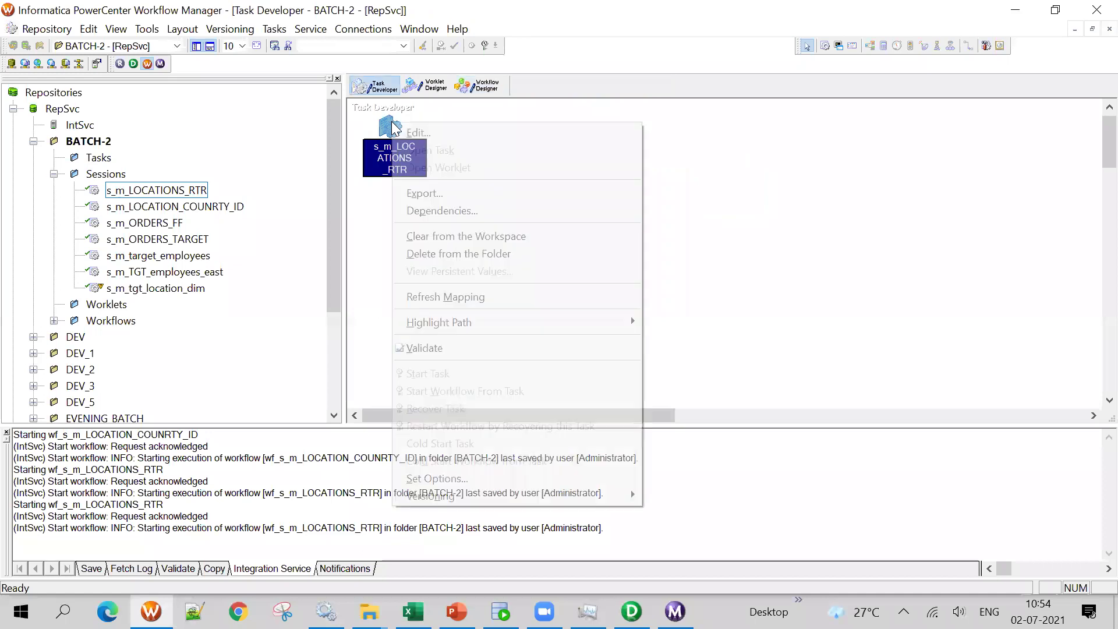
click(472, 302)
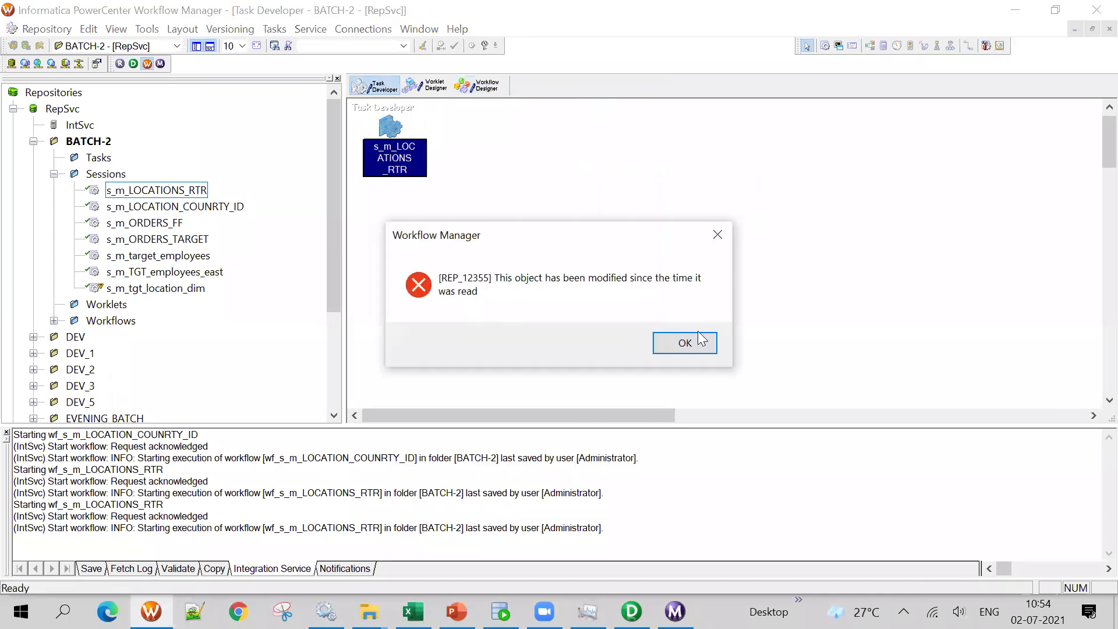
click(700, 345)
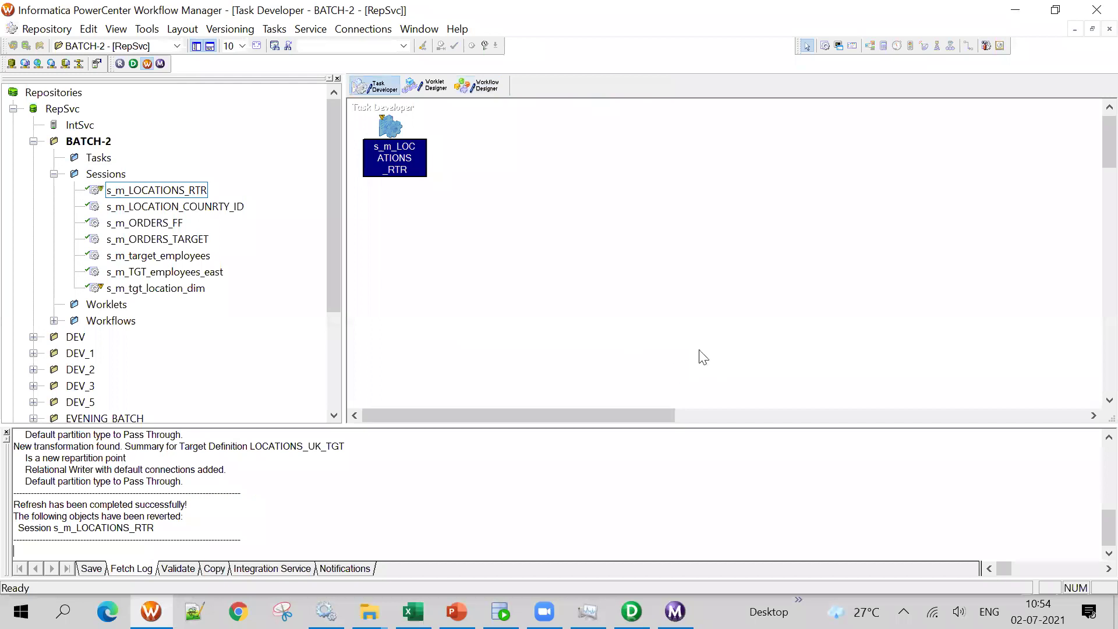
right_click(81, 141)
click(105, 211)
right_click(86, 141)
click(119, 228)
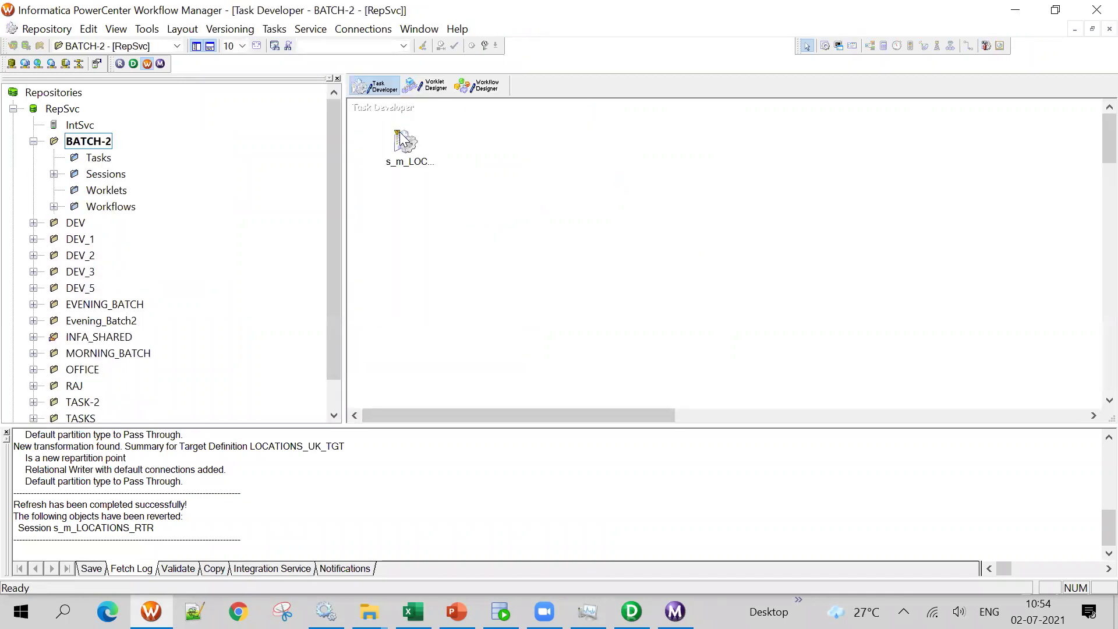
Open the s_m_LOCATIONS_RTR session's Edit Tasks dialog on its Mapping settings
click(413, 141)
double_click(413, 141)
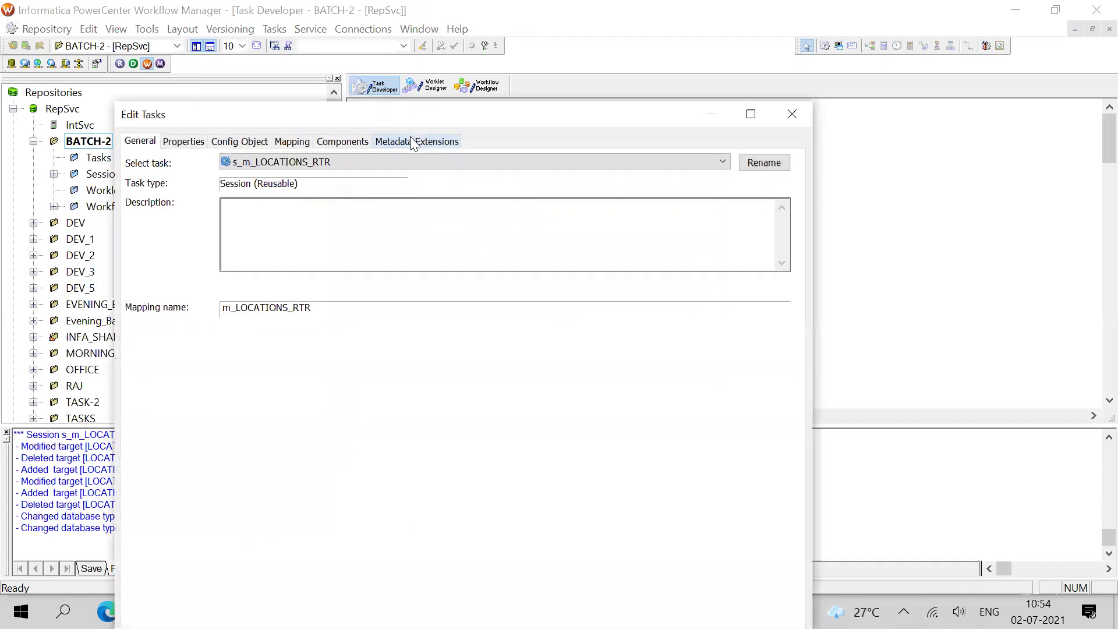
drag(373, 124, 729, 104)
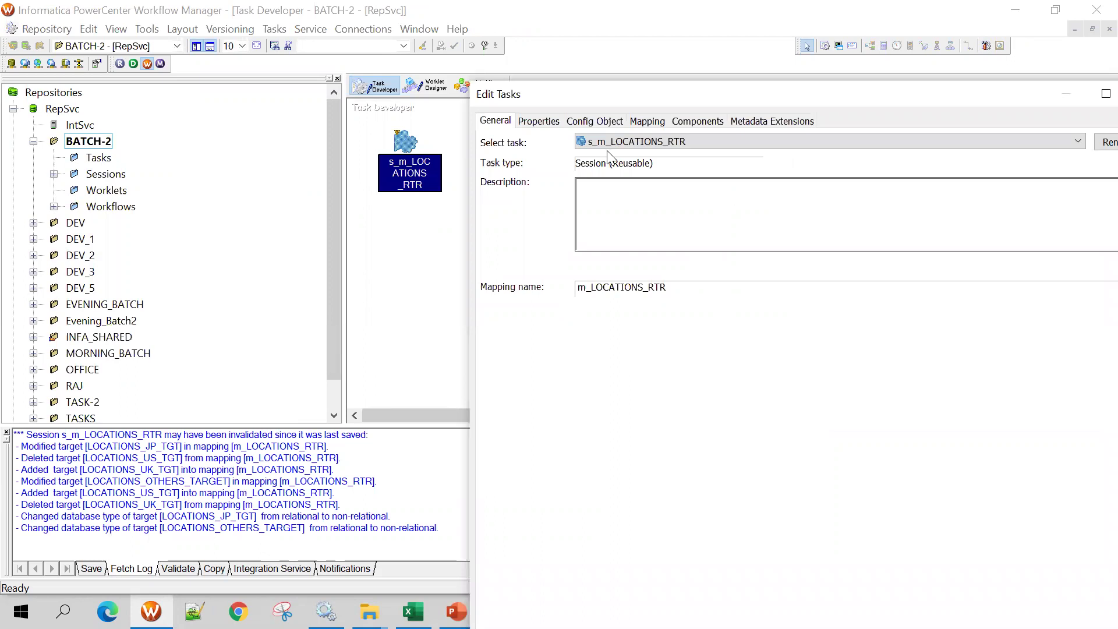
drag(676, 93, 389, 59)
click(399, 121)
click(459, 121)
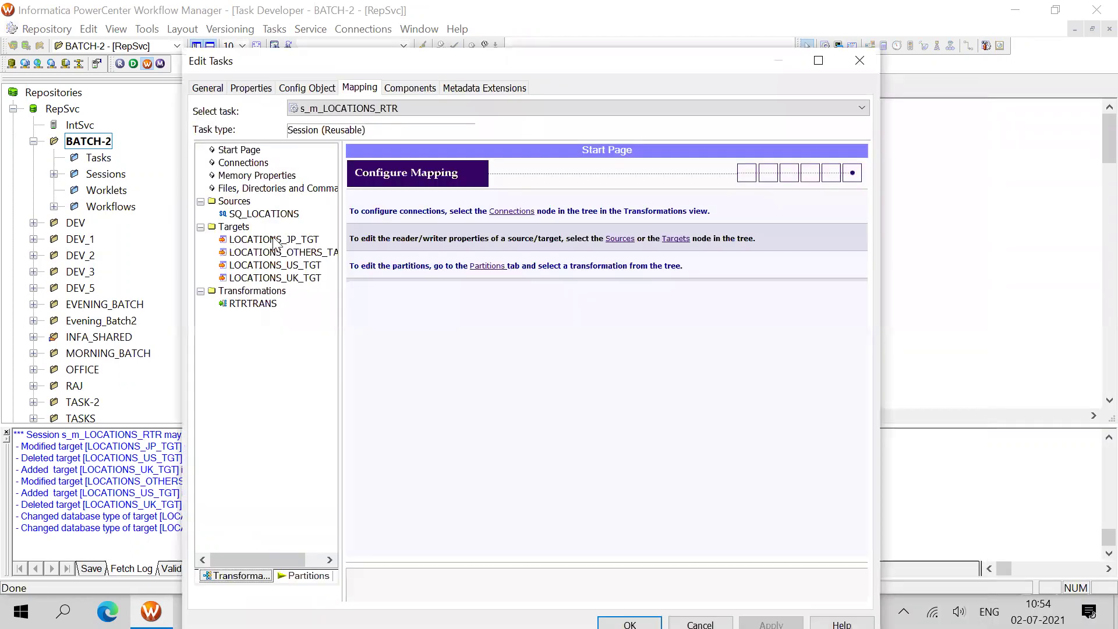
Edit LOCATIONS_JP_TGT's output filename and set its header option to Output Field Names
click(265, 214)
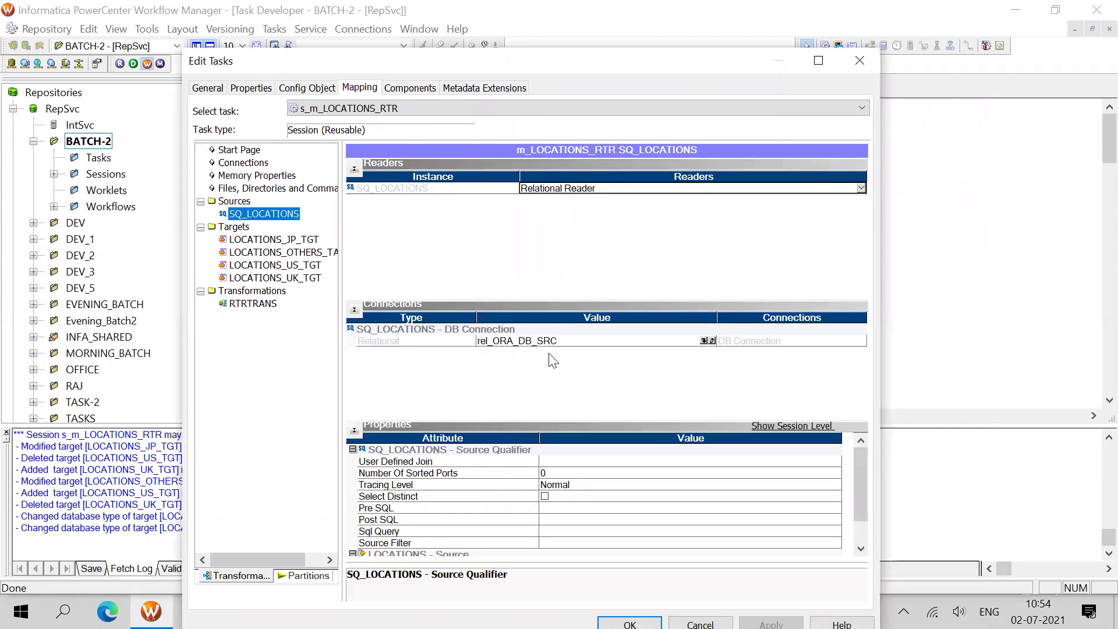
click(278, 240)
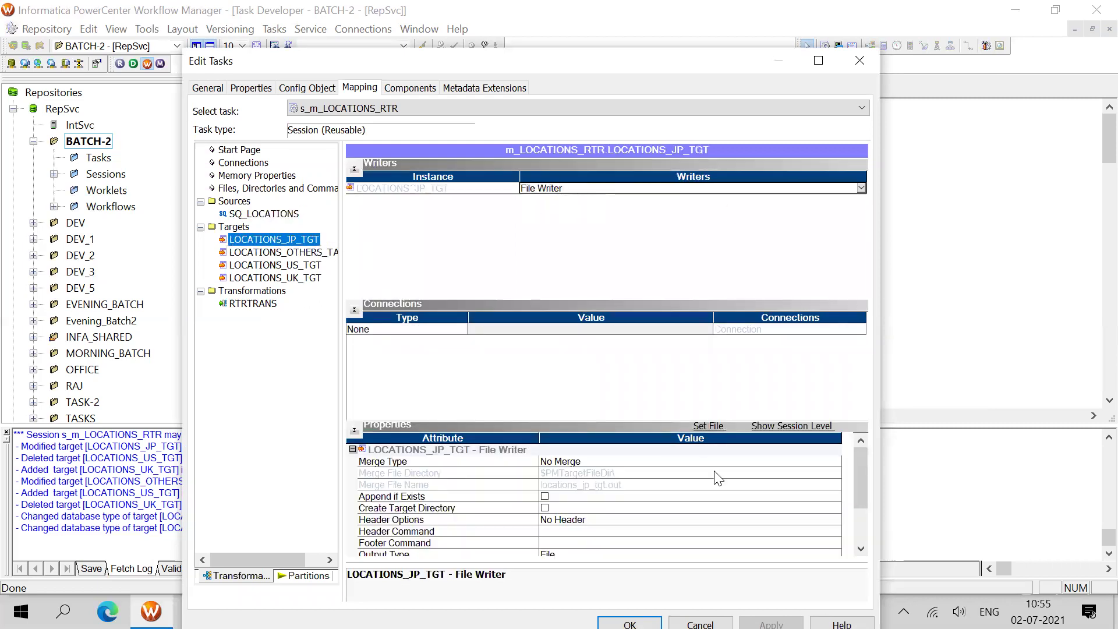
scroll(749, 507, down, 2)
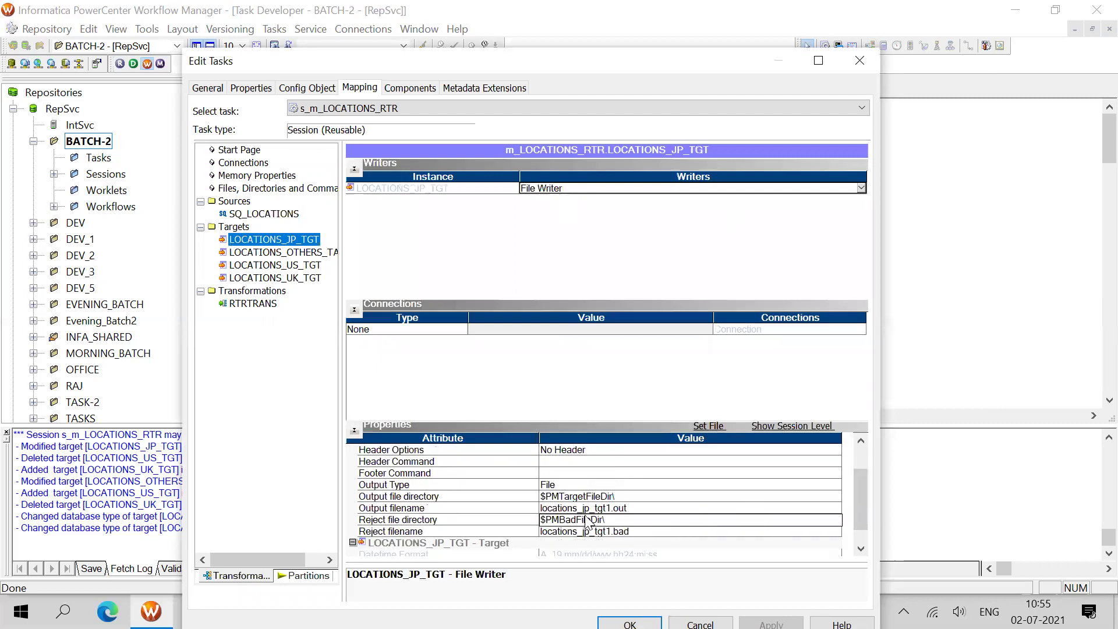
click(575, 507)
click(12, 342)
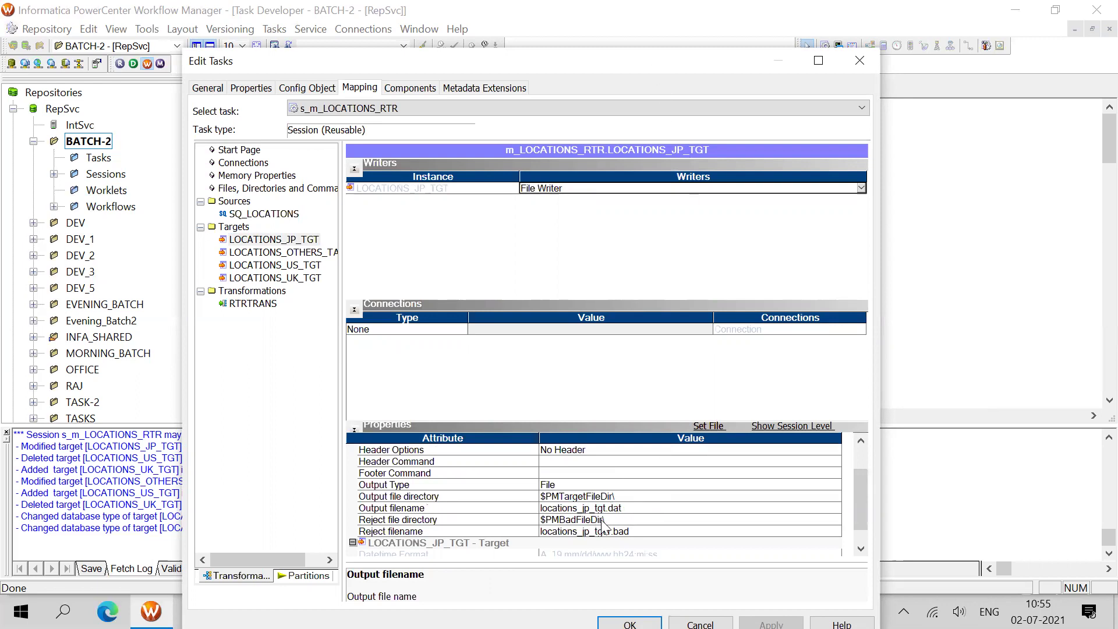
click(410, 462)
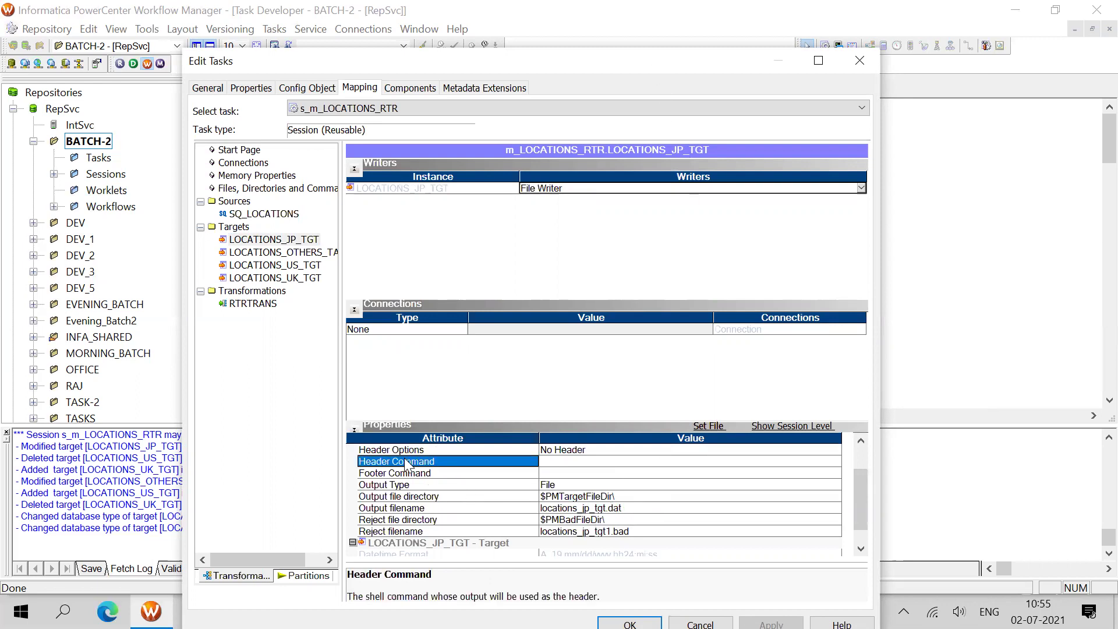
click(556, 473)
click(594, 453)
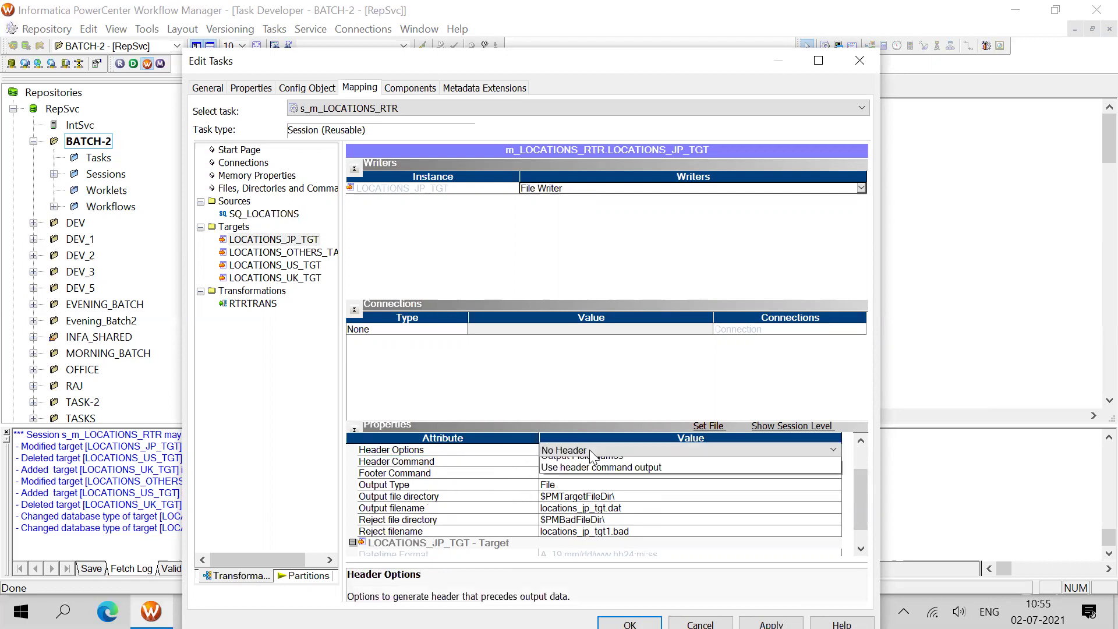
click(591, 475)
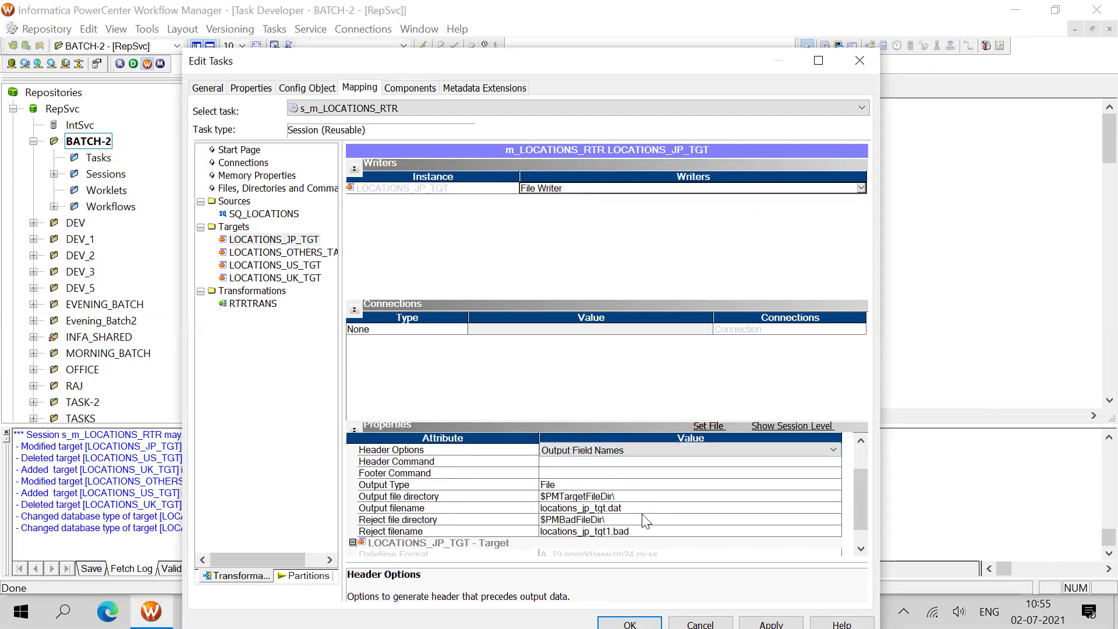
Set LOCATIONS_OTHERS_TARGET's header to Output Field Names and its output file to locations_others_target.dat
scroll(645, 520, down, 1)
click(257, 252)
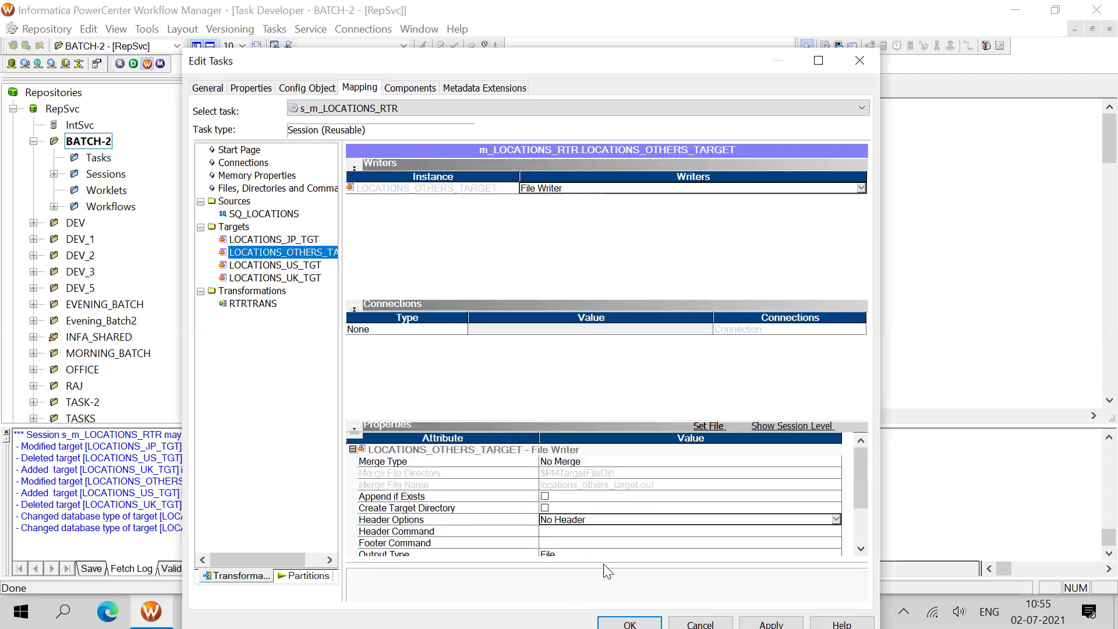
click(444, 521)
click(584, 524)
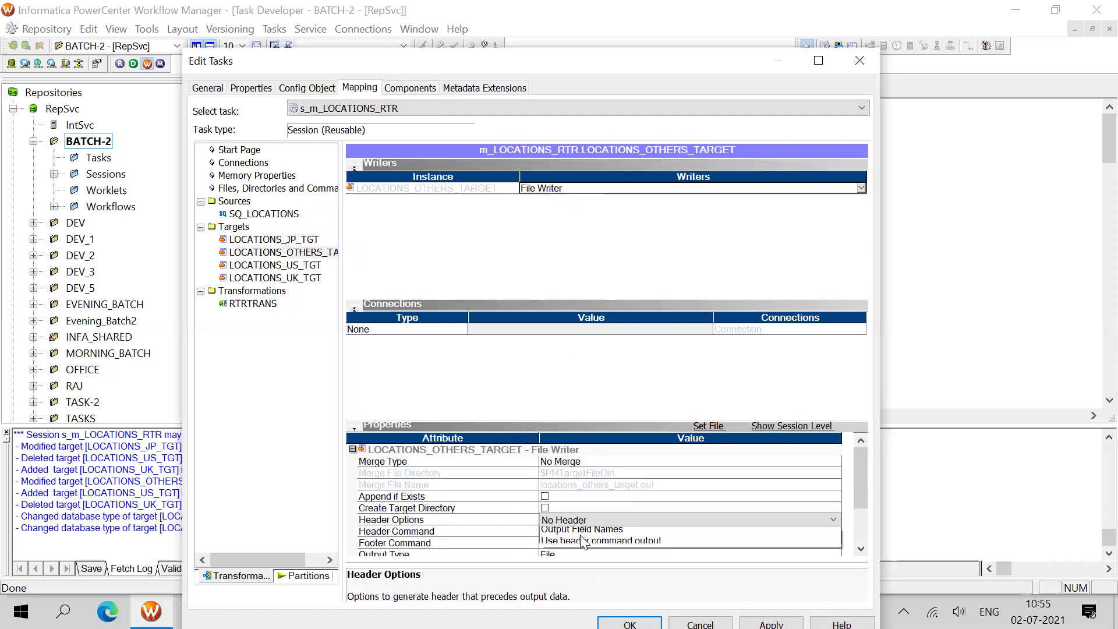
click(582, 543)
drag(860, 502, 854, 533)
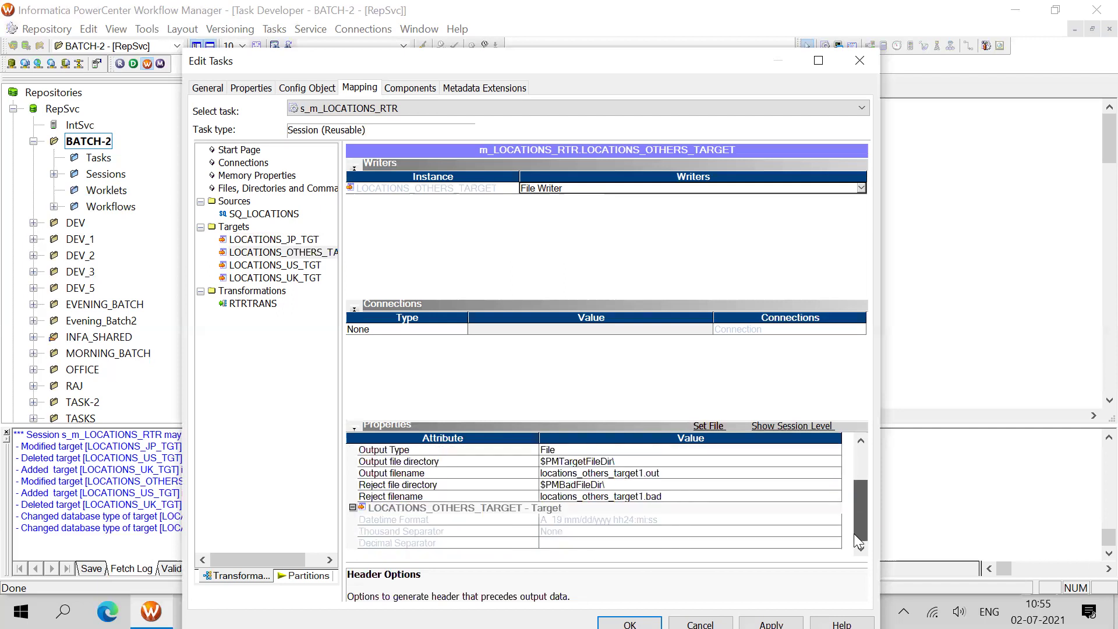
click(665, 475)
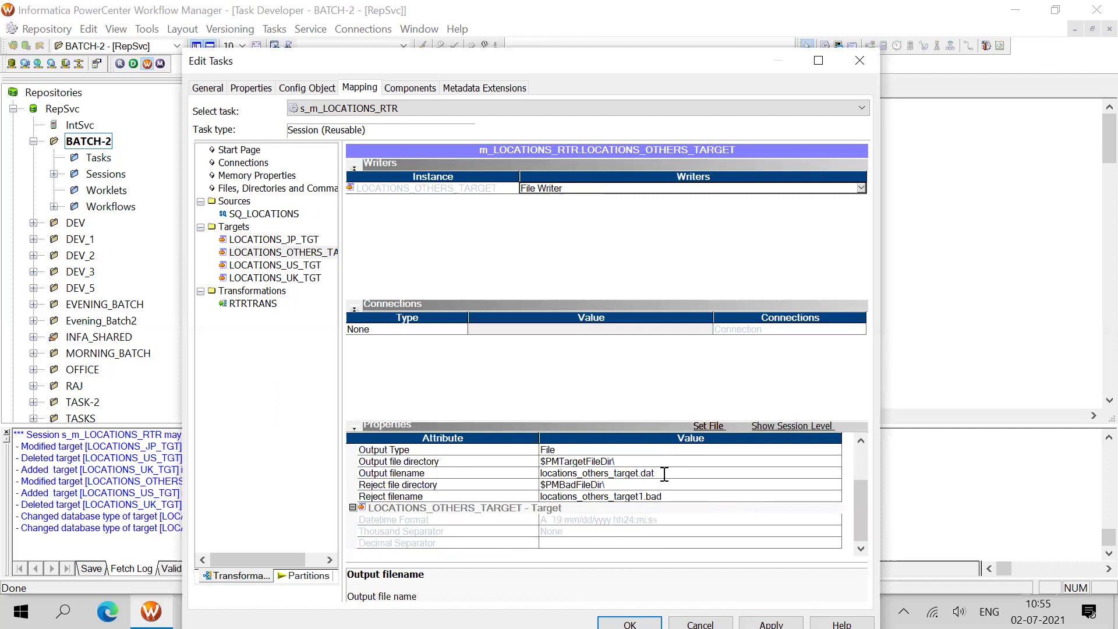
click(310, 268)
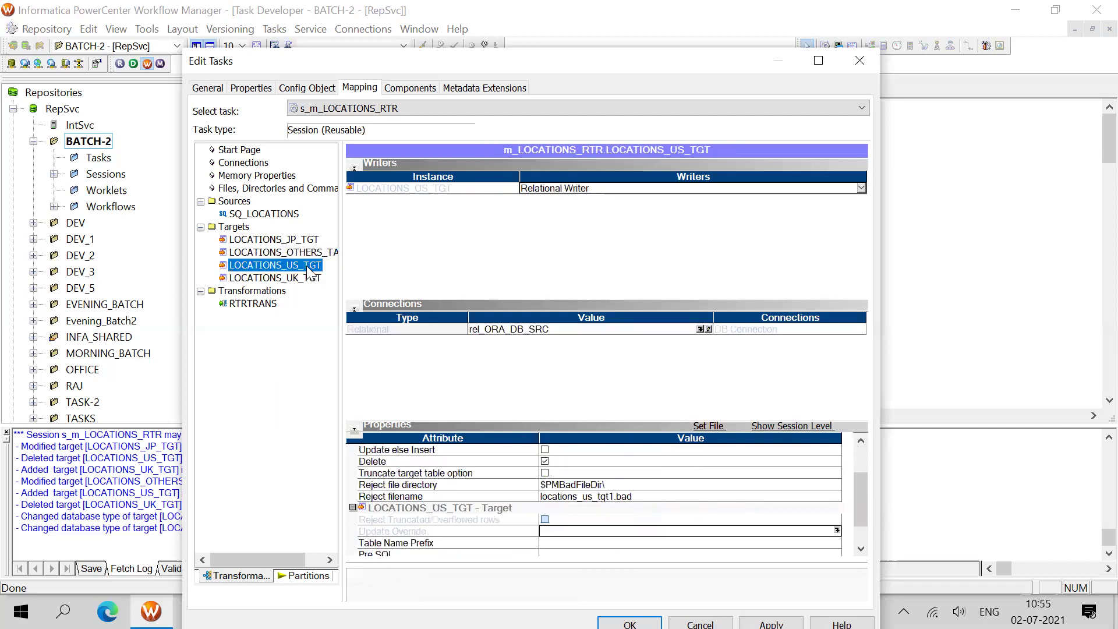
Look up the US target's connection entry in the Excel mapping sheet
drag(581, 64, 868, 68)
key(alt+Tab)
click(407, 274)
click(568, 272)
click(1017, 13)
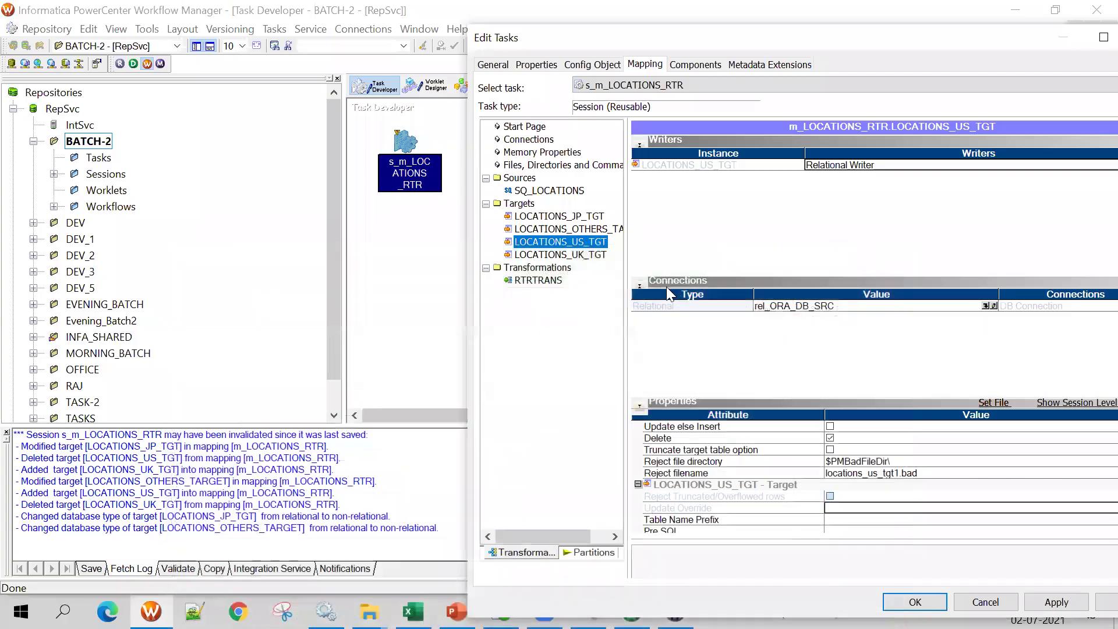
drag(951, 42, 637, 77)
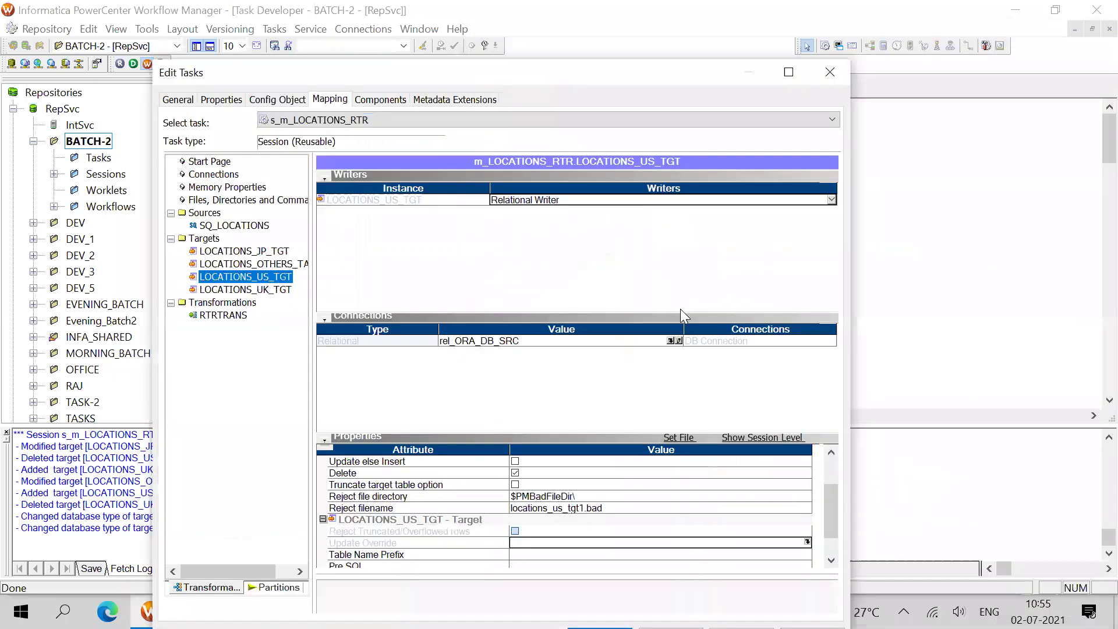
Assign connection rel_ORA_DB_TGT to the US target and rel_ORA_DB_STG to the UK target
click(673, 341)
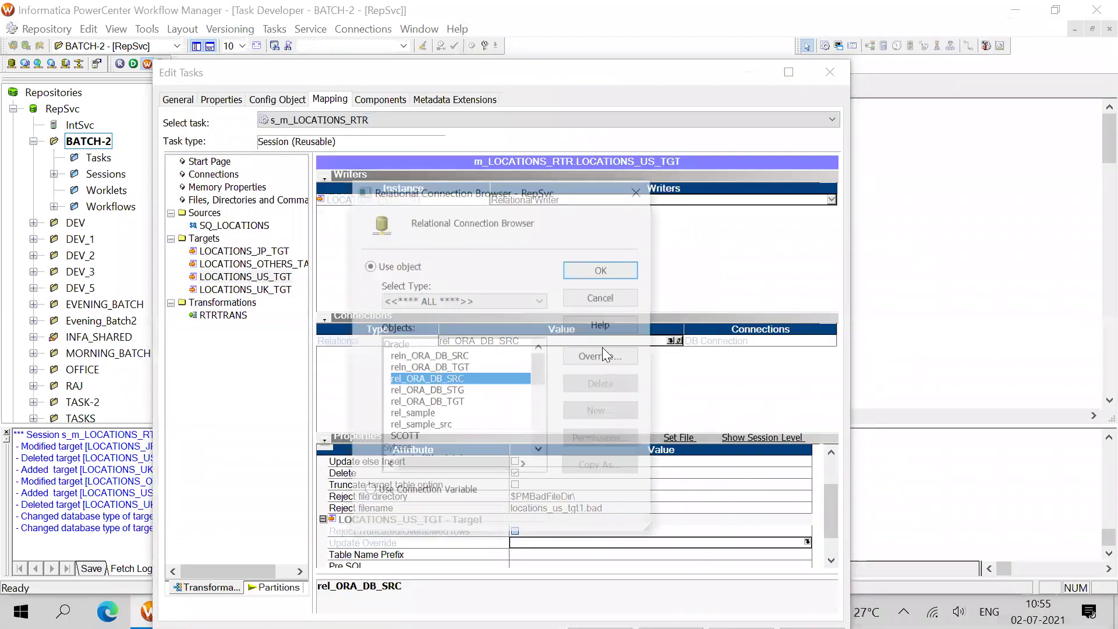
click(456, 403)
click(603, 275)
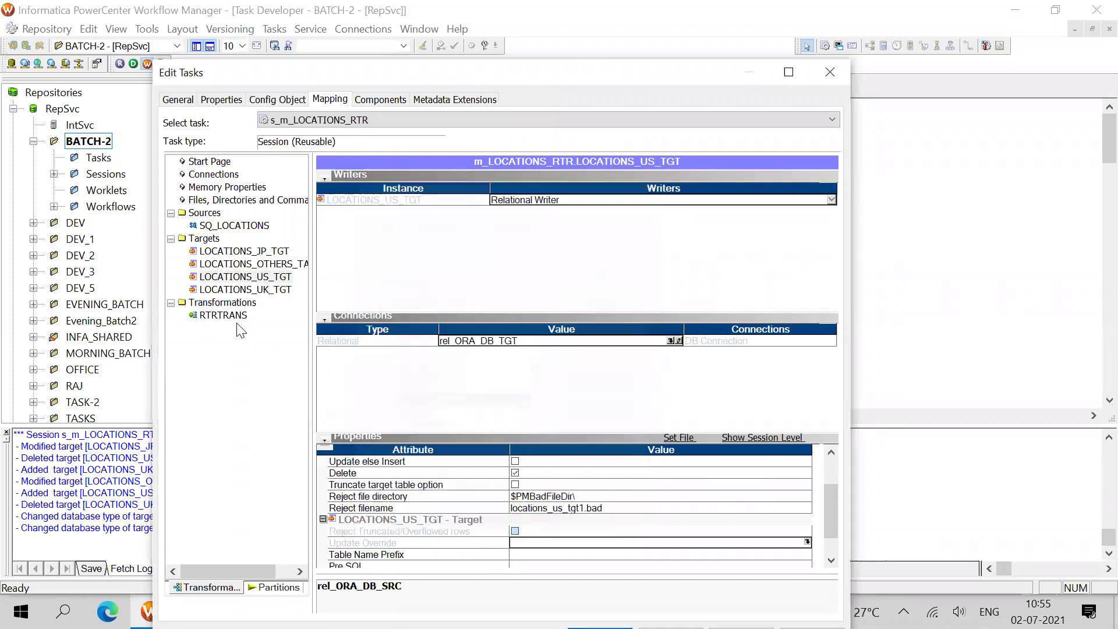
click(262, 290)
click(673, 340)
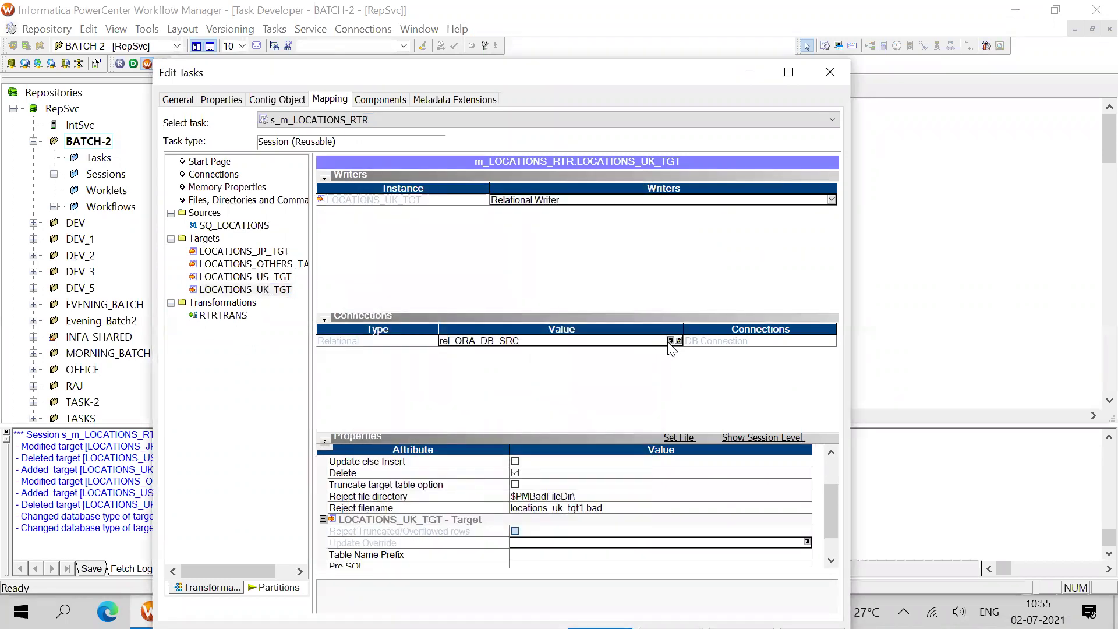
click(452, 392)
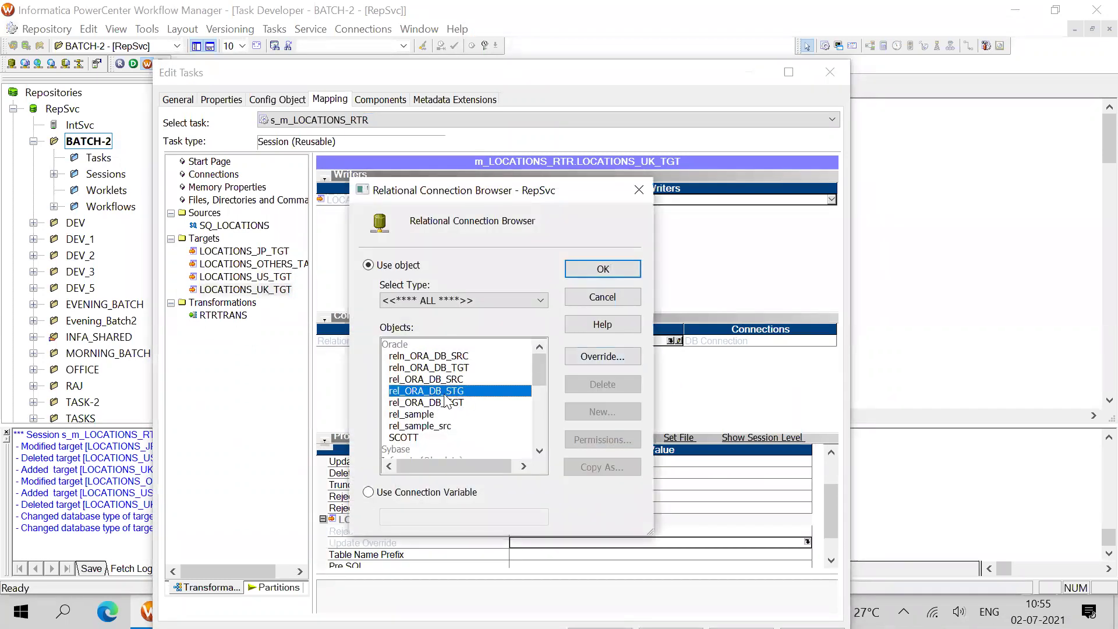
click(606, 275)
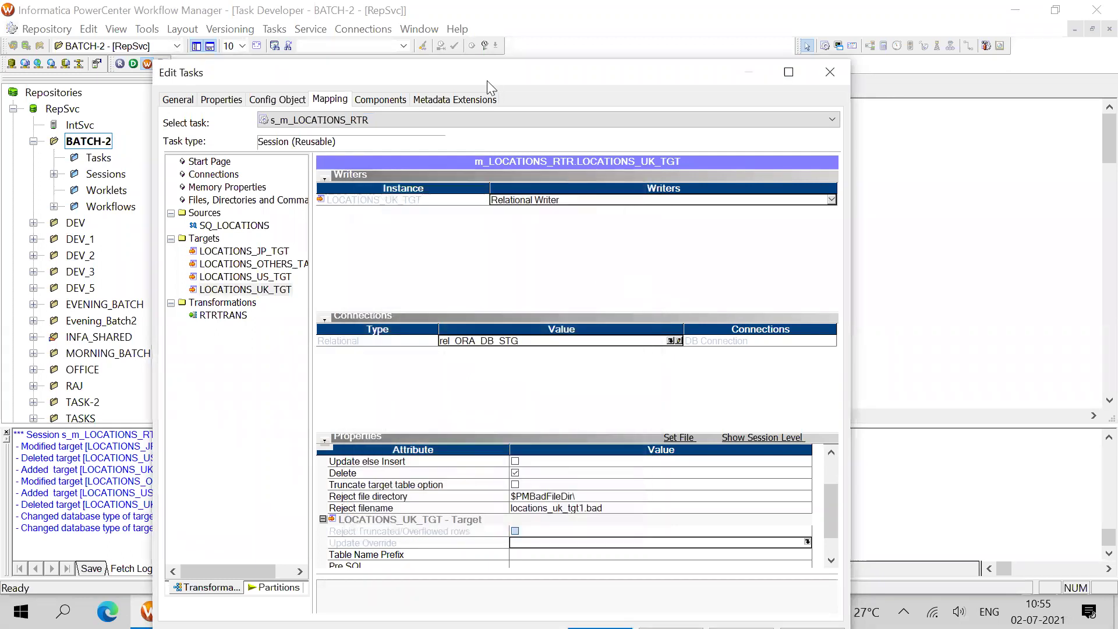
Set LOCATIONS_US_TGT's target load type to Normal and enable the truncate target table option
drag(484, 76, 481, 48)
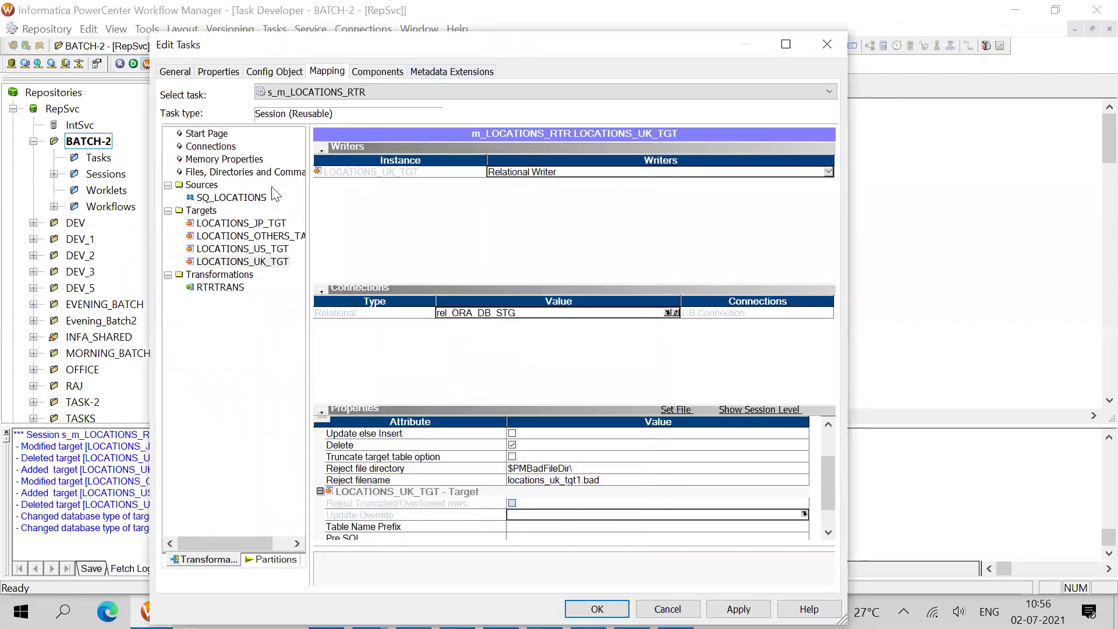
click(280, 235)
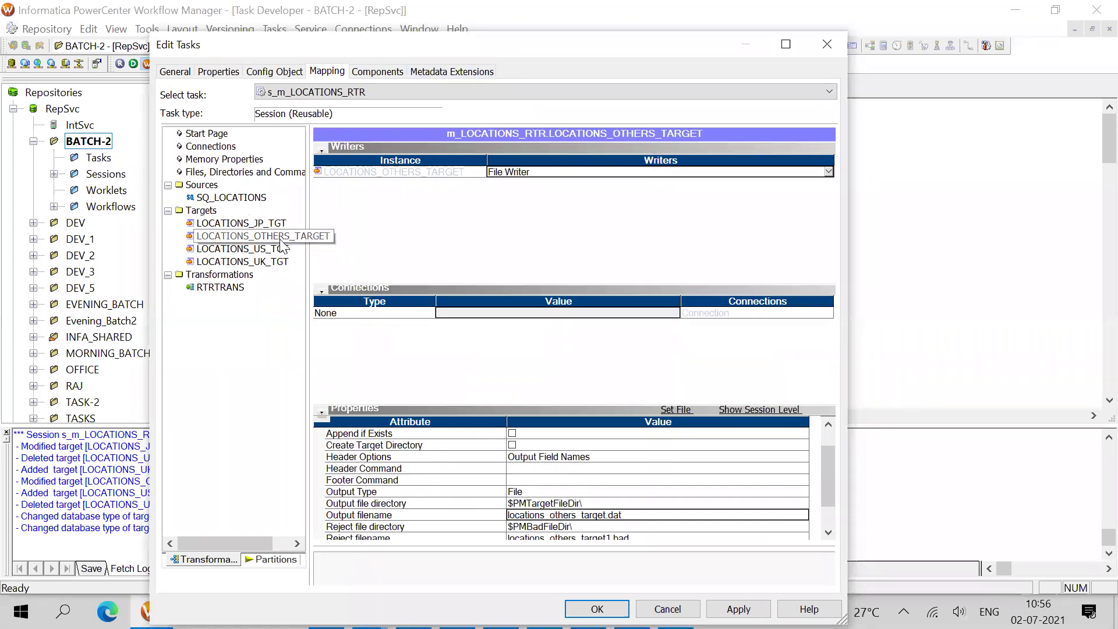
click(282, 248)
key(Down)
click(275, 251)
click(280, 263)
click(275, 251)
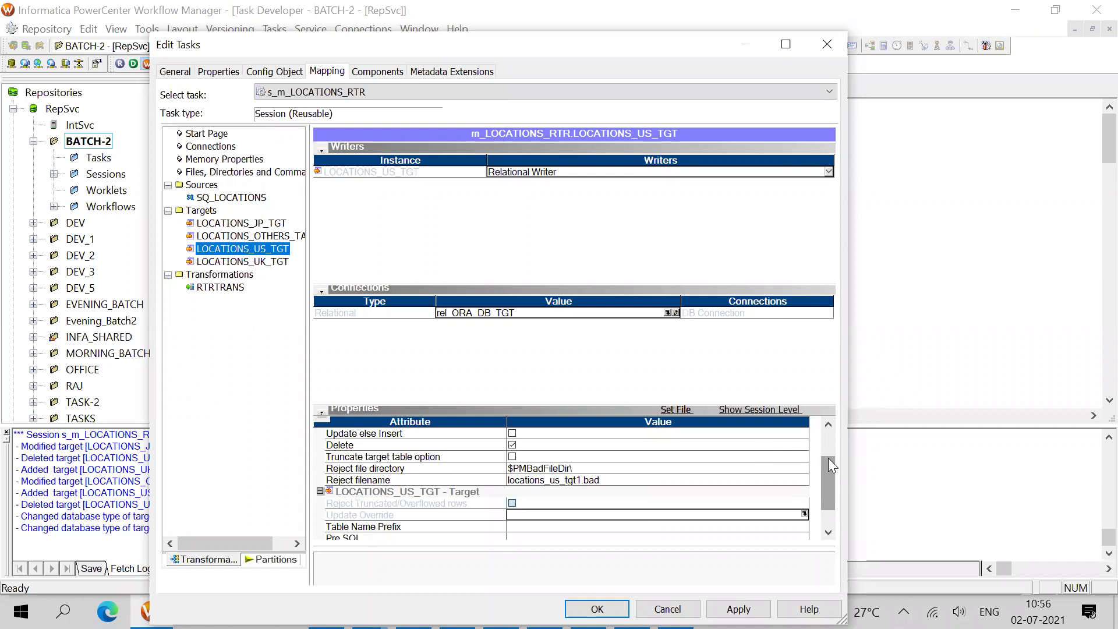
drag(828, 458, 829, 430)
click(544, 446)
click(539, 456)
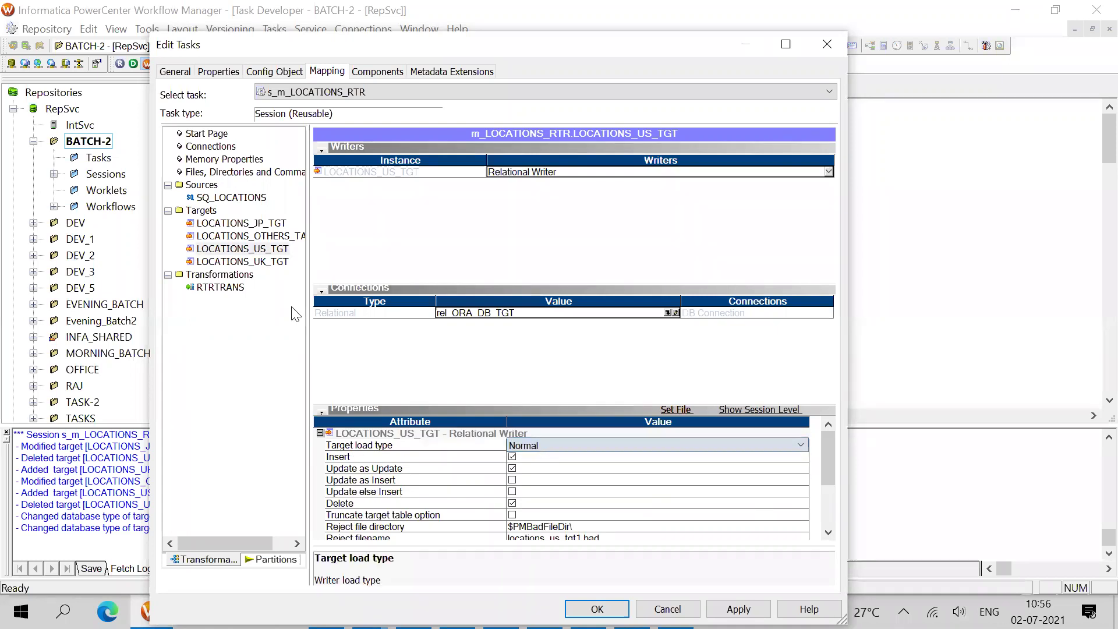
click(259, 250)
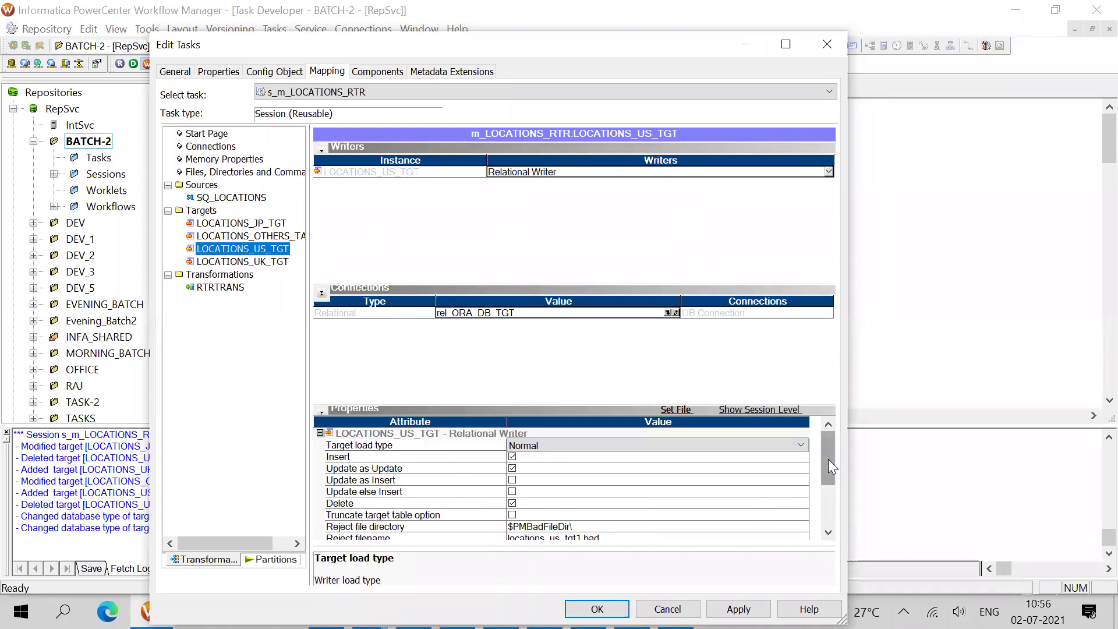
drag(829, 466, 829, 476)
click(512, 492)
click(512, 492)
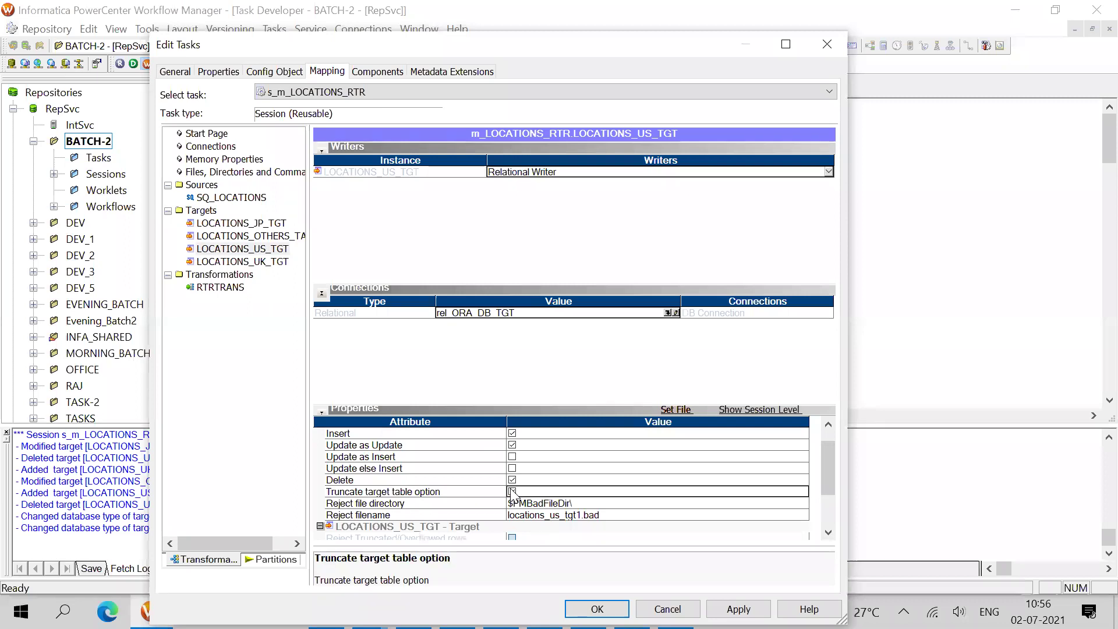
Give LOCATIONS_UK_TGT Normal load type with table truncation enabled and accept the session edits
click(267, 263)
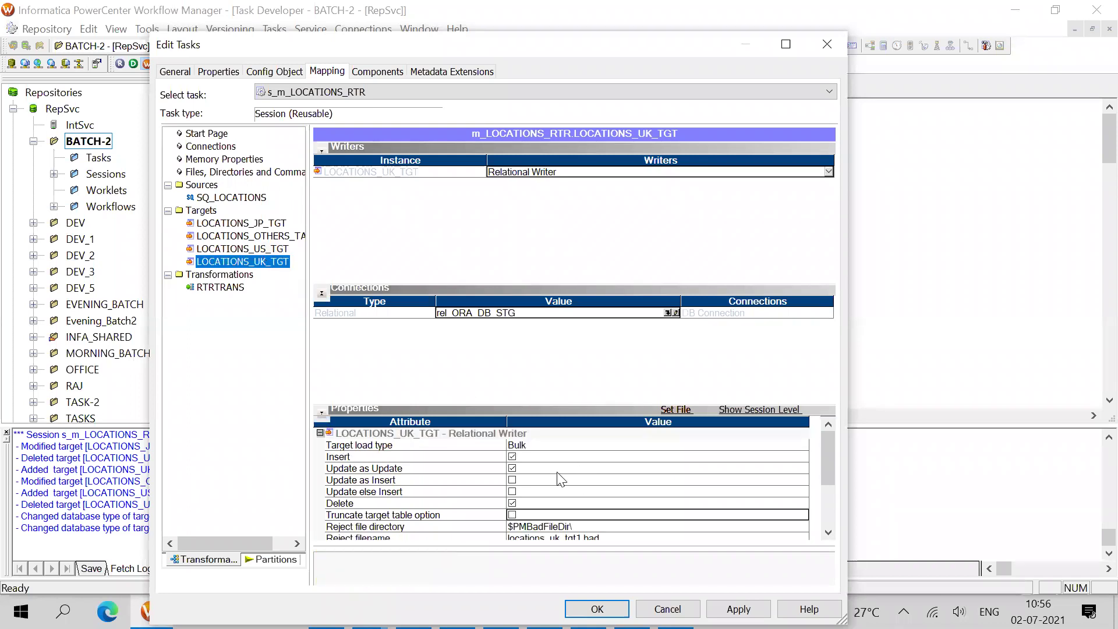
click(530, 446)
click(530, 446)
click(527, 459)
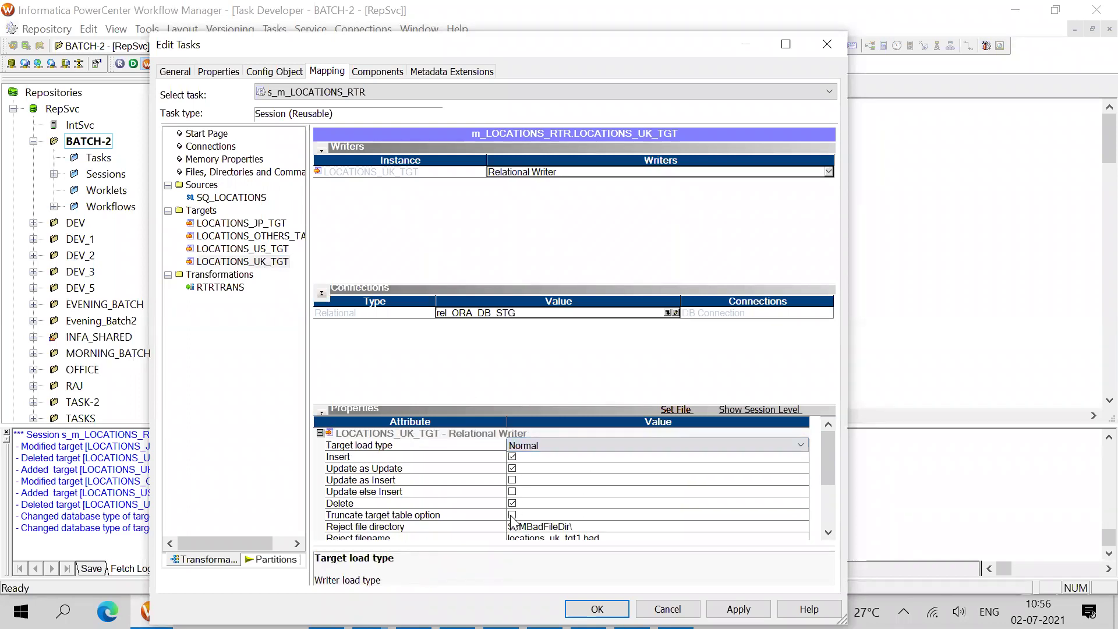
click(515, 517)
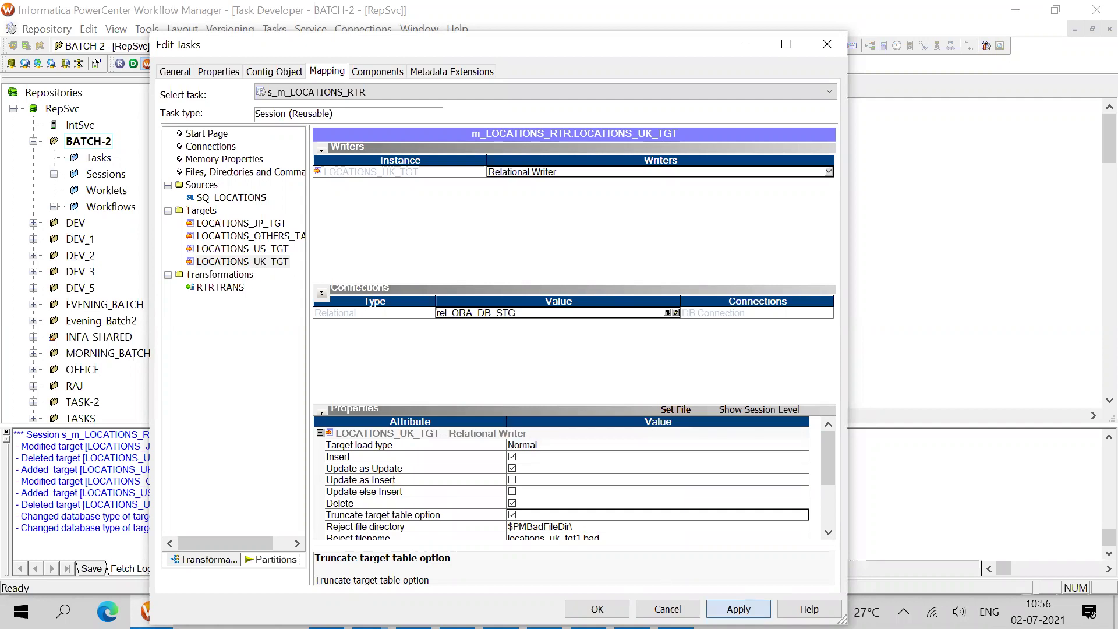
click(597, 609)
Save the updated session and the BATCH-2 folder to the repository, dismissing the no-changes warning
key(ctrl+s)
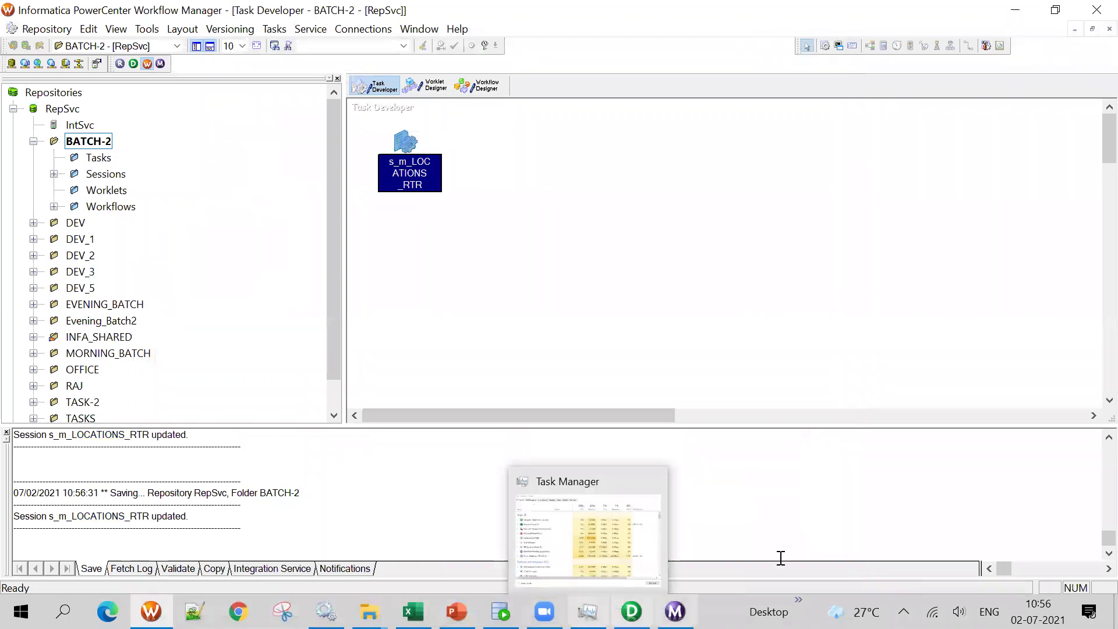
click(582, 252)
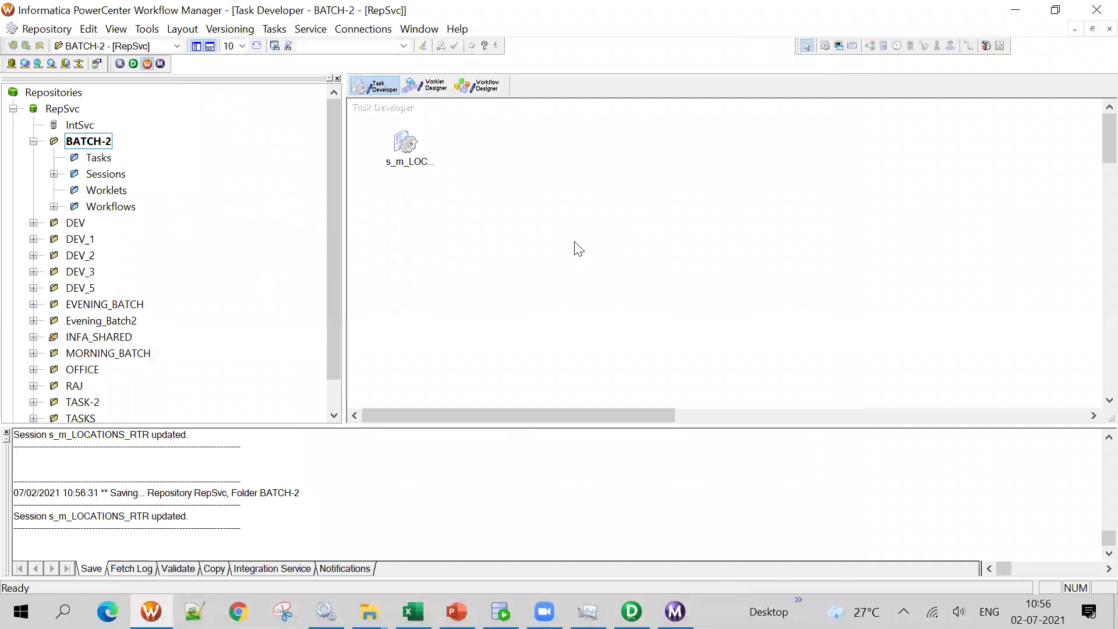
key(ctrl+s)
click(693, 356)
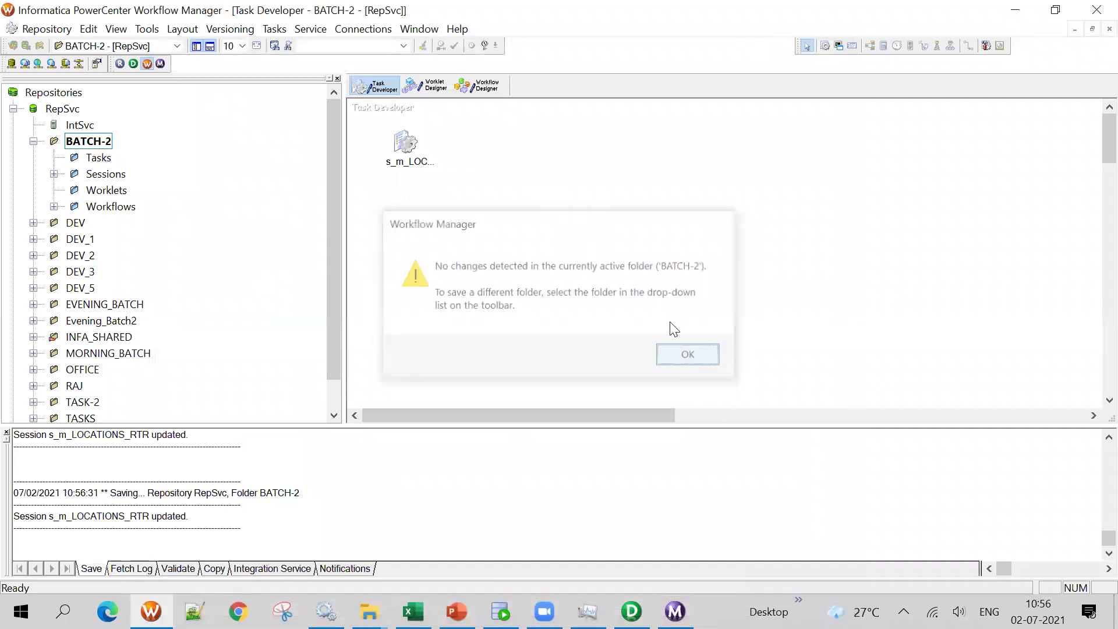
Open the wf_s_m_LOCATIONS_RTR workflow from BATCH-2 in the Workflow Designer
click(468, 92)
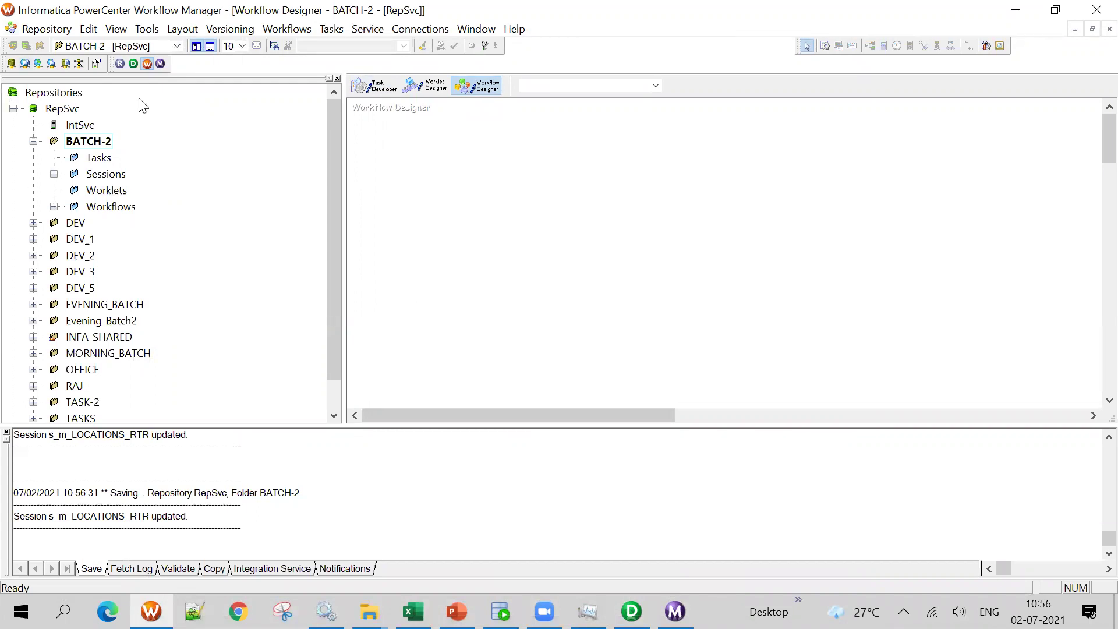
click(54, 206)
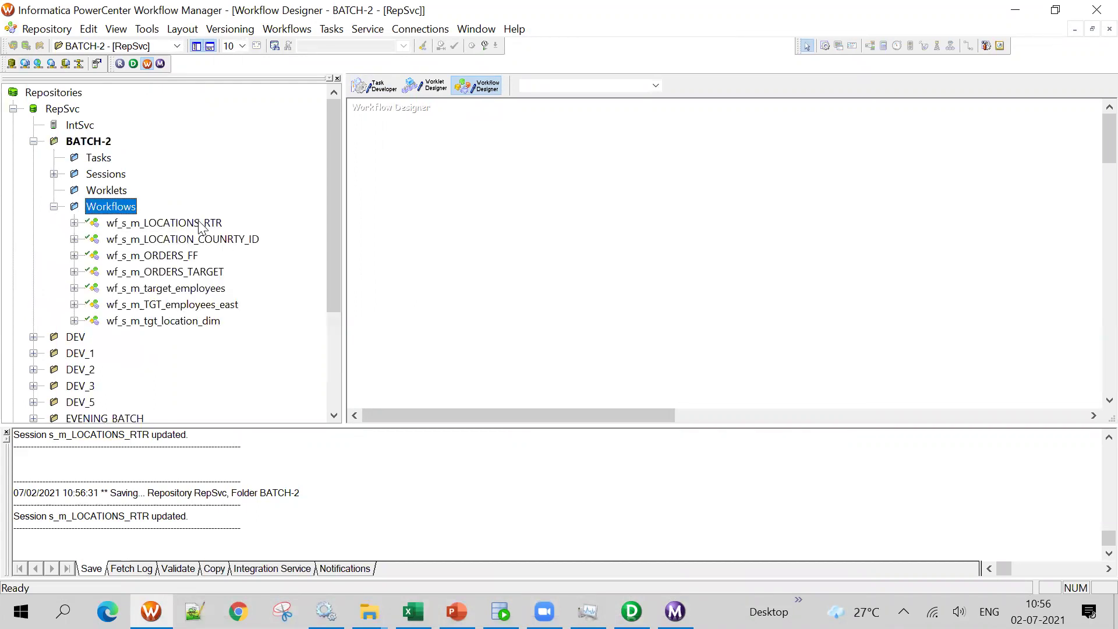
click(376, 88)
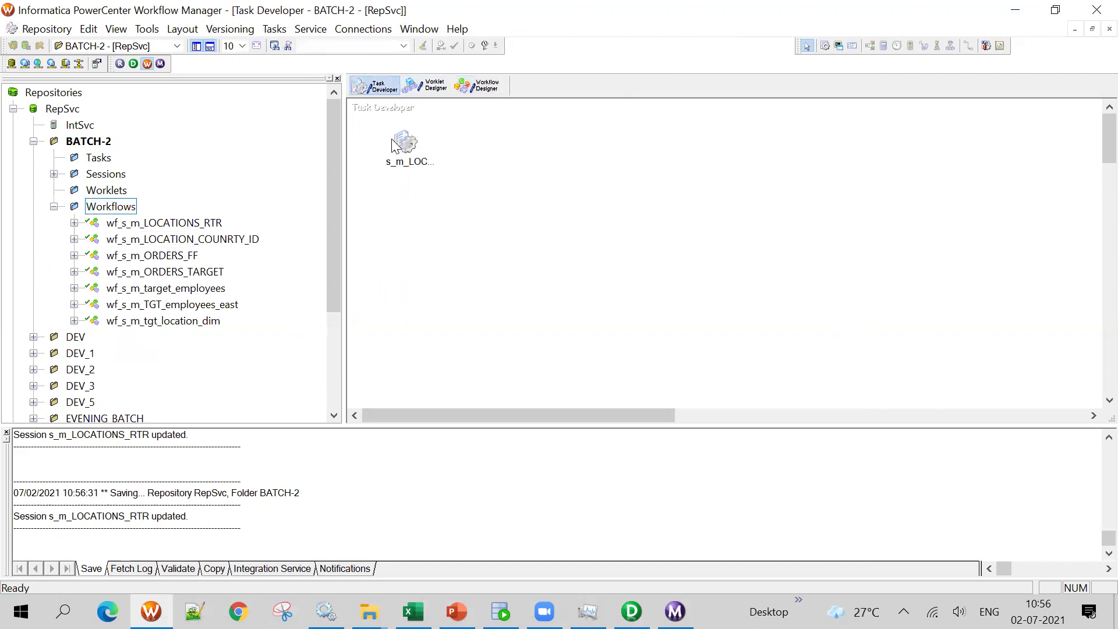
click(477, 86)
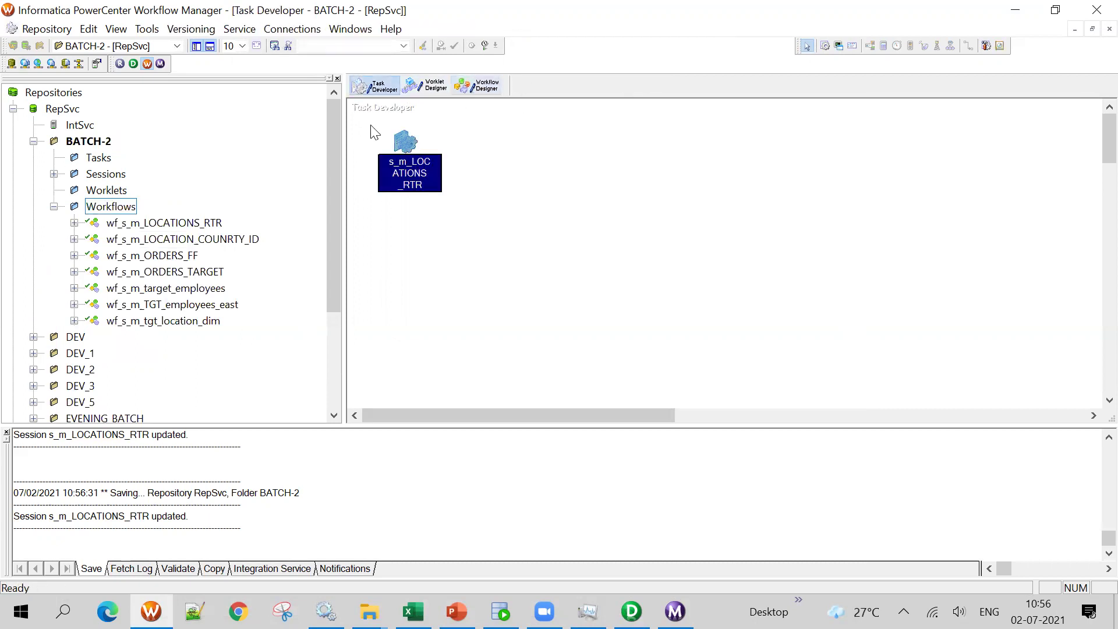
right_click(176, 222)
click(228, 269)
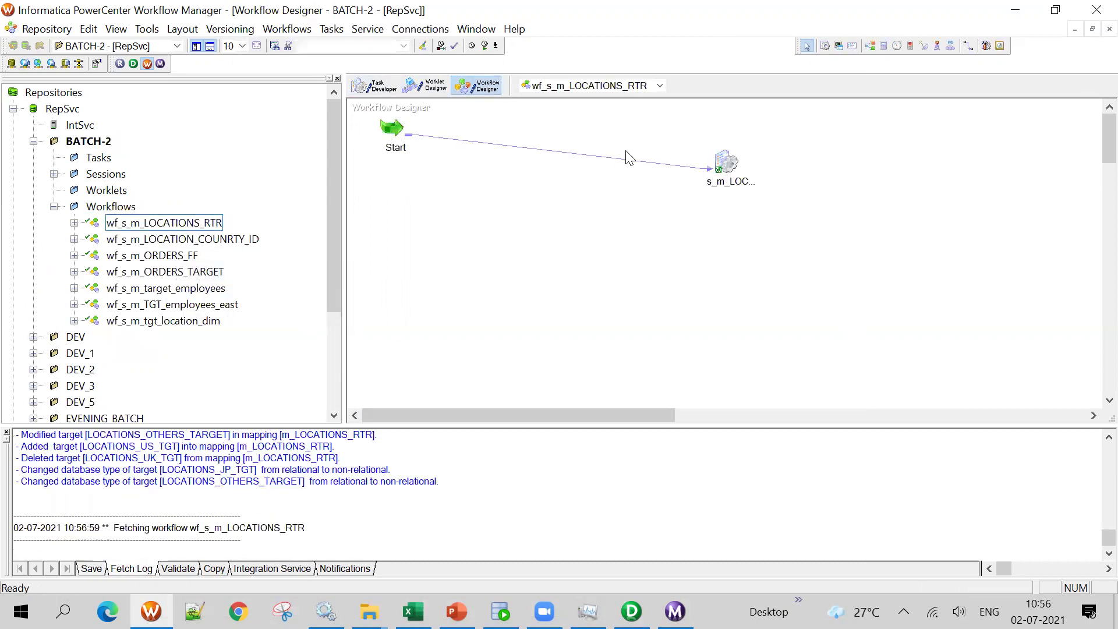
right_click(445, 231)
Start the wf_s_m_LOCATIONS_RTR workflow, then bring up the Excel mapping document at LOCATIONS_US_TGT
click(531, 427)
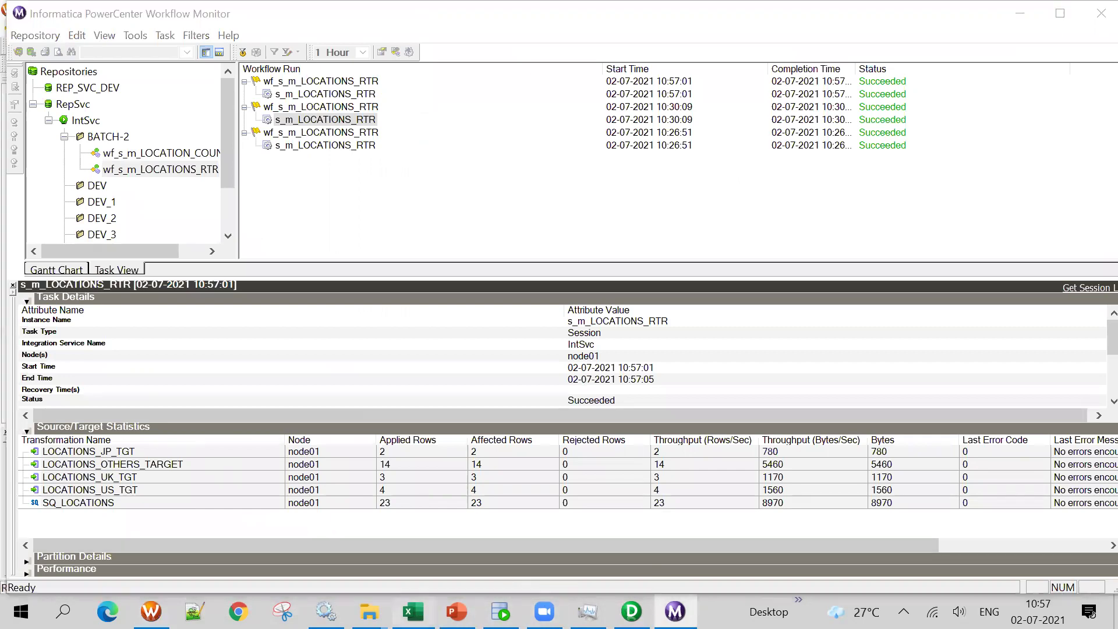
click(413, 612)
click(474, 275)
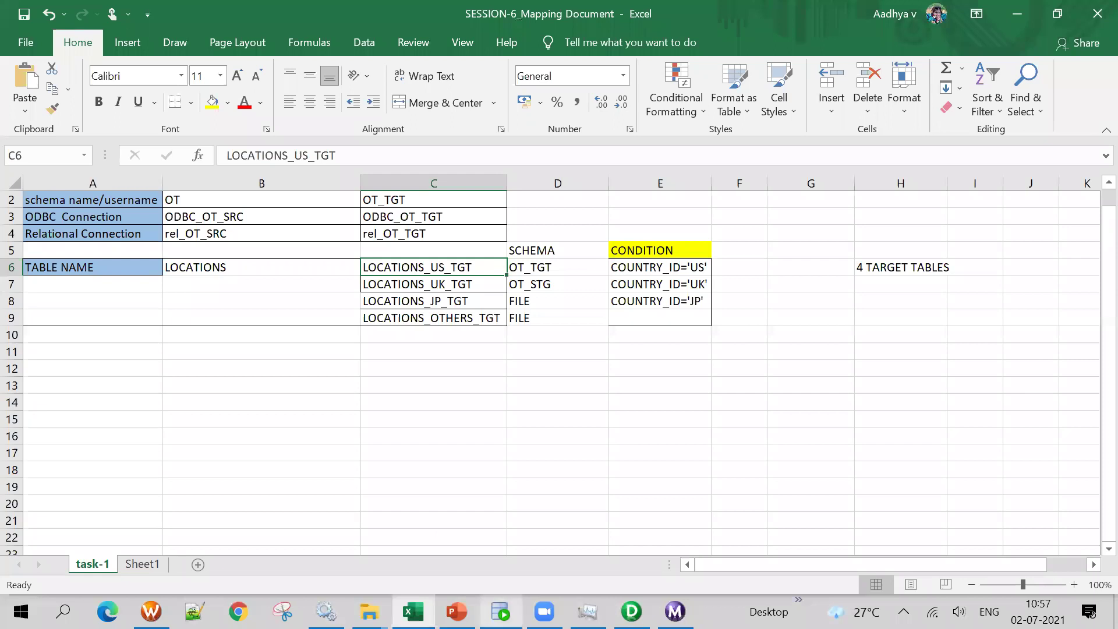
Rerun the LOCATIONS_US_TGT query in the OT_TGT worksheet to see the 4 US rows
click(501, 612)
click(275, 89)
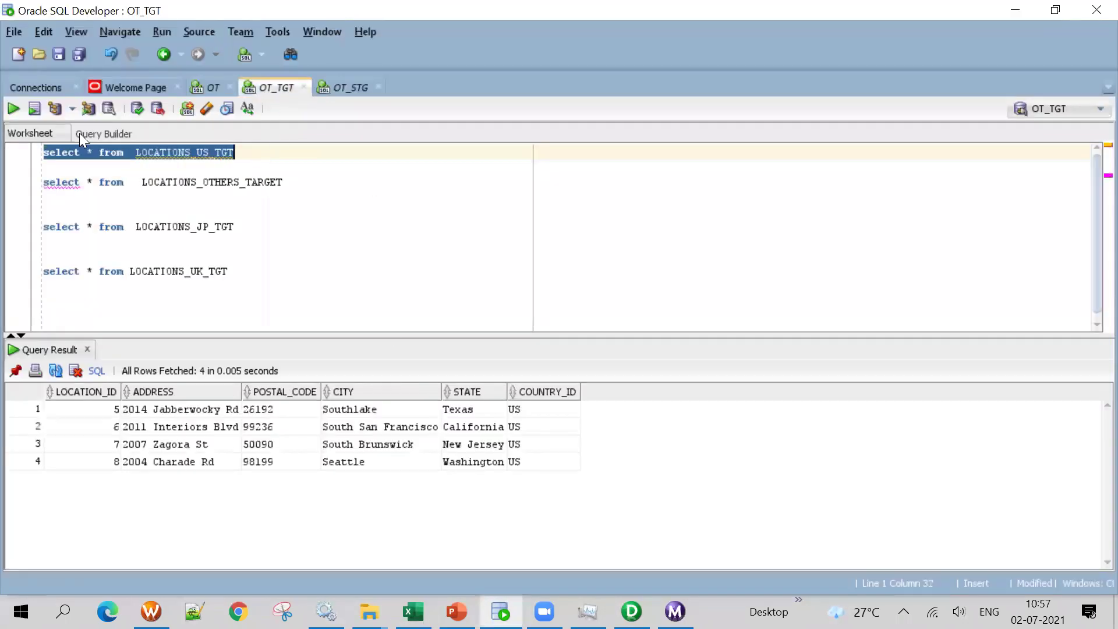
click(19, 110)
Run the LOCATIONS_UK_TGT query in OT_STG and check the 3 rows' UK COUNTRY_ID values
click(349, 85)
drag(232, 152, 44, 151)
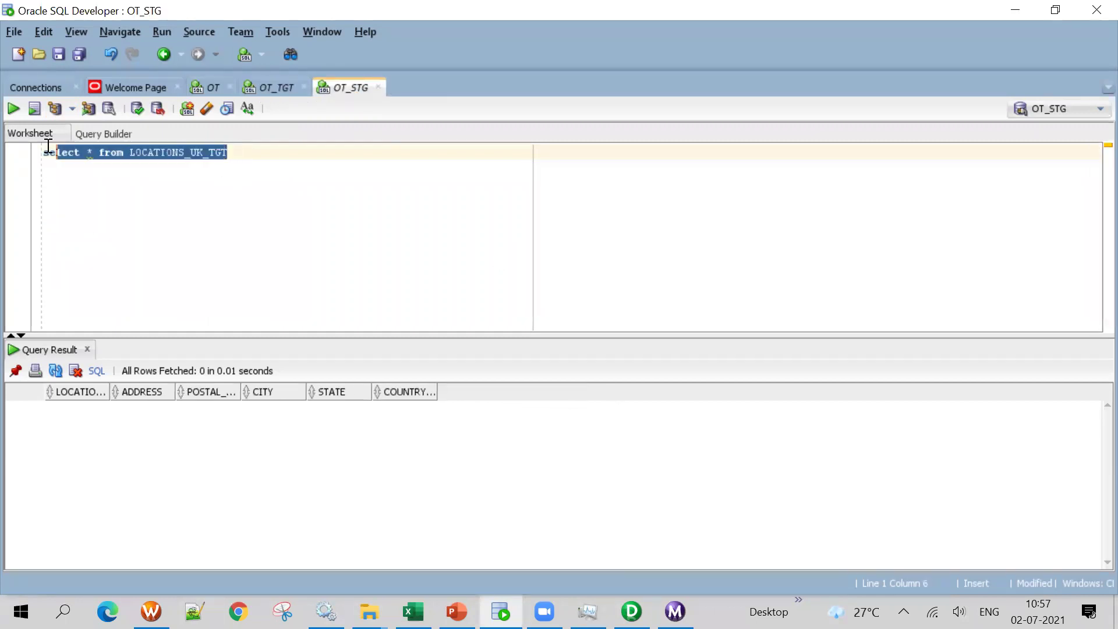
click(16, 107)
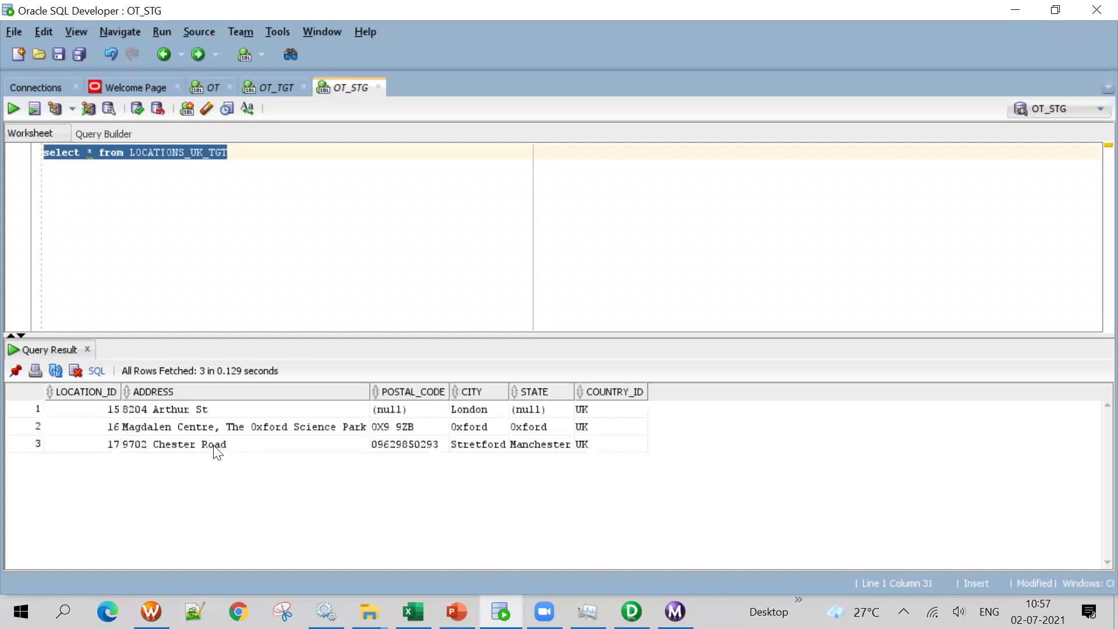
click(168, 409)
click(612, 409)
drag(611, 428, 612, 445)
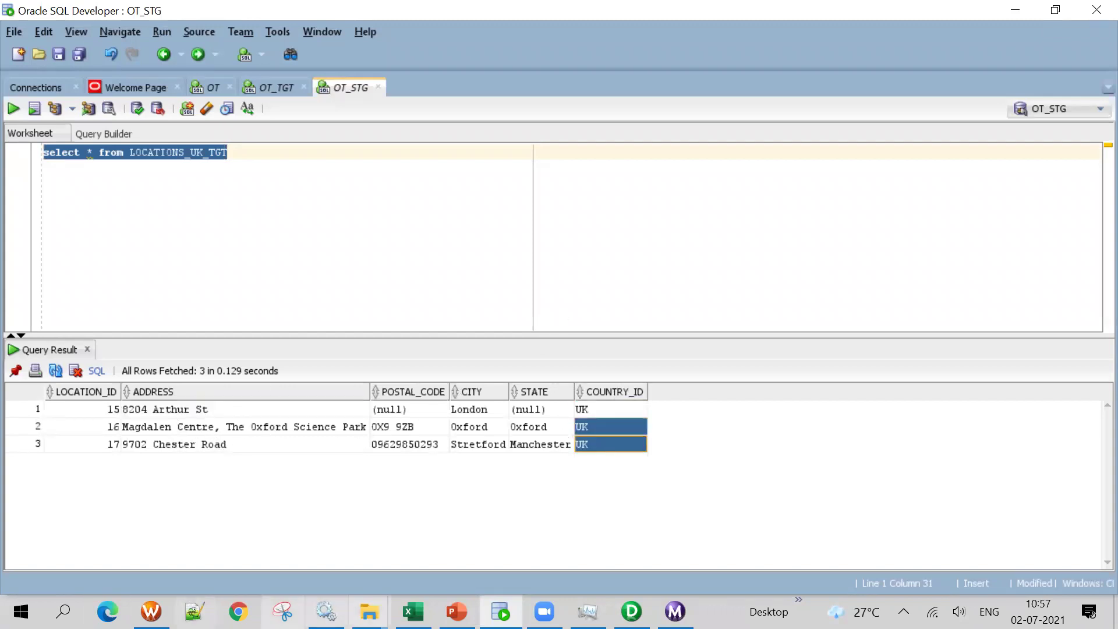
mouse_move(369, 612)
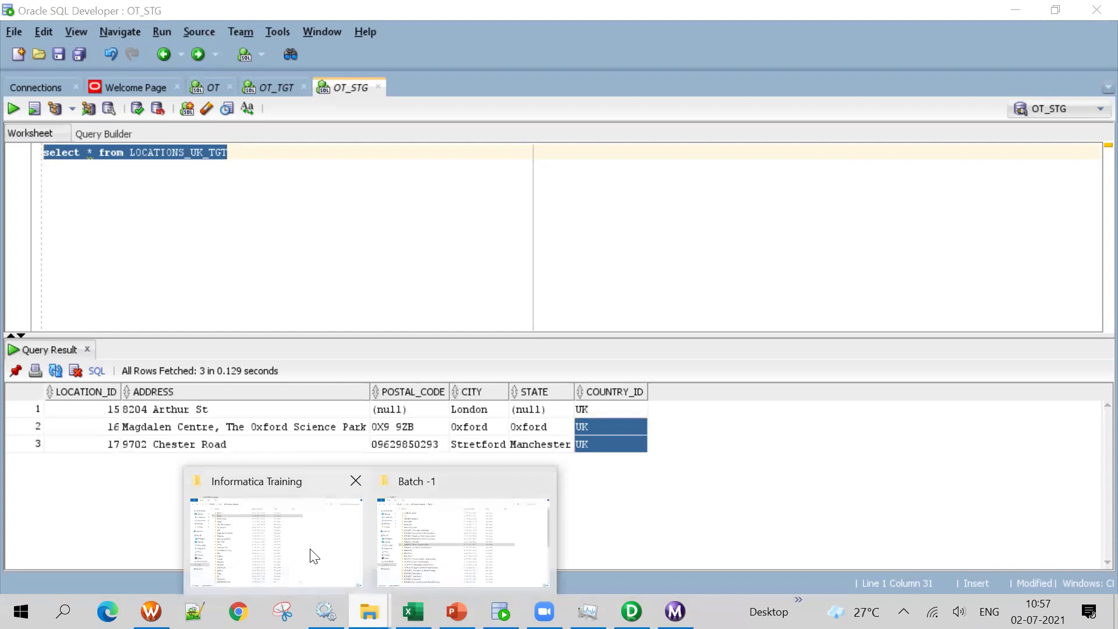
click(315, 556)
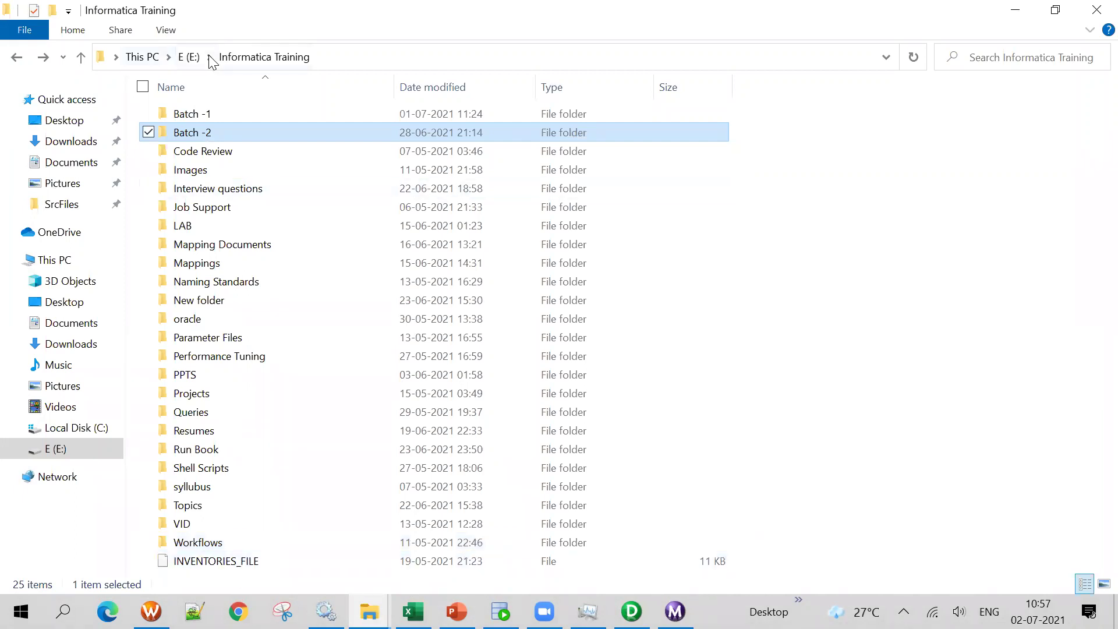
Browse to E:\Informatica\10.2.0\server\infa_shared\TgtFiles in File Explorer
click(188, 54)
double_click(225, 153)
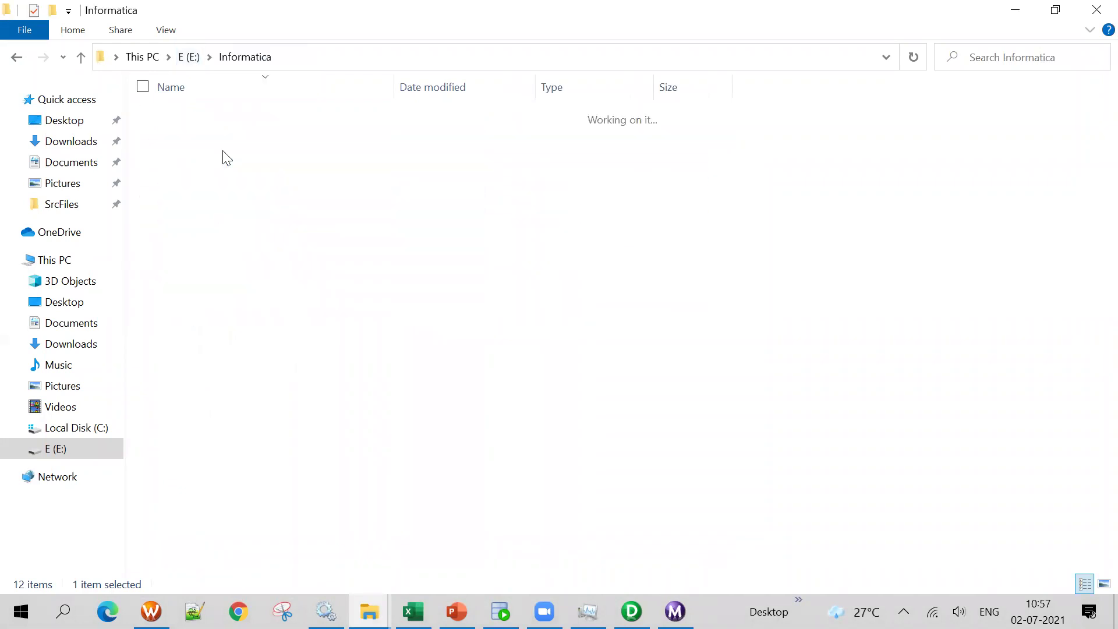
double_click(205, 115)
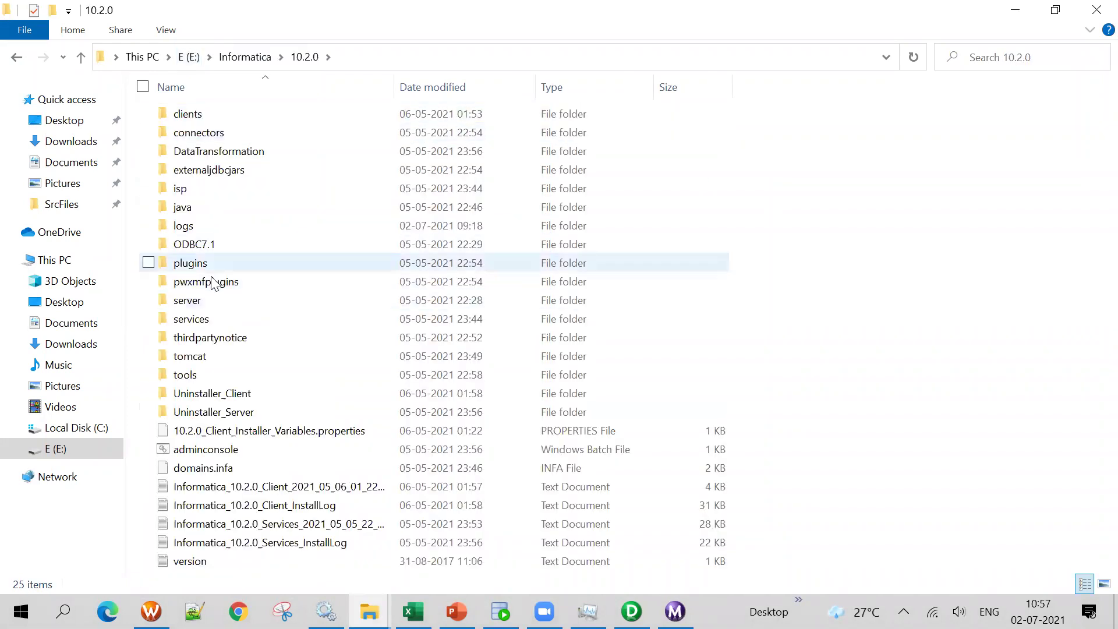
double_click(209, 298)
double_click(215, 151)
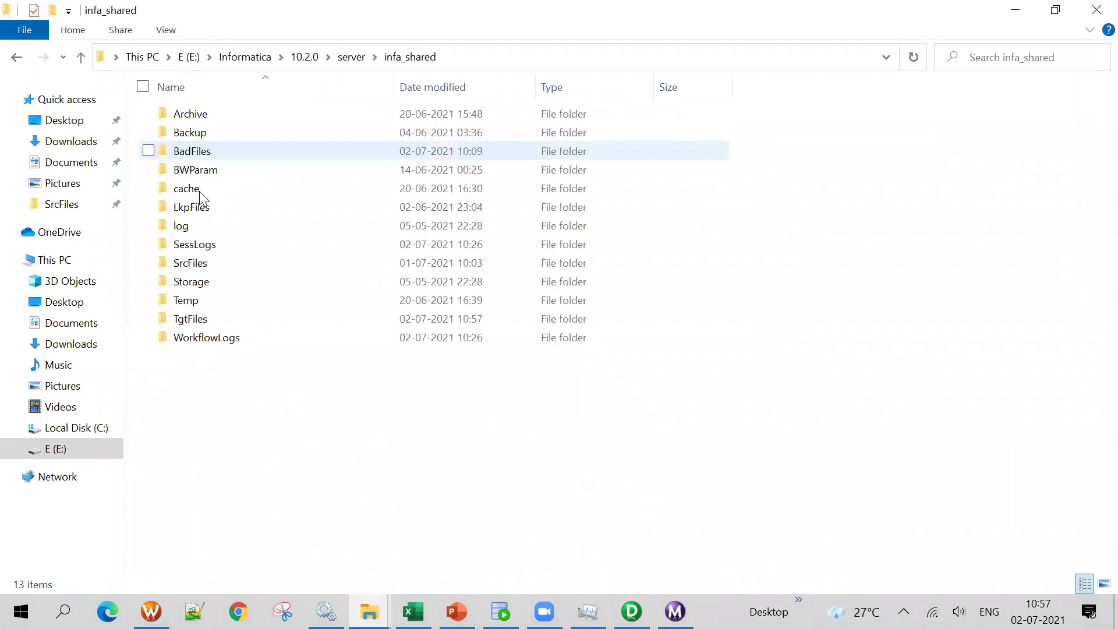
double_click(201, 320)
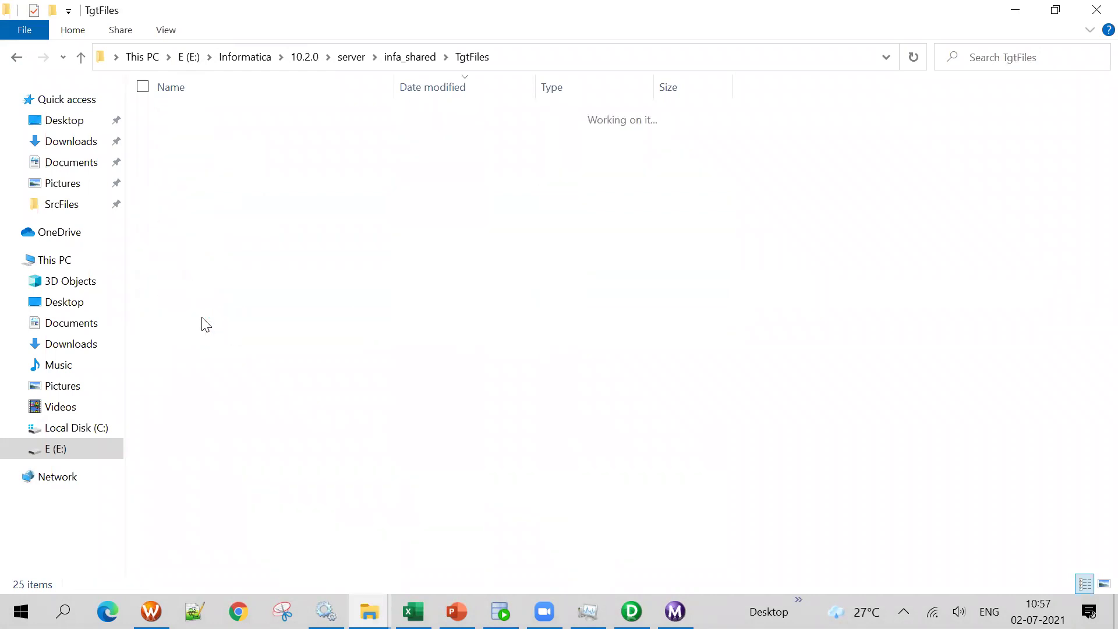
Open locations_jp_tgt with Notepad++
click(222, 120)
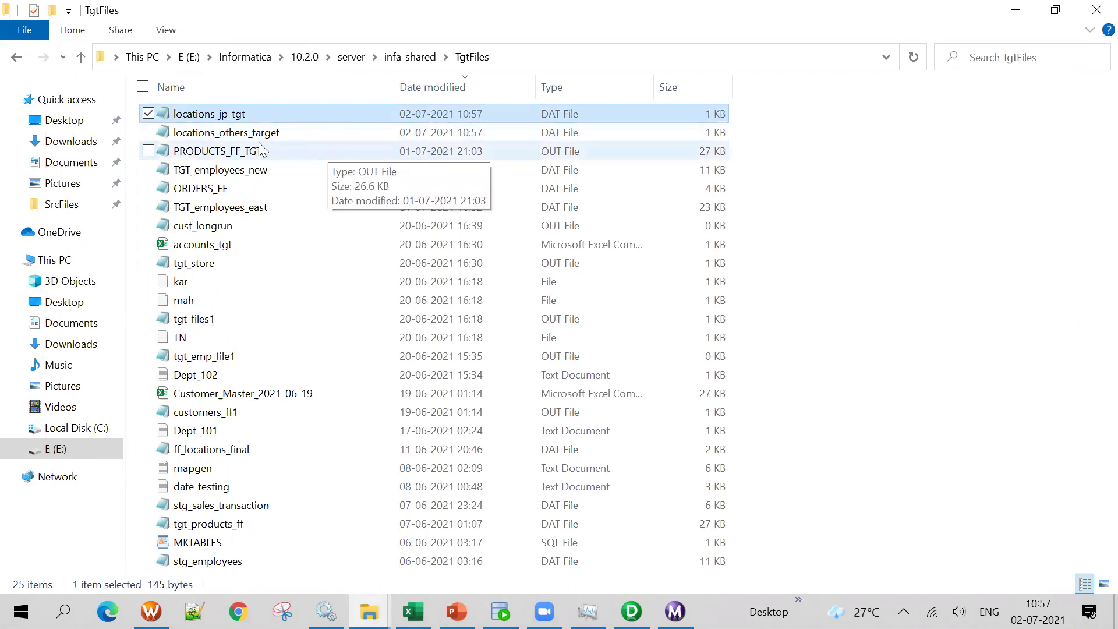
click(245, 135)
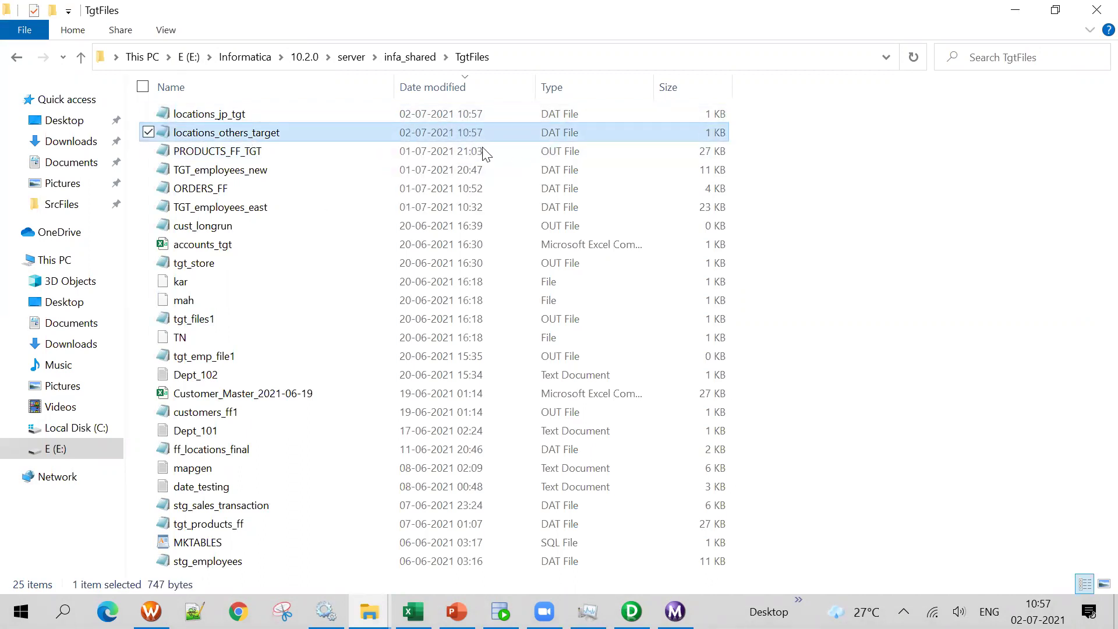
click(216, 117)
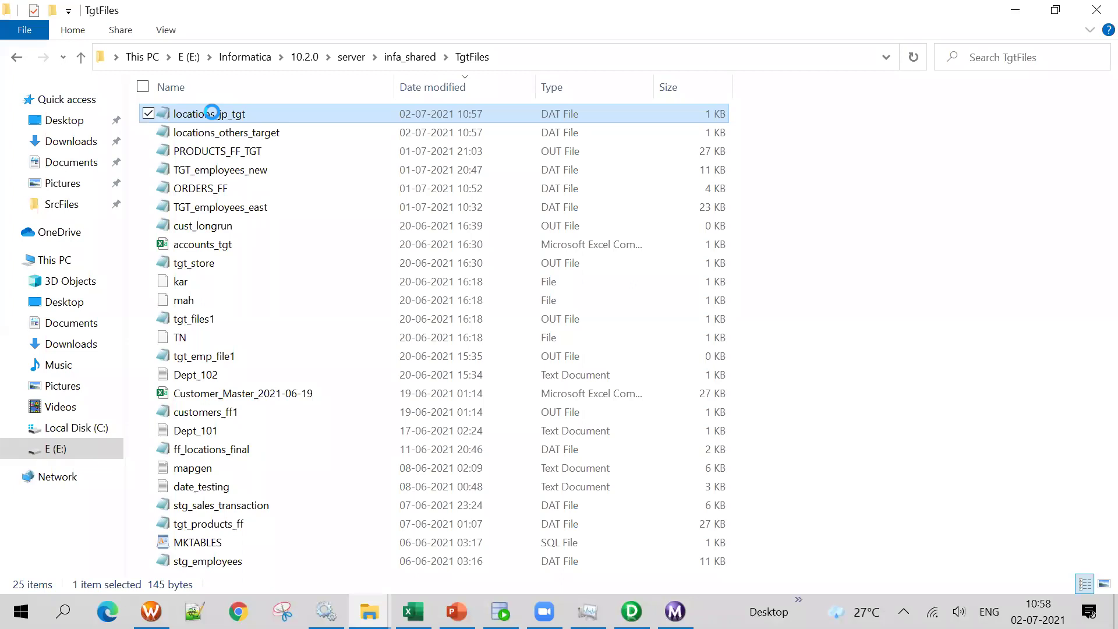
right_click(214, 119)
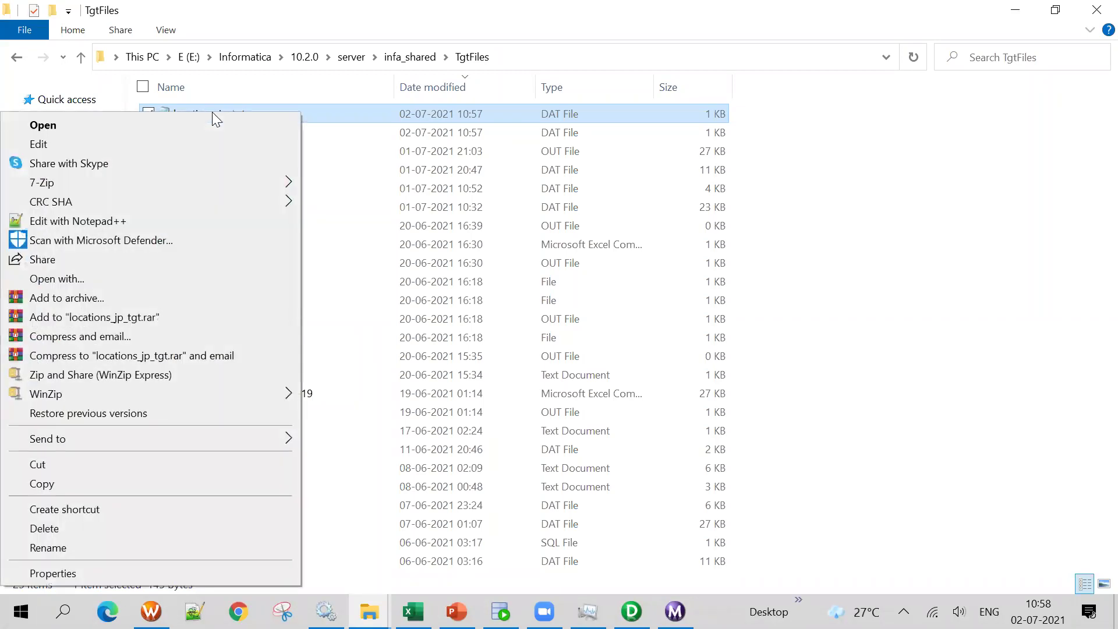
click(171, 221)
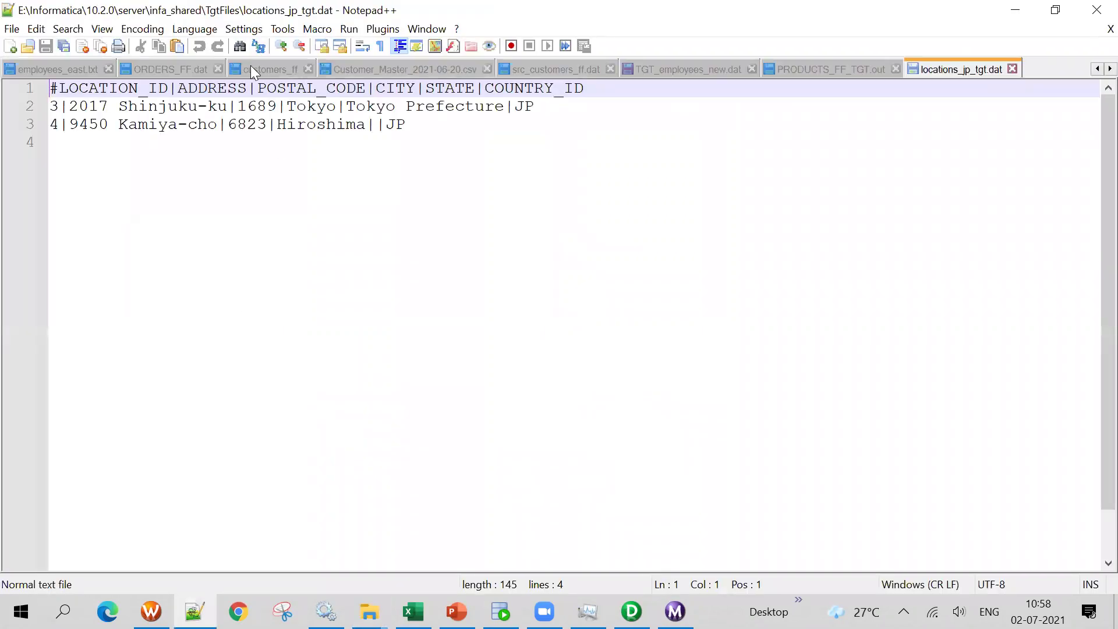
Confirm the 2 JP rows, then open locations_others_target in Notepad++ and check its 14 rows
double_click(524, 108)
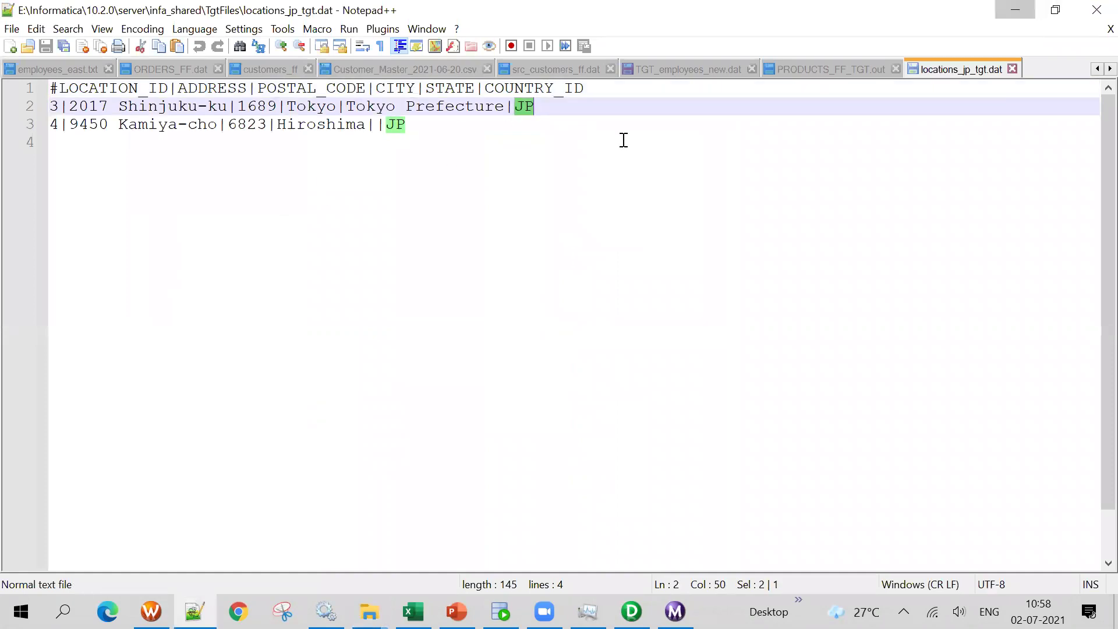
key(alt+Tab)
right_click(259, 134)
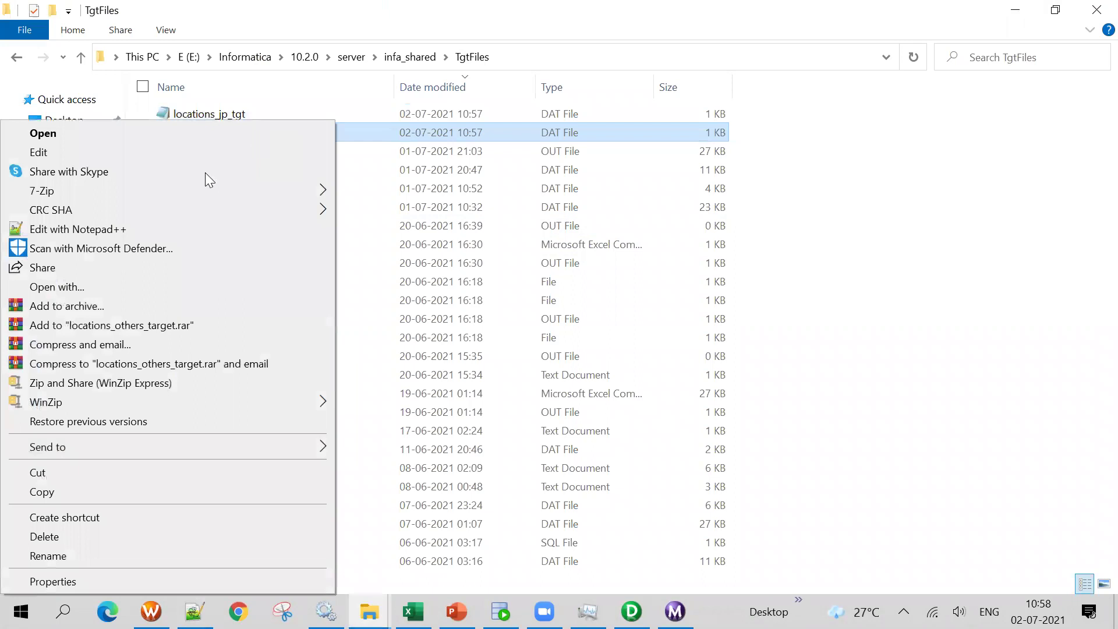
click(164, 230)
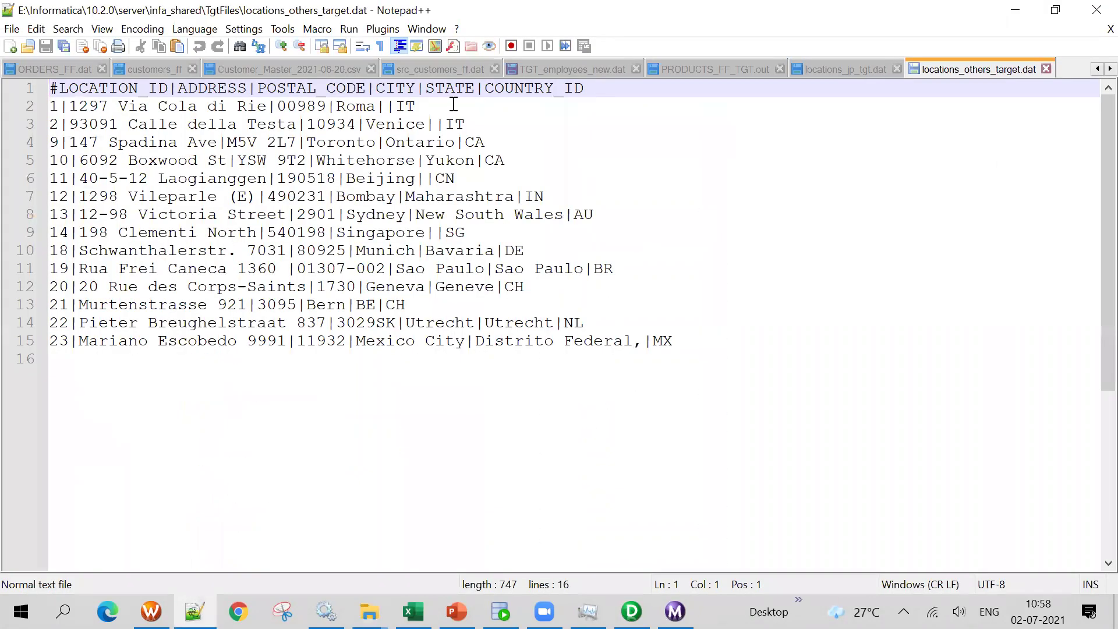
double_click(406, 106)
click(476, 144)
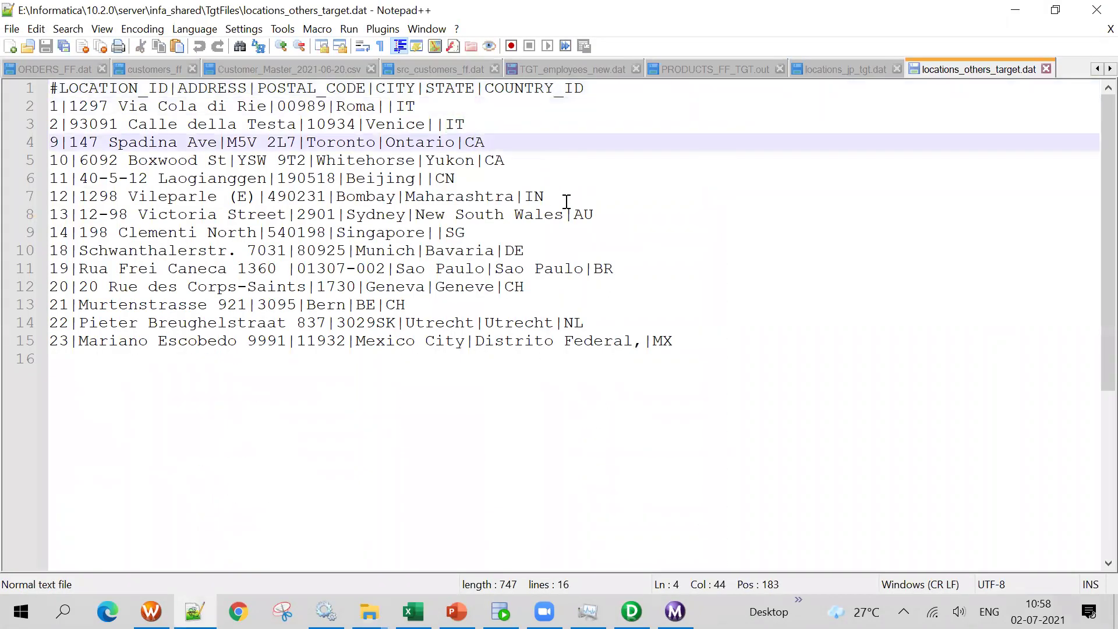
drag(695, 352, 10, 120)
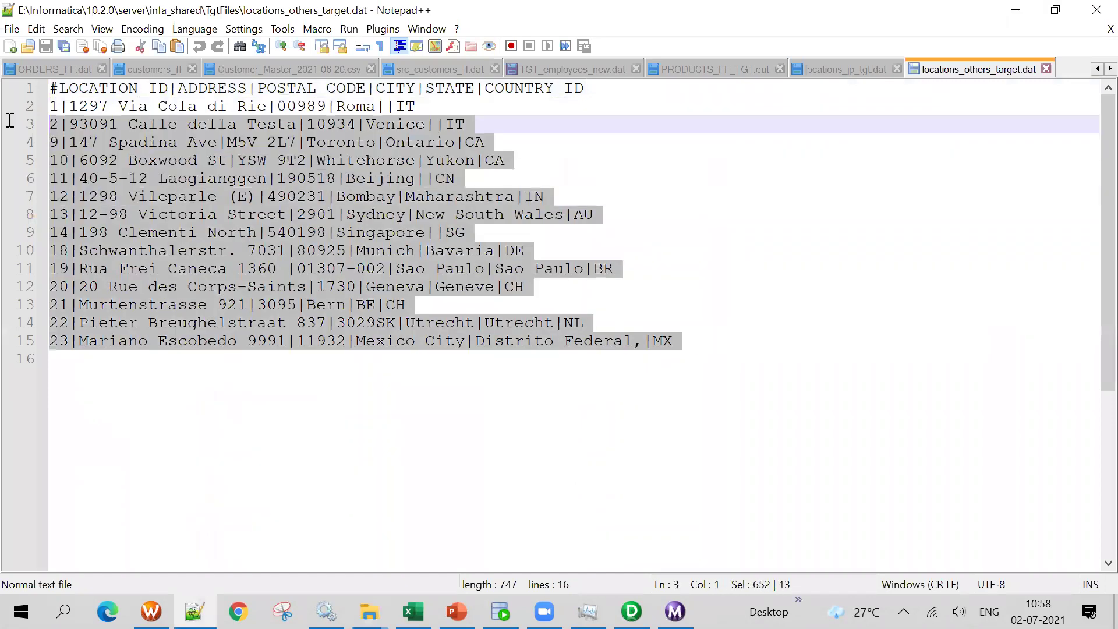
click(816, 341)
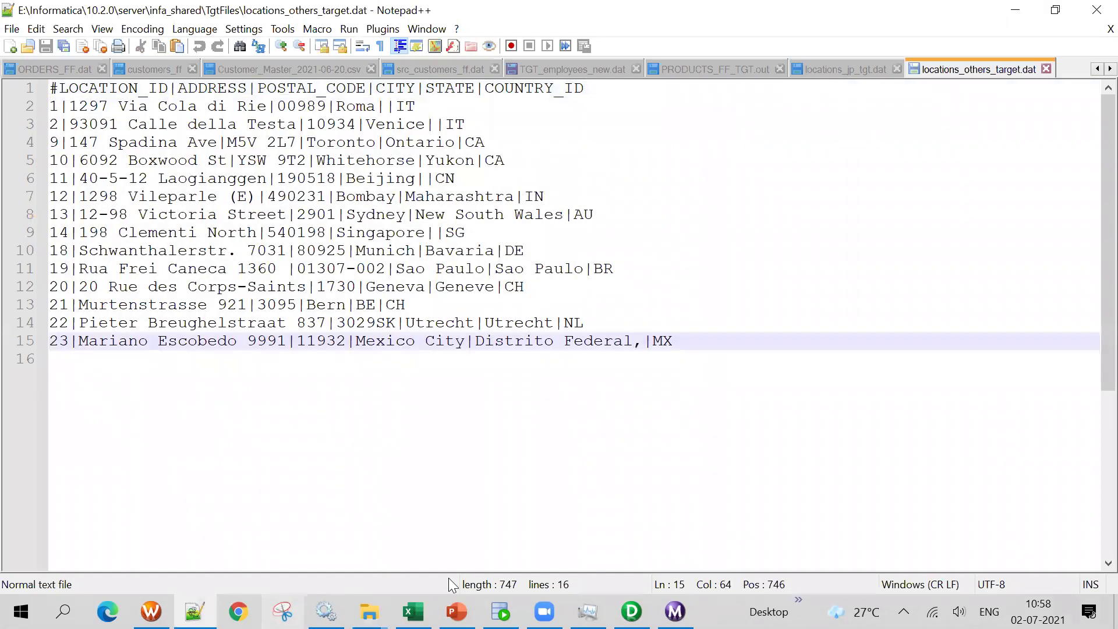
Back in the m_LOCATIONS_RTR mapping, select the JP, OTHERS and US targets
click(632, 612)
drag(399, 186, 507, 397)
right_click(599, 221)
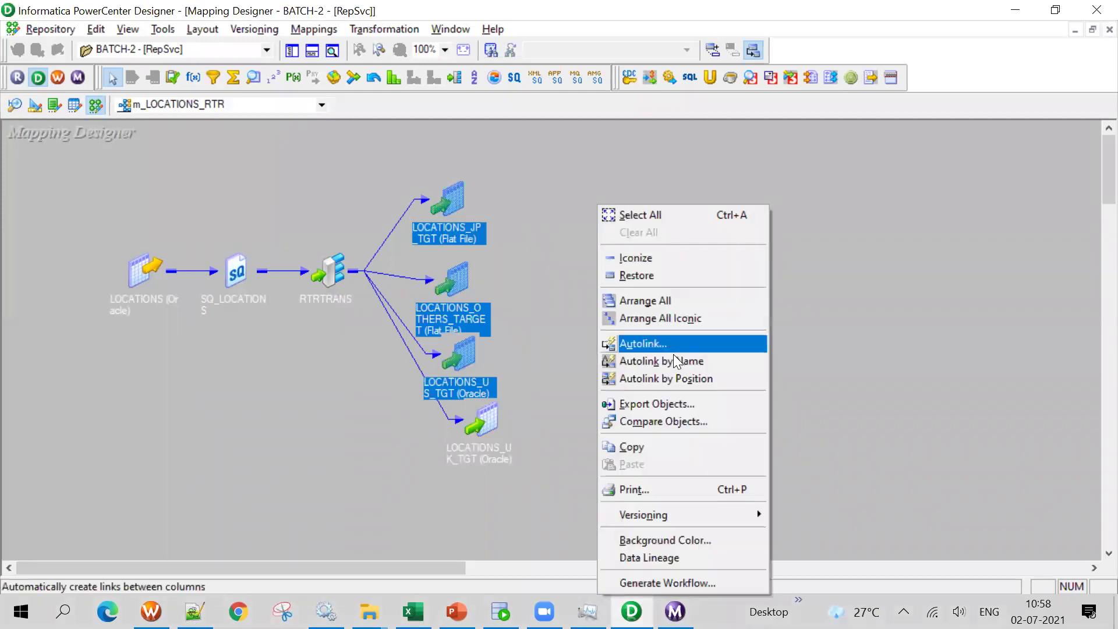
Arrange the four targets in a column and show slide 11, 'Step One: Identify Different Target Types'
click(670, 317)
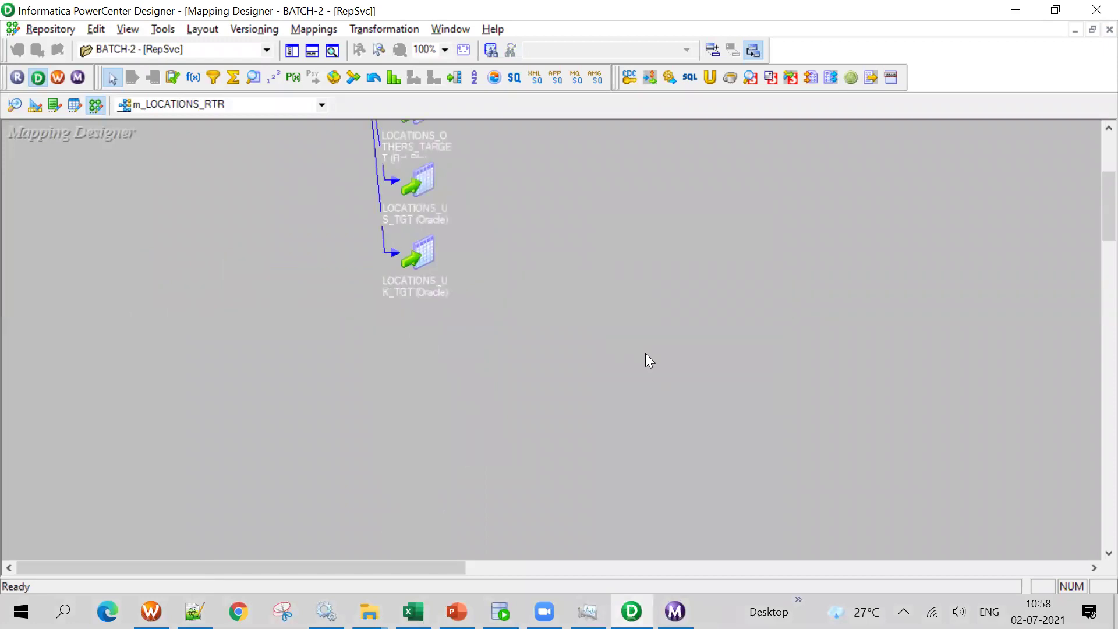
drag(449, 396, 458, 466)
drag(350, 425, 460, 564)
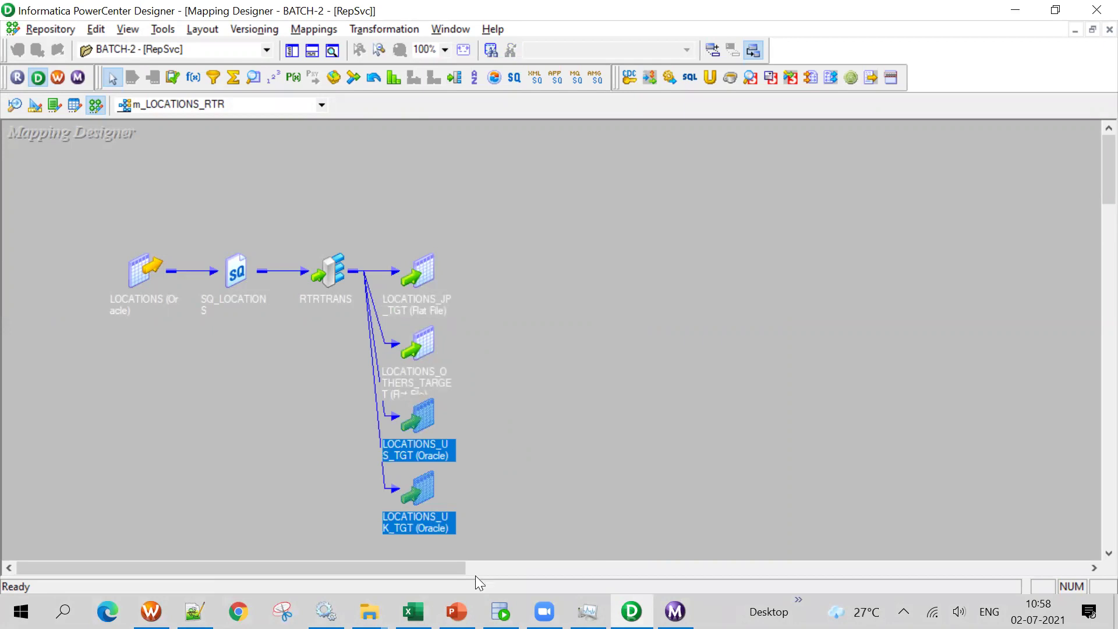
click(457, 611)
click(102, 524)
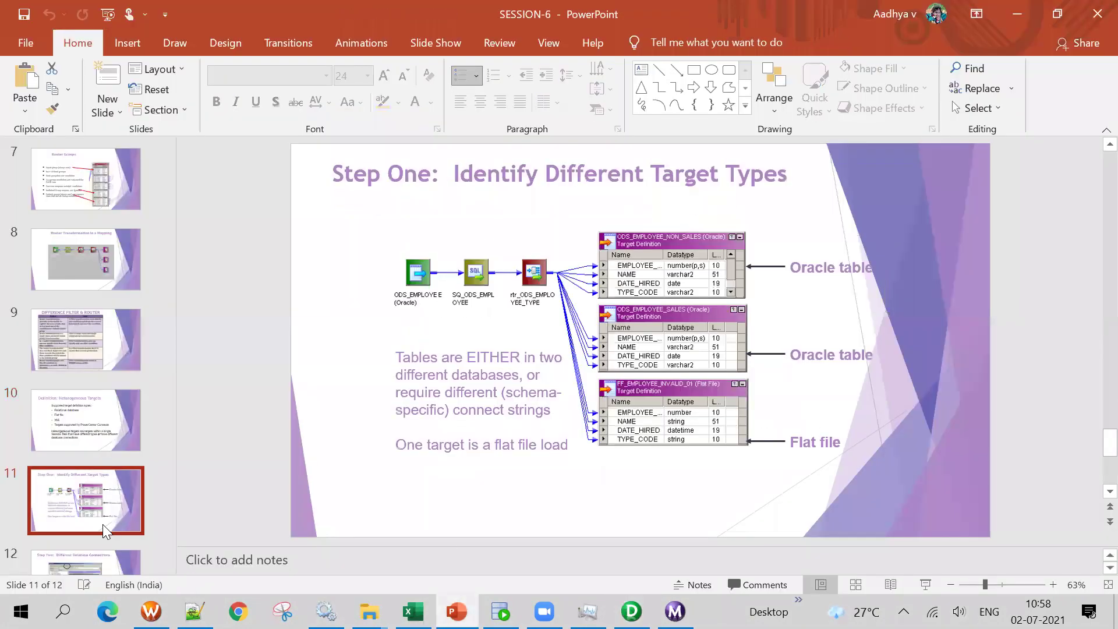
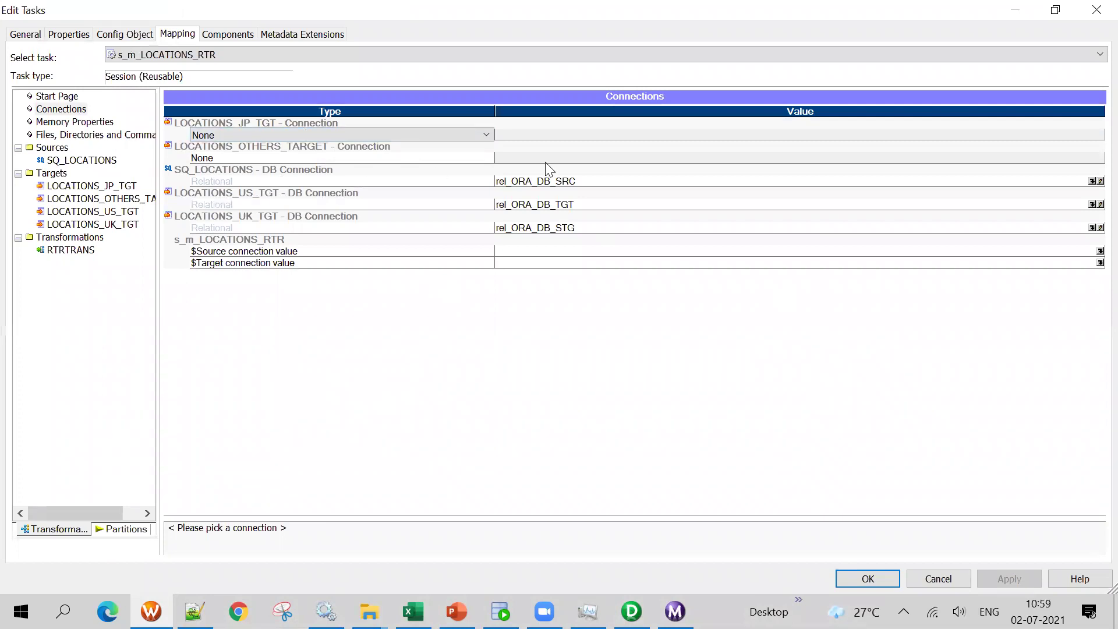
Review the JP, OTHERS, US and UK targets' writers and connections (rel_ORA_DB_TGT, rel_ORA_DB_STG)
click(61, 110)
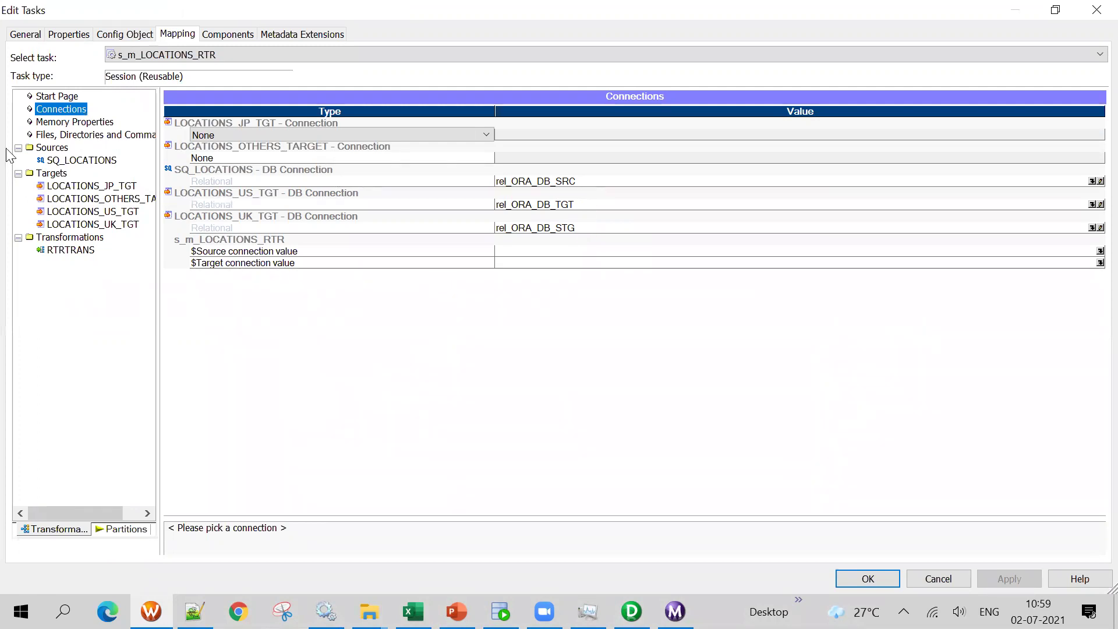
click(107, 185)
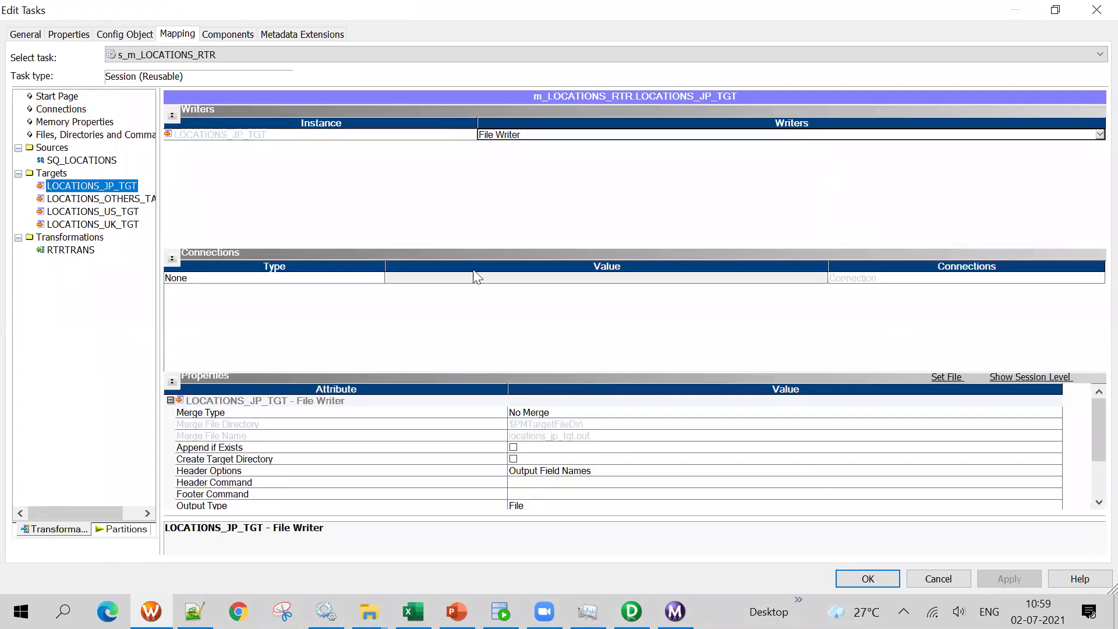
click(70, 199)
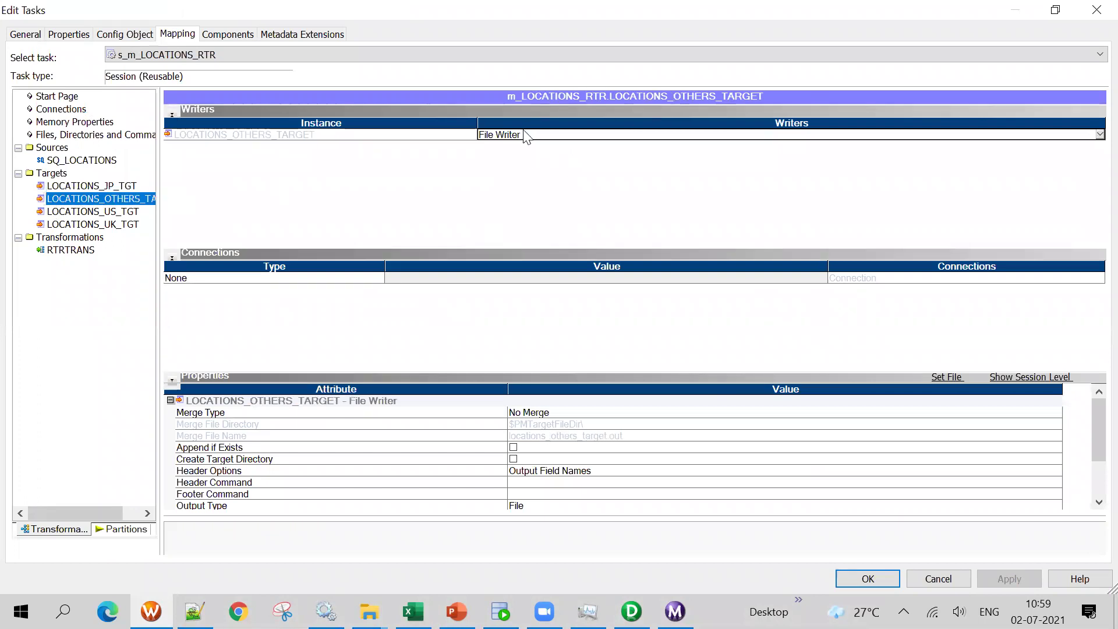
click(124, 211)
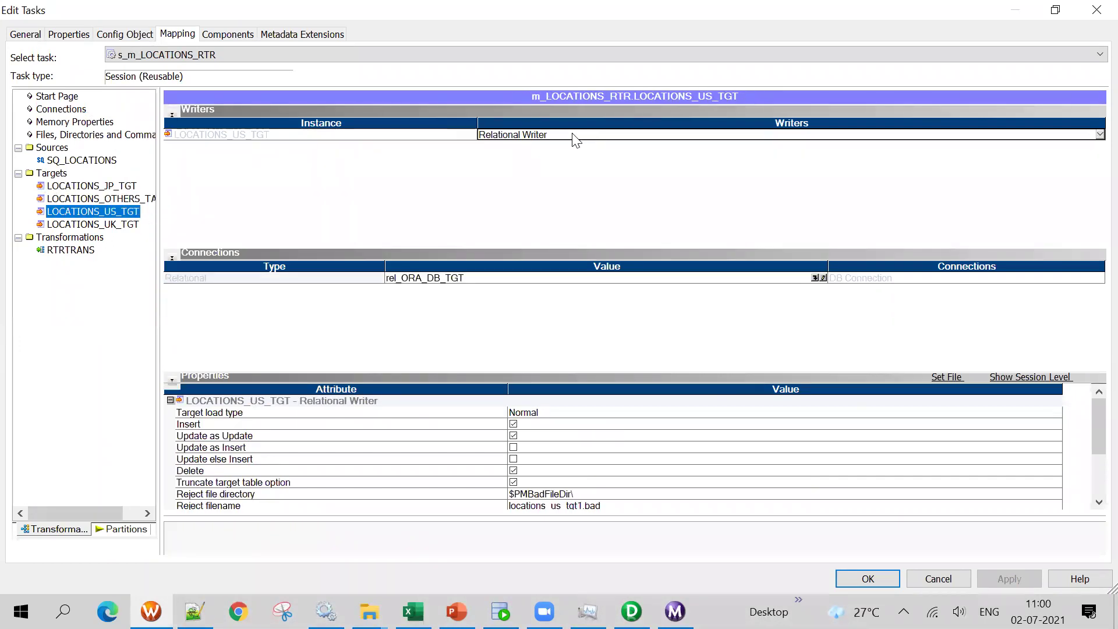
click(443, 281)
click(434, 284)
click(118, 226)
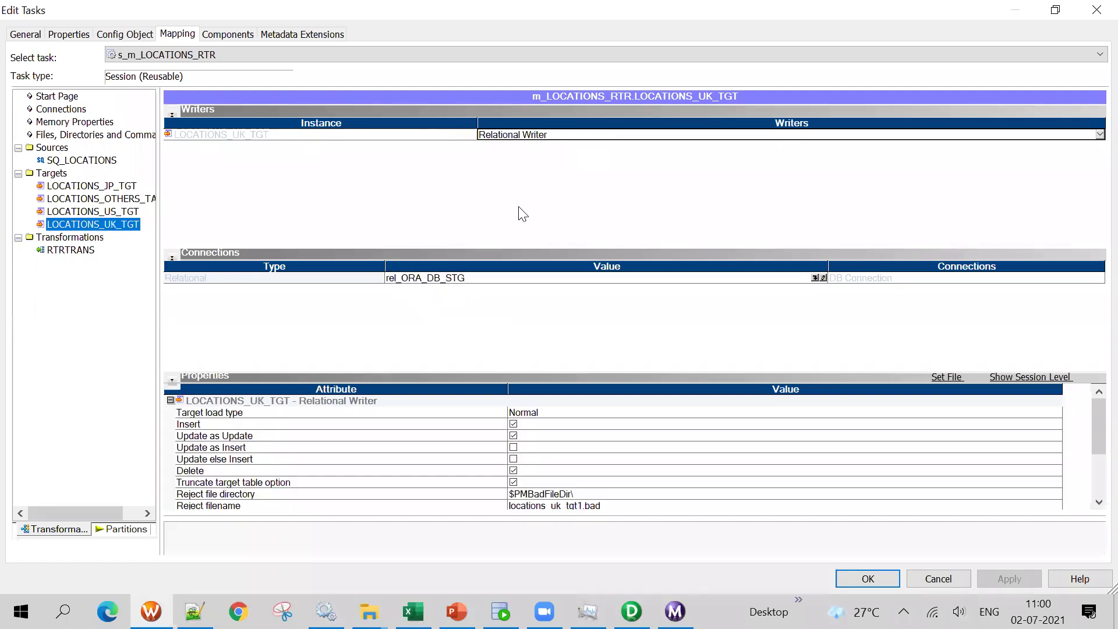
click(431, 285)
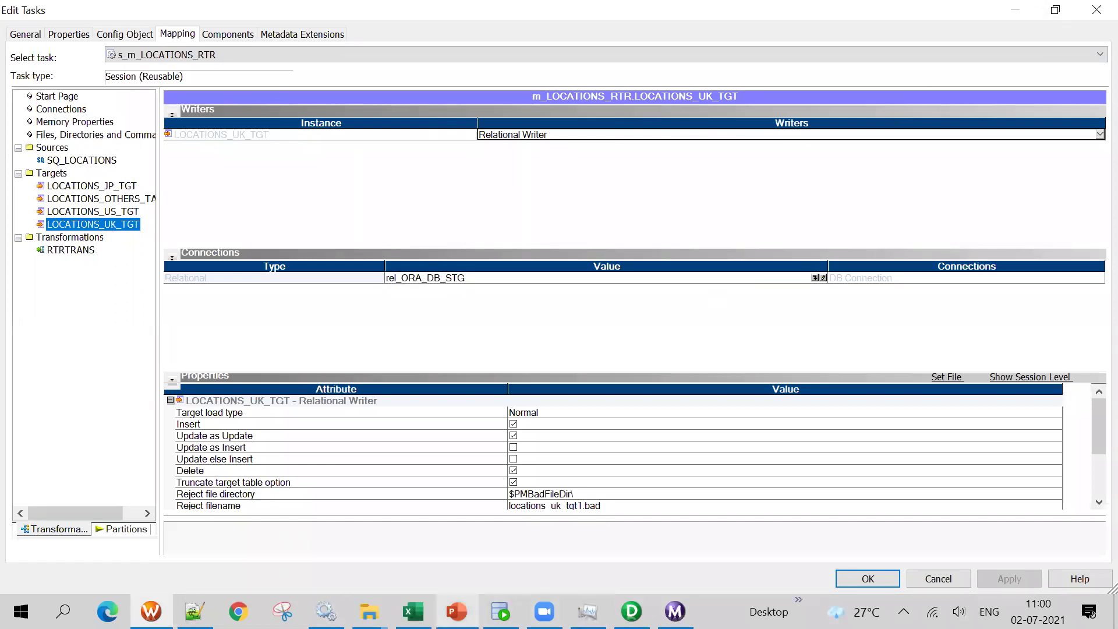
Check the target-connections reference slide, then recheck the UK and US targets' reject file directory
click(458, 612)
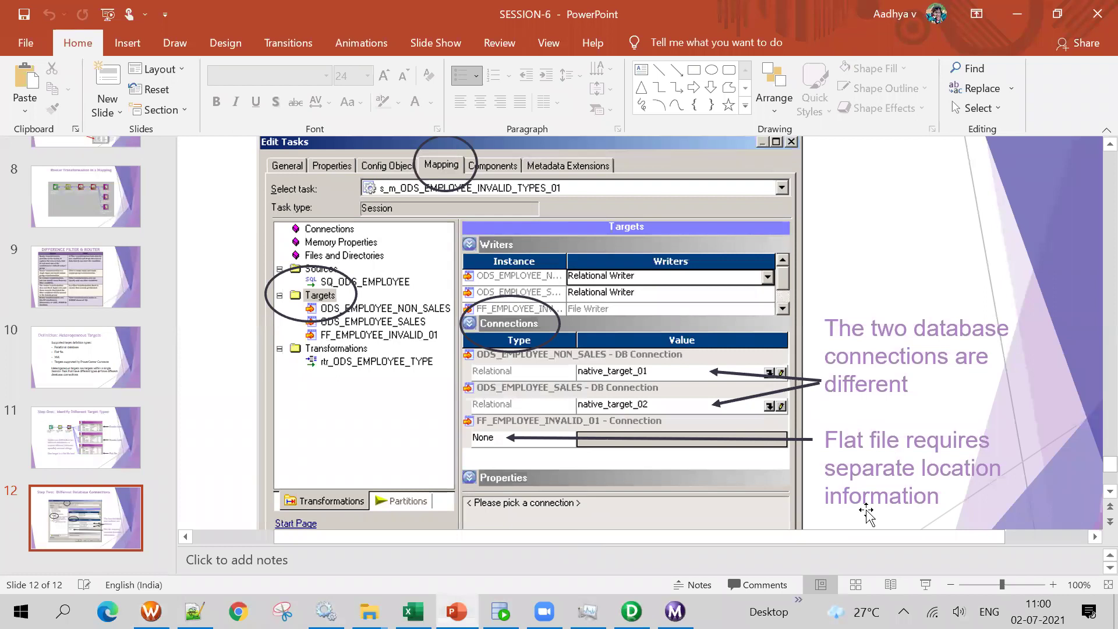
key(alt+Tab)
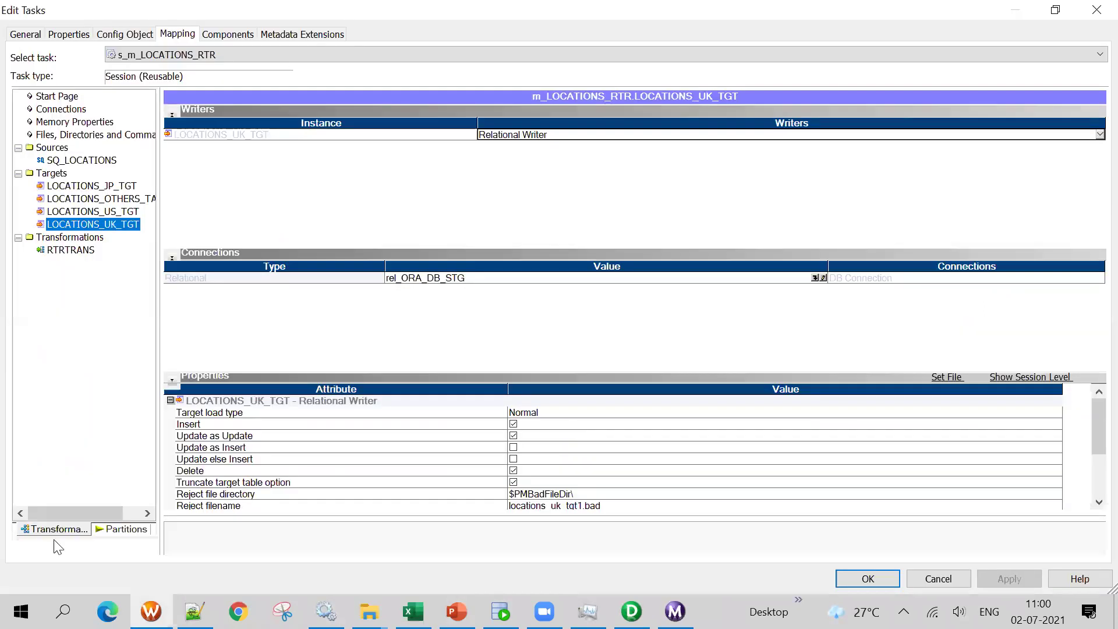
scroll(854, 471, down, 3)
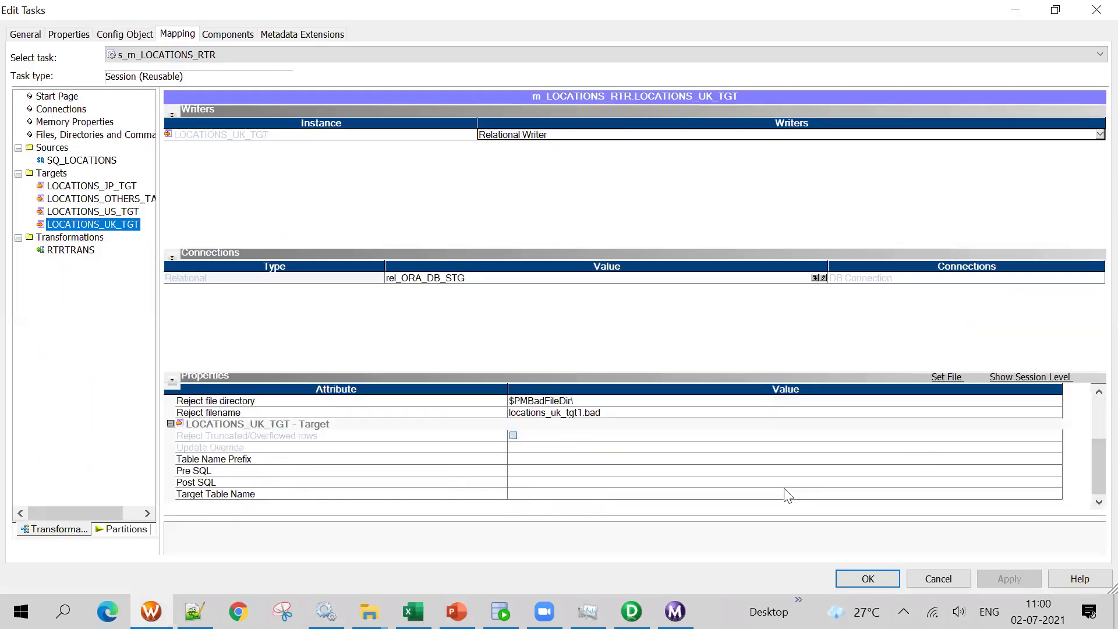
click(133, 213)
click(128, 227)
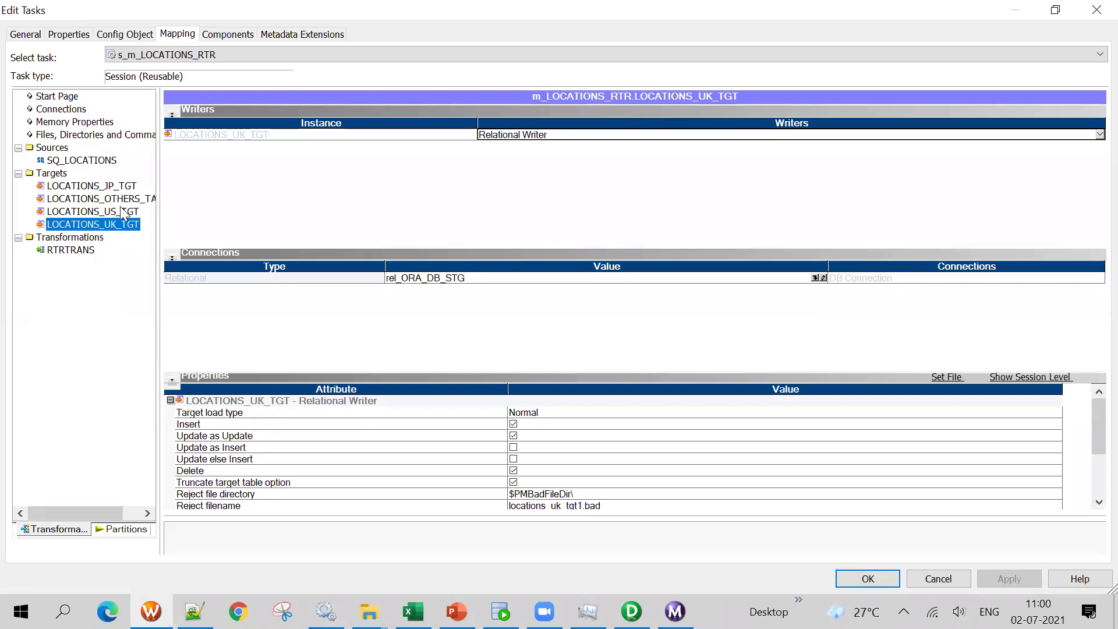
click(122, 212)
scroll(614, 483, down, 2)
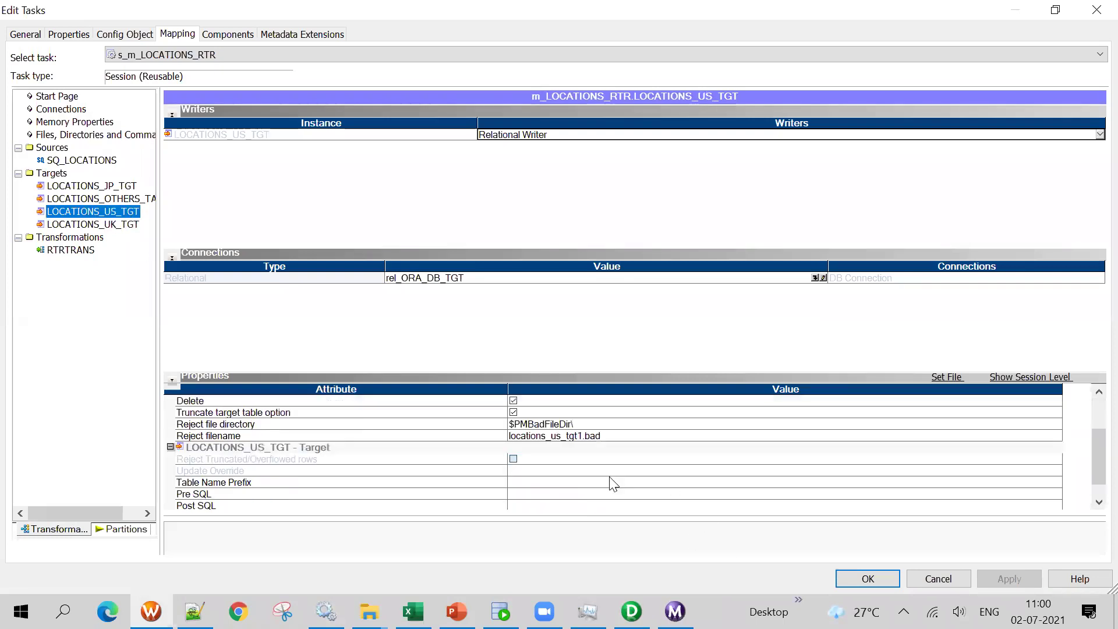
click(581, 427)
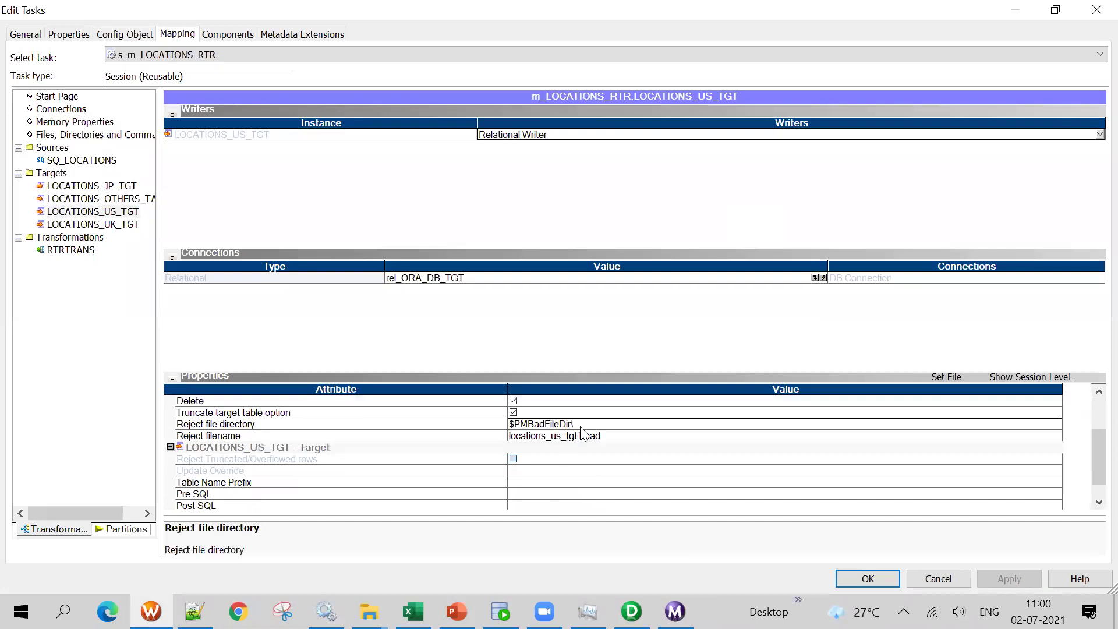
click(118, 225)
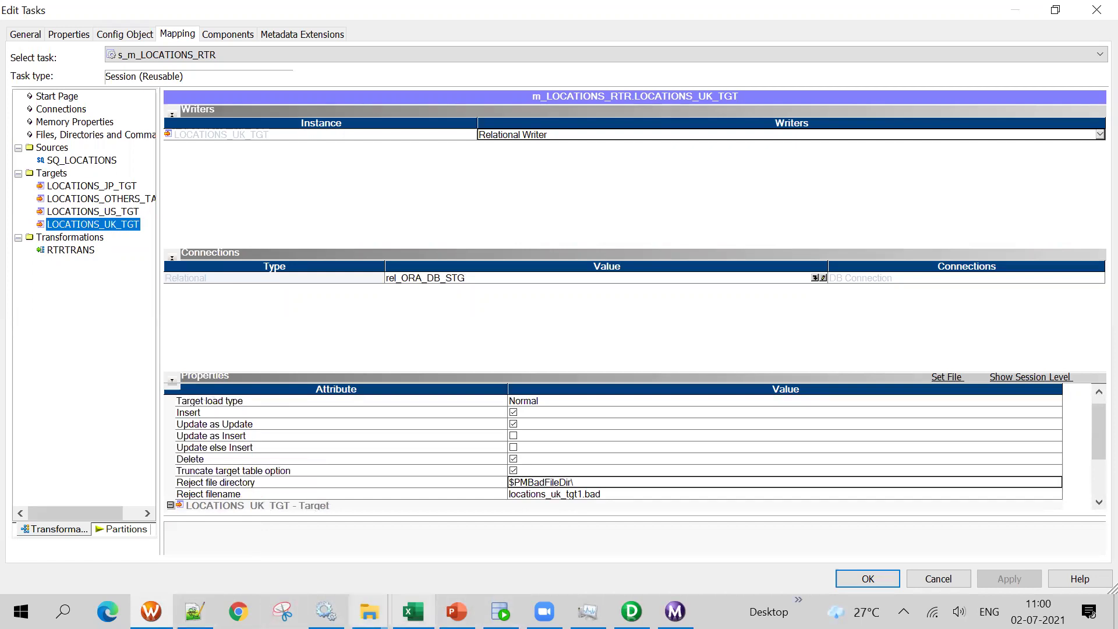
mouse_move(369, 611)
click(242, 526)
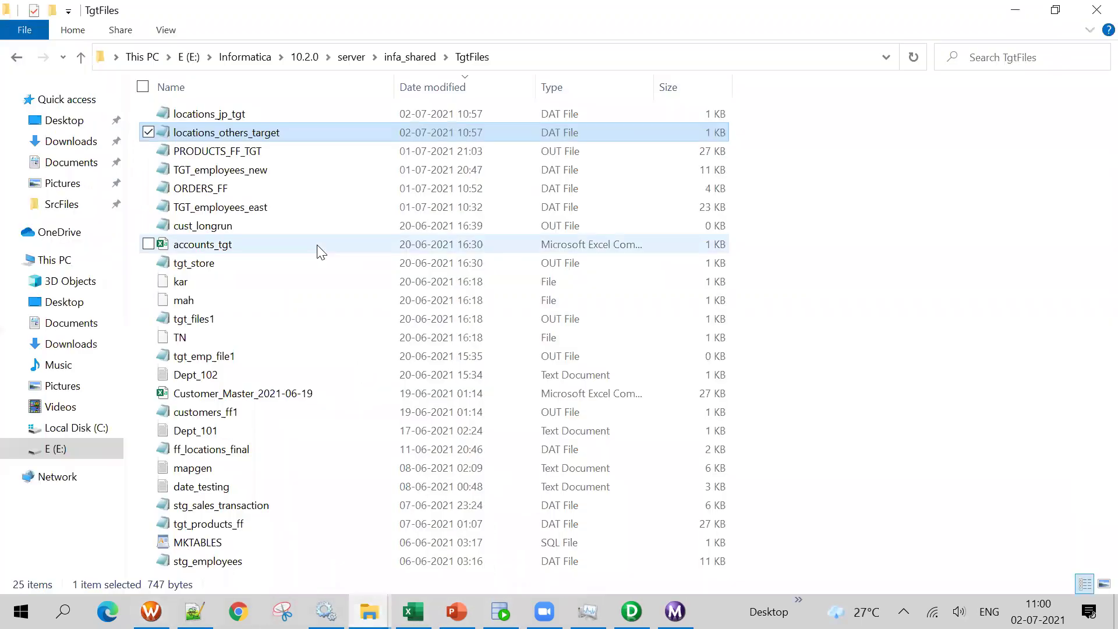
Create a new folder inside TgtFiles, initially named 'c'
click(874, 254)
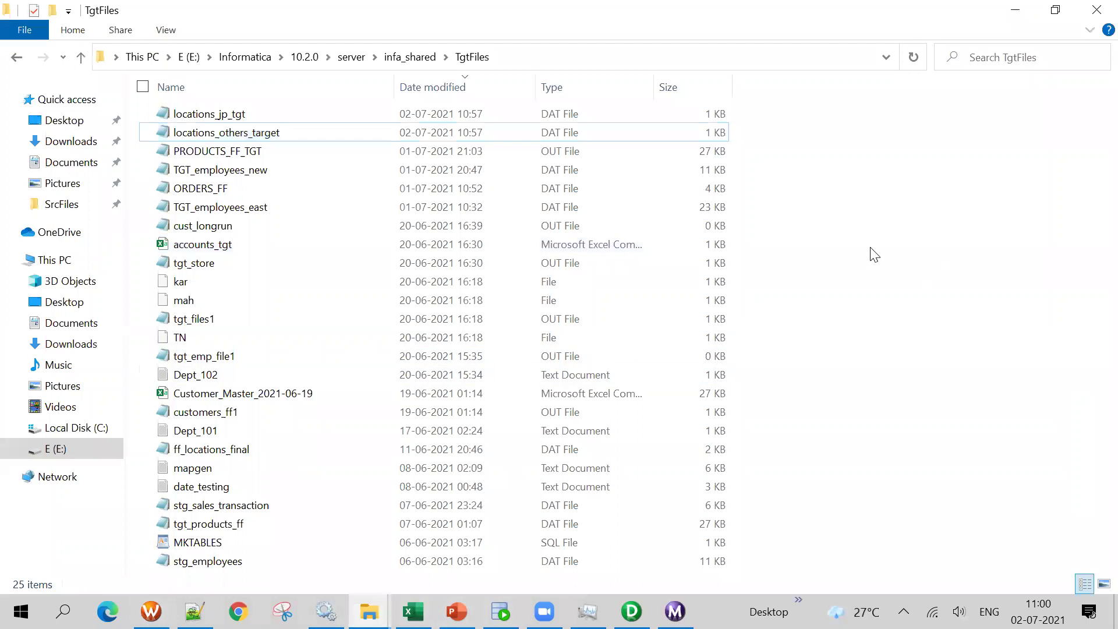
right_click(849, 320)
click(800, 324)
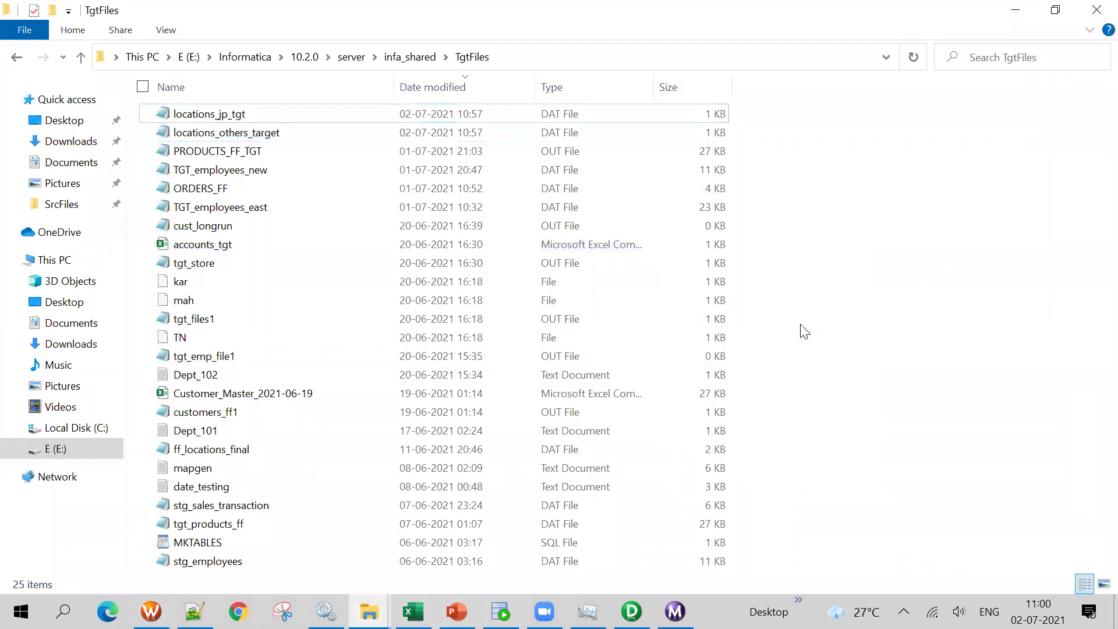
right_click(801, 326)
mouse_move(729, 517)
click(858, 340)
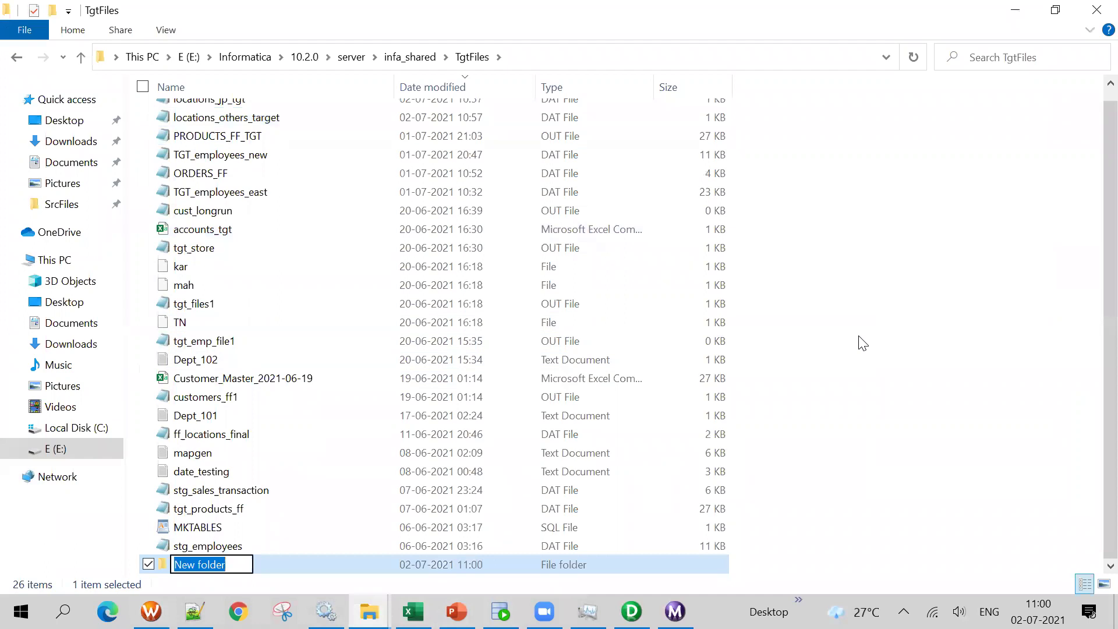
text(c)
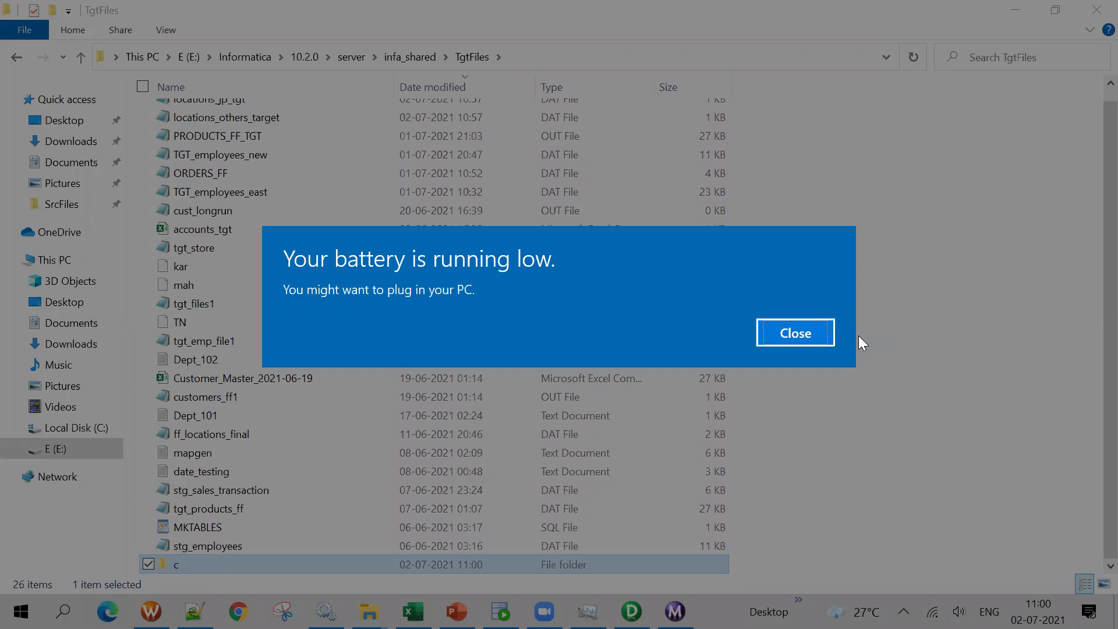
click(819, 337)
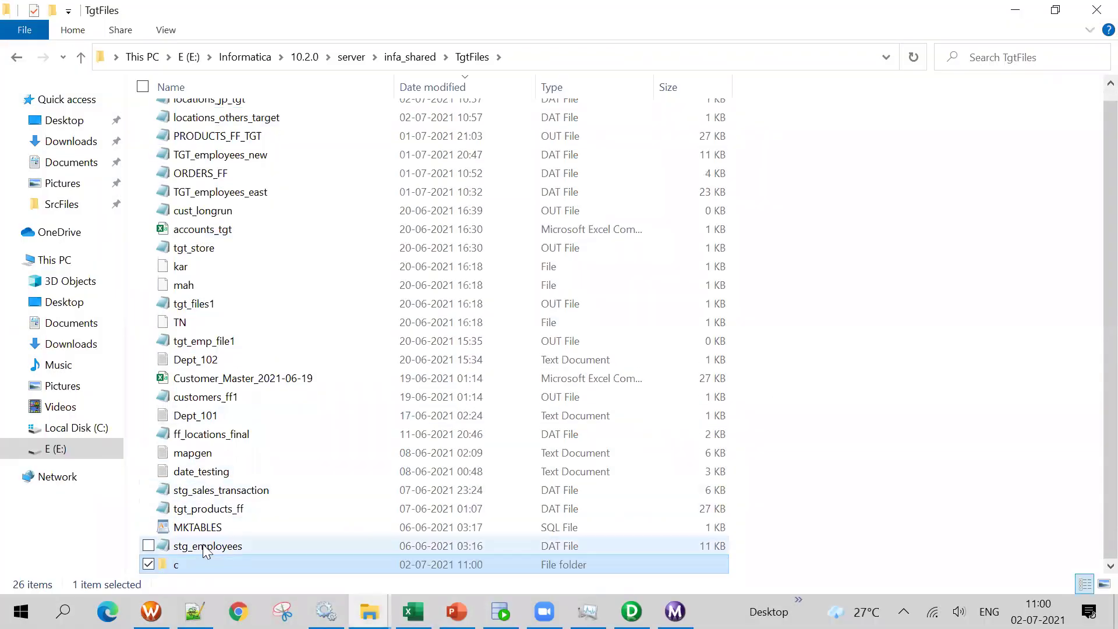
Rename the new TgtFiles folder to 'country'
right_click(188, 575)
click(185, 532)
text(co)
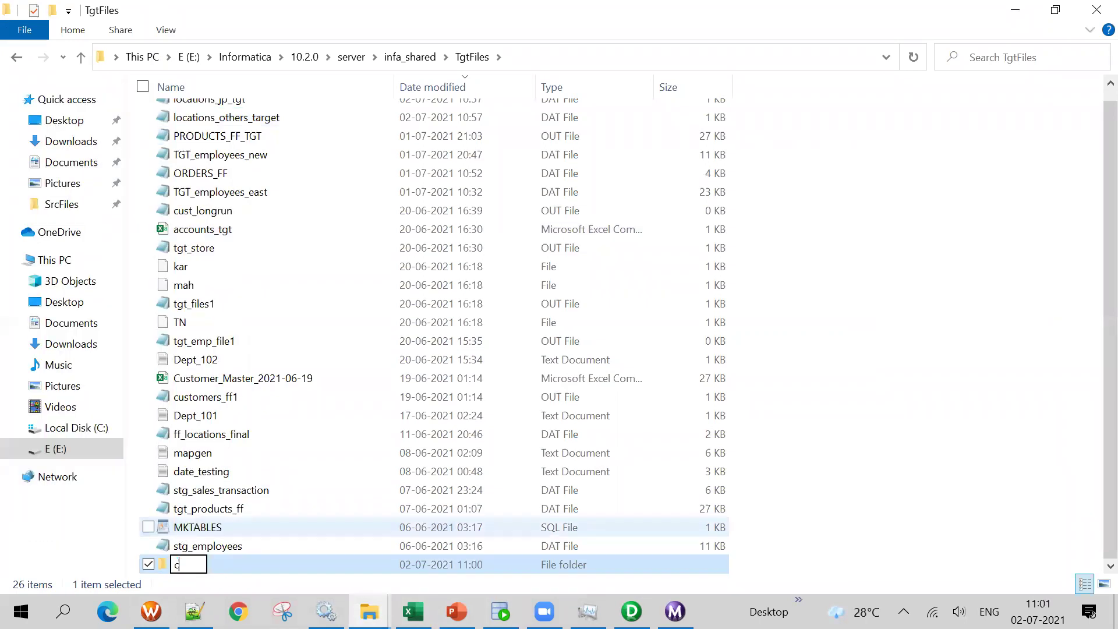
text(o)
key(BackSpace)
key(BackSpace)
key(BackSpace)
text(country)
click(1013, 469)
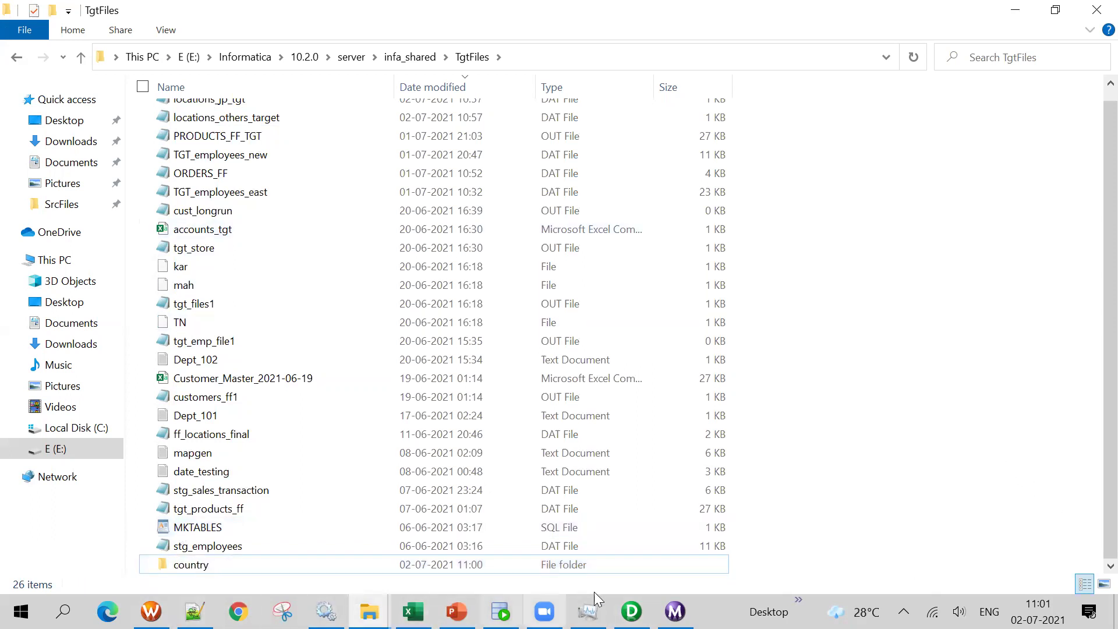
click(151, 611)
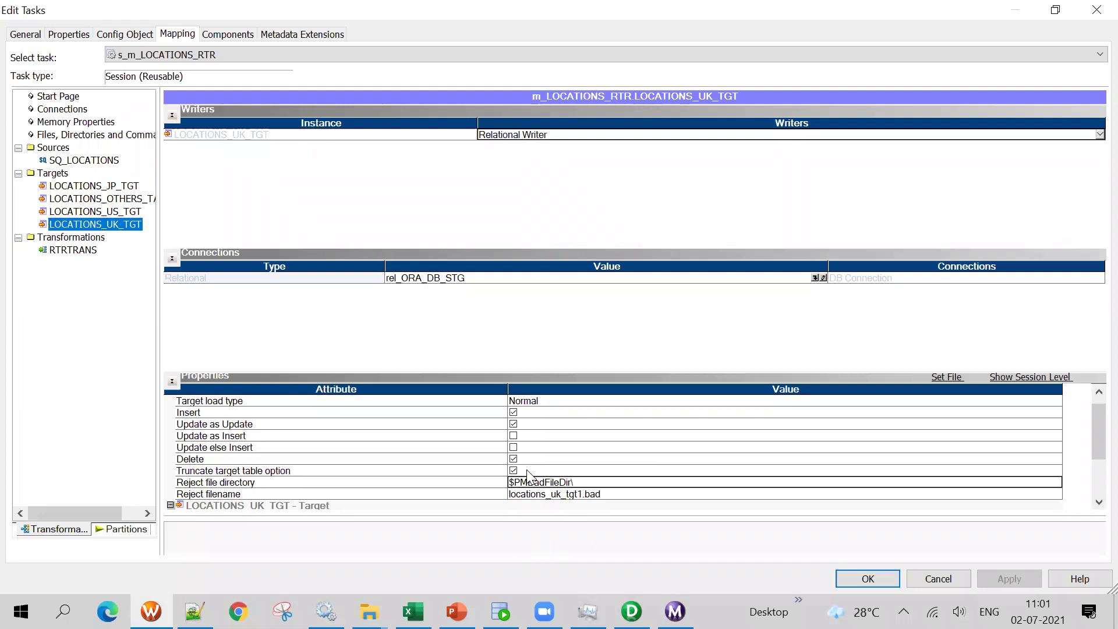
Open the new country folder and select its full folder path
key(alt+Tab)
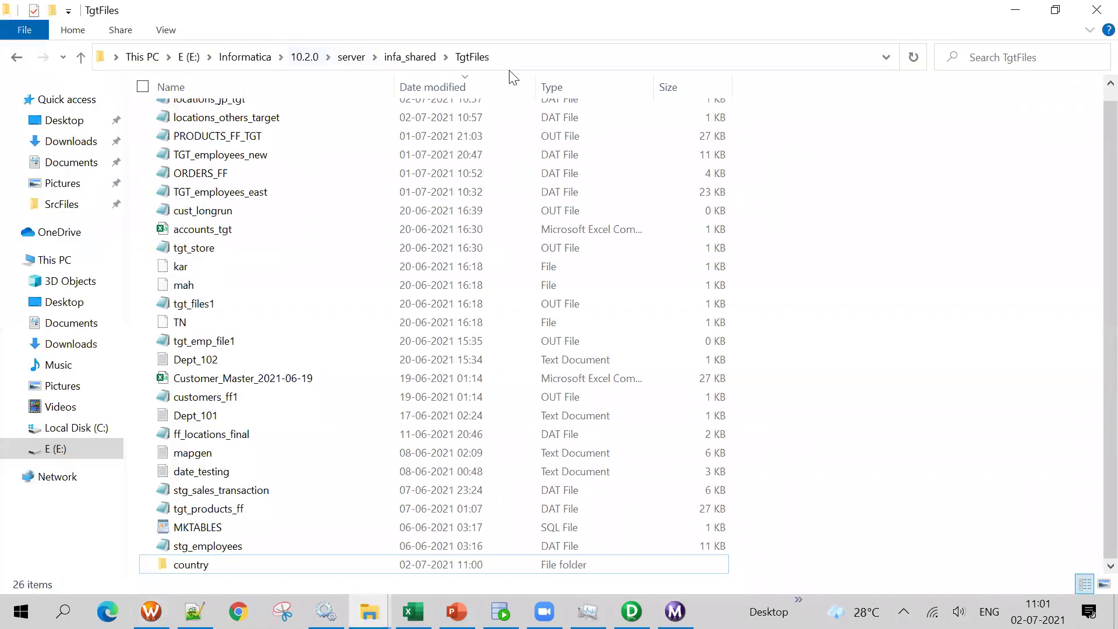
click(514, 62)
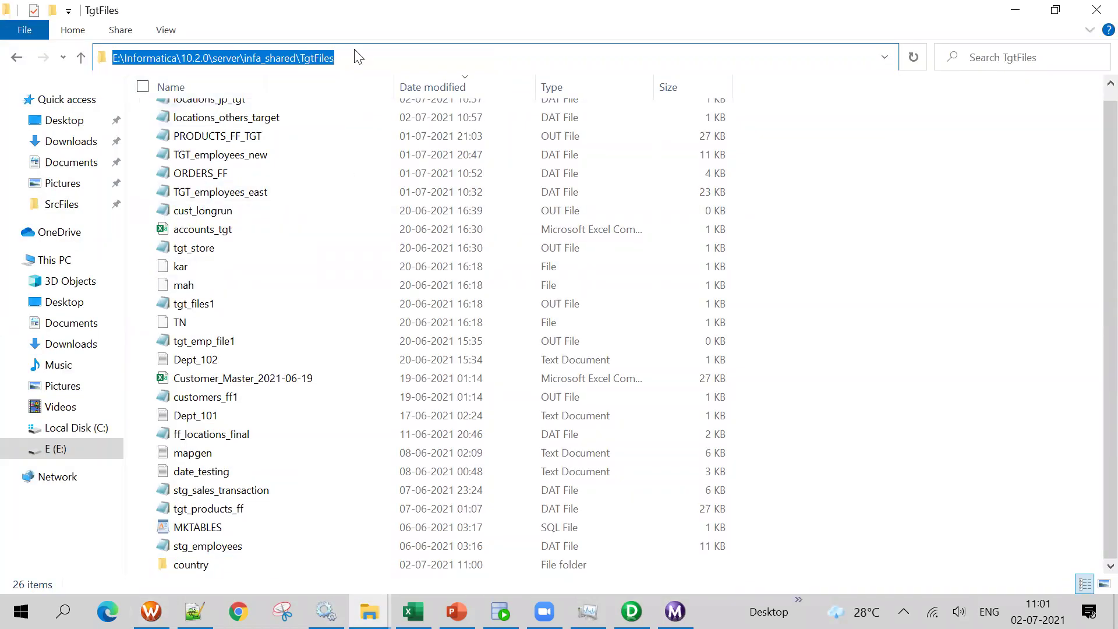
click(403, 60)
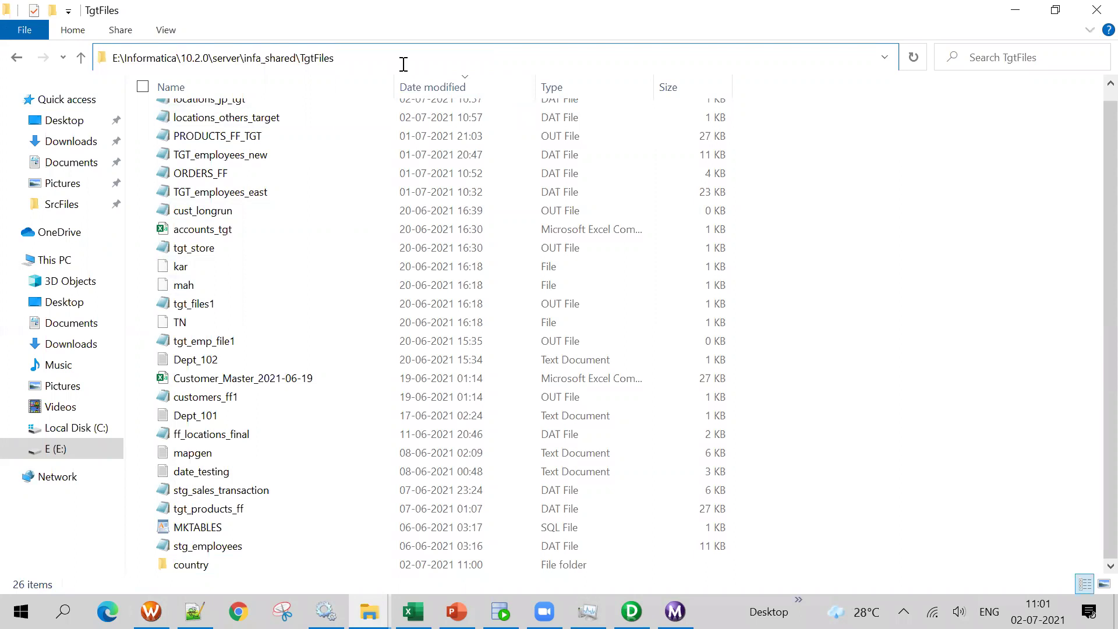
double_click(200, 563)
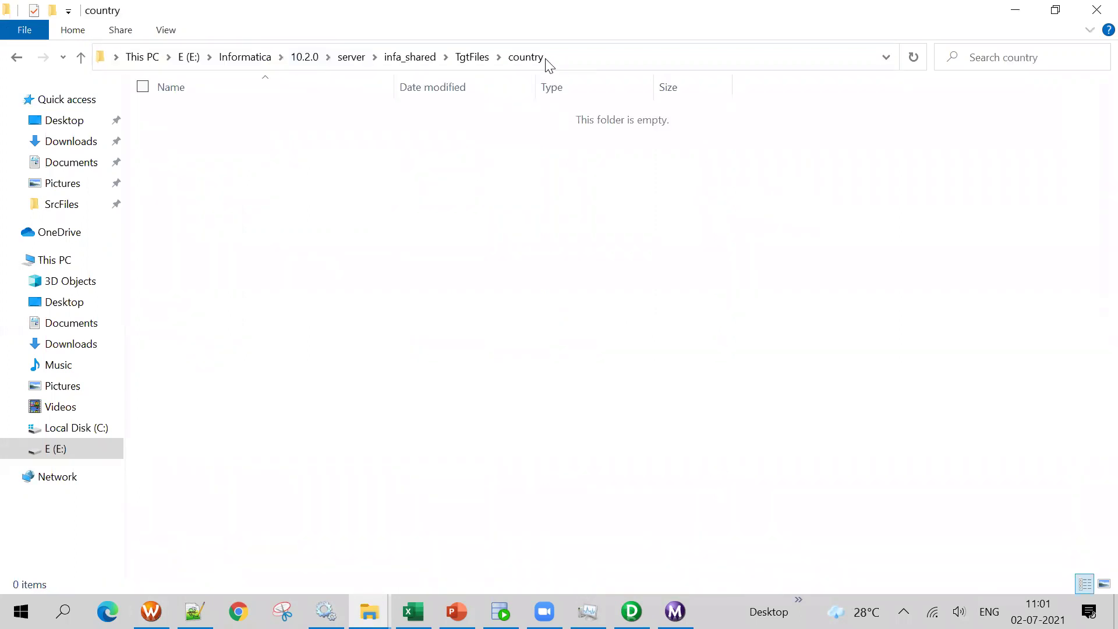
click(554, 55)
key(ctrl+c)
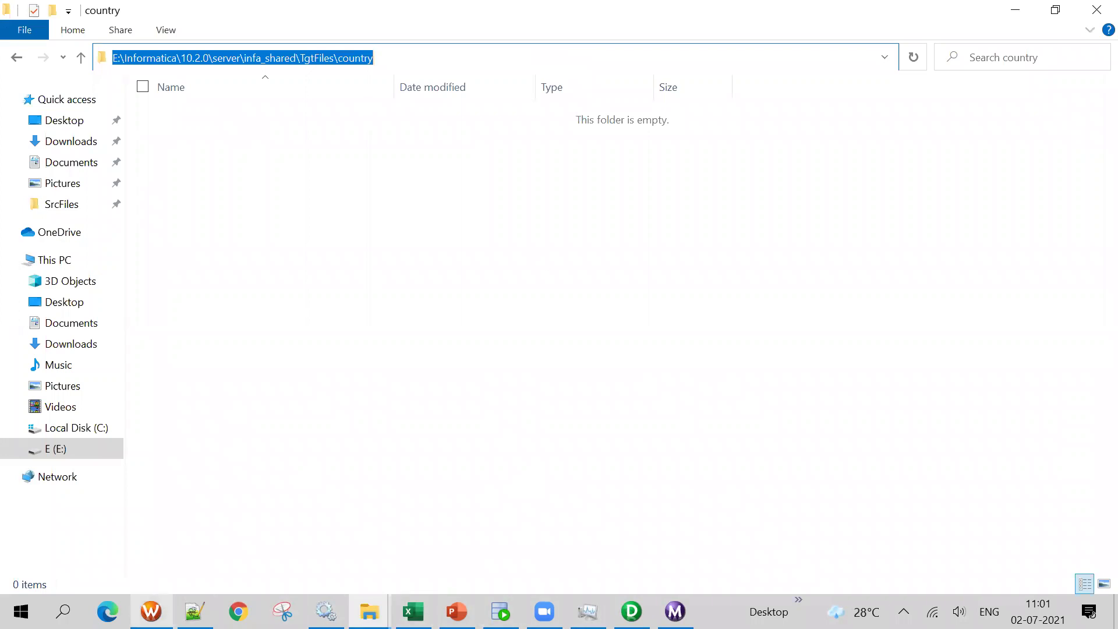
Paste the country path into the reject file directory, then revert it to $PMBadFileDir\
click(194, 611)
key(ctrl+v)
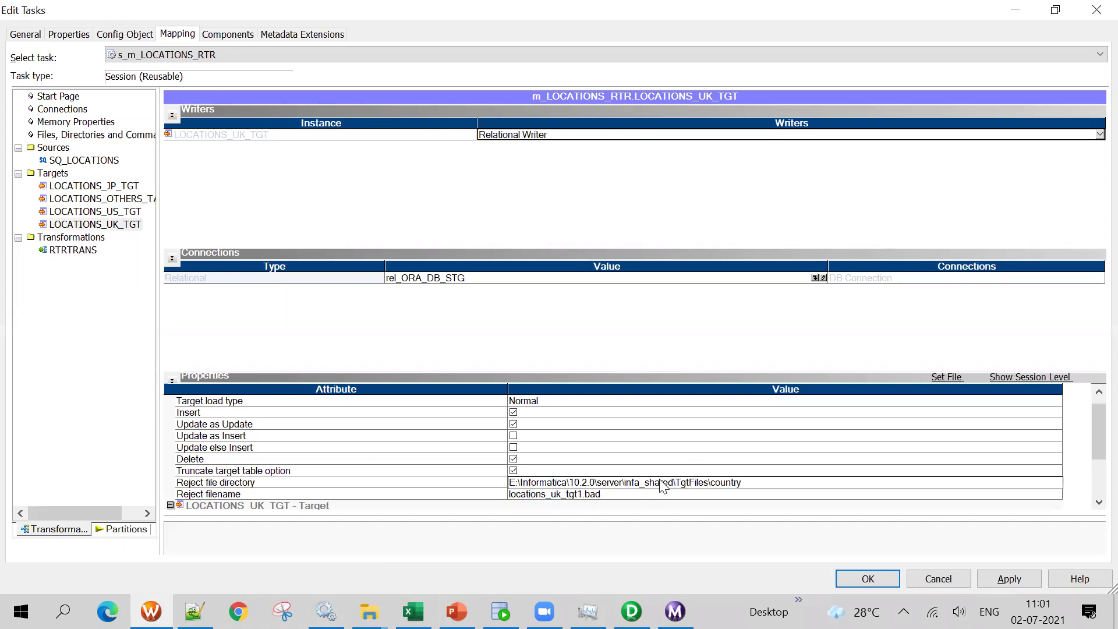
key(ctrl+z)
click(572, 482)
key(alt+Tab)
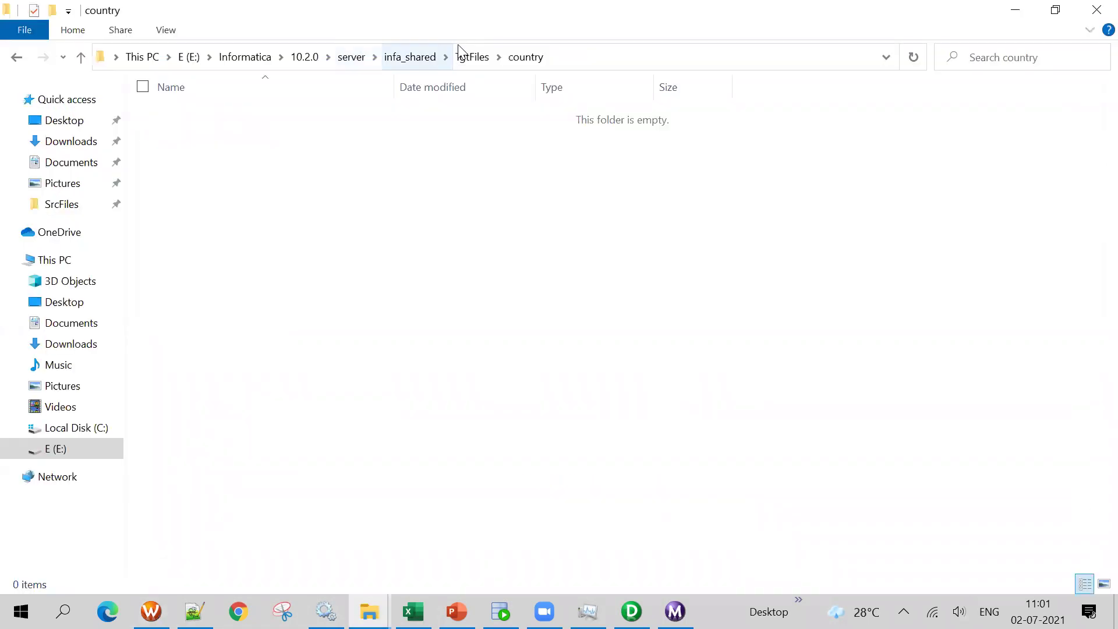
key(alt+Tab)
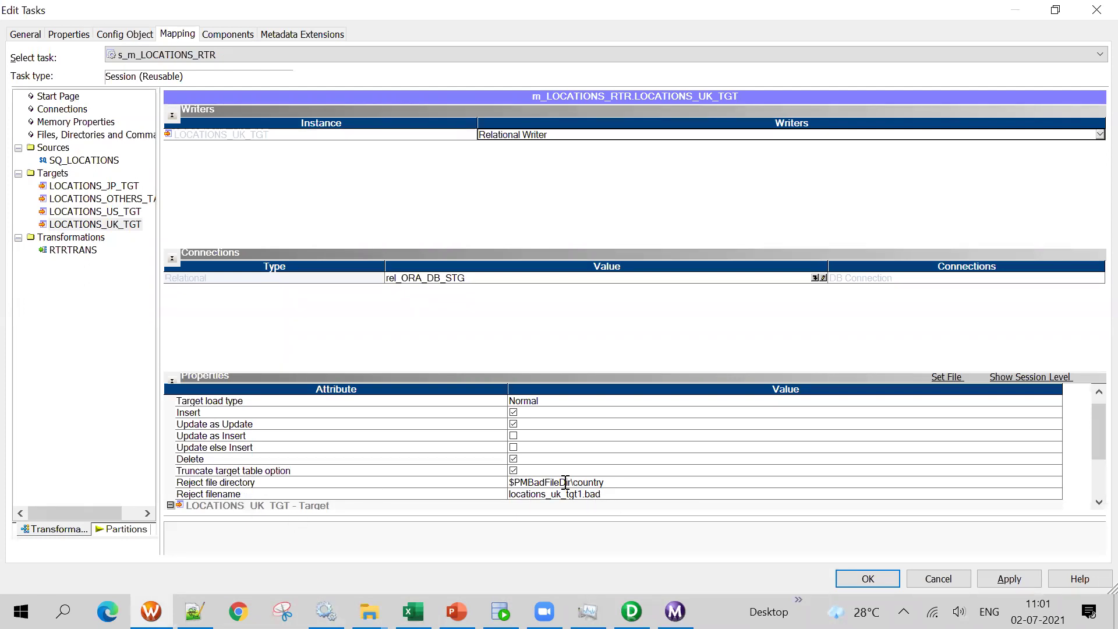
Review the reject directory and filename, then cancel Edit Tasks, discarding the changes
drag(570, 483, 627, 486)
click(615, 505)
click(612, 494)
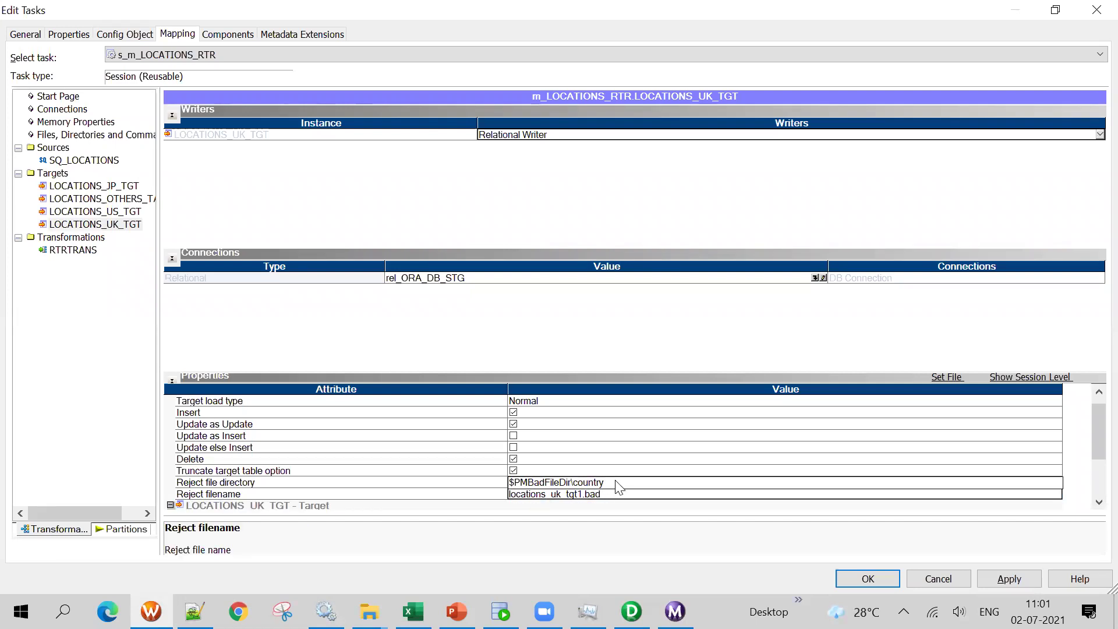
click(617, 494)
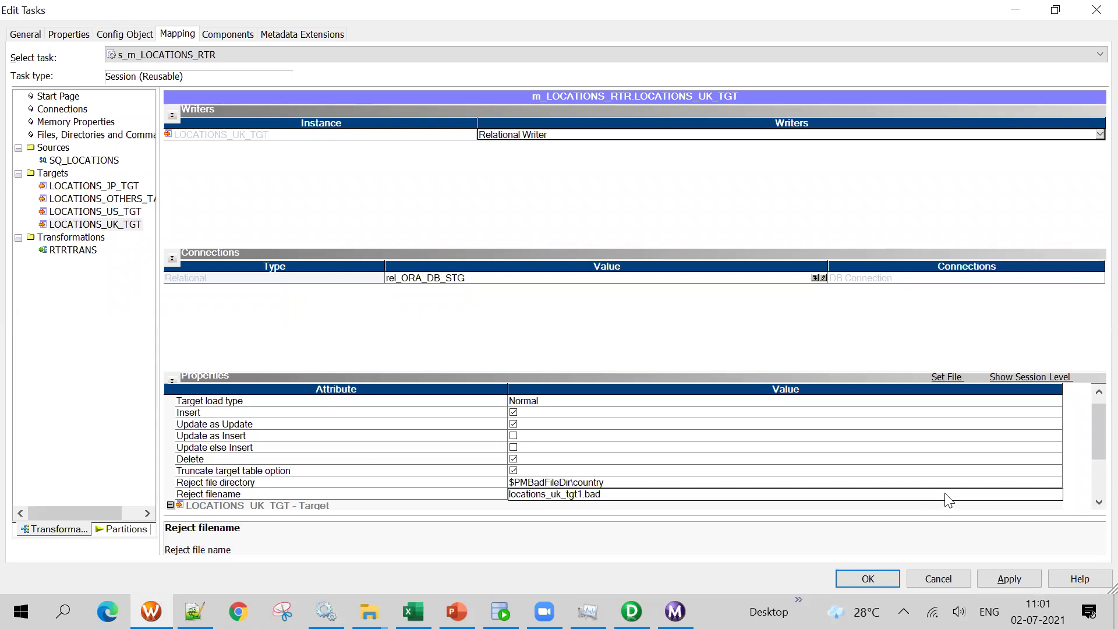
scroll(1098, 443, down, 2)
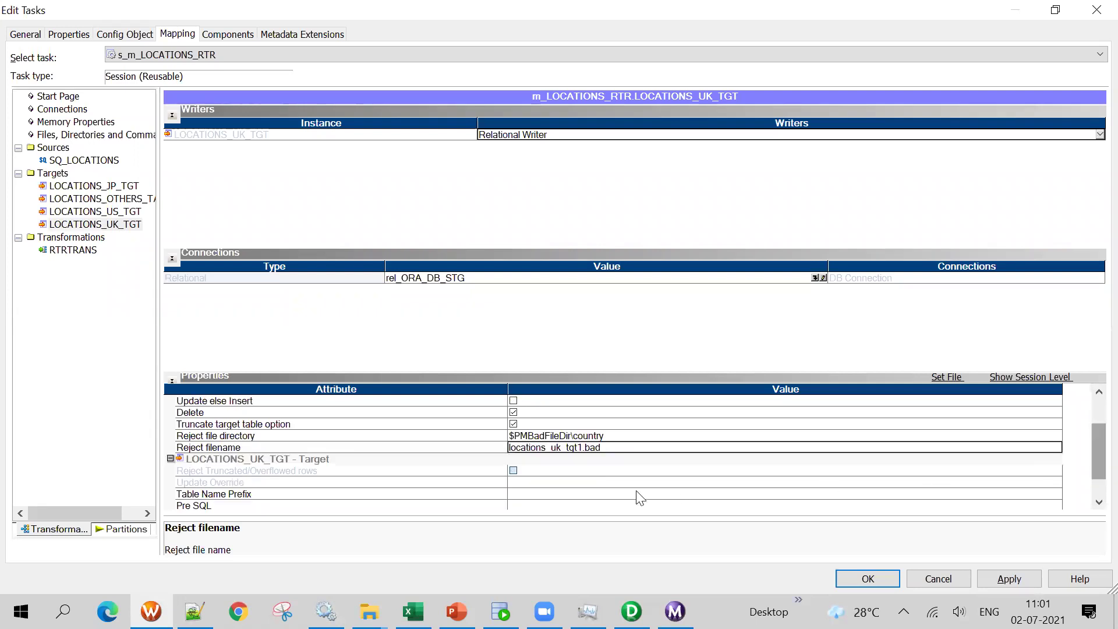
scroll(462, 466, down, 2)
scroll(774, 499, up, 4)
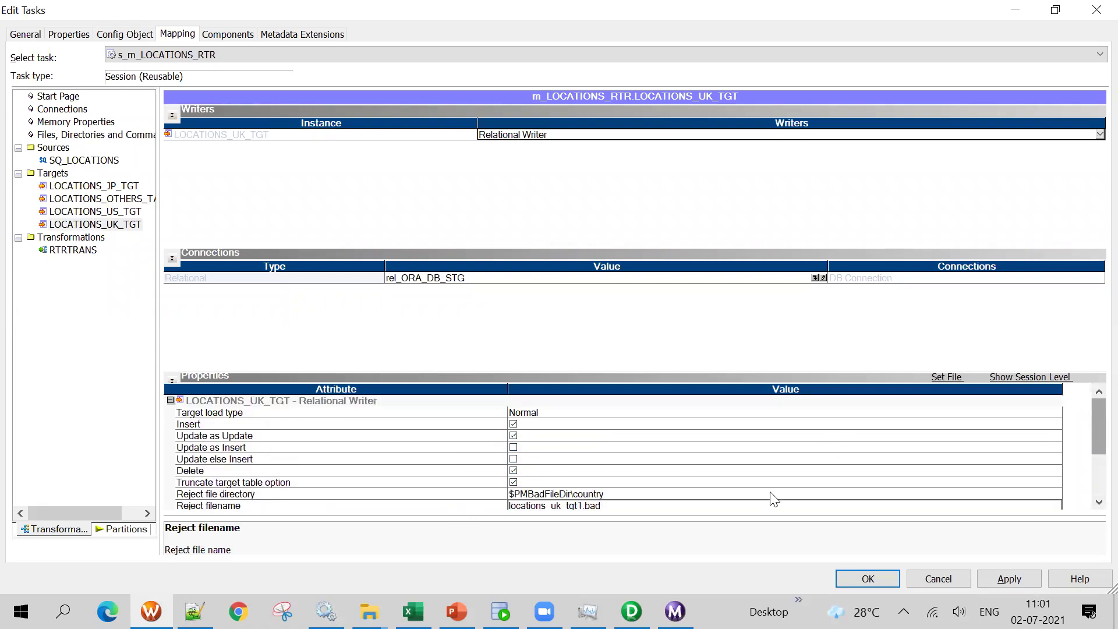
click(938, 579)
click(555, 345)
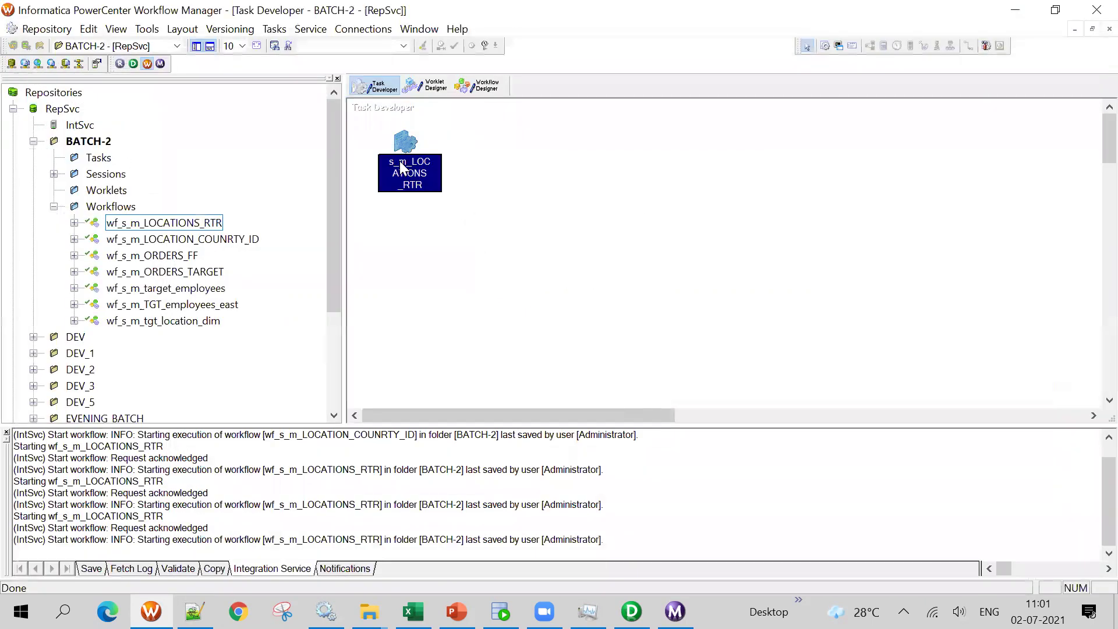
Reopen s_m_LOCATIONS_RTR's mapping settings at LOCATIONS_UK_TGT's reject file directory
double_click(399, 161)
click(327, 71)
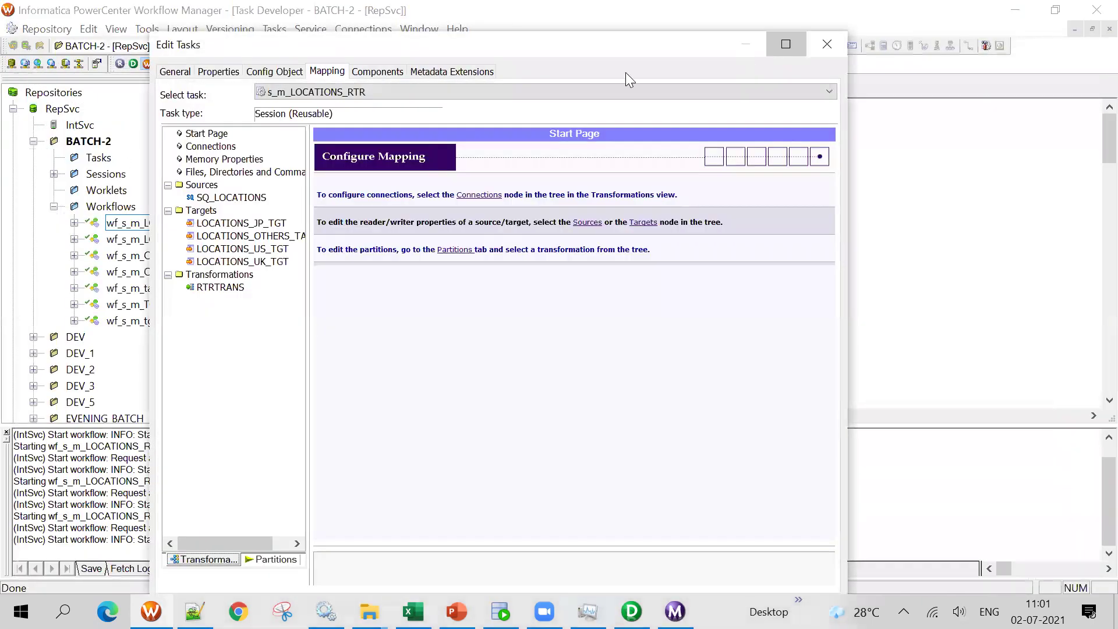
click(786, 44)
click(106, 228)
scroll(577, 463, down, 2)
scroll(581, 466, up, 2)
scroll(580, 466, down, 2)
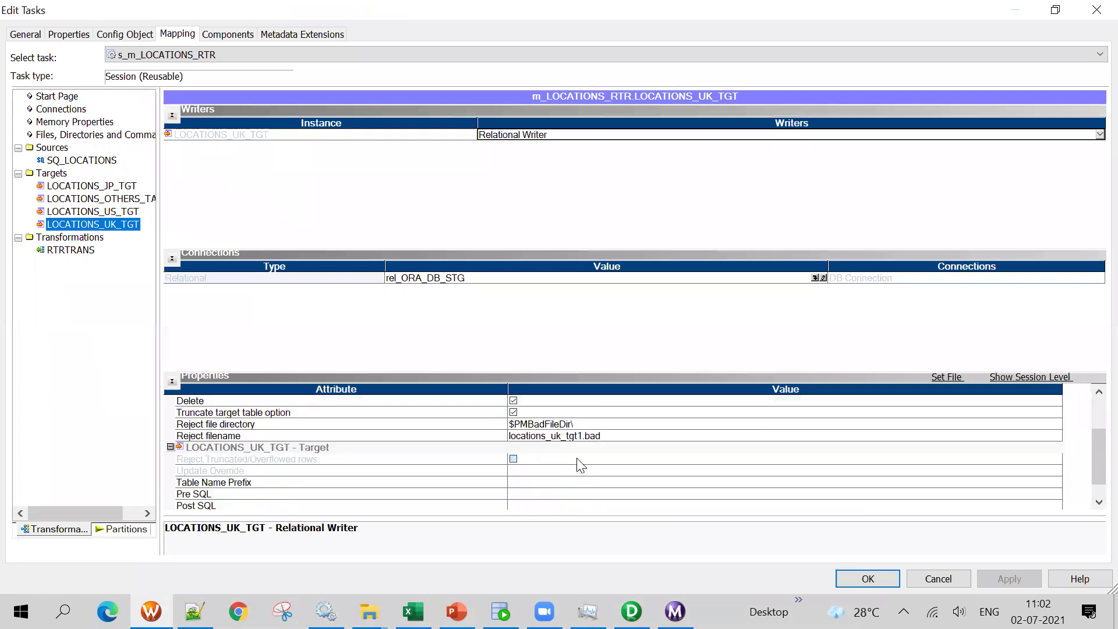
click(574, 424)
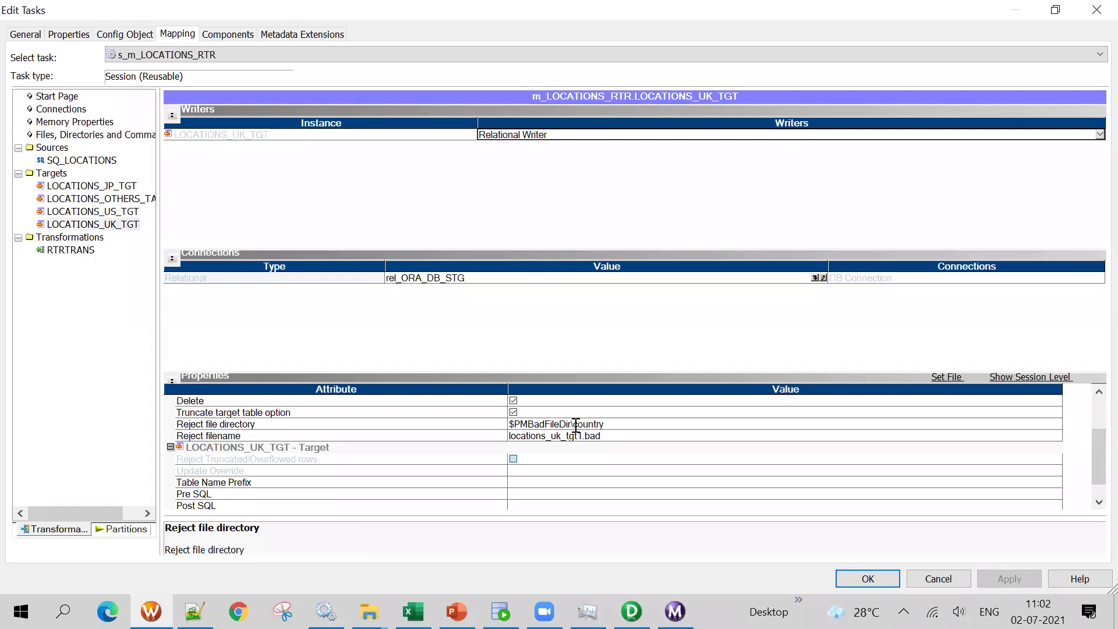
Check the country folder in TgtFiles, keeping its name 'country'
click(369, 610)
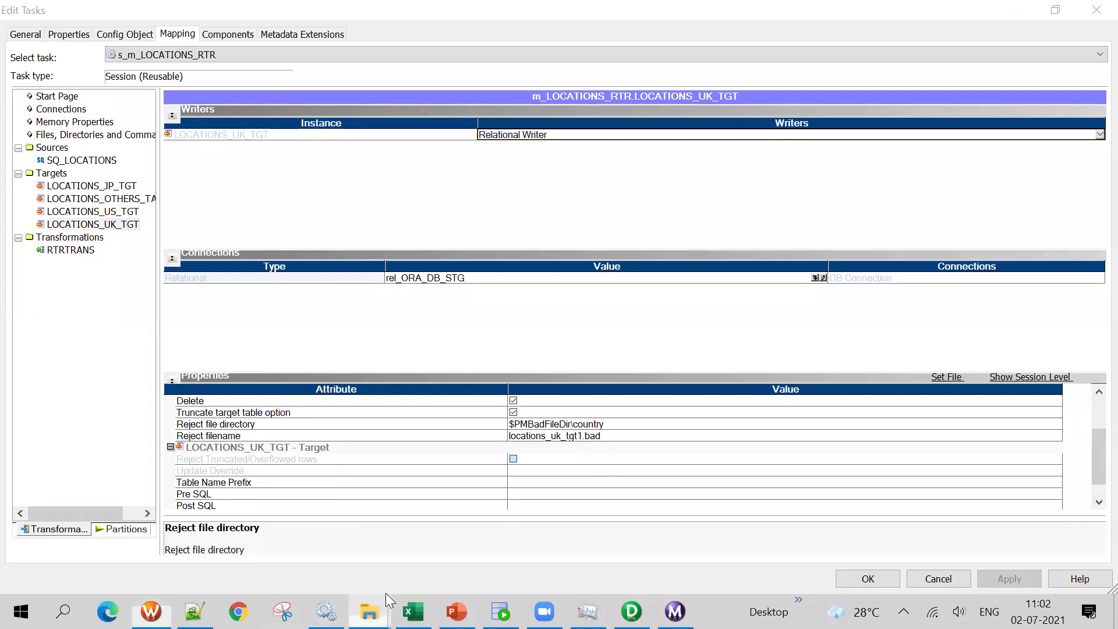
click(443, 524)
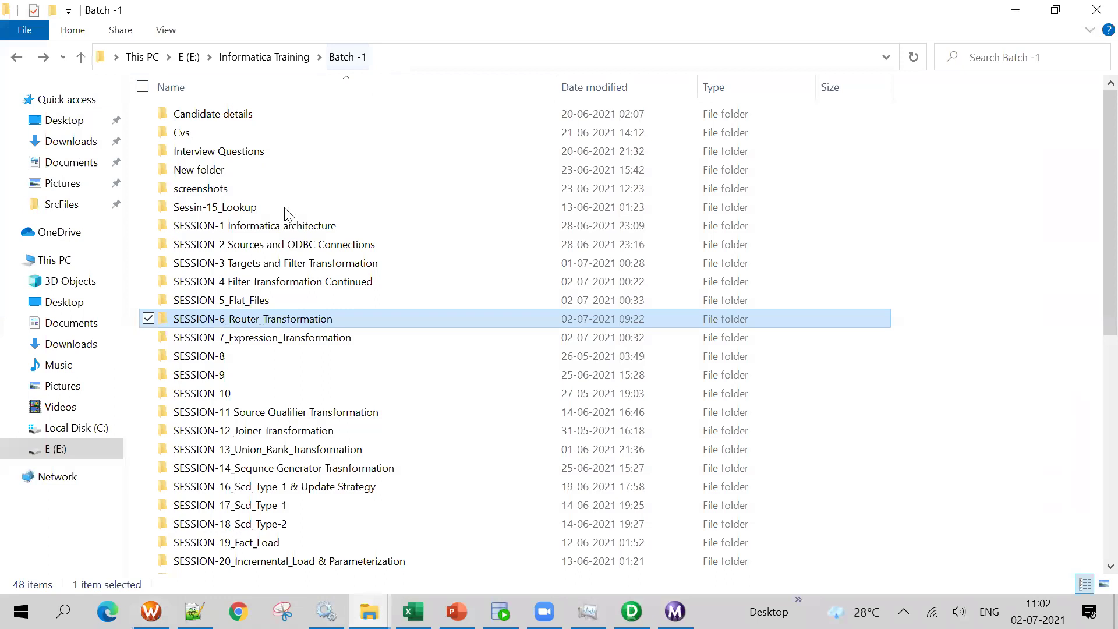
click(315, 524)
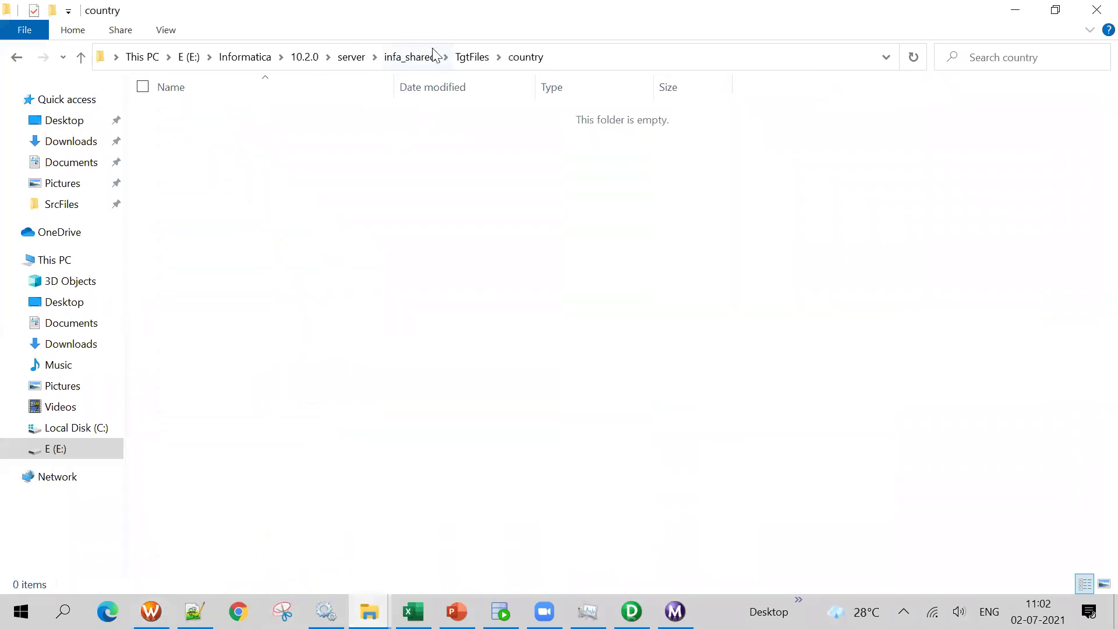
click(471, 57)
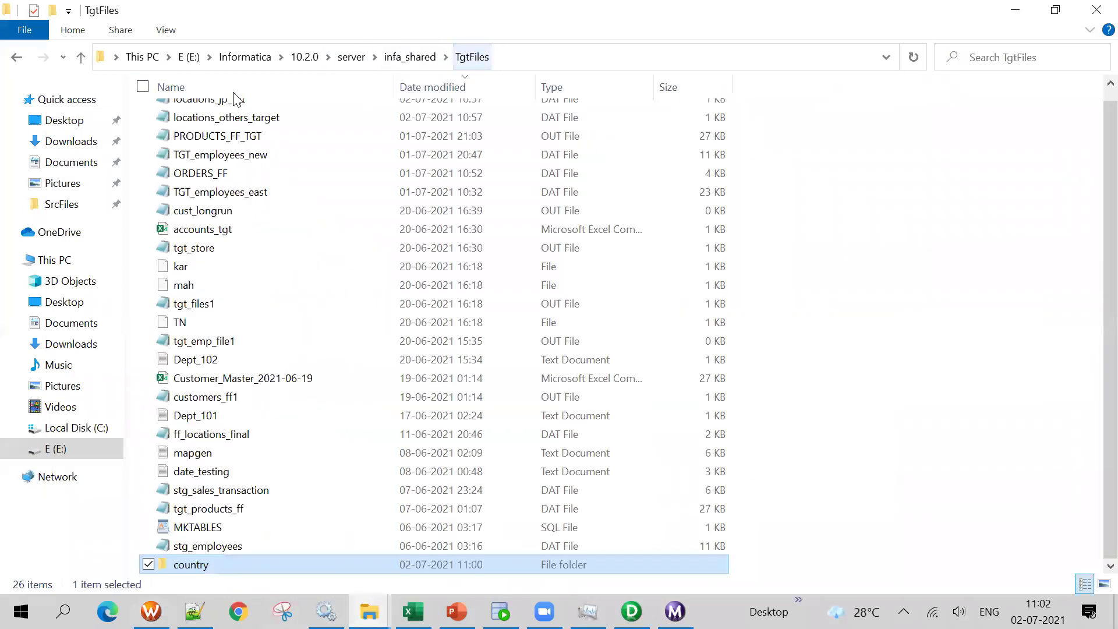
right_click(211, 568)
click(198, 531)
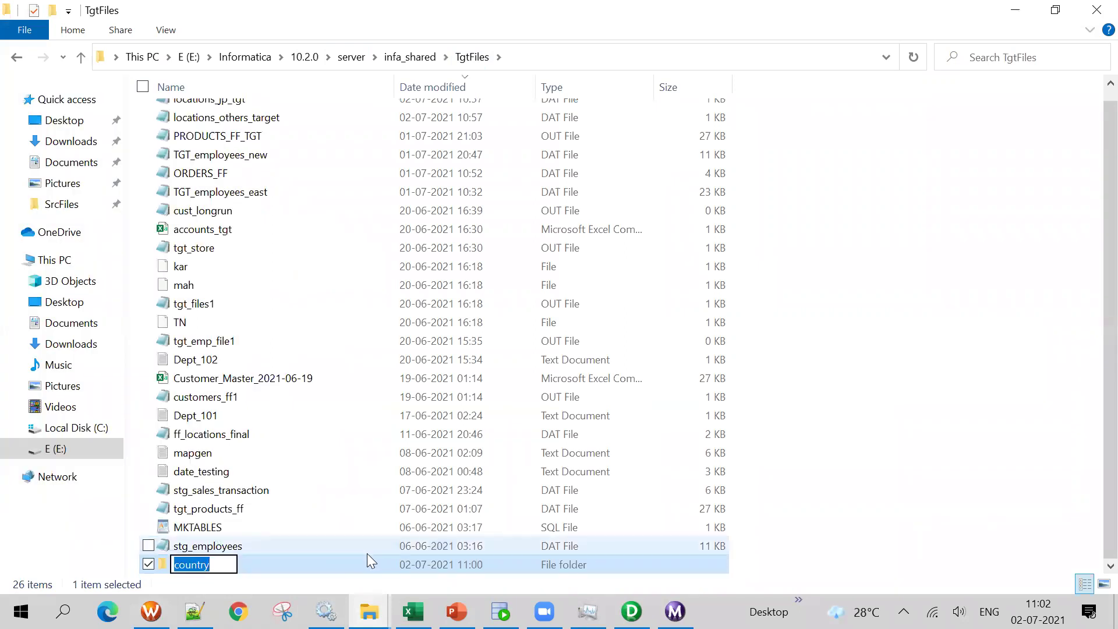
click(882, 379)
scroll(181, 443, up, 1)
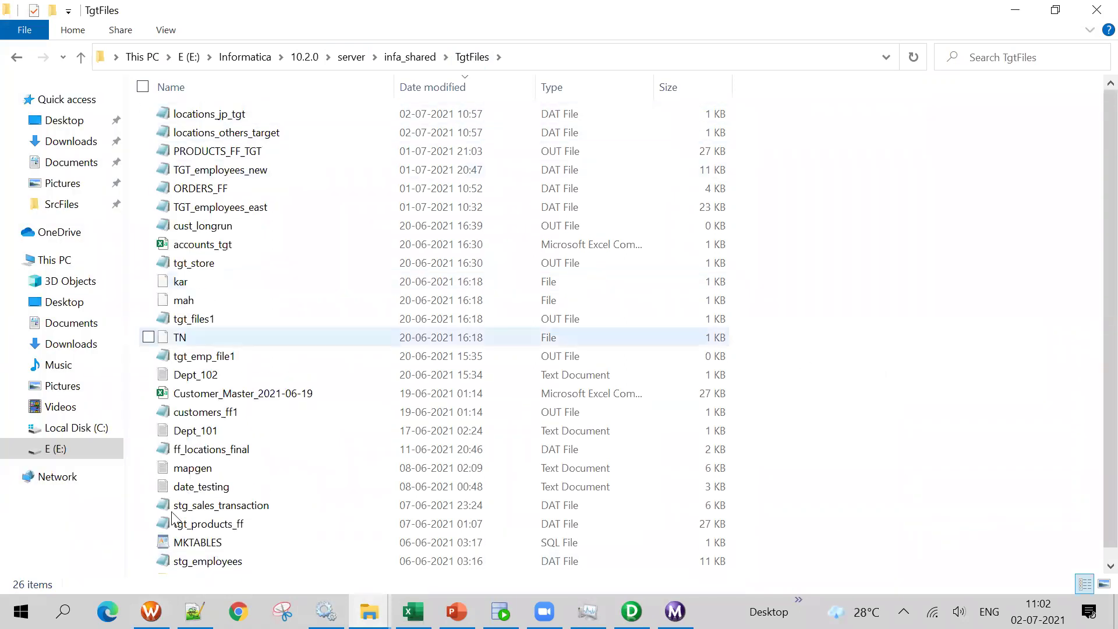
scroll(183, 491, down, 1)
key(alt+Left)
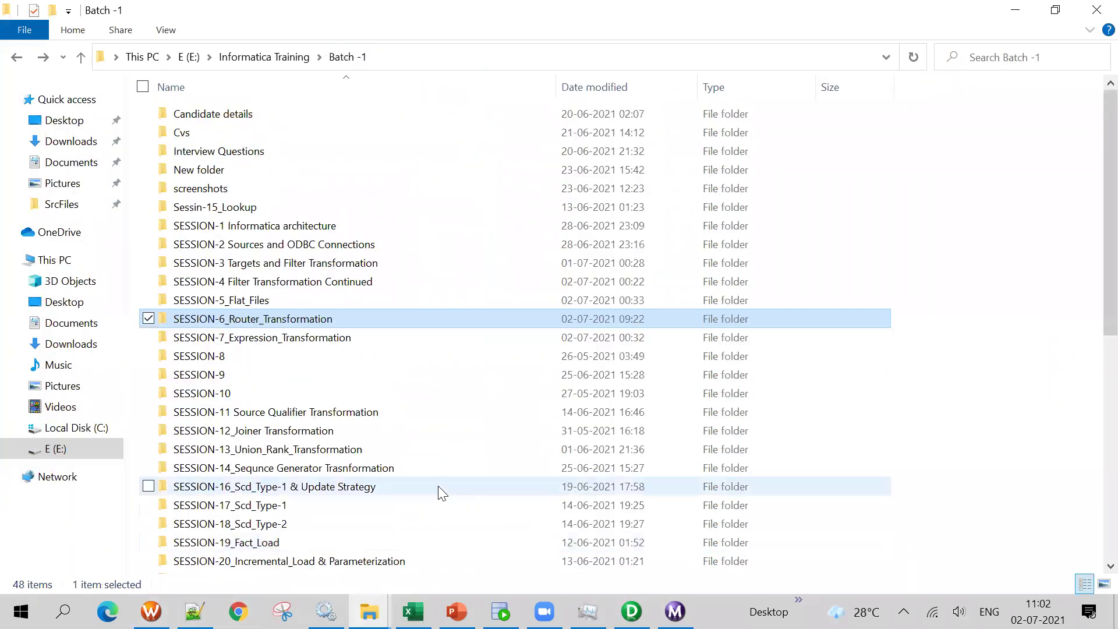
key(alt+Tab)
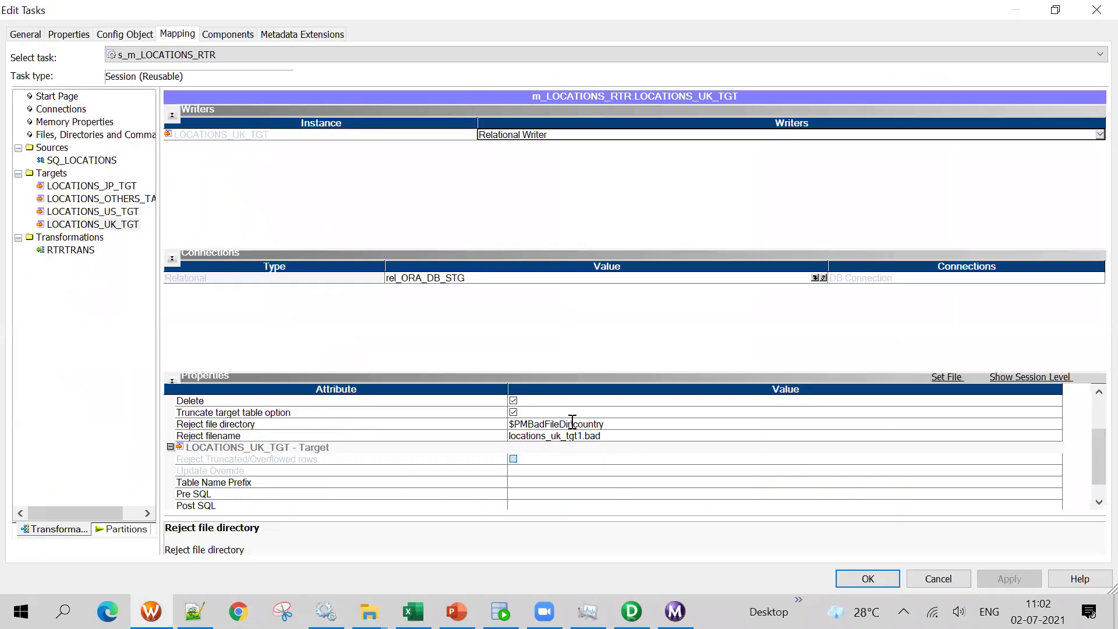
Keep the reject directory as $PMBadFileDir\country, save the session and open wf_s_m_LOCATIONS_RTR
drag(574, 420, 637, 420)
click(639, 419)
click(863, 580)
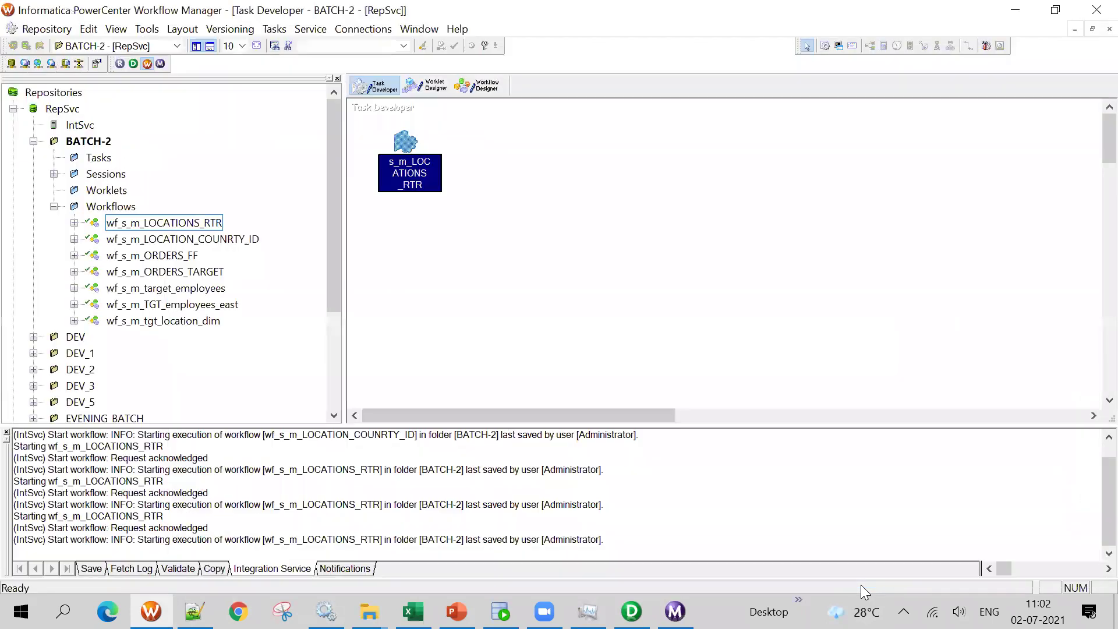
key(ctrl+s)
click(476, 86)
right_click(532, 245)
Start the workflow and read the 11:02:31 session run's properties: failed with WRT_8004 on BadFiles\country
click(558, 445)
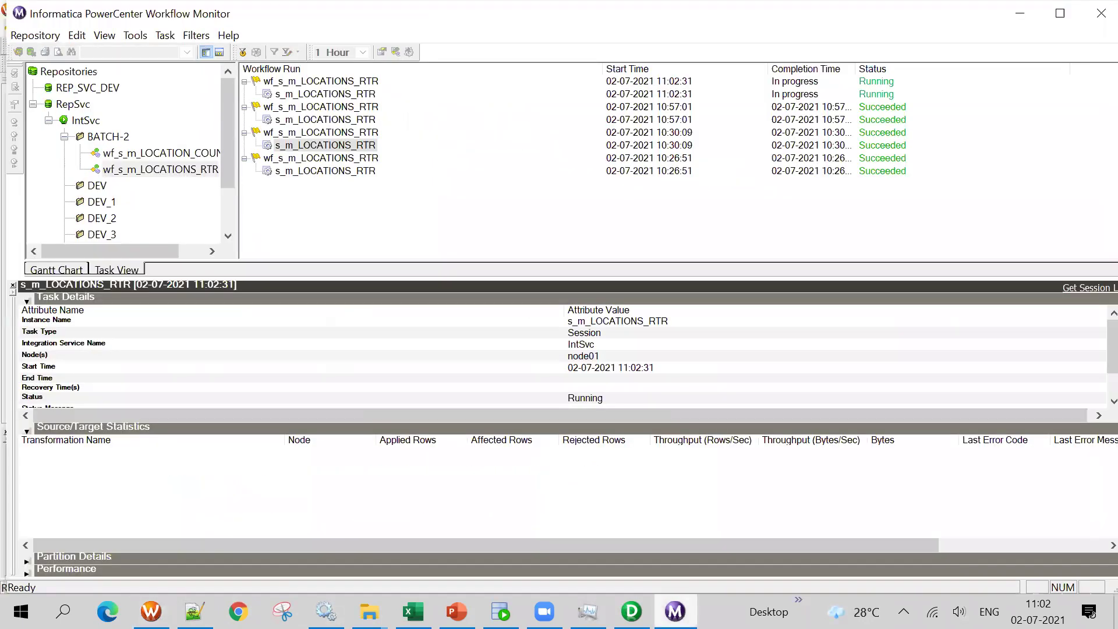
click(321, 81)
click(326, 94)
right_click(333, 94)
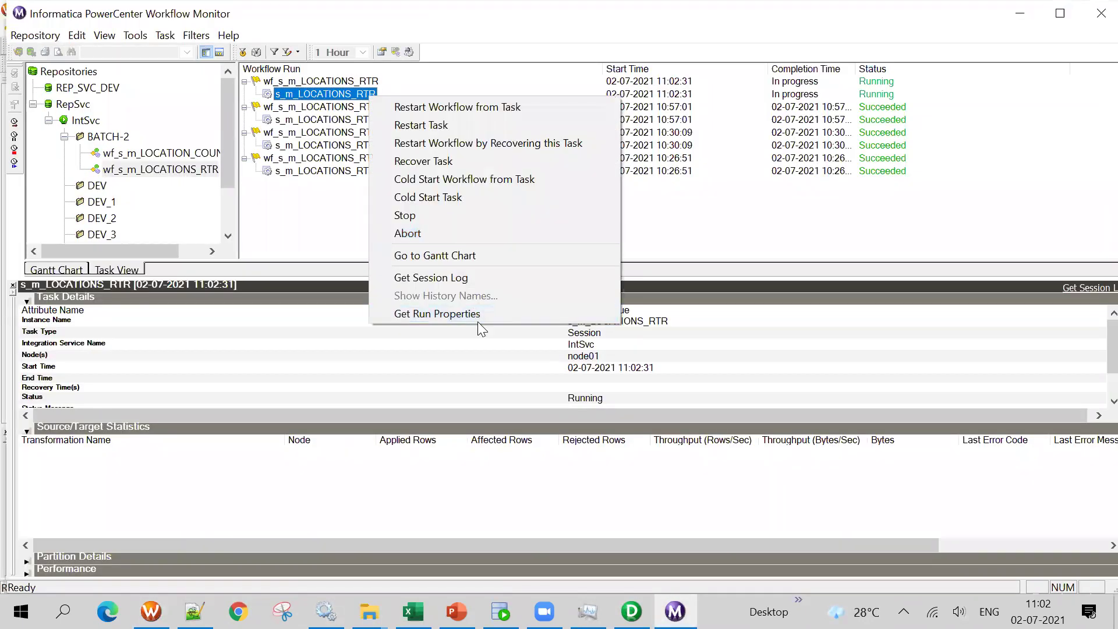
click(478, 314)
right_click(357, 95)
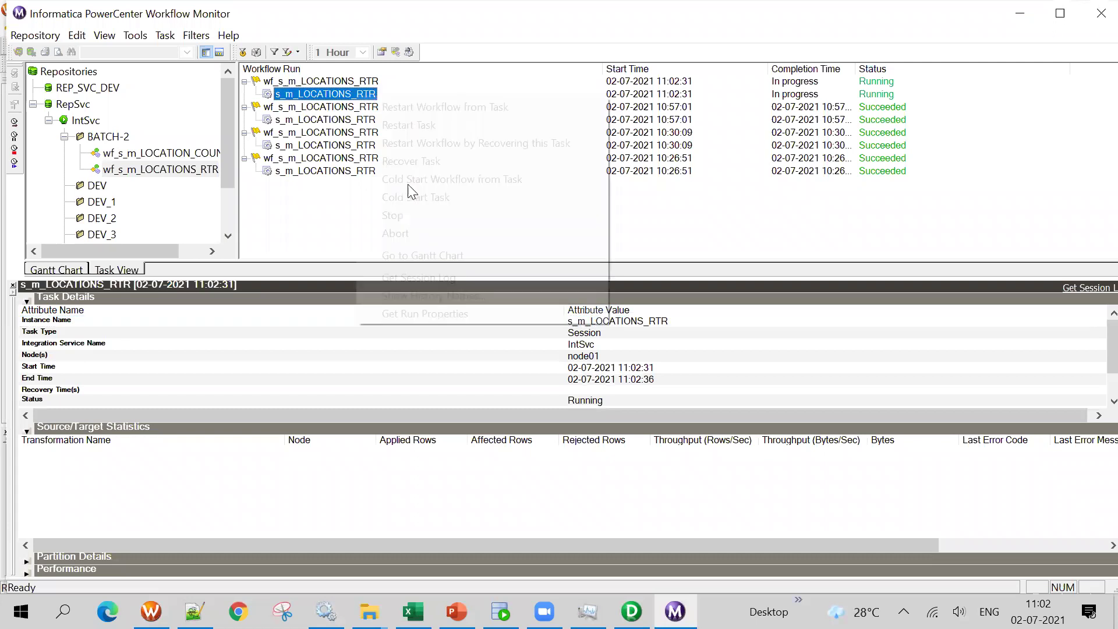
click(450, 309)
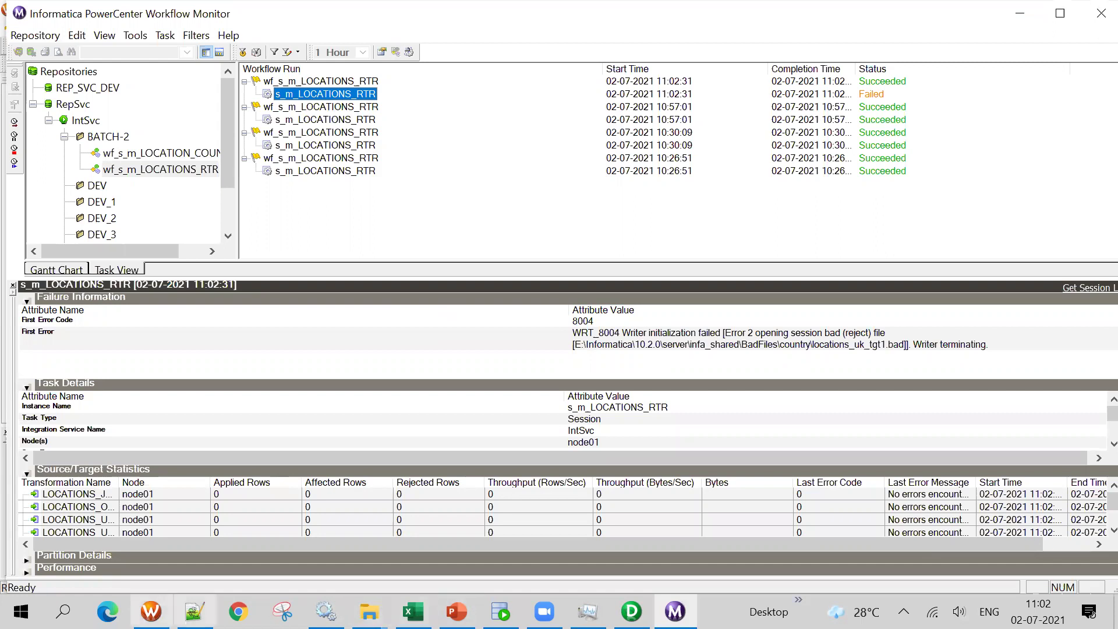
click(151, 612)
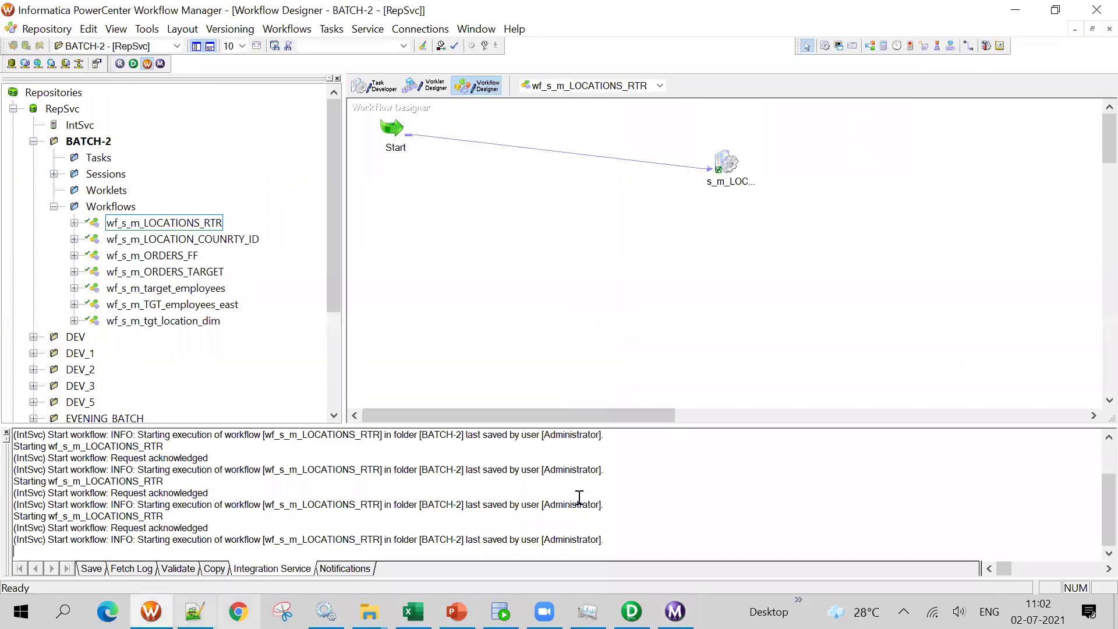
Reopen s_m_LOCATIONS_RTR's mapping settings to LOCATIONS_UK_TGT's properties
click(376, 86)
double_click(410, 142)
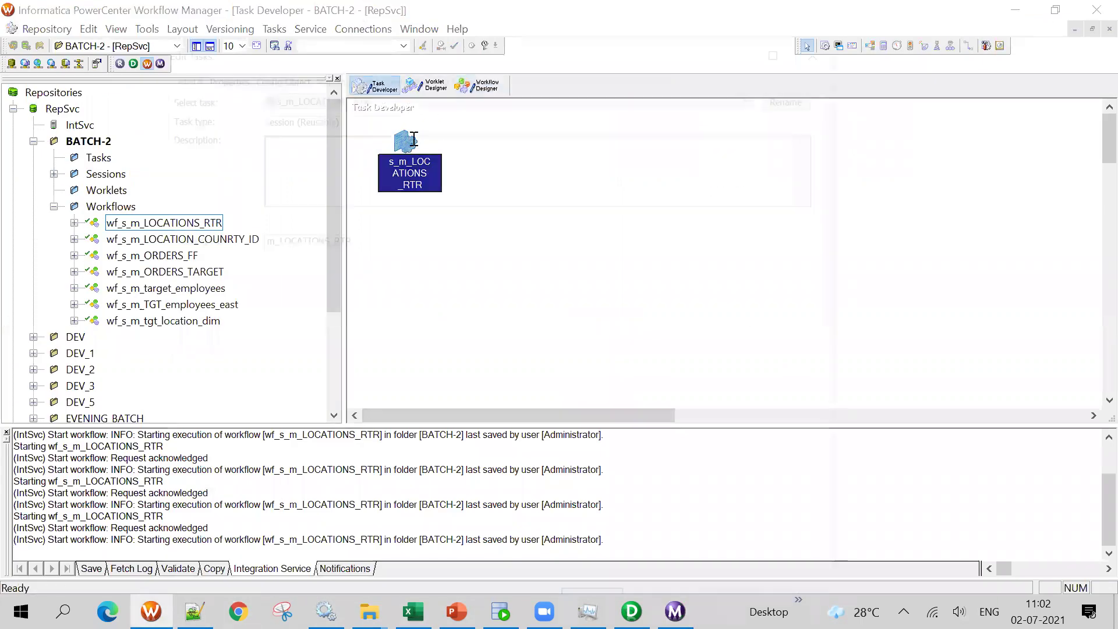
click(328, 72)
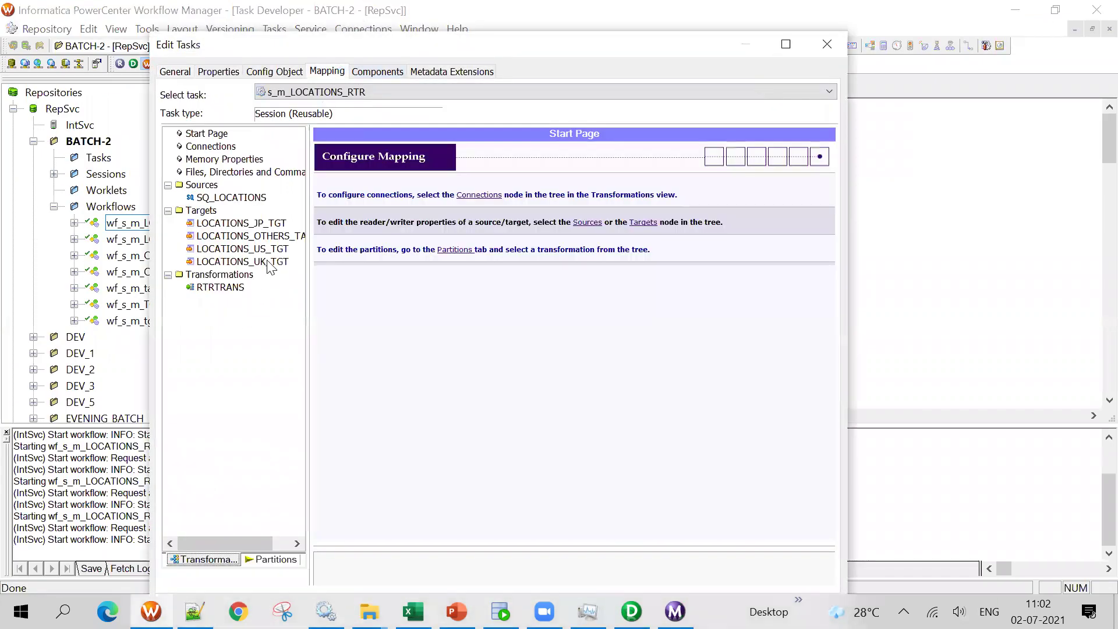
click(270, 265)
scroll(679, 492, down, 2)
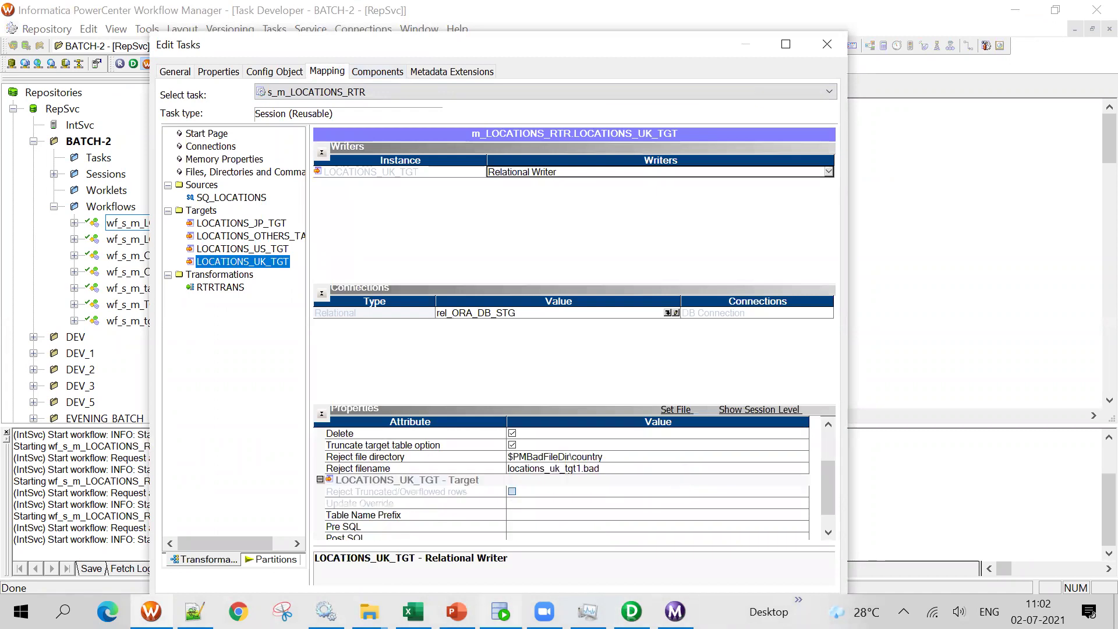
Note error code 8004 and fetch the session log for the failed run
key(alt+Tab)
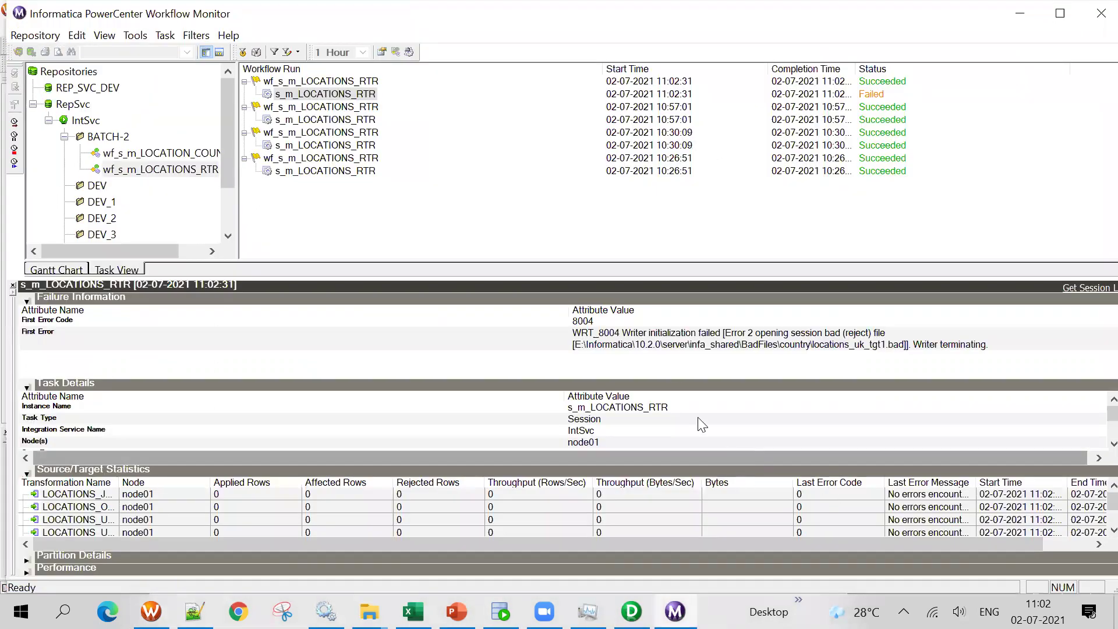
click(778, 323)
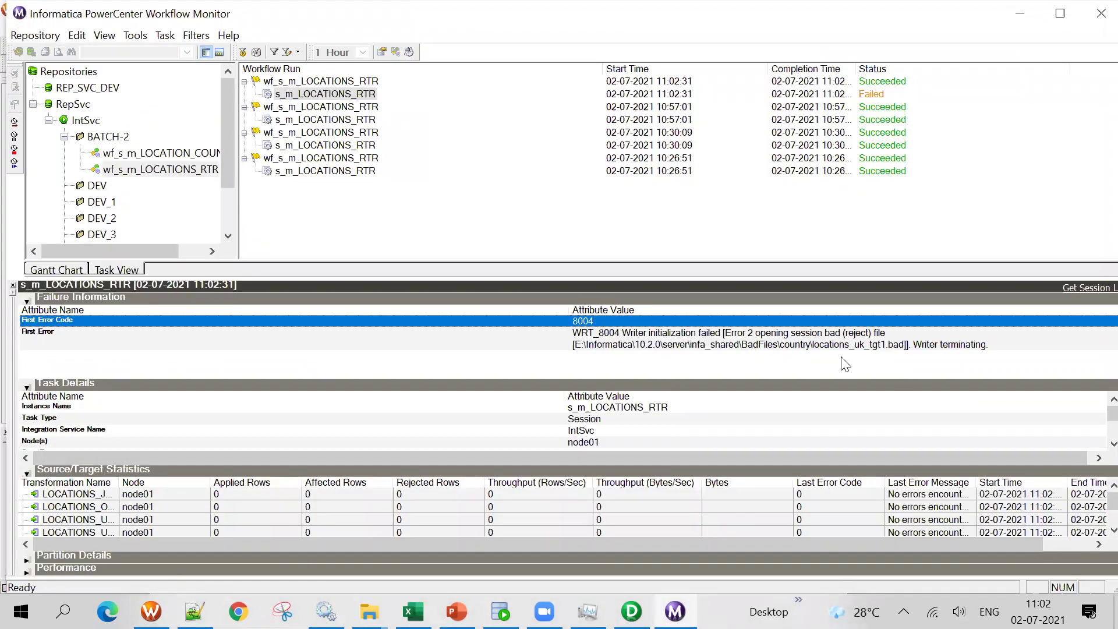
right_click(339, 95)
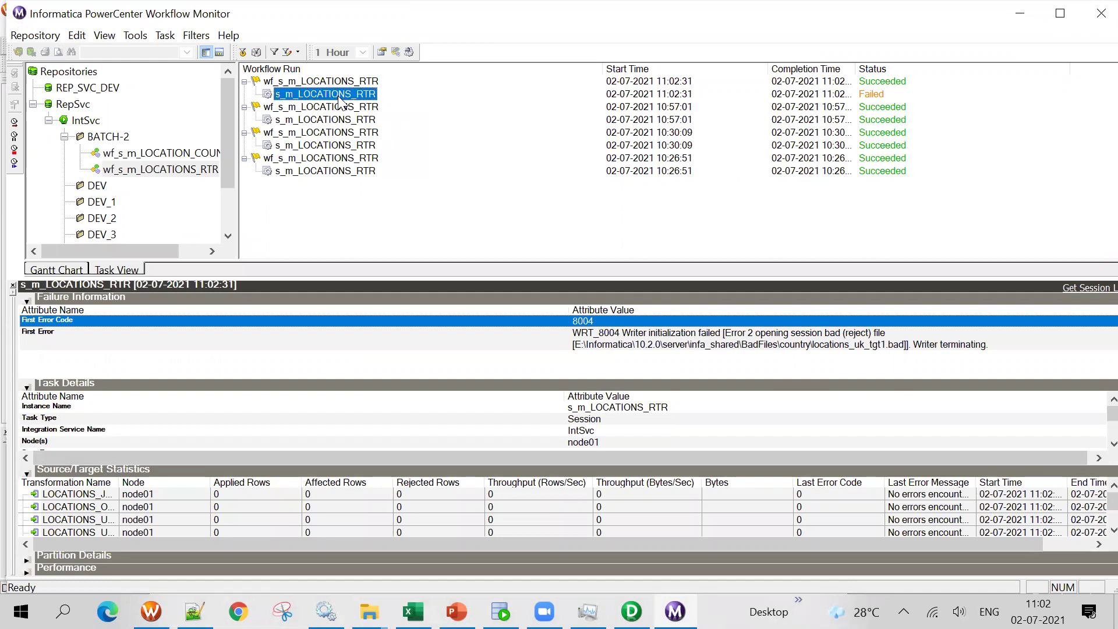
click(382, 278)
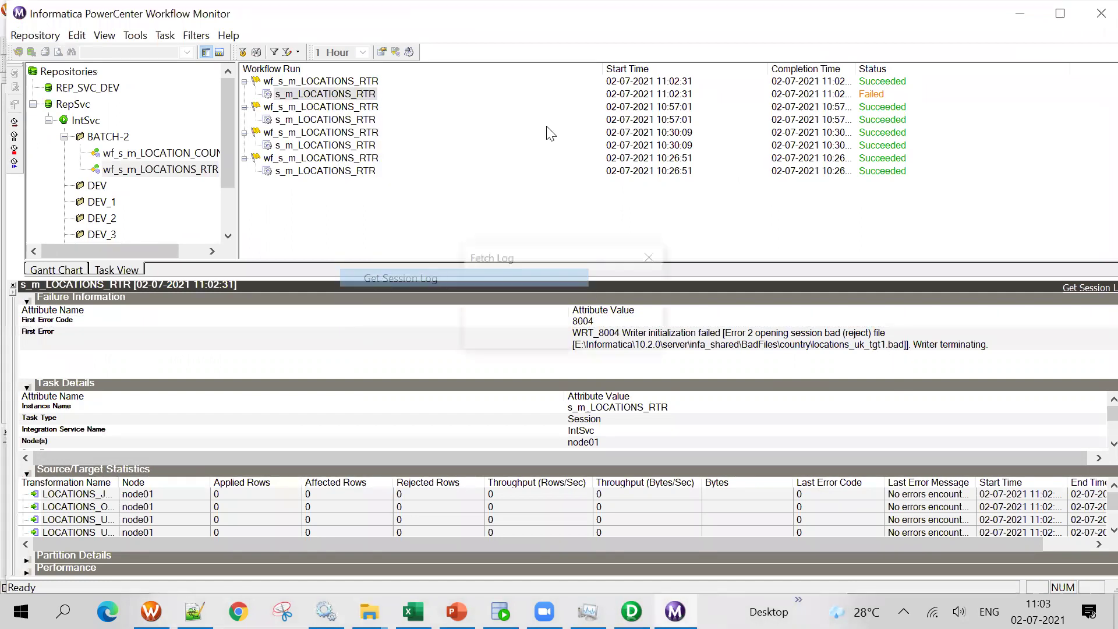
Search the session log for 'error' to locate WRT_8004 on locations_uk_tgt1.bad
scroll(537, 257, down, 10)
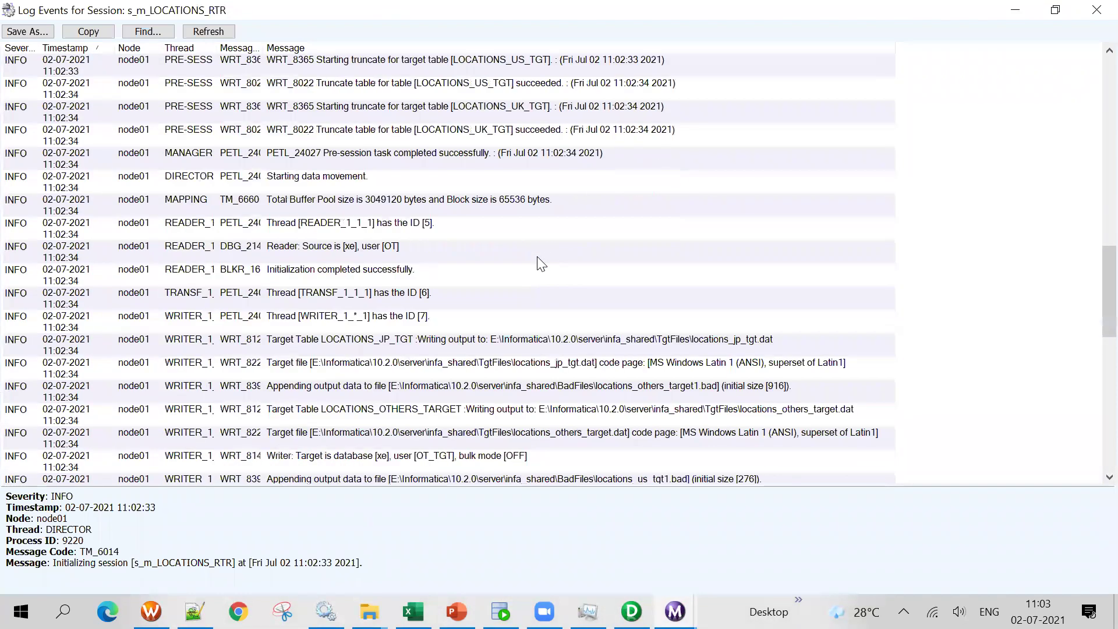
scroll(540, 263, down, 3)
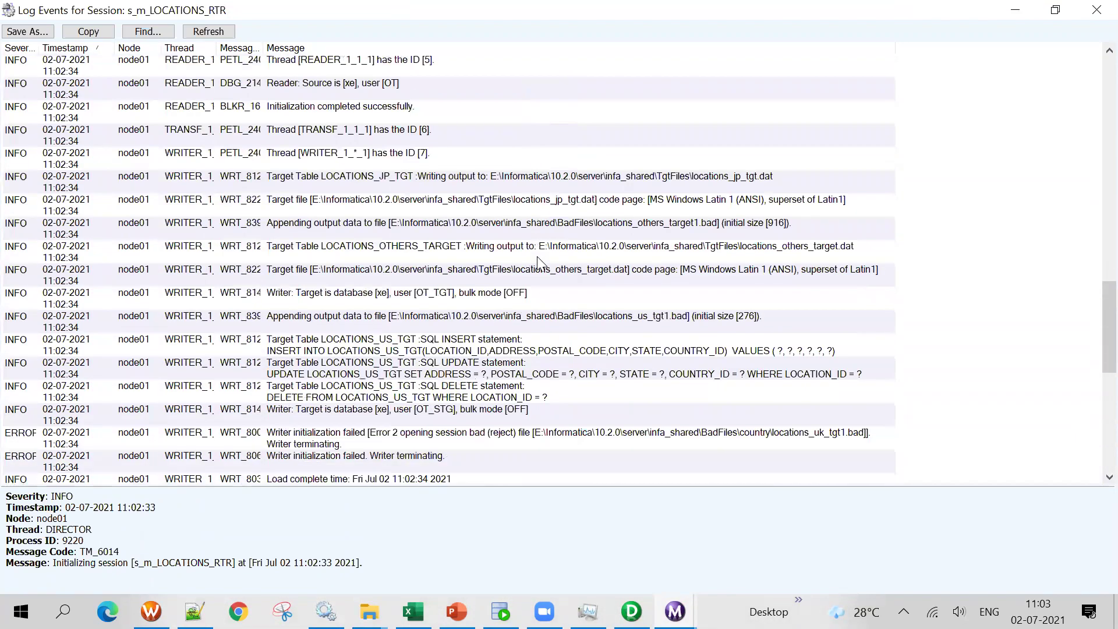
scroll(537, 257, down, 6)
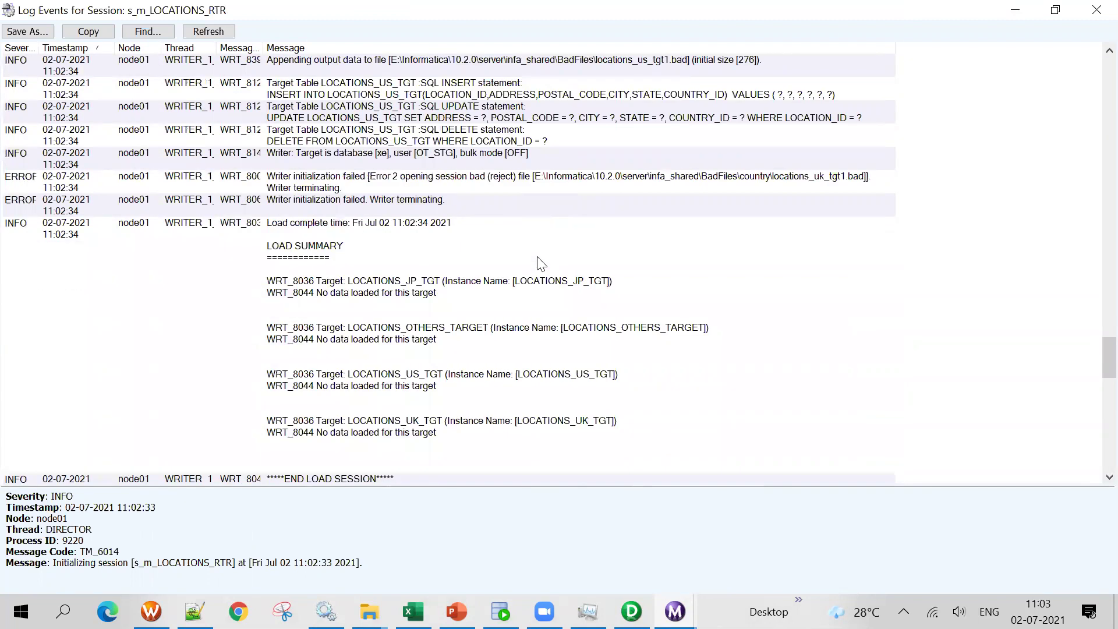
scroll(541, 264, down, 5)
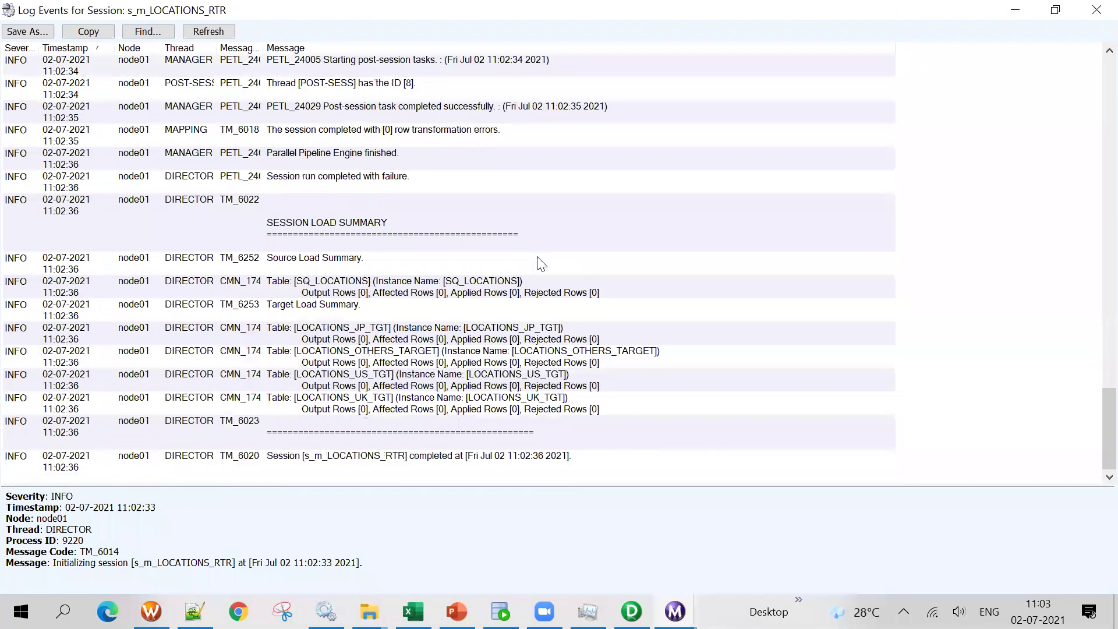
scroll(541, 264, up, 5)
drag(1109, 369, 1001, 75)
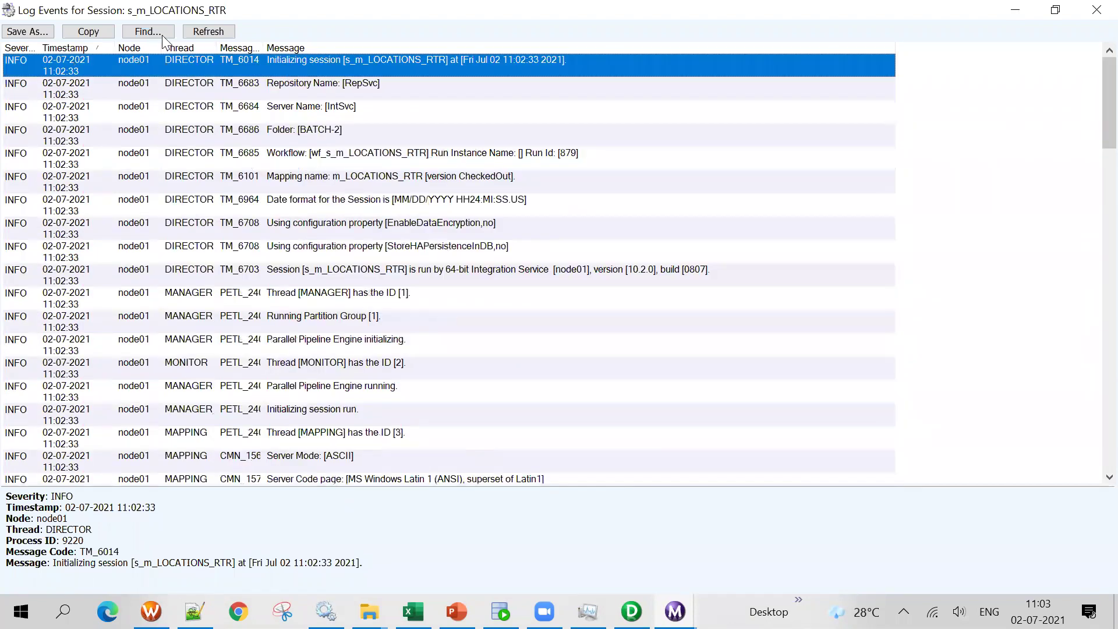
click(130, 35)
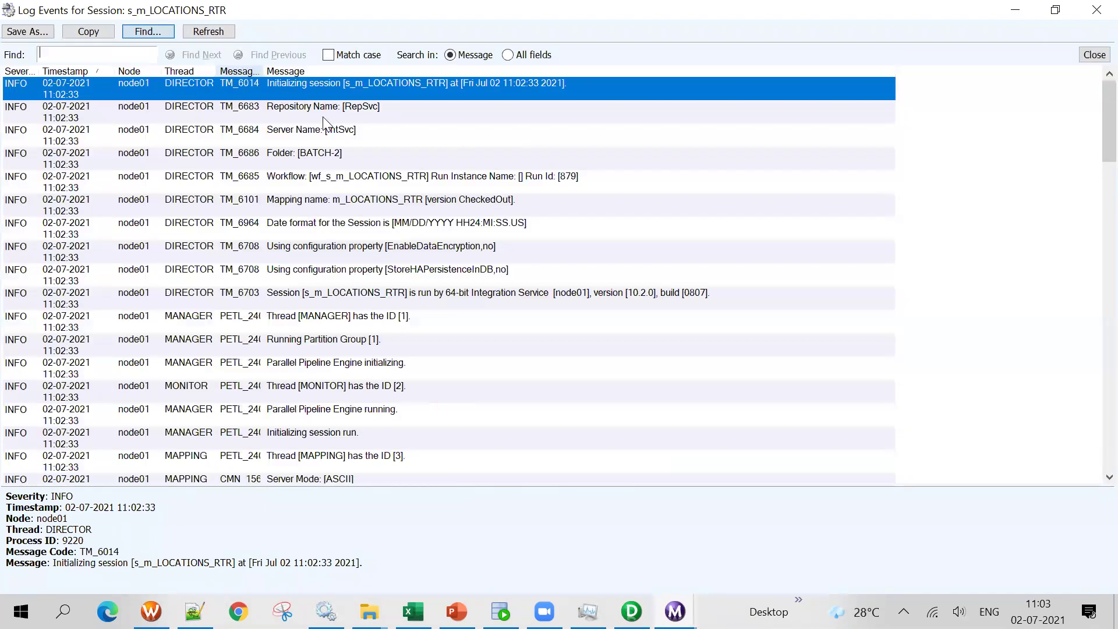
text(err)
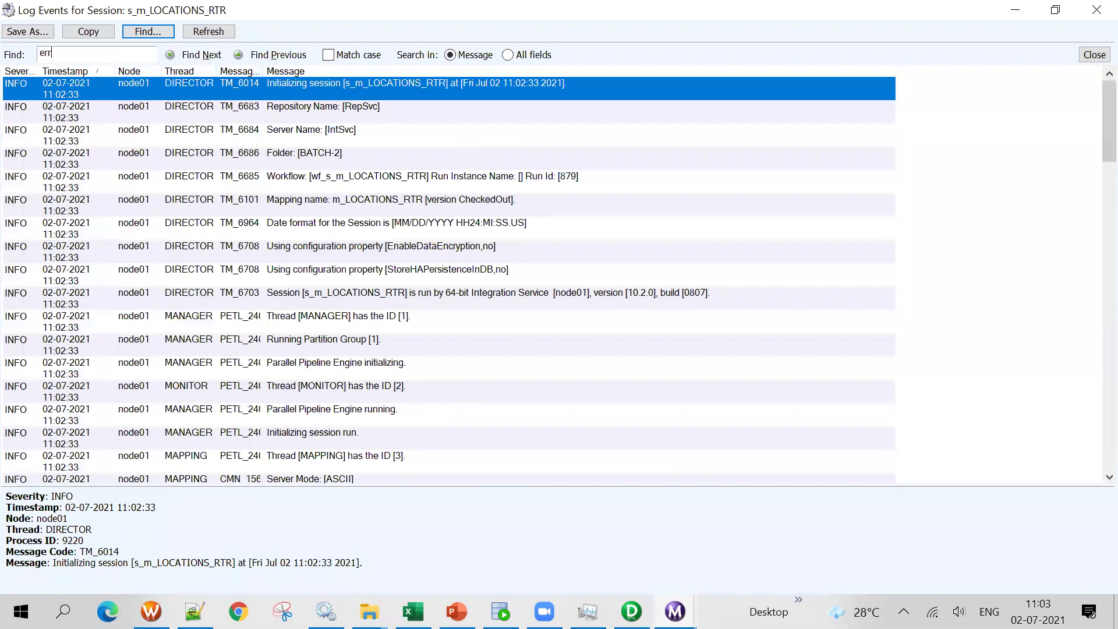
text(or)
key(Return)
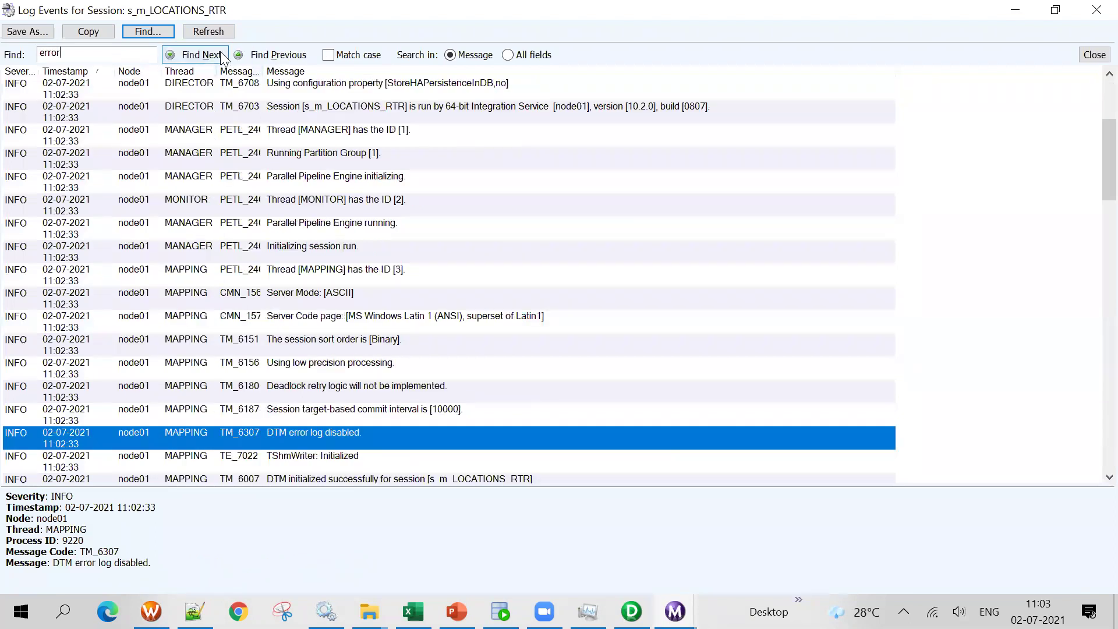
click(142, 30)
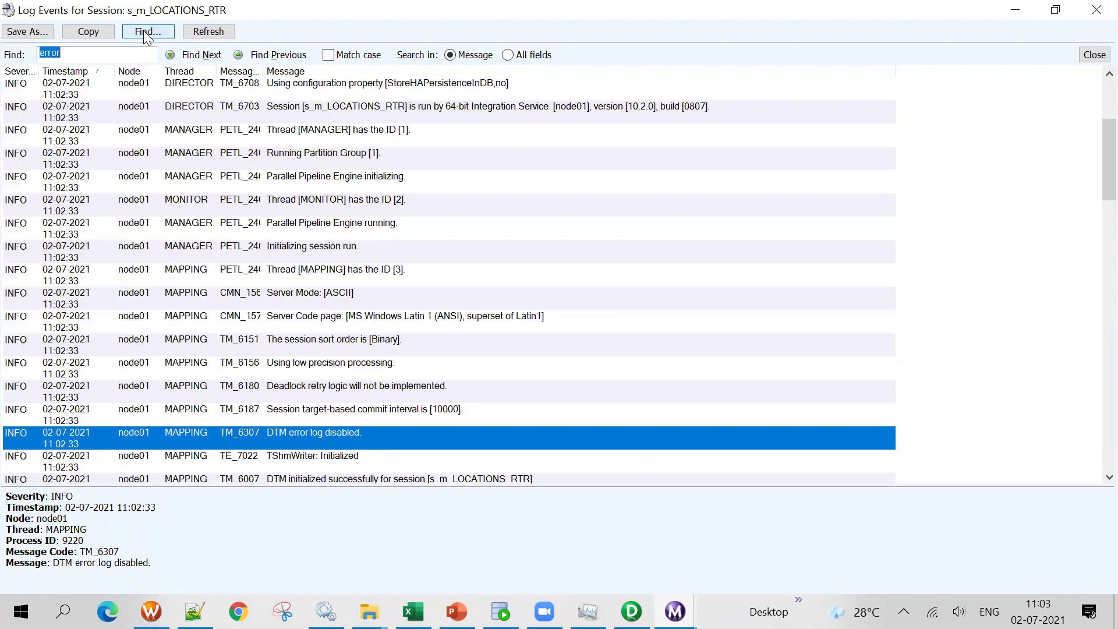
click(201, 55)
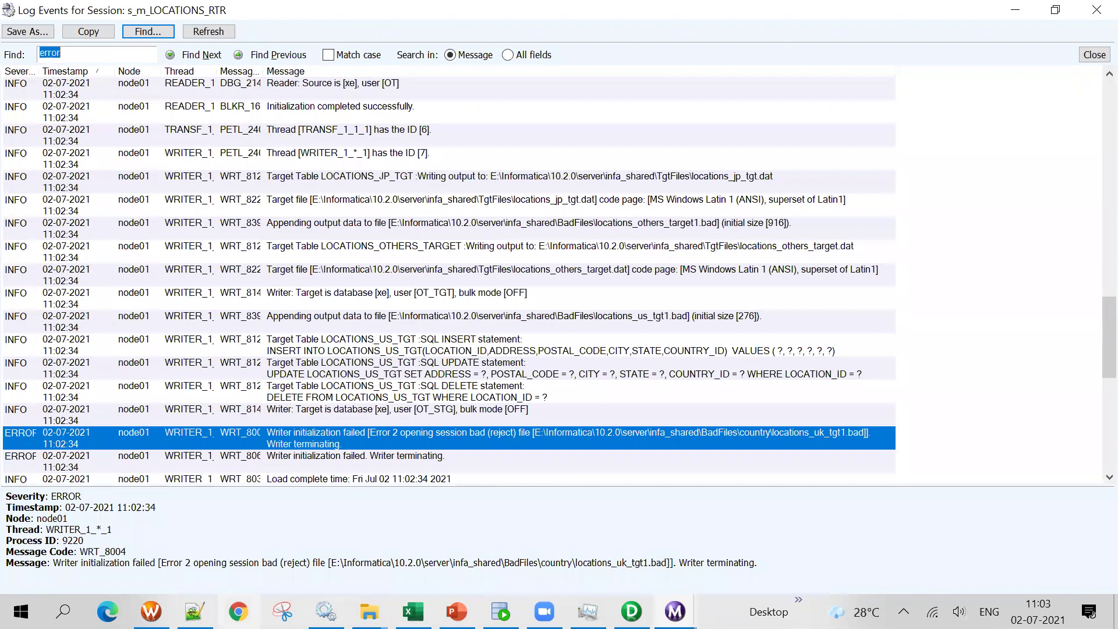
click(151, 612)
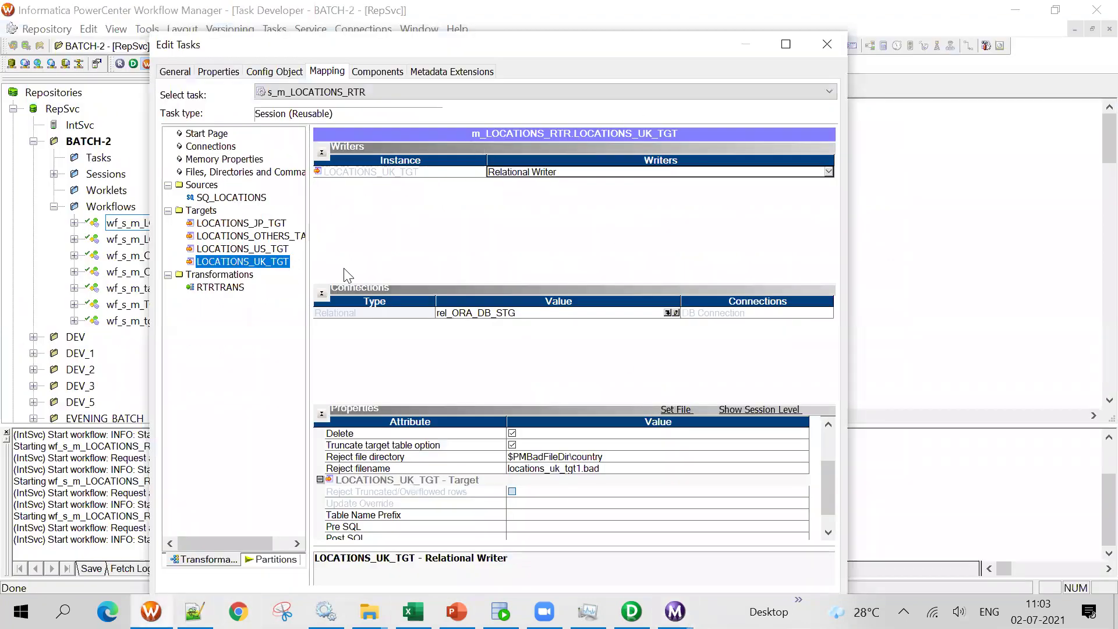
click(272, 250)
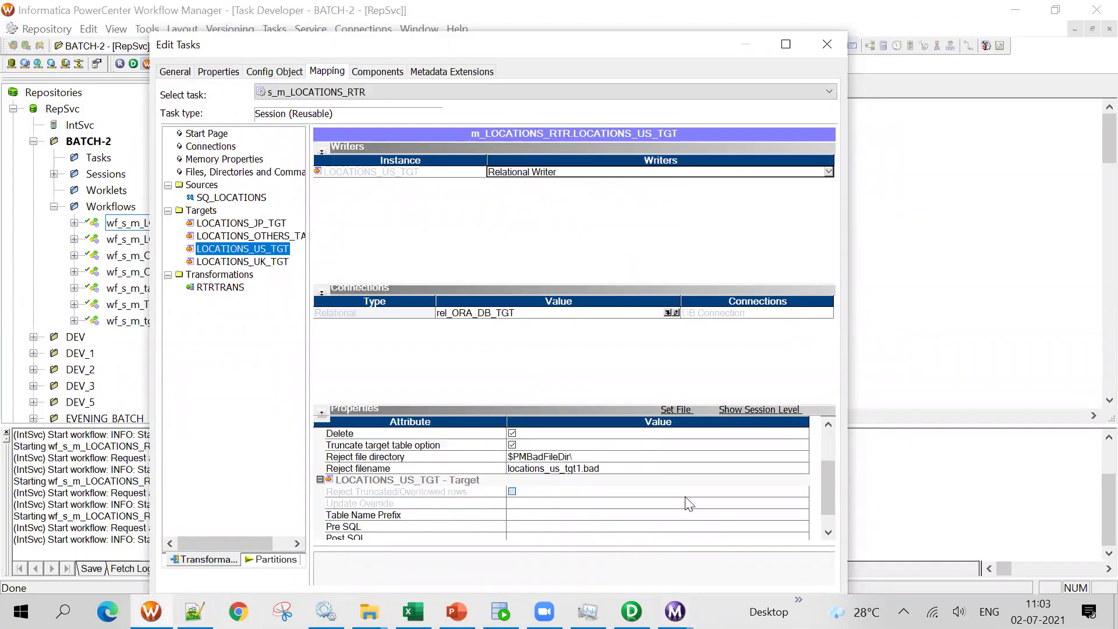
scroll(689, 504, up, 2)
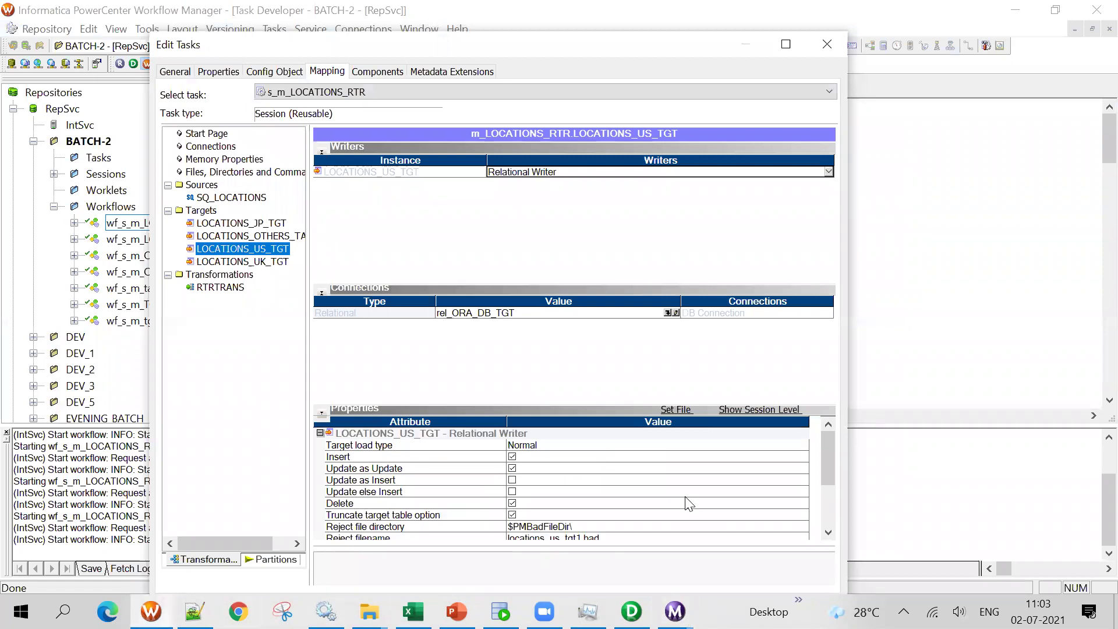
scroll(689, 505, down, 2)
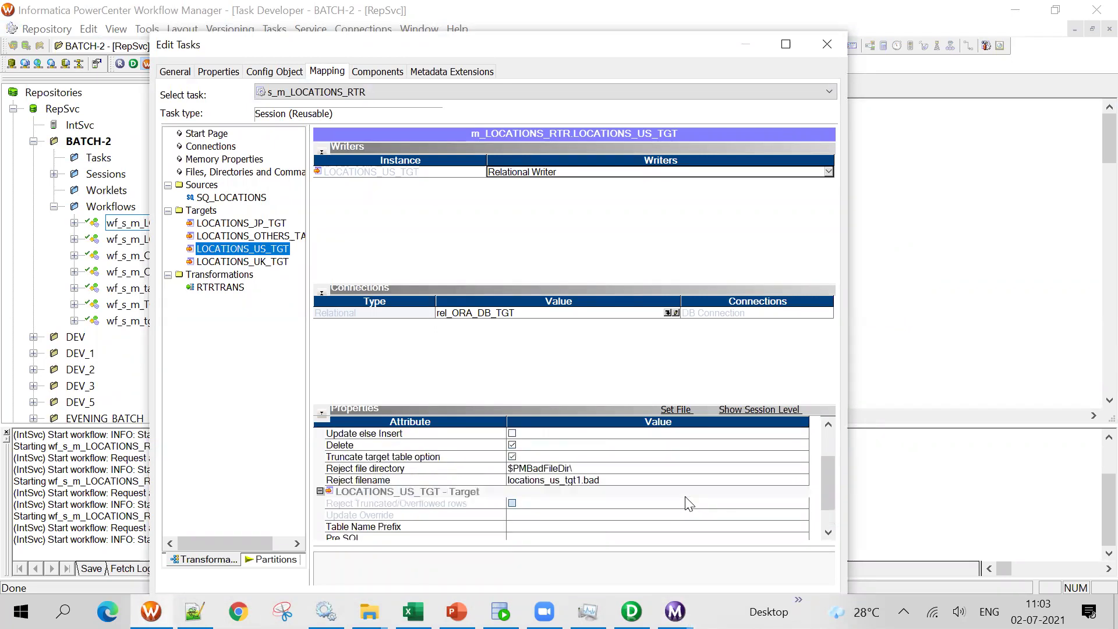
scroll(689, 504, up, 1)
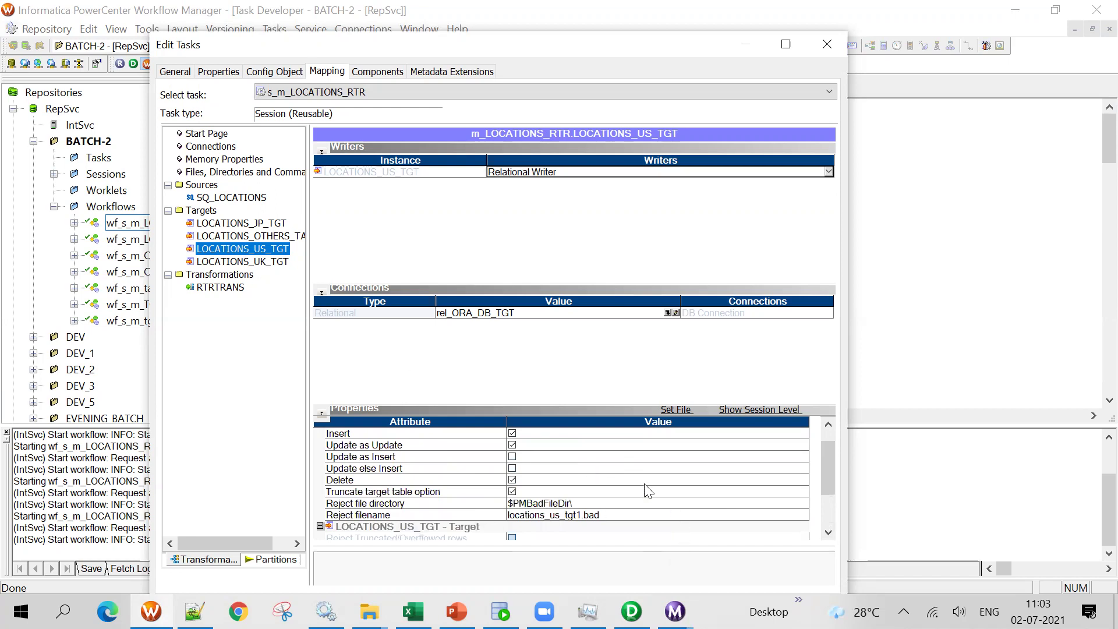
scroll(649, 491, up, 1)
click(274, 224)
scroll(593, 473, down, 1)
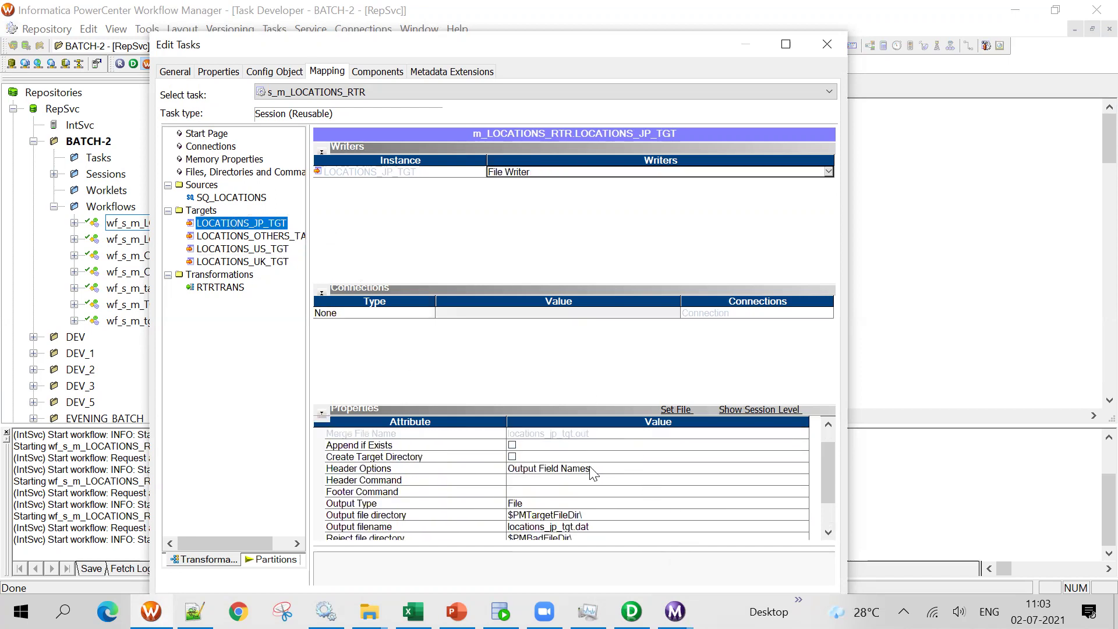
scroll(593, 473, down, 1)
click(598, 484)
click(280, 236)
scroll(584, 470, down, 1)
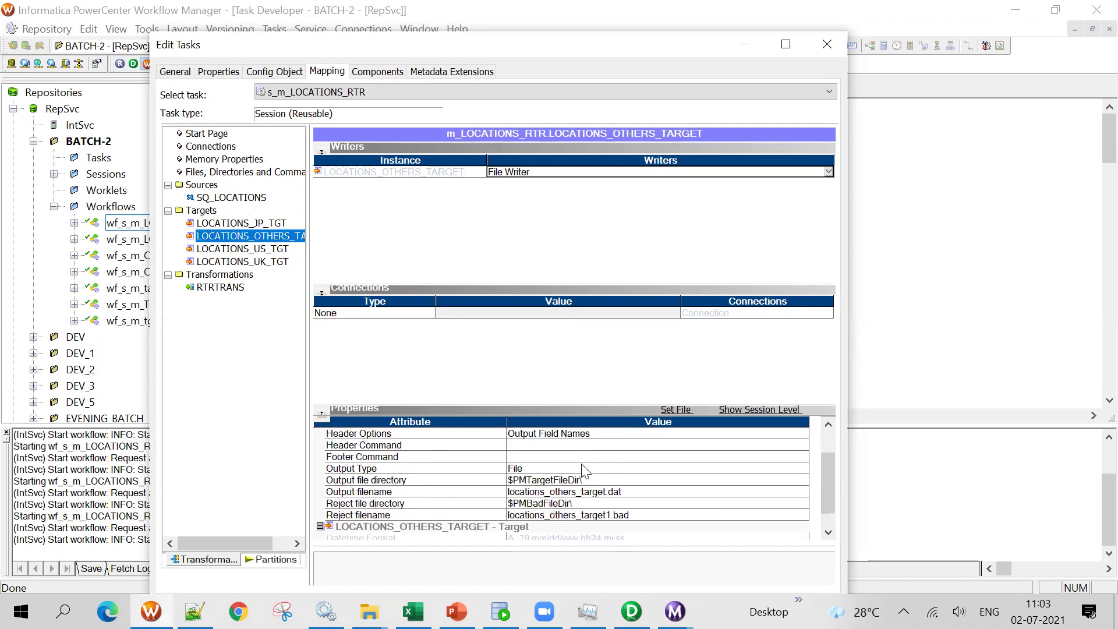
click(639, 516)
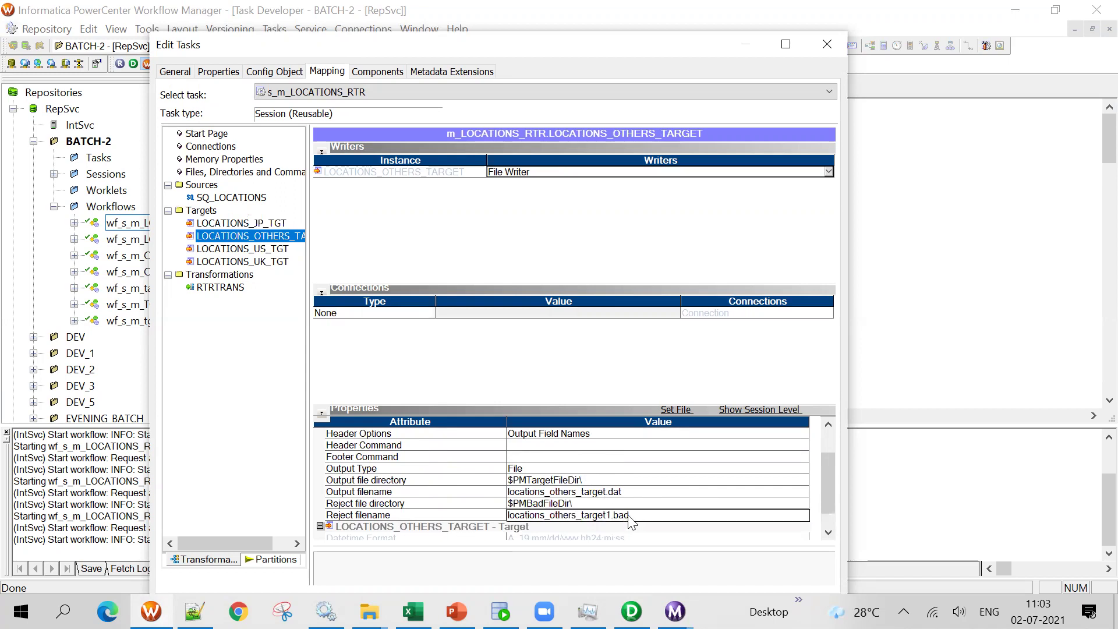
click(621, 517)
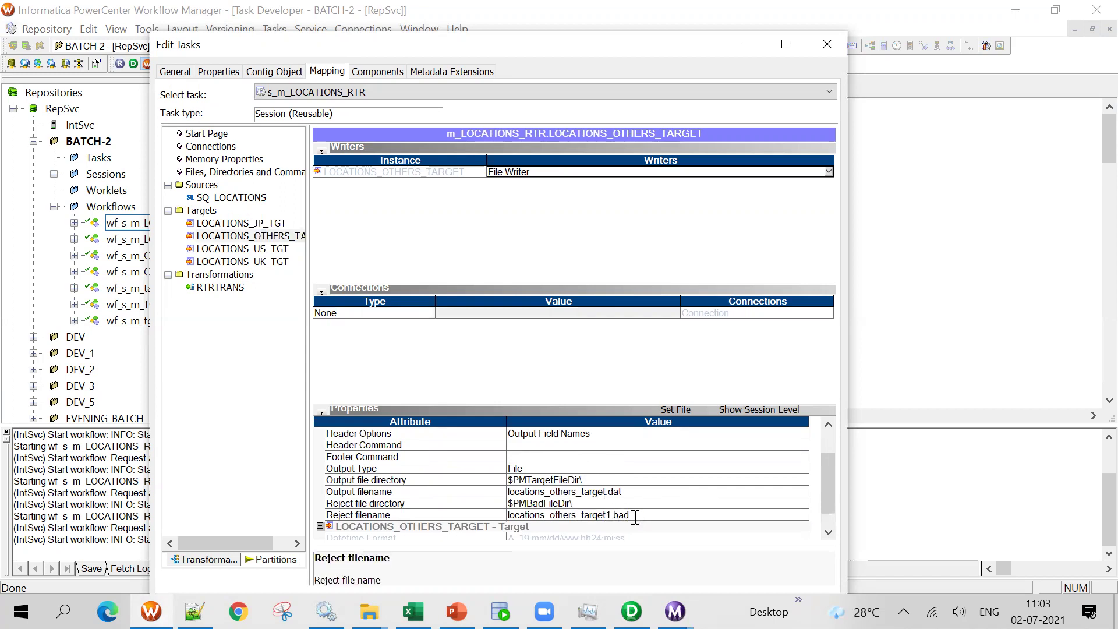
drag(392, 50, 330, 19)
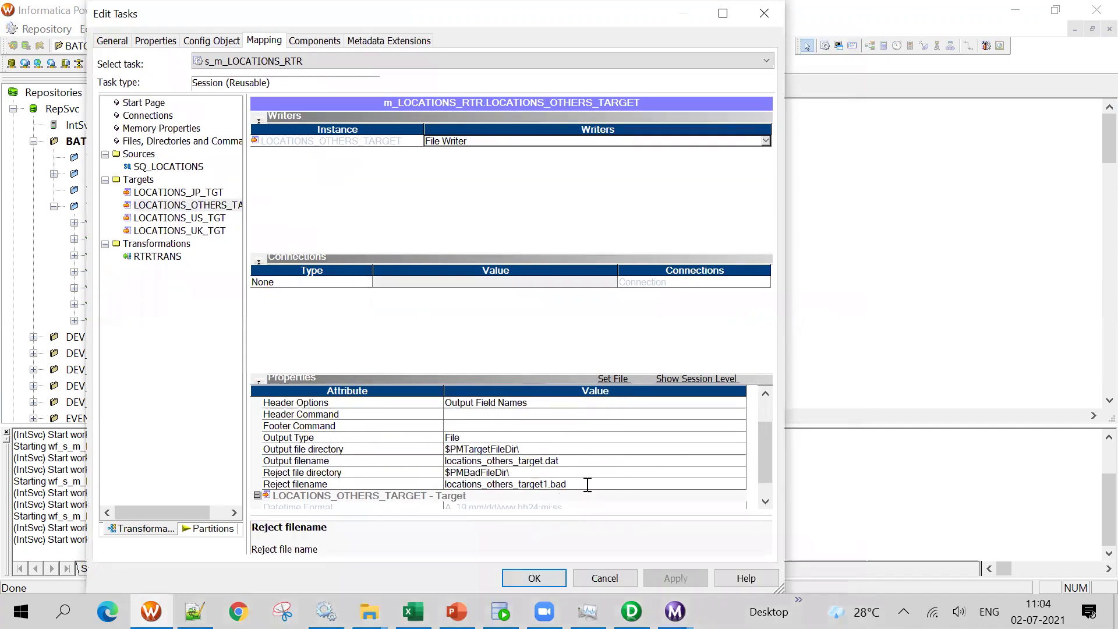
scroll(591, 473, down, 1)
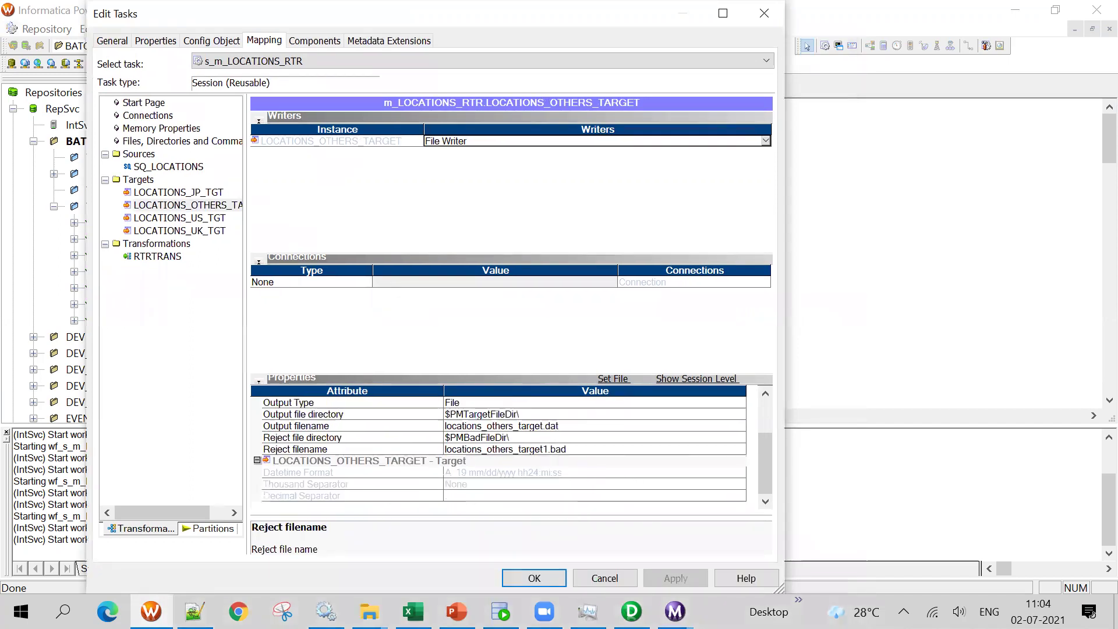
mouse_move(675, 612)
click(757, 501)
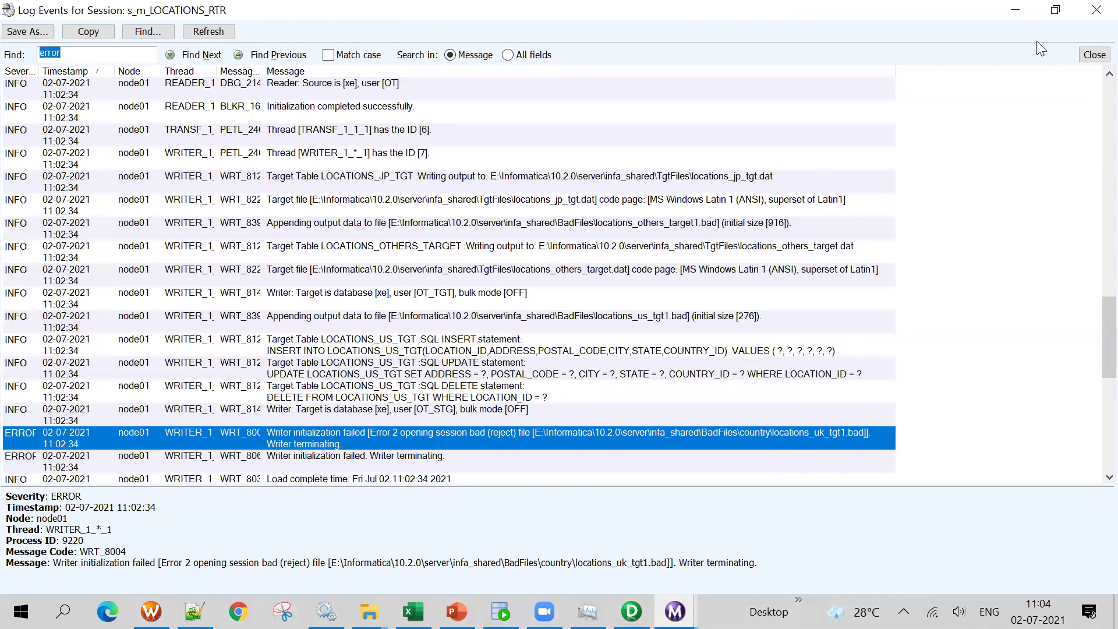
click(1019, 10)
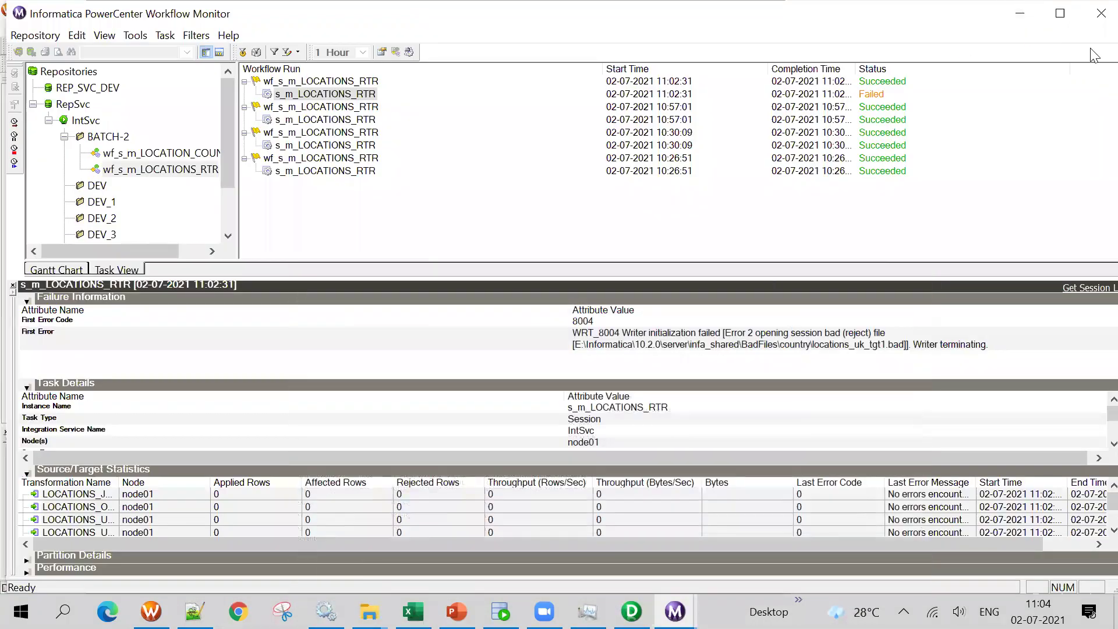
click(1019, 13)
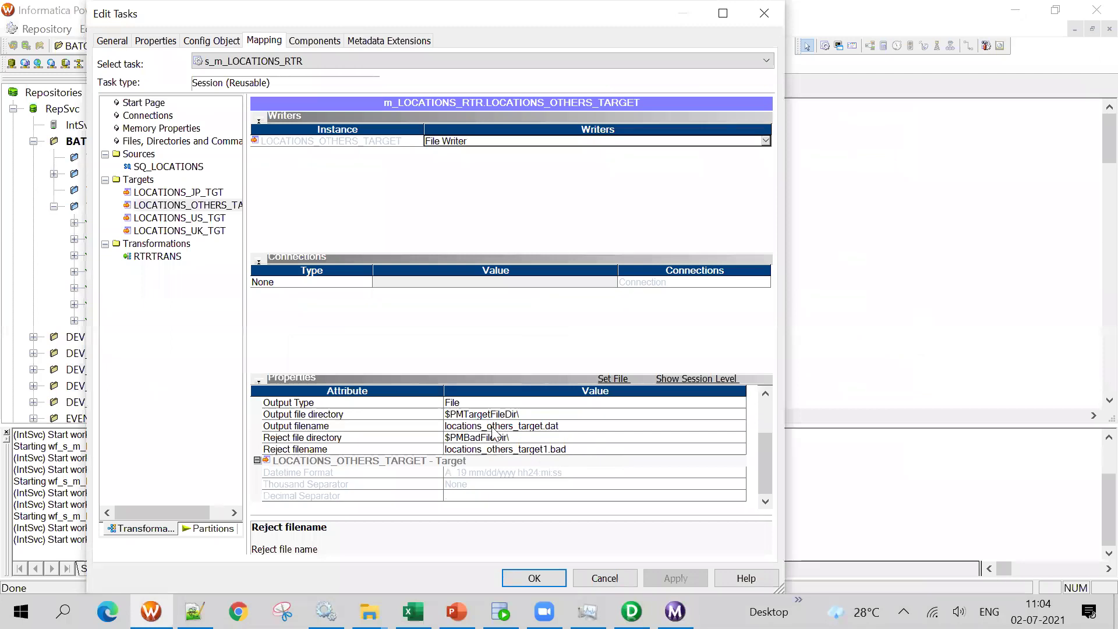
click(205, 206)
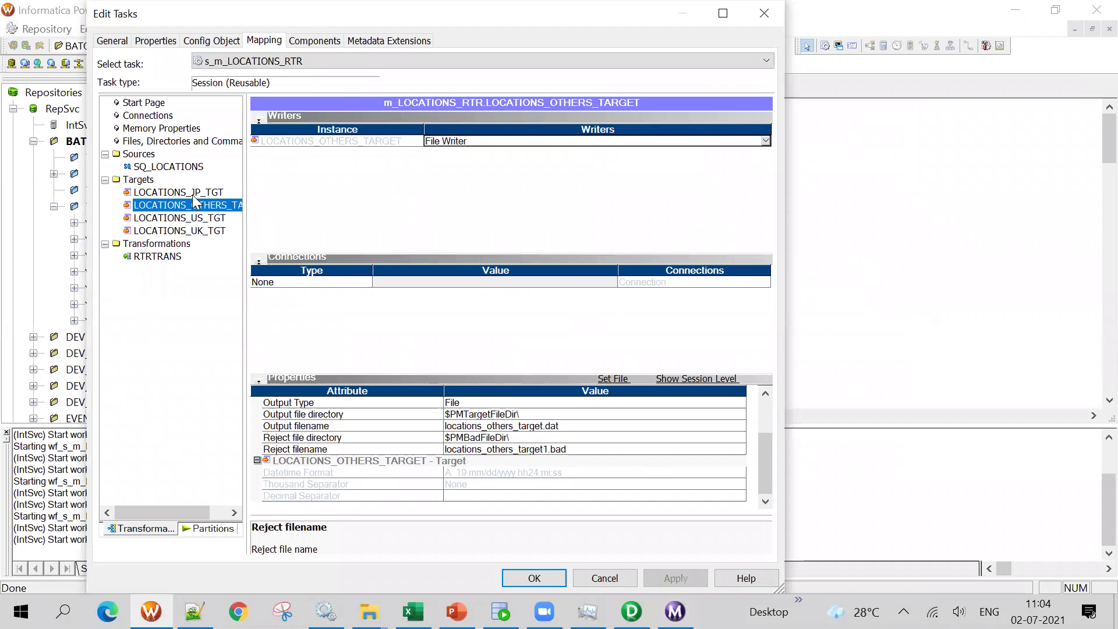
click(675, 611)
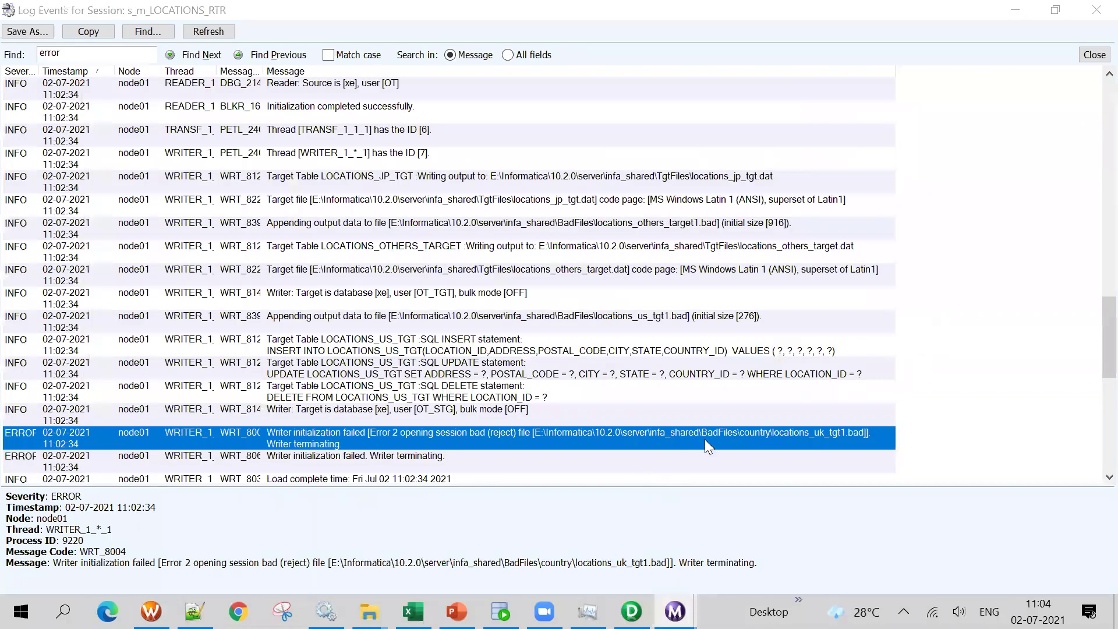
click(1096, 10)
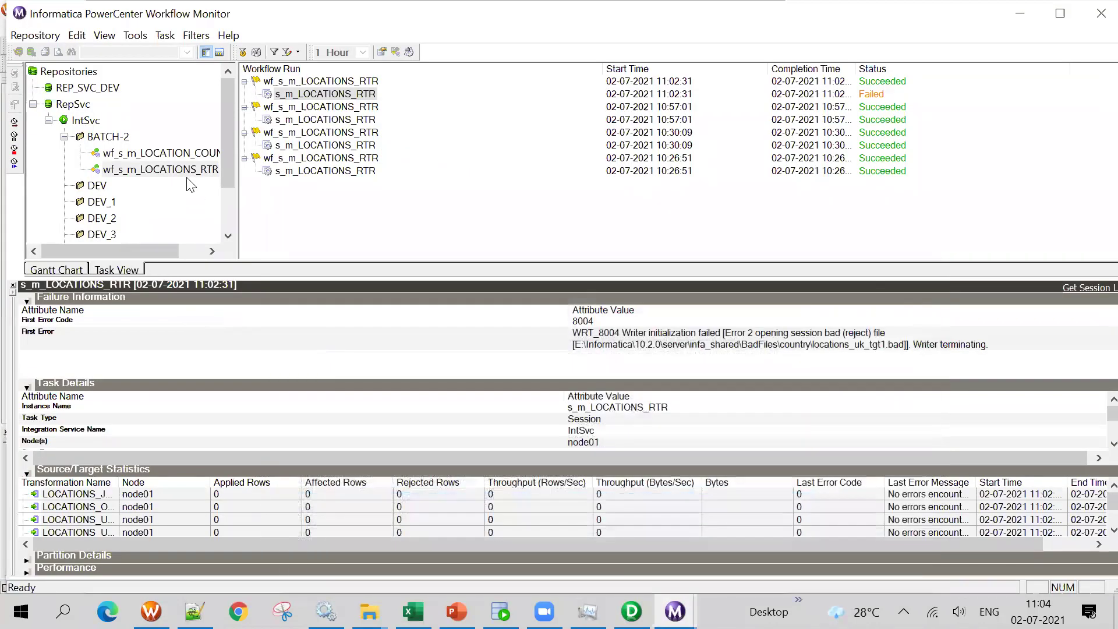
click(150, 612)
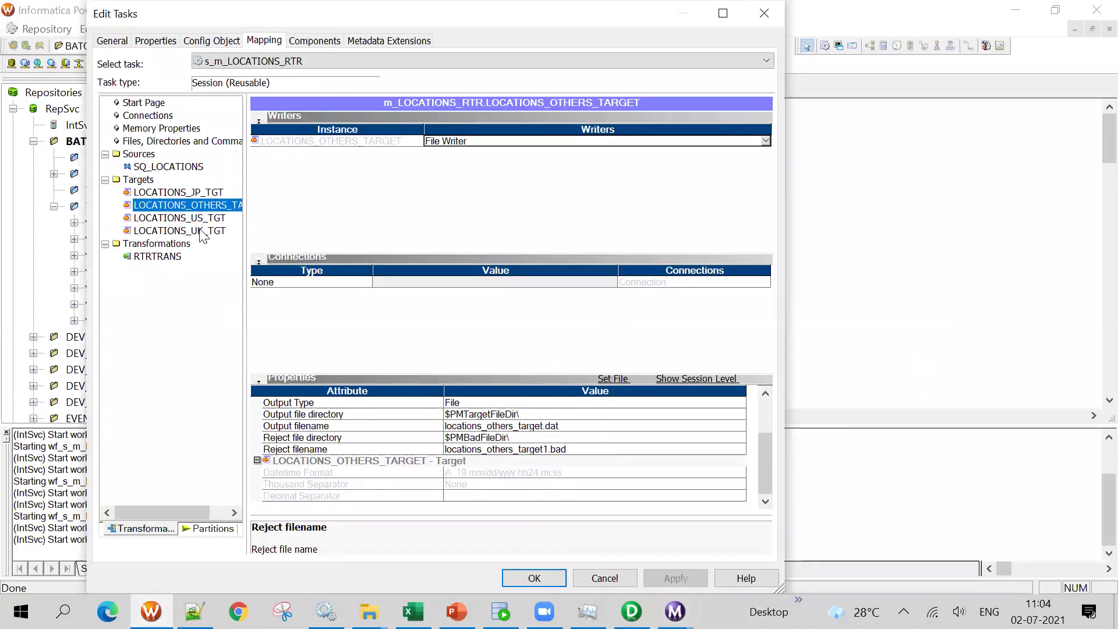
Remove 'country' from LOCATIONS_UK_TGT's reject file directory, leaving $PMBadFileDir\
click(198, 231)
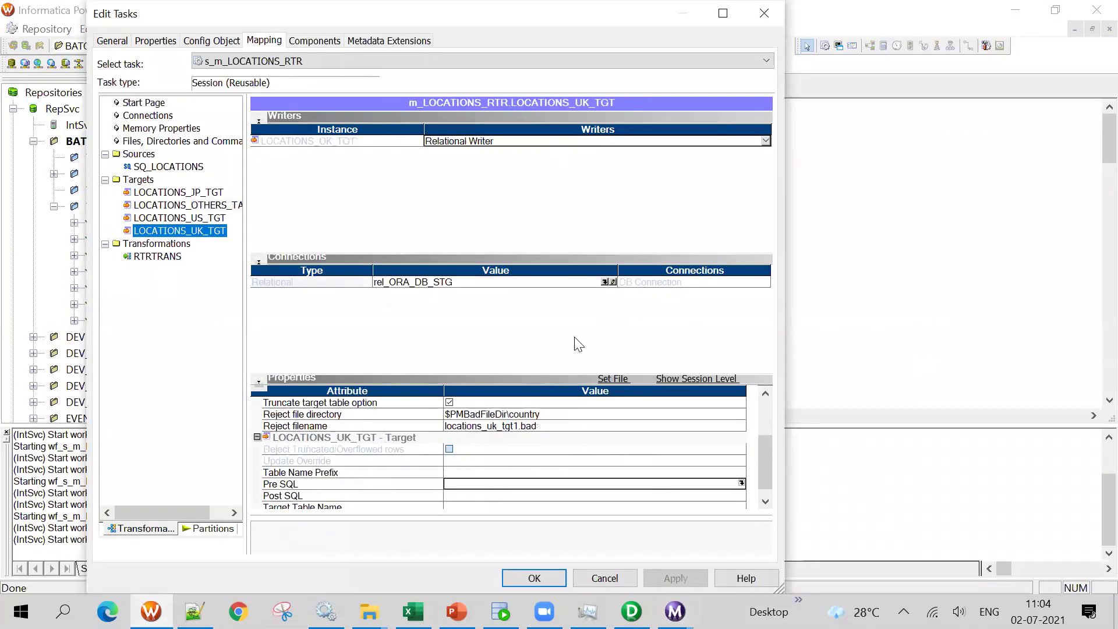
scroll(606, 469, up, 1)
scroll(607, 475, up, 1)
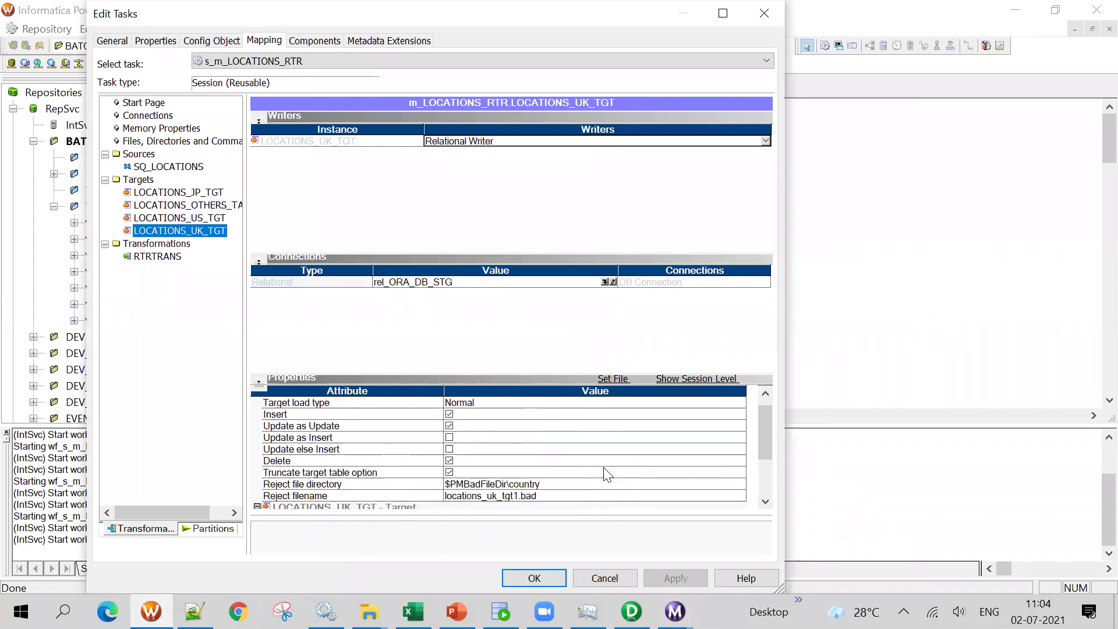
click(558, 486)
drag(508, 484, 589, 490)
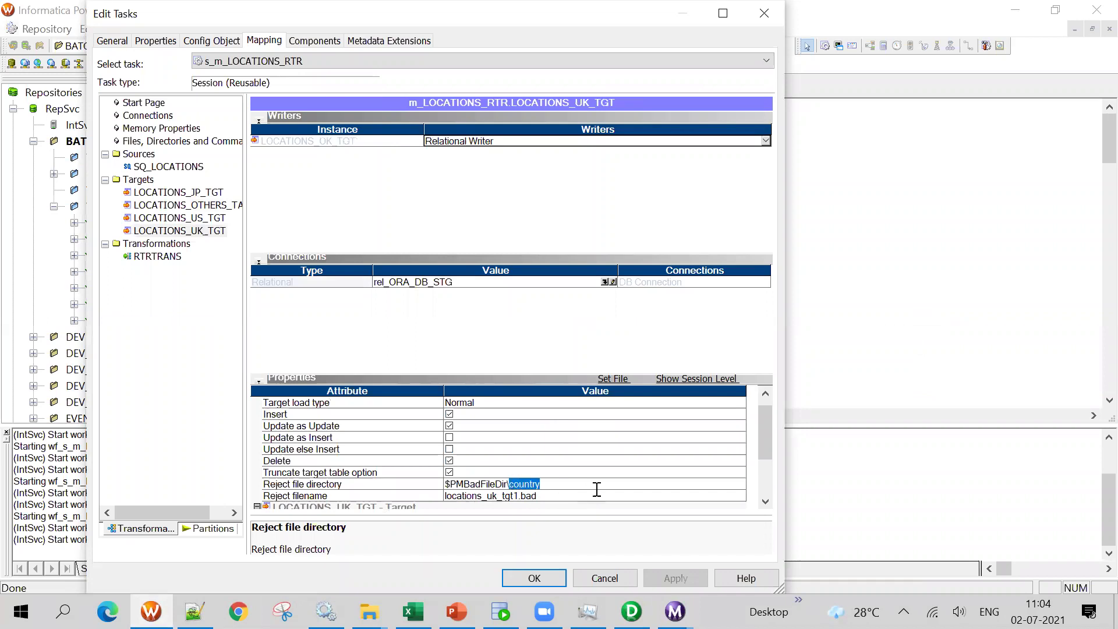
key(BackSpace)
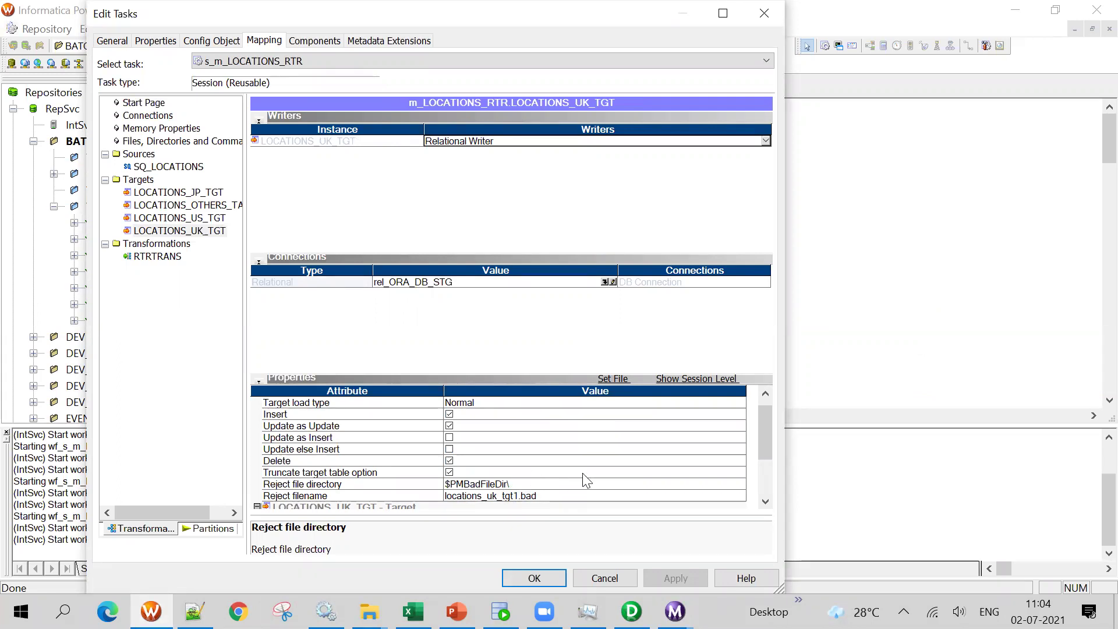
drag(514, 485, 427, 488)
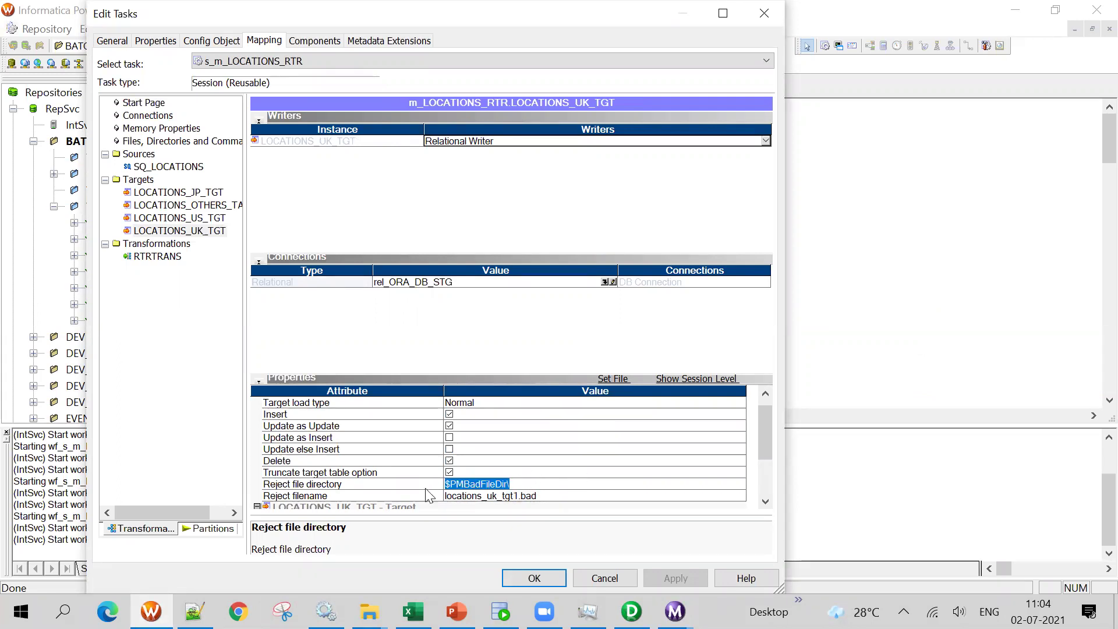
Review the JP and OTHERS targets' output file directories
click(181, 193)
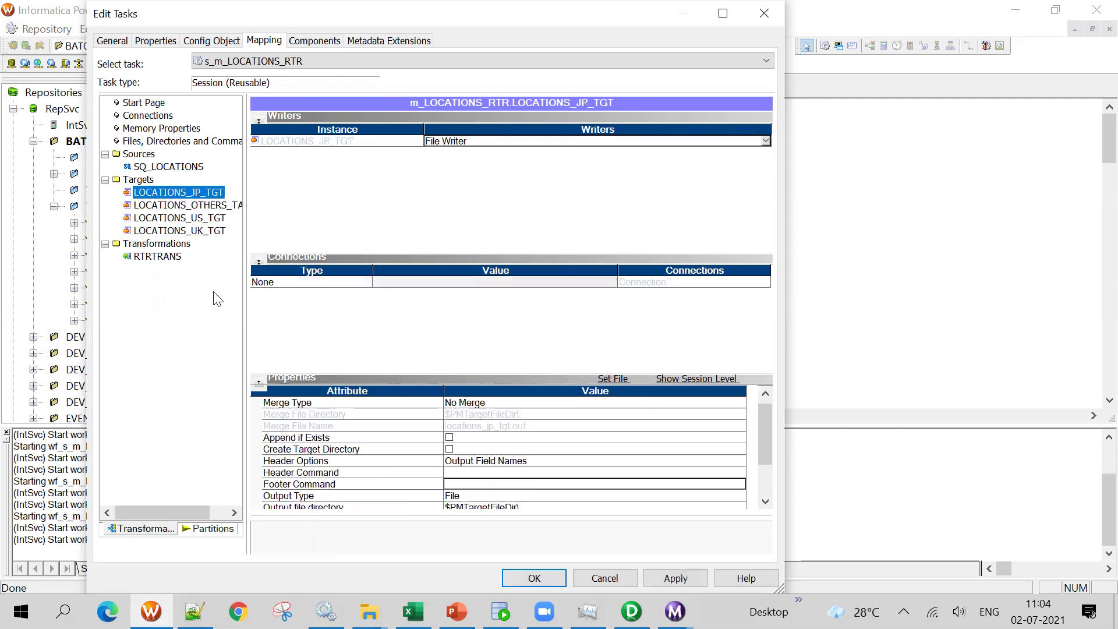
scroll(554, 425, down, 1)
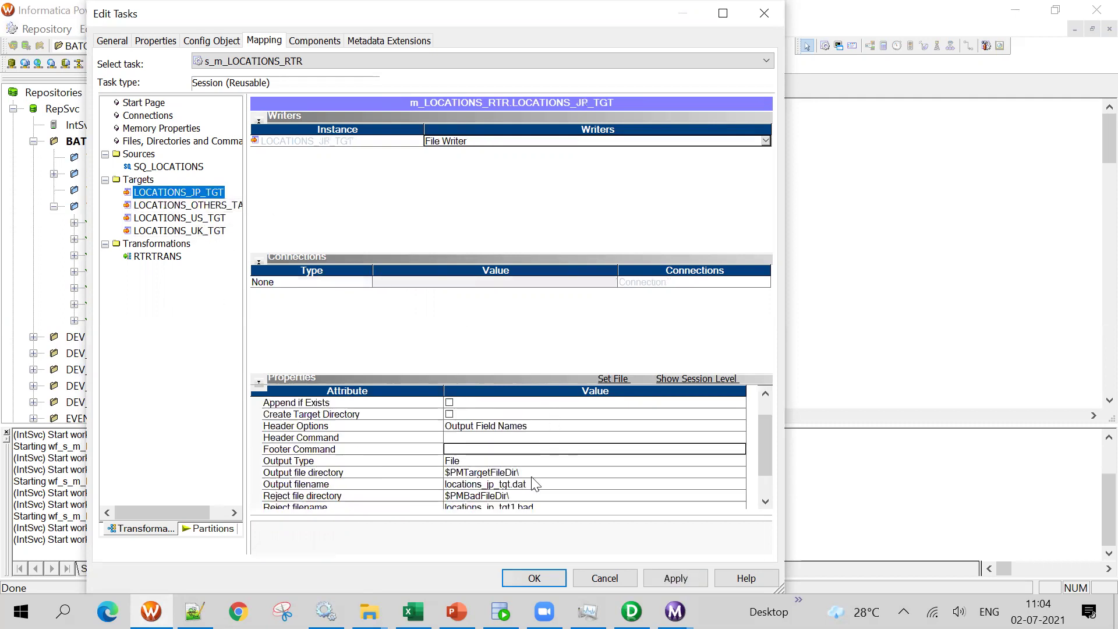
click(536, 473)
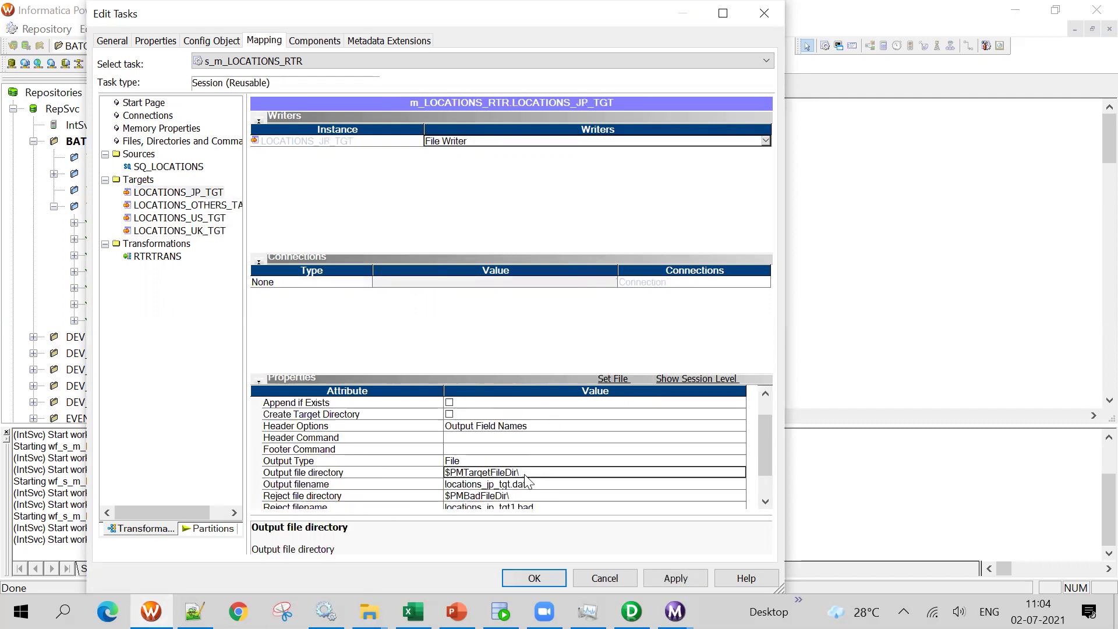
click(203, 205)
scroll(554, 495, down, 1)
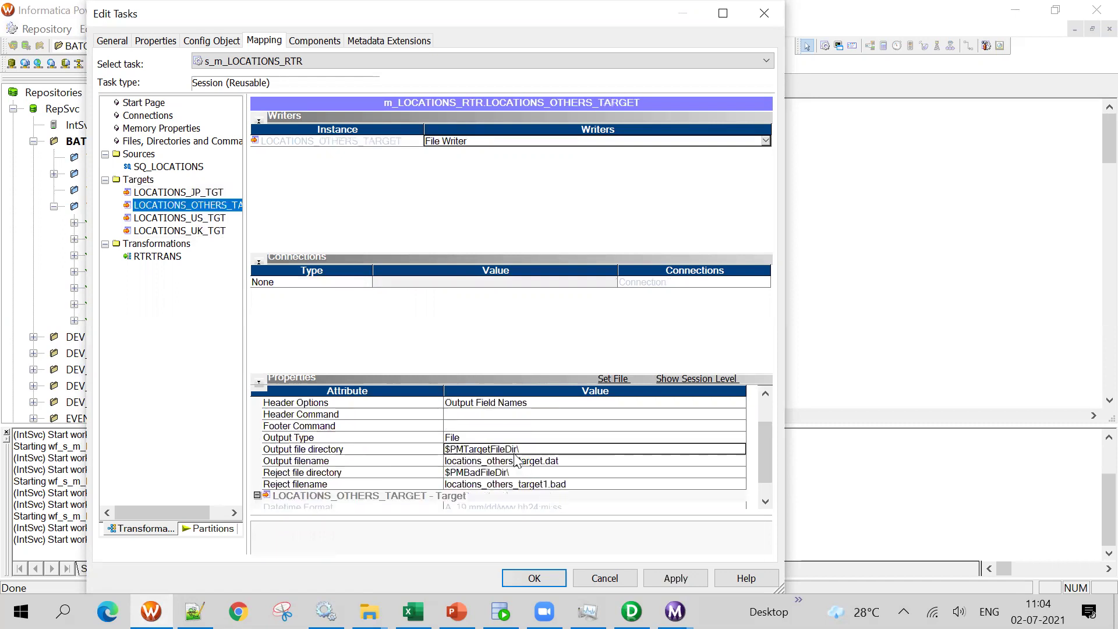
click(198, 196)
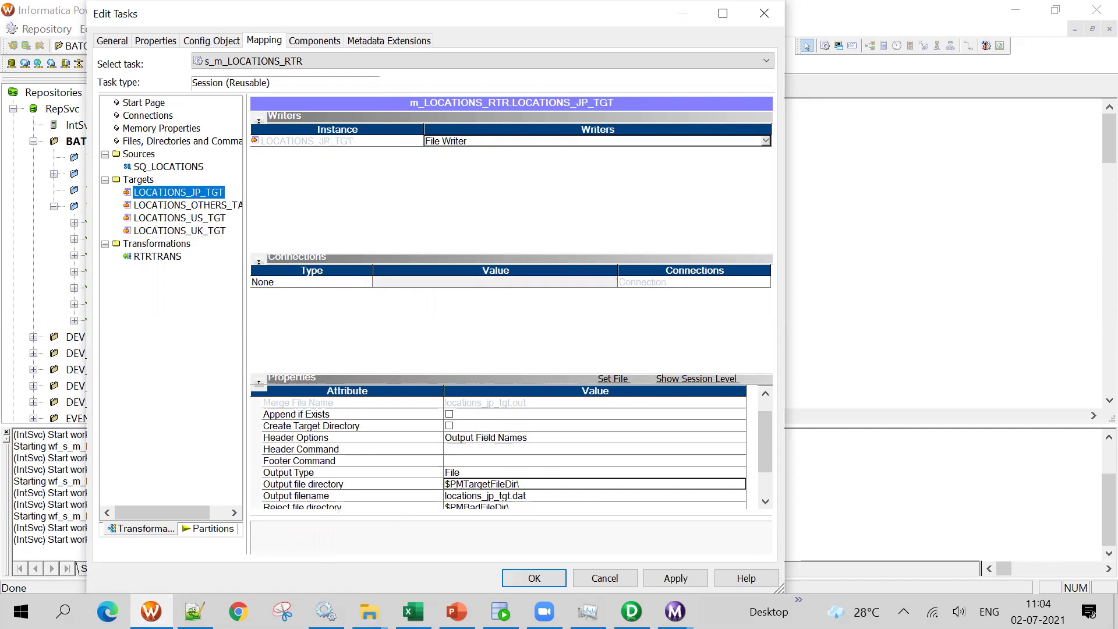
click(192, 205)
Compare the OTHERS output directory with the JP and US targets, then accept the session edits
click(523, 484)
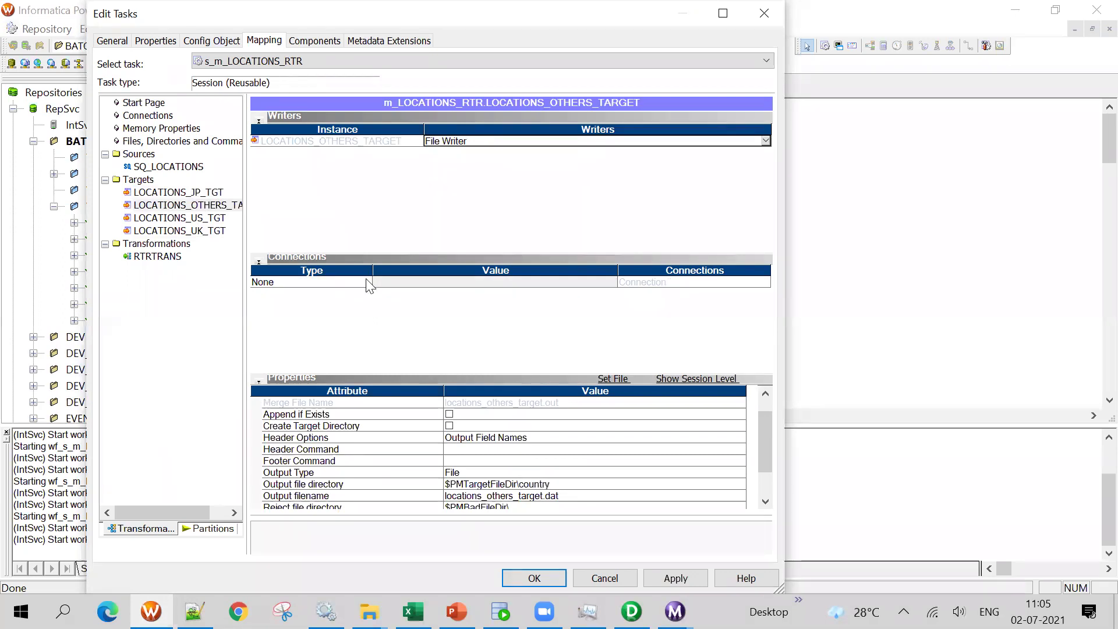
click(177, 193)
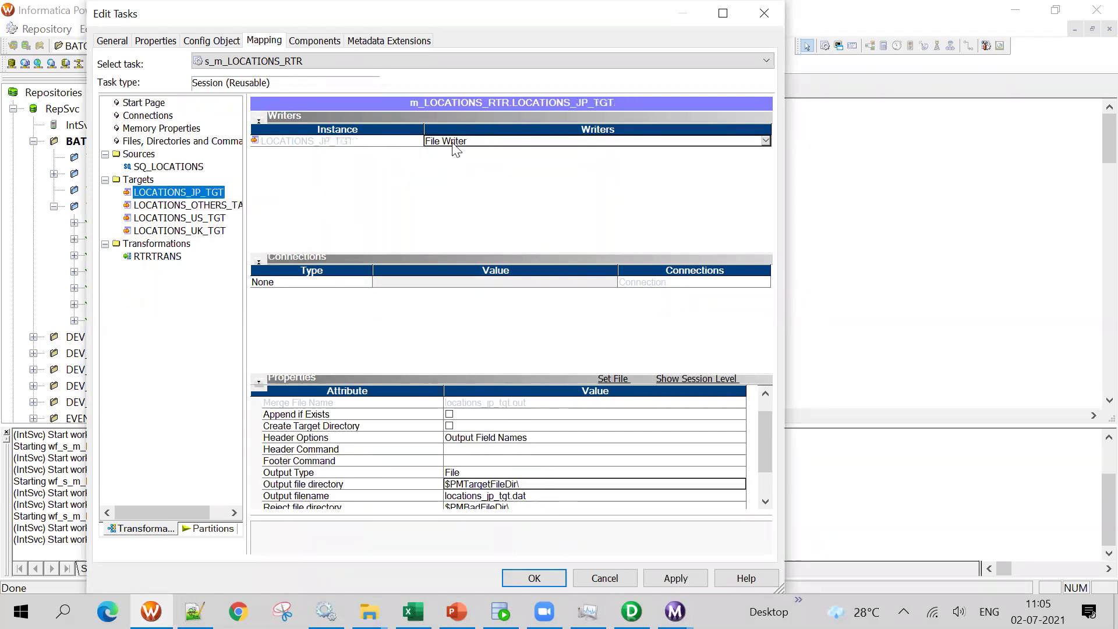
click(195, 205)
click(201, 218)
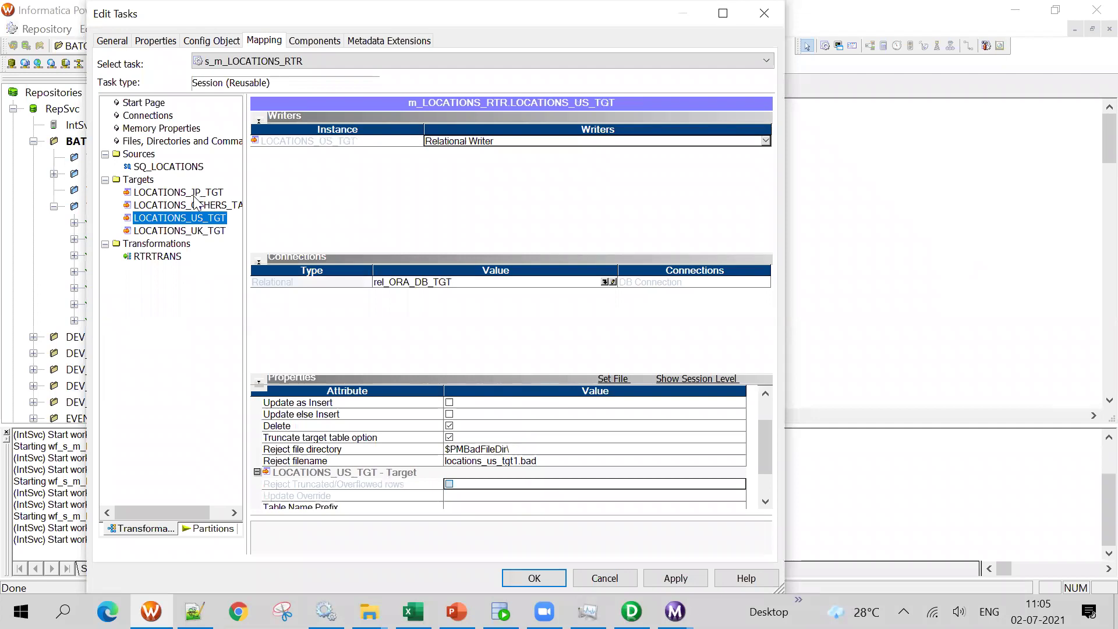
click(198, 194)
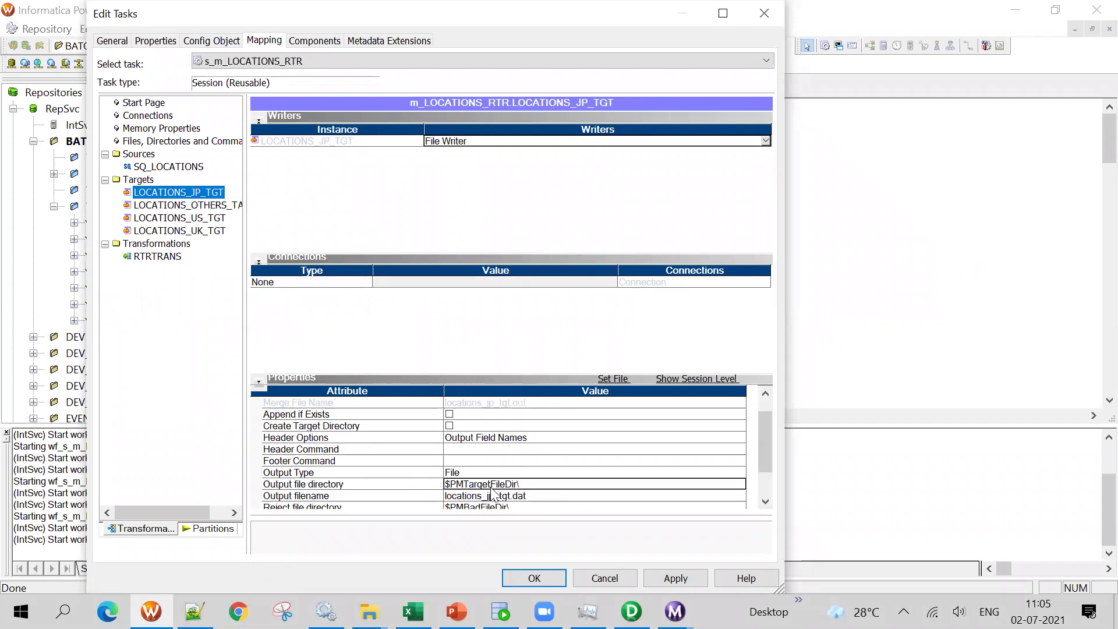
click(221, 205)
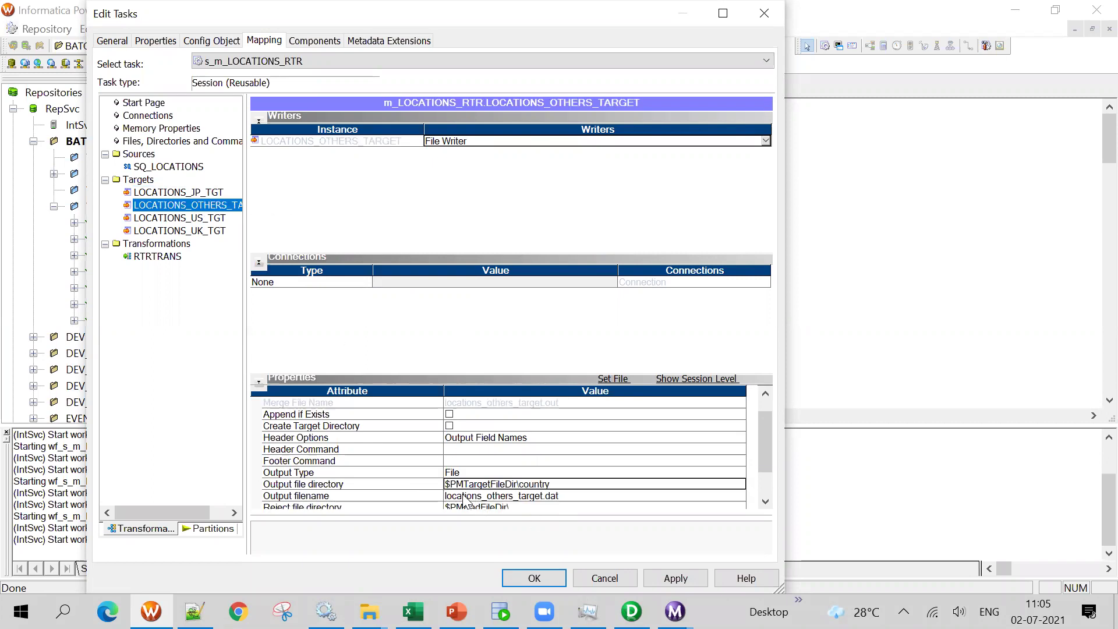
click(551, 484)
double_click(551, 484)
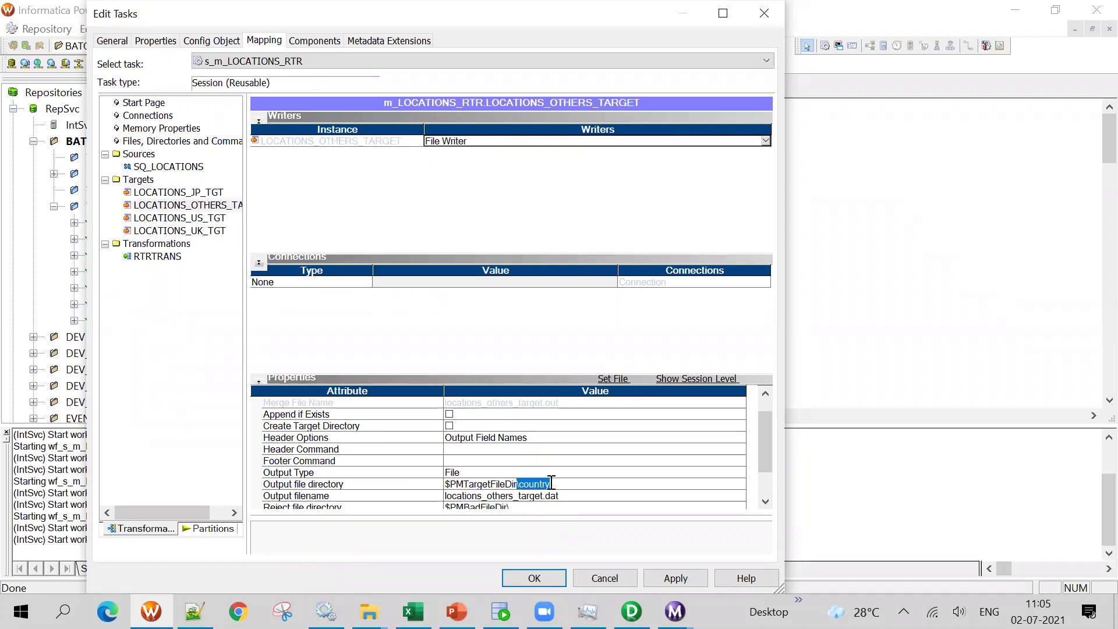
click(539, 579)
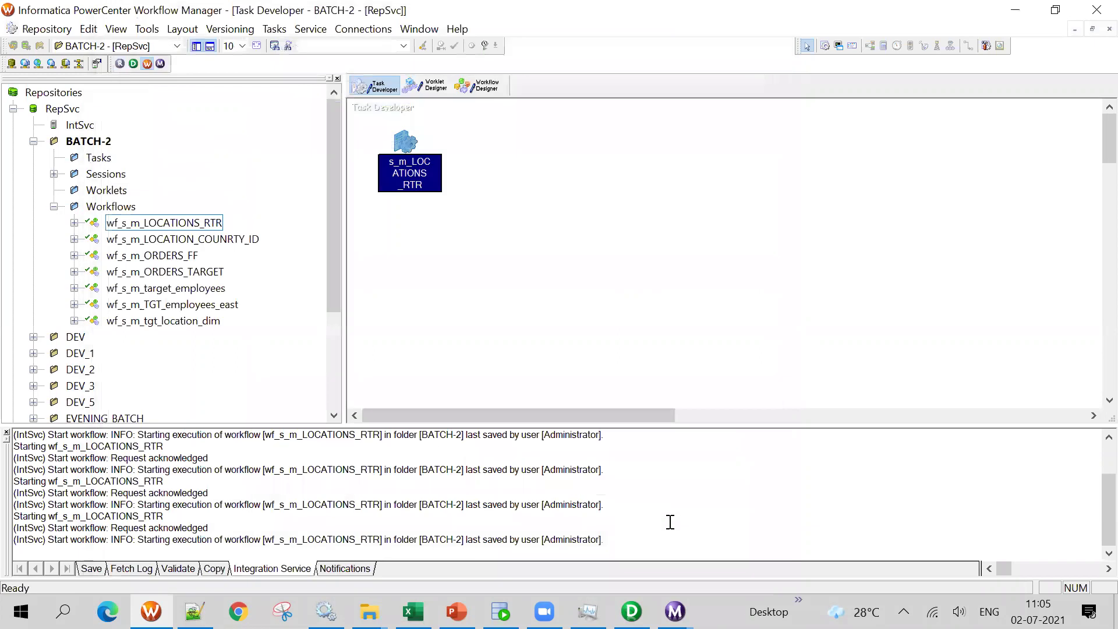
Save and rerun wf_s_m_LOCATIONS_RTR; the 11:05:25 run succeeds, loading 2, 14, 3 and 4 rows
key(ctrl+s)
click(477, 86)
right_click(589, 267)
click(623, 444)
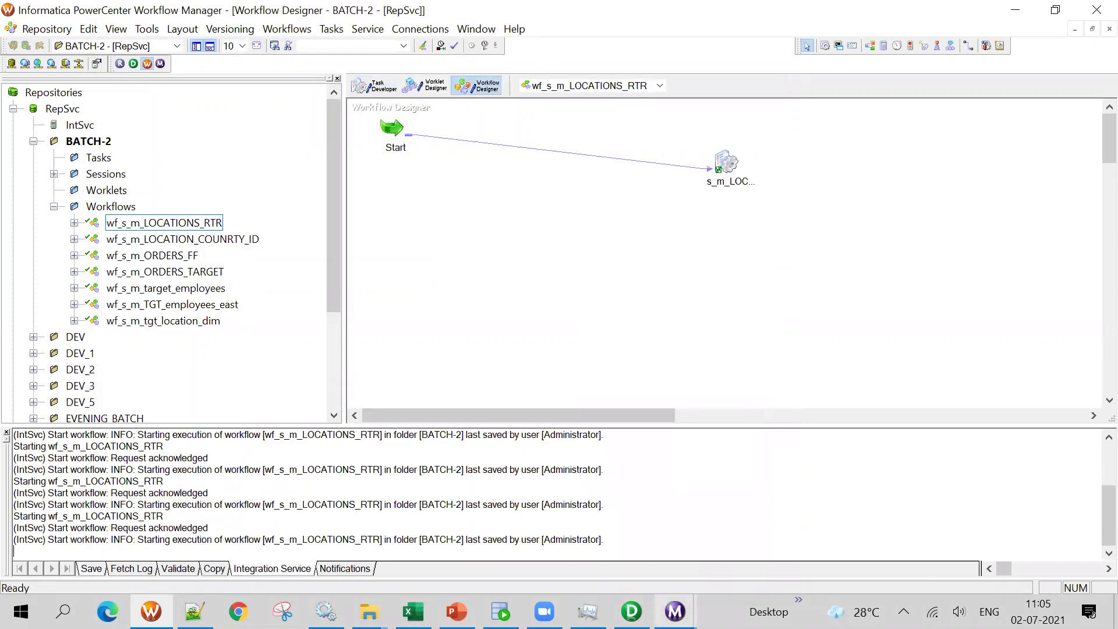
click(675, 612)
click(720, 533)
click(1100, 10)
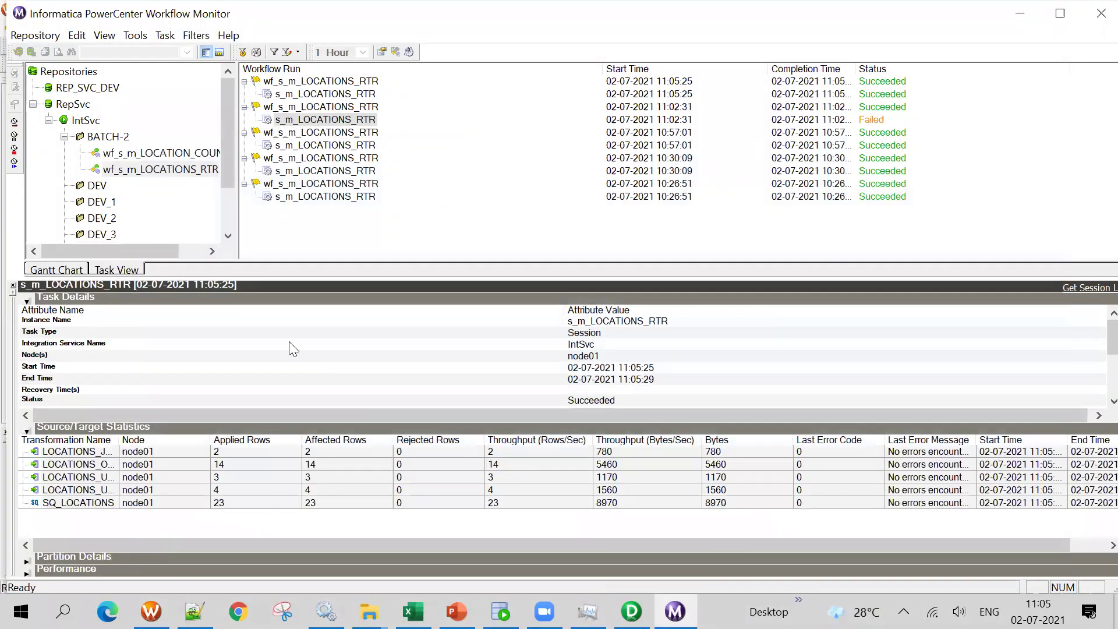
click(369, 611)
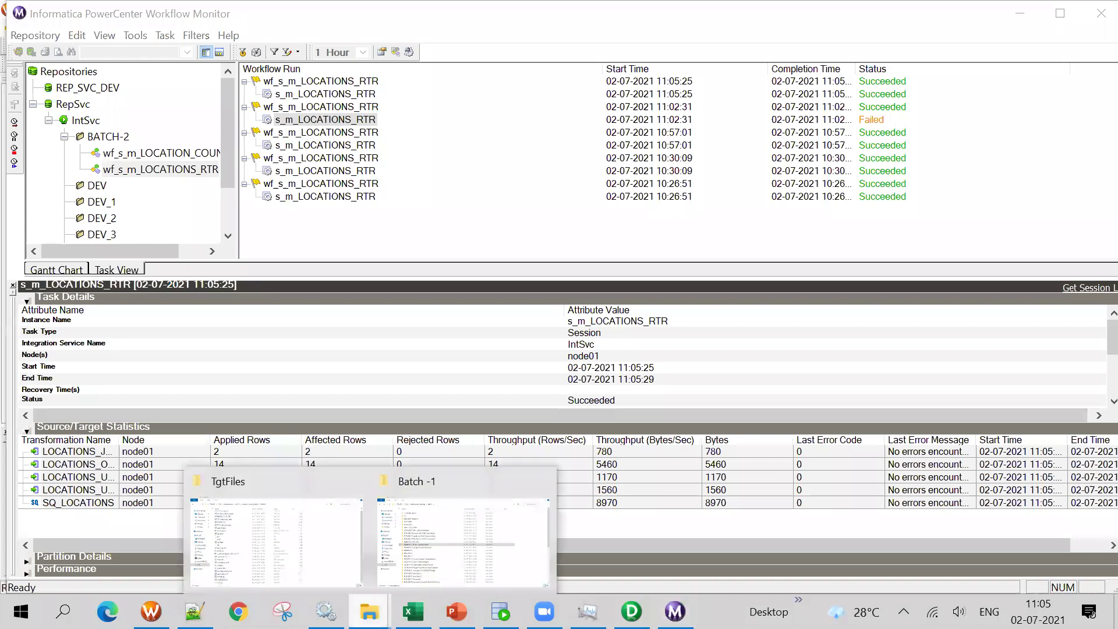
Refresh the TgtFiles listing and check the locations_others_target and locations_jp_tgt file details
click(273, 539)
right_click(864, 200)
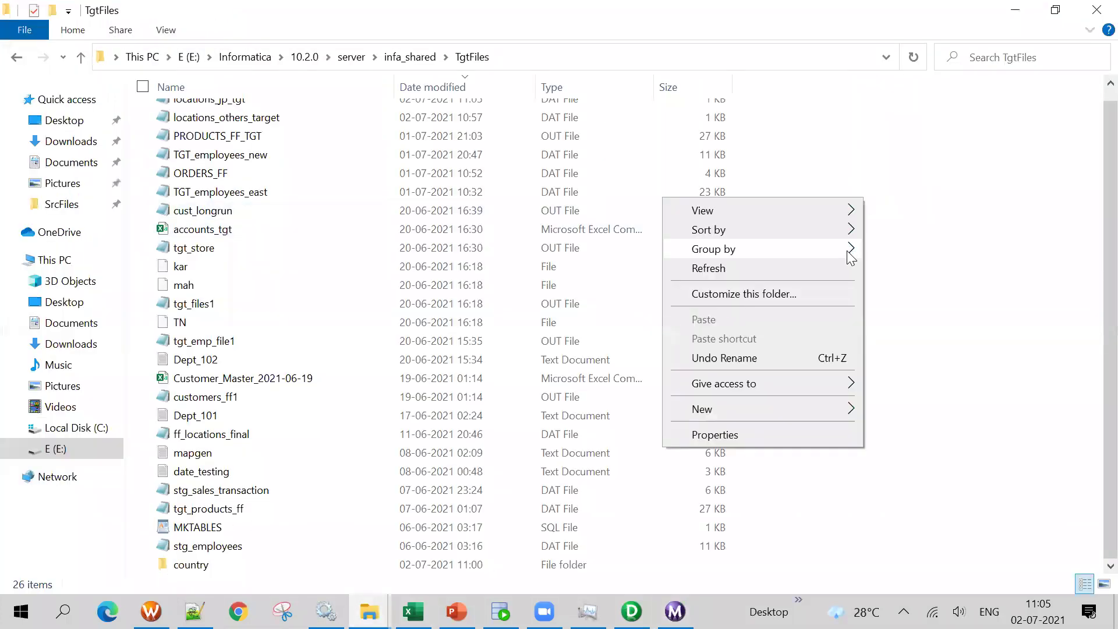
click(699, 267)
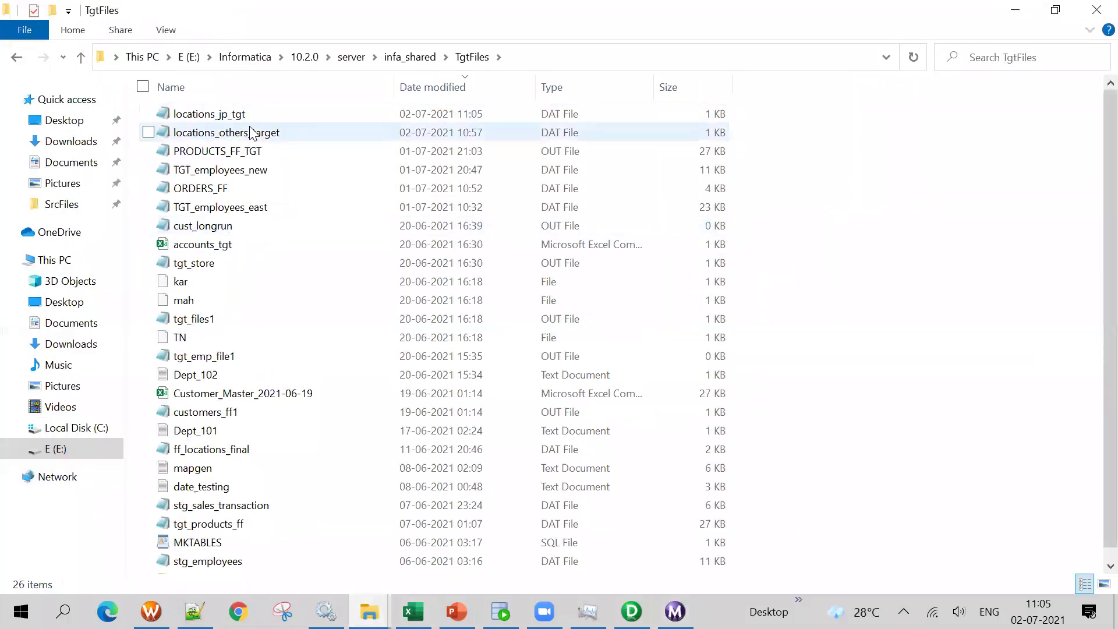
click(259, 133)
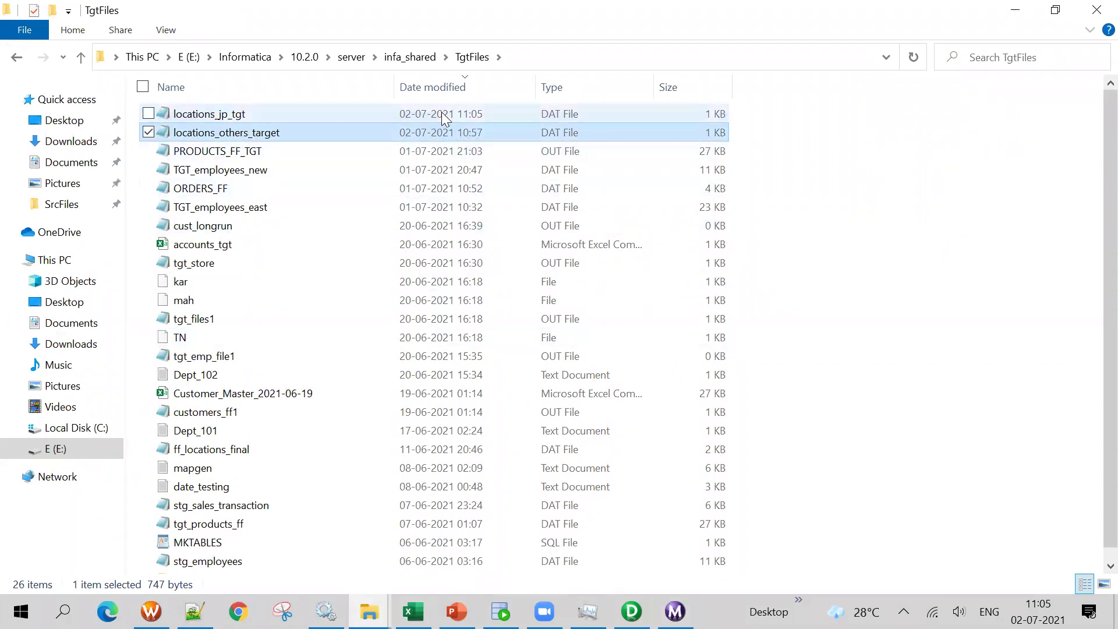
click(404, 117)
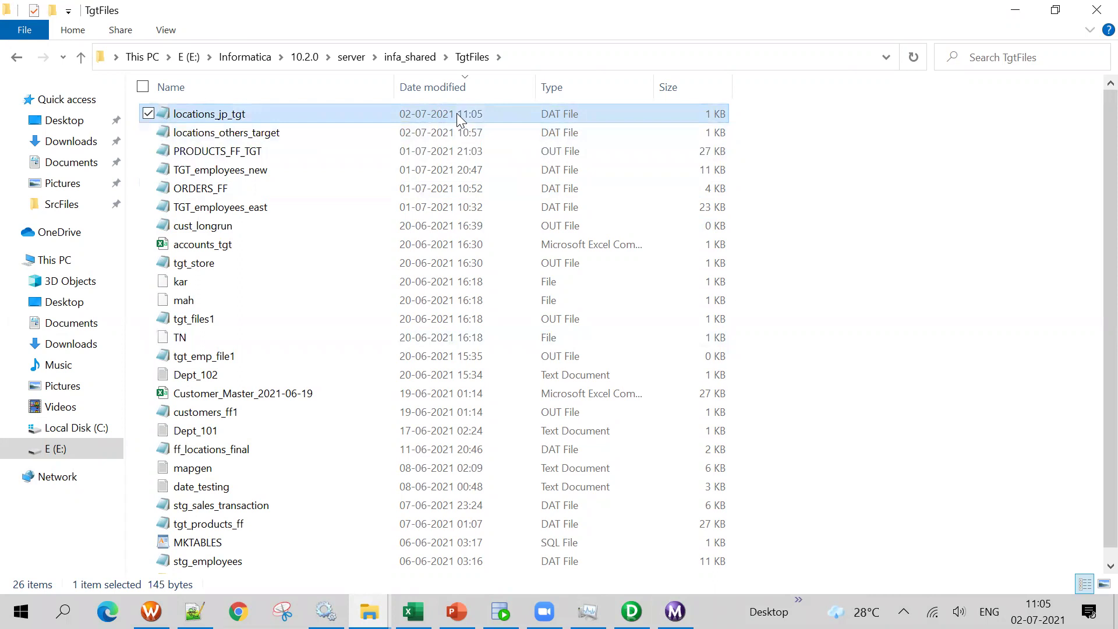
scroll(345, 335, down, 1)
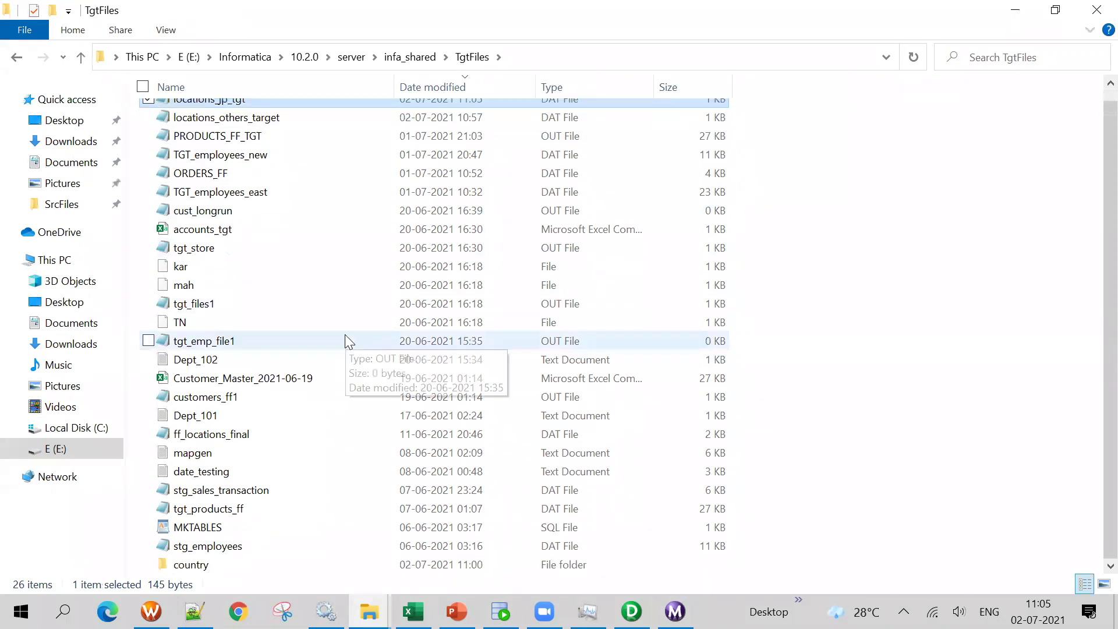
Review locations_others_target from the country folder in Notepad++, then return to Workflow Manager
double_click(186, 565)
right_click(253, 116)
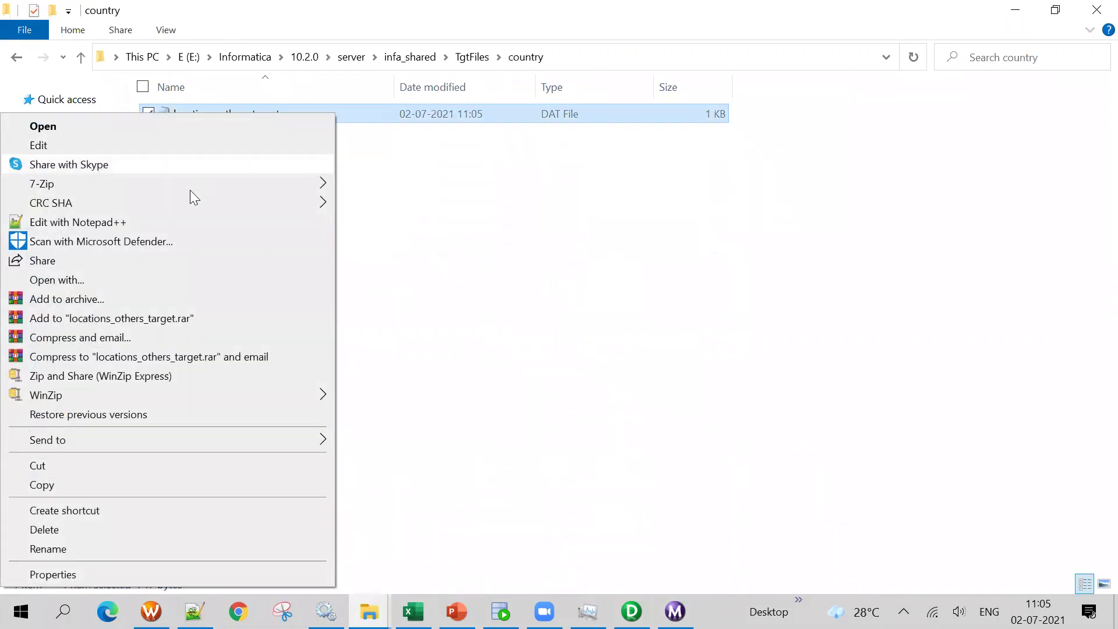
click(178, 220)
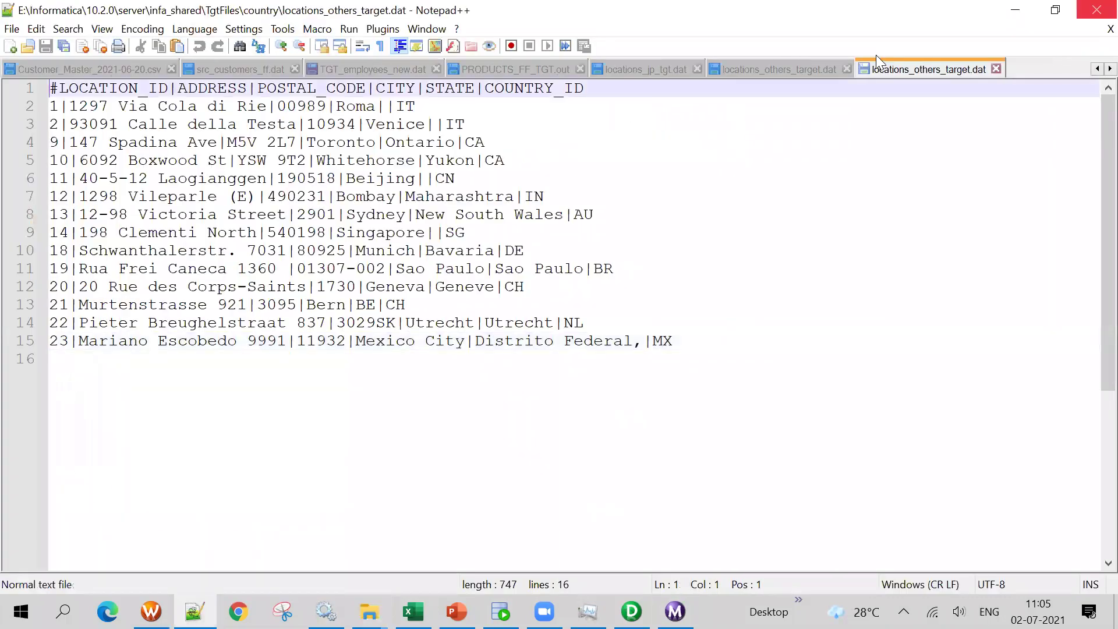
click(1015, 10)
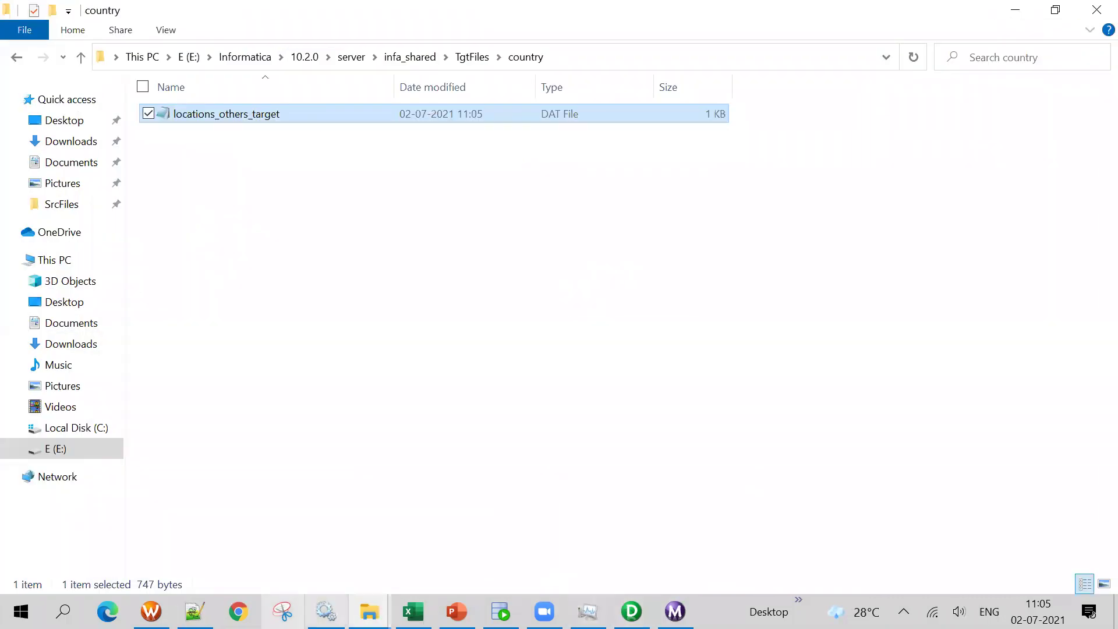
click(151, 612)
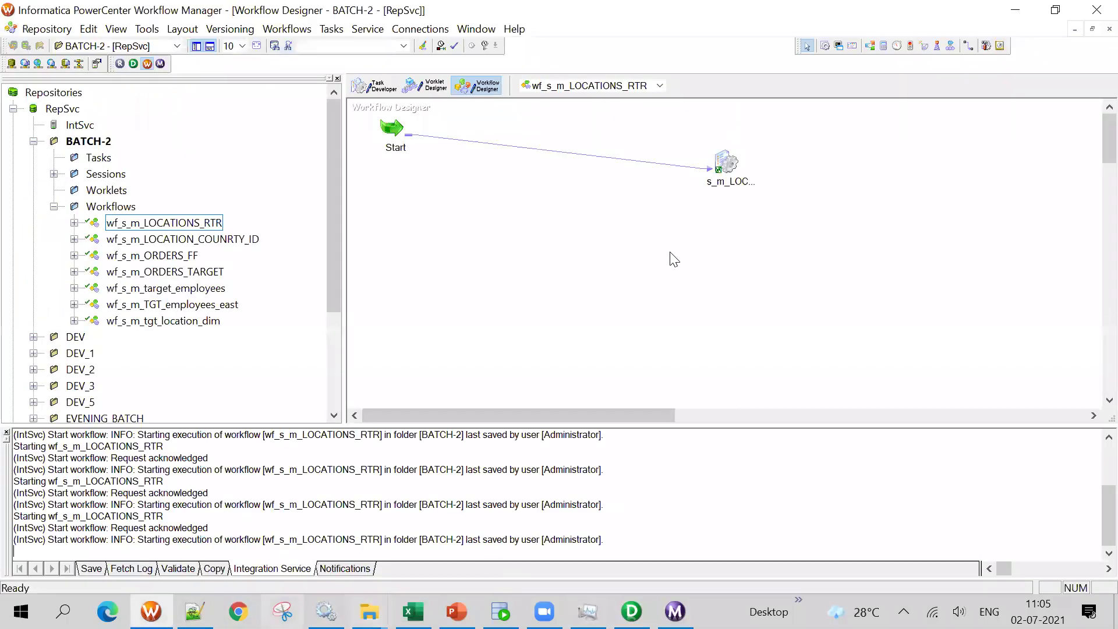
Open the s_m_LOCATIONS_RTR session's Mapping tab and inspect LOCATIONS_JP_TGT's output file directory
click(377, 92)
double_click(428, 163)
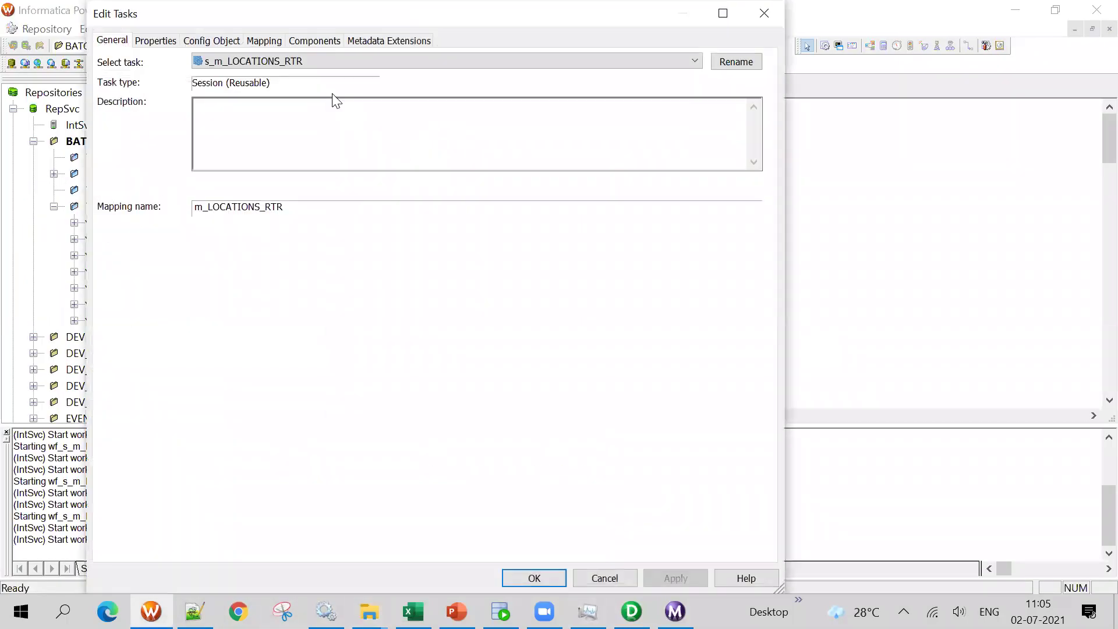
click(264, 40)
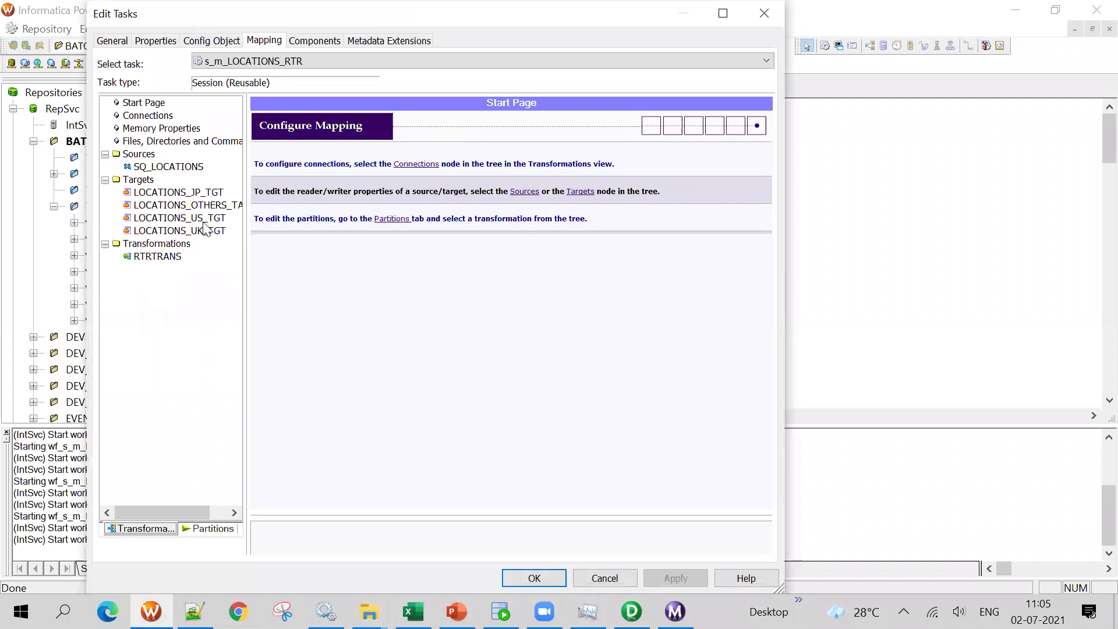
click(175, 192)
scroll(564, 477, down, 2)
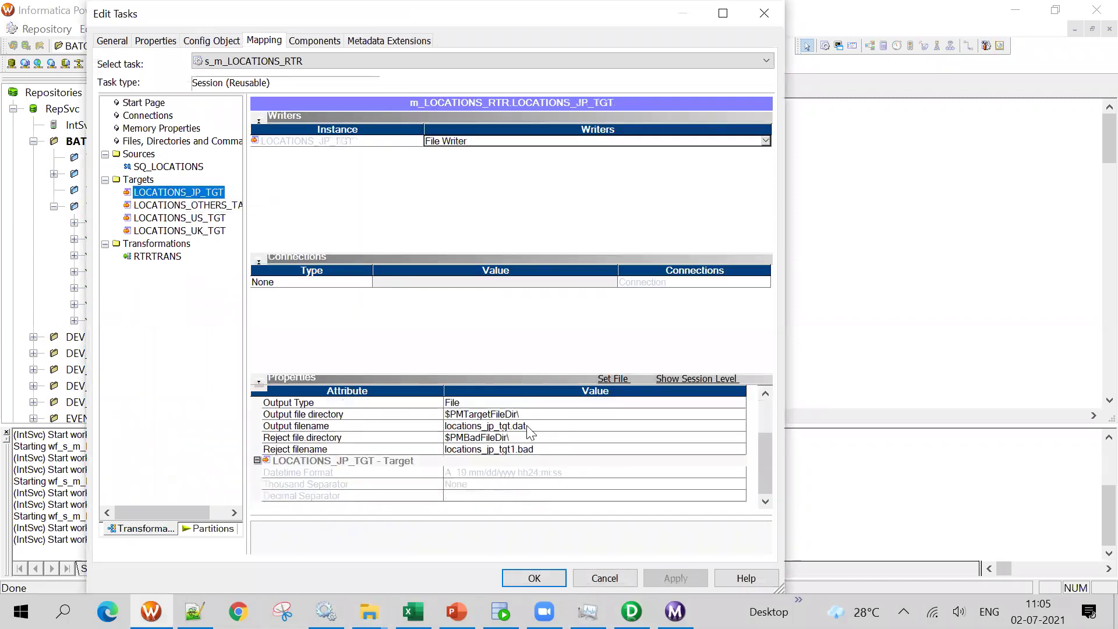
click(531, 415)
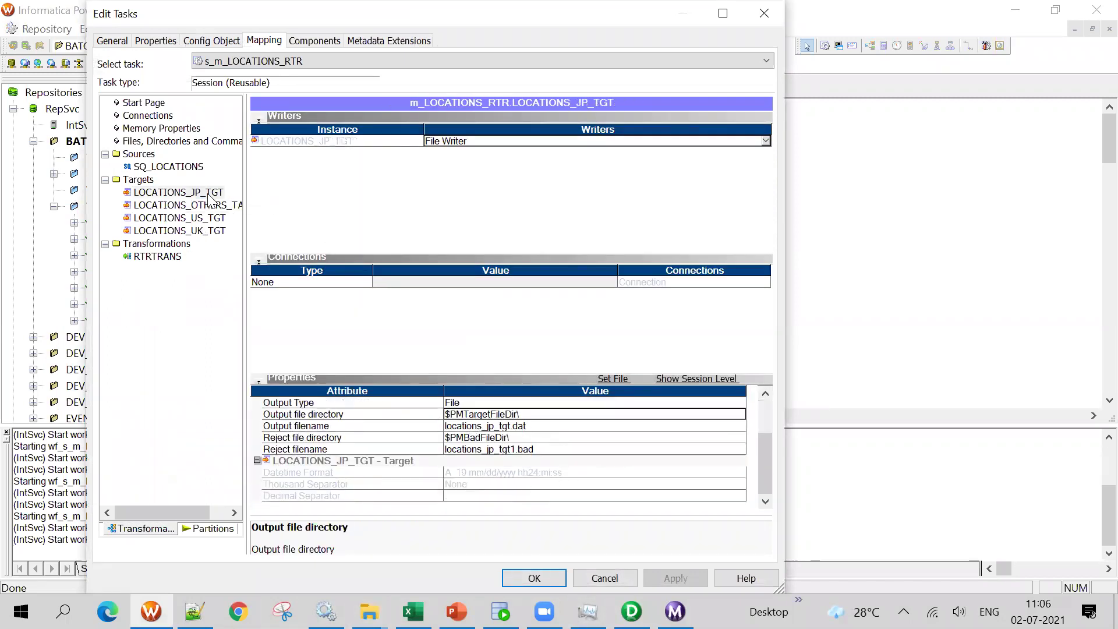
Inspect LOCATIONS_OTHERS_TARGET's output directory, highlighting the country subfolder in its path
click(192, 205)
scroll(469, 460, down, 2)
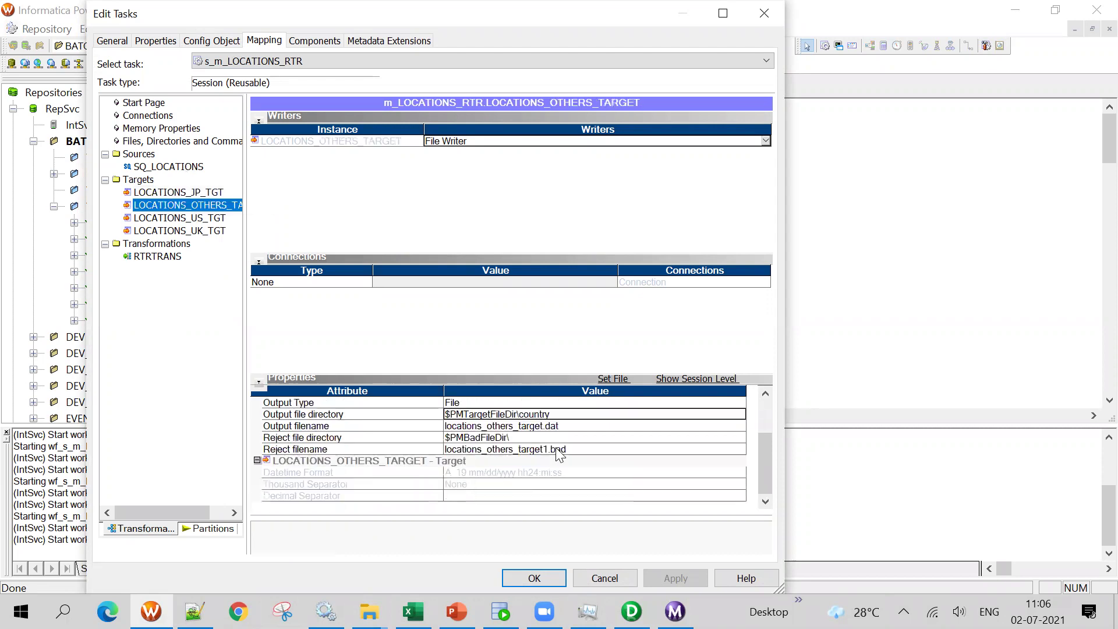
click(542, 414)
drag(519, 414, 569, 418)
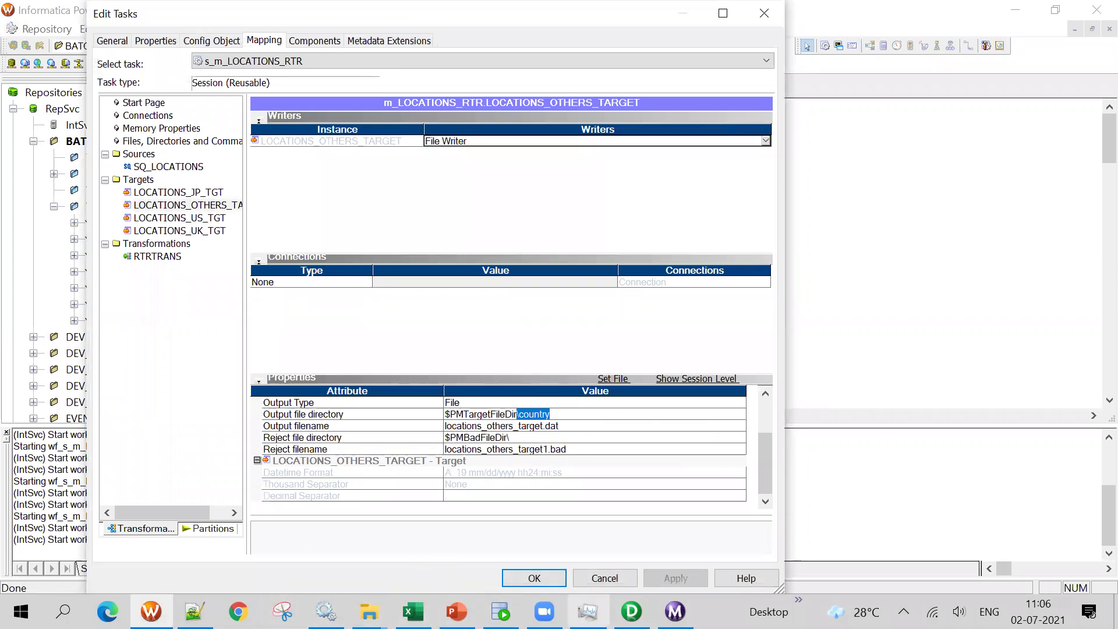
After viewing the target connections slide, inspect LOCATIONS_US_TGT's relational writer and reject file directory
click(457, 611)
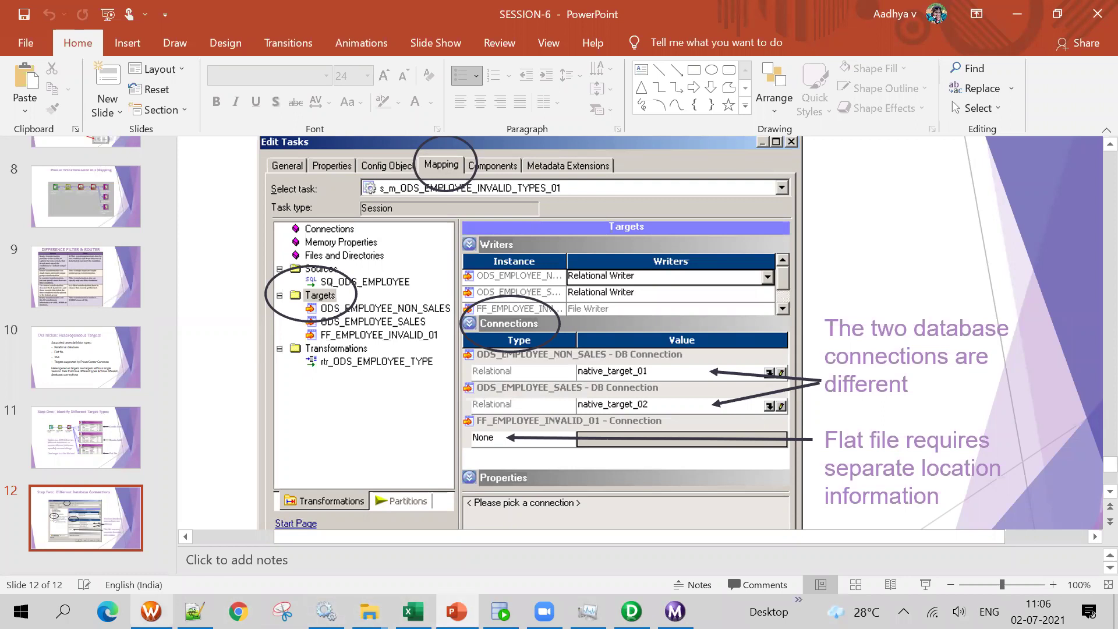
click(151, 611)
click(183, 219)
click(505, 451)
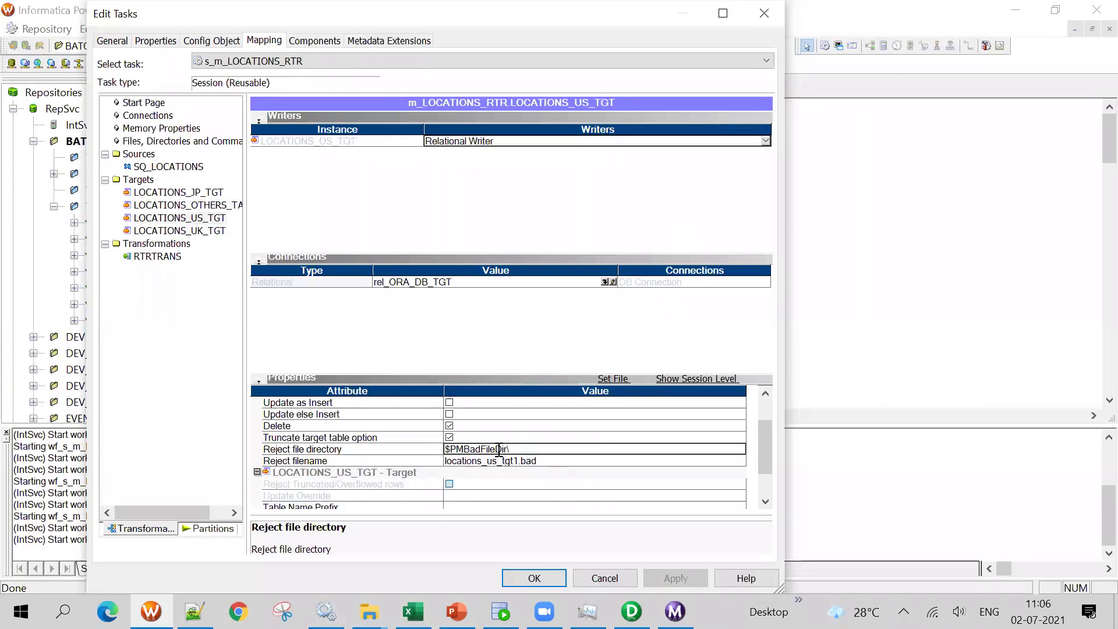
drag(510, 452, 426, 444)
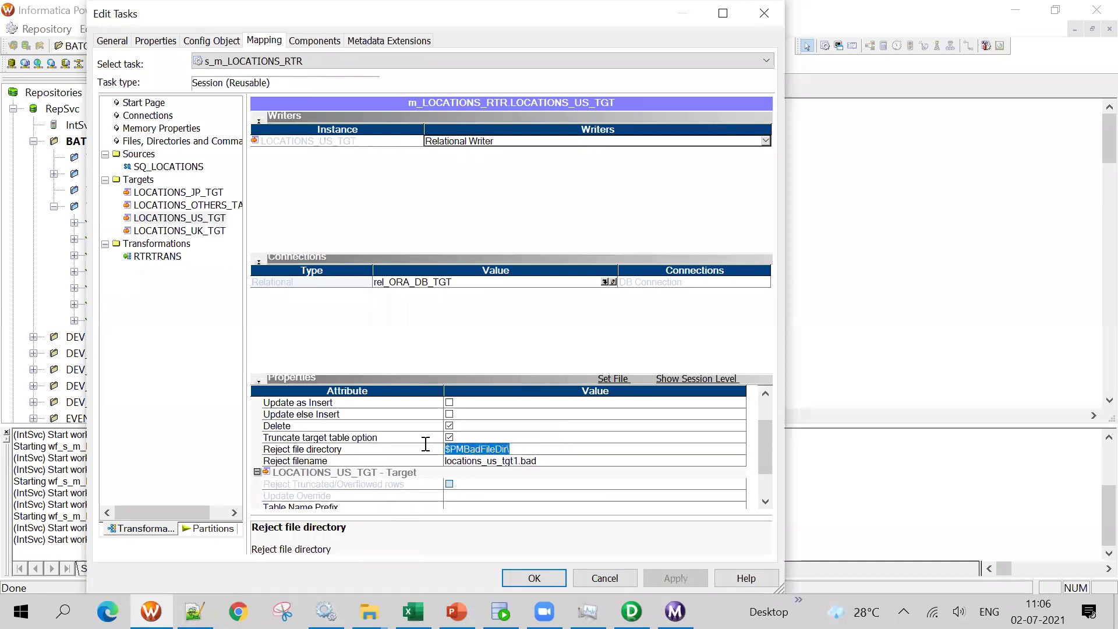
click(516, 450)
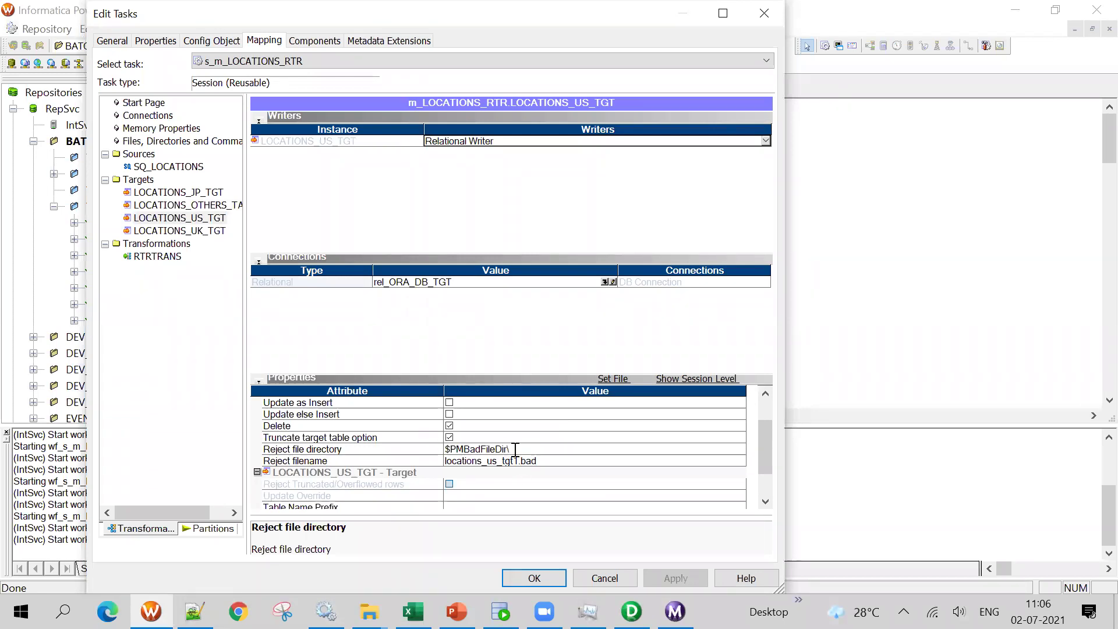
drag(516, 449, 413, 447)
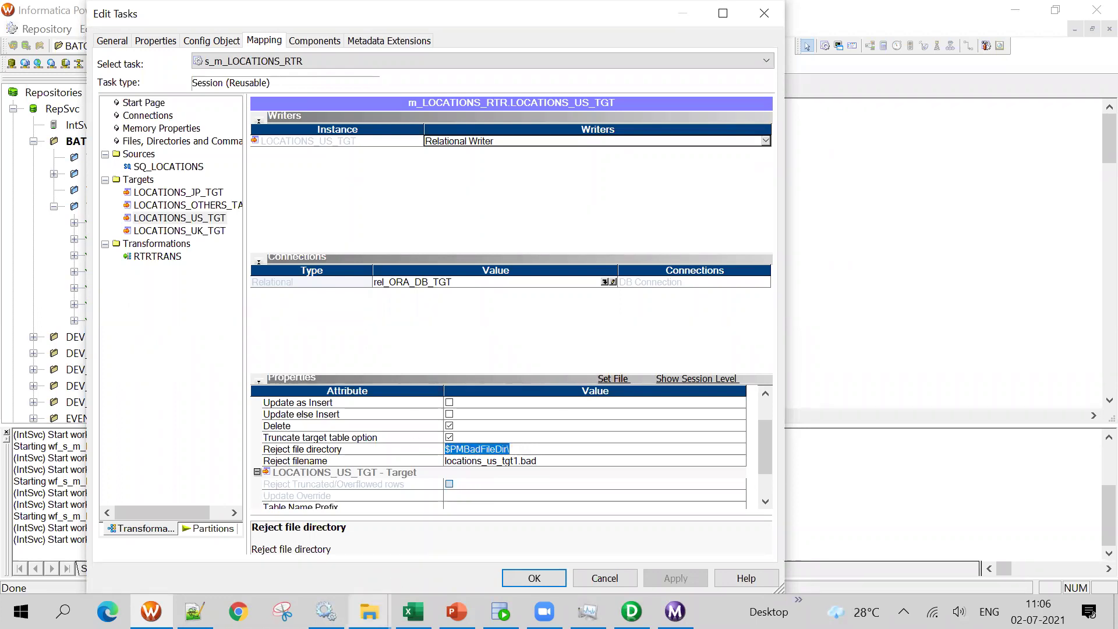
click(512, 444)
drag(521, 451, 417, 473)
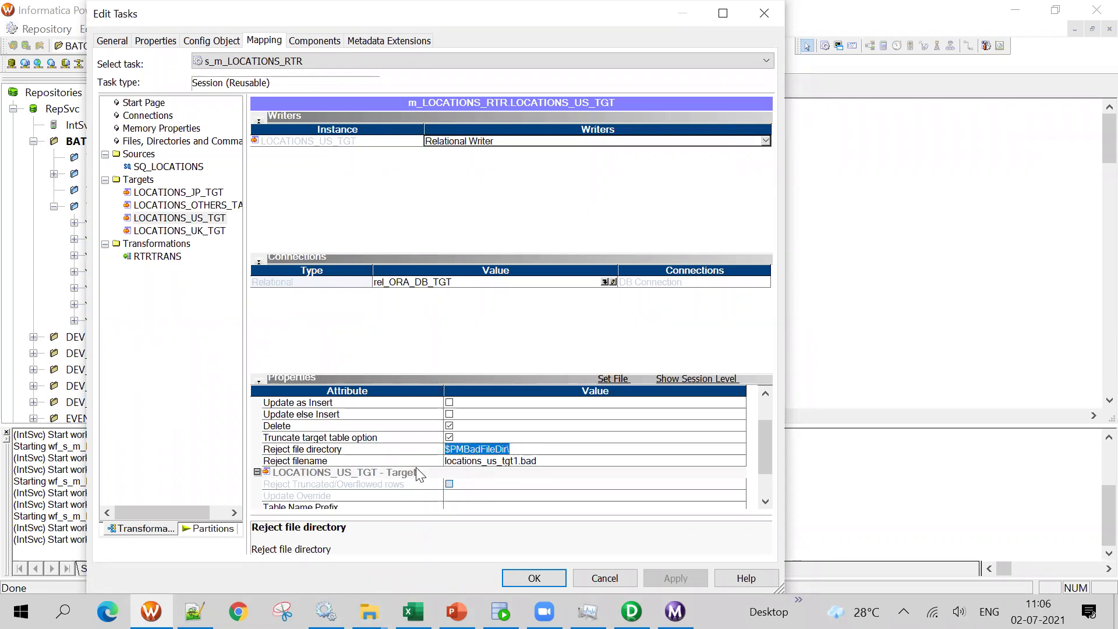
click(539, 461)
click(533, 451)
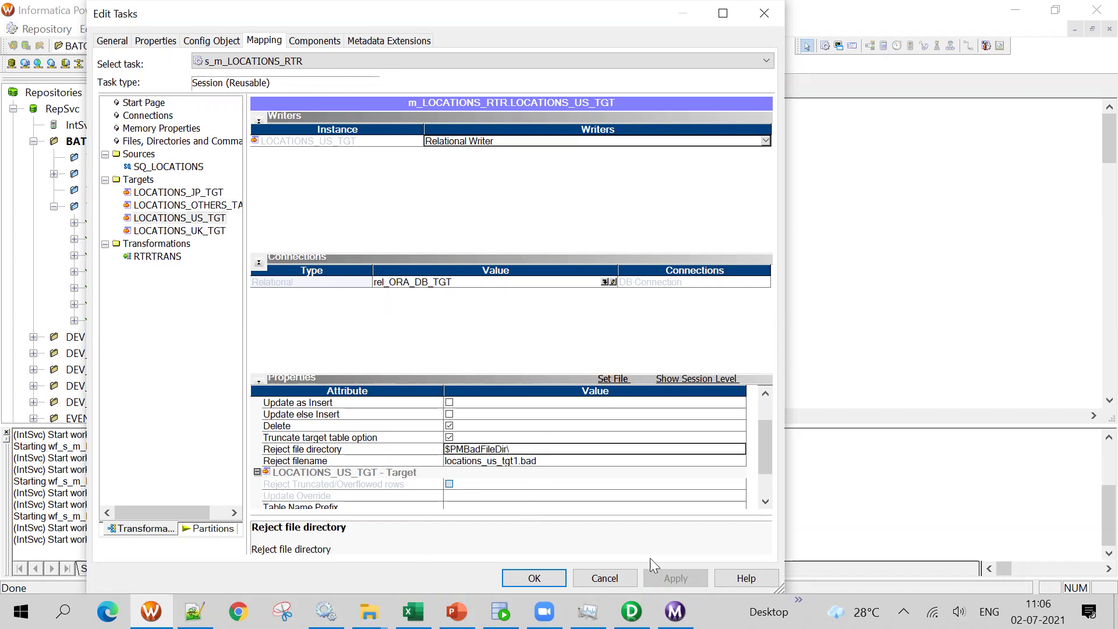
click(557, 462)
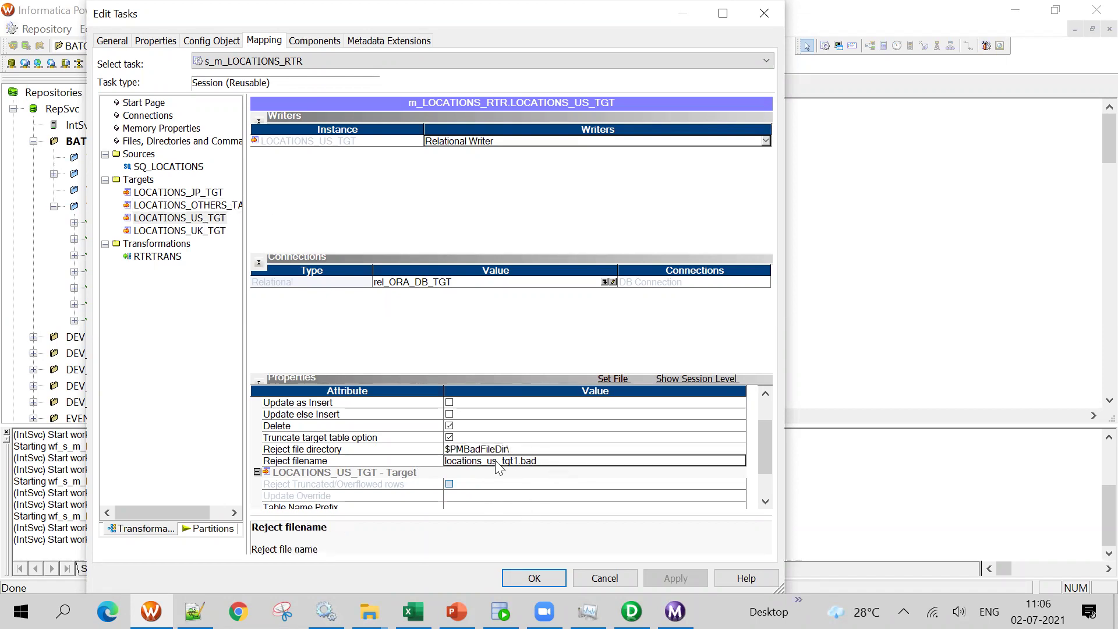
click(515, 451)
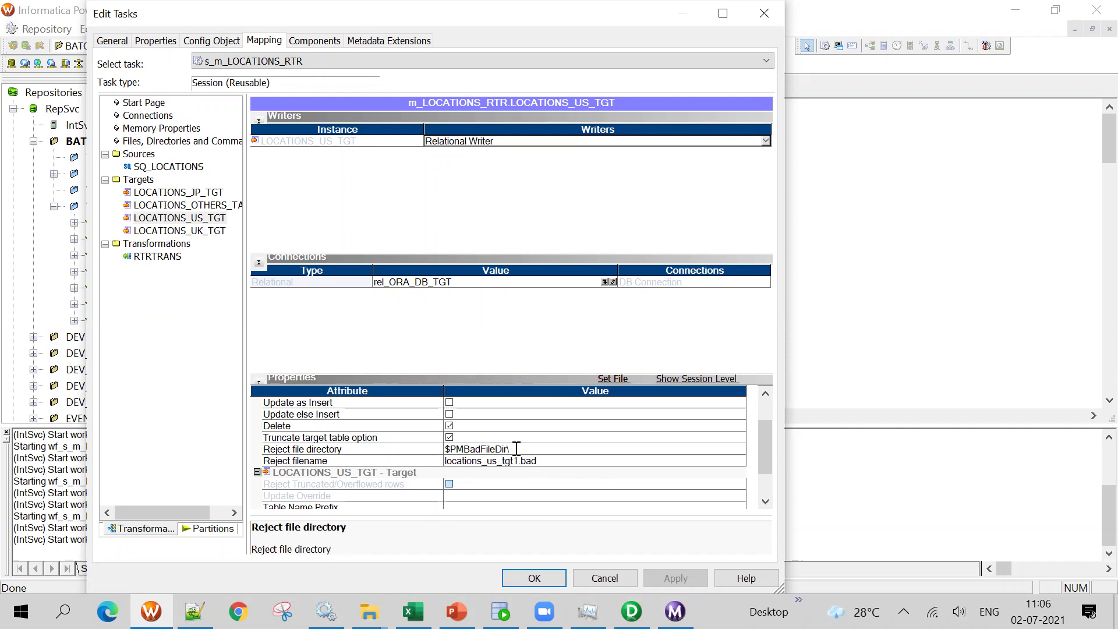
click(546, 462)
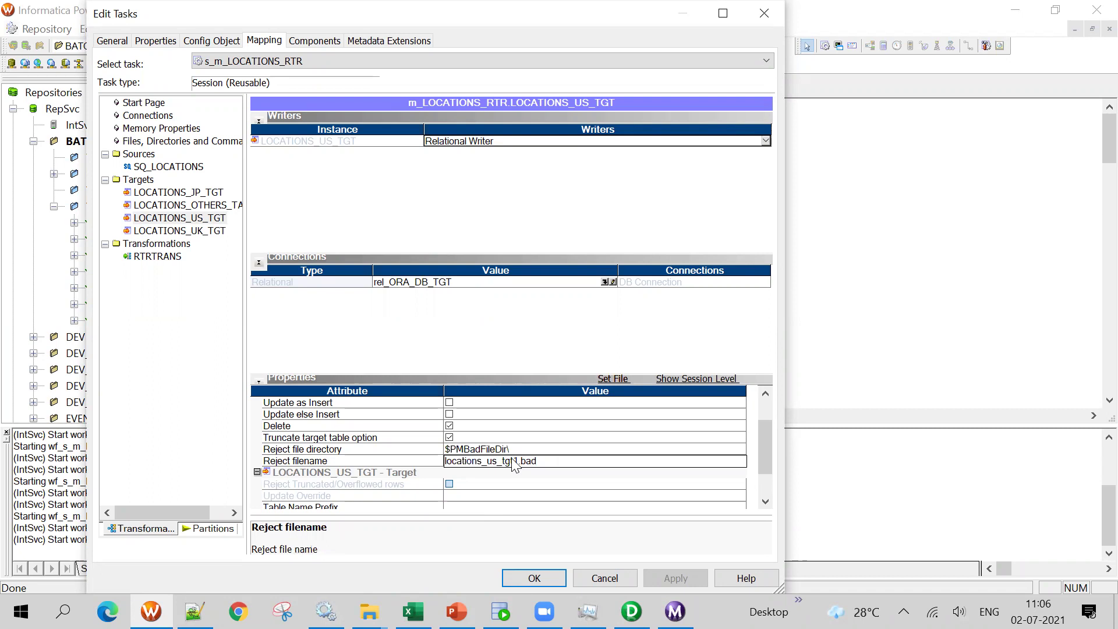
click(519, 449)
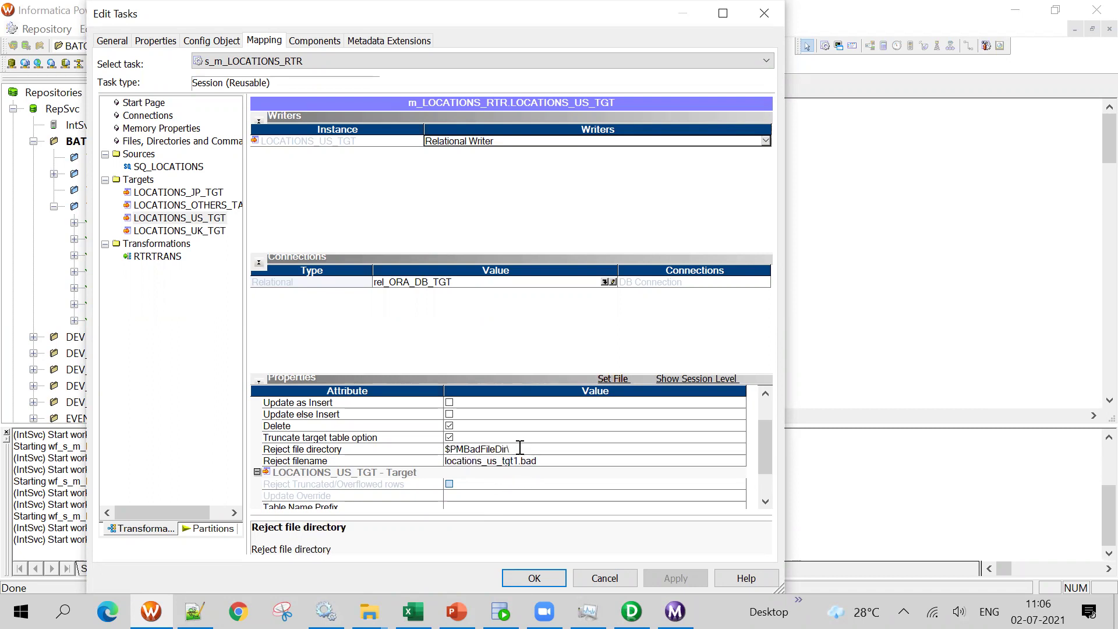
drag(534, 449, 450, 445)
click(557, 461)
click(512, 449)
click(440, 449)
mouse_move(369, 612)
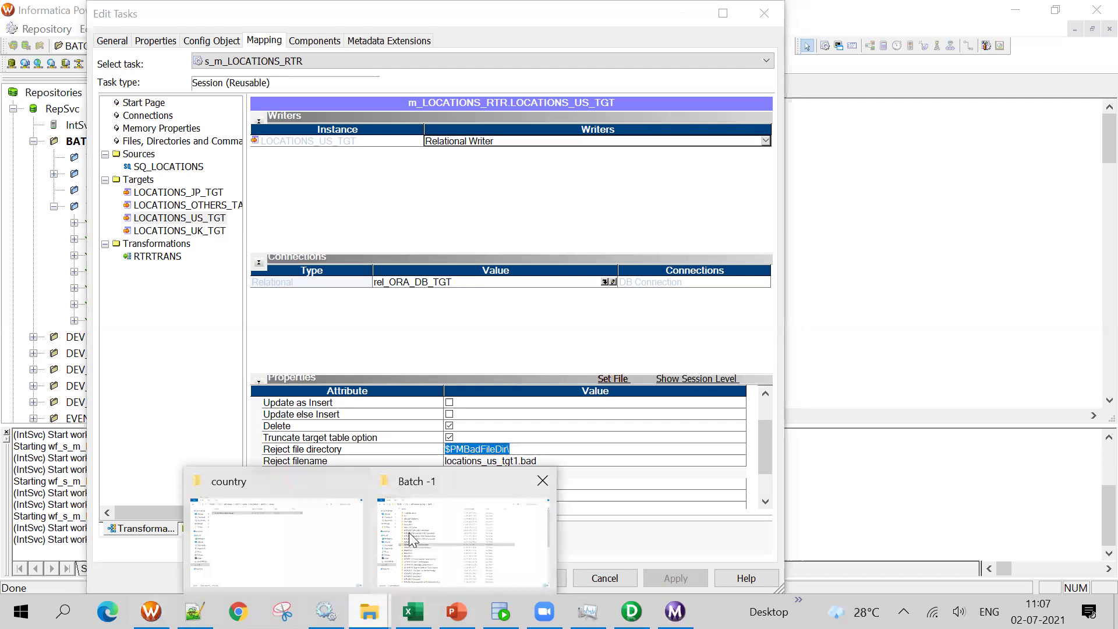
Browse infa_shared\BadFiles and scroll through the .bad reject files, including locations_jp_tgt1.bad
click(437, 529)
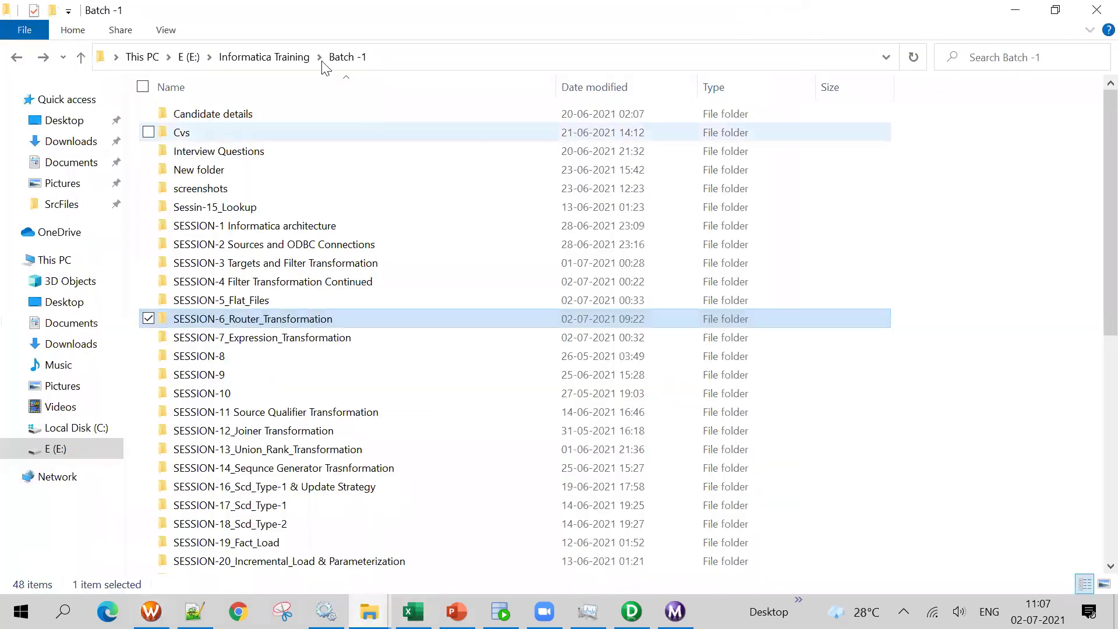
click(293, 58)
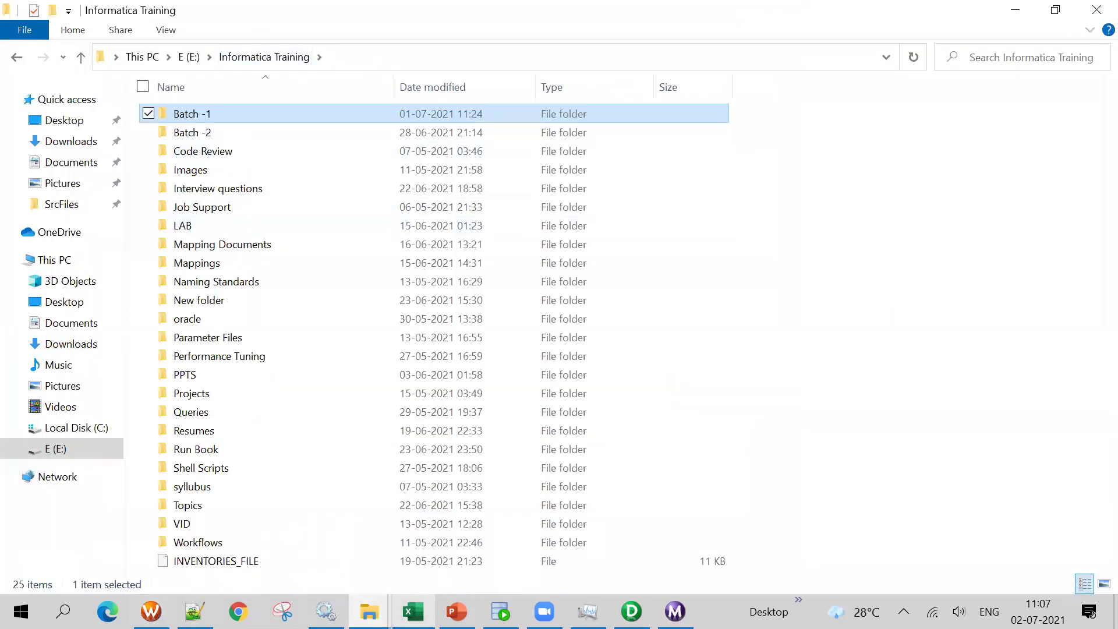
mouse_move(369, 611)
click(305, 537)
click(410, 57)
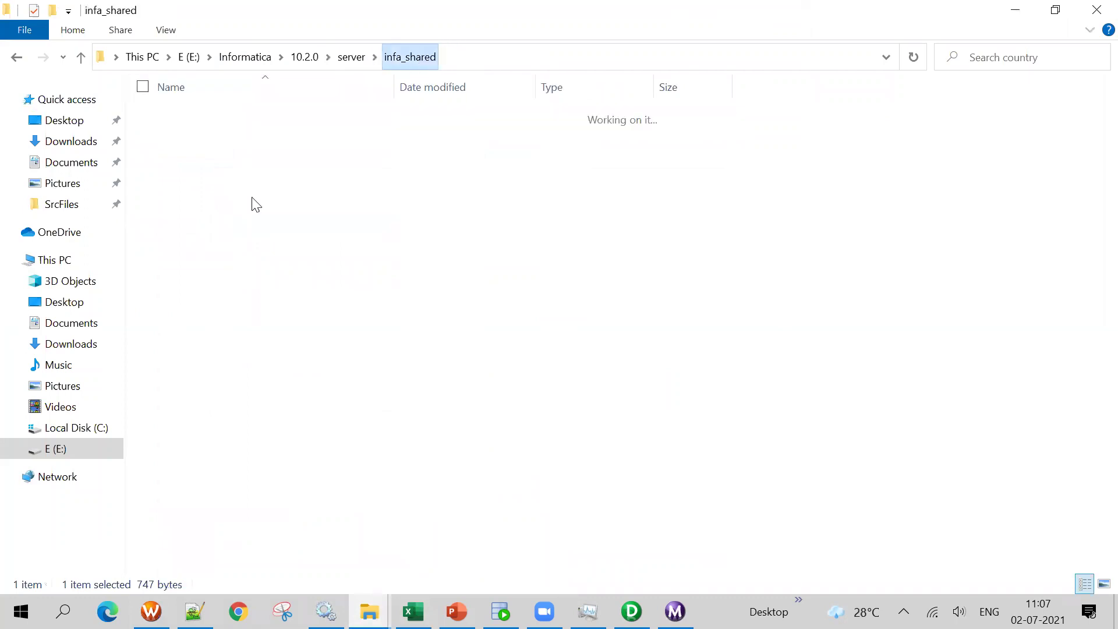
double_click(206, 150)
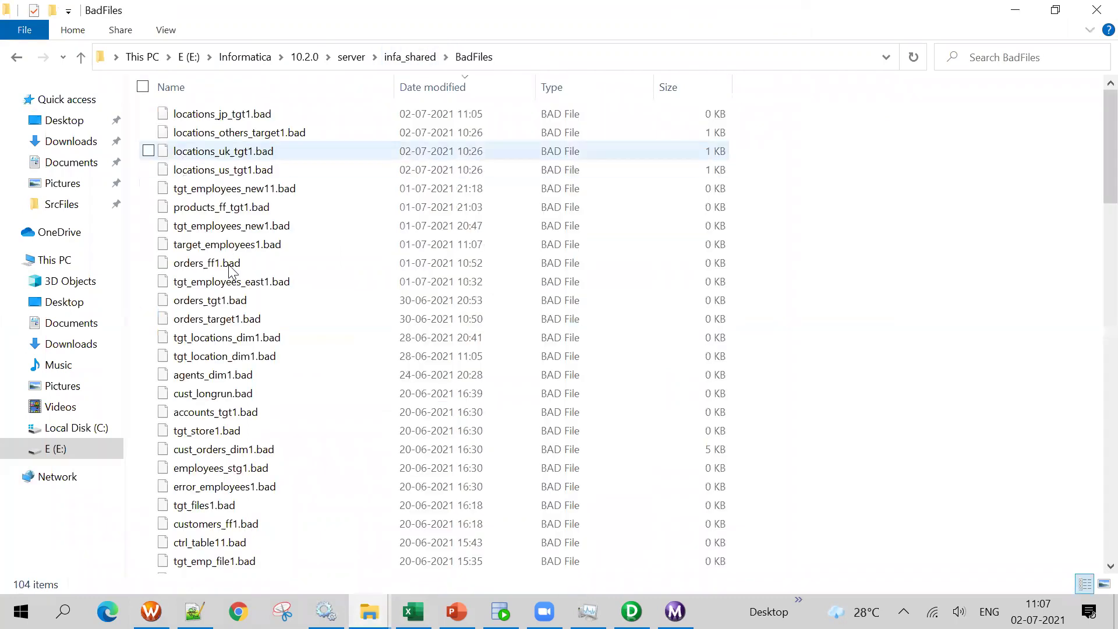
scroll(245, 341, down, 20)
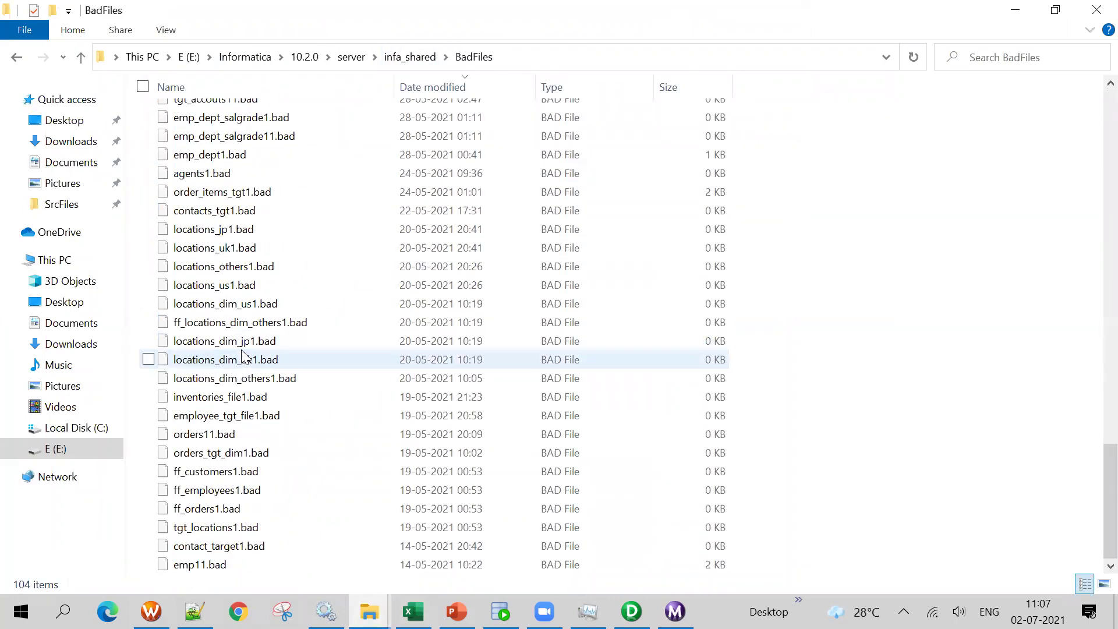
scroll(262, 344, up, 20)
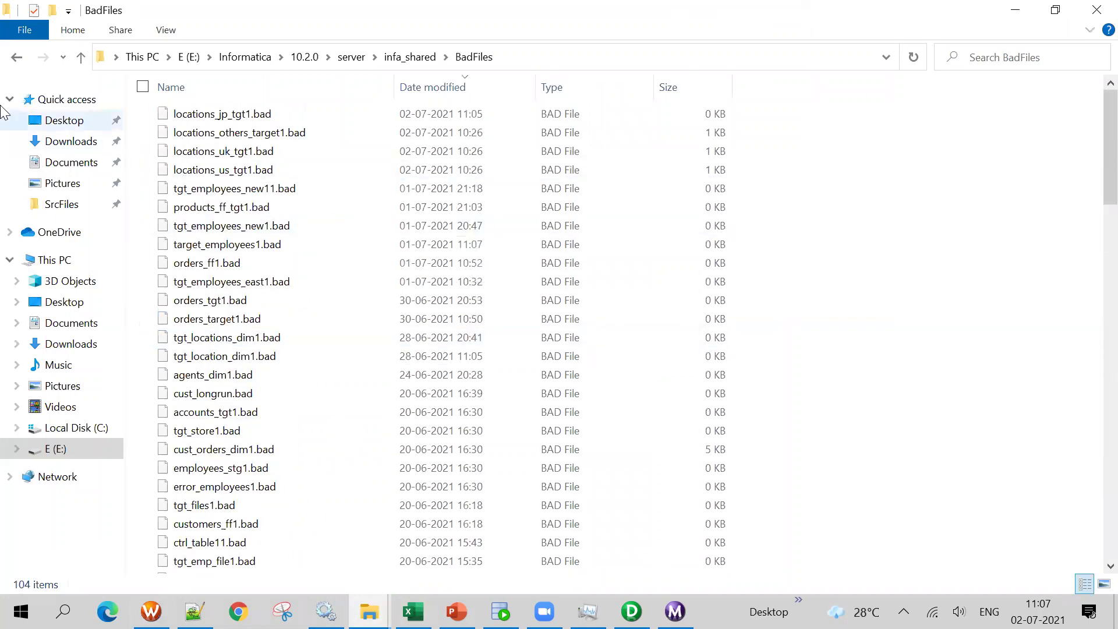
Return to Informatica Training, view the m_LOCATIONS_RTR mapping, then show PowerPoint's first agenda slide
click(17, 56)
key(alt+Left)
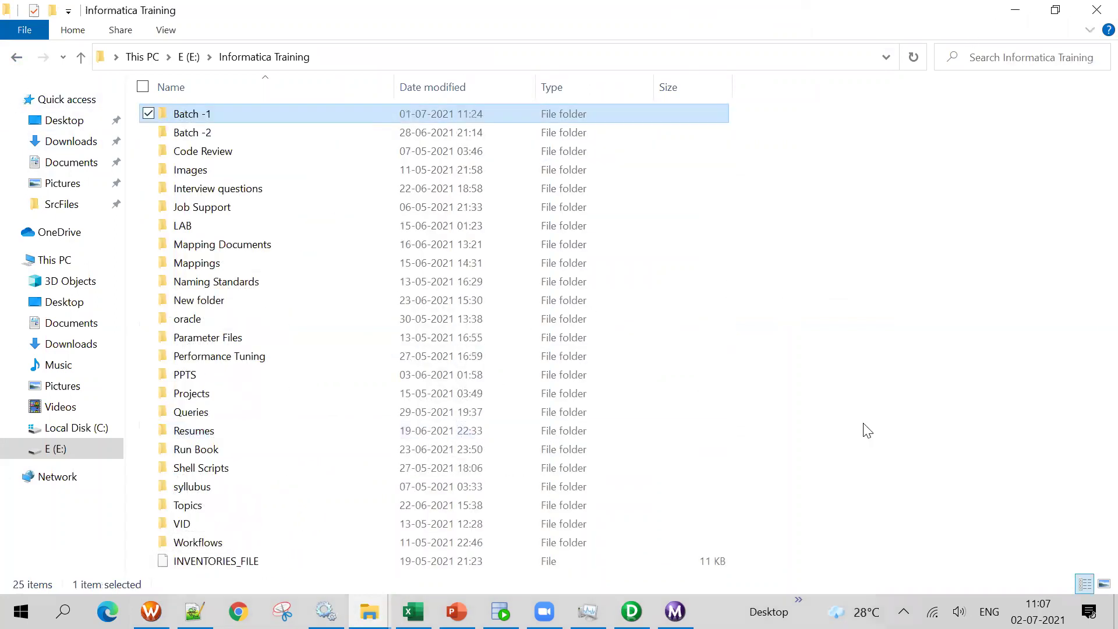
click(631, 612)
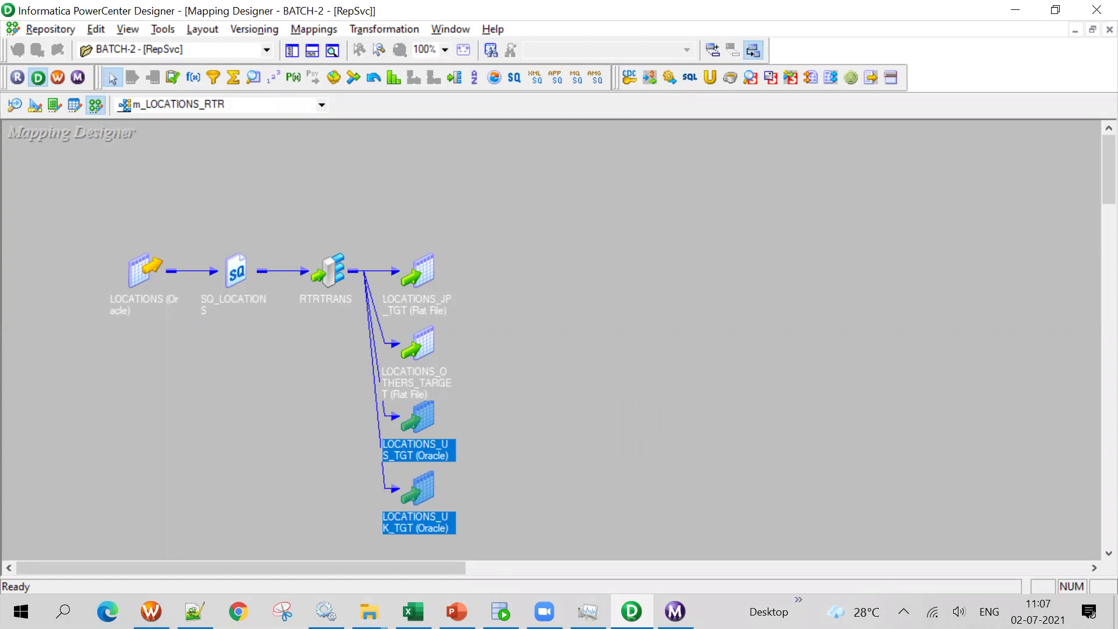
key(alt+Tab)
scroll(69, 498, up, 5)
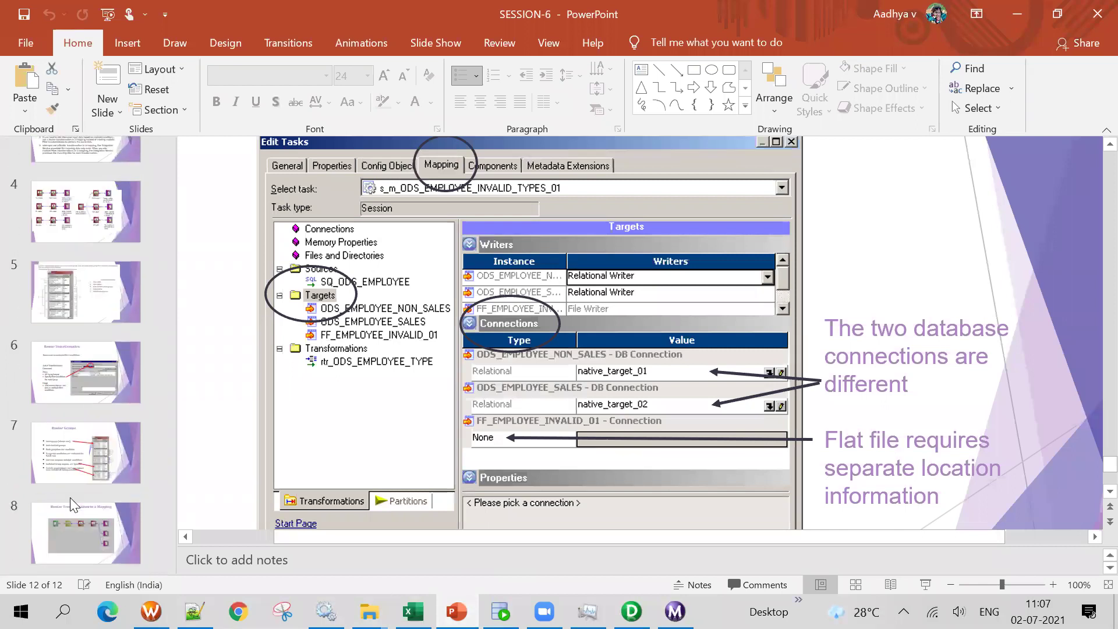
click(107, 185)
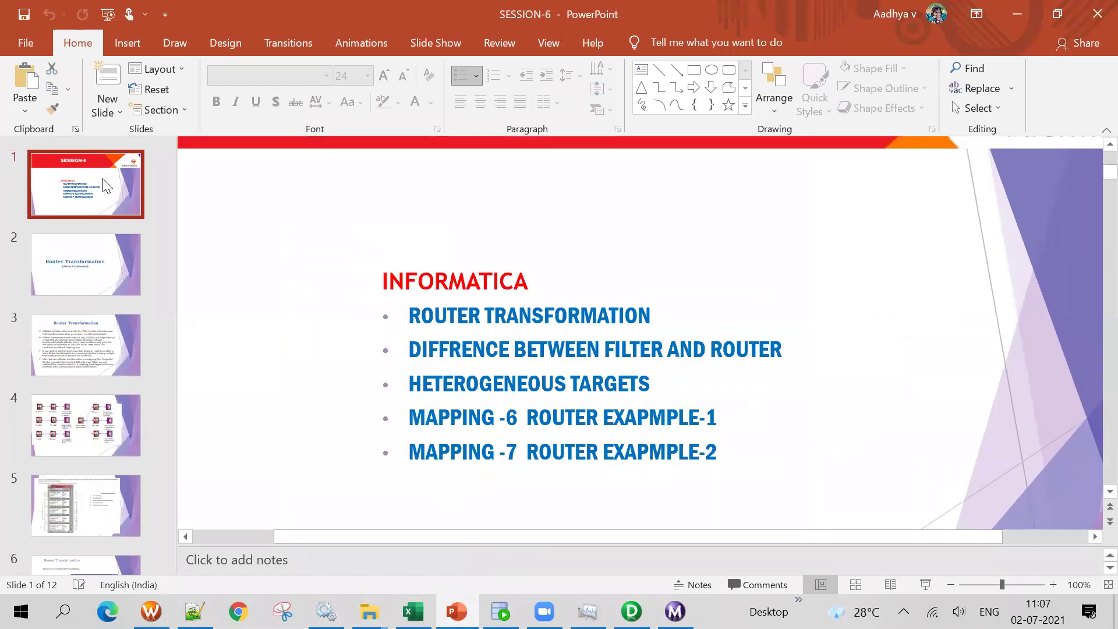
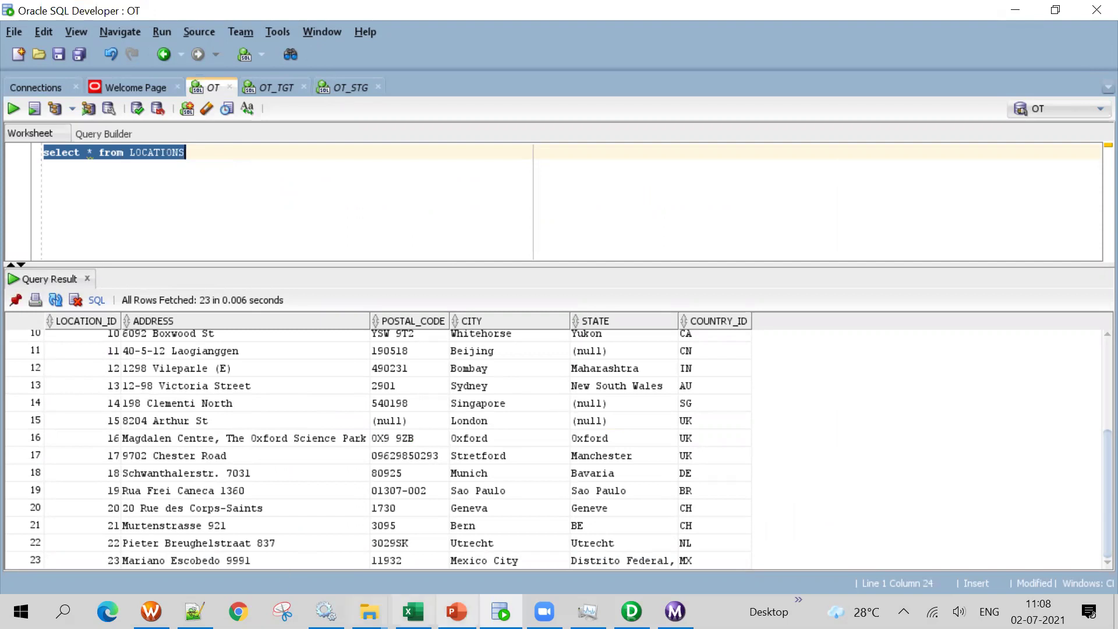
Bring up the Excel mapping document and highlight the connection and target details in A3:E9
click(413, 611)
click(641, 364)
drag(82, 213, 708, 322)
click(679, 372)
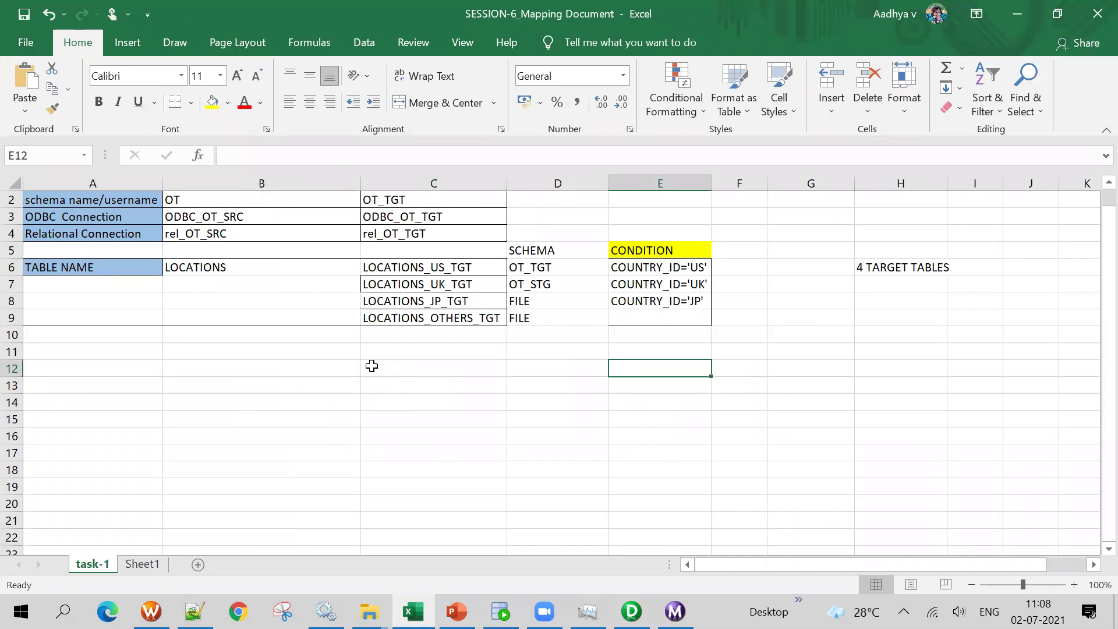
click(216, 264)
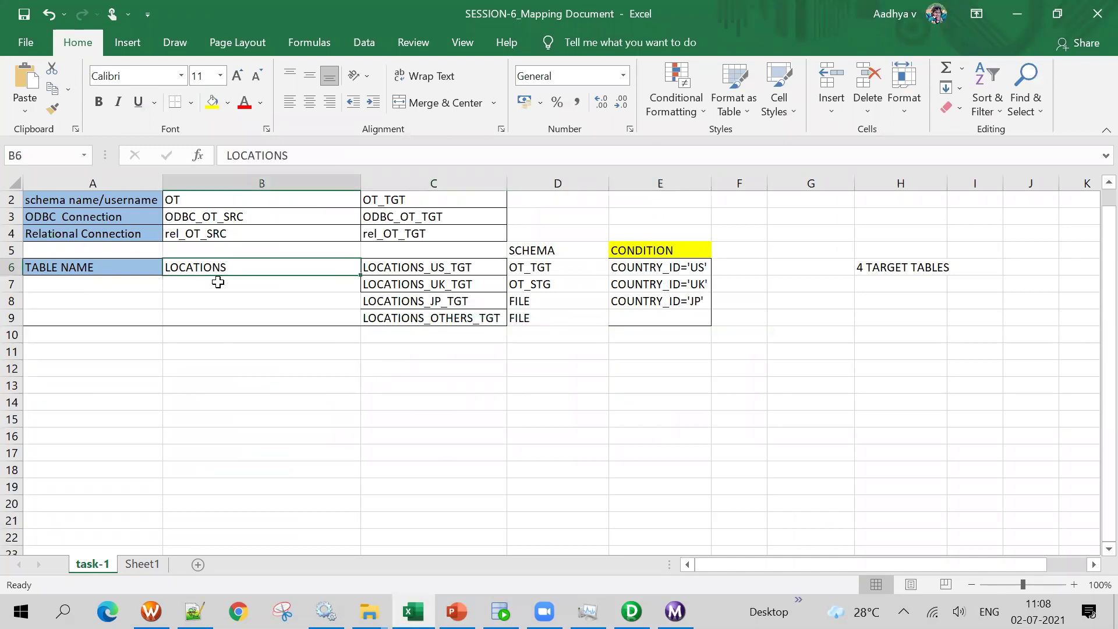
drag(439, 268, 440, 330)
click(501, 353)
drag(529, 267, 531, 335)
click(434, 402)
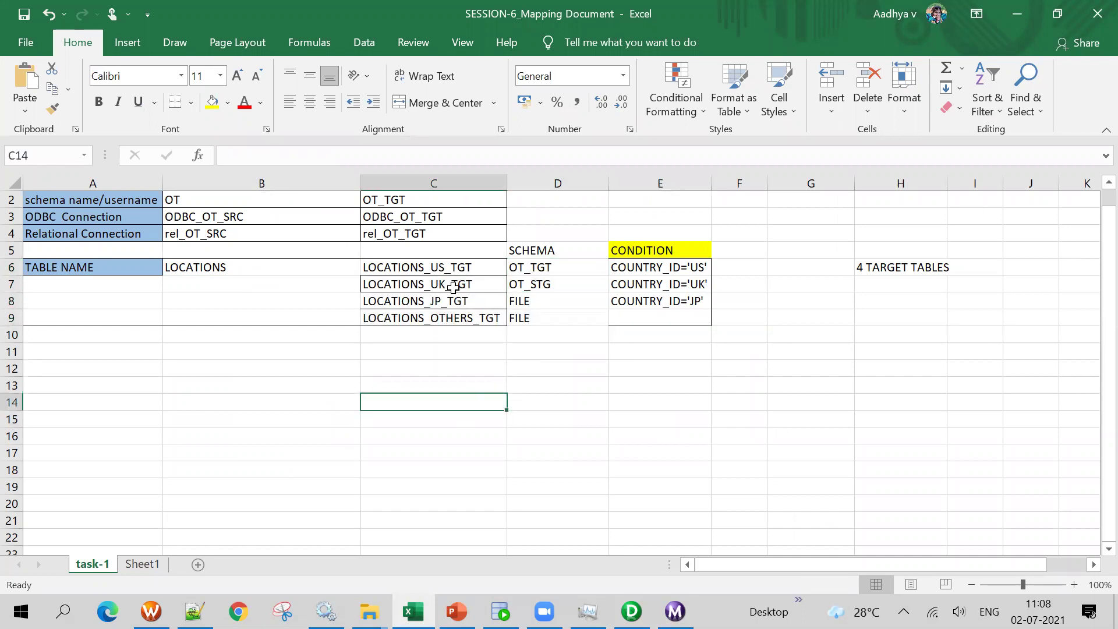
drag(433, 268, 449, 335)
click(663, 420)
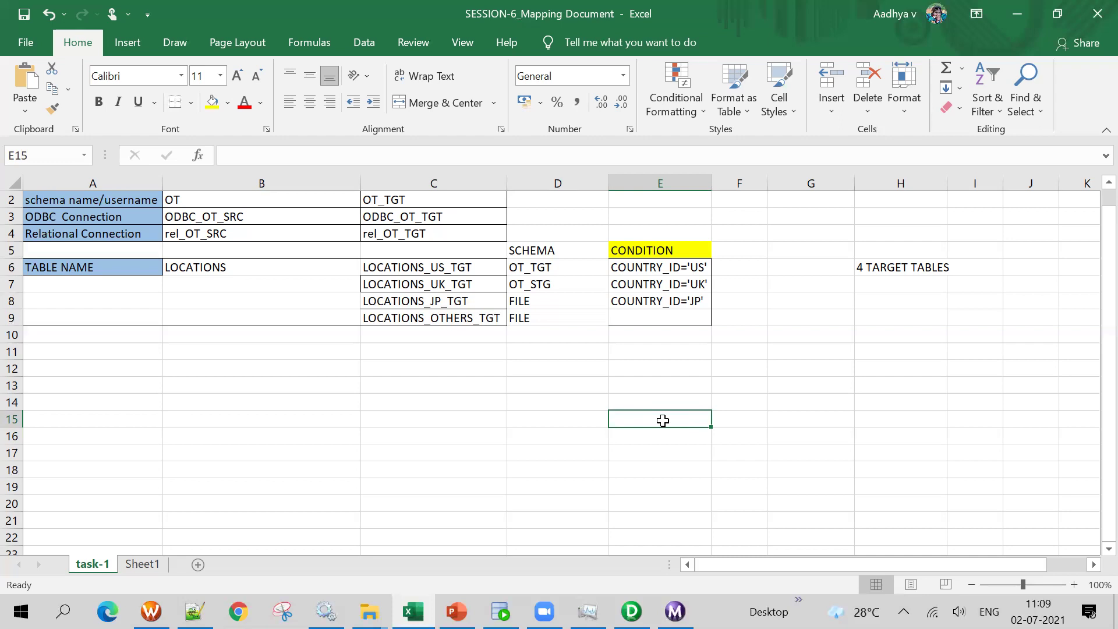
Enter 14 in E15 and 5 in F15, then briefly open and close Task Manager
text(14)
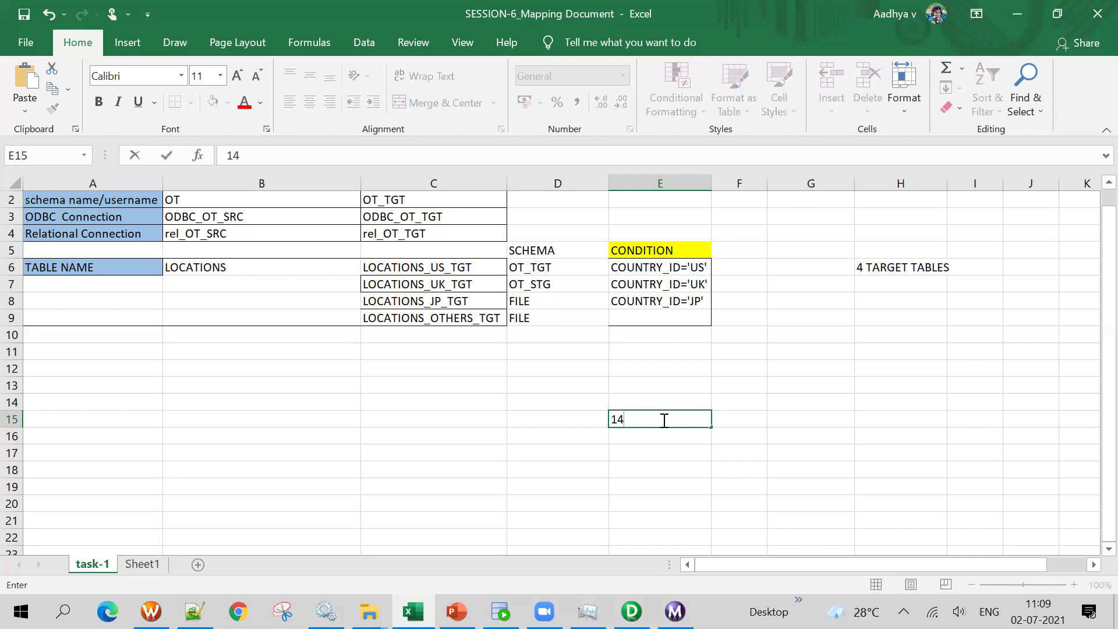
key(Tab)
text(5)
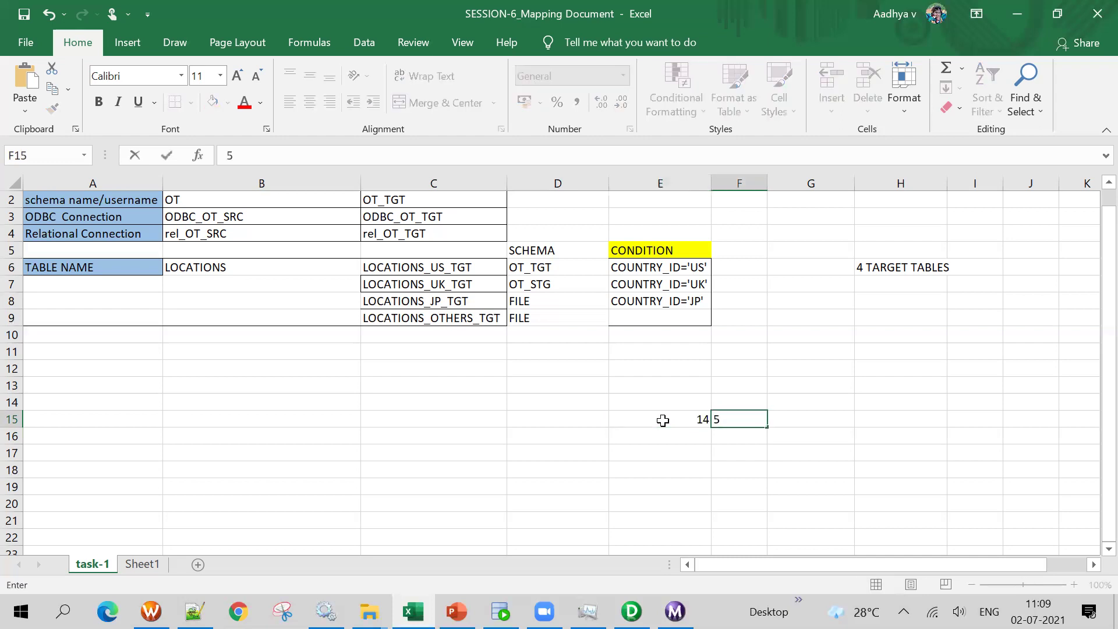
key(Tab)
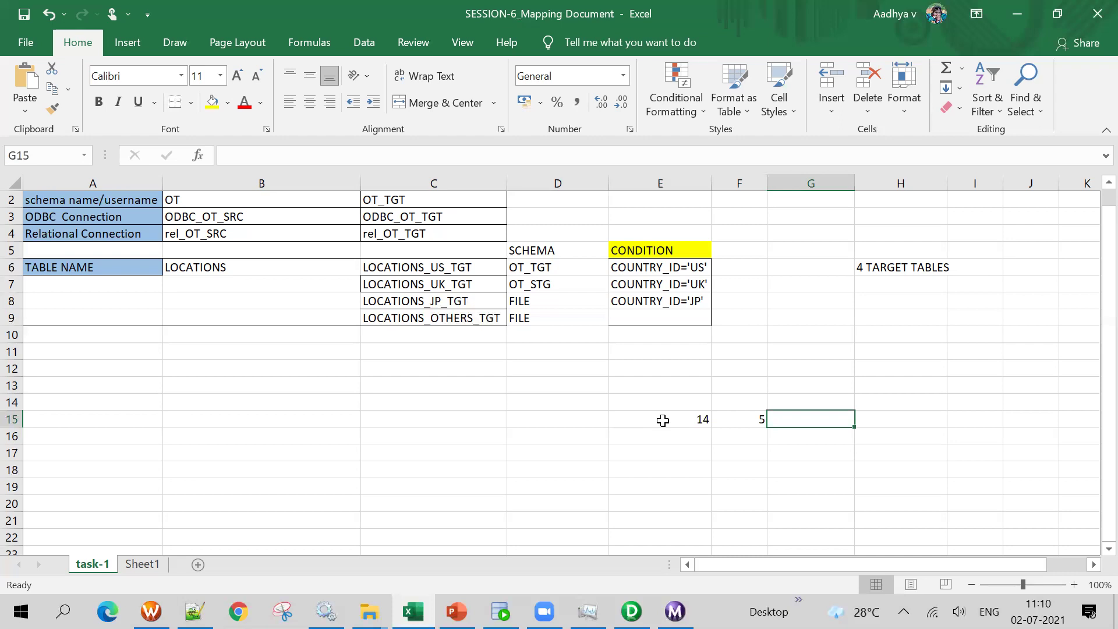
click(588, 611)
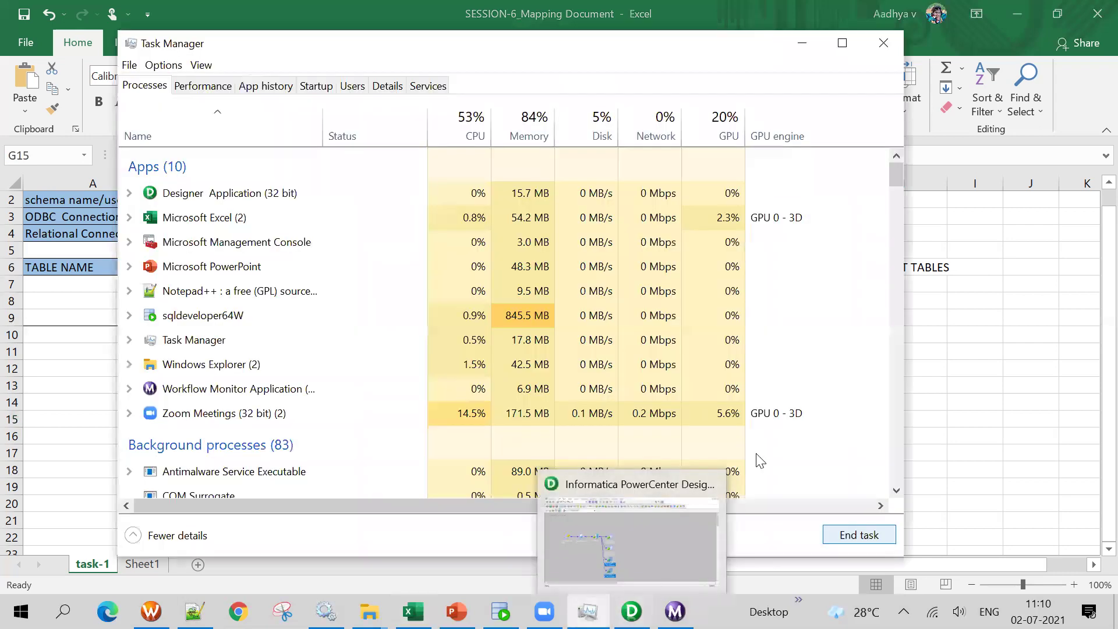
click(883, 43)
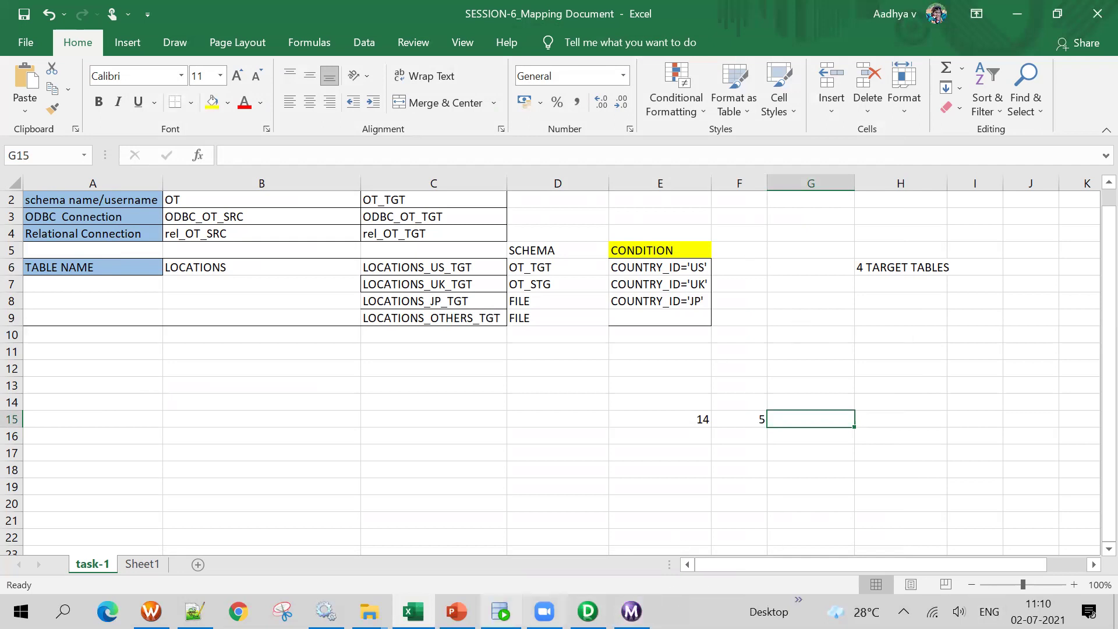
Move from the sheet through PowerCenter Designer to the infa_shared folder and open TgtFiles
click(606, 385)
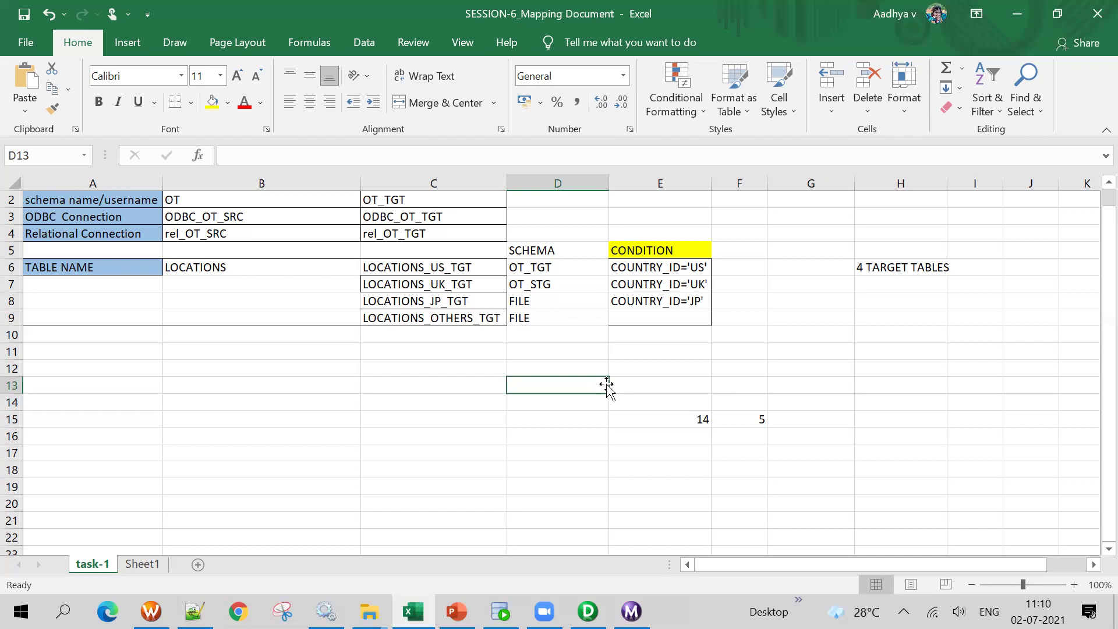
click(367, 362)
click(588, 612)
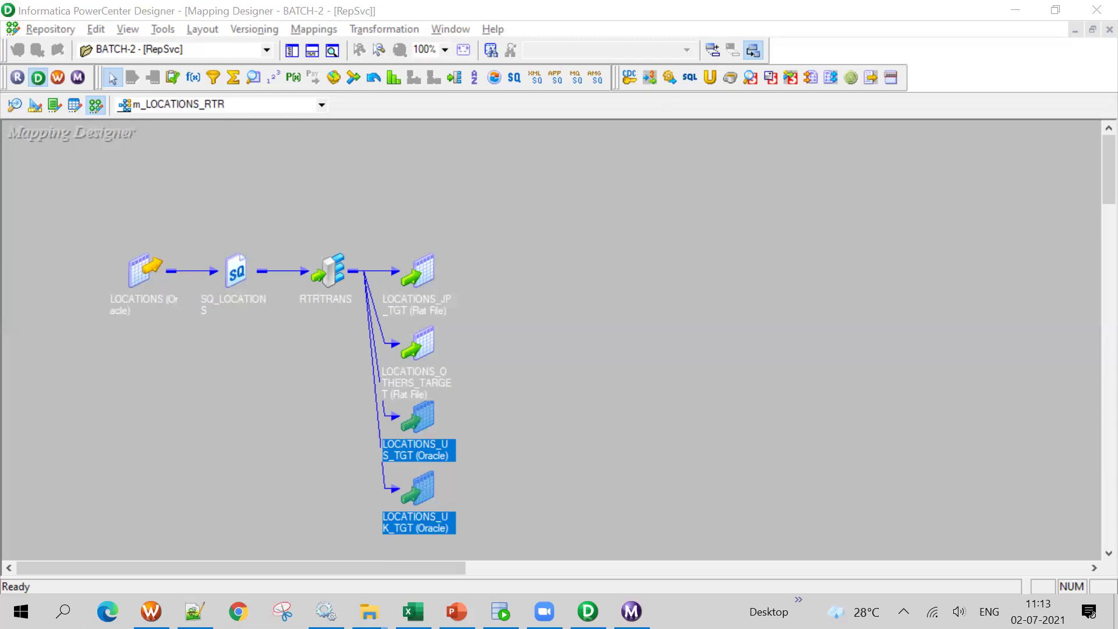
mouse_move(369, 611)
click(200, 520)
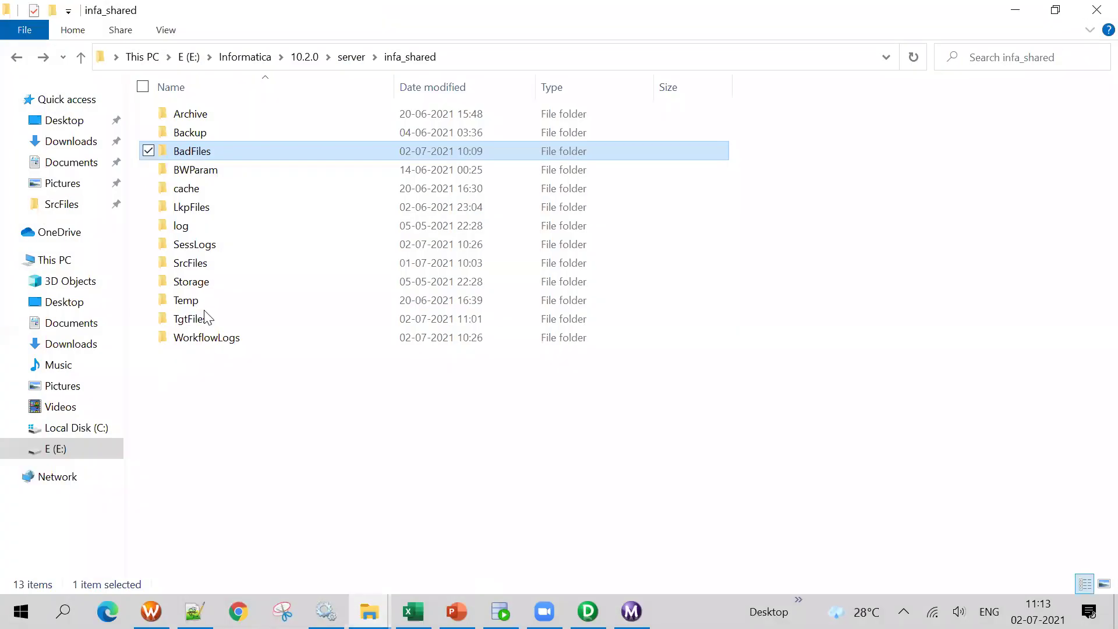
double_click(198, 319)
Create a new text document in TgtFiles, keeping the default name New Text Document
right_click(843, 375)
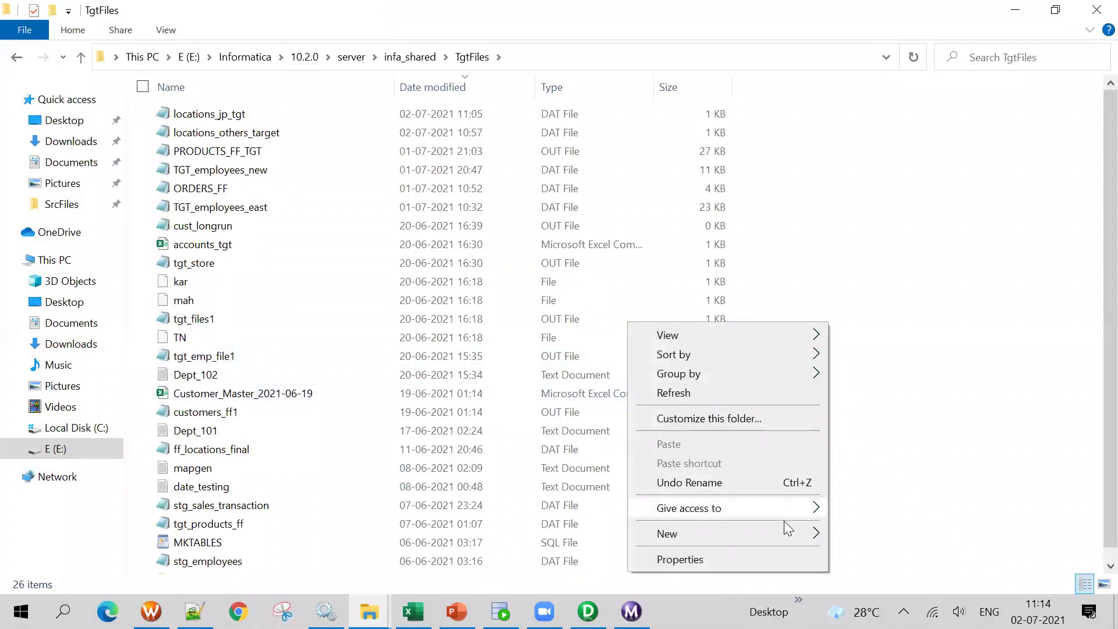
mouse_move(774, 533)
click(852, 495)
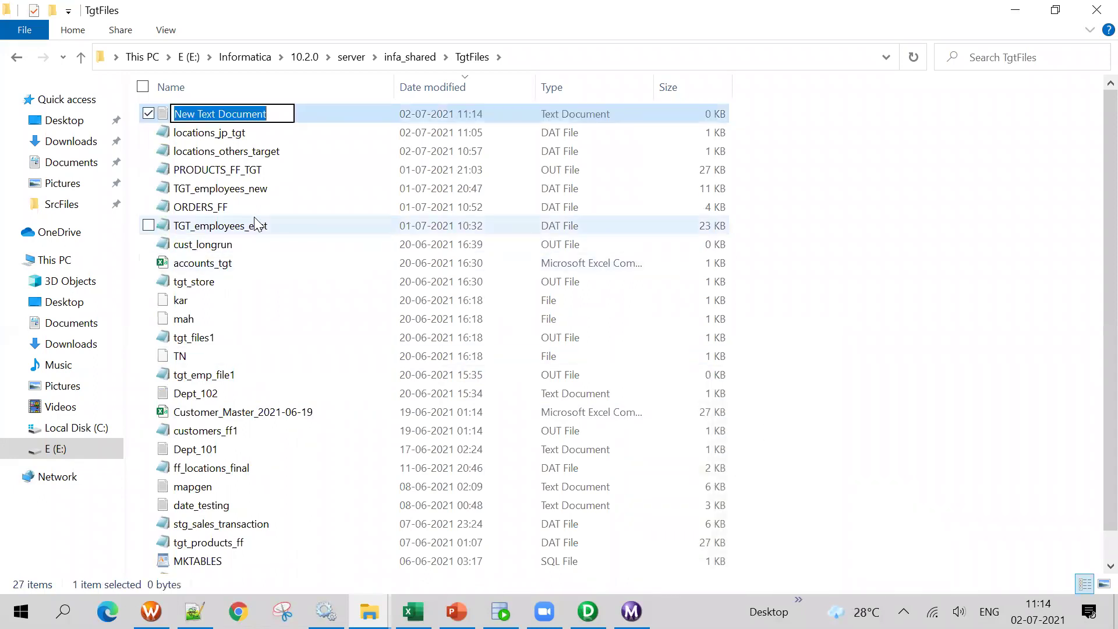
key(Return)
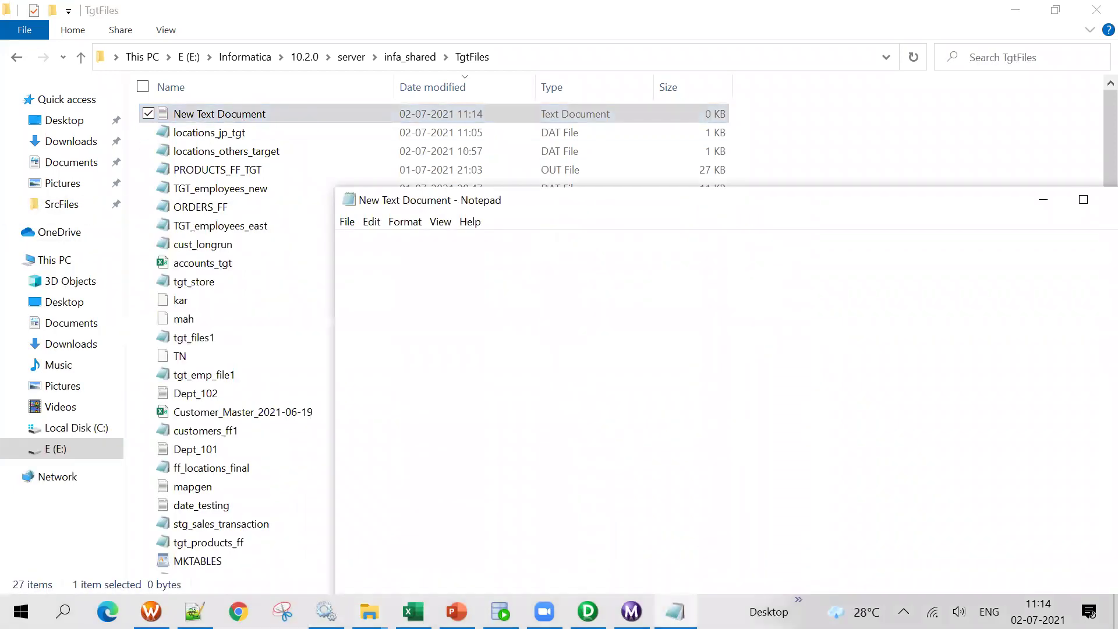
Type header empno|ename|salary|comm|depto and sample row 10|raj|1000|100|10, fixing typos
text(empno|ename|salary|)
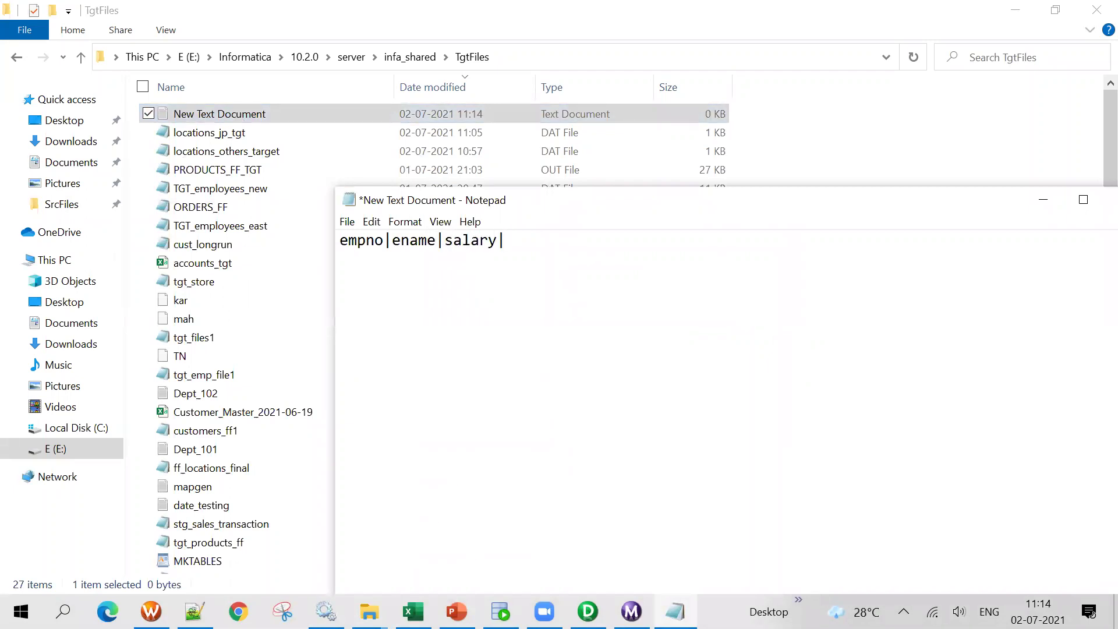
text(comm|depto)
key(Return)
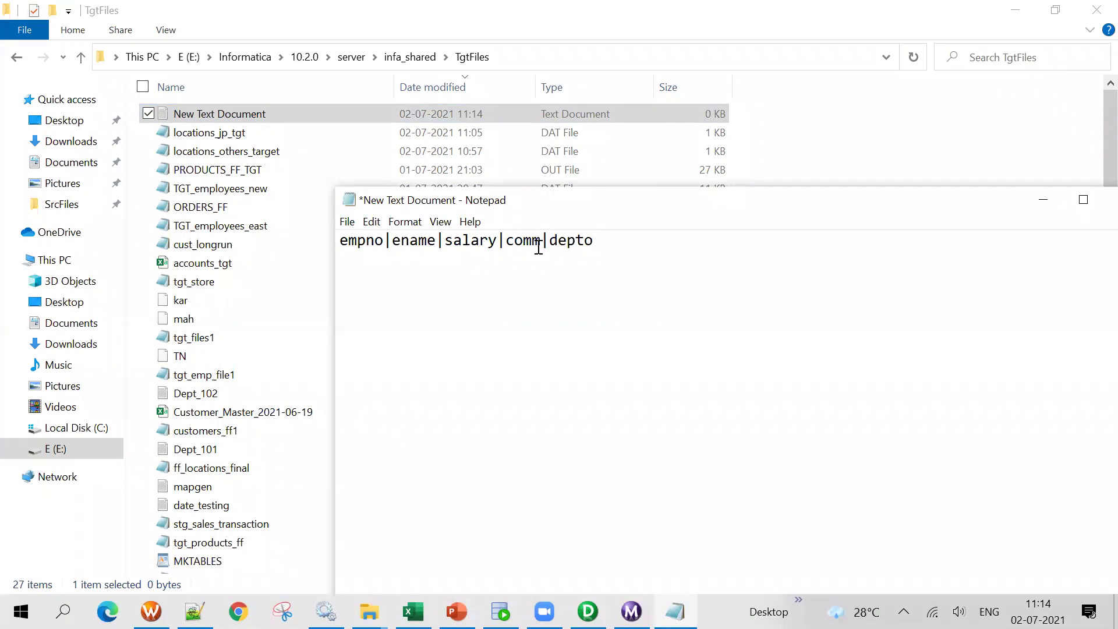
text(10|raj|1000|)
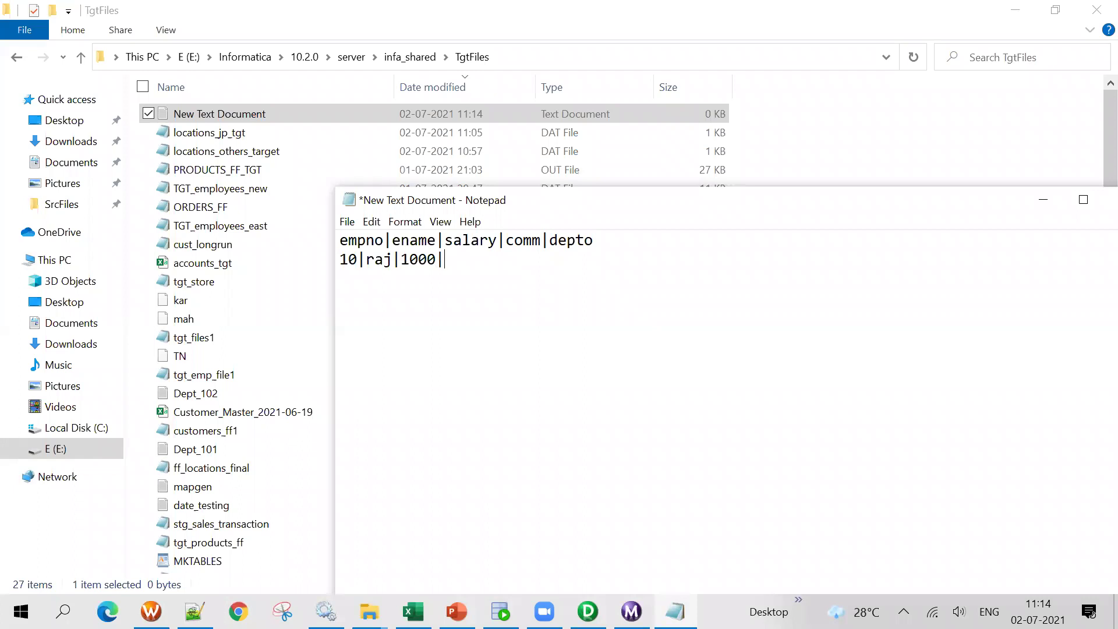
text(10)
text(.0)
key(BackSpace)
key(BackSpace)
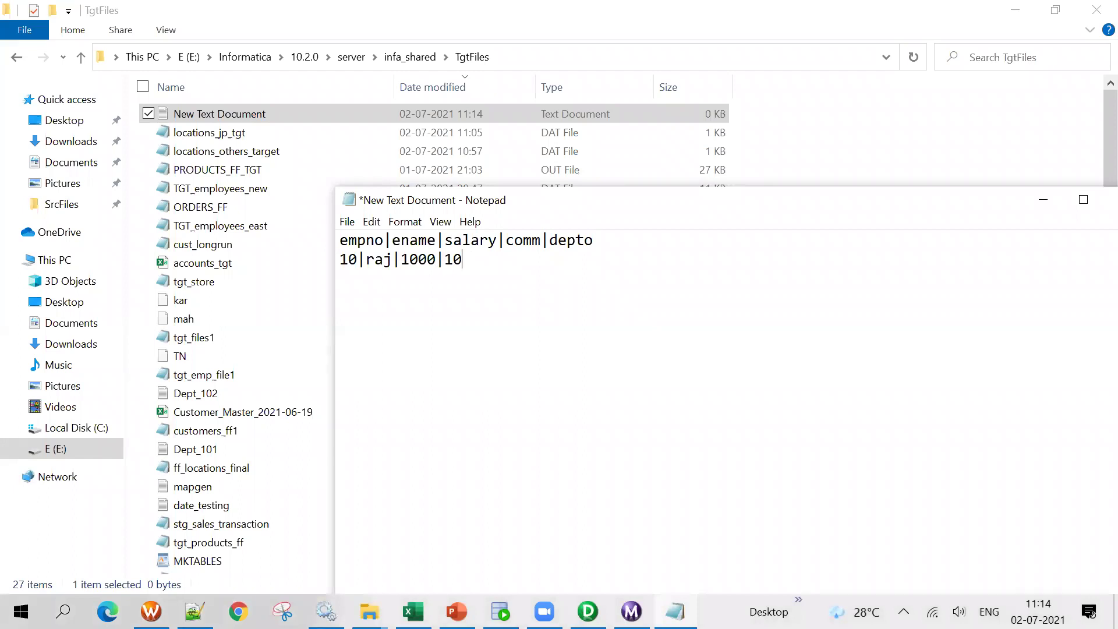
text(0|10)
drag(514, 204, 417, 108)
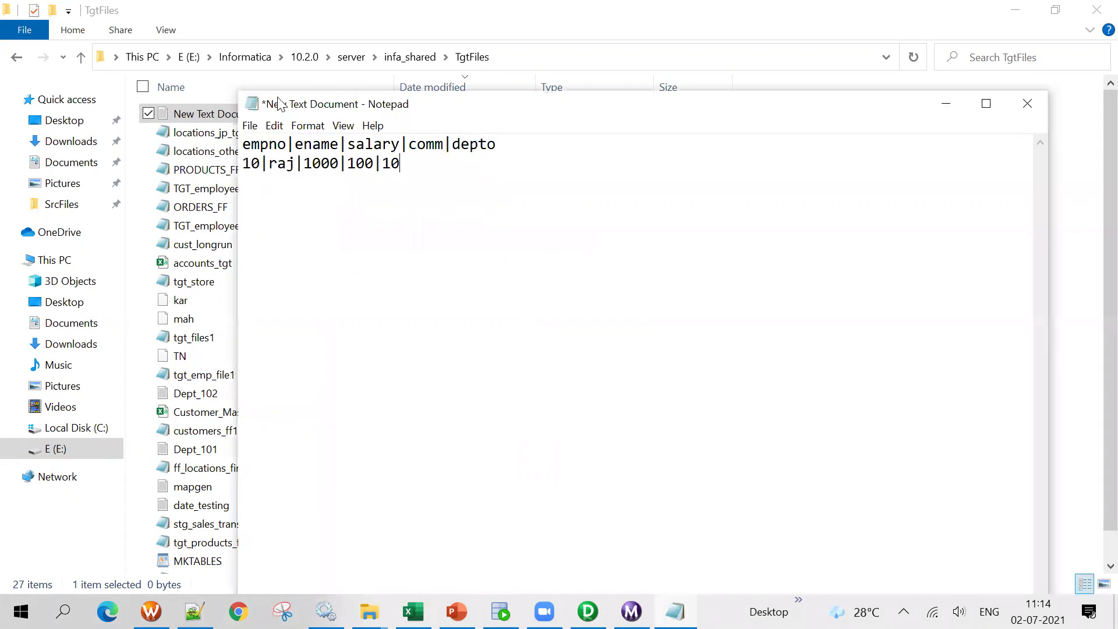
click(250, 127)
Save the text as emp.out with the All Files type, then close Notepad
click(278, 216)
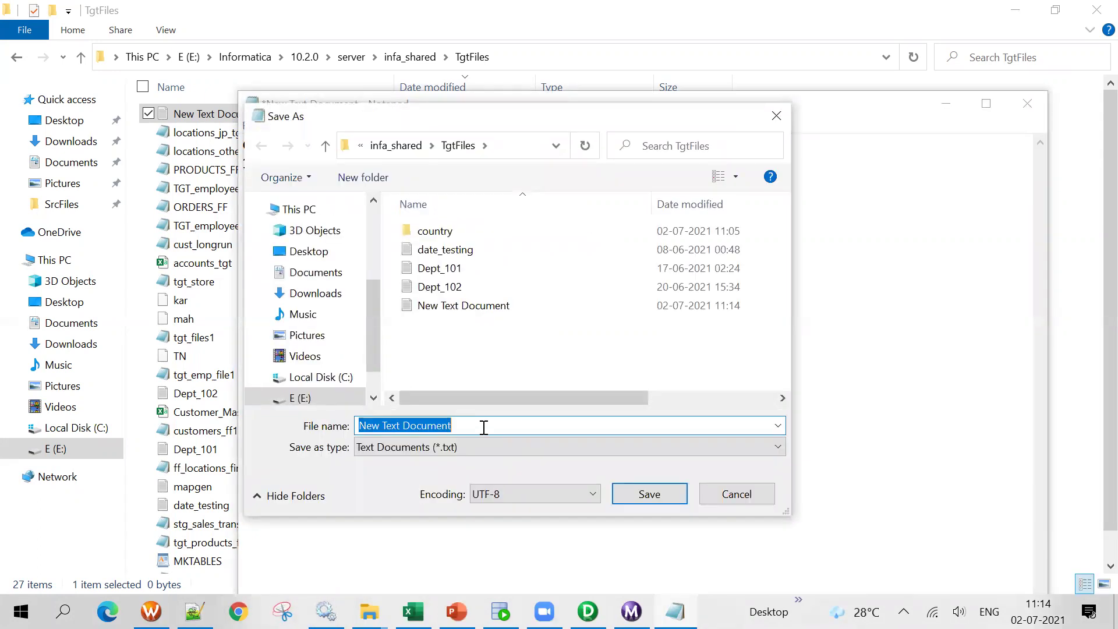
click(493, 452)
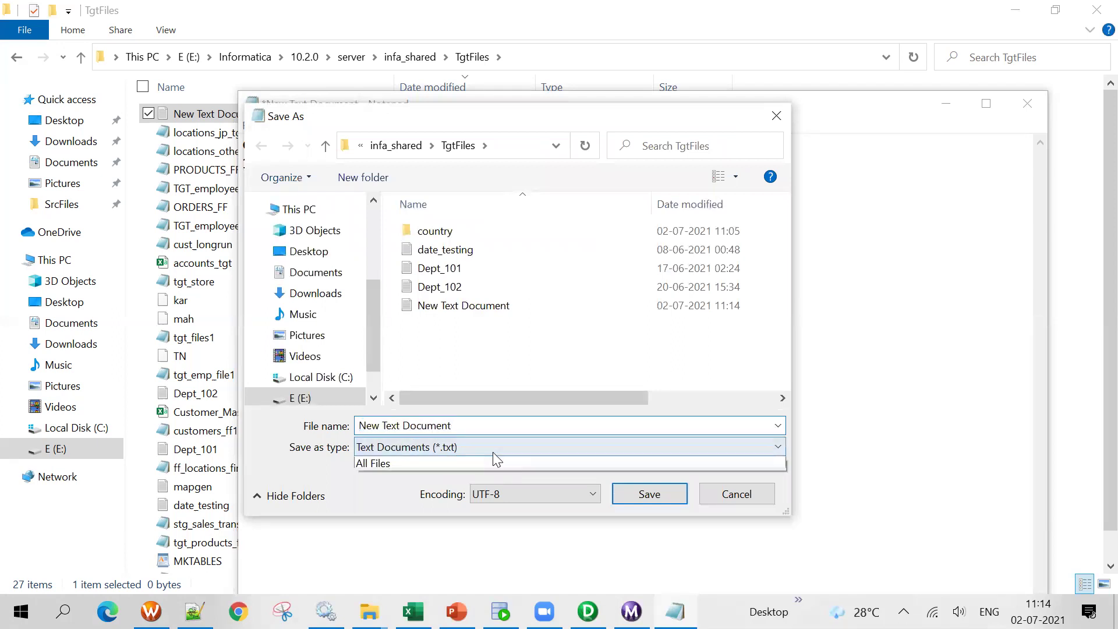
click(408, 480)
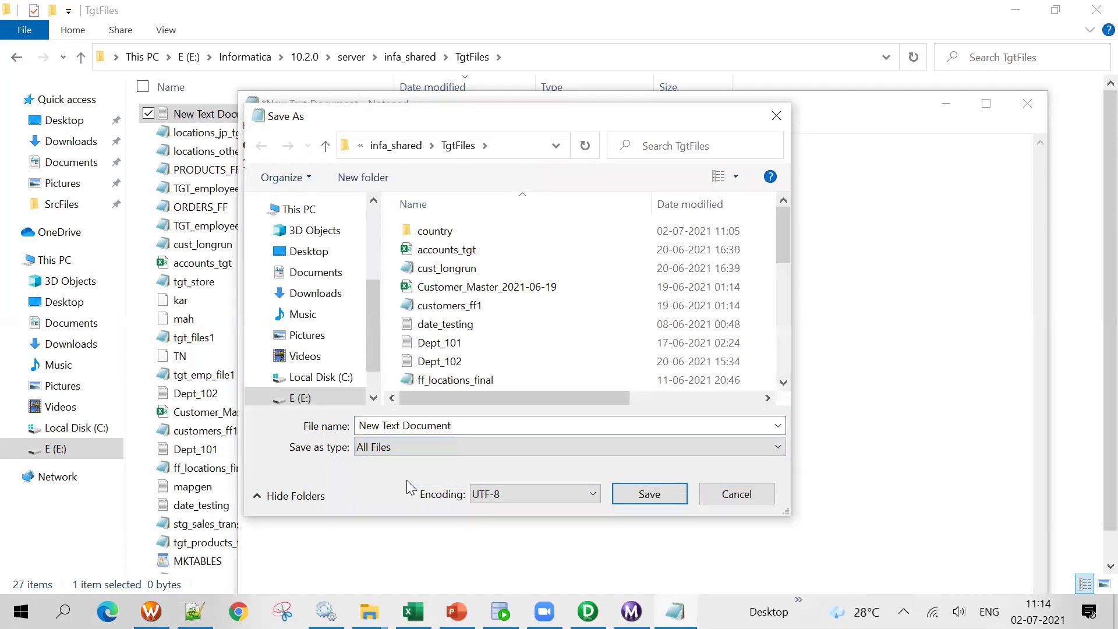
click(469, 425)
text(emp.dat)
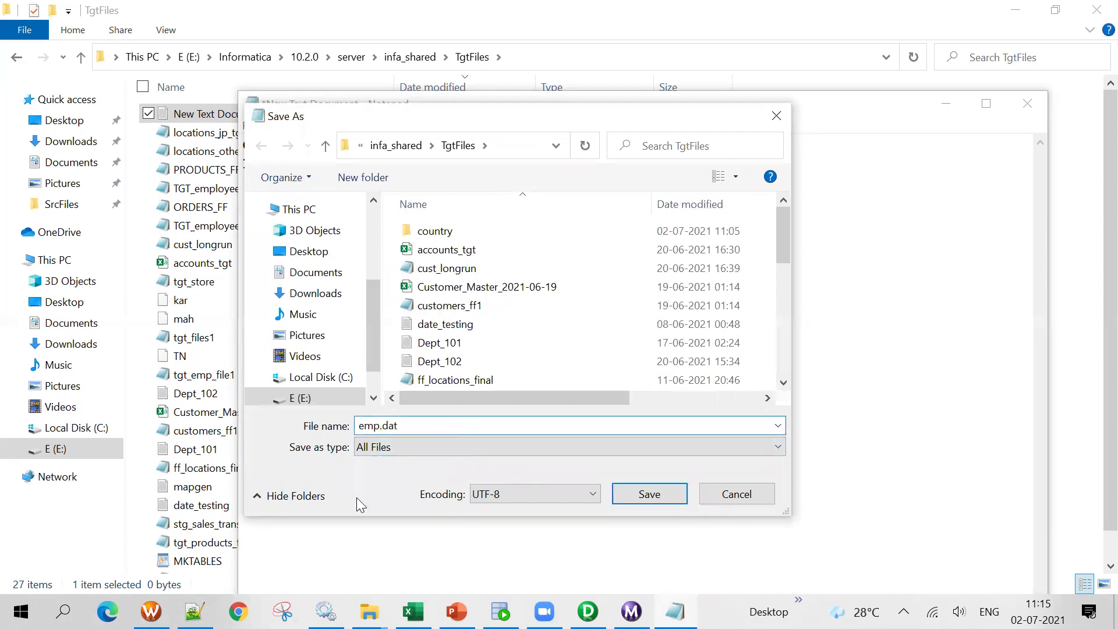
key(BackSpace)
key(BackSpace)
key(BackSpace)
text(out)
click(651, 493)
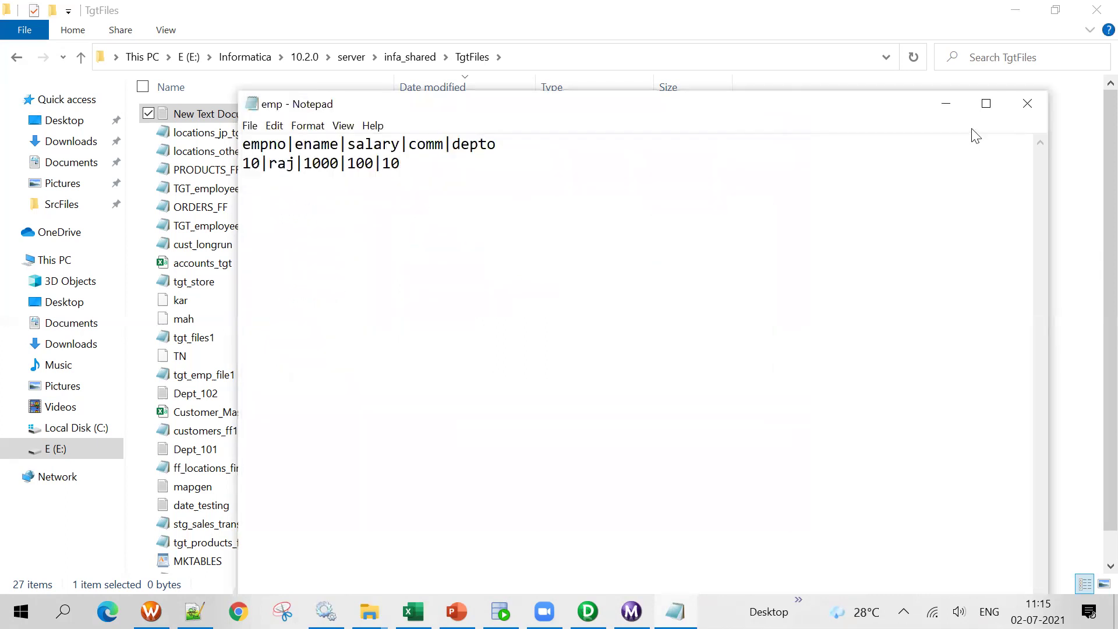
click(1027, 105)
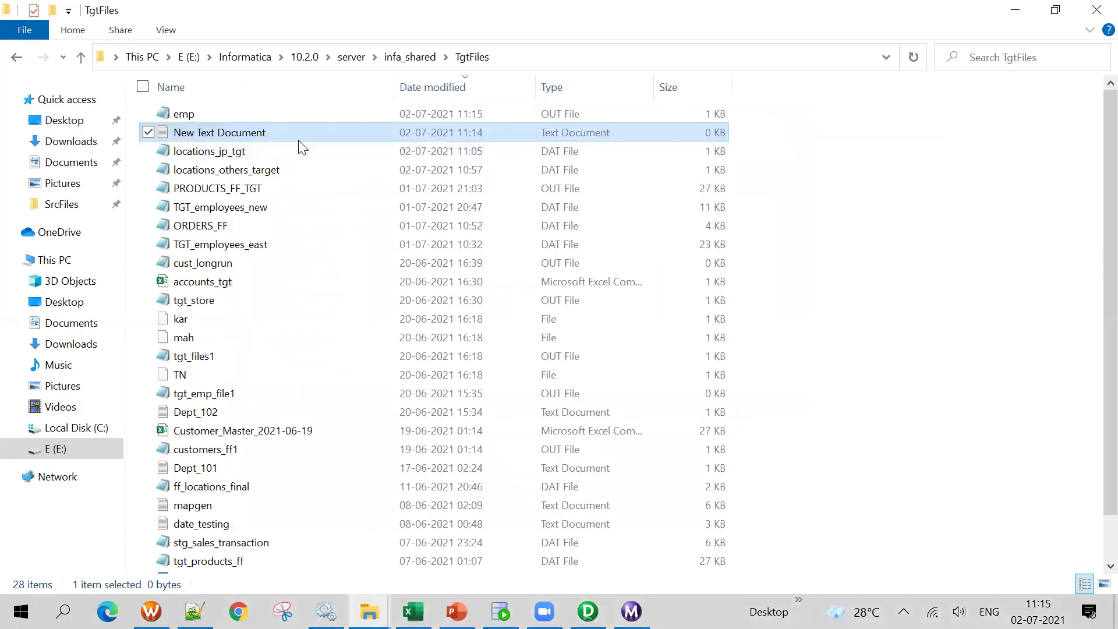
Open emp.out in Notepad++ to check its two pipe-delimited lines, then return to TgtFiles
click(182, 113)
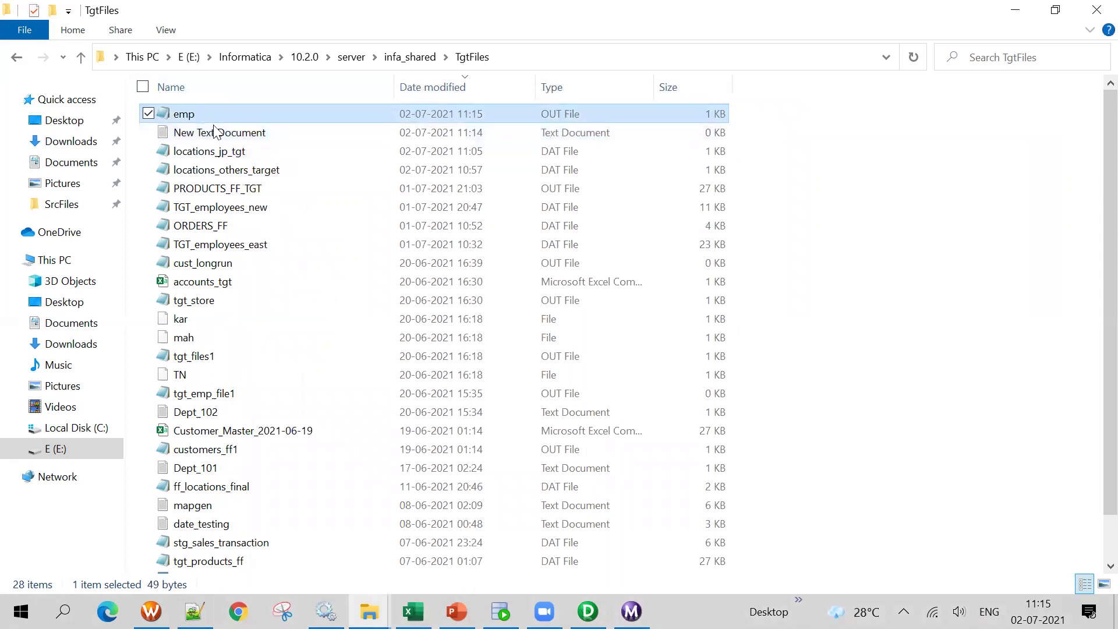
right_click(200, 113)
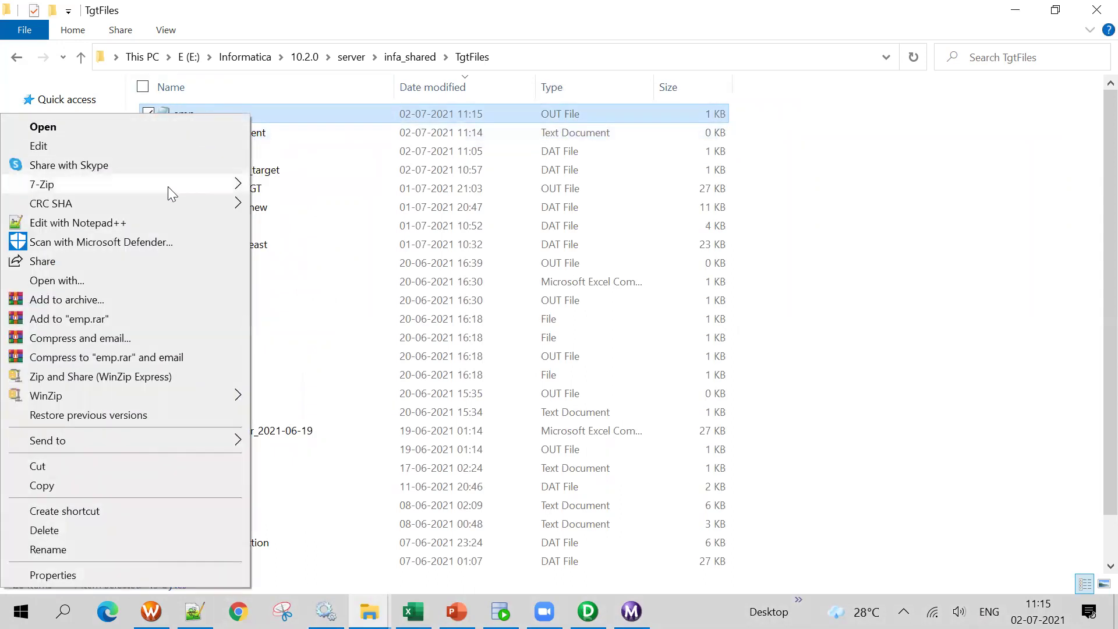
click(160, 225)
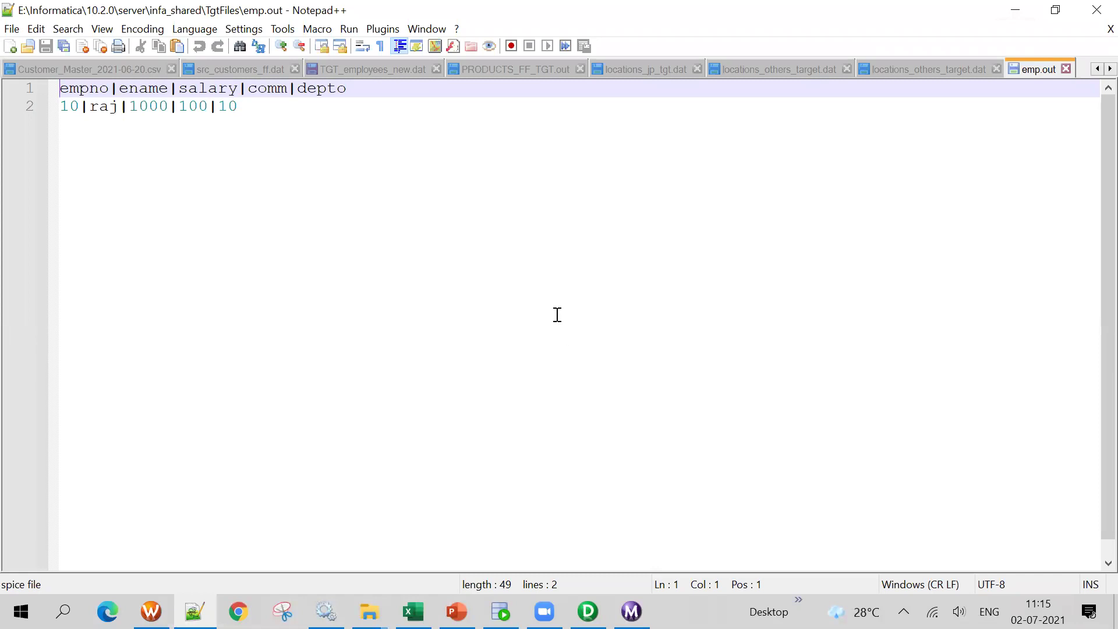
key(alt+Tab)
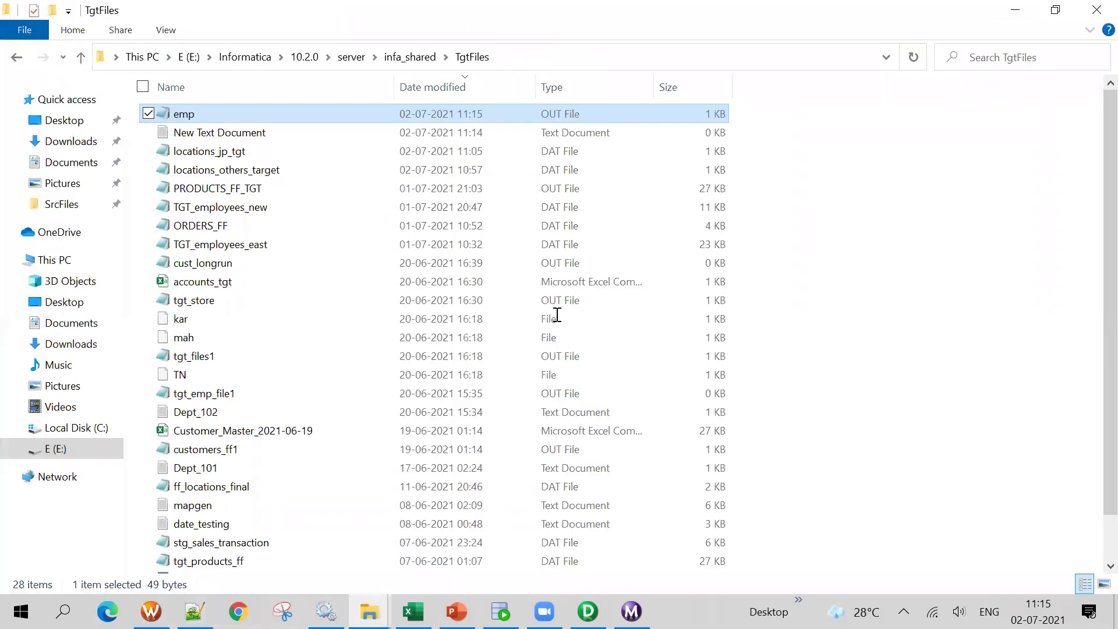